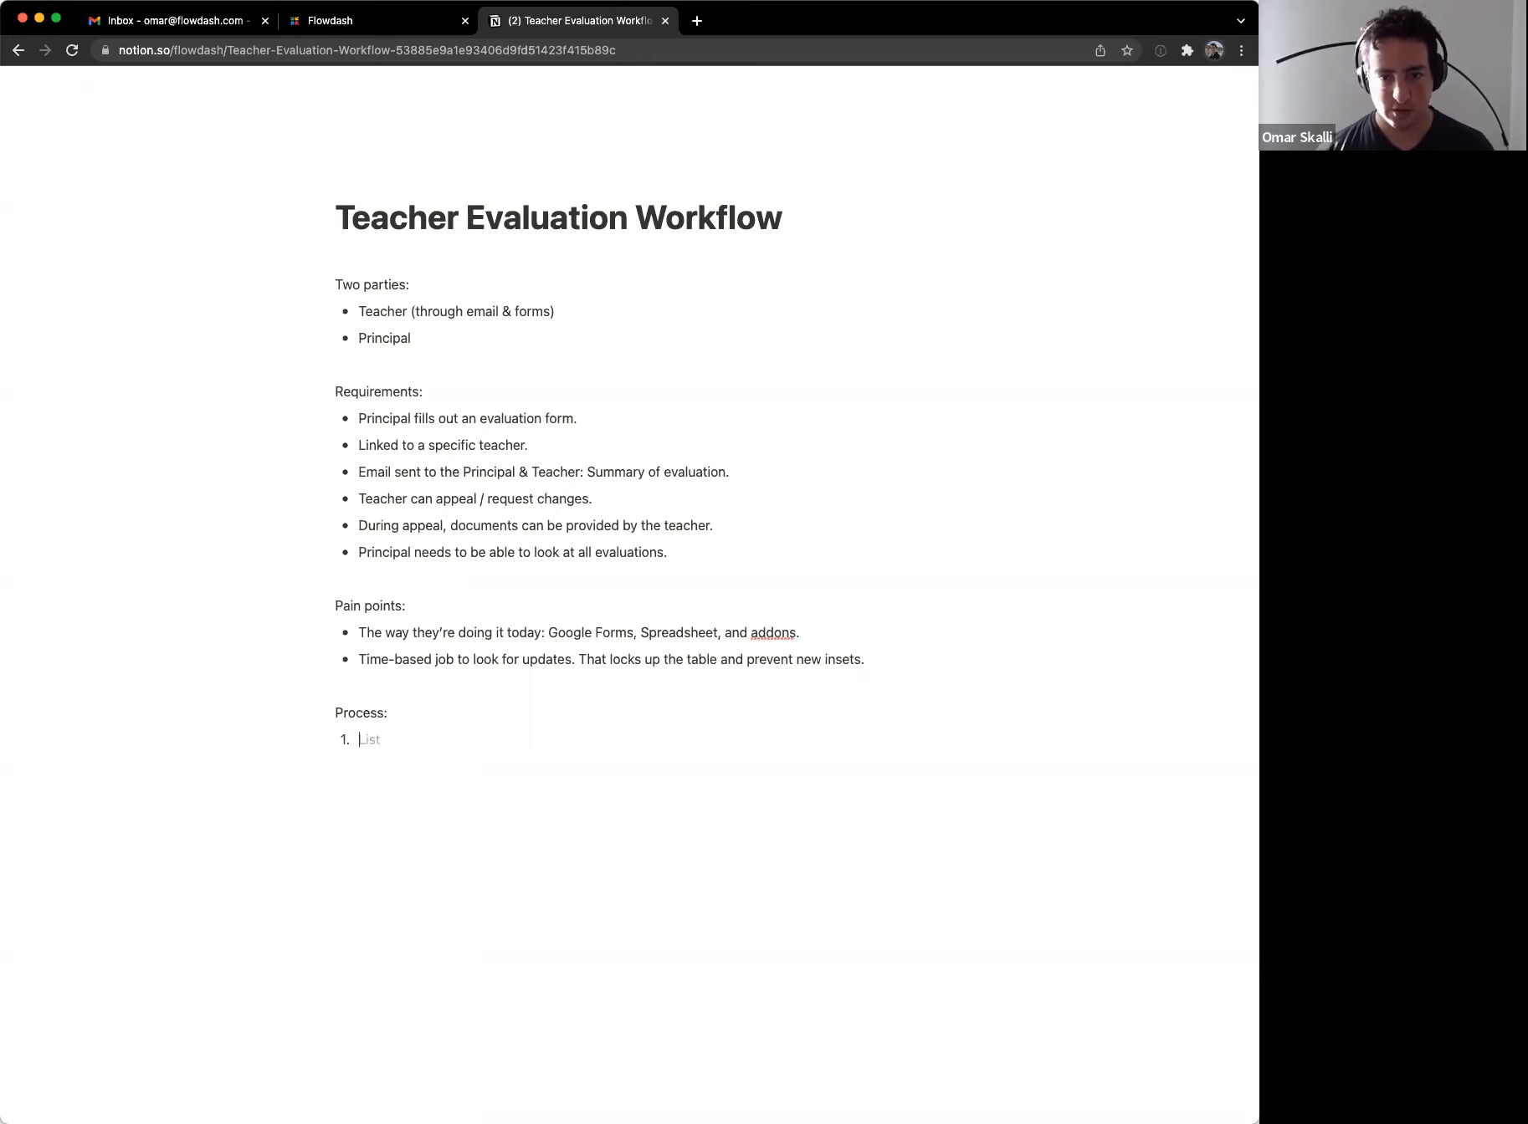
Step: Write Process step 1 'Principal completes an evaluation form.' and nest a 'Teacher Name' sub-item under it
{"action": "key", "text": "Down"}
{"action": "type", "text": "Princiapl"}
{"action": "key", "text": "BackSpace"}
{"action": "key", "text": "BackSpace"}
{"action": "key", "text": "BackSpace"}
{"action": "key", "text": "BackSpace"}
{"action": "type", "text": "pal complet"}
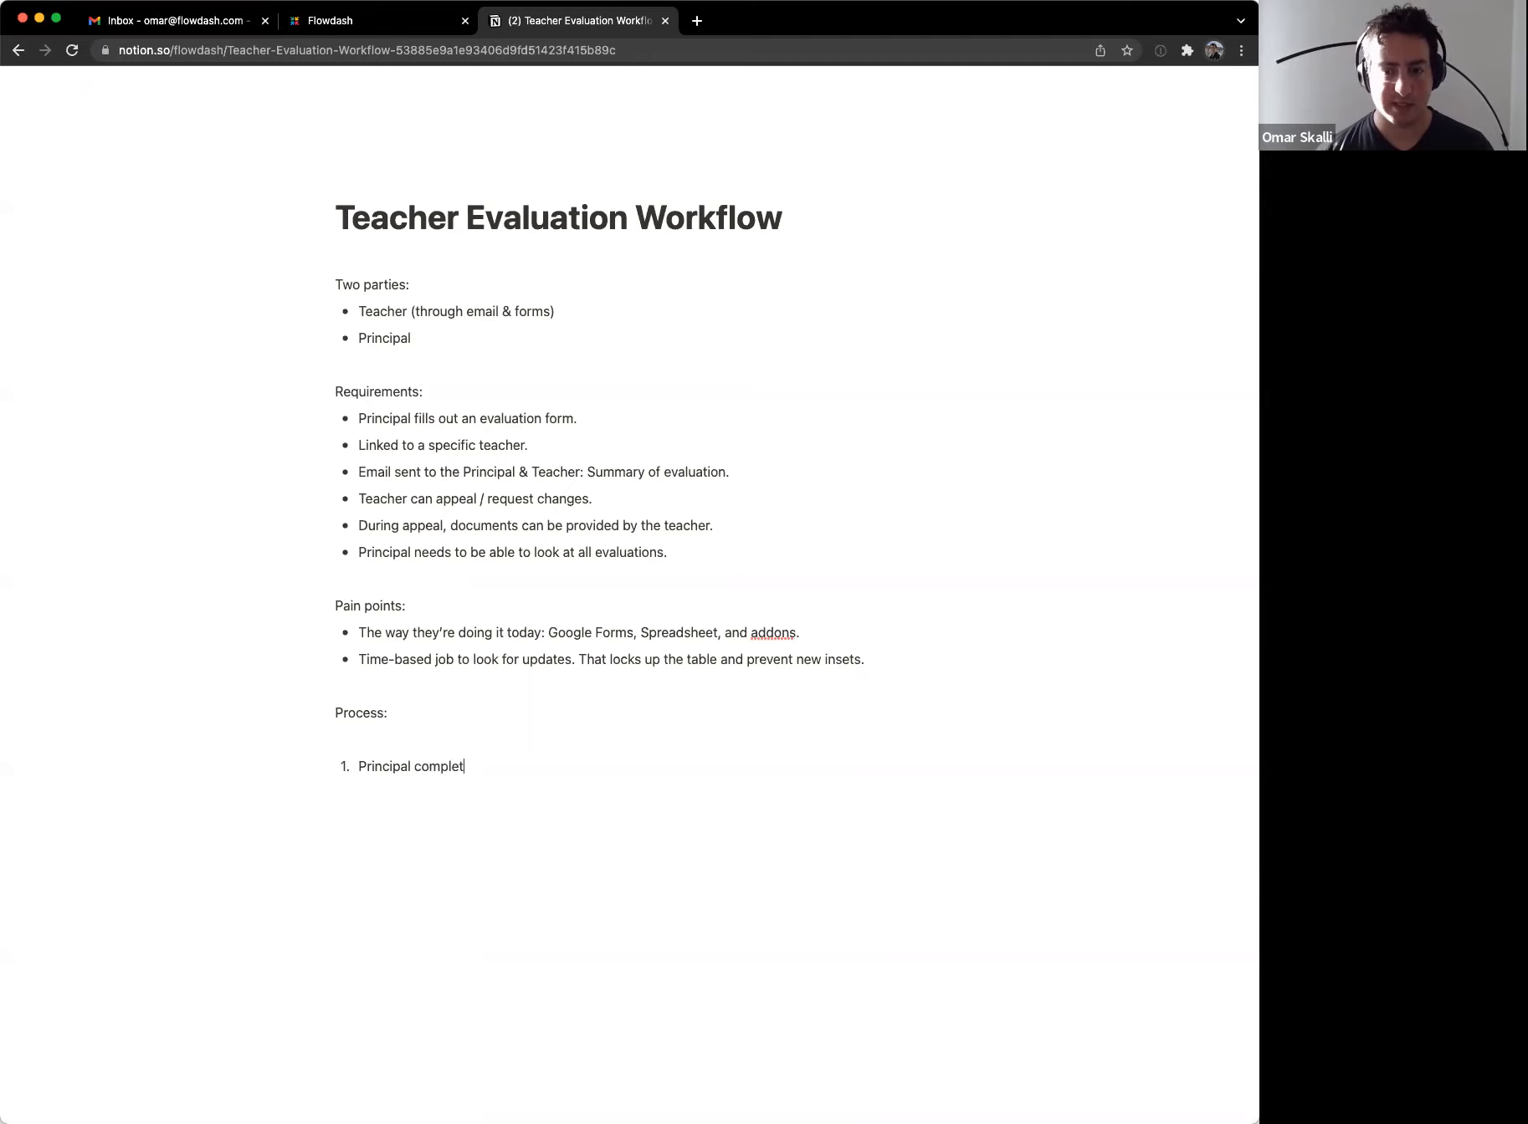
{"action": "type", "text": "es an evaluation form"}
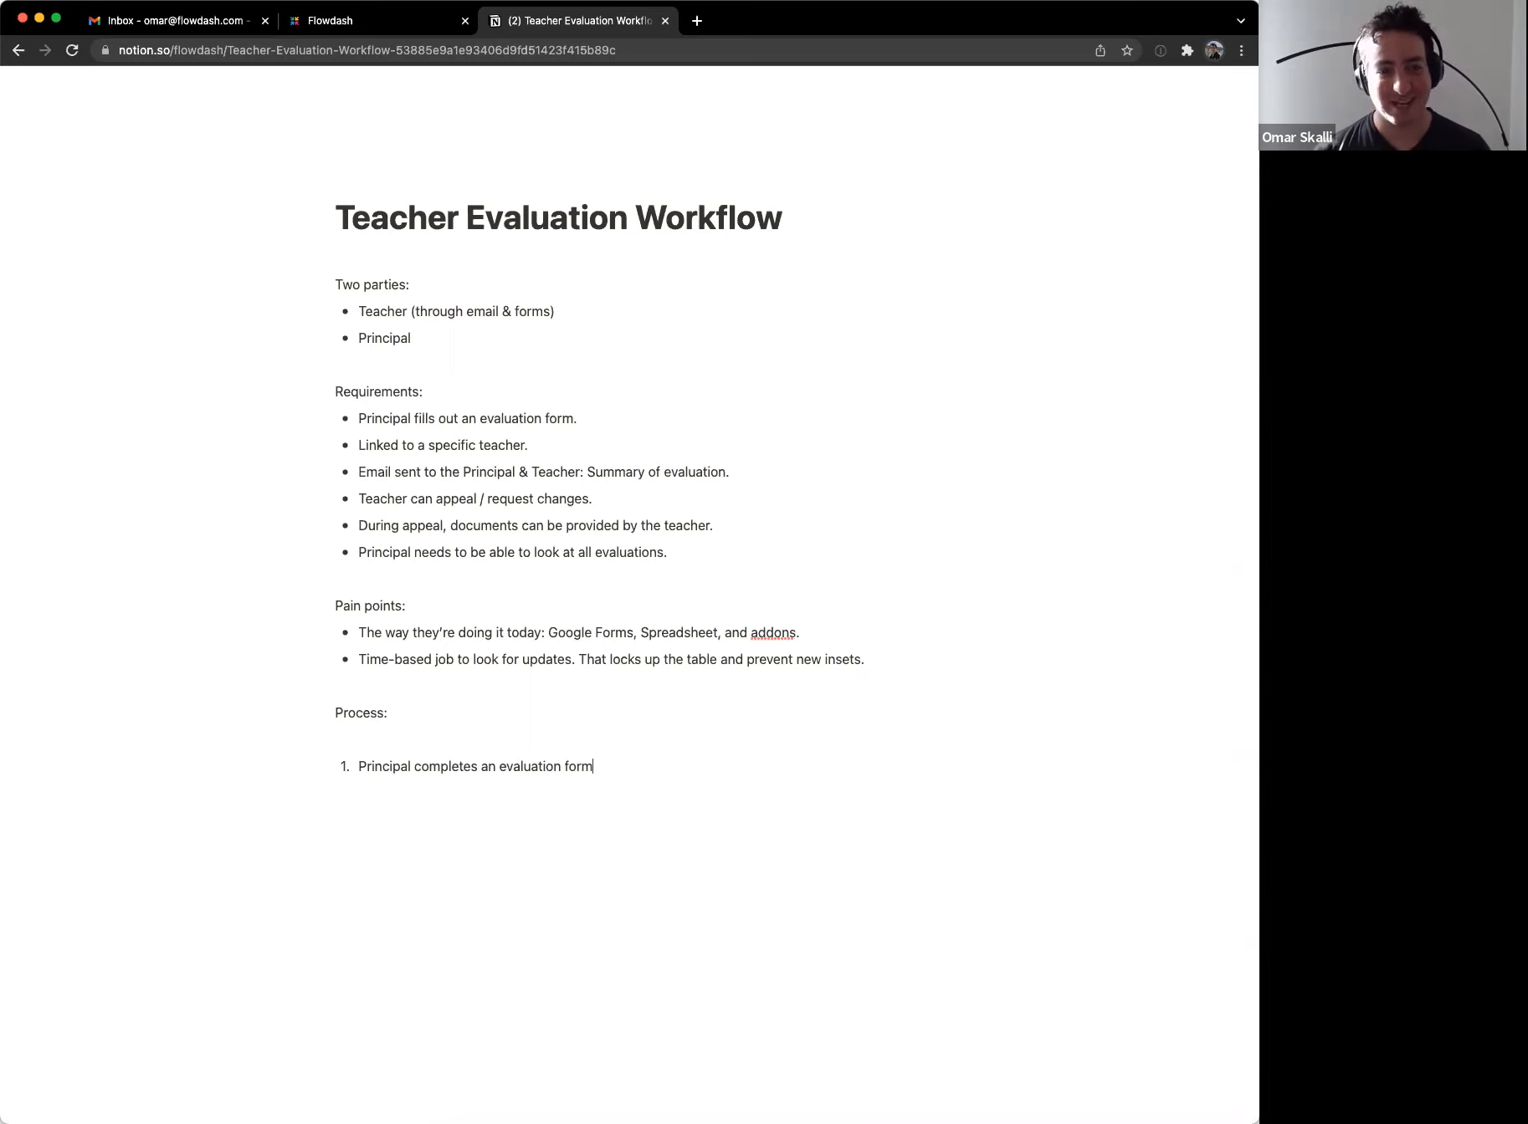
{"action": "type", "text": "."}
{"action": "key", "text": "Return"}
{"action": "key", "text": "Tab"}
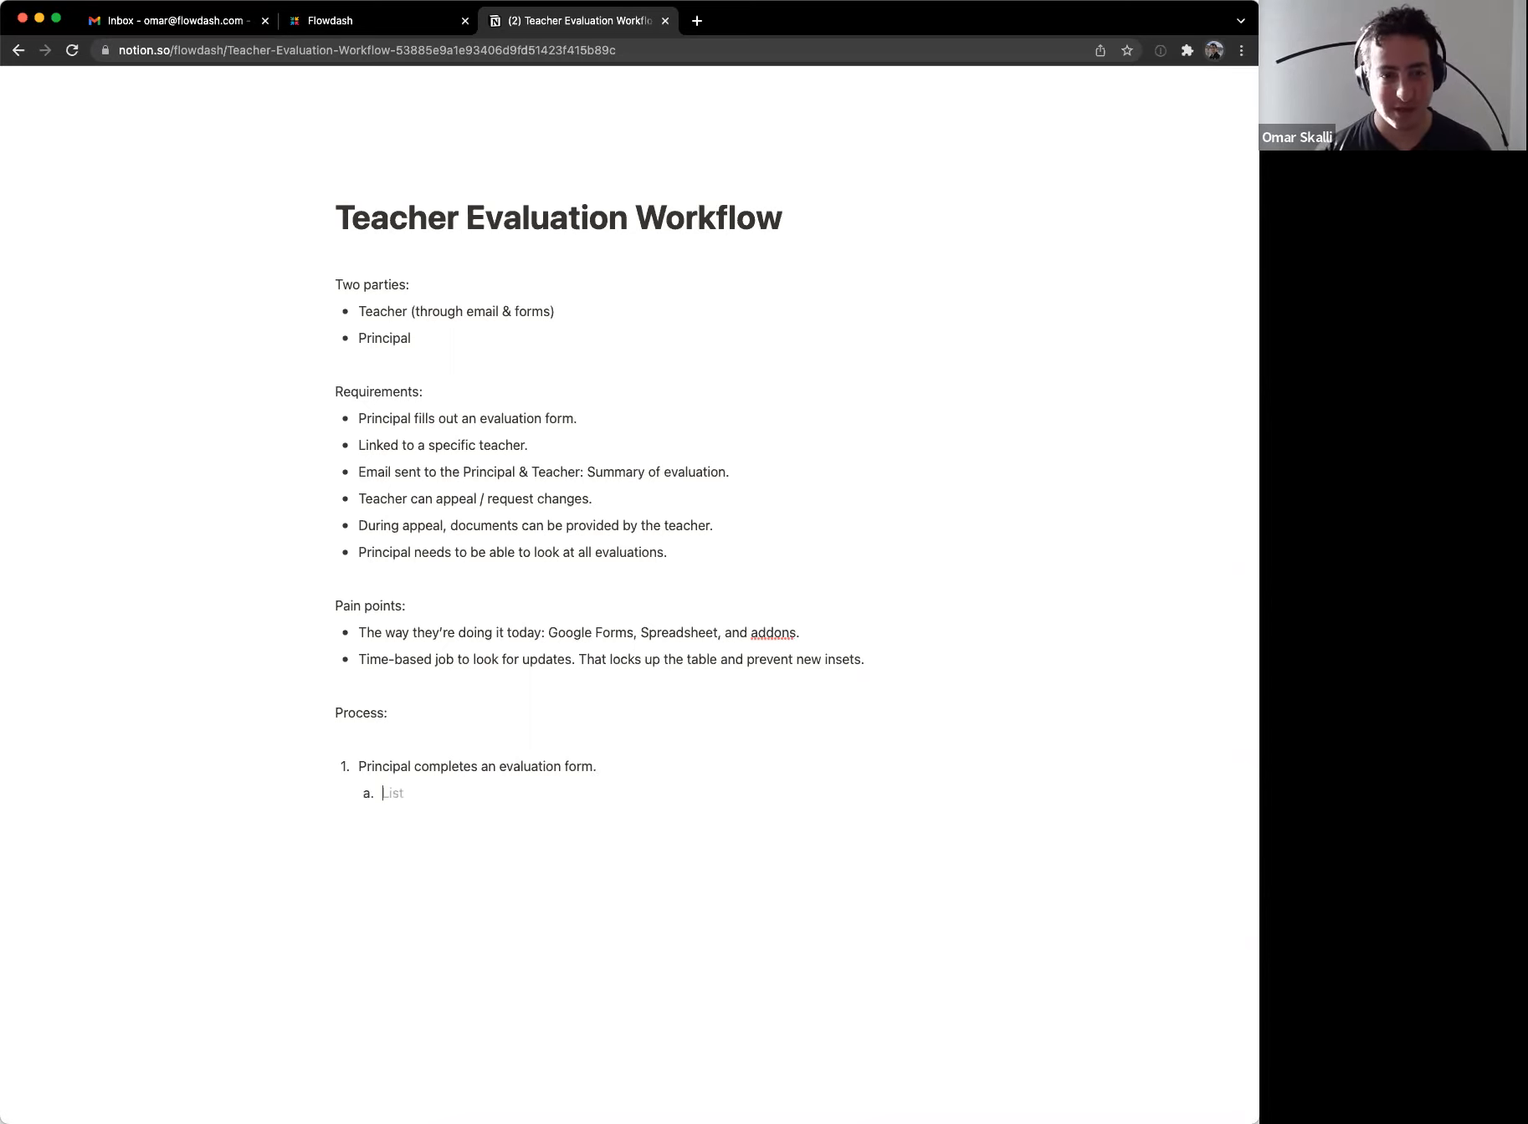
{"action": "type", "text": "Teacher Name"}
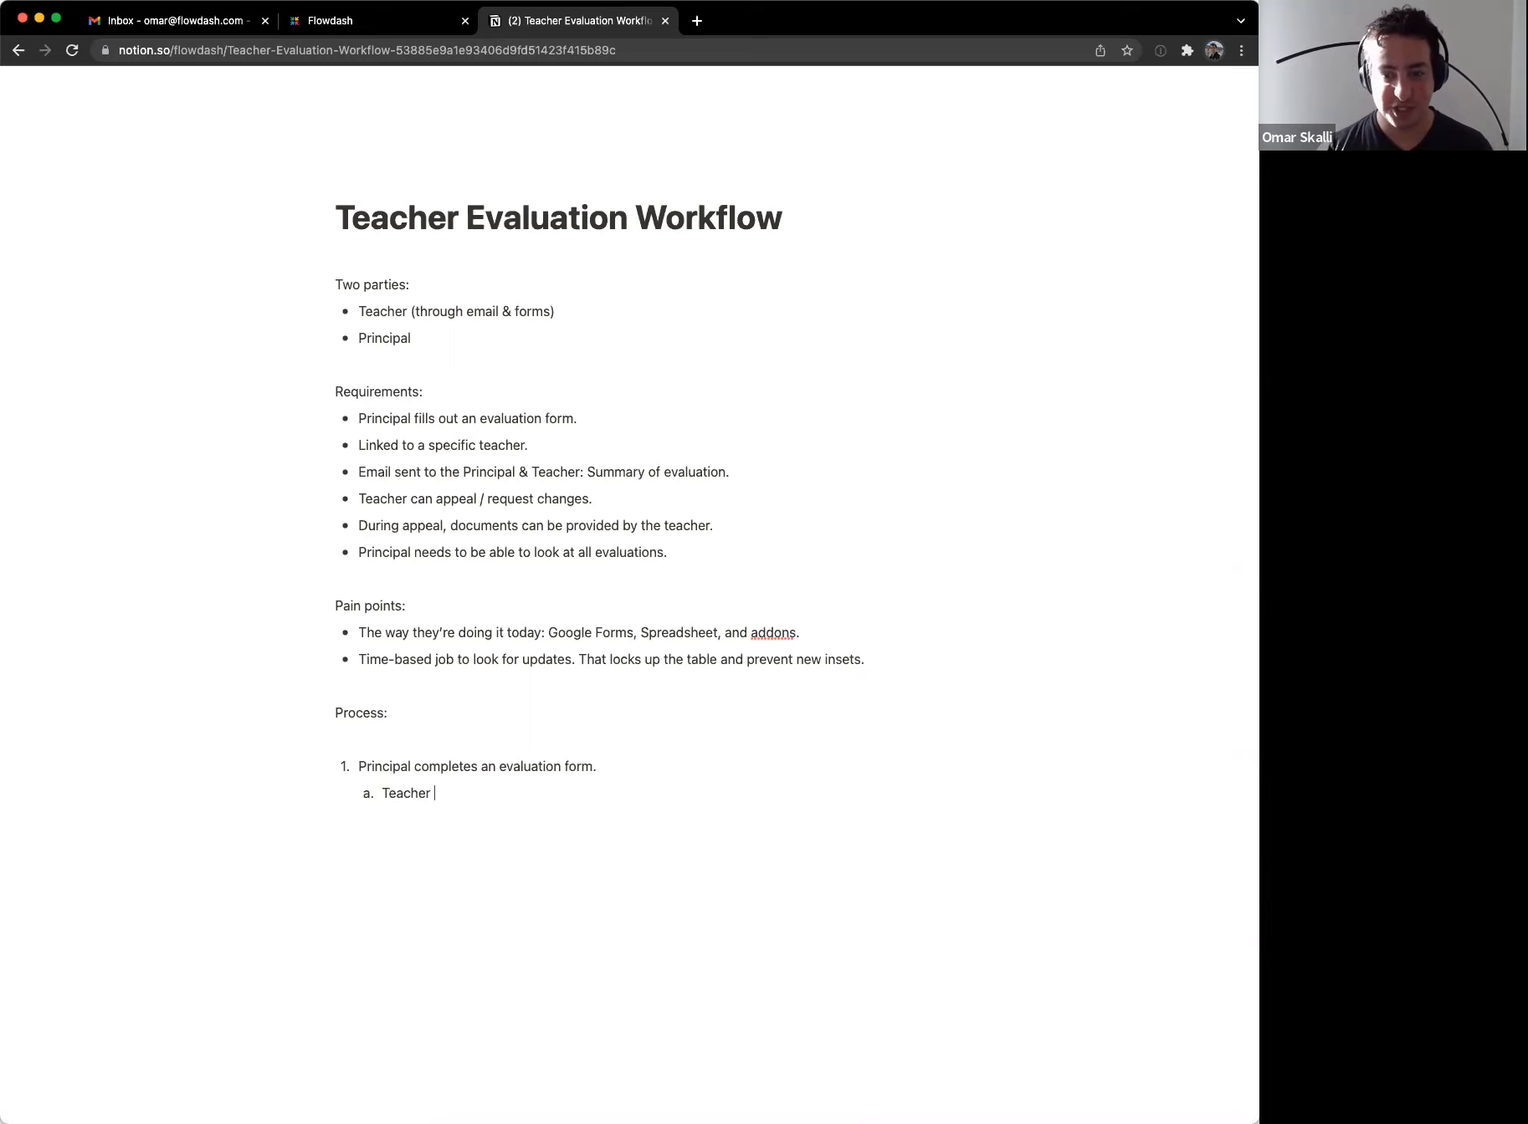
{"action": "key", "text": "Return"}
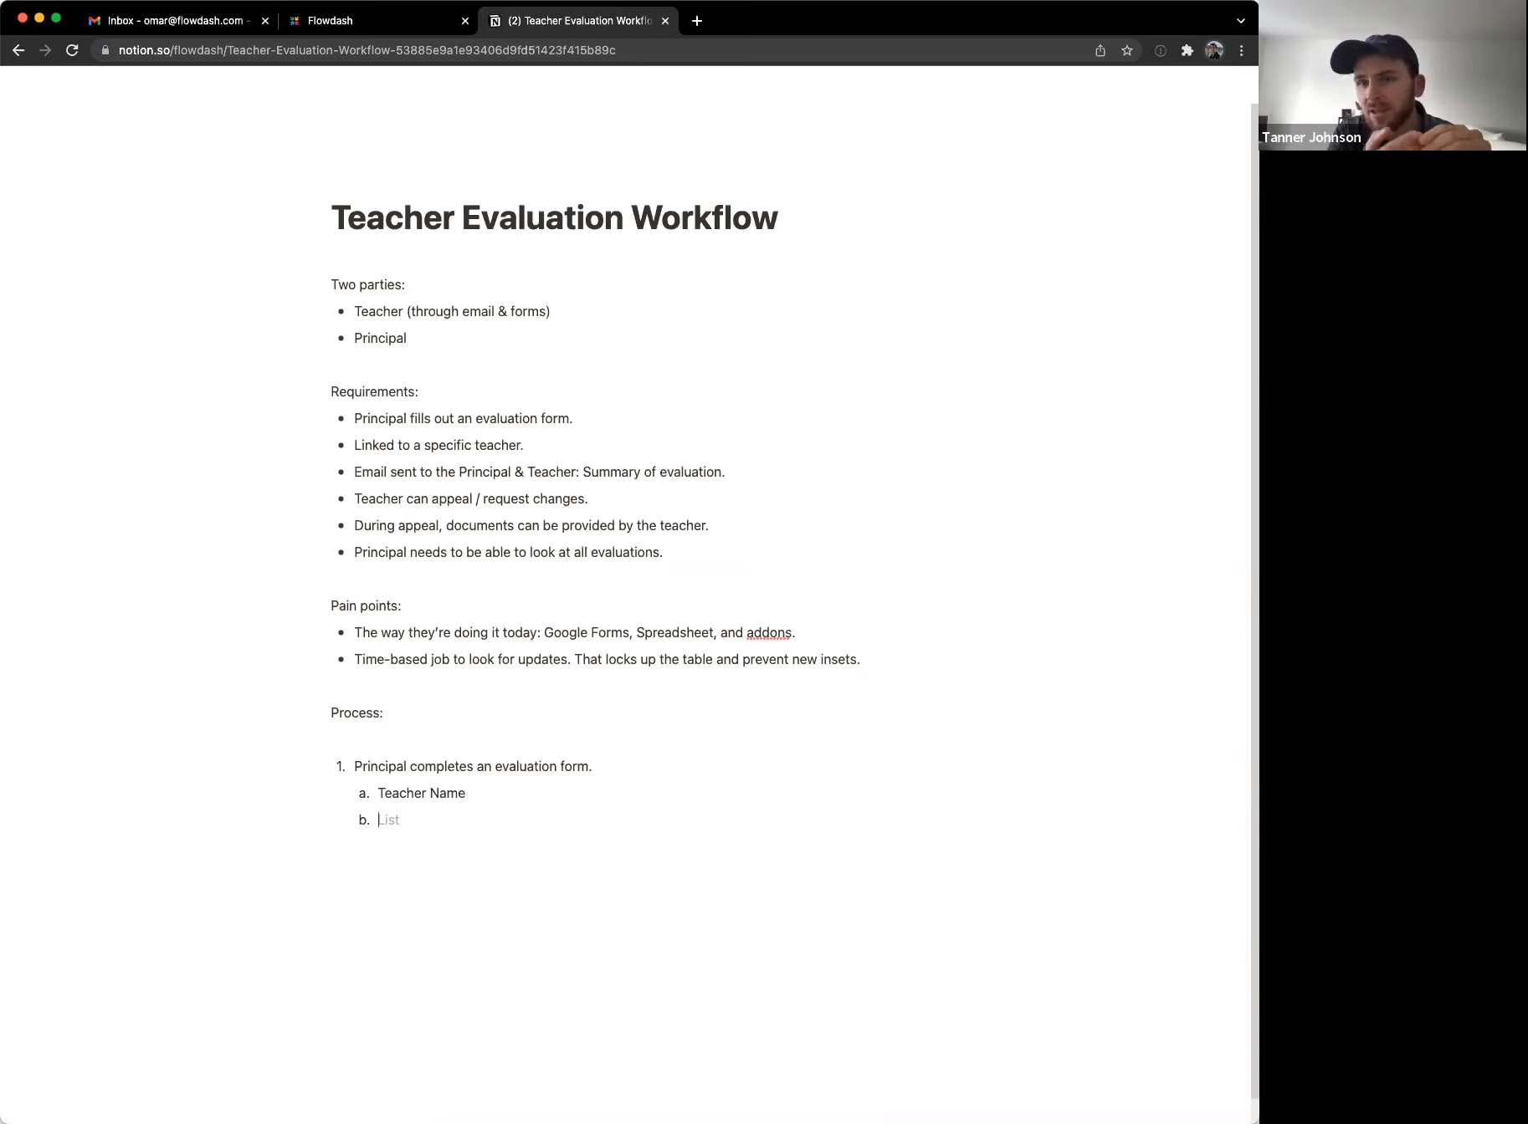
Step: Search Google for 'teacher evaluation form' and switch to image results
{"action": "key", "text": "super+t"}
{"action": "type", "text": "teac"}
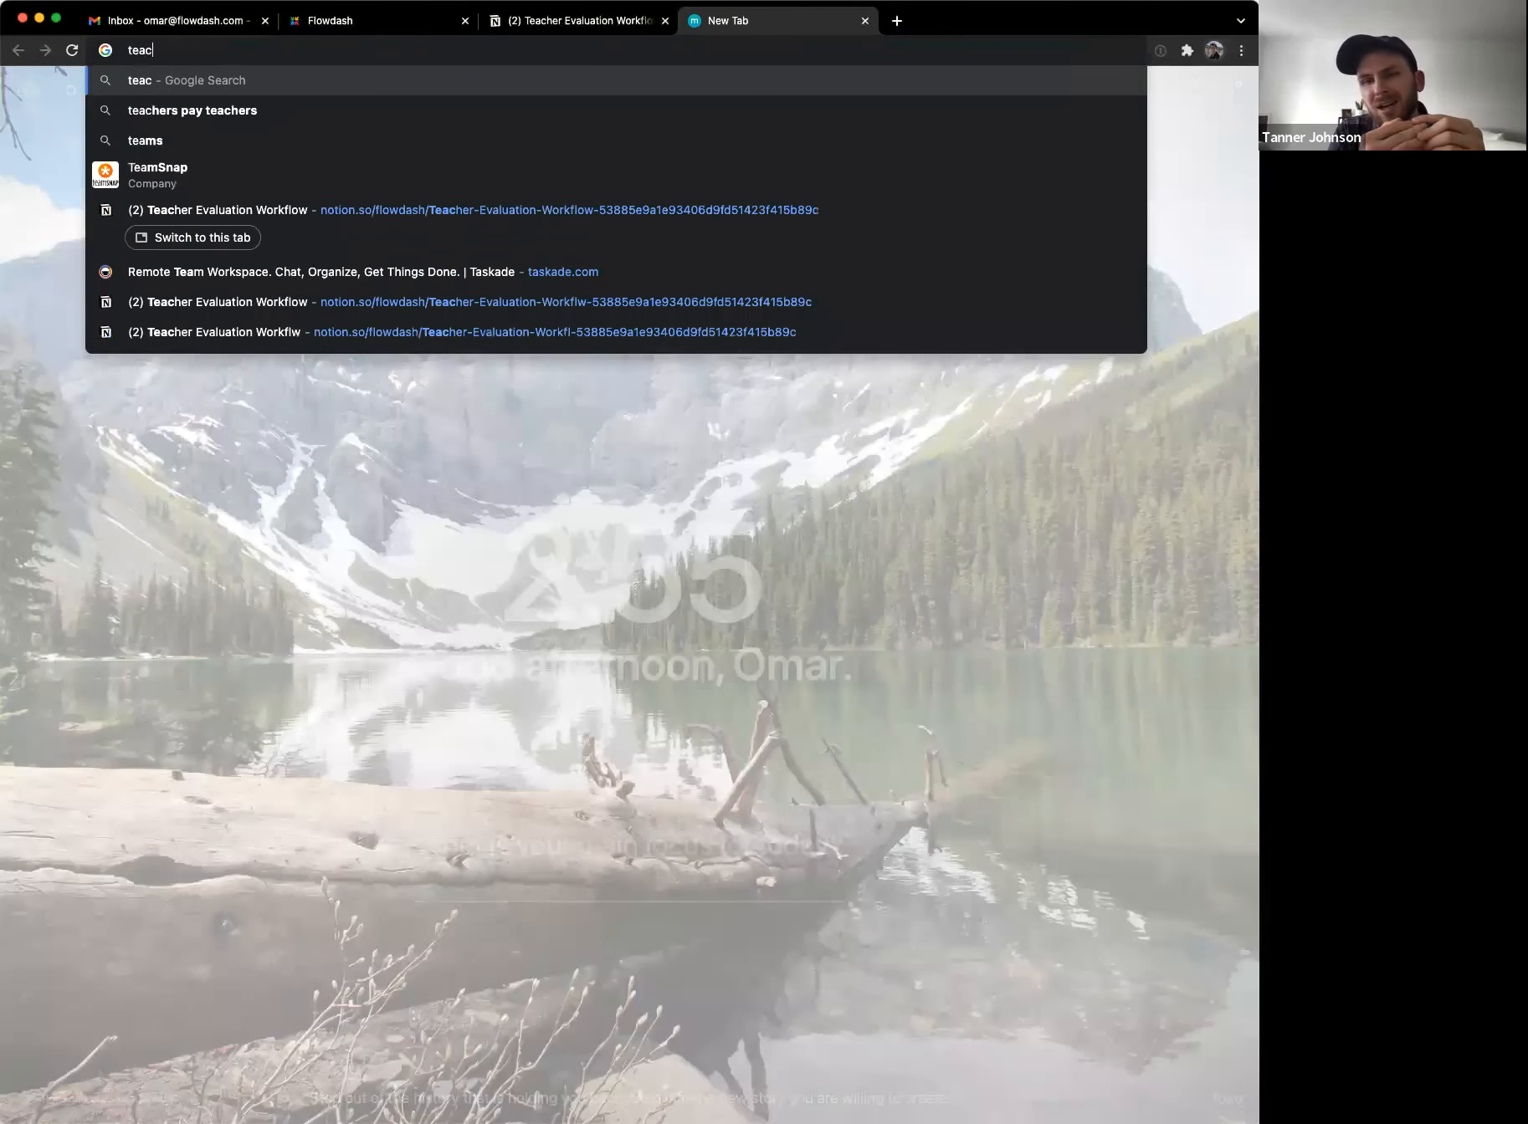
{"action": "type", "text": "her evaluation form"}
{"action": "key", "text": "Return"}
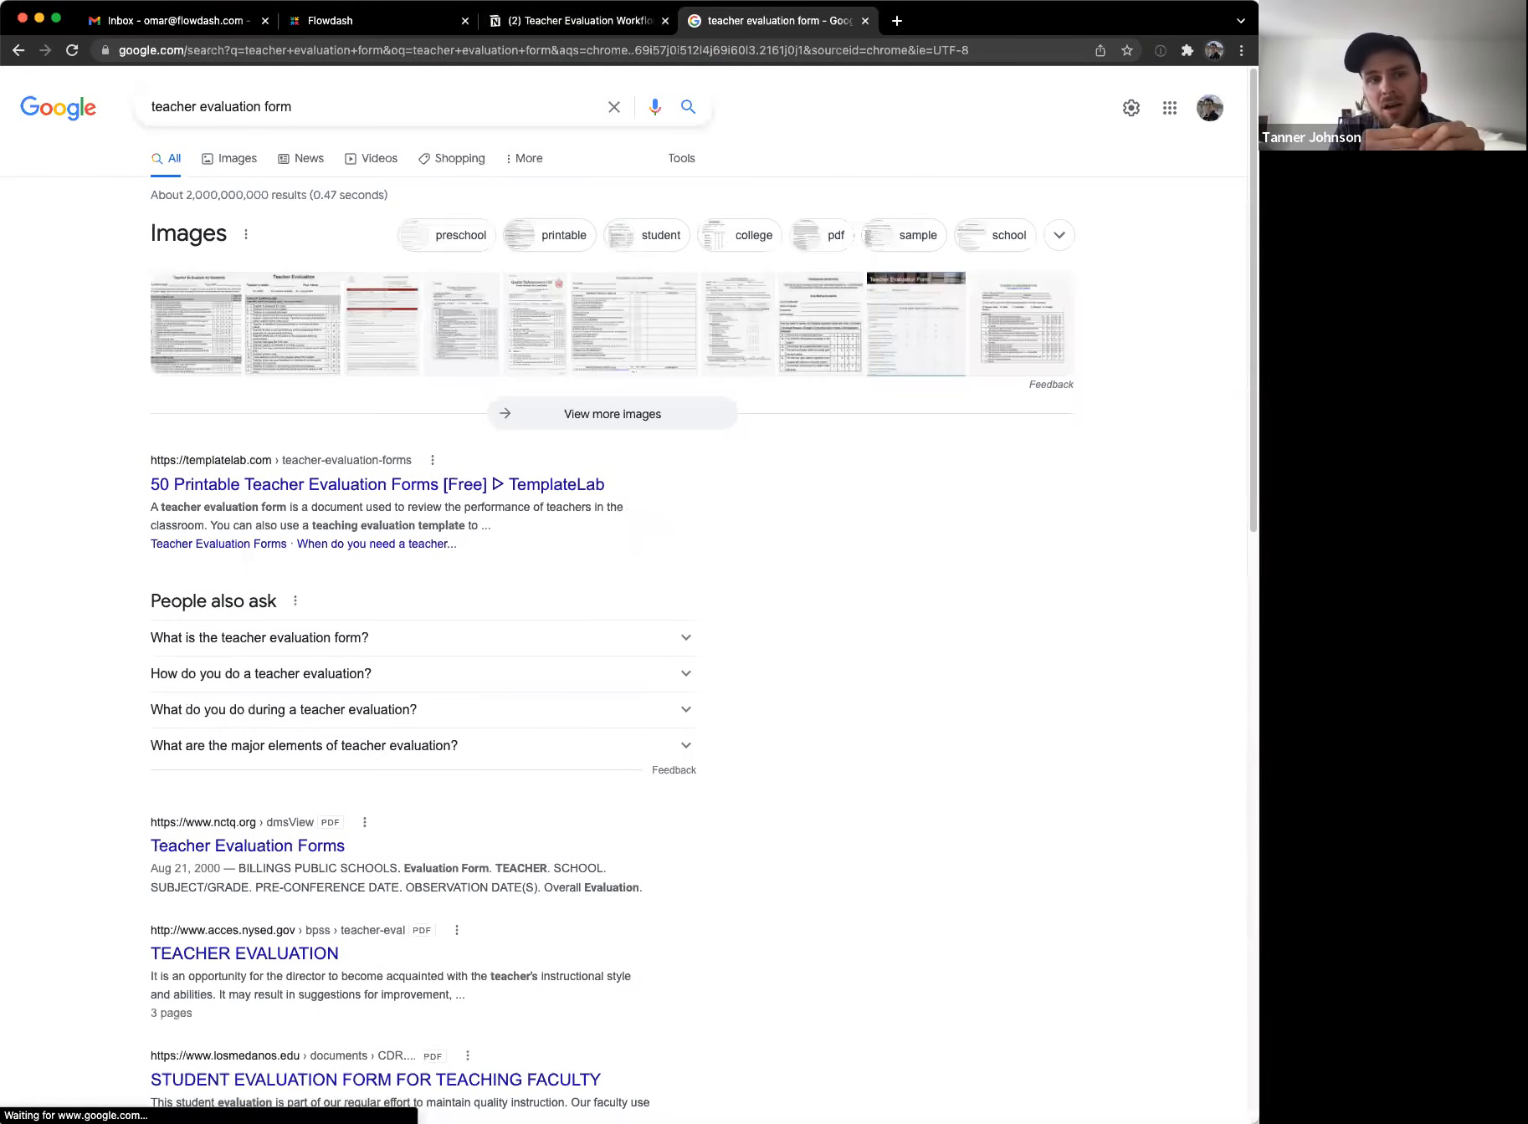
{"action": "left_click", "coordinate": [224, 158]}
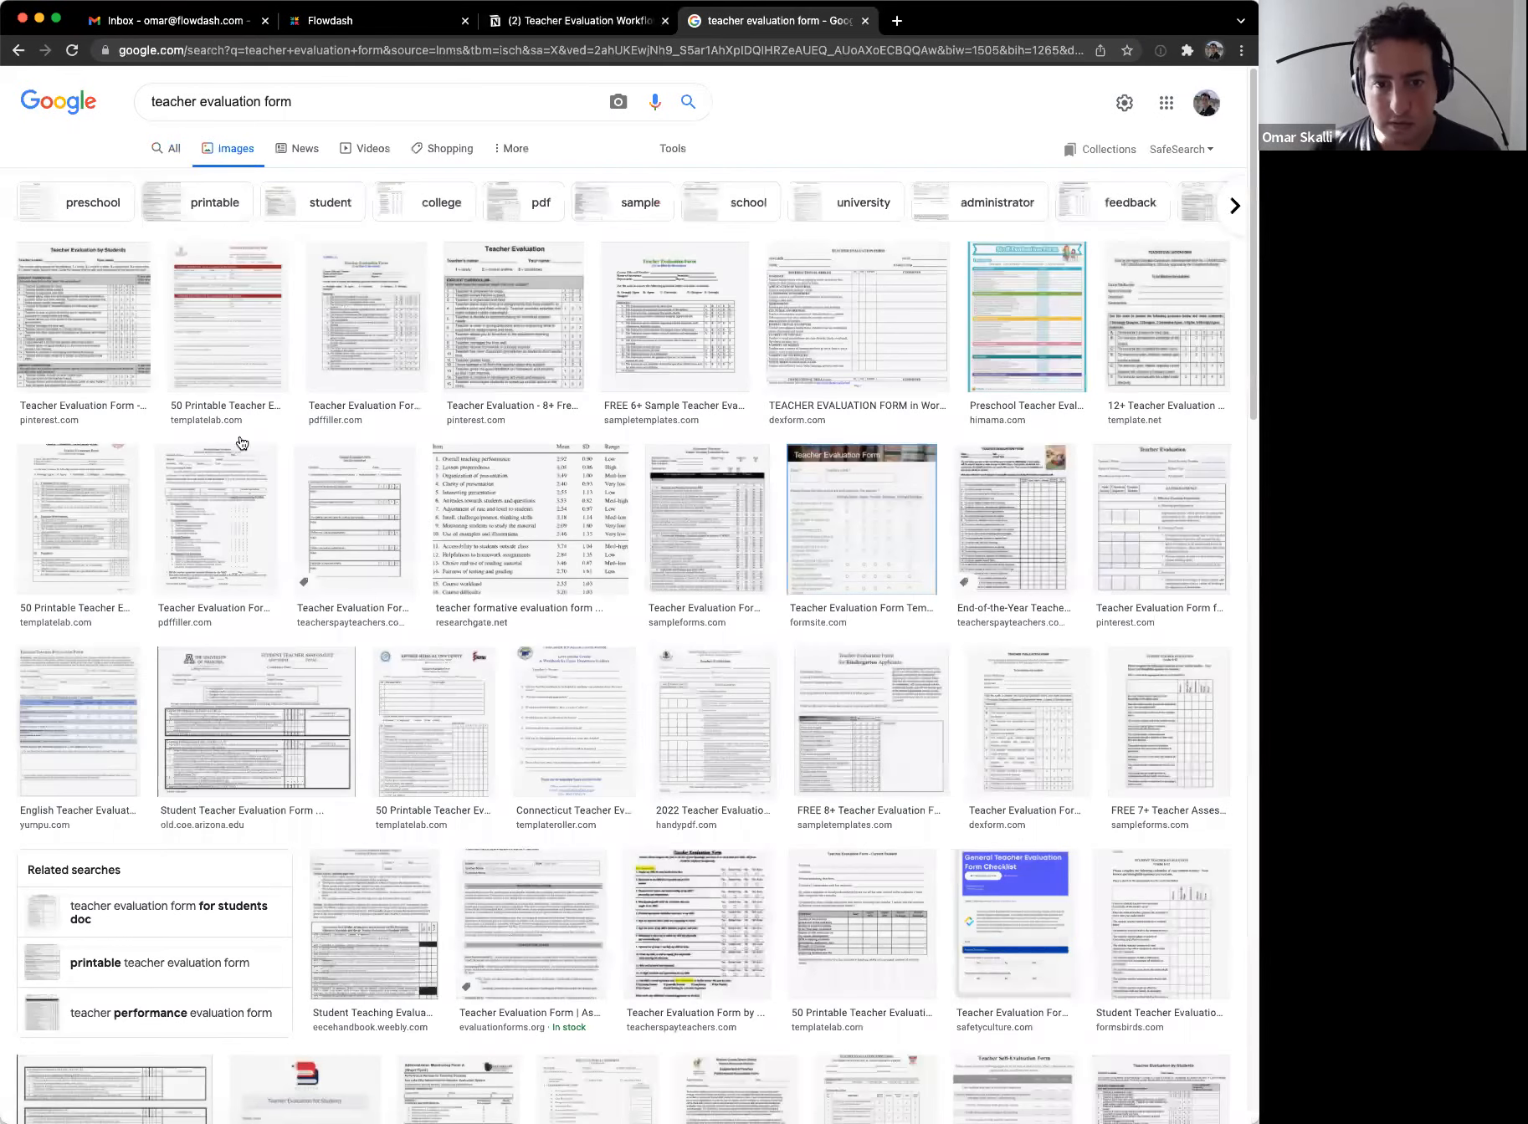
Step: Preview the first form image, check its Pinterest source page, then close it
{"action": "left_click", "coordinate": [140, 358]}
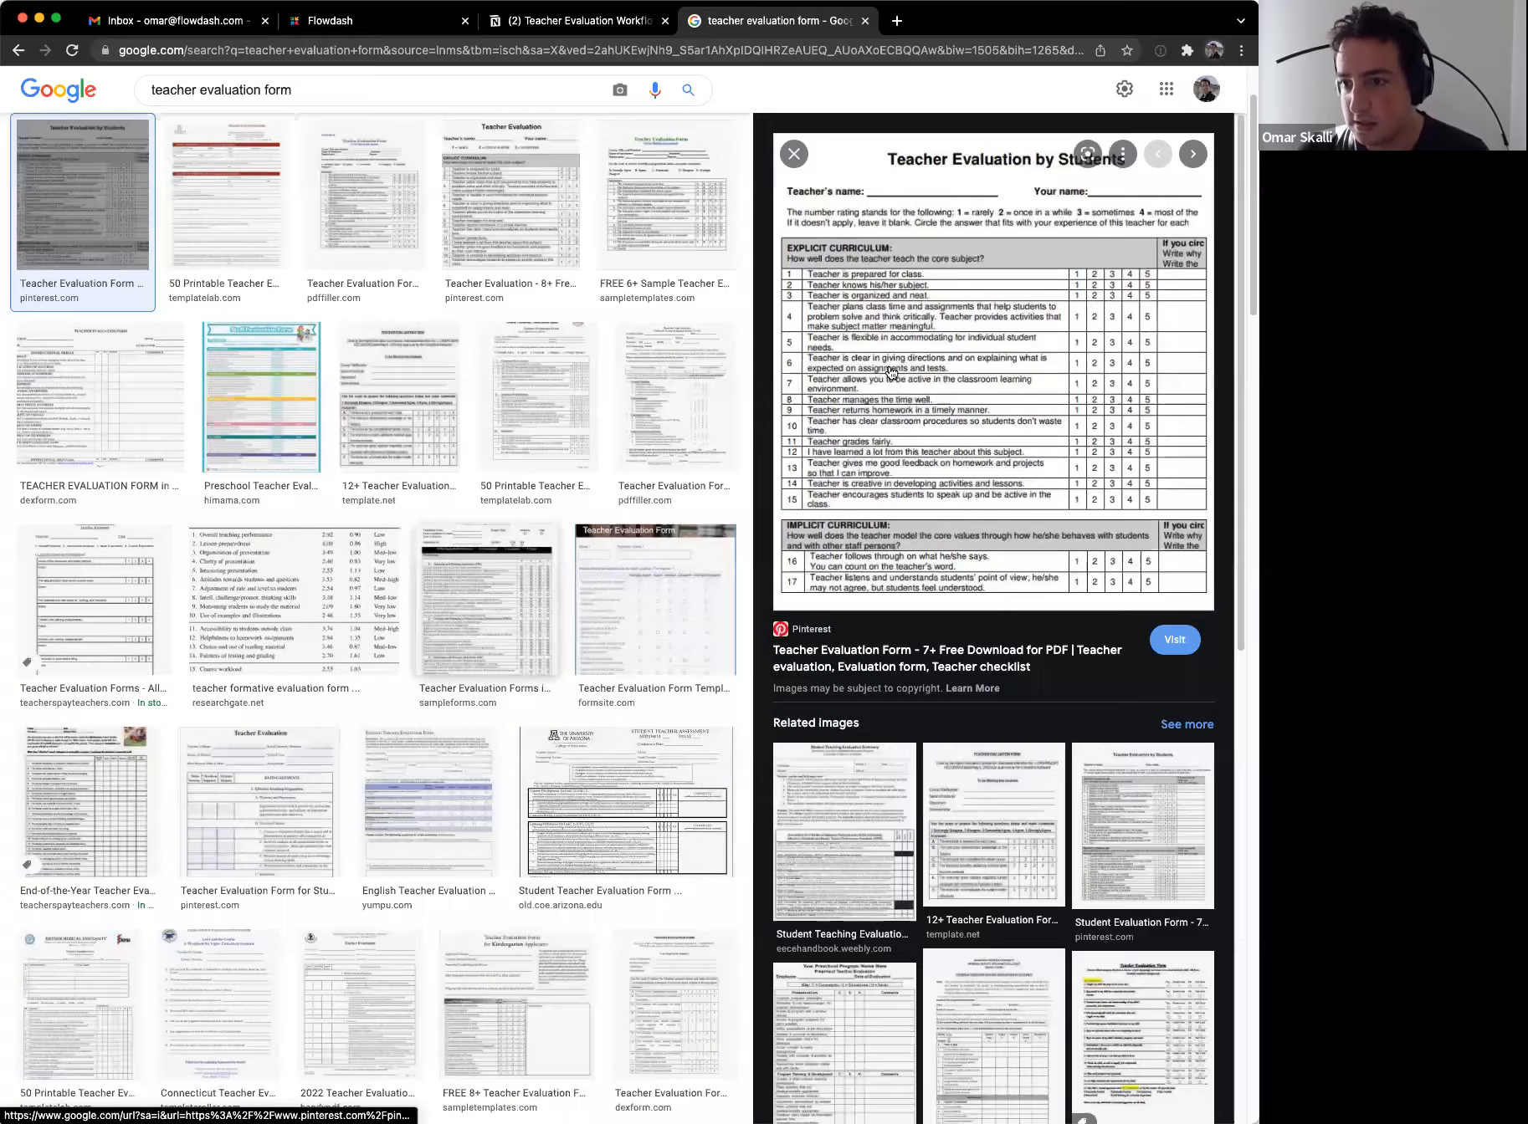
{"action": "left_click", "coordinate": [892, 385]}
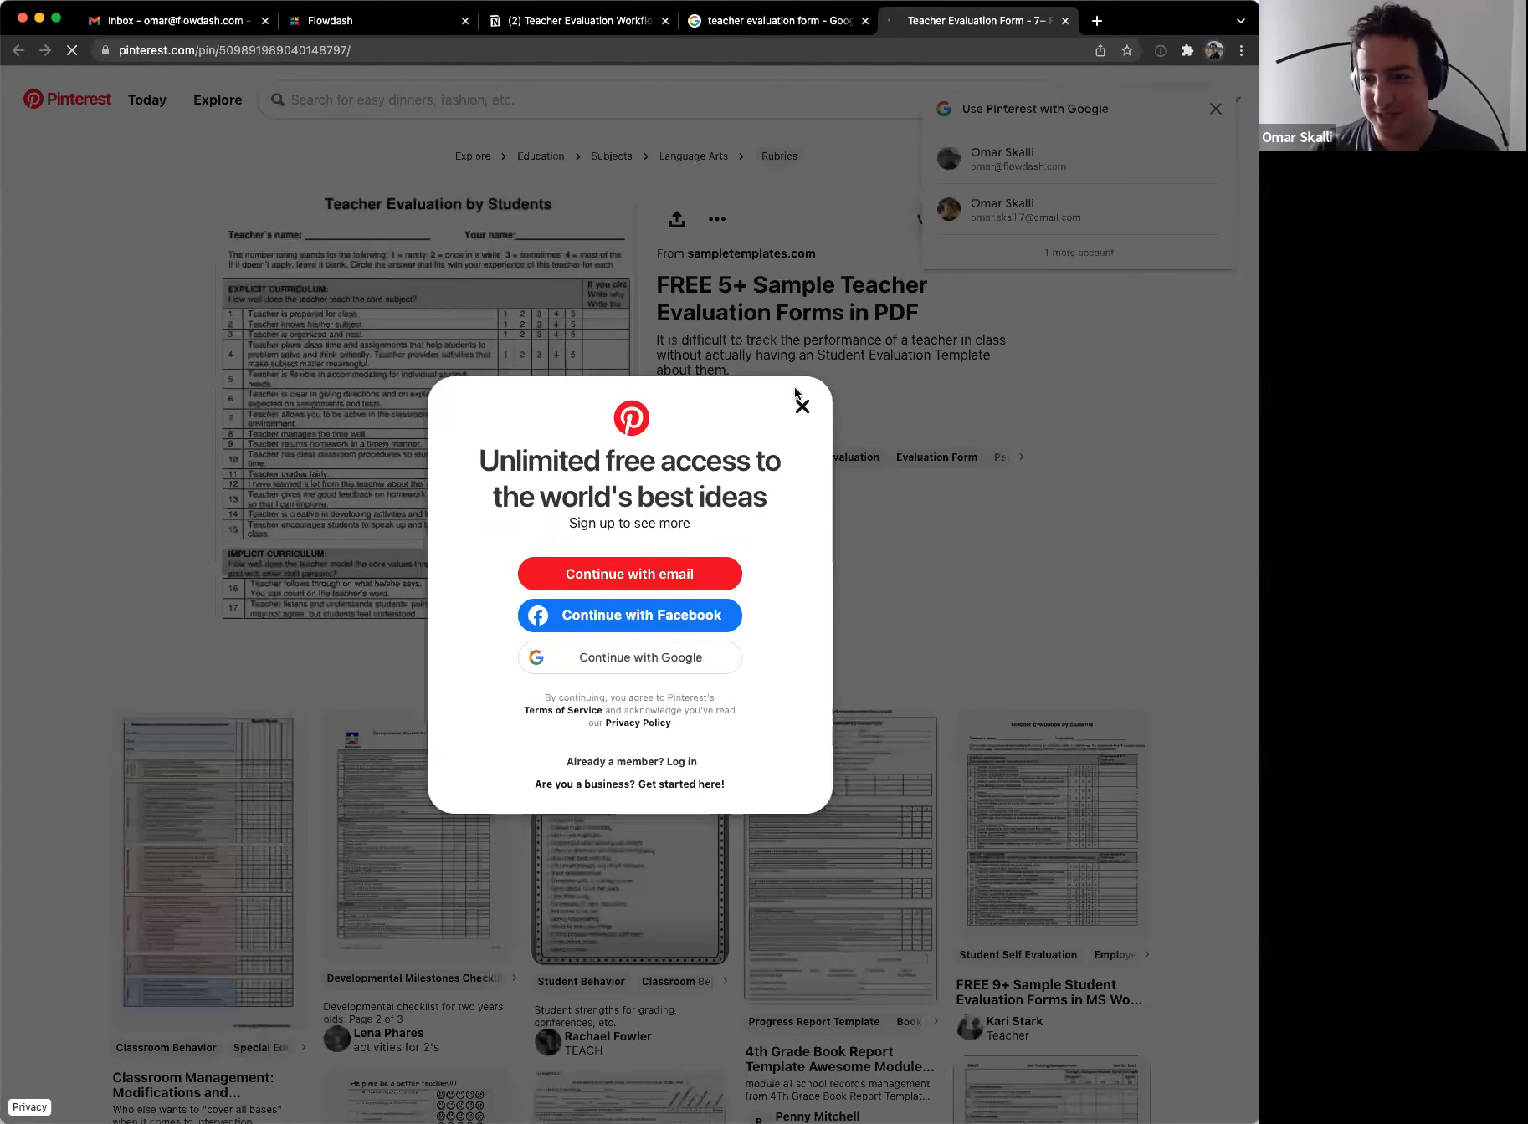
{"action": "left_click", "coordinate": [564, 362]}
{"action": "right_click", "coordinate": [565, 362]}
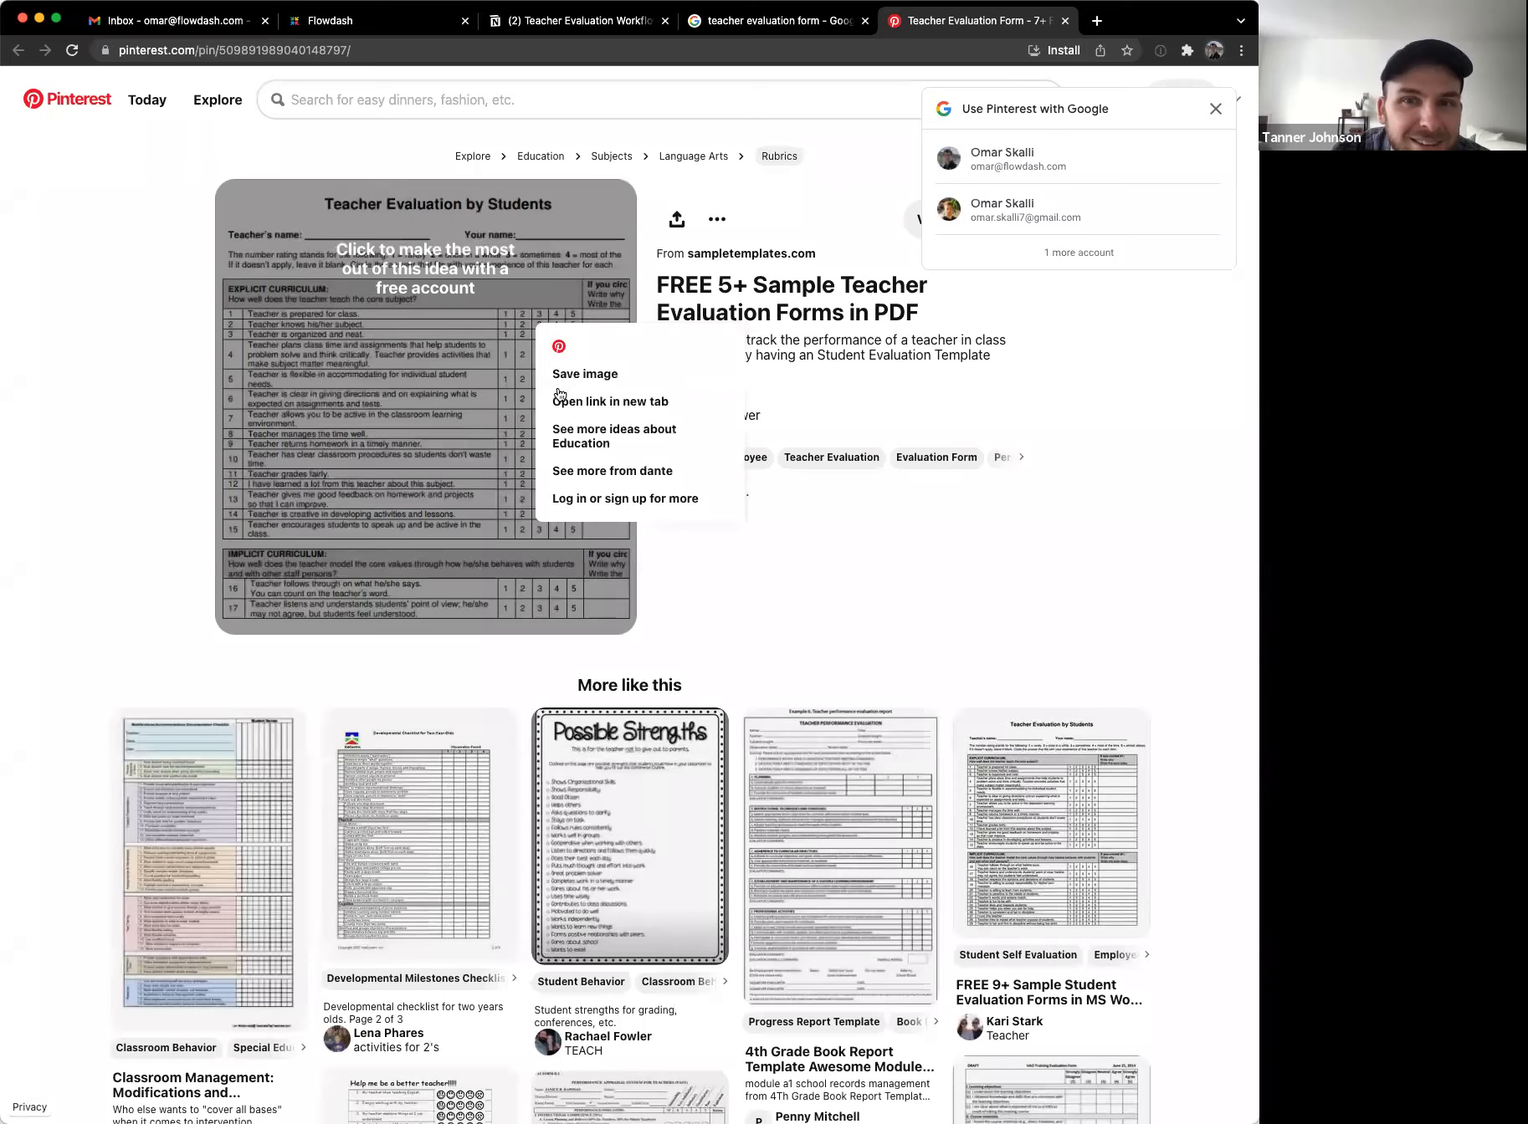
{"action": "left_click", "coordinate": [460, 413]}
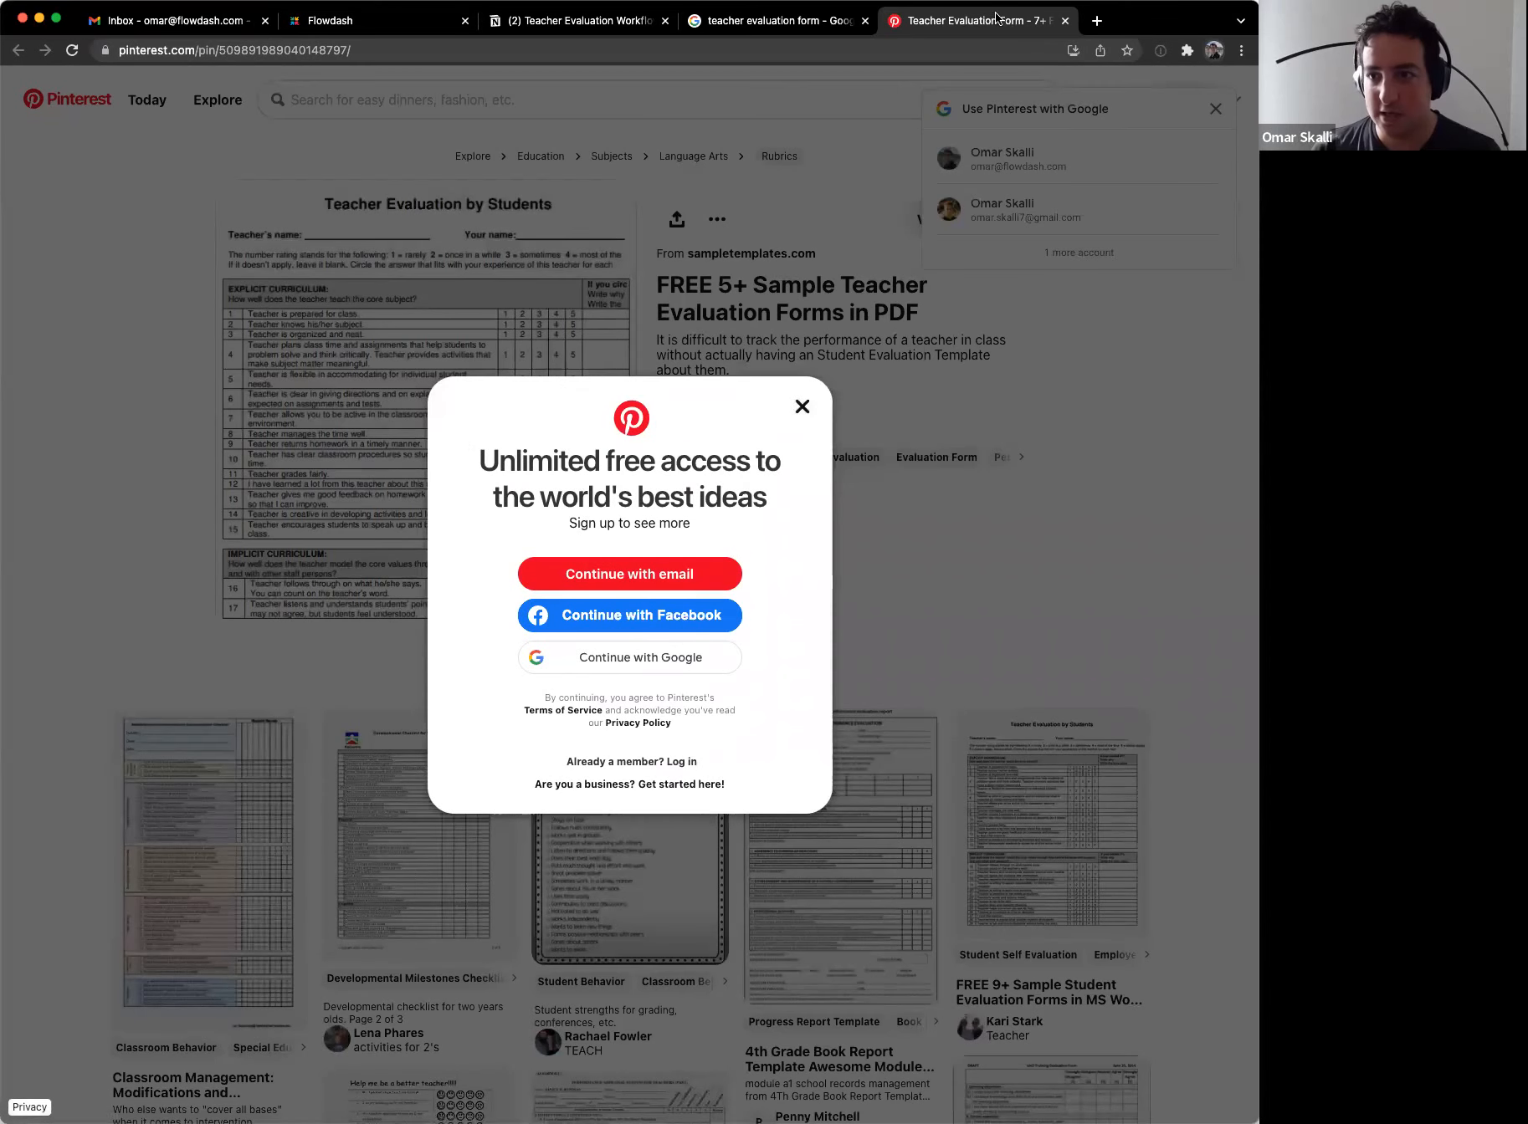
{"action": "key", "text": "super+w"}
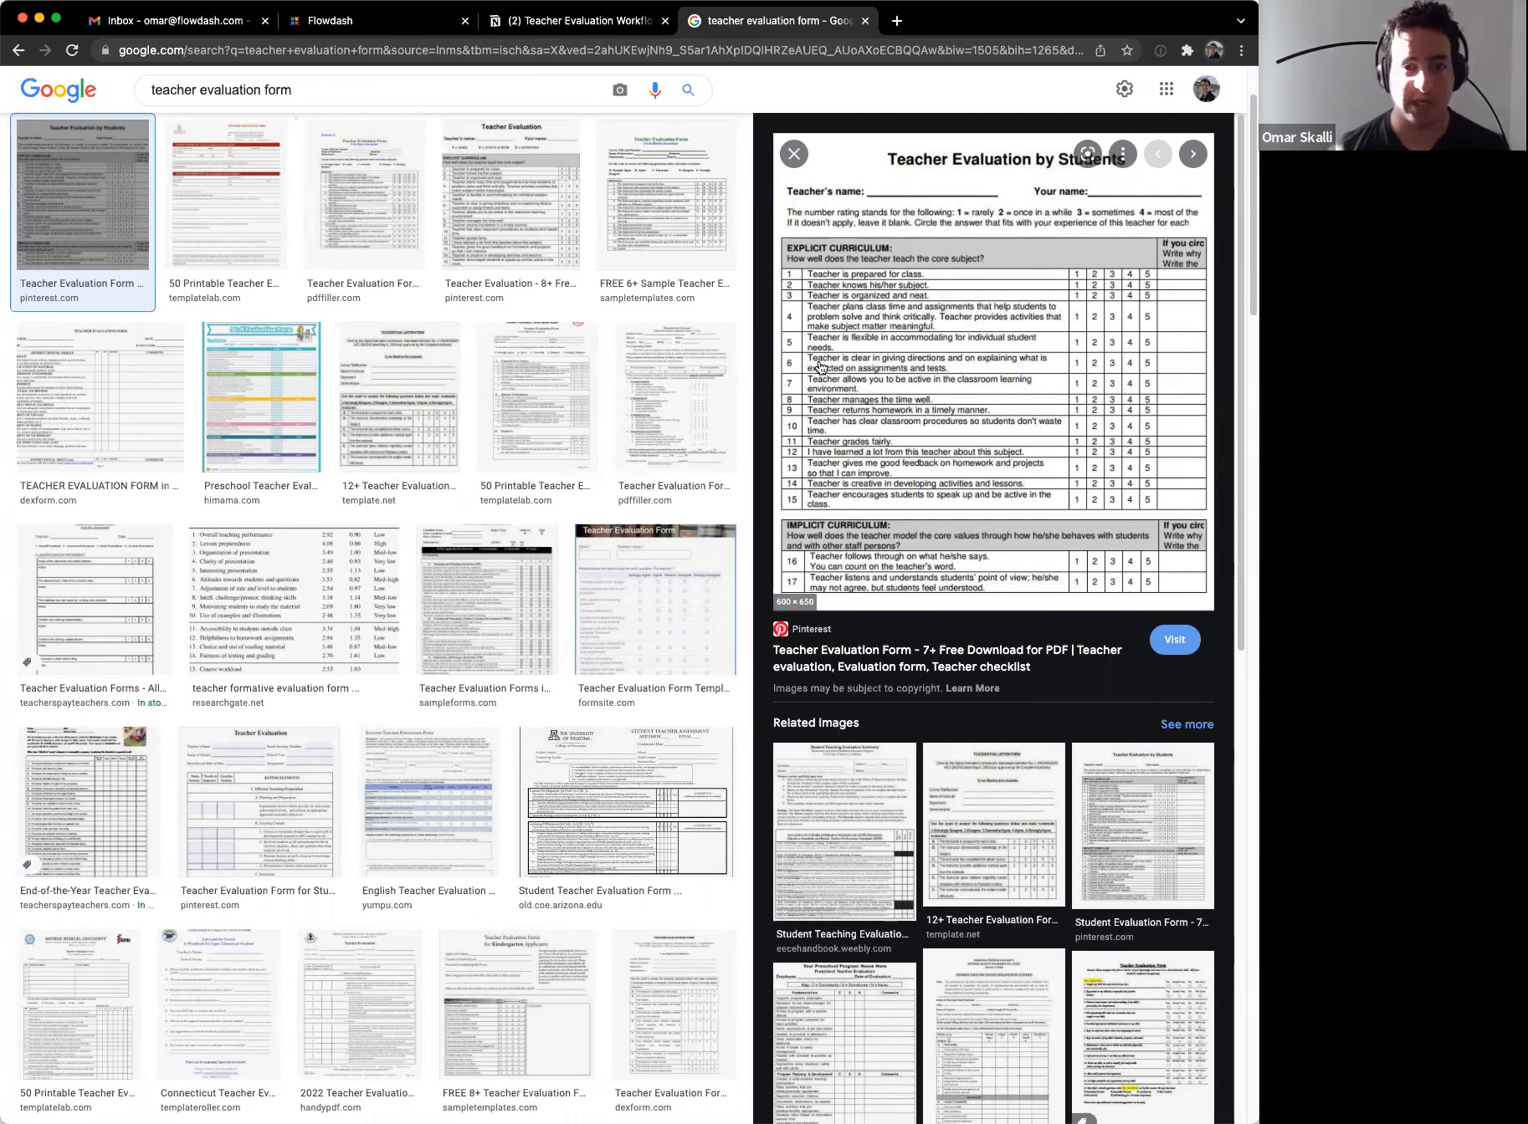
Step: Add sub-items 'Teacher is well prepared for class' and 'Teacher knows its subjects' under step 1
{"action": "left_click", "coordinate": [588, 28]}
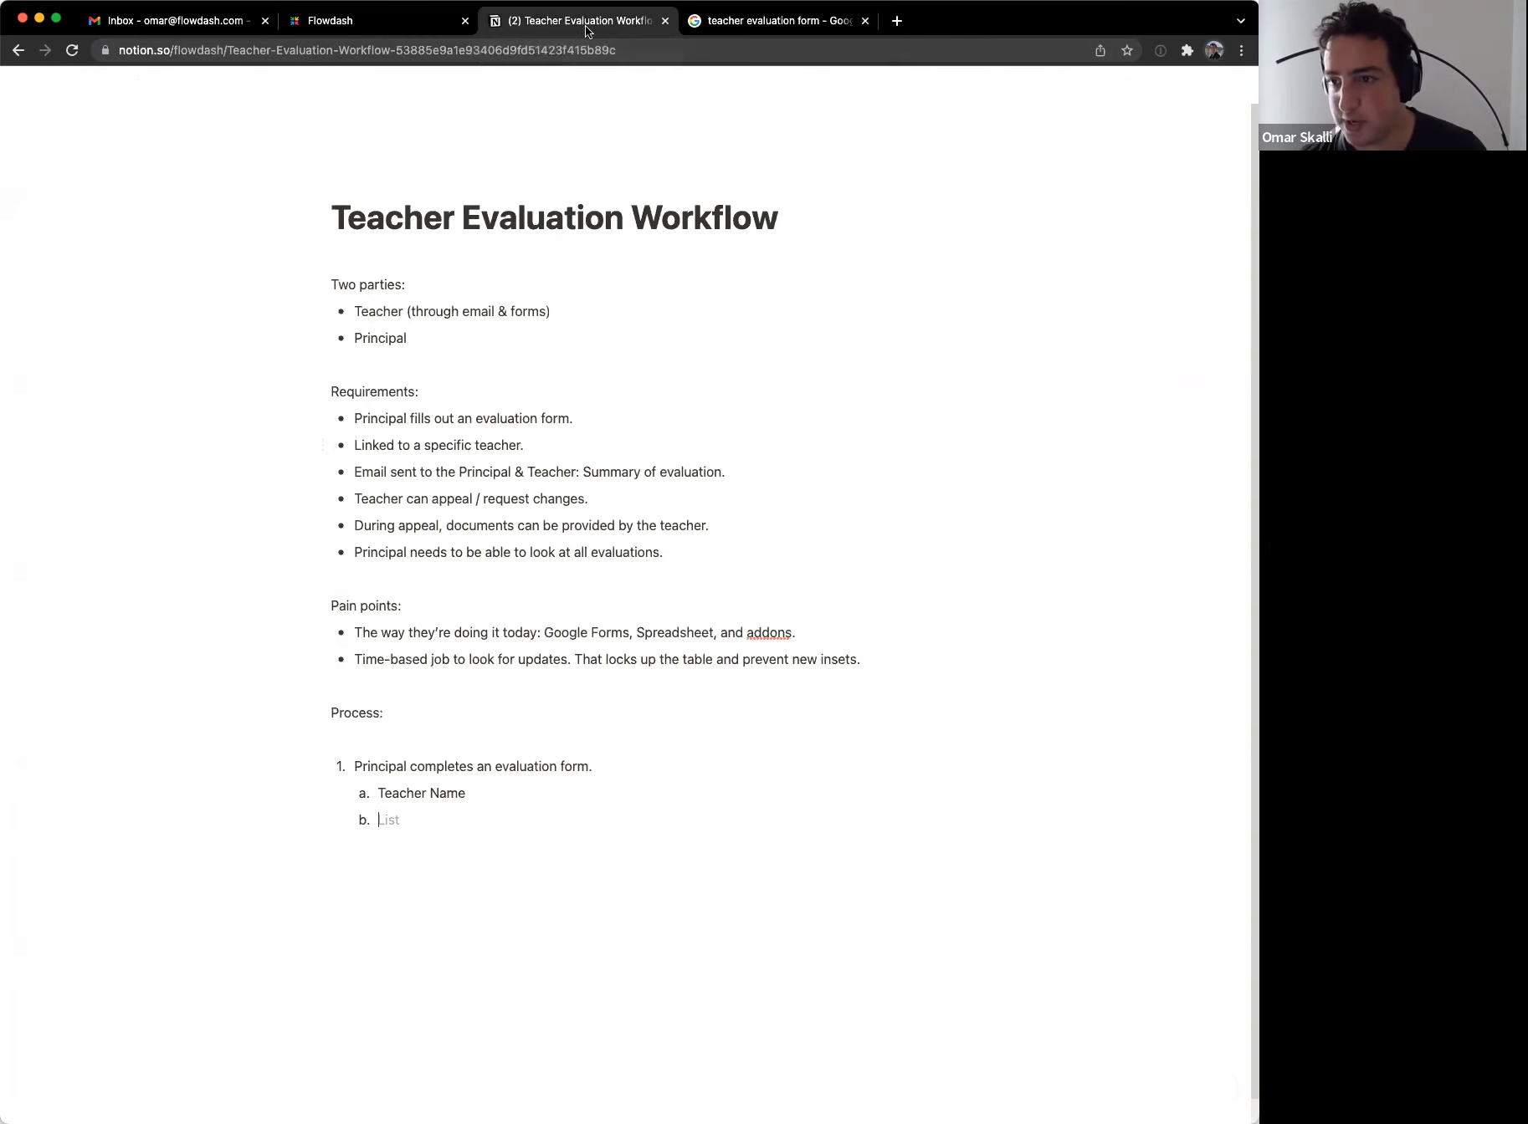
{"action": "type", "text": "Teacher"}
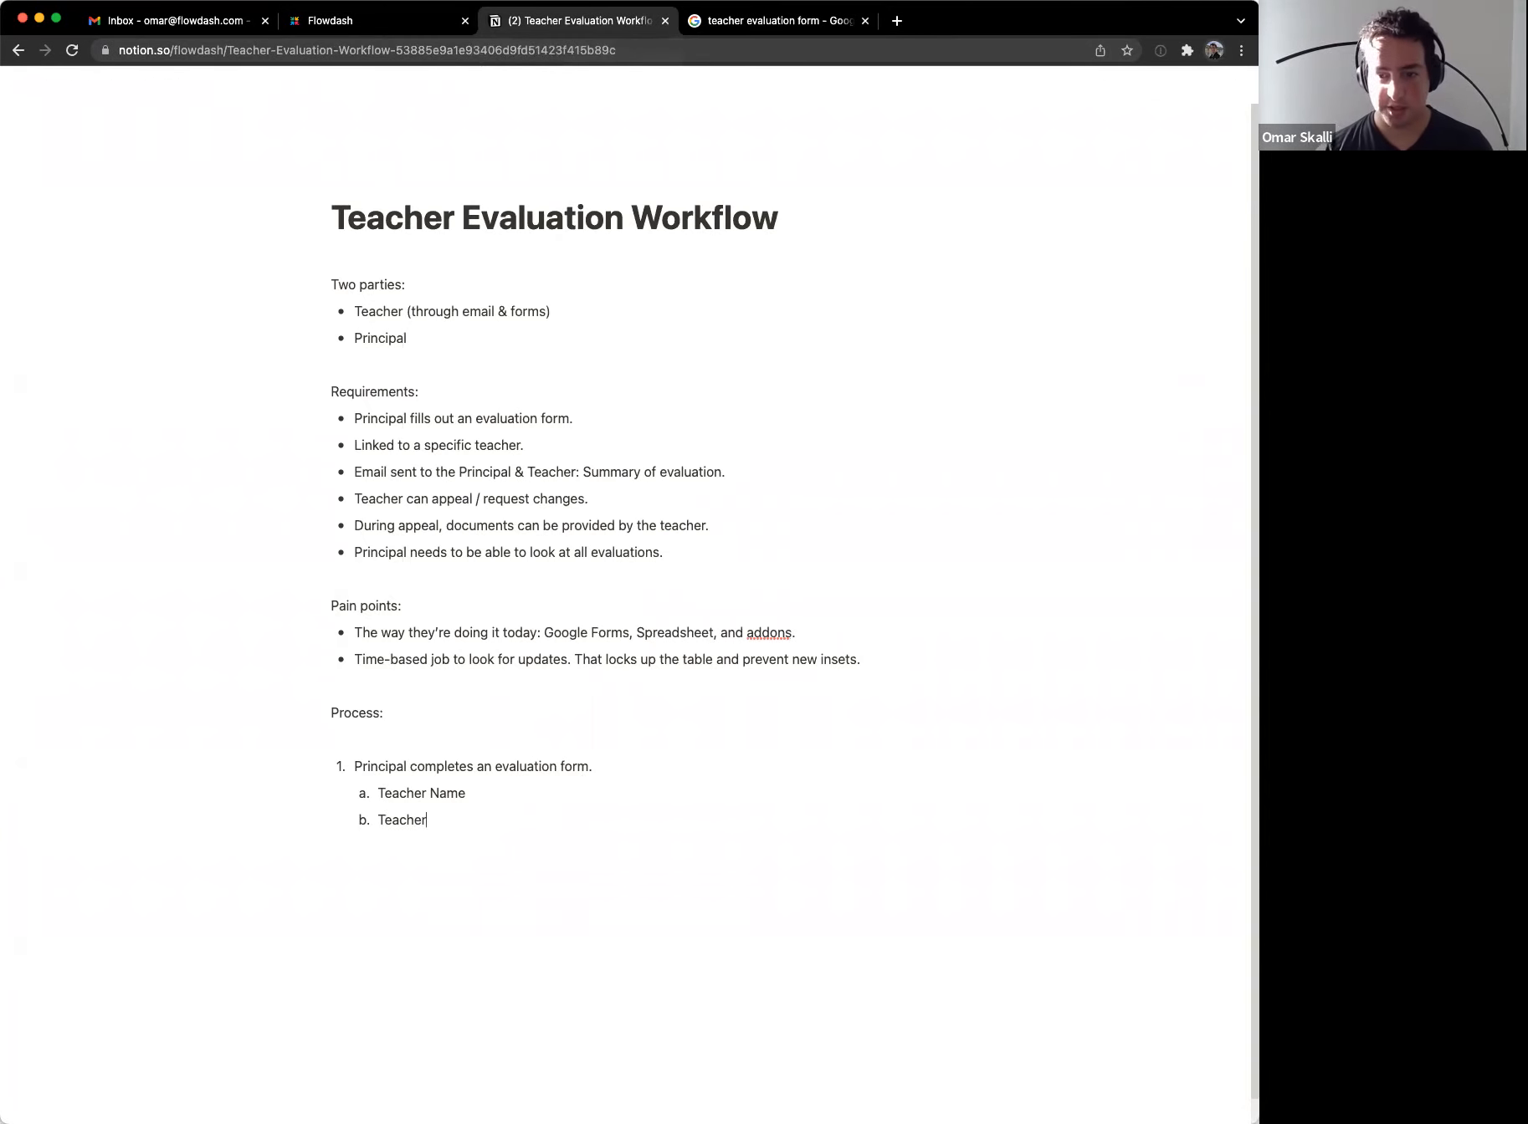
{"action": "type", "text": " is well prepared for class"}
{"action": "key", "text": "Return"}
{"action": "type", "text": "Ta"}
{"action": "key", "text": "BackSpace"}
{"action": "type", "text": "eacher knoews"}
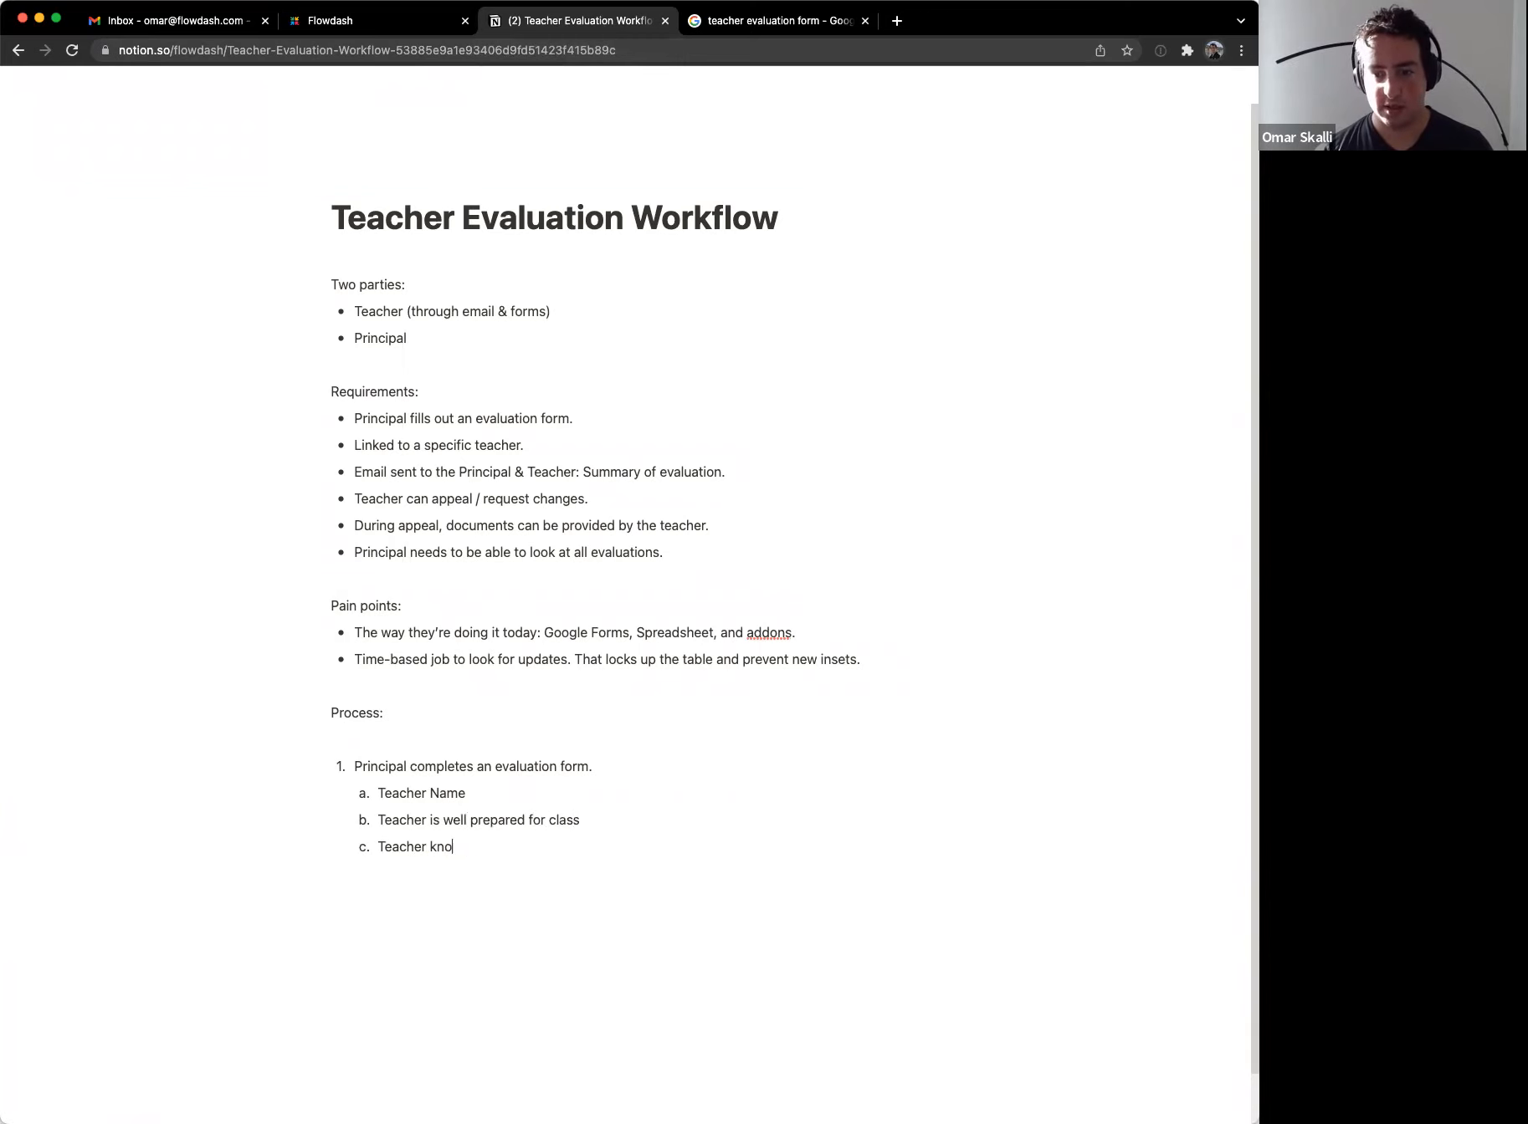
{"action": "key", "text": "BackSpace"}
{"action": "key", "text": "BackSpace"}
{"action": "key", "text": "BackSpace"}
{"action": "key", "text": "BackSpace"}
{"action": "type", "text": "ws its subjects"}
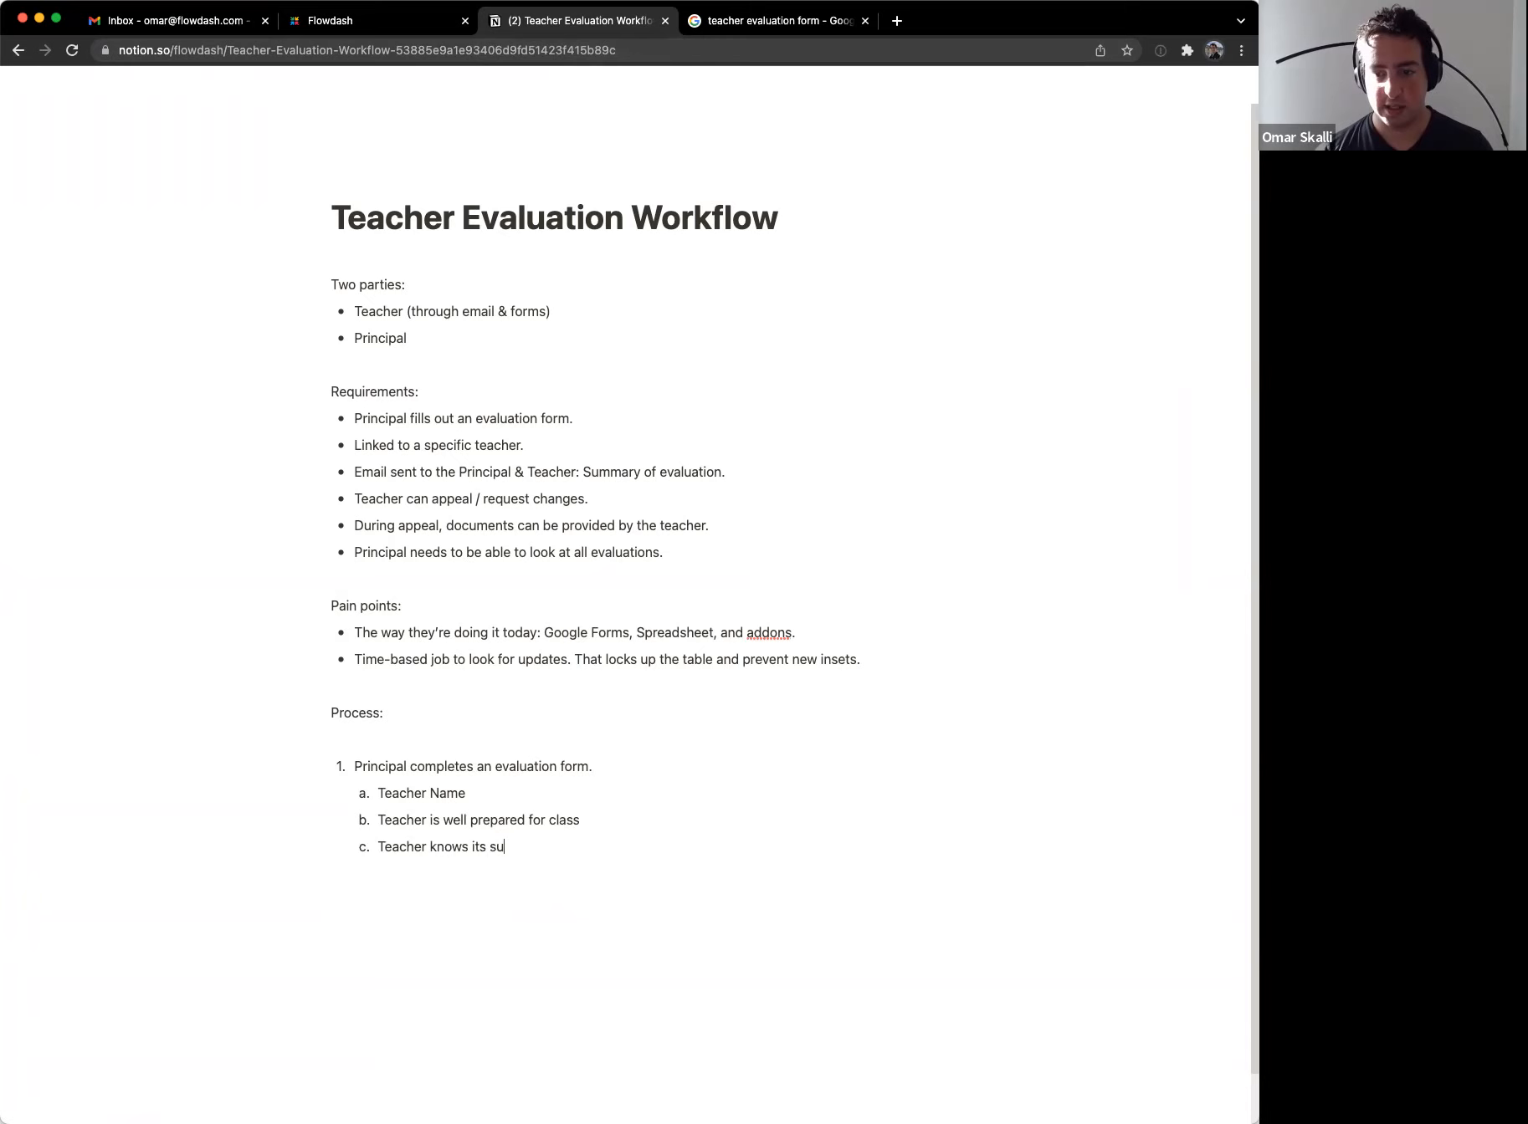
{"action": "key", "text": "Return"}
Step: Add sub-items 'Teacher is organized and neat' and 'Additional information', checking the reference form
{"action": "key", "text": "ctrl+Tab"}
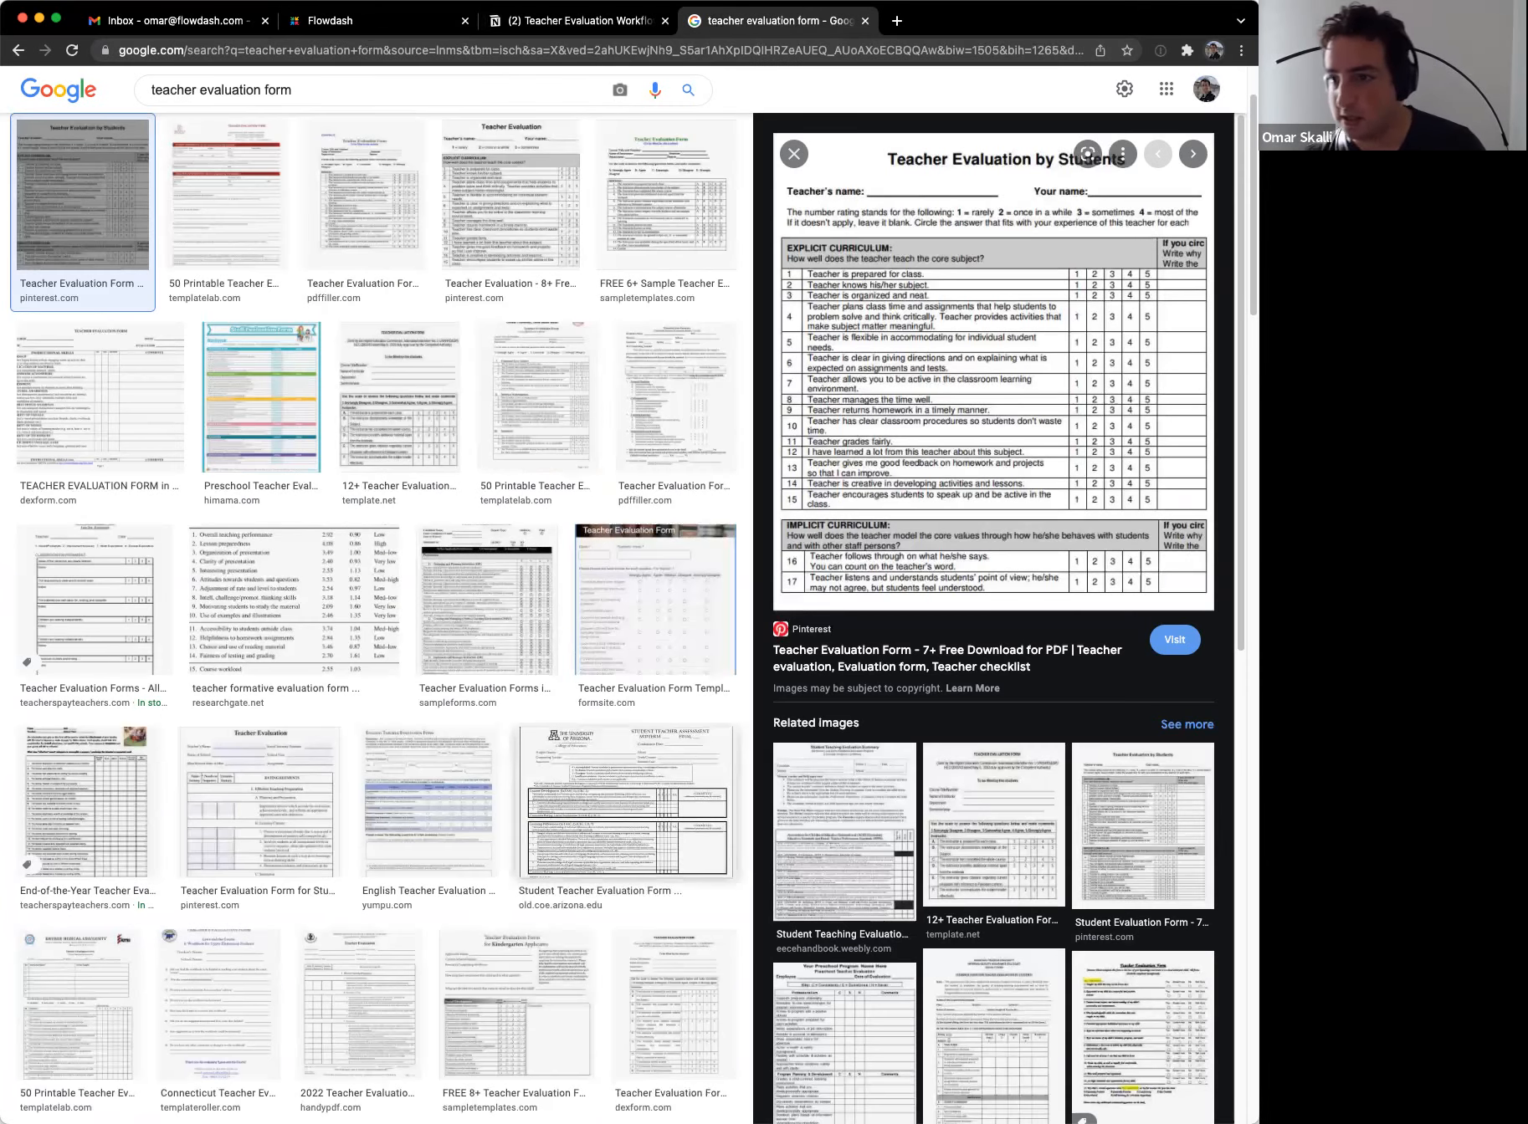
{"action": "key", "text": "ctrl+shift+Tab"}
{"action": "type", "text": "Teac"}
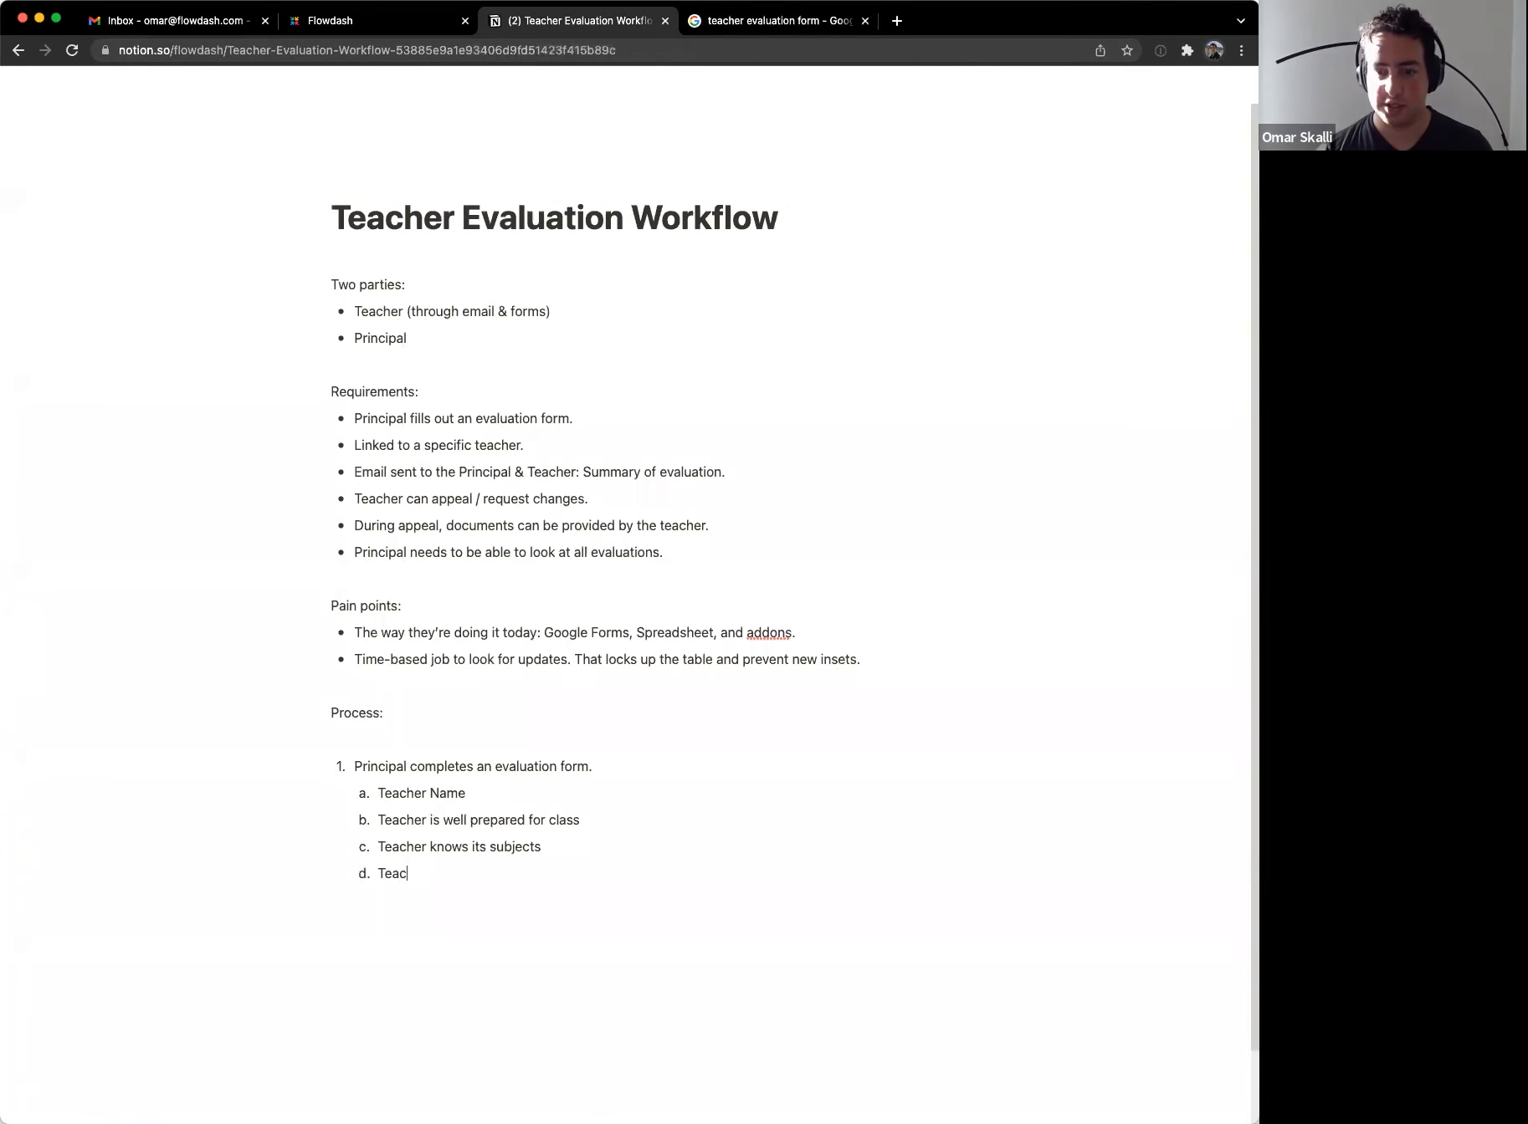
{"action": "type", "text": "her is organized and neat"}
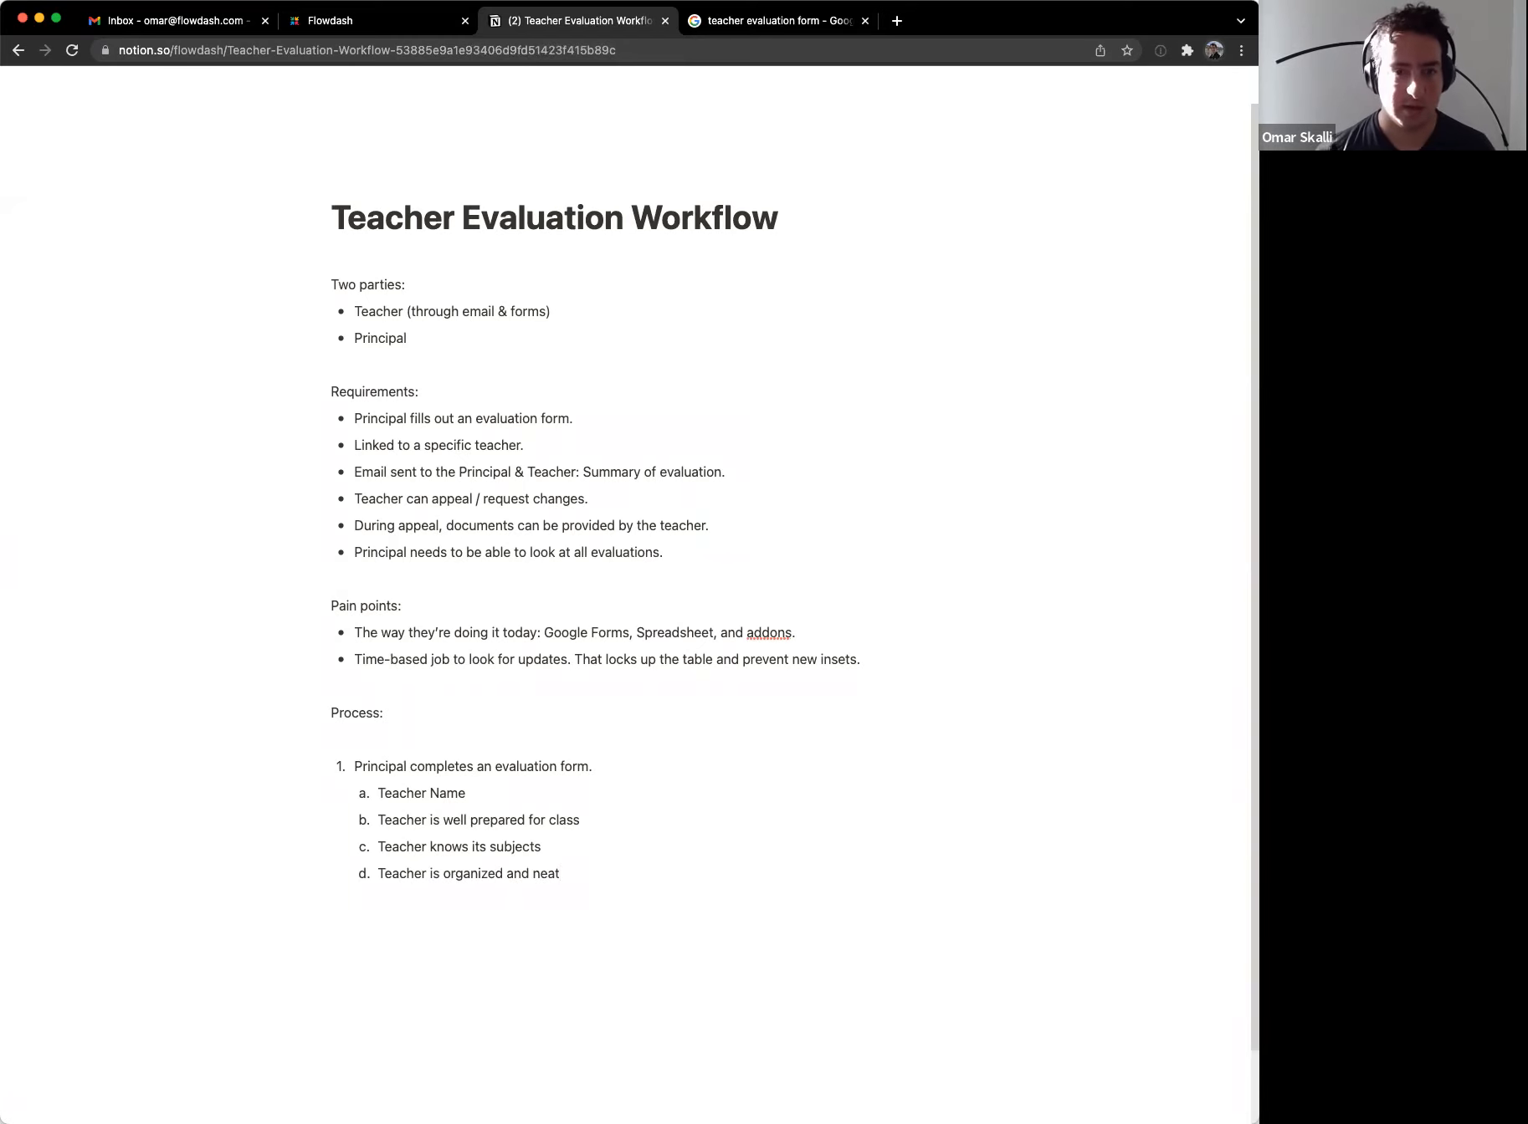
{"action": "key", "text": "Return"}
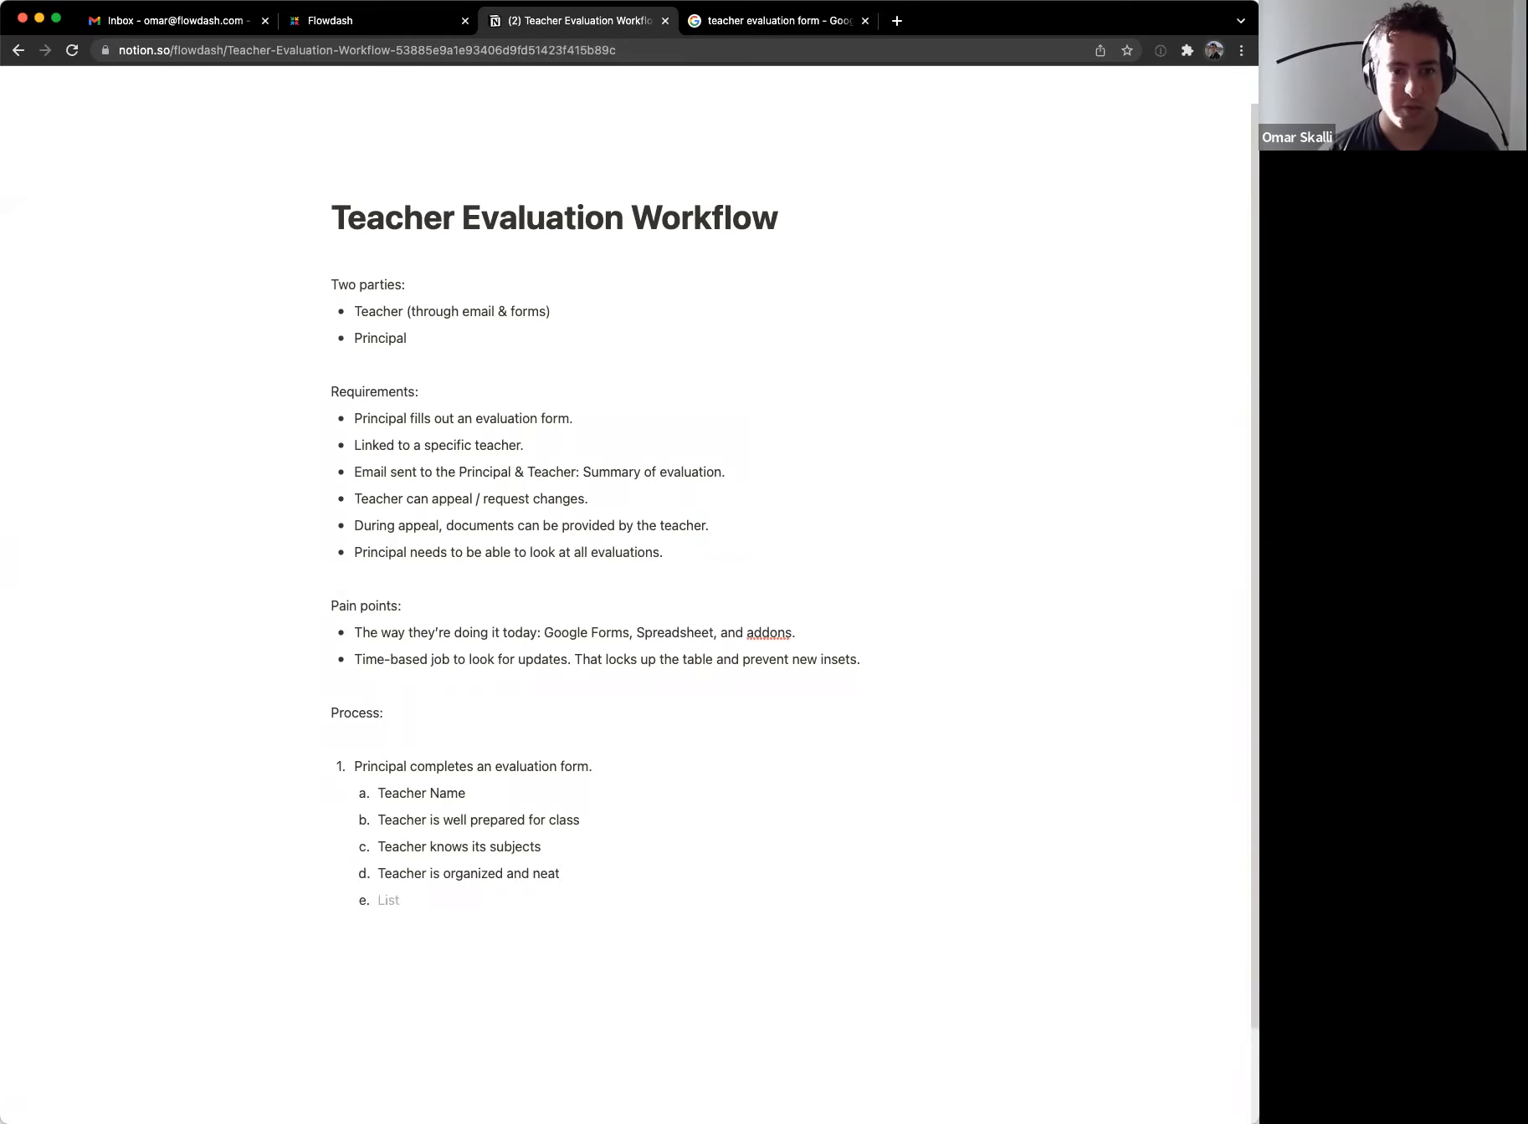
{"action": "type", "text": "Additional information"}
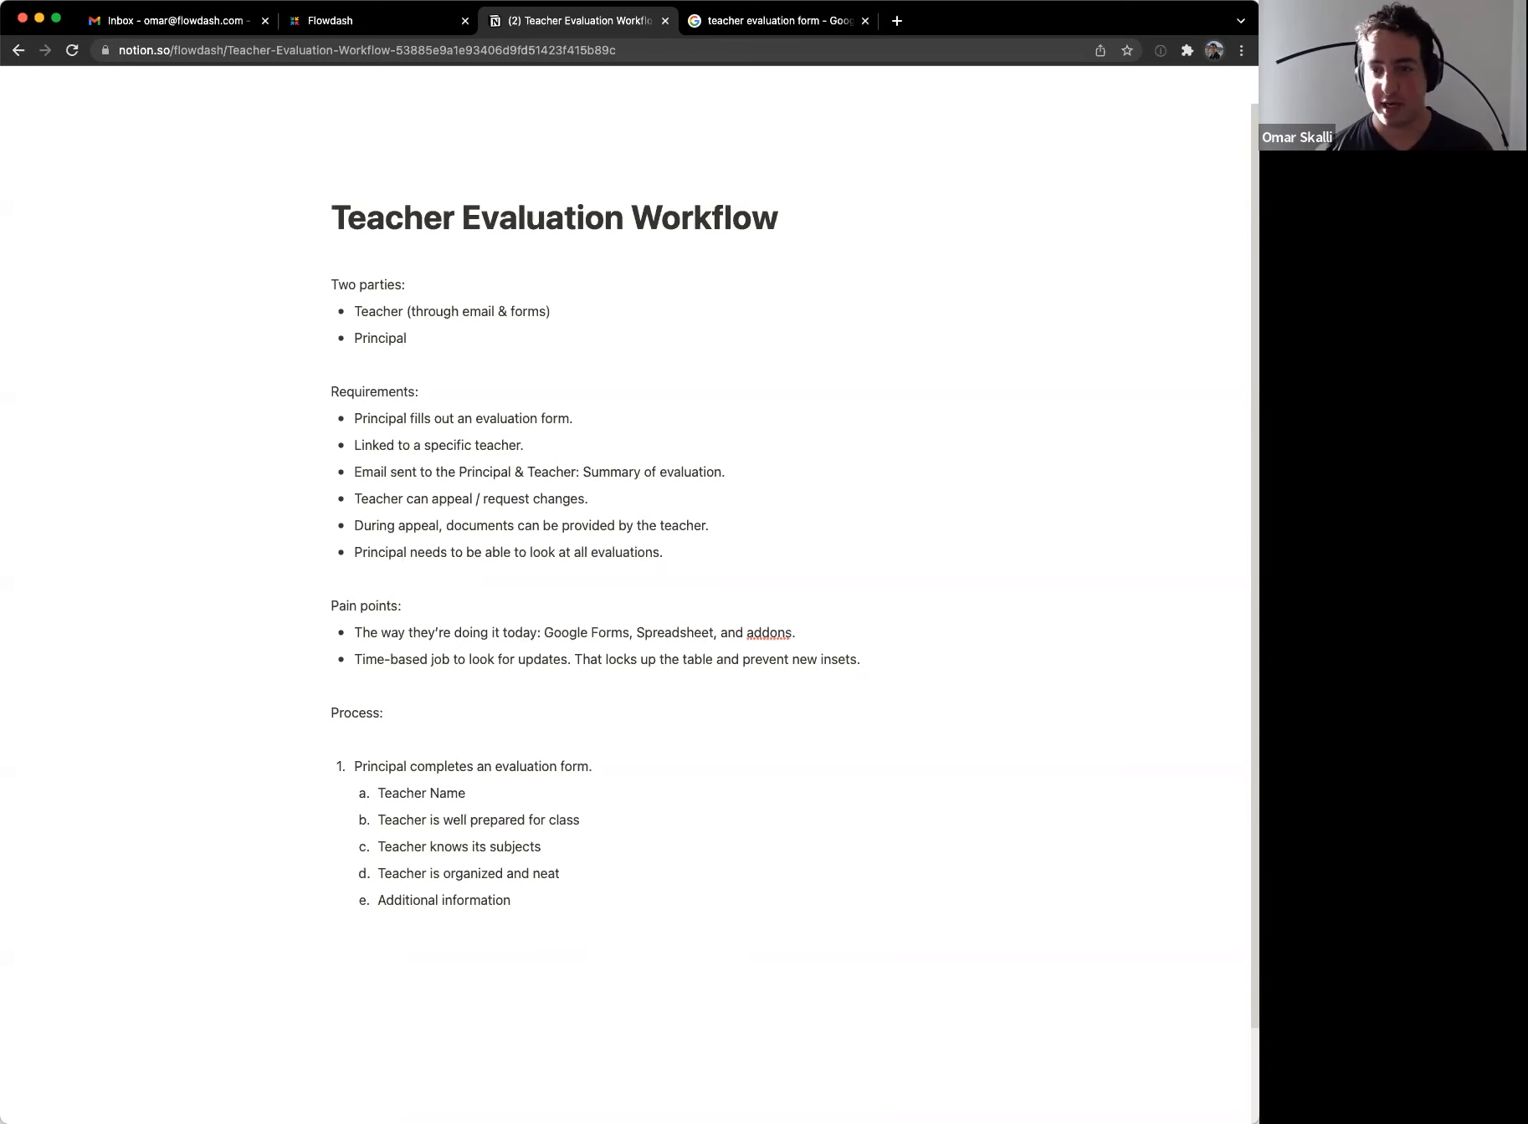
{"action": "key", "text": "ctrl+Tab"}
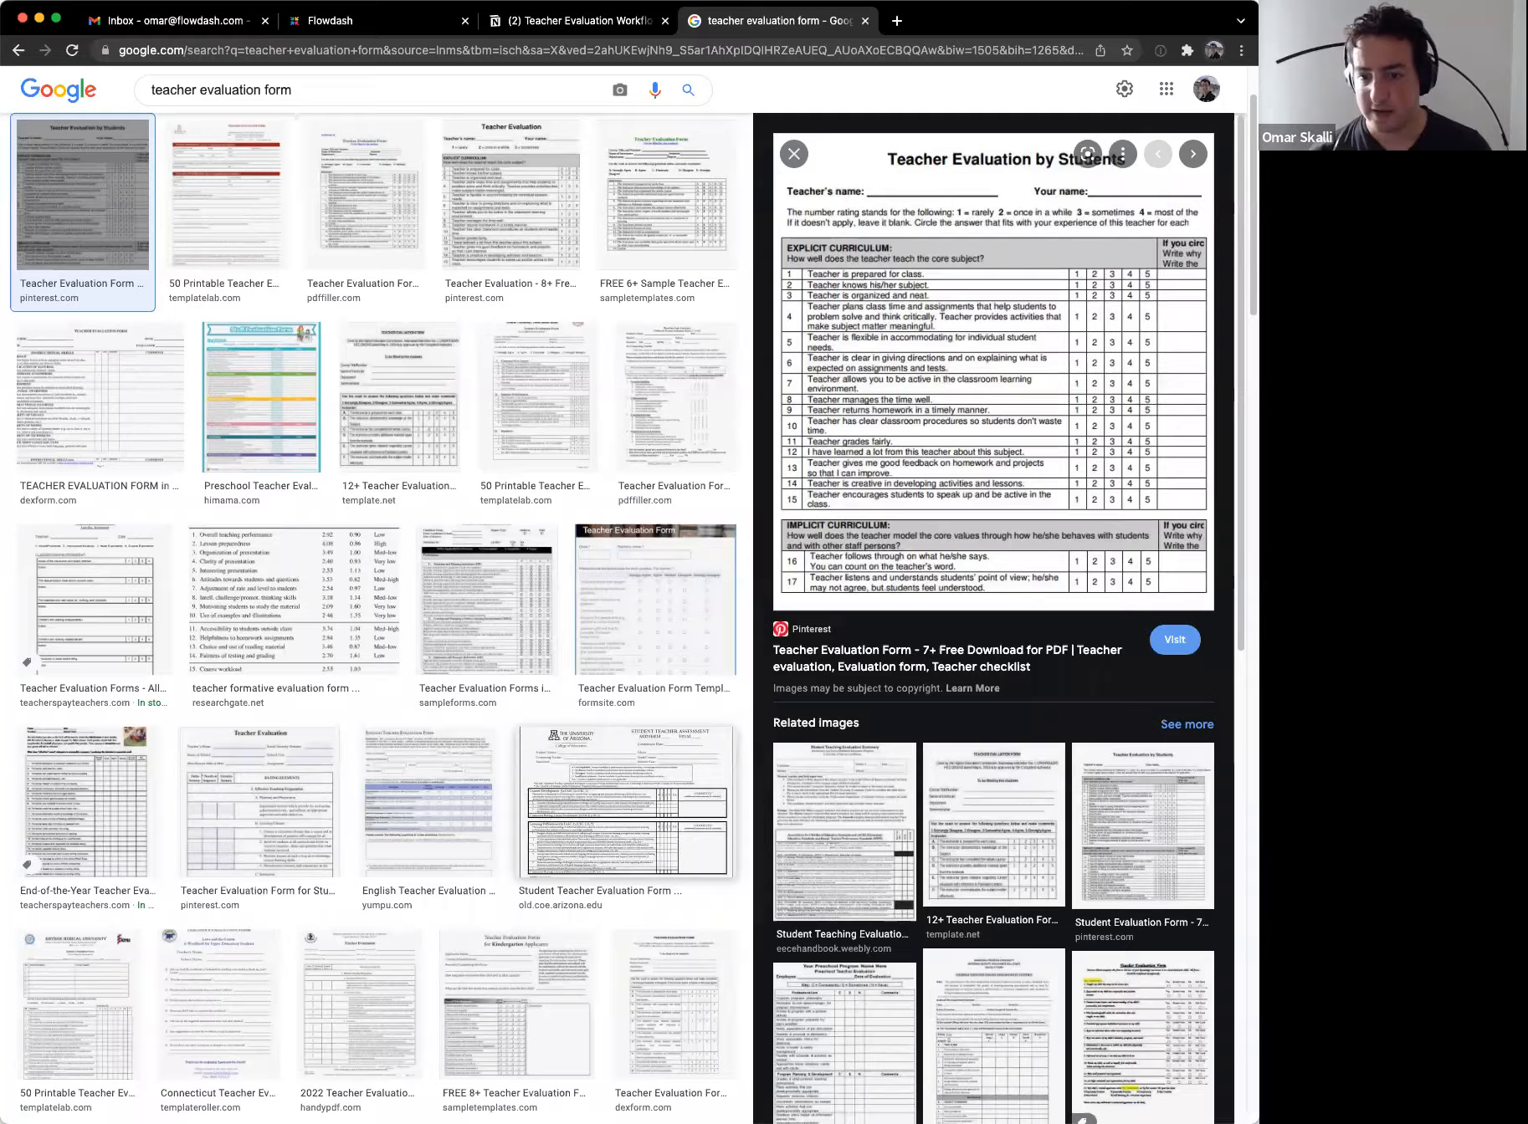
{"action": "key", "text": "ctrl+shift+Tab"}
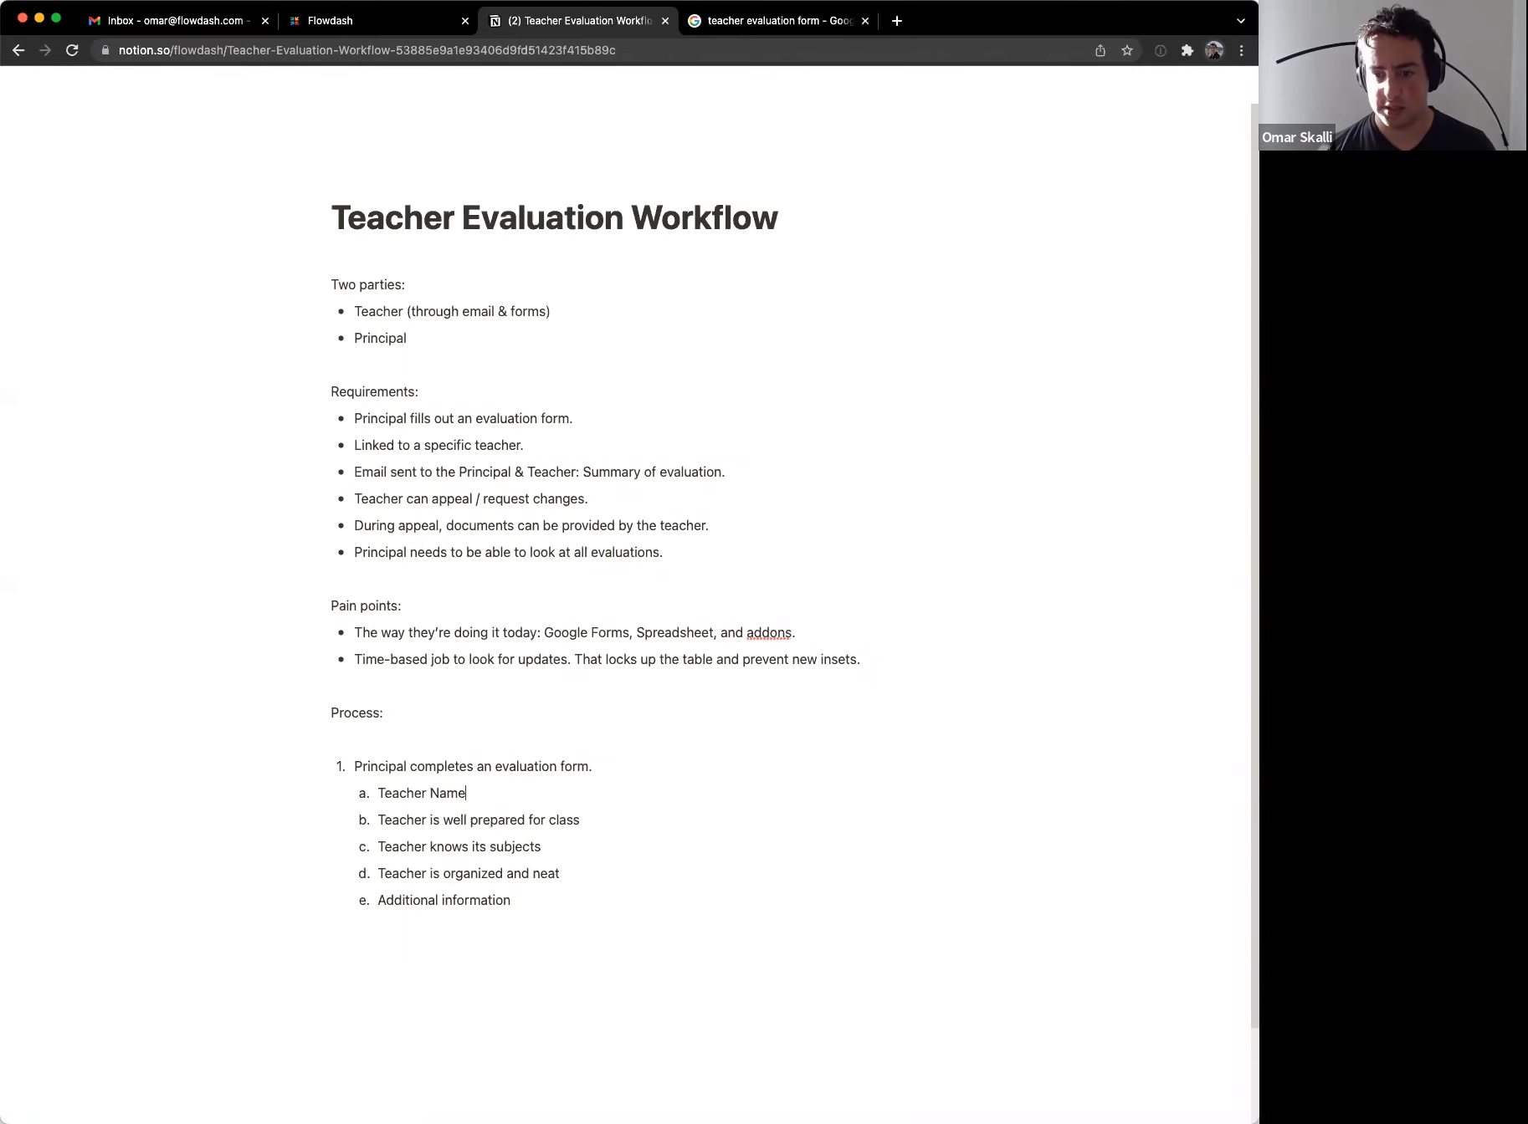
{"action": "key", "text": "Up"}
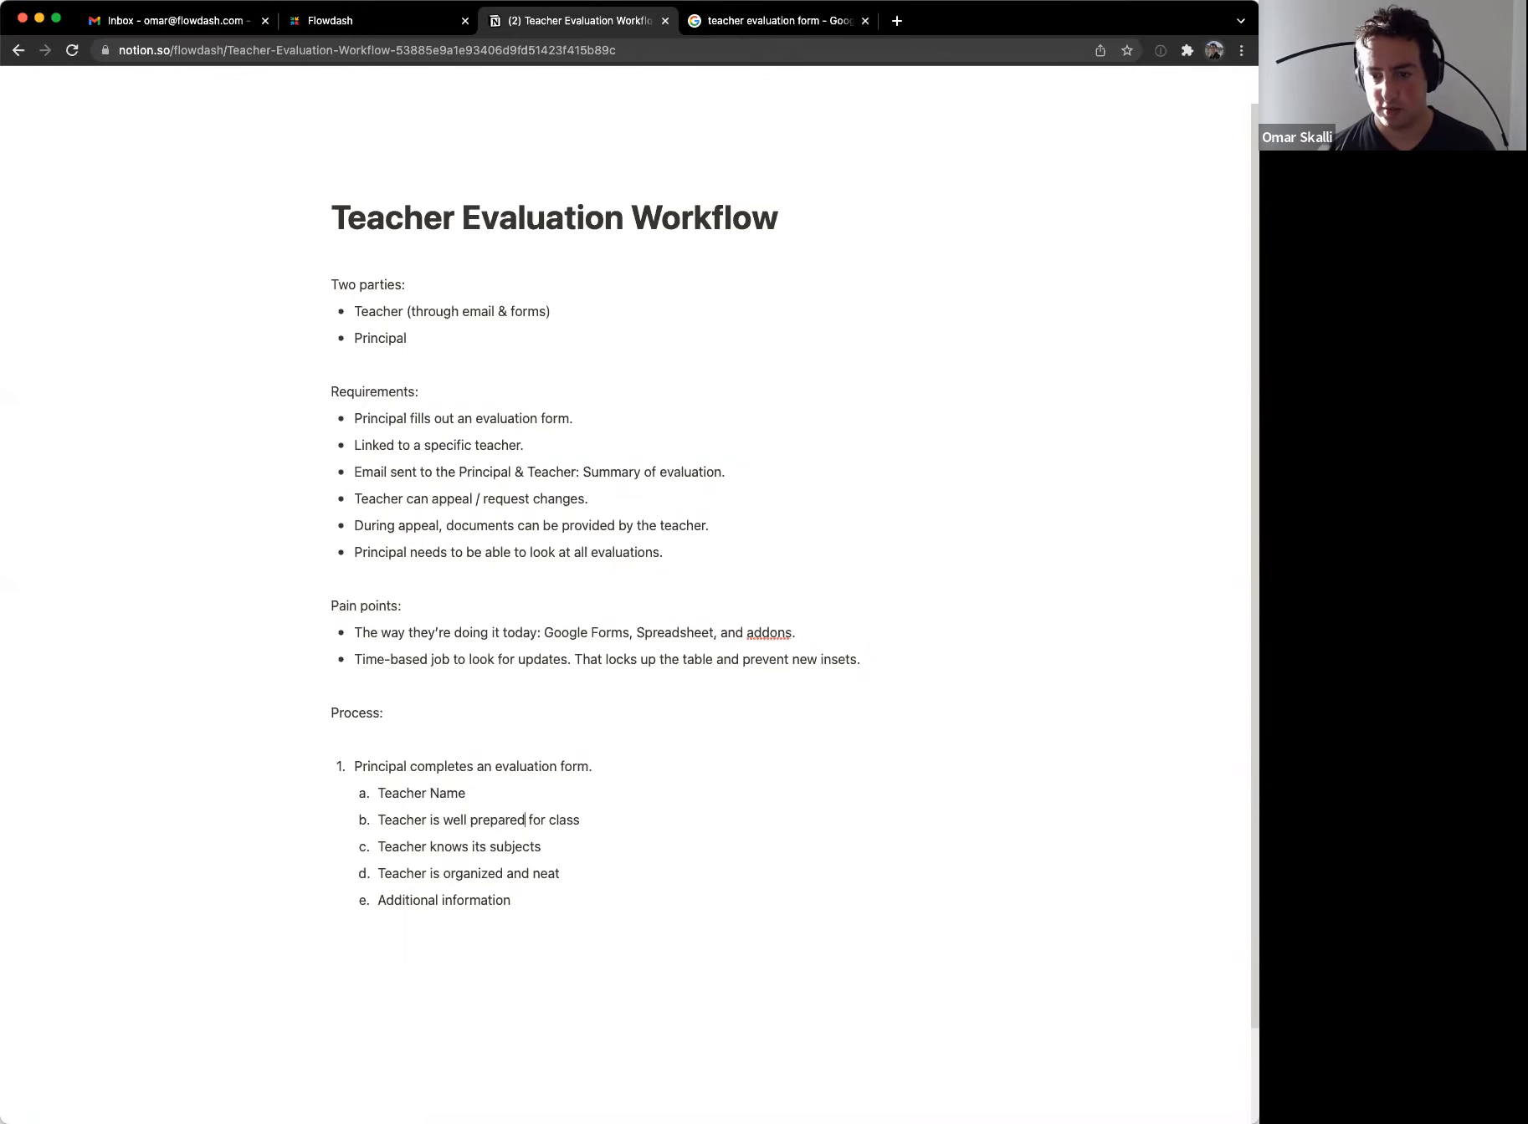
Step: Nest three rating lines '1 =', '2 =', '3 =' under the well-prepared sub-item
{"action": "key", "text": "super+Right"}
{"action": "key", "text": "Return"}
{"action": "key", "text": "Tab"}
{"action": "type", "text": "1 ="}
{"action": "key", "text": "Return"}
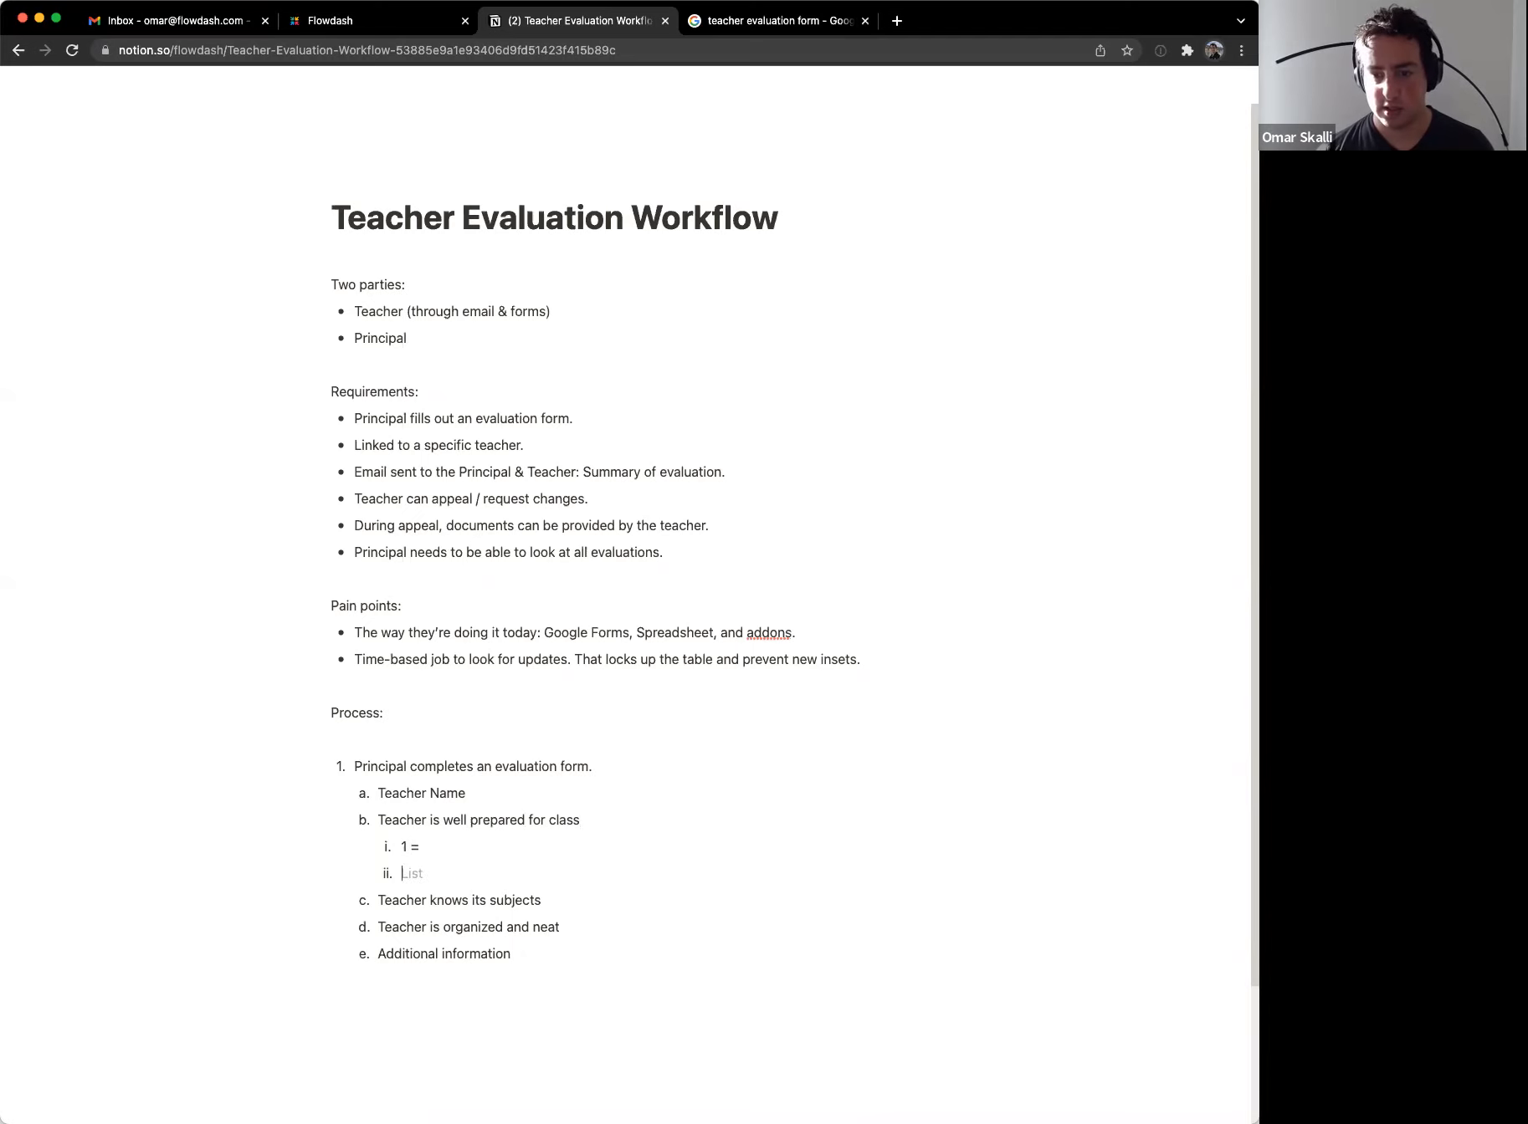
{"action": "type", "text": "2 ="}
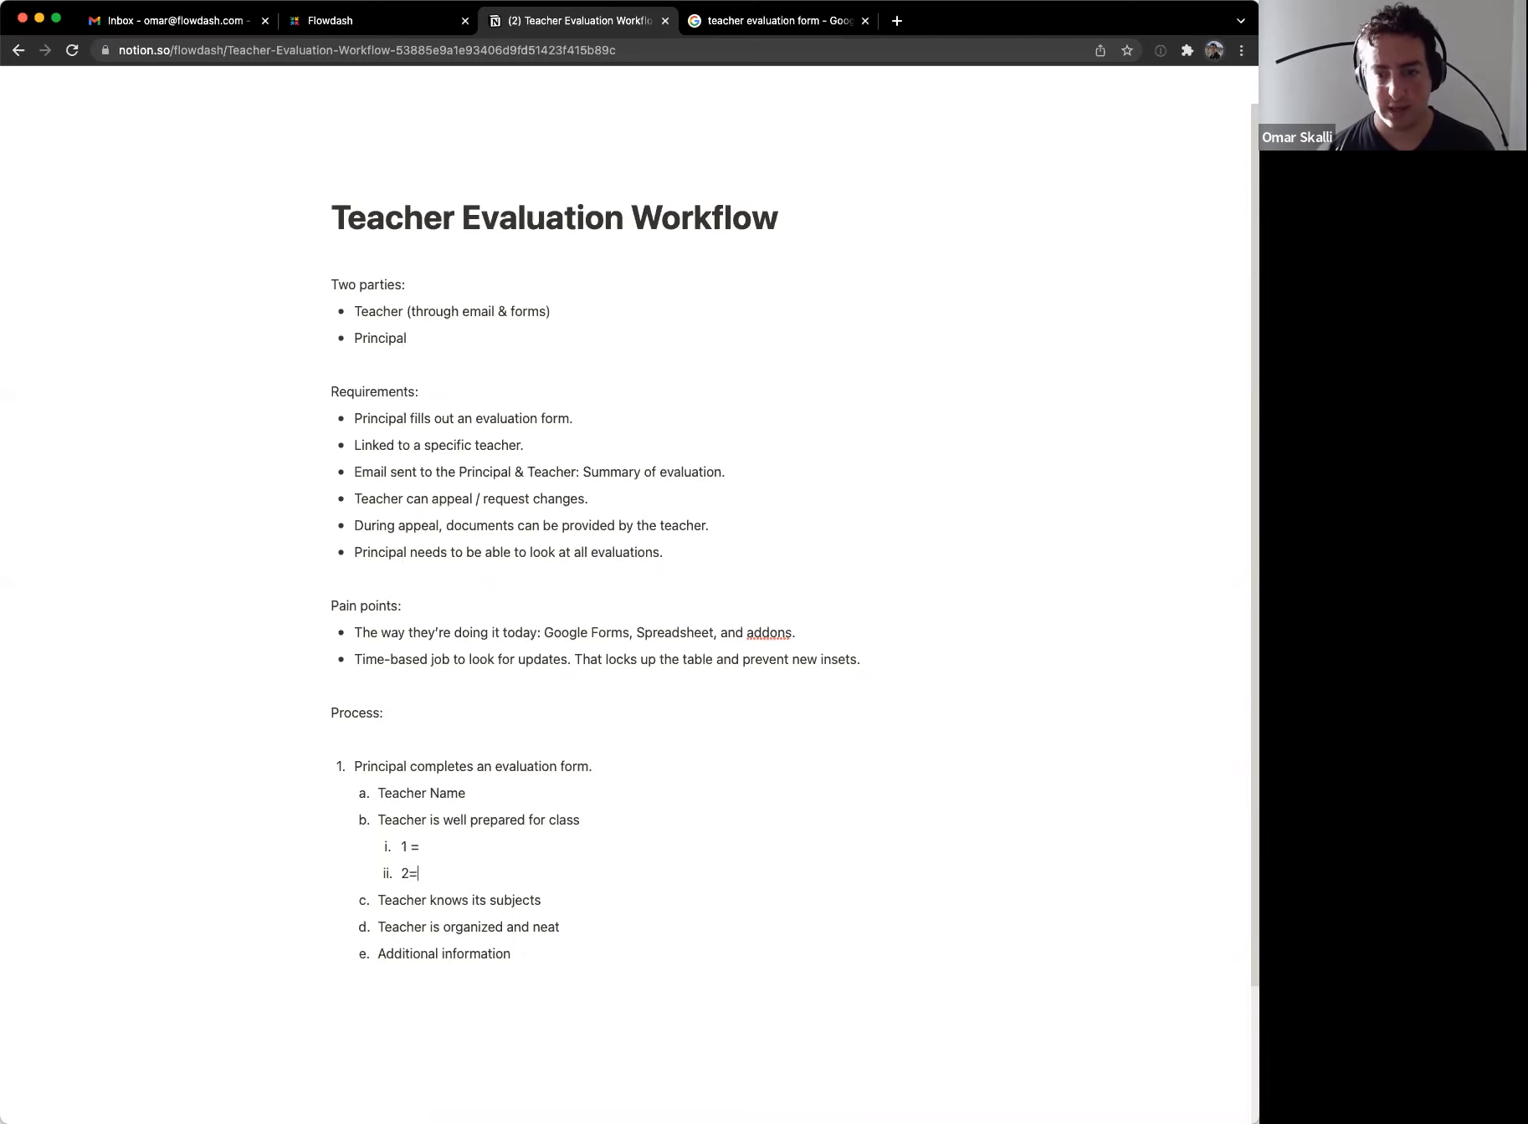
{"action": "key", "text": "Return"}
{"action": "type", "text": "3="}
{"action": "key", "text": "Left"}
{"action": "key", "text": "Left"}
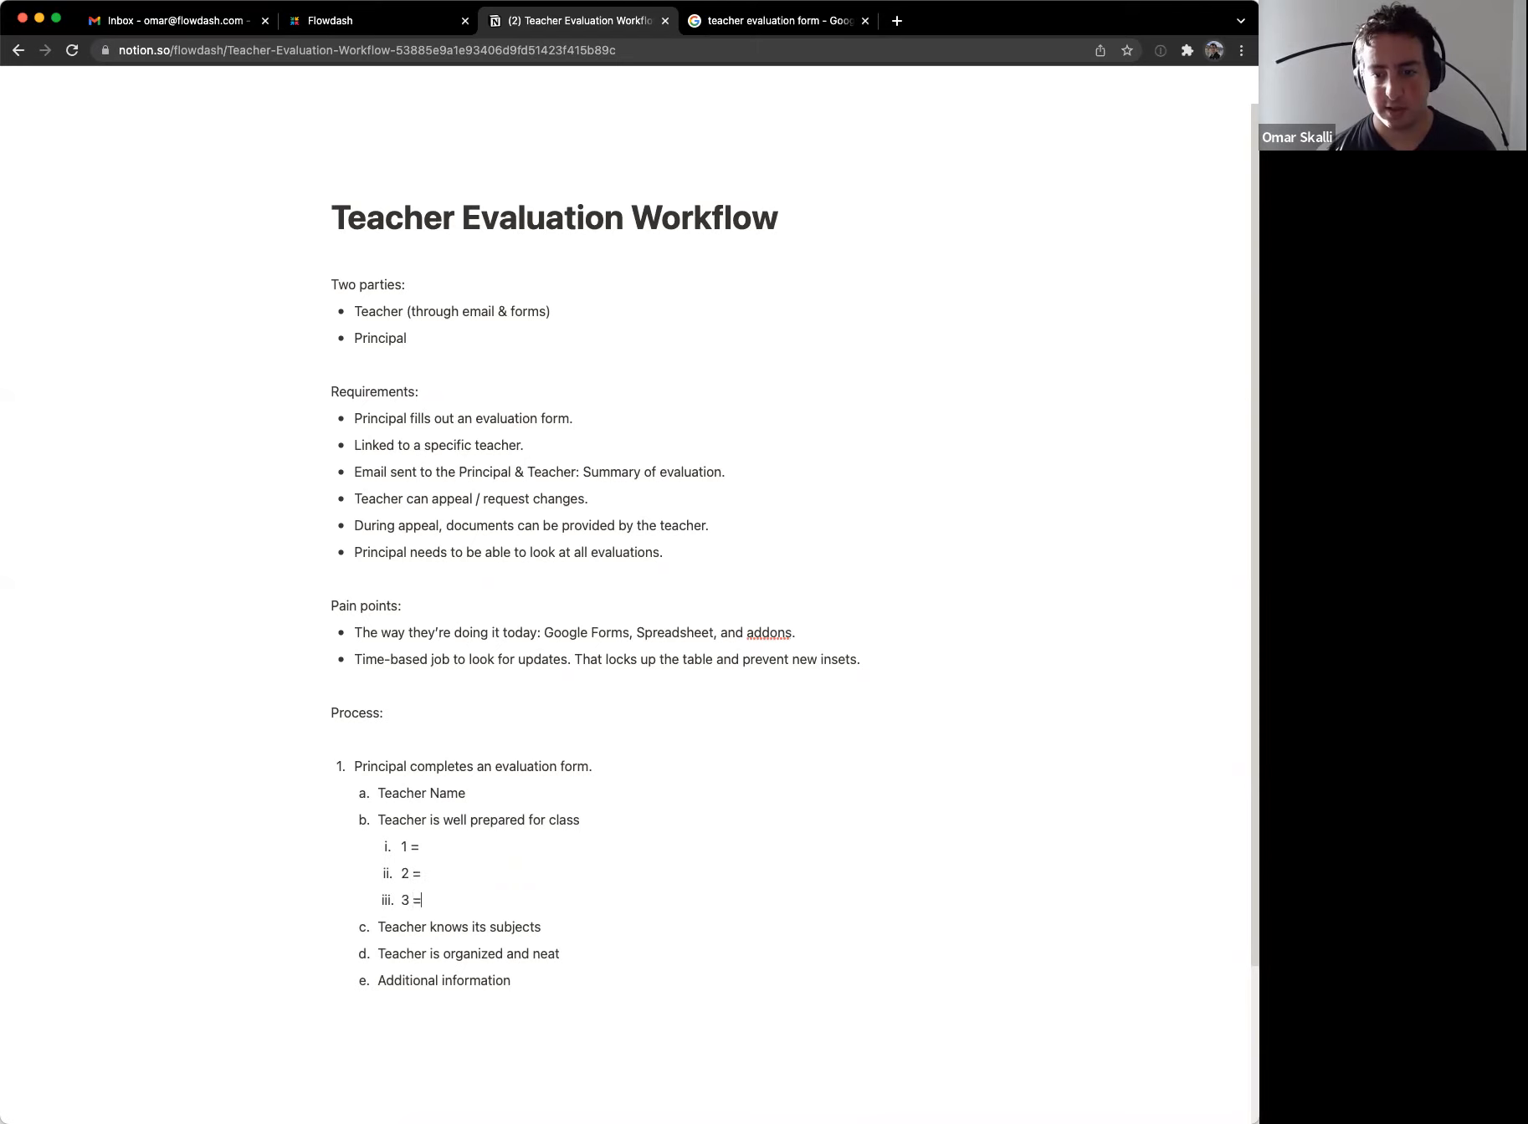
Step: Label the ratings Rarely, Sometimes and All the time, then start a new item after Additional information
{"action": "key", "text": "ctrl+Tab"}
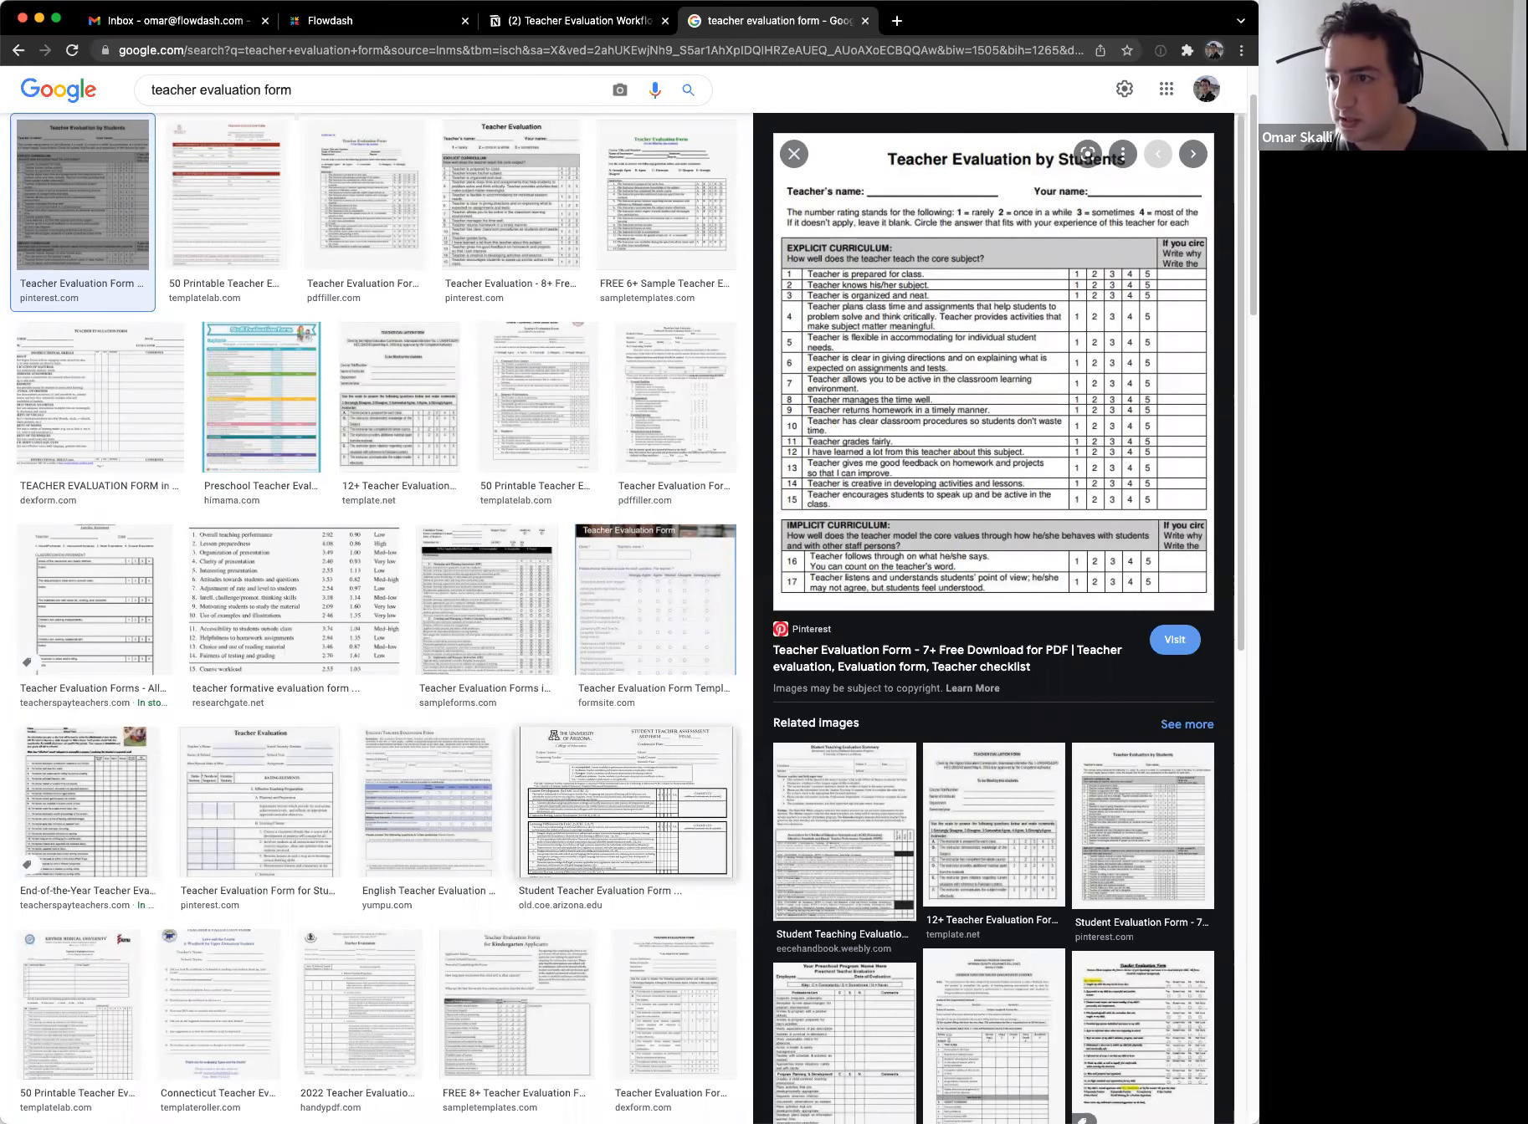
{"action": "key", "text": "ctrl+shift+Tab"}
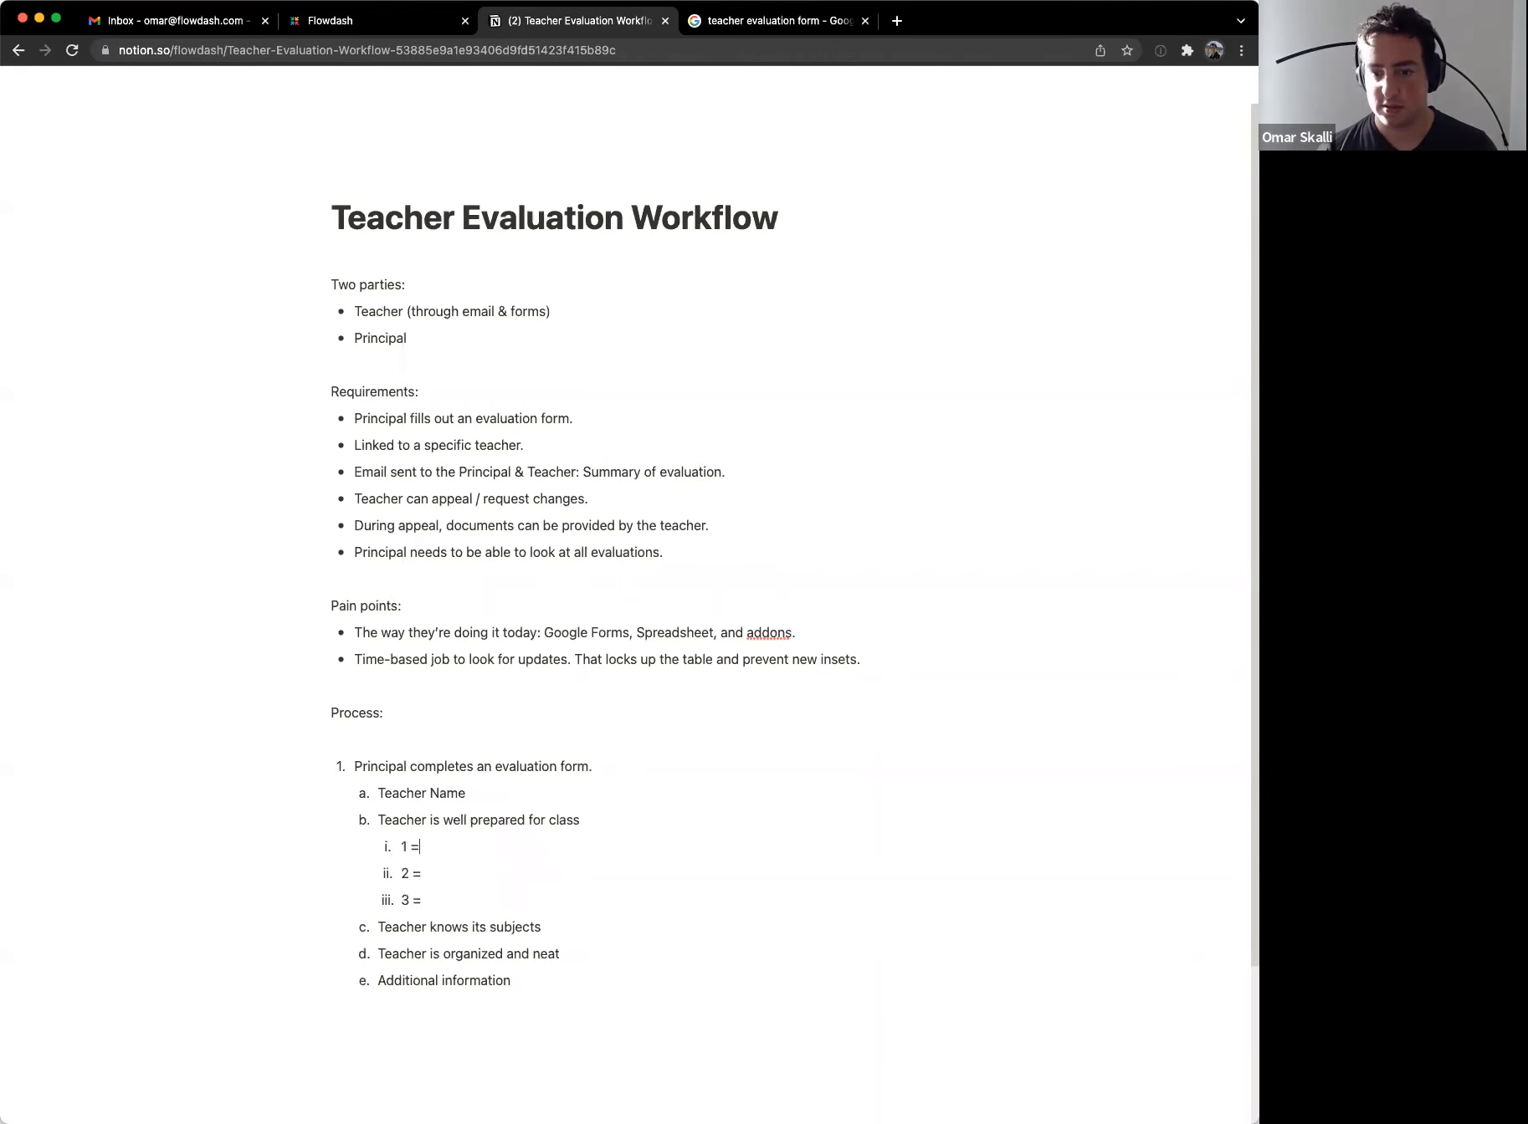
{"action": "key", "text": "ctrl+Tab"}
{"action": "key", "text": "ctrl+shift+Tab"}
{"action": "type", "text": "Rarely"}
{"action": "key", "text": "Down"}
{"action": "type", "text": "Sometimes"}
{"action": "key", "text": "Down"}
{"action": "type", "text": "All the time"}
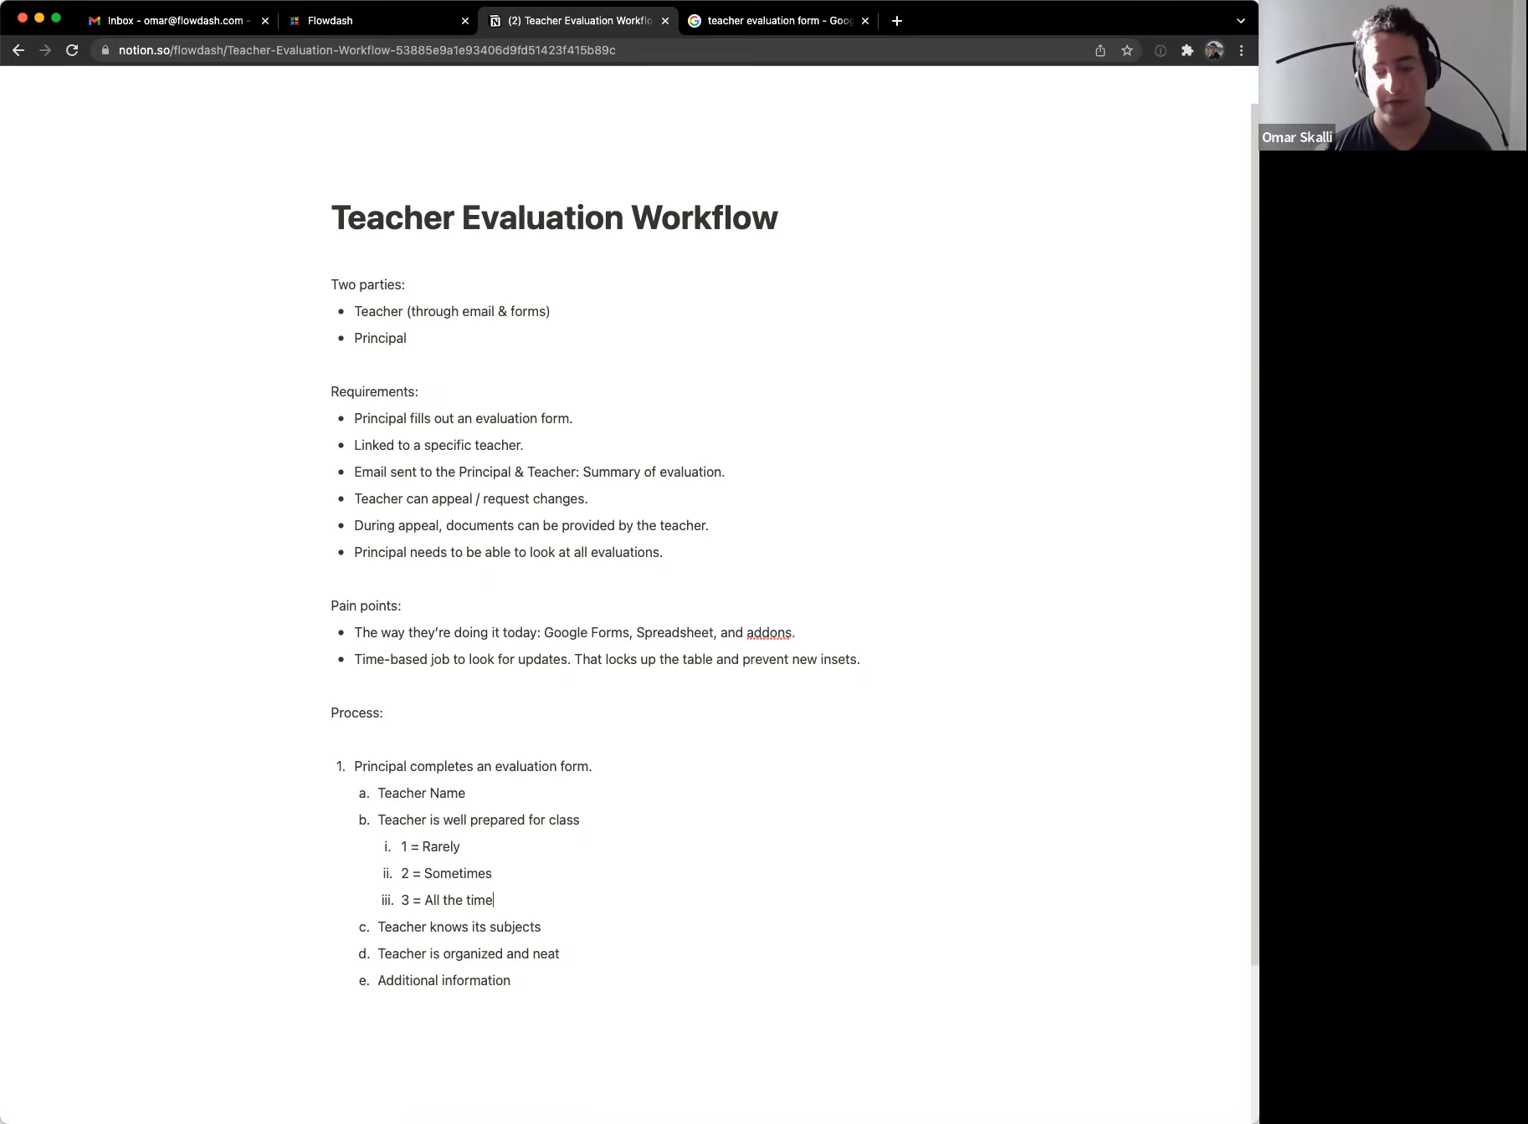
{"action": "key", "text": "Down"}
{"action": "key", "text": "Down"}
{"action": "key", "text": "Down"}
{"action": "key", "text": "Down"}
{"action": "key", "text": "Return"}
{"action": "key", "text": "Return"}
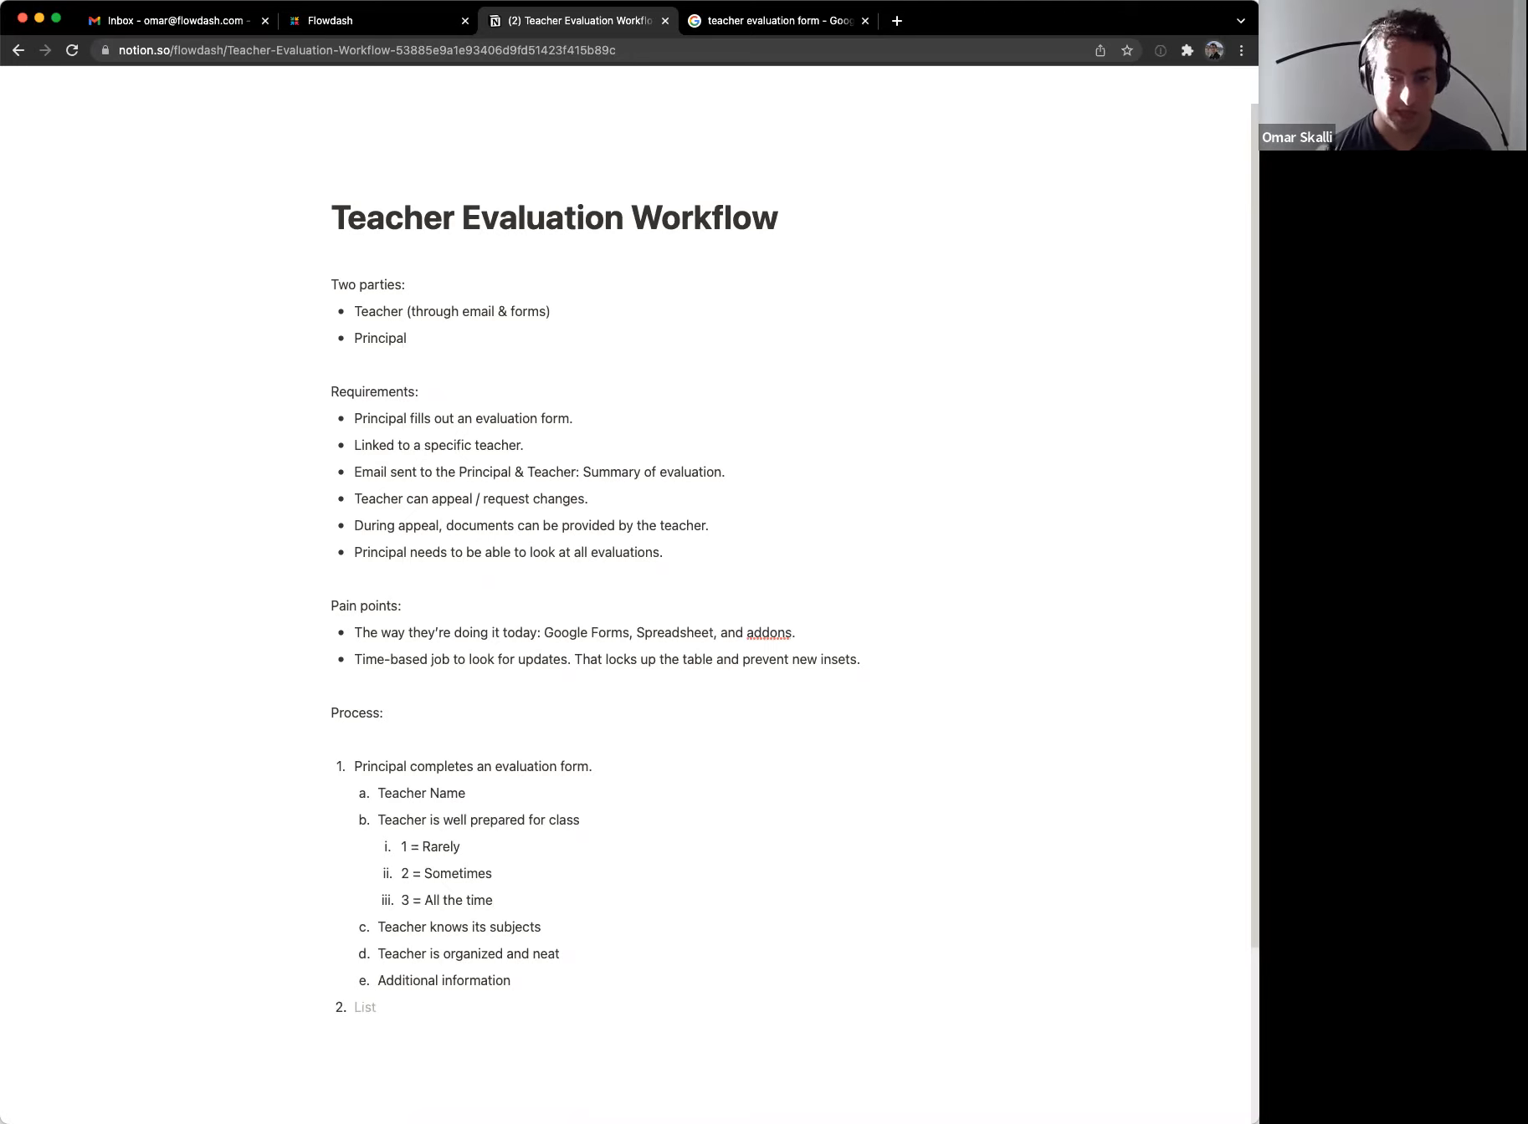
Step: Write step 2: 'Email is sent to Teacher & Principal with evaluation scorecard'
{"action": "type", "text": "Email is sent to Teacher & Principal"}
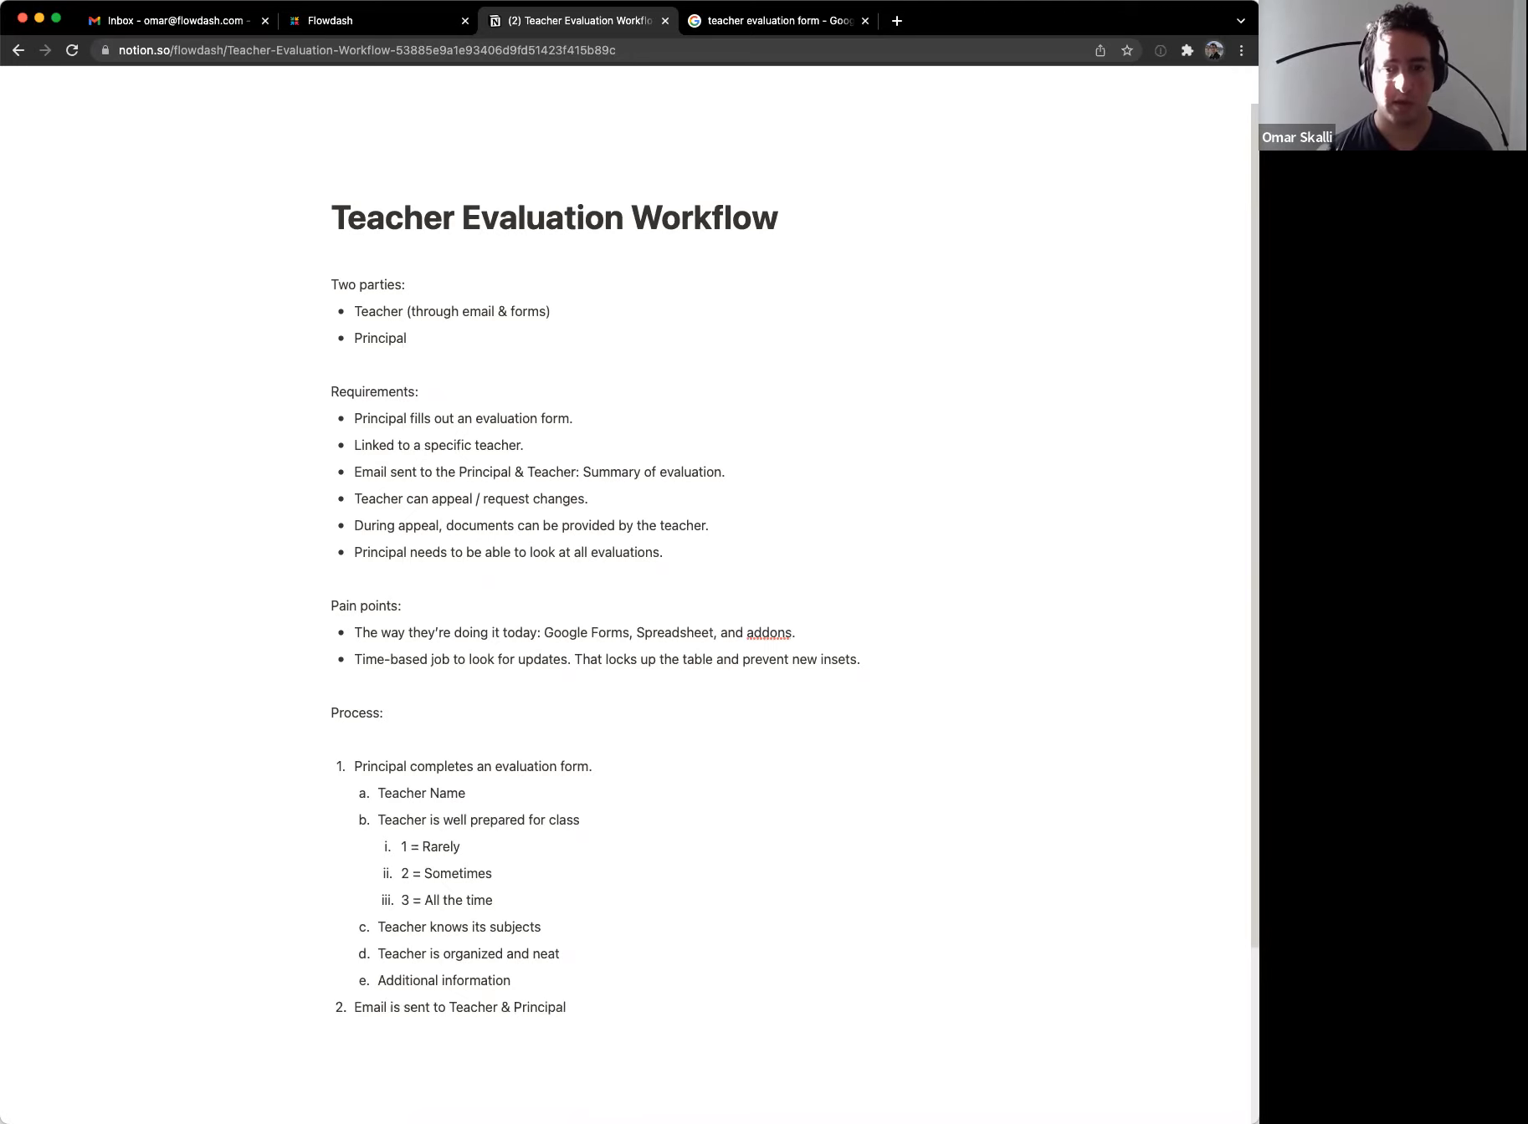
{"action": "type", "text": " with a summar"}
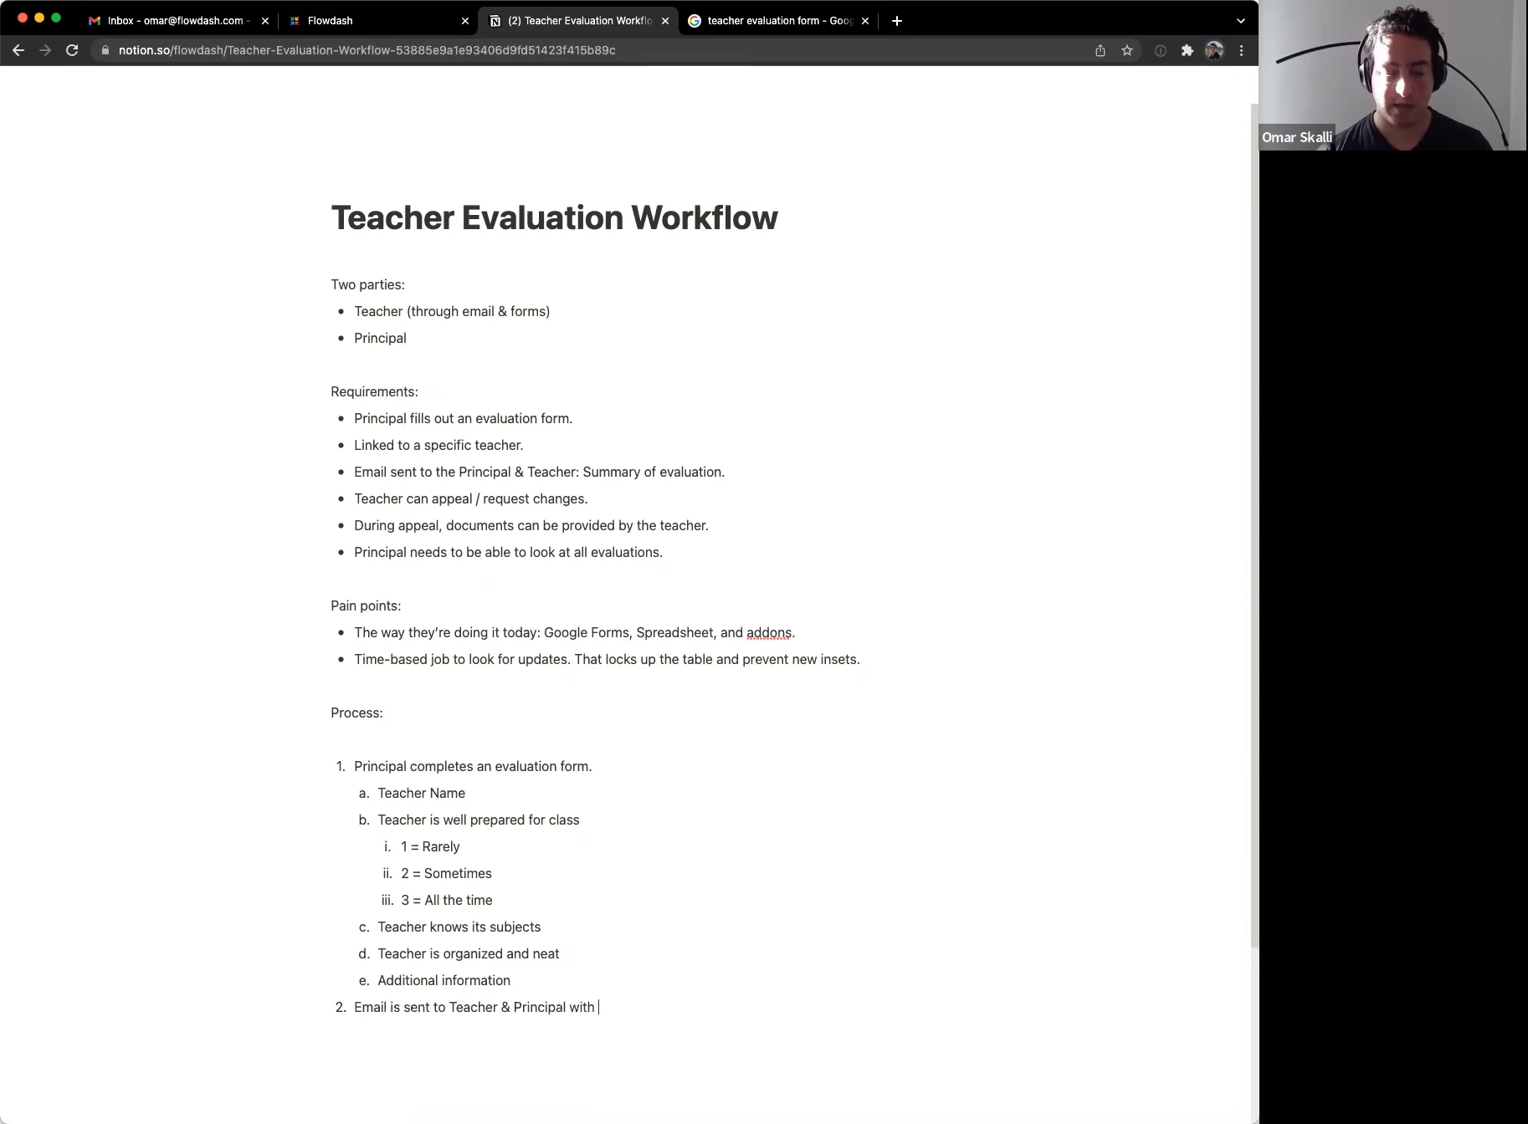
{"action": "key", "text": "BackSpace"}
{"action": "key", "text": "BackSpace"}
{"action": "key", "text": "BackSpace"}
{"action": "key", "text": "BackSpace"}
{"action": "key", "text": "BackSpace"}
{"action": "key", "text": "BackSpace"}
{"action": "key", "text": "BackSpace"}
{"action": "key", "text": "BackSpace"}
{"action": "type", "text": "e"}
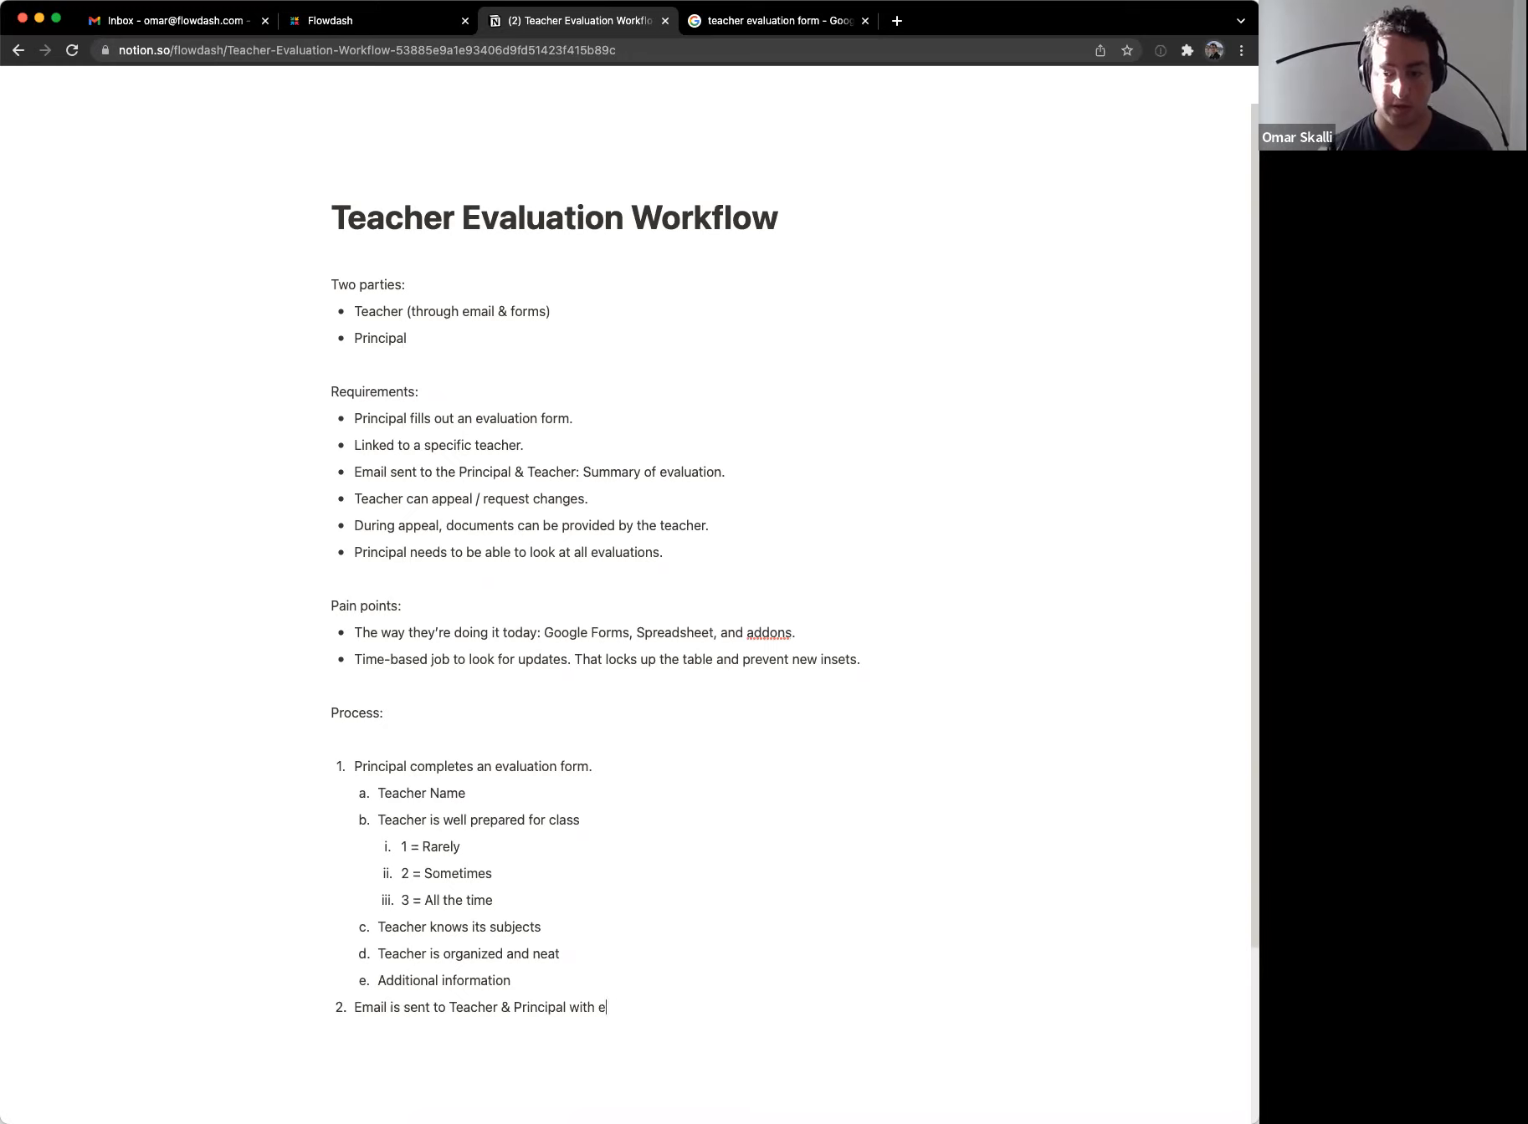
{"action": "type", "text": "valuation scorecard"}
Step: Write step 3: 'Email is sent to Teacher to Approve or Appeal'
{"action": "key", "text": "Return"}
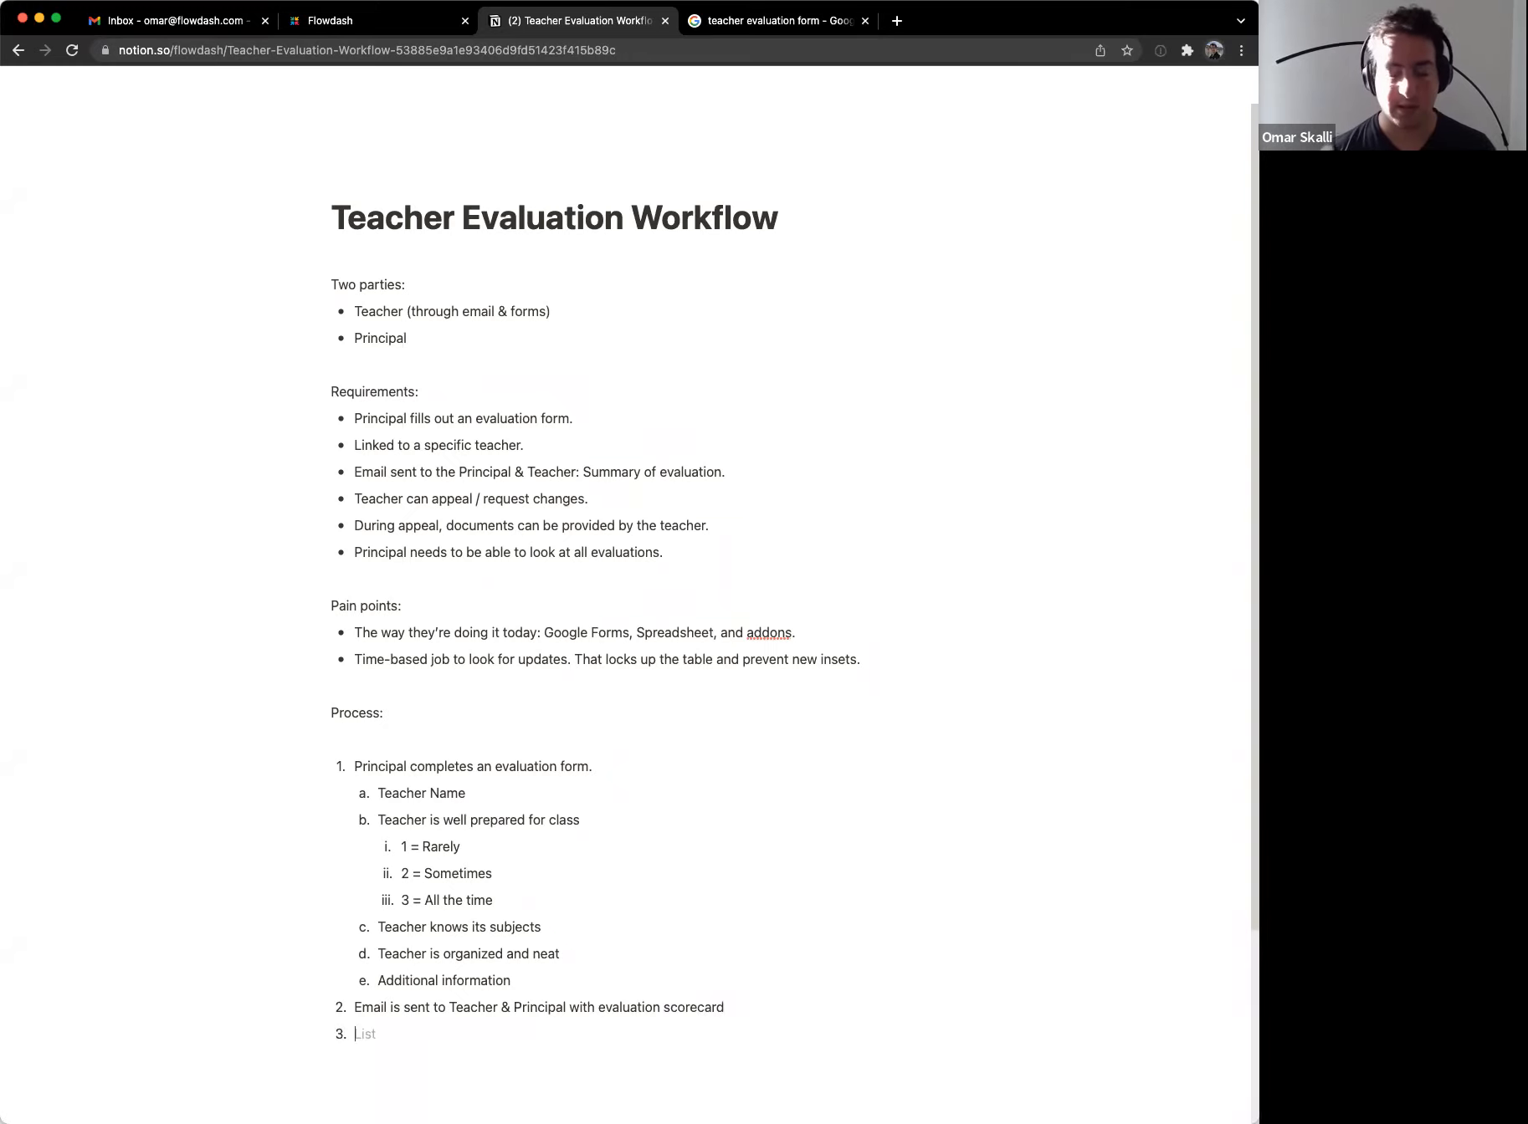
{"action": "type", "text": "Em"}
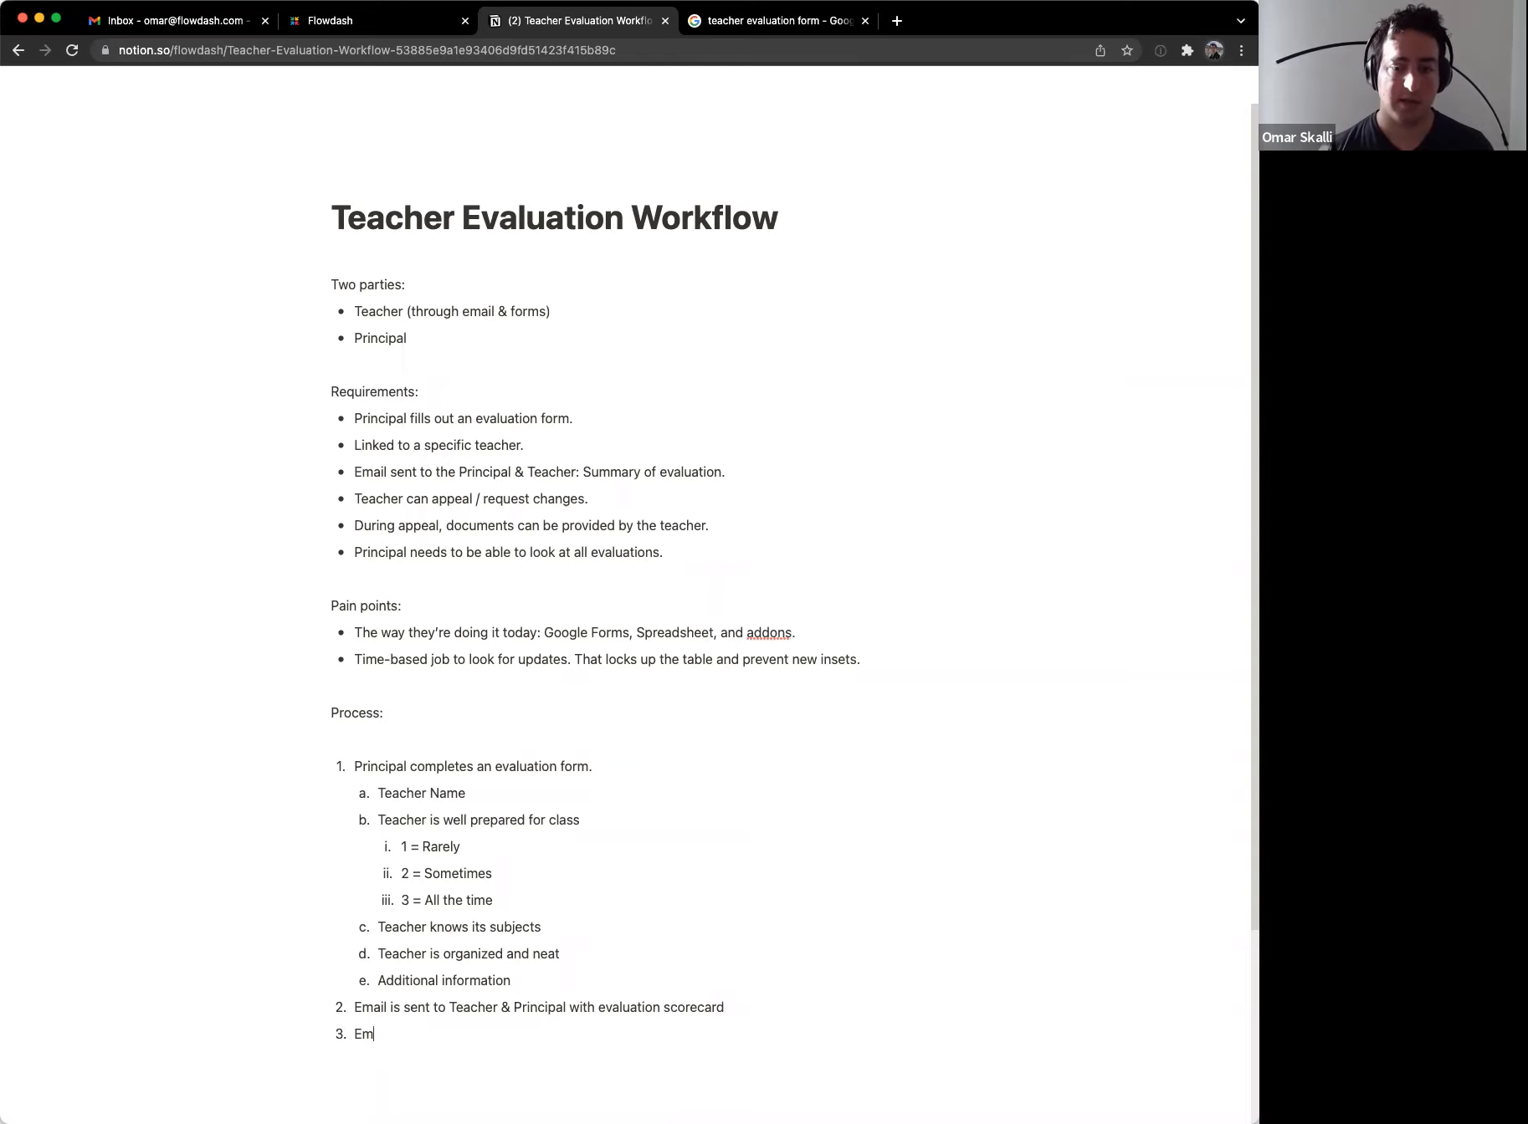
{"action": "type", "text": "ail is sent to Tea"}
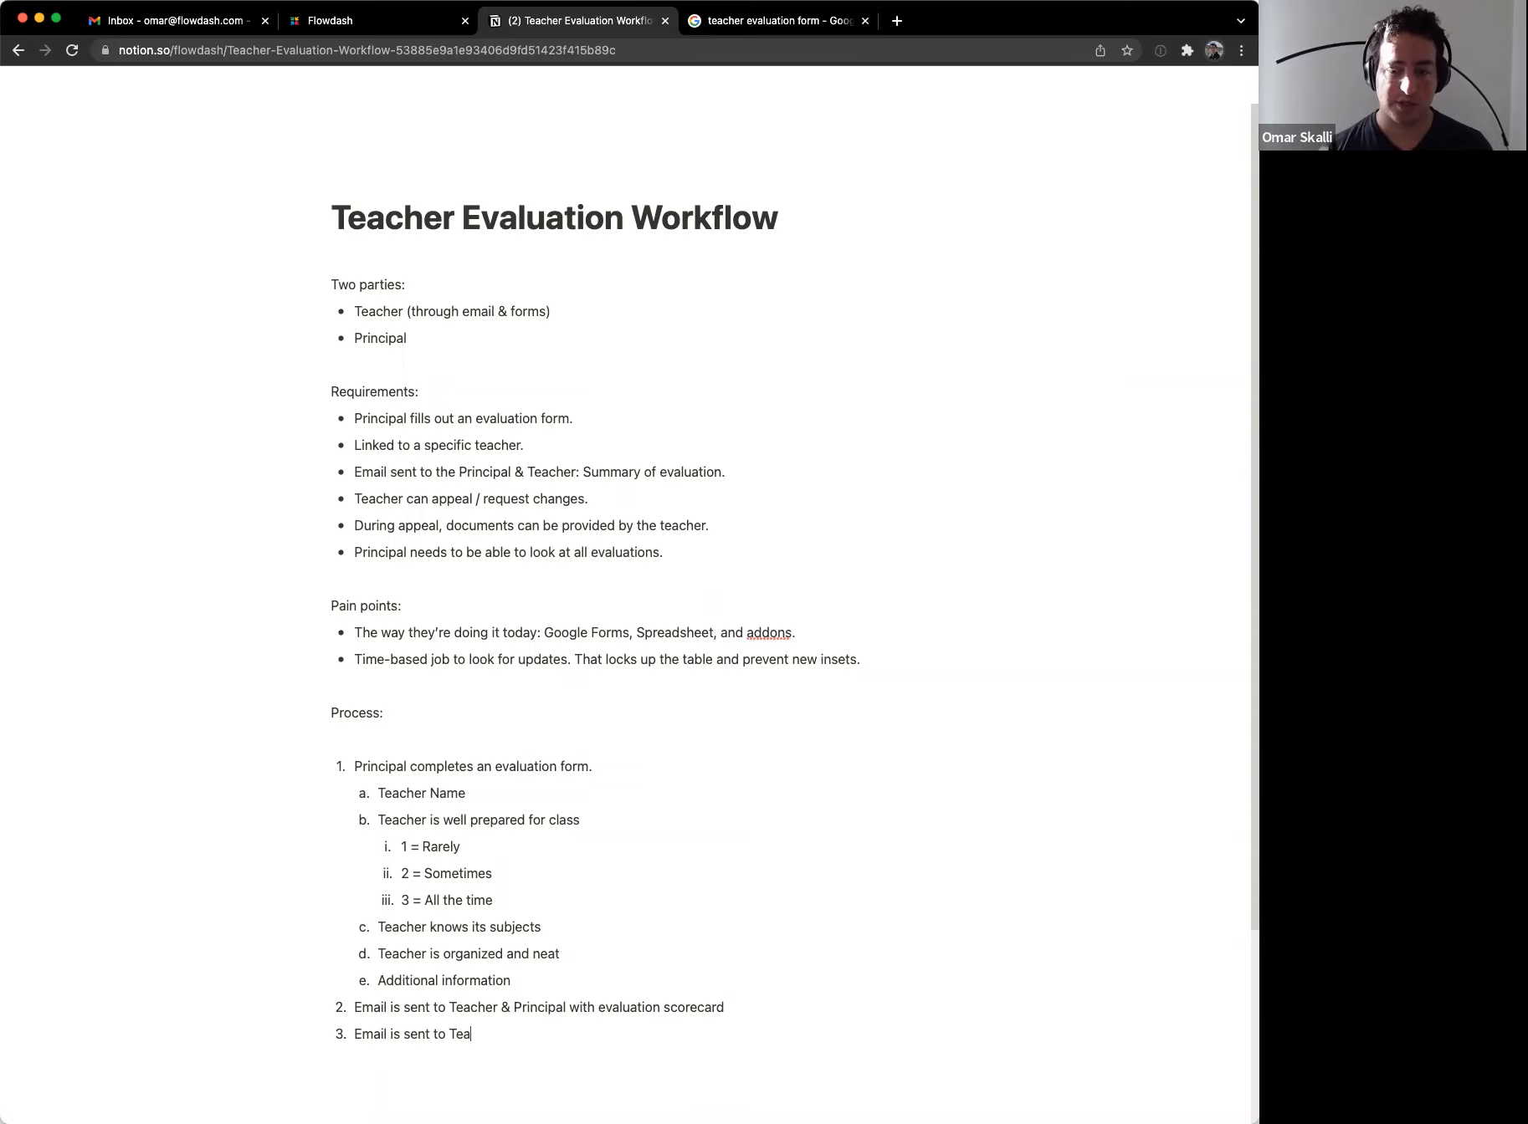
{"action": "type", "text": "cher to approve or "}
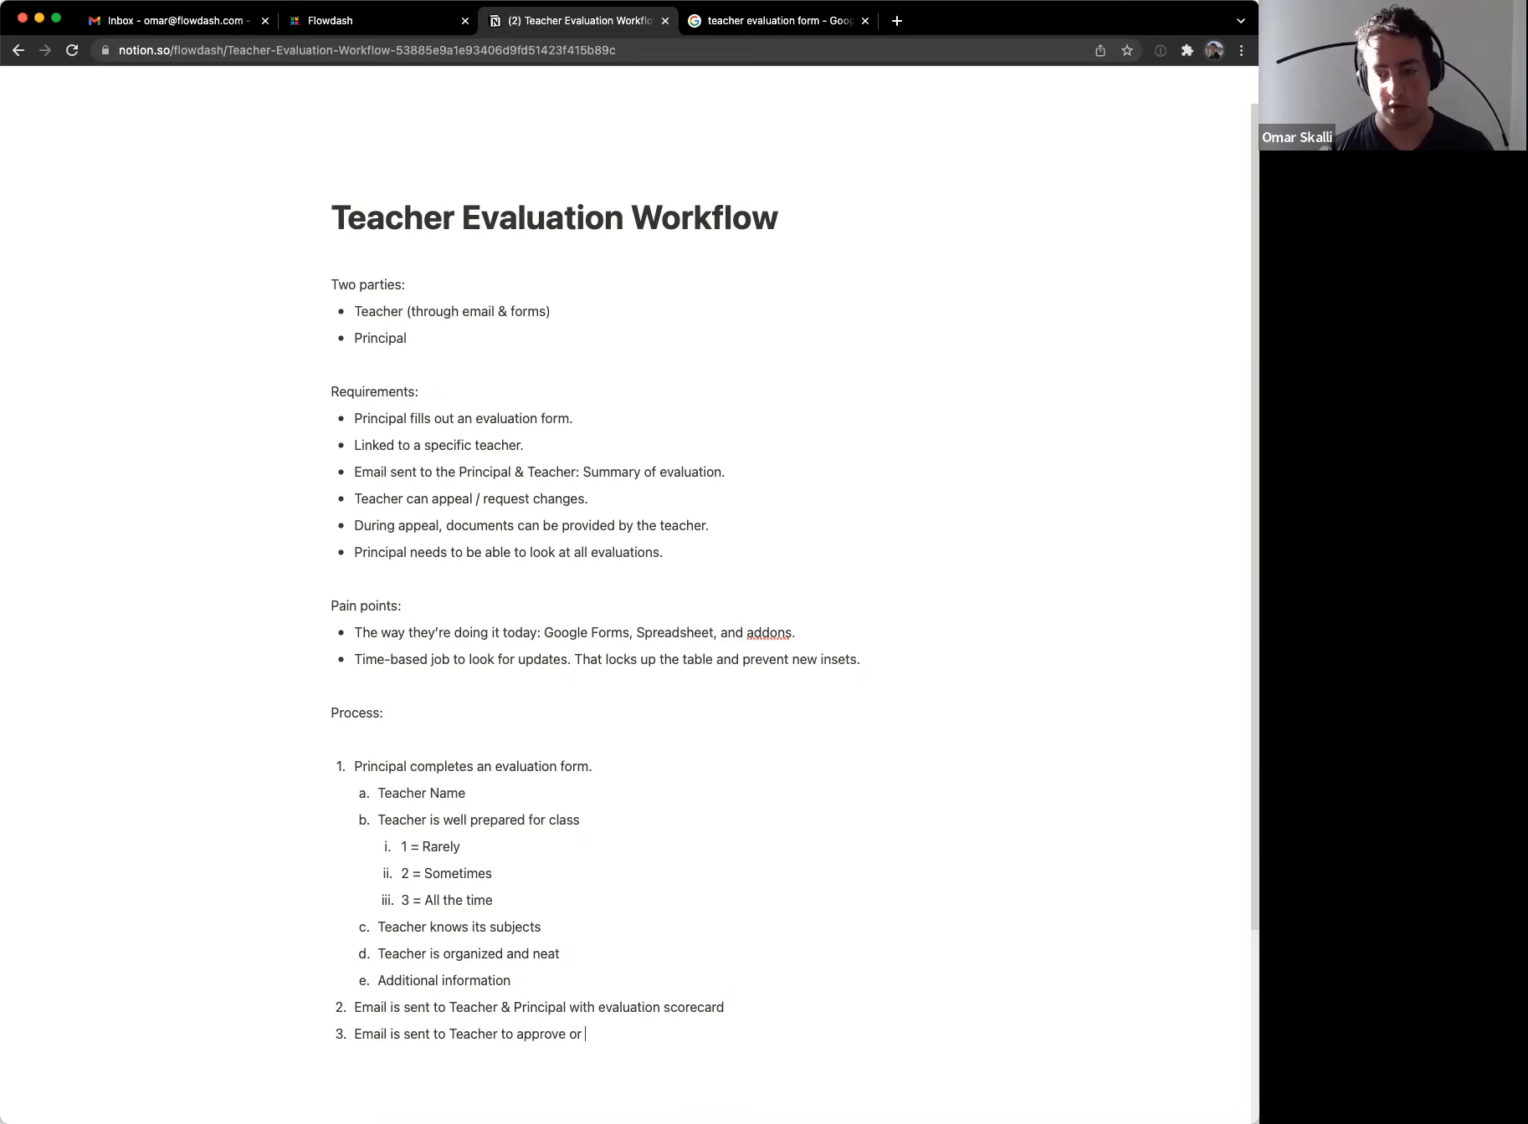
{"action": "type", "text": "Appeal"}
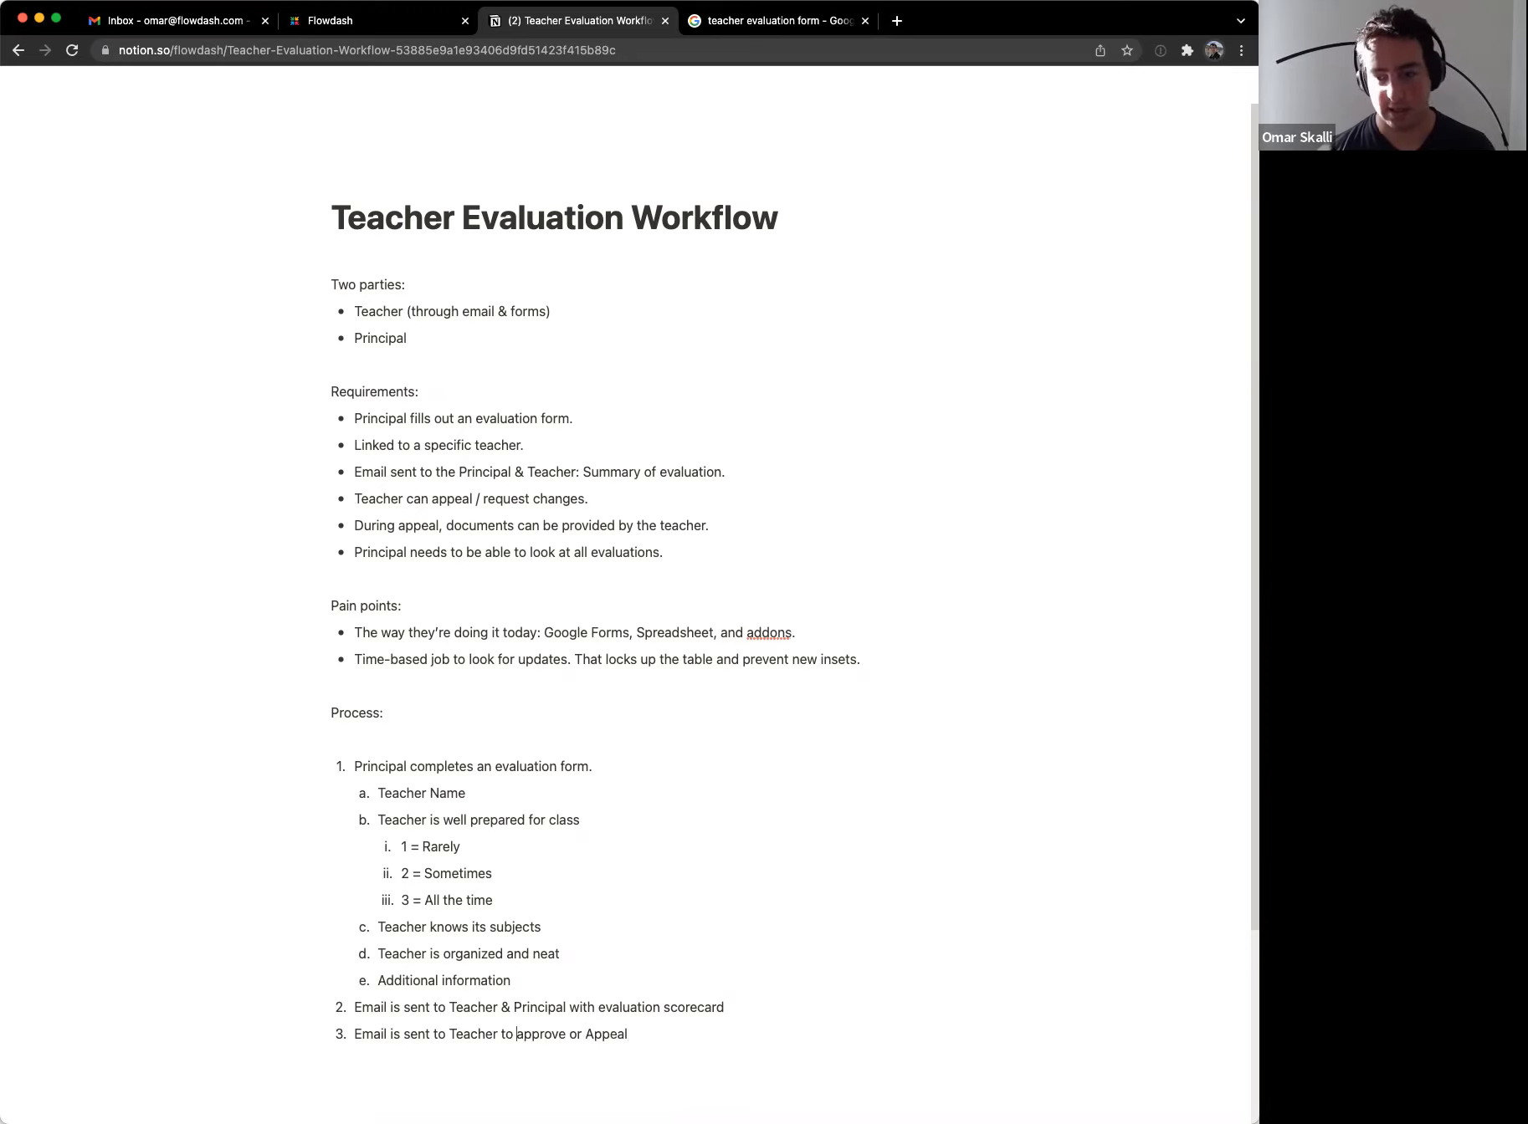
{"action": "key", "text": "Delete"}
{"action": "type", "text": "A"}
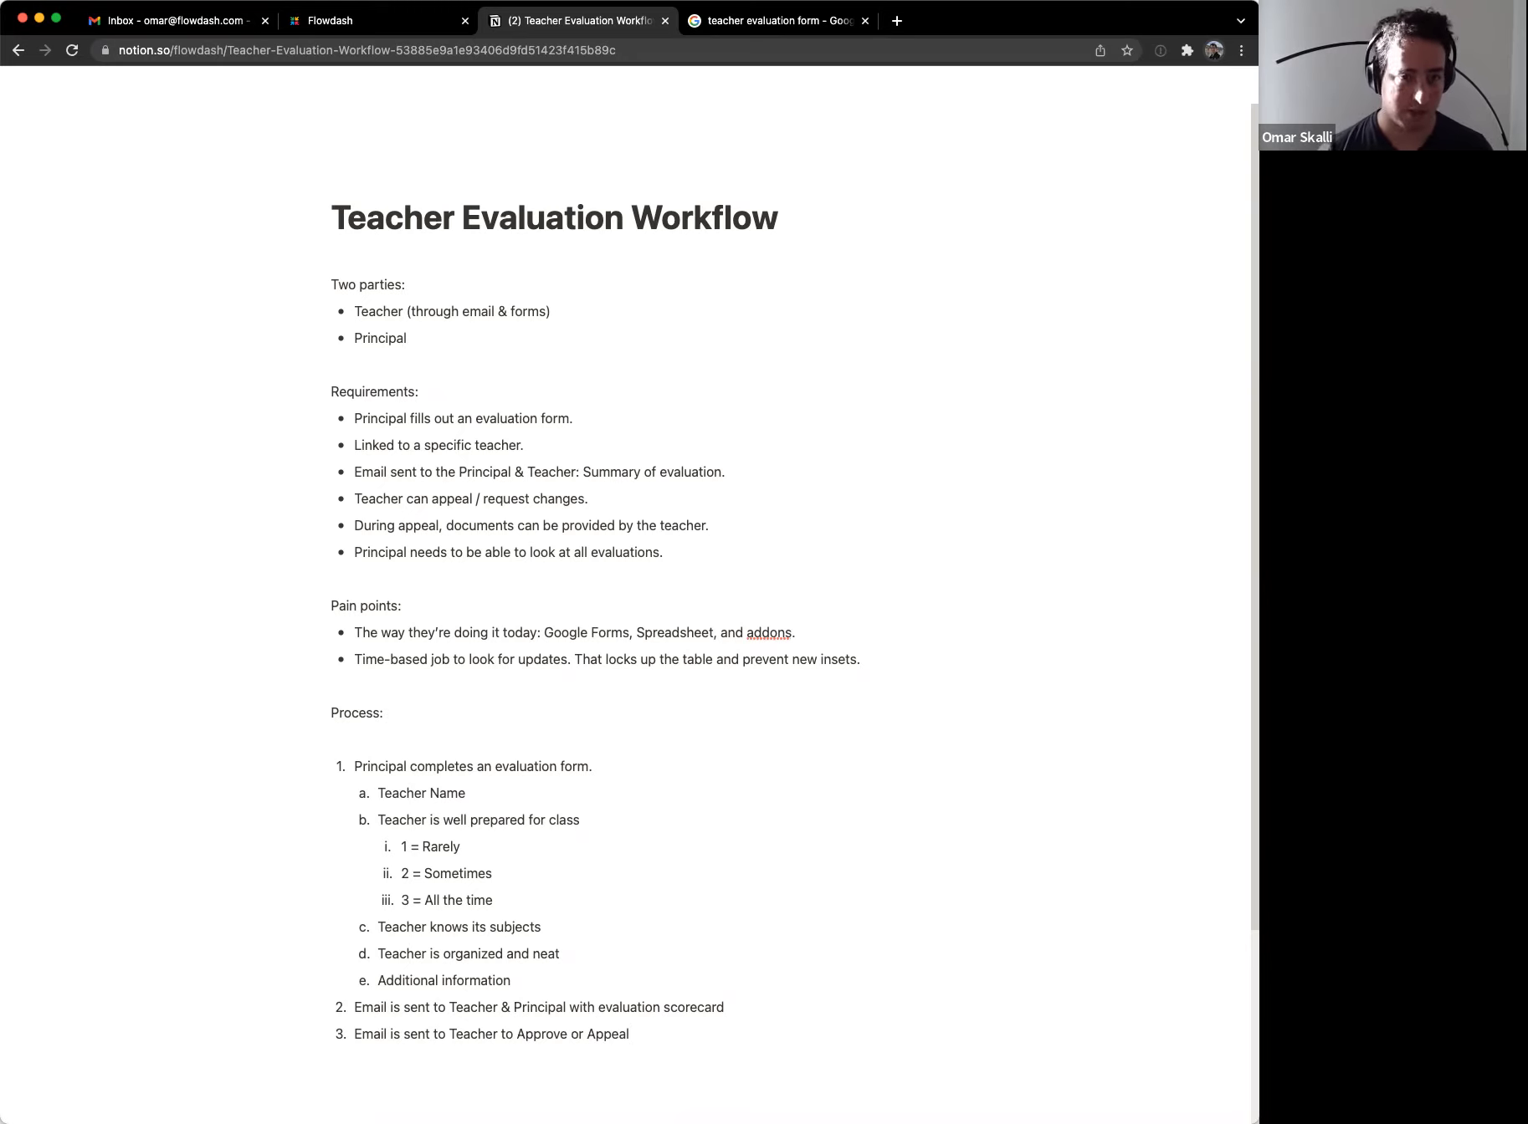
Step: Add step 4 'If Approved by the teacher' with the word Approved in bold
{"action": "key", "text": "Return"}
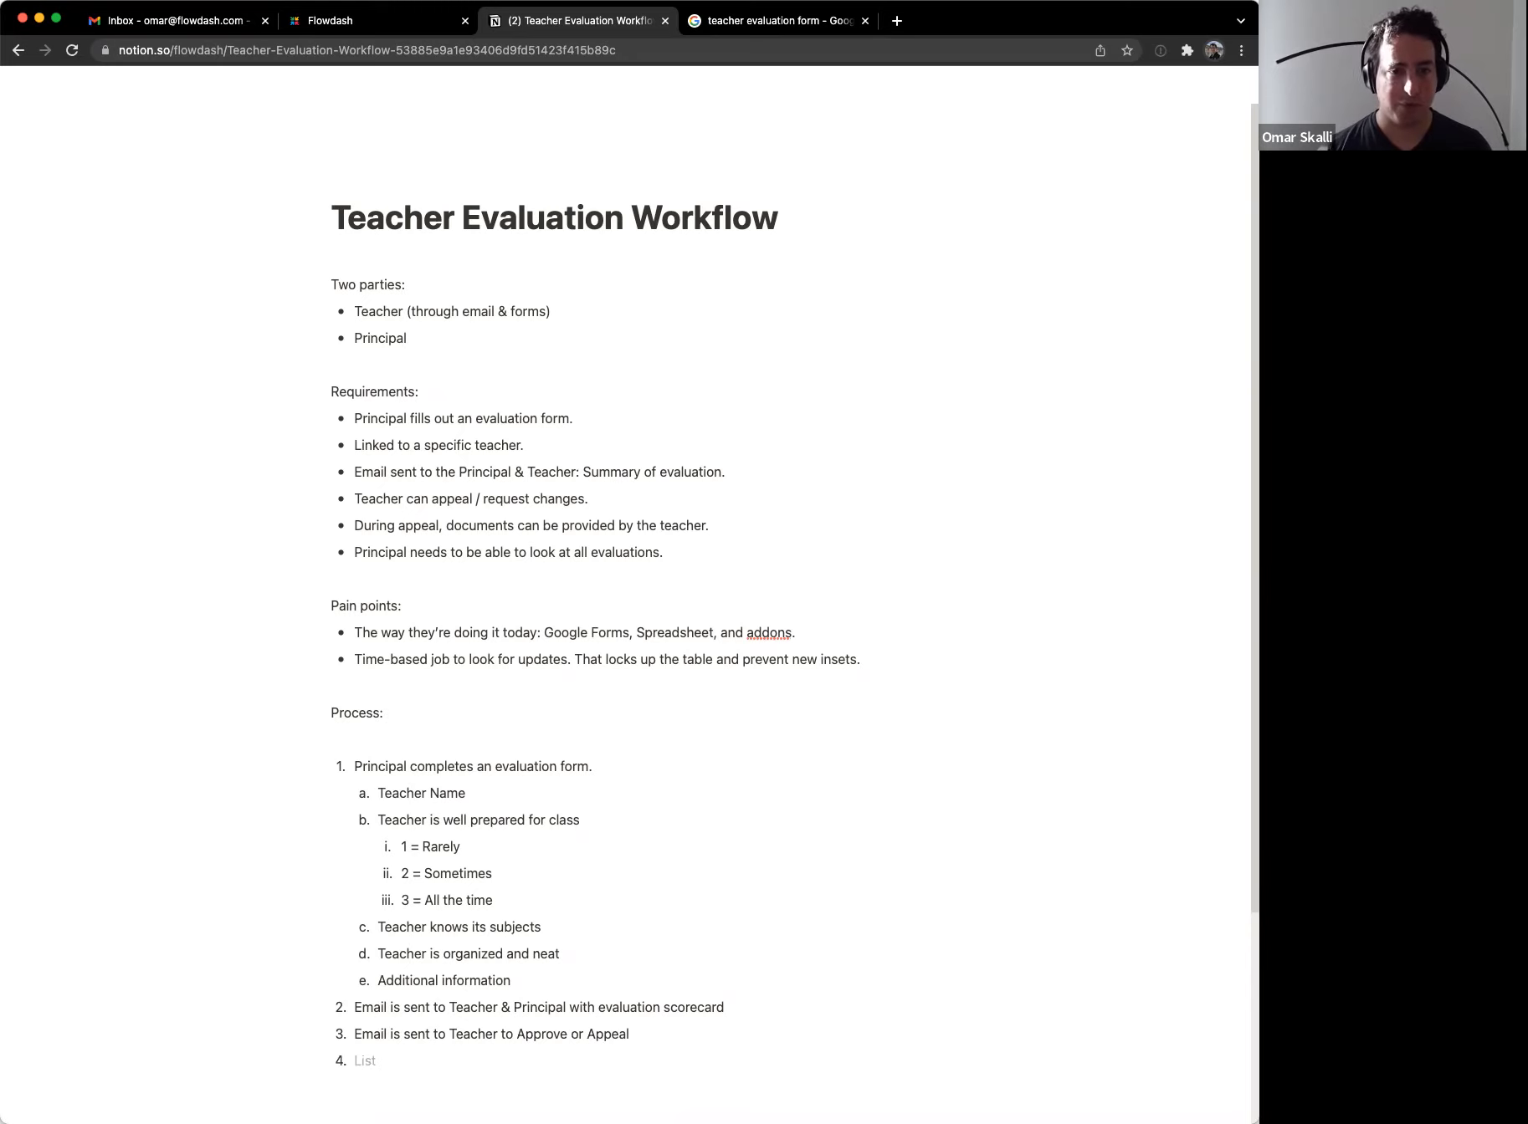
{"action": "type", "text": "If "}
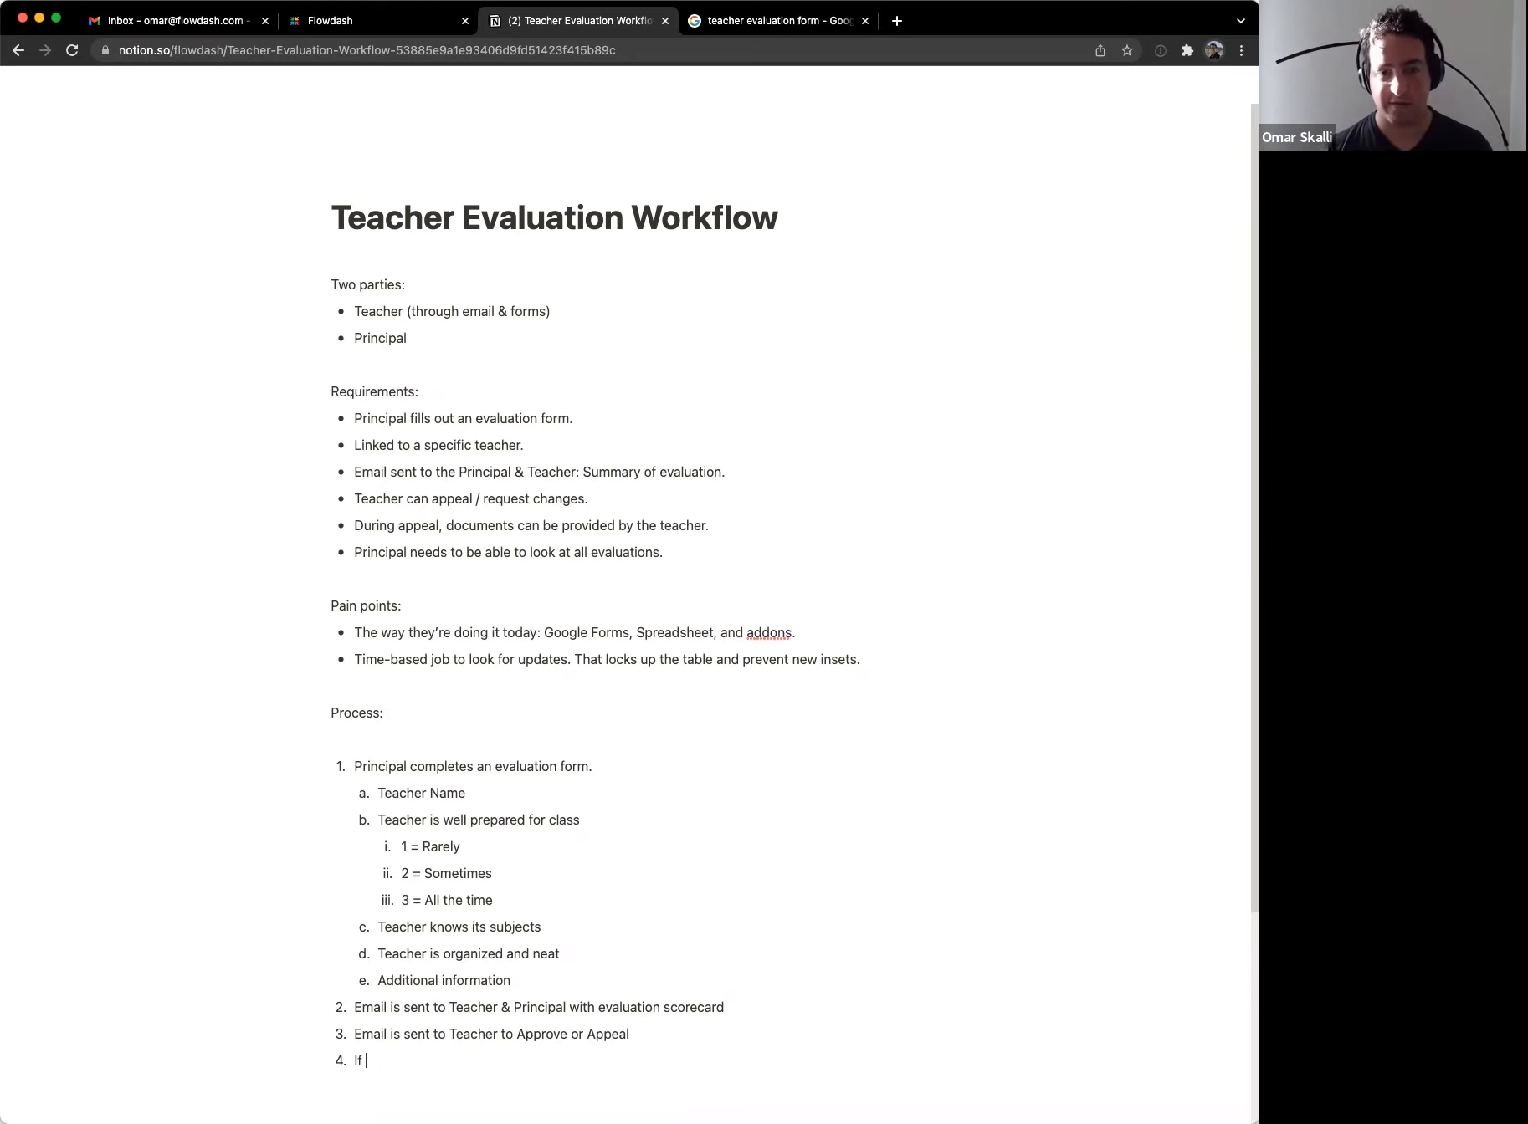
{"action": "type", "text": "Approved "}
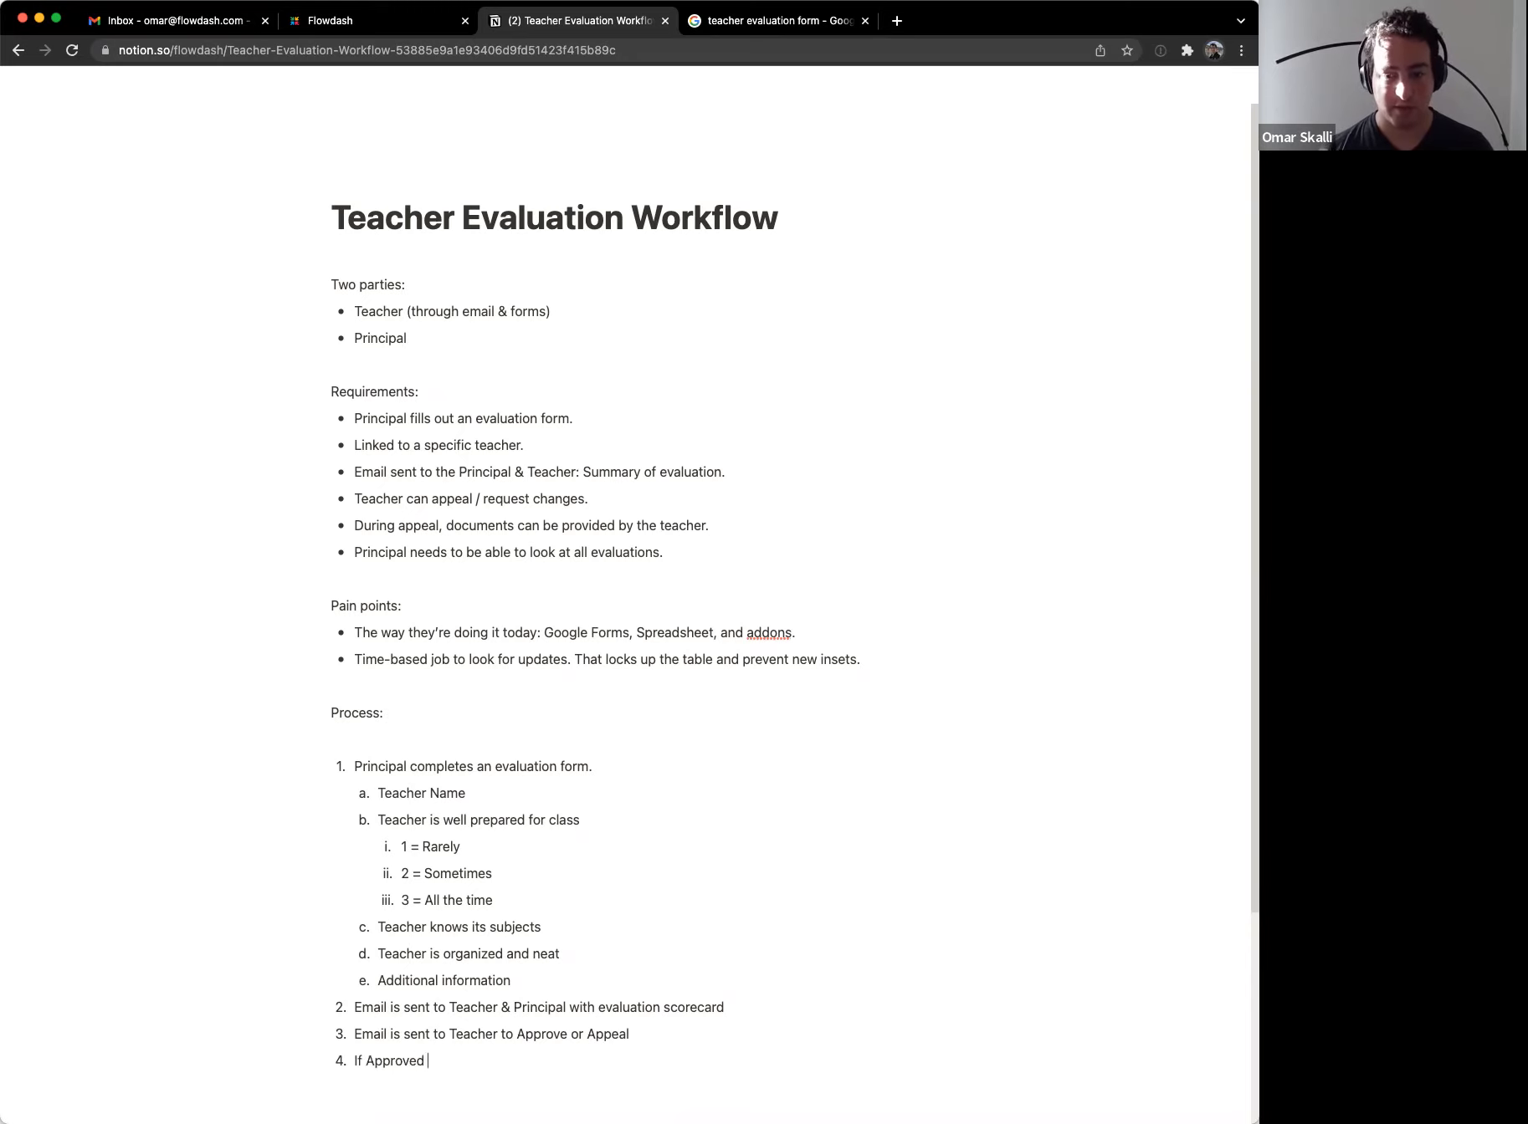
{"action": "type", "text": "by the teacher"}
{"action": "key", "text": "BackSpace"}
{"action": "type", "text": "eacher"}
{"action": "key", "text": "alt+Left"}
{"action": "key", "text": "alt+Left"}
{"action": "key", "text": "alt+Left"}
{"action": "key", "text": "alt+Left"}
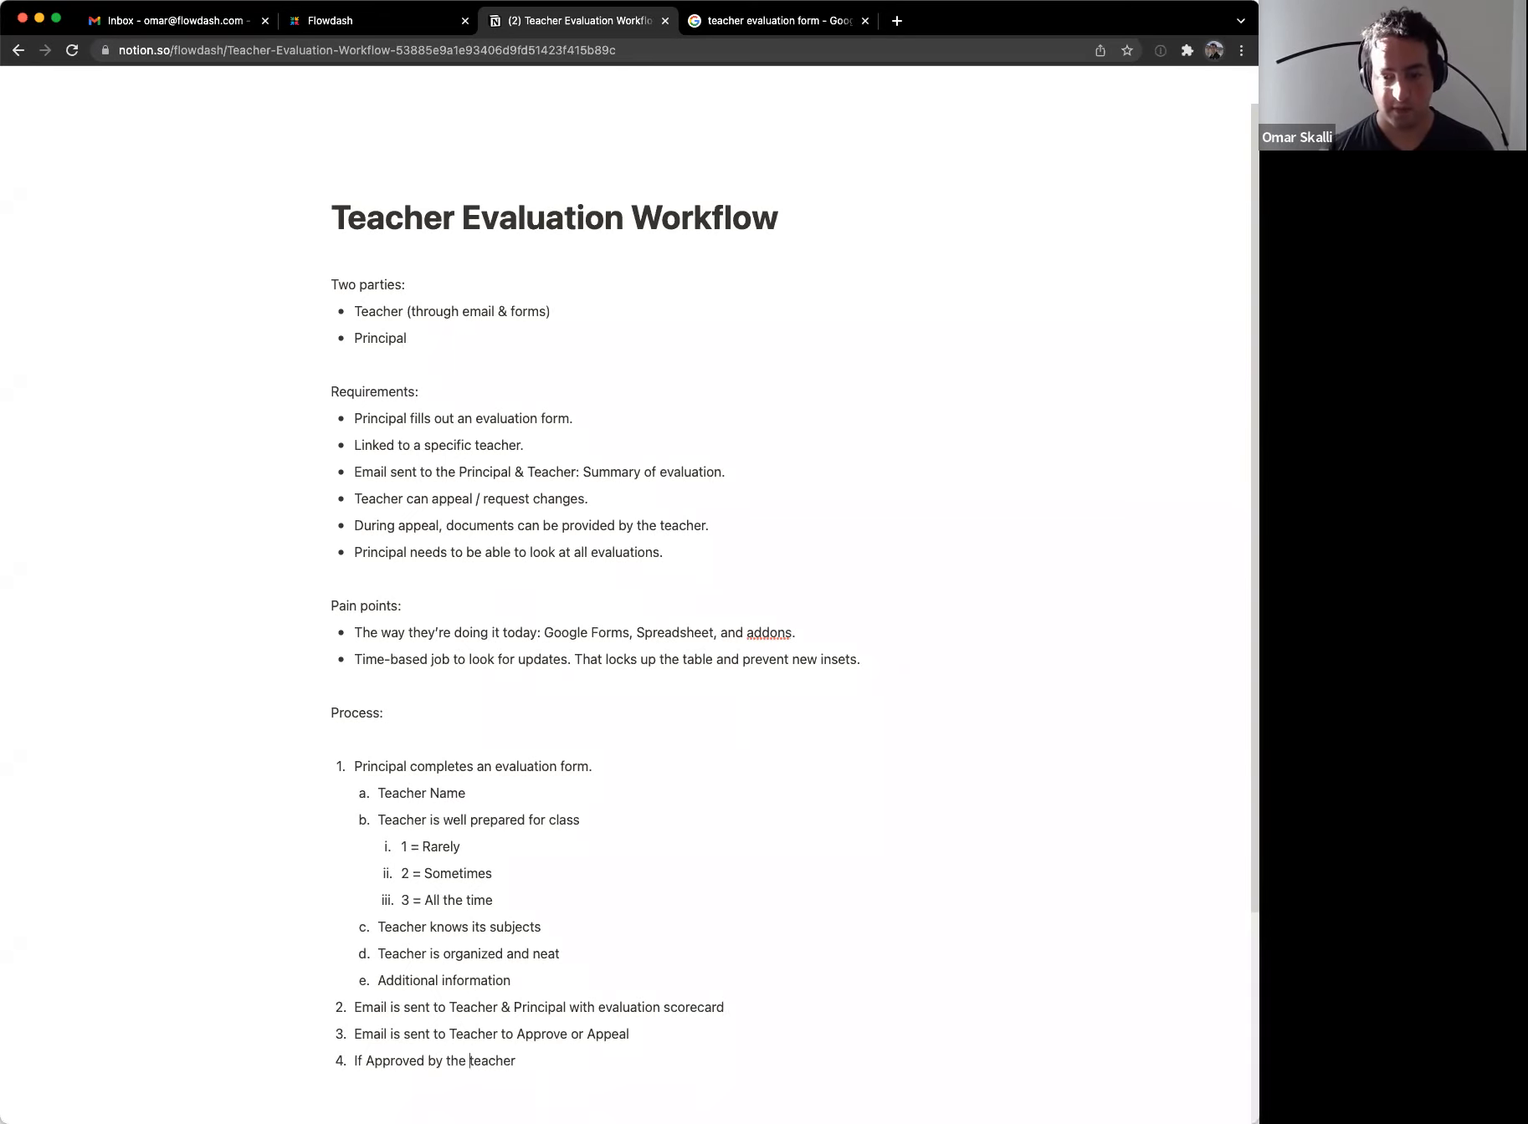
{"action": "key", "text": "shift+alt+Right"}
{"action": "key", "text": "super+b"}
{"action": "key", "text": "super+Right"}
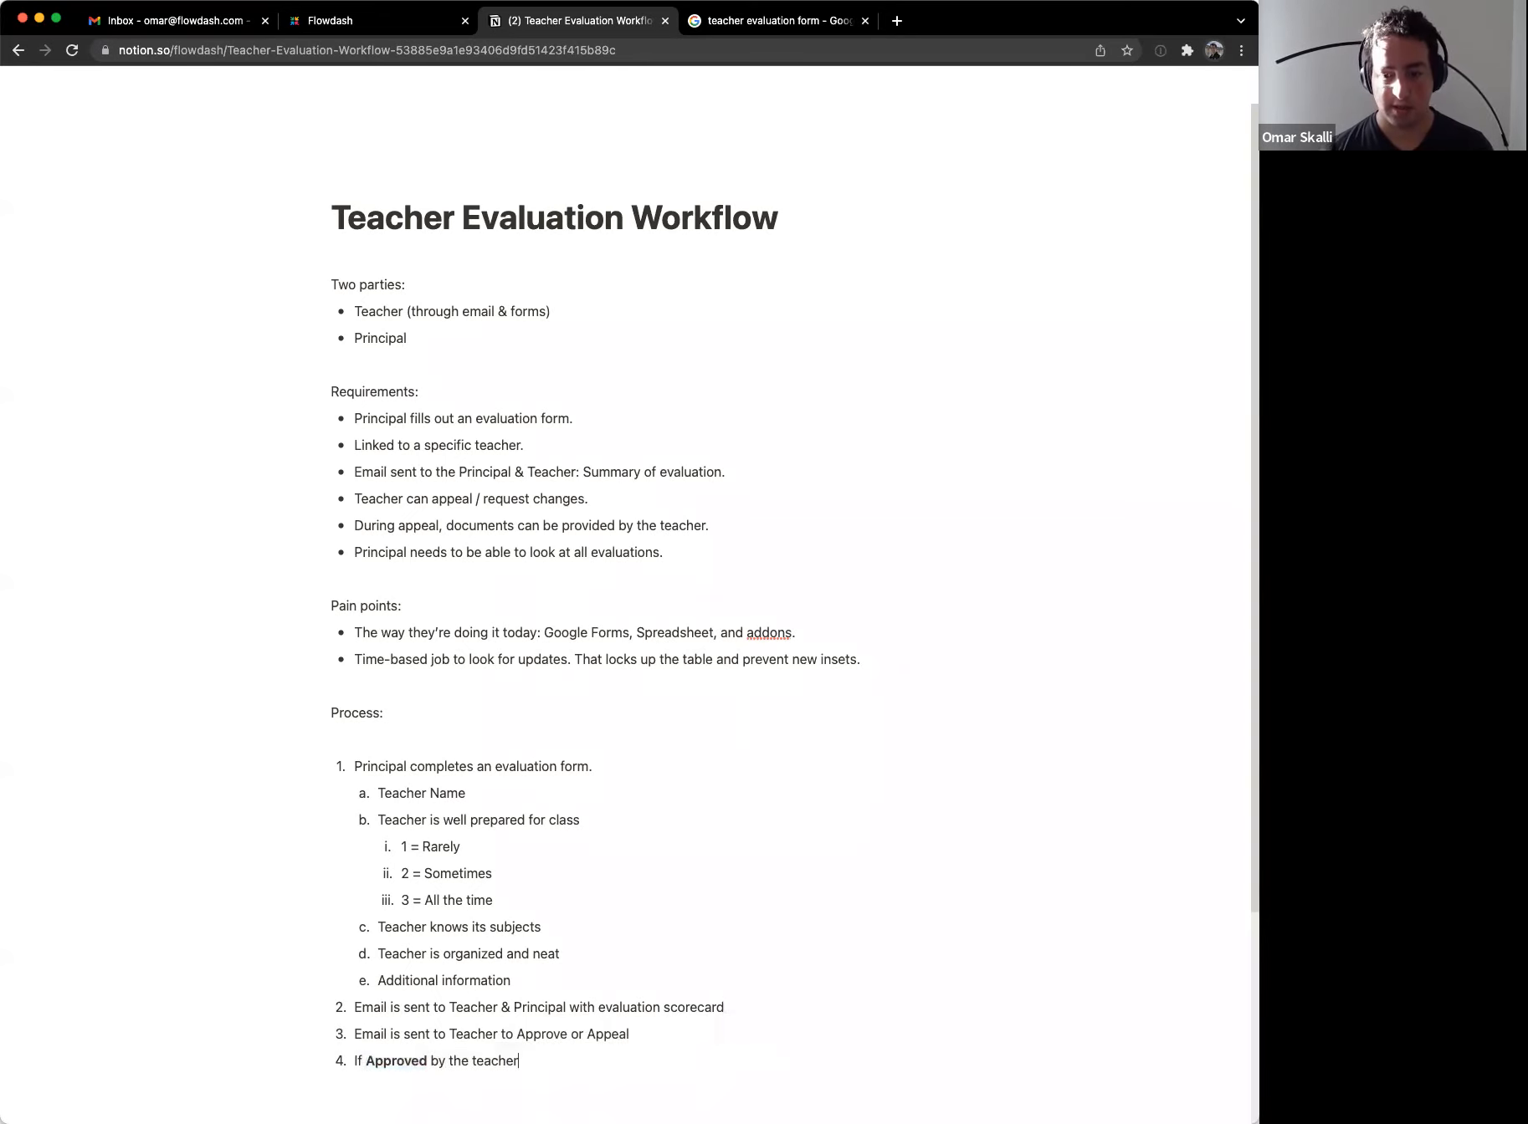
Step: Nest sub-items 'Evaluation complete' and 'Evaluation is under review by the principal' under step 4
{"action": "key", "text": "Return"}
{"action": "key", "text": "Tab"}
{"action": "type", "text": "Ev"}
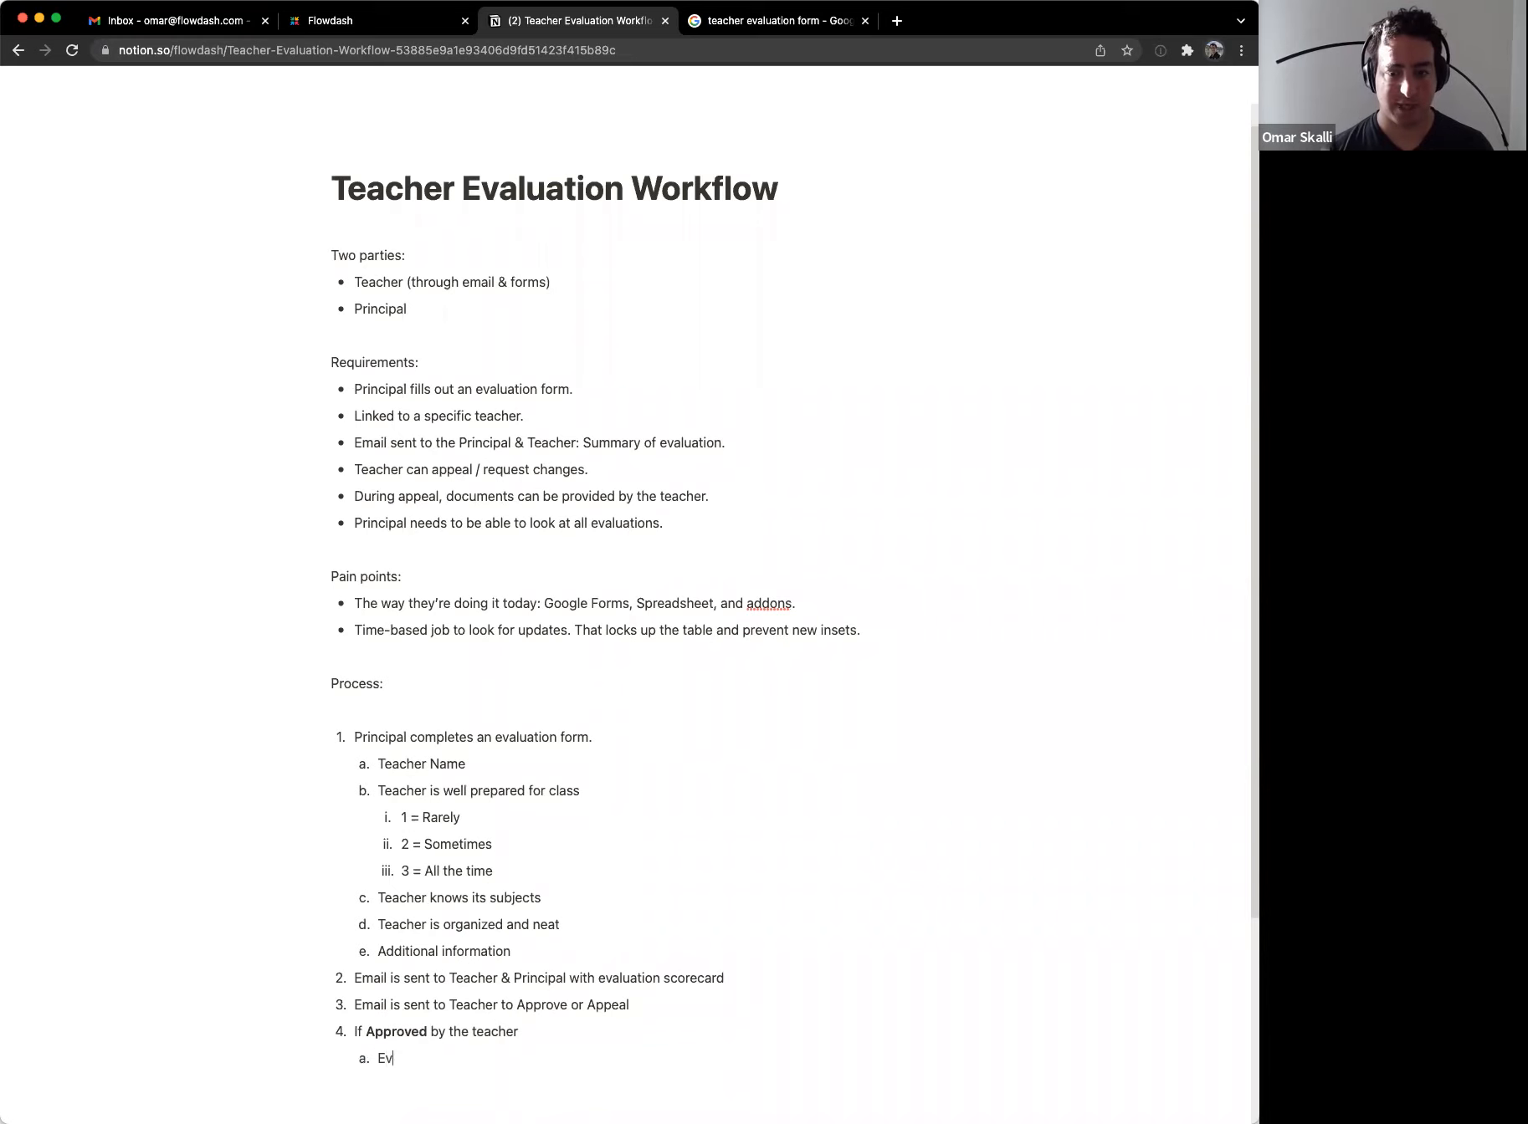
{"action": "type", "text": "aluation complete"}
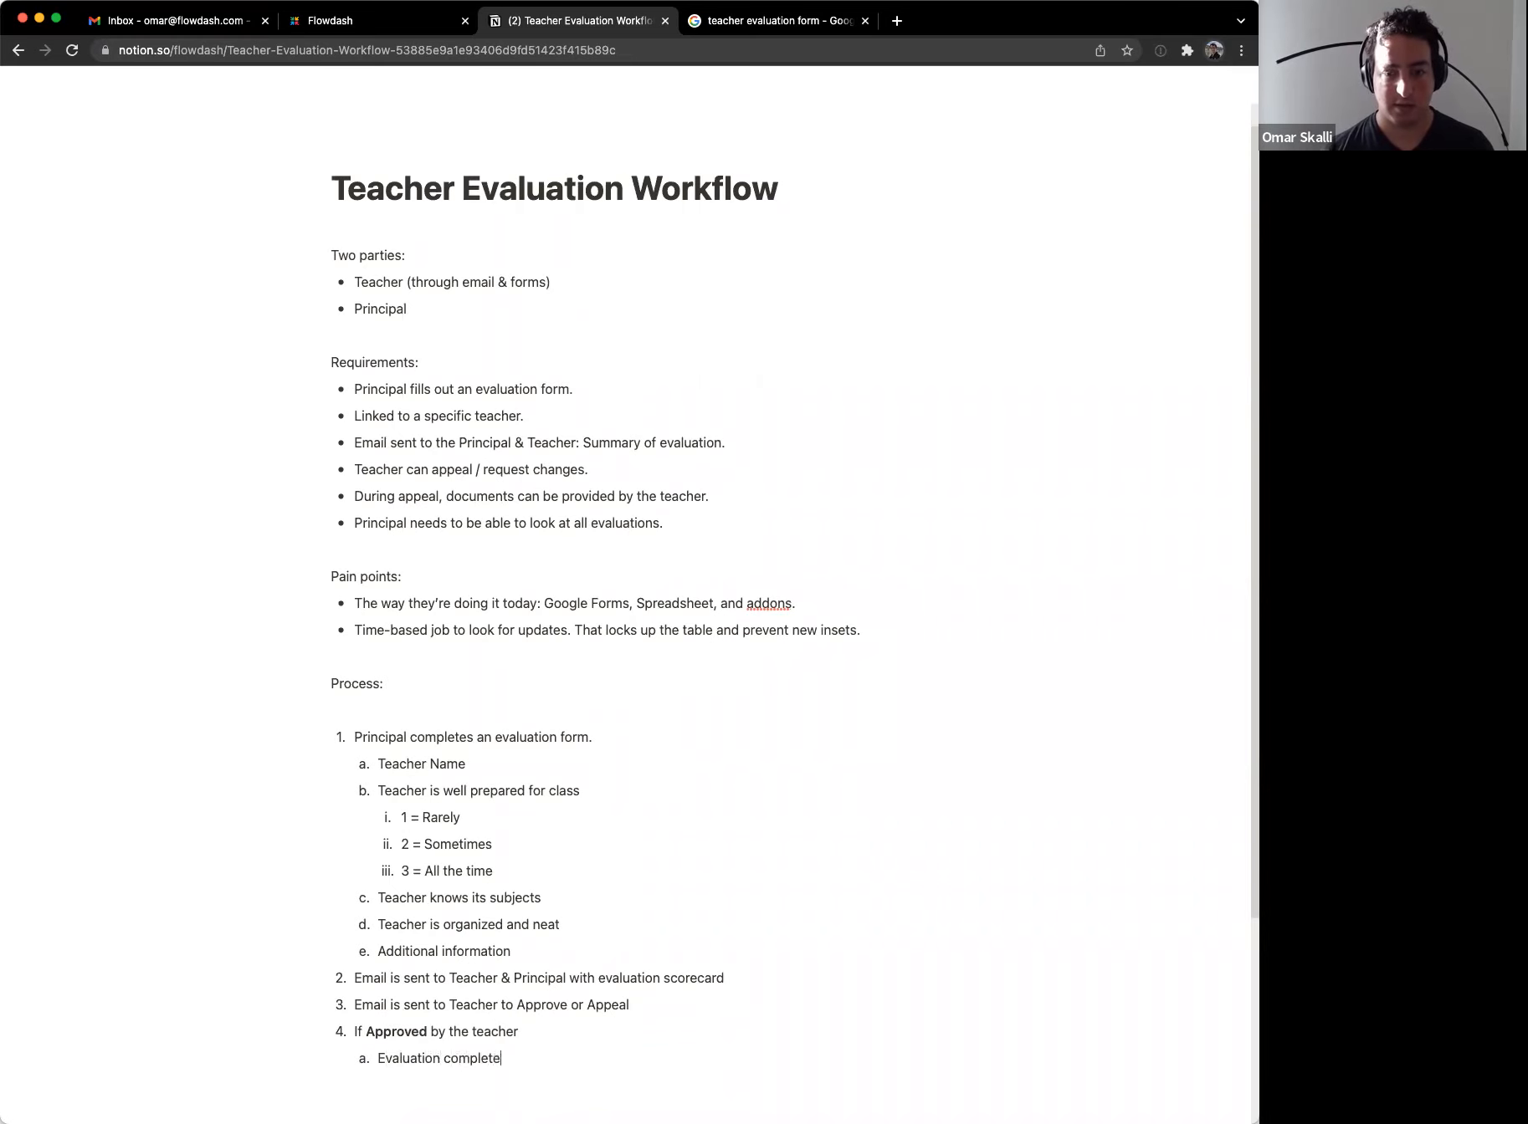
{"action": "key", "text": "Return"}
{"action": "type", "text": "Under"}
{"action": "key", "text": "BackSpace"}
{"action": "key", "text": "BackSpace"}
{"action": "key", "text": "BackSpace"}
{"action": "key", "text": "BackSpace"}
{"action": "key", "text": "BackSpace"}
{"action": "type", "text": "Evaluation is under review by the princia"}
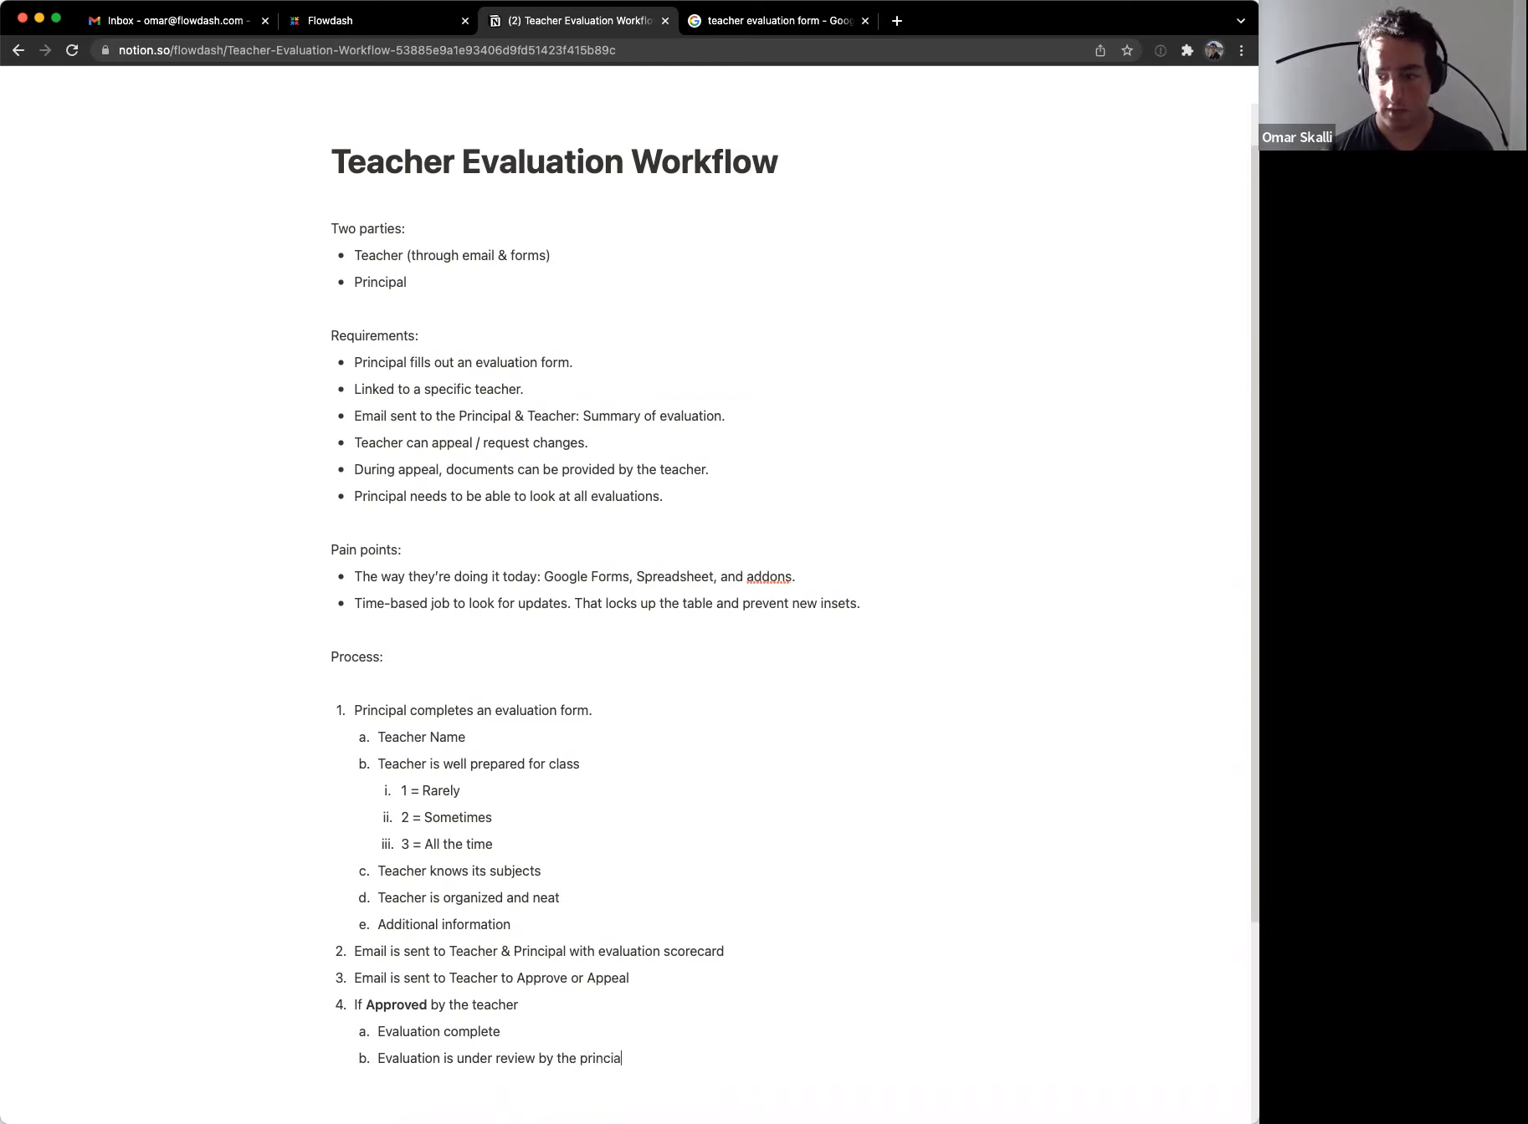
{"action": "key", "text": "BackSpace"}
{"action": "type", "text": "pal"}
Step: Nest 'Make edits' and 'Mark it as done' under the principal-review sub-item
{"action": "key", "text": "Return"}
{"action": "key", "text": "shift+Tab"}
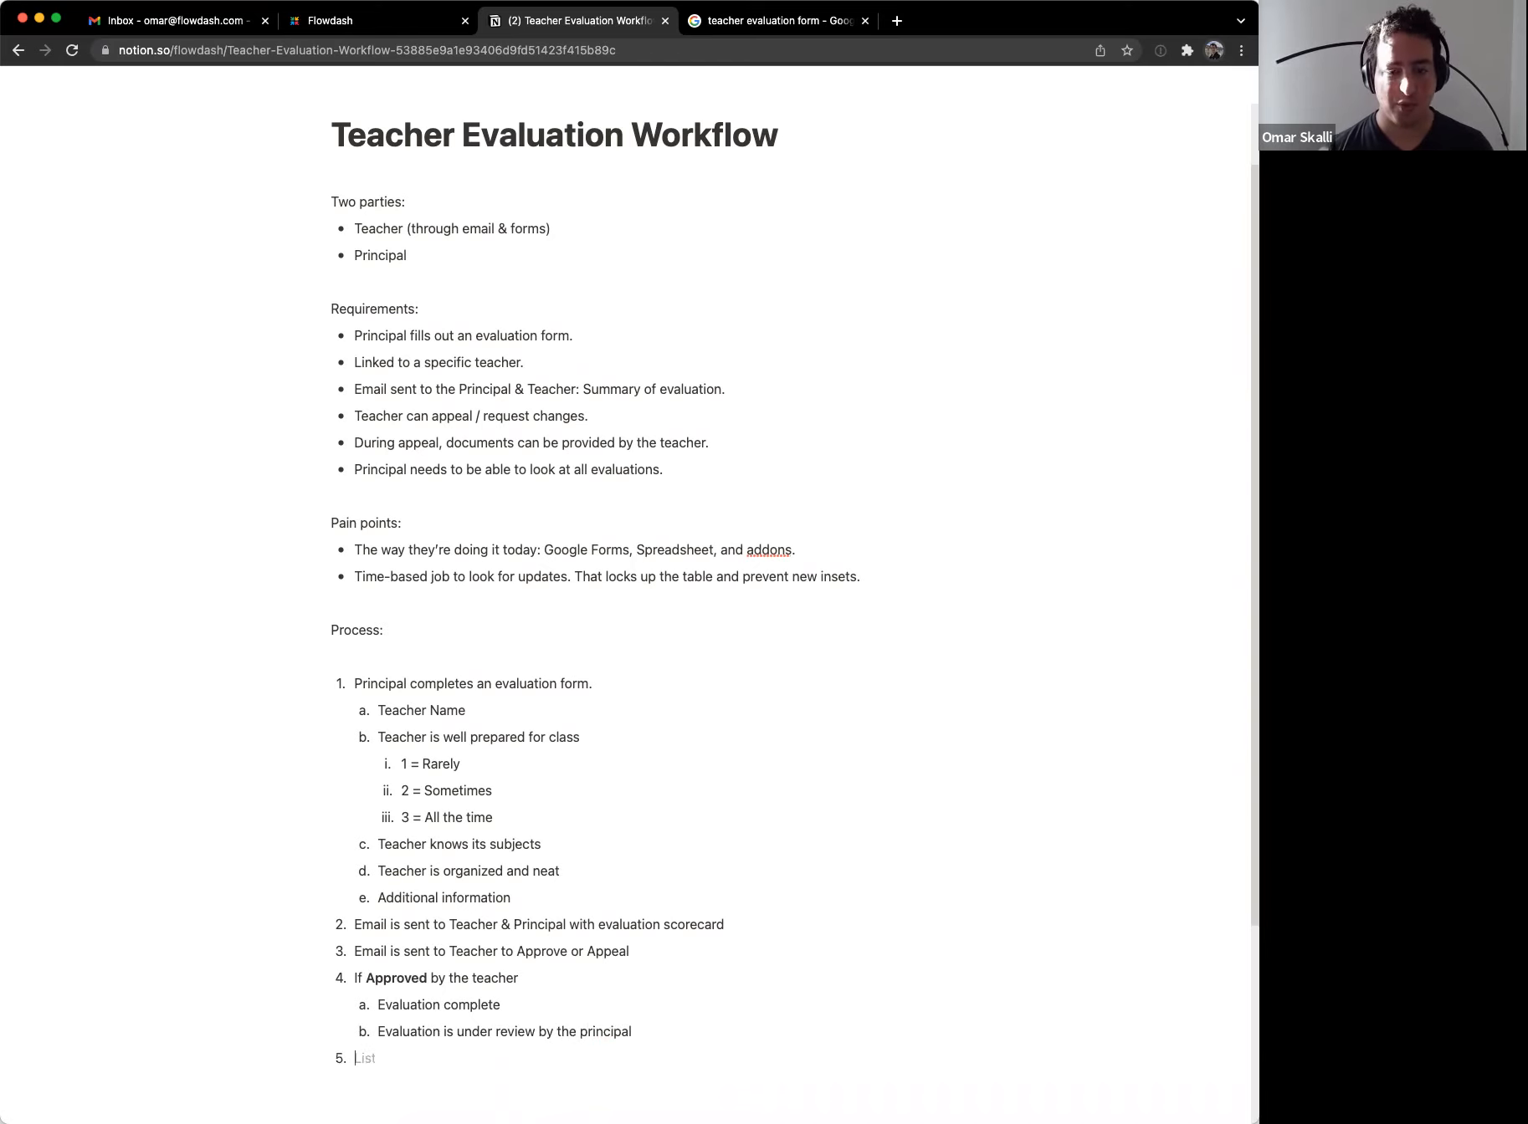
{"action": "key", "text": "BackSpace"}
{"action": "key", "text": "BackSpace"}
{"action": "key", "text": "Return"}
{"action": "key", "text": "Tab"}
{"action": "type", "text": "Make edits"}
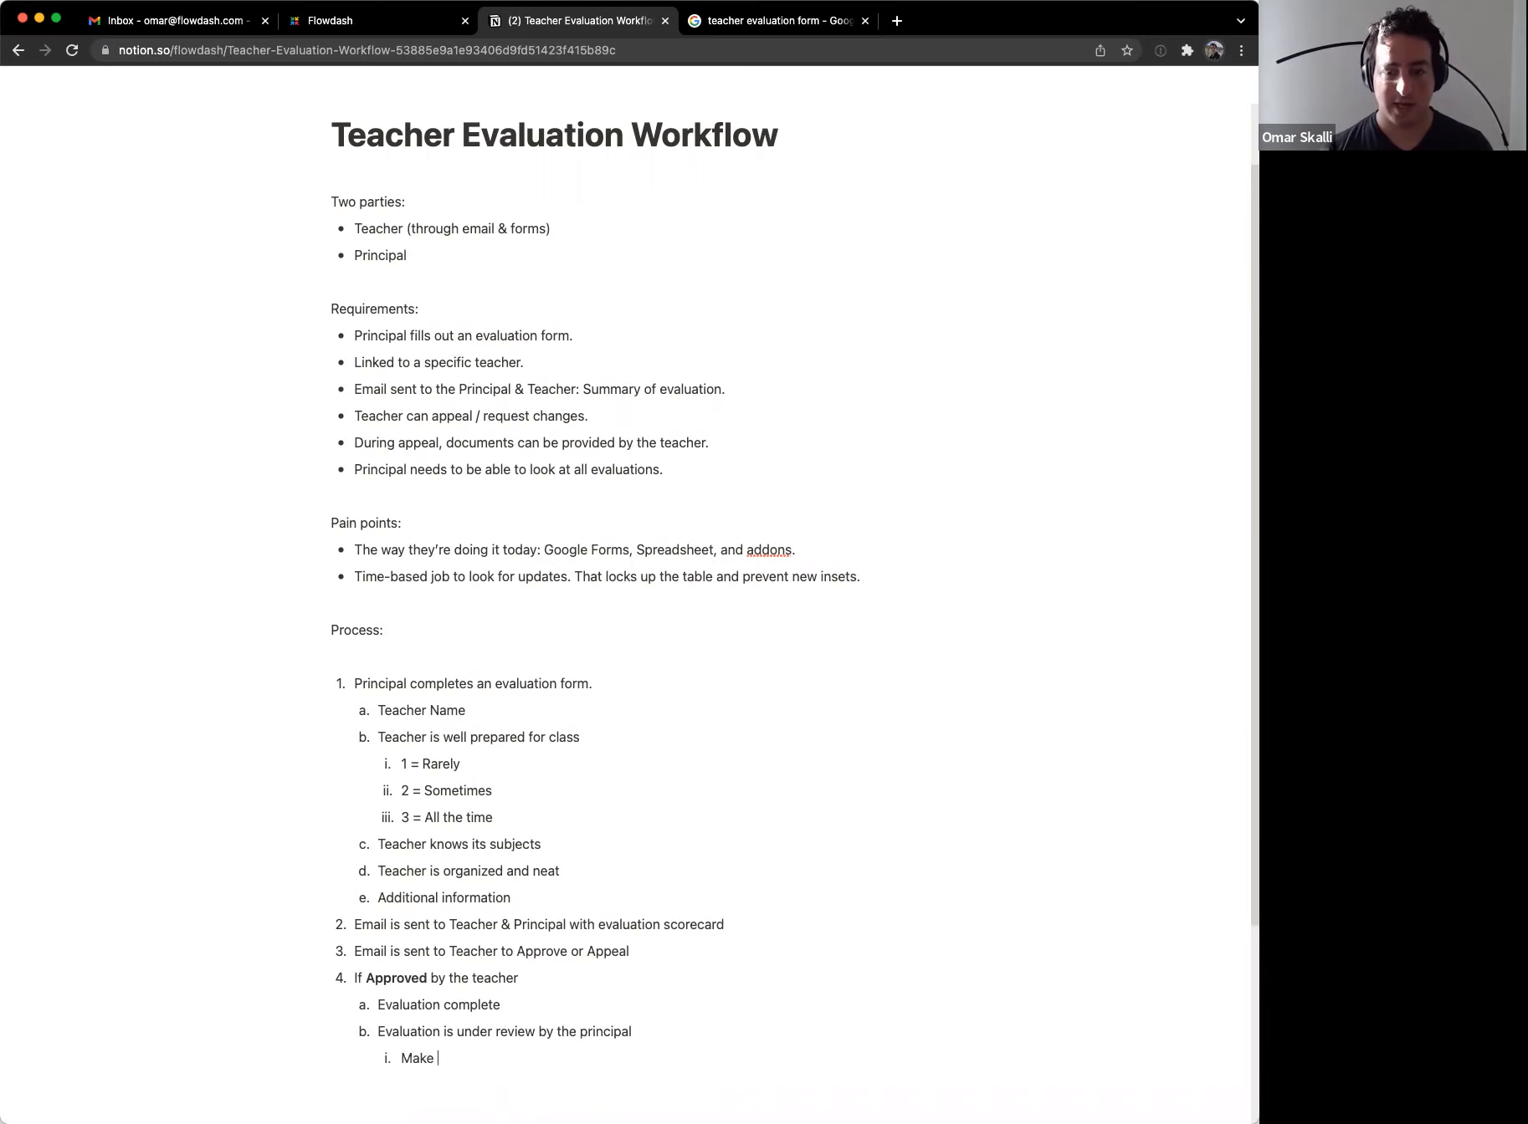
{"action": "key", "text": "Return"}
{"action": "type", "text": "Mark it as done"}
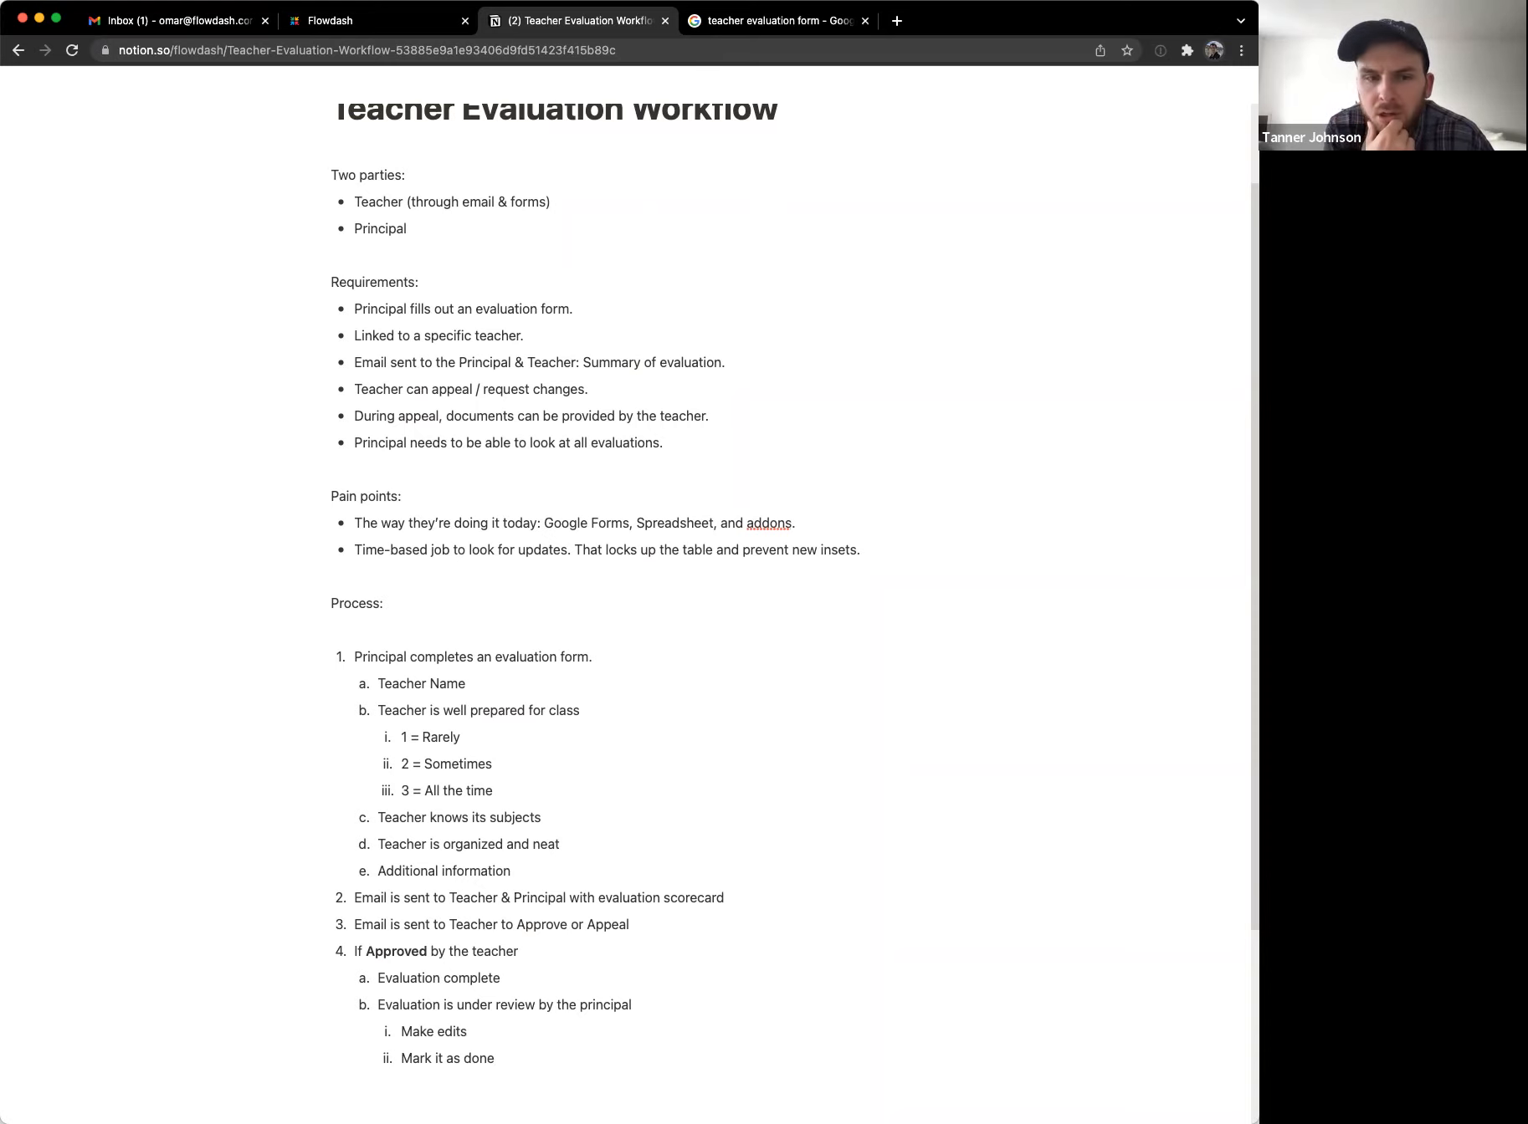
Step: Add top-level step 5 'When Approved, send a final email to Teacher & Principal'
{"action": "key", "text": "Return"}
{"action": "key", "text": "Return"}
{"action": "key", "text": "Return"}
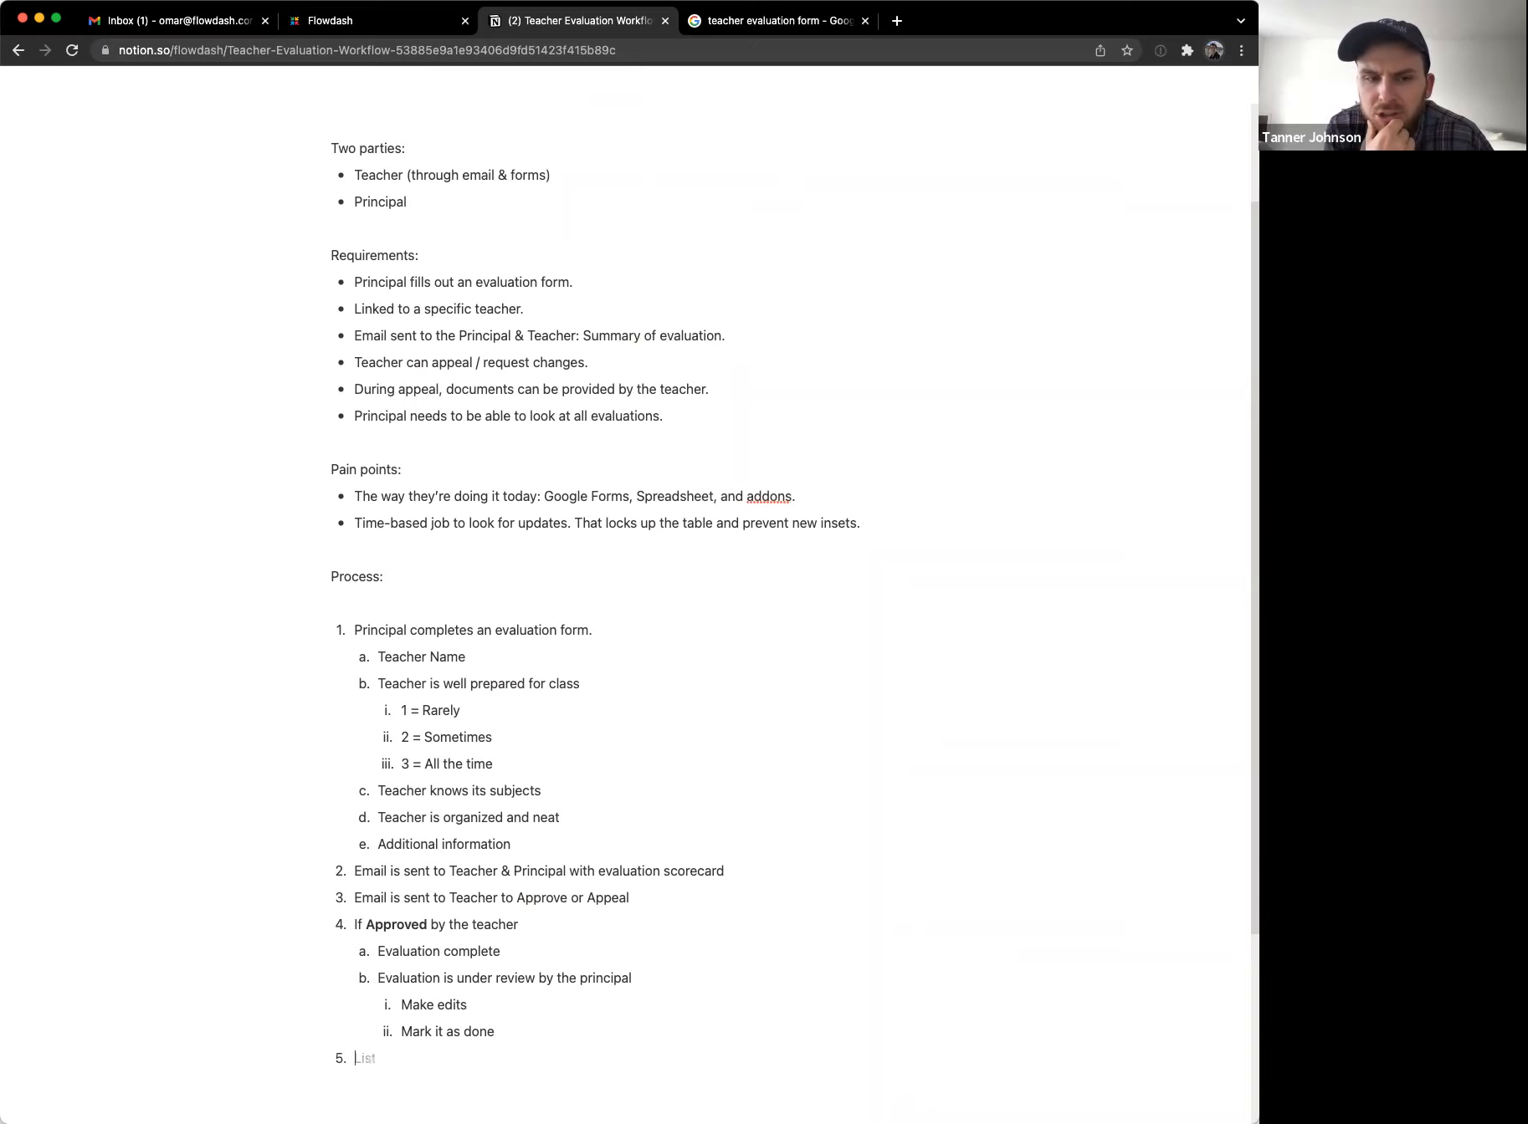
{"action": "type", "text": "When "}
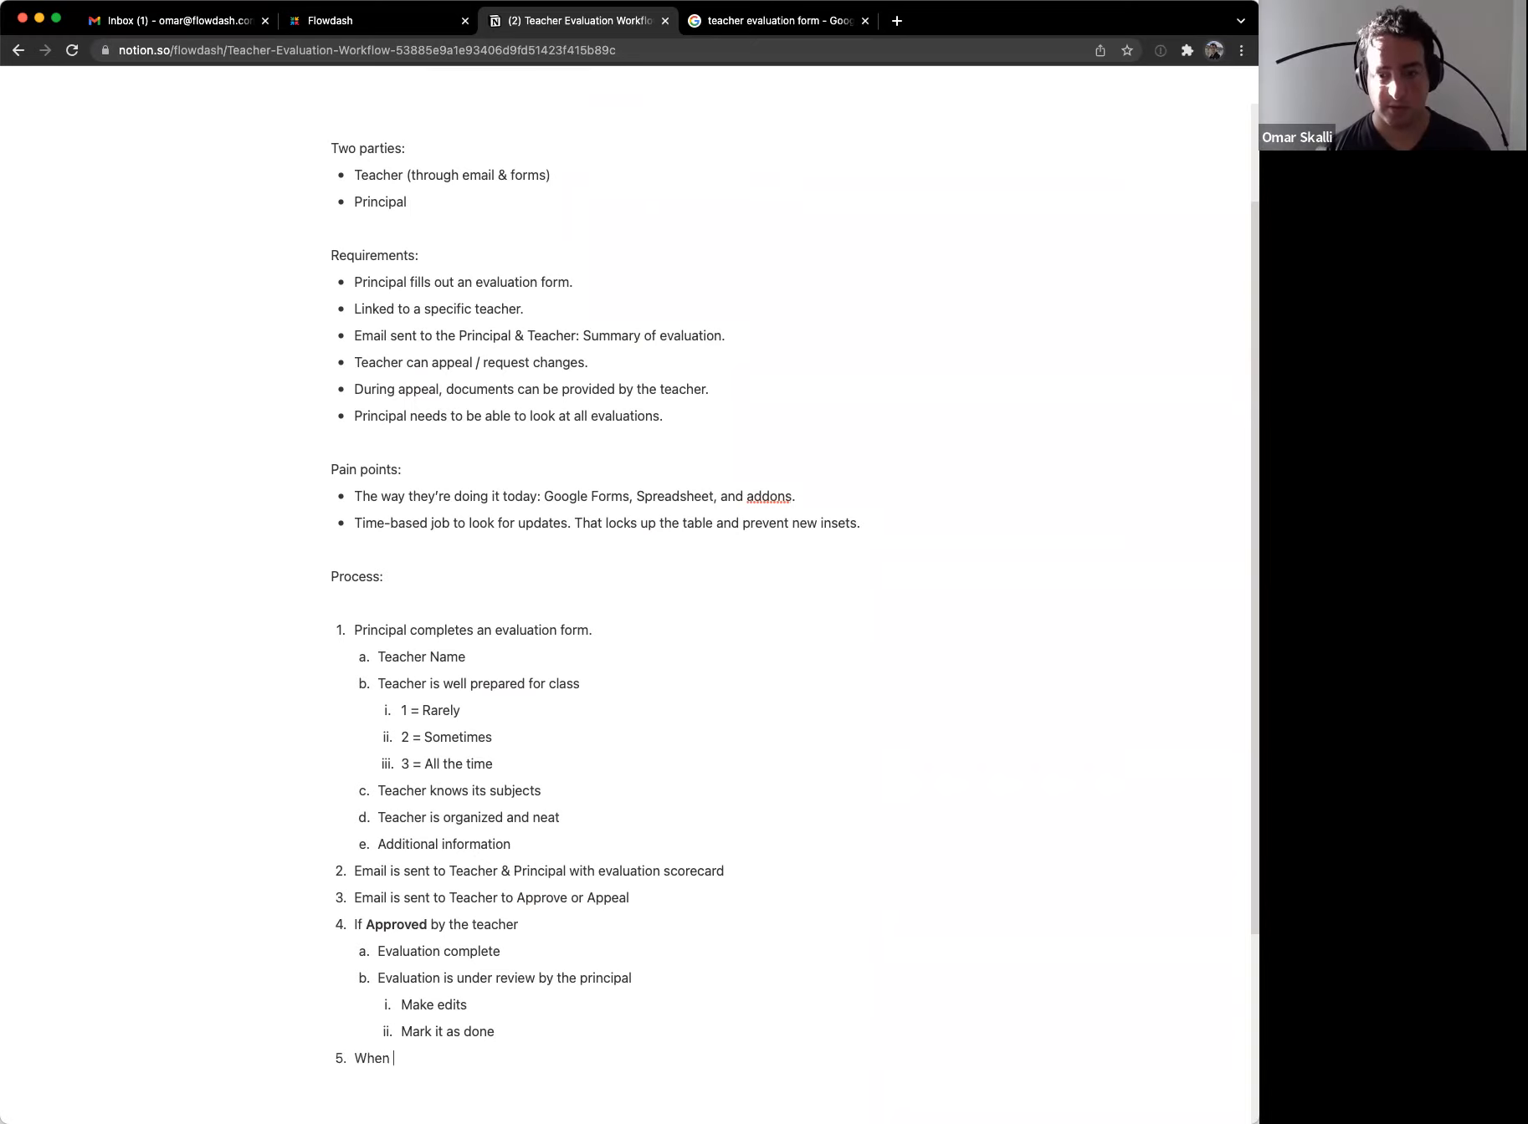
{"action": "type", "text": "Approved, sen"}
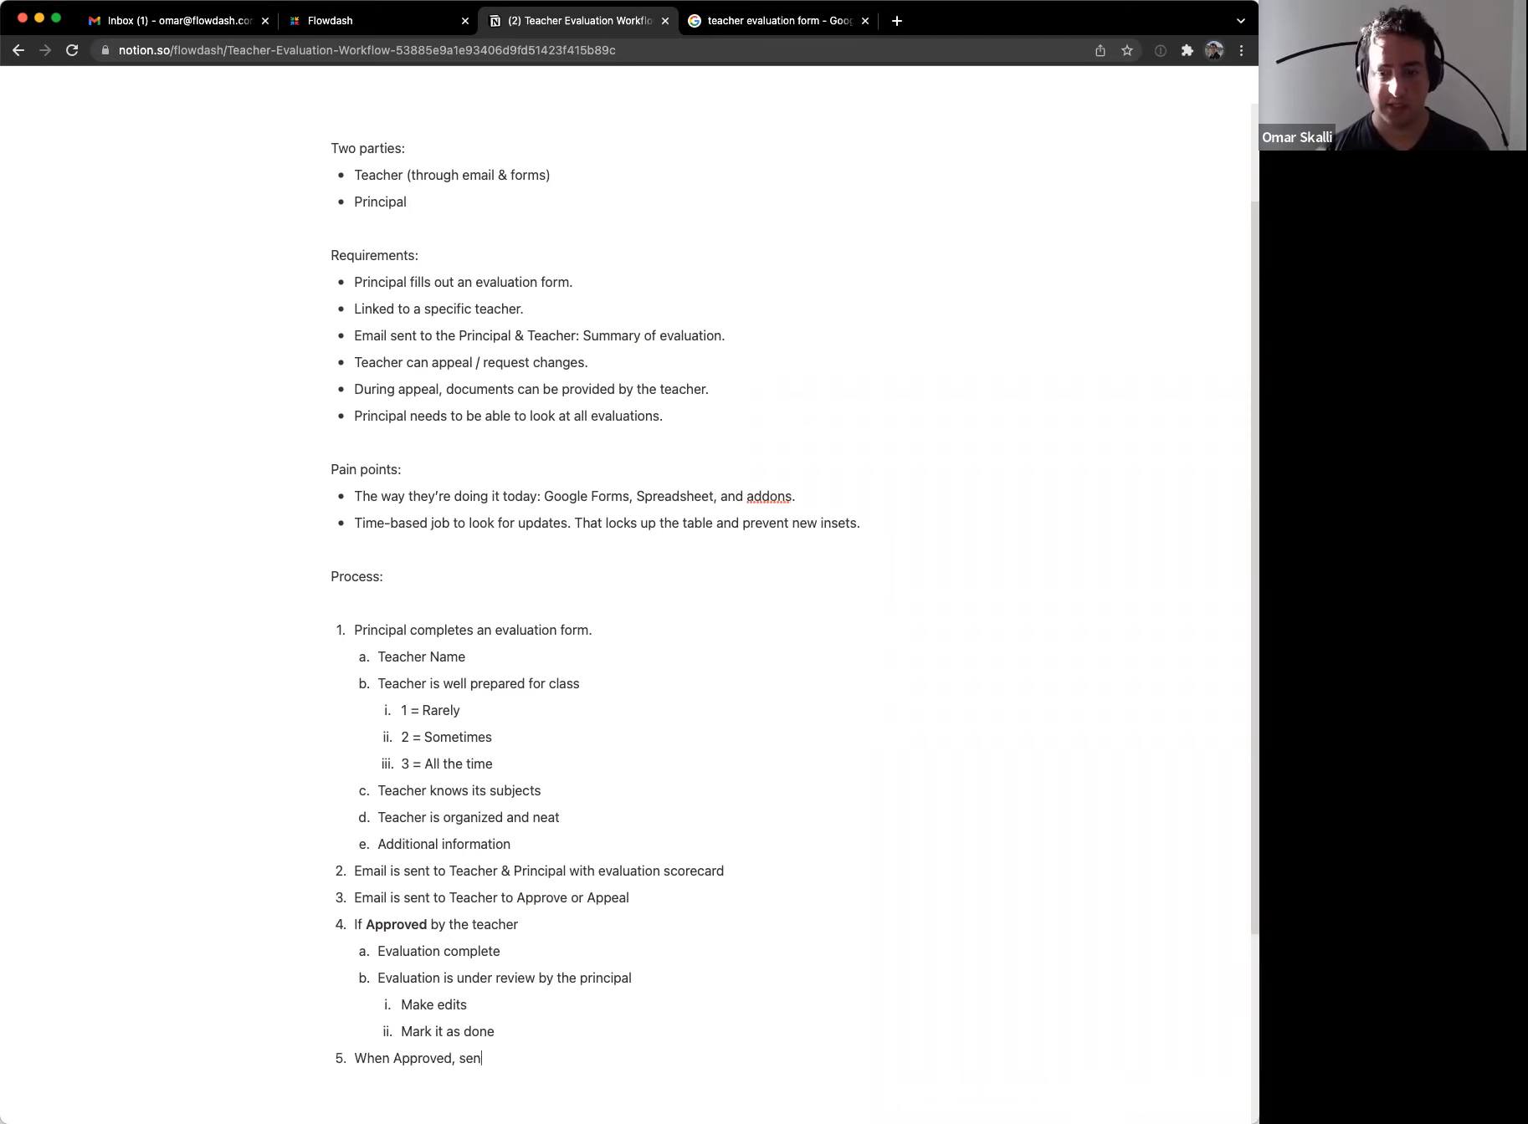
{"action": "type", "text": "d a final meal"}
{"action": "key", "text": "BackSpace"}
{"action": "key", "text": "BackSpace"}
{"action": "key", "text": "BackSpace"}
{"action": "key", "text": "BackSpace"}
{"action": "key", "text": "BackSpace"}
{"action": "type", "text": "em"}
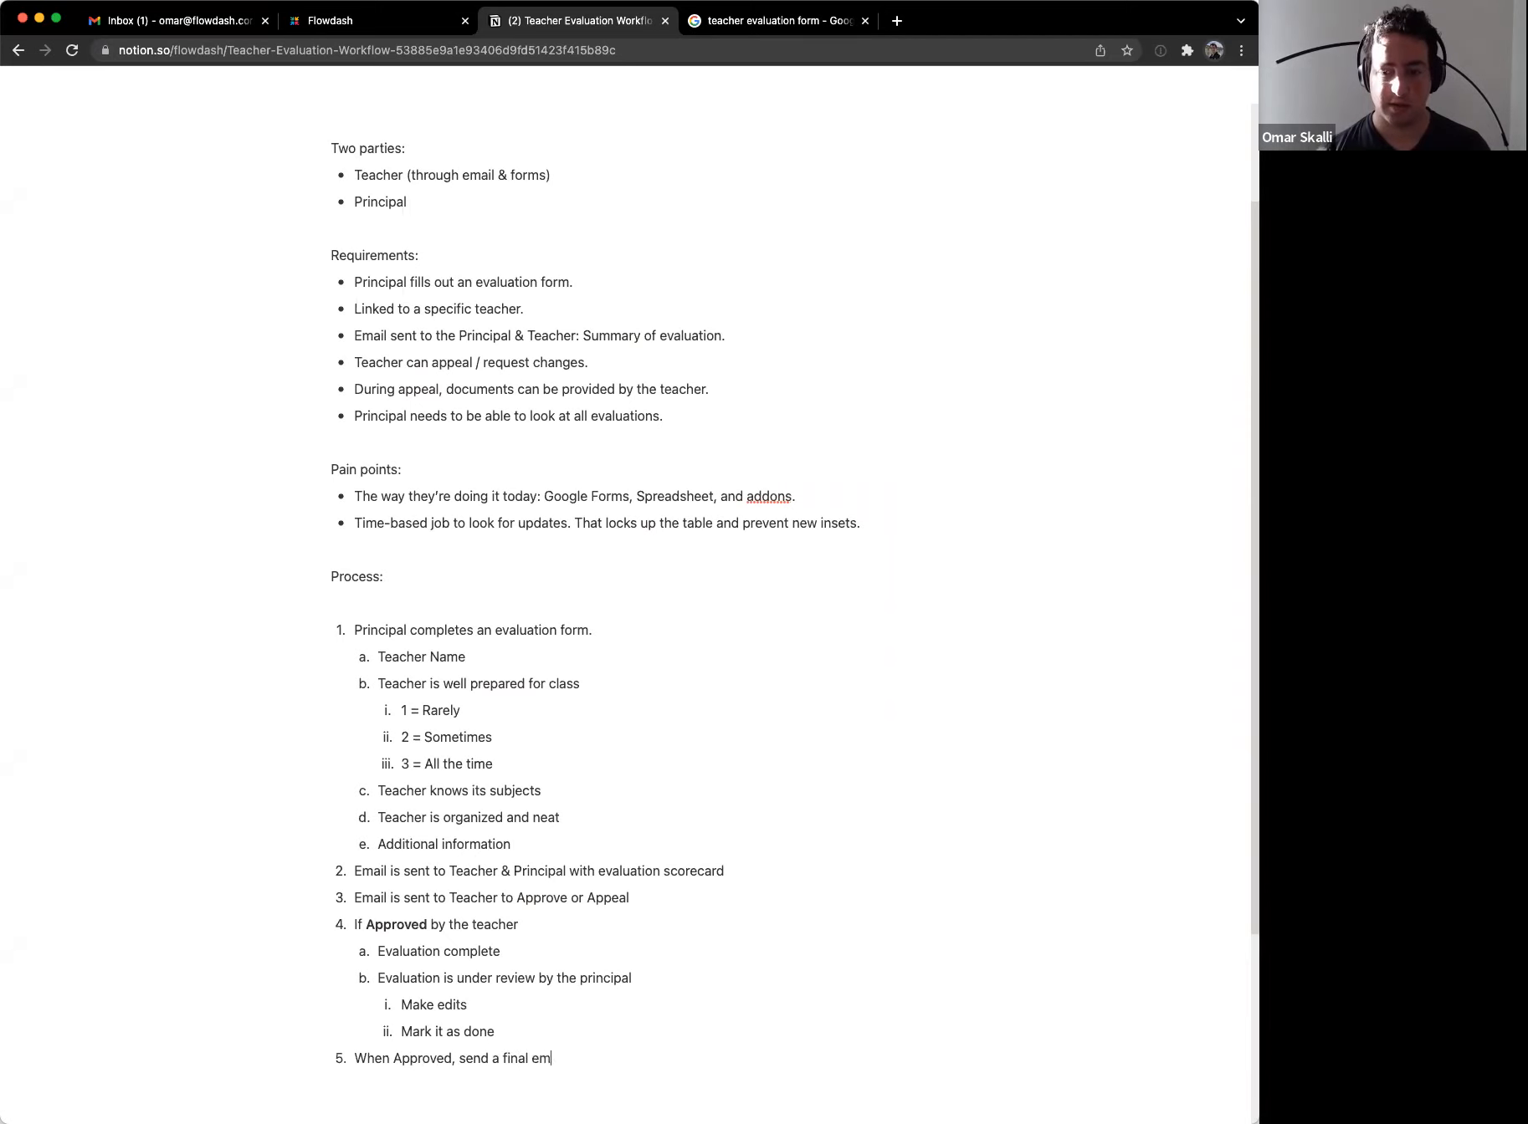
{"action": "type", "text": "ail to Teacher & "}
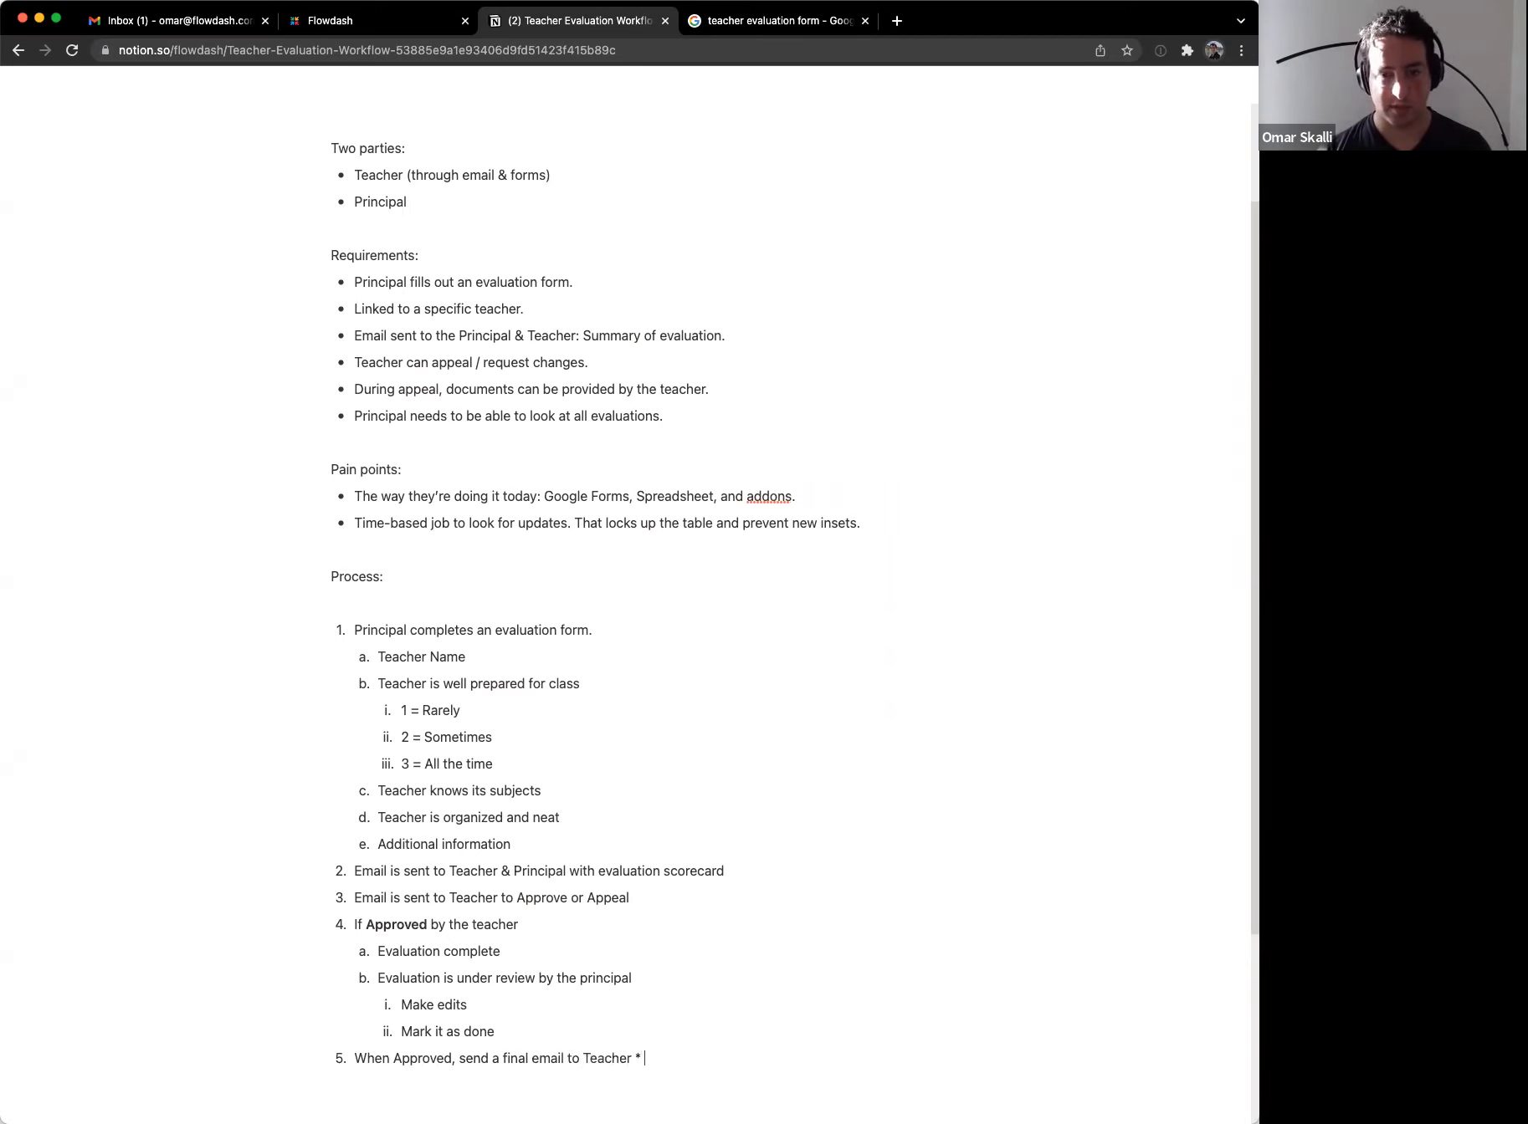
{"action": "type", "text": "Principal"}
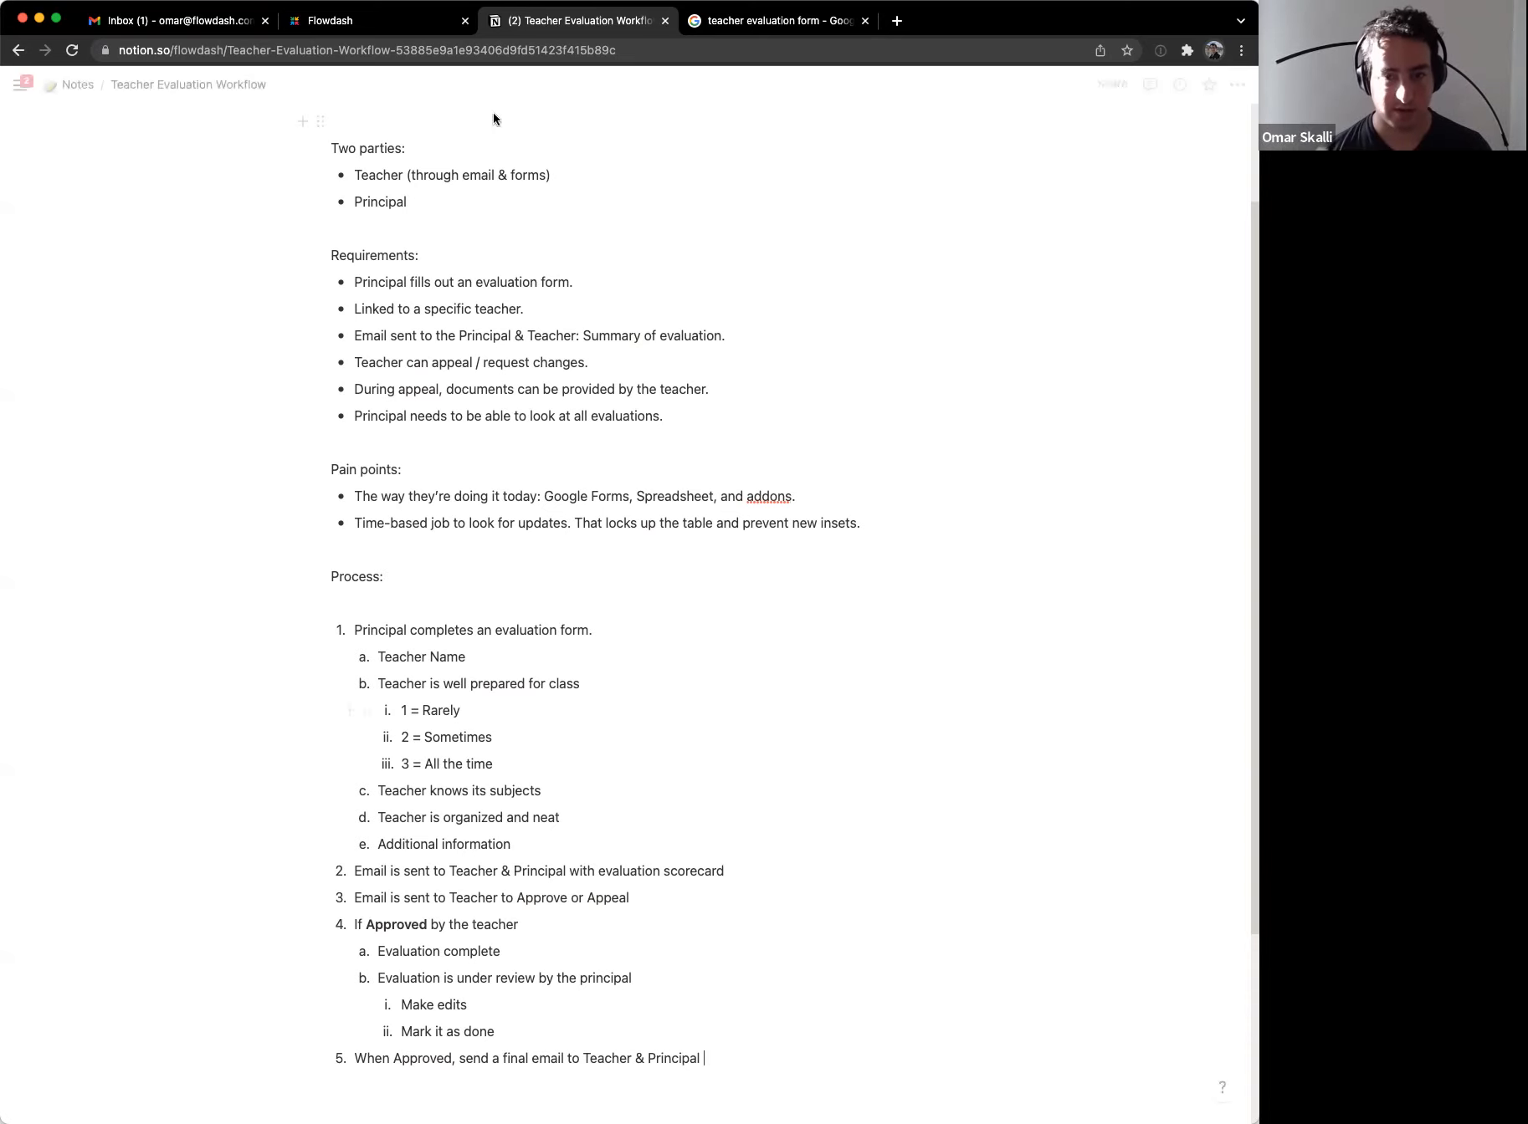
{"action": "left_click", "coordinate": [450, 872]}
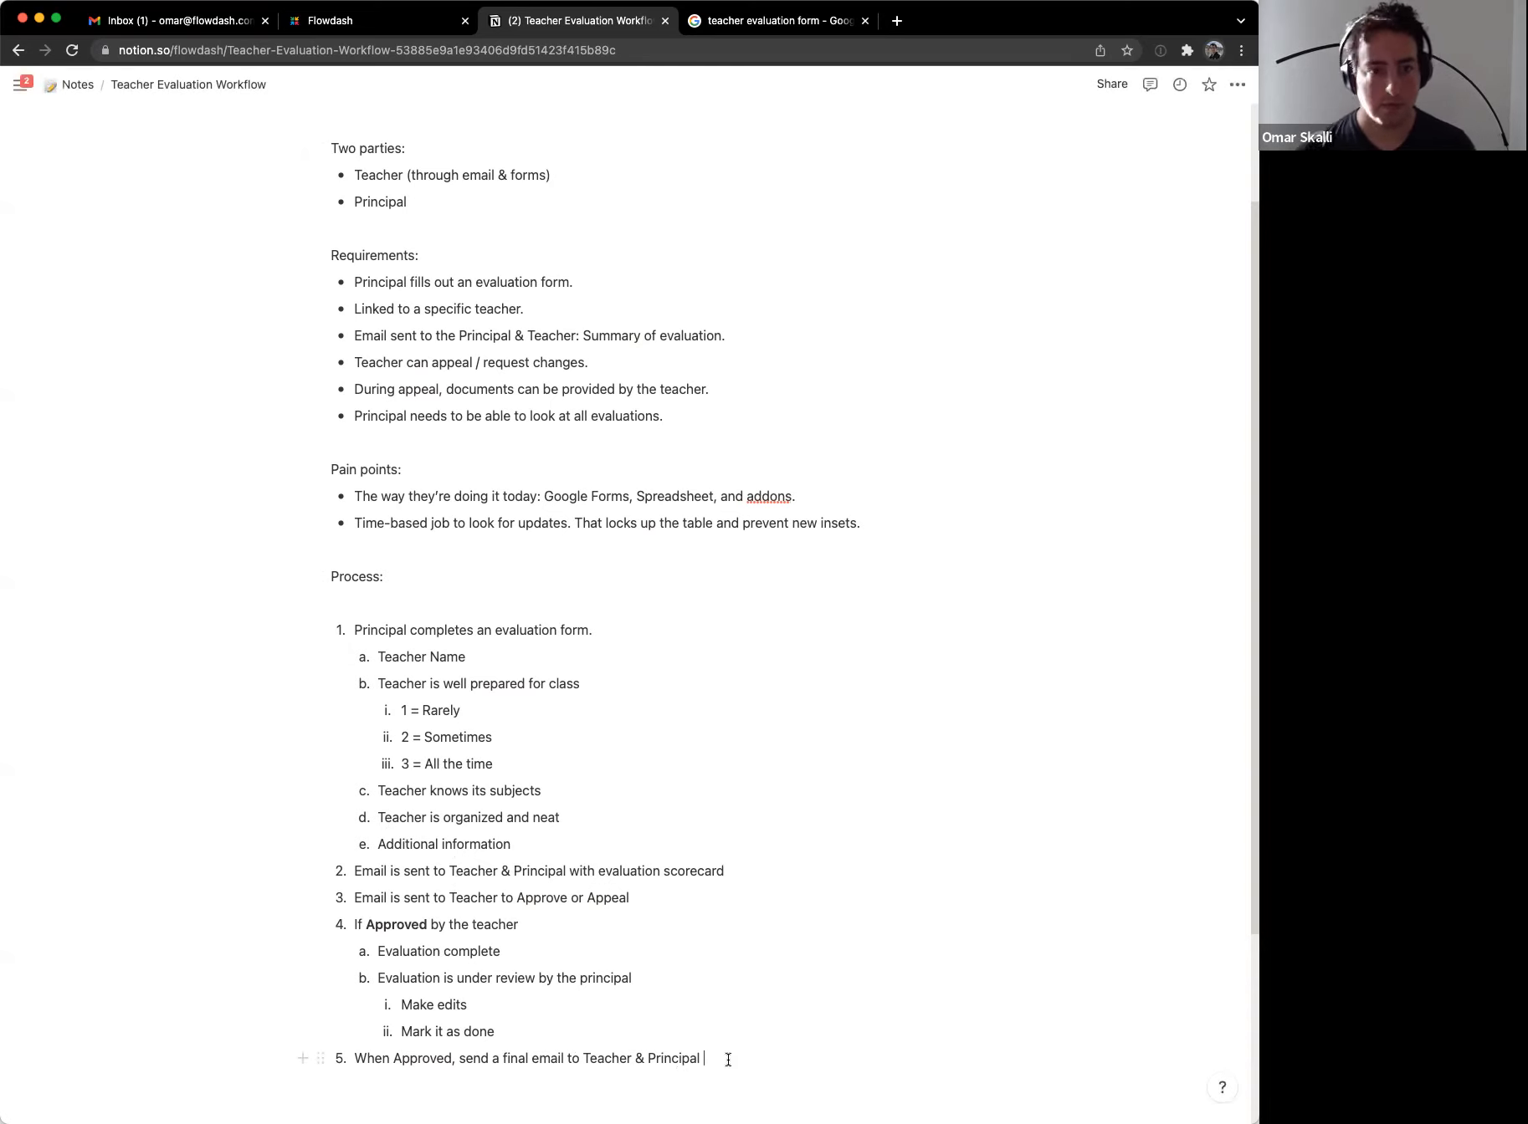
Step: Delete the blank line under 'Process:' and bold the Process and Pain points headings
{"action": "left_click", "coordinate": [403, 604]}
{"action": "key", "text": "BackSpace"}
{"action": "triple_click", "coordinate": [357, 576]}
{"action": "key", "text": "super+b"}
{"action": "triple_click", "coordinate": [366, 470]}
{"action": "key", "text": "super+b"}
{"action": "scroll", "coordinate": [394, 846], "scroll_direction": "down", "scroll_amount": 3}
{"action": "left_click", "coordinate": [395, 846]}
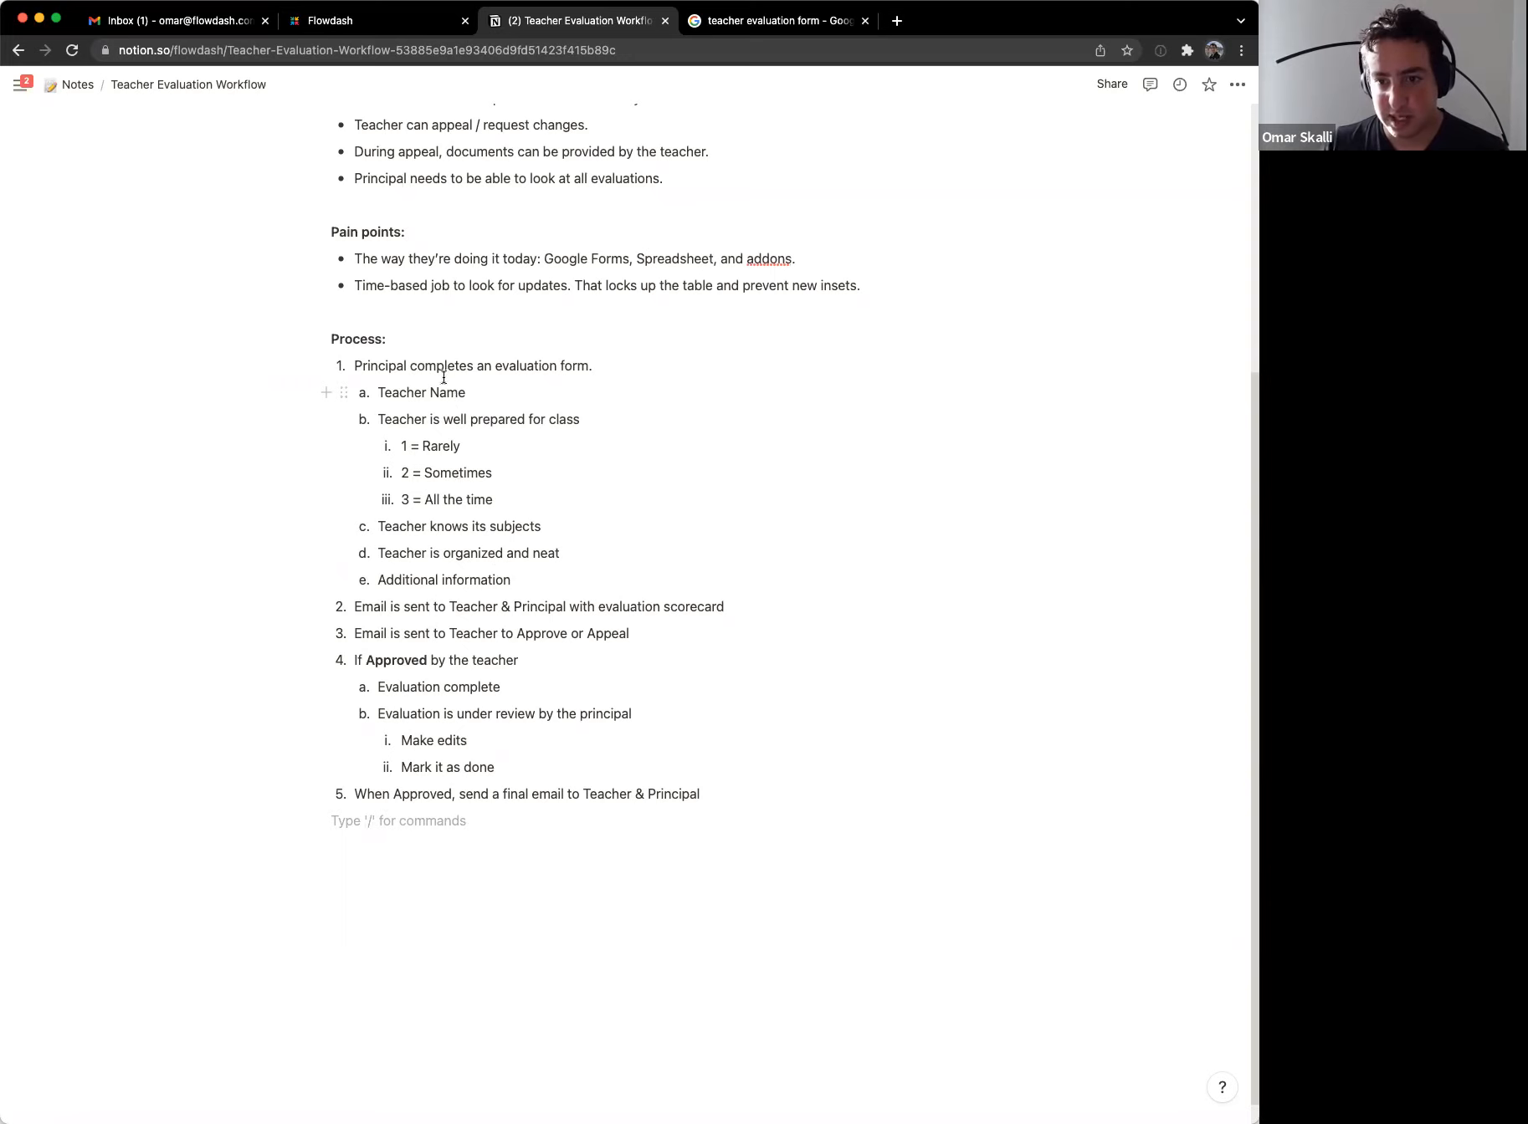
{"action": "left_click_drag", "start_coordinate": [448, 371], "coordinate": [476, 371]}
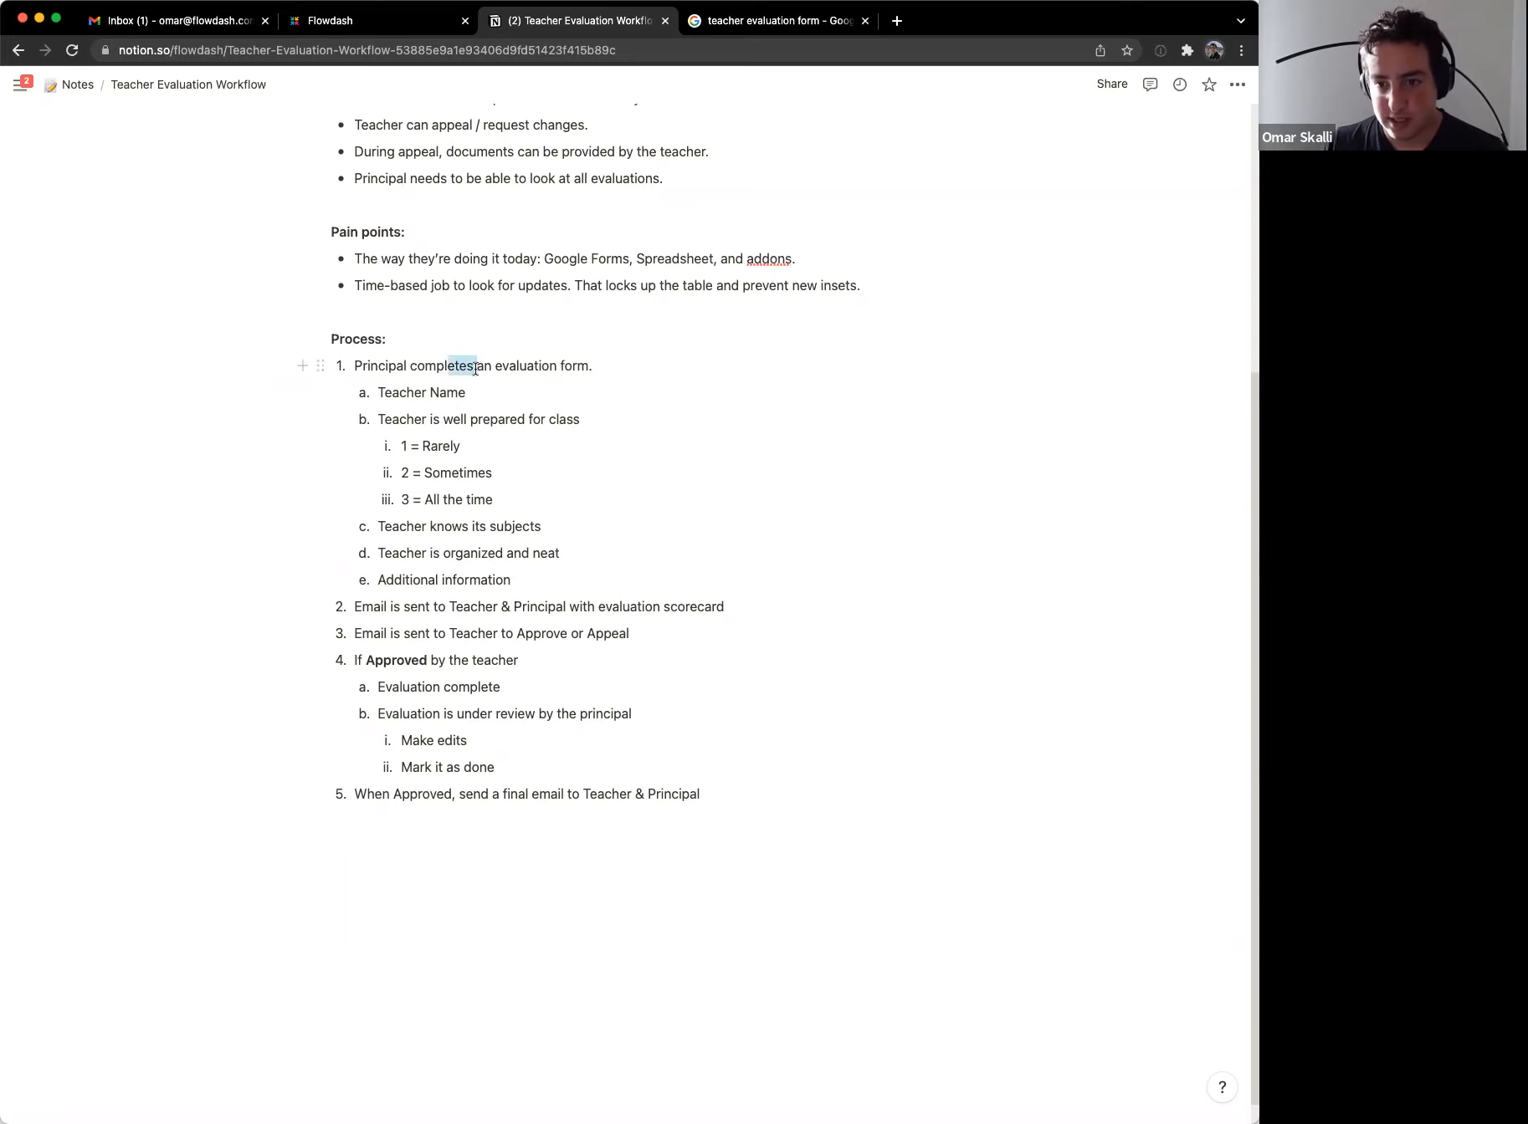
{"action": "left_click", "coordinate": [465, 606]}
Step: Type a 'Workflow stages:' heading on a new line below step 5
{"action": "left_click", "coordinate": [400, 856]}
{"action": "type", "text": "tages:"}
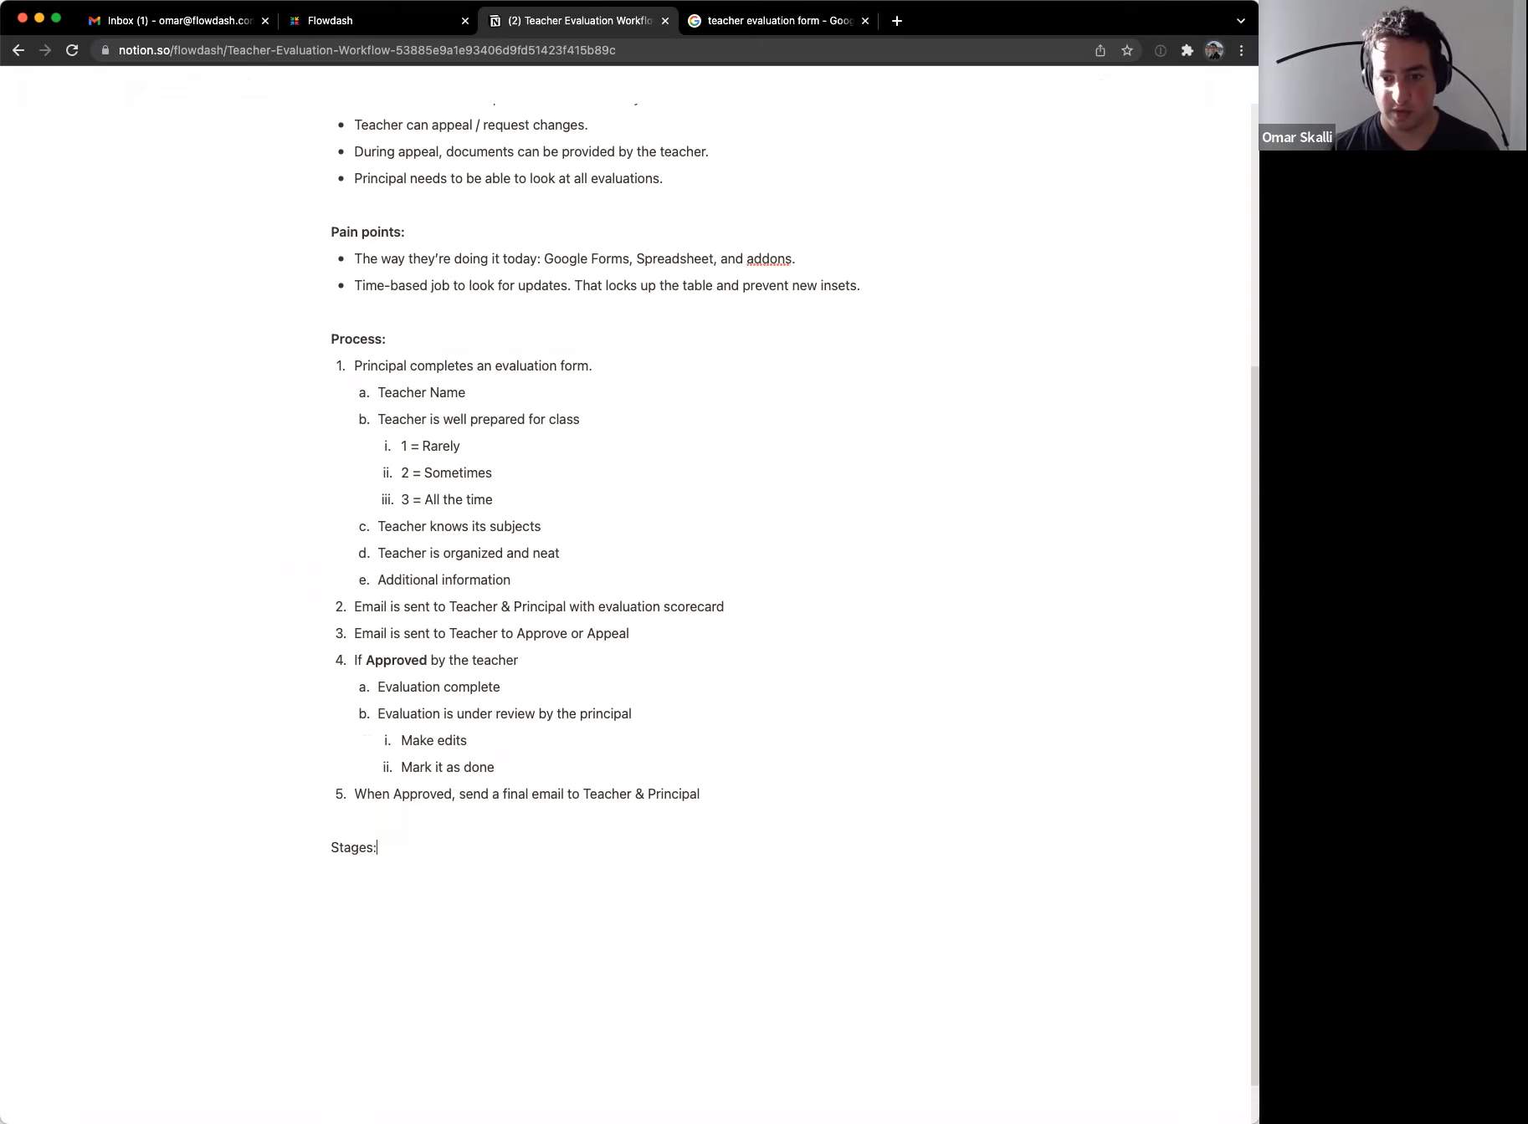
{"action": "key", "text": "Return"}
{"action": "key", "text": "Up"}
{"action": "key", "text": "Right"}
{"action": "type", "text": "Workflow"}
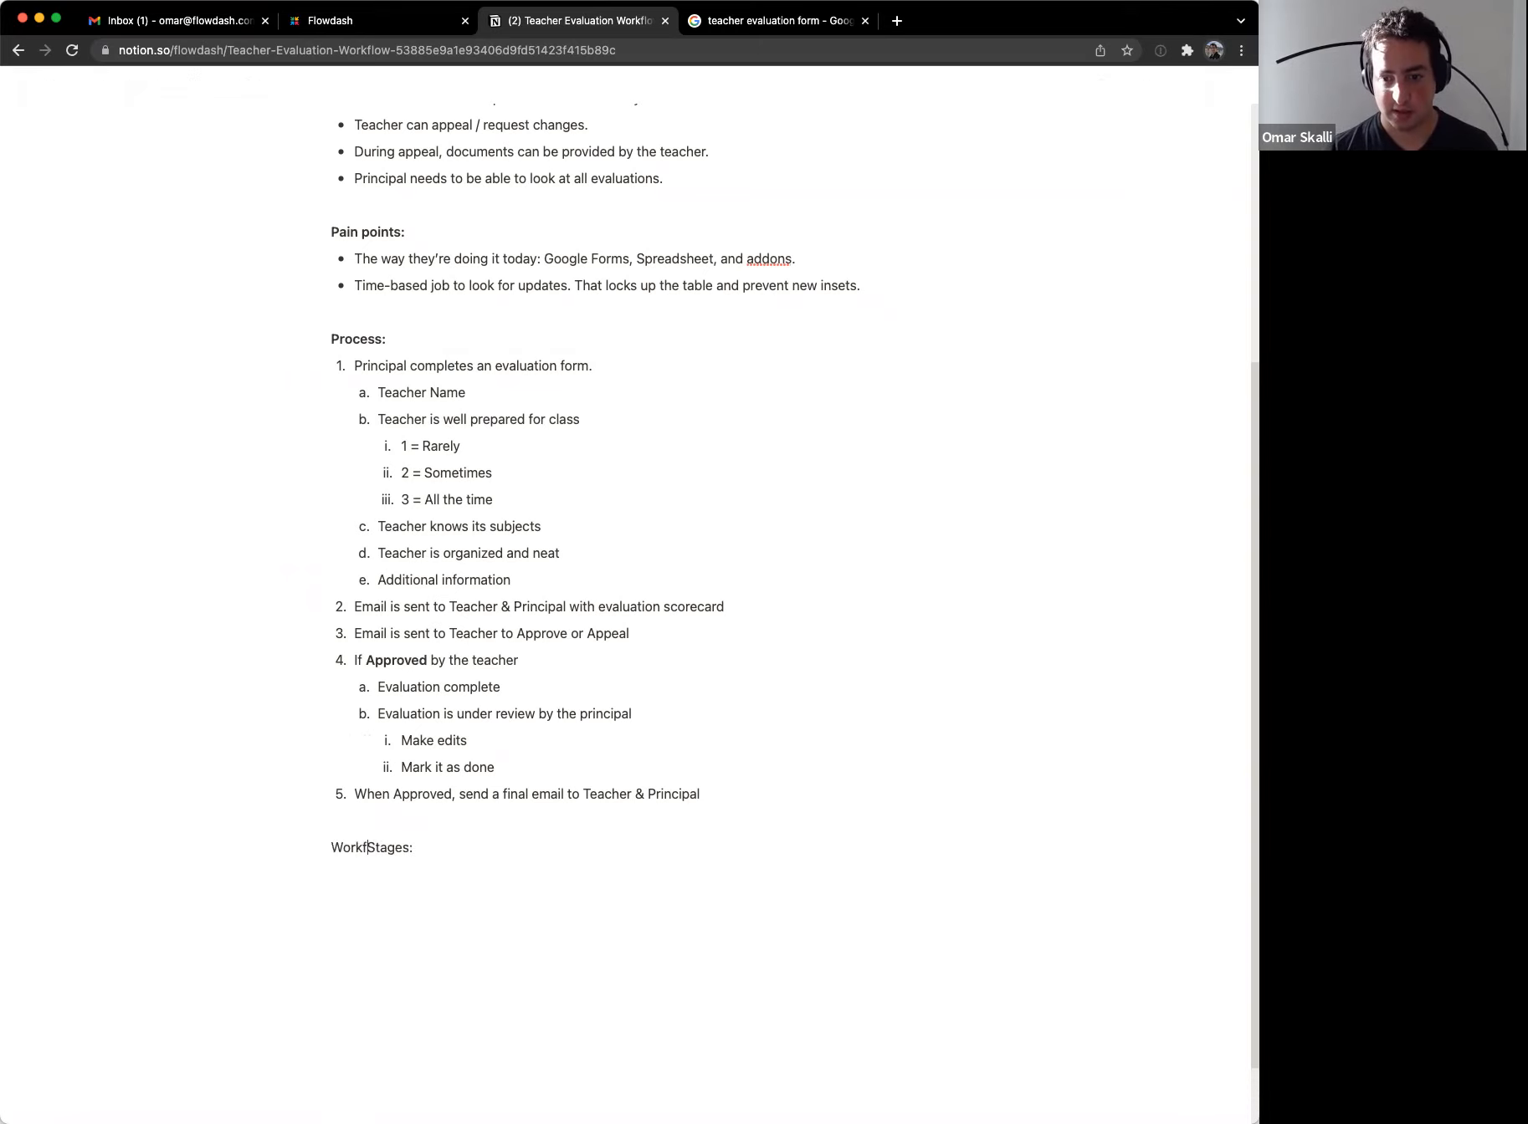
{"action": "key", "text": "Delete"}
{"action": "type", "text": "s"}
Step: Bold the 'Workflow stages:' heading and begin a numbered list with '1. Draft'
{"action": "key", "text": "End"}
{"action": "key", "text": "super+shift+Left"}
{"action": "key", "text": "super+b"}
{"action": "key", "text": "Right"}
{"action": "key", "text": "Return"}
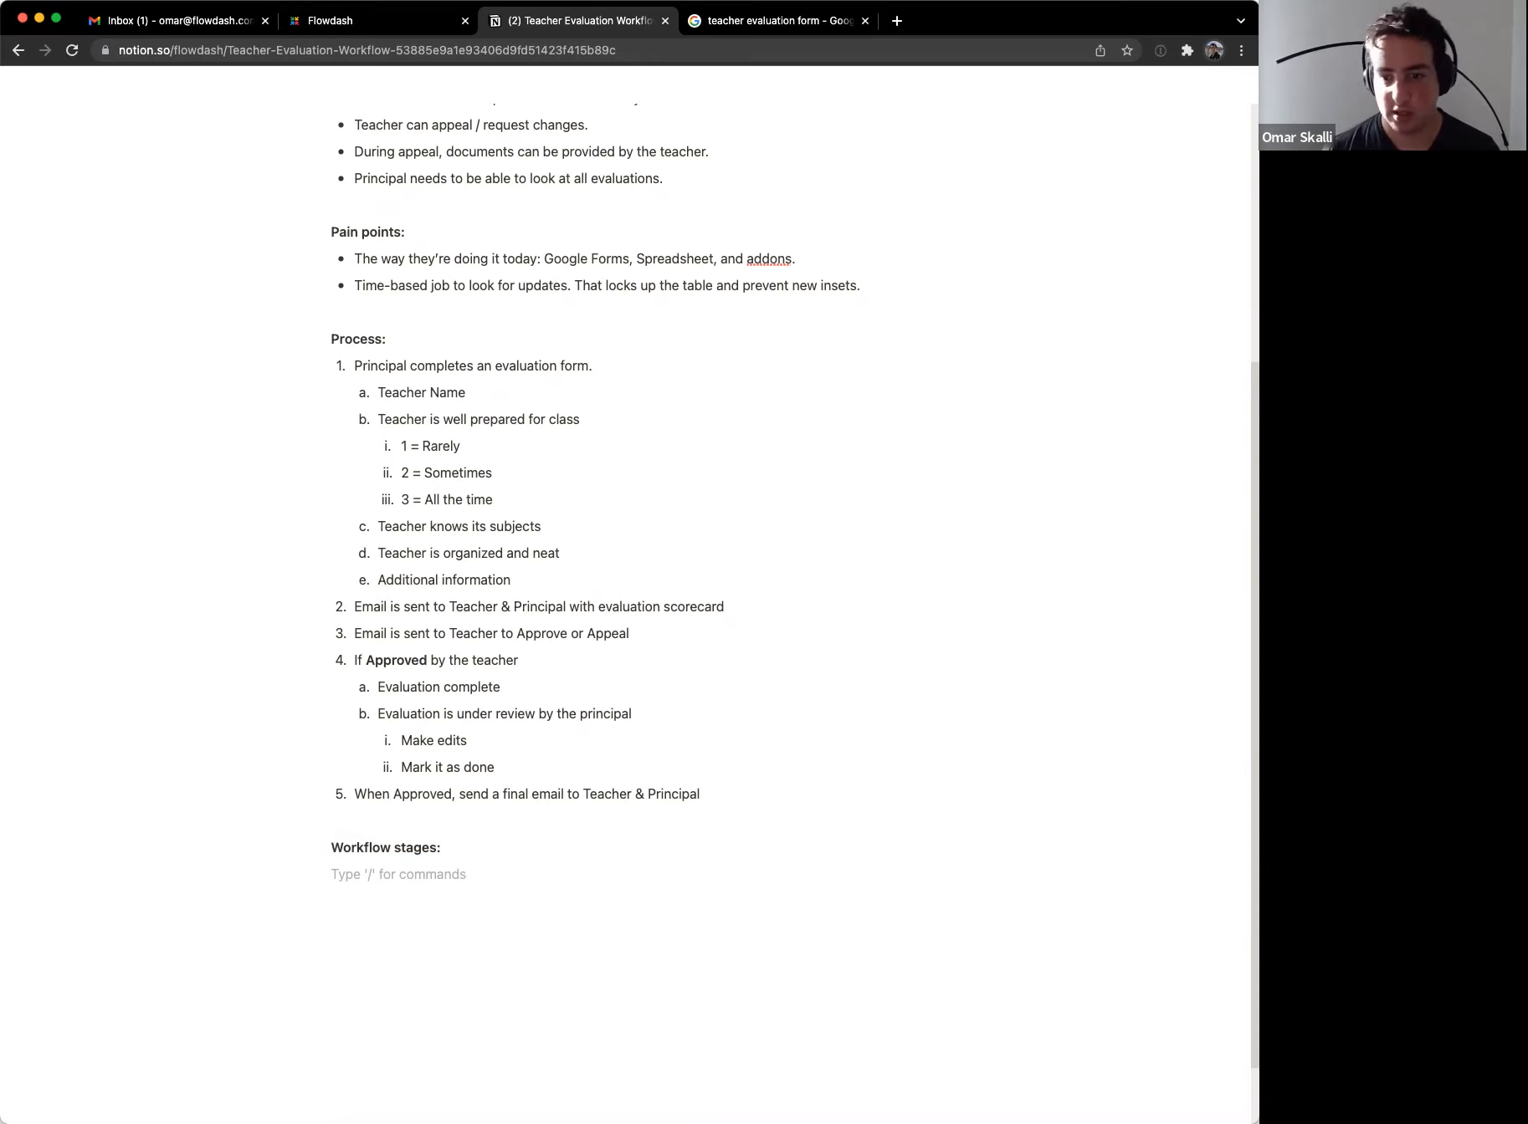
{"action": "type", "text": "1. "}
{"action": "type", "text": "Draft"}
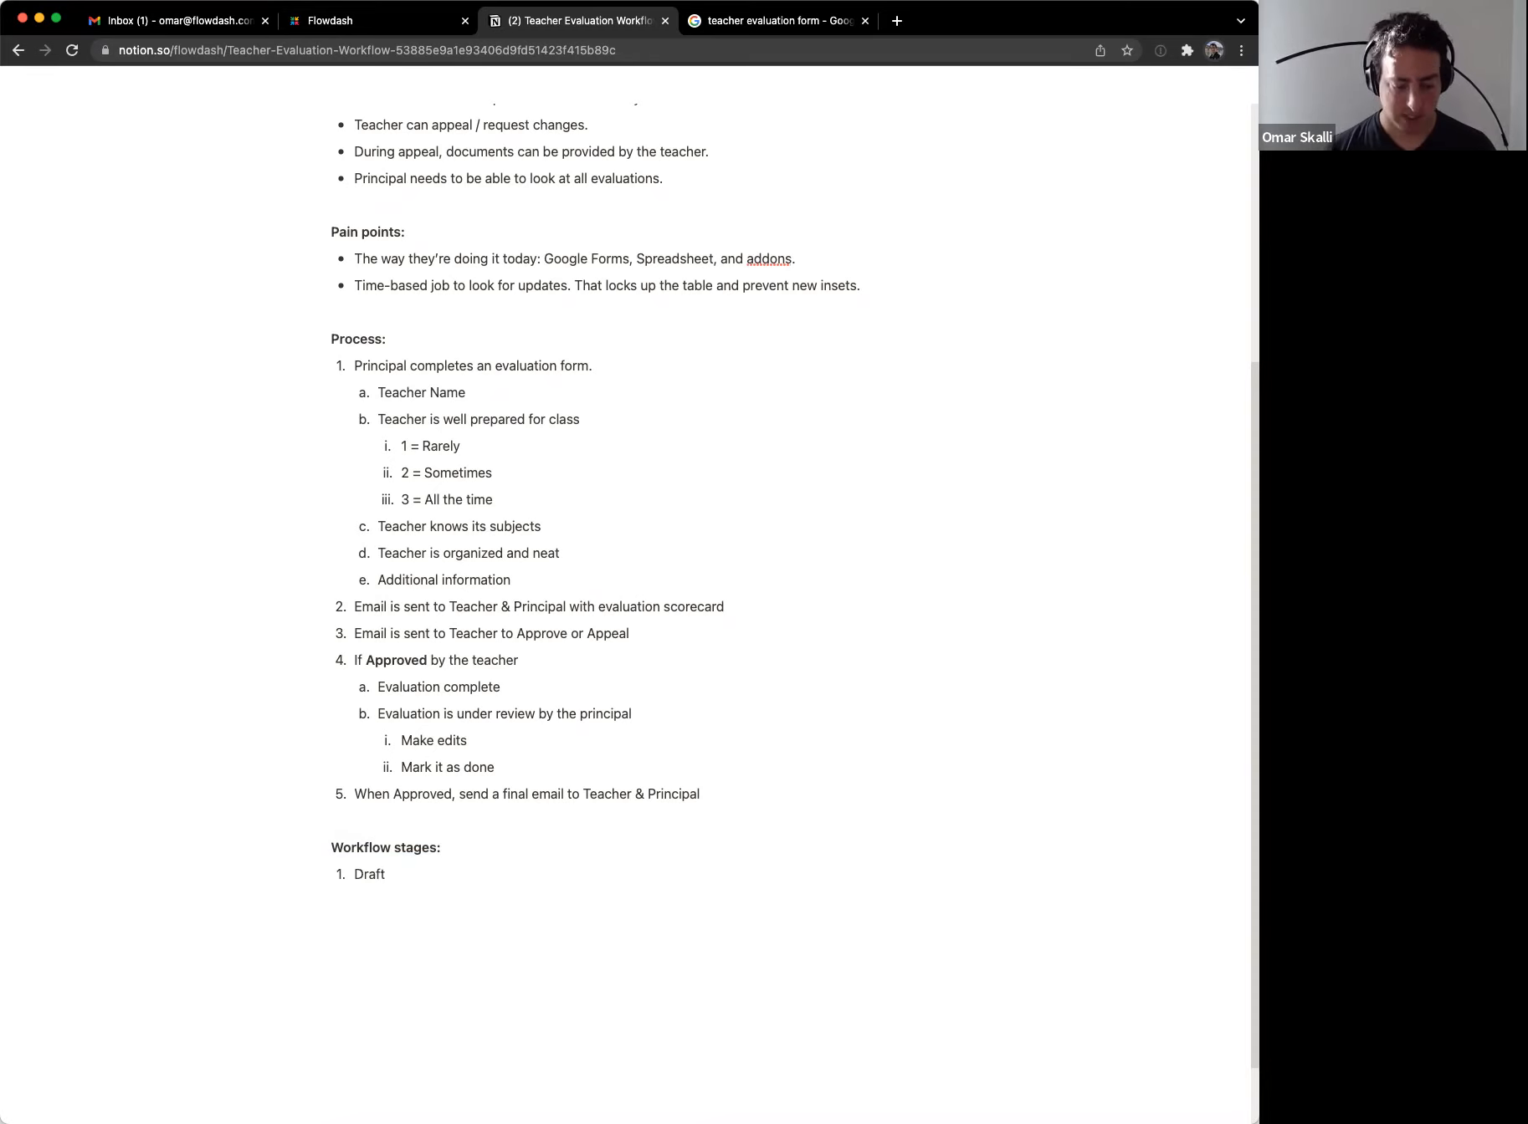
Step: Add stages Waiting for Teacher Approval, Appealed Evaluation (renamed from Under Appeal) and Completed
{"action": "key", "text": "Return"}
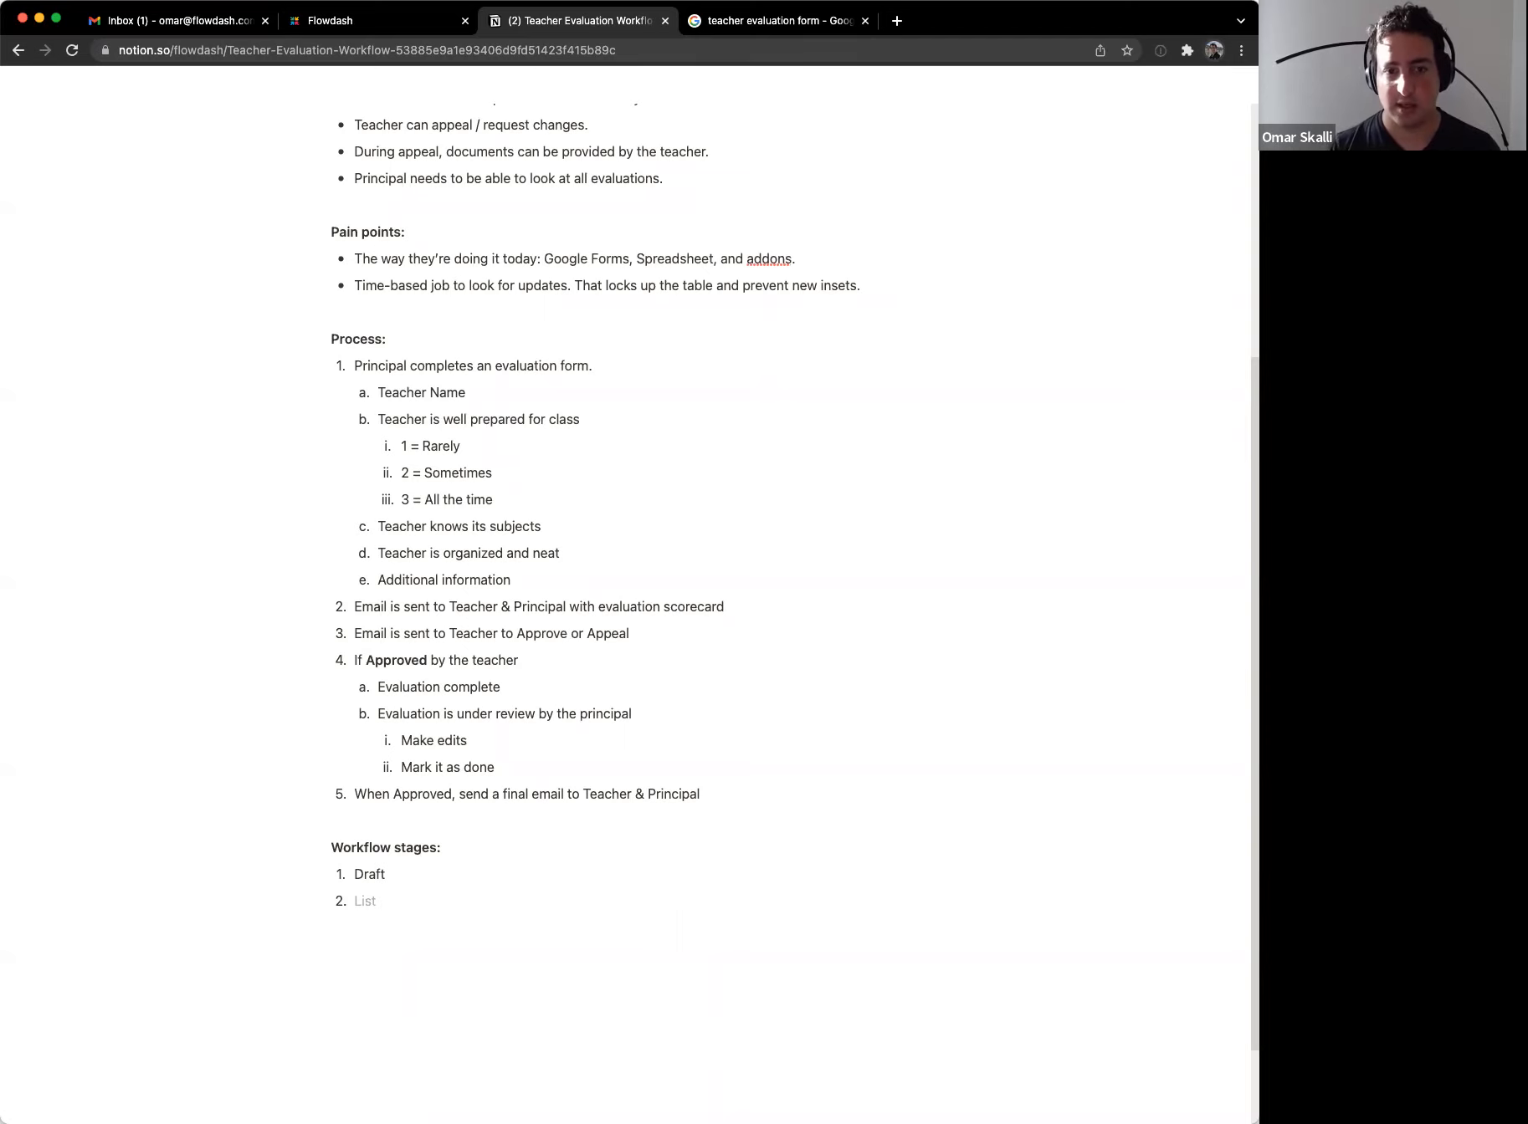
{"action": "type", "text": "Waiti"}
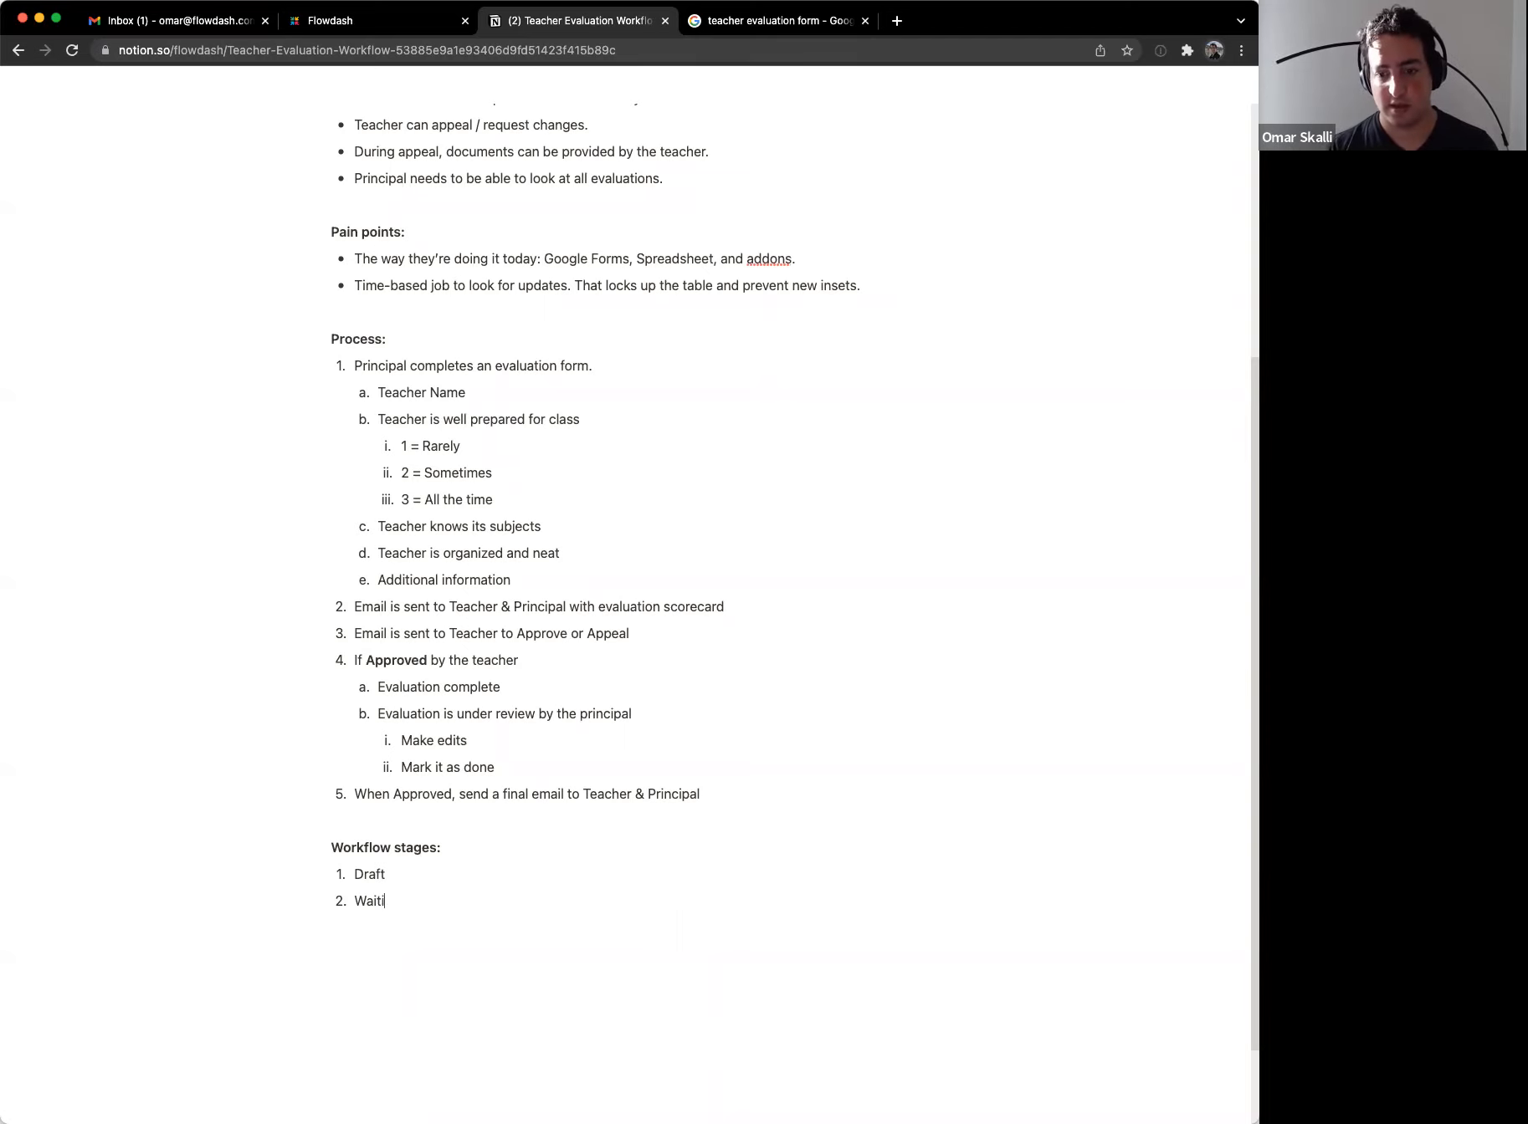
{"action": "type", "text": "ng for Teacher Approval"}
{"action": "key", "text": "Return"}
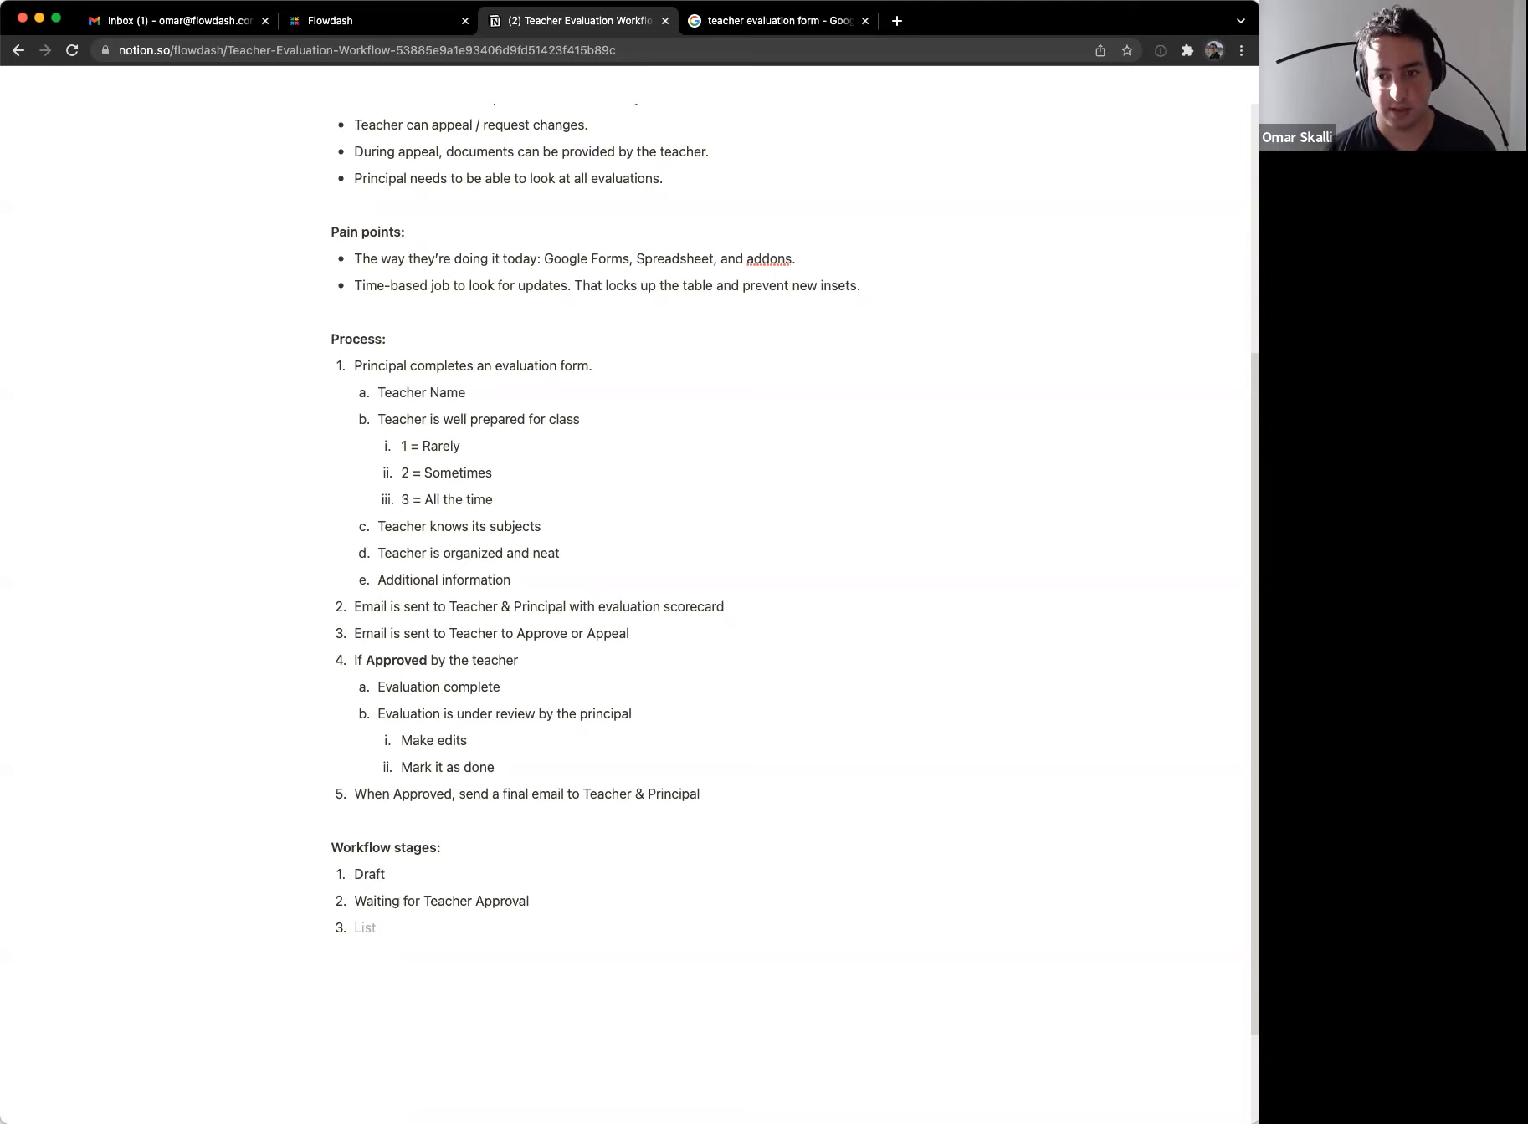
{"action": "type", "text": "Under Appeal"}
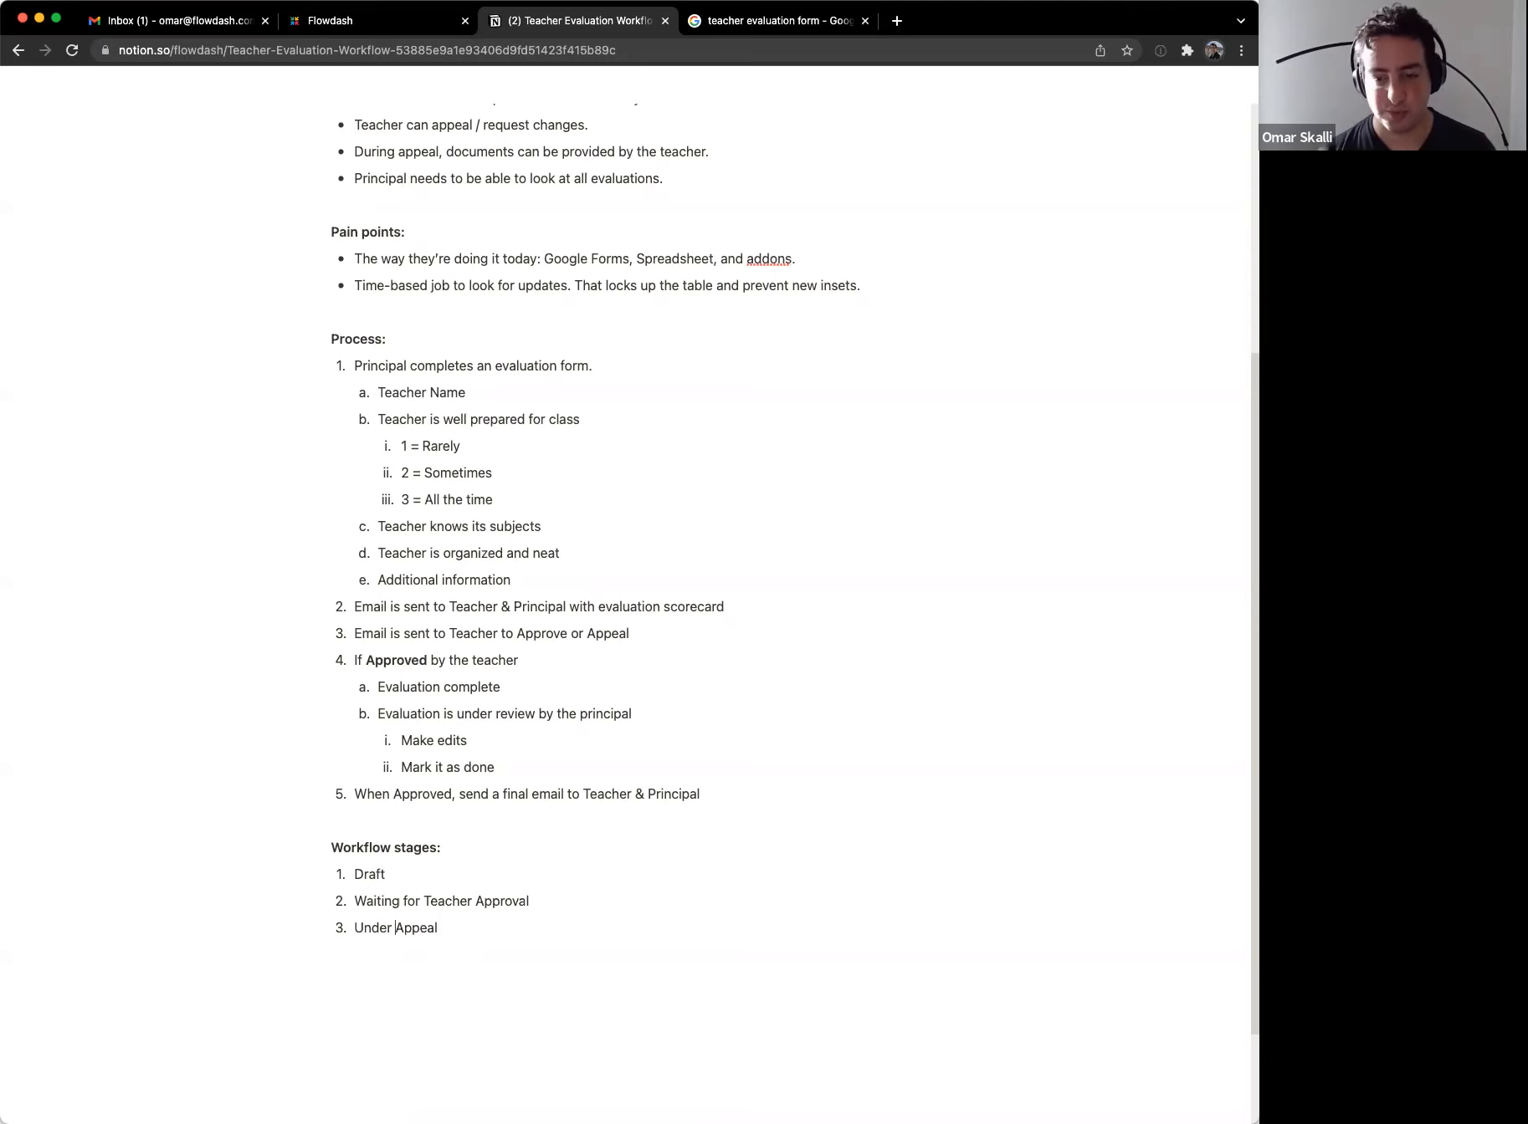
{"action": "key", "text": "alt+shift+Left"}
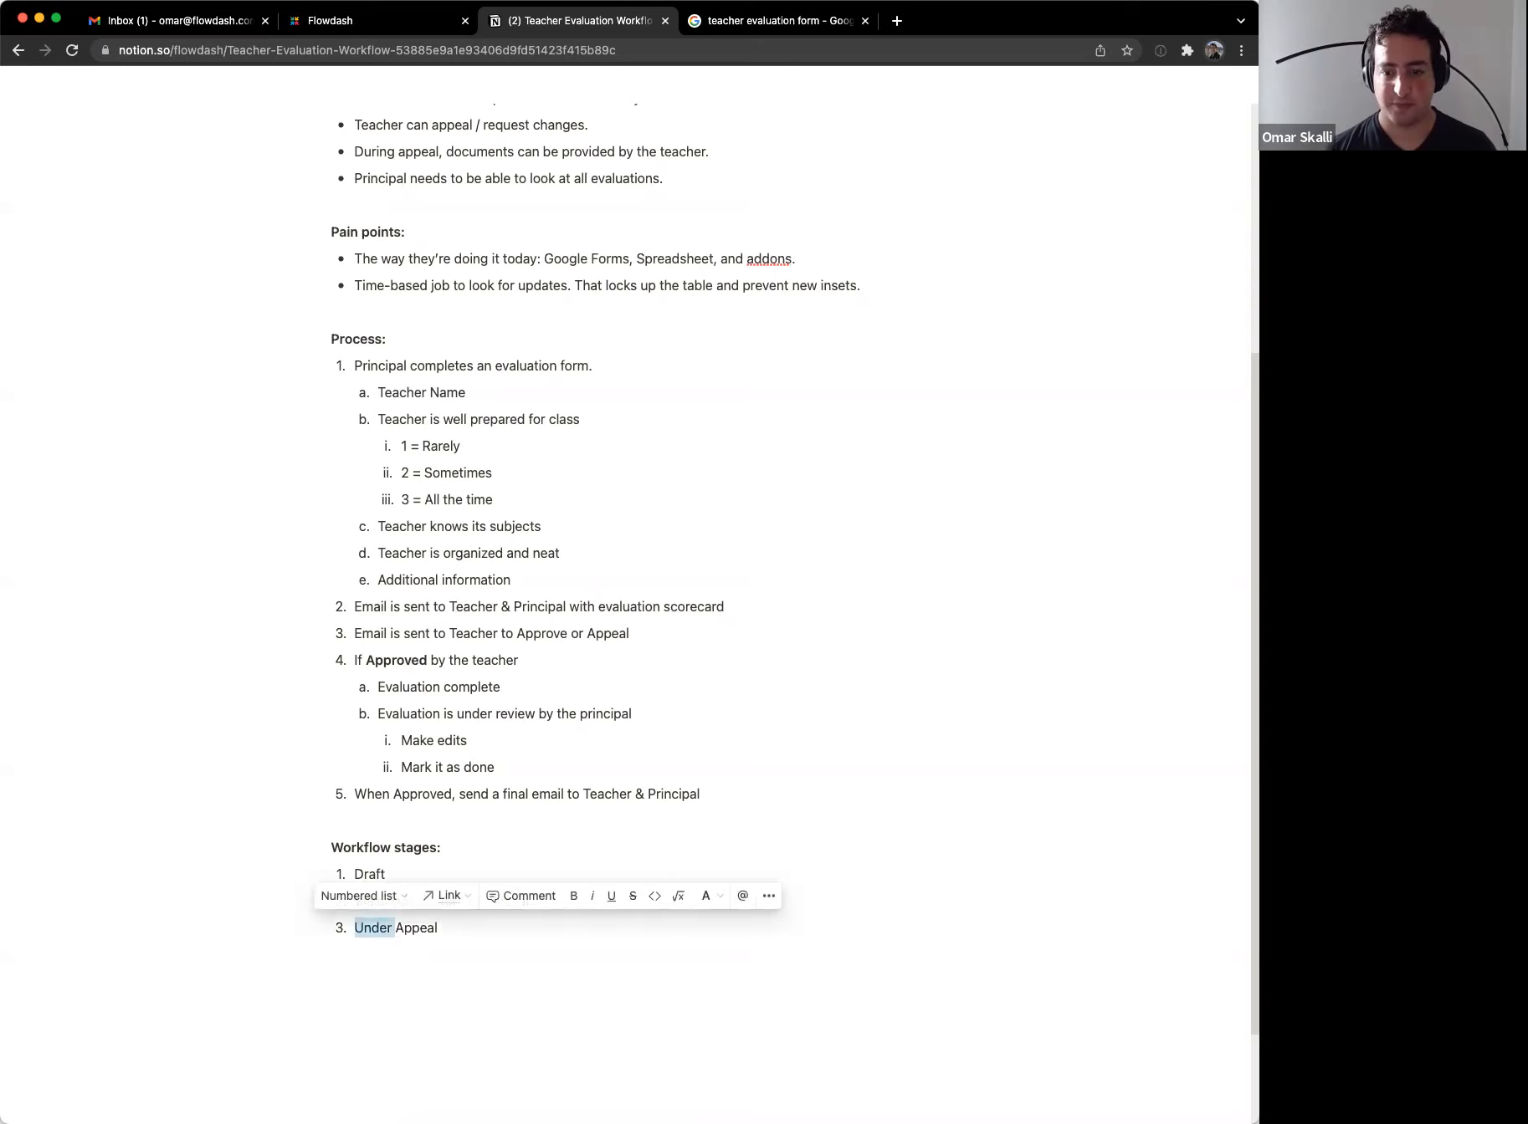
{"action": "key", "text": "BackSpace"}
{"action": "key", "text": "alt+Right"}
{"action": "type", "text": "ed "}
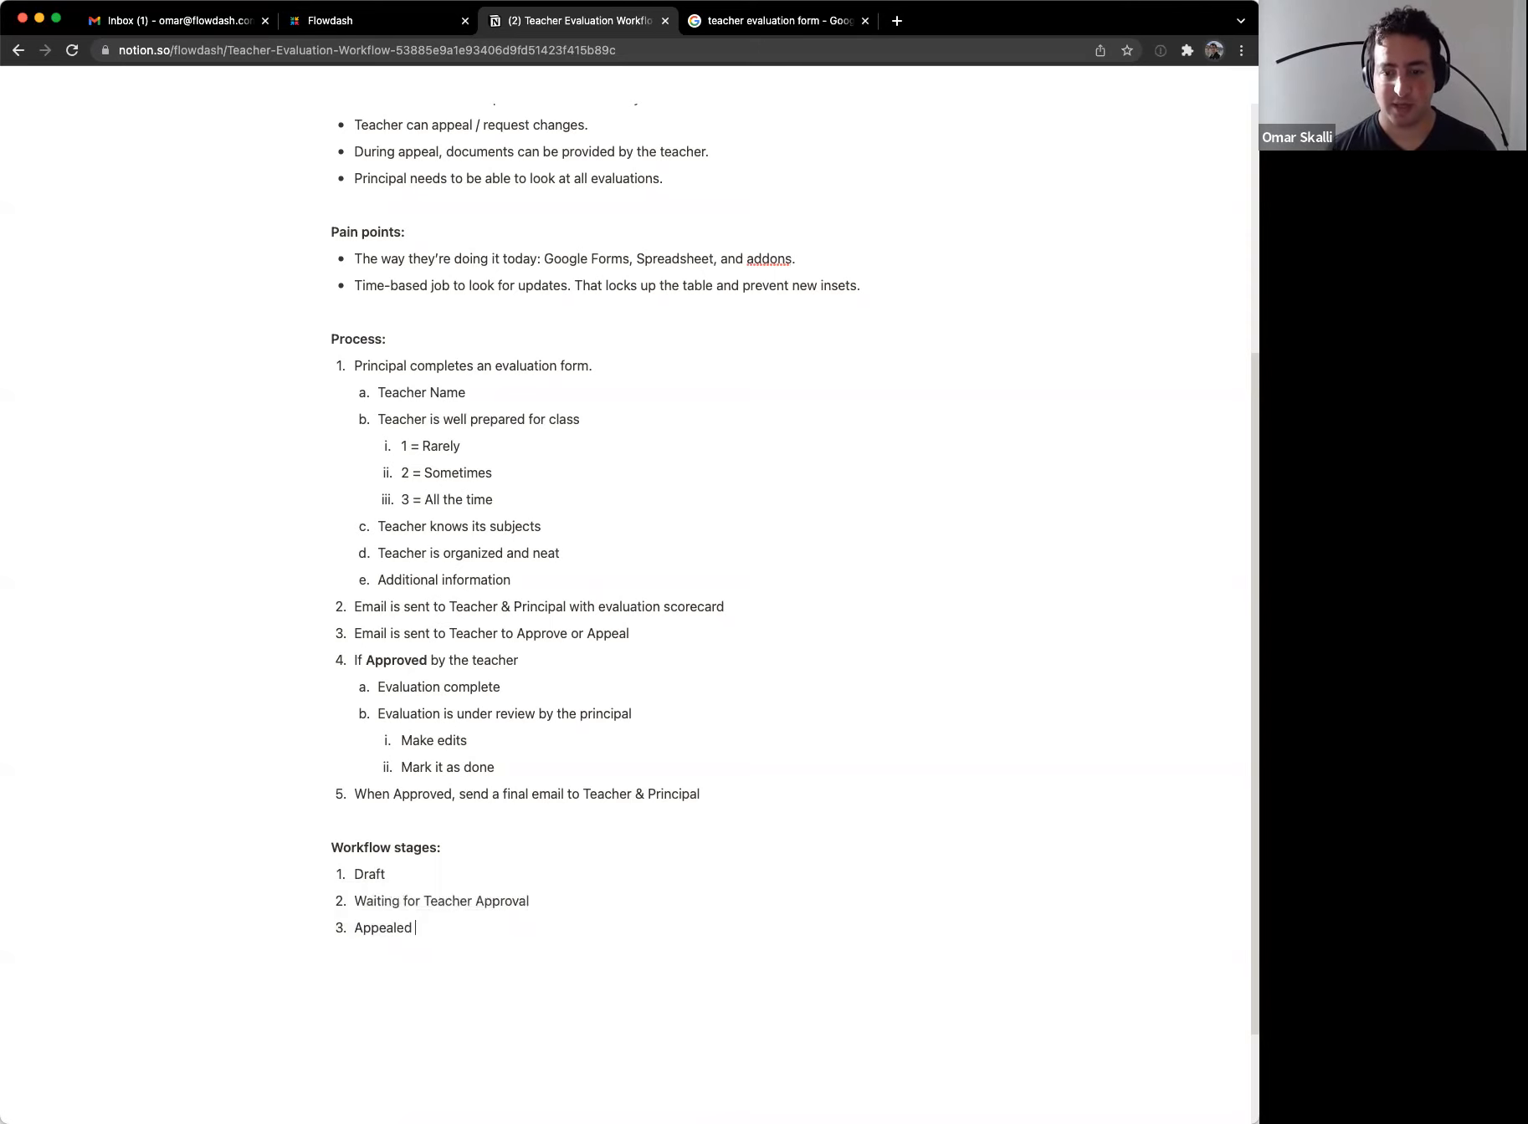
{"action": "type", "text": "Evaluation"}
{"action": "key", "text": "Return"}
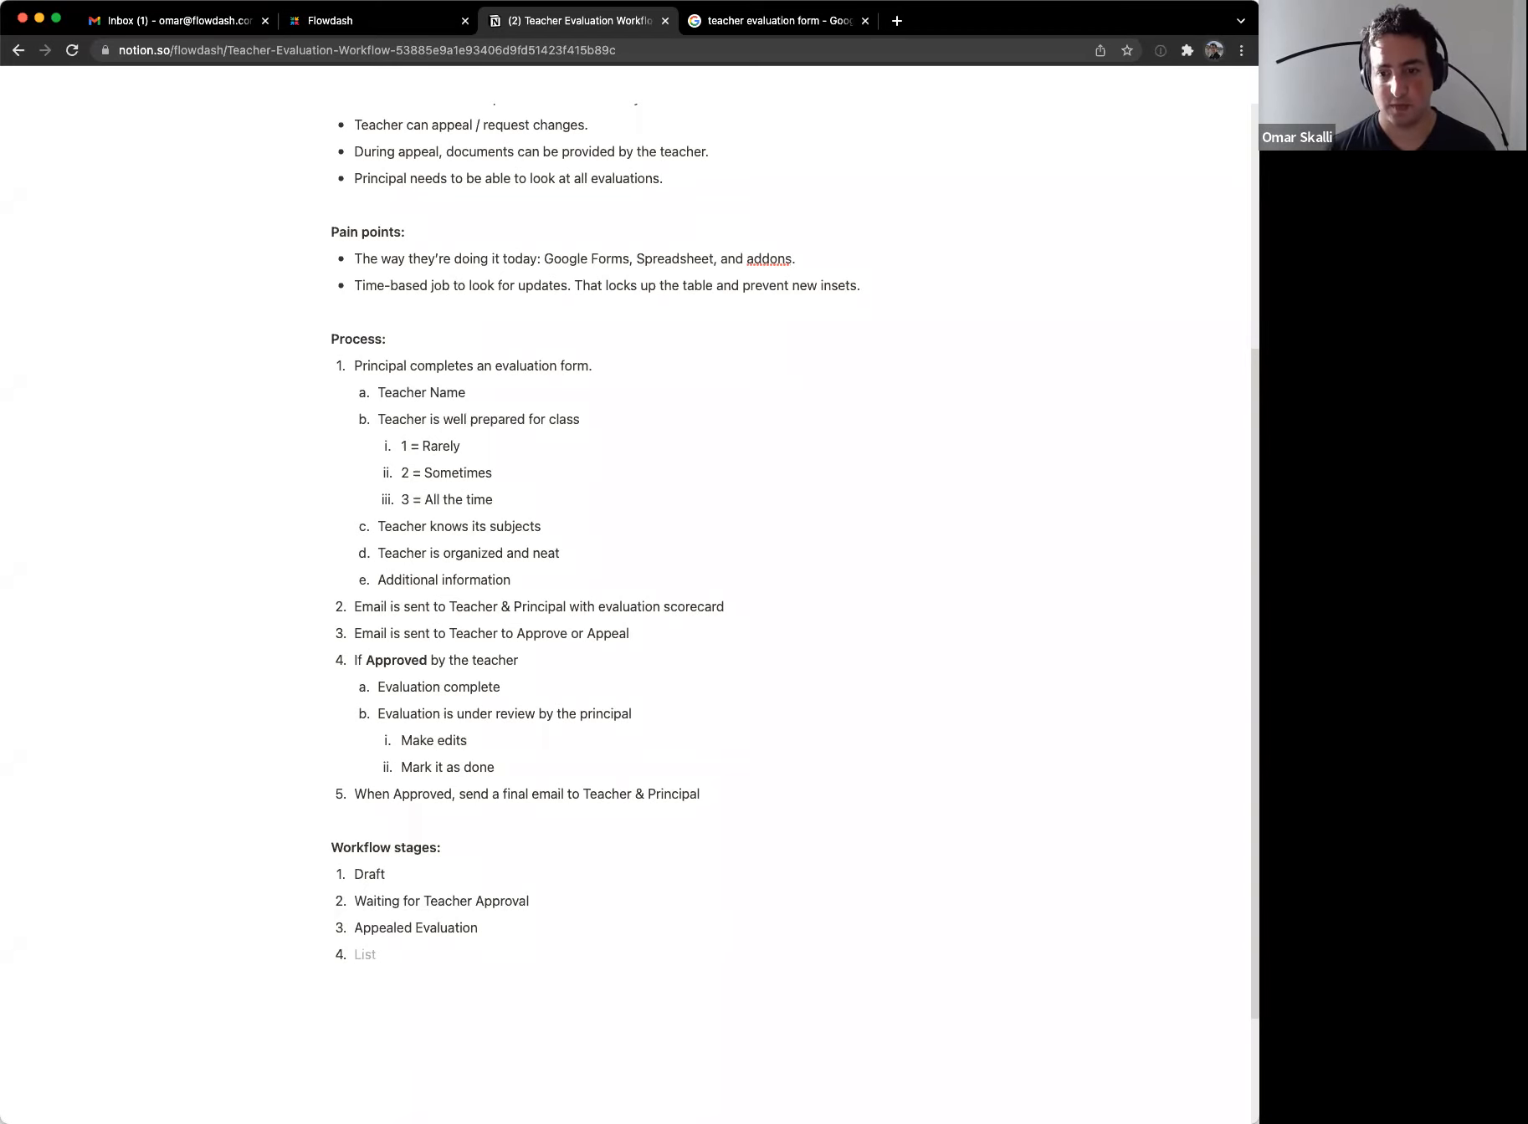
{"action": "type", "text": "Completed"}
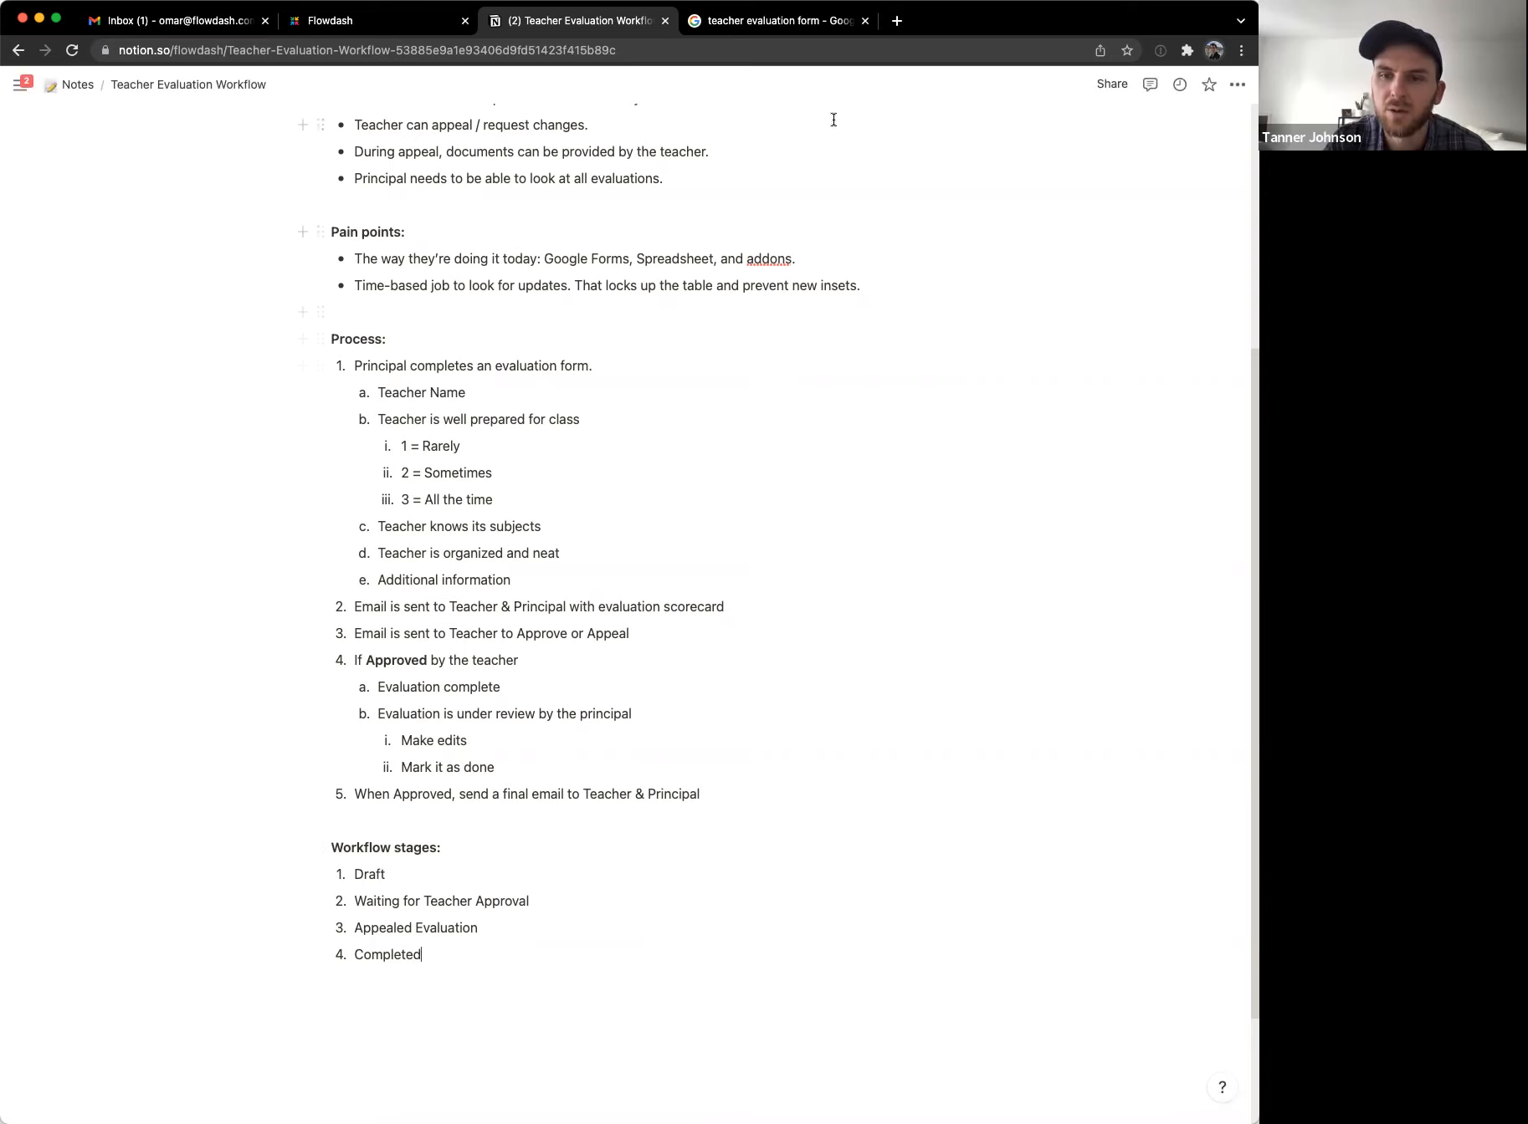
Step: Close the 'teacher evaluation form - Google Search' browser tab
{"action": "left_click", "coordinate": [864, 20]}
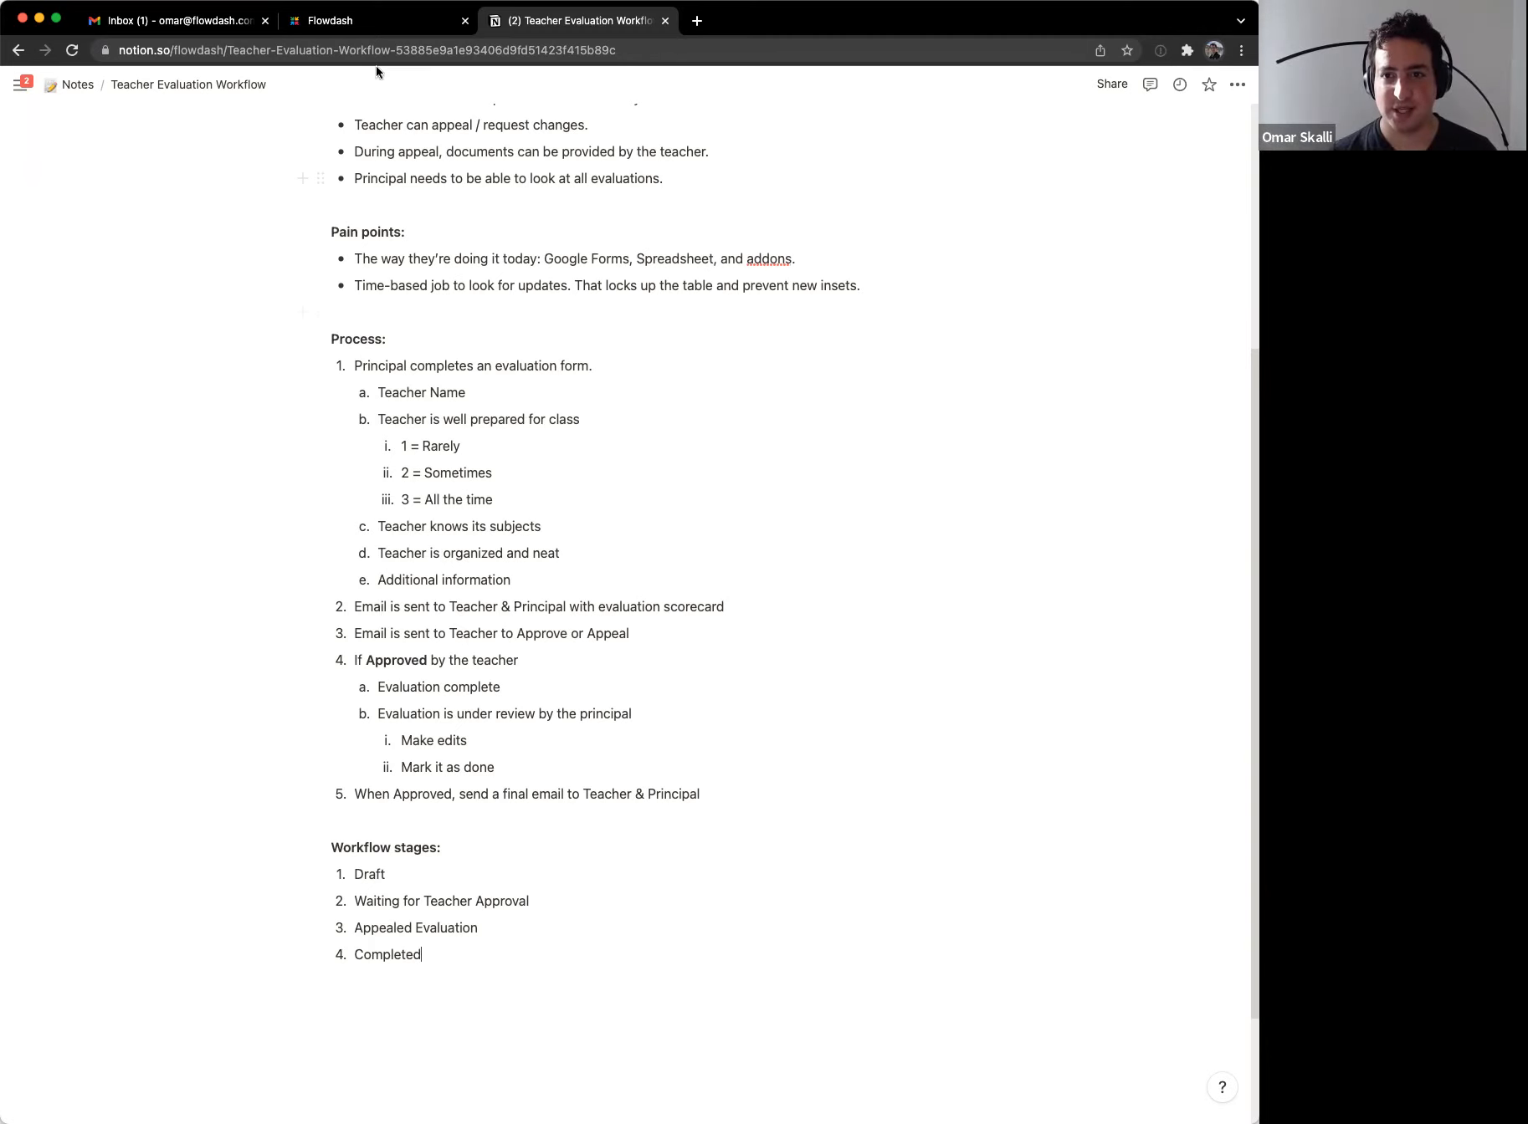
Step: Create a new Flowdash workflow named 'Teacher Evaluation'
{"action": "left_click", "coordinate": [374, 23]}
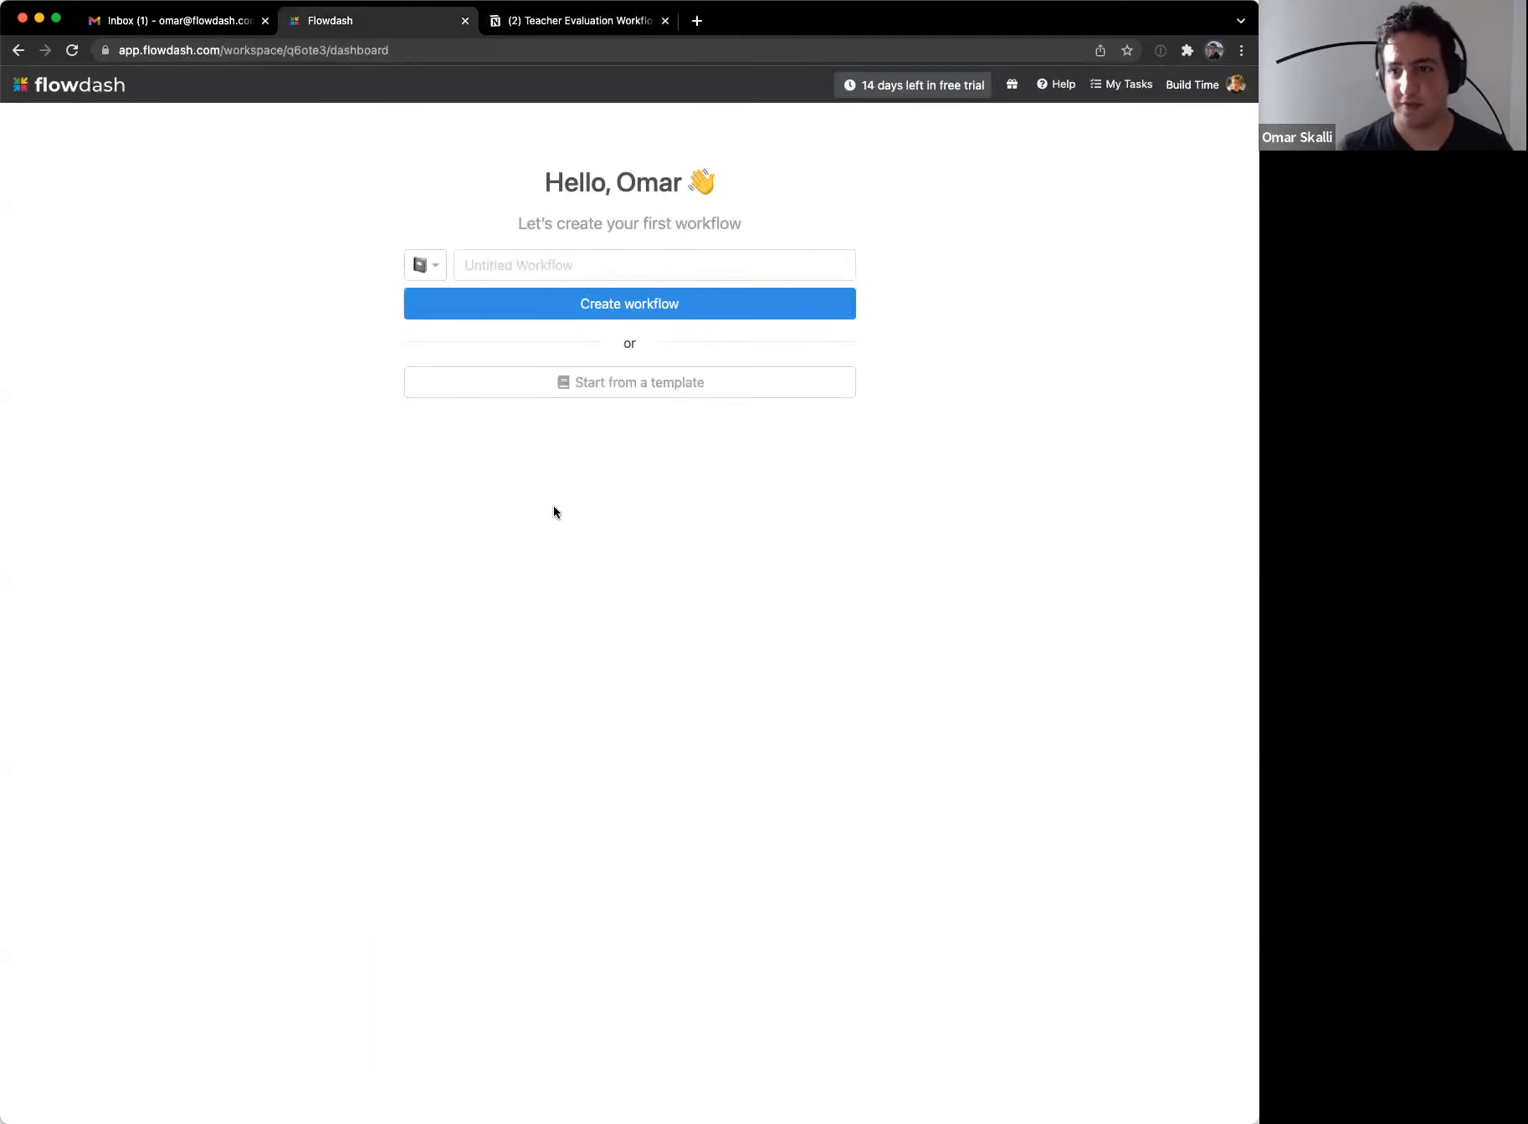
{"action": "left_click", "coordinate": [525, 265]}
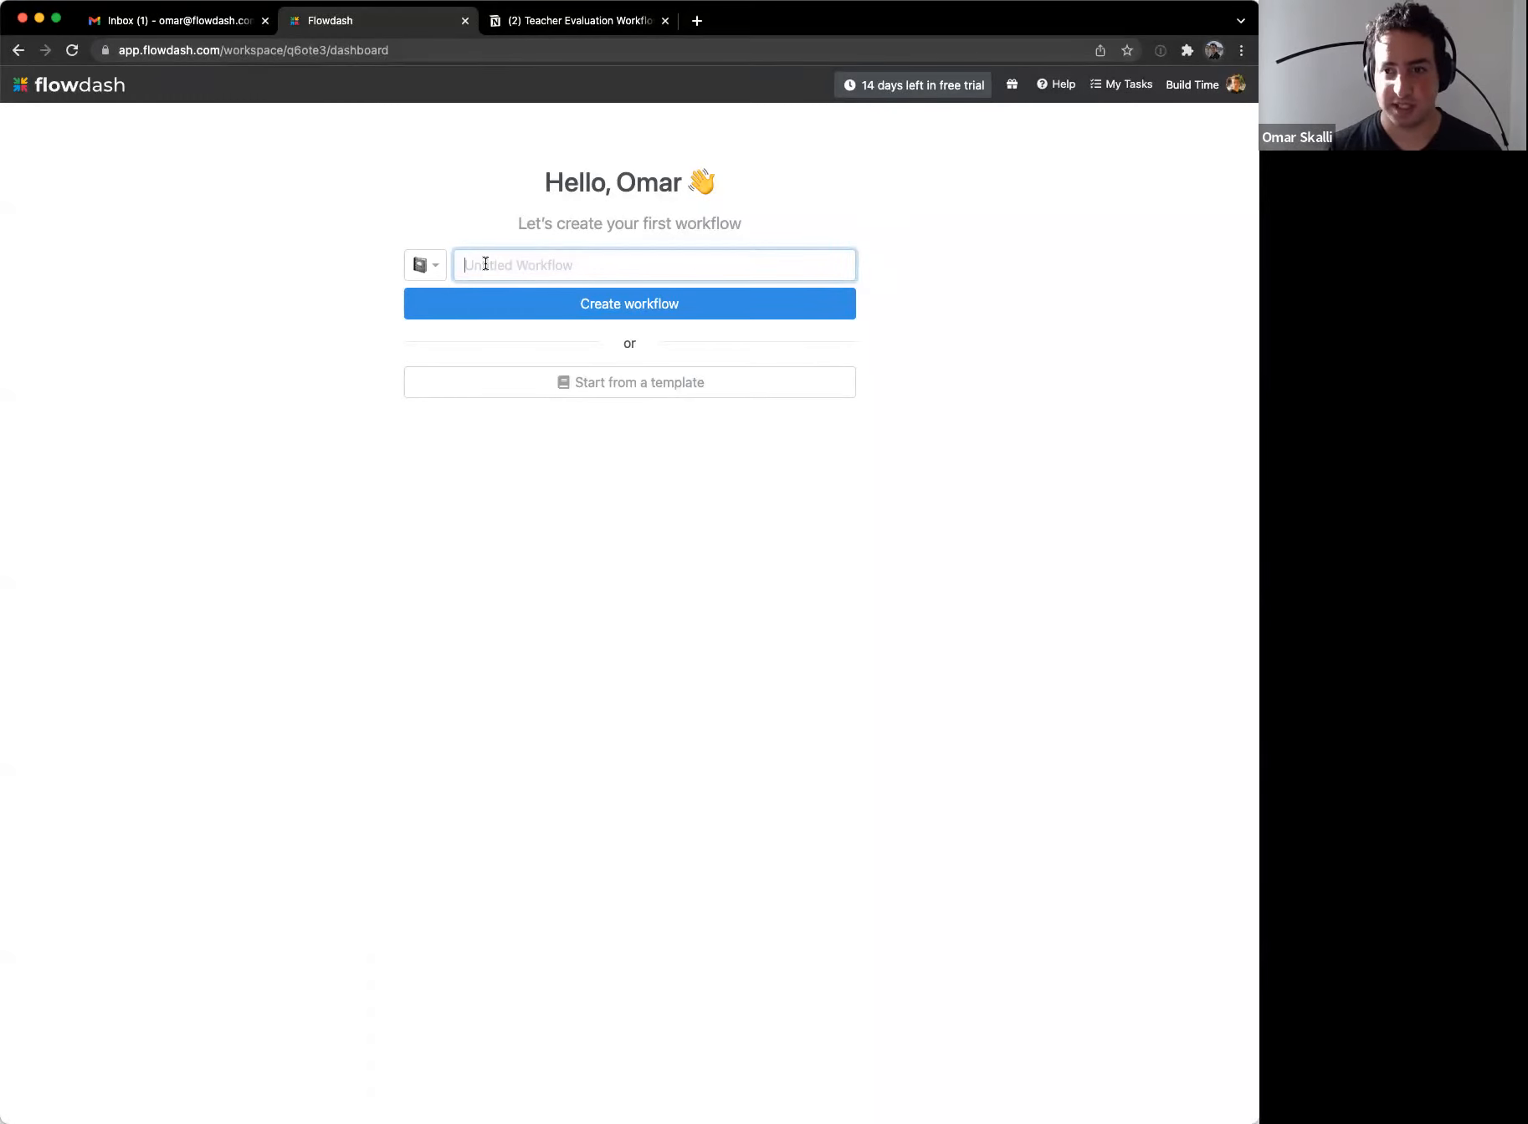
{"action": "type", "text": "Teacher "}
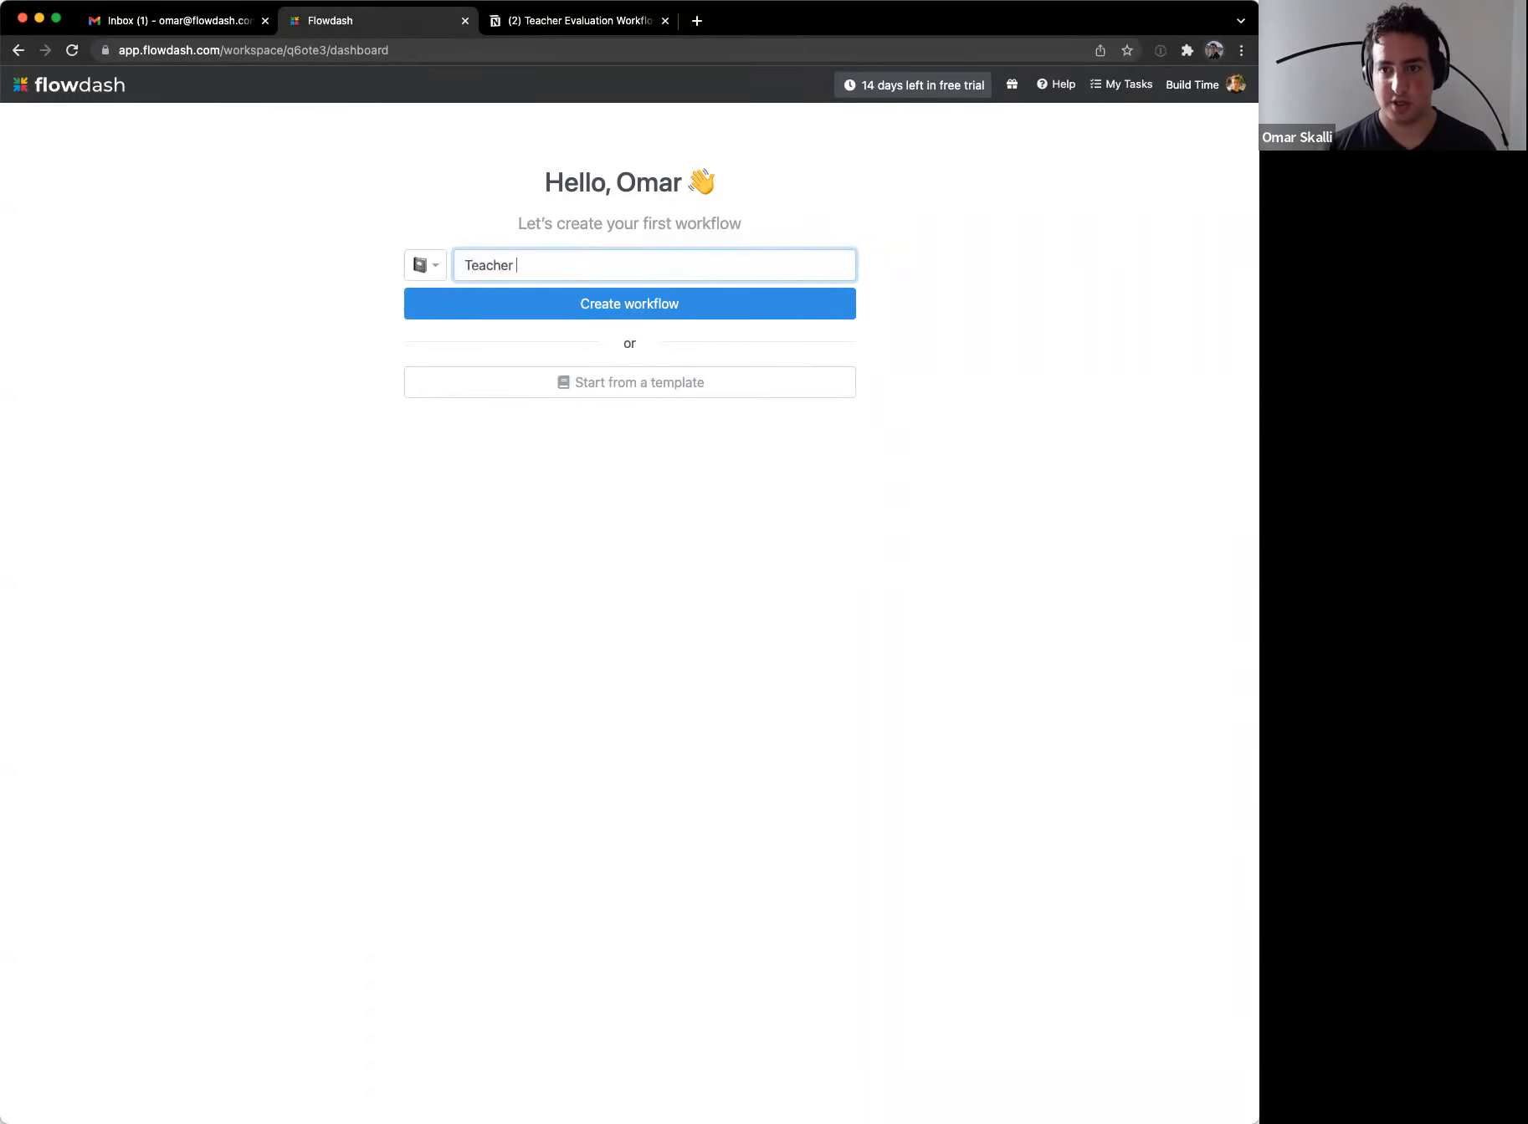
{"action": "type", "text": "Evaluation"}
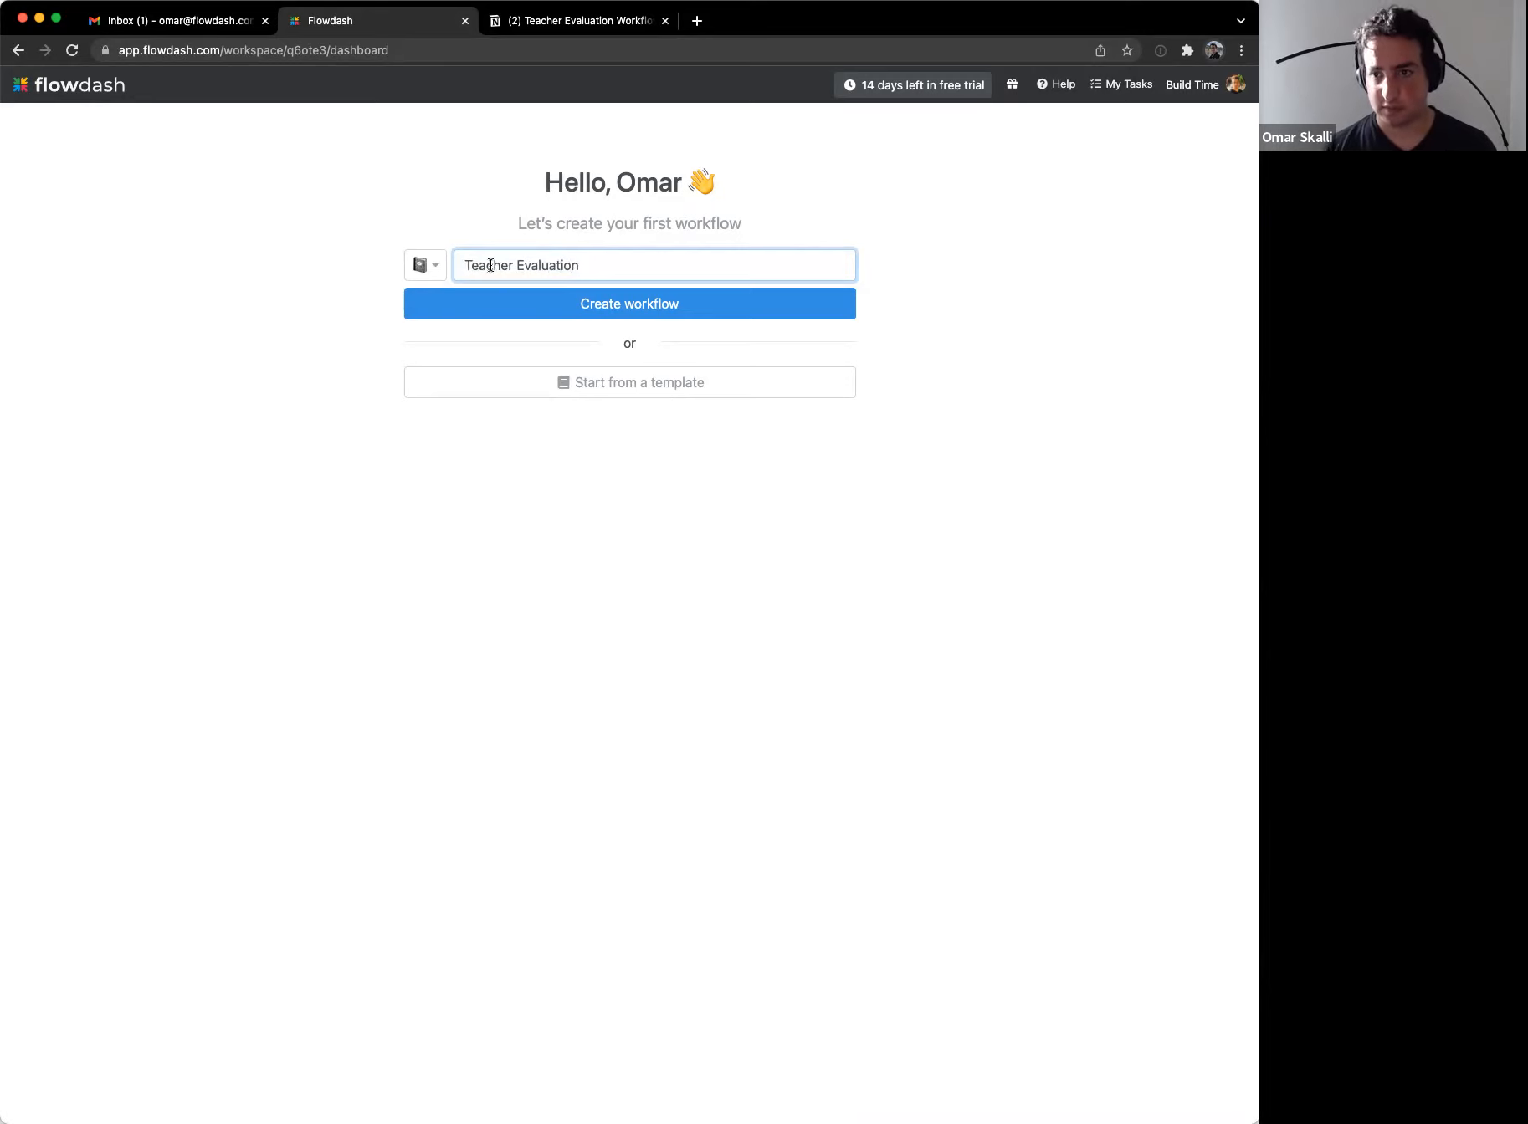
{"action": "left_click", "coordinate": [555, 301]}
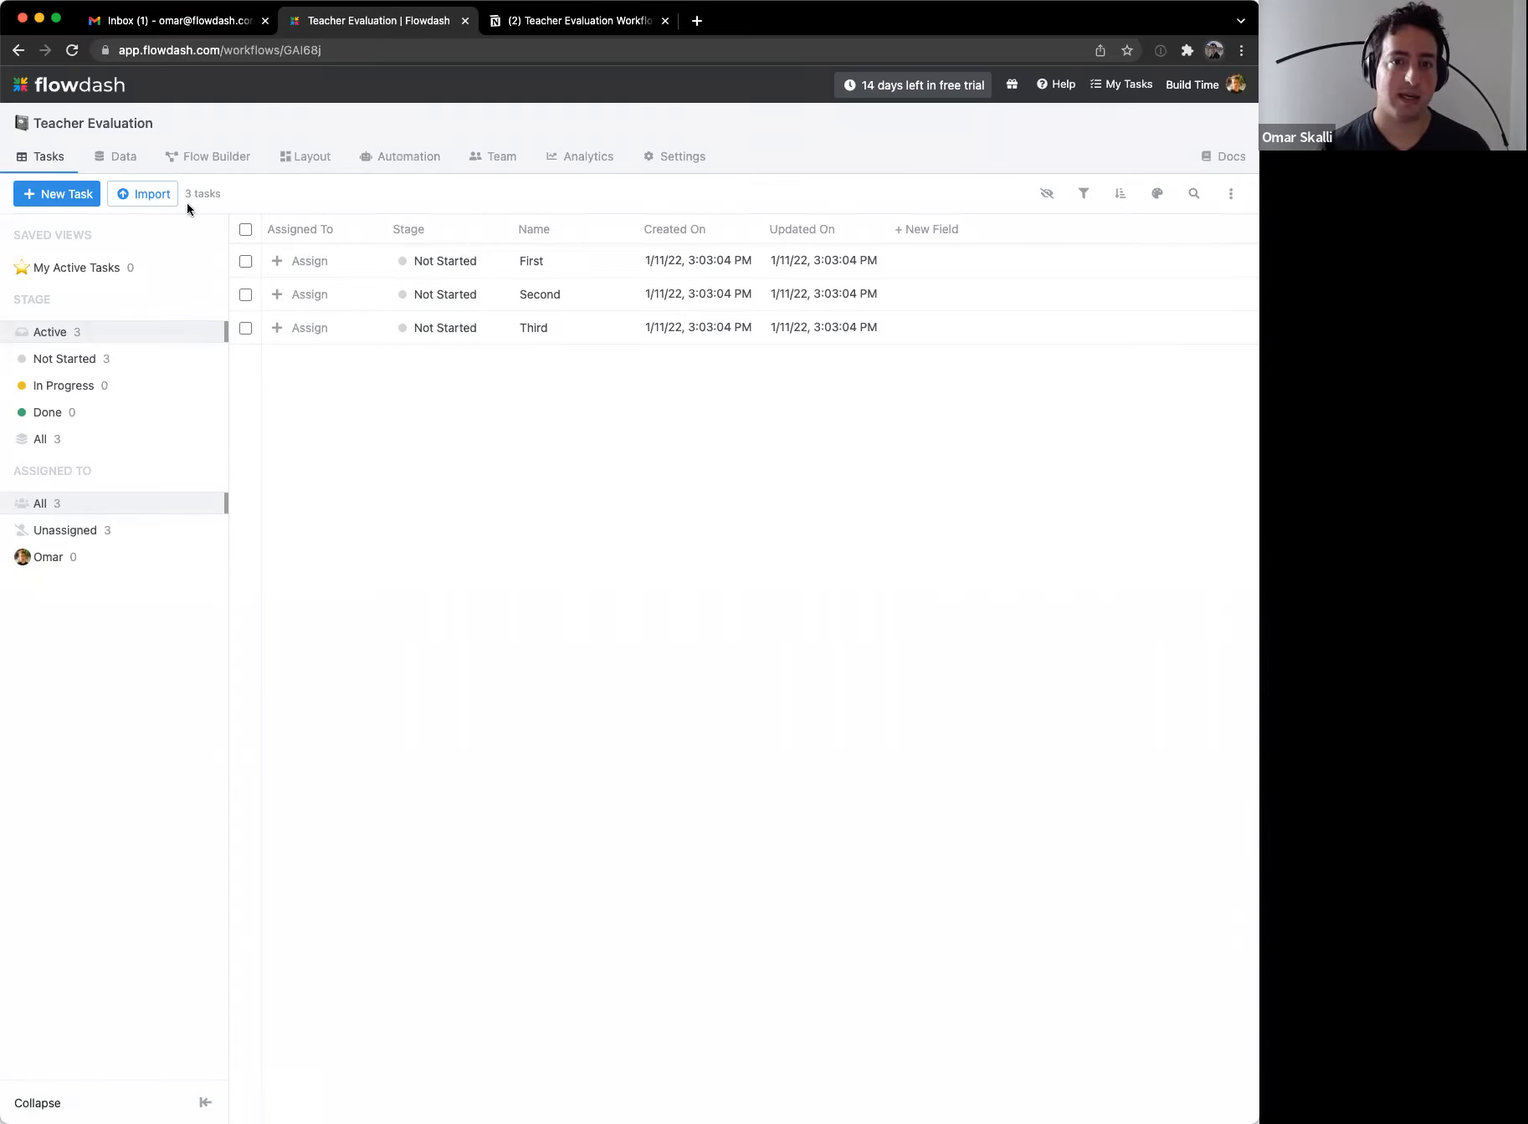
Step: View the workflow's Data fields (only Name), then review the Notion Process list form items
{"action": "left_click", "coordinate": [127, 156]}
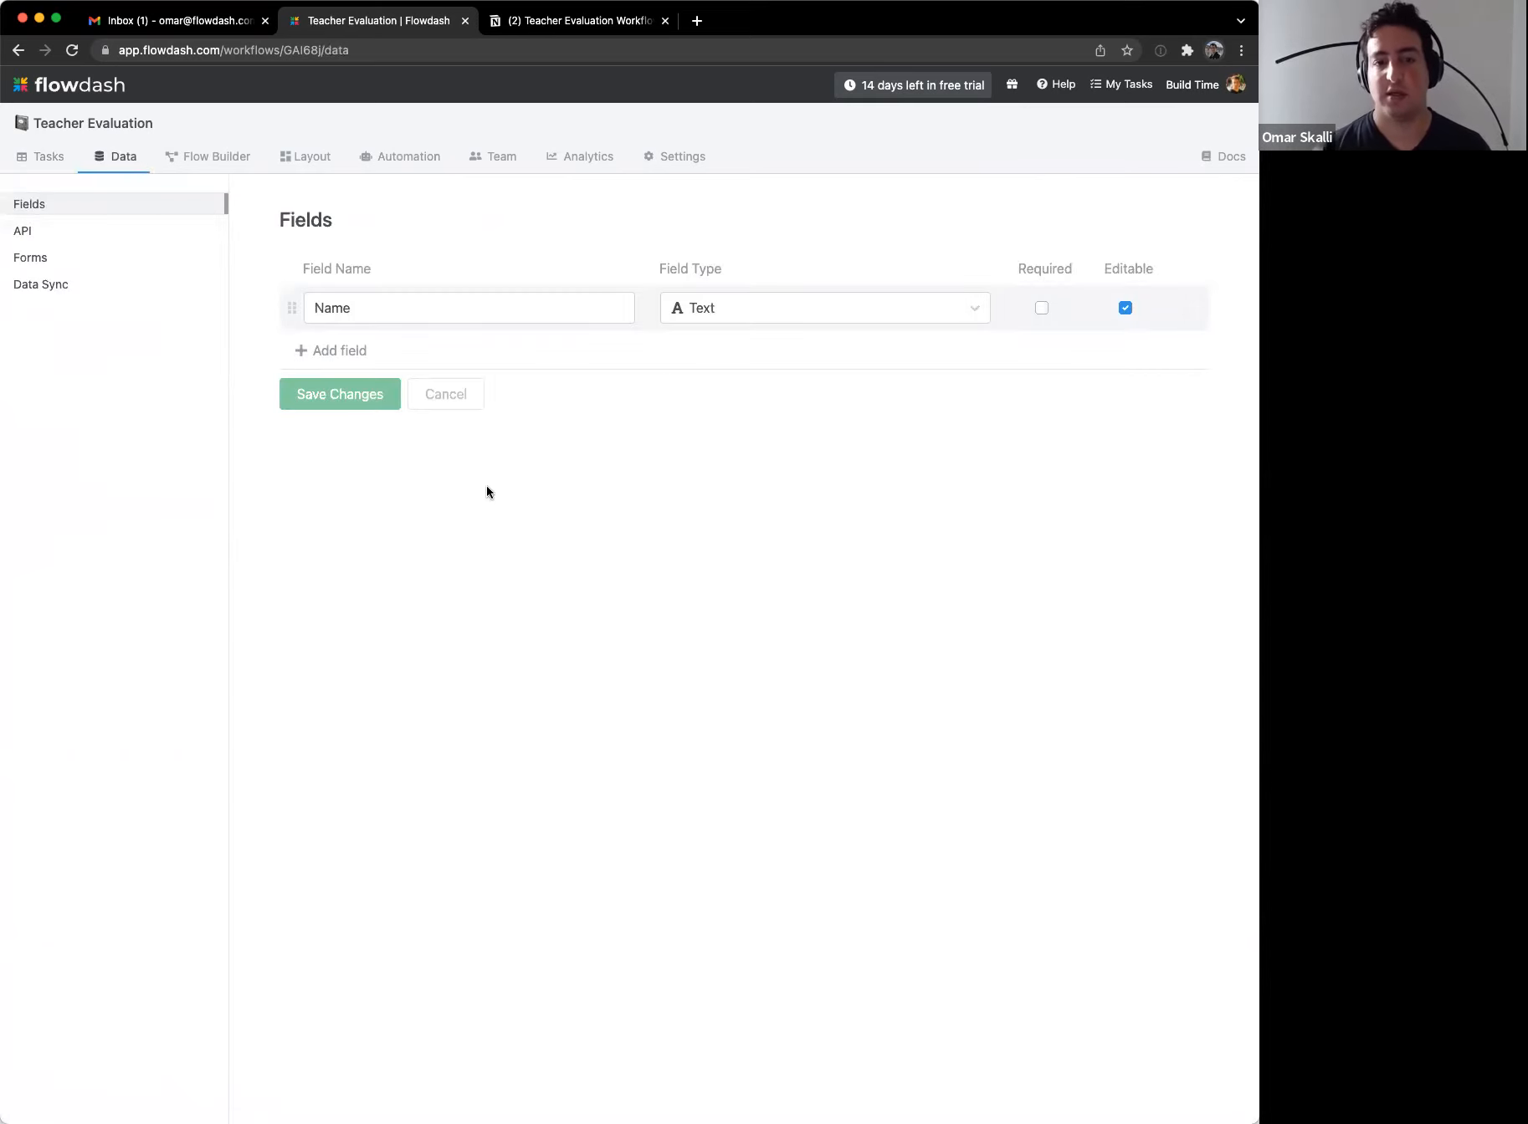
{"action": "left_click", "coordinate": [592, 23]}
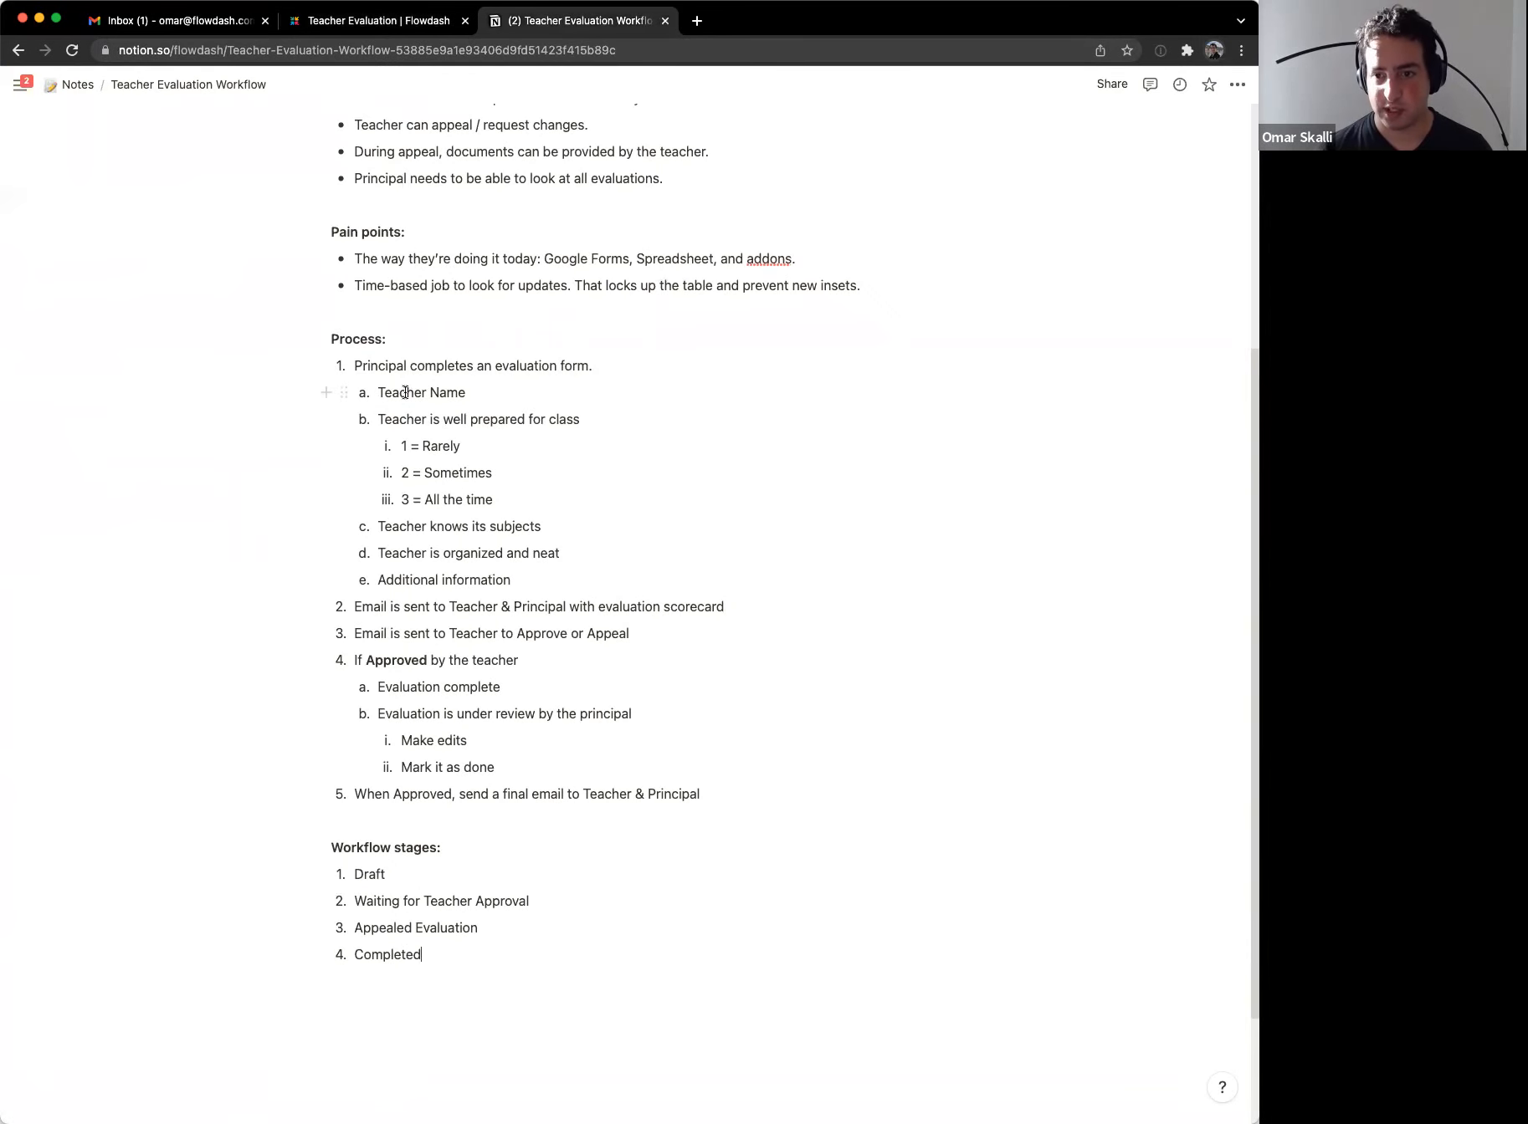
{"action": "left_click_drag", "start_coordinate": [465, 548], "coordinate": [450, 445]}
{"action": "left_click", "coordinate": [468, 568]}
{"action": "left_click_drag", "start_coordinate": [505, 583], "coordinate": [427, 580]}
{"action": "left_click", "coordinate": [427, 580]}
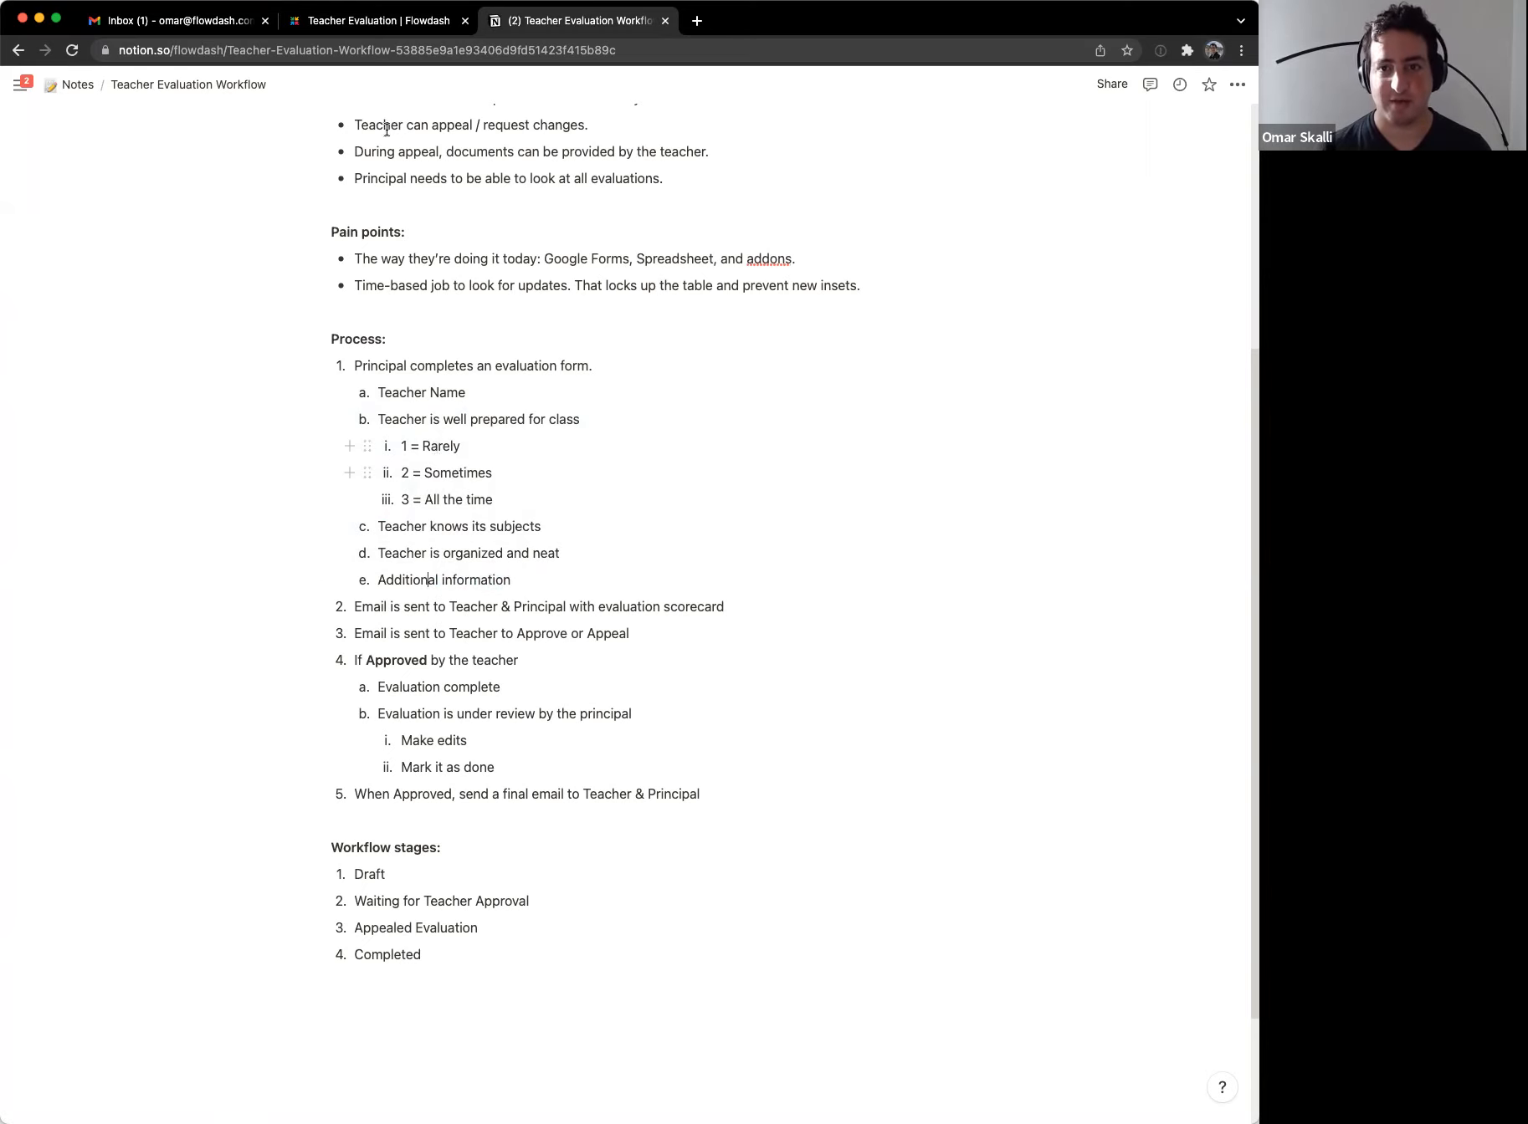
Step: Rename the default Name field to 'Teacher Name', then delete it
{"action": "left_click", "coordinate": [357, 25]}
{"action": "left_click", "coordinate": [437, 299]}
{"action": "double_click", "coordinate": [436, 299]}
{"action": "type", "text": "Teacher Name"}
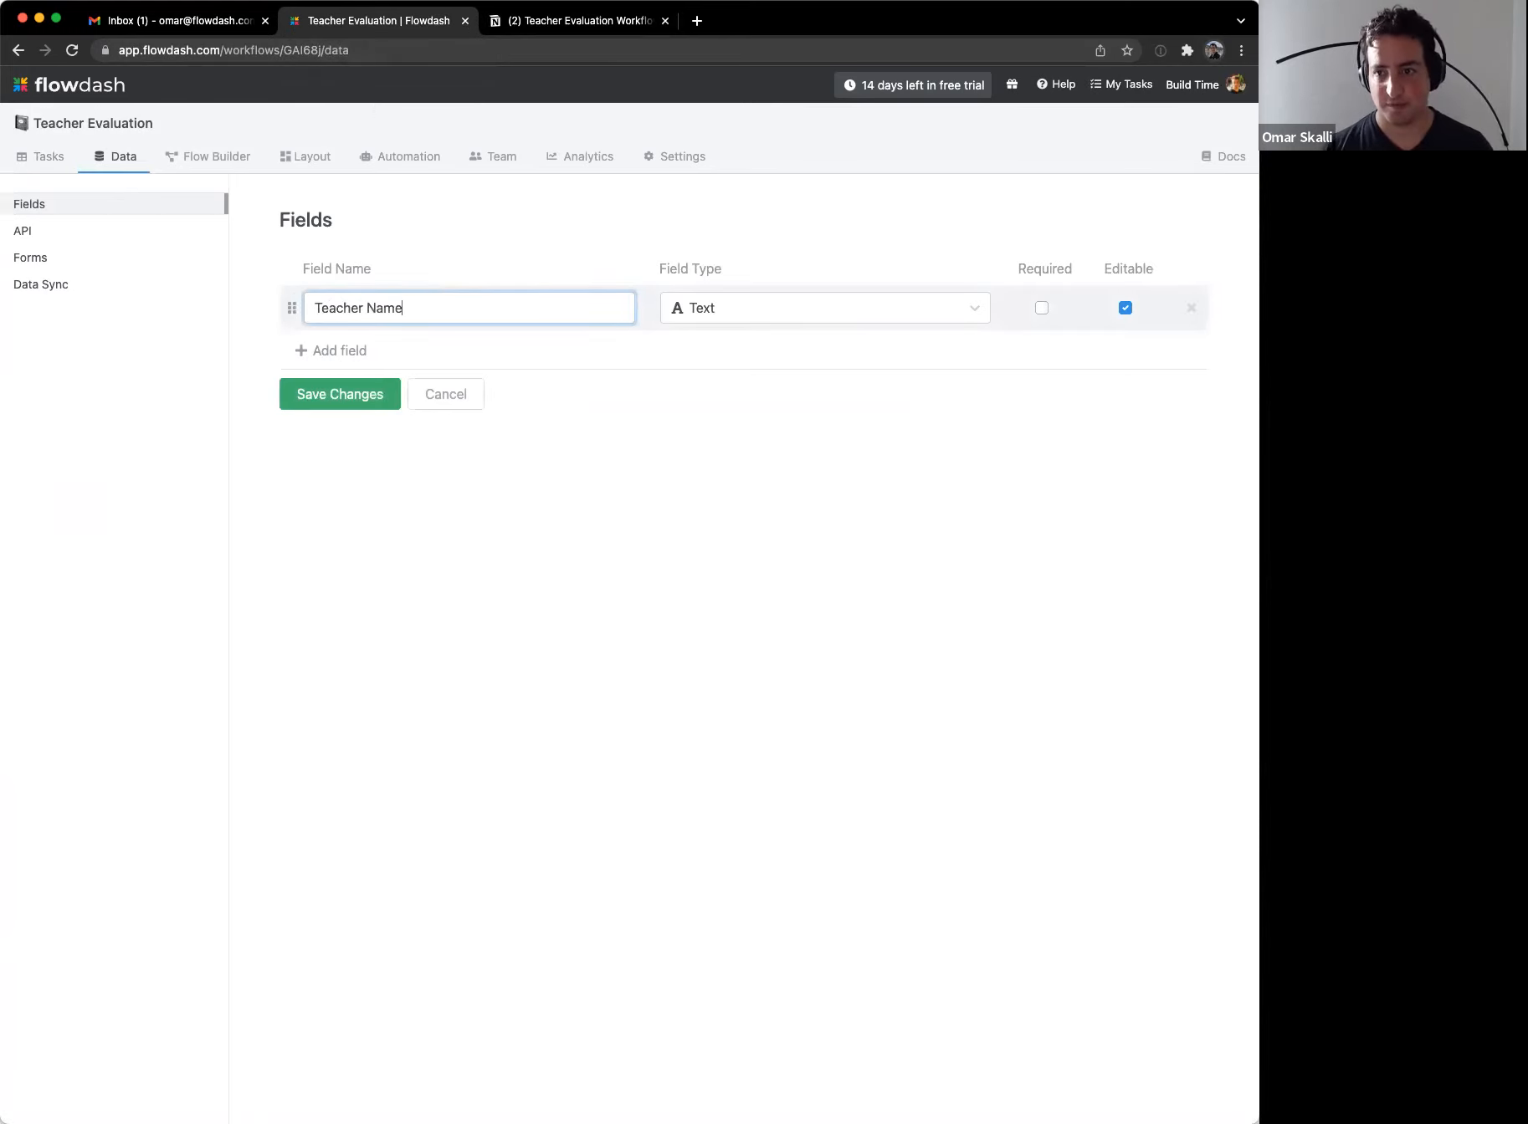
{"action": "left_click", "coordinate": [735, 317]}
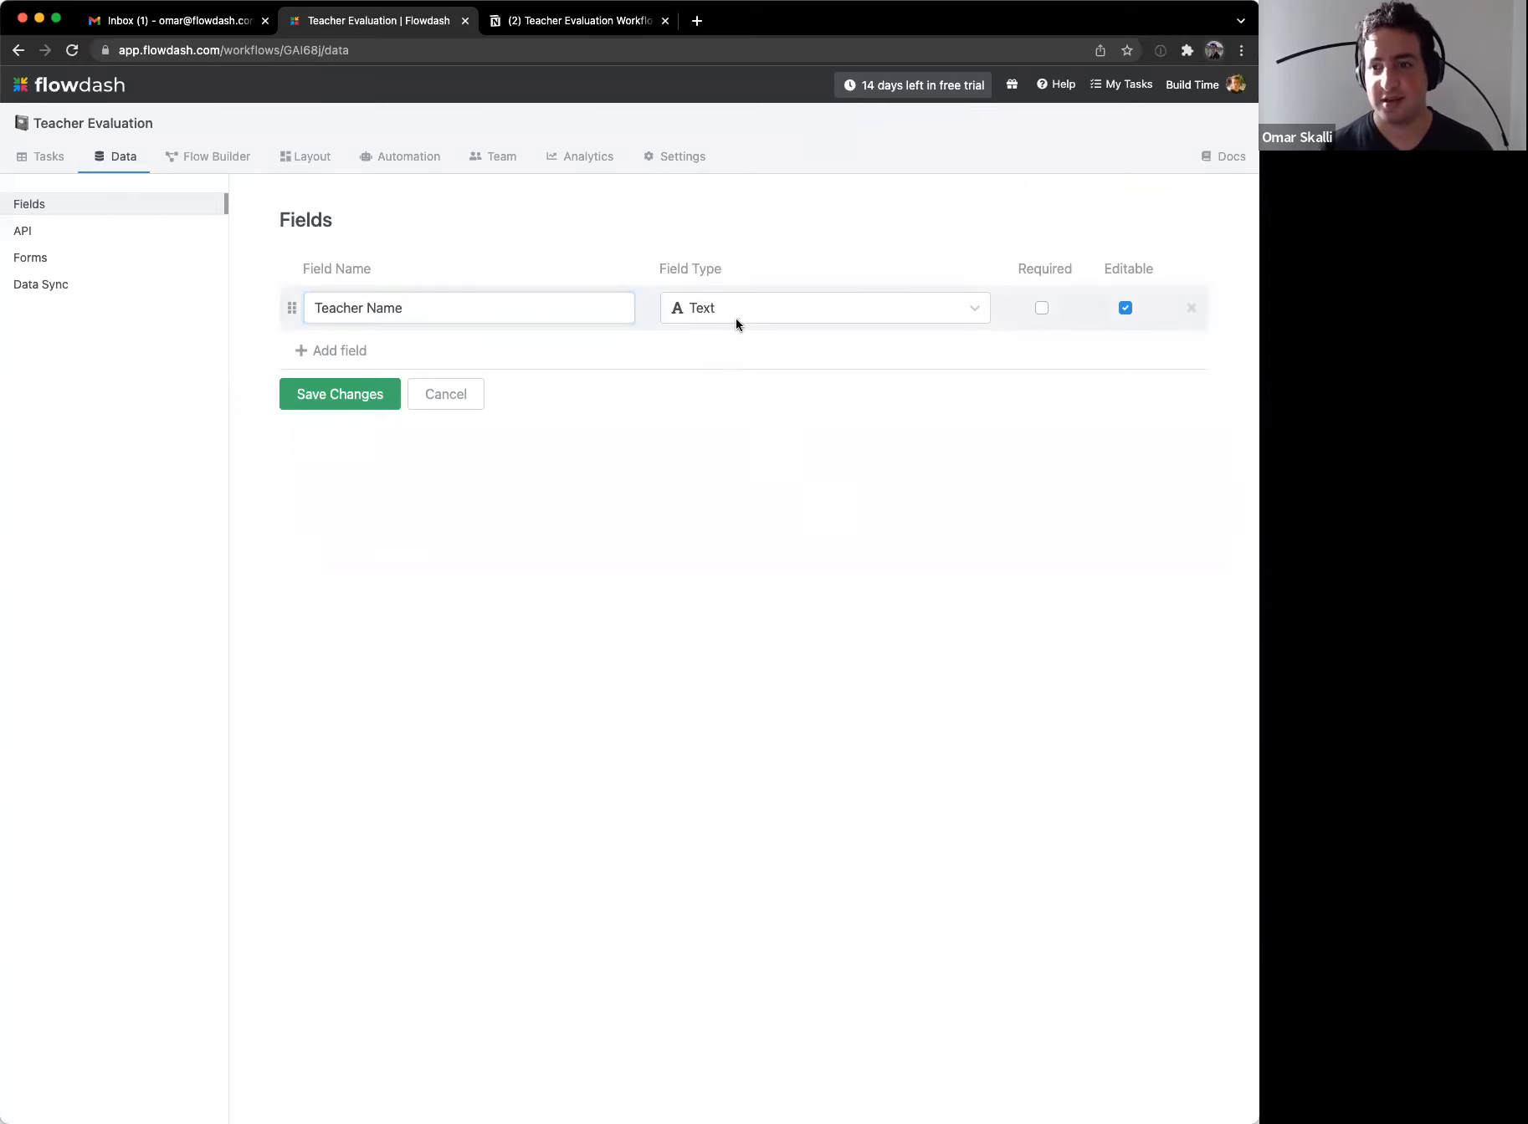
{"action": "left_click", "coordinate": [1189, 306]}
Step: Add a new field named 'Teacher Name' with Single Select type
{"action": "left_click", "coordinate": [355, 340]}
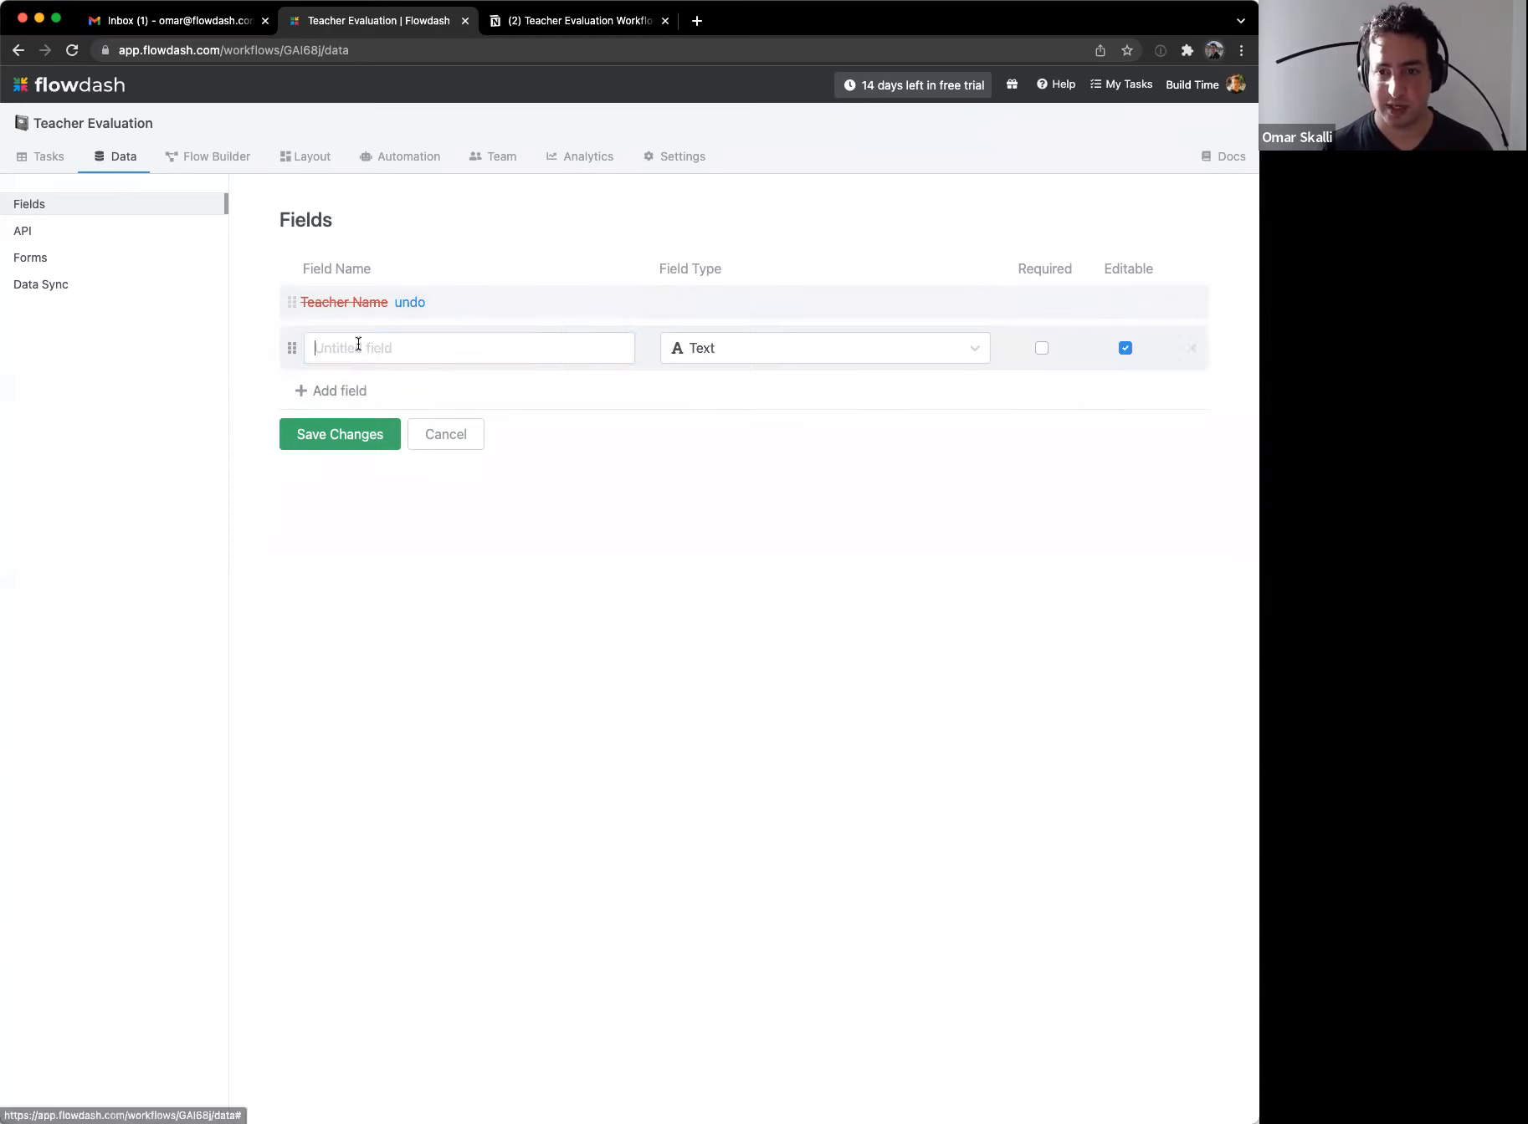
{"action": "type", "text": "Teacher Name"}
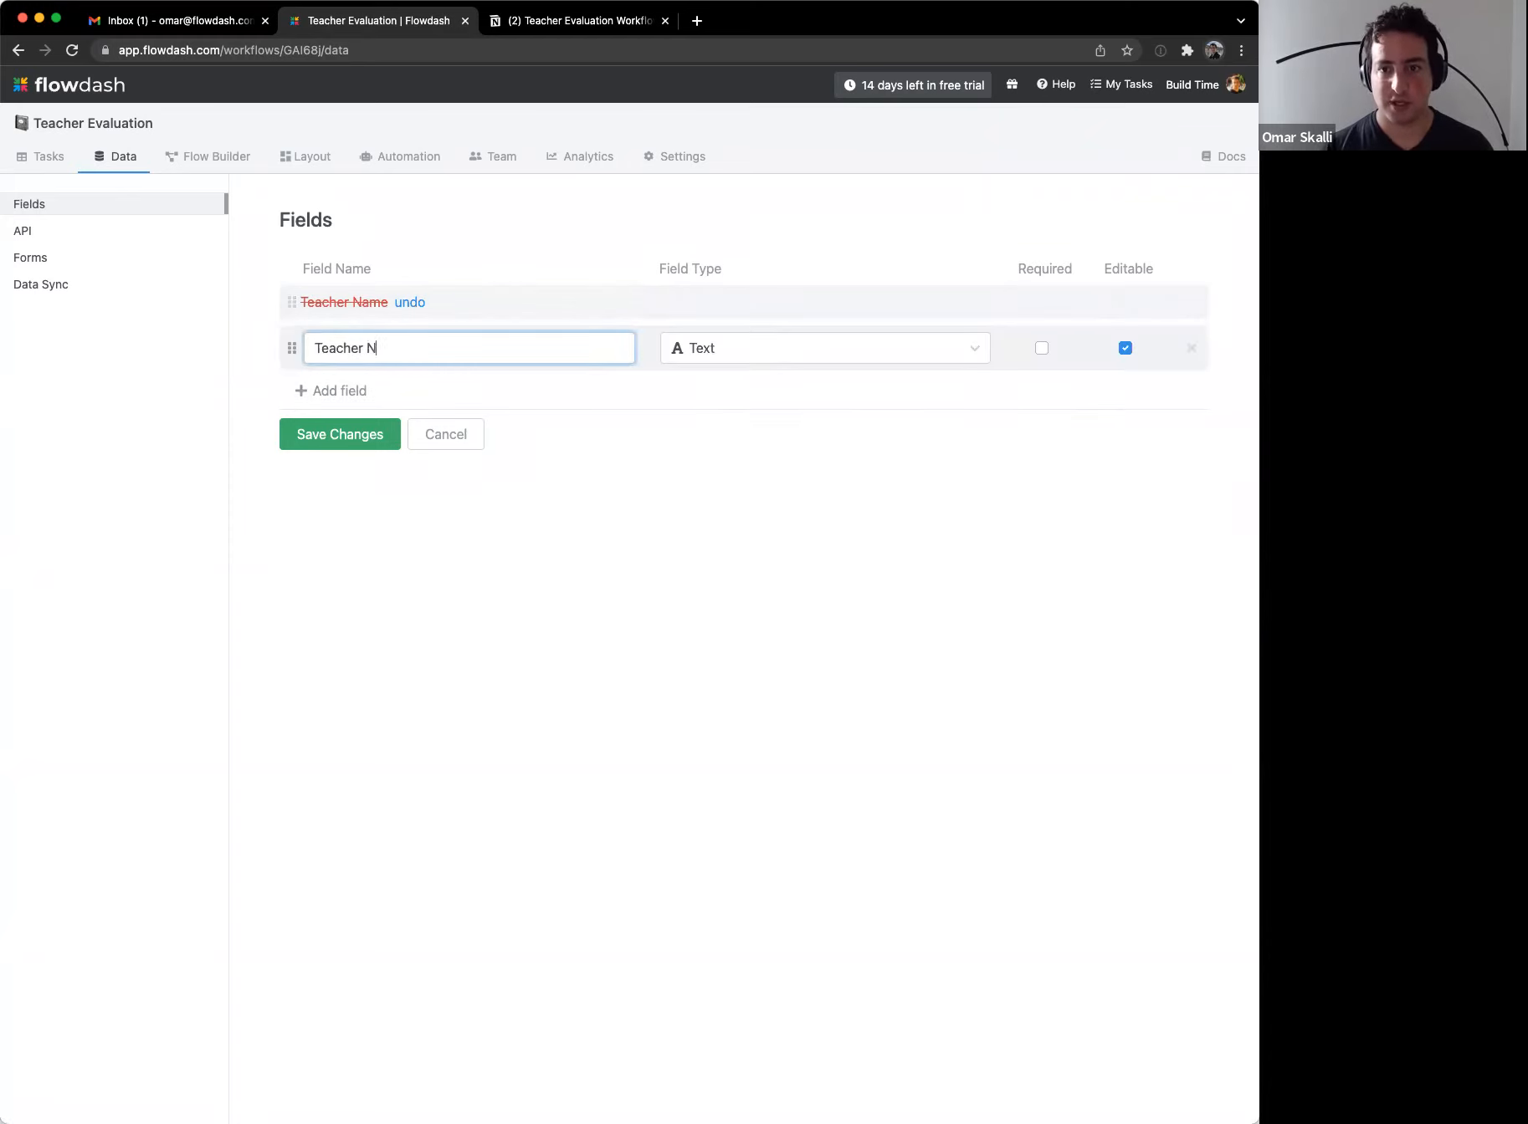
{"action": "left_click", "coordinate": [728, 345]}
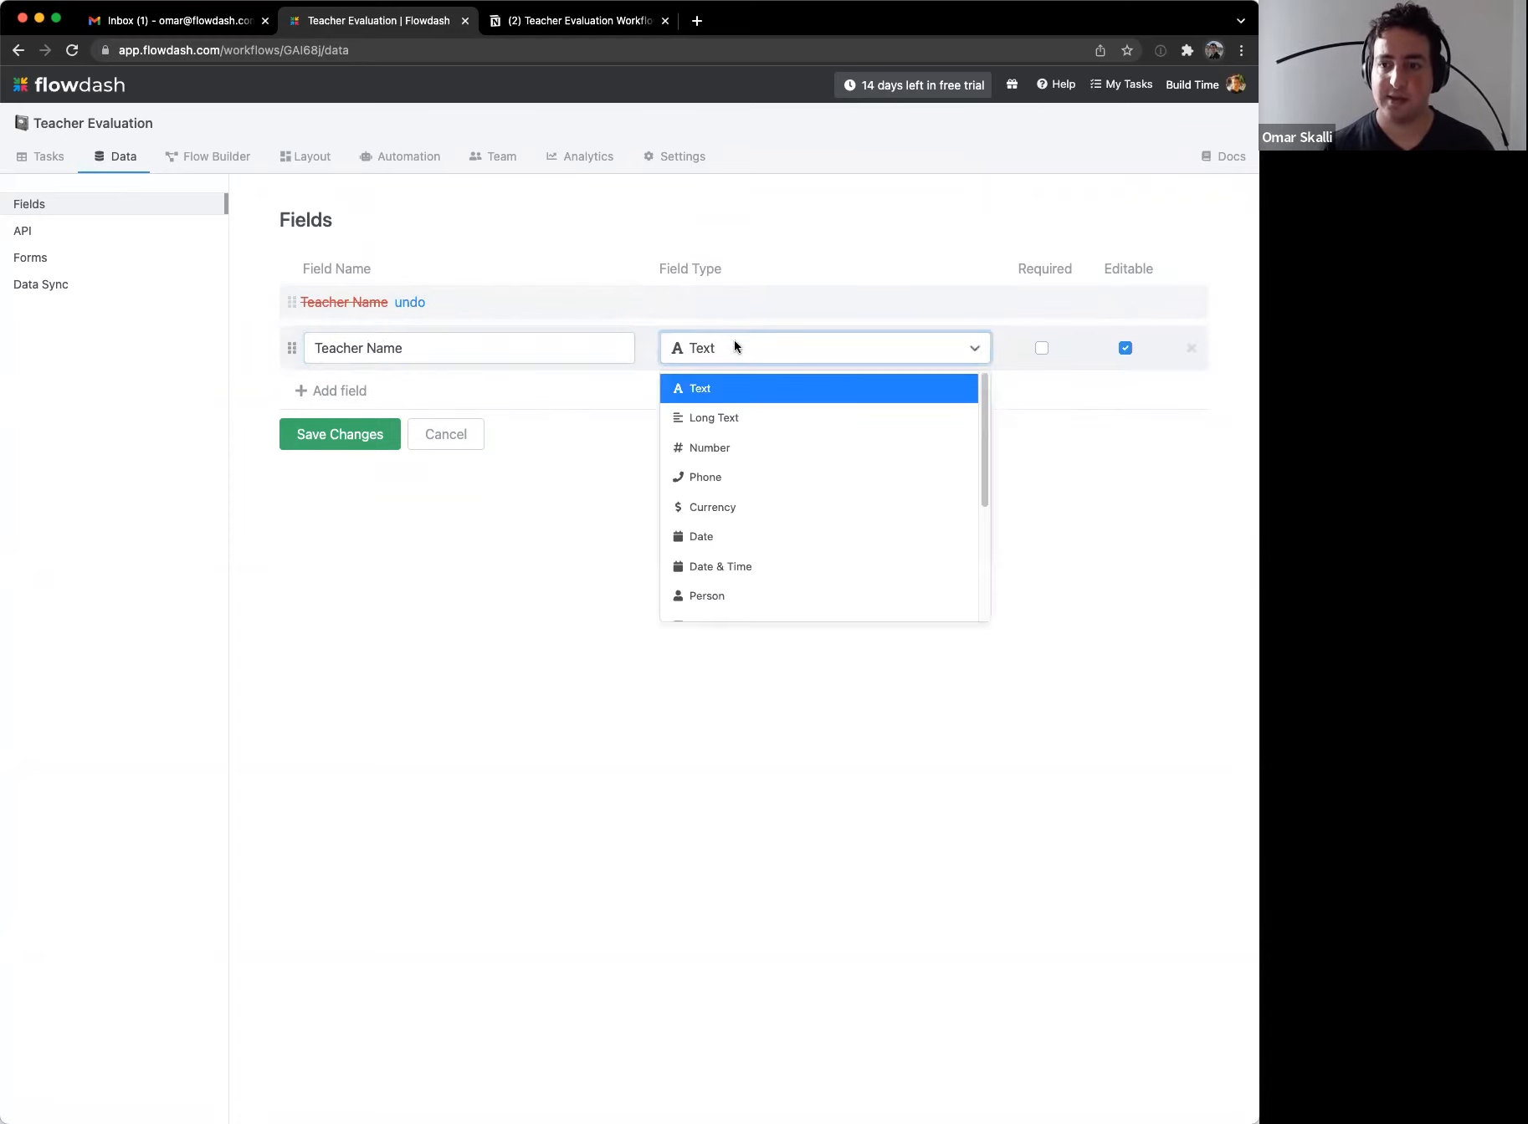
{"action": "scroll", "coordinate": [798, 515], "scroll_direction": "down", "scroll_amount": 3}
{"action": "scroll", "coordinate": [800, 514], "scroll_direction": "up", "scroll_amount": 3}
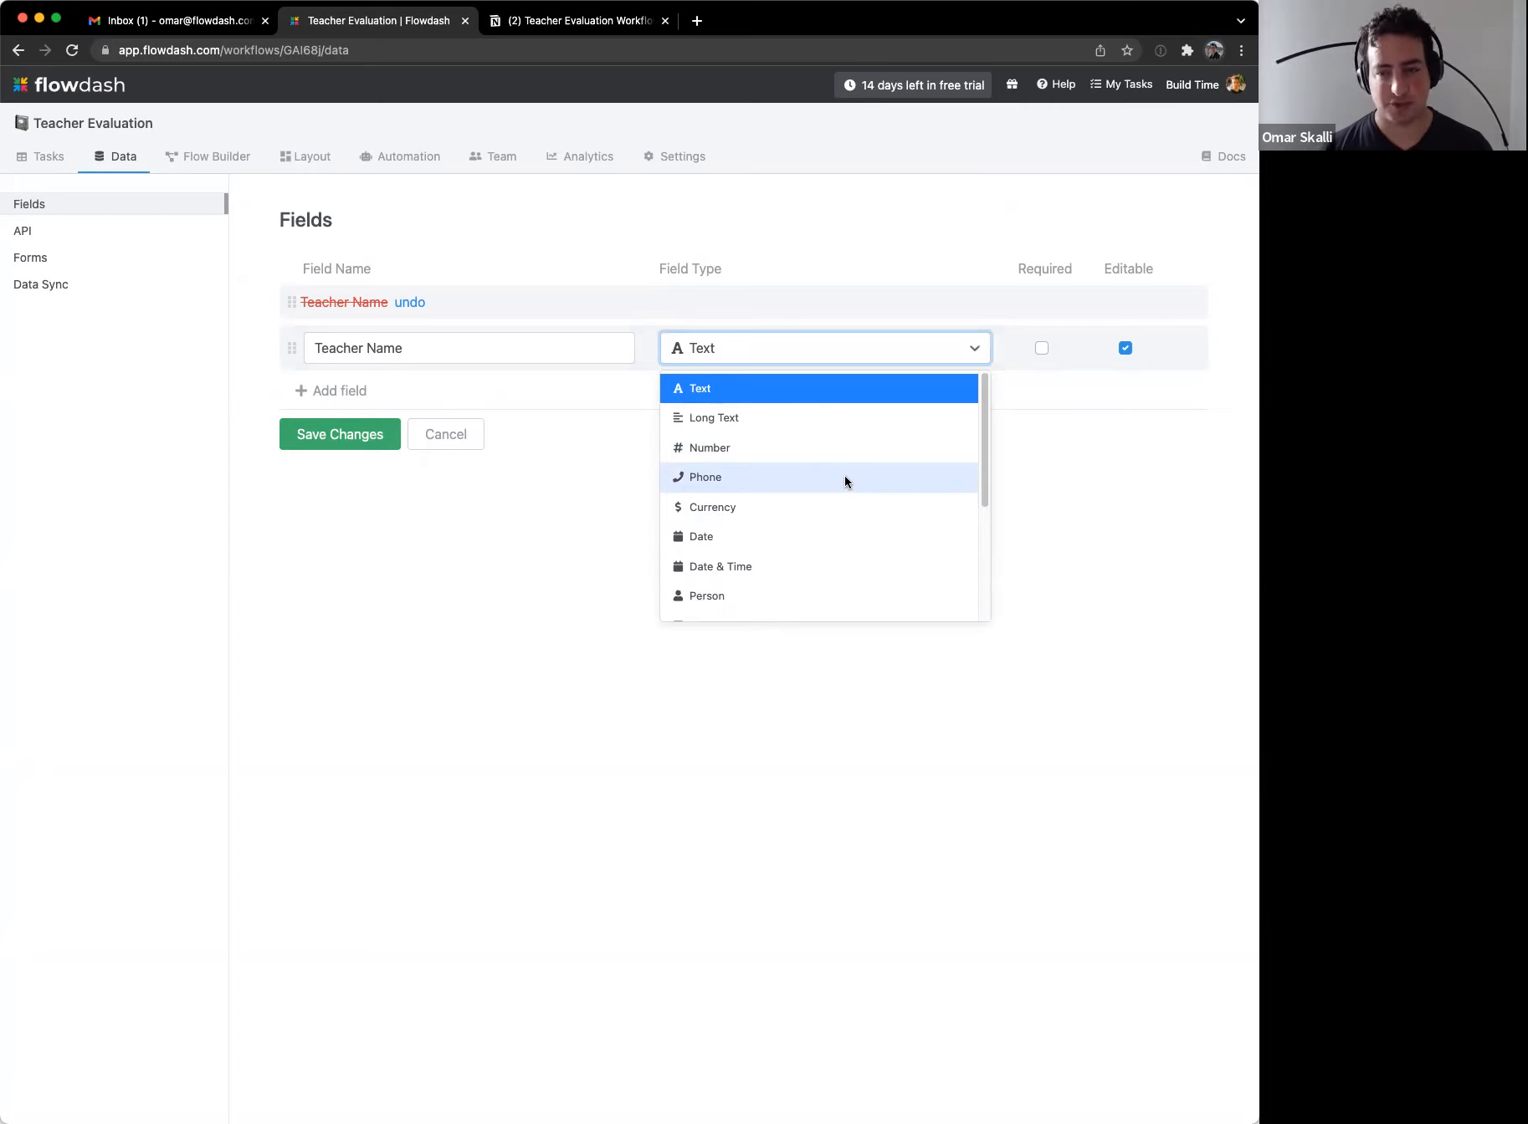
{"action": "scroll", "coordinate": [845, 477], "scroll_direction": "down", "scroll_amount": 2}
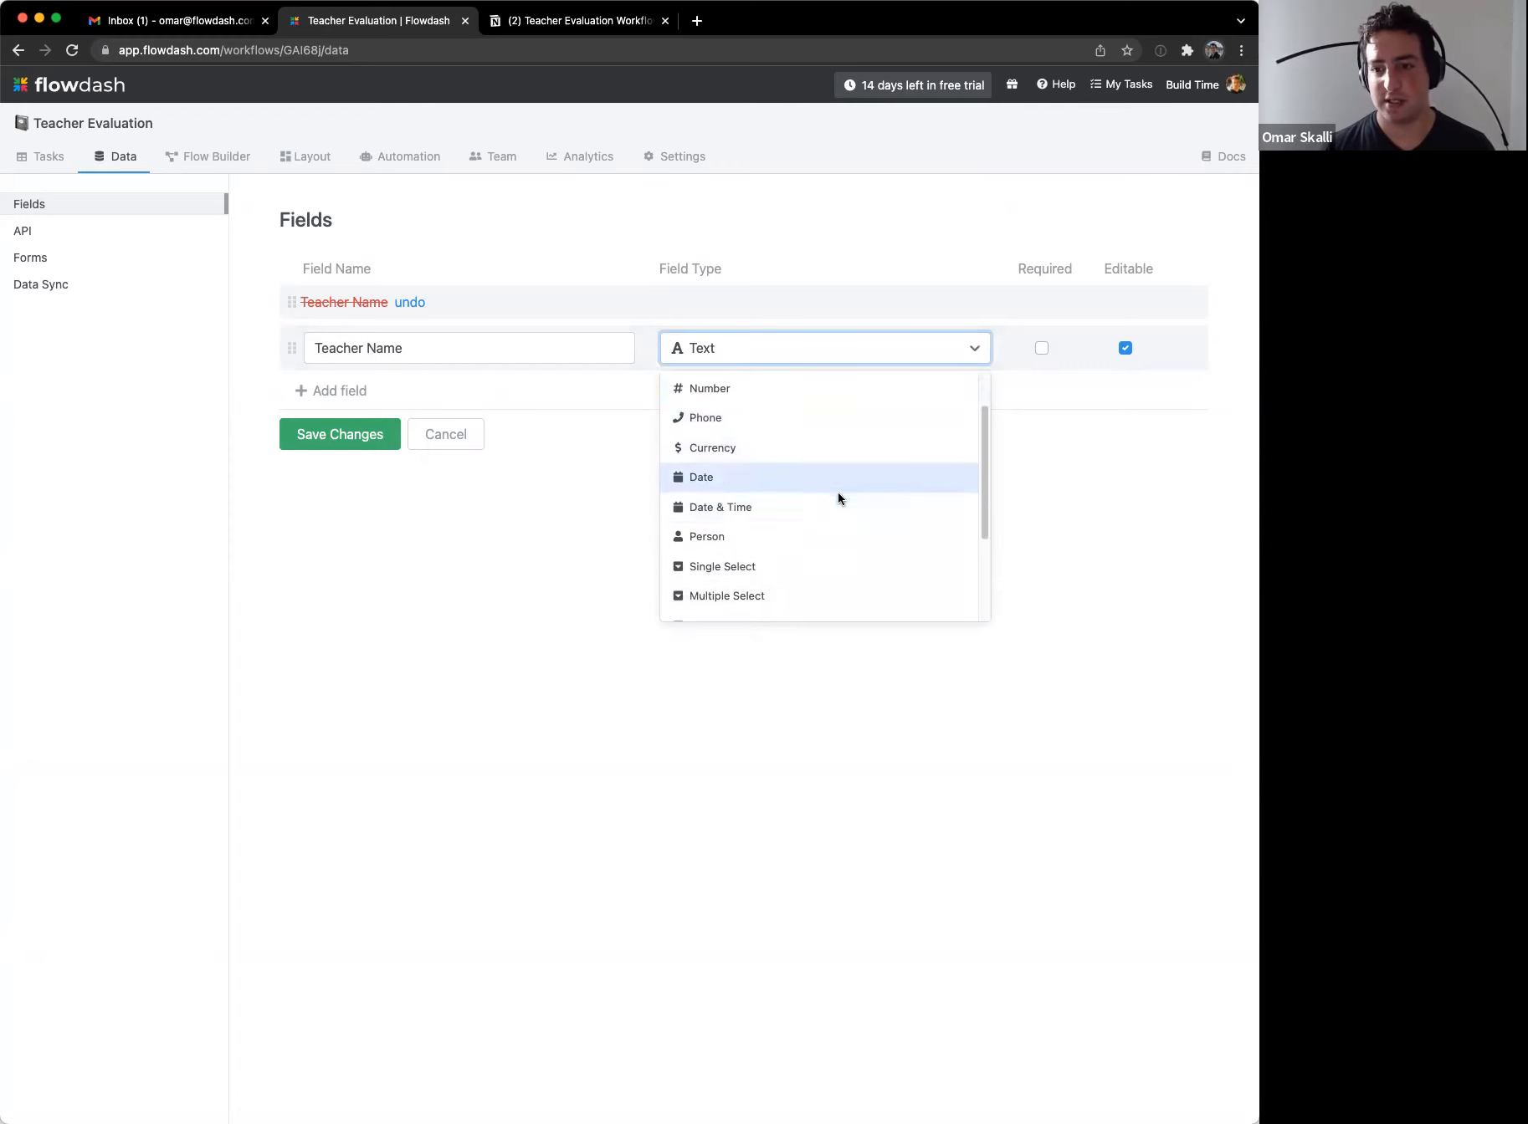
{"action": "left_click", "coordinate": [788, 564]}
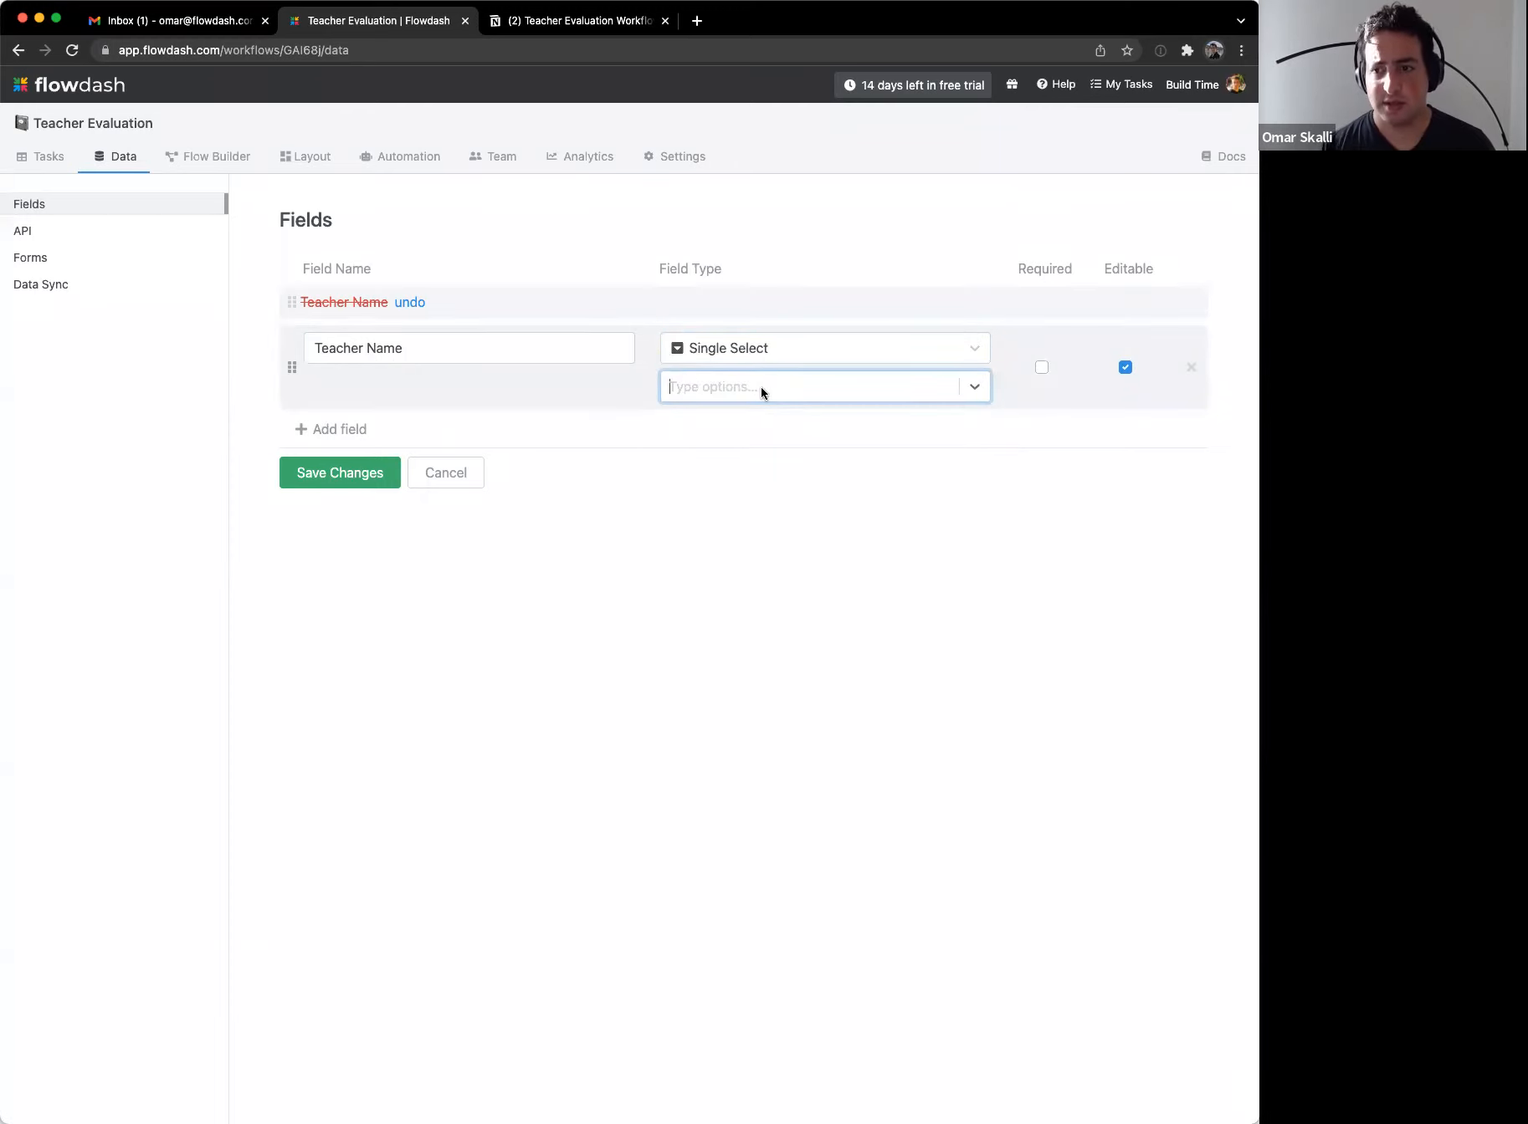
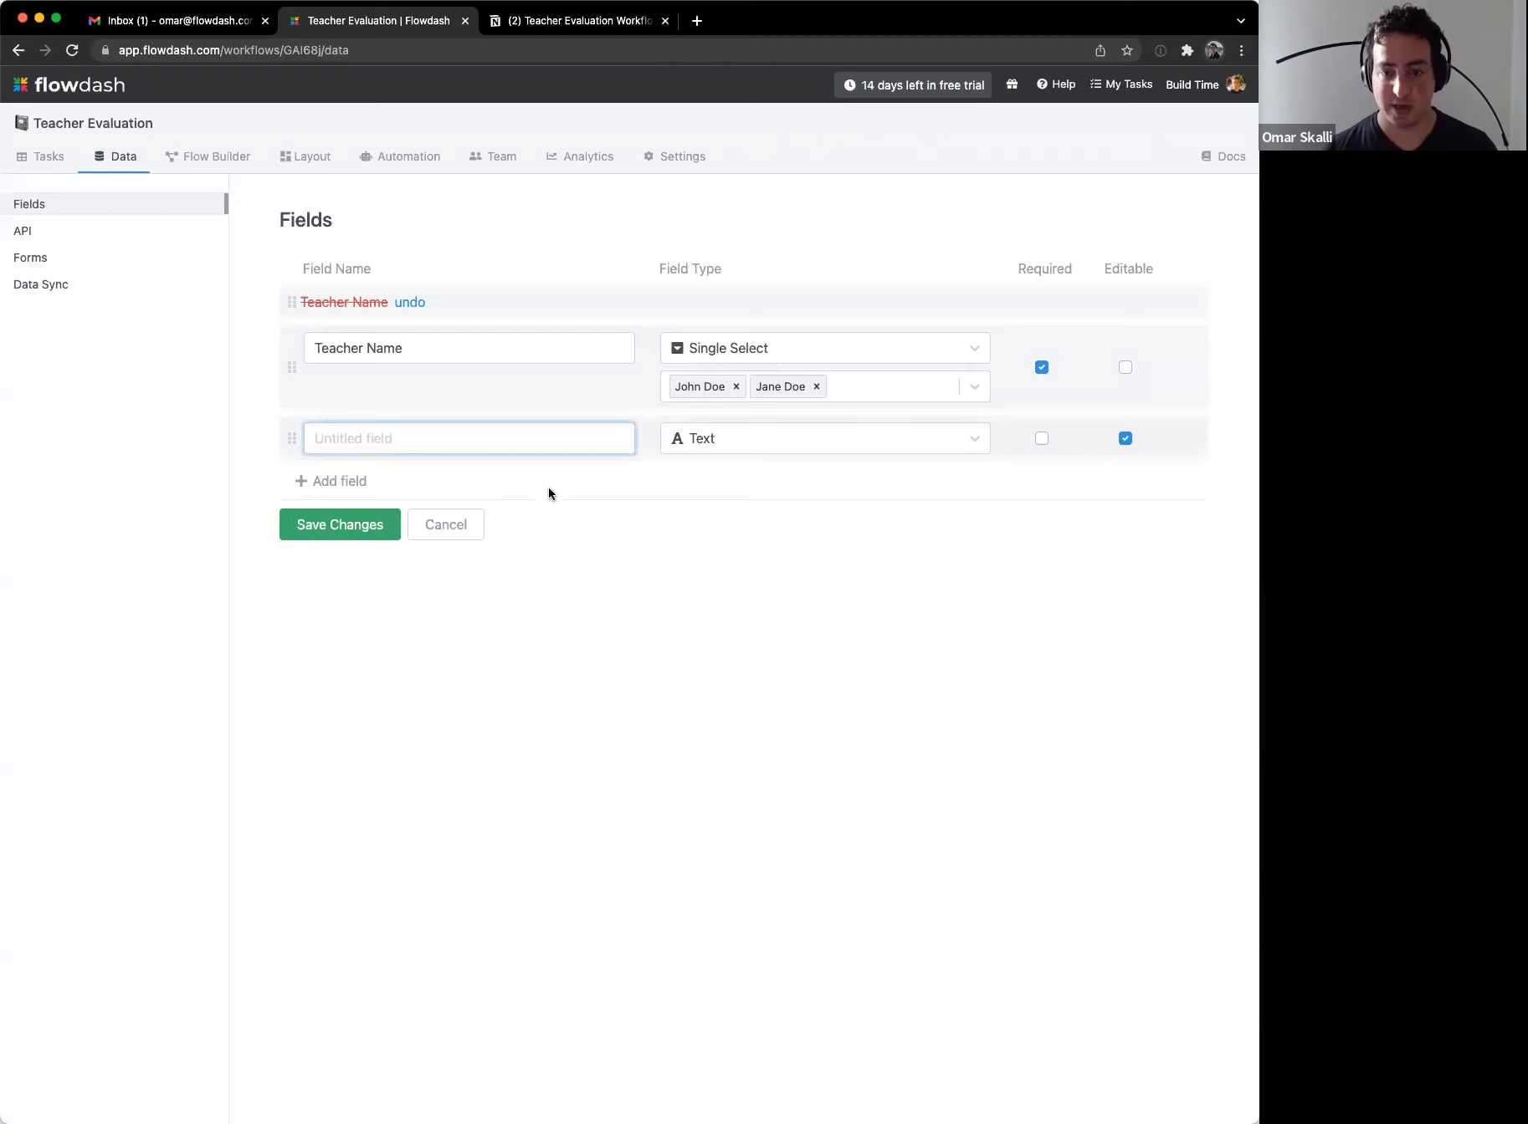
Step: Delete the mistyped capital letter from the new field's name
{"action": "key", "text": "BackSpace"}
Step: Name fields 'Teacher is well prepared for class' and 'Teacher is organized and neat'
{"action": "type", "text": "well prepared for class"}
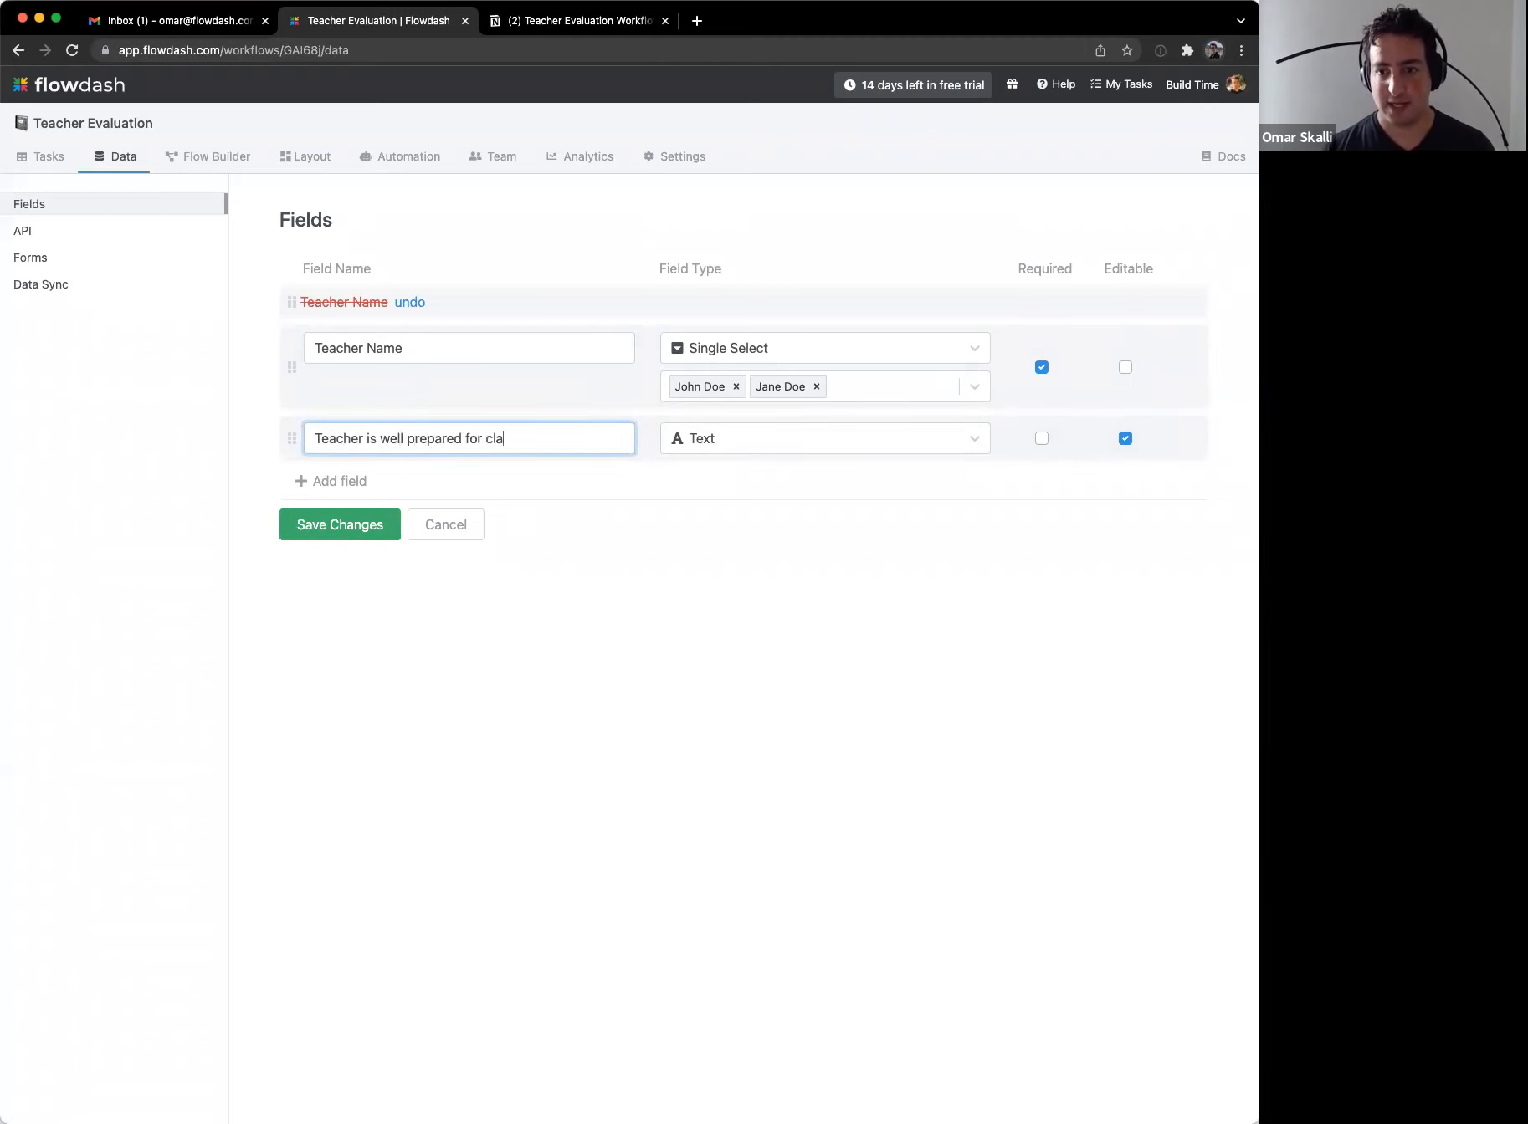
{"action": "key", "text": "Return"}
{"action": "key", "text": "ctrl+Tab"}
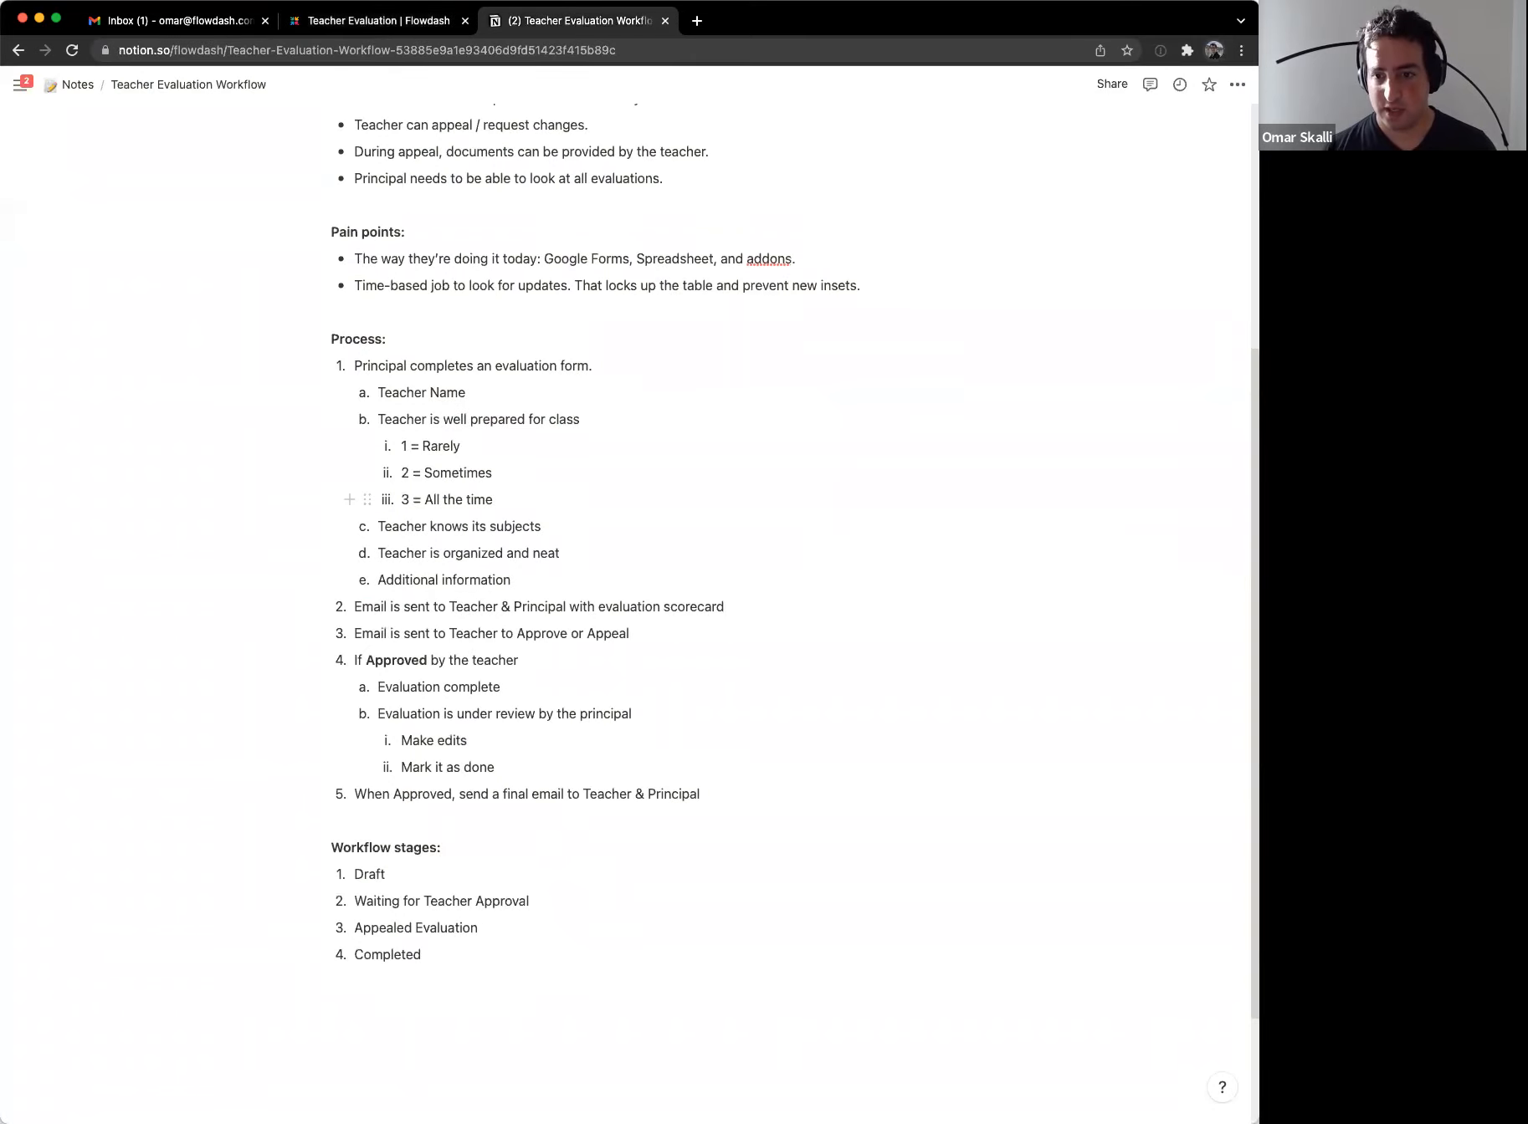
{"action": "key", "text": "ctrl+shift+Tab"}
{"action": "type", "text": "Teacher is organized and neat"}
{"action": "key", "text": "Return"}
{"action": "key", "text": "ctrl+Tab"}
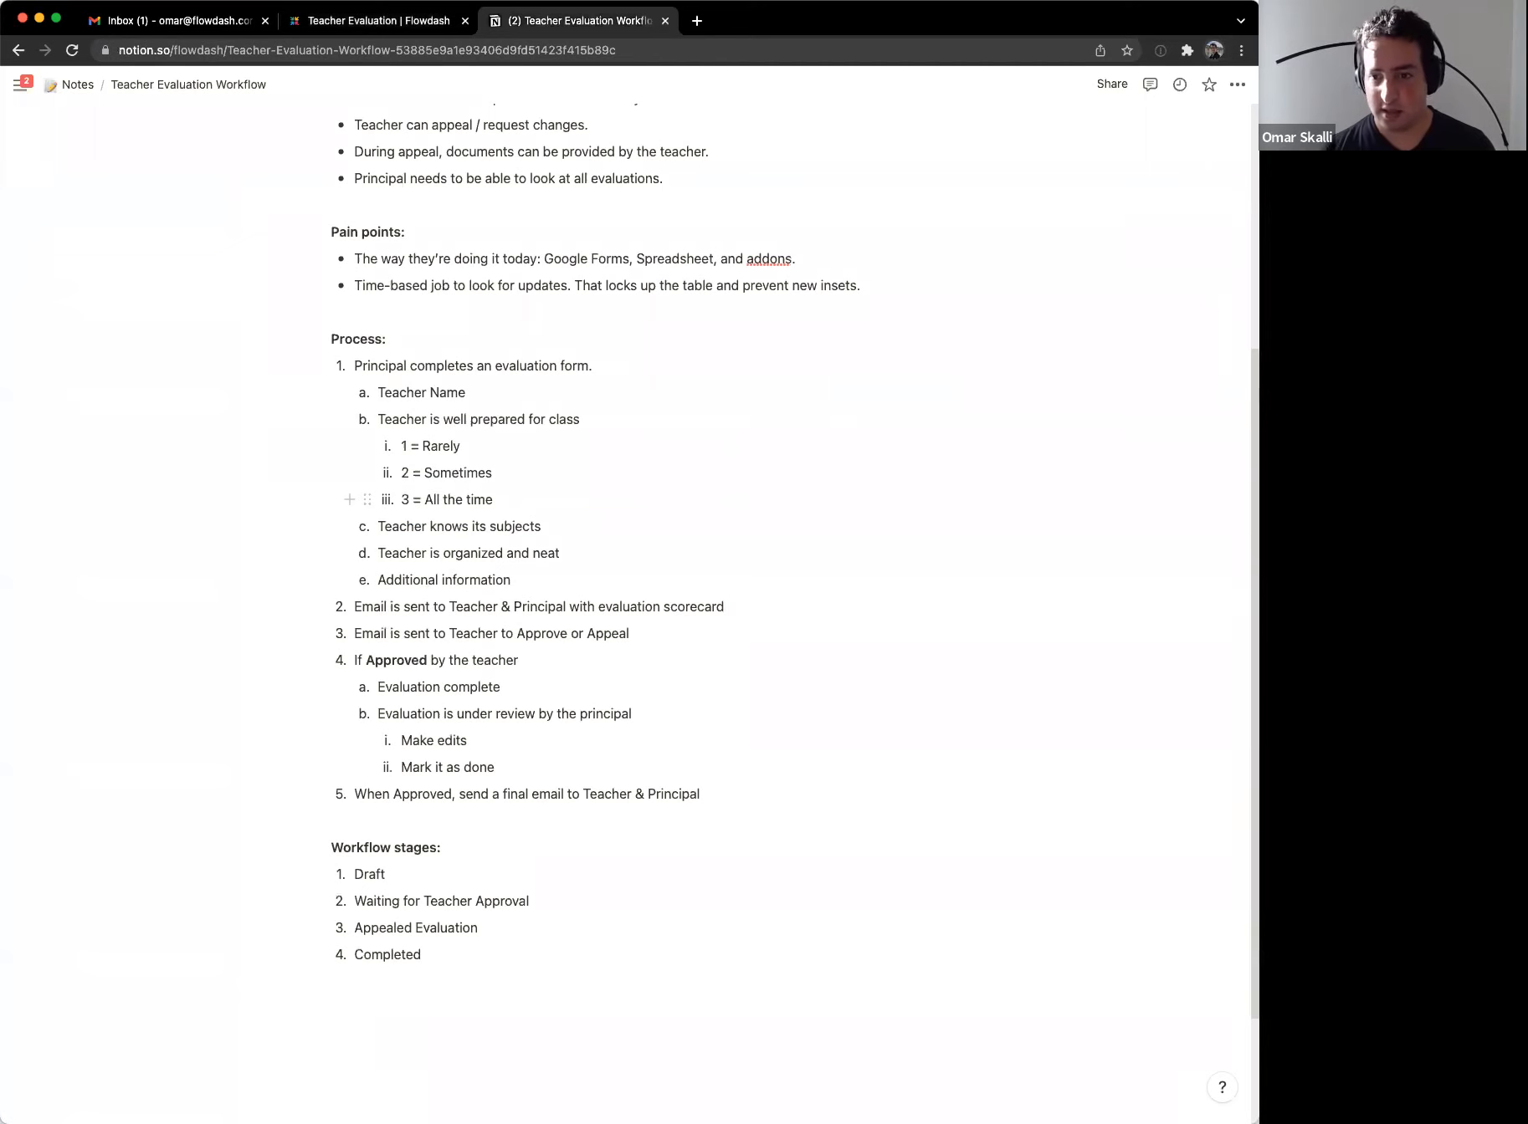
{"action": "key", "text": "ctrl+shift+Tab"}
Step: Add fields 'Teacher knows its subject' and 'Additional comments'
{"action": "type", "text": "Teacher "}
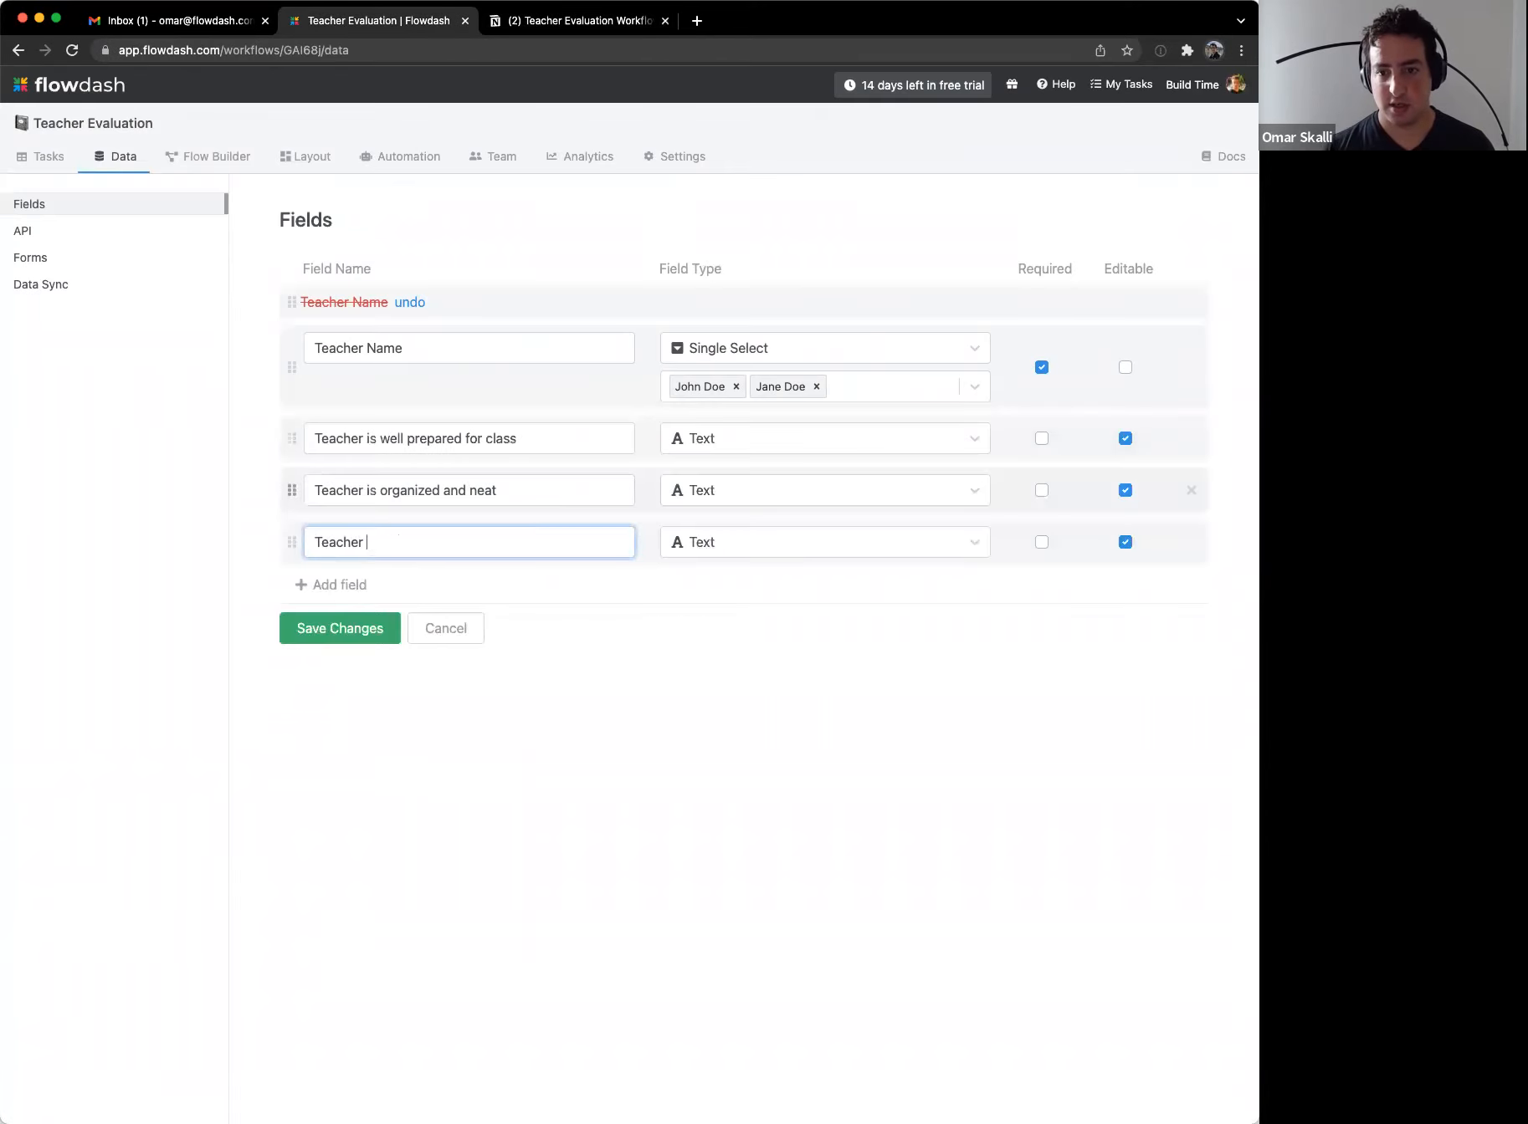
{"action": "type", "text": "knows its subject"}
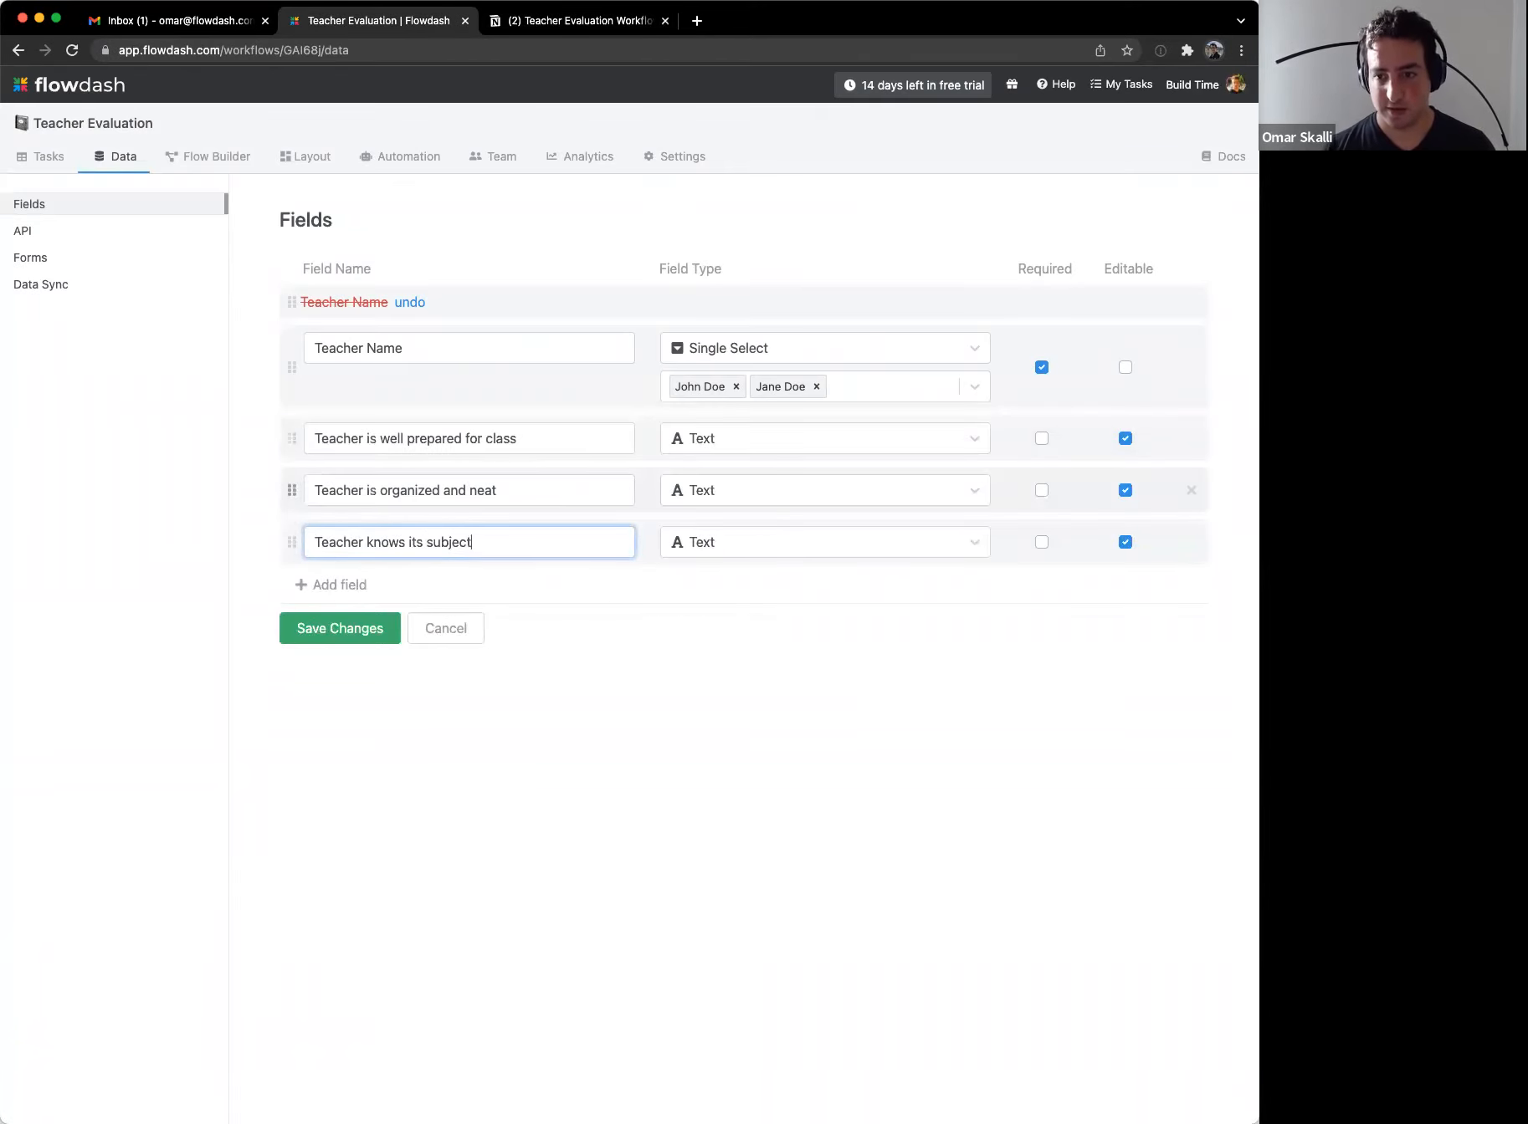
{"action": "key", "text": "Return"}
{"action": "type", "text": "Evaluation"}
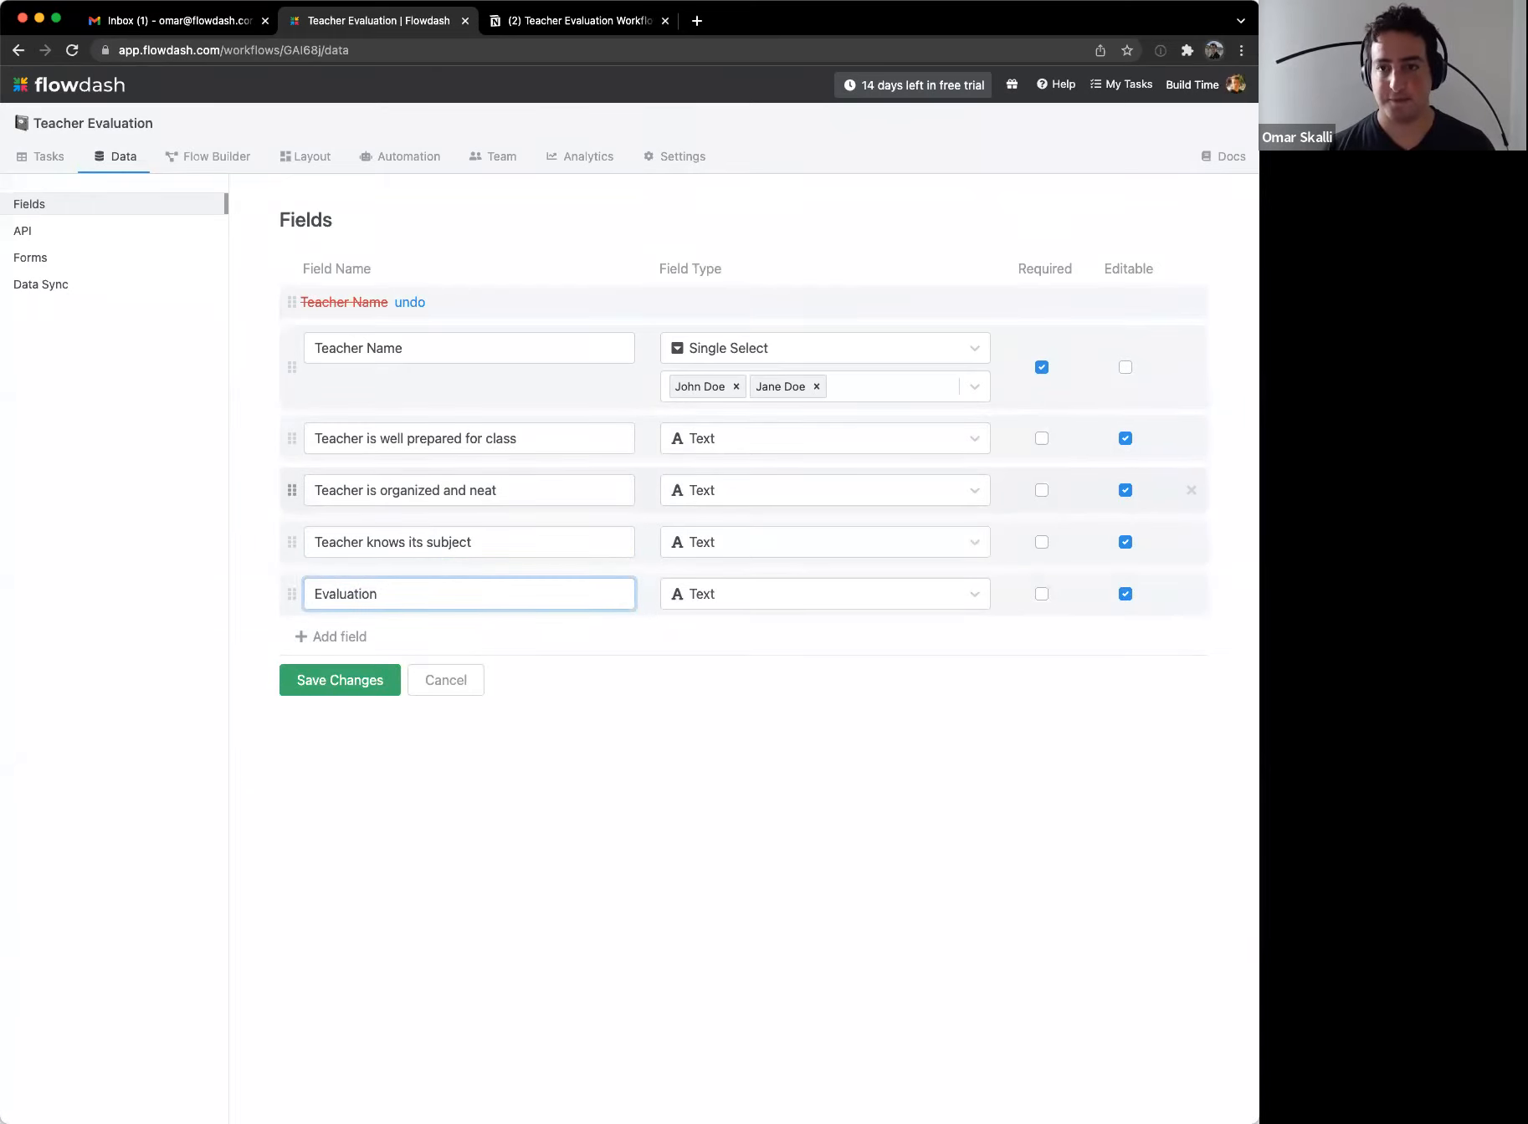
{"action": "key", "text": "ctrl+Tab"}
{"action": "key", "text": "ctrl+shift+Tab"}
{"action": "key", "text": "super+a"}
{"action": "type", "text": "Additional comments"}
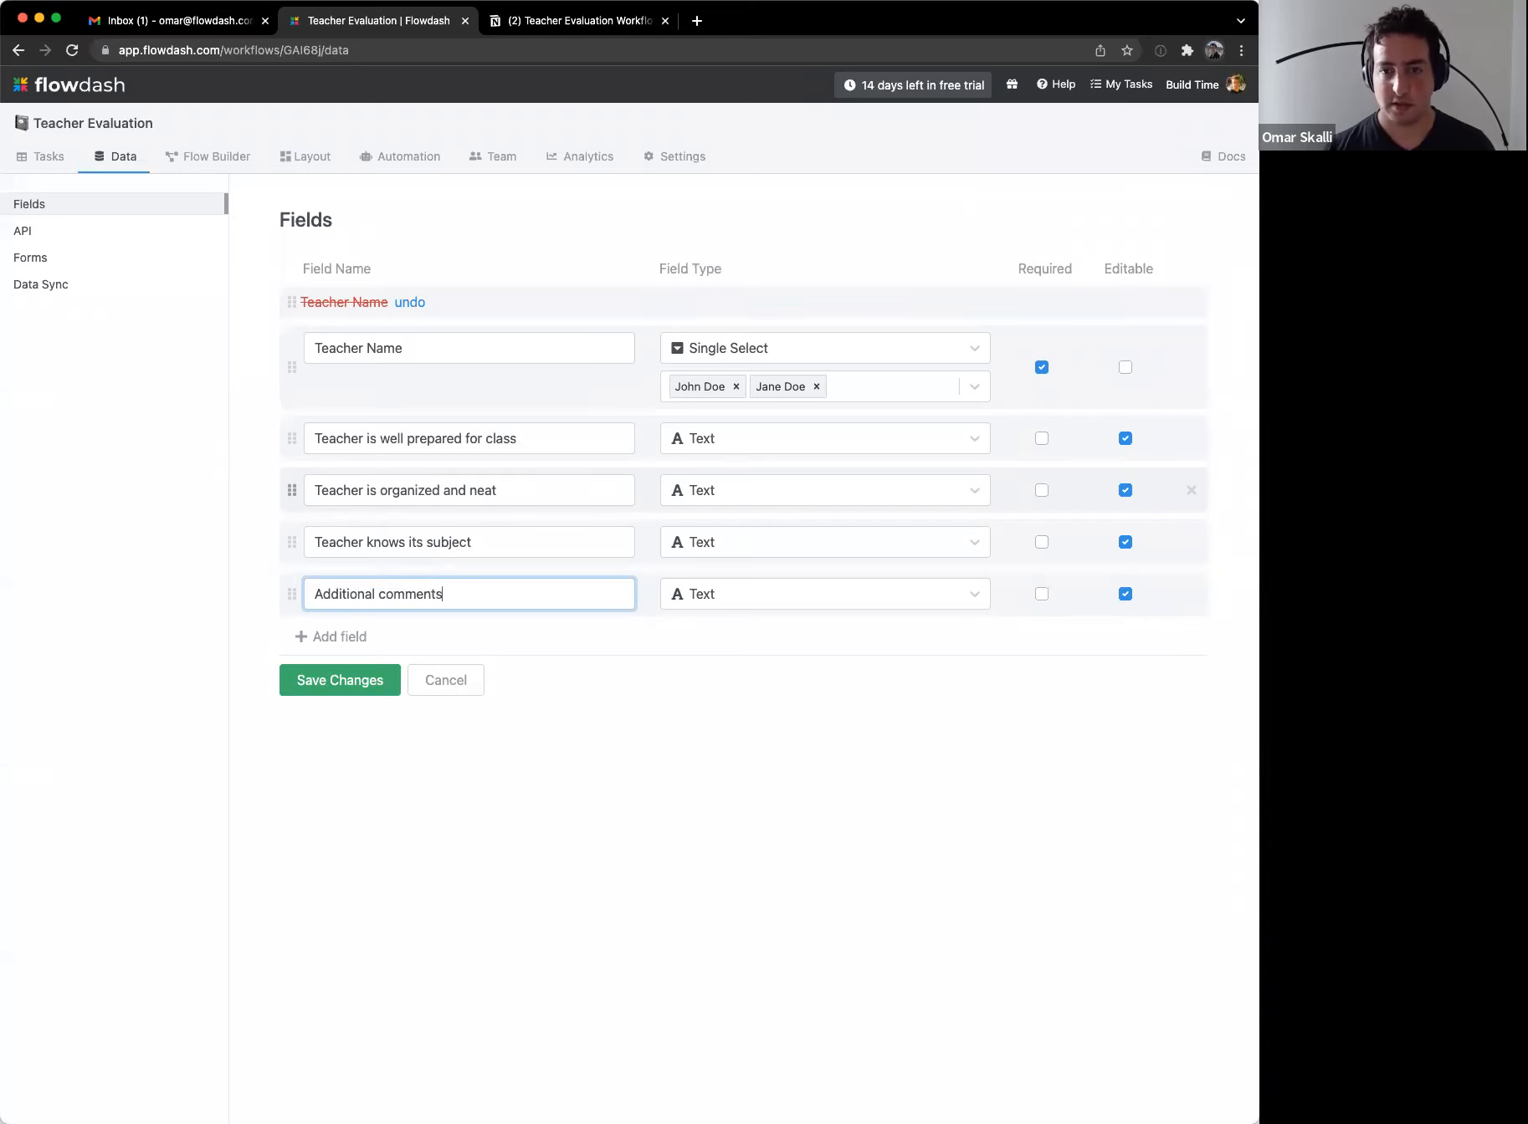
Step: Set the Additional comments field type to Long Text
{"action": "left_click", "coordinate": [872, 596]}
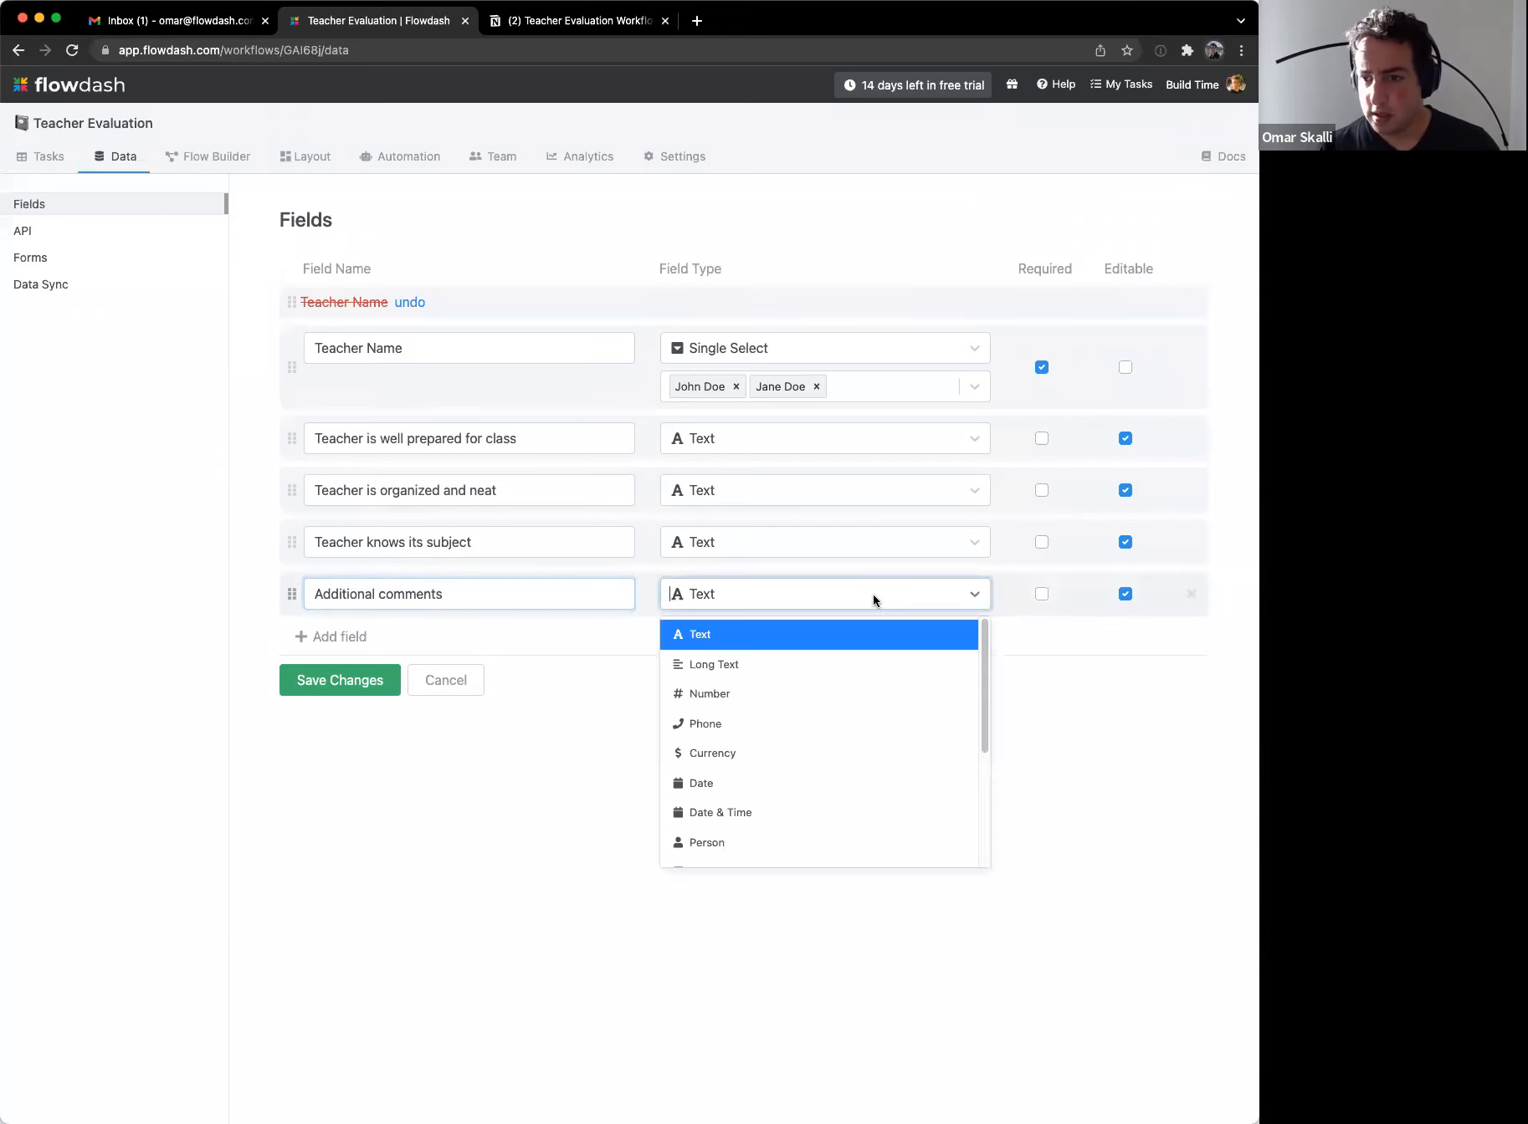
{"action": "left_click", "coordinate": [850, 665]}
{"action": "left_click", "coordinate": [834, 743]}
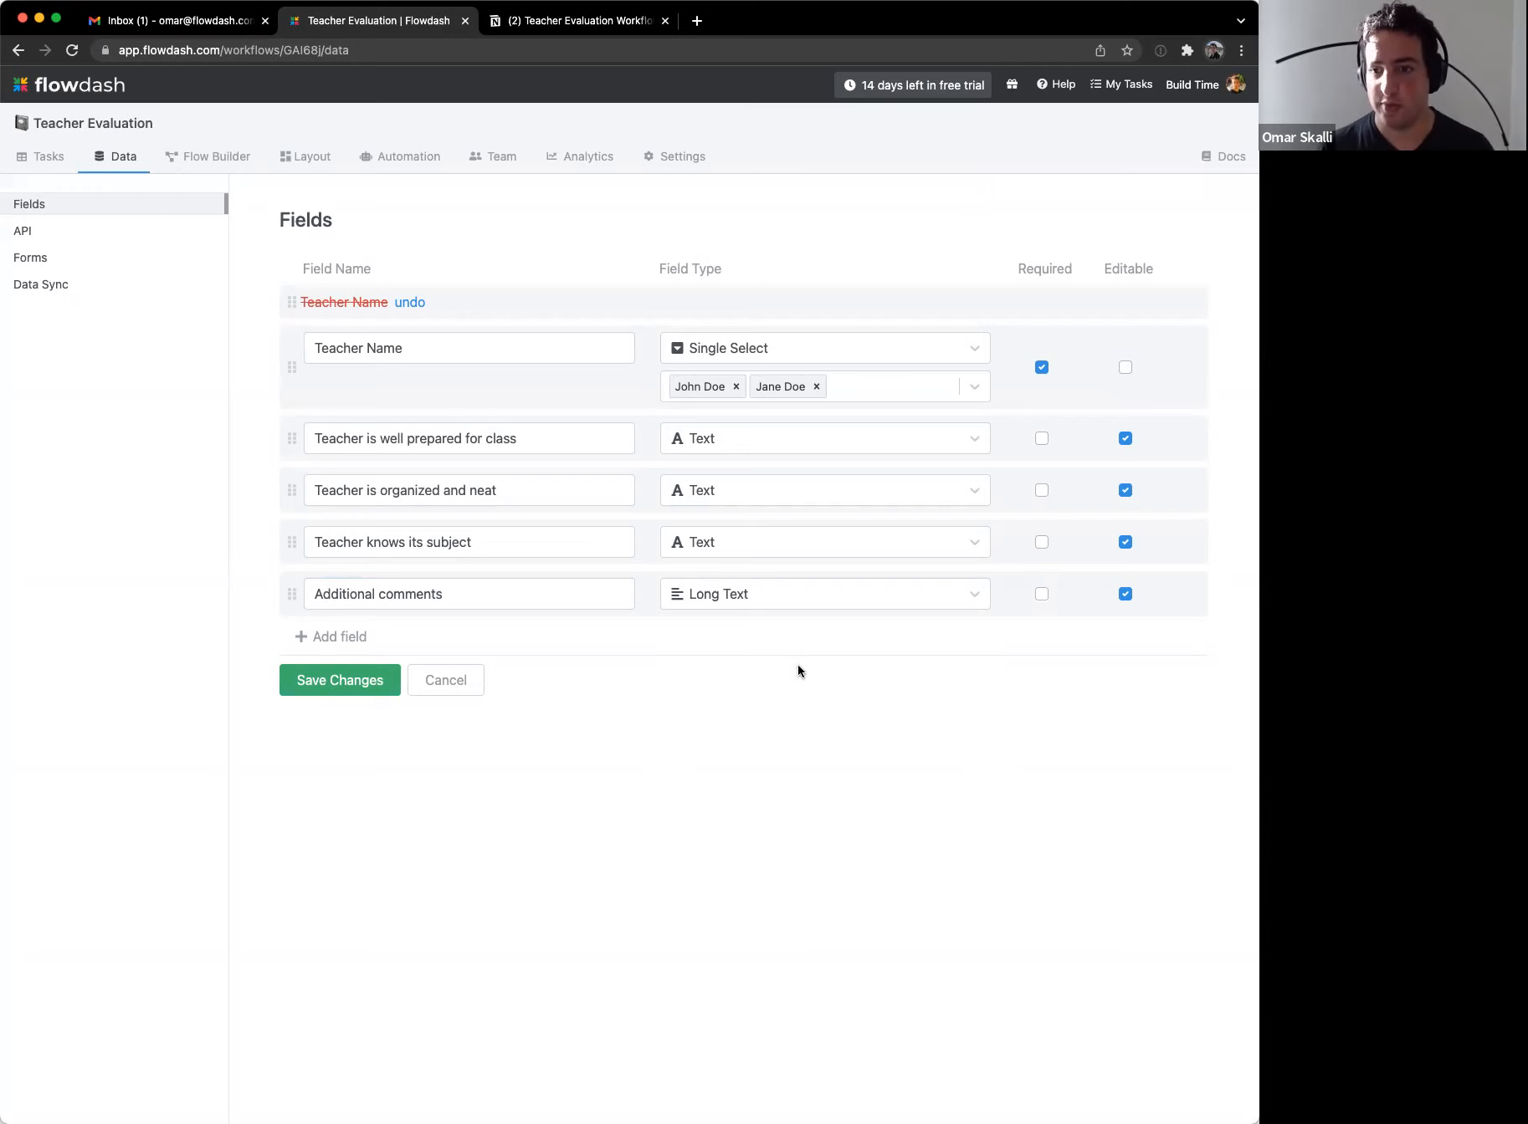
Step: Change 'Teacher is well prepared for class' to a Single Select field
{"action": "left_click", "coordinate": [755, 442]}
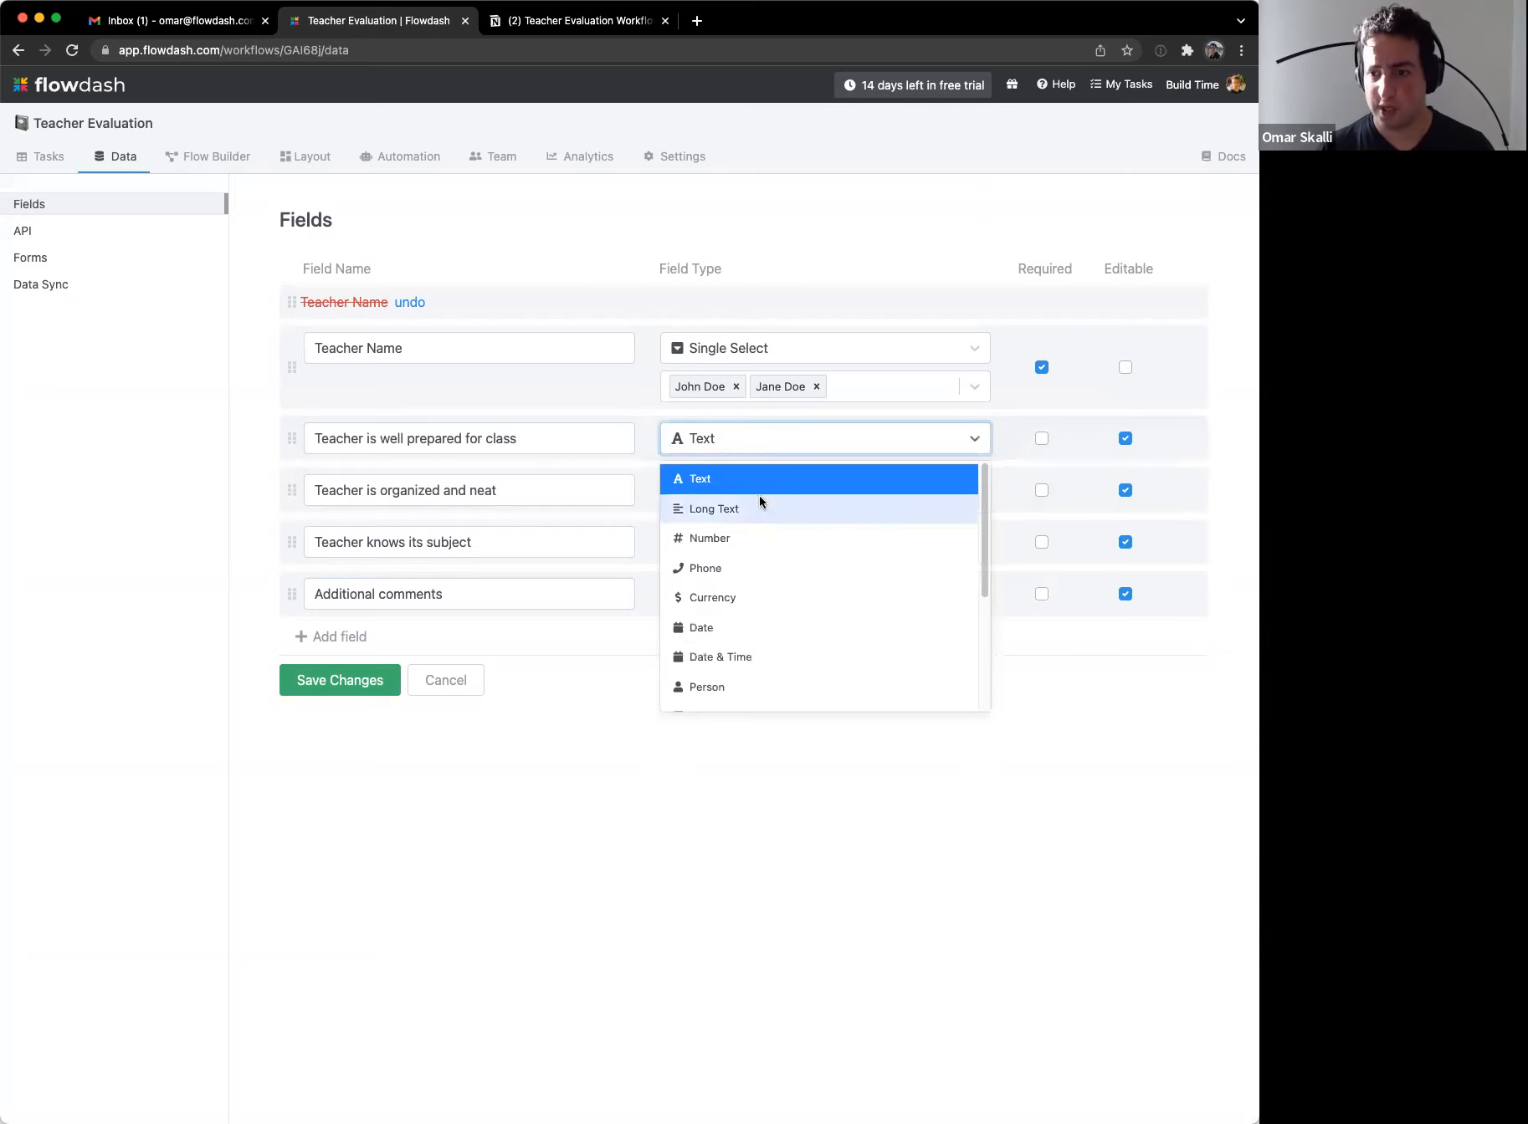
{"action": "scroll", "coordinate": [807, 642], "scroll_direction": "down", "scroll_amount": 1}
{"action": "scroll", "coordinate": [781, 594], "scroll_direction": "down", "scroll_amount": 1}
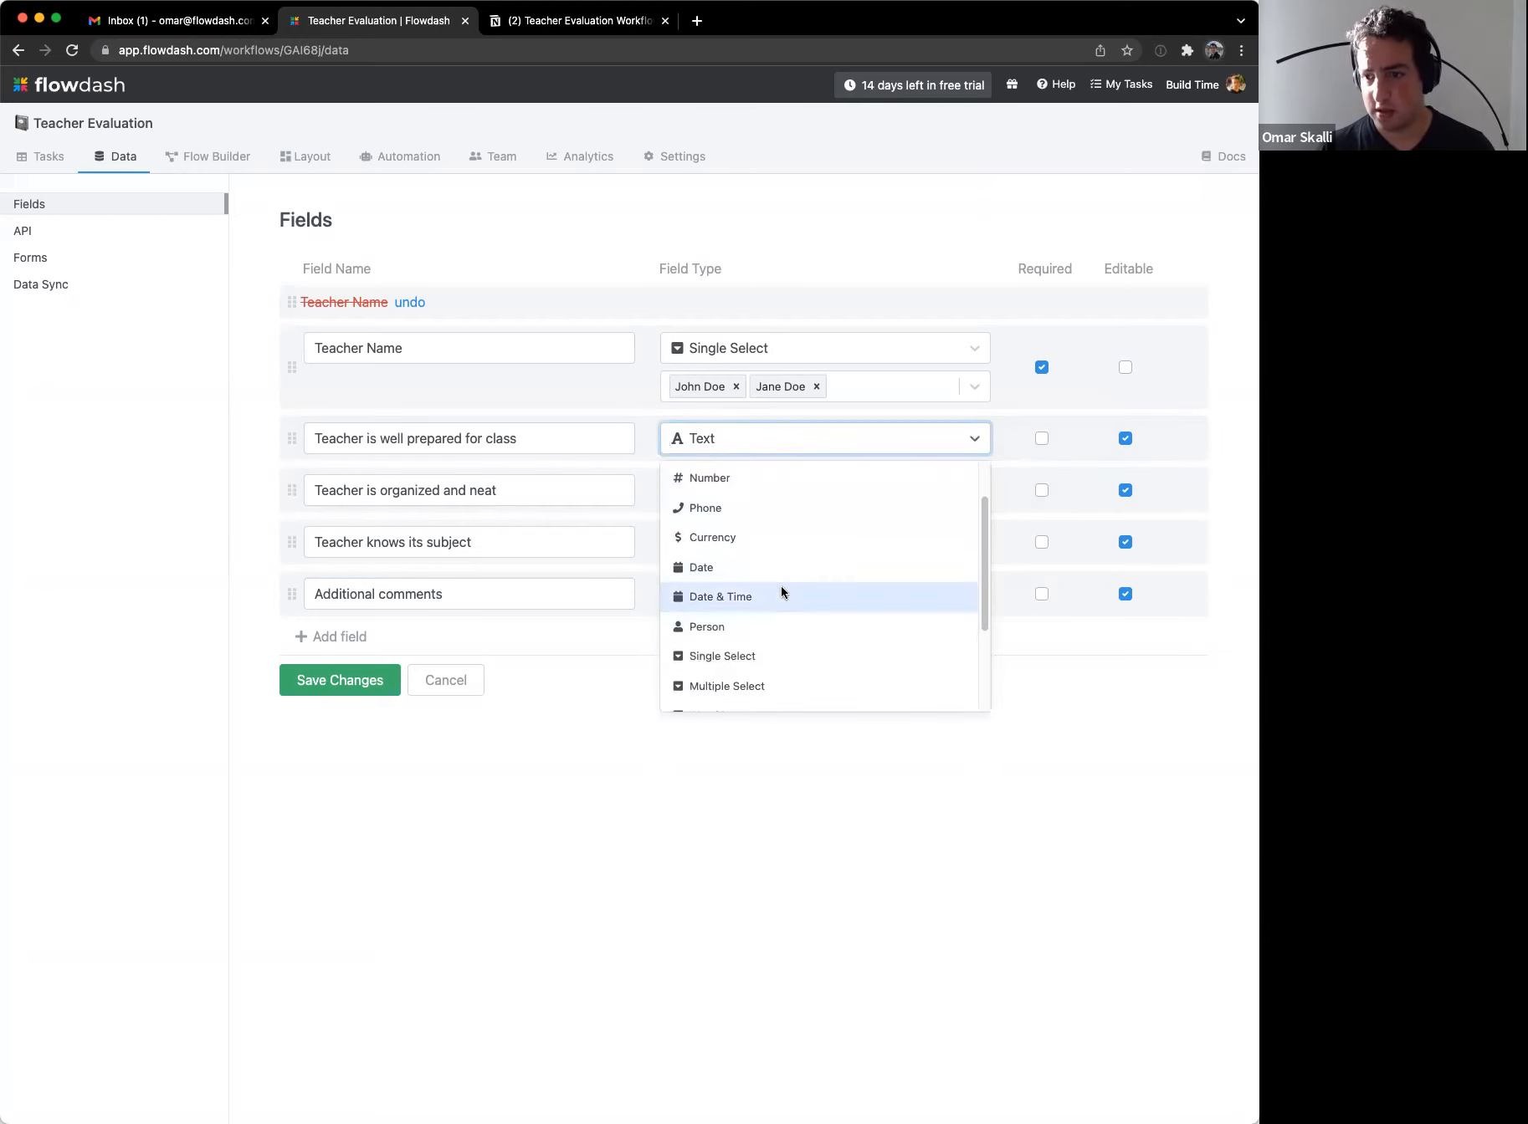
{"action": "left_click", "coordinate": [780, 634]}
{"action": "left_click", "coordinate": [754, 487]}
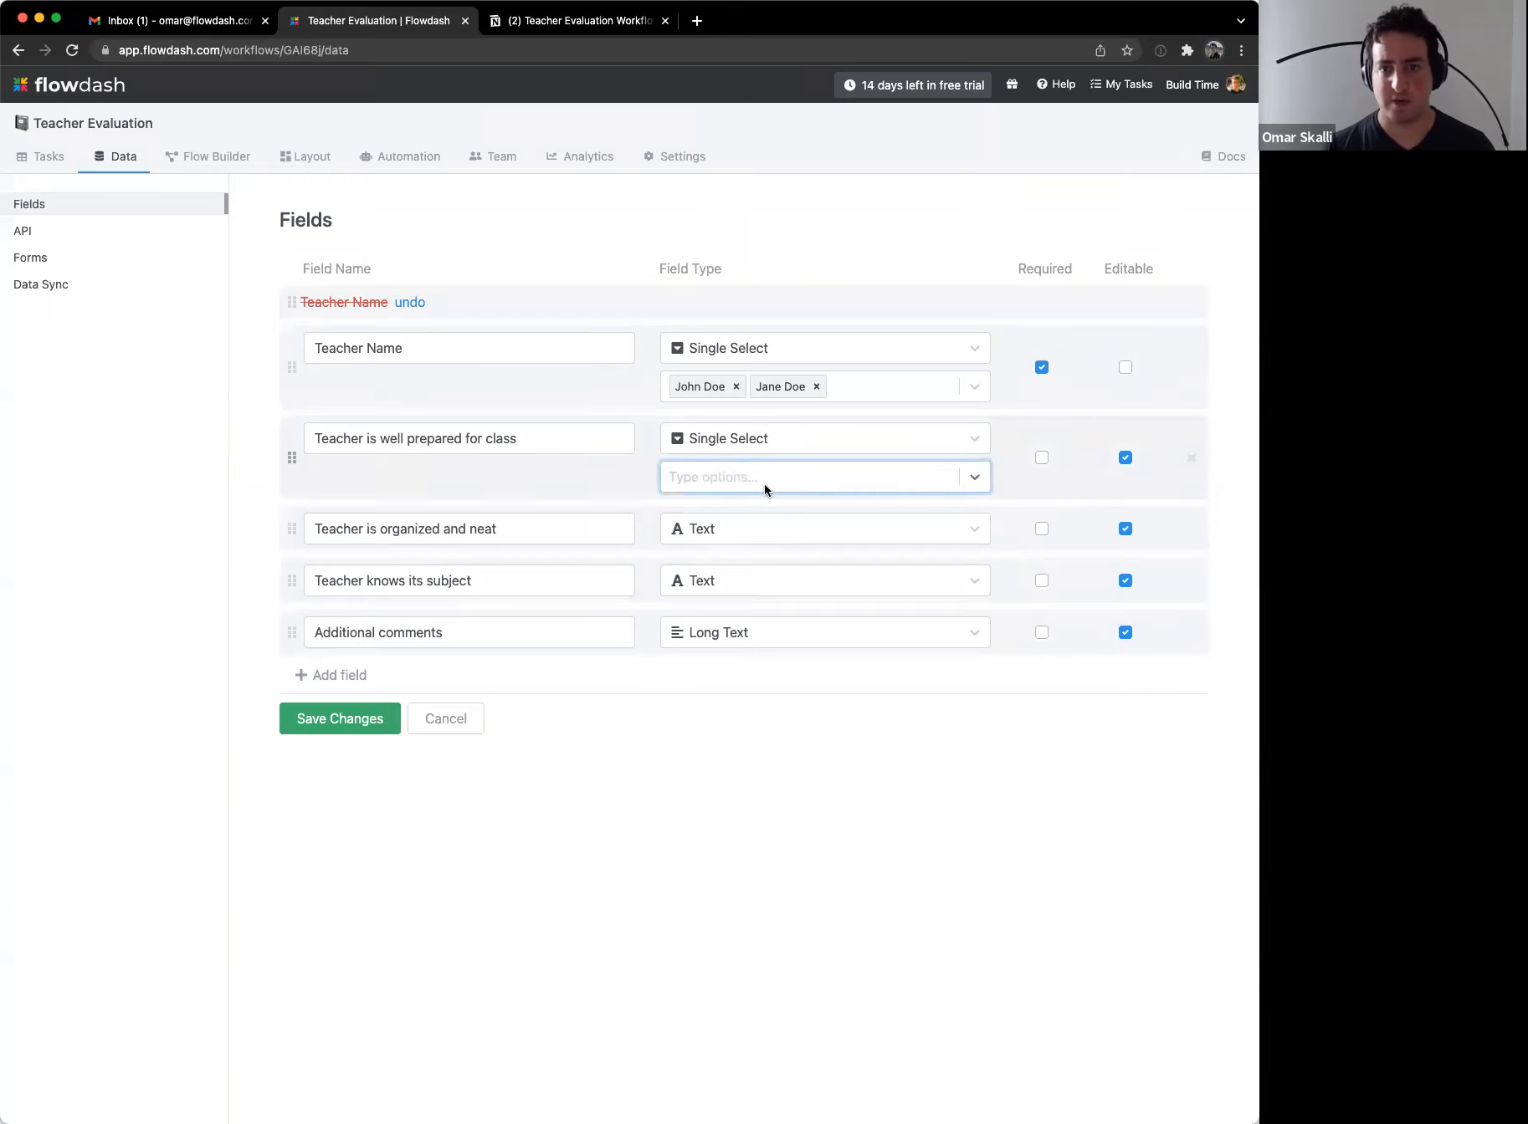
Step: Give the preparation field options 1 - Rarely, 2 - Sometimes and 3 - All the time
{"action": "key", "text": "ctrl+Tab"}
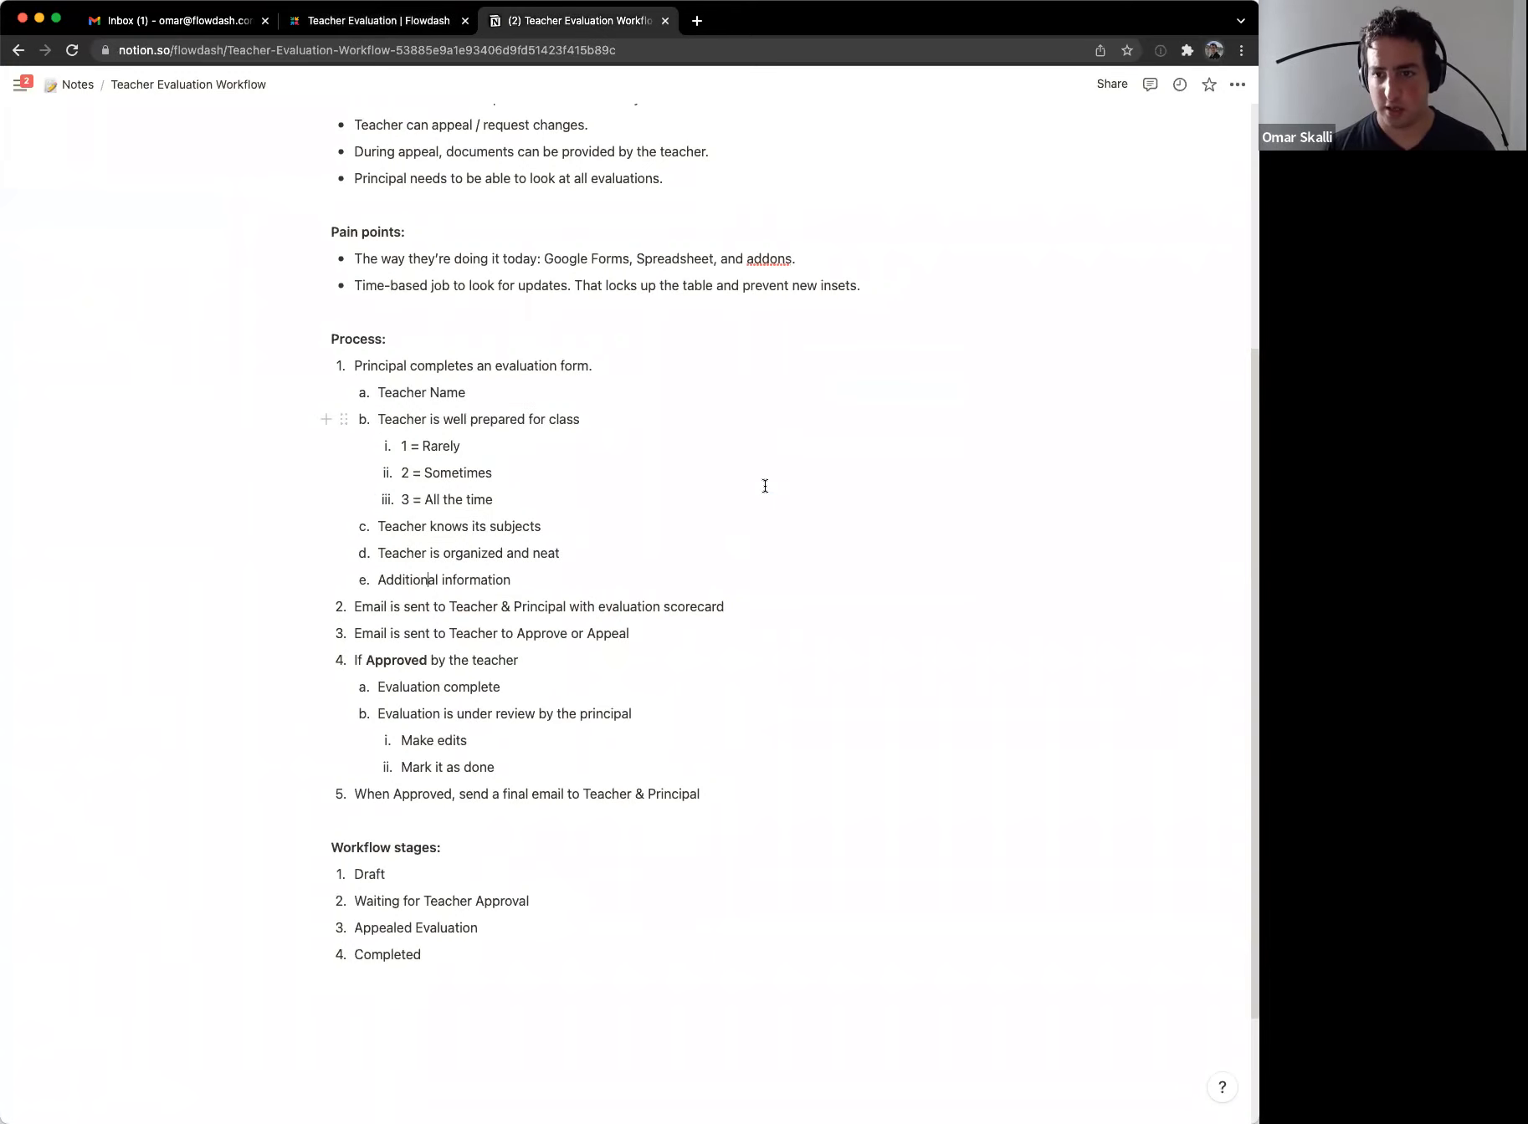
{"action": "key", "text": "ctrl+shift+Tab"}
{"action": "type", "text": "1 - Rarely"}
{"action": "key", "text": "Return"}
{"action": "type", "text": "2-"}
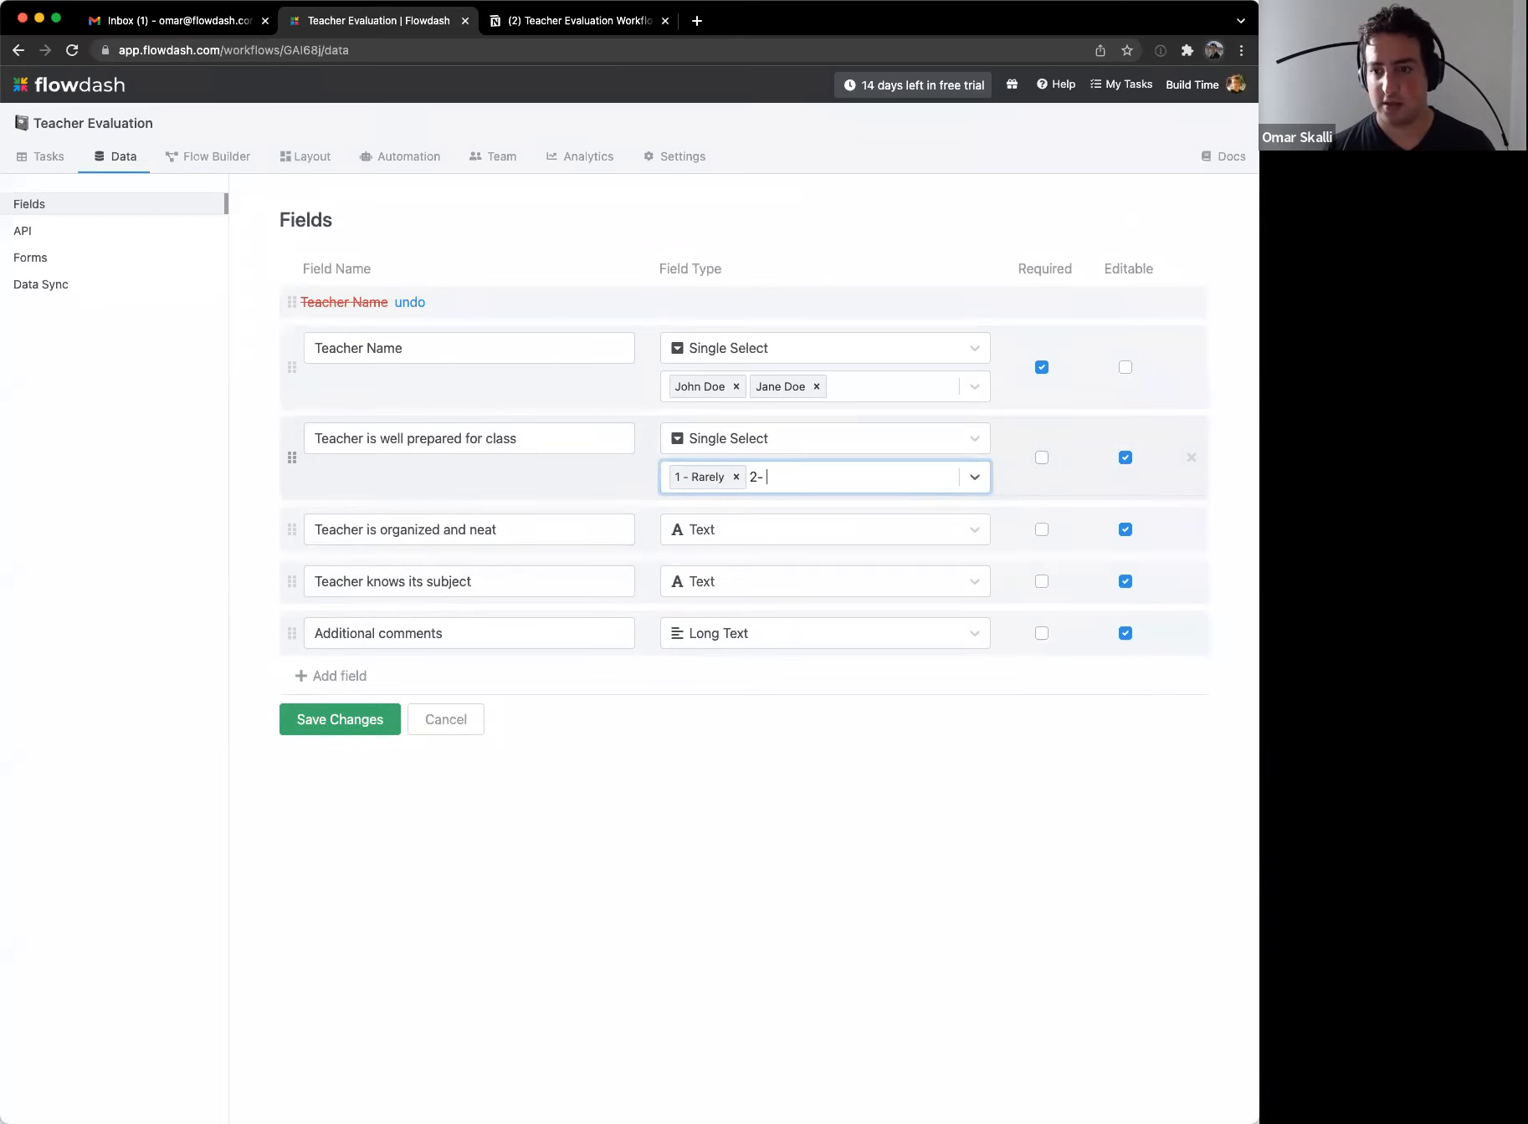
{"action": "key", "text": "ctrl+Tab"}
{"action": "key", "text": "ctrl+shift+Tab"}
{"action": "type", "text": "Sometimes"}
{"action": "key", "text": "super+a"}
{"action": "type", "text": "2 - Sometimes"}
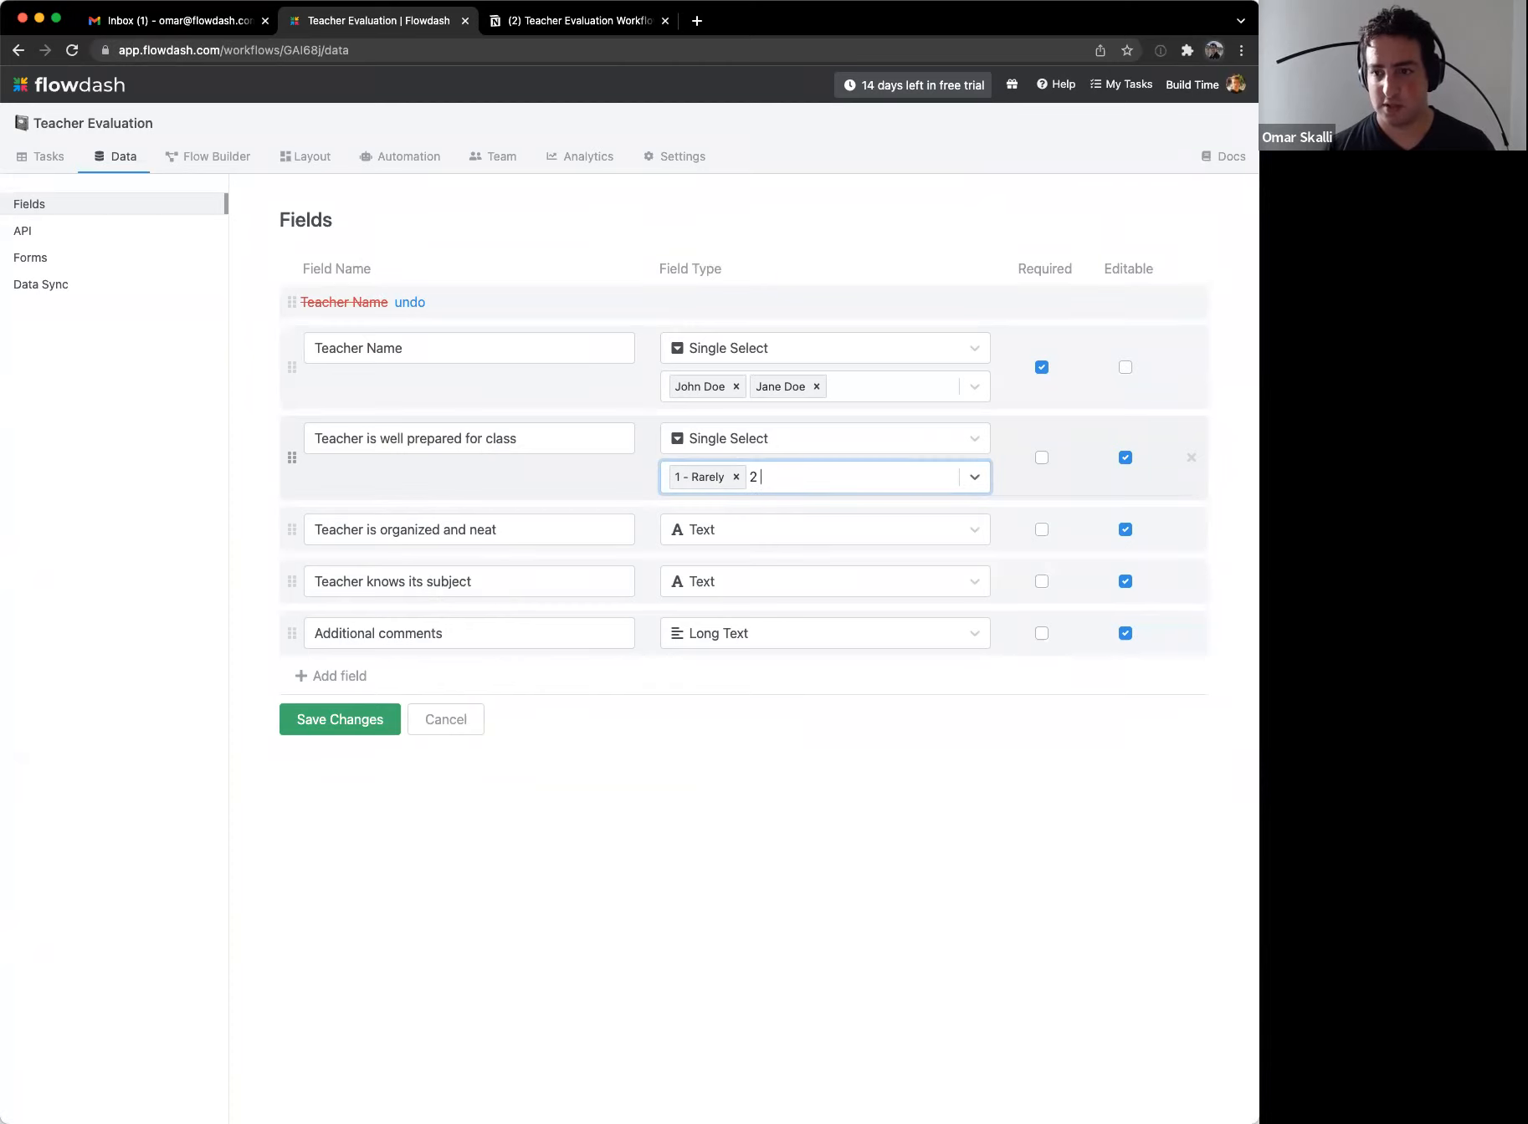
{"action": "key", "text": "Return"}
{"action": "key", "text": "BackSpace"}
{"action": "type", "text": "3"}
{"action": "type", "text": "2 - Sometimes"}
{"action": "key", "text": "Return"}
{"action": "type", "text": "3 - All the time"}
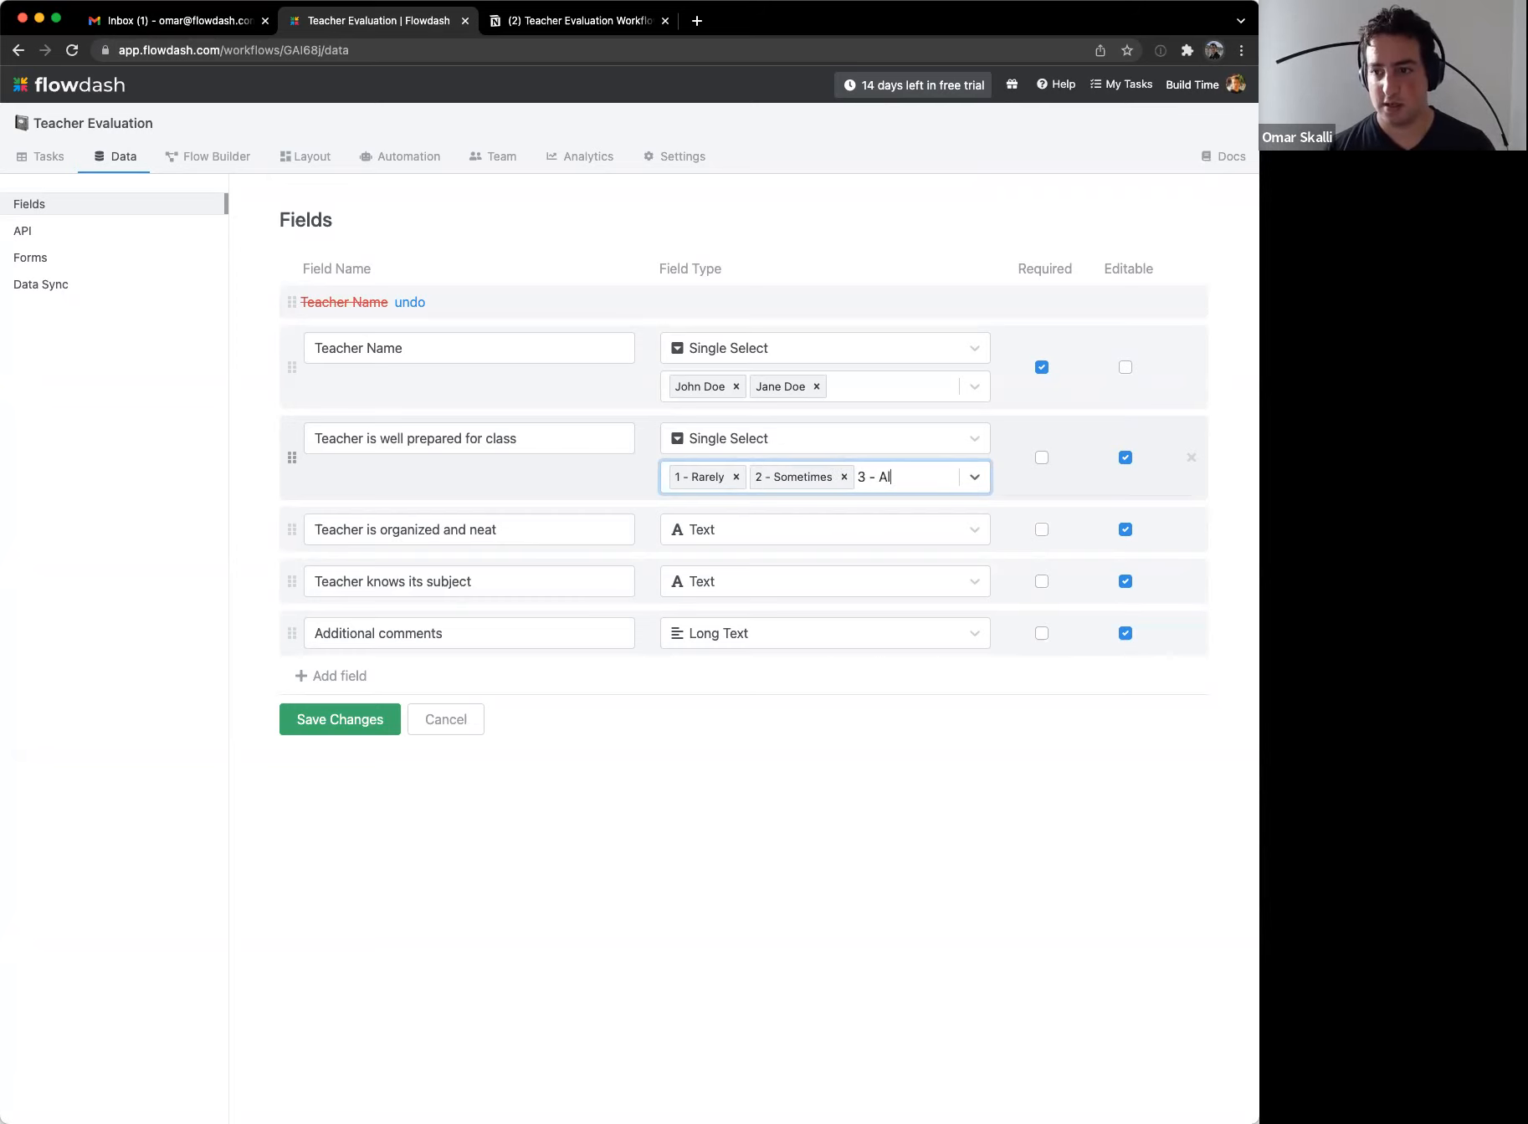
{"action": "key", "text": "Return"}
Step: Make 'Teacher is organized and neat' and 'Teacher knows its subject' Single Select fields
{"action": "left_click", "coordinate": [759, 560]}
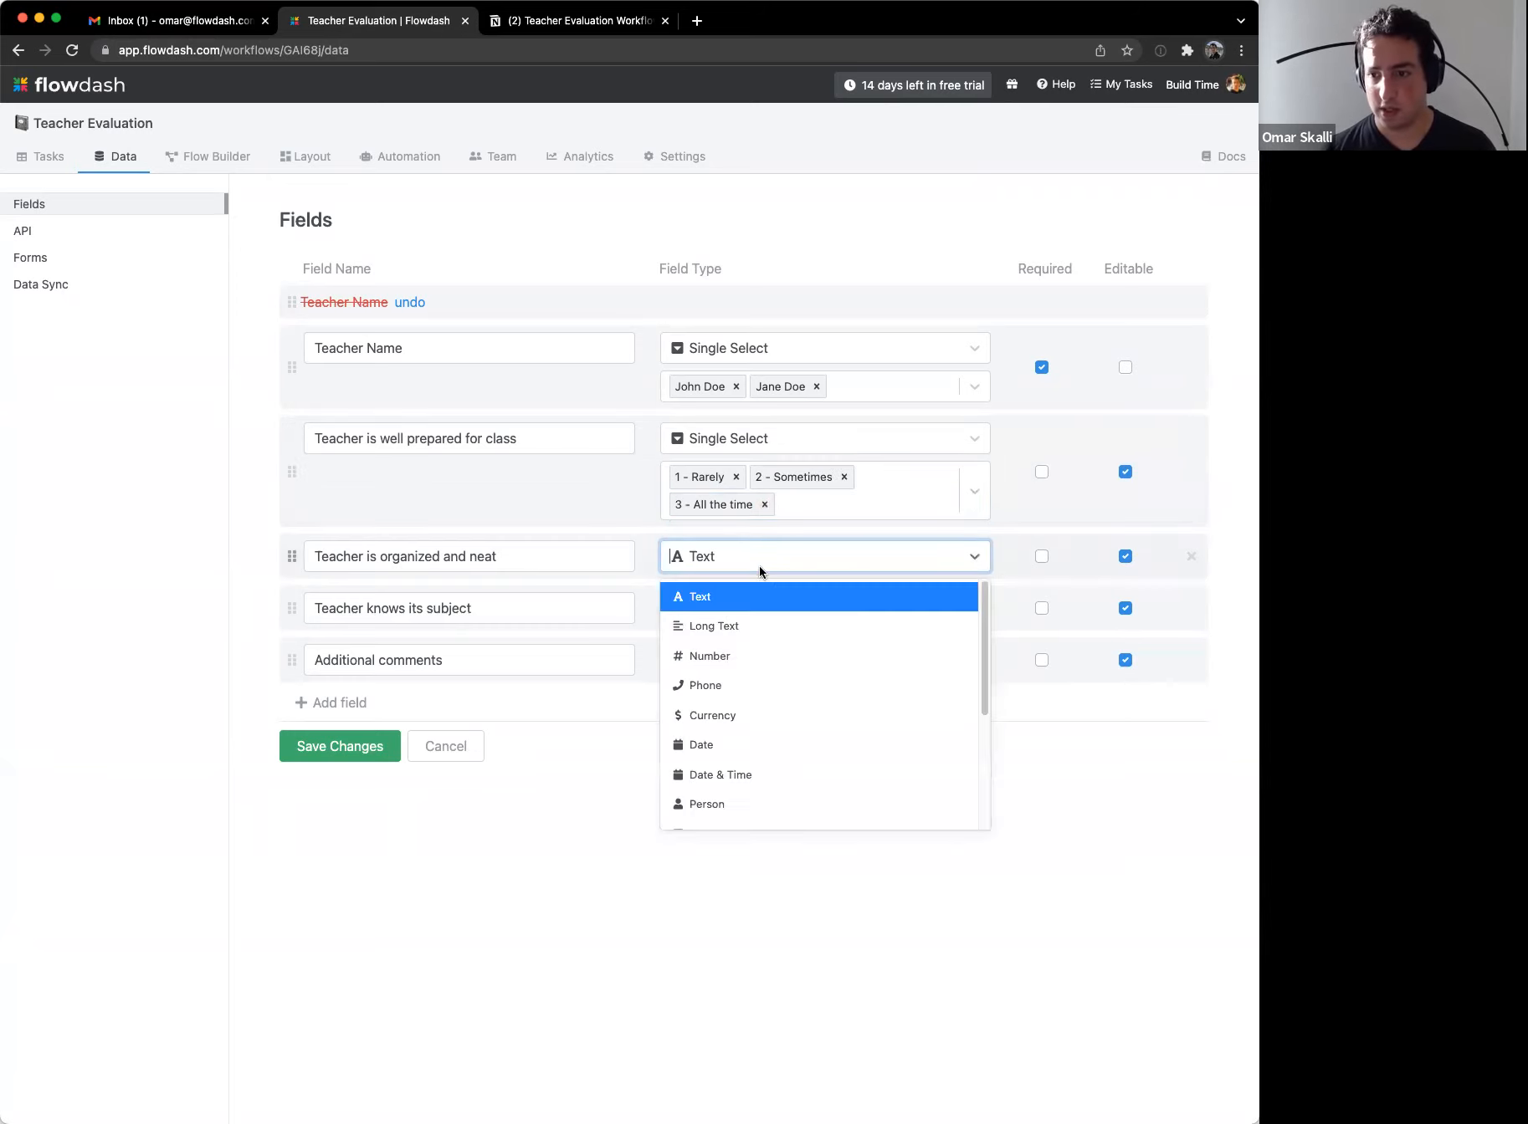
{"action": "scroll", "coordinate": [773, 720], "scroll_direction": "down", "scroll_amount": 1}
{"action": "left_click", "coordinate": [759, 791]}
{"action": "left_click", "coordinate": [727, 637]}
{"action": "scroll", "coordinate": [773, 854], "scroll_direction": "down", "scroll_amount": 5}
{"action": "left_click", "coordinate": [771, 720]}
{"action": "left_click", "coordinate": [736, 648]}
{"action": "scroll", "coordinate": [741, 845], "scroll_direction": "down", "scroll_amount": 1}
{"action": "left_click", "coordinate": [736, 897]}
Step: Add options 1 - Rarely, 2 - Sometimes, 3 - All the time to 'Teacher is organized and neat'
{"action": "left_click", "coordinate": [727, 596]}
{"action": "type", "text": "1 - Rarely"}
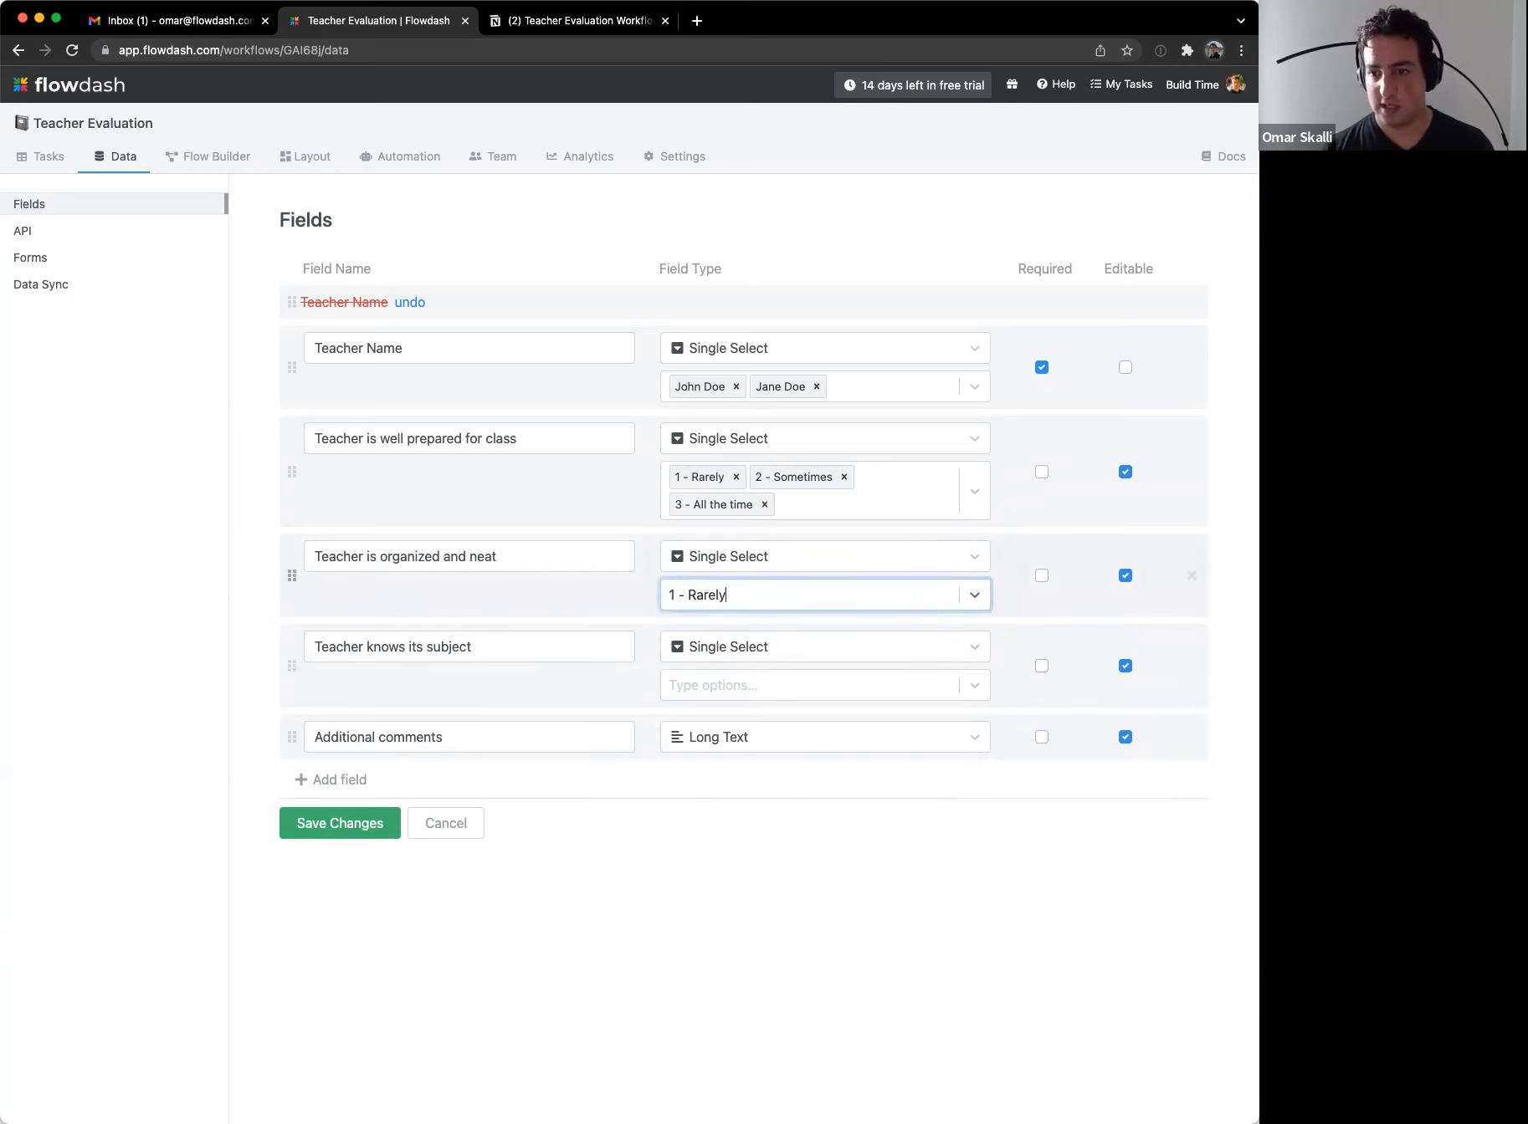
{"action": "key", "text": "Return"}
{"action": "type", "text": "2 - Sometimes"}
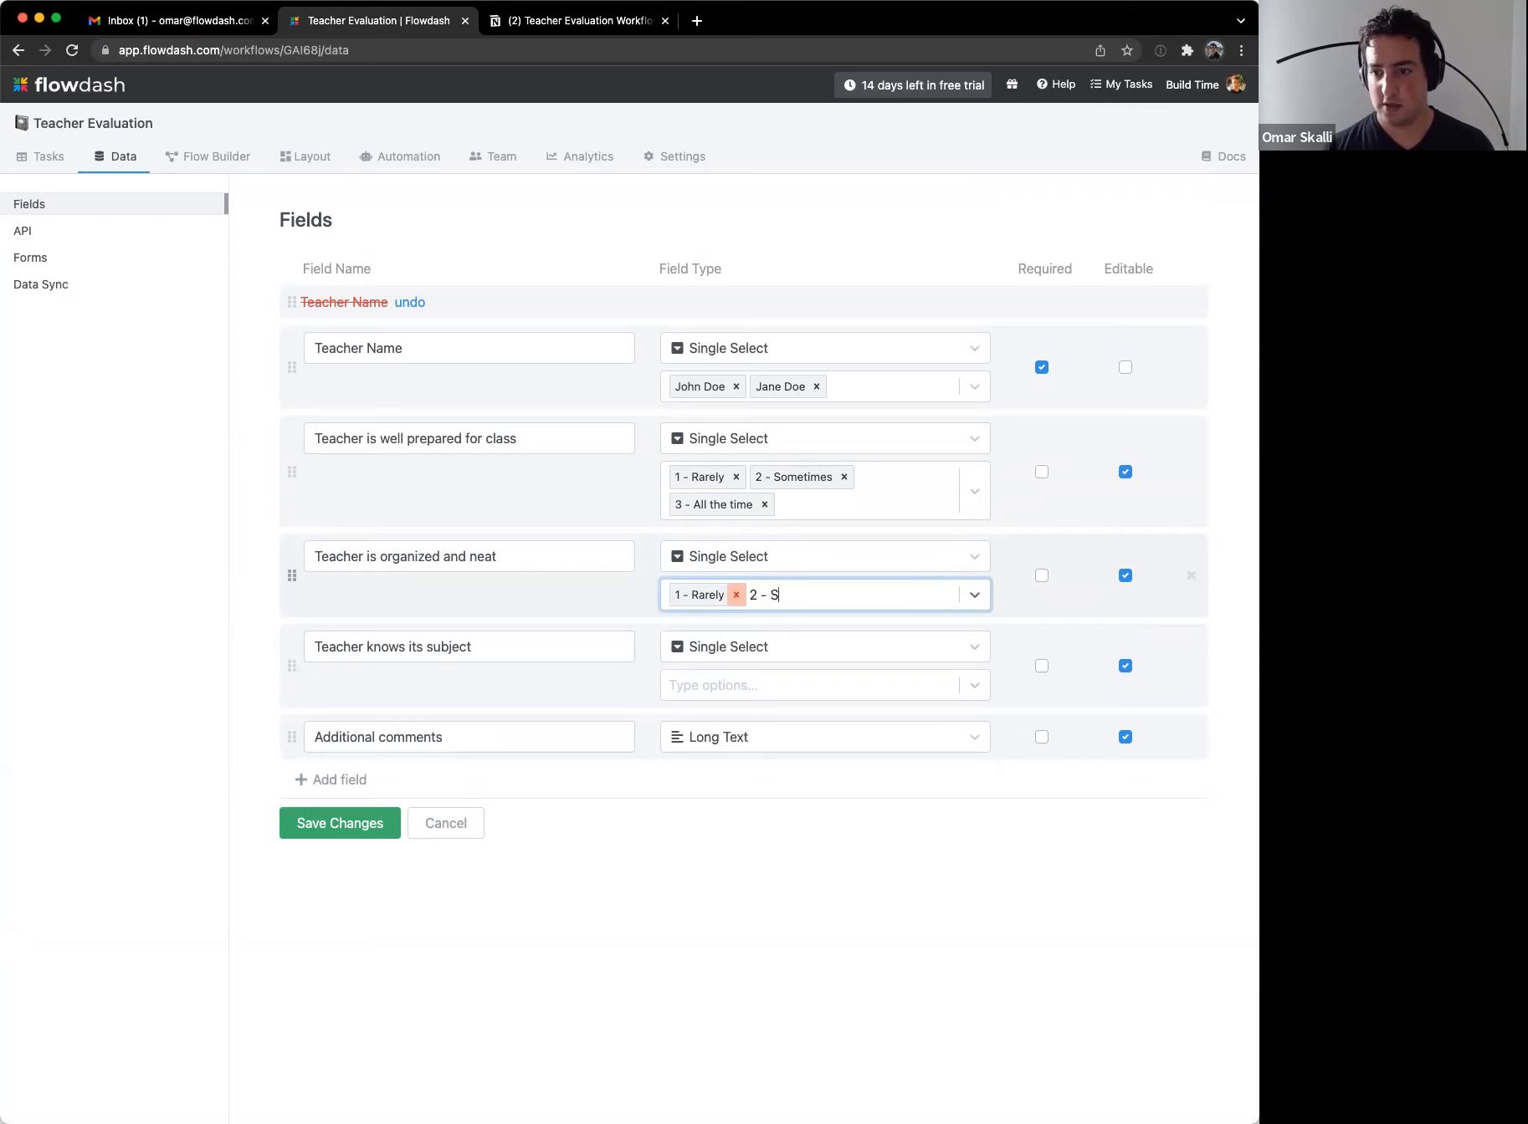
{"action": "key", "text": "Return"}
{"action": "type", "text": "3 - All the time"}
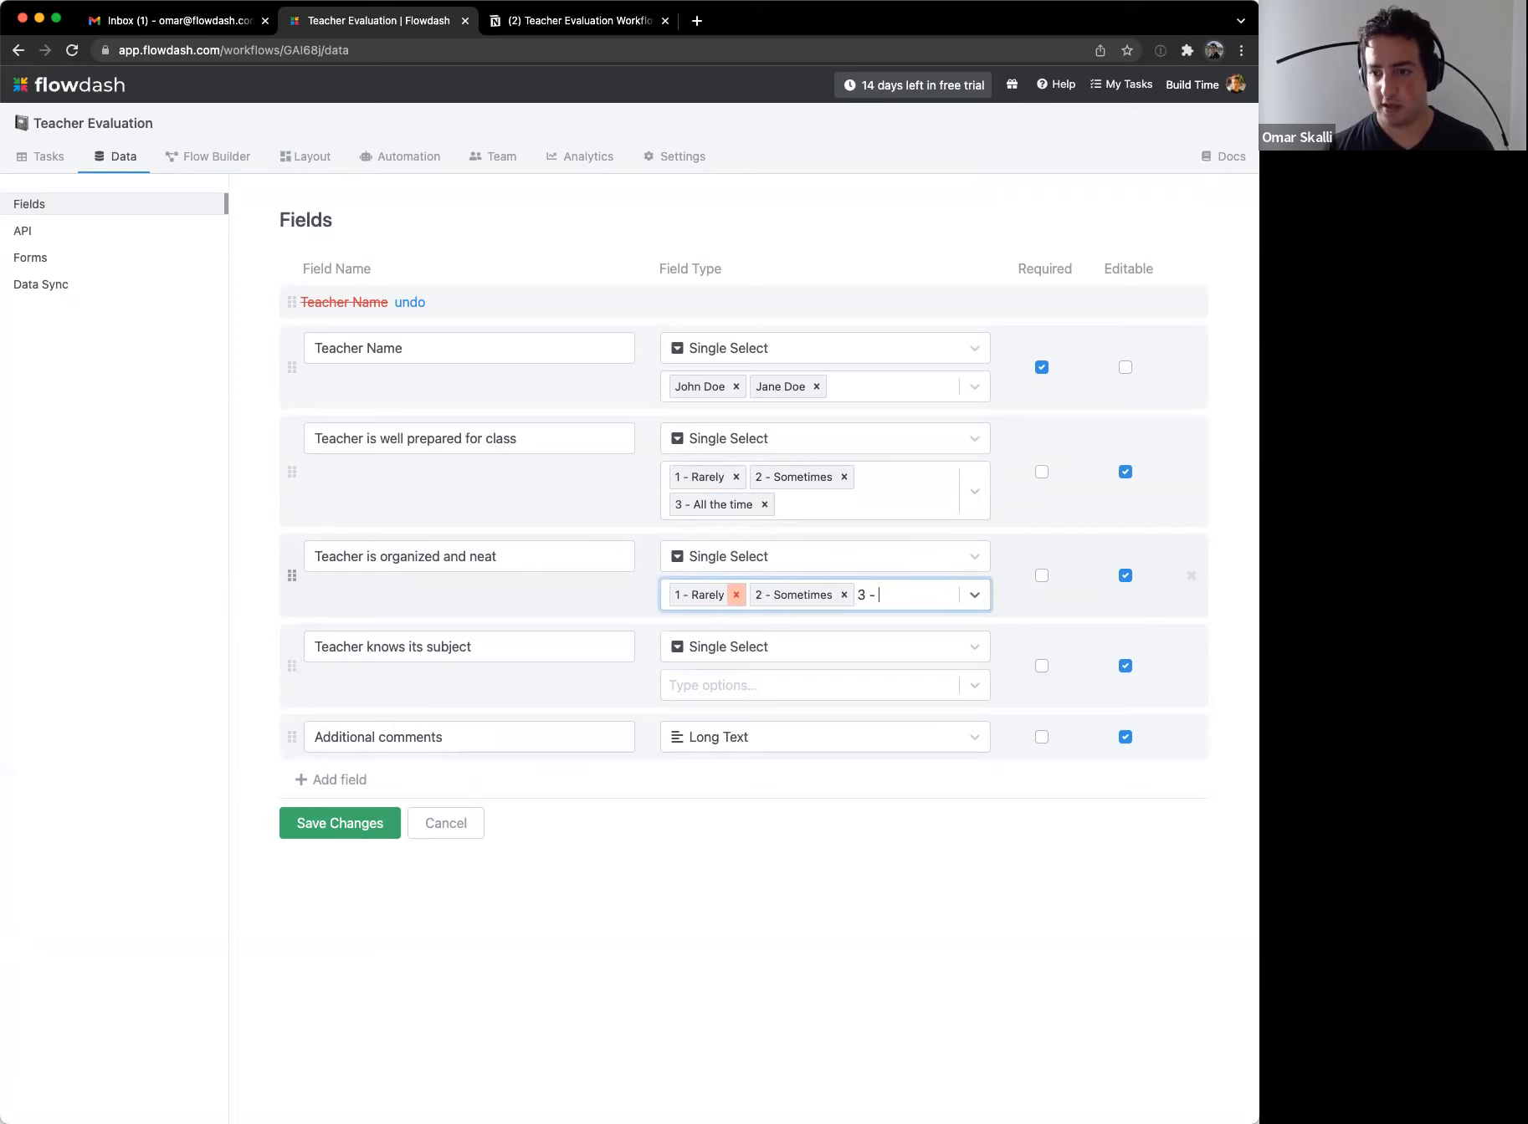
{"action": "key", "text": "Return"}
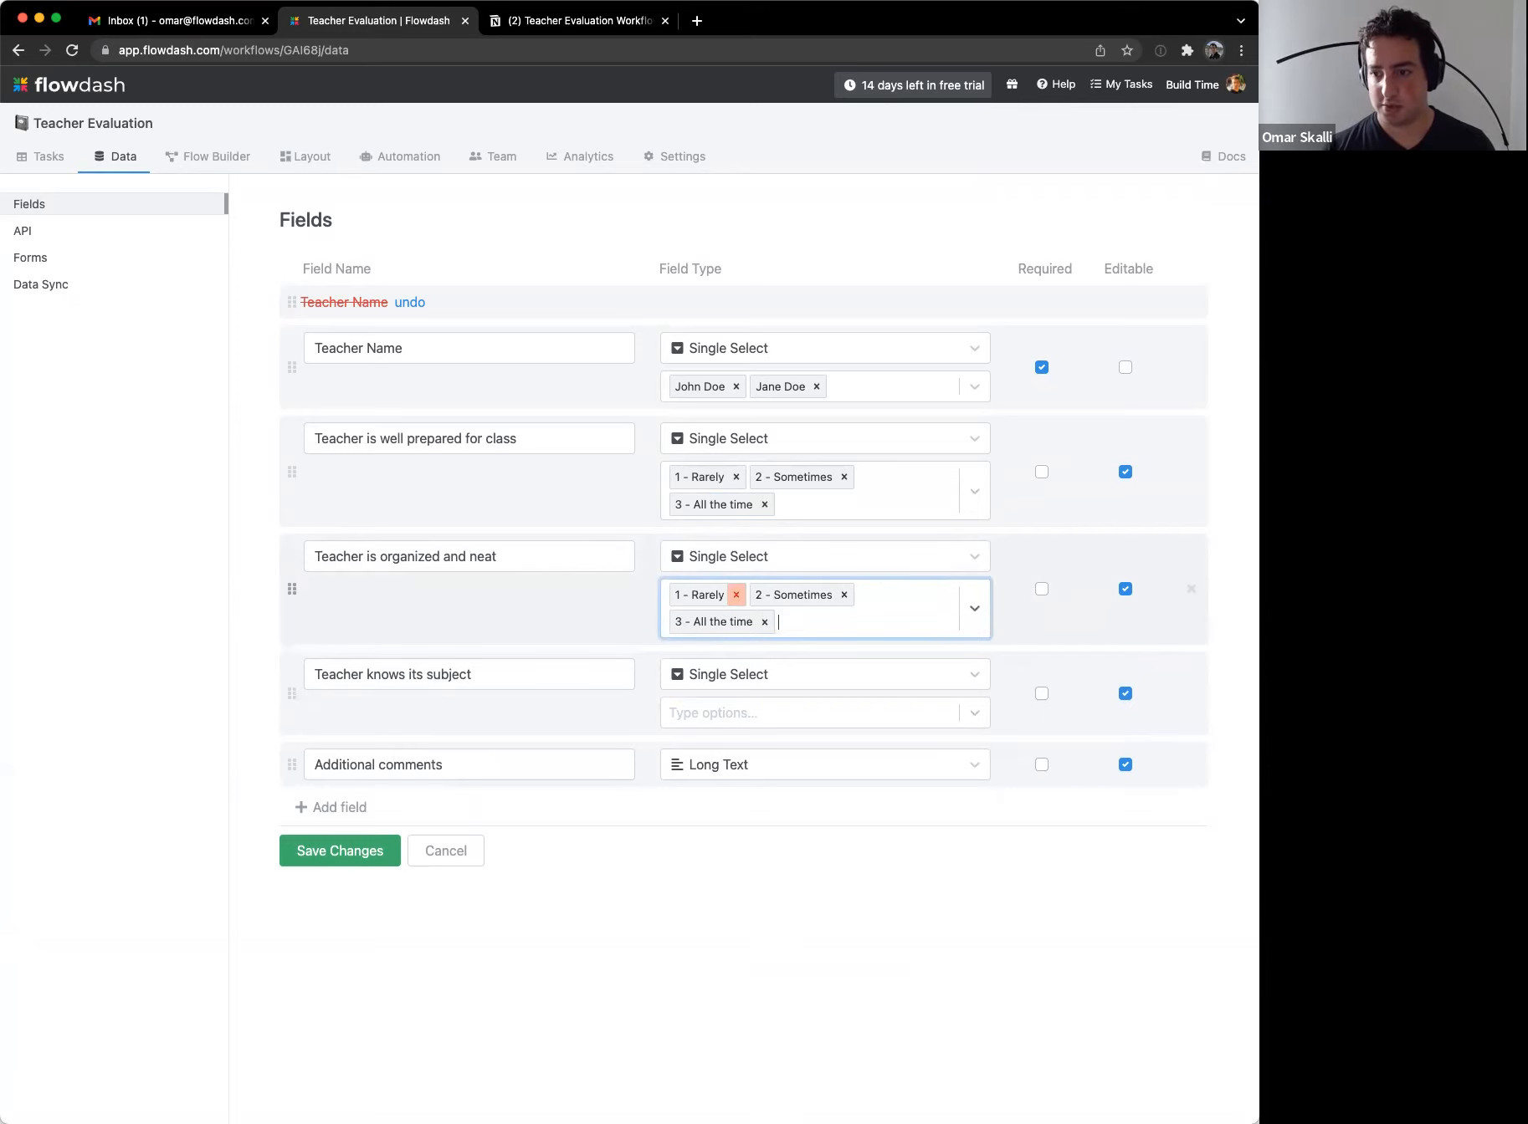
Step: Add the same three rating options to 'Teacher knows its subject' and save the fields
{"action": "left_click", "coordinate": [729, 721]}
{"action": "type", "text": "1 - Rarely"}
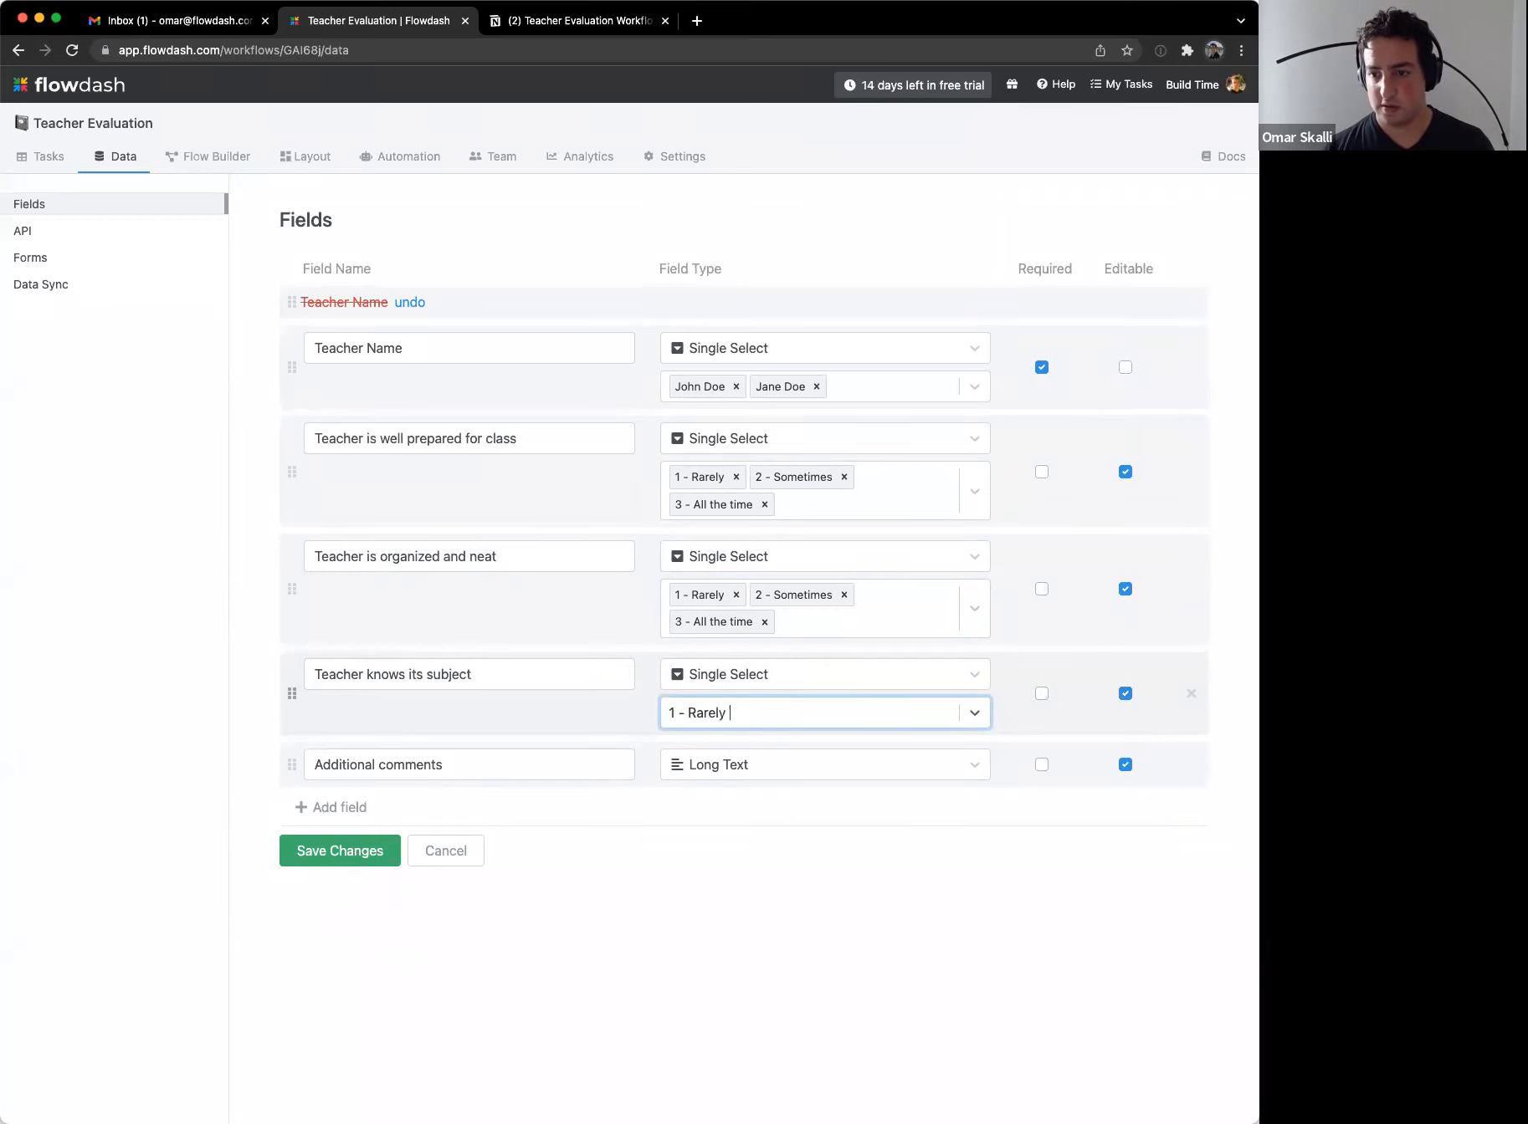
{"action": "key", "text": "Return"}
{"action": "type", "text": "2 - Sometimes"}
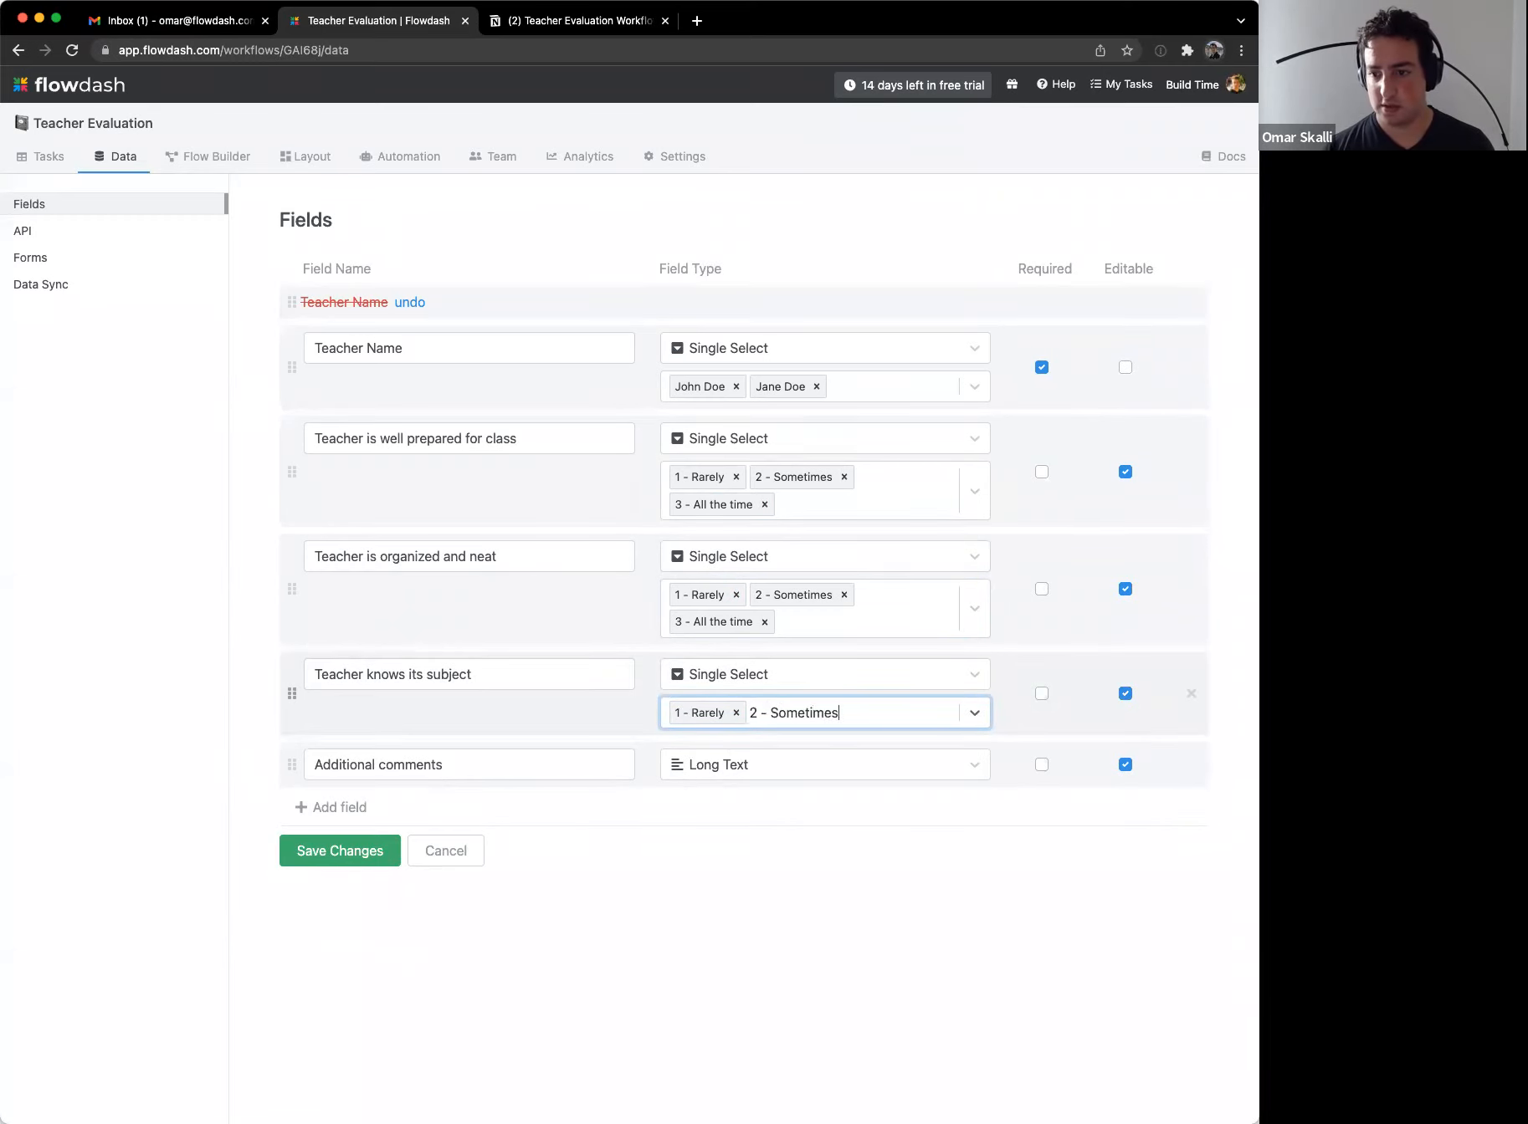
{"action": "key", "text": "Return"}
{"action": "type", "text": "3 - All the time"}
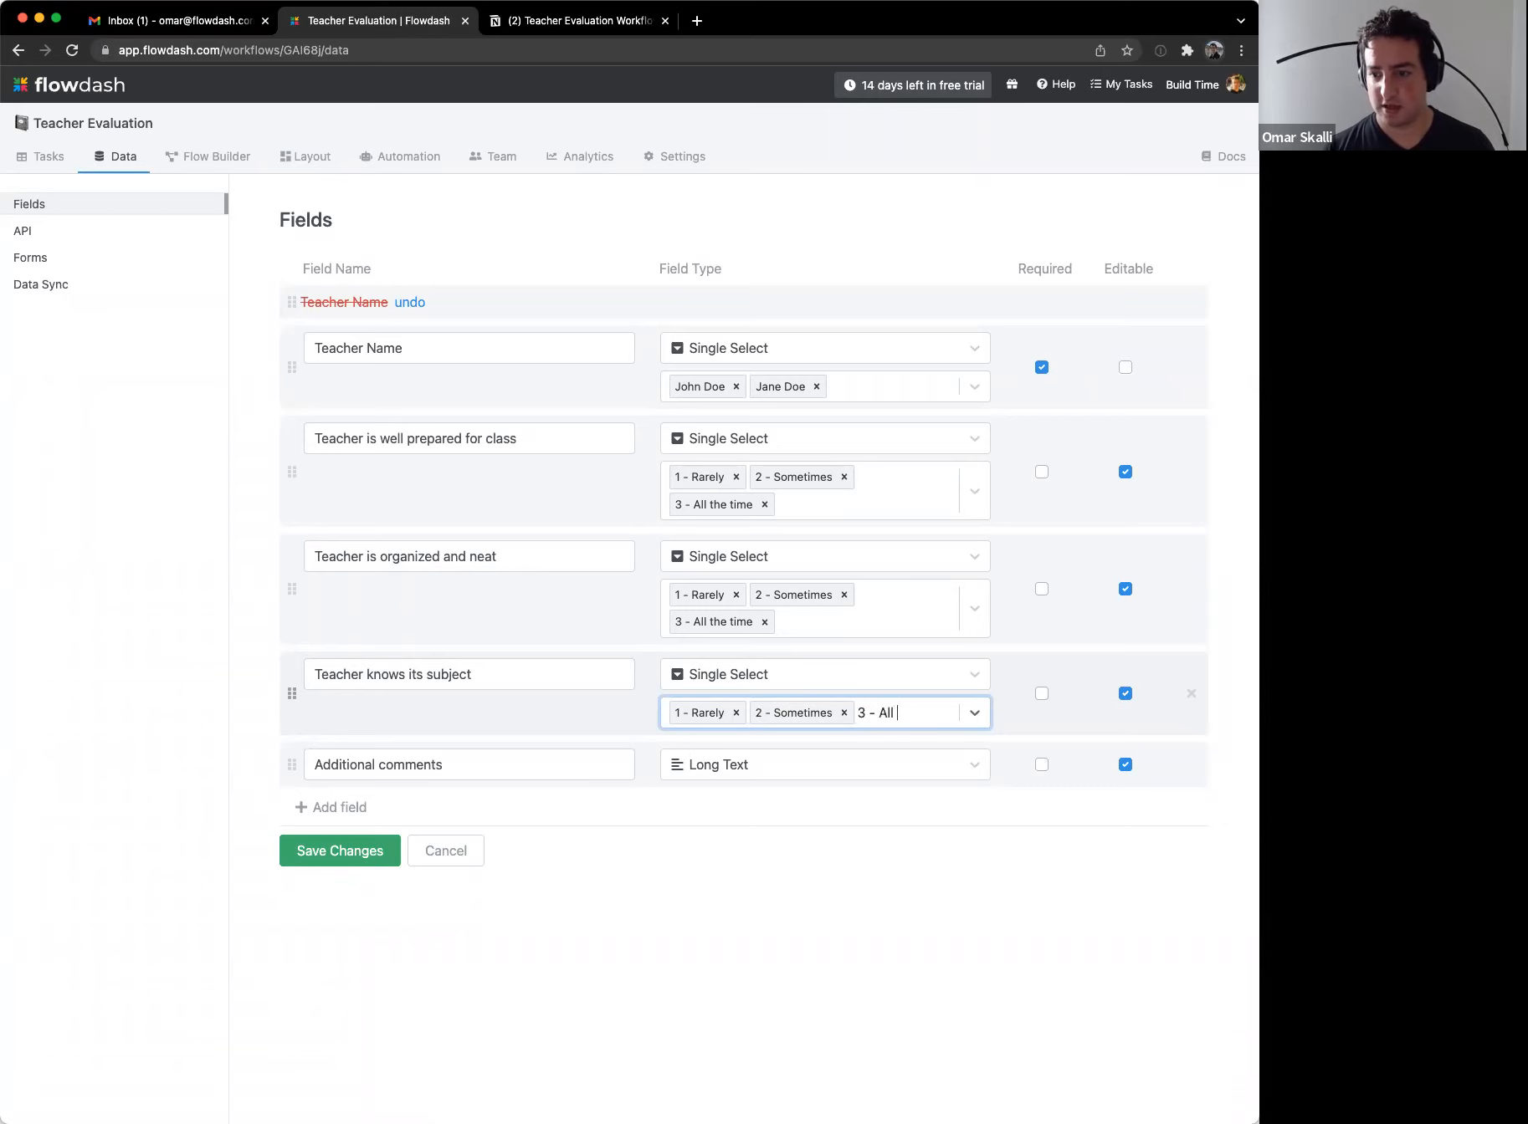
{"action": "key", "text": "Return"}
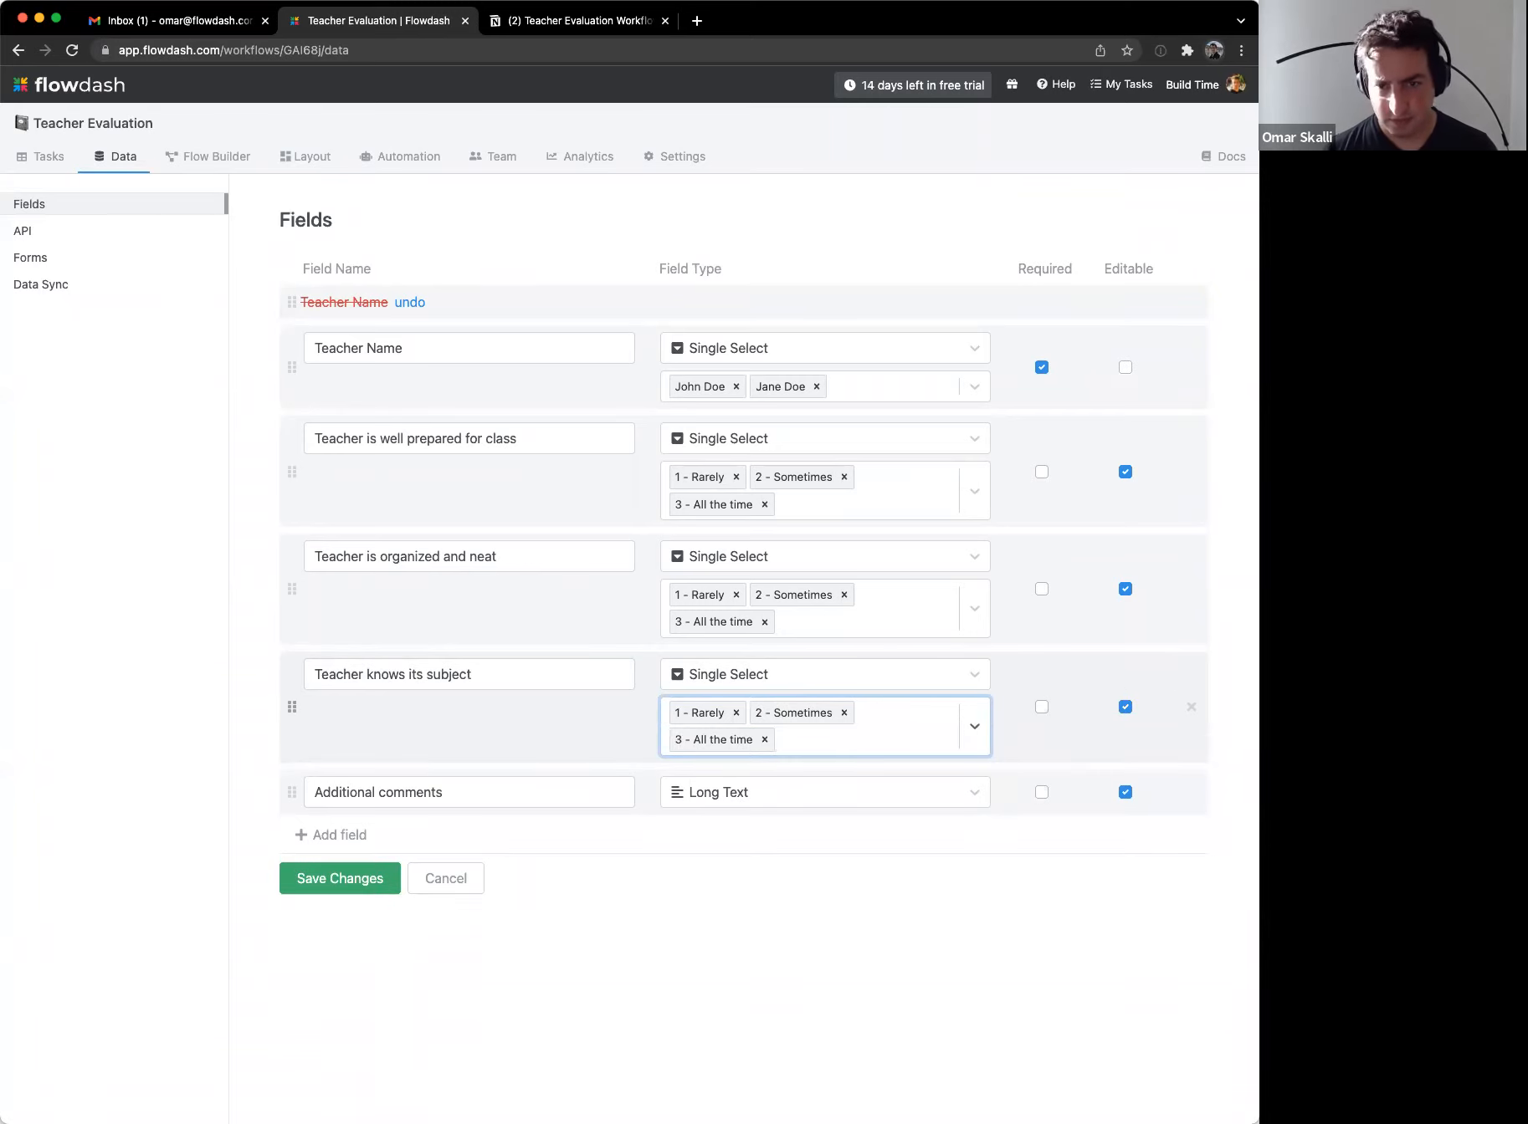
{"action": "left_click", "coordinate": [349, 885]}
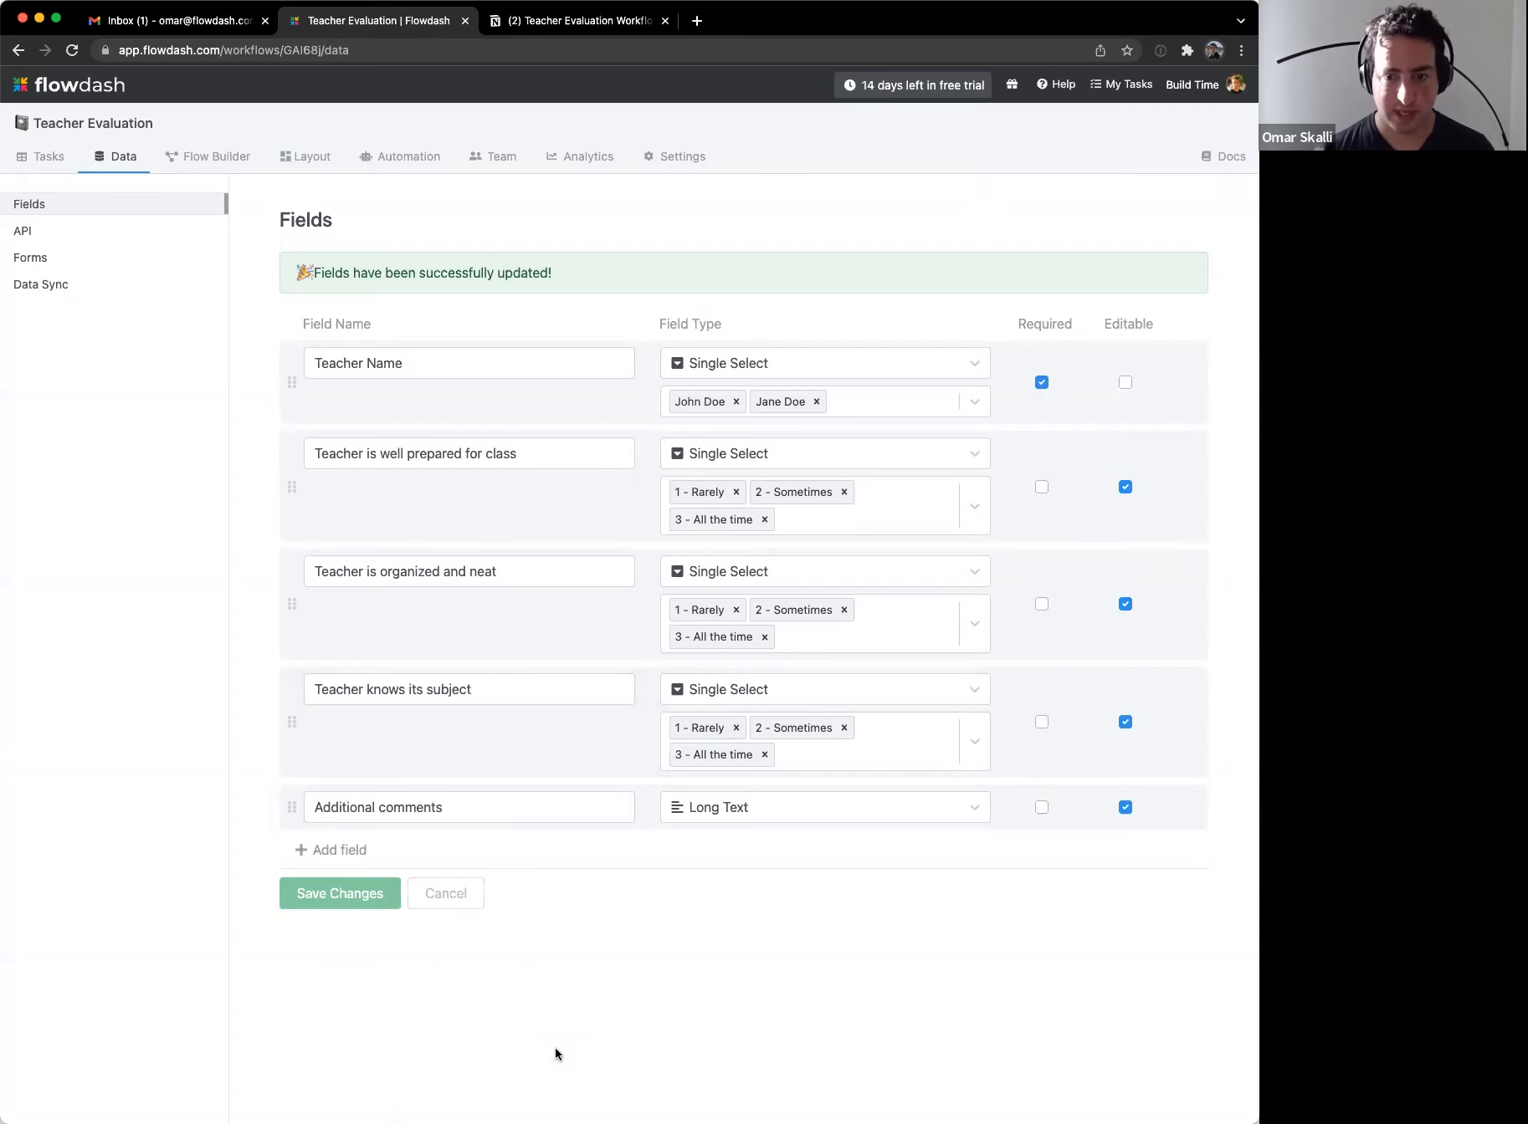
Step: Add a new Single Select field named 'Teacher Decision'
{"action": "left_click", "coordinate": [371, 850]}
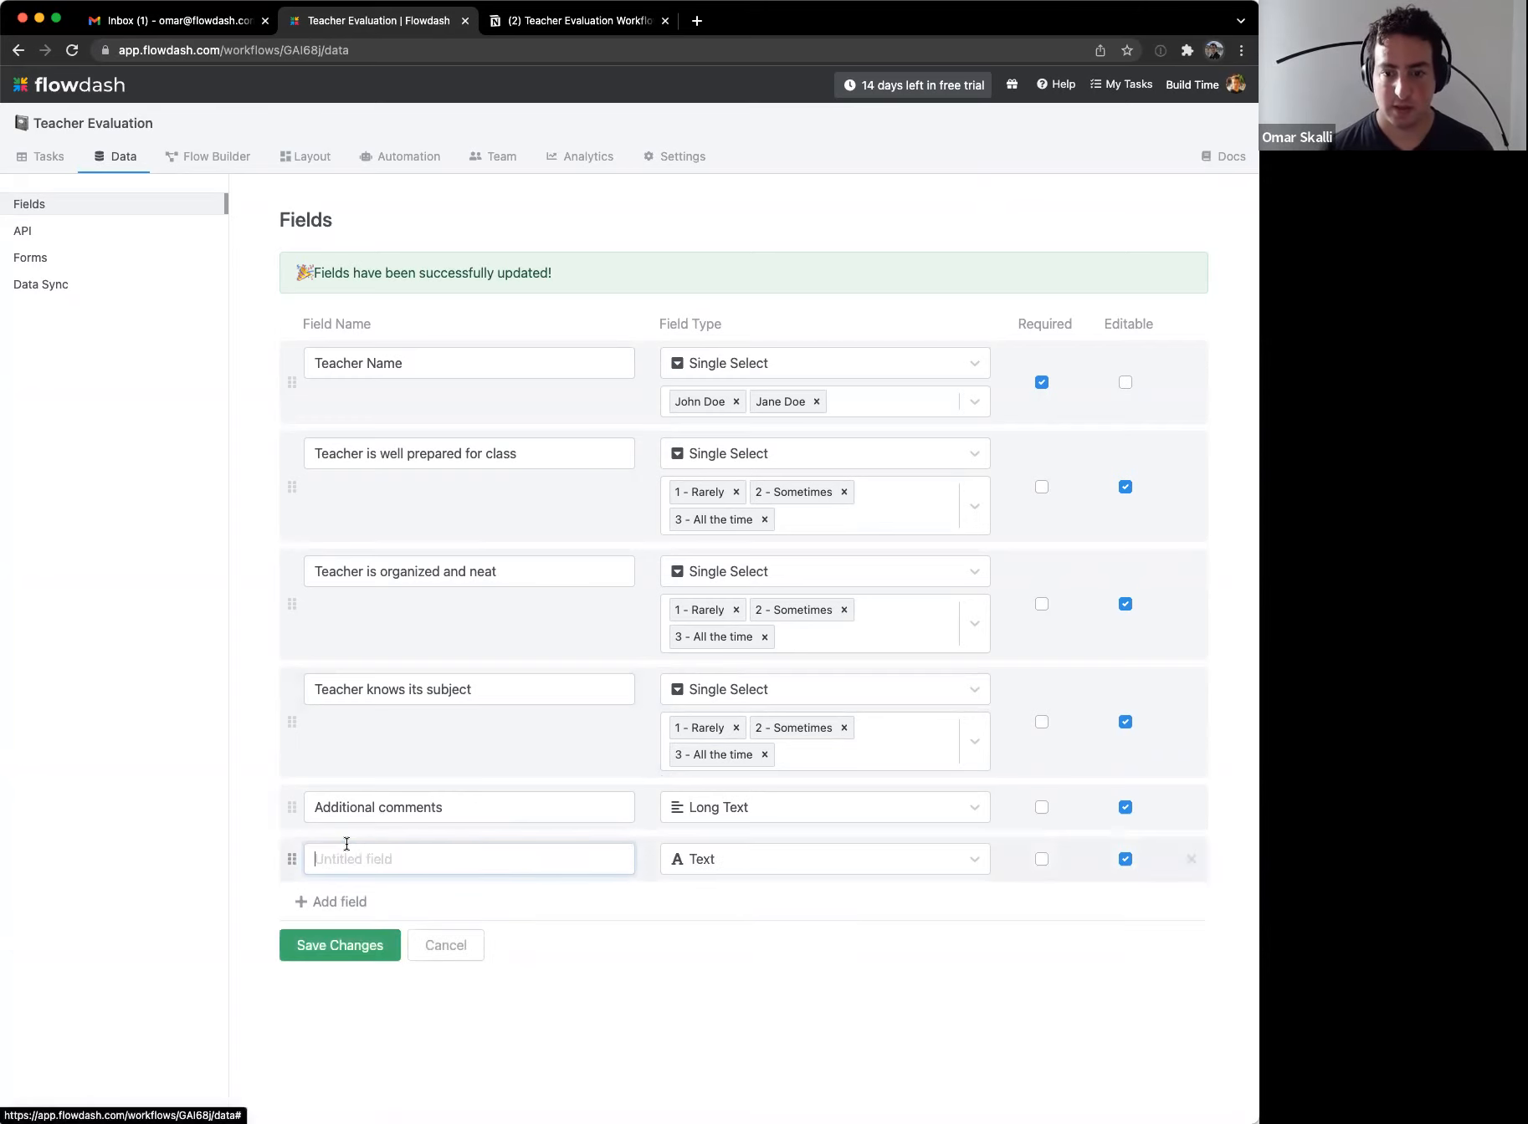
{"action": "type", "text": "Teacher Decision"}
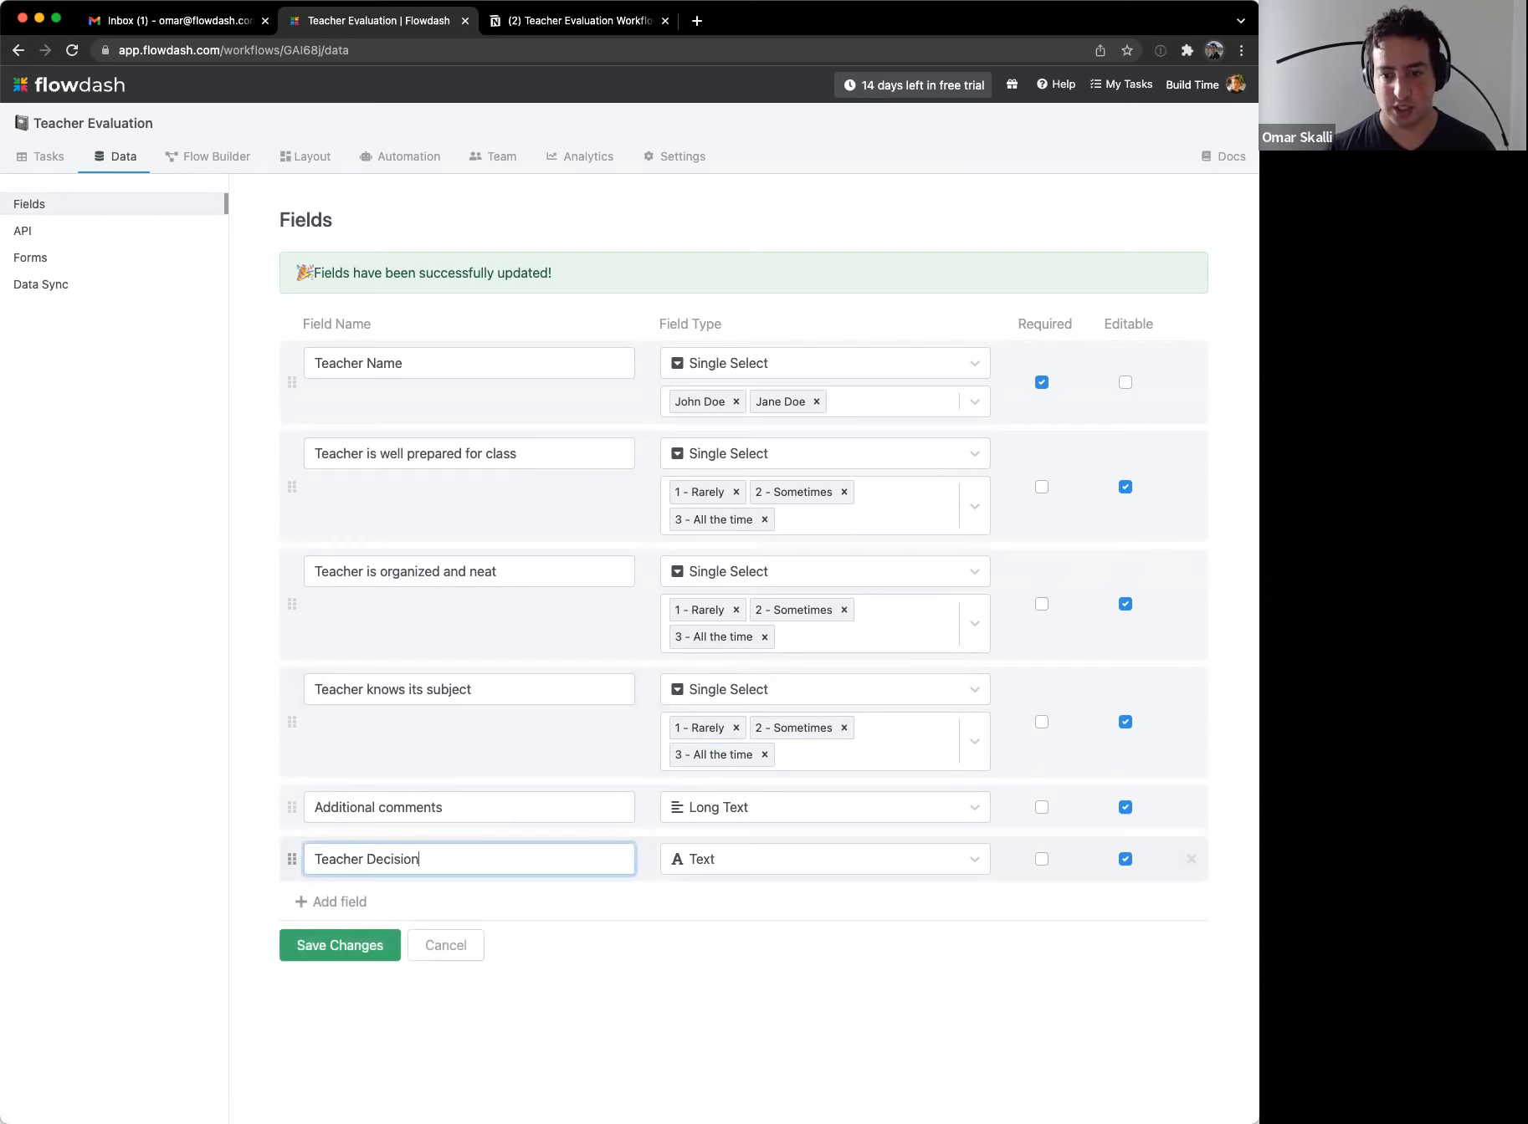
{"action": "left_click", "coordinate": [688, 869]}
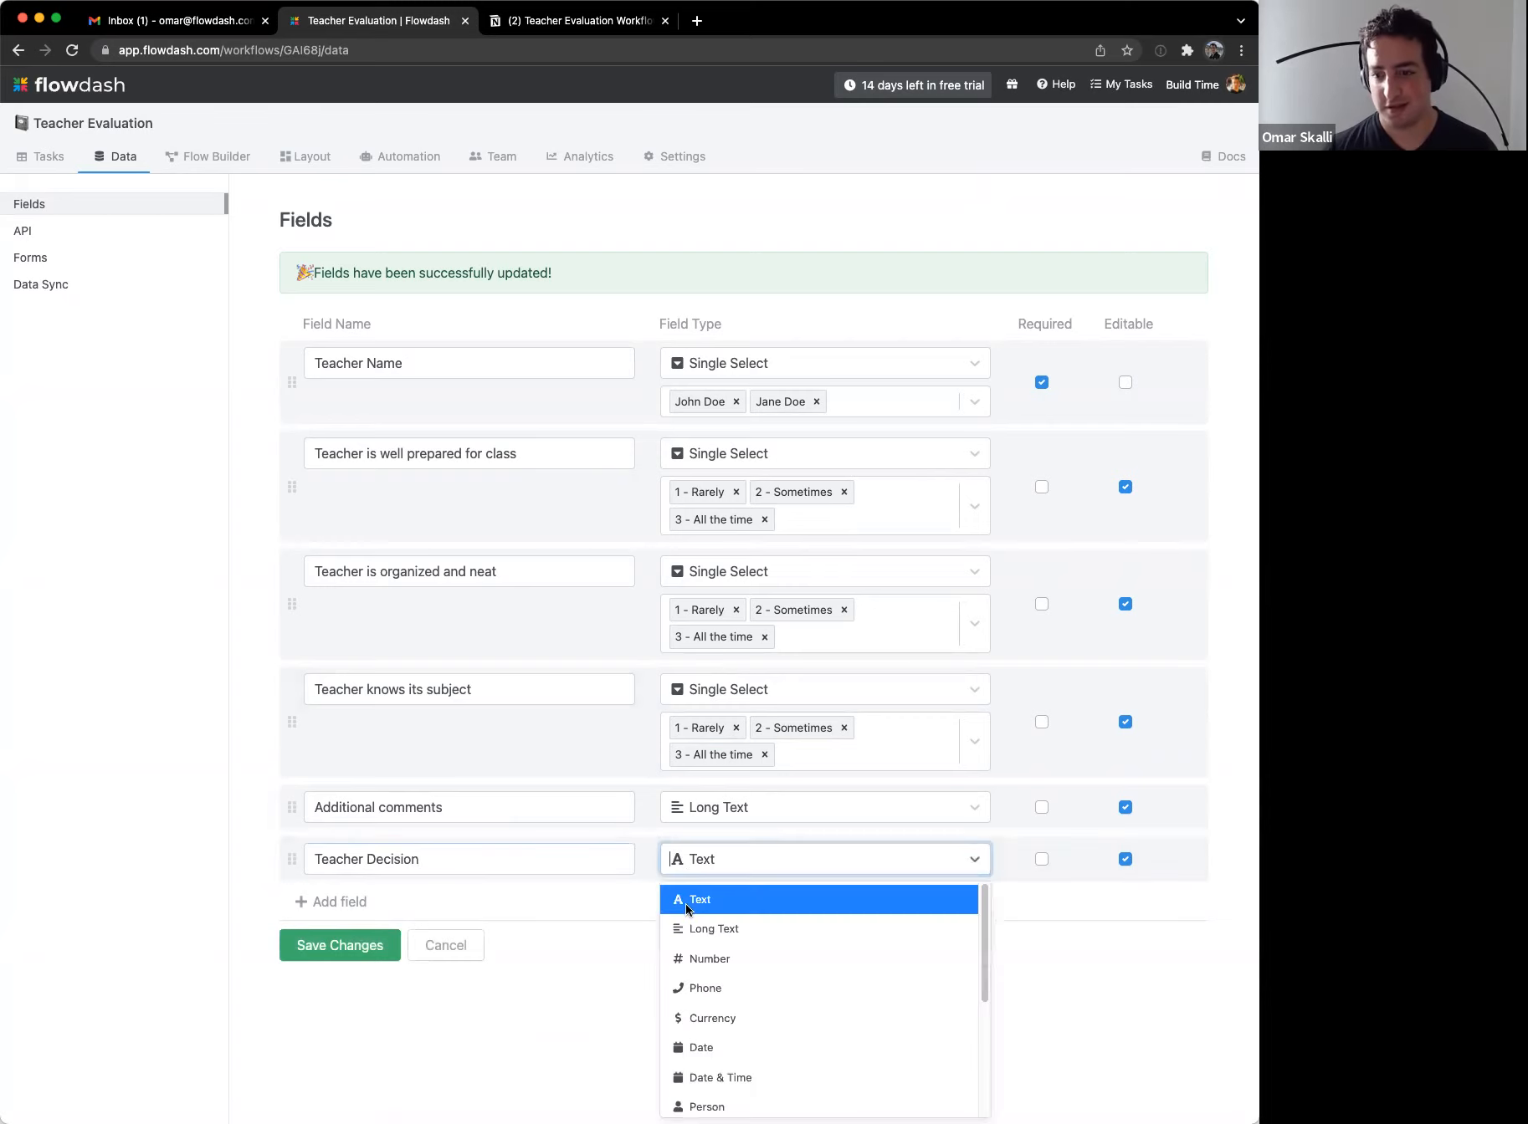
{"action": "scroll", "coordinate": [794, 1001], "scroll_direction": "down", "scroll_amount": 2}
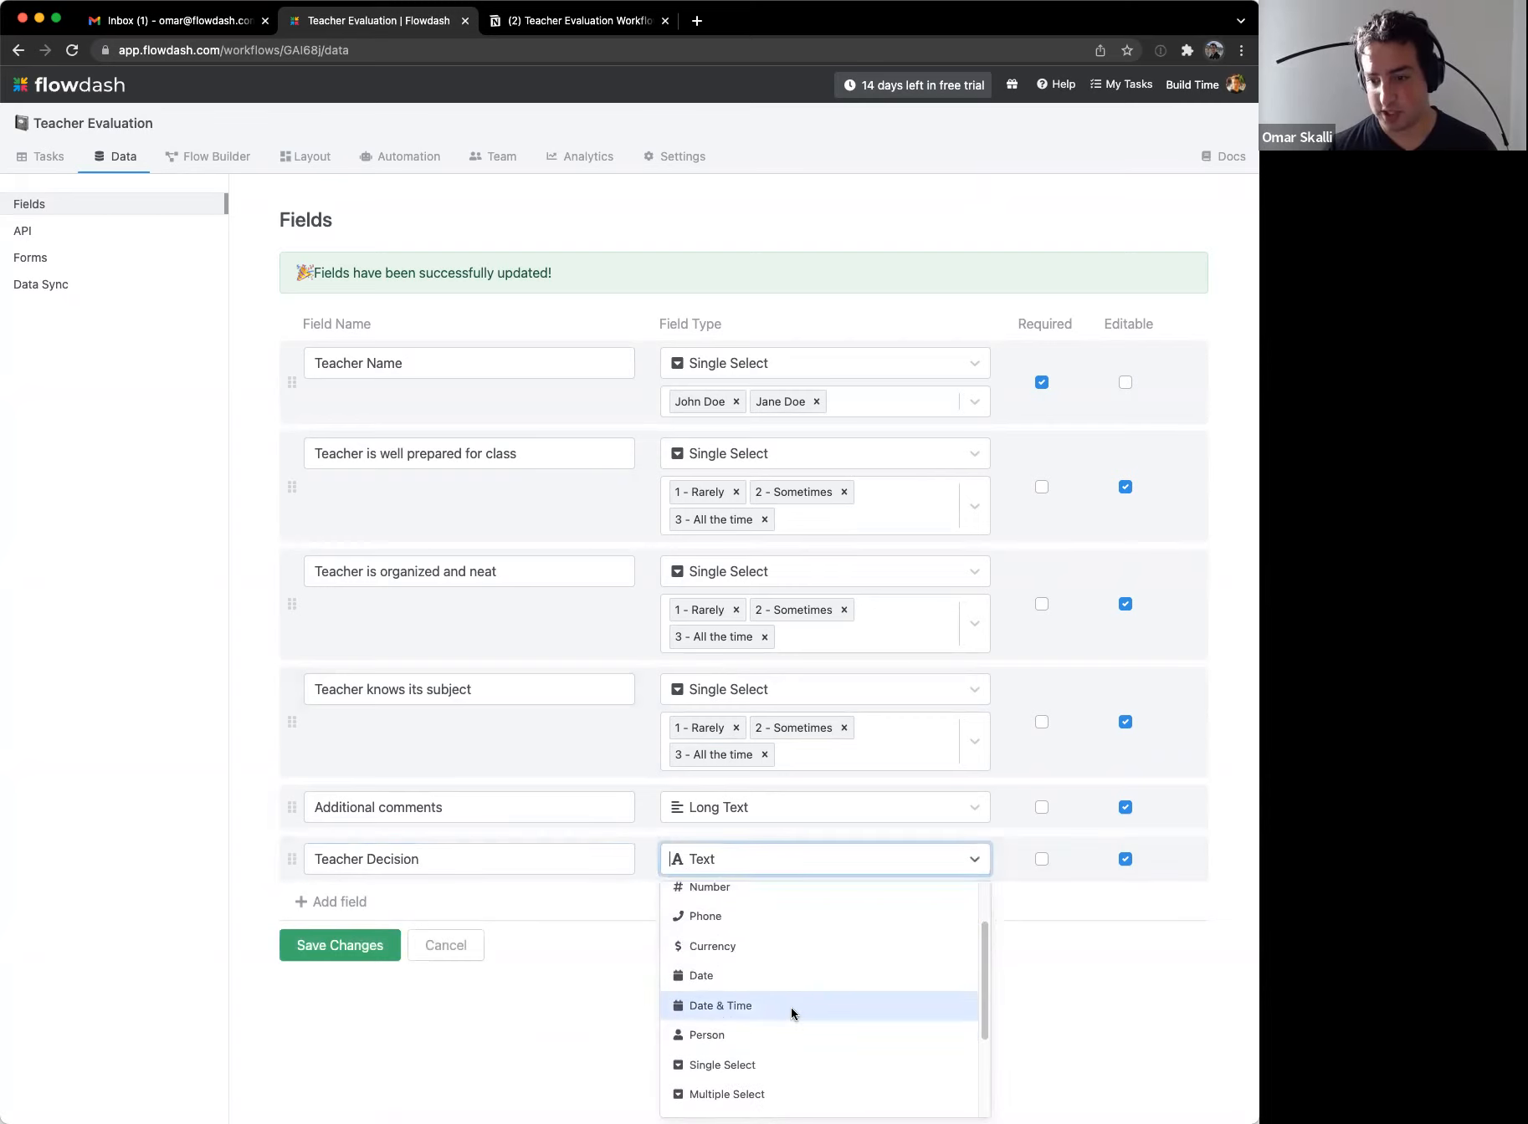
{"action": "scroll", "coordinate": [786, 979], "scroll_direction": "down", "scroll_amount": 1}
{"action": "left_click", "coordinate": [763, 1036]}
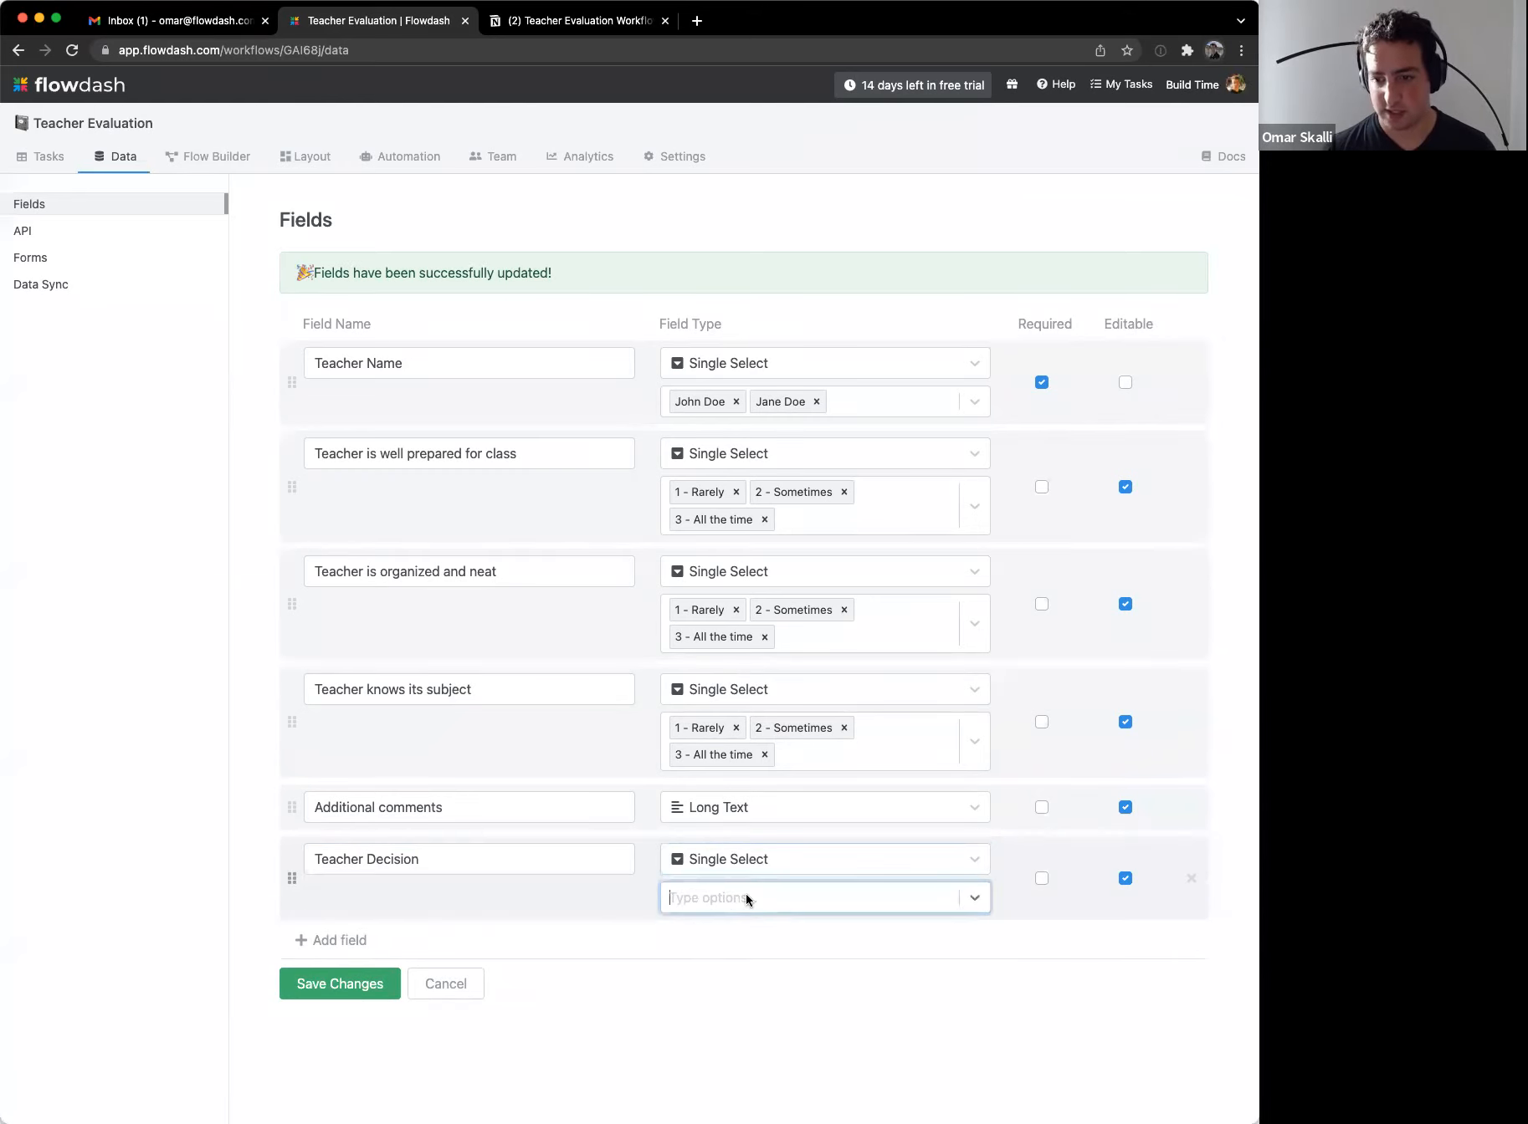
Step: Give Teacher Decision the options Approve and Appeal
{"action": "type", "text": "Approved"}
{"action": "key", "text": "Return"}
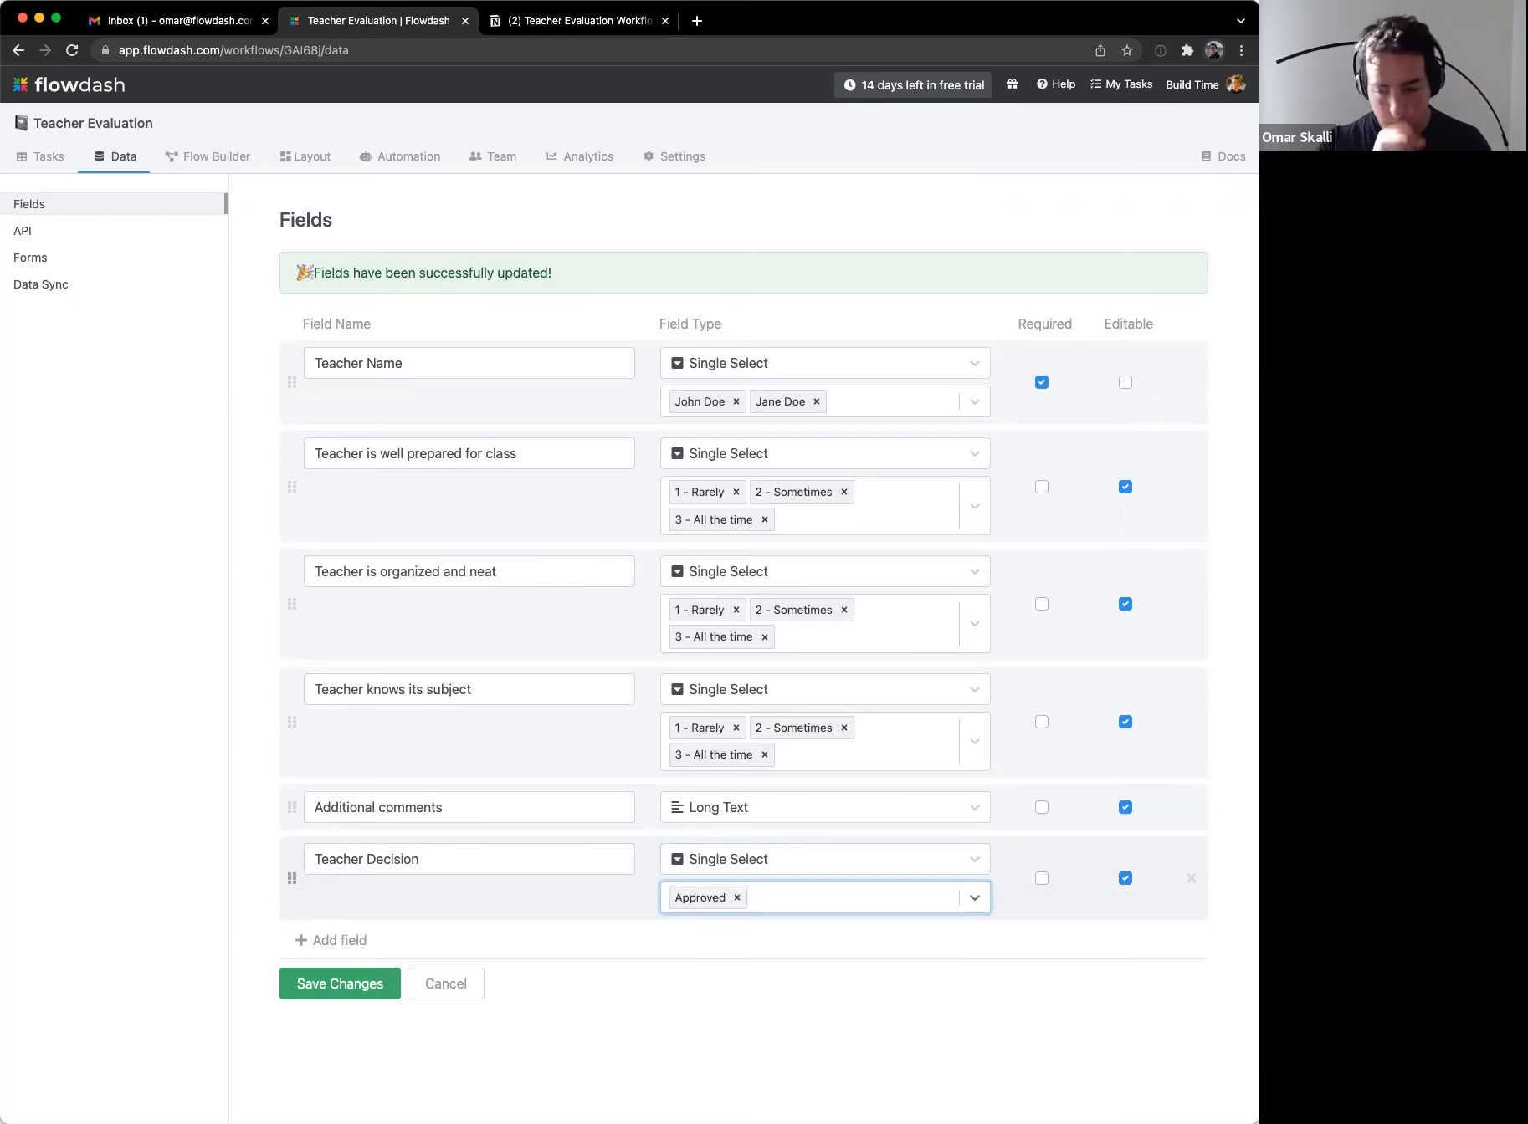
{"action": "type", "text": "Appeal"}
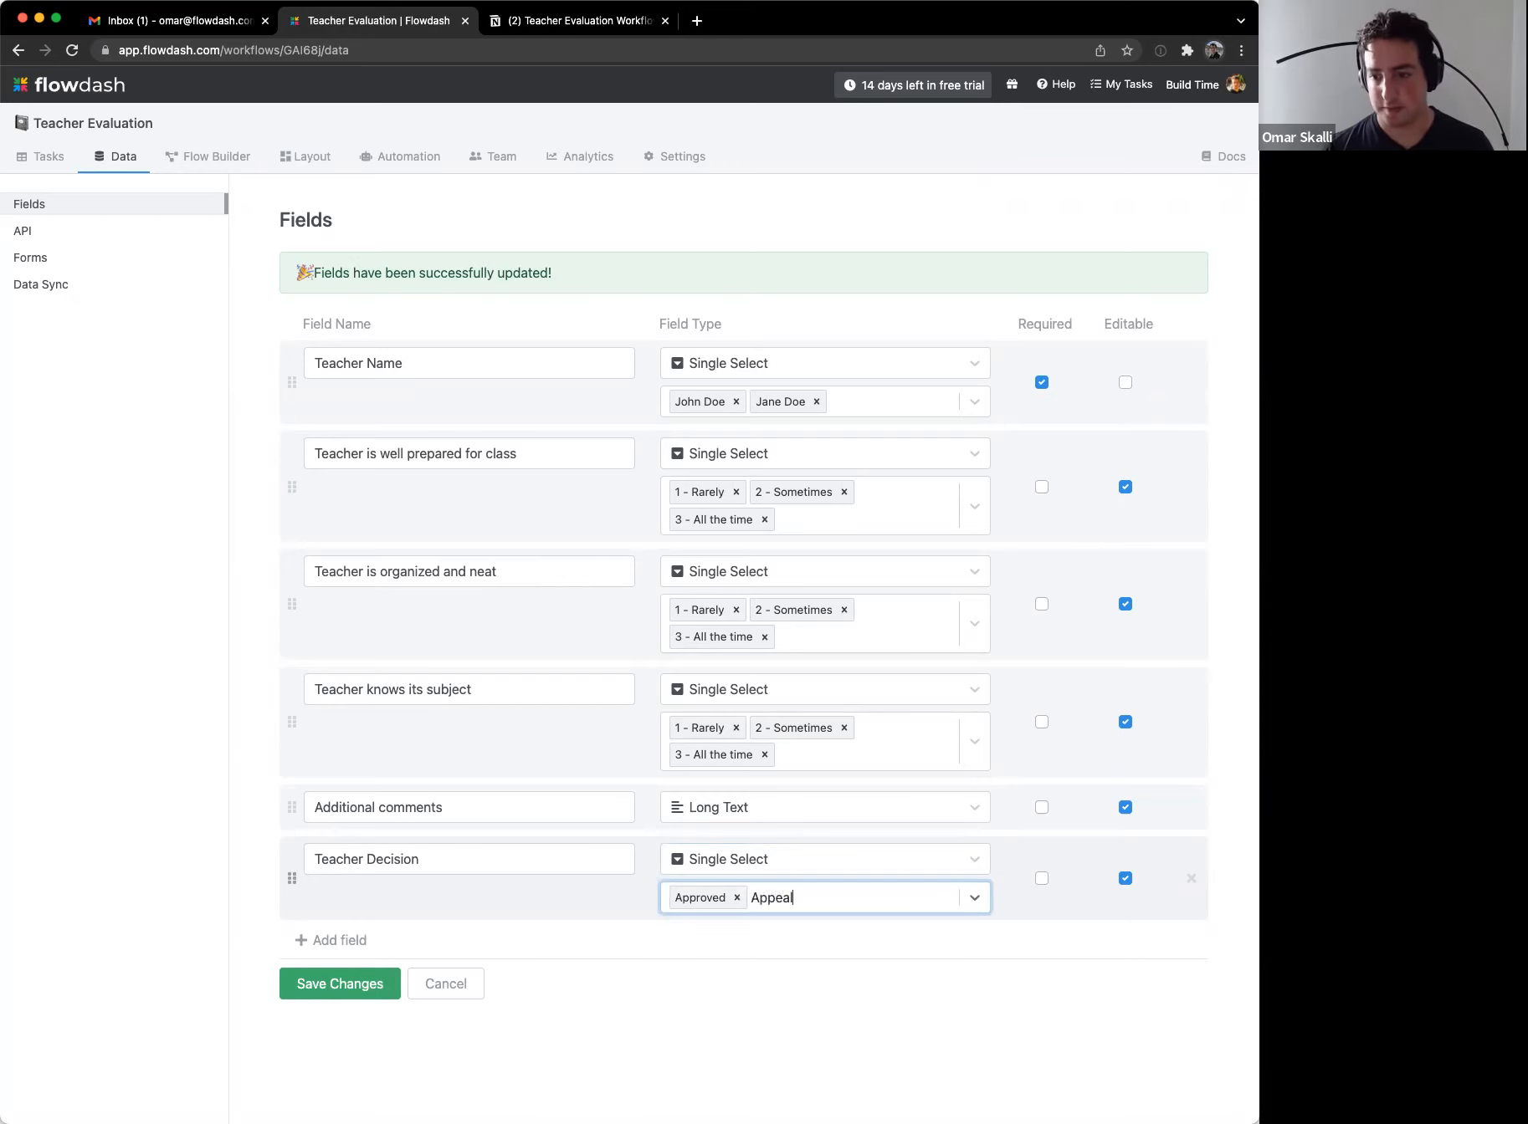
{"action": "key", "text": "Return"}
{"action": "key", "text": "BackSpace"}
{"action": "key", "text": "BackSpace"}
{"action": "type", "text": "Approve"}
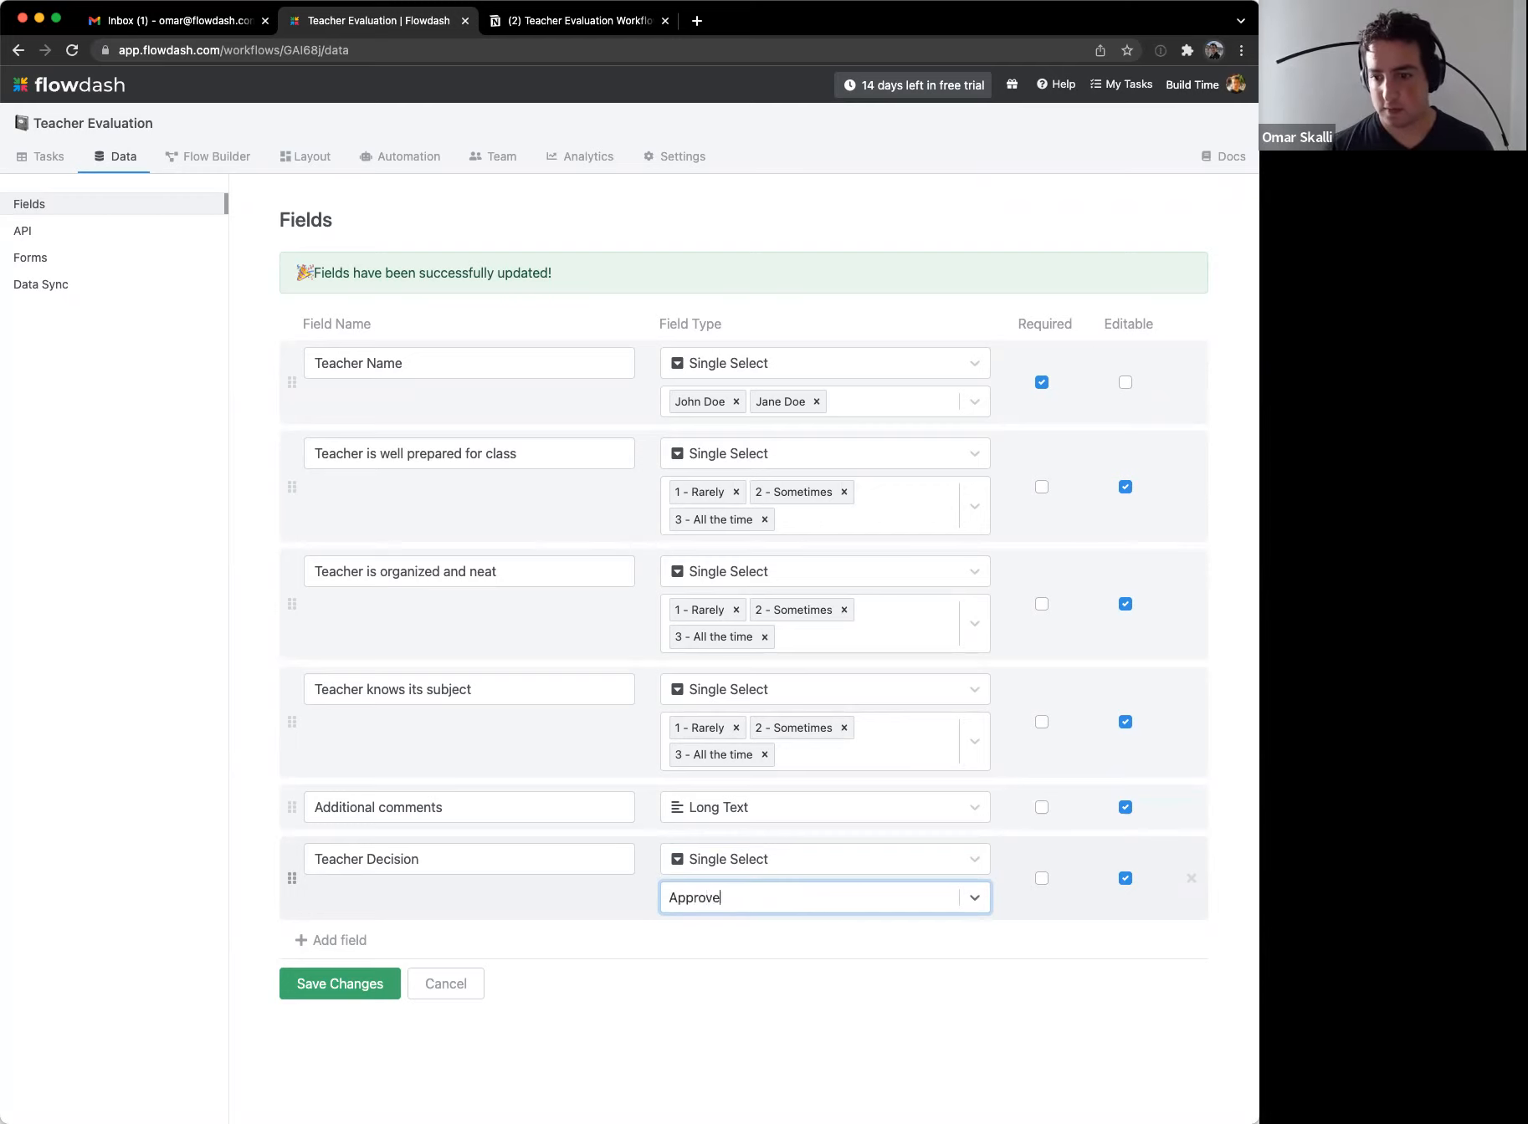
{"action": "key", "text": "Return"}
{"action": "type", "text": "Appeal"}
{"action": "key", "text": "Return"}
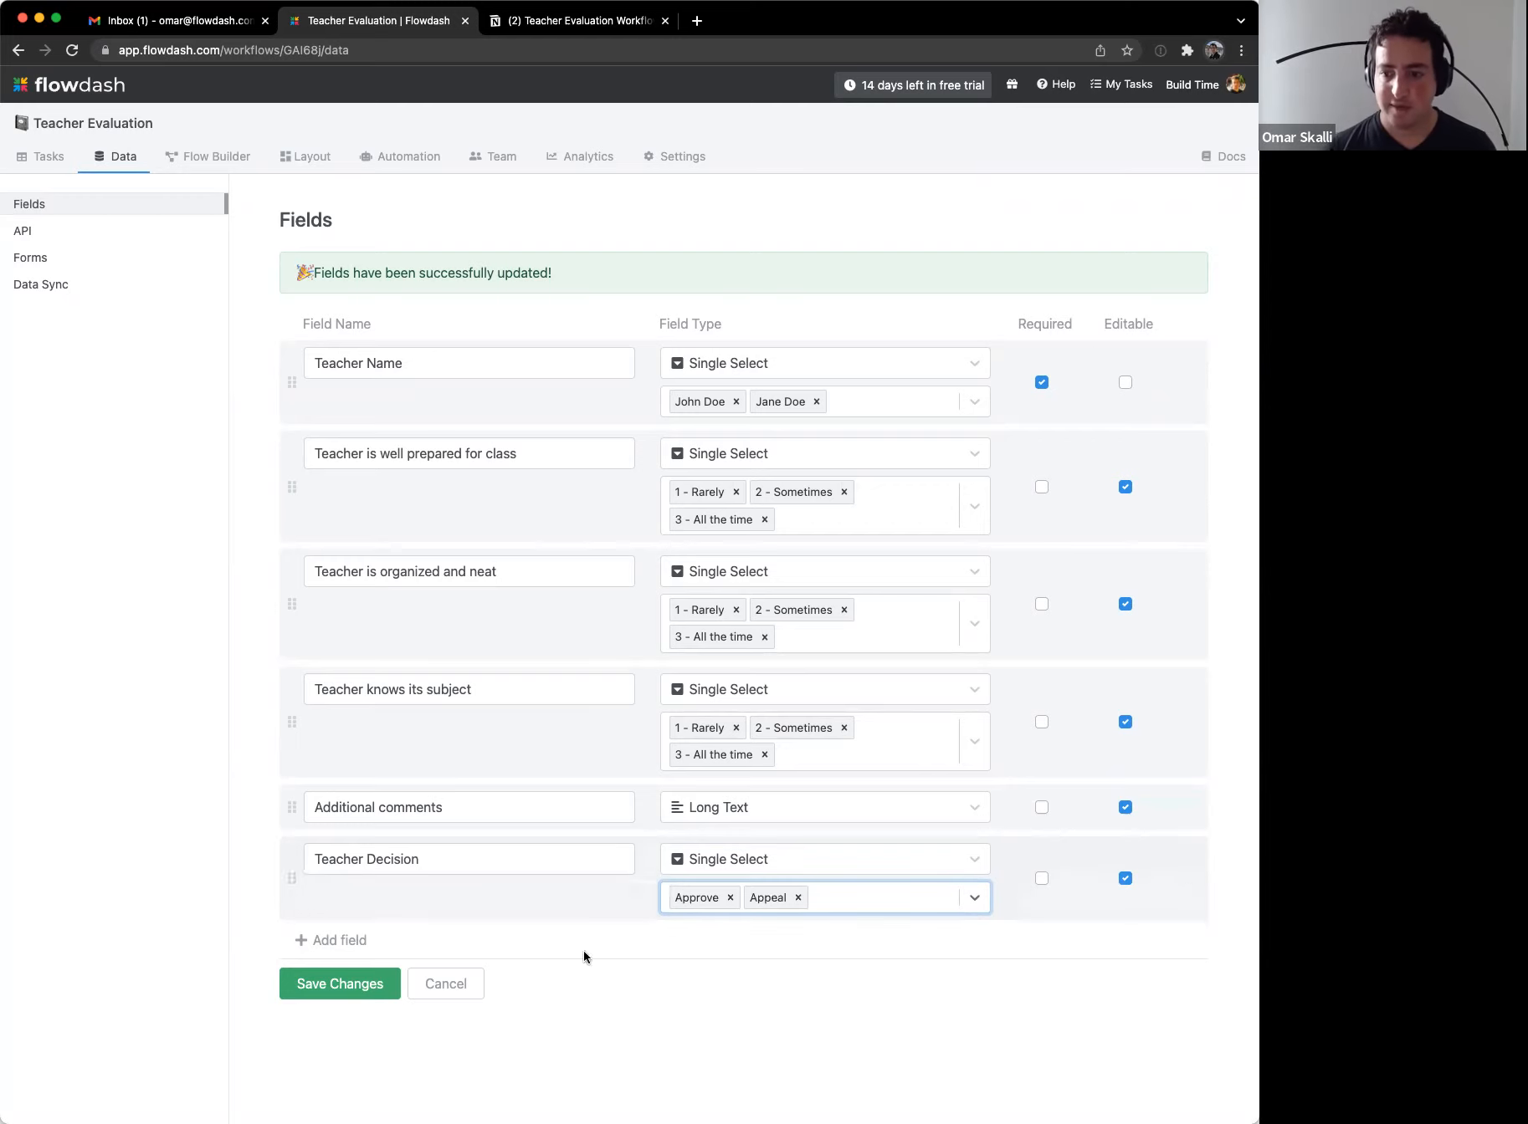
Step: Add two new fields named 'Appeal Documents' and 'Appeal Reason'
{"action": "left_click", "coordinate": [365, 942]}
{"action": "left_click", "coordinate": [415, 948]}
{"action": "type", "text": "T"}
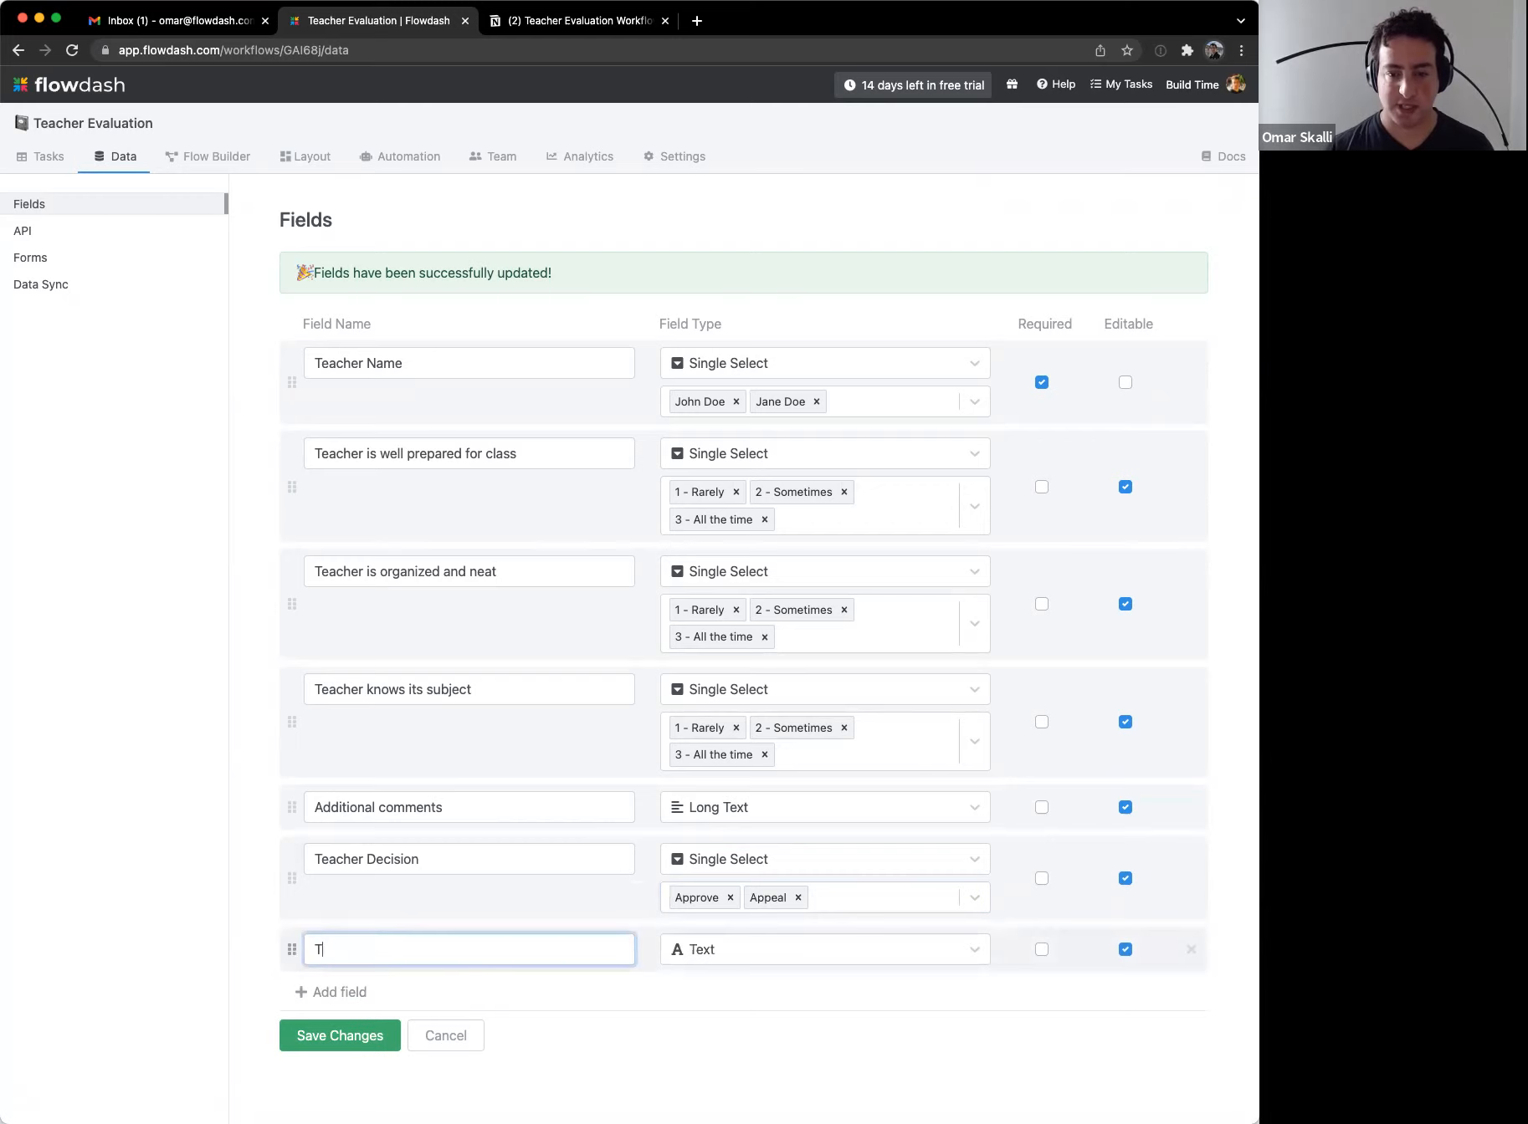
{"action": "type", "text": "eacher"}
{"action": "key", "text": "super+a"}
{"action": "type", "text": "Appeal"}
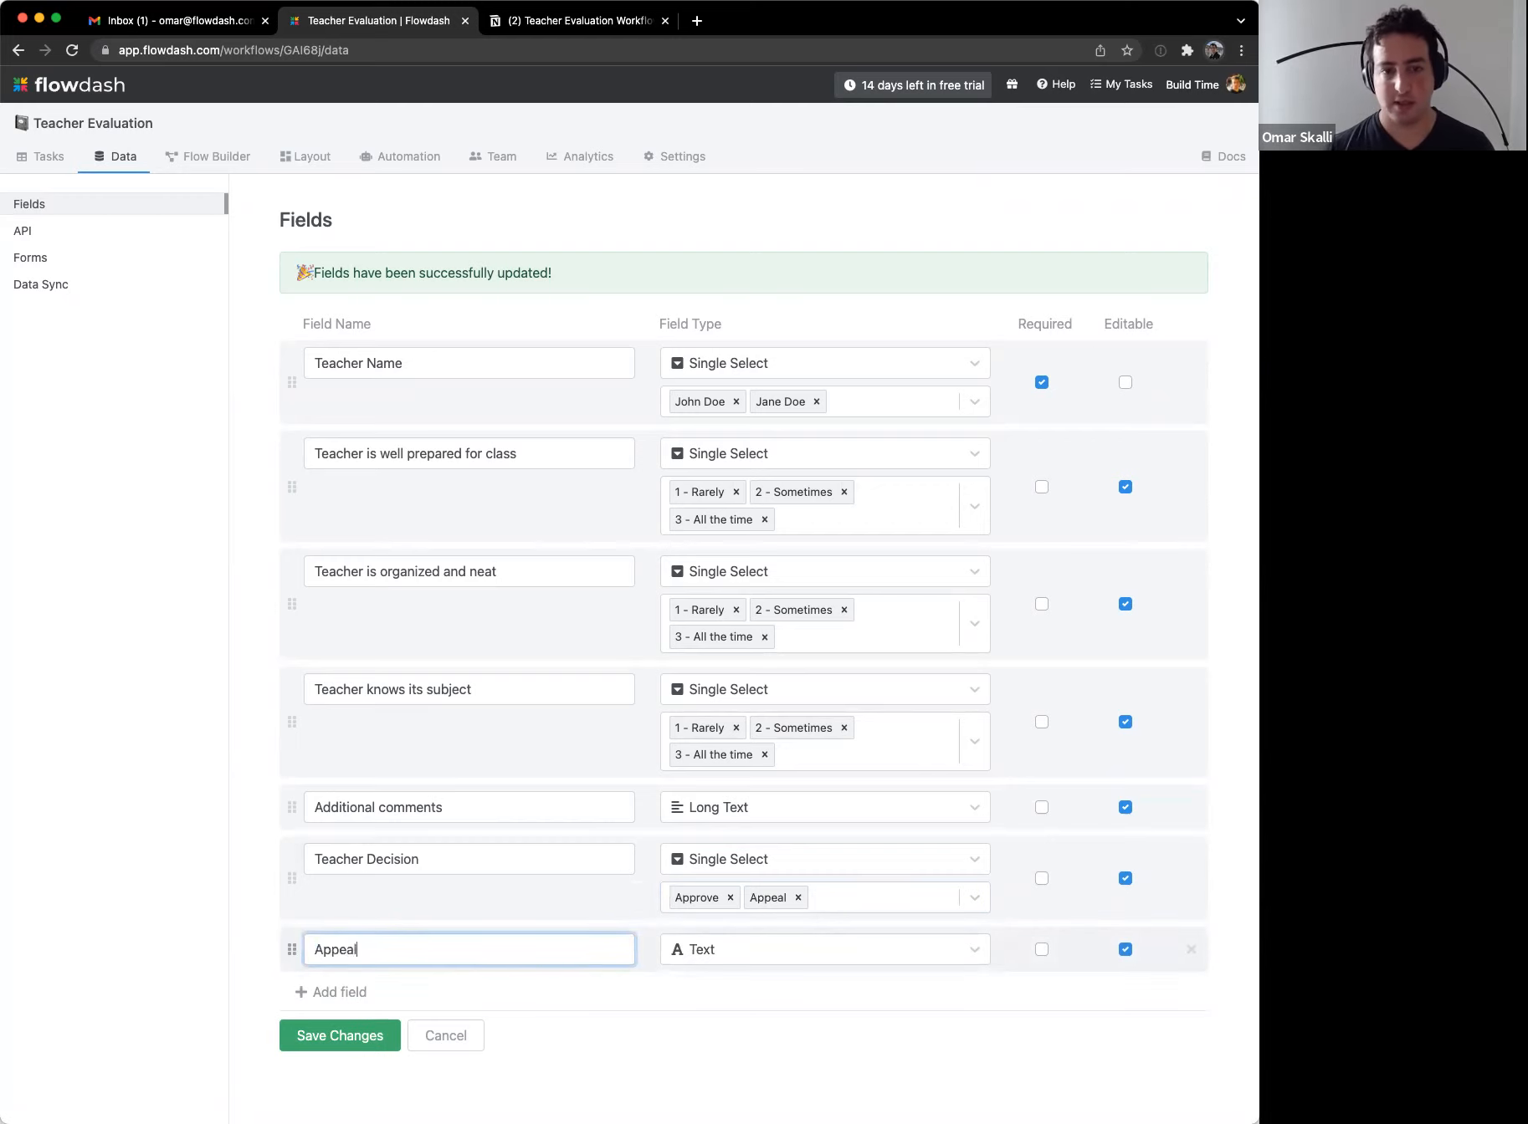
{"action": "type", "text": " Documents"}
{"action": "key", "text": "Return"}
{"action": "type", "text": "A"}
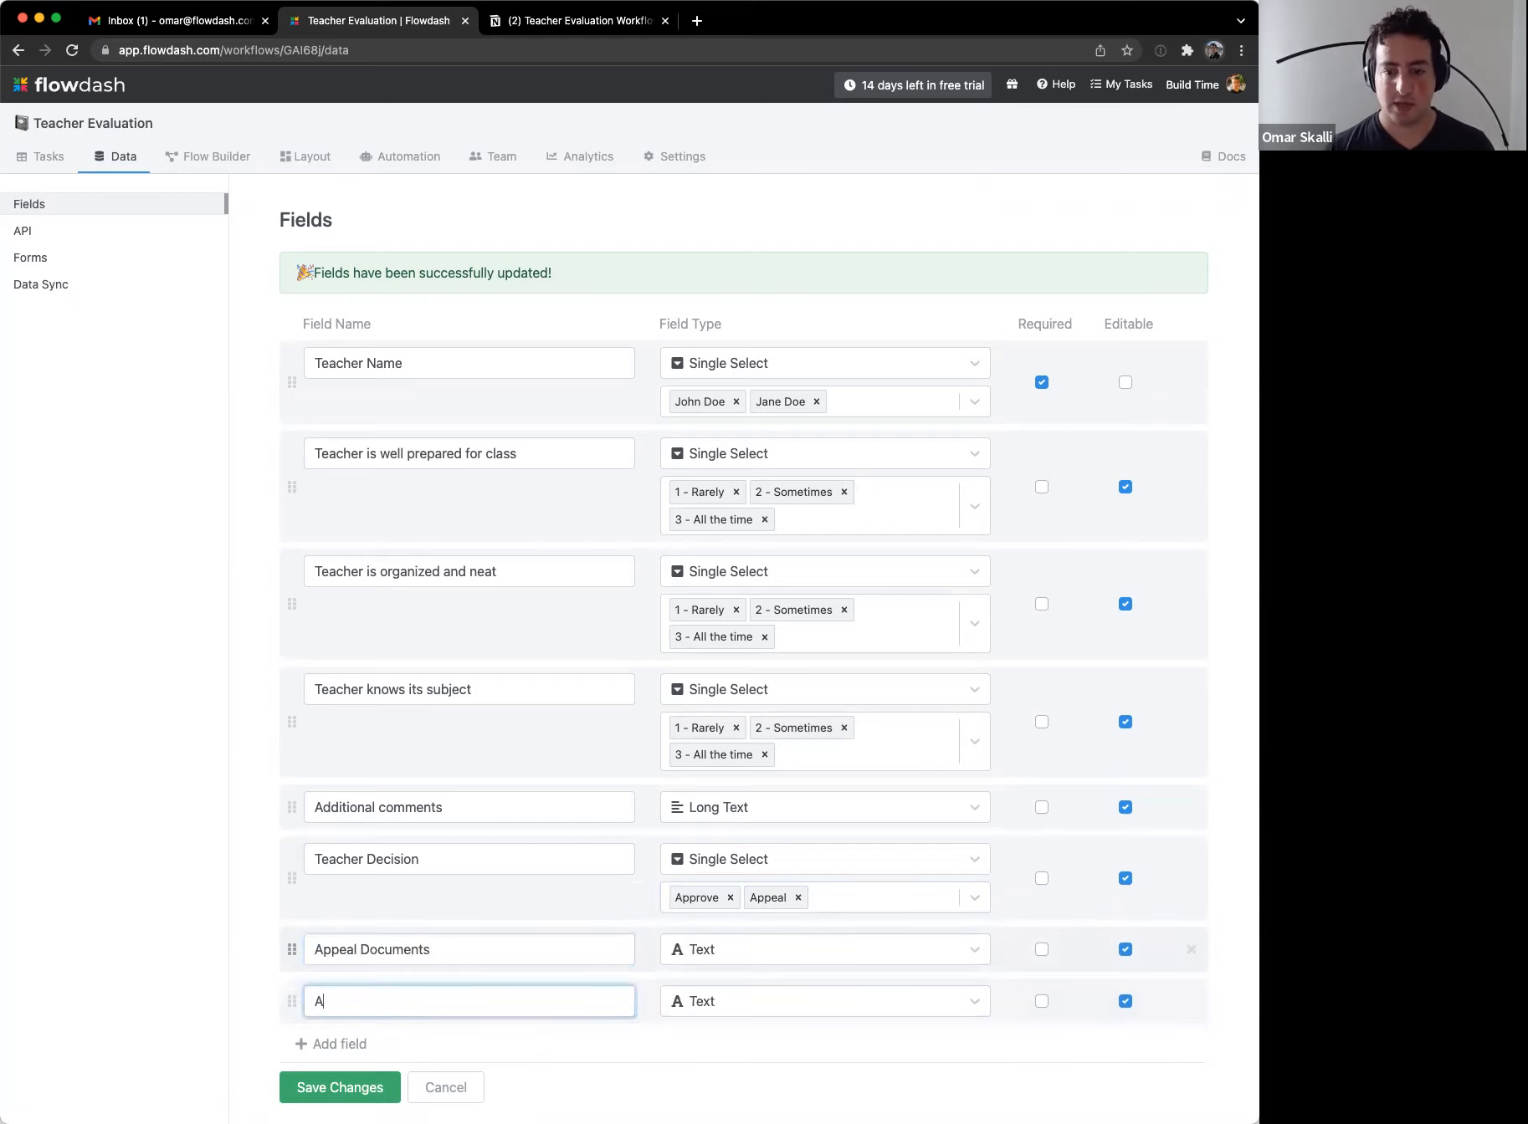
{"action": "type", "text": "ppeal Reason"}
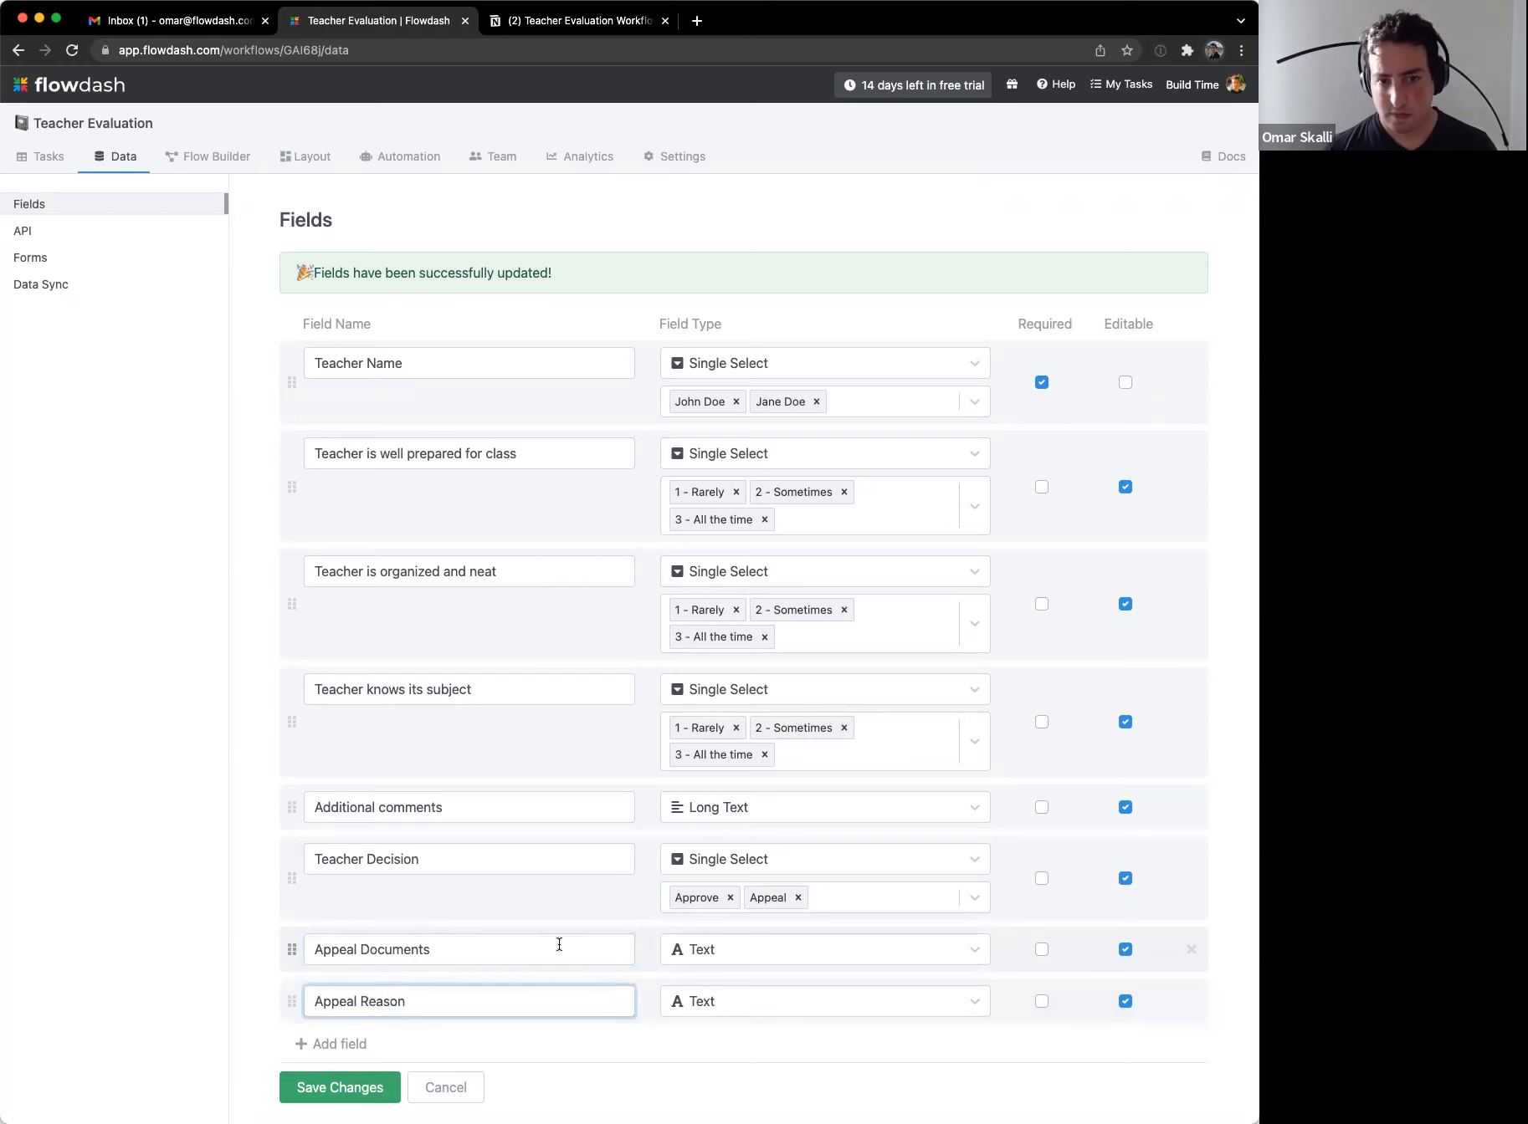
Step: Set Appeal Reason to Long Text and Appeal Documents to File Attachment, then save
{"action": "left_click", "coordinate": [811, 998]}
{"action": "left_click", "coordinate": [774, 766]}
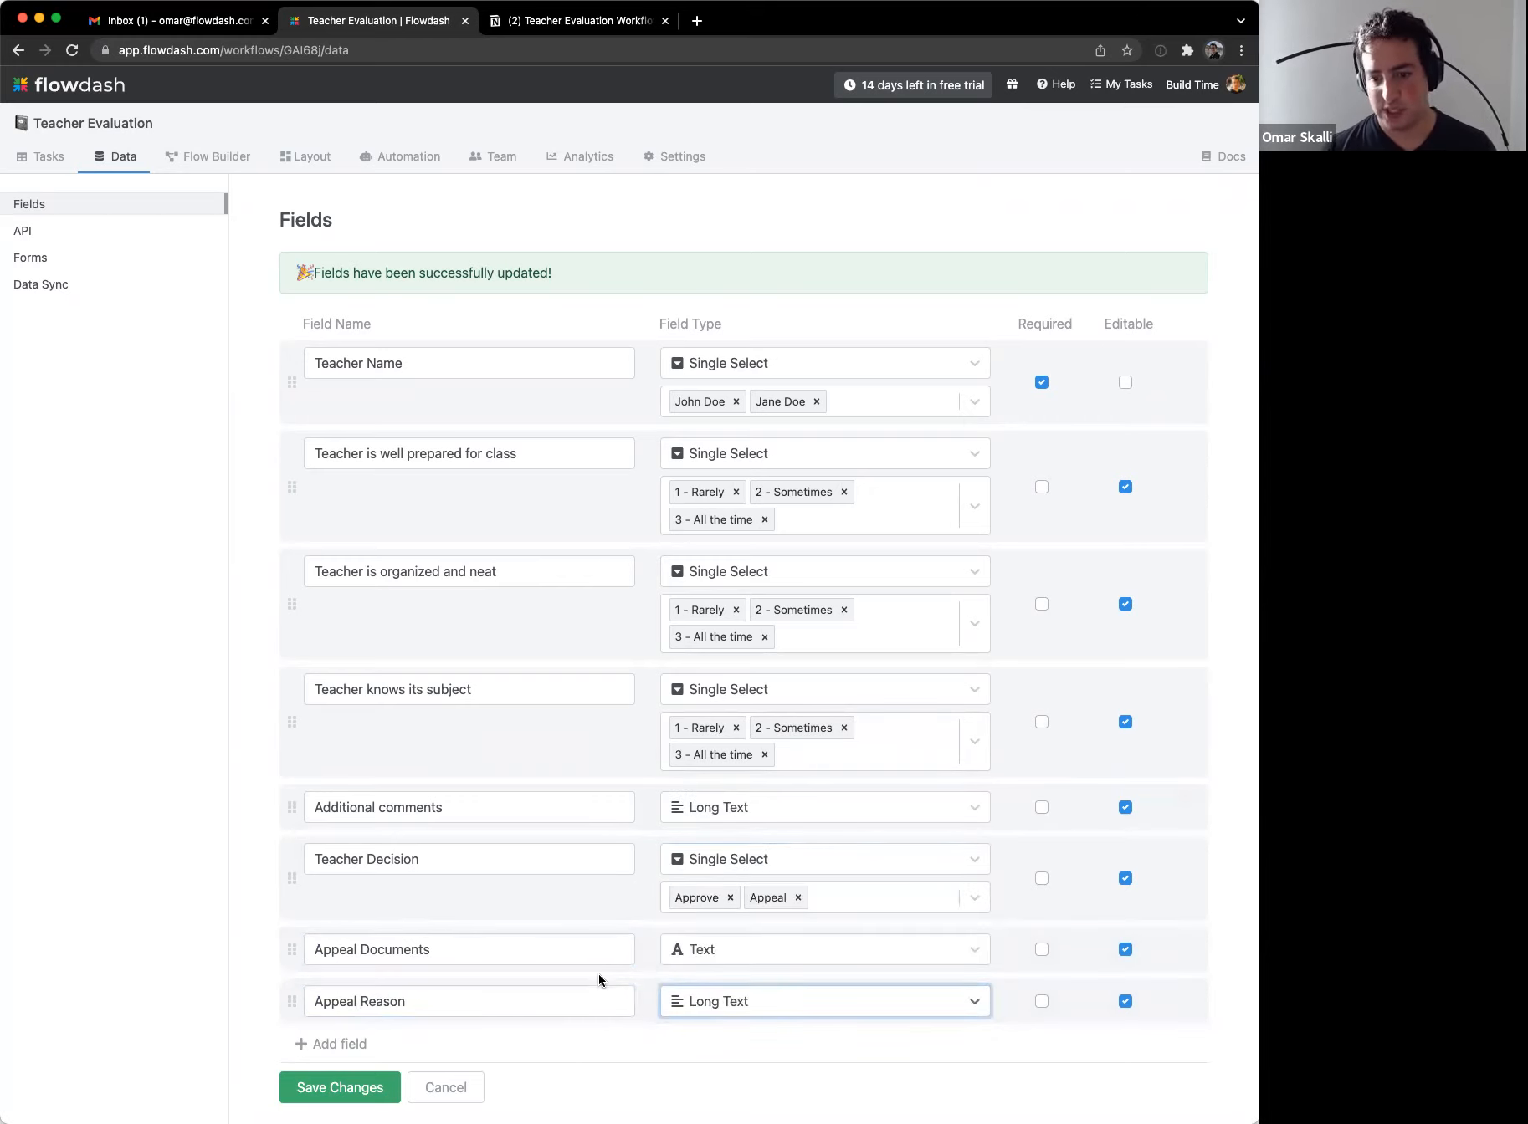
{"action": "left_click", "coordinate": [759, 935]}
{"action": "scroll", "coordinate": [781, 996], "scroll_direction": "down", "scroll_amount": 5}
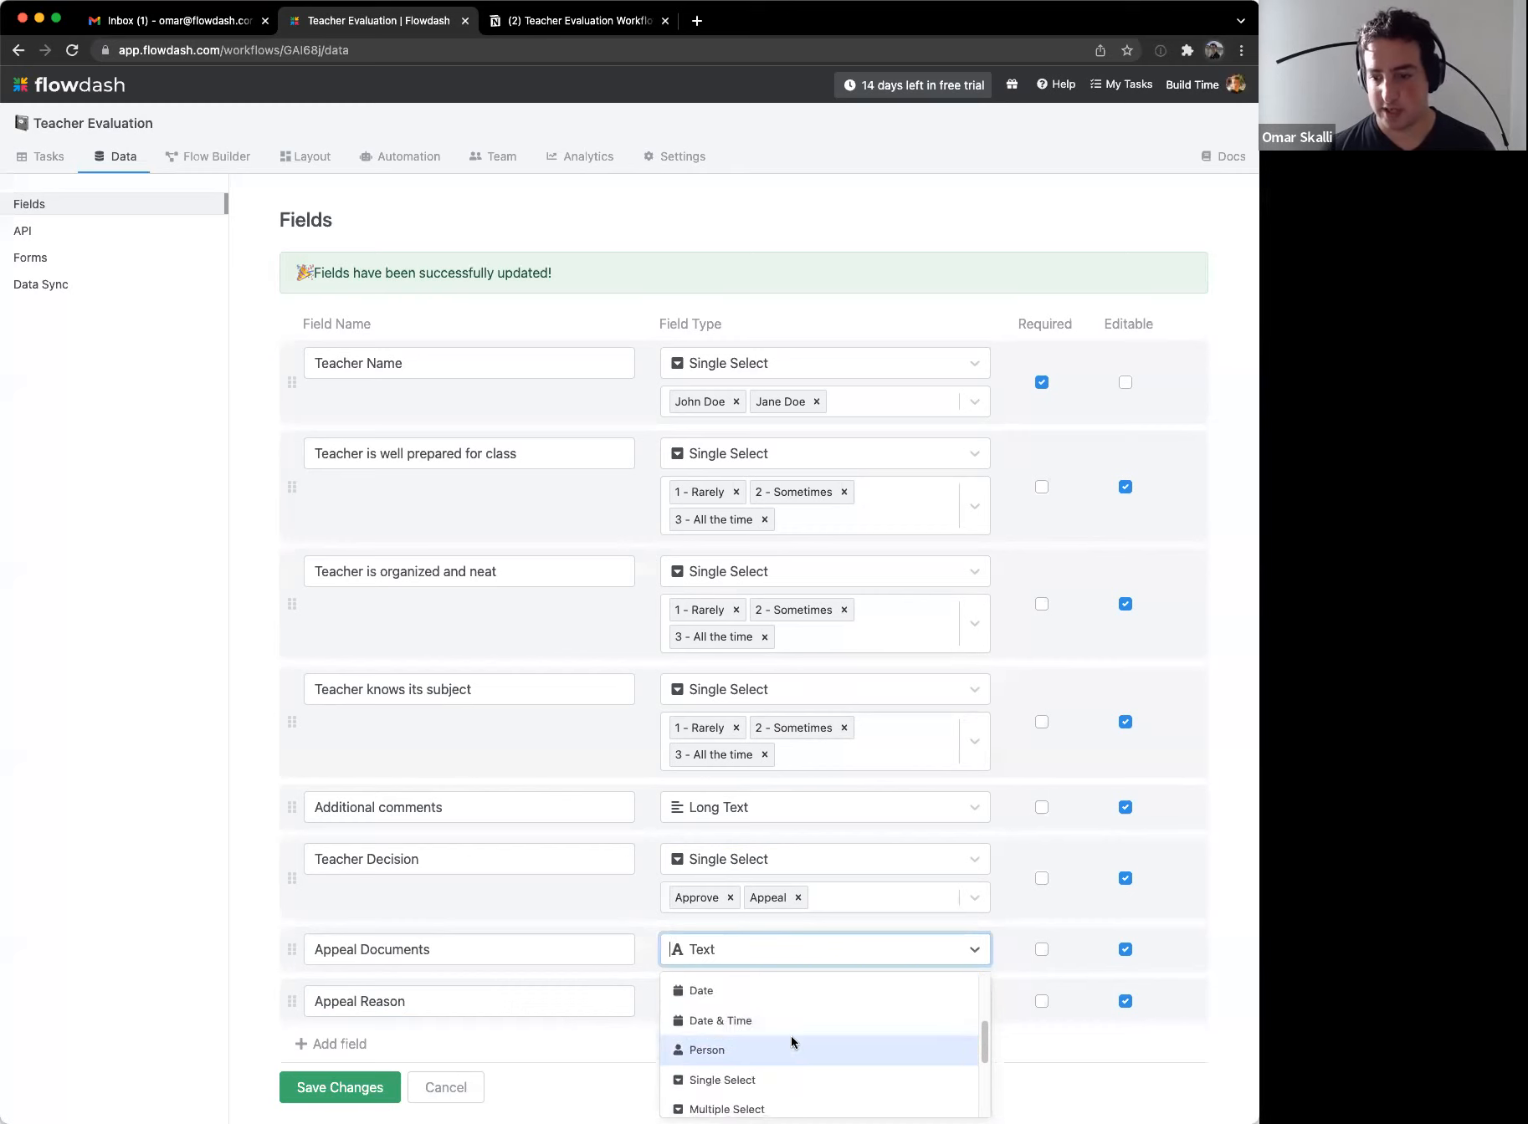
{"action": "scroll", "coordinate": [790, 1038], "scroll_direction": "down", "scroll_amount": 3}
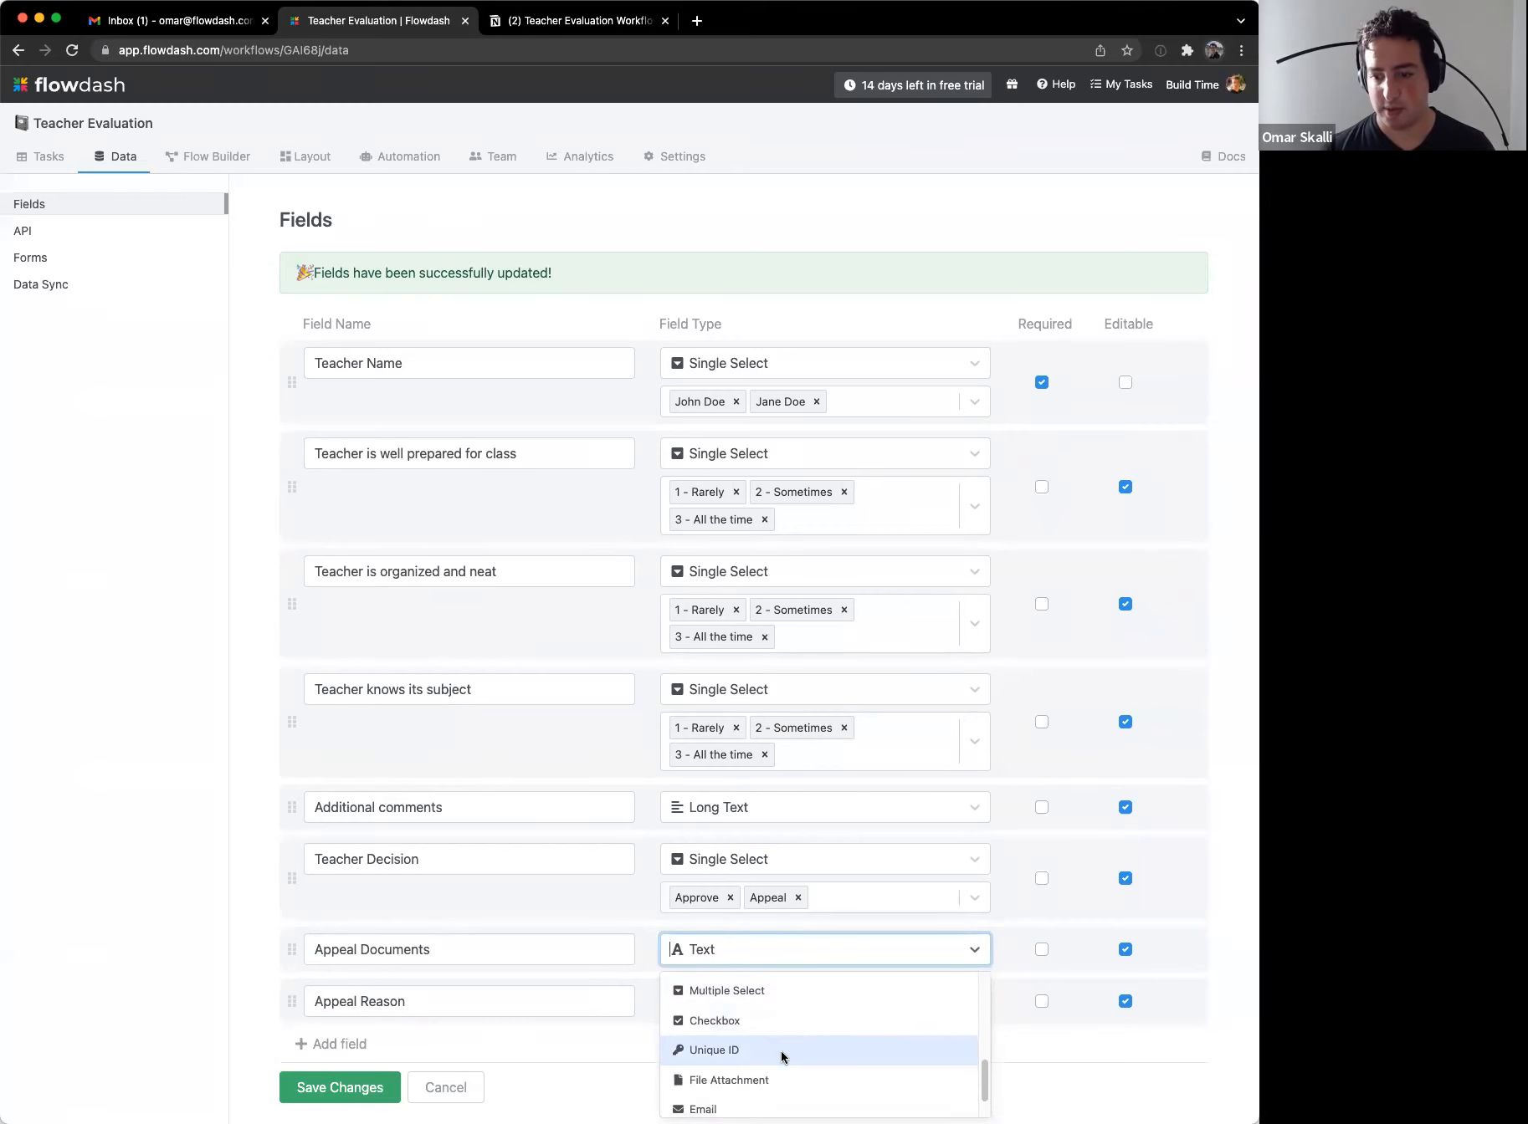
{"action": "left_click", "coordinate": [782, 1081]}
{"action": "scroll", "coordinate": [518, 904], "scroll_direction": "down", "scroll_amount": 1}
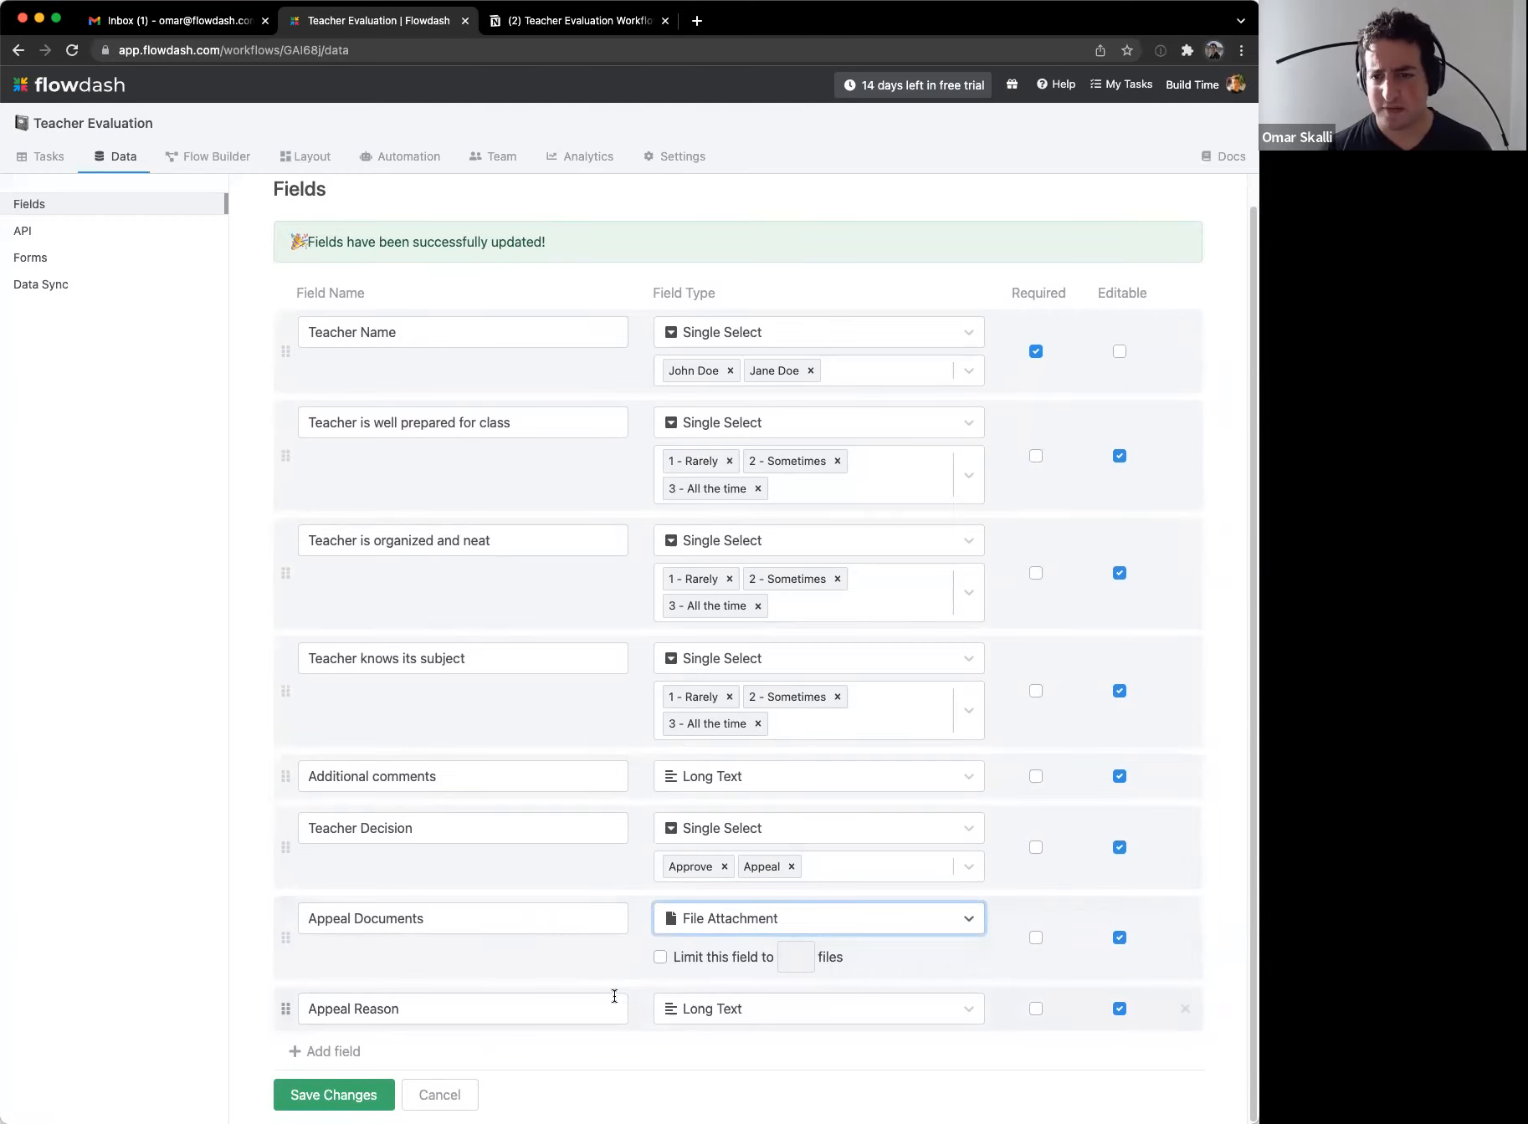
{"action": "left_click", "coordinate": [333, 1095]}
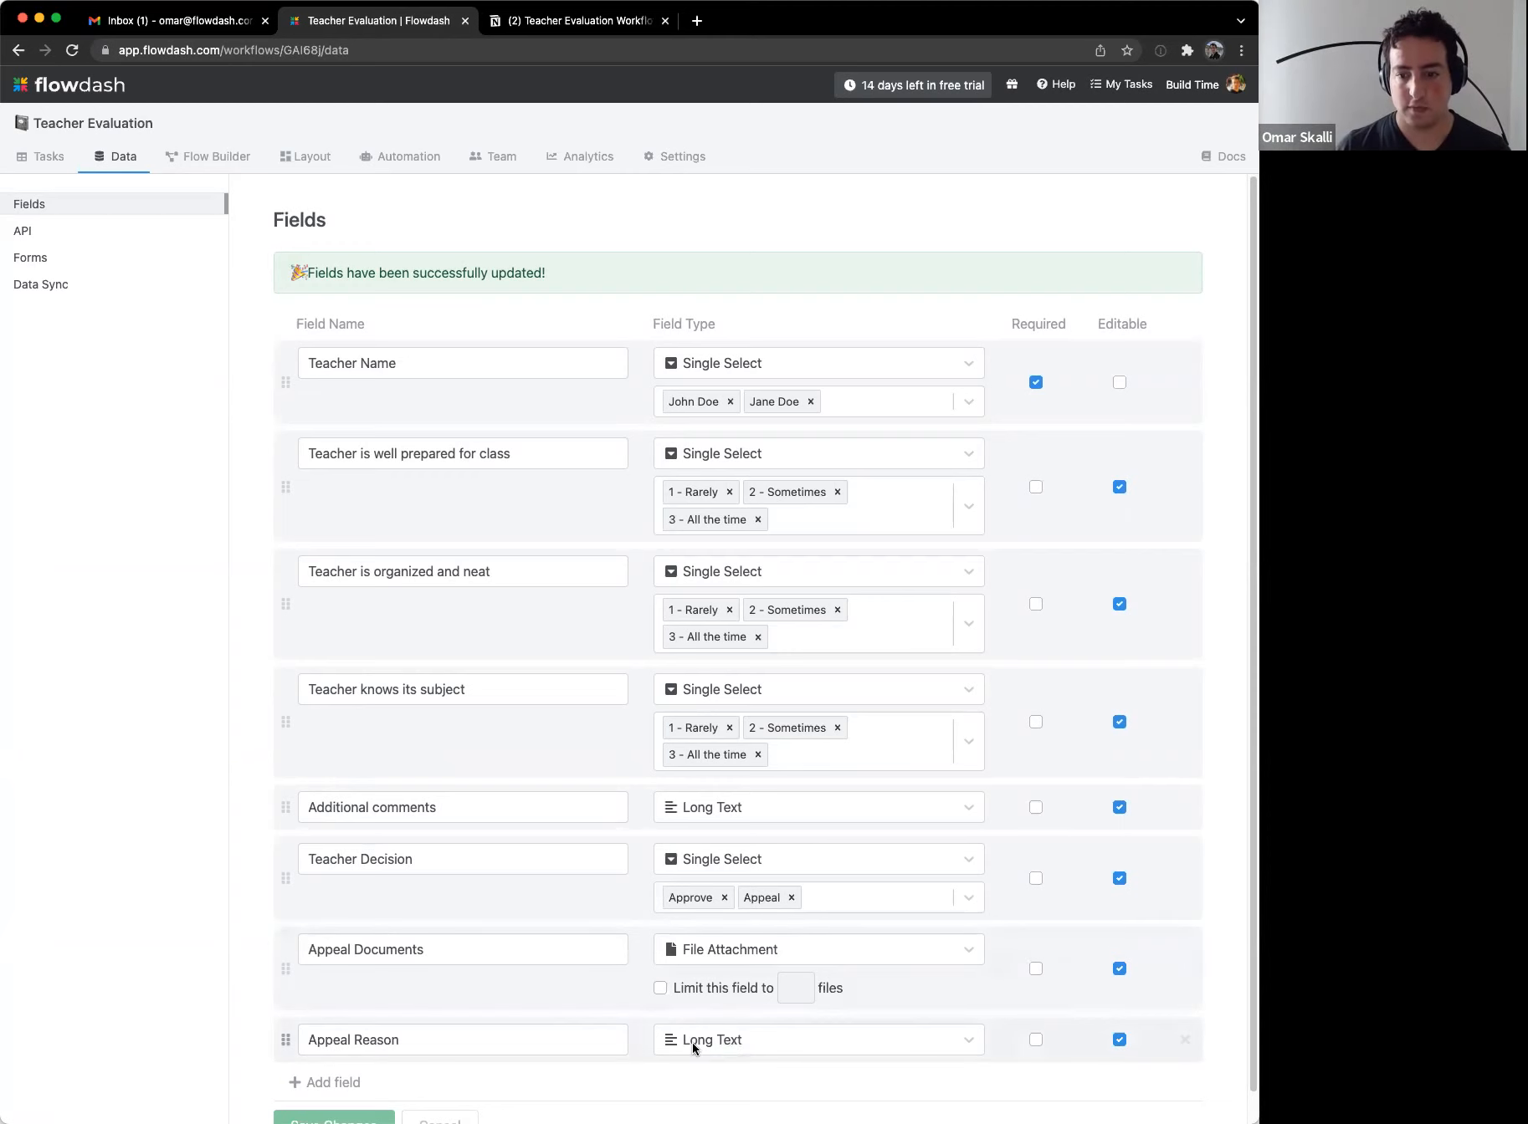
{"action": "scroll", "coordinate": [692, 1042], "scroll_direction": "down", "scroll_amount": 1}
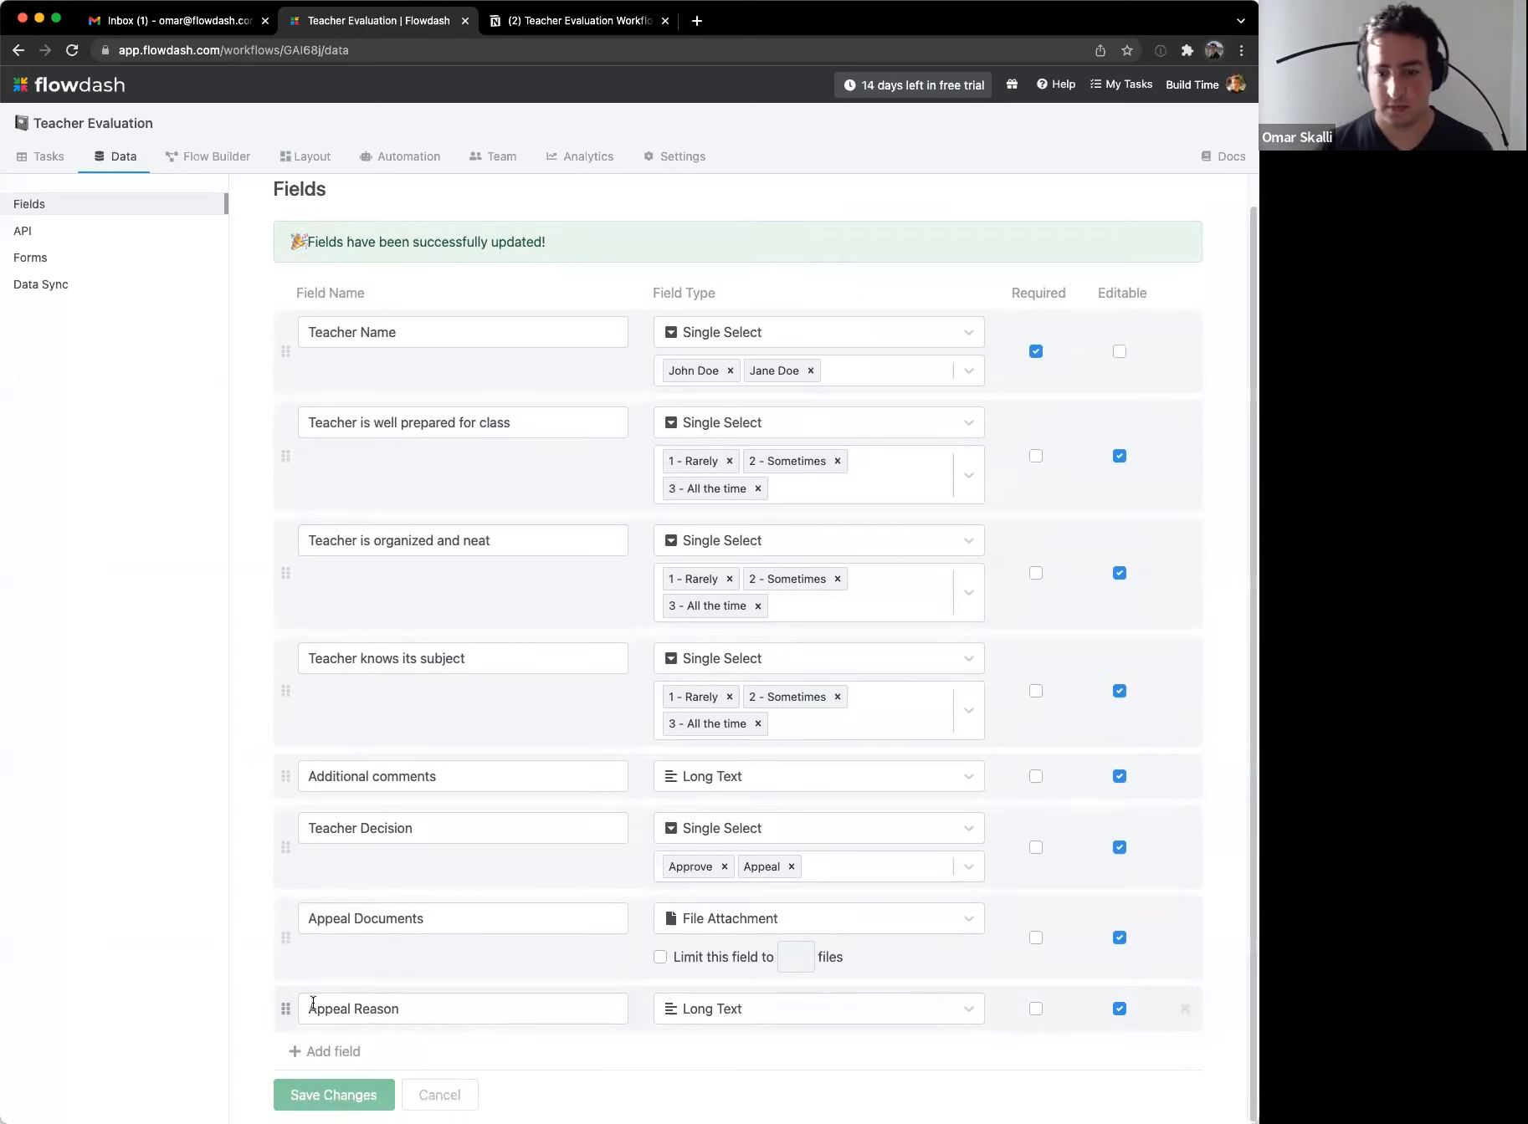
Step: Add a 'Teacher Email' field, move it directly below Teacher Name, and save
{"action": "left_click", "coordinate": [349, 1057]}
{"action": "type", "text": "Teacher Email"}
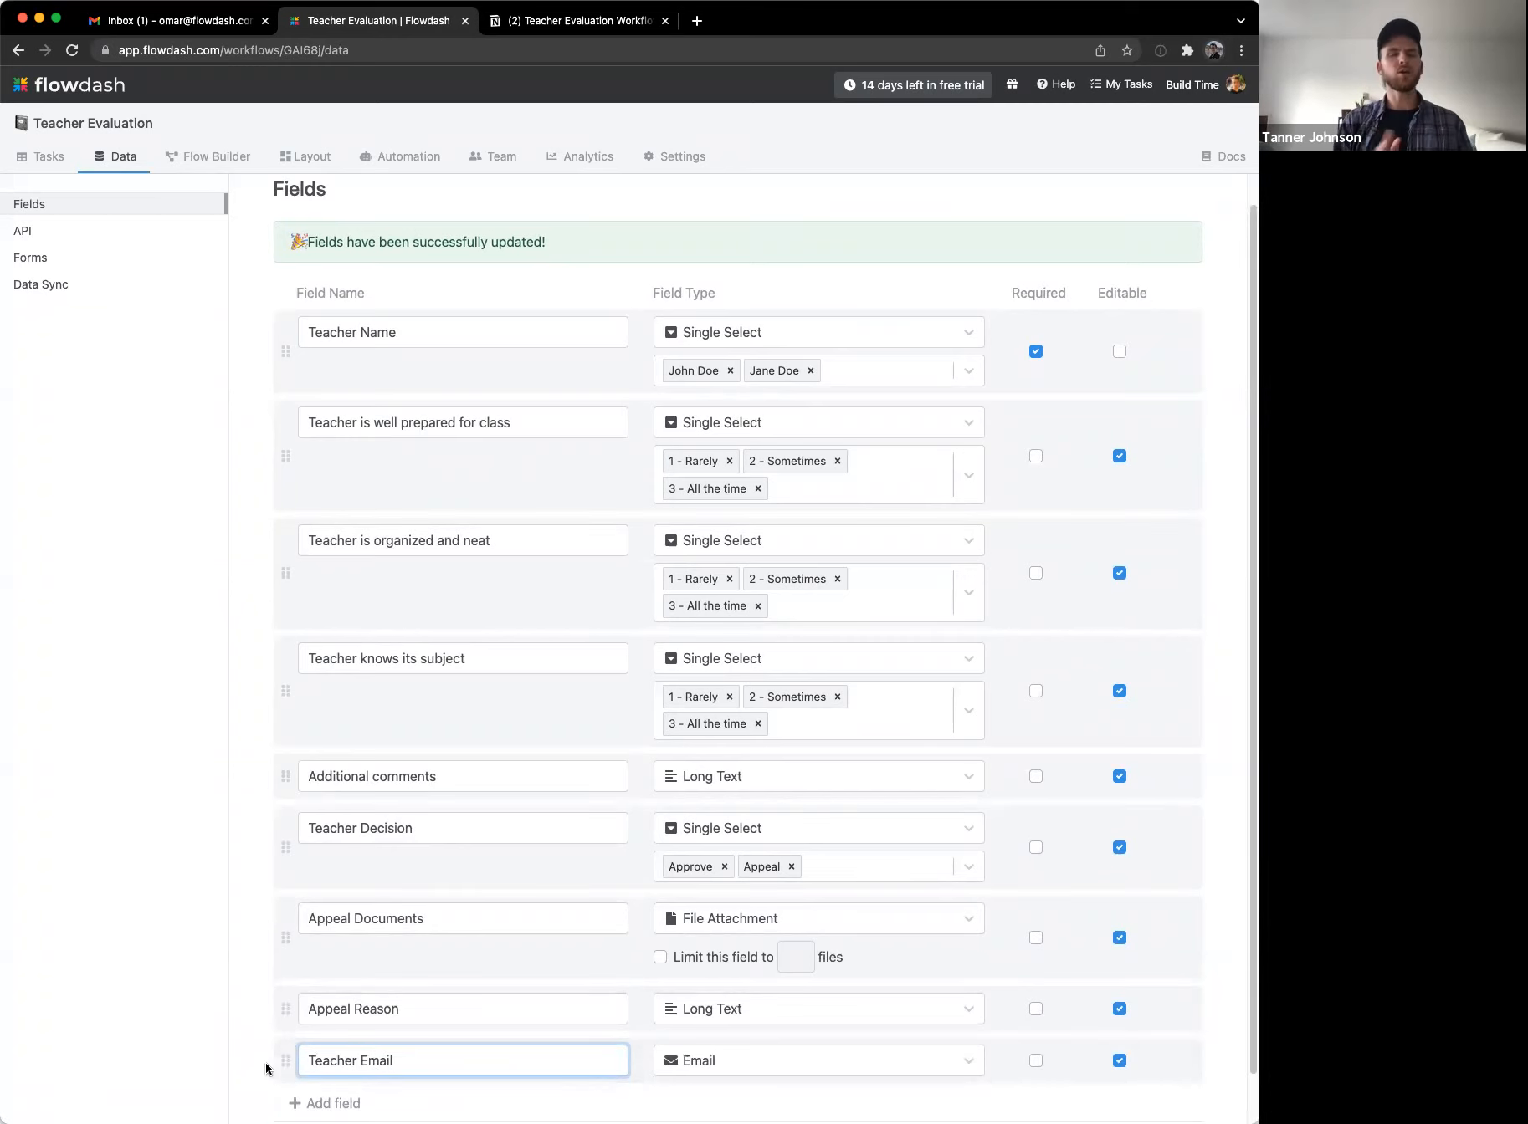
{"action": "left_click_drag", "start_coordinate": [284, 1060], "coordinate": [299, 408]}
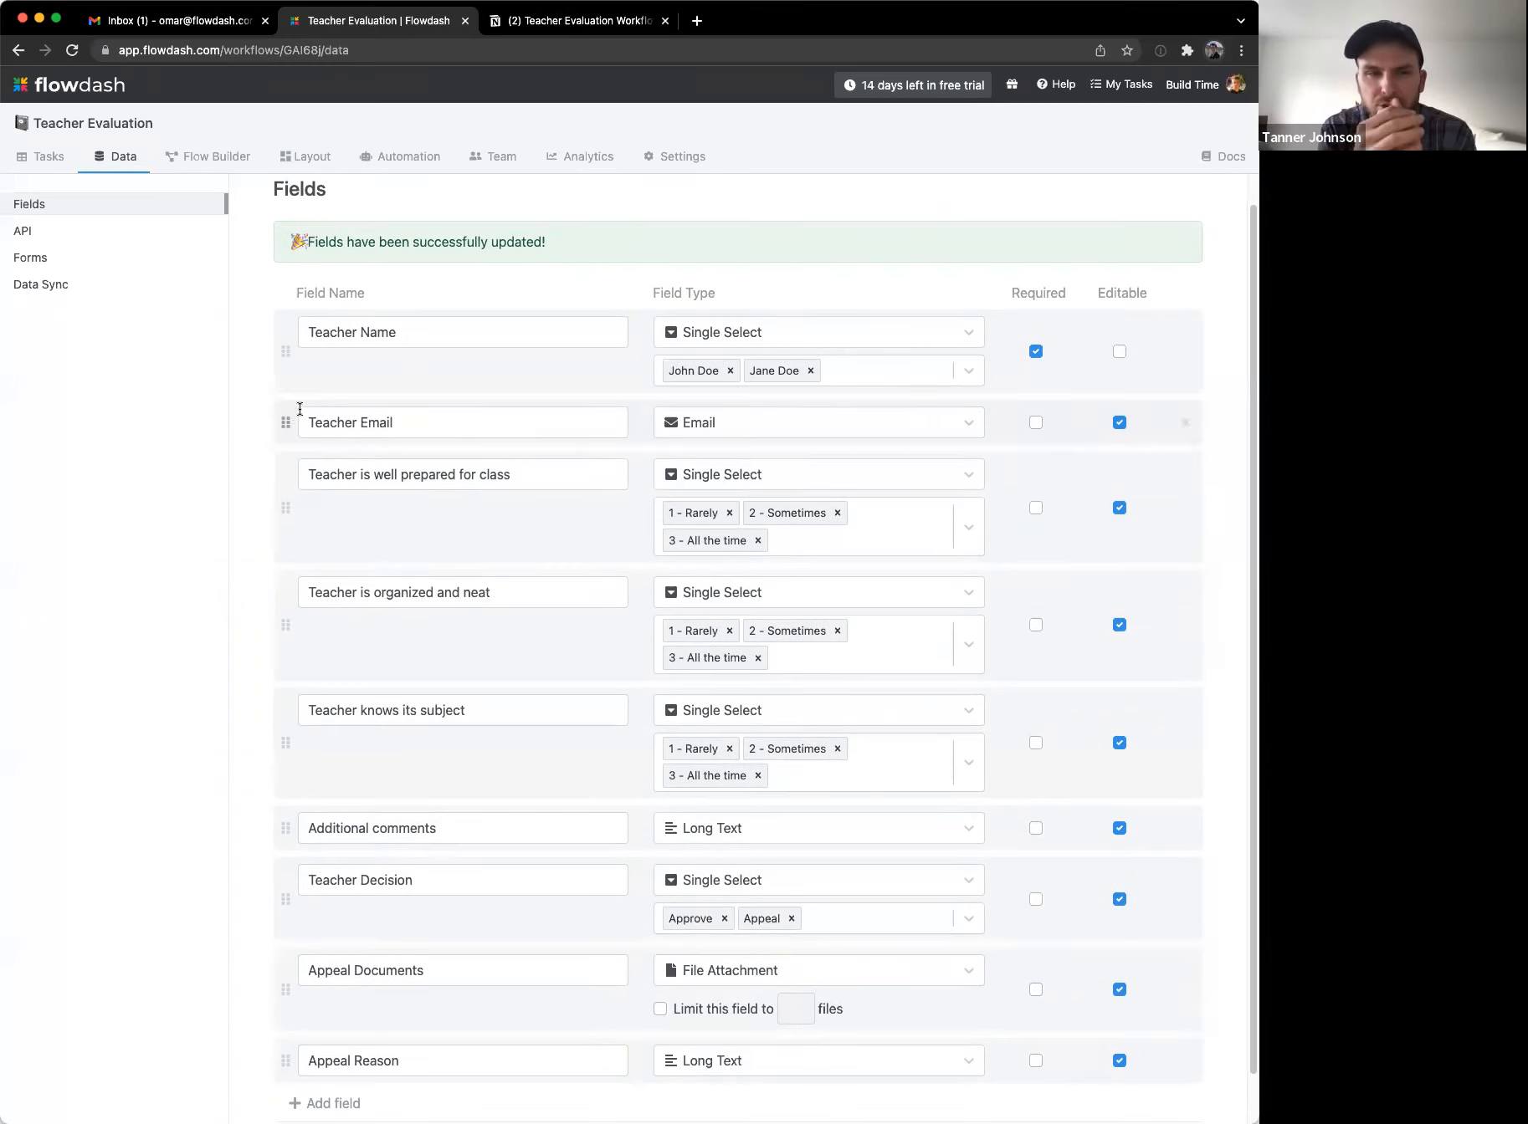
{"action": "scroll", "coordinate": [479, 926], "scroll_direction": "down", "scroll_amount": 1}
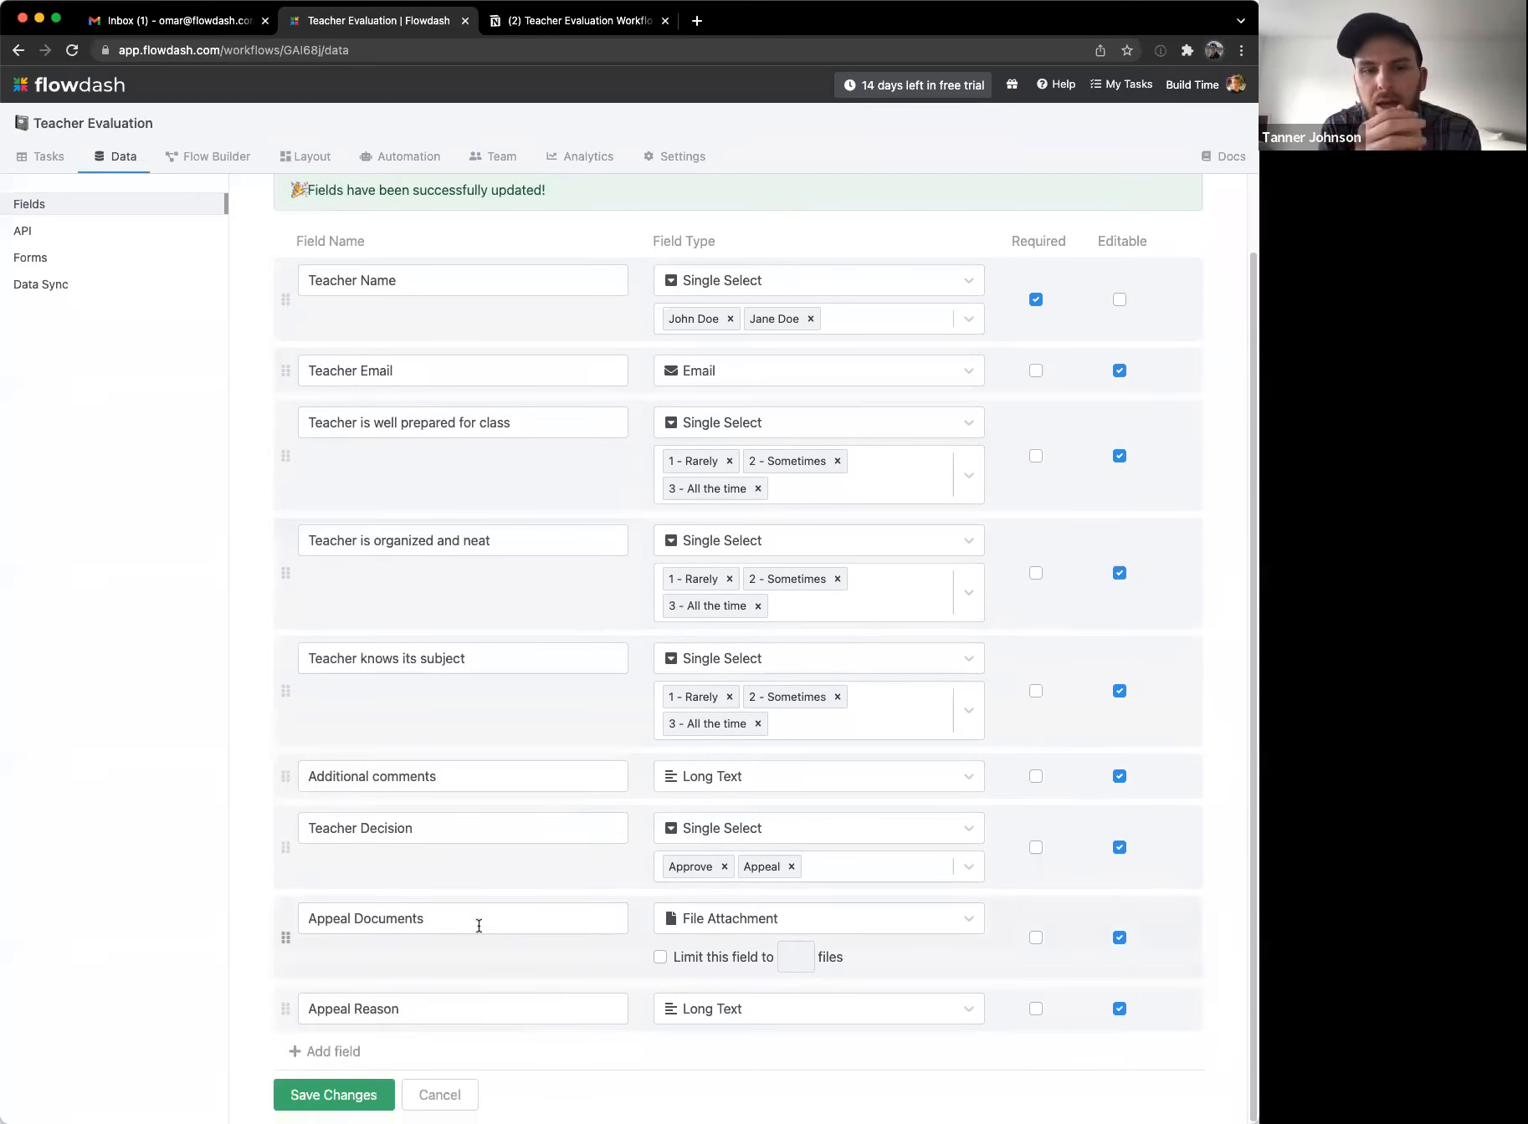
{"action": "left_click", "coordinate": [343, 1094]}
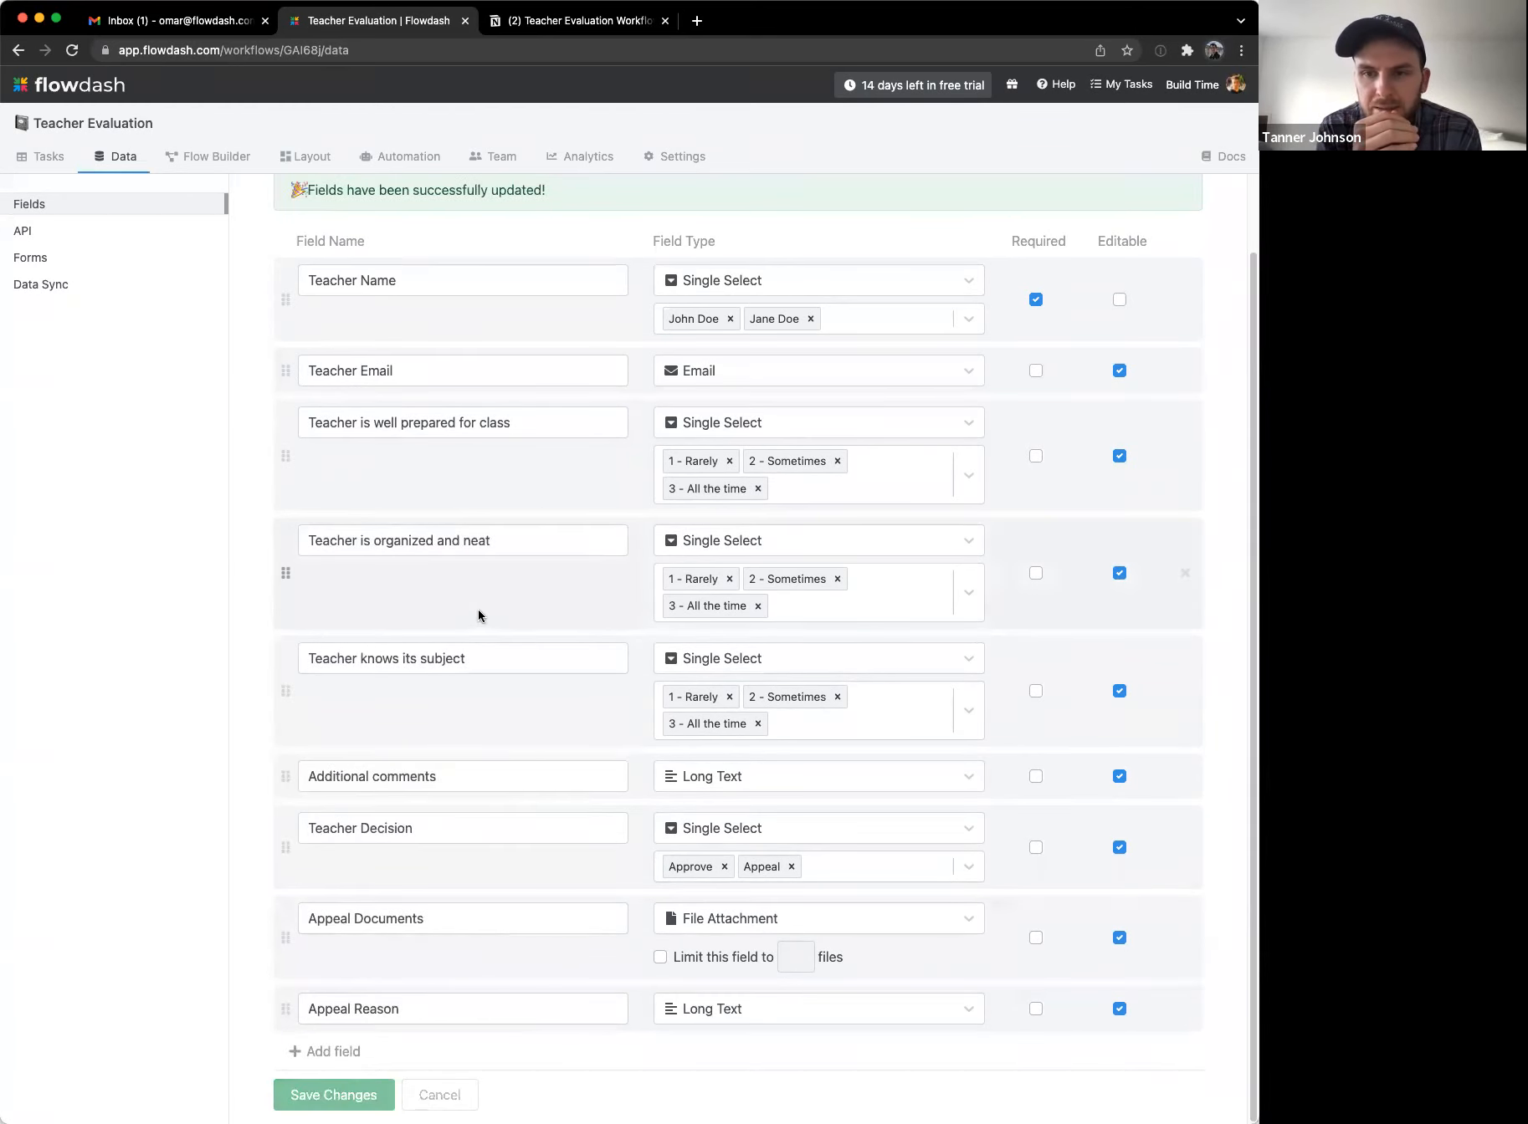
{"action": "scroll", "coordinate": [484, 520], "scroll_direction": "up", "scroll_amount": 1}
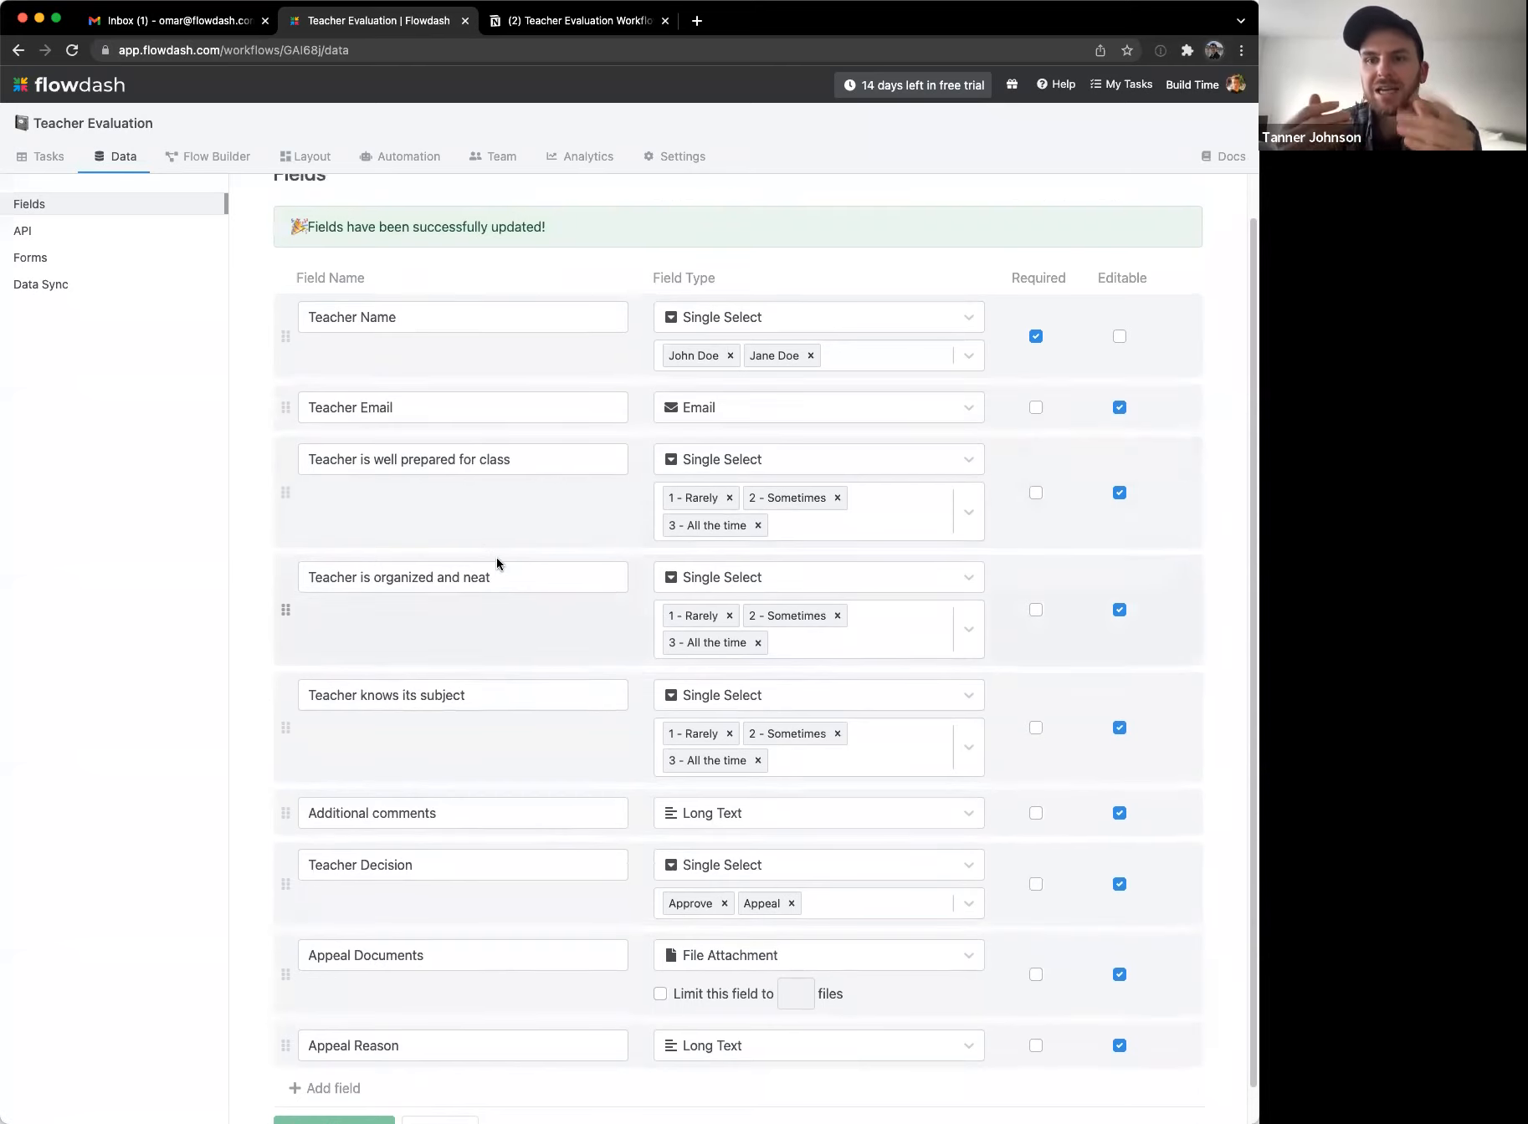
{"action": "scroll", "coordinate": [478, 546], "scroll_direction": "down", "scroll_amount": 1}
{"action": "scroll", "coordinate": [473, 542], "scroll_direction": "up", "scroll_amount": 2}
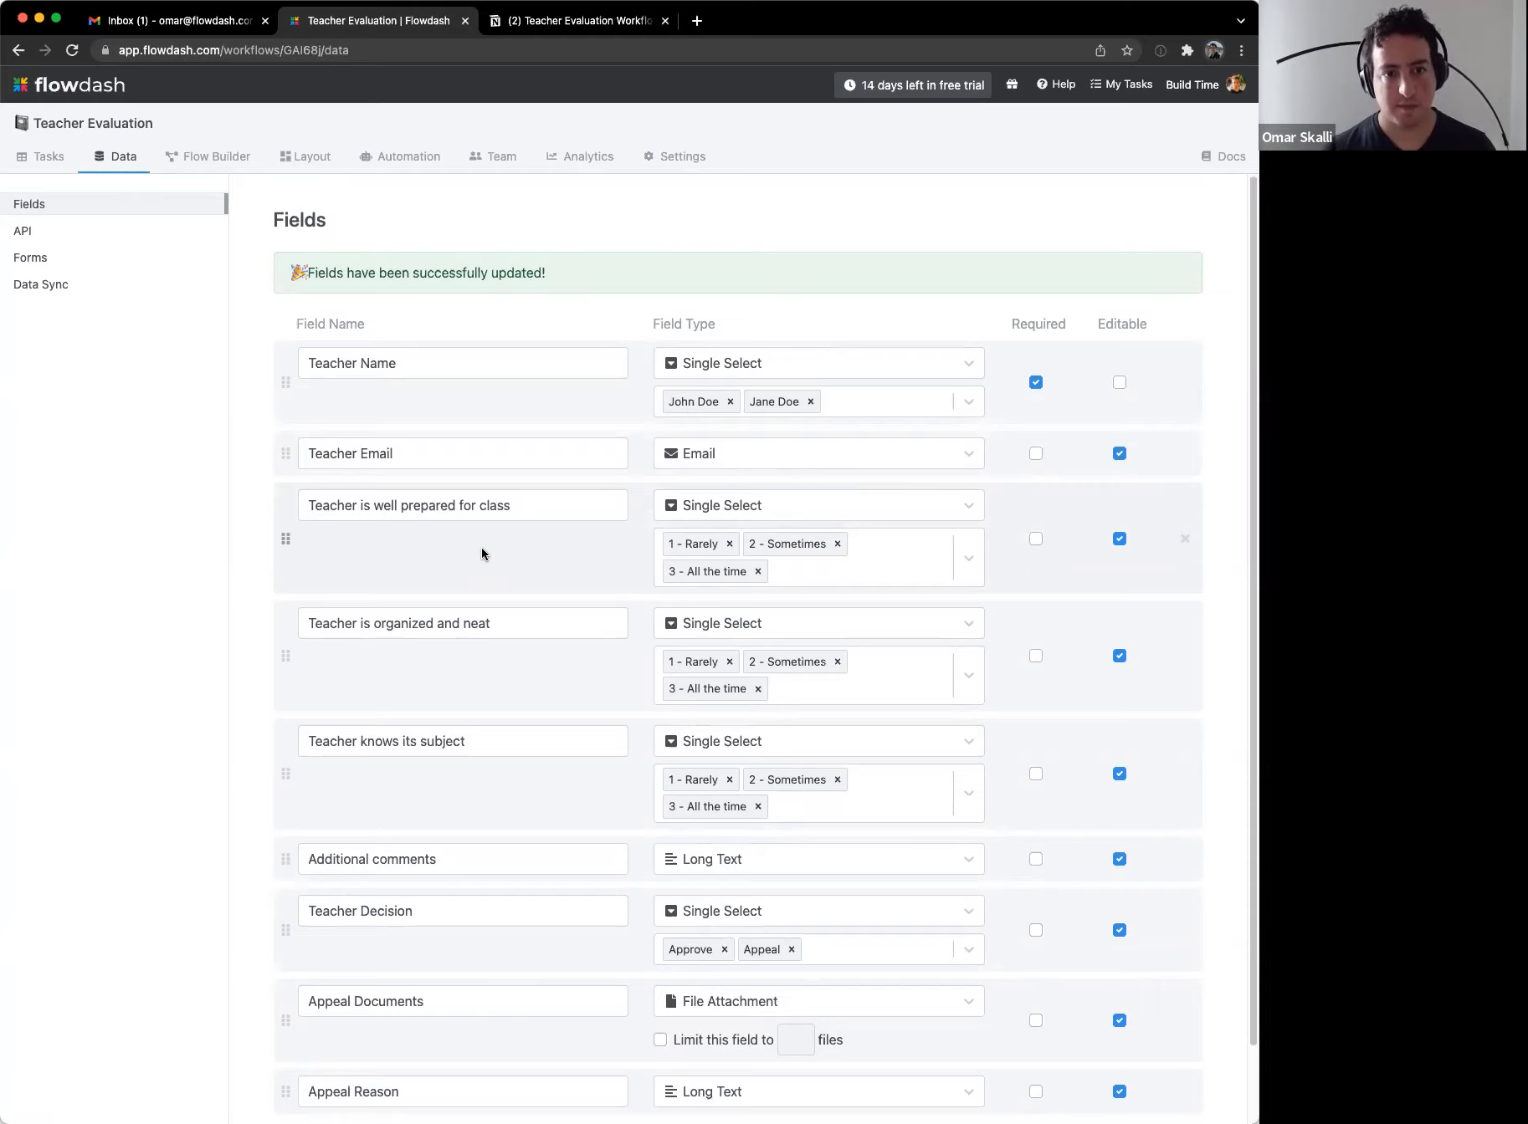
{"action": "scroll", "coordinate": [467, 600], "scroll_direction": "down", "scroll_amount": 1}
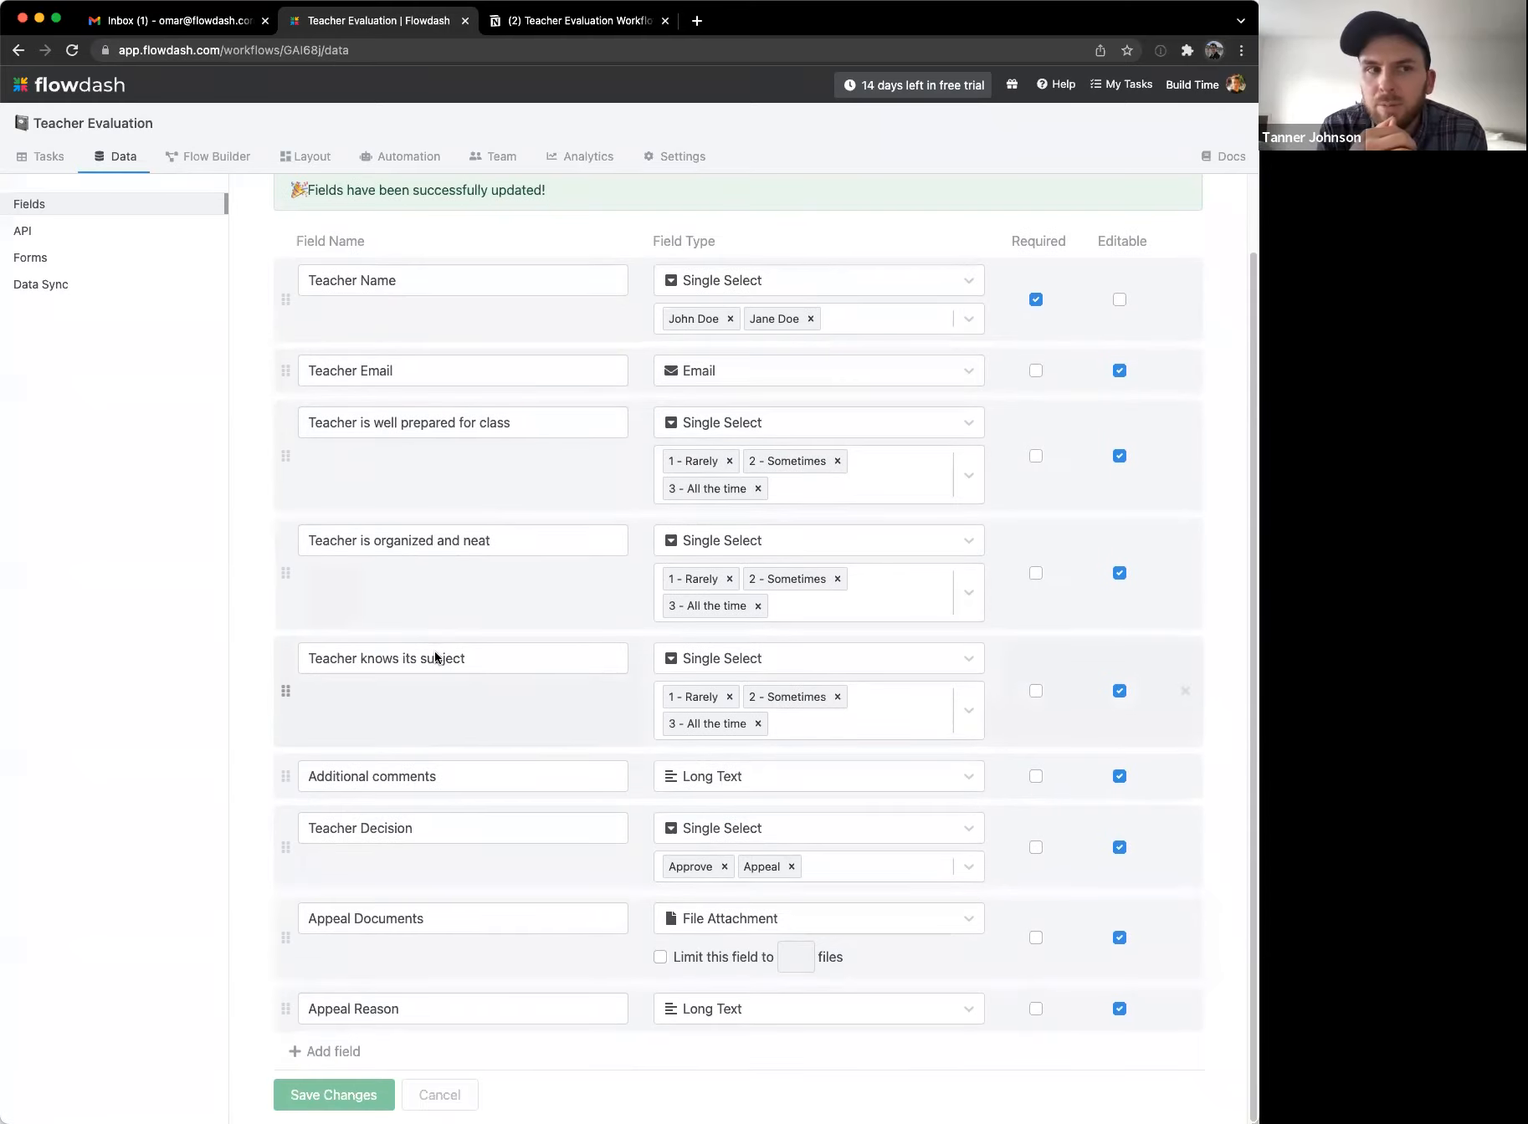
Step: Create a Person-type 'Principal' field and drag it to the top of the field list
{"action": "left_click", "coordinate": [337, 1051]}
{"action": "type", "text": "Principal"}
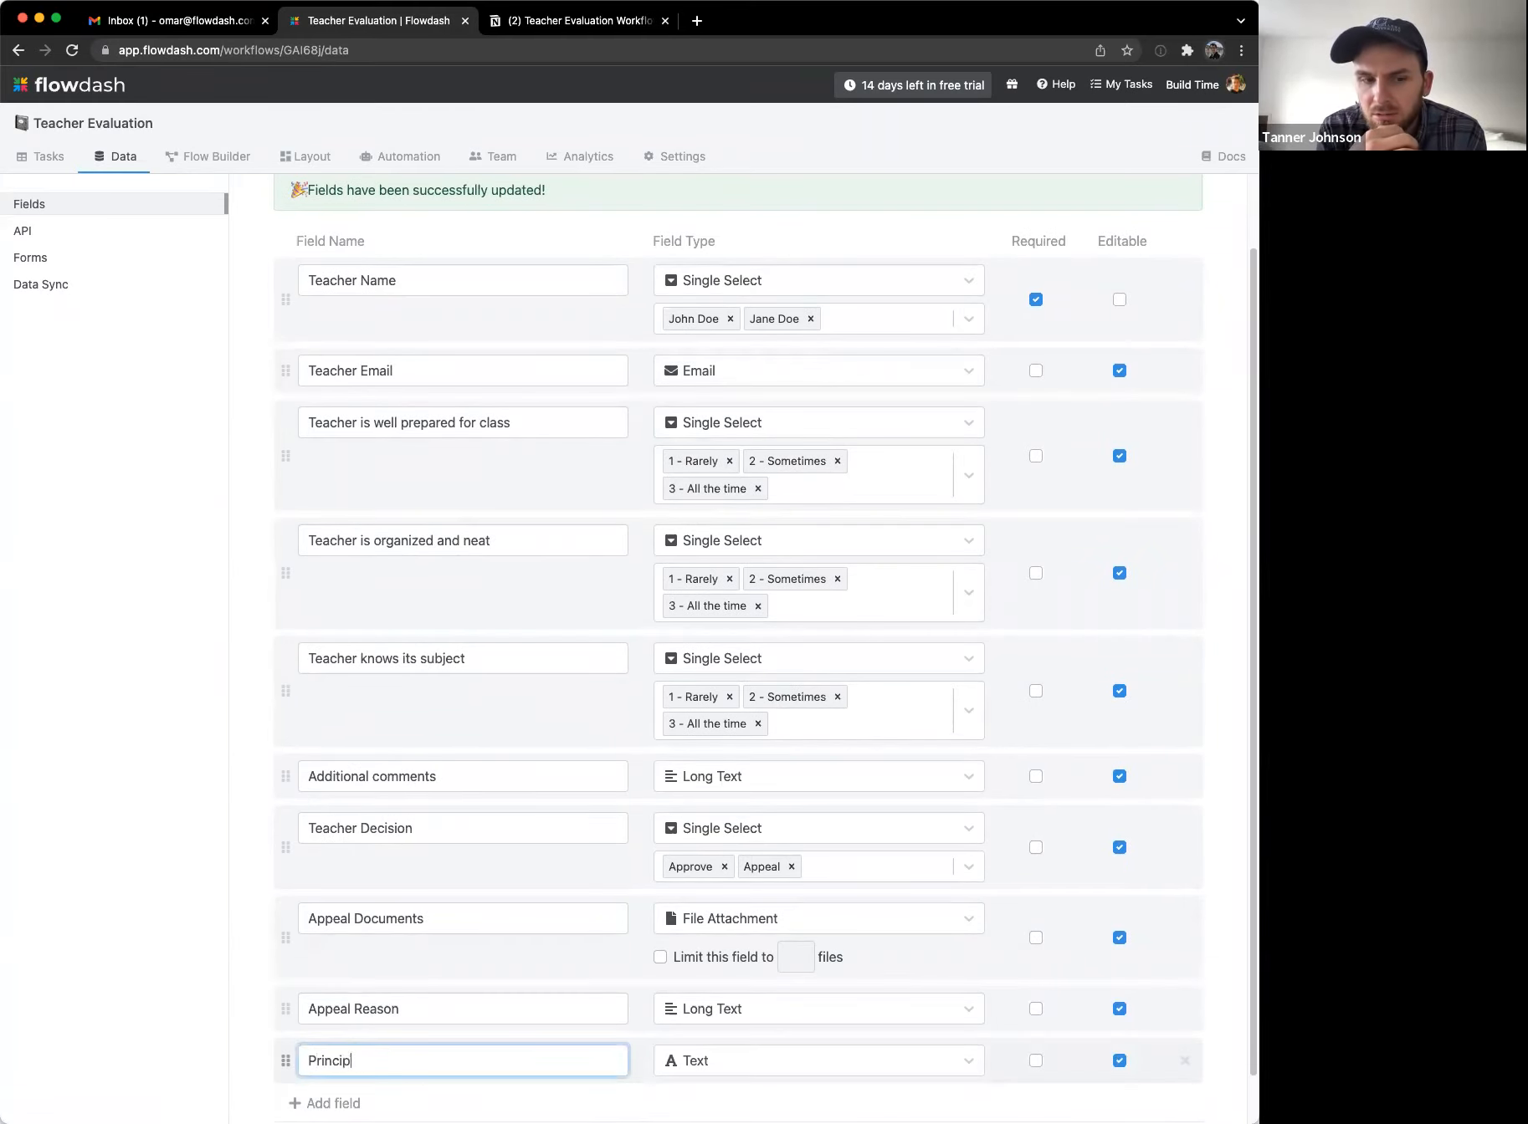
{"action": "left_click", "coordinate": [669, 1060]}
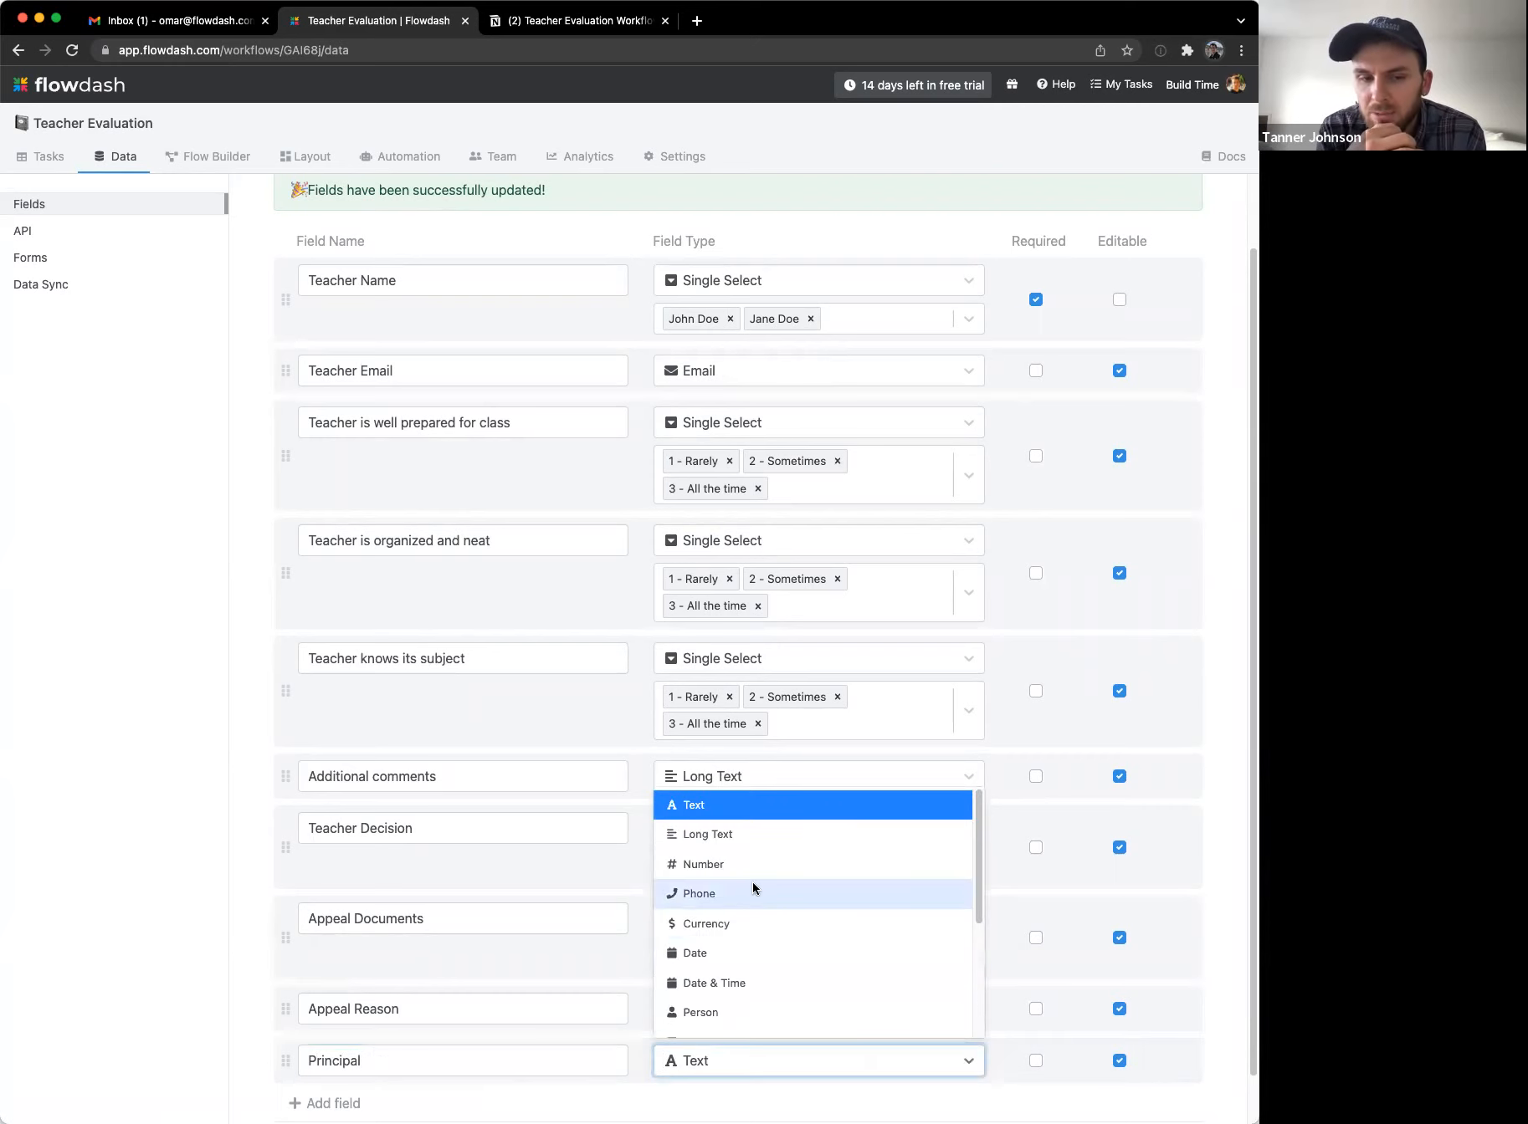
{"action": "left_click", "coordinate": [703, 1011]}
{"action": "left_click_drag", "start_coordinate": [285, 1060], "coordinate": [287, 261]}
{"action": "scroll", "coordinate": [420, 408], "scroll_direction": "up", "scroll_amount": 2}
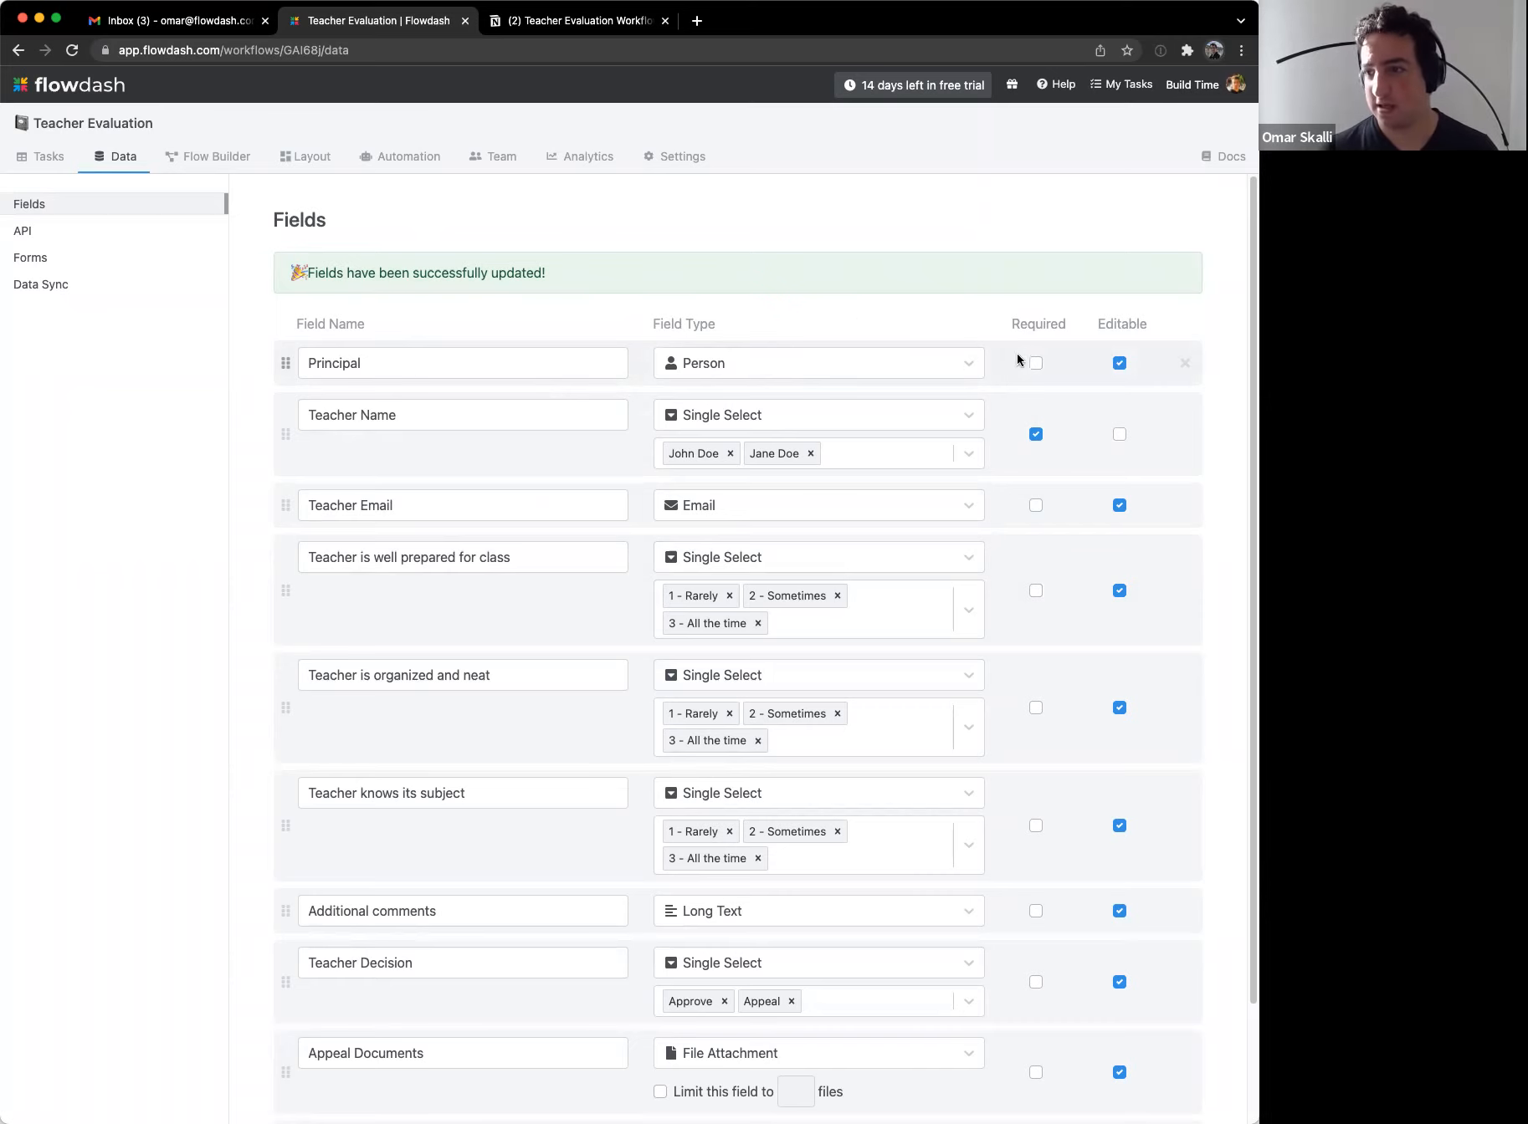
{"action": "scroll", "coordinate": [545, 904], "scroll_direction": "down", "scroll_amount": 3}
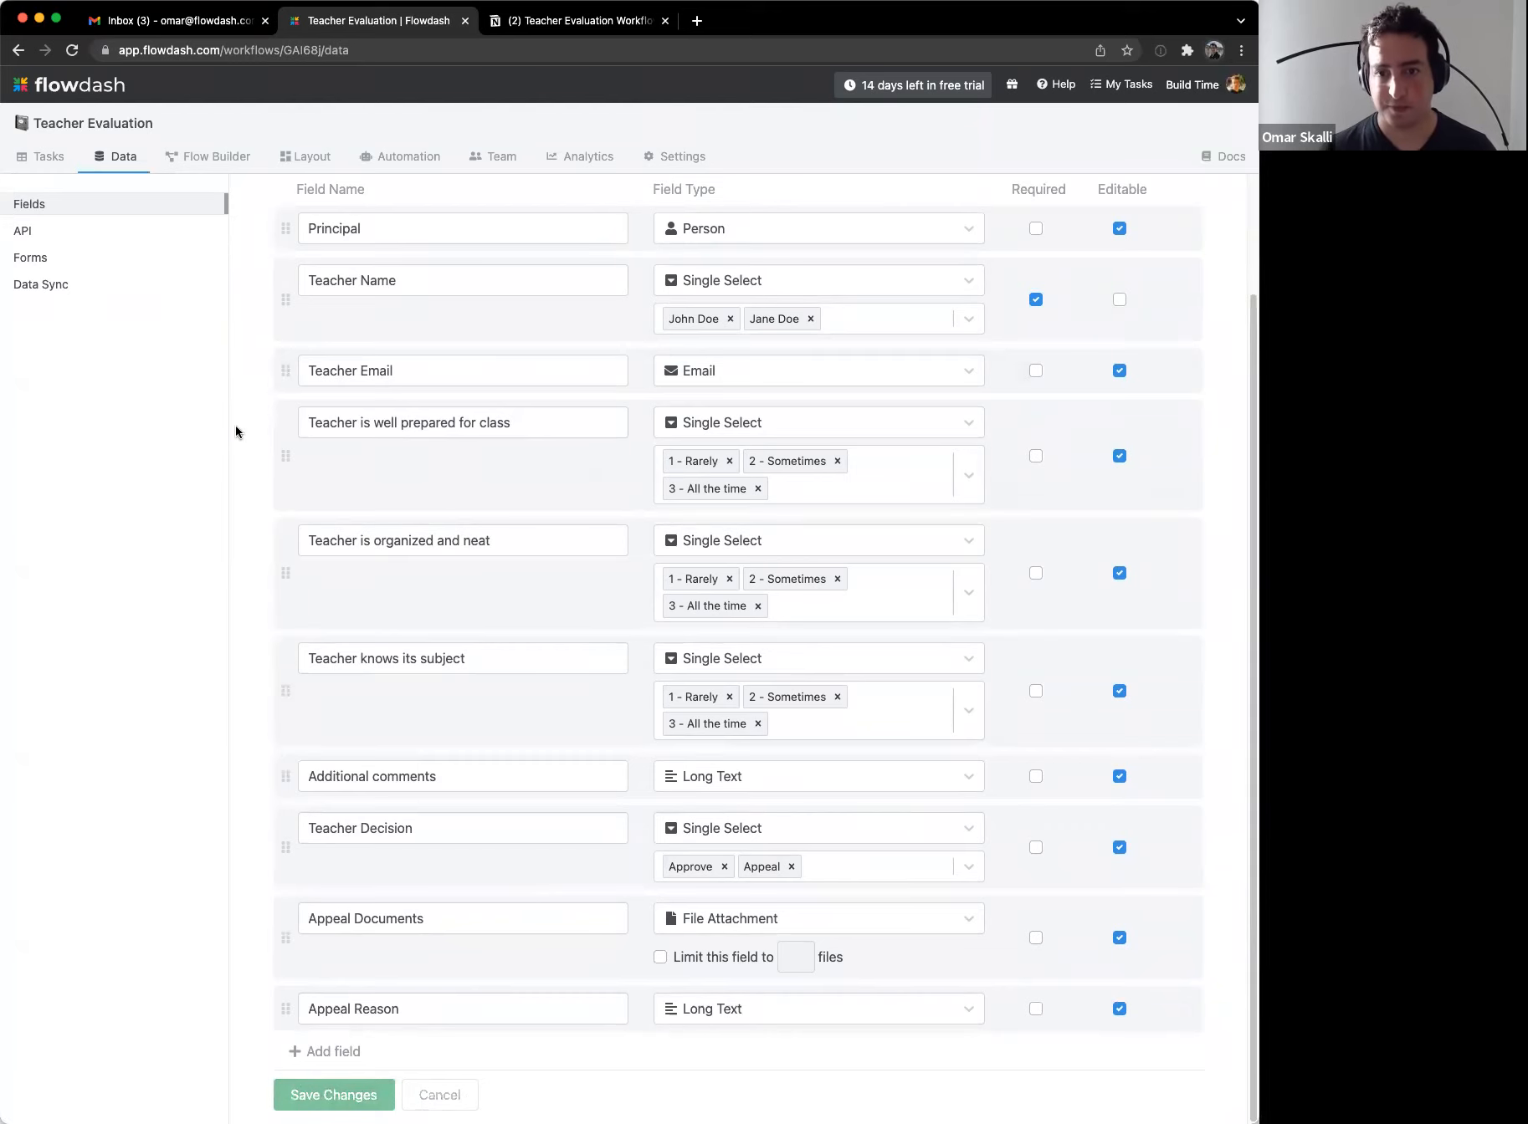
{"action": "scroll", "coordinate": [235, 425], "scroll_direction": "up", "scroll_amount": 3}
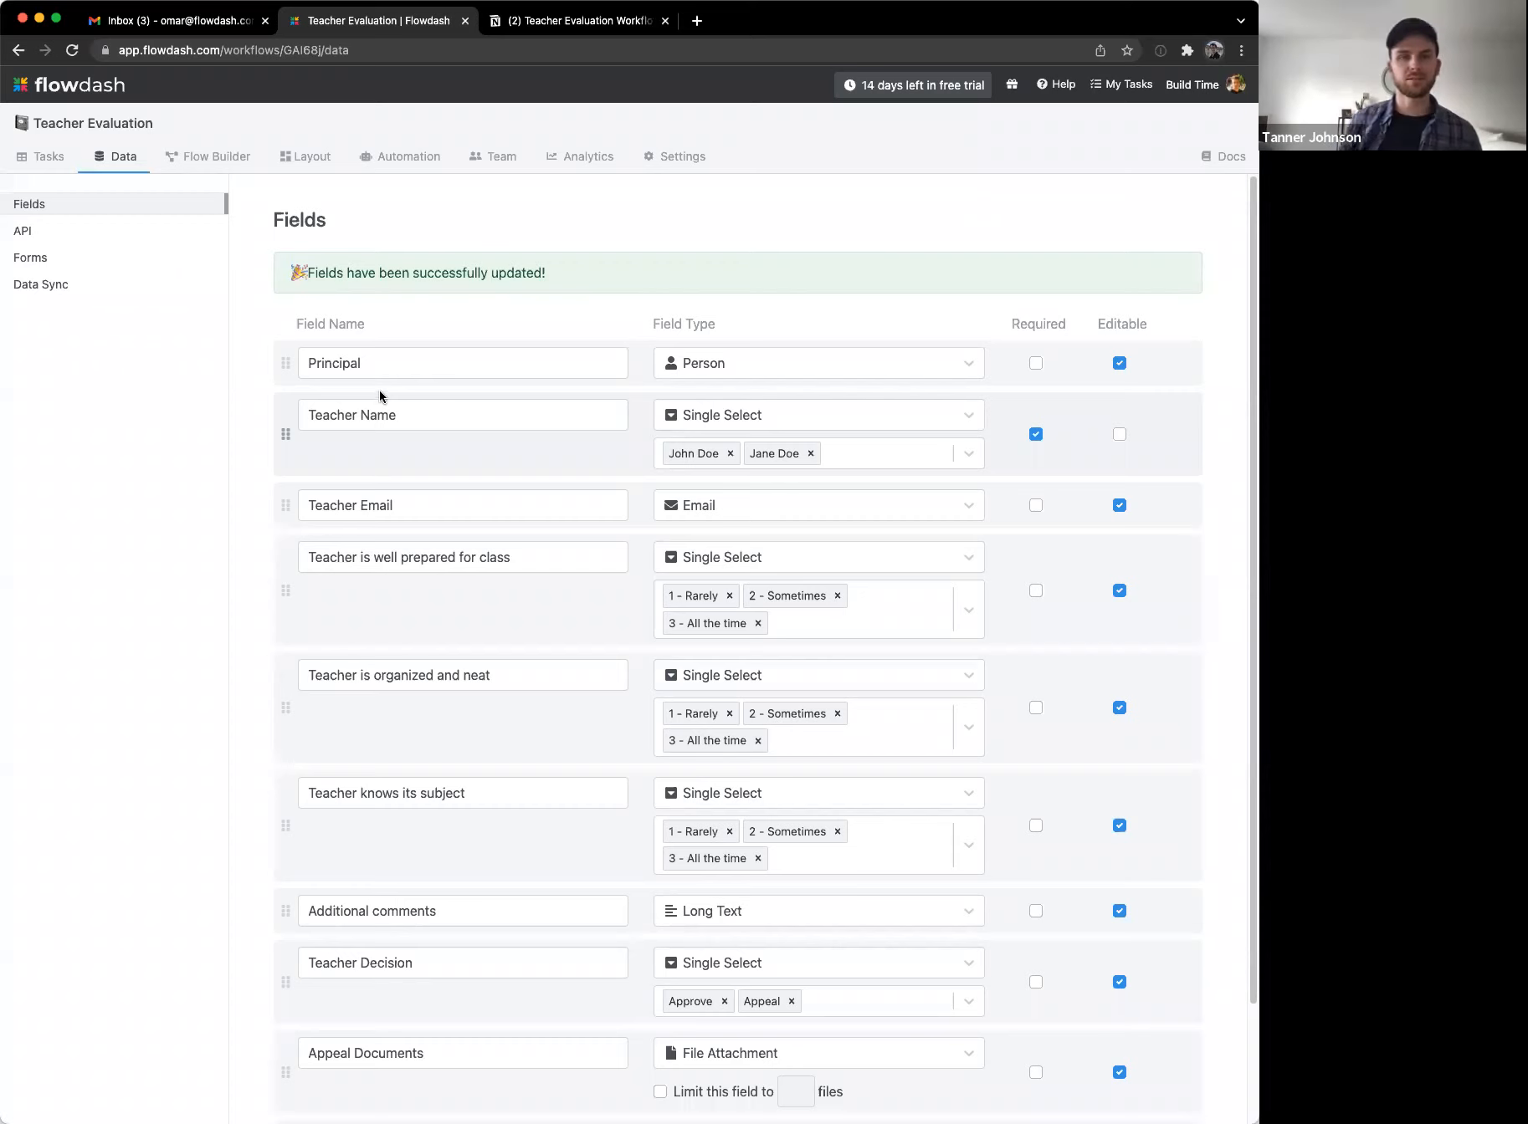
Step: Invite a collaborator by e-mail with the Administrator role, then return to the field definitions
{"action": "left_click", "coordinate": [494, 157]}
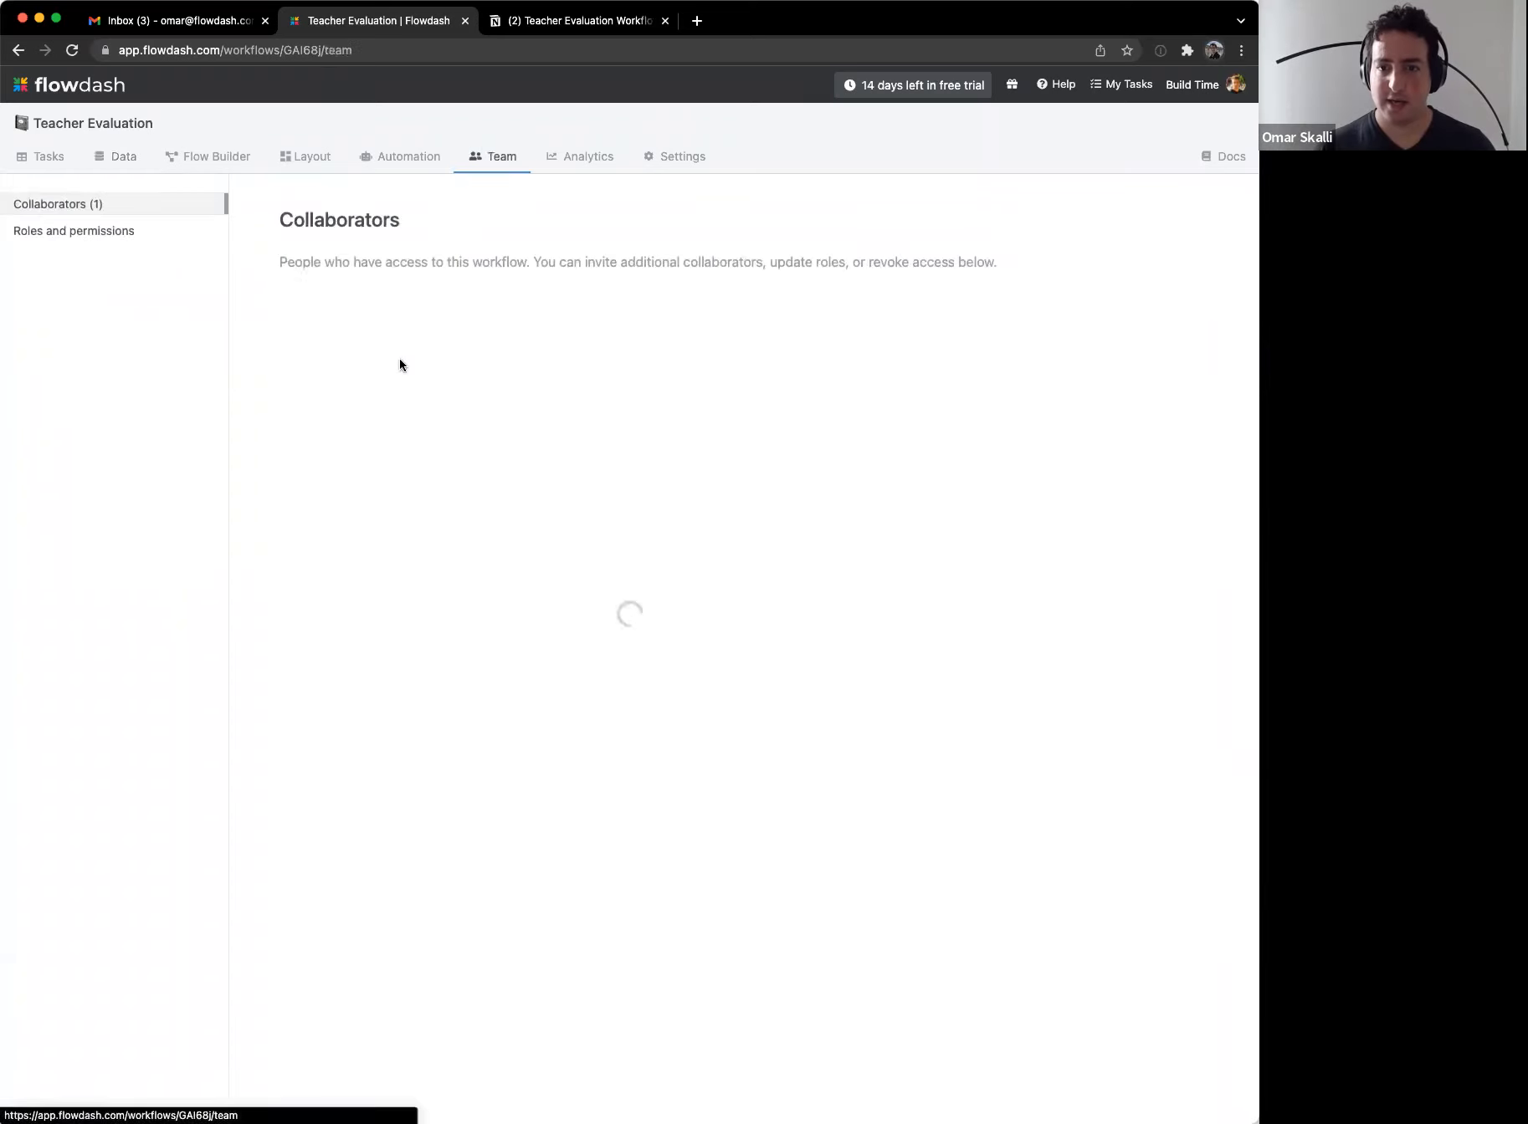
{"action": "left_click", "coordinate": [401, 300]}
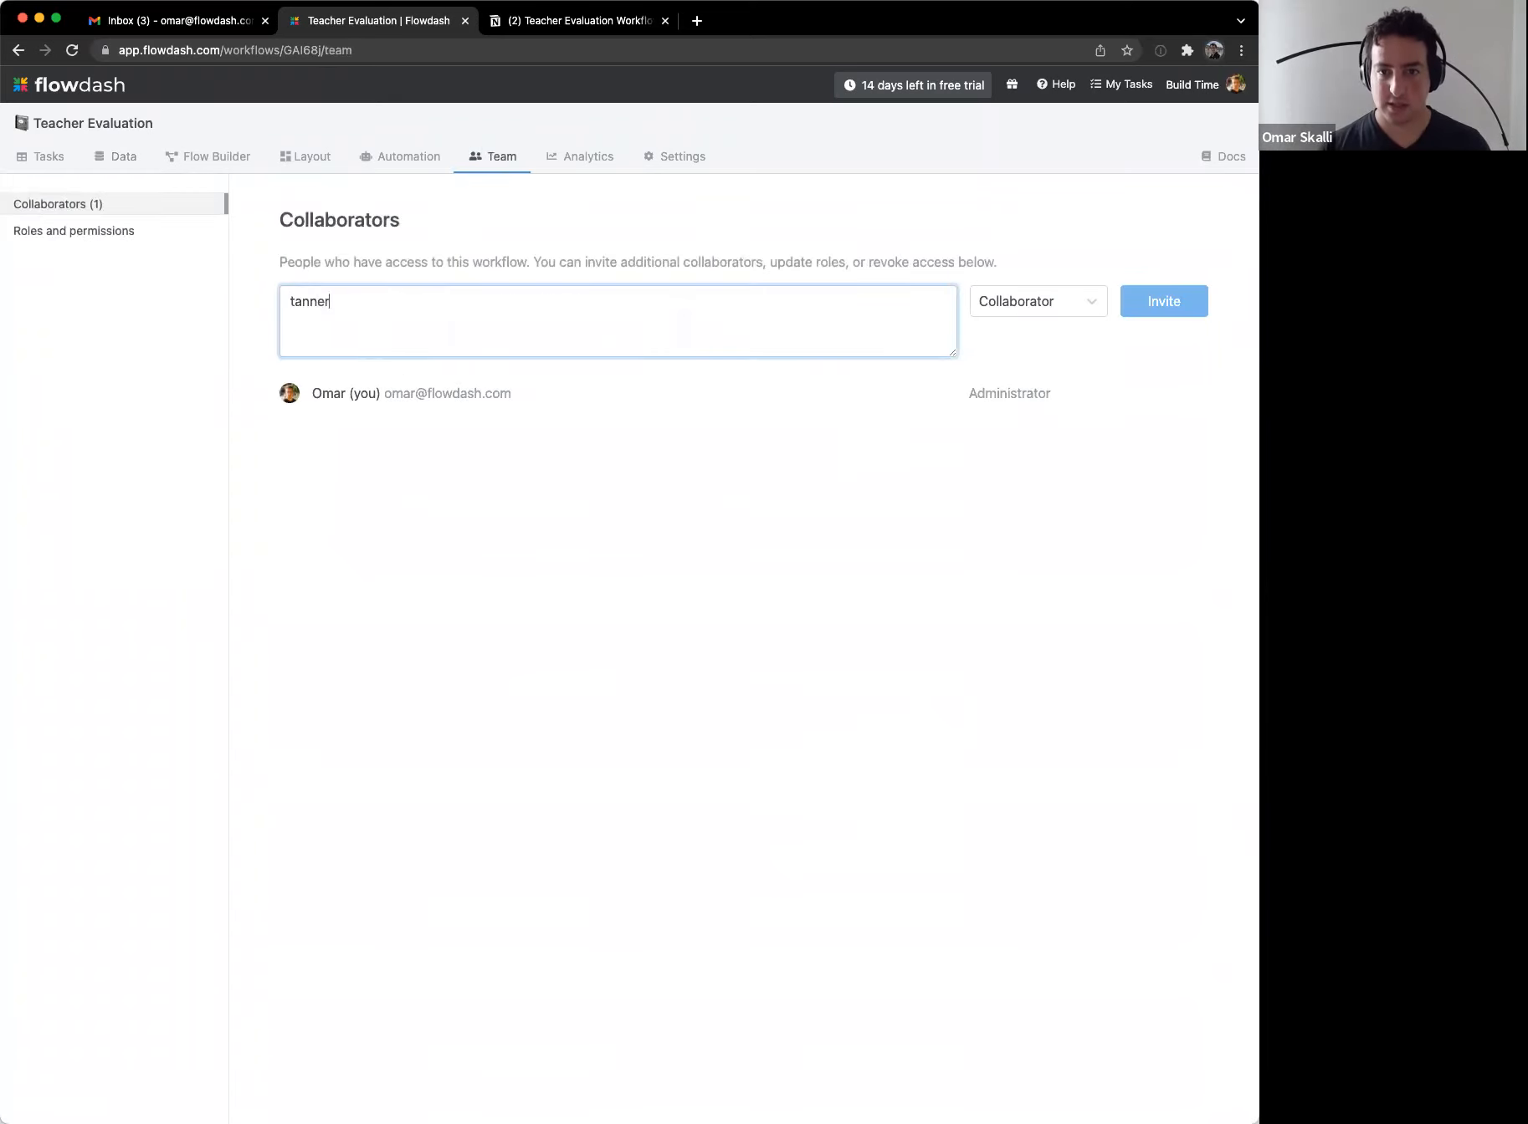
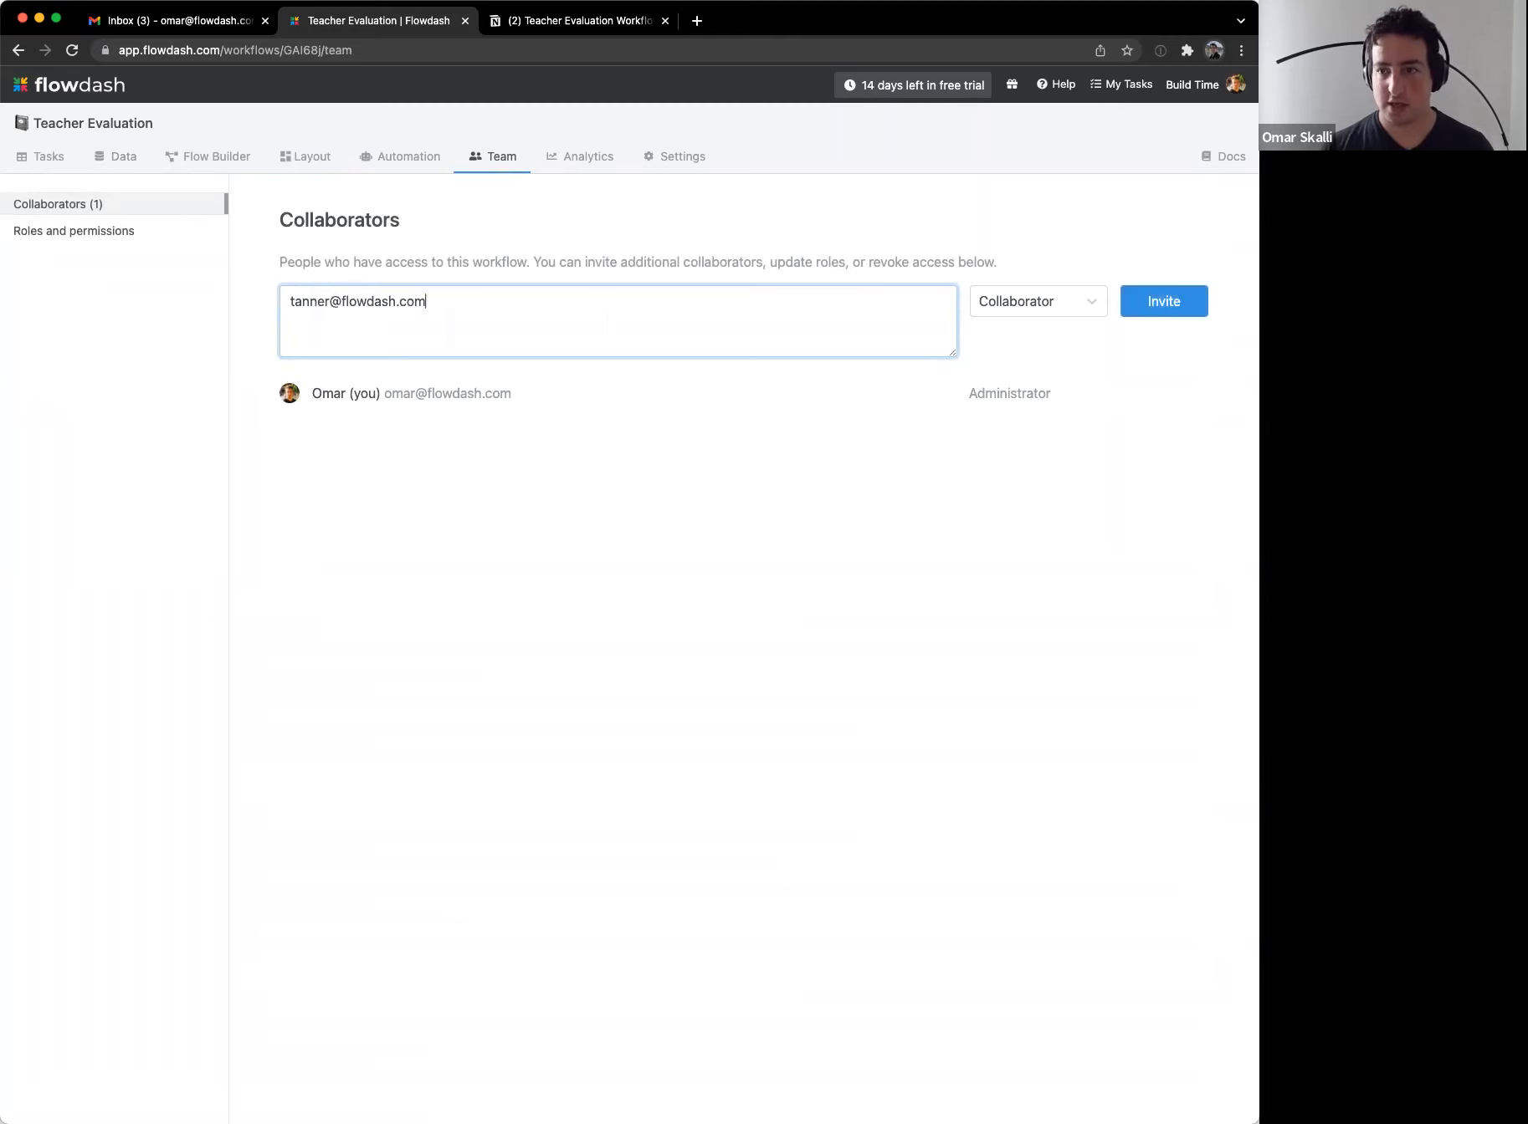
{"action": "left_click", "coordinate": [1029, 301]}
{"action": "left_click", "coordinate": [1008, 371]}
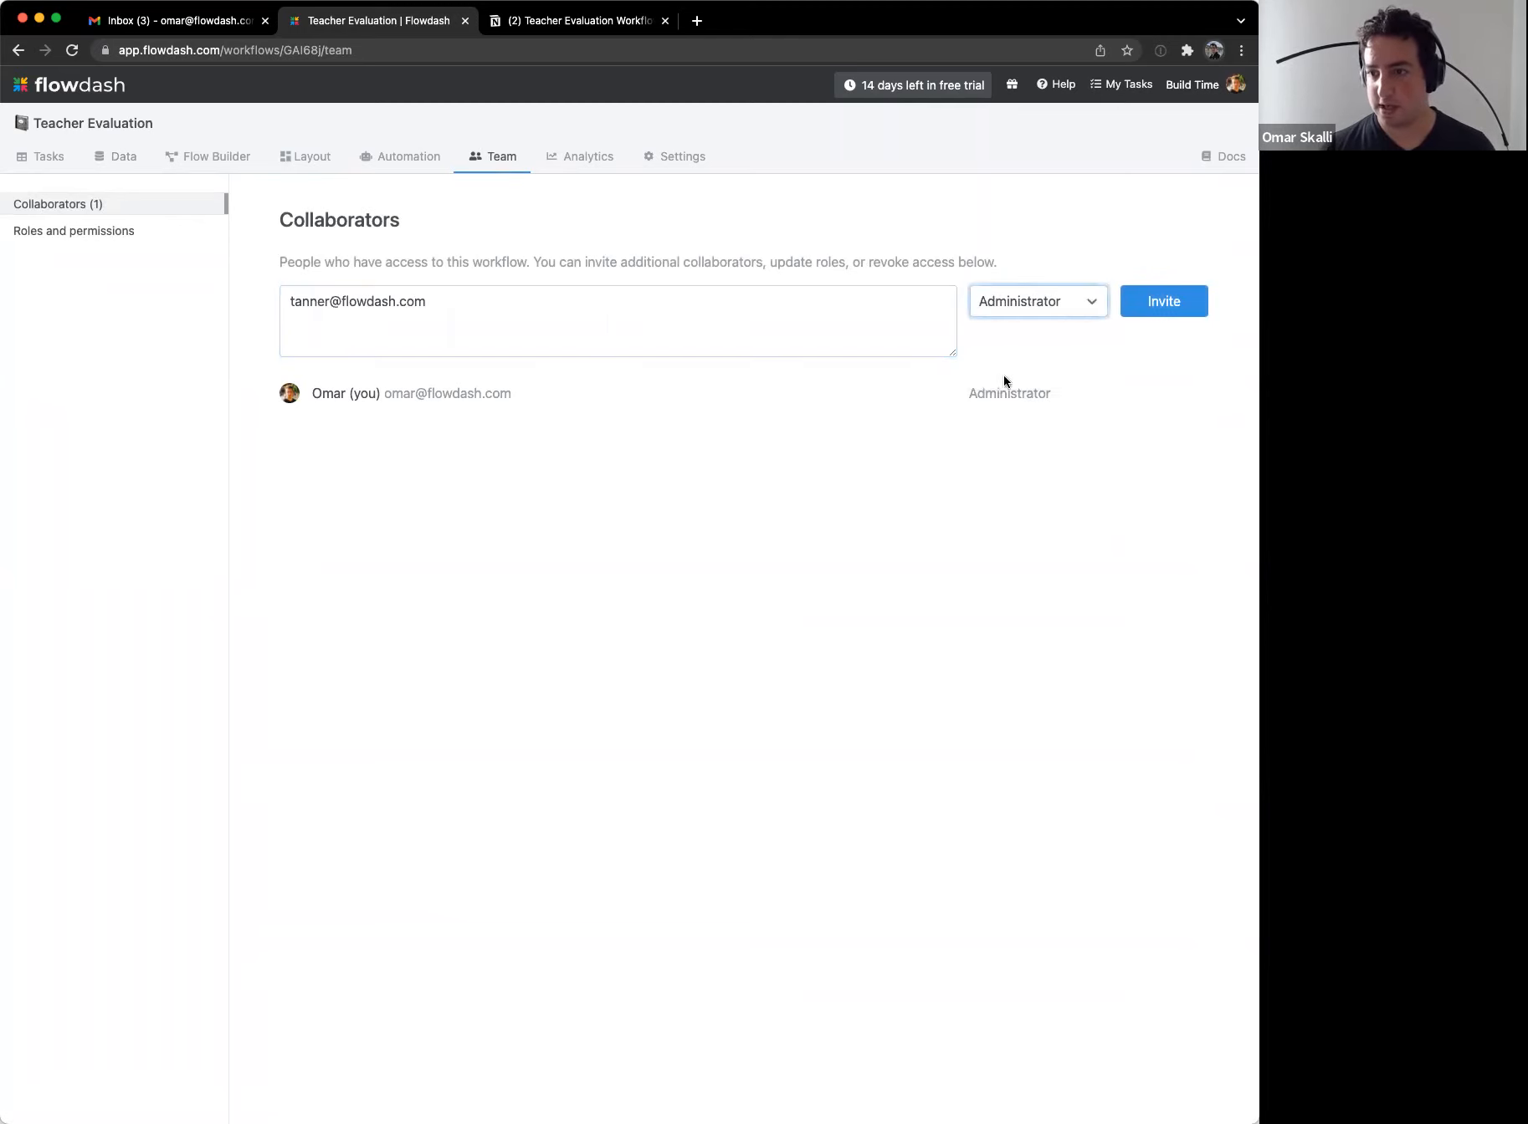
{"action": "left_click", "coordinate": [1163, 301]}
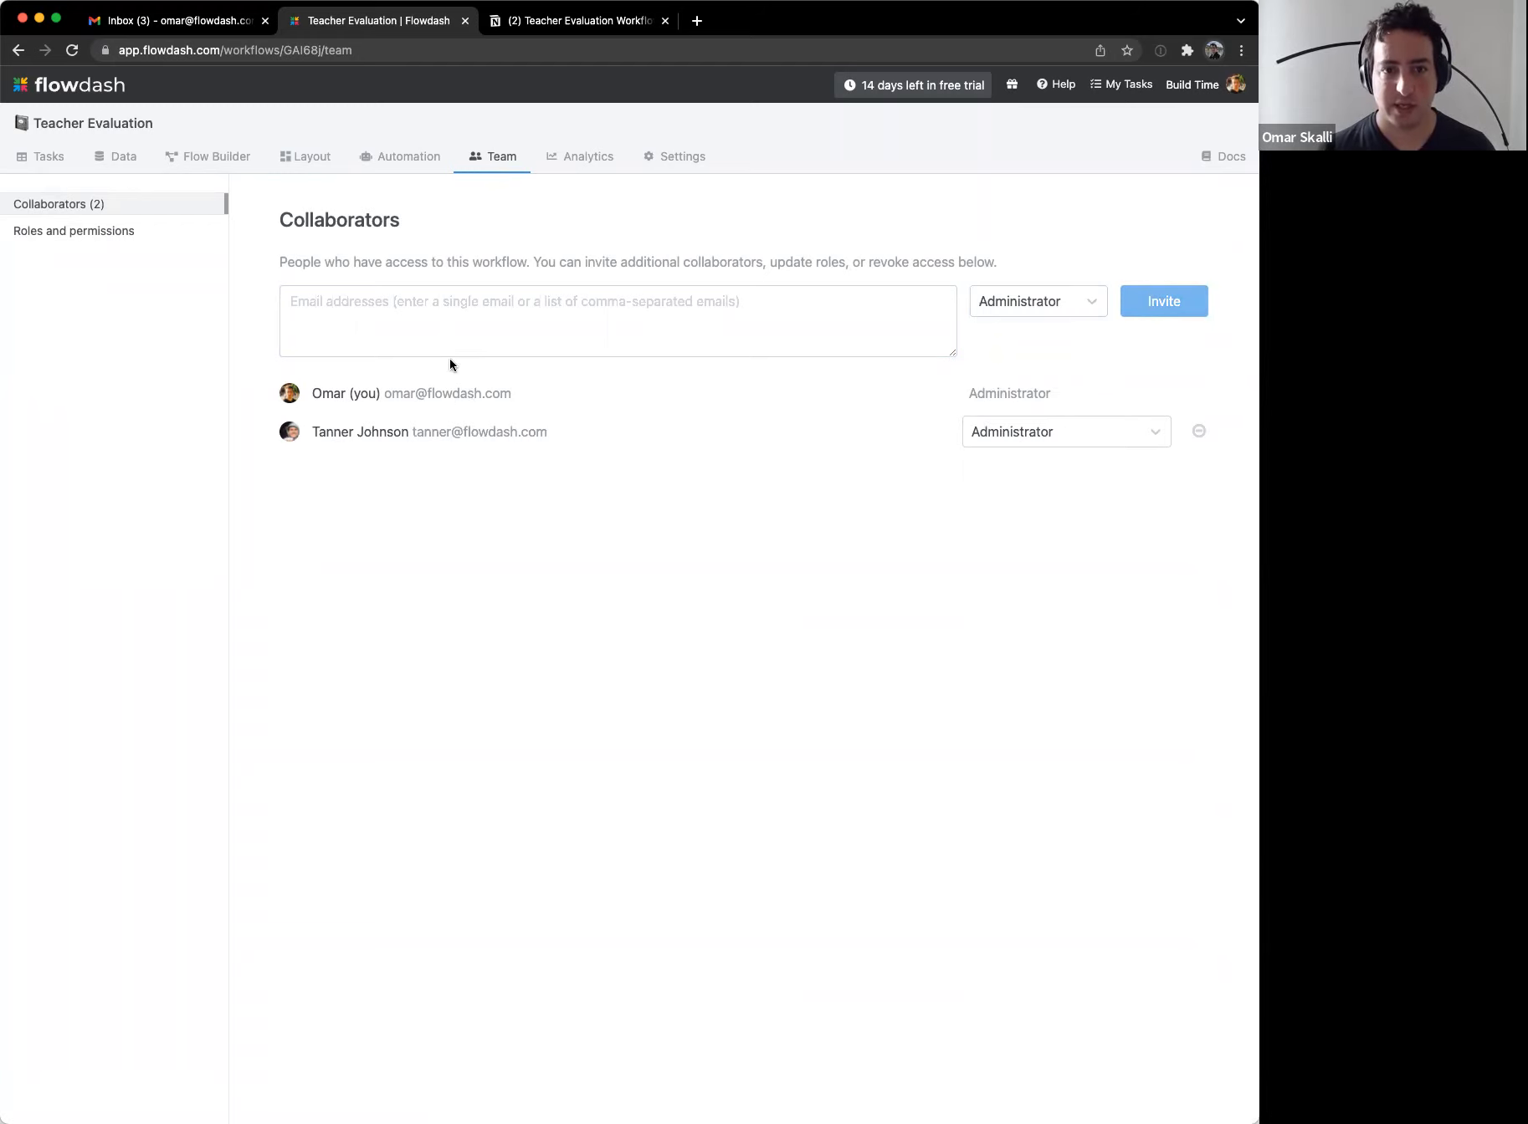
{"action": "left_click", "coordinate": [121, 156]}
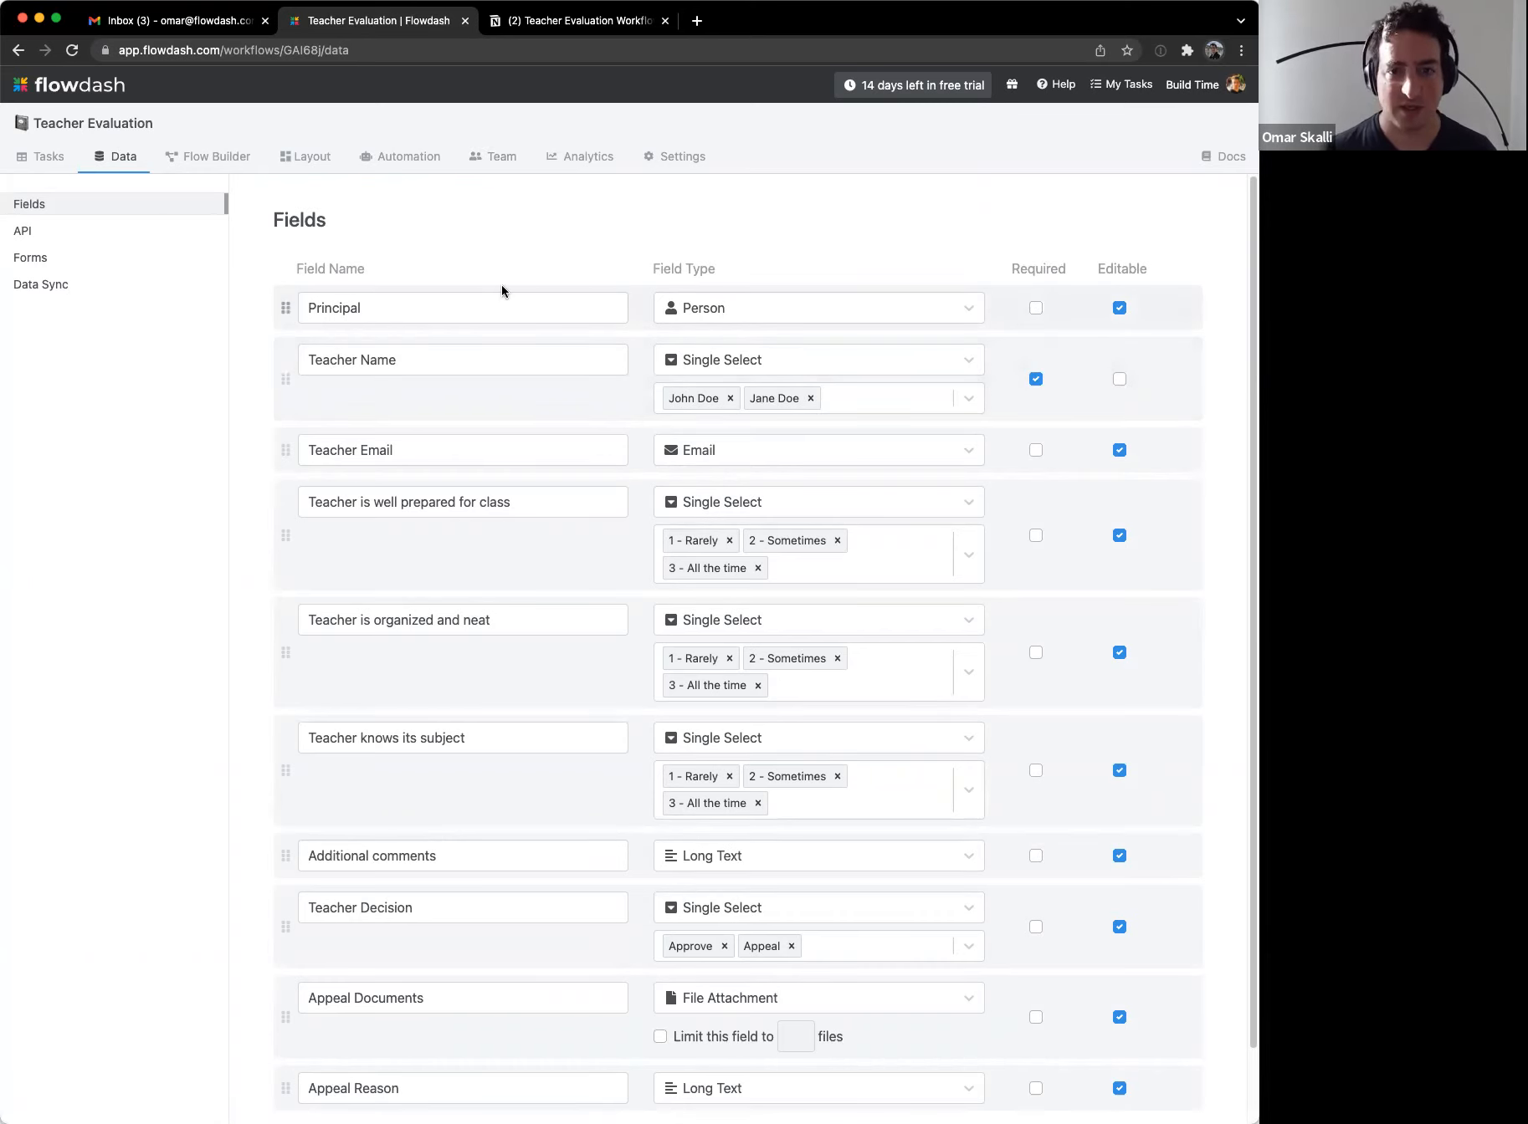
Step: In the task table, hide the three teacher rating columns
{"action": "left_click", "coordinate": [47, 167]}
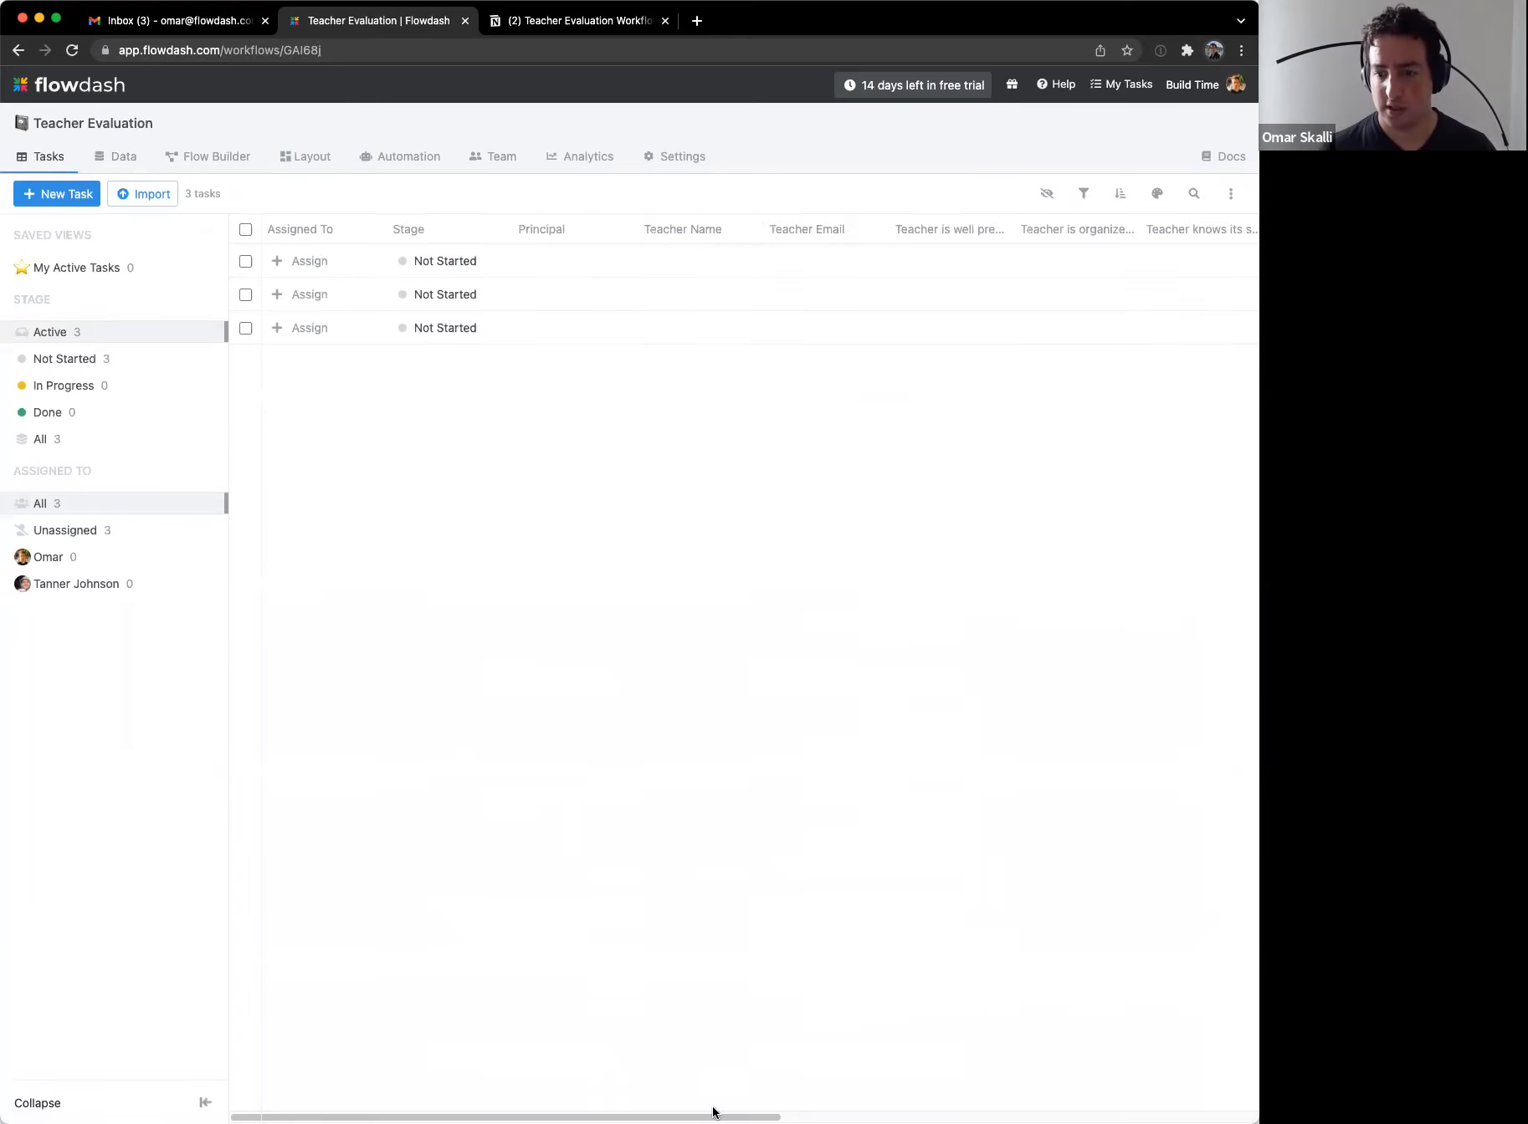
{"action": "left_click_drag", "start_coordinate": [744, 1115], "coordinate": [600, 1031]}
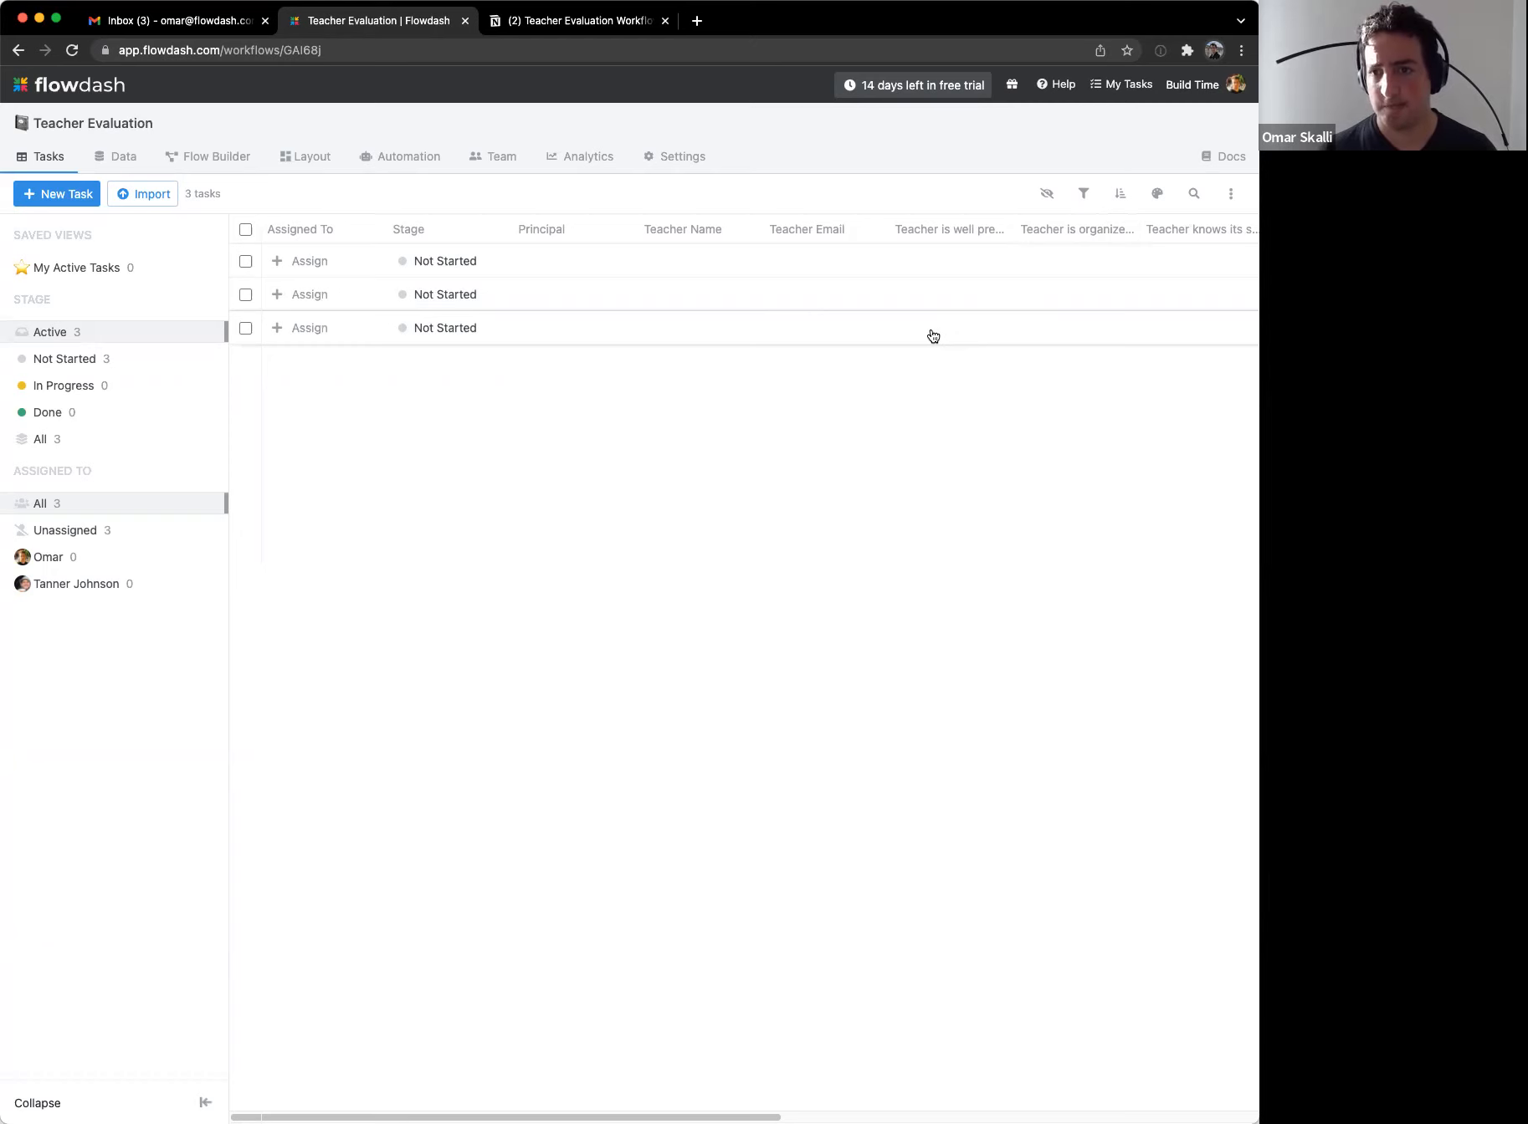
{"action": "left_click", "coordinate": [1046, 193]}
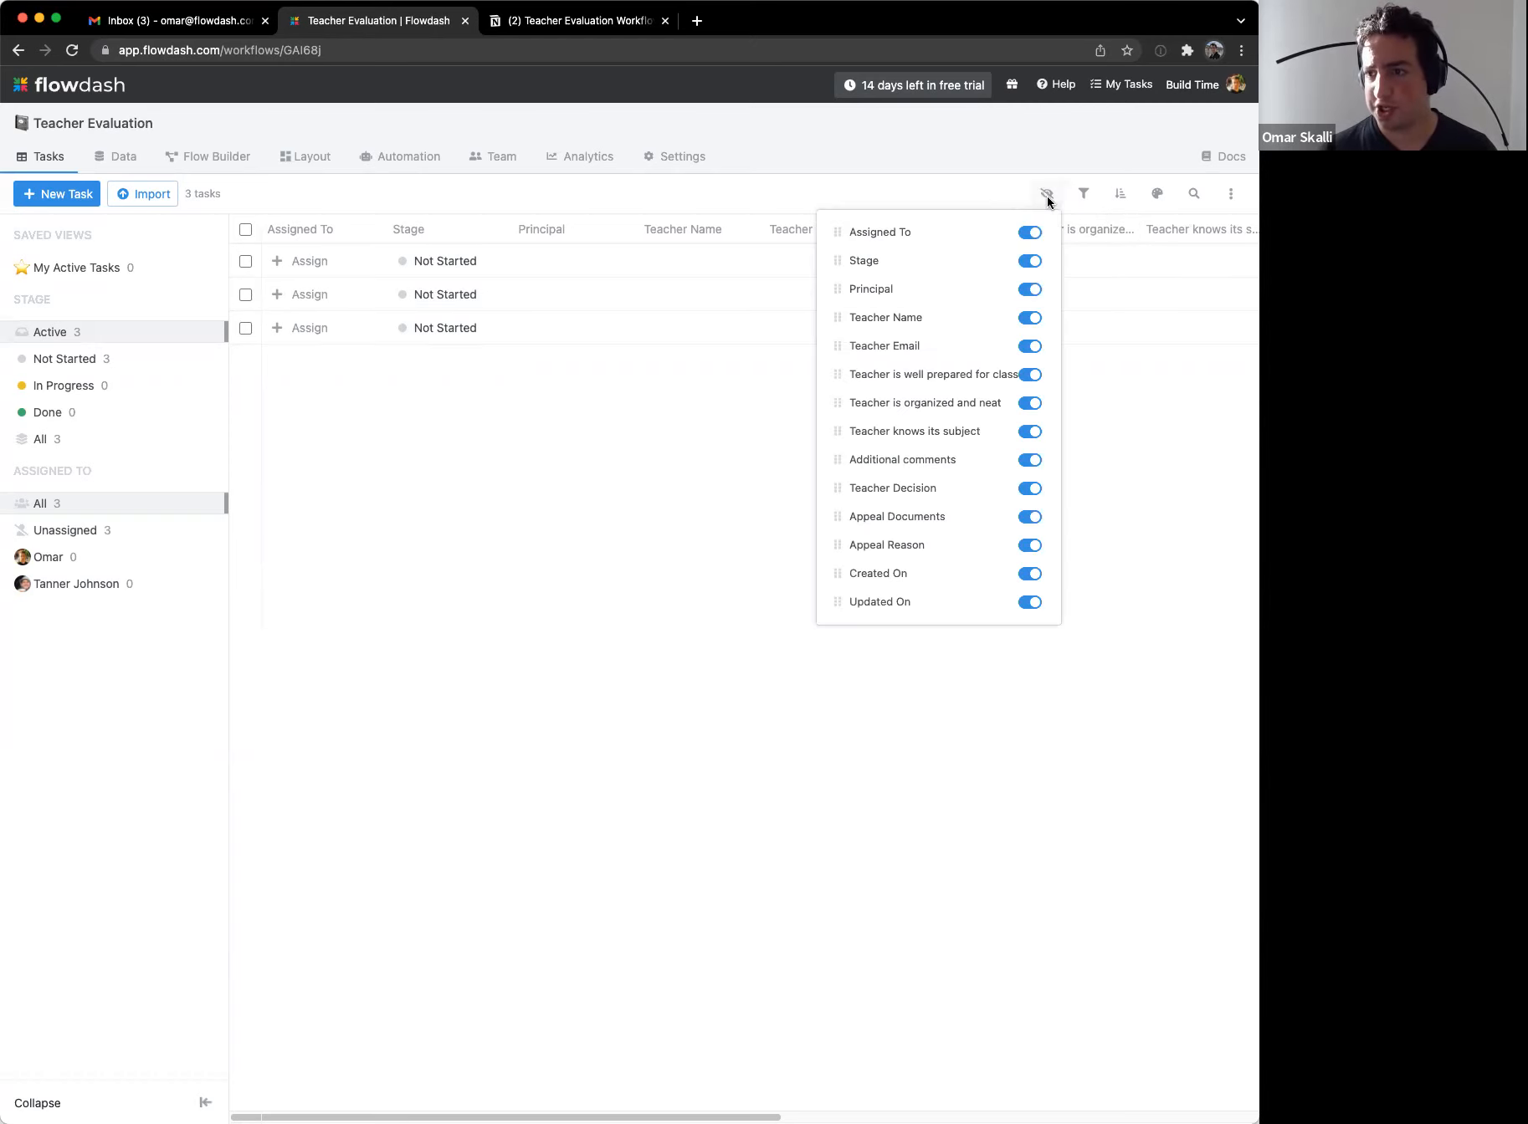
{"action": "left_click", "coordinate": [1029, 374]}
{"action": "left_click", "coordinate": [1029, 403]}
{"action": "left_click", "coordinate": [1029, 431]}
Step: Hide Additional comments, Appeal Documents and Appeal Reason columns, and narrow the Stage column slightly
{"action": "left_click", "coordinate": [1029, 459]}
{"action": "left_click", "coordinate": [1031, 488]}
{"action": "left_click", "coordinate": [1032, 489]}
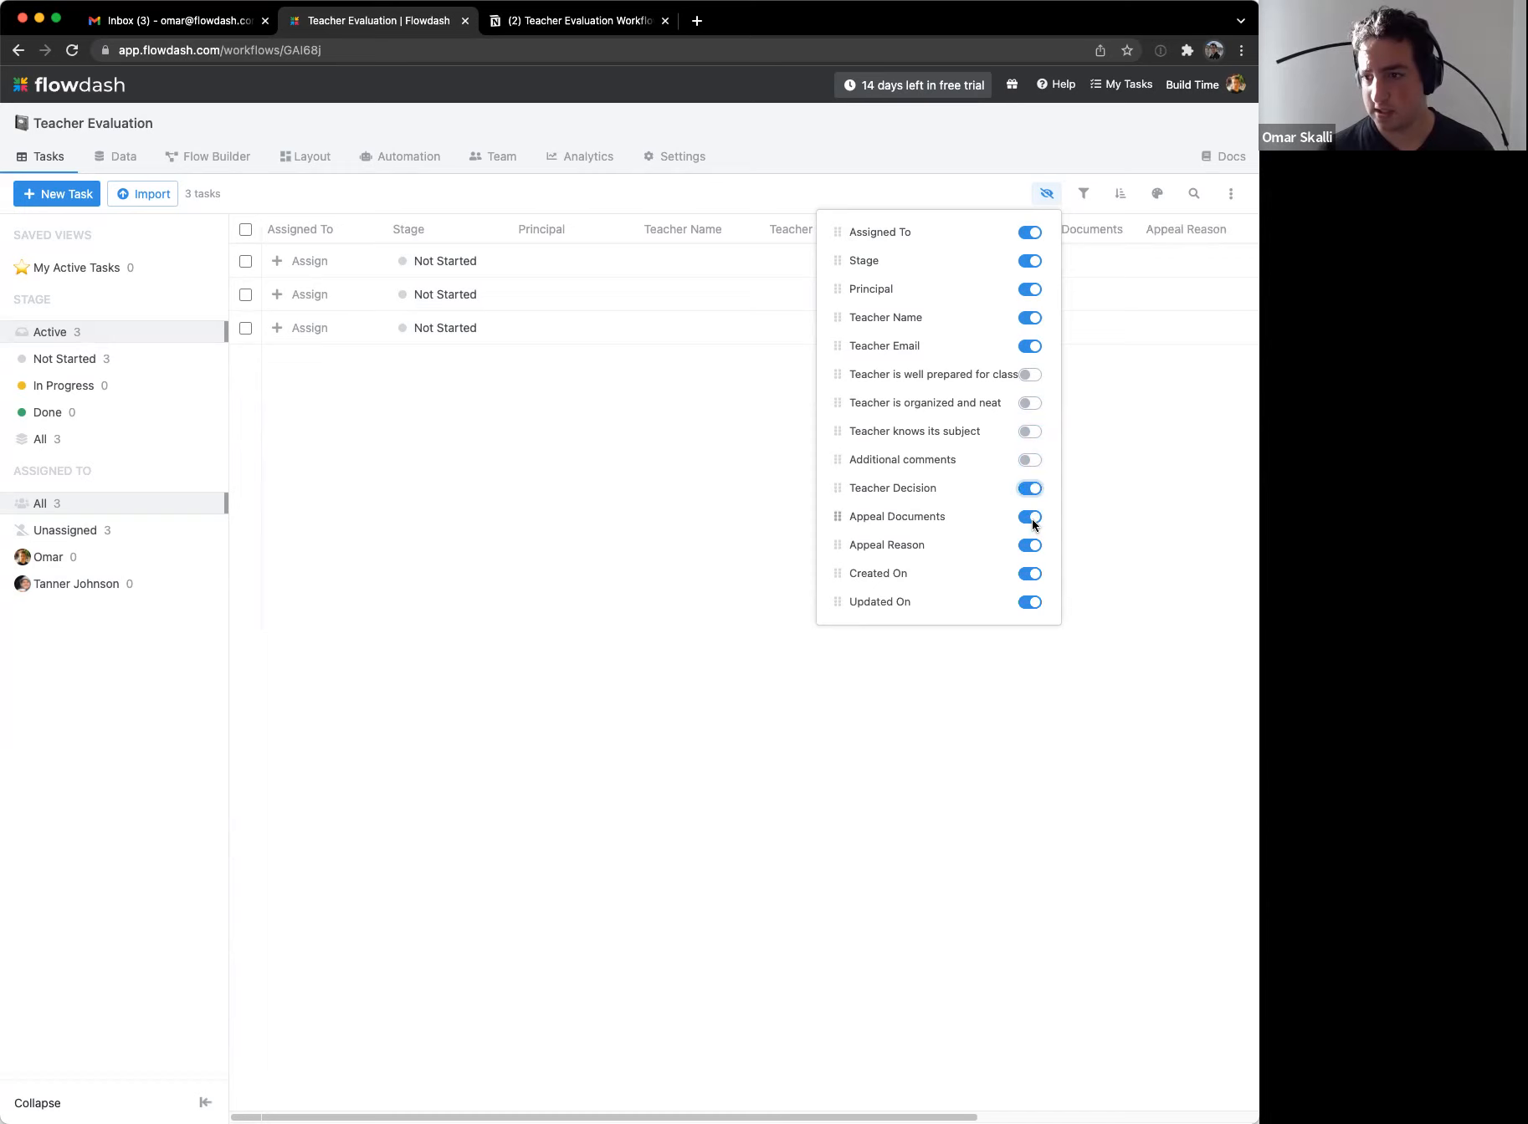
{"action": "left_click", "coordinate": [1031, 517]}
{"action": "left_click", "coordinate": [1032, 546]}
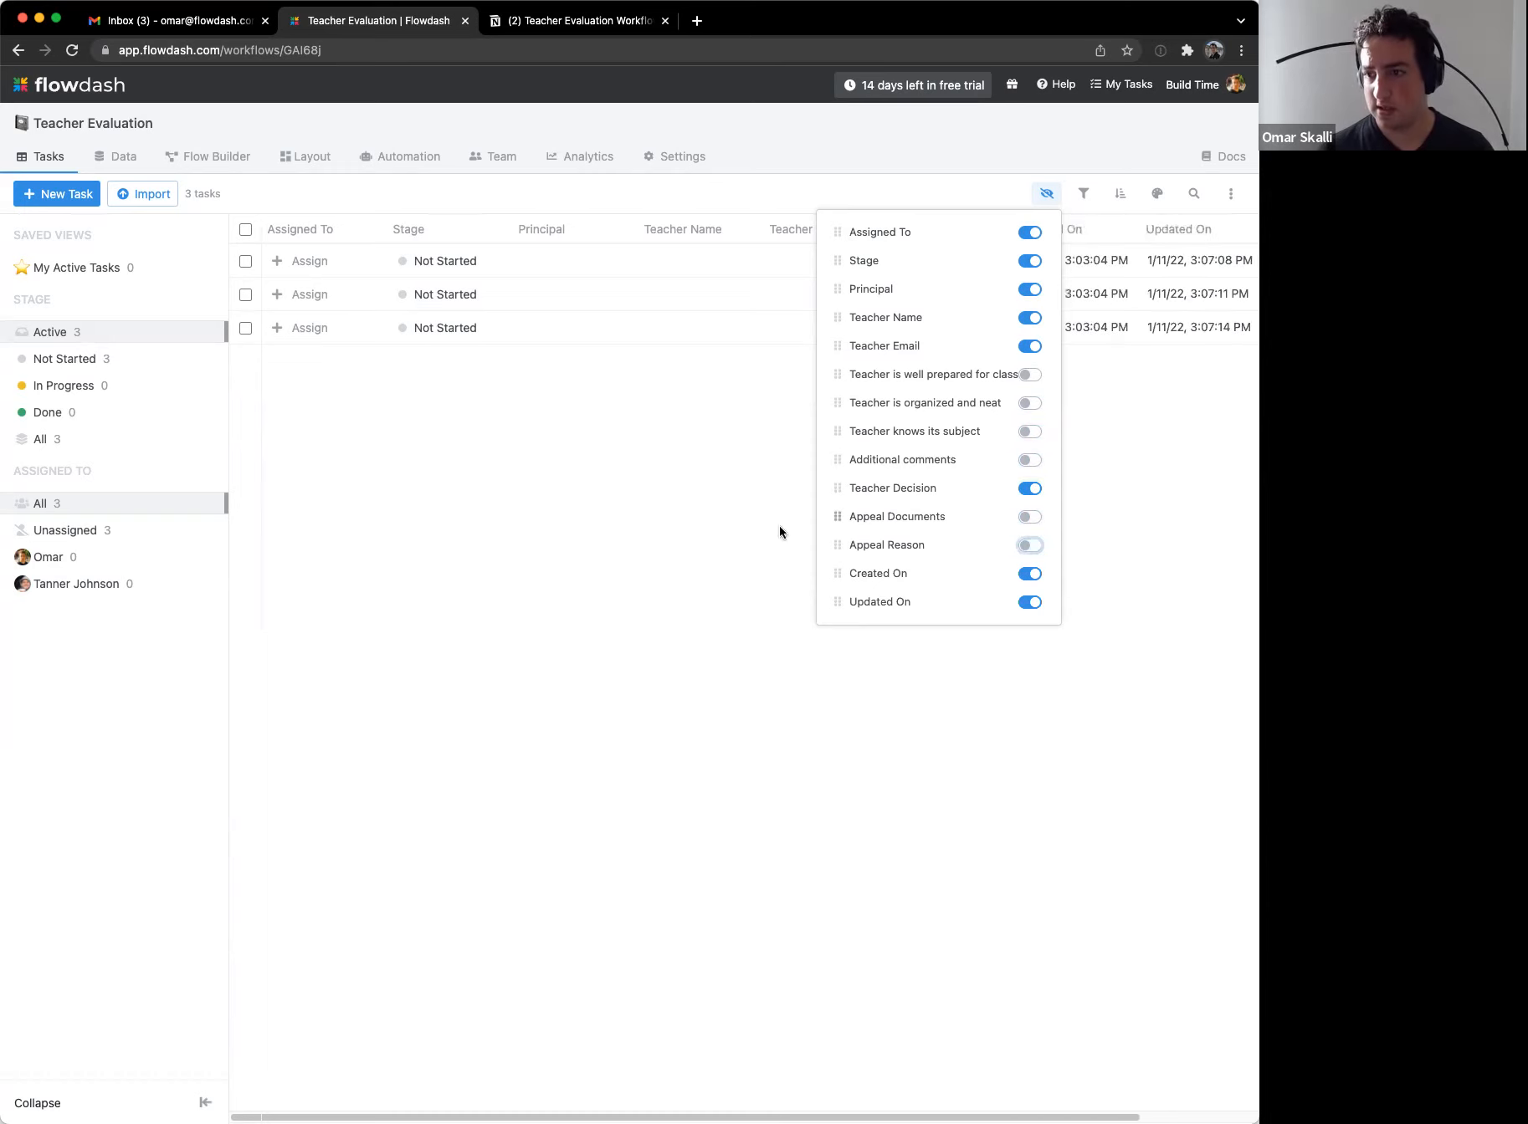
{"action": "left_click", "coordinate": [626, 599]}
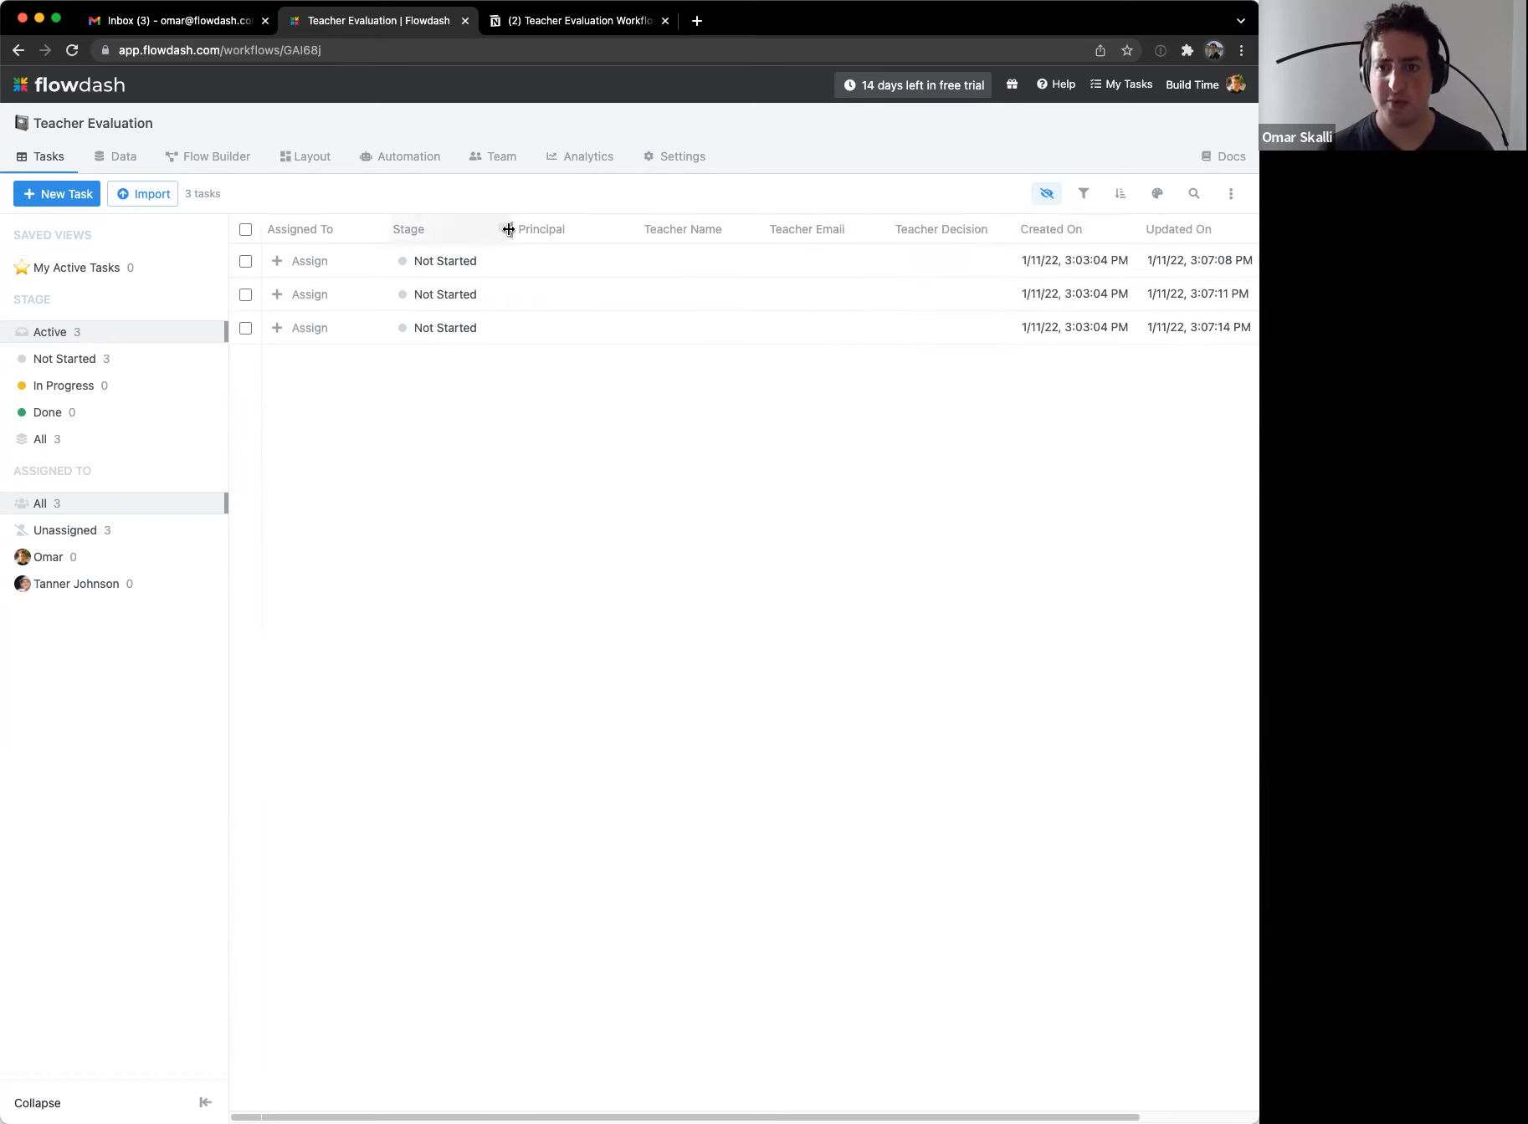
{"action": "left_click_drag", "start_coordinate": [507, 229], "coordinate": [499, 229]}
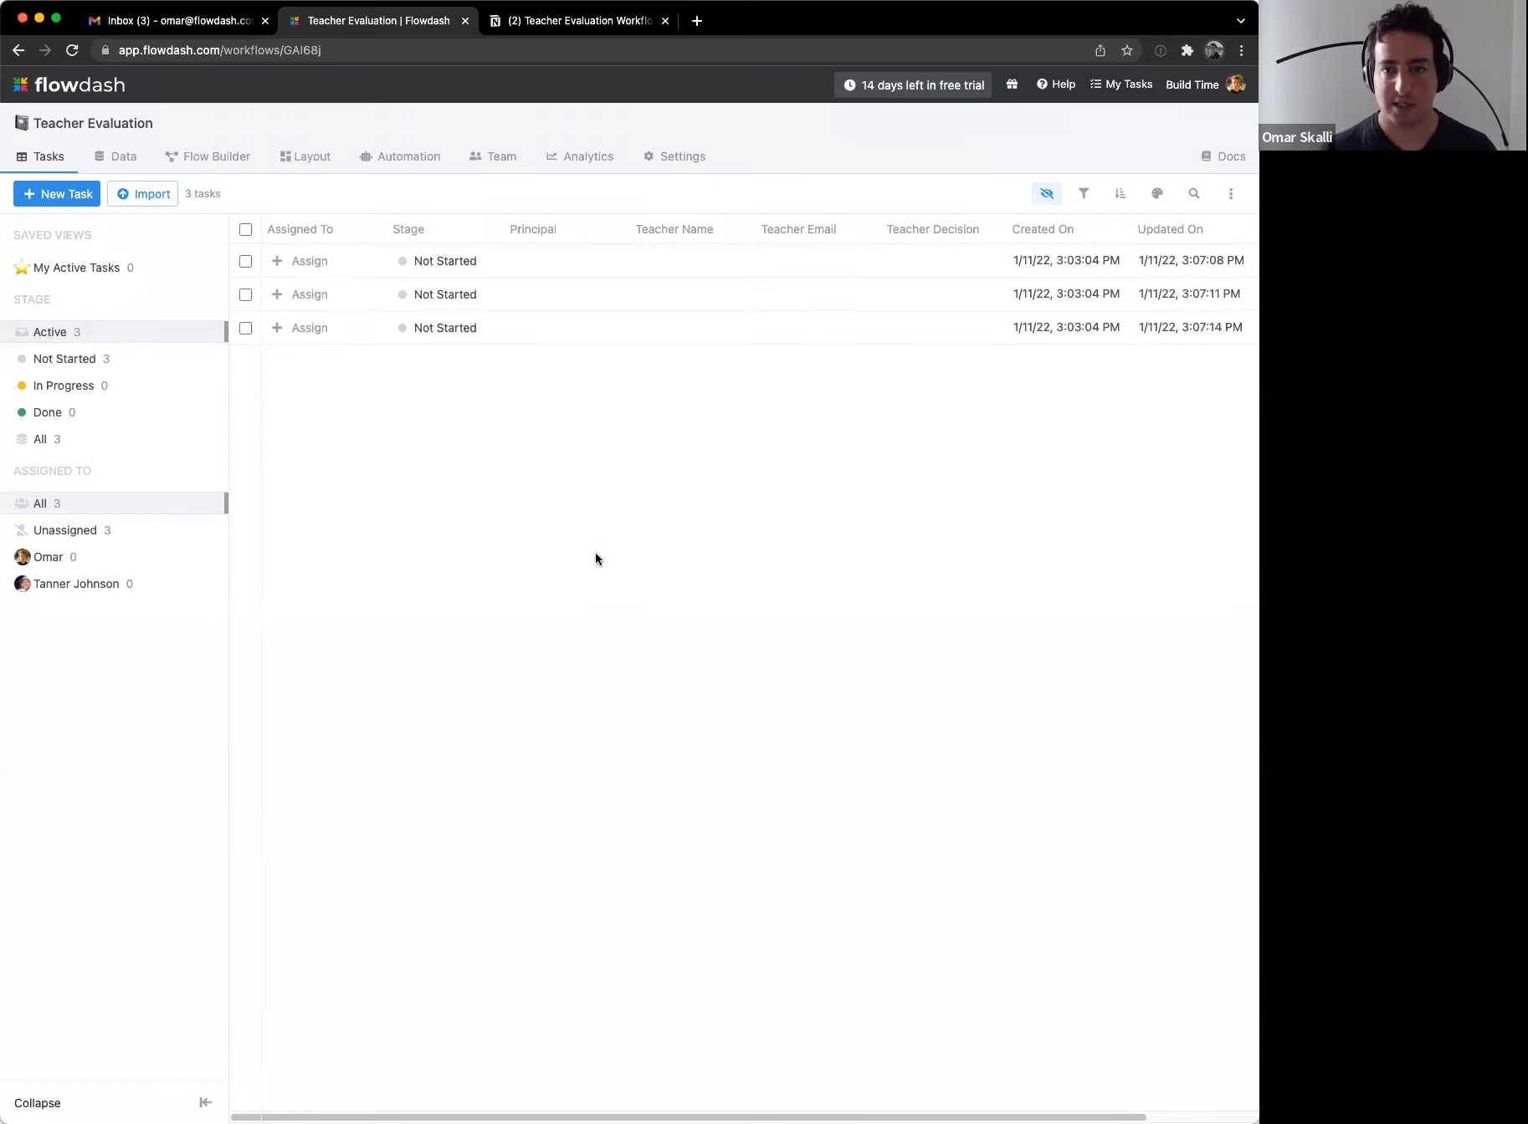
{"action": "left_click", "coordinate": [931, 272]}
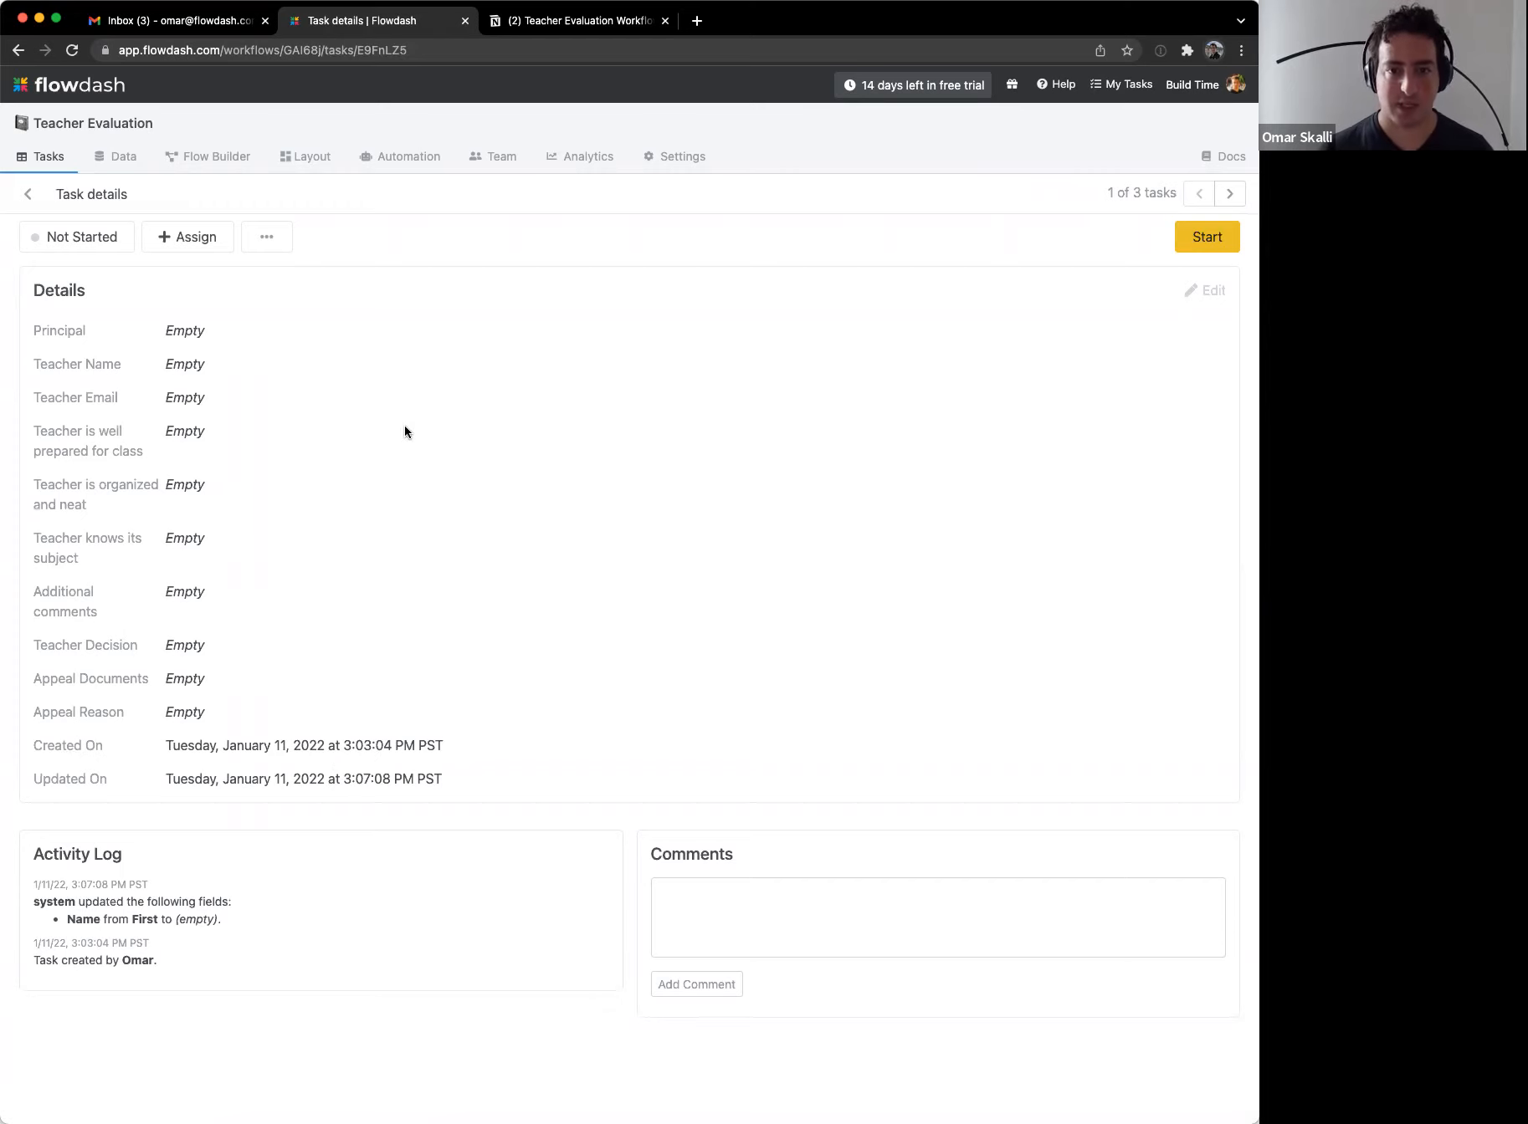
{"action": "left_click", "coordinate": [28, 194]}
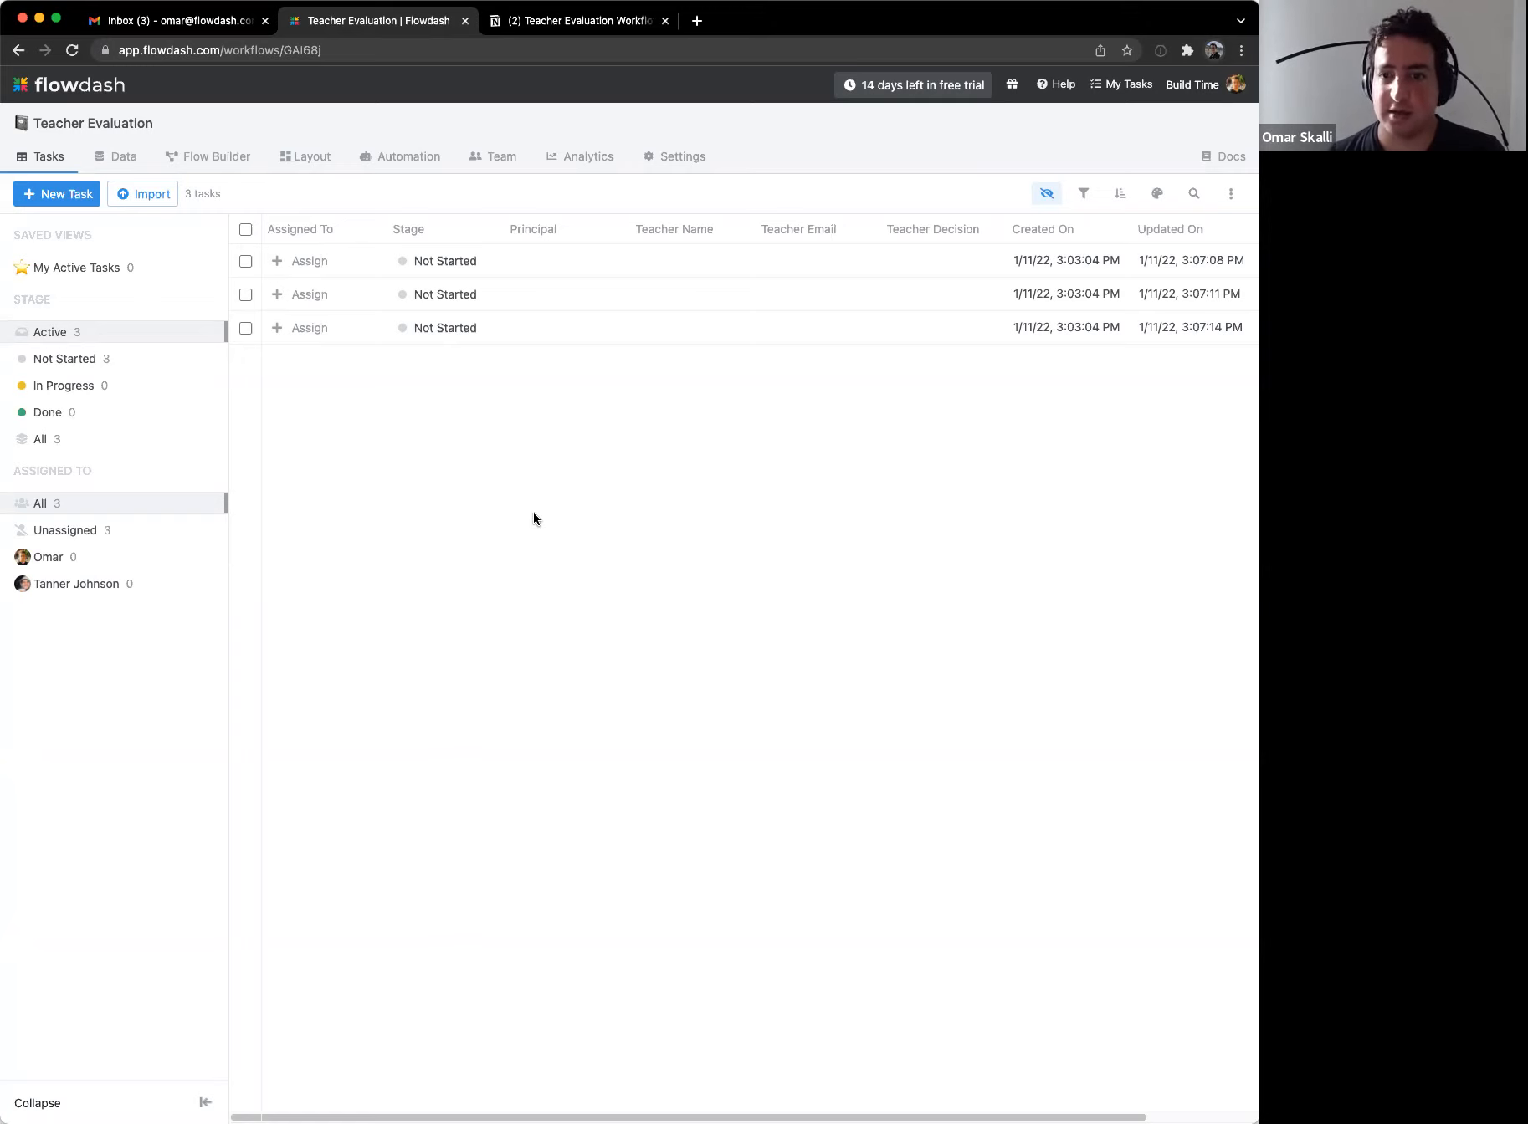
Step: Change the workflow's record type to 'evaluation' in General settings, then view the Evaluations list
{"action": "left_click", "coordinate": [696, 167]}
{"action": "left_click", "coordinate": [365, 383]}
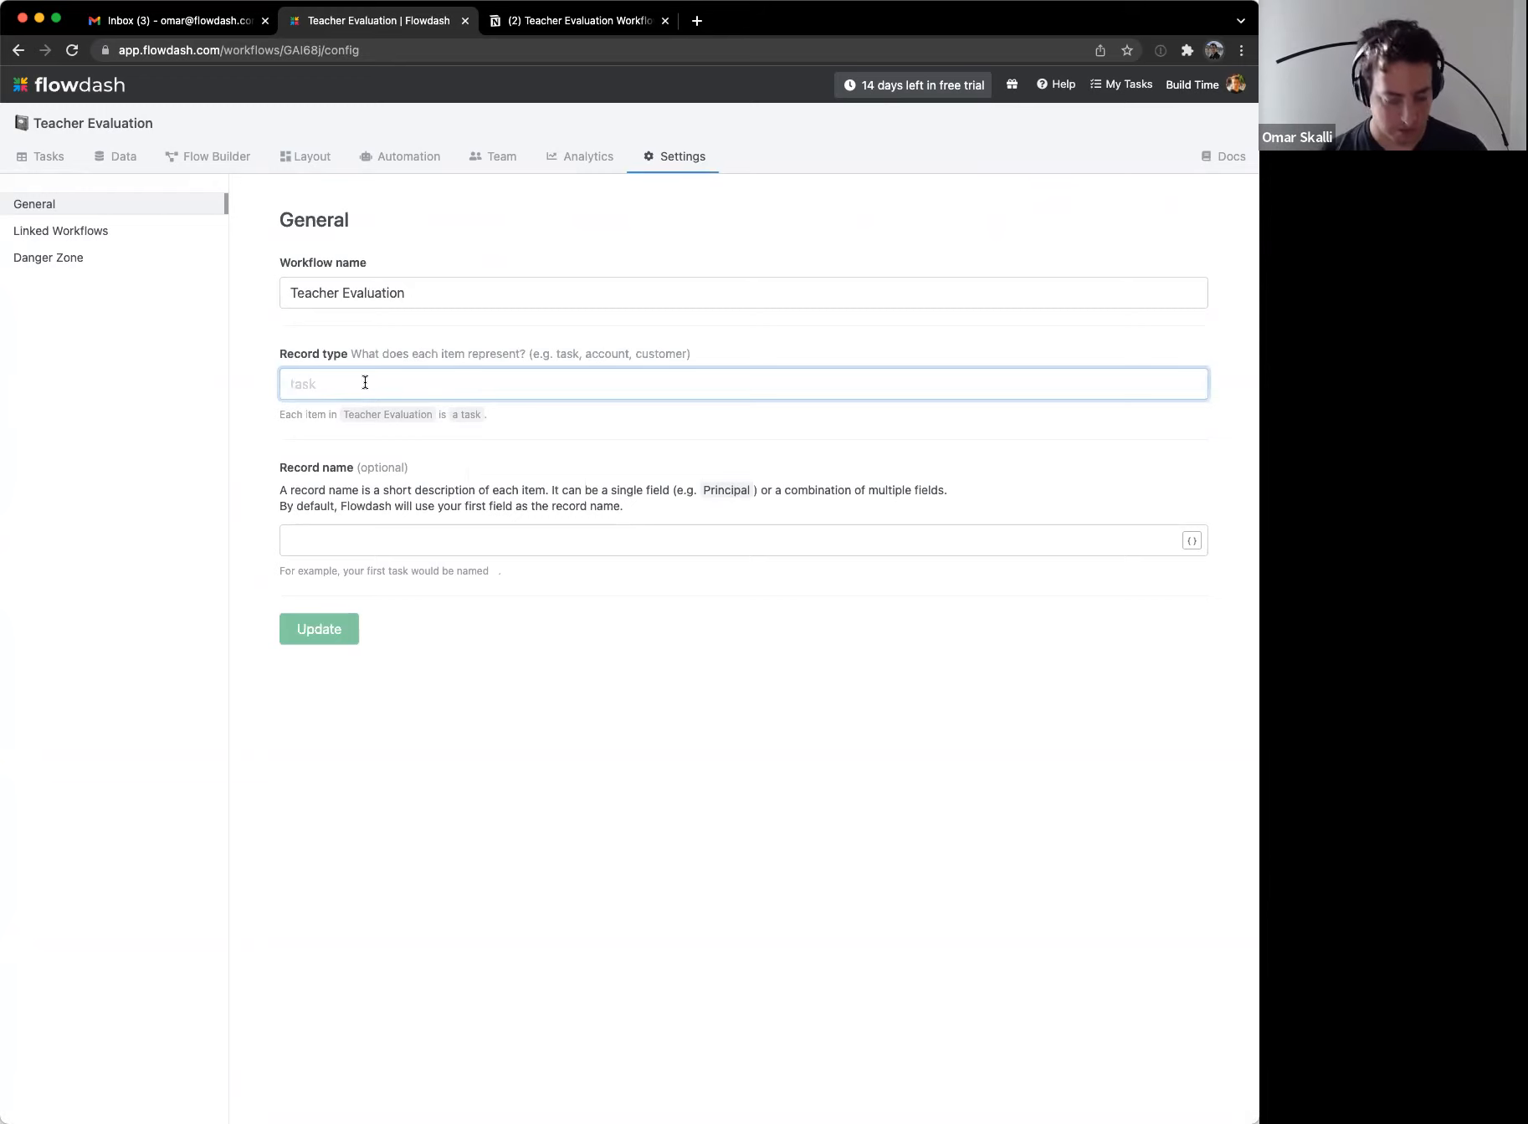
{"action": "type", "text": "evaluation"}
{"action": "left_click", "coordinate": [335, 640]}
{"action": "left_click", "coordinate": [93, 166]}
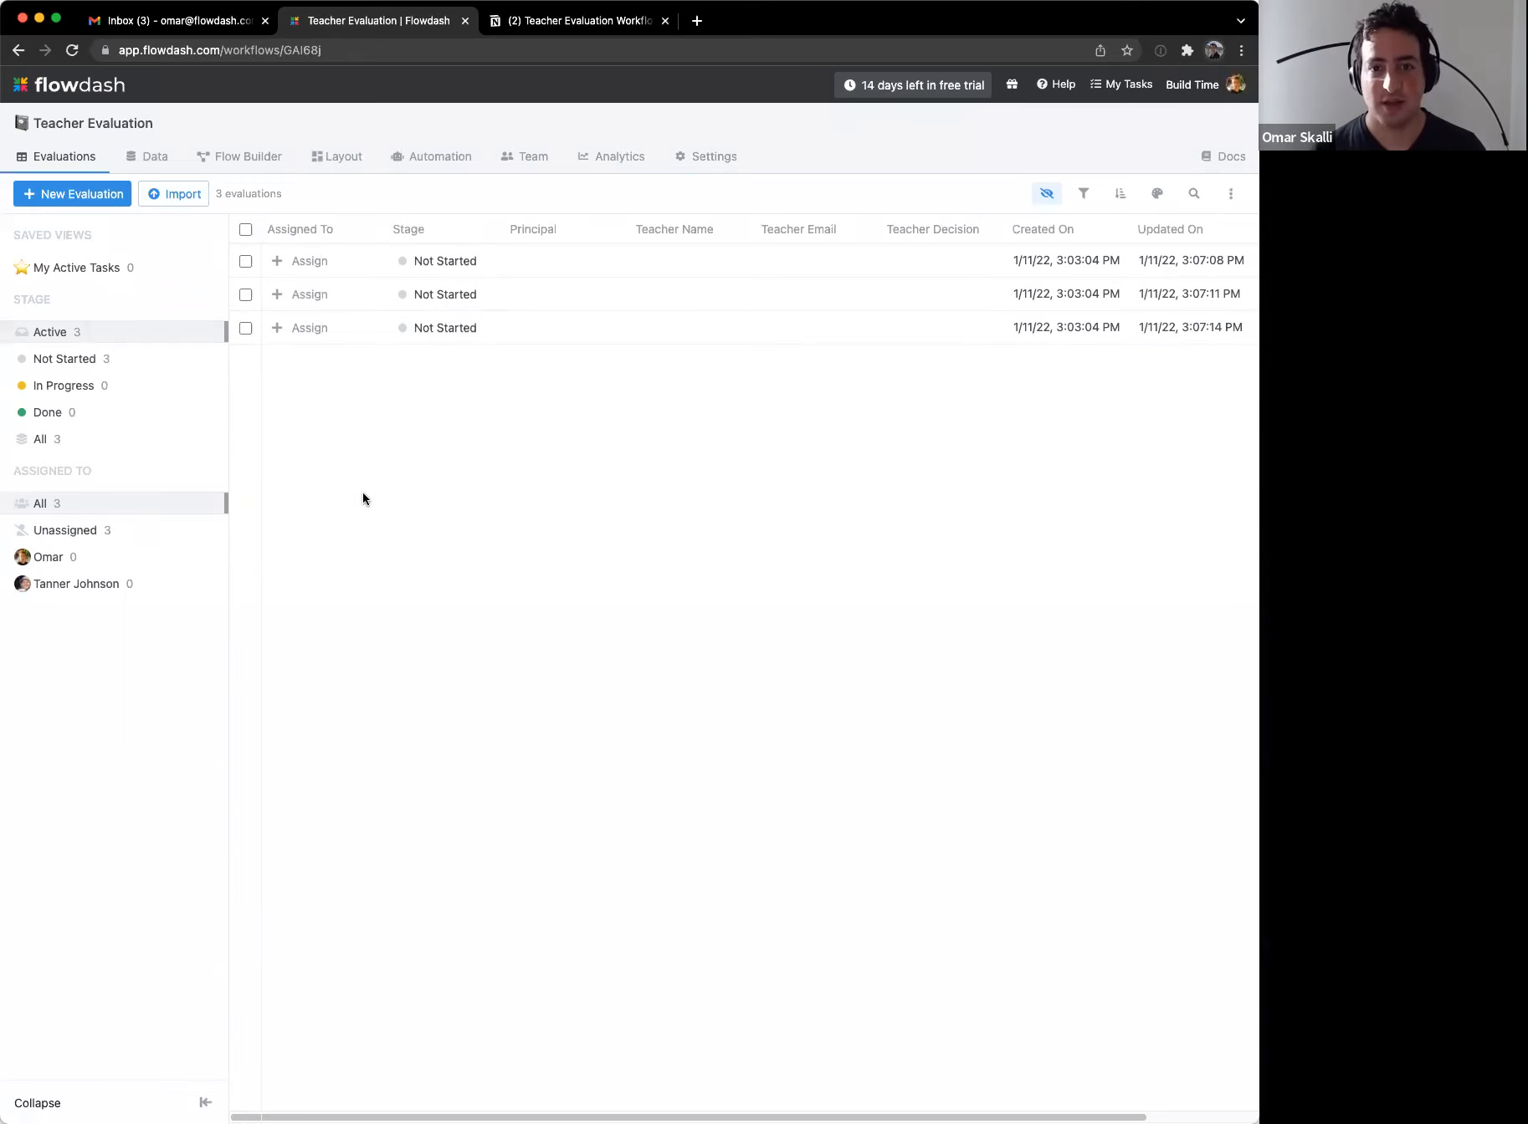
Step: Select all three evaluations and bulk-delete them, confirming 'Yes, I'm certain'
{"action": "left_click", "coordinate": [74, 193]}
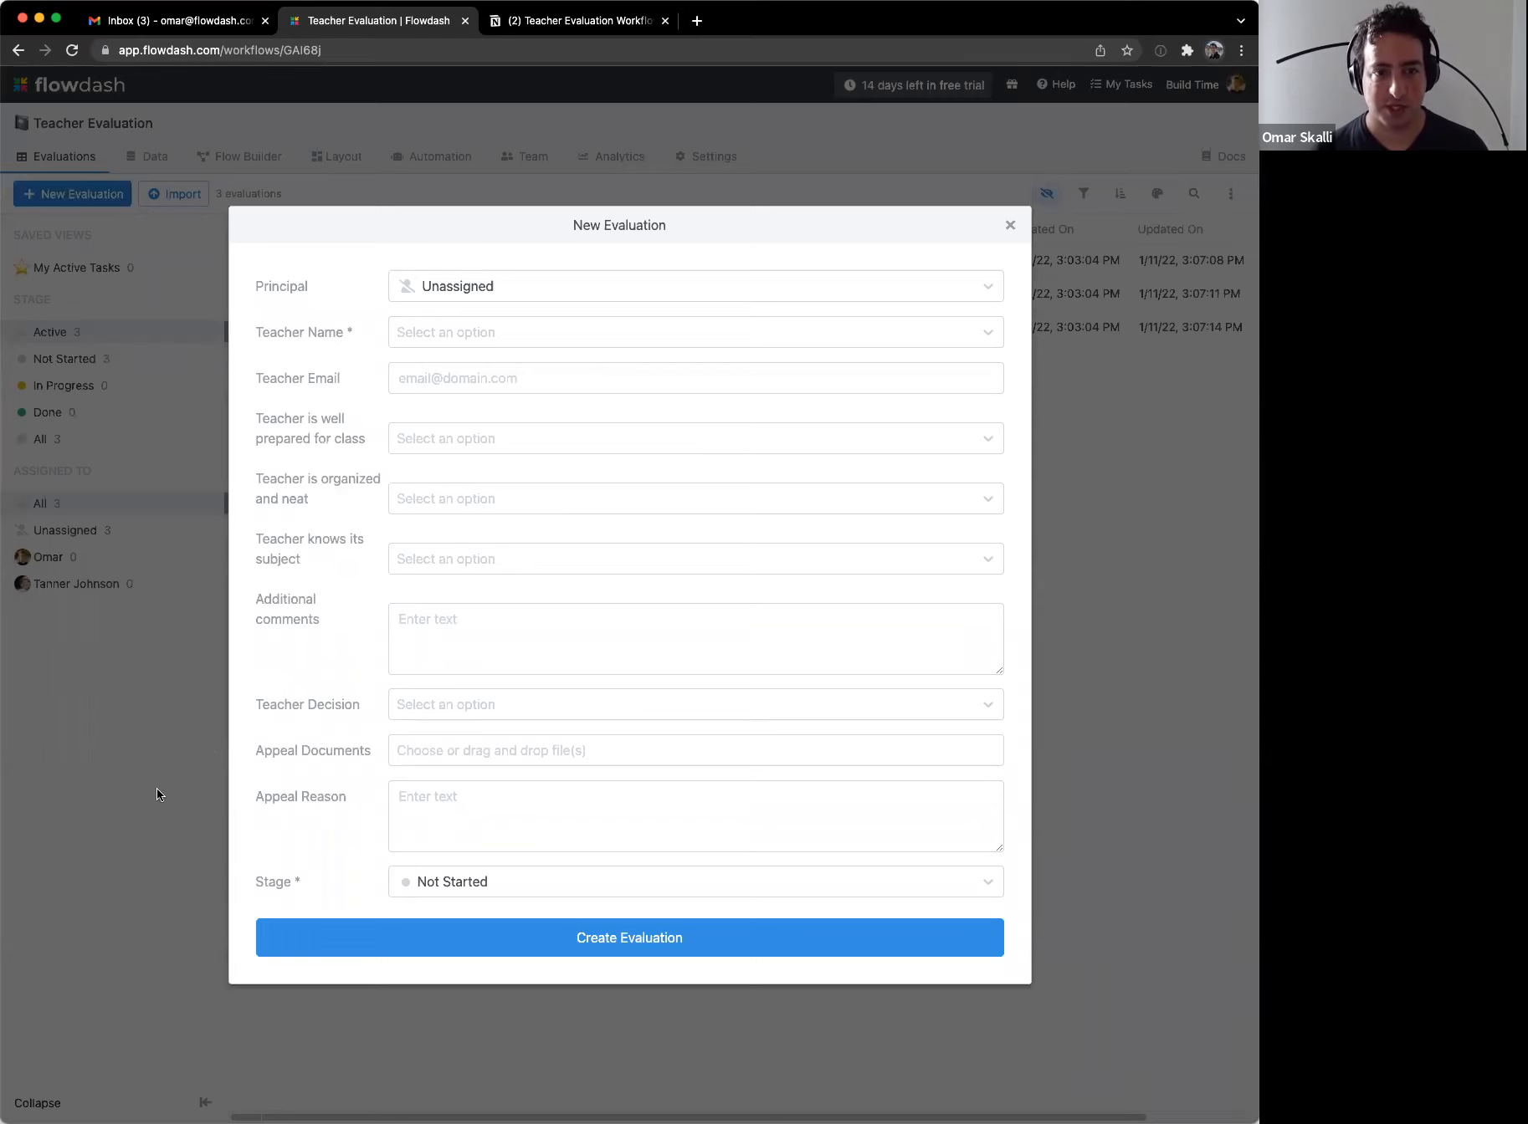
{"action": "left_click", "coordinate": [1010, 225]}
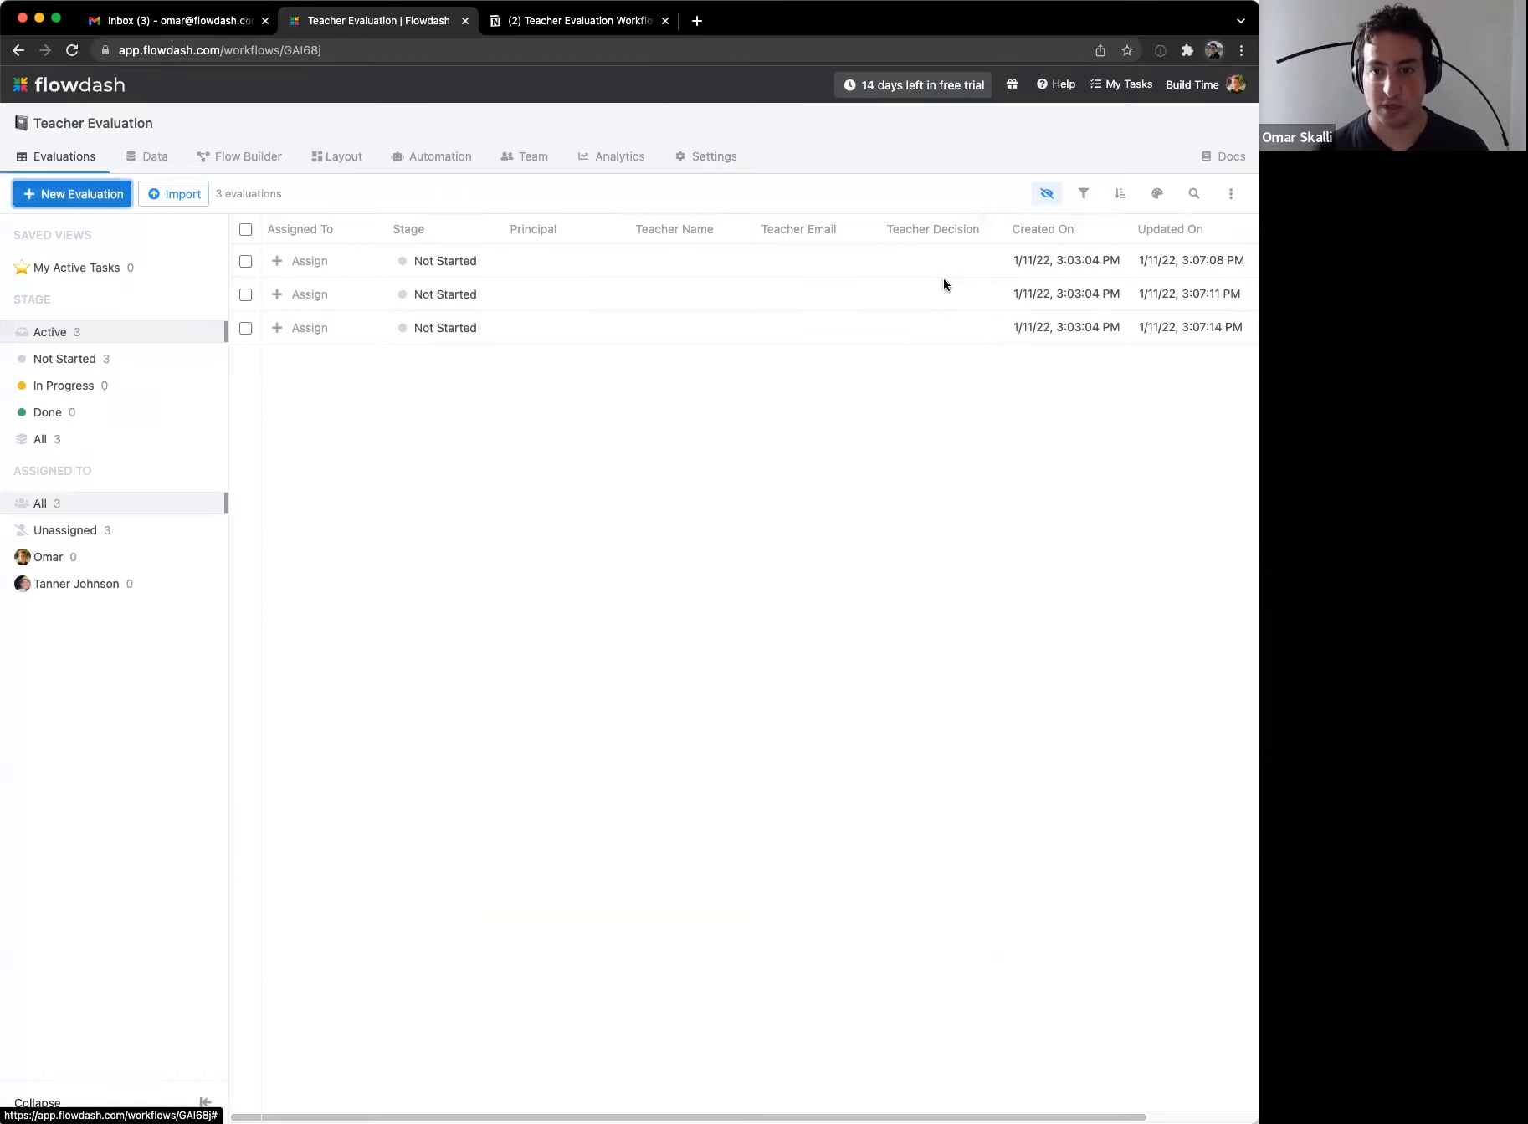
{"action": "left_click", "coordinate": [245, 230]}
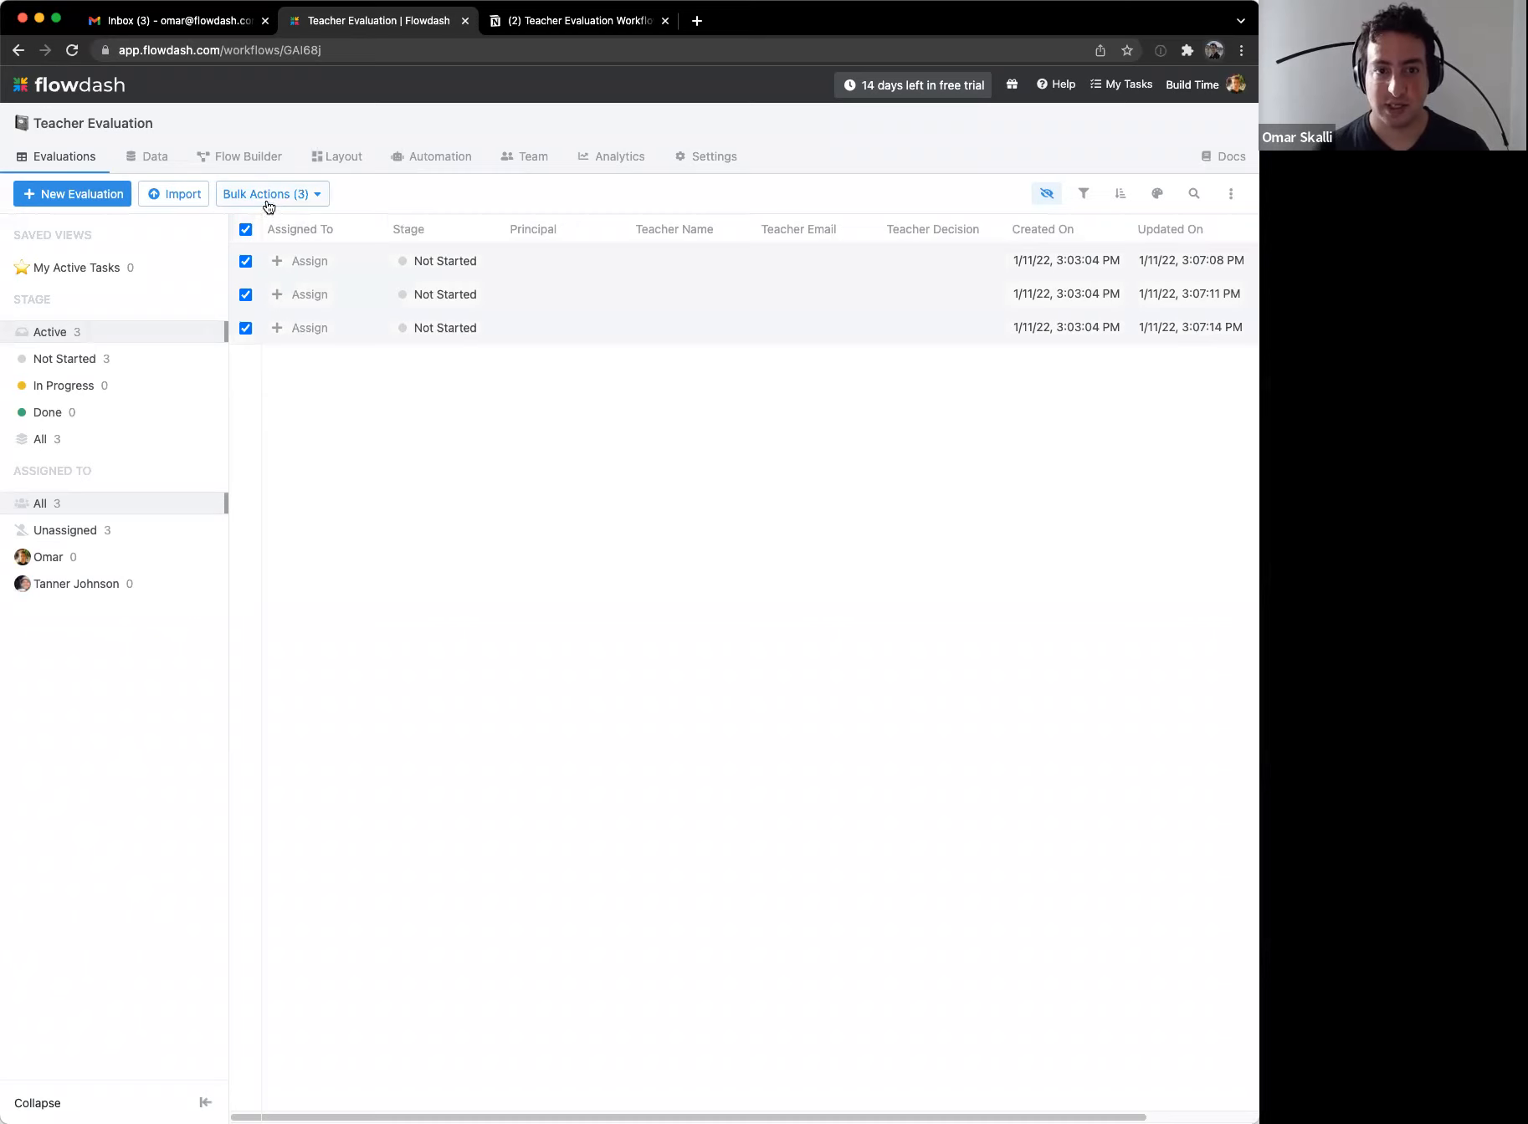
{"action": "left_click", "coordinate": [268, 202]}
{"action": "left_click", "coordinate": [330, 345]}
{"action": "left_click", "coordinate": [481, 630]}
{"action": "left_click", "coordinate": [489, 661]}
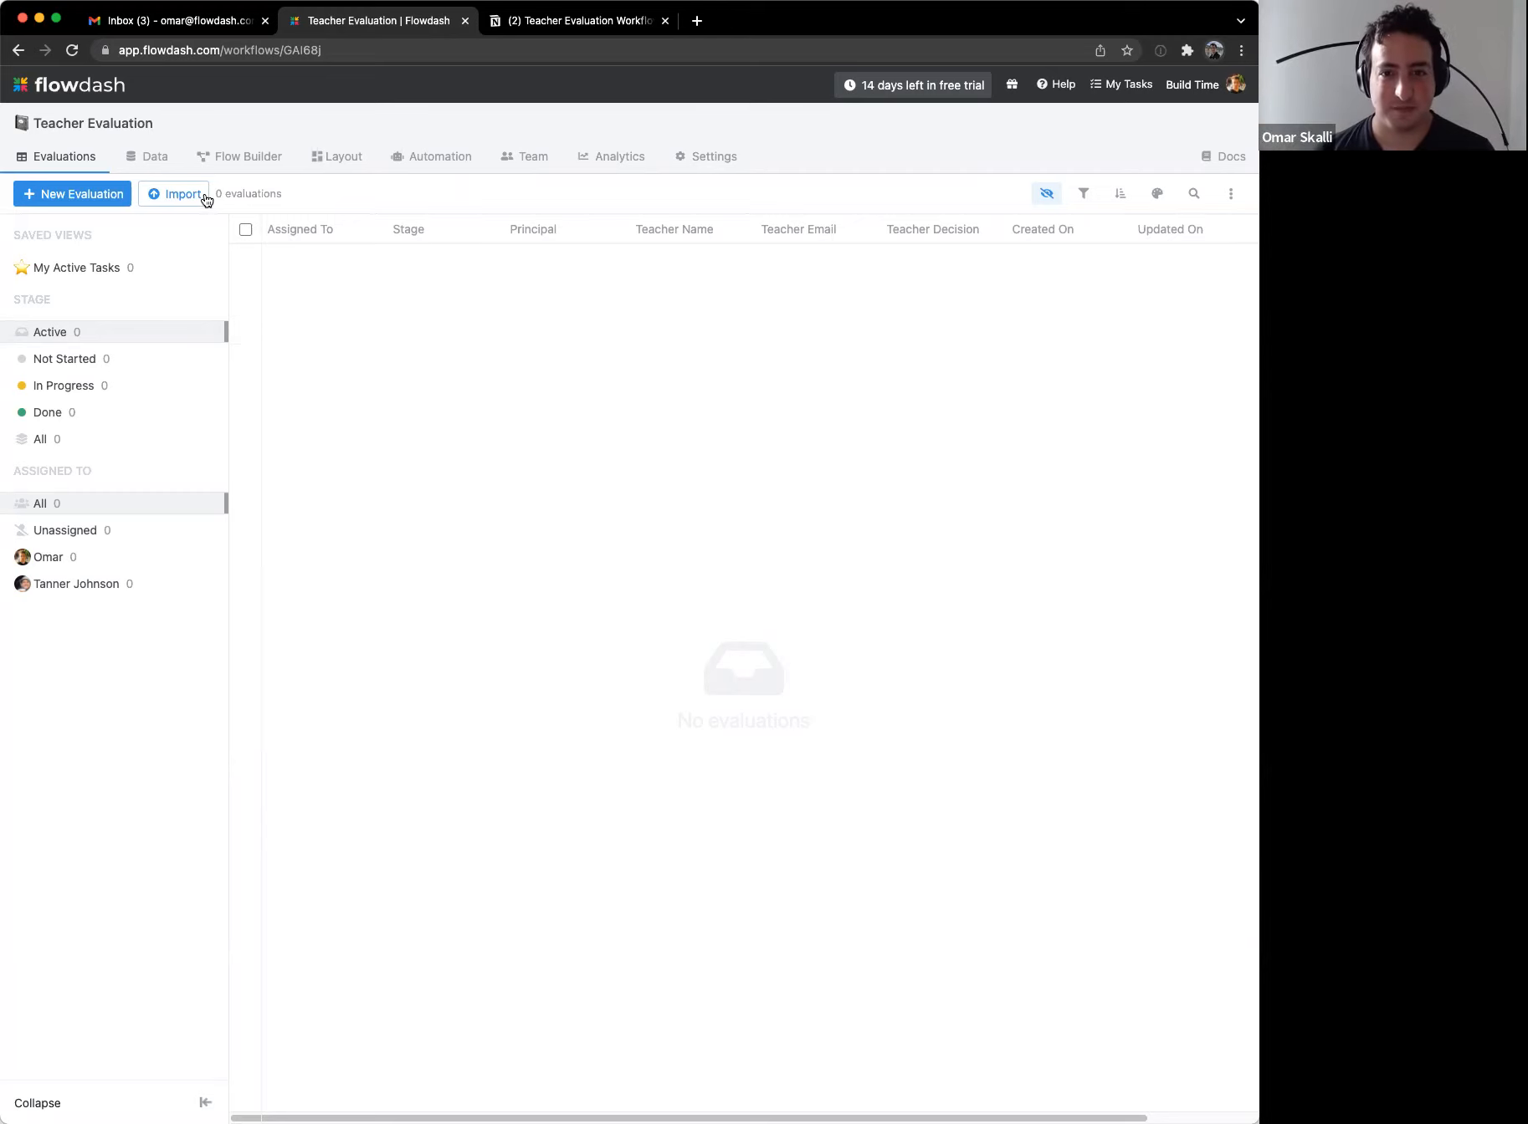
Step: Add a new field named 'School Year' in the workflow's Data > Fields
{"action": "left_click", "coordinate": [159, 158]}
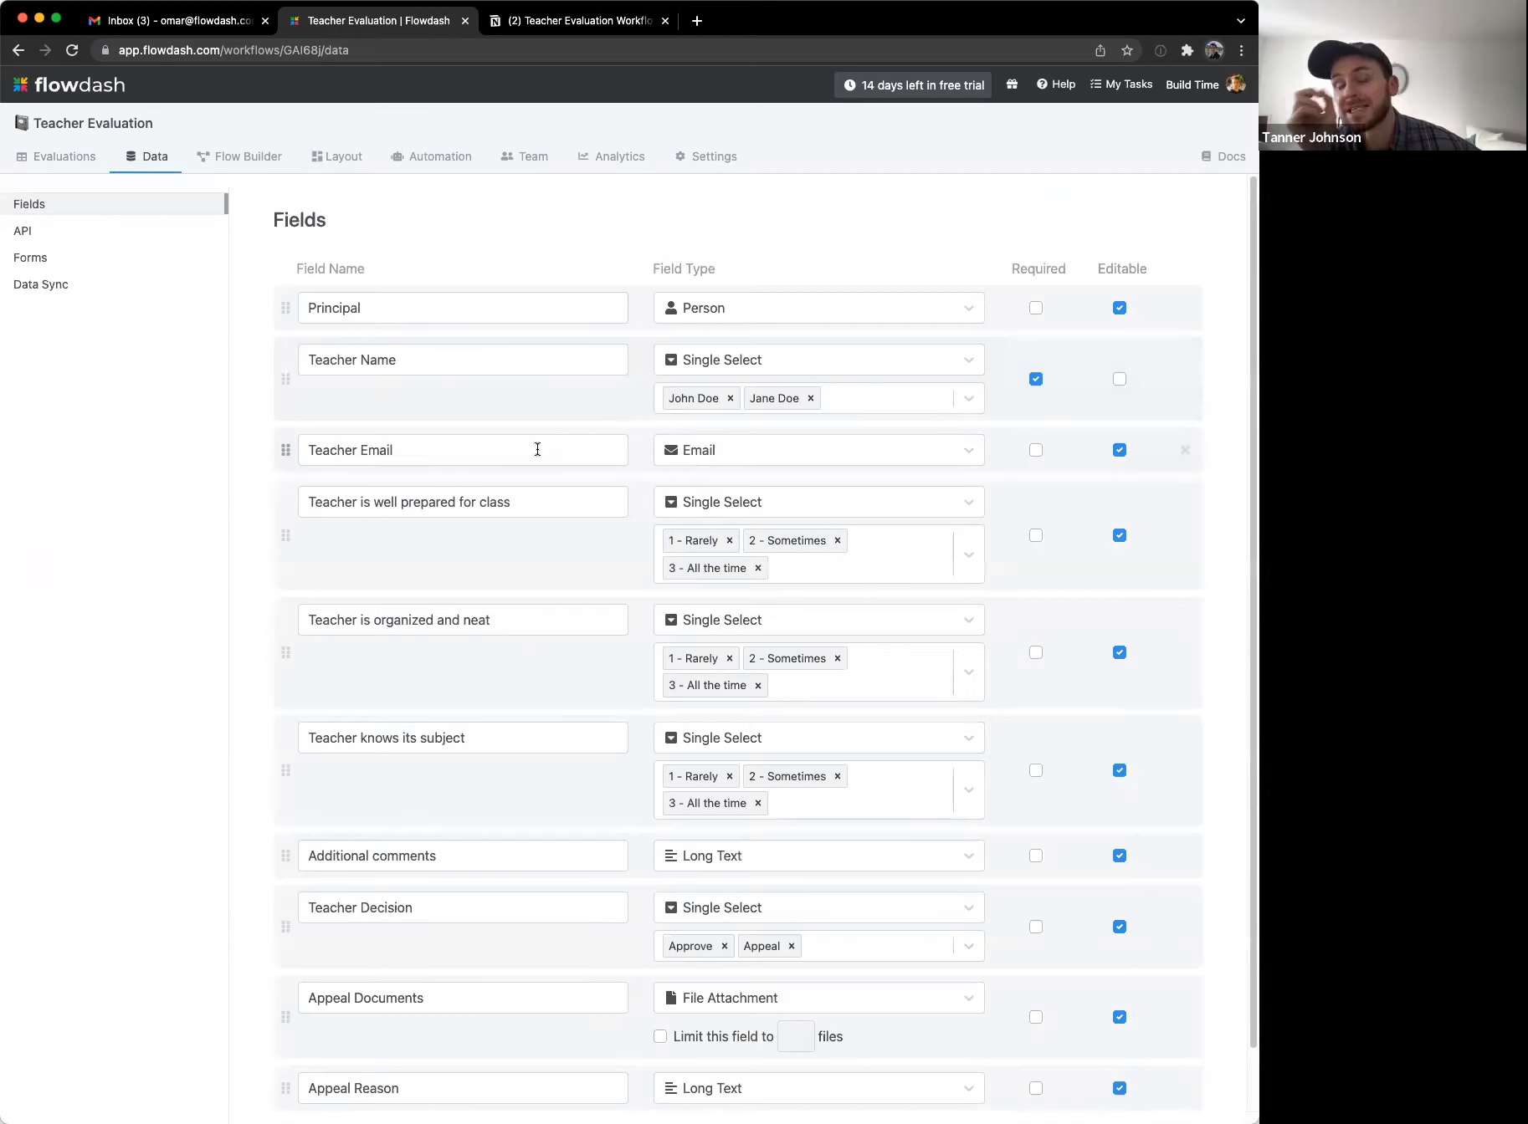
{"action": "scroll", "coordinate": [452, 636], "scroll_direction": "down", "scroll_amount": 2}
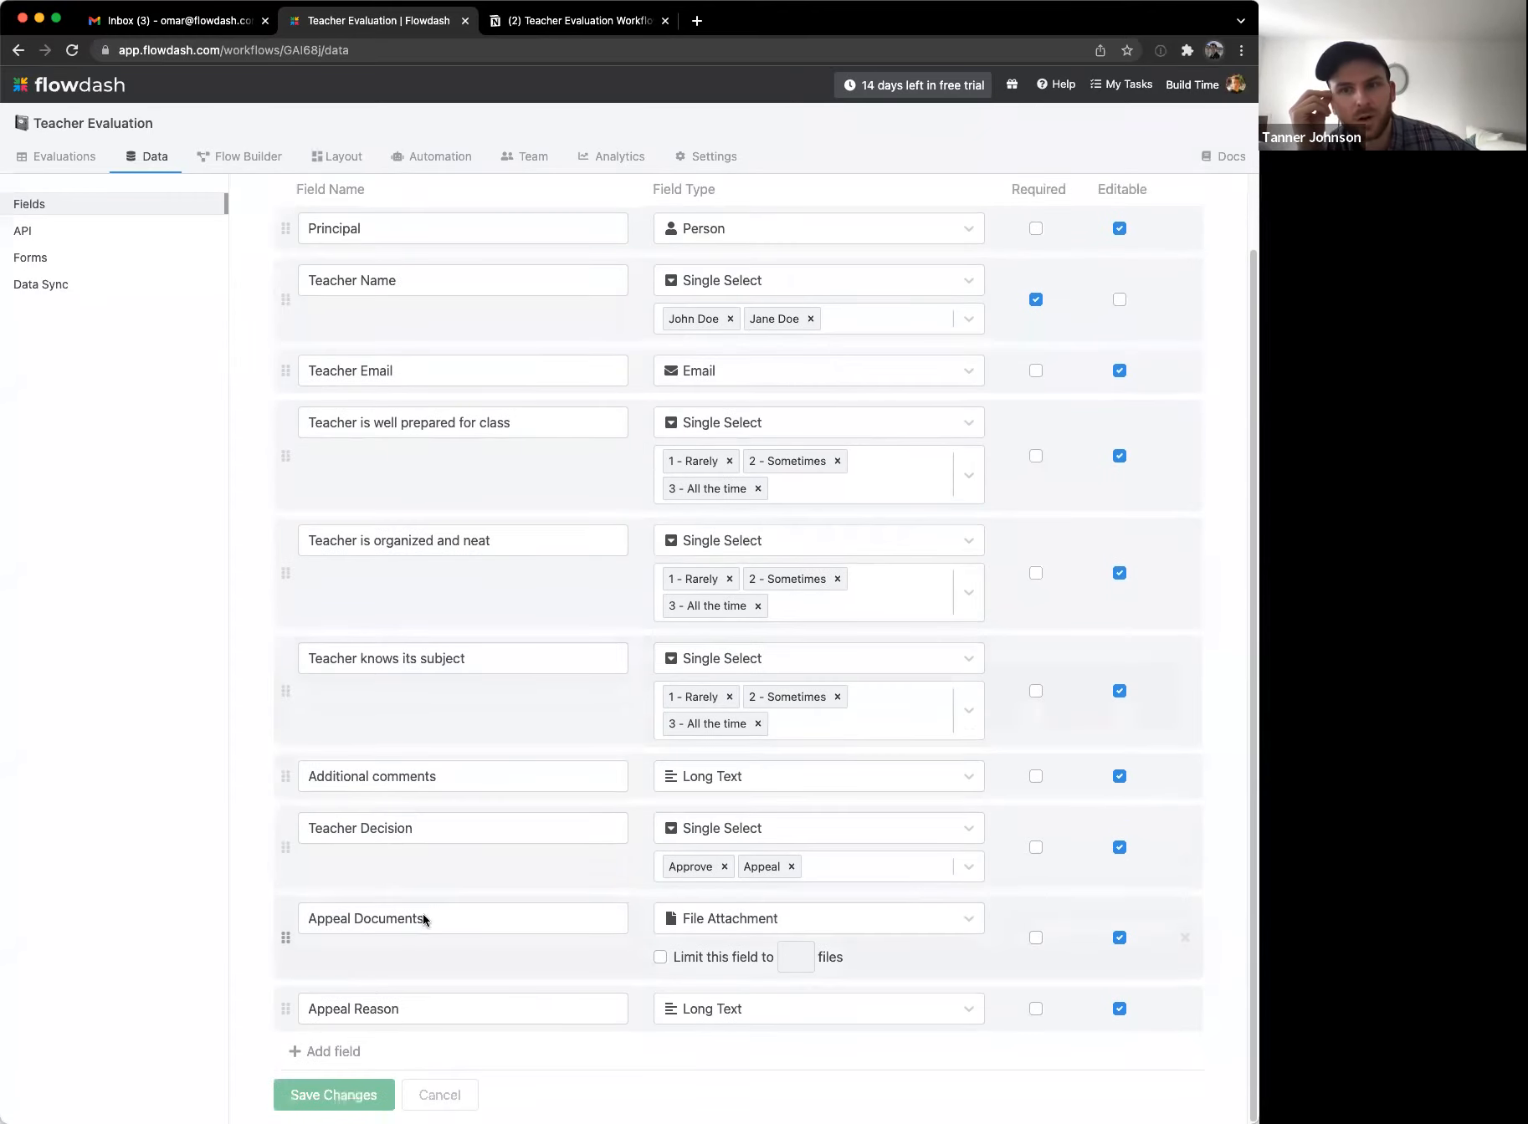
{"action": "left_click", "coordinate": [326, 1052]}
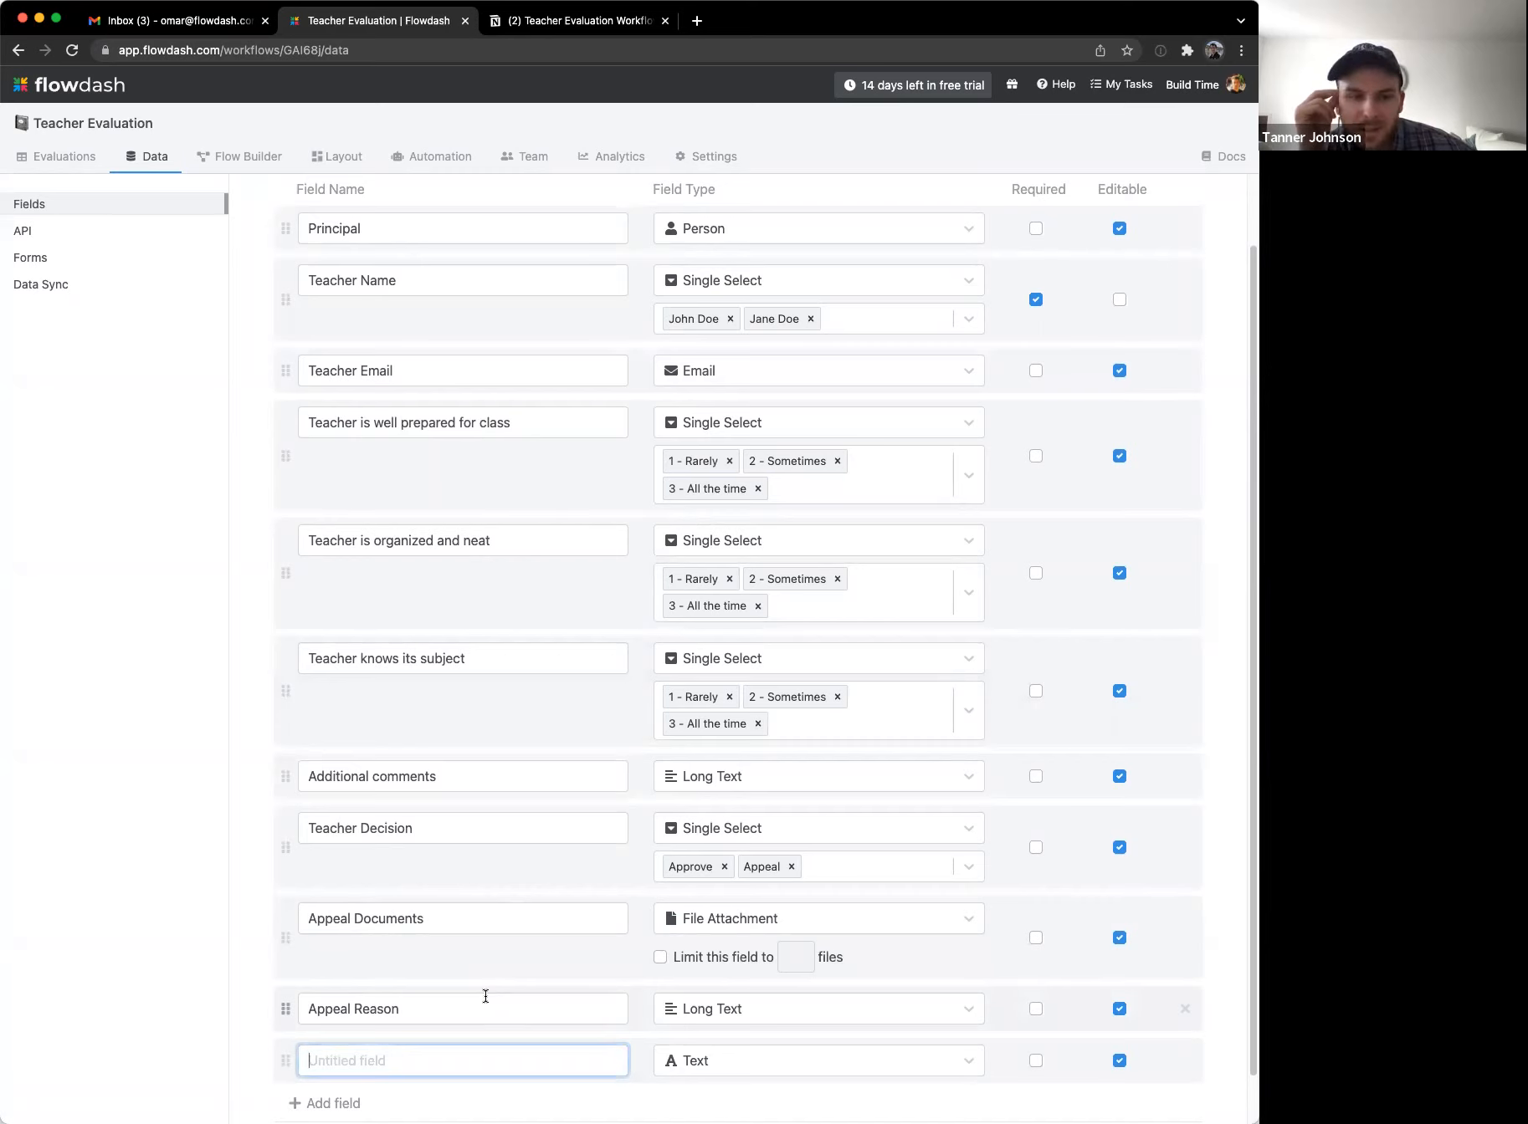
{"action": "type", "text": "Ec"}
{"action": "key", "text": "BackSpace"}
{"action": "type", "text": "valuat"}
{"action": "key", "text": "super+a"}
{"action": "type", "text": "School Year"}
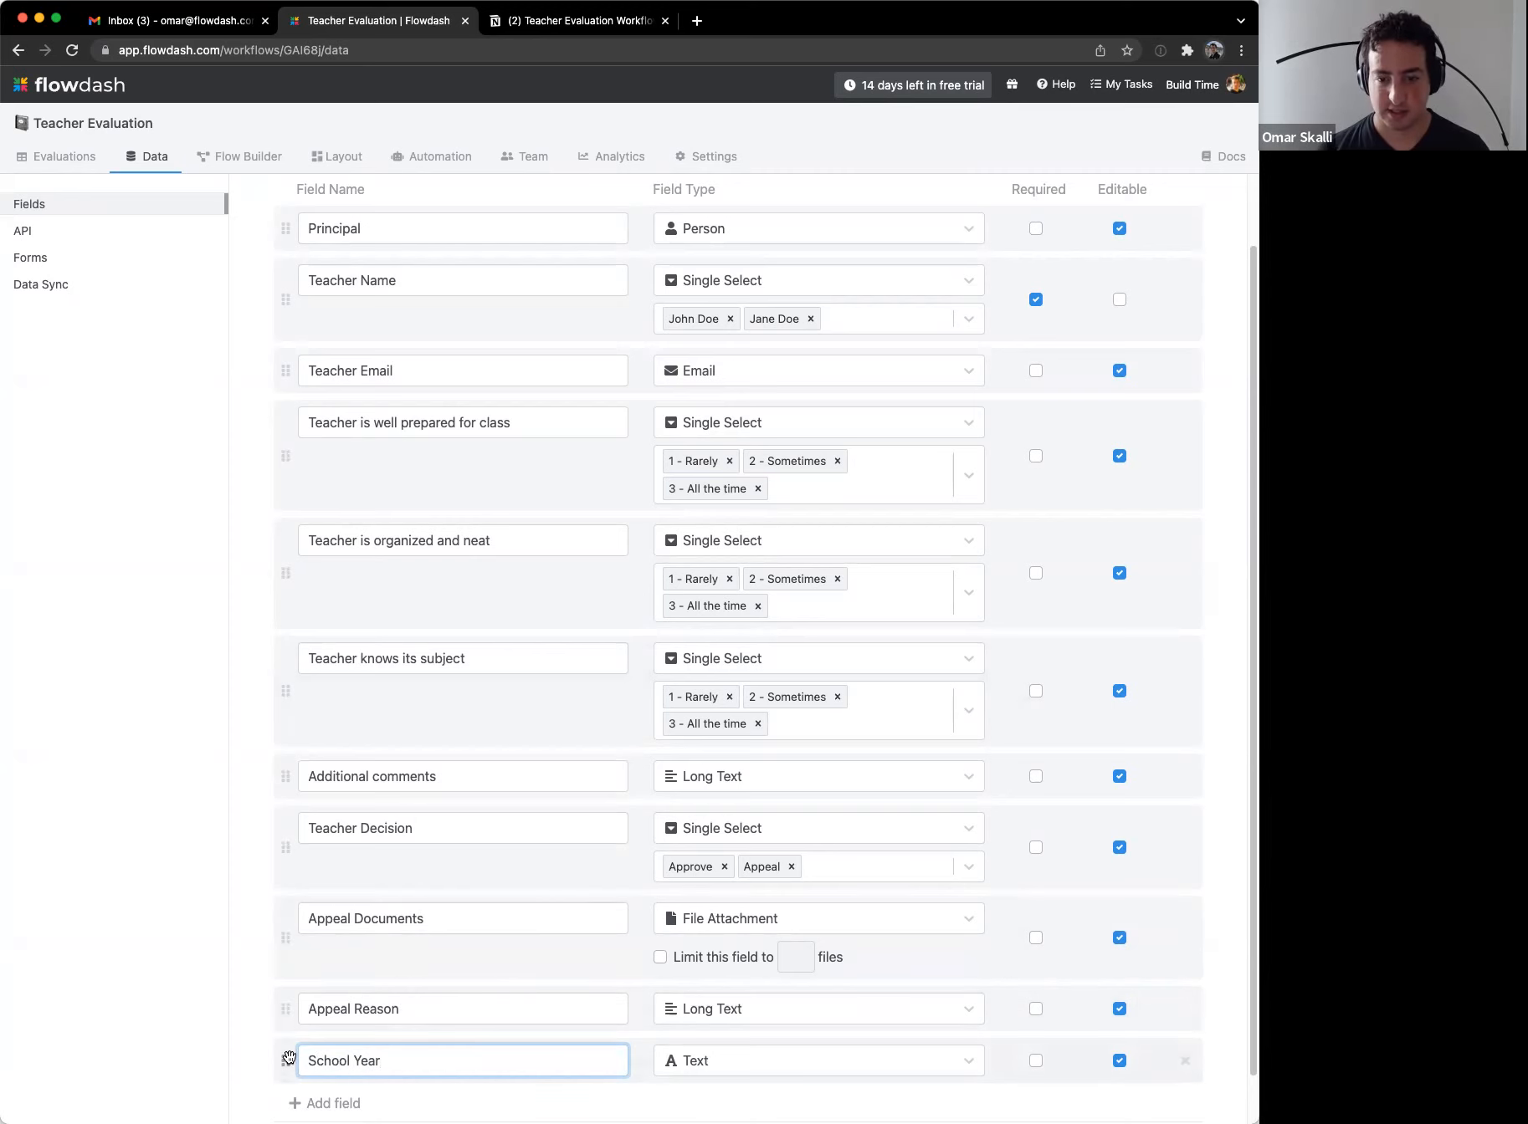
Step: Move School Year directly below Principal and make it a Single Select field
{"action": "left_click_drag", "start_coordinate": [288, 1058], "coordinate": [356, 281]}
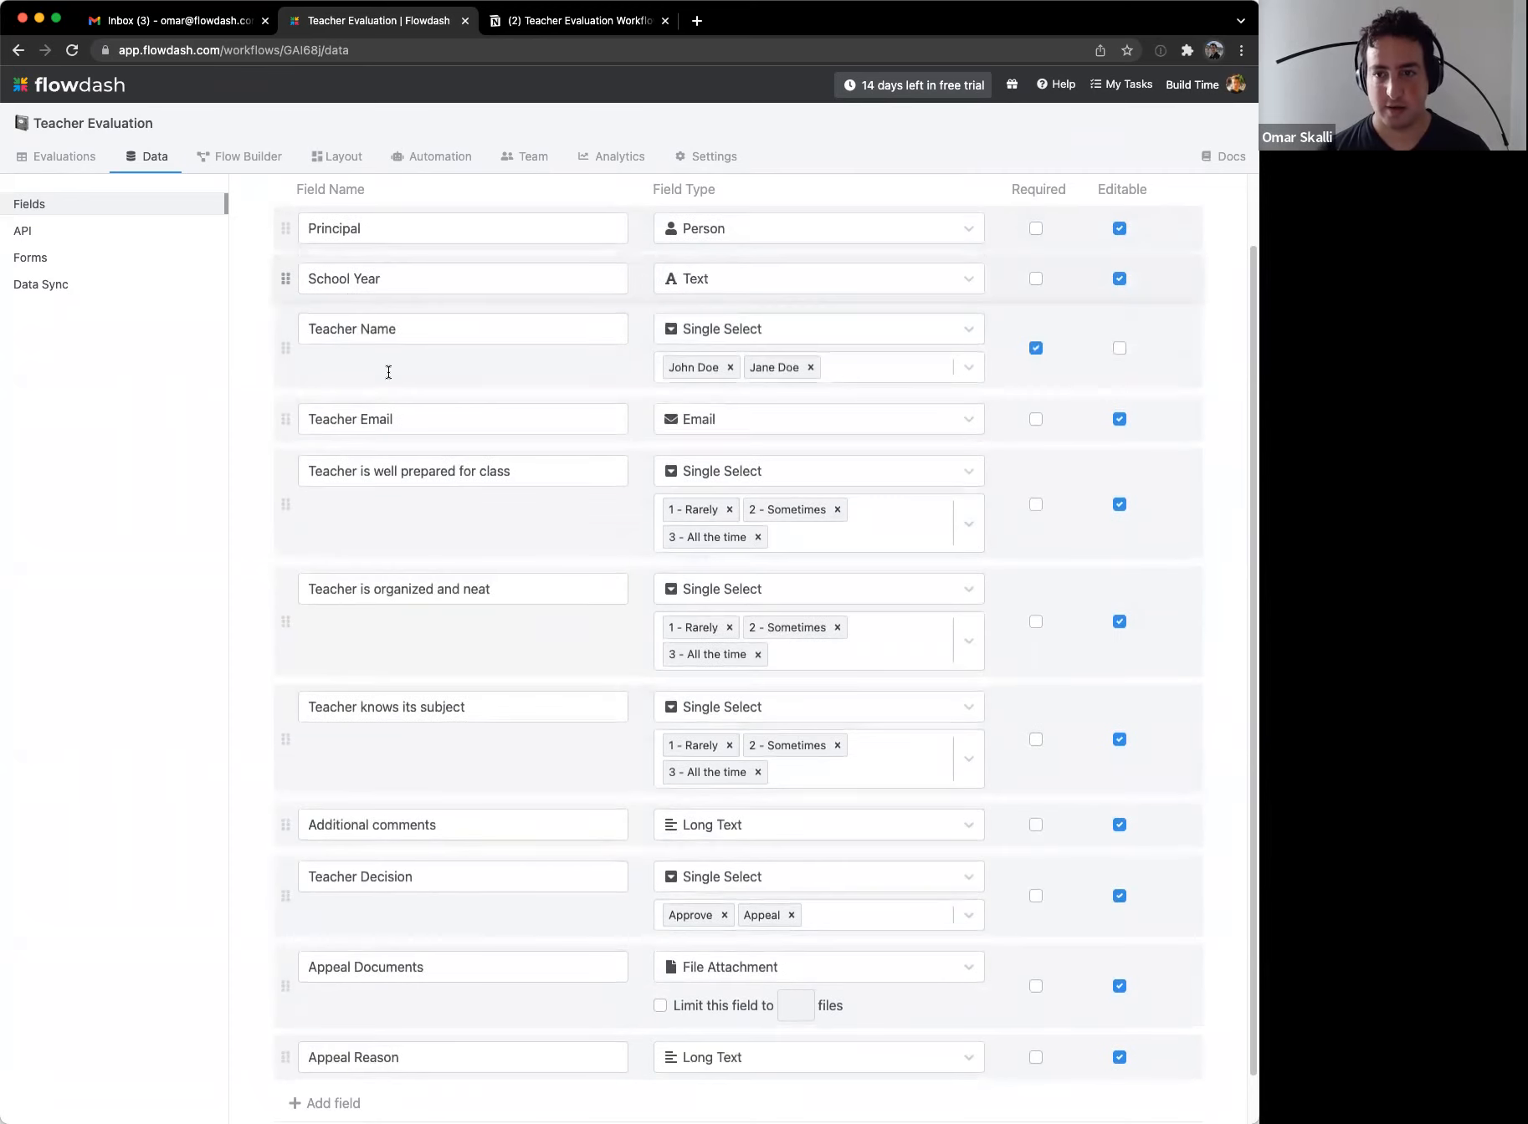
{"action": "left_click", "coordinate": [737, 287]}
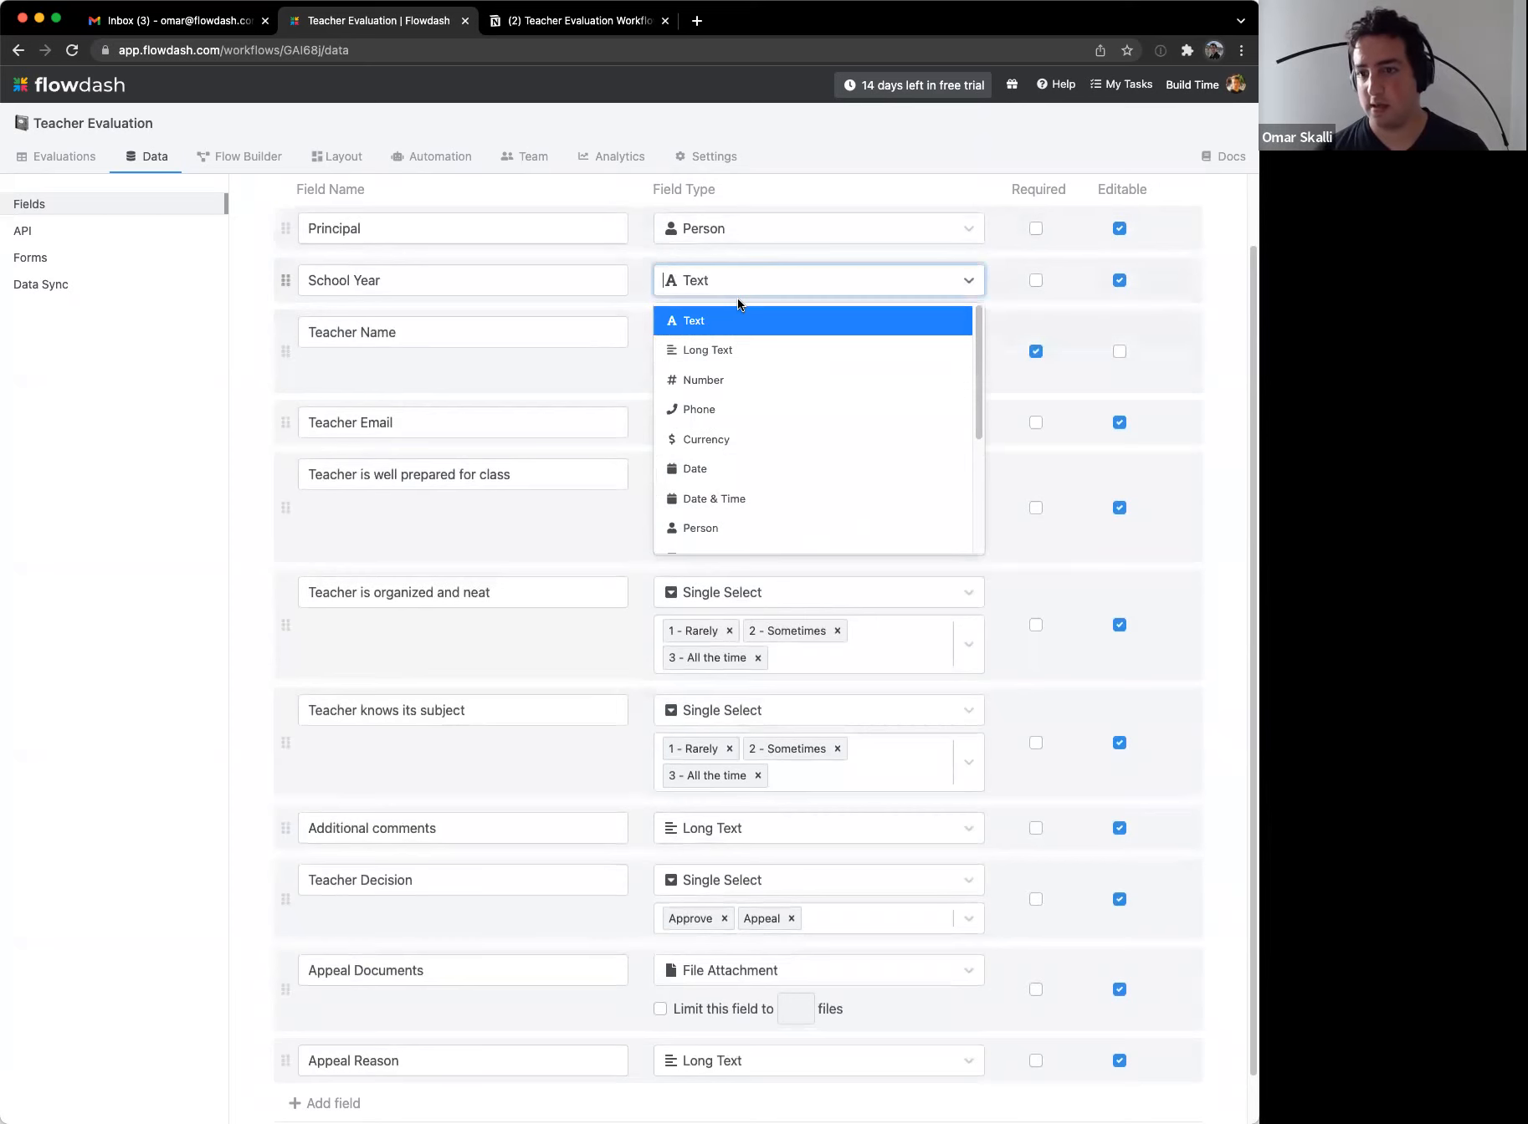
{"action": "scroll", "coordinate": [739, 405], "scroll_direction": "down", "scroll_amount": 1}
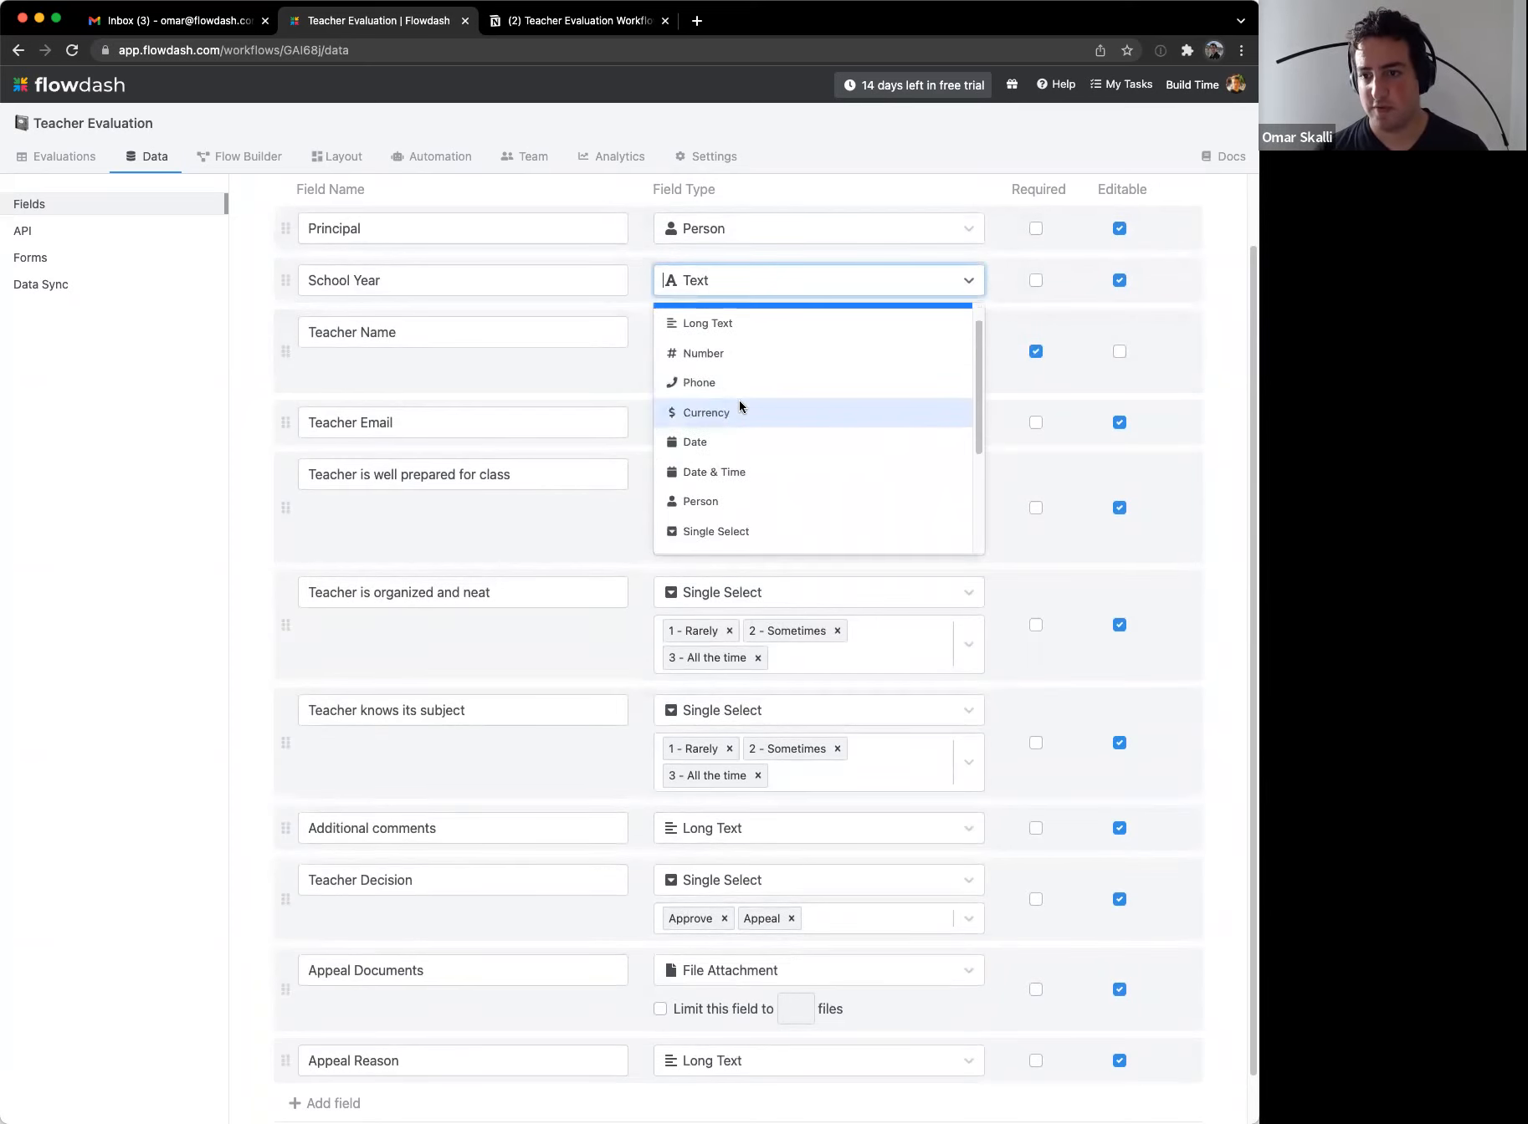
{"action": "scroll", "coordinate": [726, 440], "scroll_direction": "down", "scroll_amount": 2}
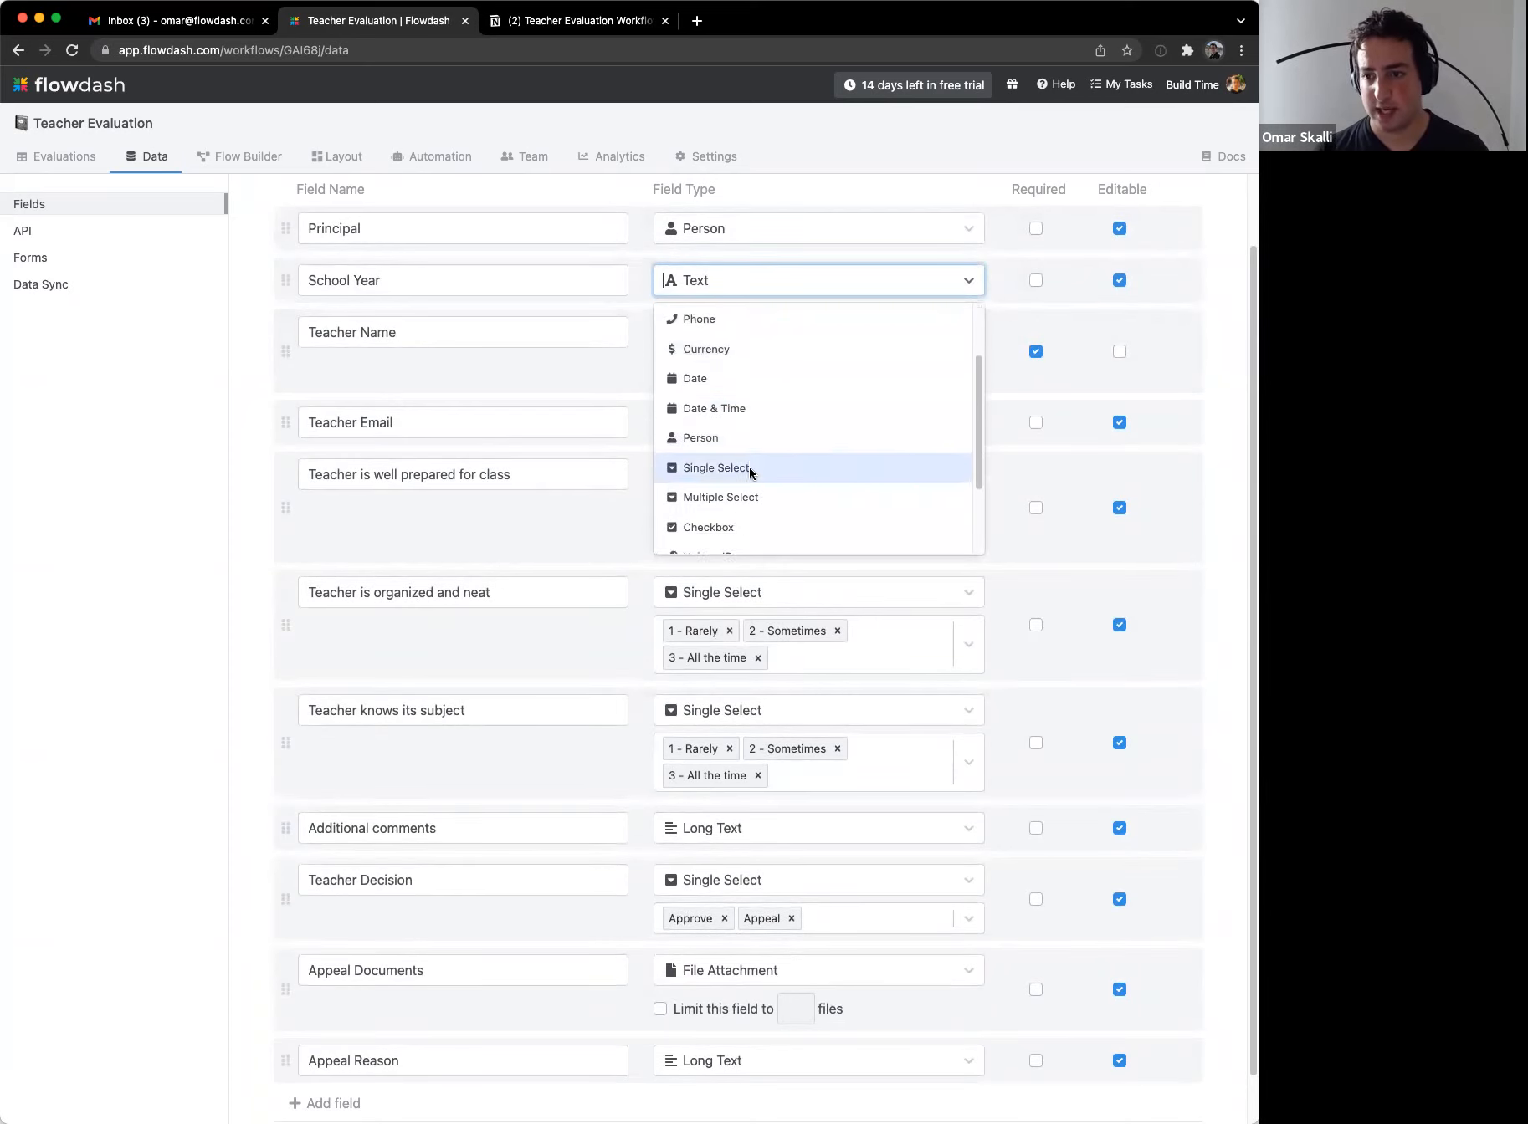
{"action": "key", "text": "Return"}
Step: Give School Year the option 2021 and save the field changes
{"action": "type", "text": "2021"}
{"action": "key", "text": "Return"}
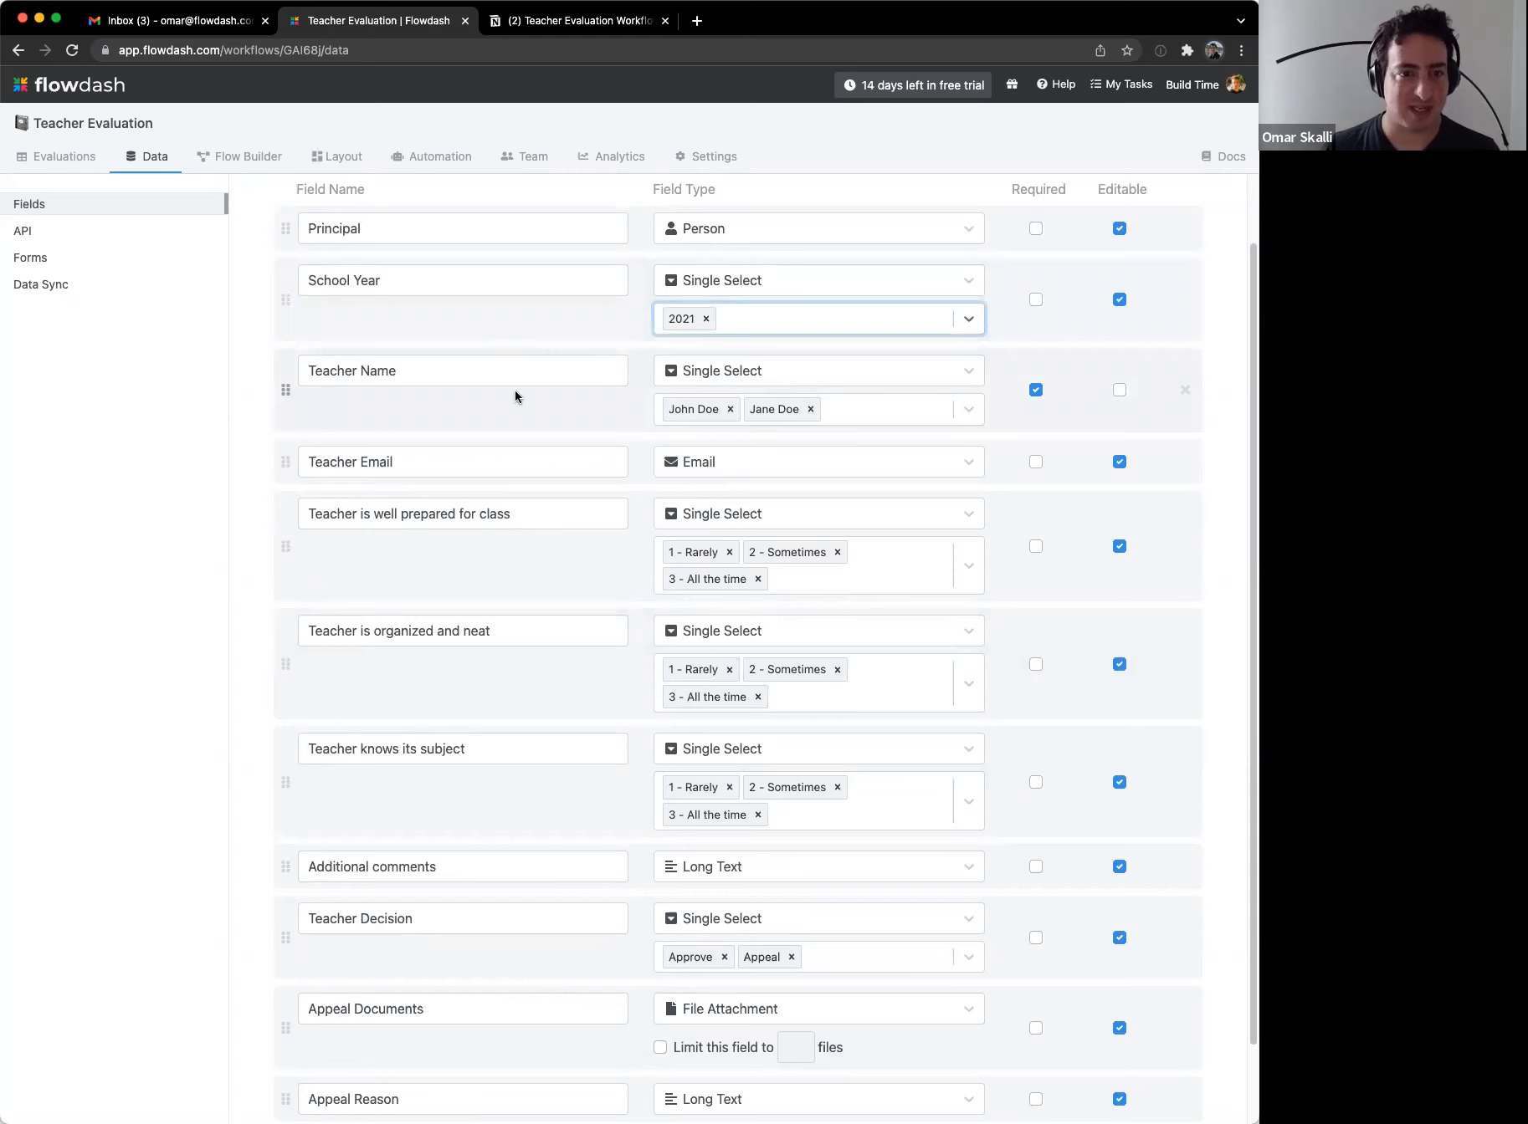
{"action": "left_click", "coordinate": [705, 320]}
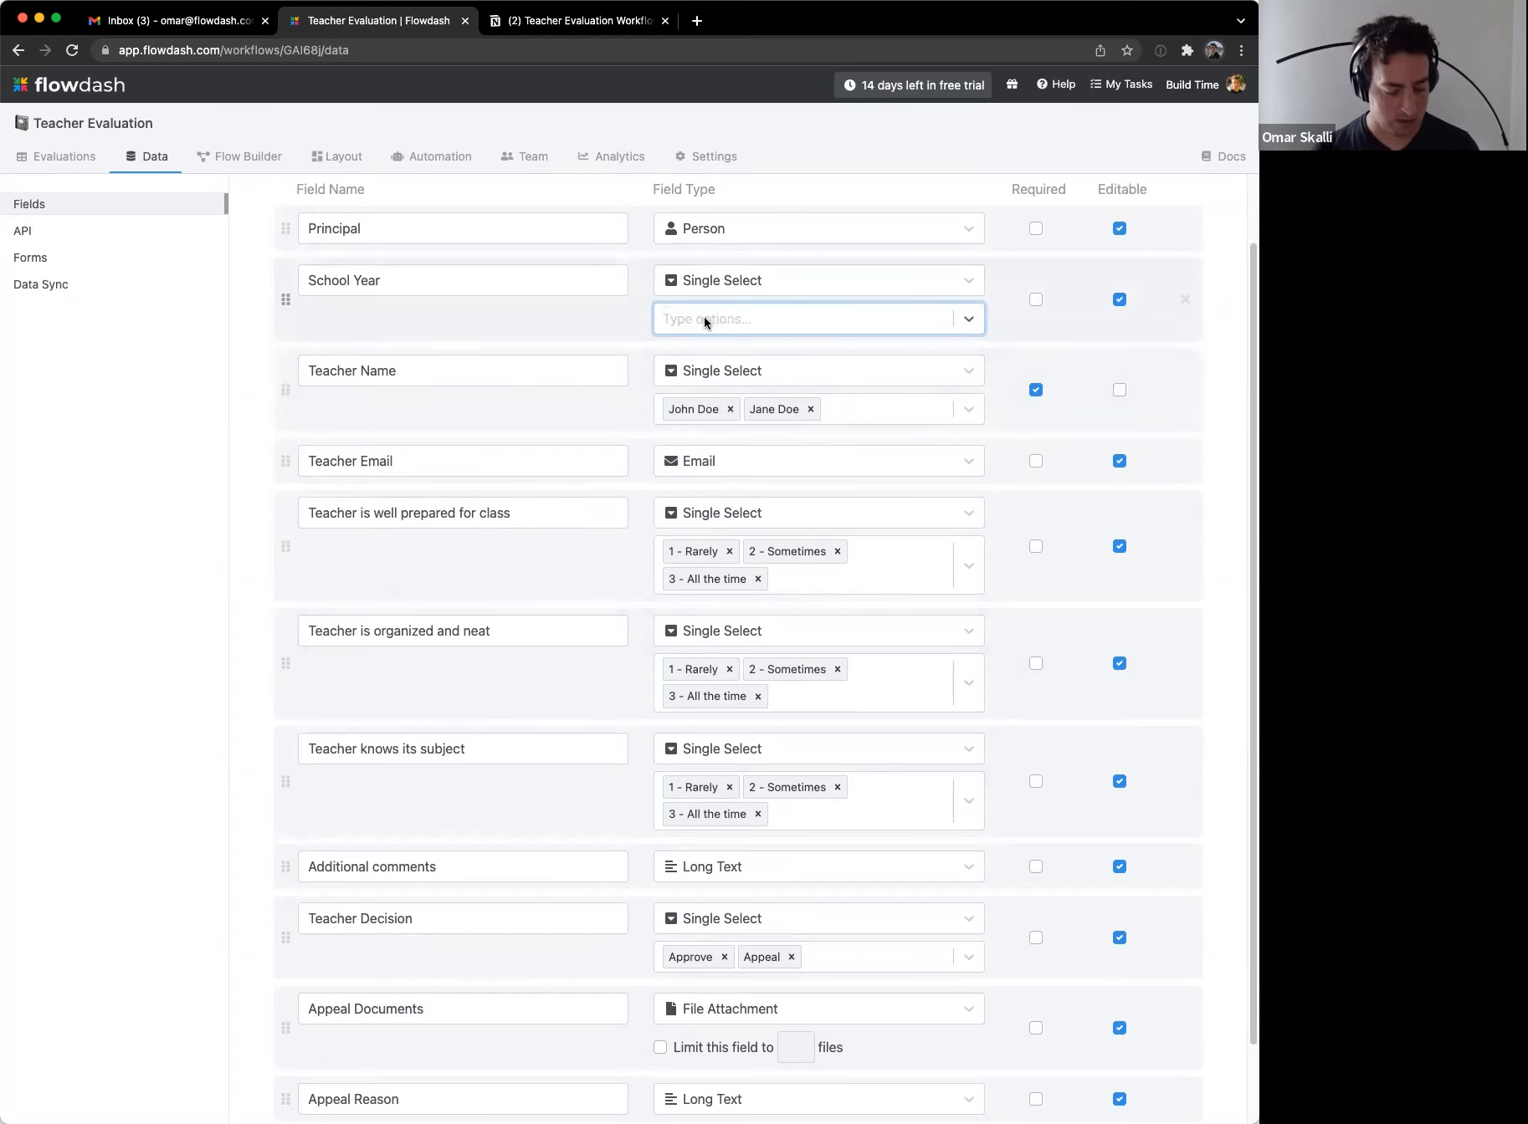
{"action": "type", "text": "2021 Q1"}
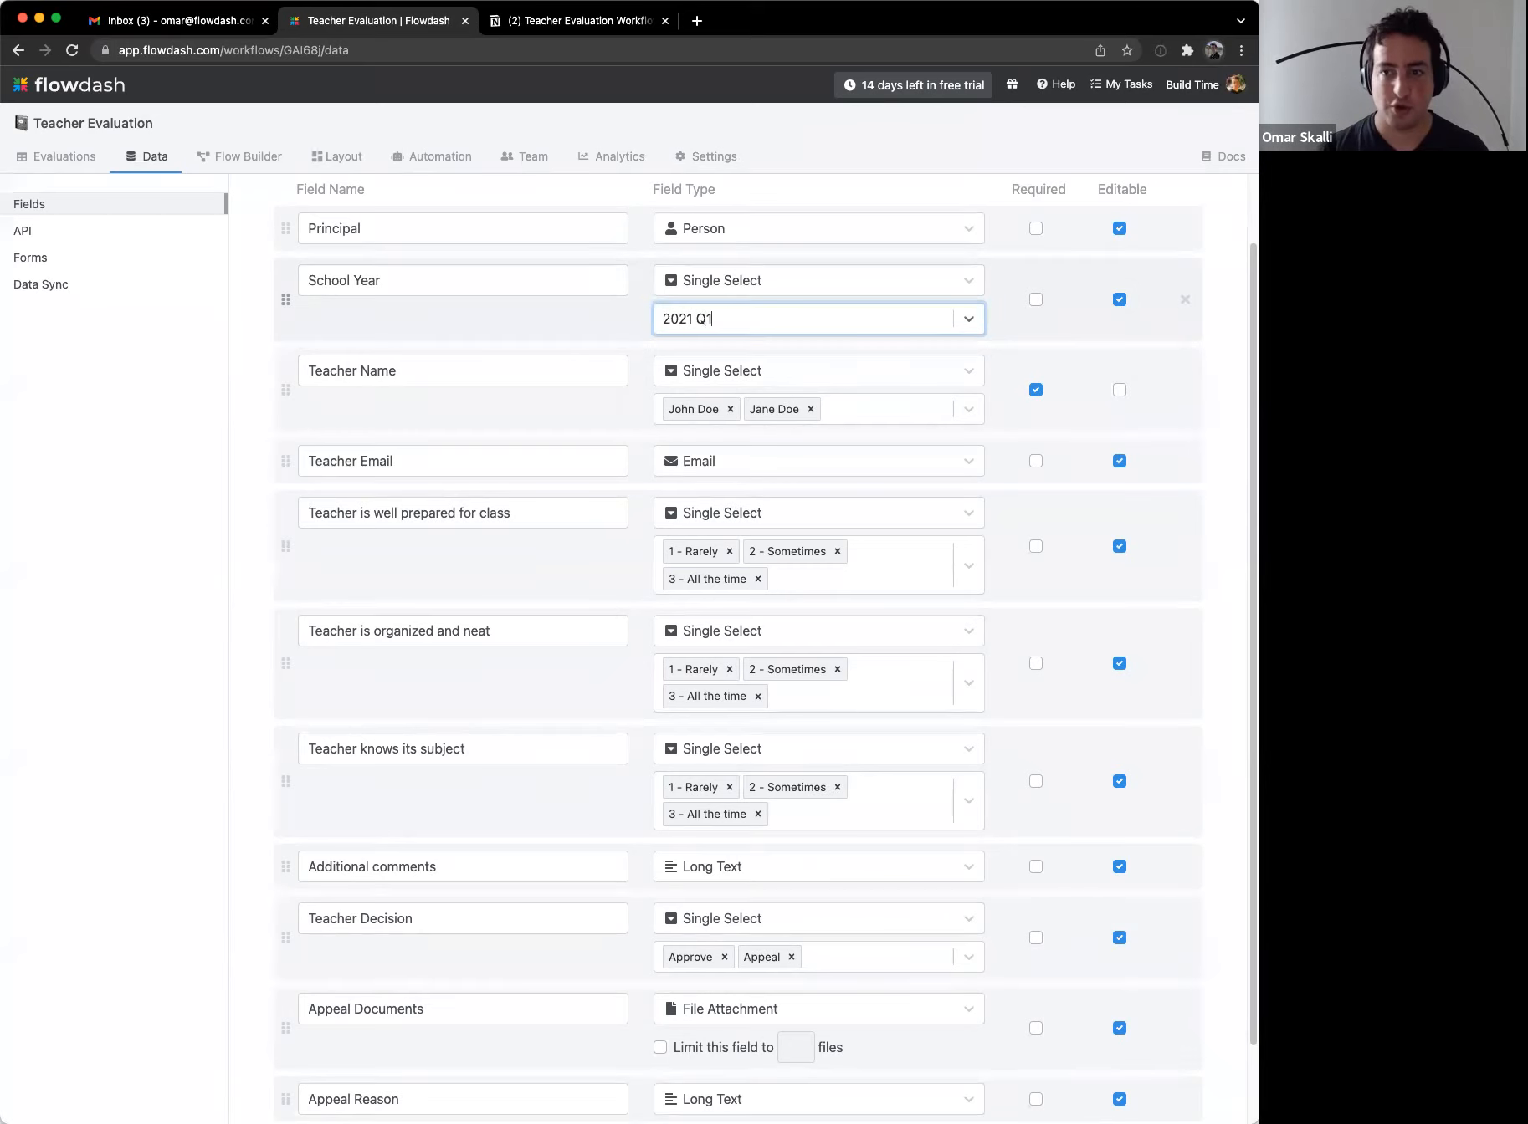
{"action": "key", "text": "BackSpace"}
{"action": "key", "text": "BackSpace"}
{"action": "key", "text": "BackSpace"}
{"action": "key", "text": "Return"}
{"action": "scroll", "coordinate": [607, 436], "scroll_direction": "down", "scroll_amount": 2}
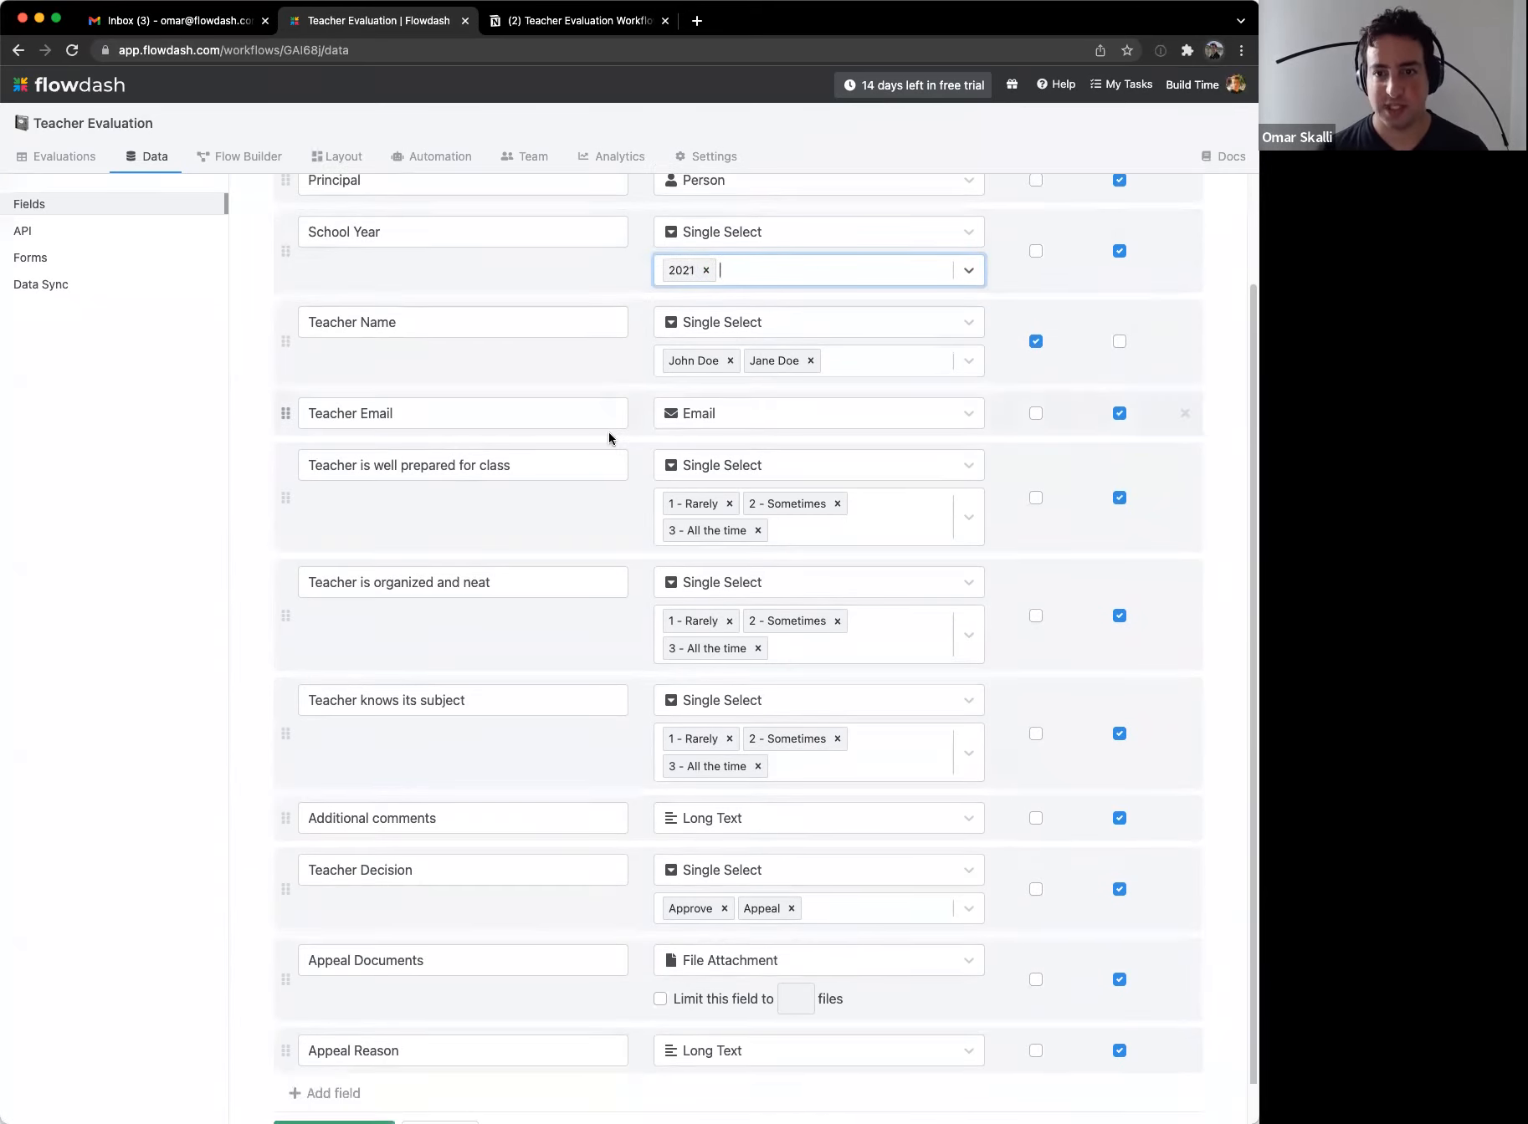
{"action": "left_click", "coordinate": [331, 1100]}
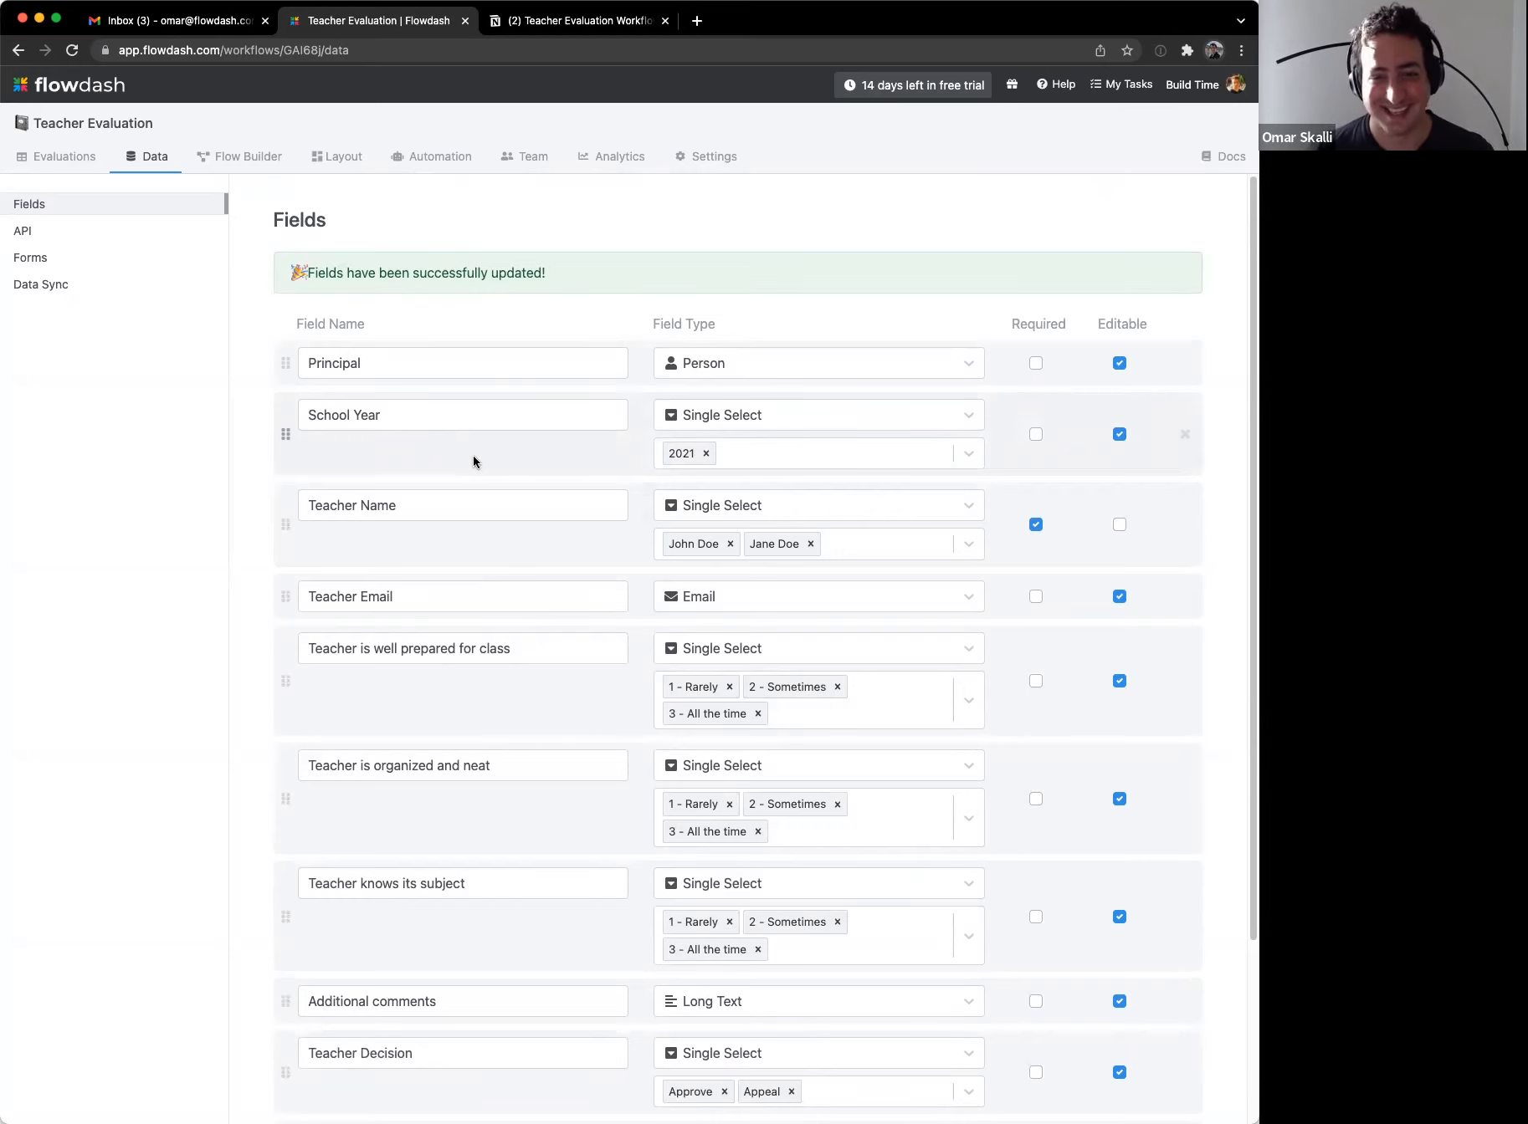
{"action": "left_click", "coordinate": [94, 154]}
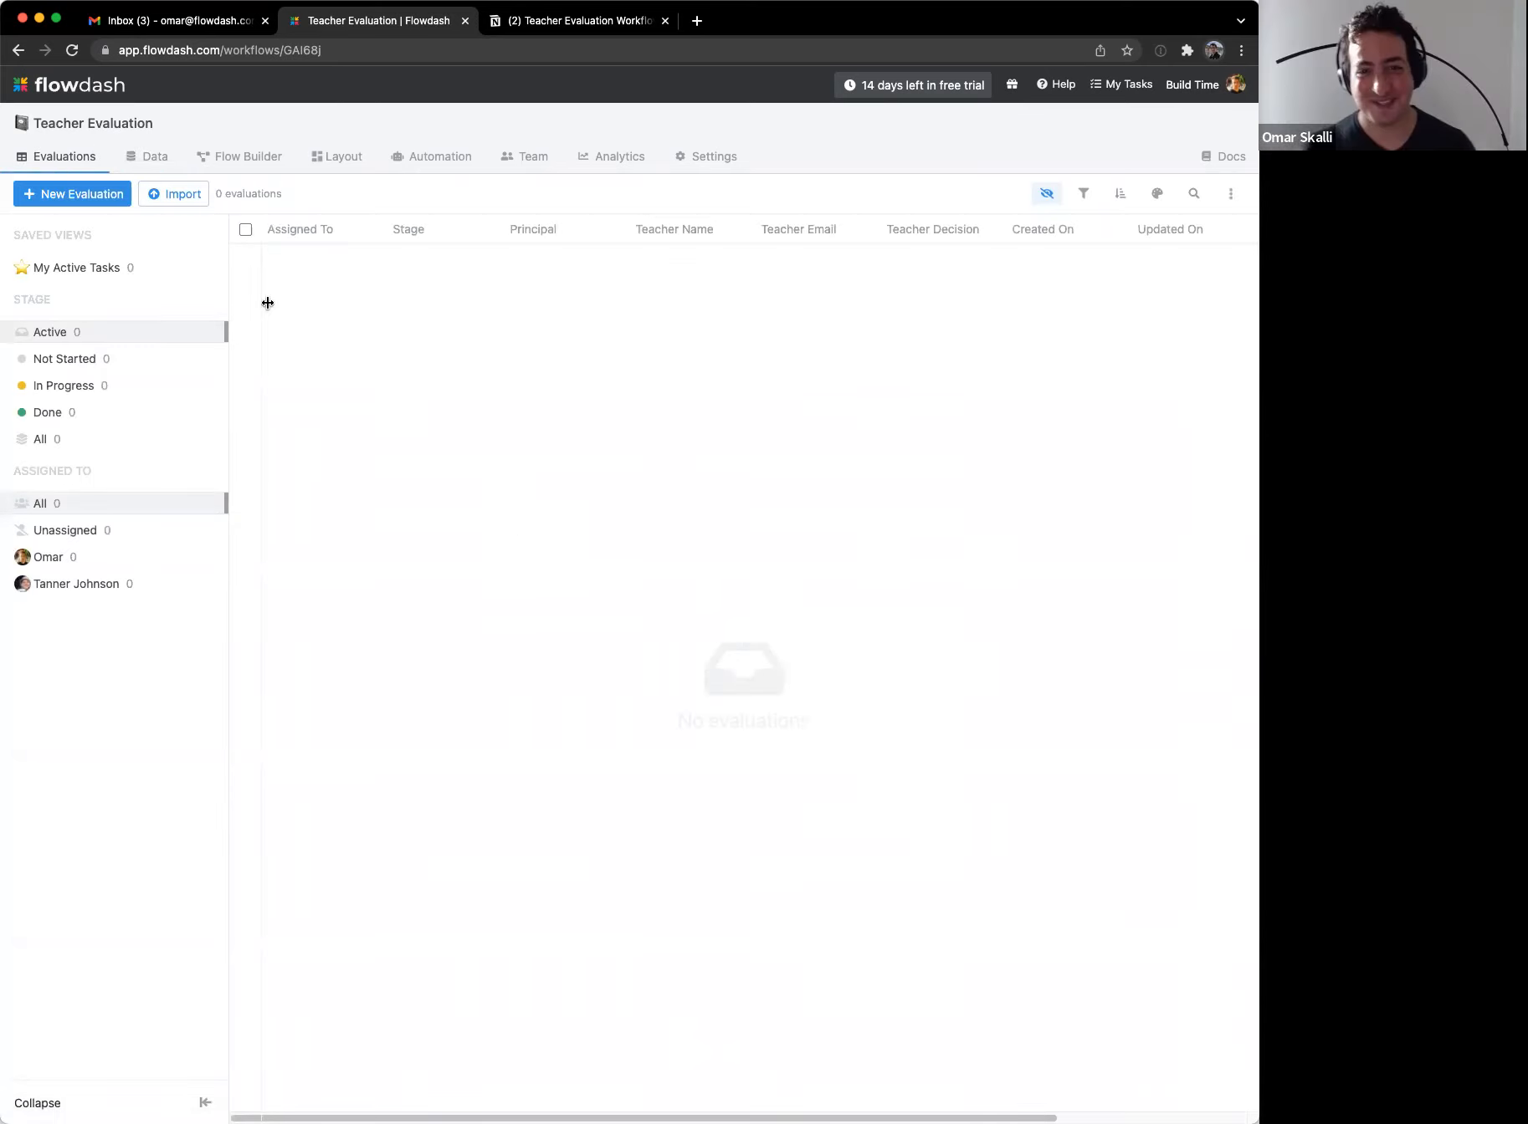
Step: Start a new evaluation choosing a principal, School Year 2021 and a teacher name
{"action": "left_click", "coordinate": [99, 195]}
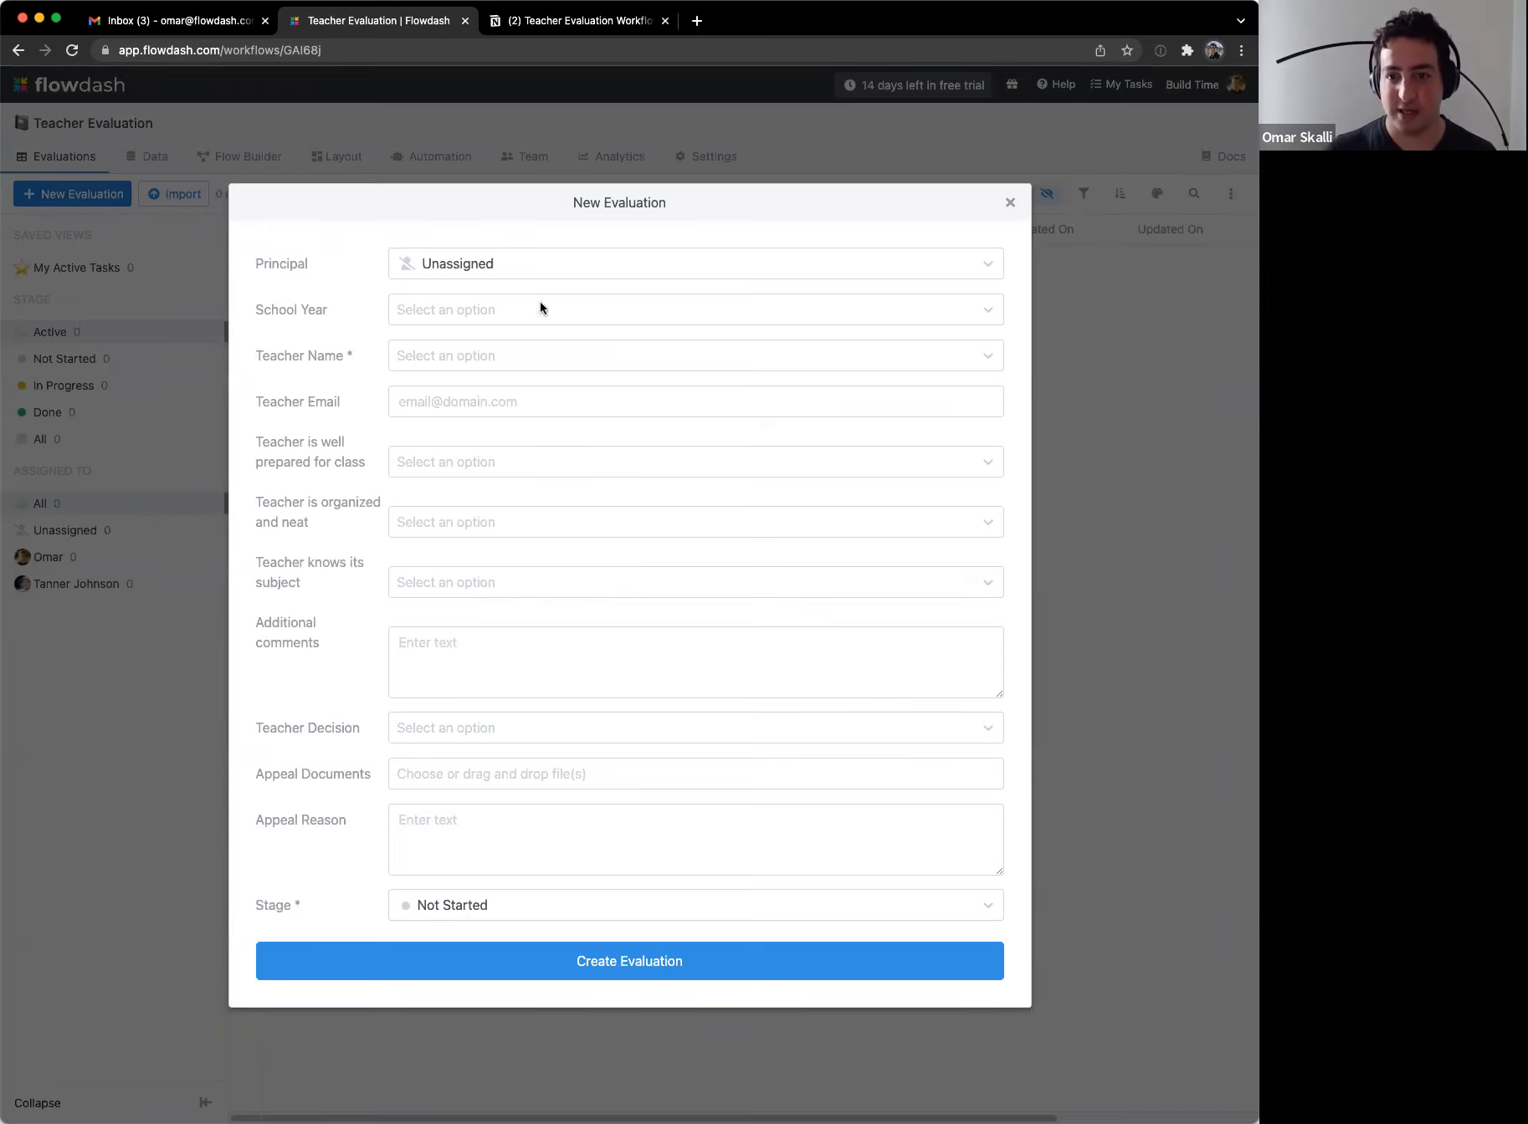
{"action": "left_click", "coordinate": [533, 268]}
{"action": "left_click", "coordinate": [514, 330]}
{"action": "left_click", "coordinate": [471, 327]}
{"action": "left_click", "coordinate": [455, 346]}
{"action": "left_click", "coordinate": [441, 366]}
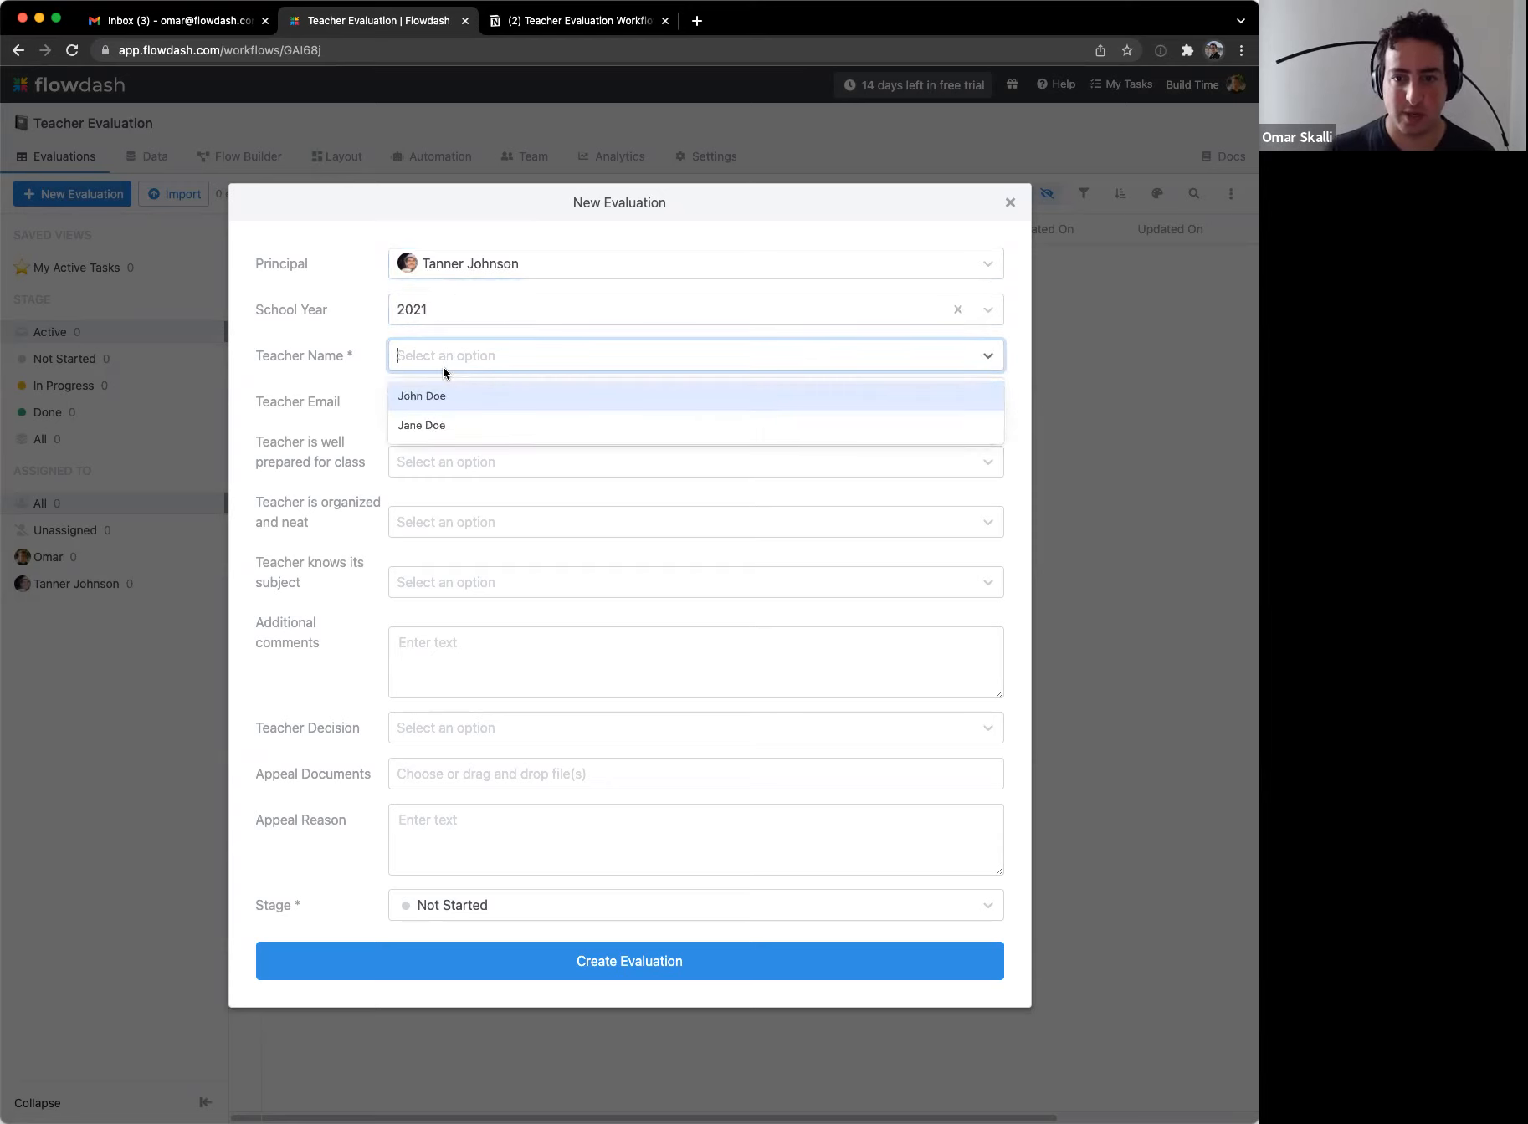
{"action": "left_click", "coordinate": [471, 420]}
Step: Enter the teacher's e-mail address and create the evaluation
{"action": "left_click", "coordinate": [469, 410]}
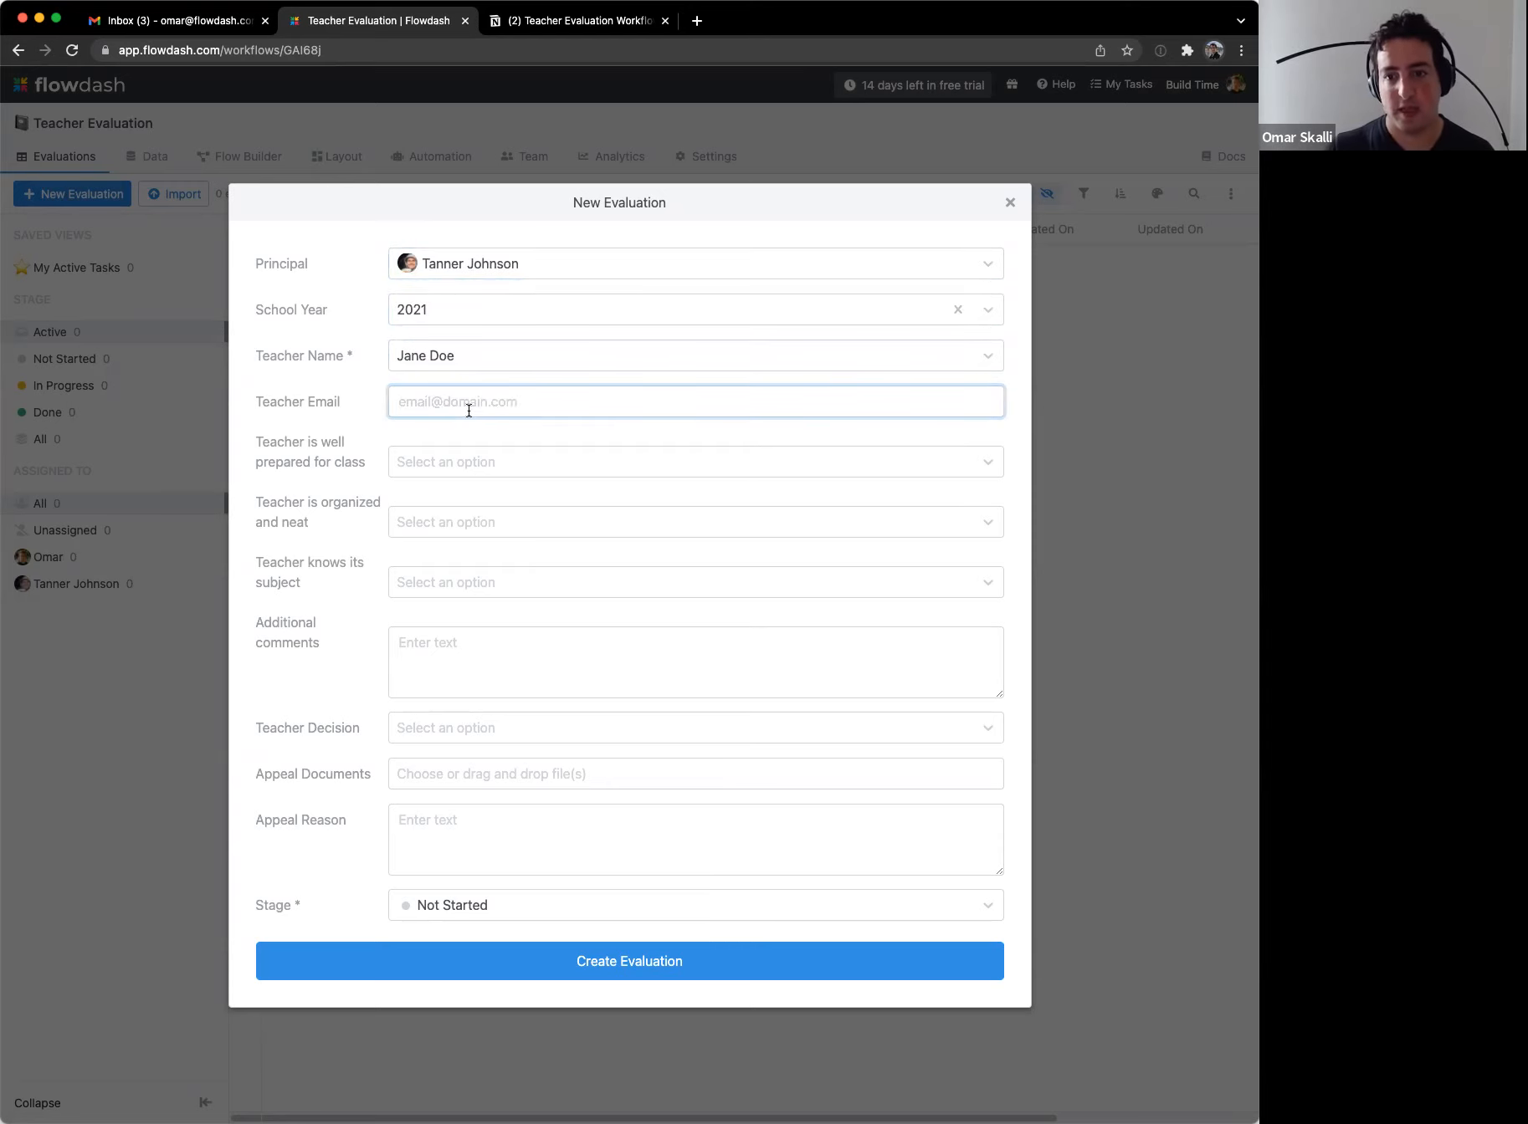
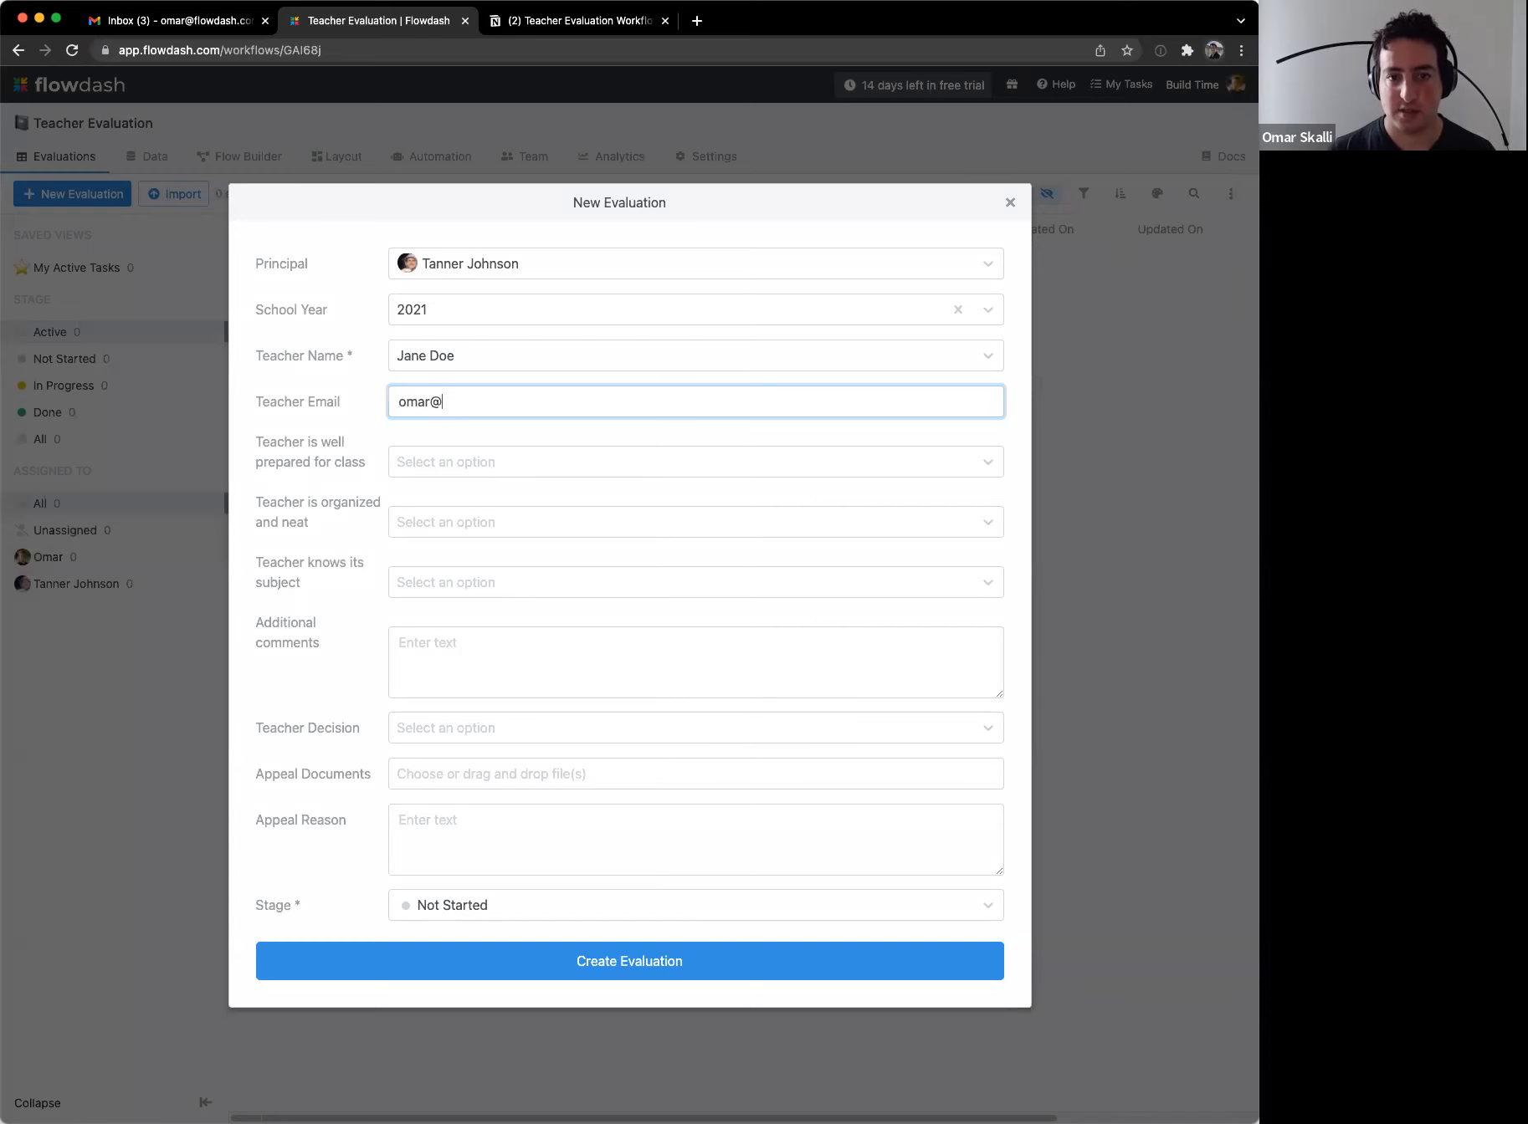
{"action": "key", "text": "Left"}
{"action": "key", "text": "Left"}
{"action": "key", "text": "Left"}
{"action": "key", "text": "Left"}
{"action": "key", "text": "Left"}
{"action": "key", "text": "Left"}
{"action": "key", "text": "Left"}
{"action": "key", "text": "Left"}
{"action": "key", "text": "Left"}
{"action": "key", "text": "Left"}
{"action": "key", "text": "BackSpace"}
{"action": "key", "text": "BackSpace"}
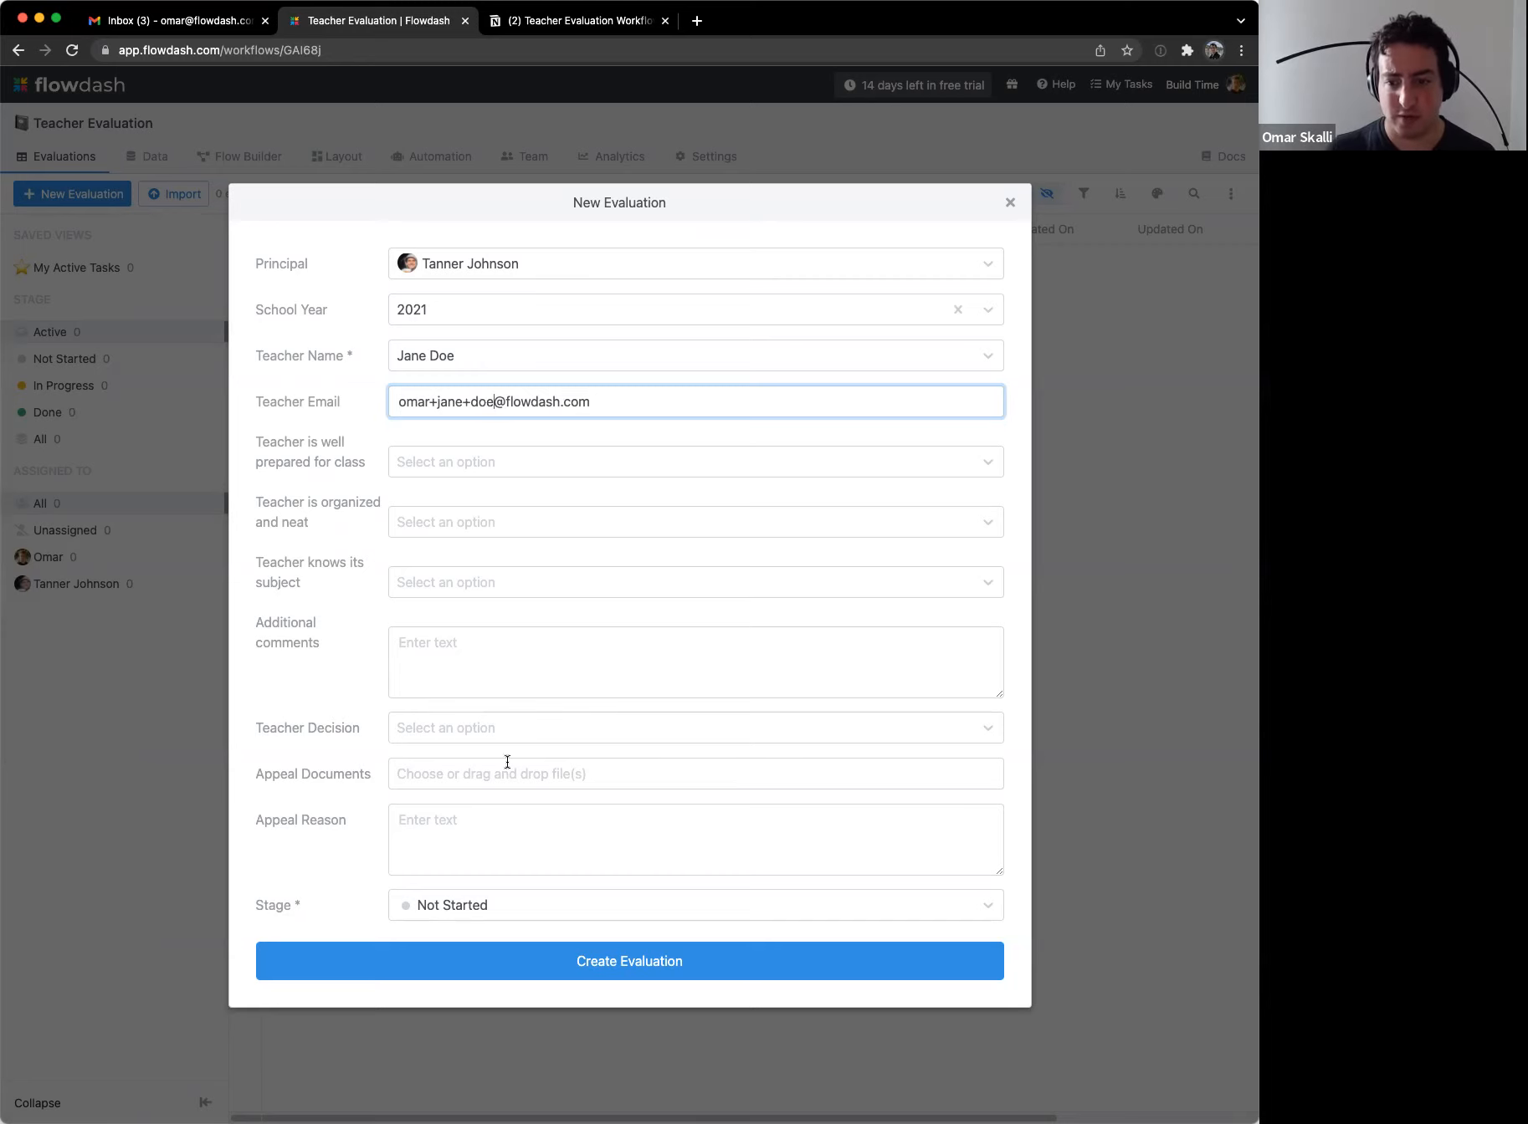
{"action": "left_click", "coordinate": [596, 969]}
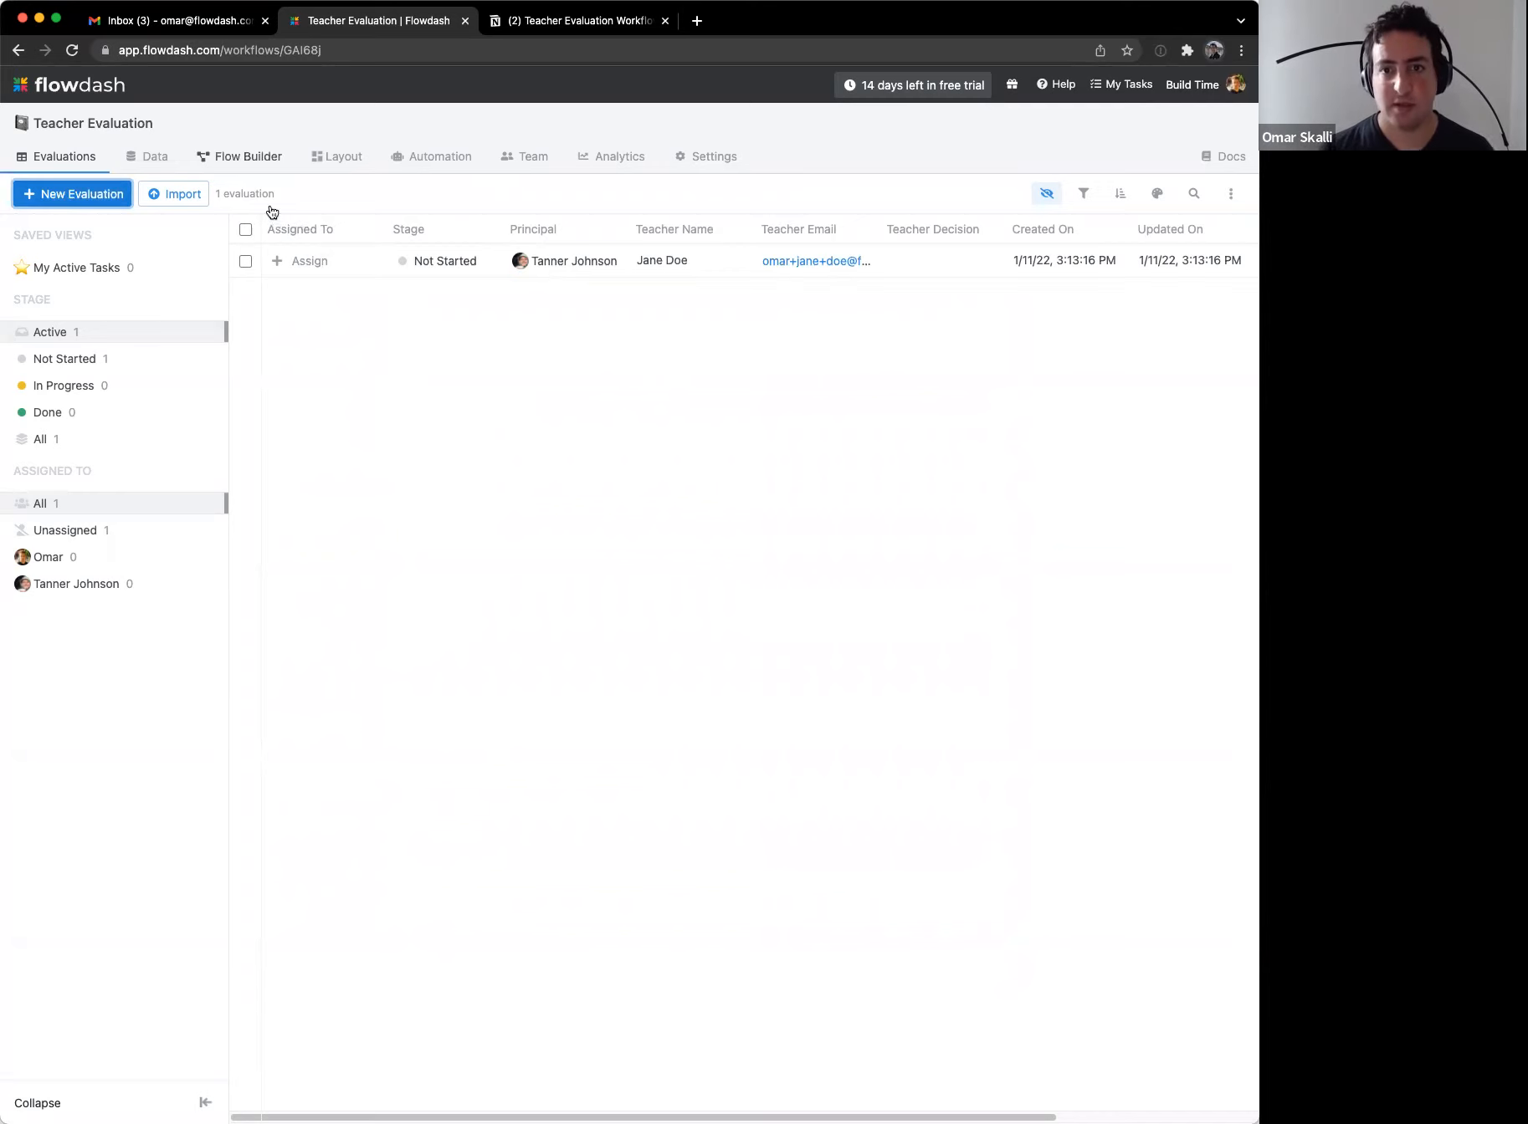
{"action": "left_click", "coordinate": [266, 157]}
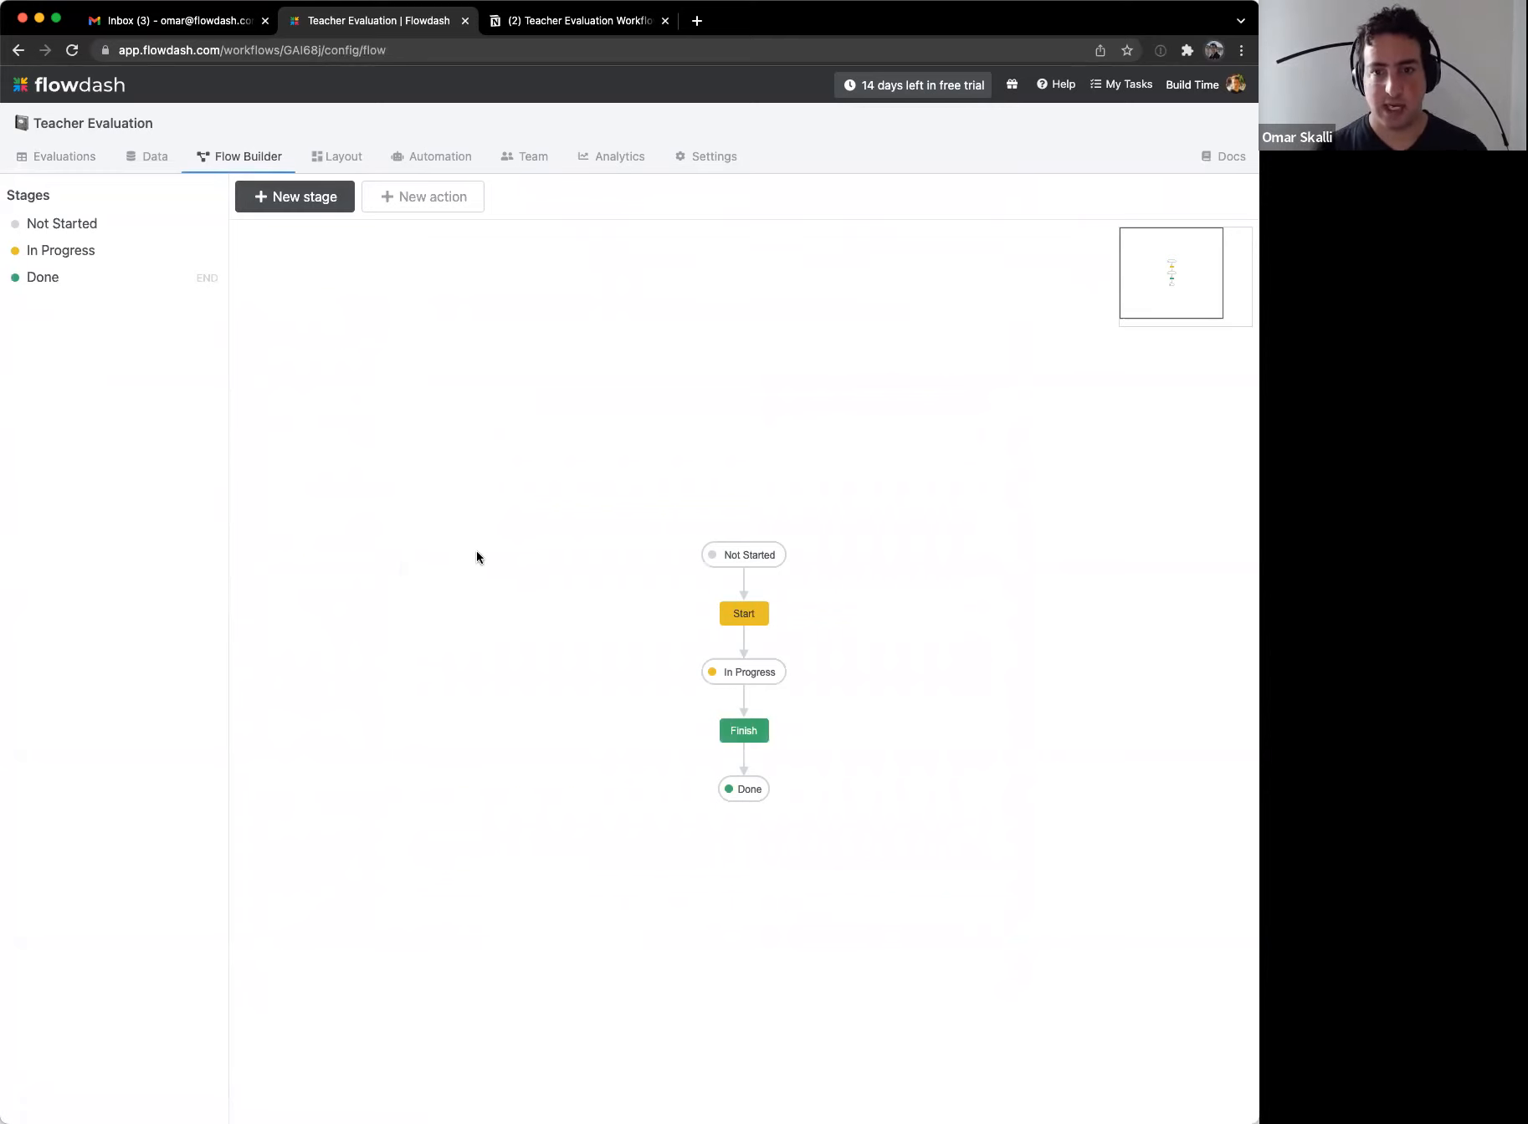
Step: Shift the stage flow to the canvas's upper left and select every stage after Not Started
{"action": "left_click_drag", "start_coordinate": [890, 947], "coordinate": [605, 504]}
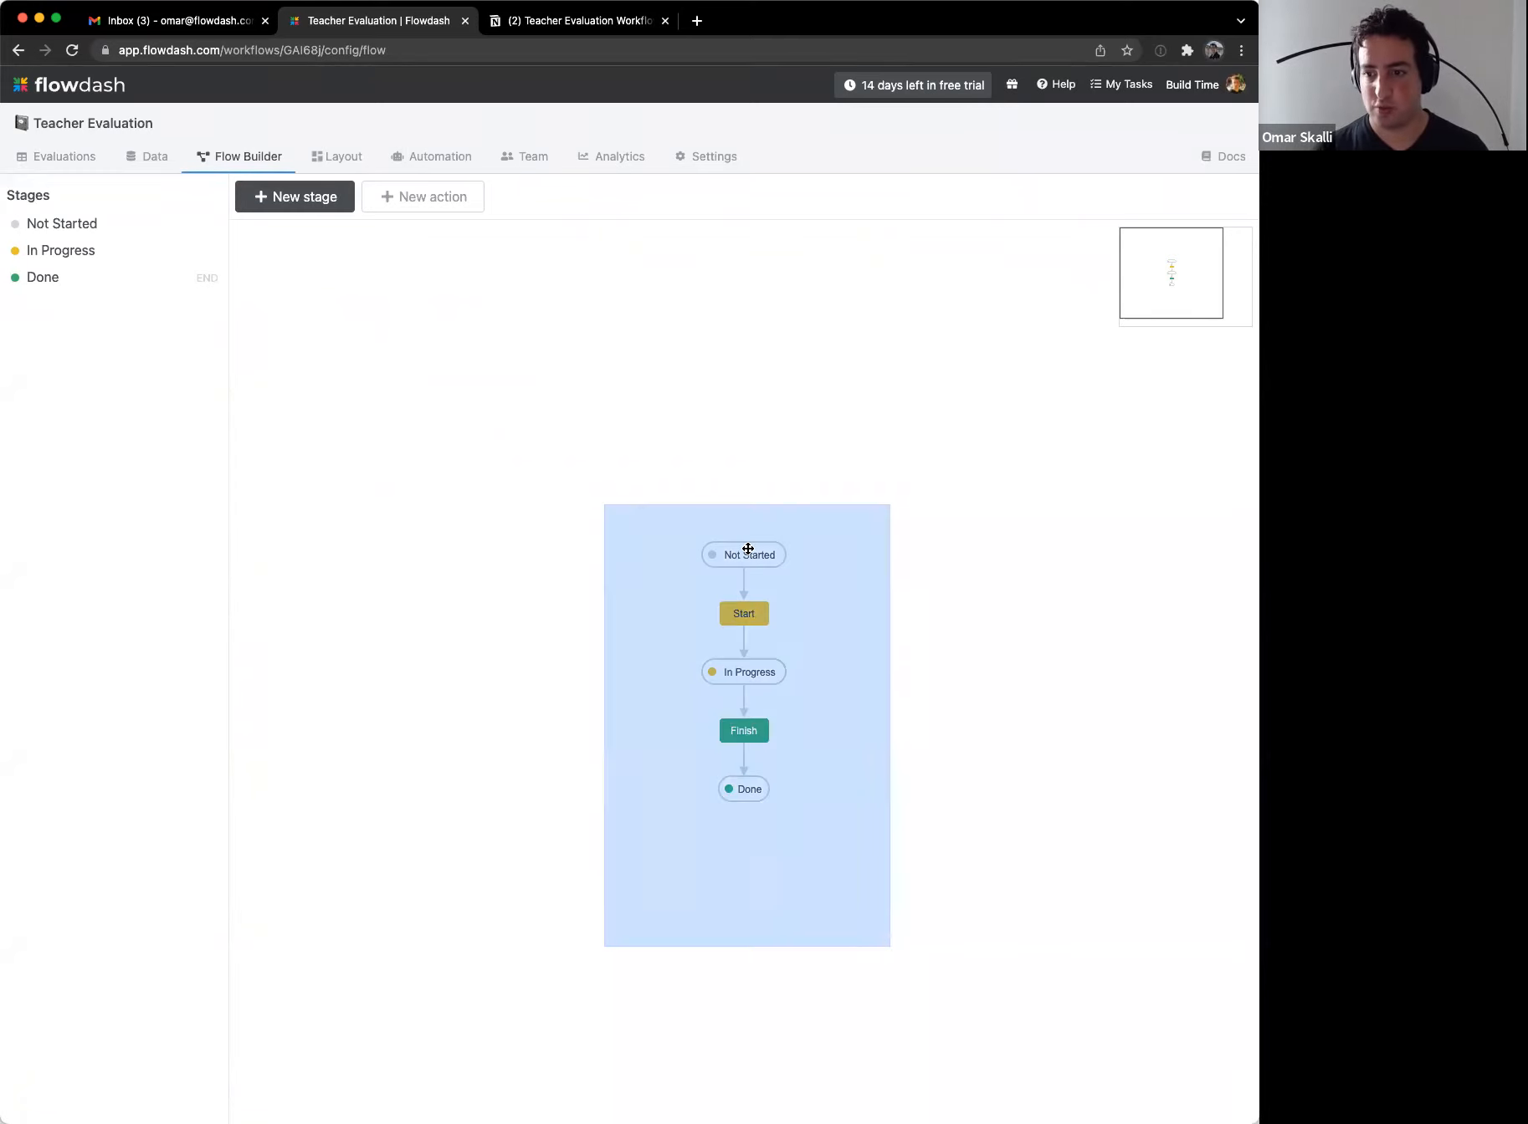
{"action": "left_click_drag", "start_coordinate": [745, 548], "coordinate": [377, 322]}
{"action": "left_click", "coordinate": [544, 521]}
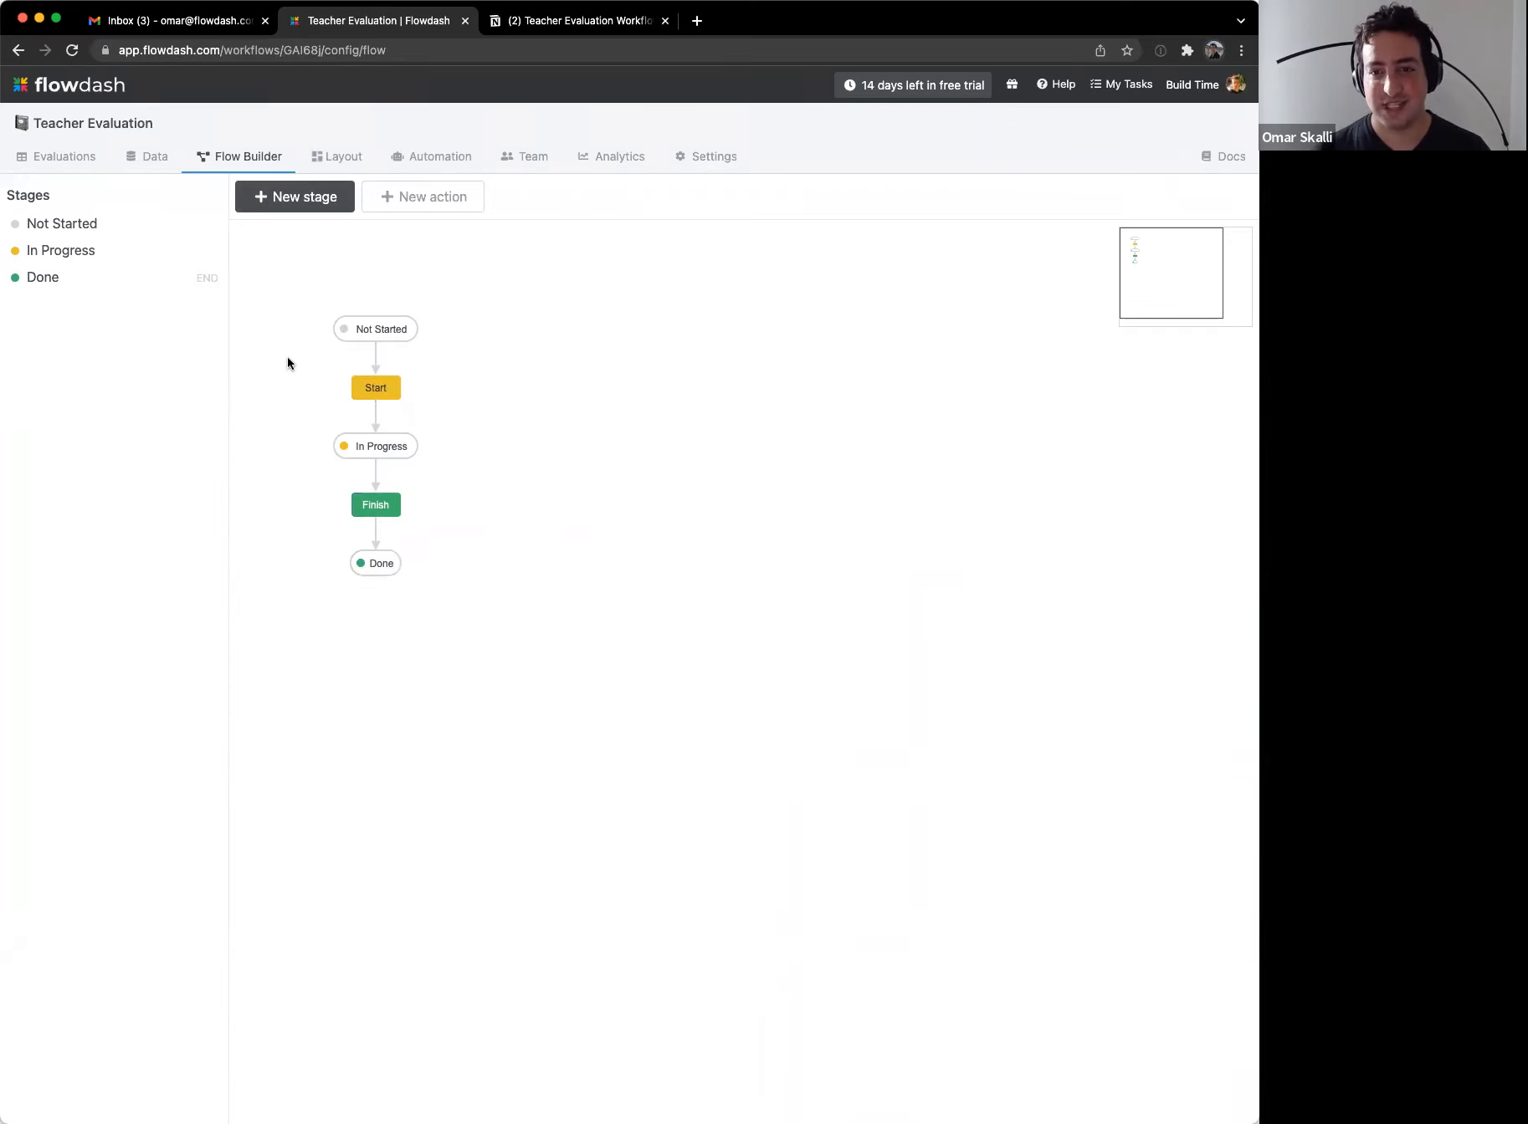
{"action": "left_click_drag", "start_coordinate": [287, 362], "coordinate": [469, 592]}
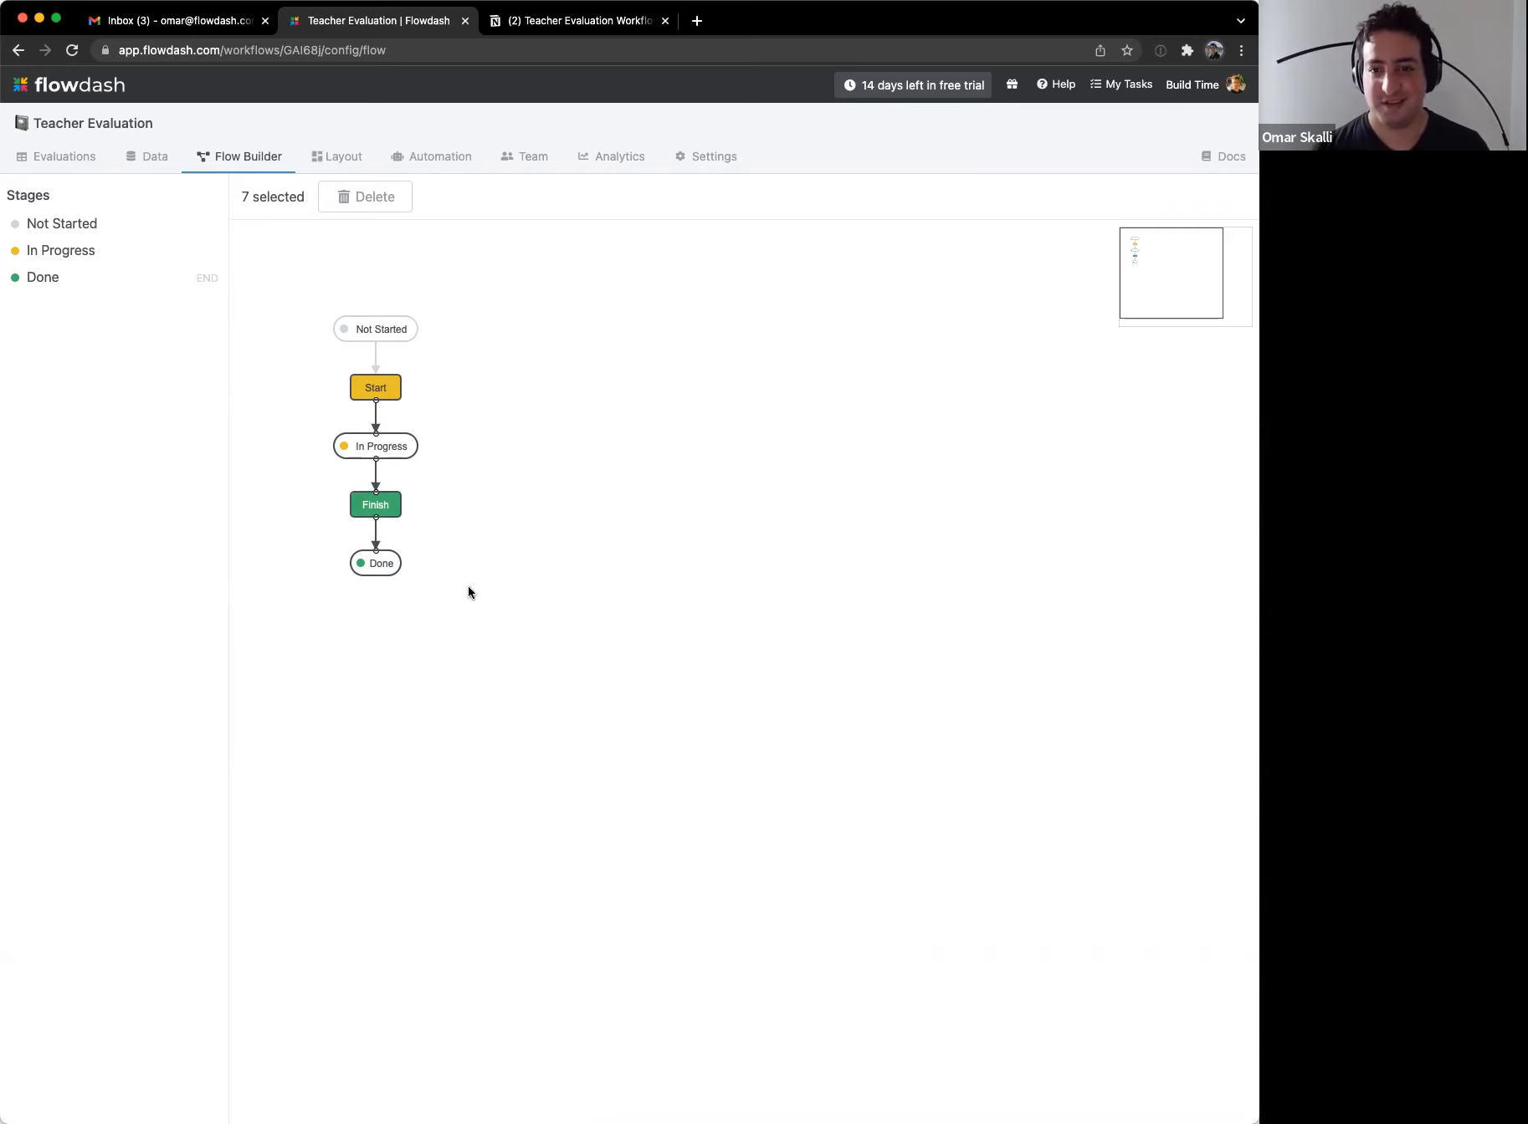
Step: Delete the selected stages, moving In Progress and Done evaluations to Not Started
{"action": "left_click", "coordinate": [343, 201]}
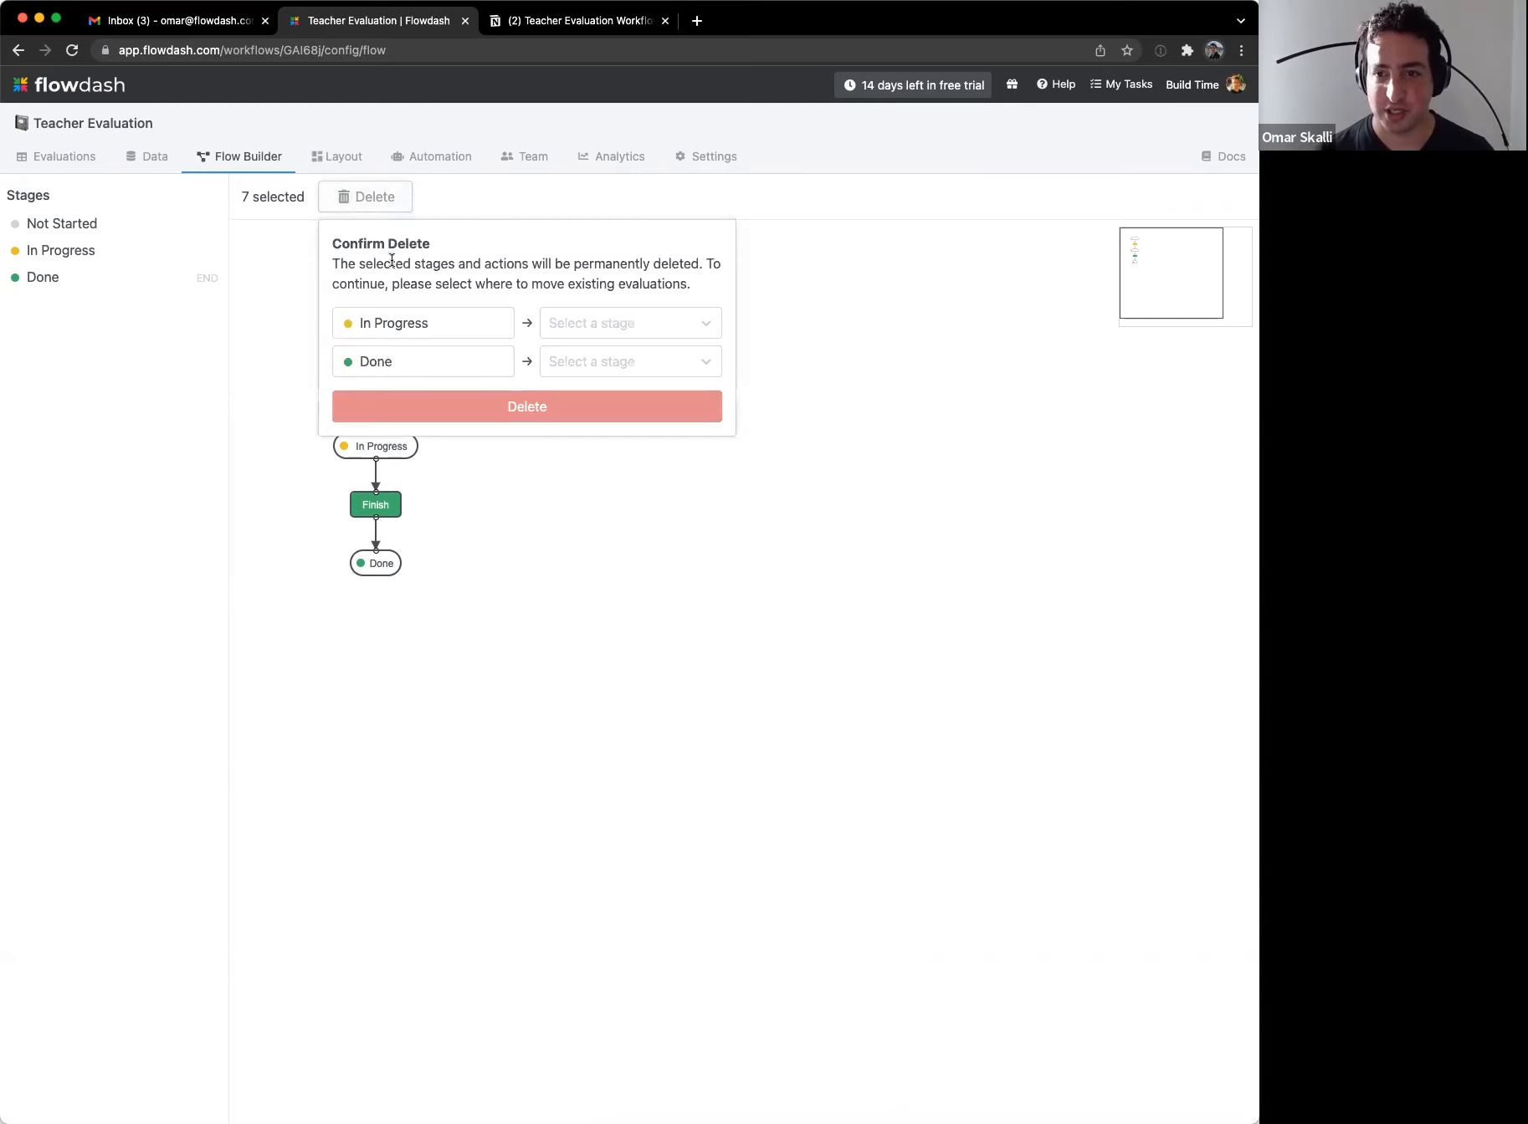
{"action": "left_click", "coordinate": [557, 331]}
{"action": "left_click", "coordinate": [561, 360]}
{"action": "left_click", "coordinate": [563, 362]}
{"action": "left_click", "coordinate": [557, 400]}
{"action": "left_click", "coordinate": [558, 406]}
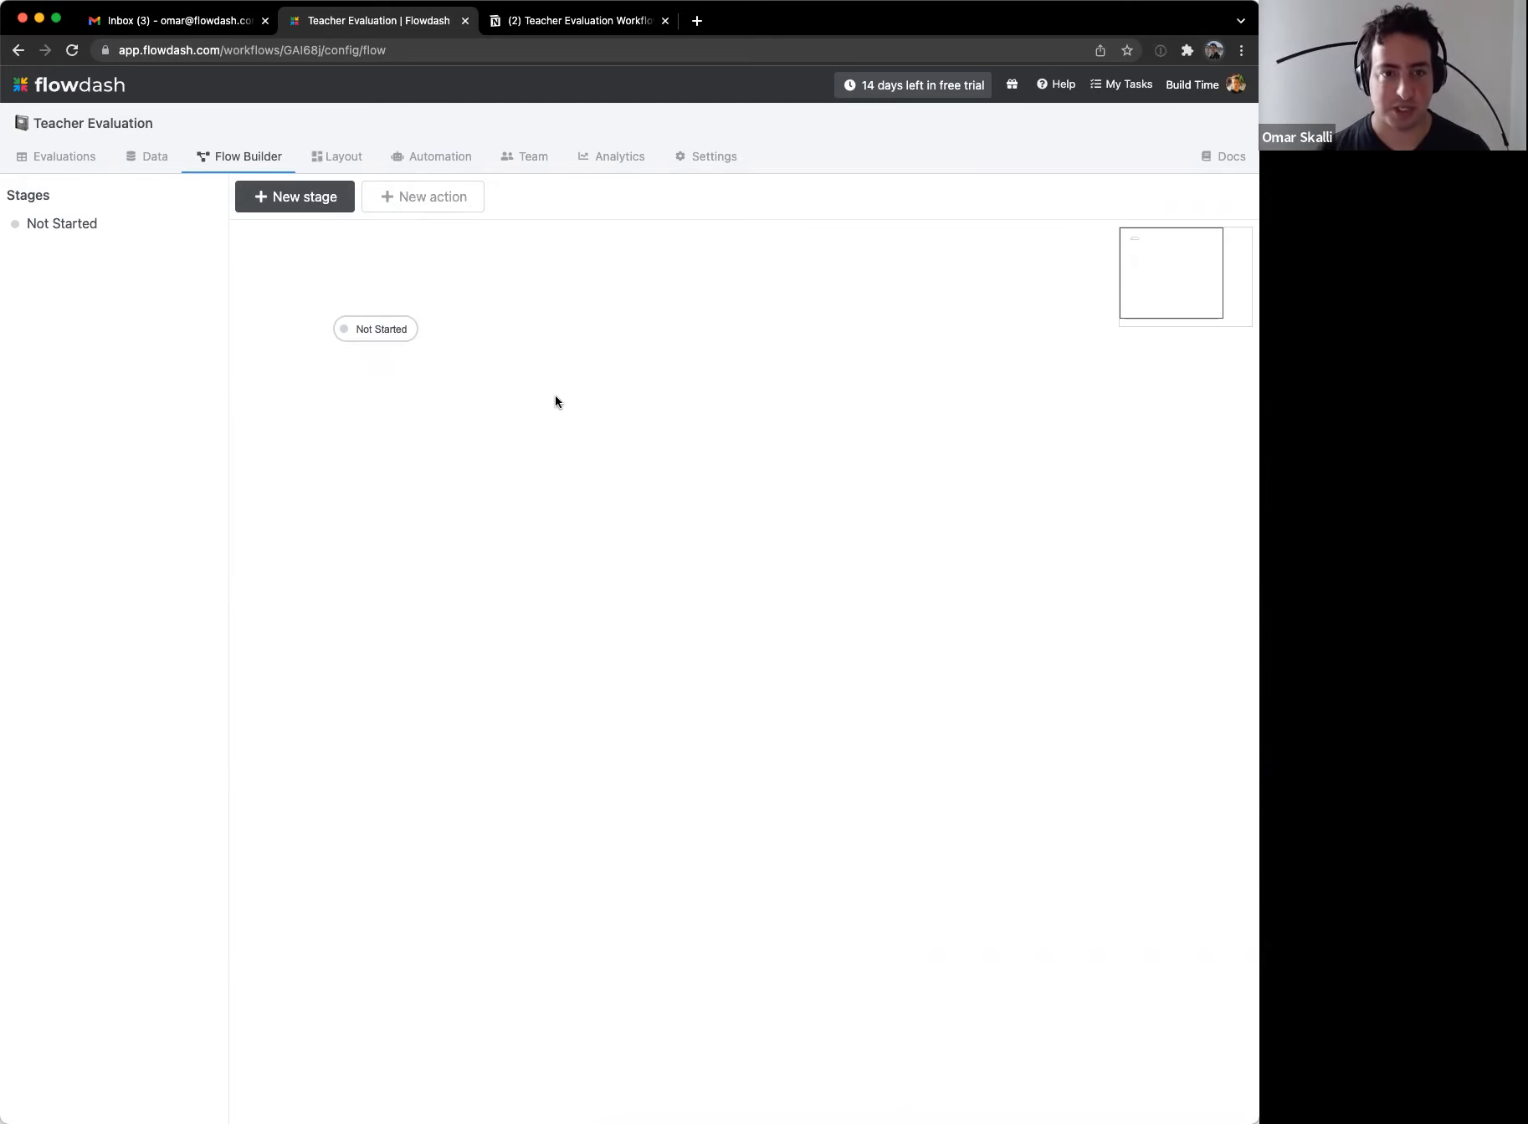
{"action": "left_click", "coordinate": [594, 24]}
{"action": "left_click_drag", "start_coordinate": [374, 879], "coordinate": [429, 956]}
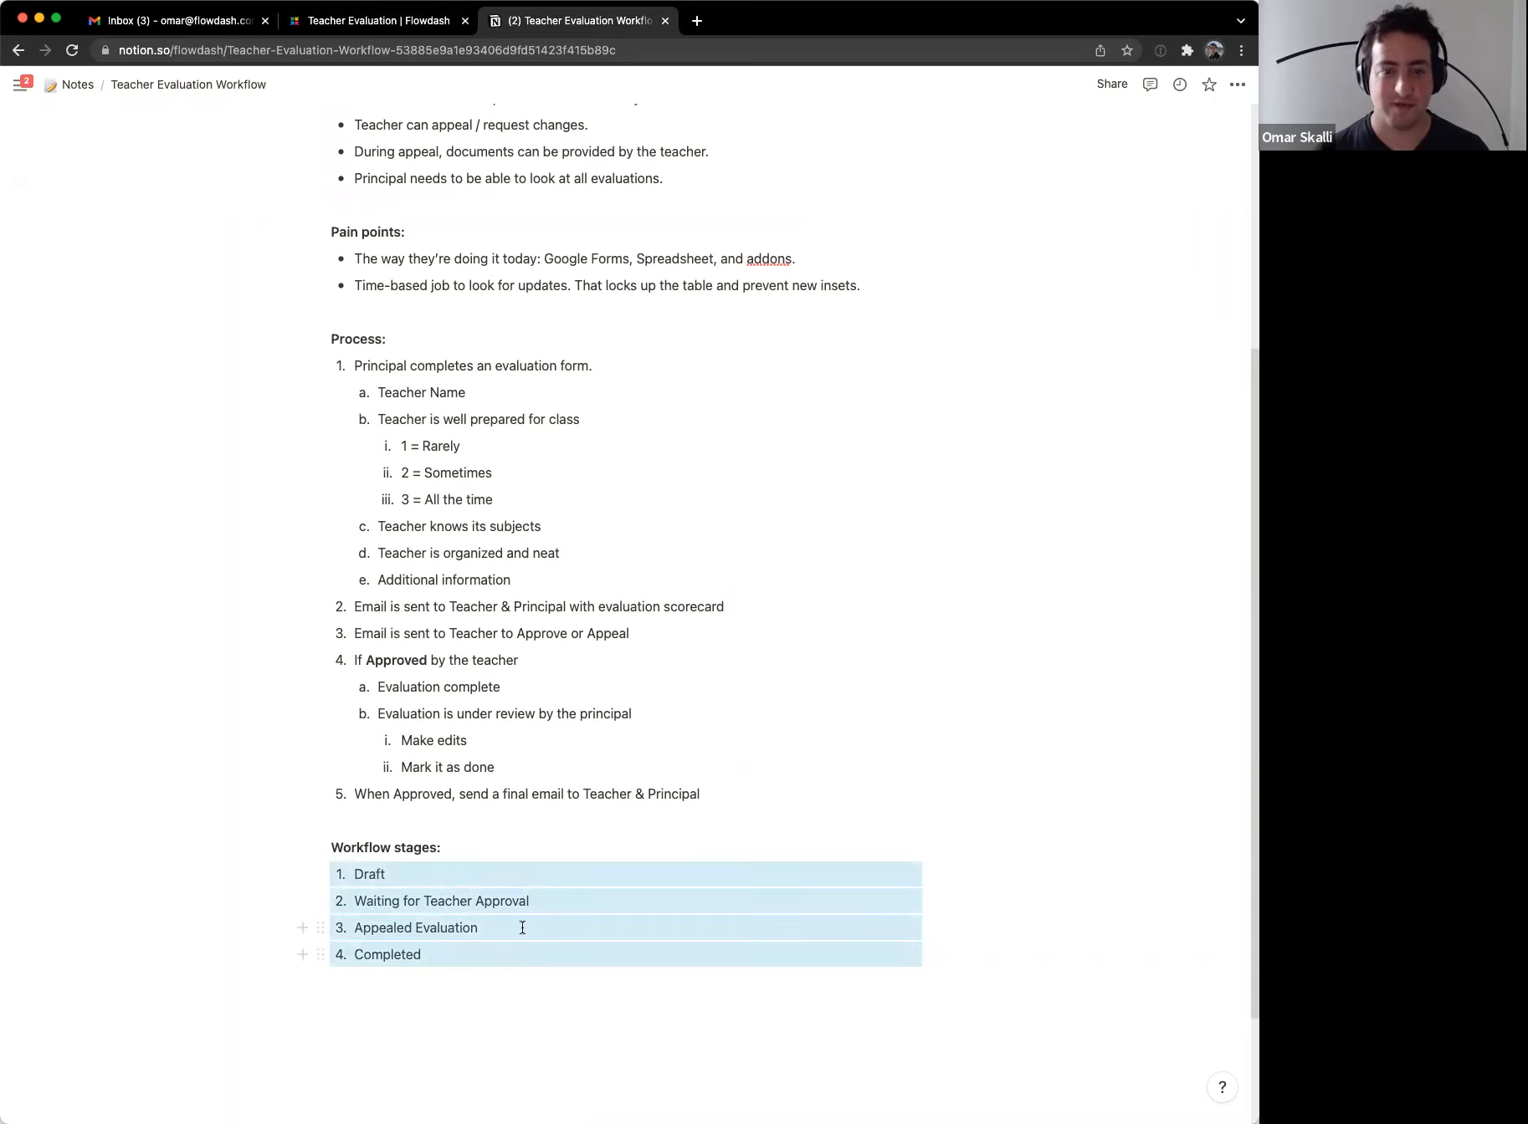
Step: Rename the Not Started stage to 'Draft'
{"action": "key", "text": "ctrl+shift+Tab"}
{"action": "left_click", "coordinate": [380, 331]}
{"action": "triple_click", "coordinate": [163, 242]}
{"action": "type", "text": "Draft"}
{"action": "key", "text": "Return"}
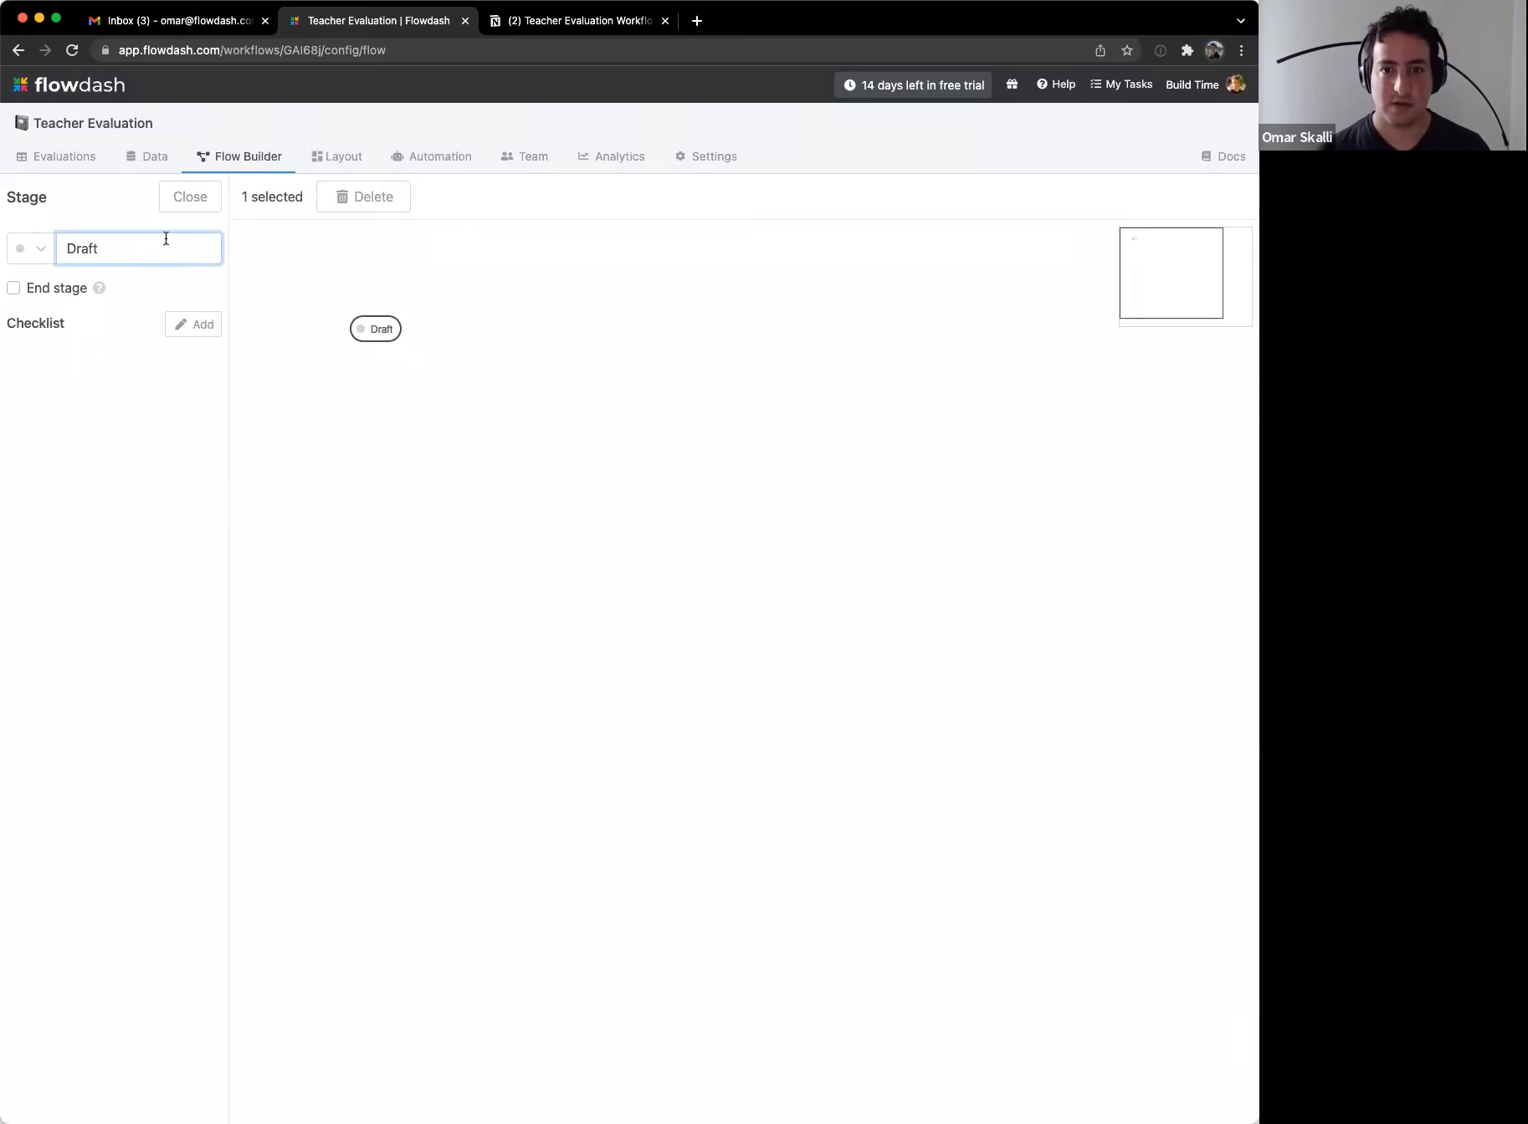
{"action": "left_click", "coordinate": [282, 272]}
Step: Create a yellow 'Waiting for Teacher Approval' stage placed below Draft
{"action": "left_click", "coordinate": [267, 206]}
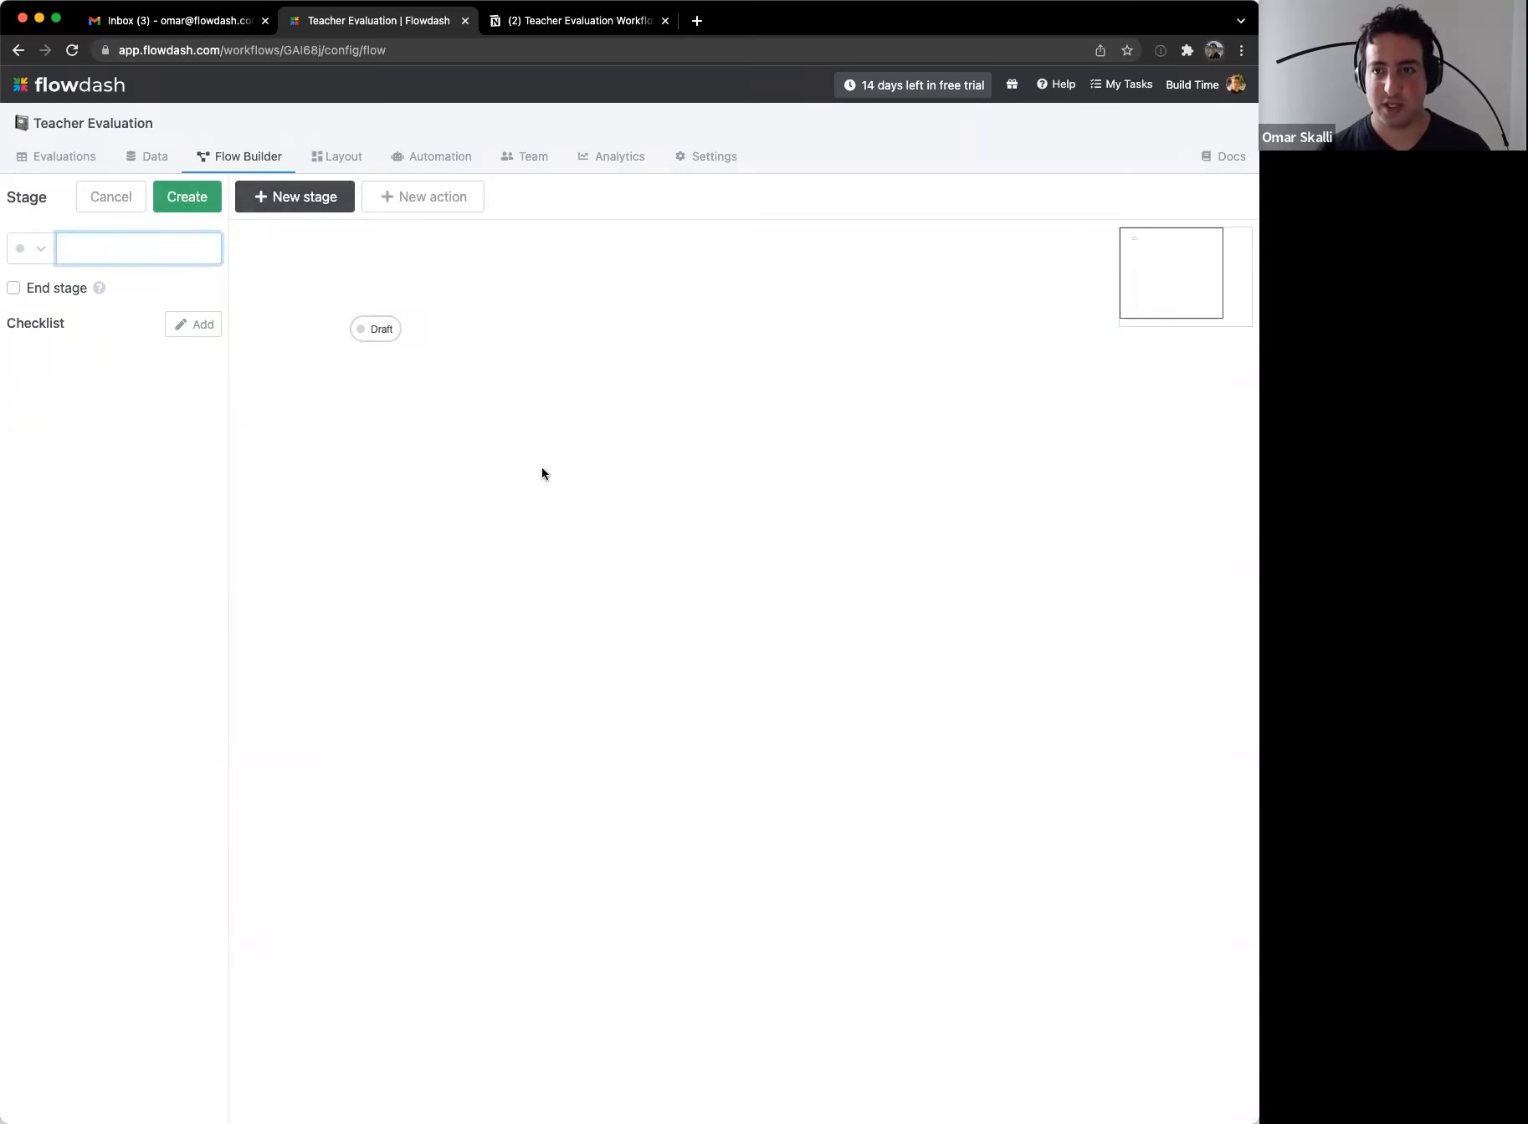
{"action": "left_click", "coordinate": [581, 20]}
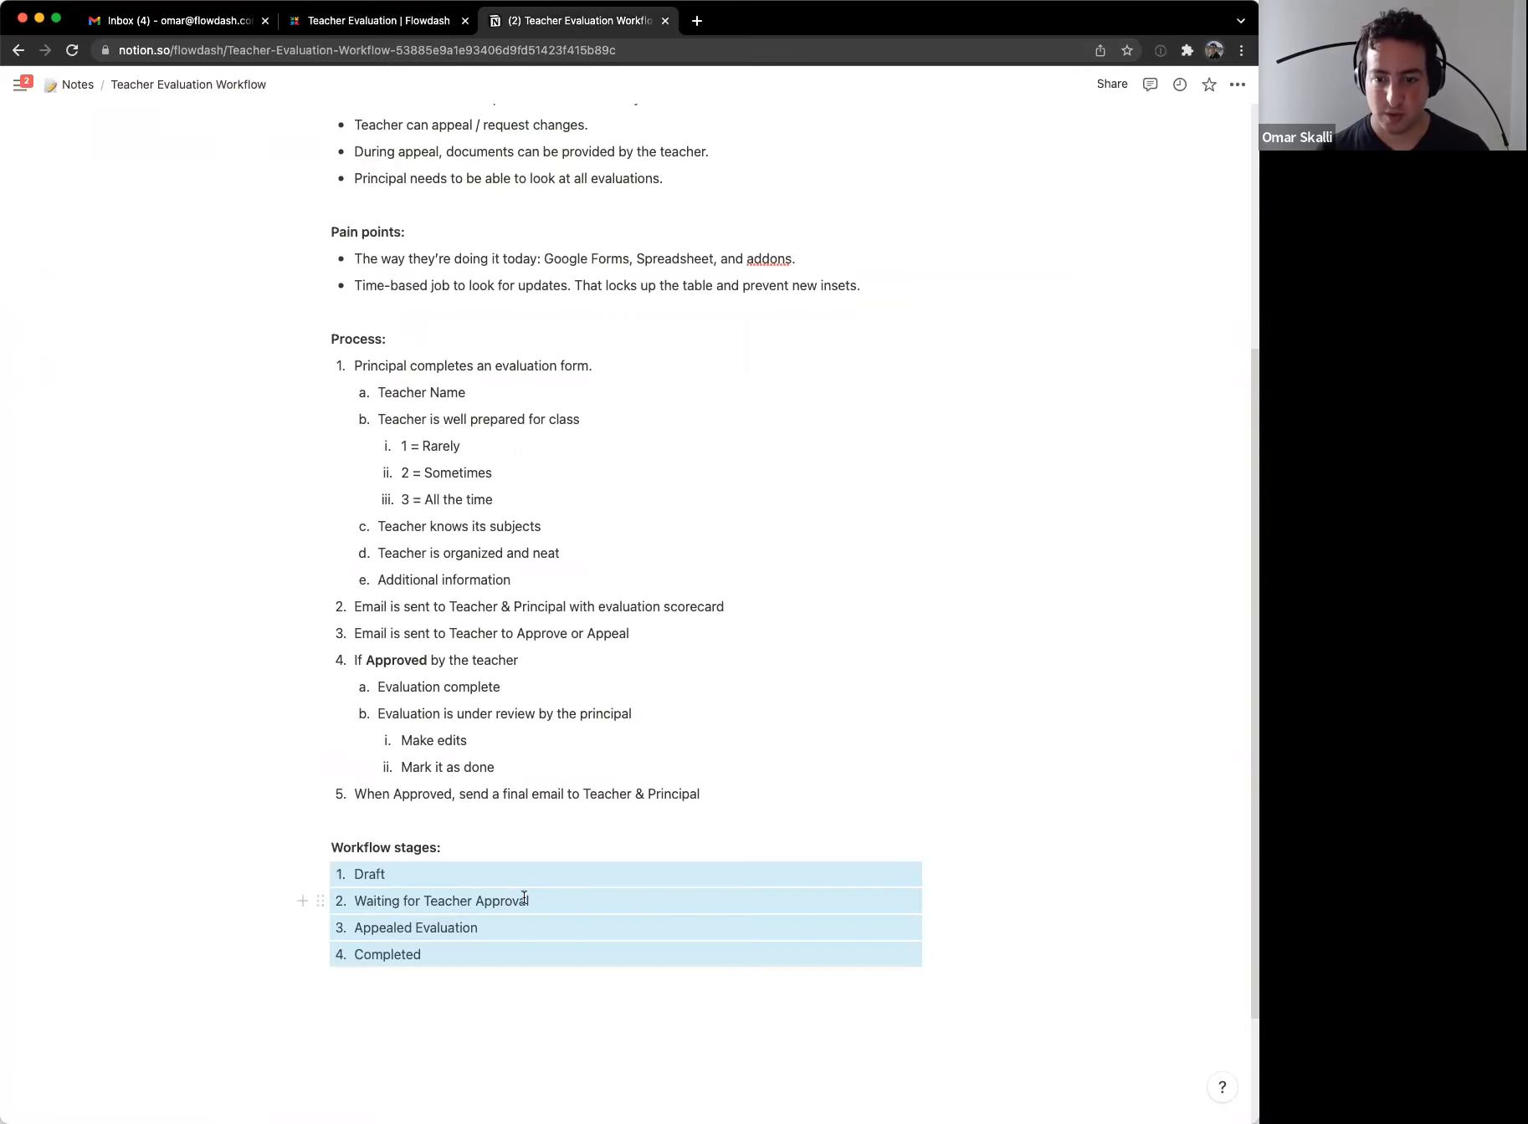
{"action": "left_click", "coordinate": [384, 25]}
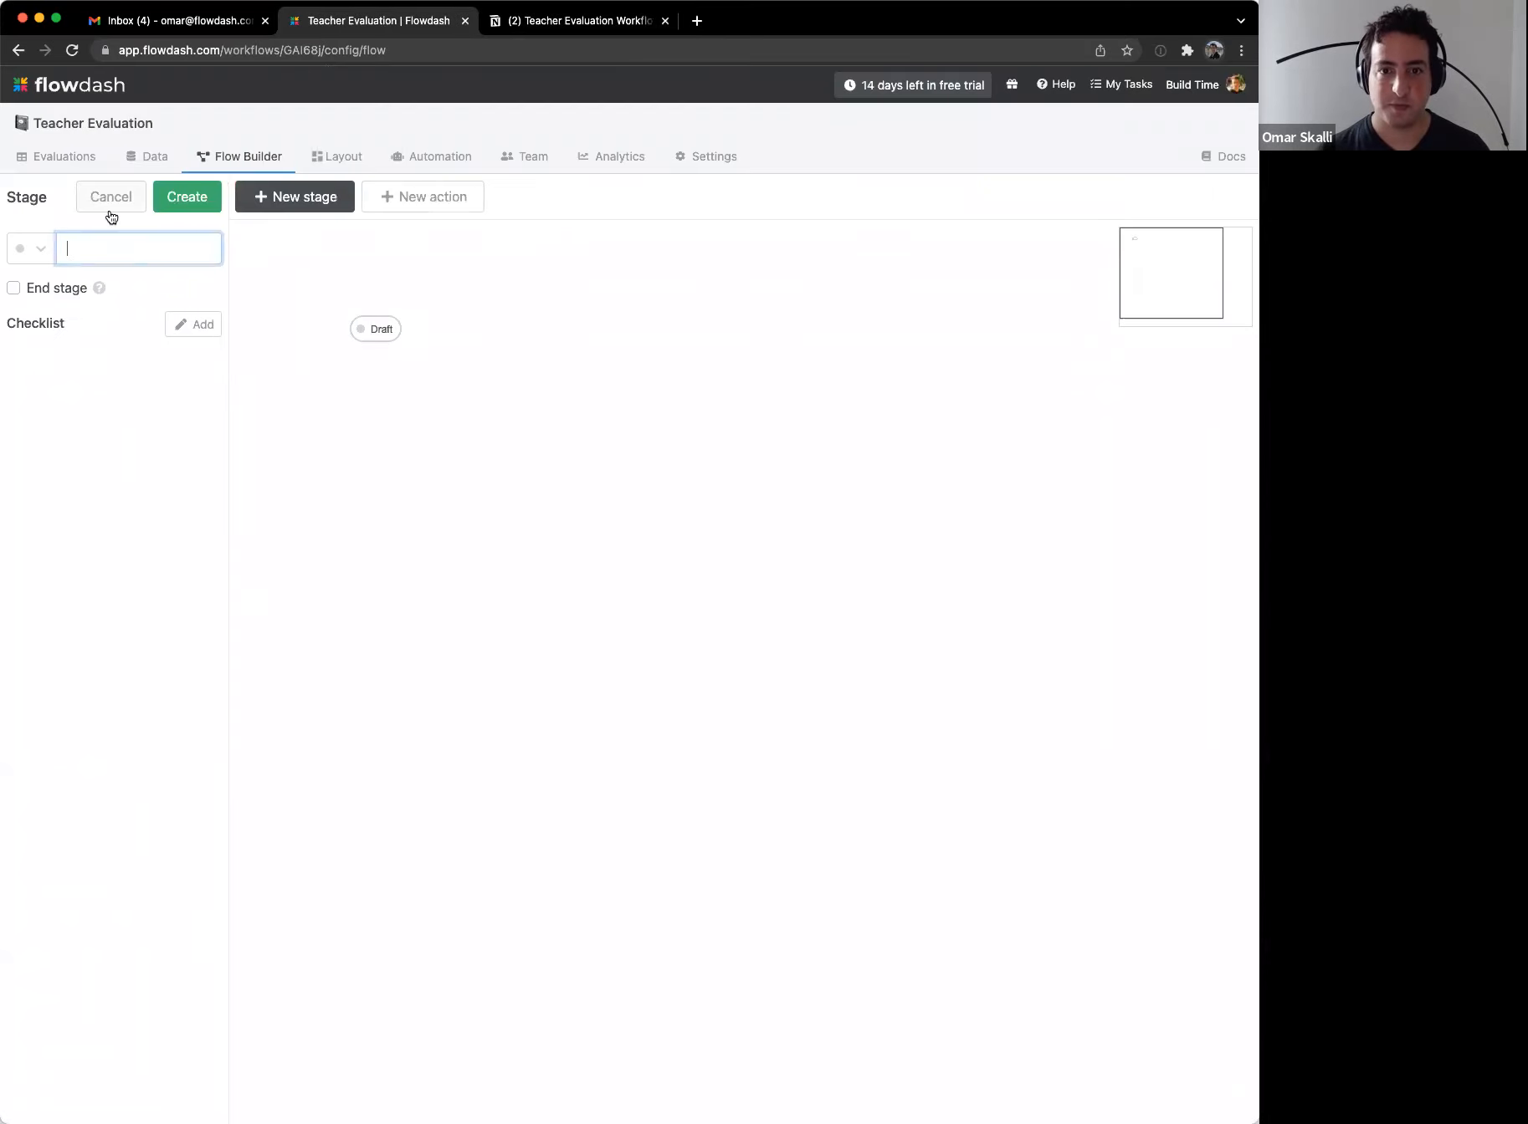
{"action": "type", "text": "Waiting for Te"}
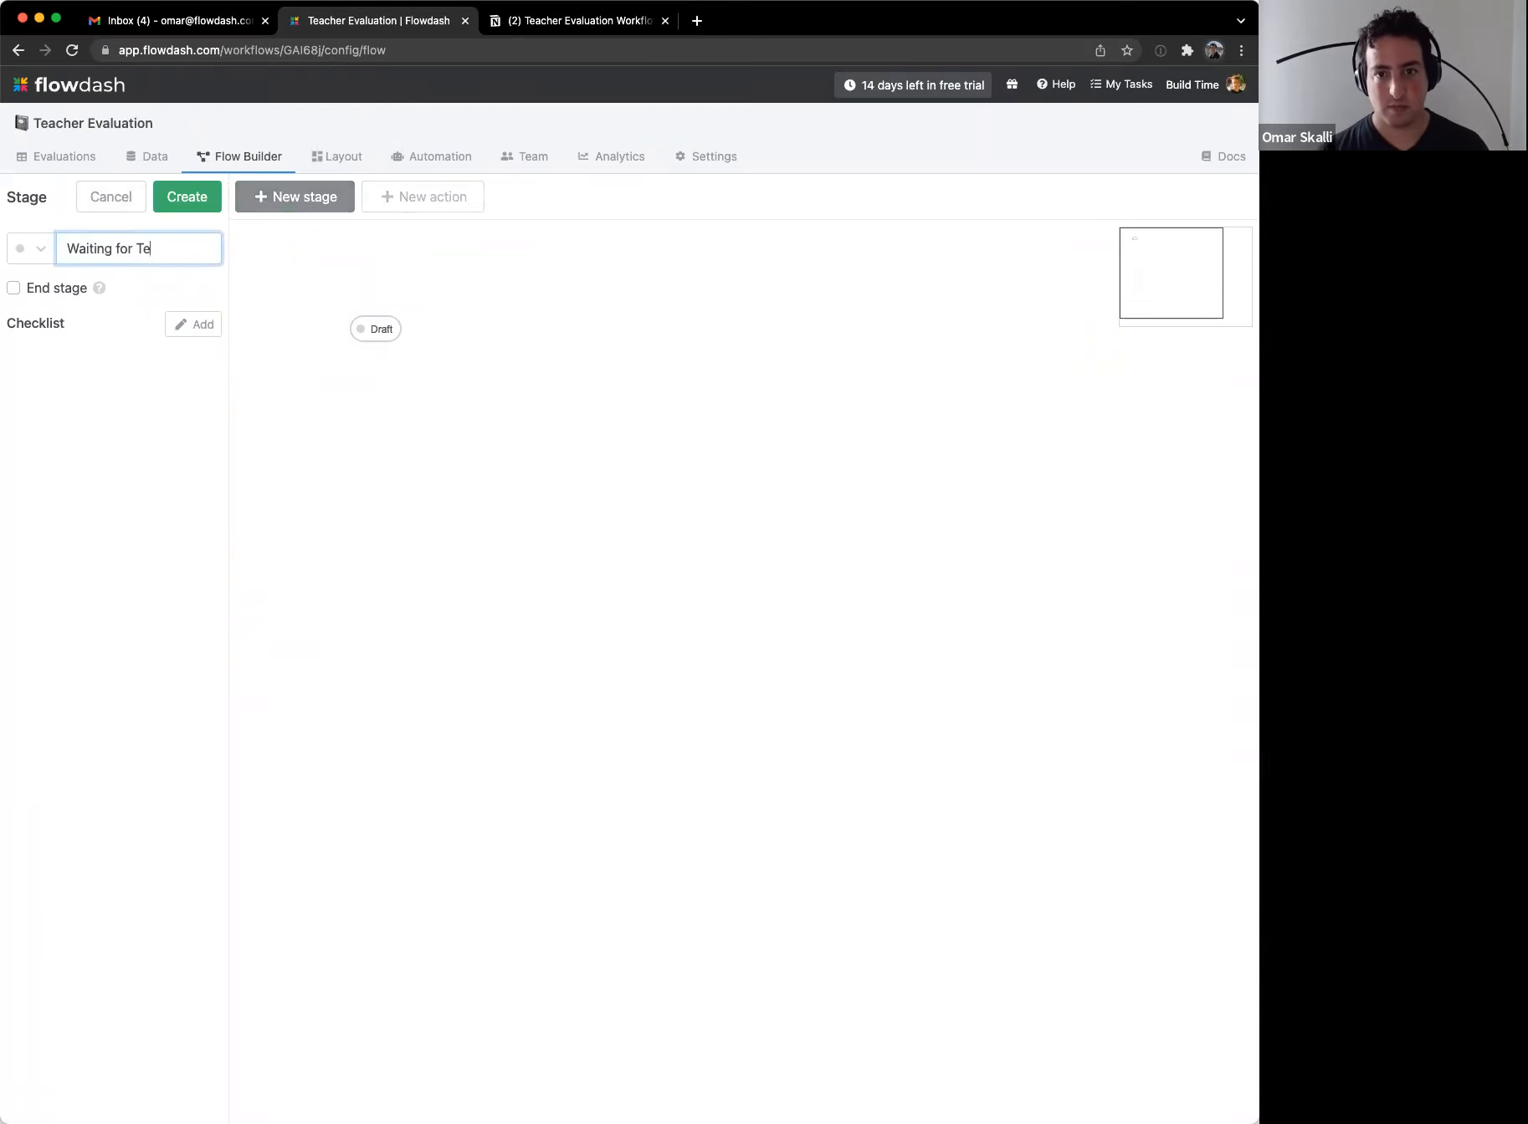
{"action": "type", "text": "acher Approval"}
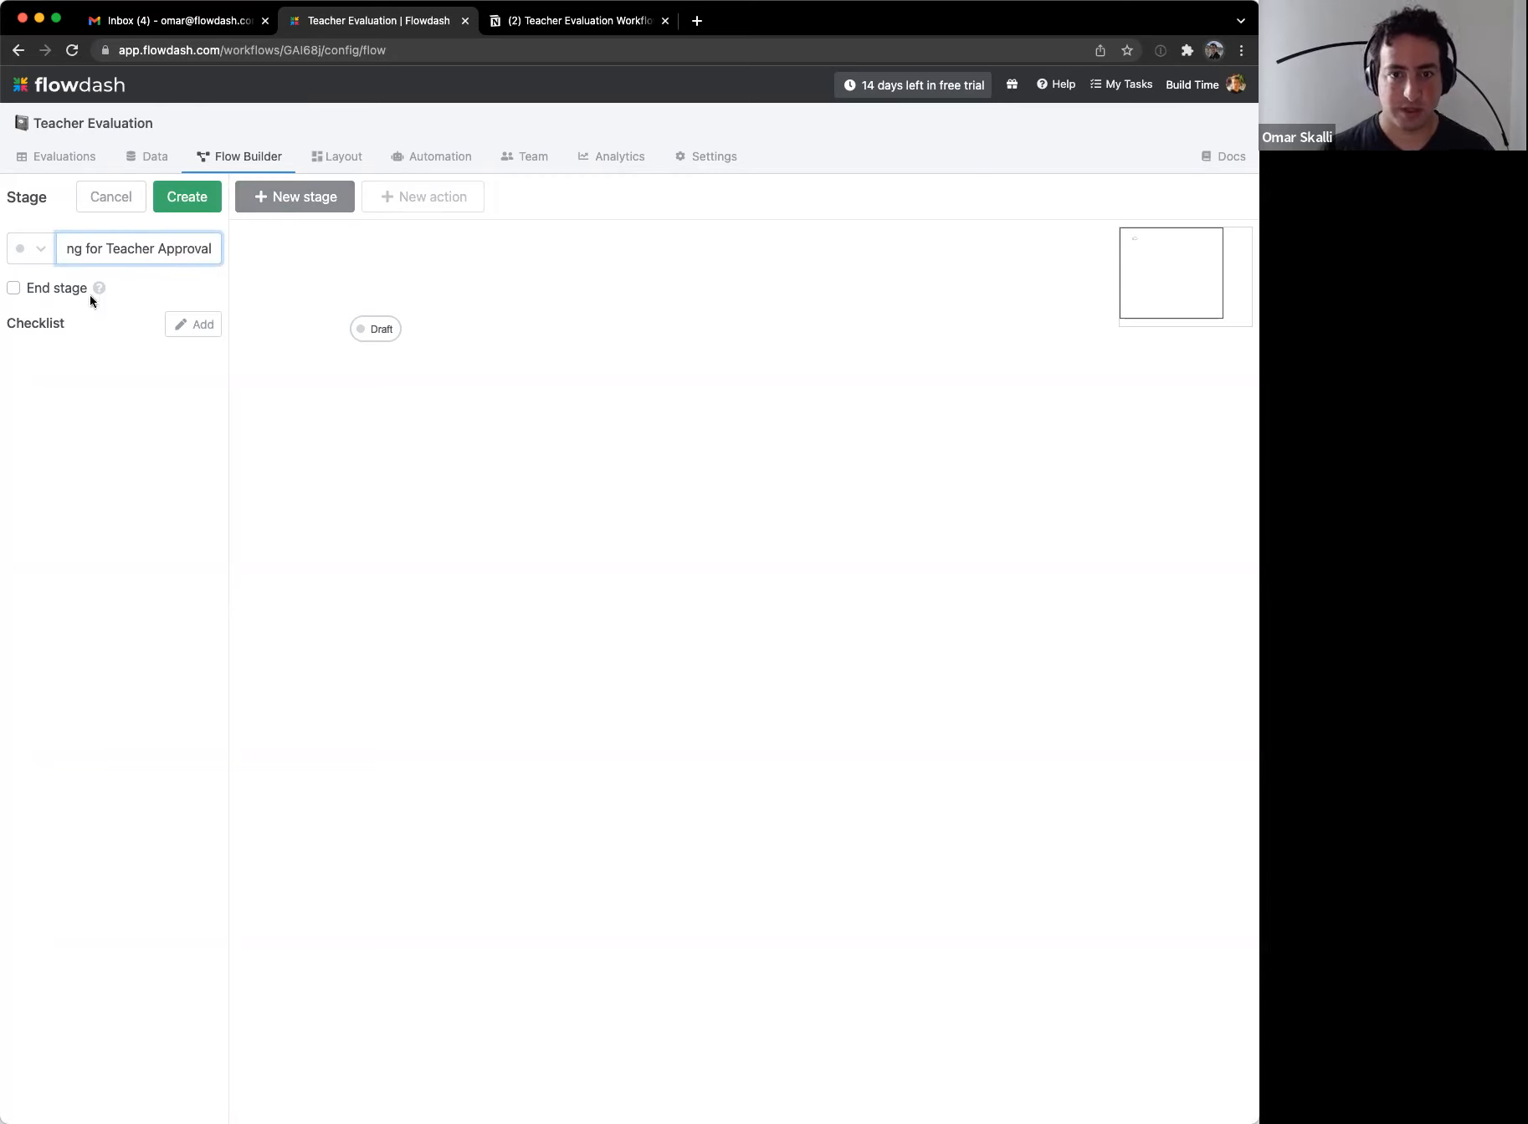
{"action": "left_click", "coordinate": [37, 249]}
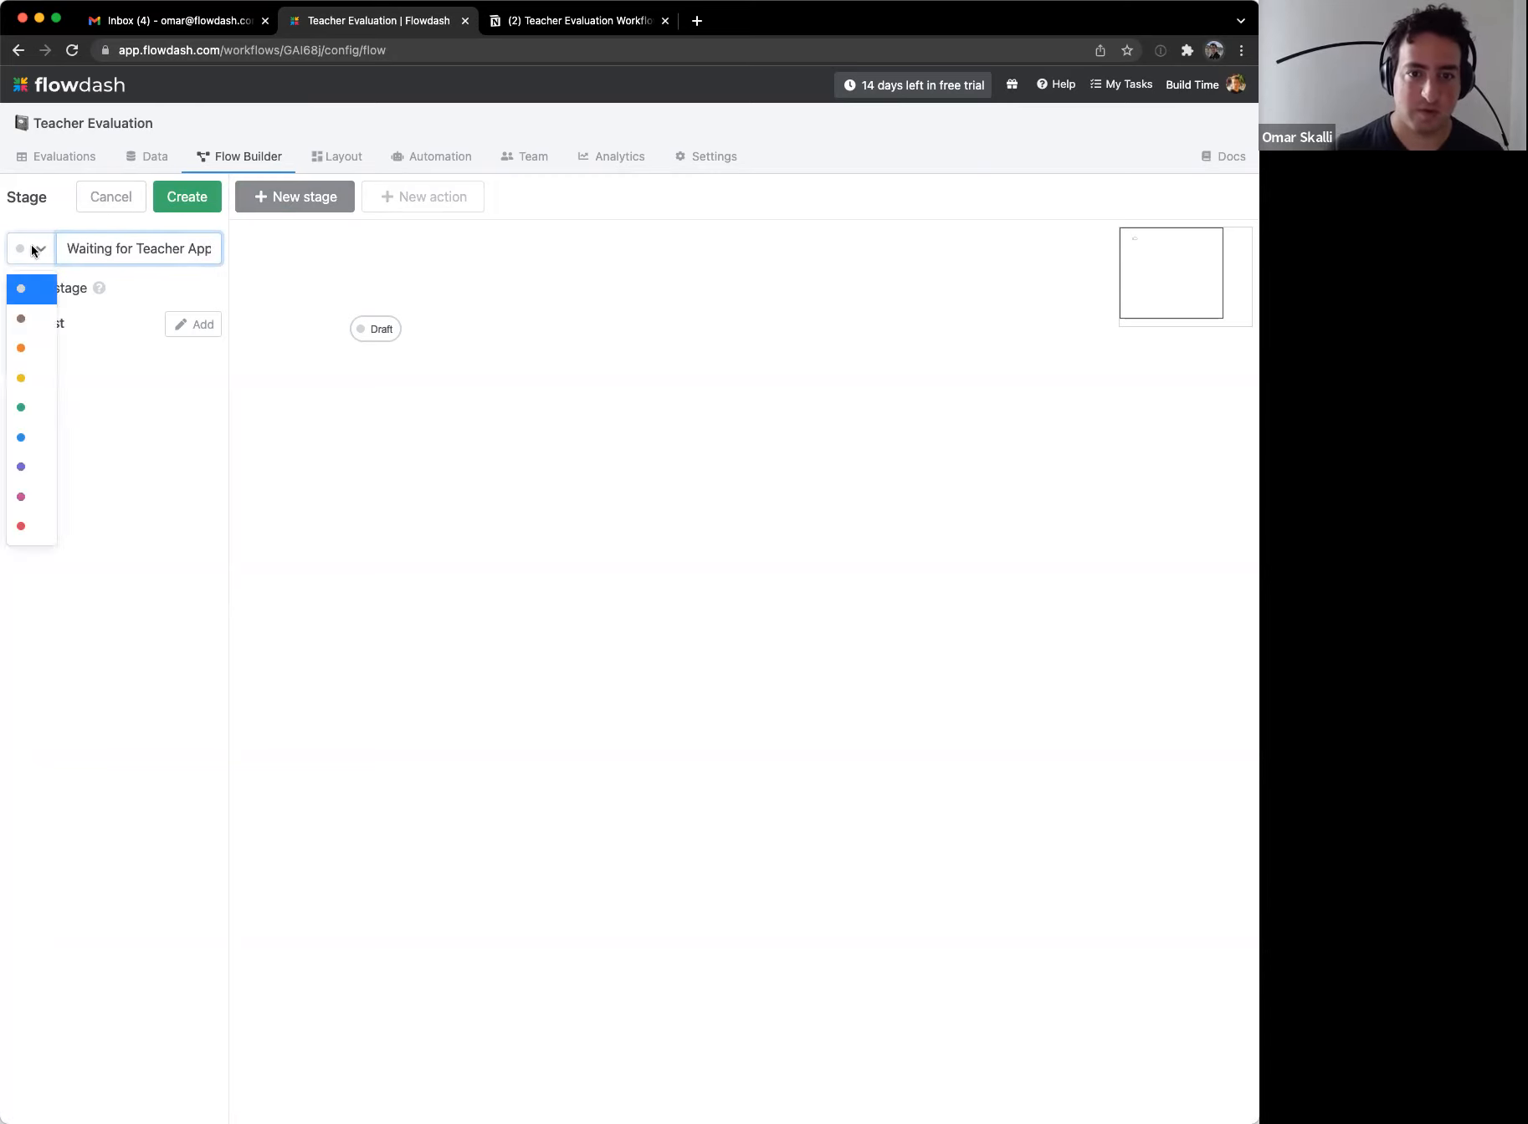
{"action": "left_click", "coordinate": [31, 377]}
{"action": "left_click", "coordinate": [195, 207]}
{"action": "left_click_drag", "start_coordinate": [344, 237], "coordinate": [426, 412]}
{"action": "left_click", "coordinate": [418, 530]}
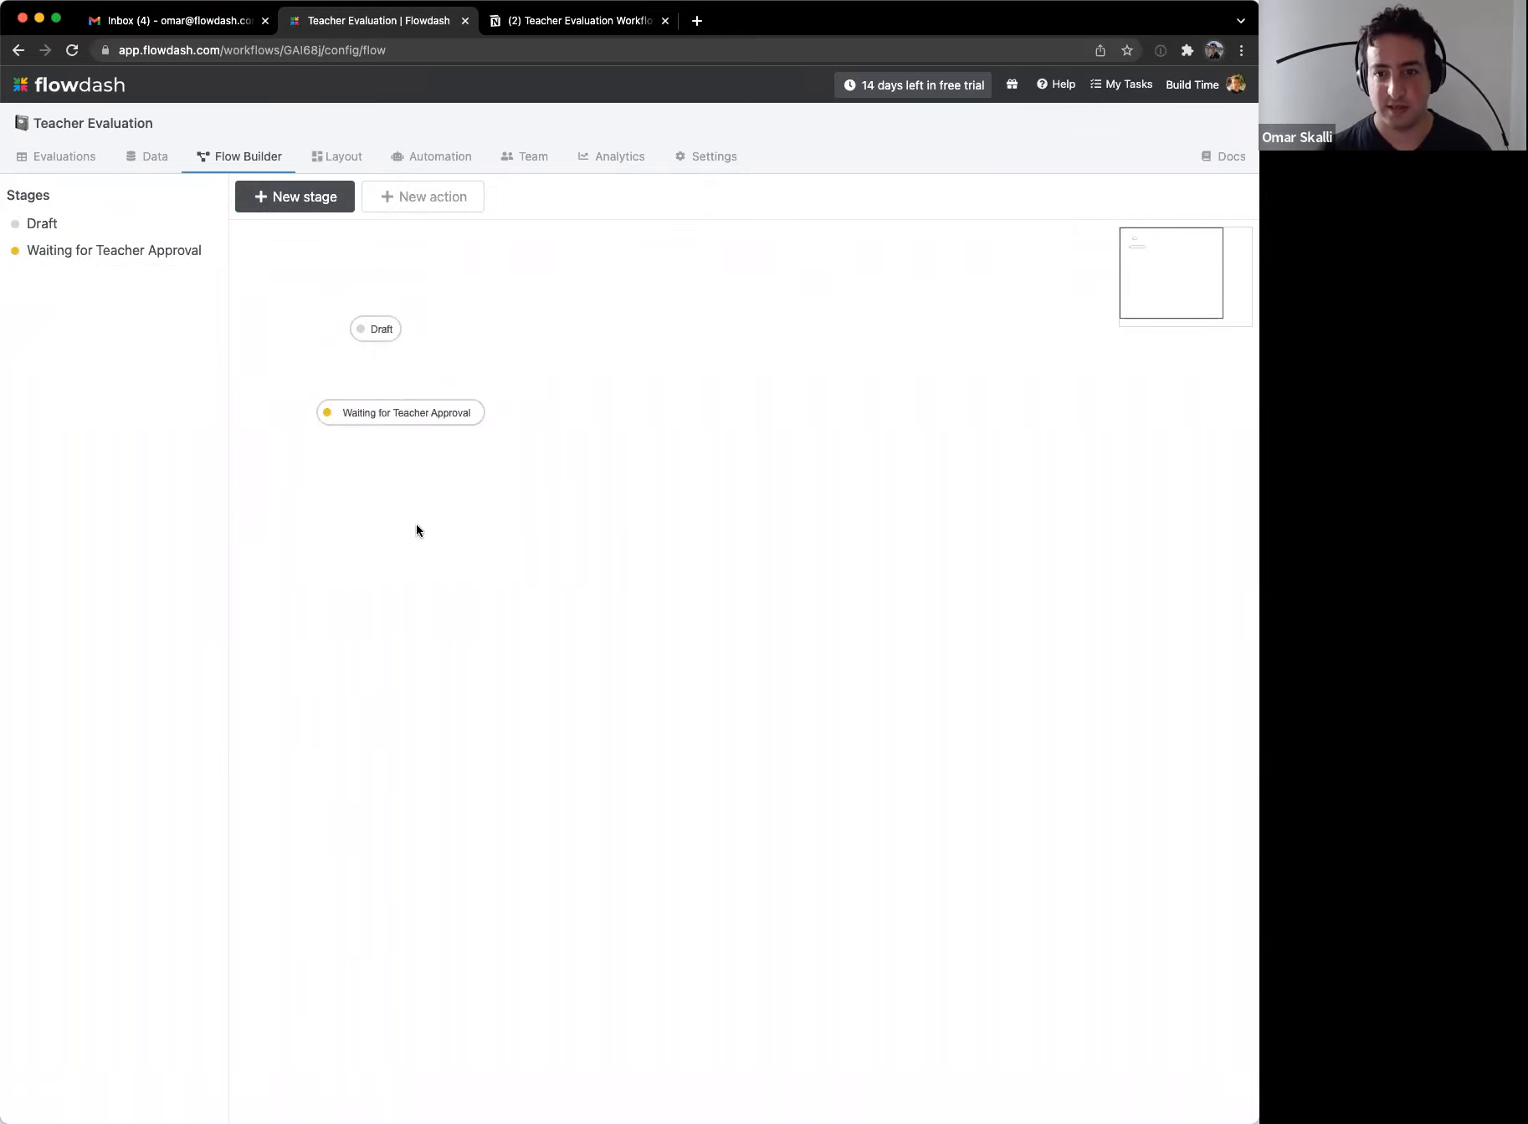
Step: Create a blue 'Appealed Evaluation' stage below Waiting for Teacher Approval
{"action": "left_click", "coordinate": [285, 195]}
{"action": "key", "text": "ctrl+Tab"}
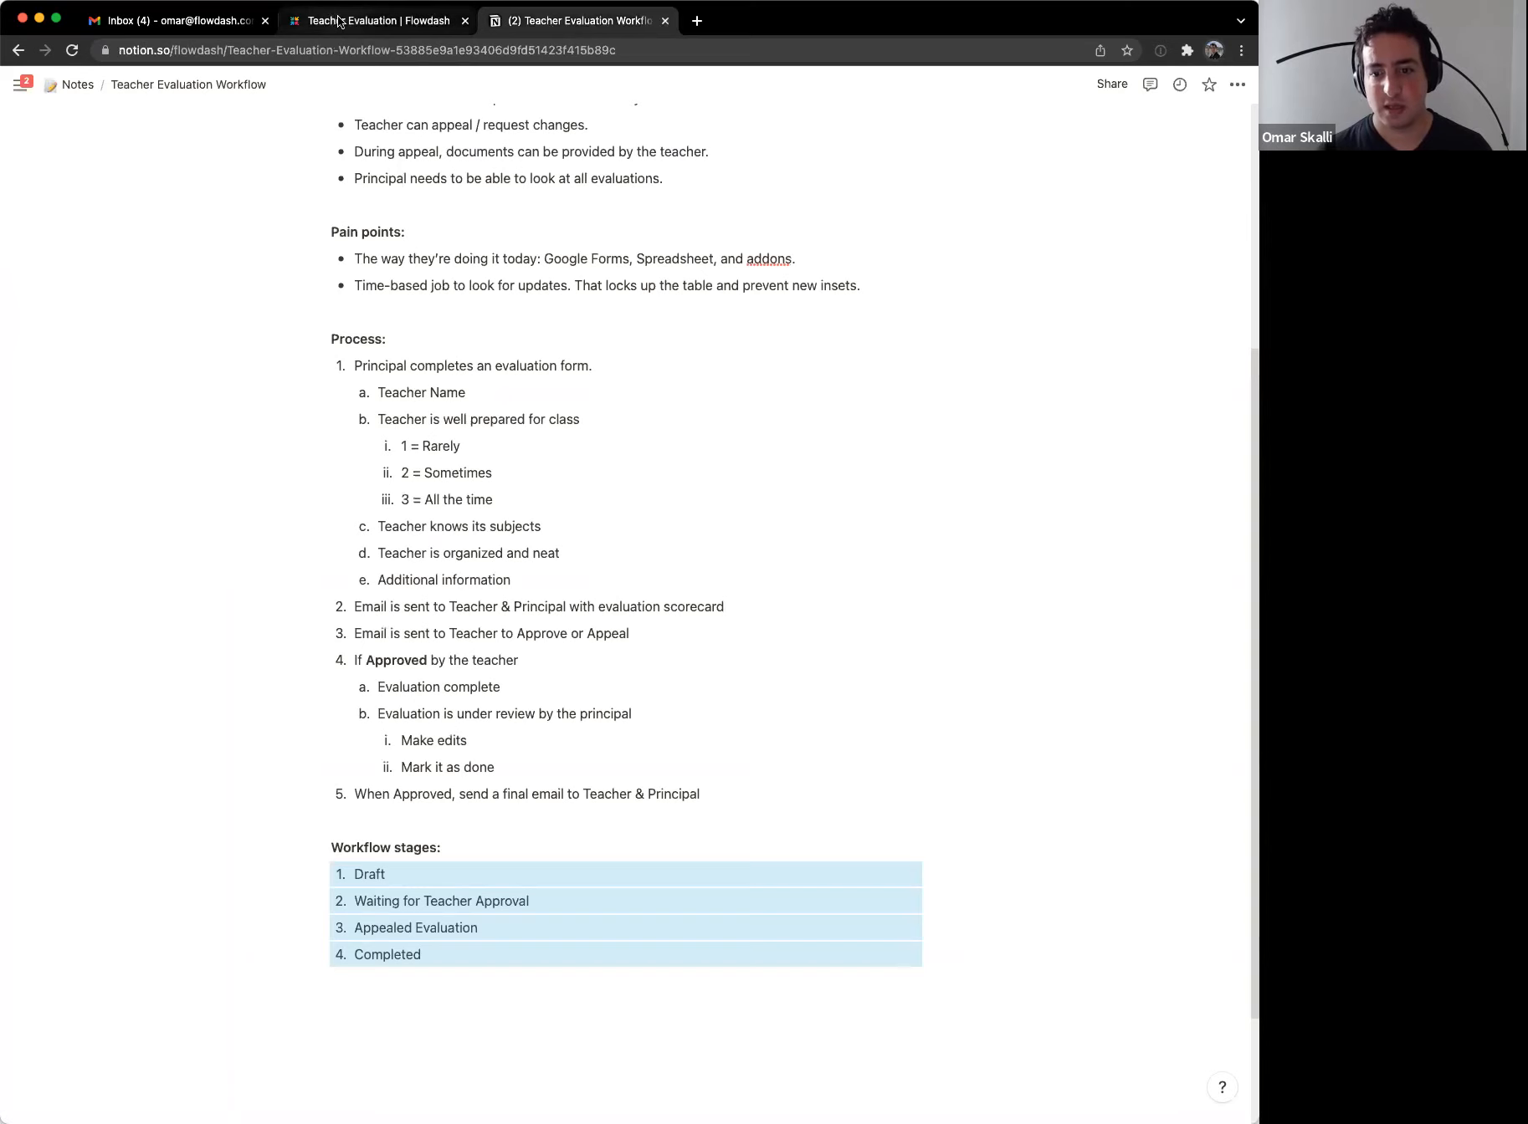
{"action": "left_click", "coordinate": [339, 21]}
{"action": "left_click", "coordinate": [123, 235]}
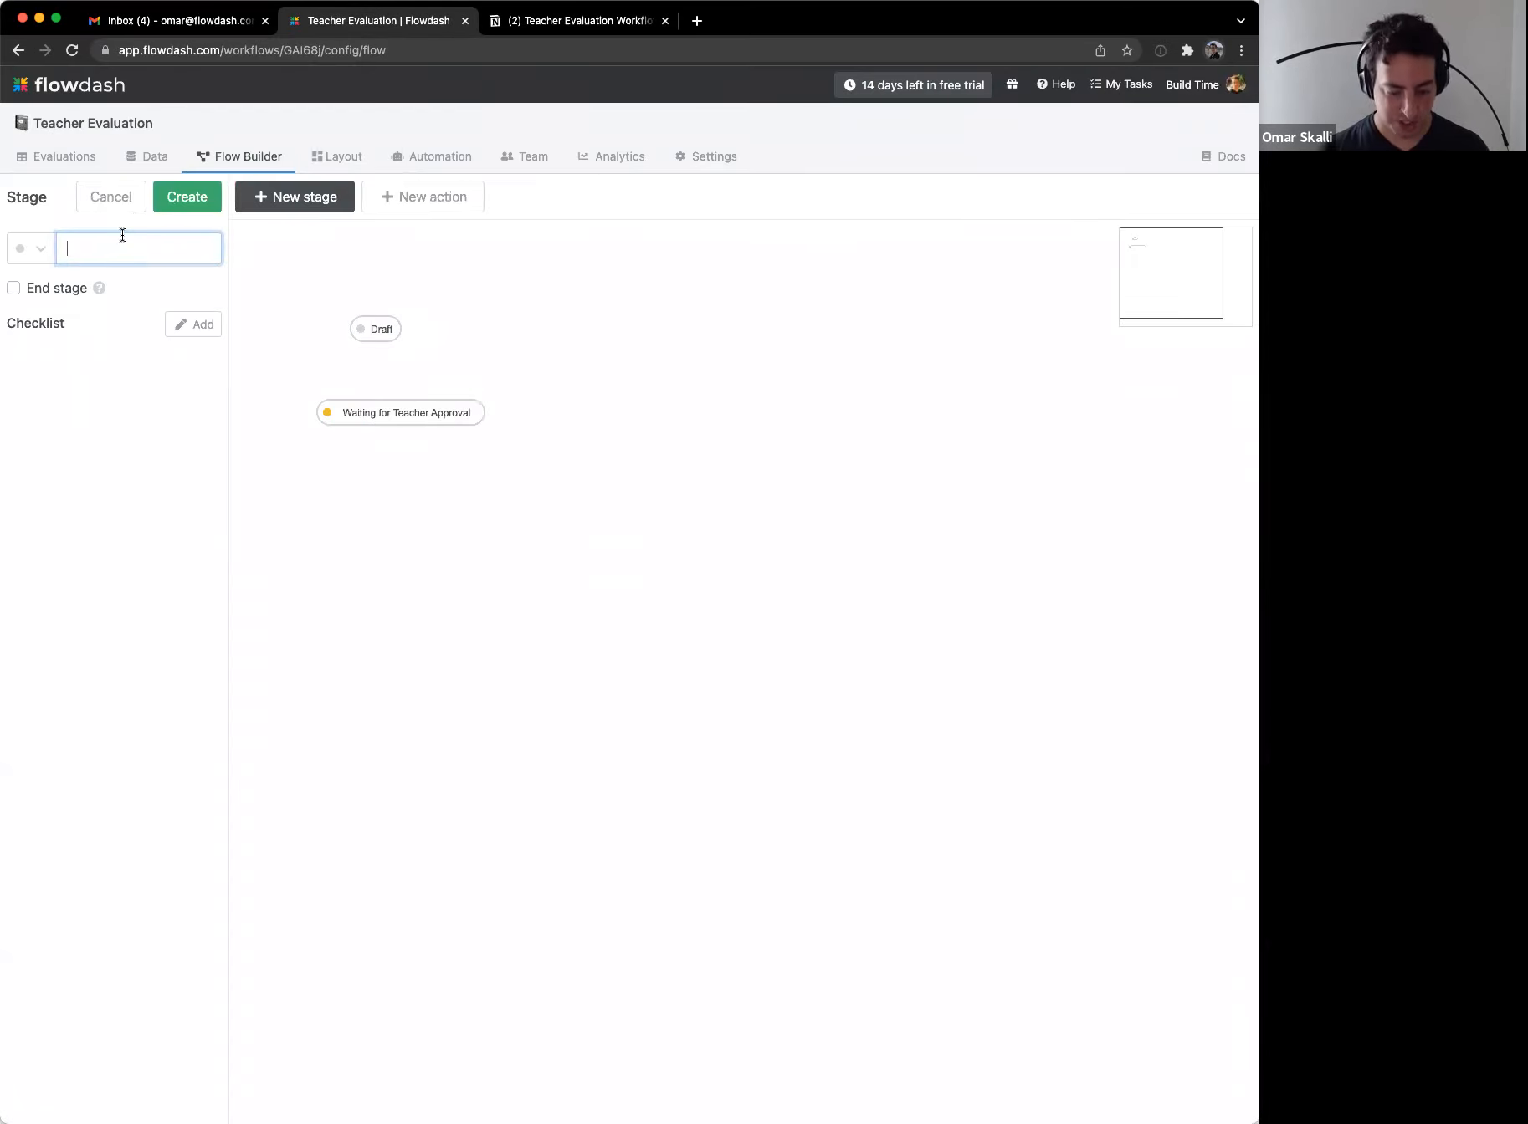
{"action": "type", "text": "Appealed Evaluation"}
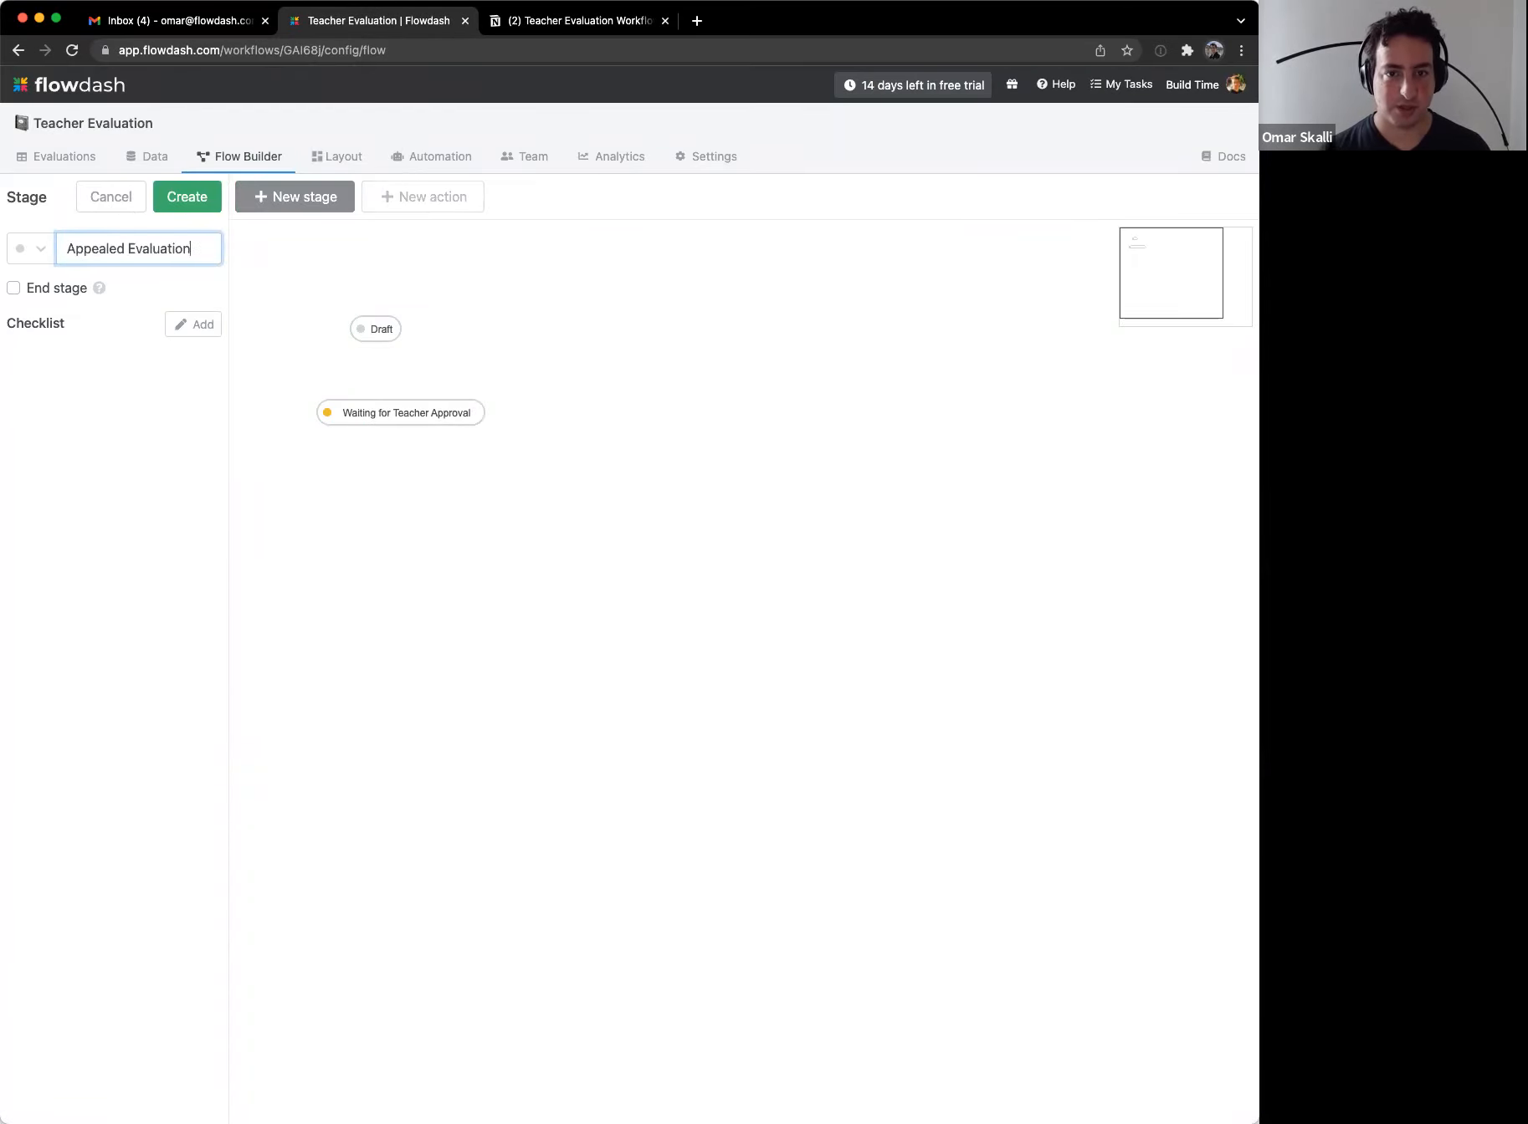
{"action": "left_click", "coordinate": [26, 249]}
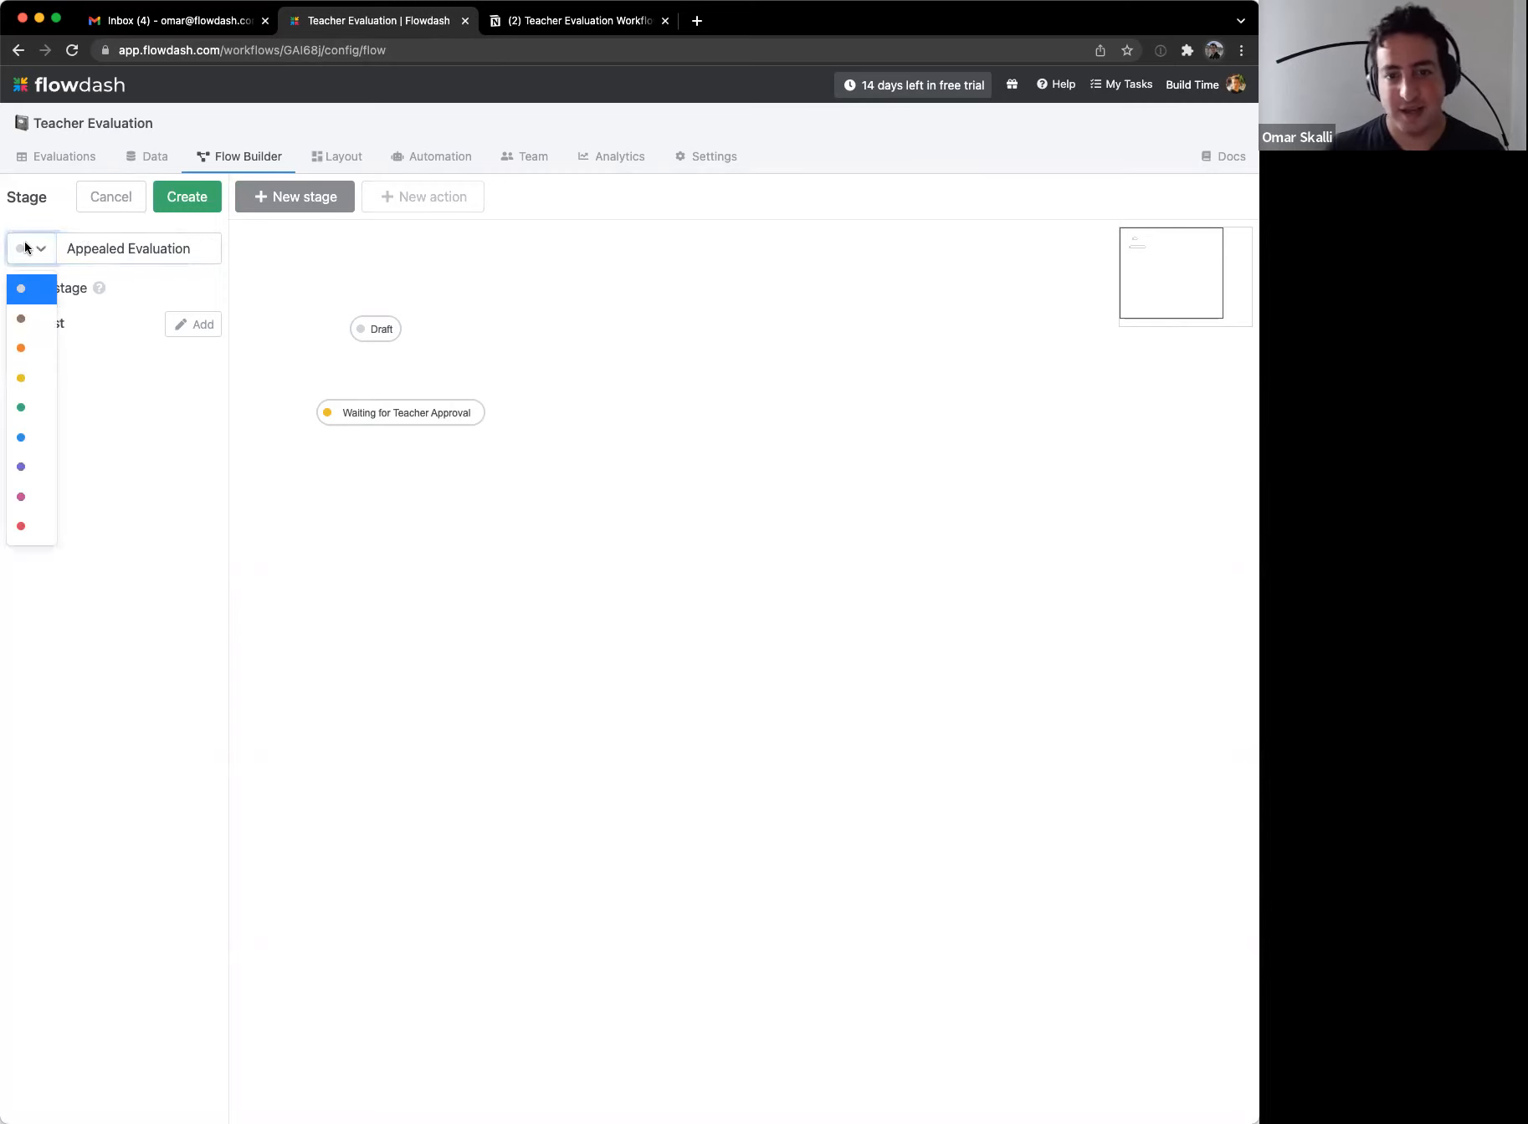
{"action": "left_click", "coordinate": [38, 438]}
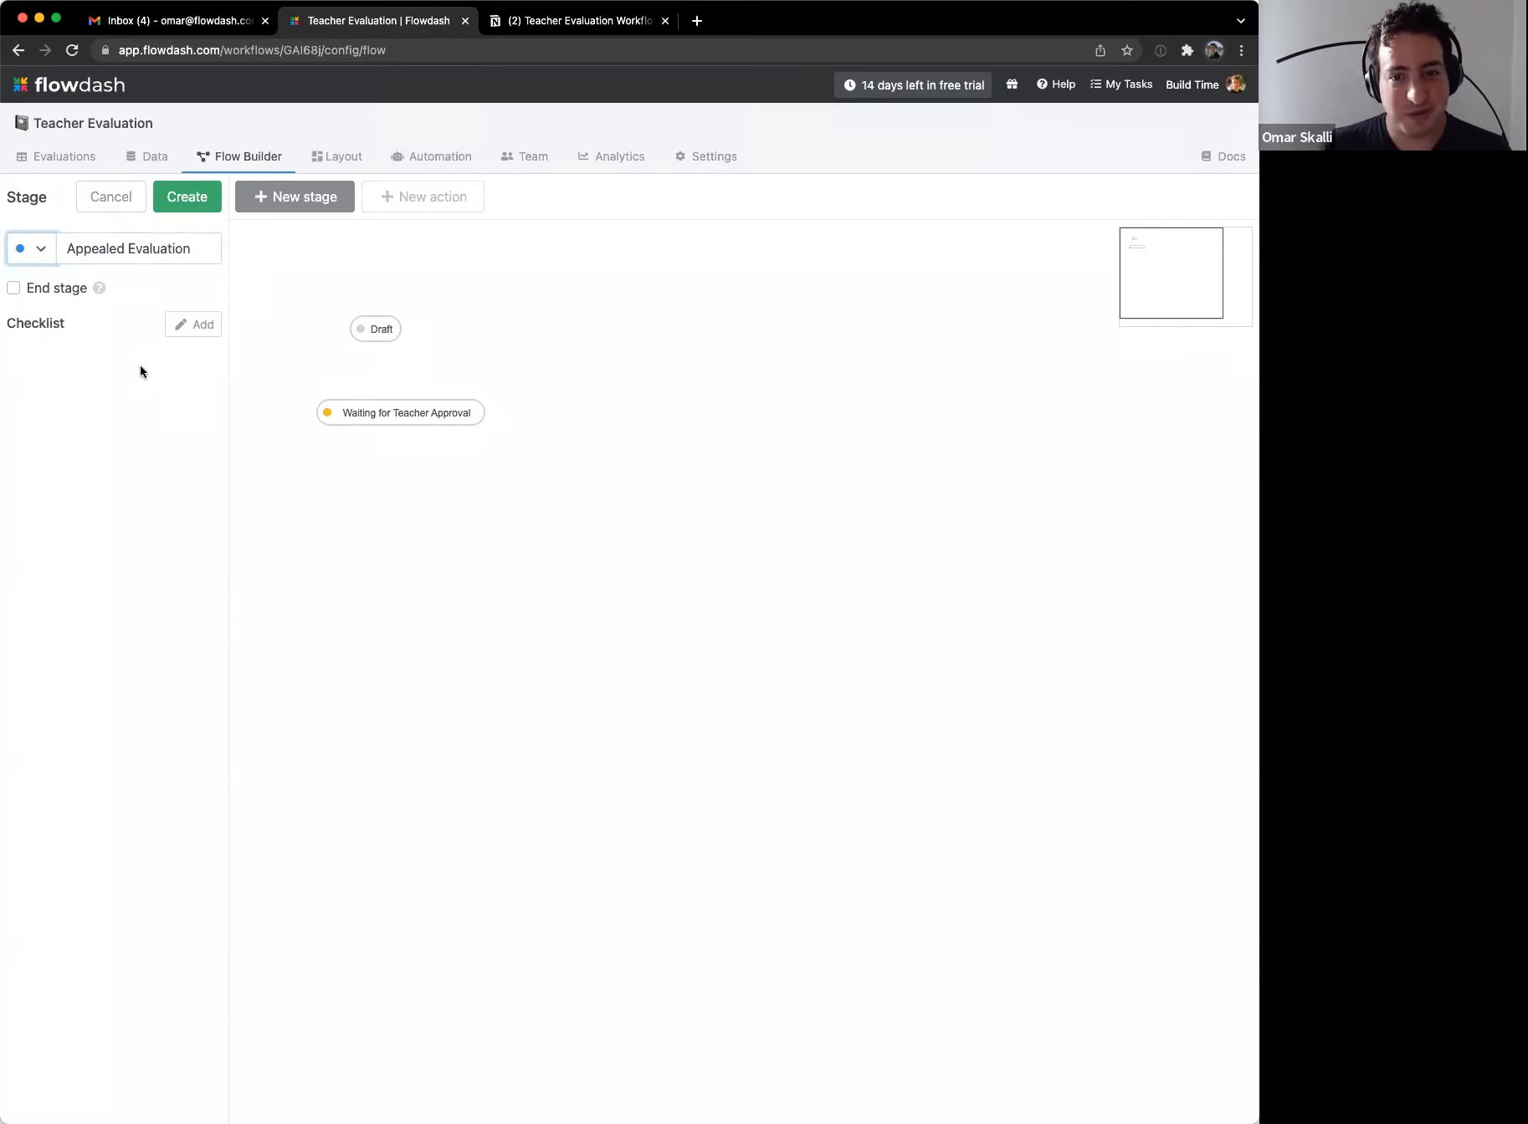
{"action": "left_click", "coordinate": [192, 207]}
{"action": "left_click_drag", "start_coordinate": [290, 257], "coordinate": [397, 487]}
{"action": "left_click", "coordinate": [430, 558]}
Step: Begin a green 'Completed' stage marked as the end stage
{"action": "left_click", "coordinate": [304, 198]}
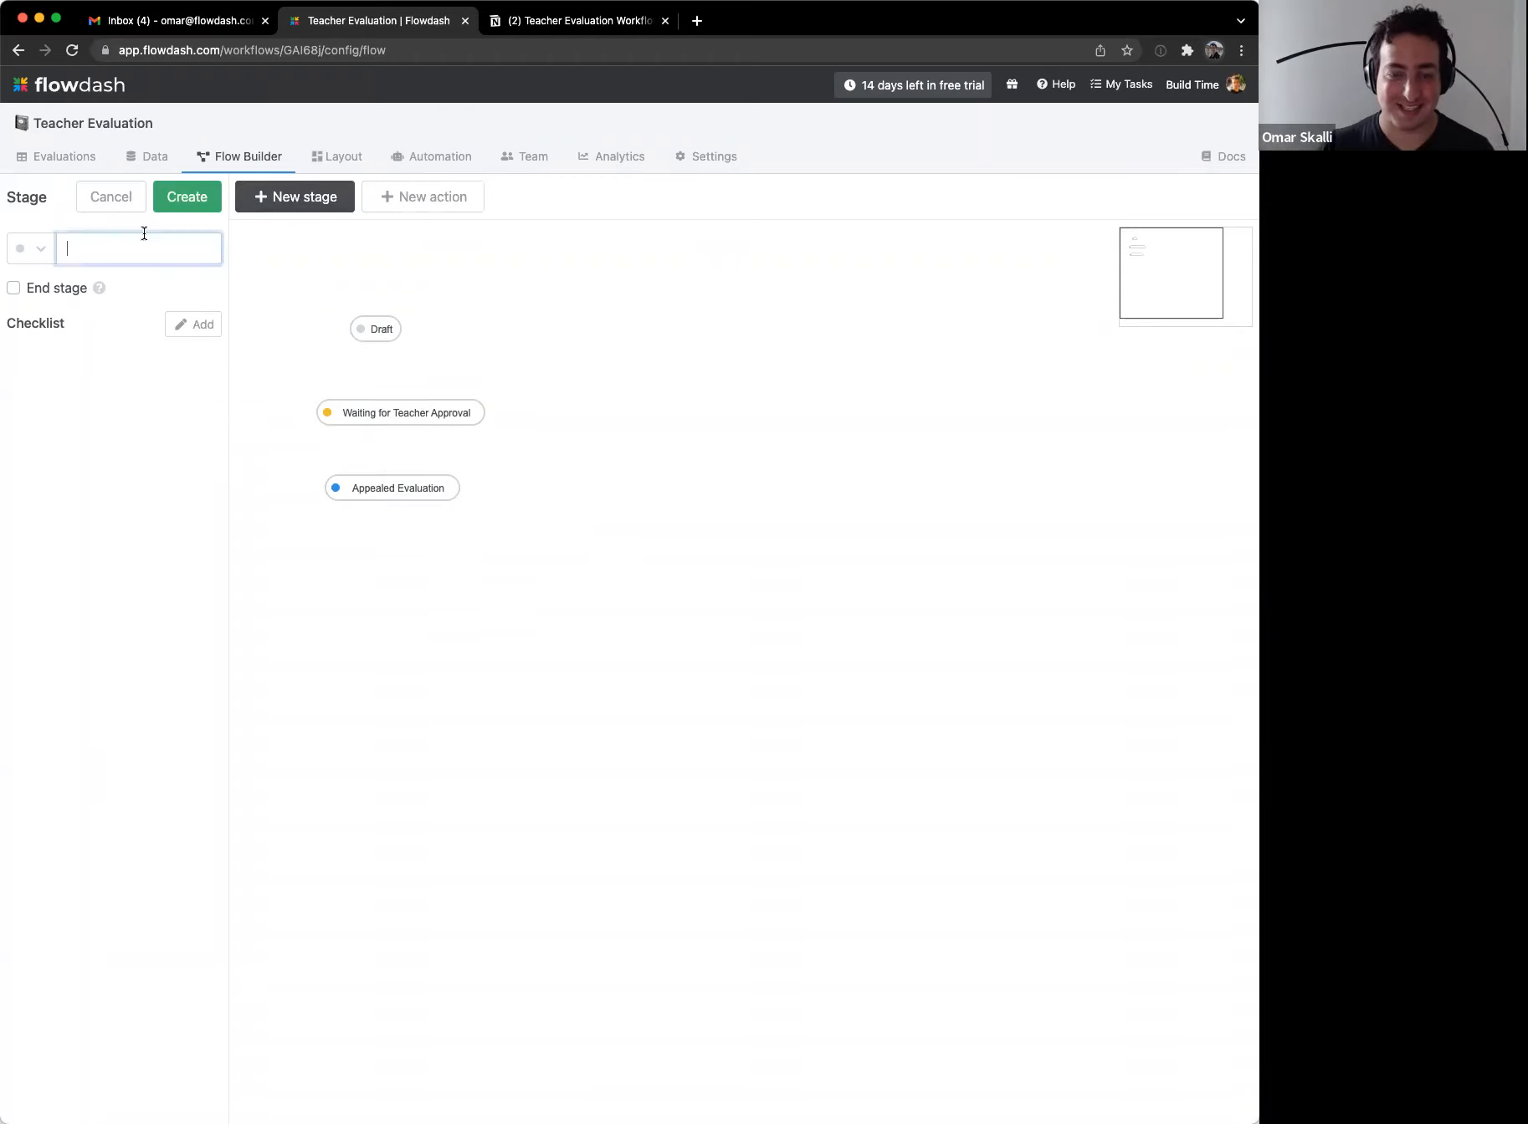
{"action": "type", "text": "Completed"}
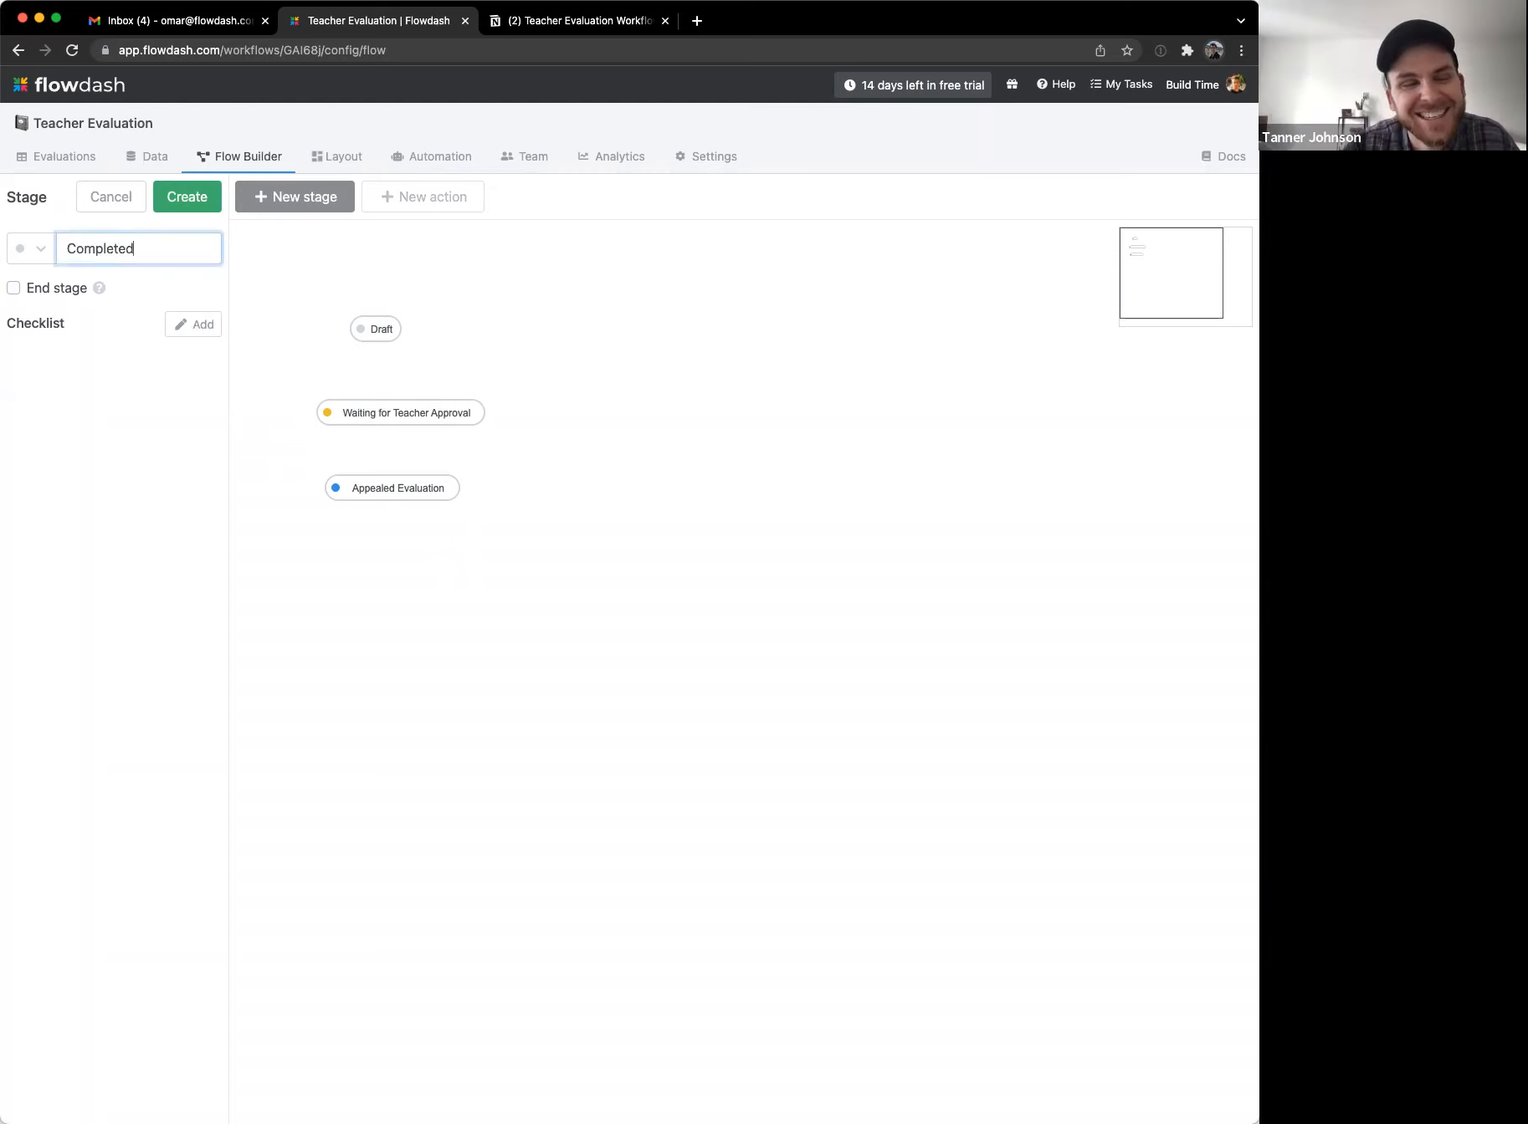
{"action": "left_click", "coordinate": [38, 250]}
{"action": "left_click", "coordinate": [22, 409]}
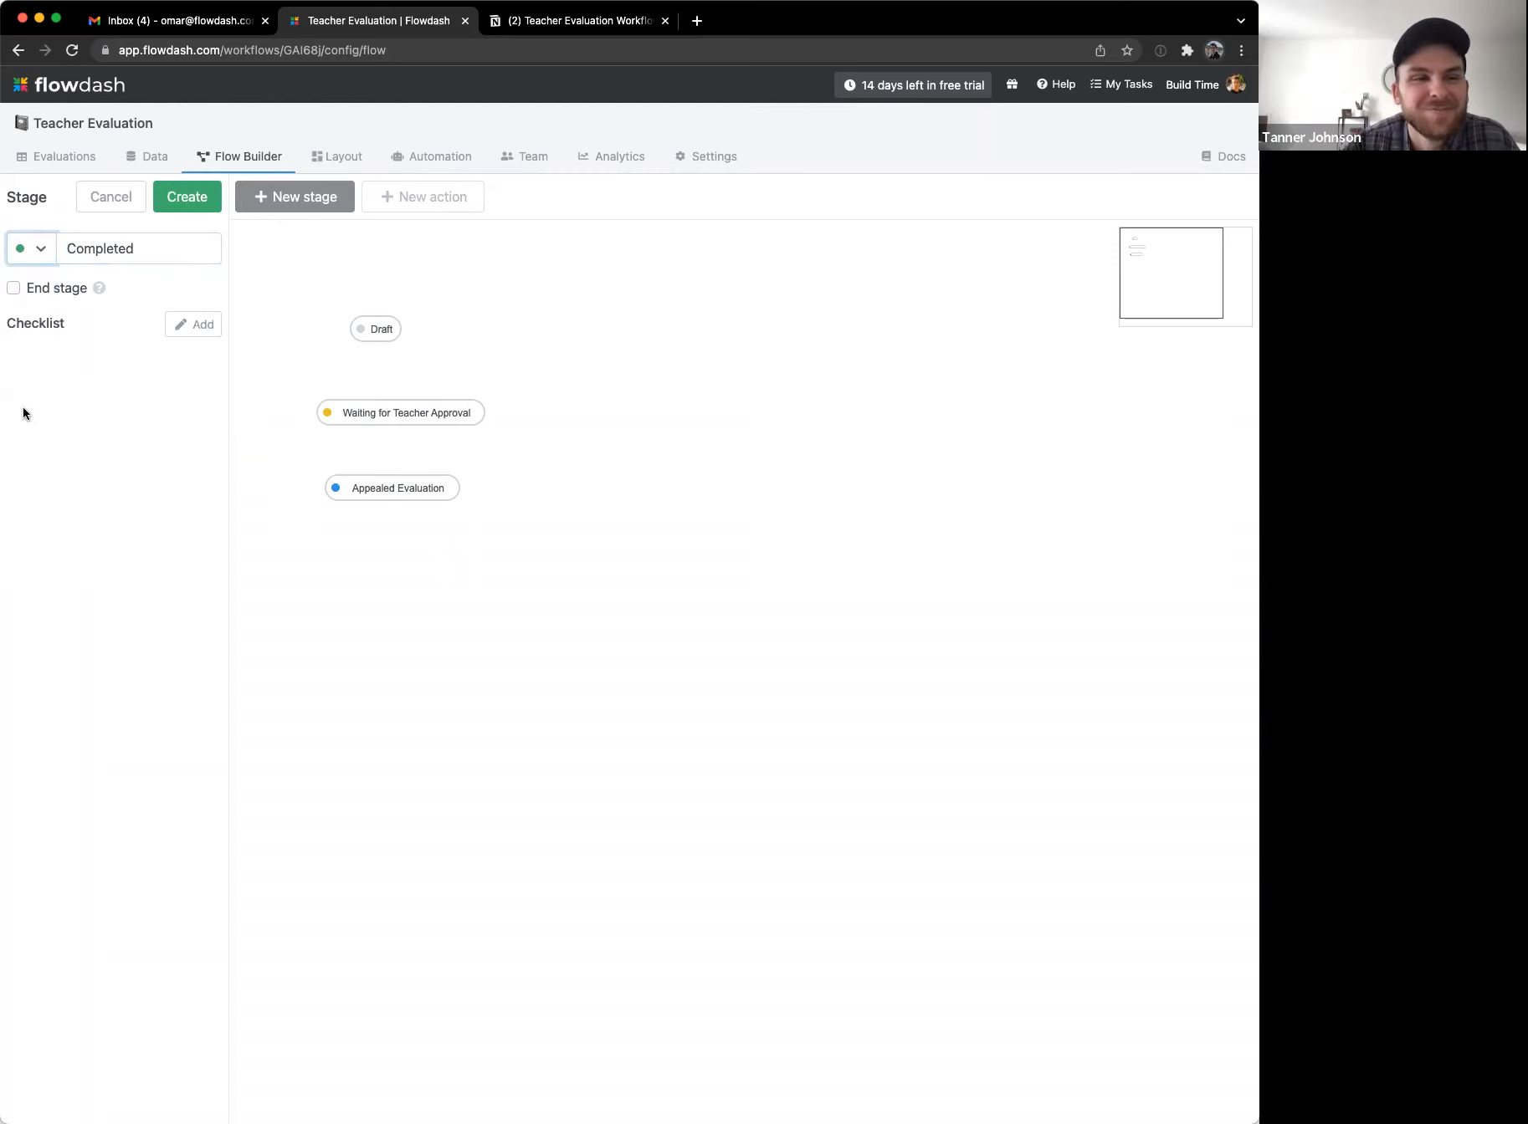
{"action": "left_click", "coordinate": [14, 289]}
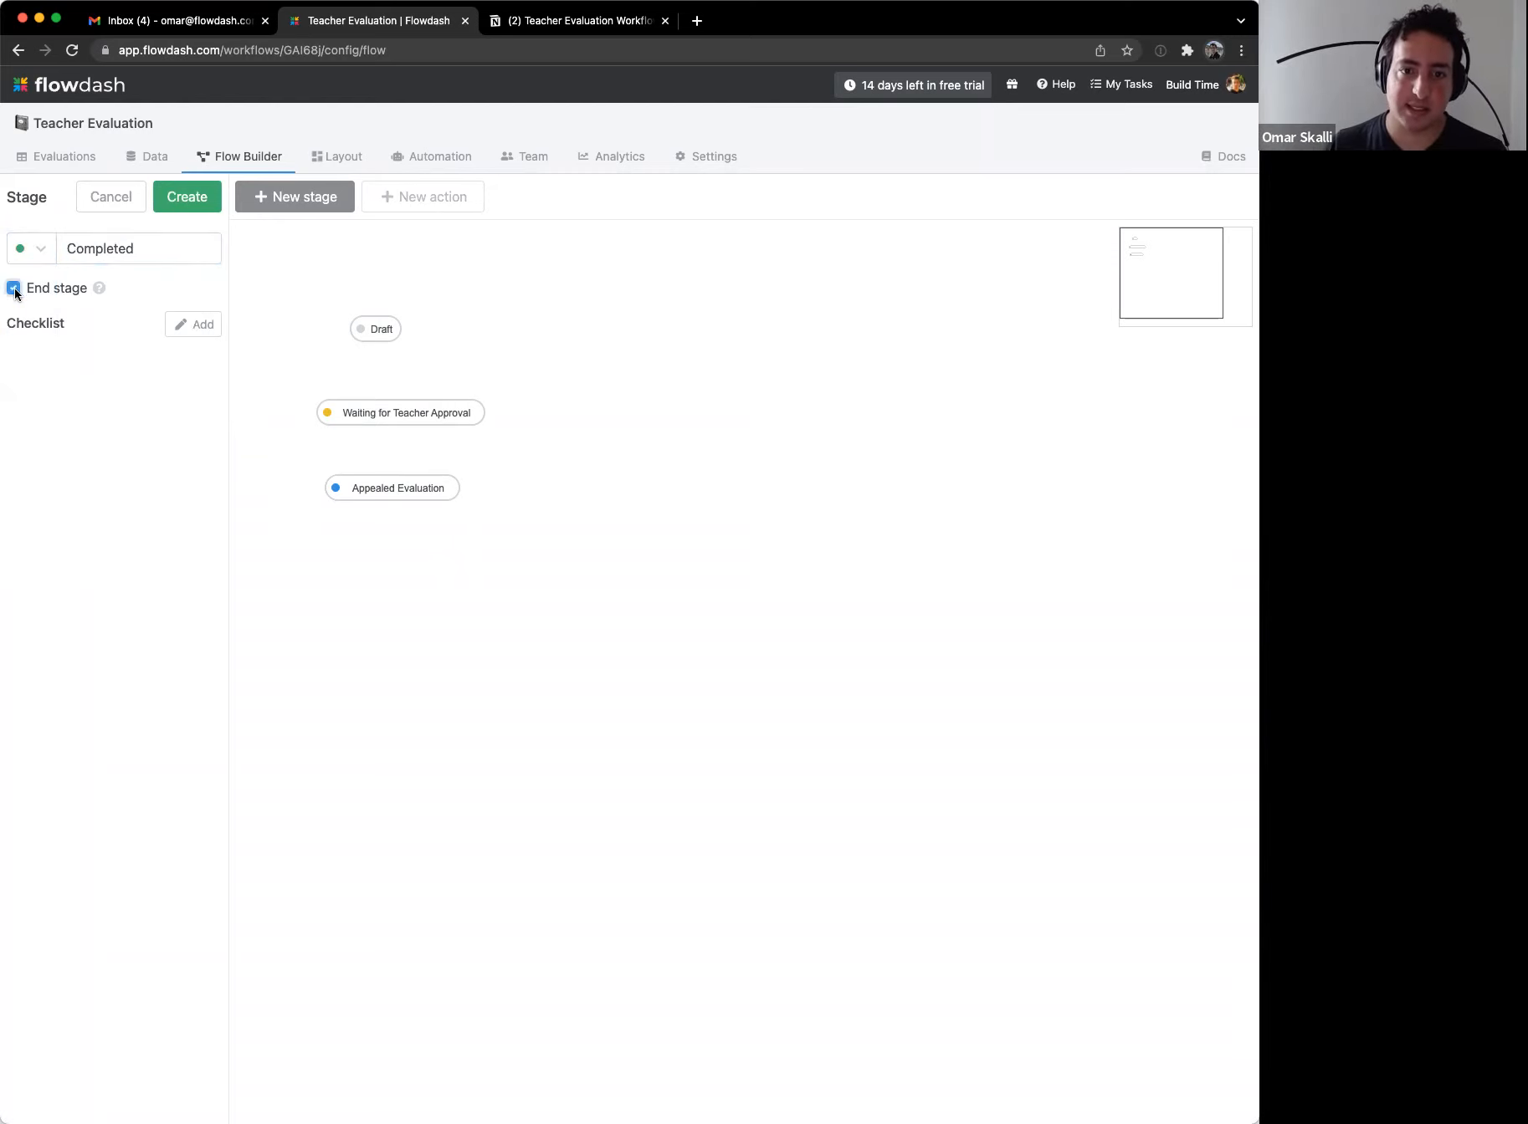
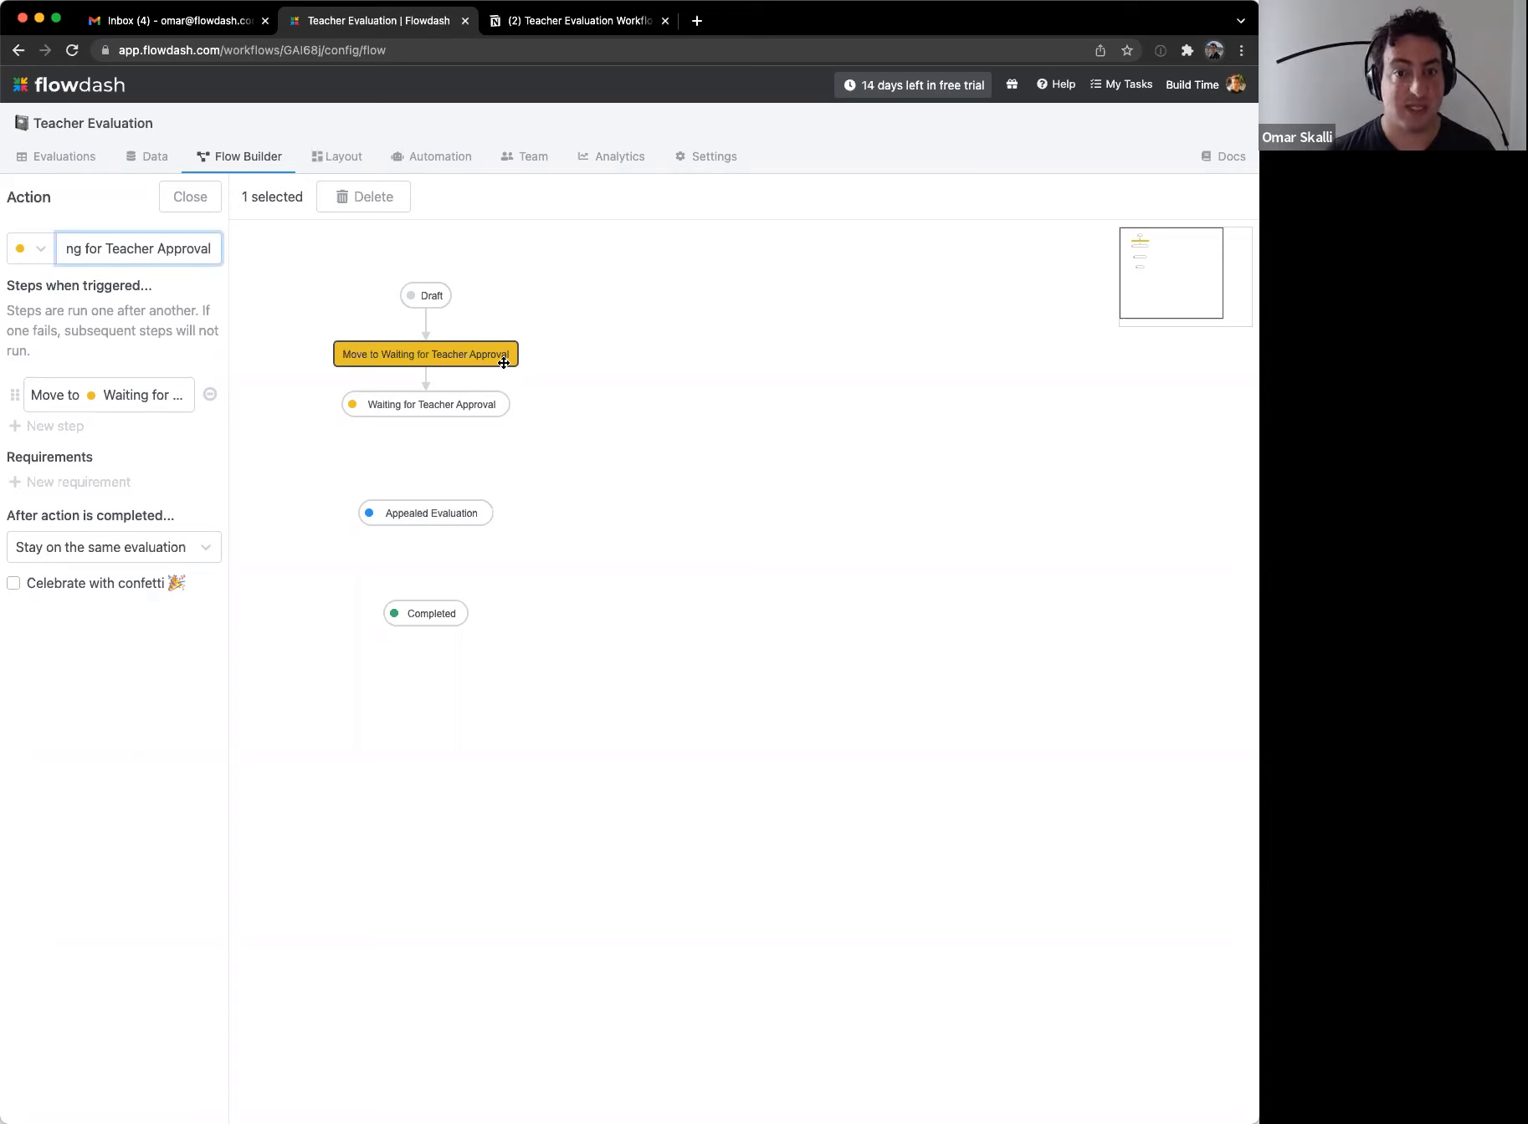
Step: Rename the Draft-to-Waiting for Teacher Approval action to 'Publish' and save it
{"action": "key", "text": "super+a"}
{"action": "type", "text": "Publish"}
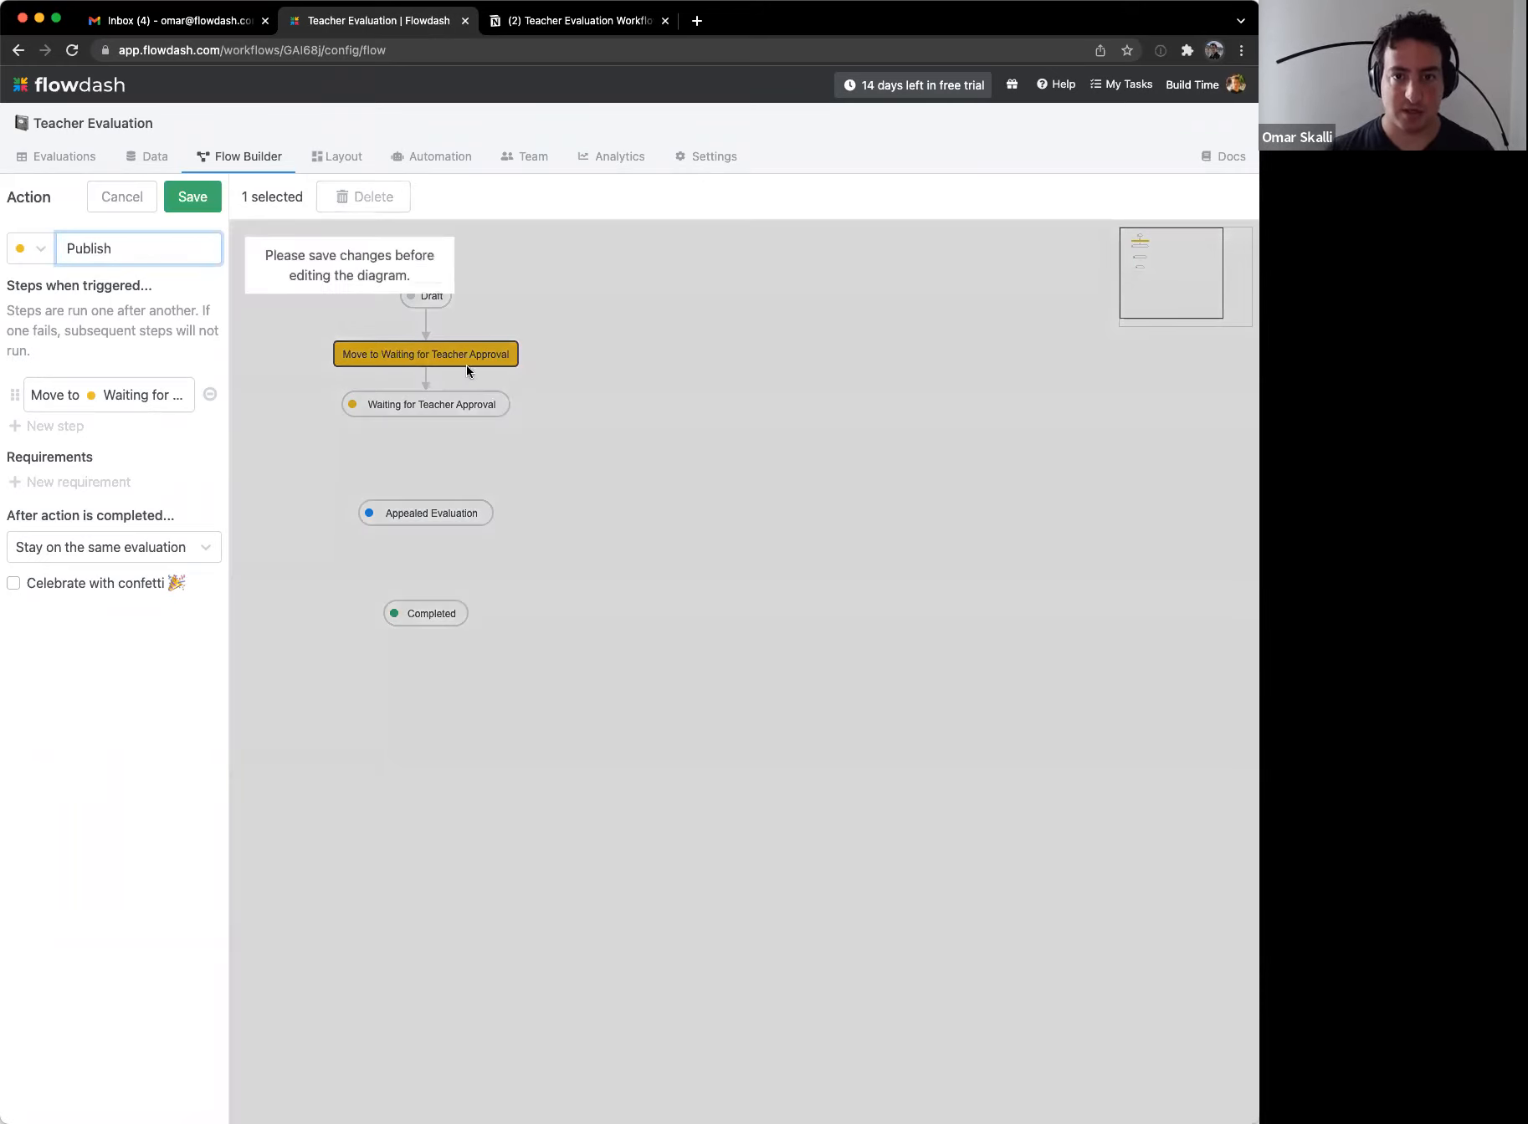
{"action": "left_click", "coordinate": [205, 200]}
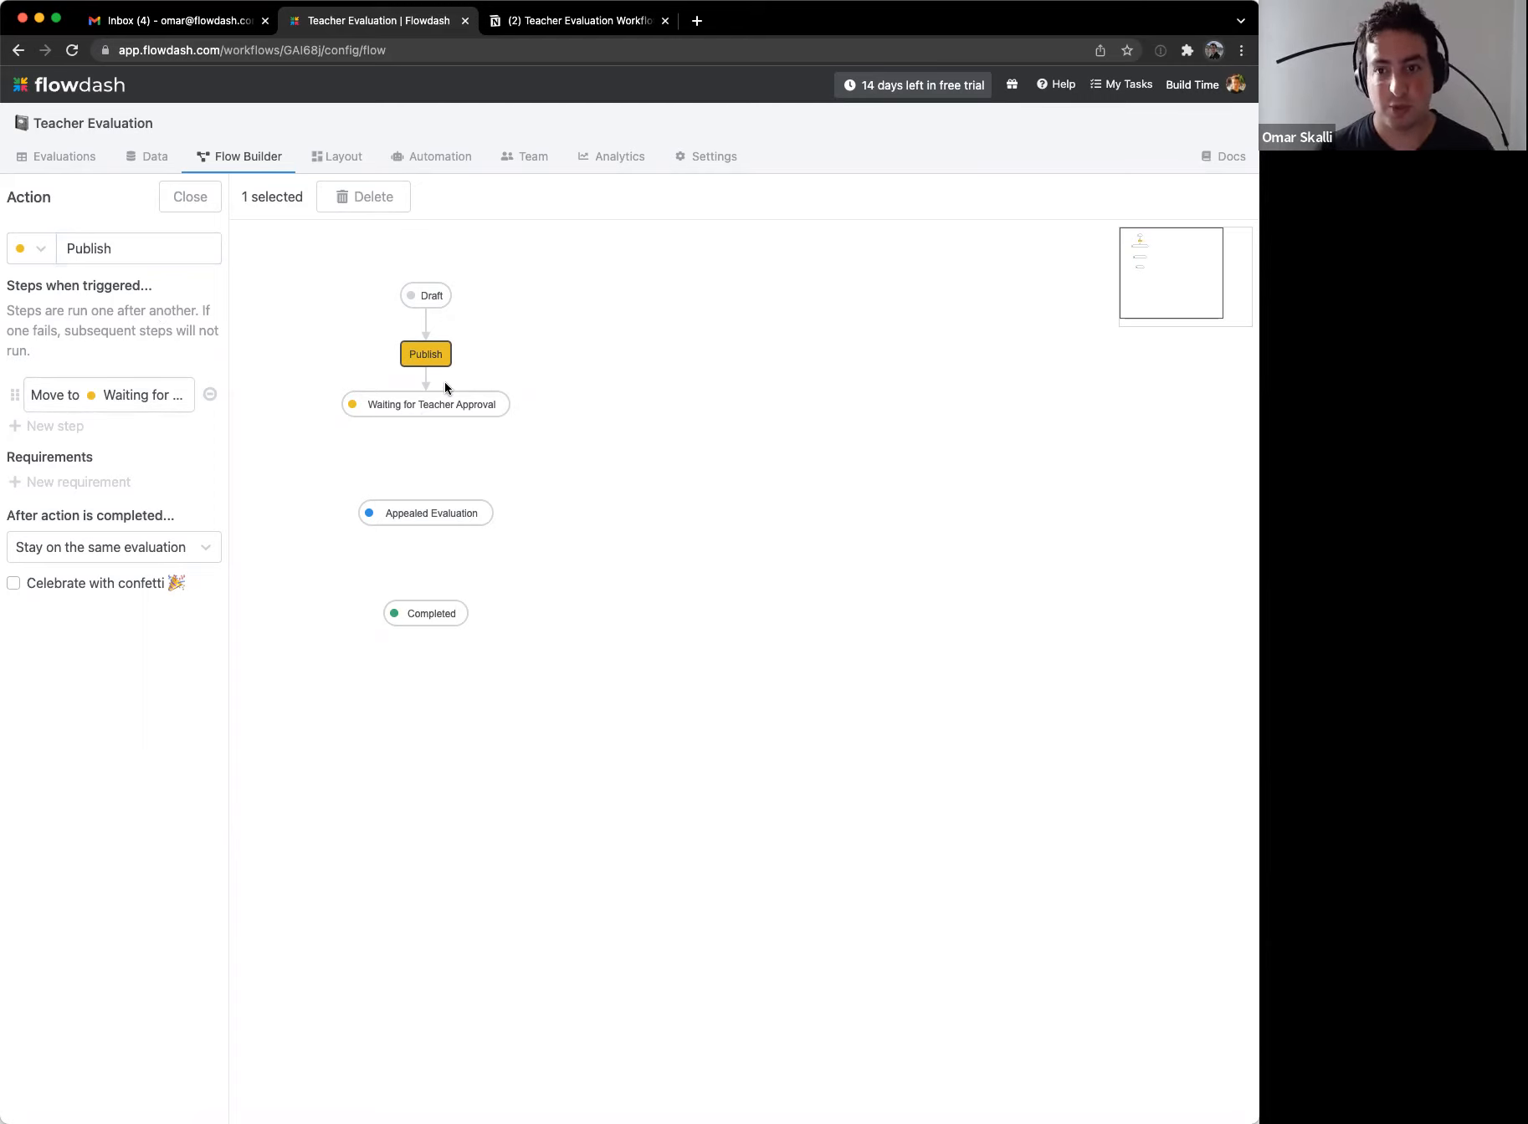
{"action": "left_click", "coordinate": [55, 429]}
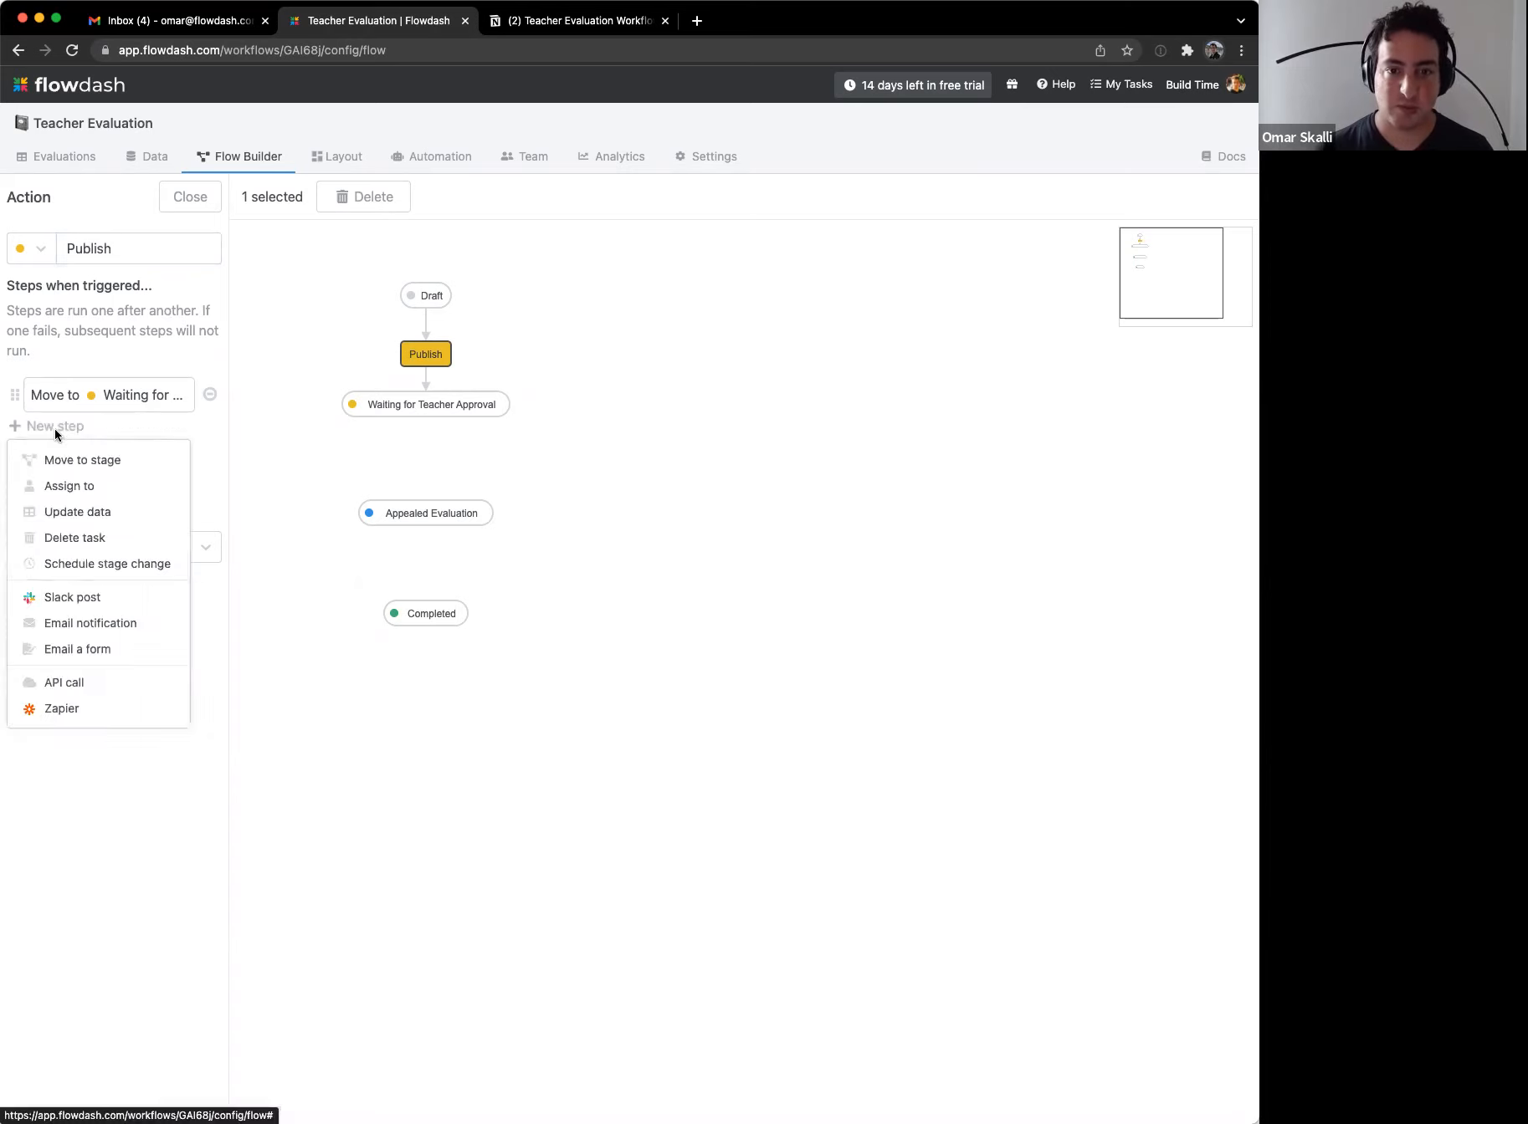
Step: Add an email notification step addressed to the {{Teacher Email}} field
{"action": "left_click", "coordinate": [121, 624]}
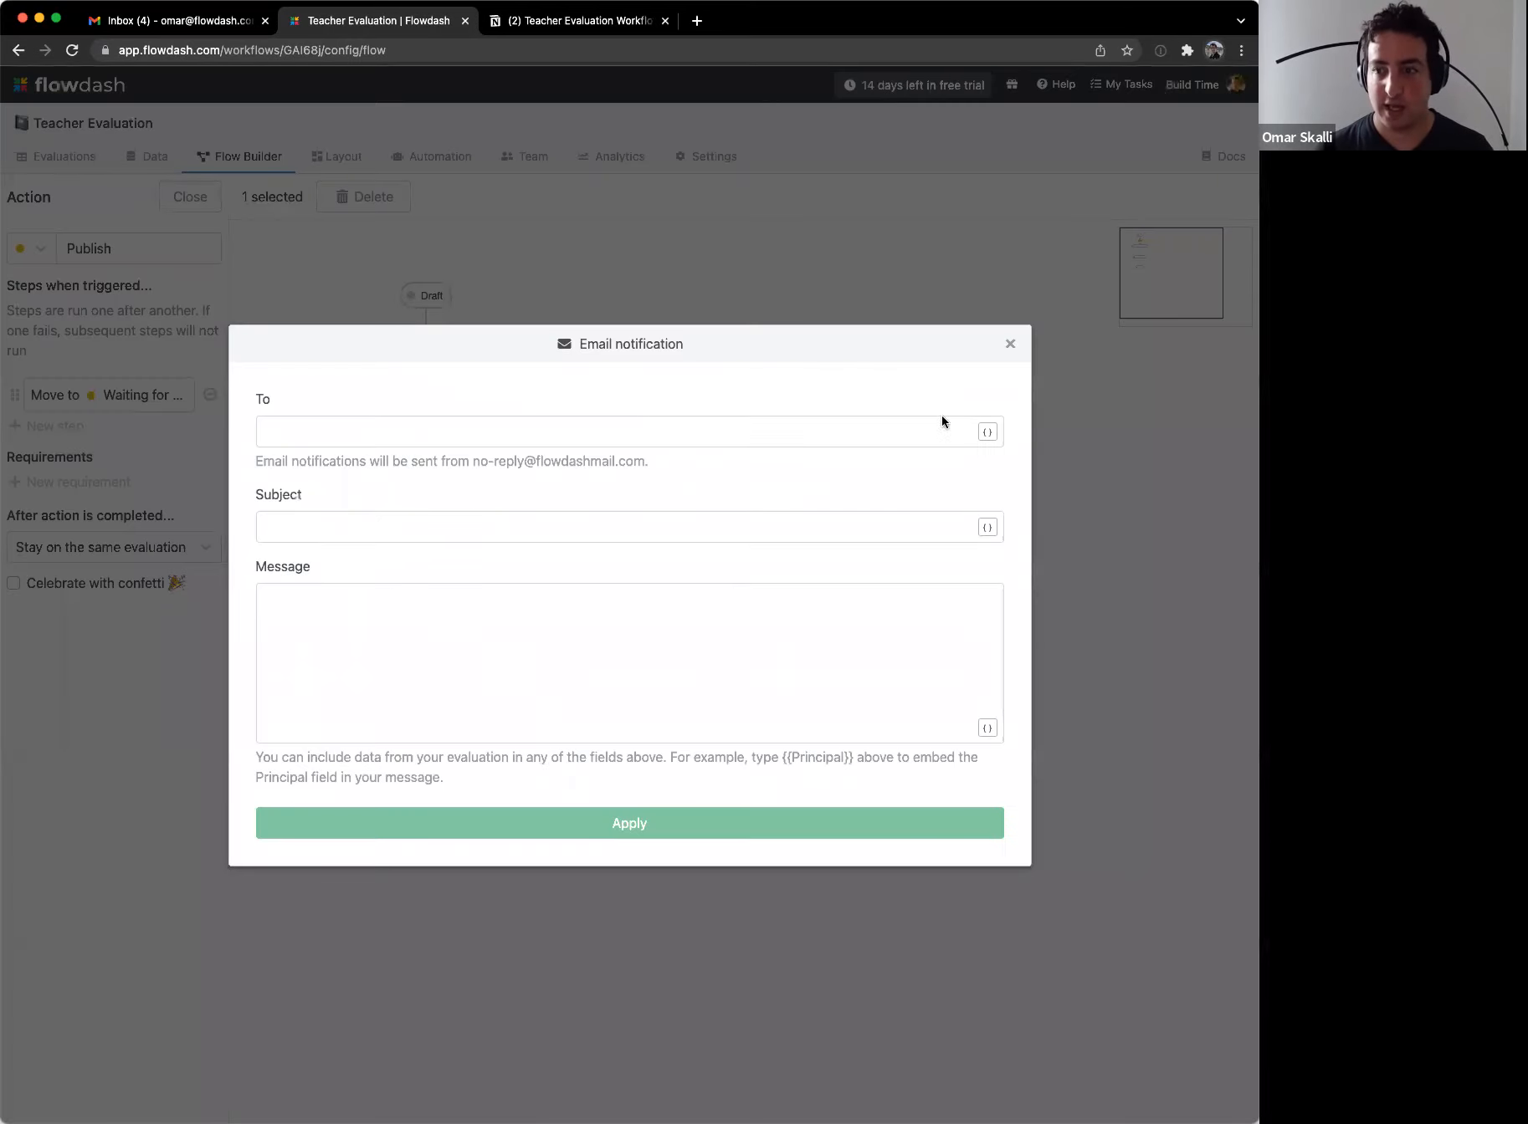
{"action": "left_click", "coordinate": [914, 426]}
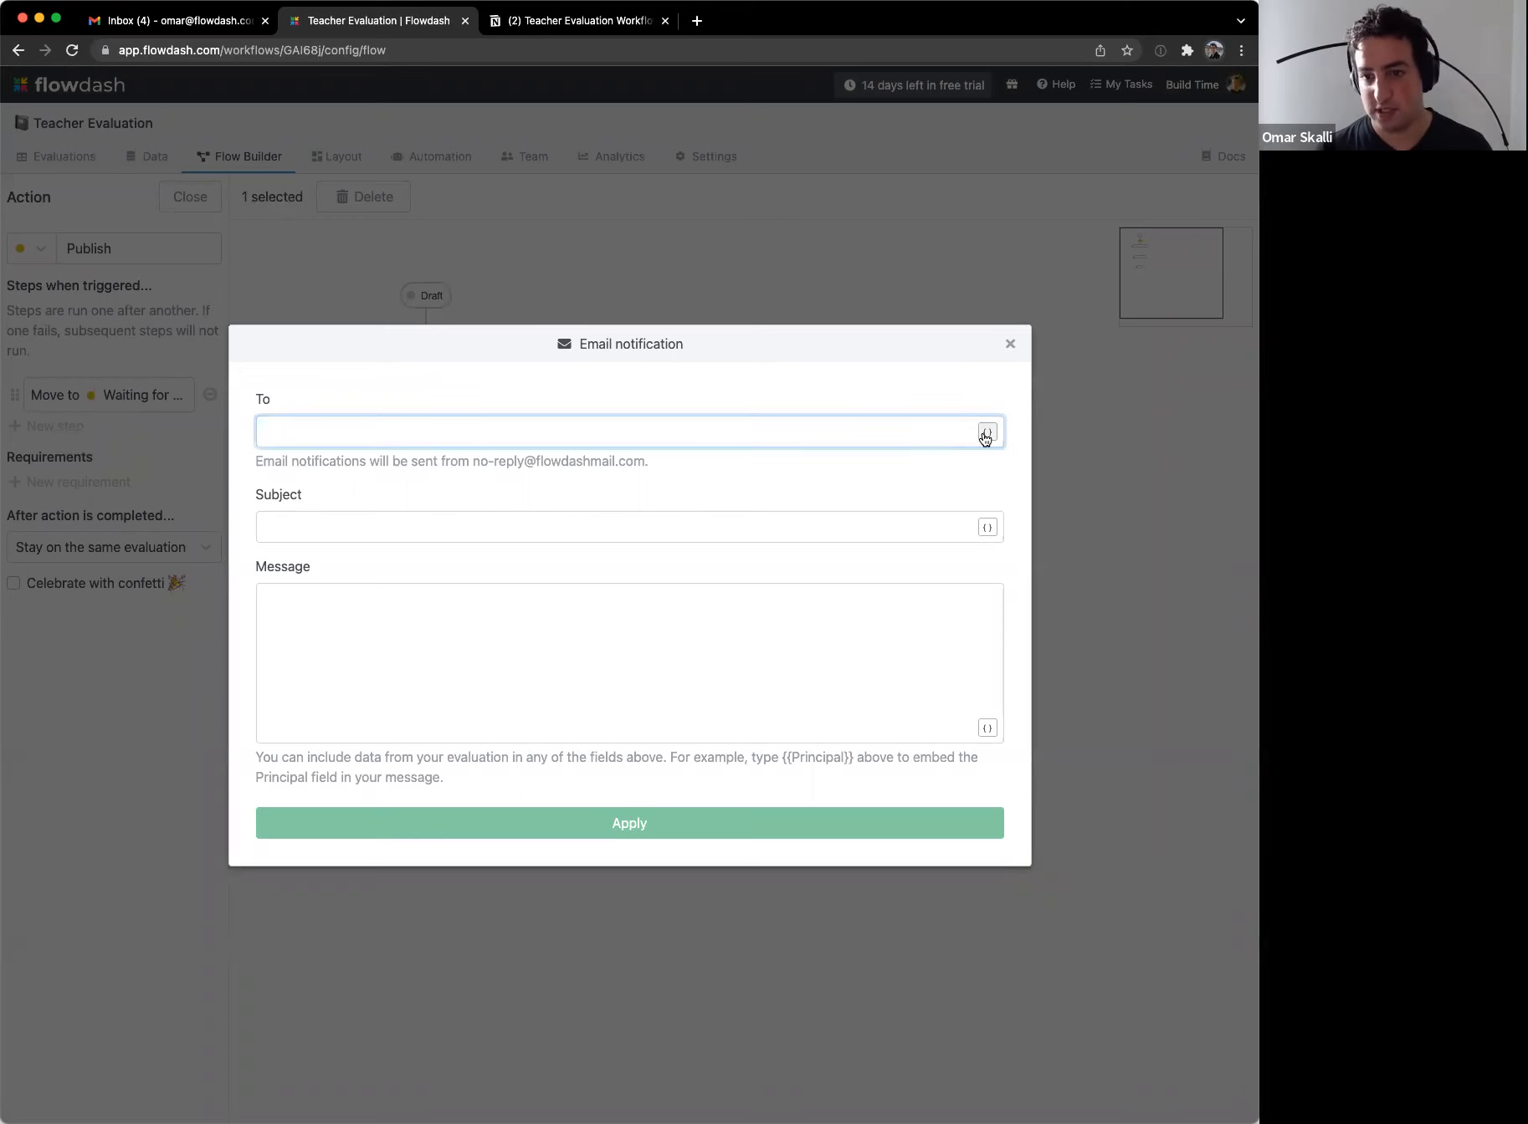
{"action": "left_click", "coordinate": [986, 433]}
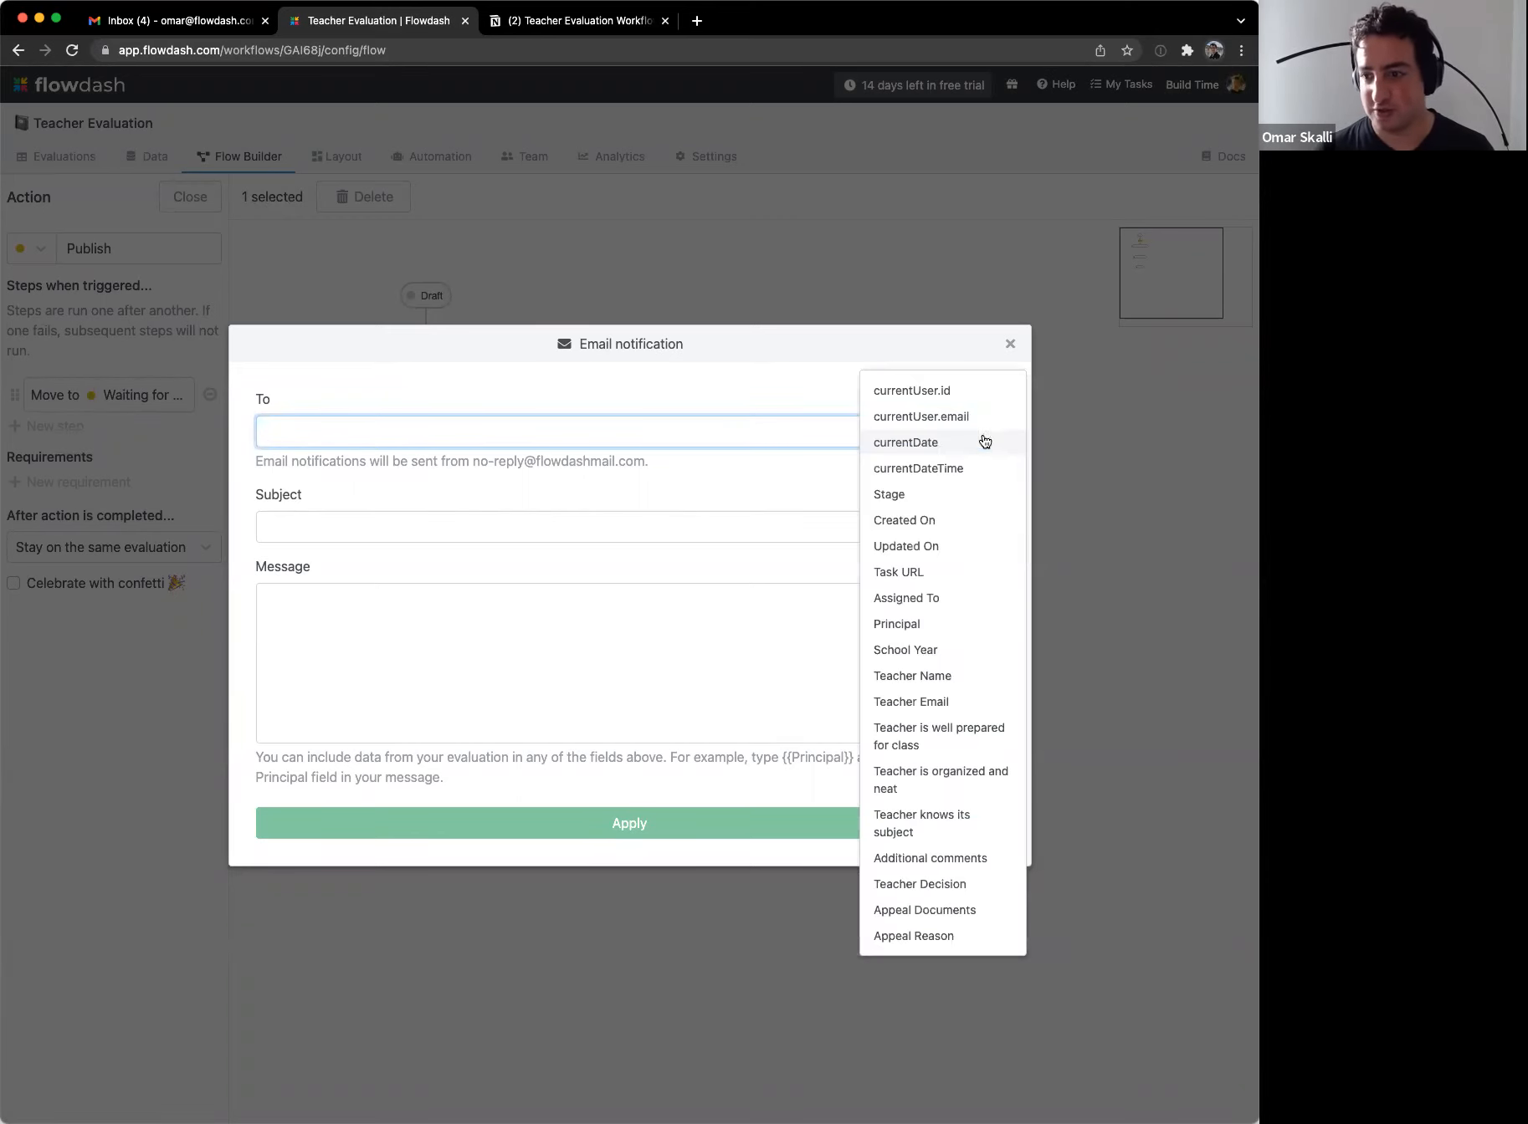
{"action": "left_click", "coordinate": [970, 701]}
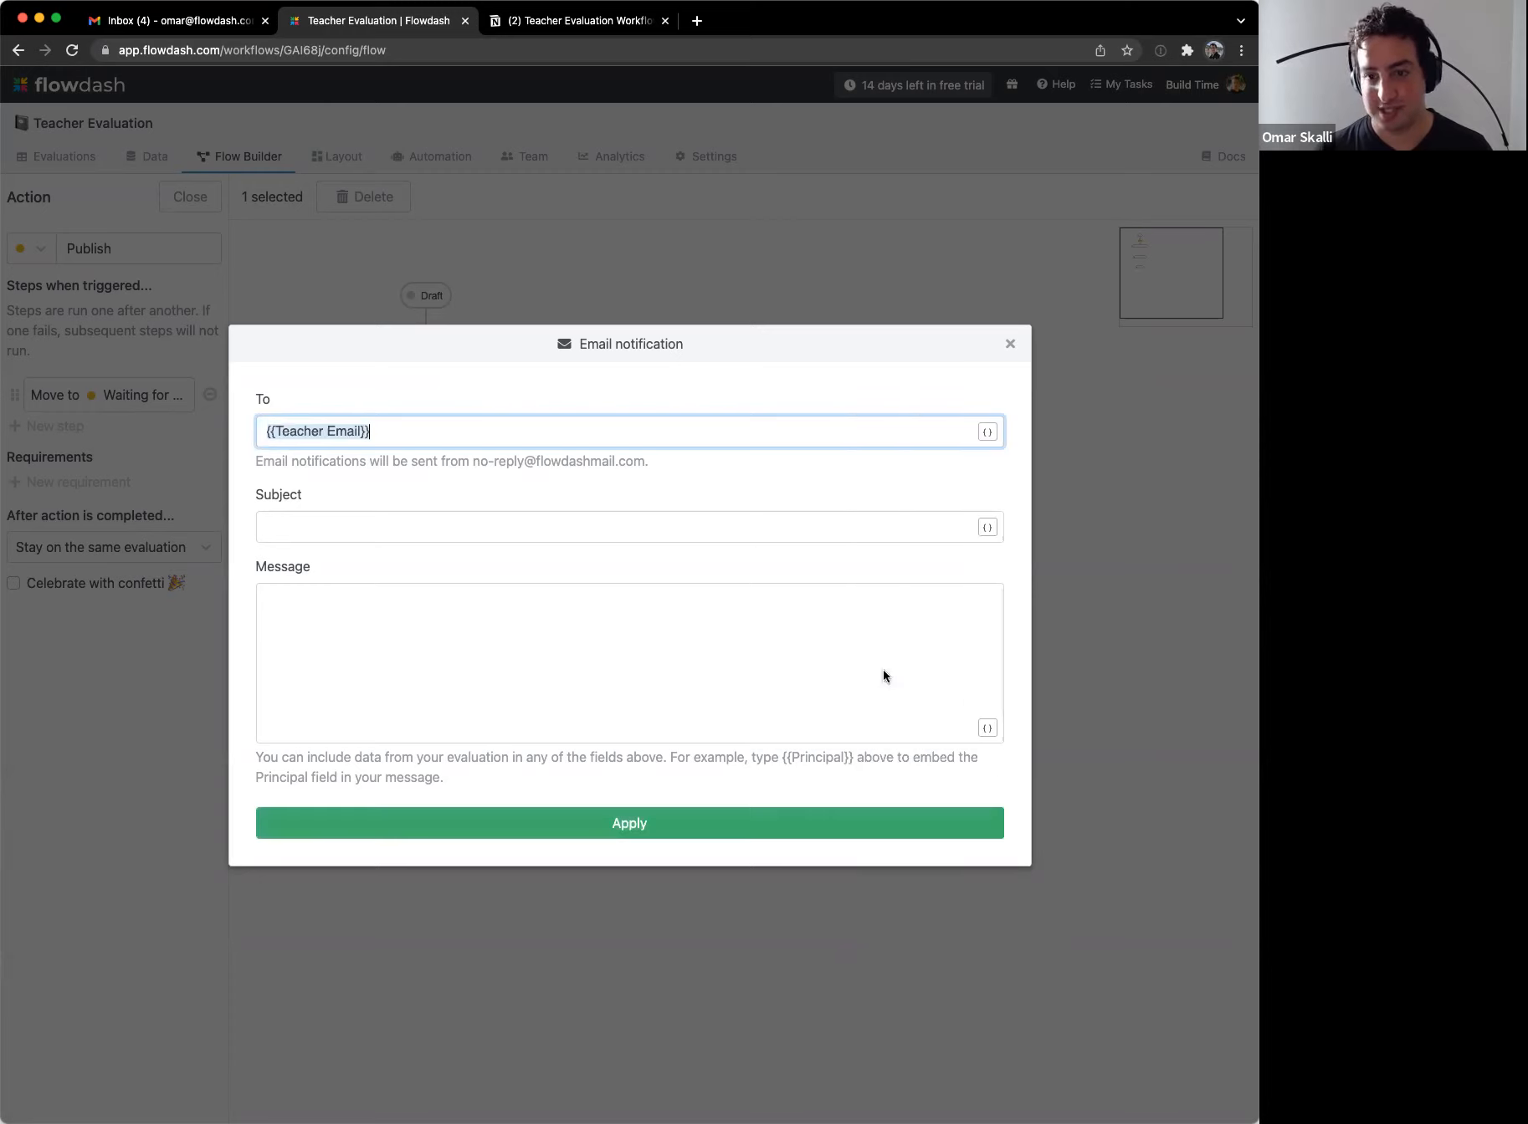
{"action": "left_click", "coordinate": [475, 533]}
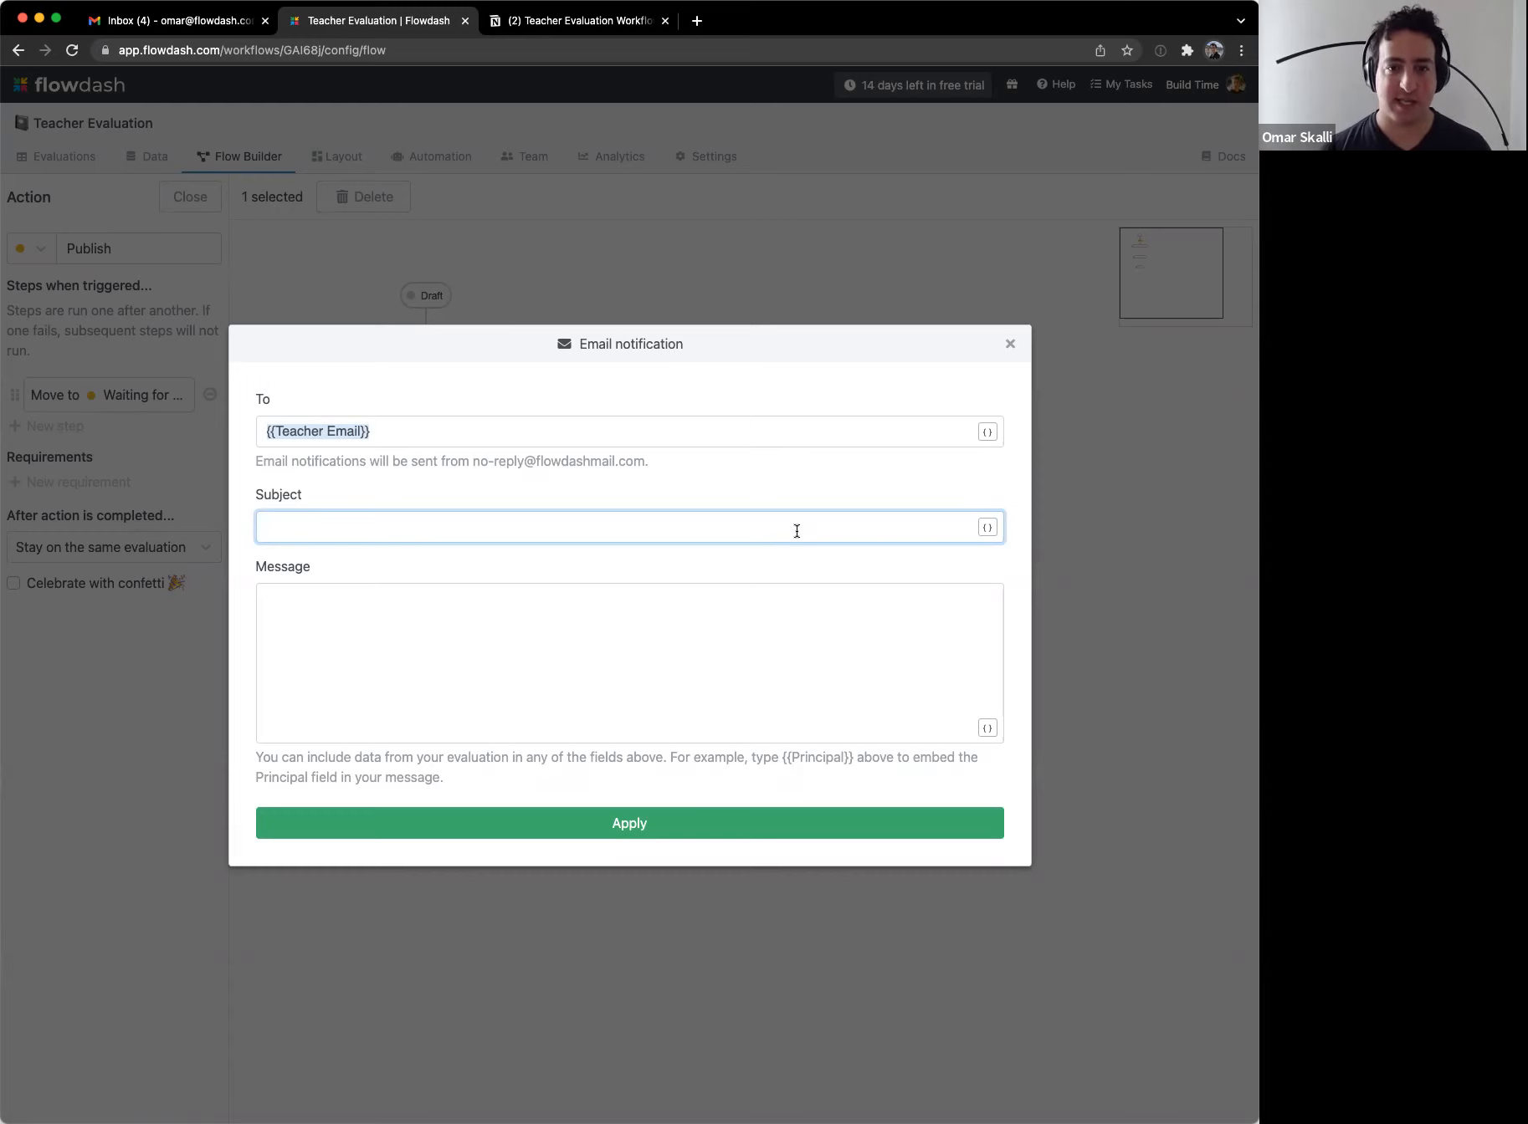
Step: Set the email subject to 'Evaluation draft ready for {{School Year}}'
{"action": "type", "text": "Evaluation "}
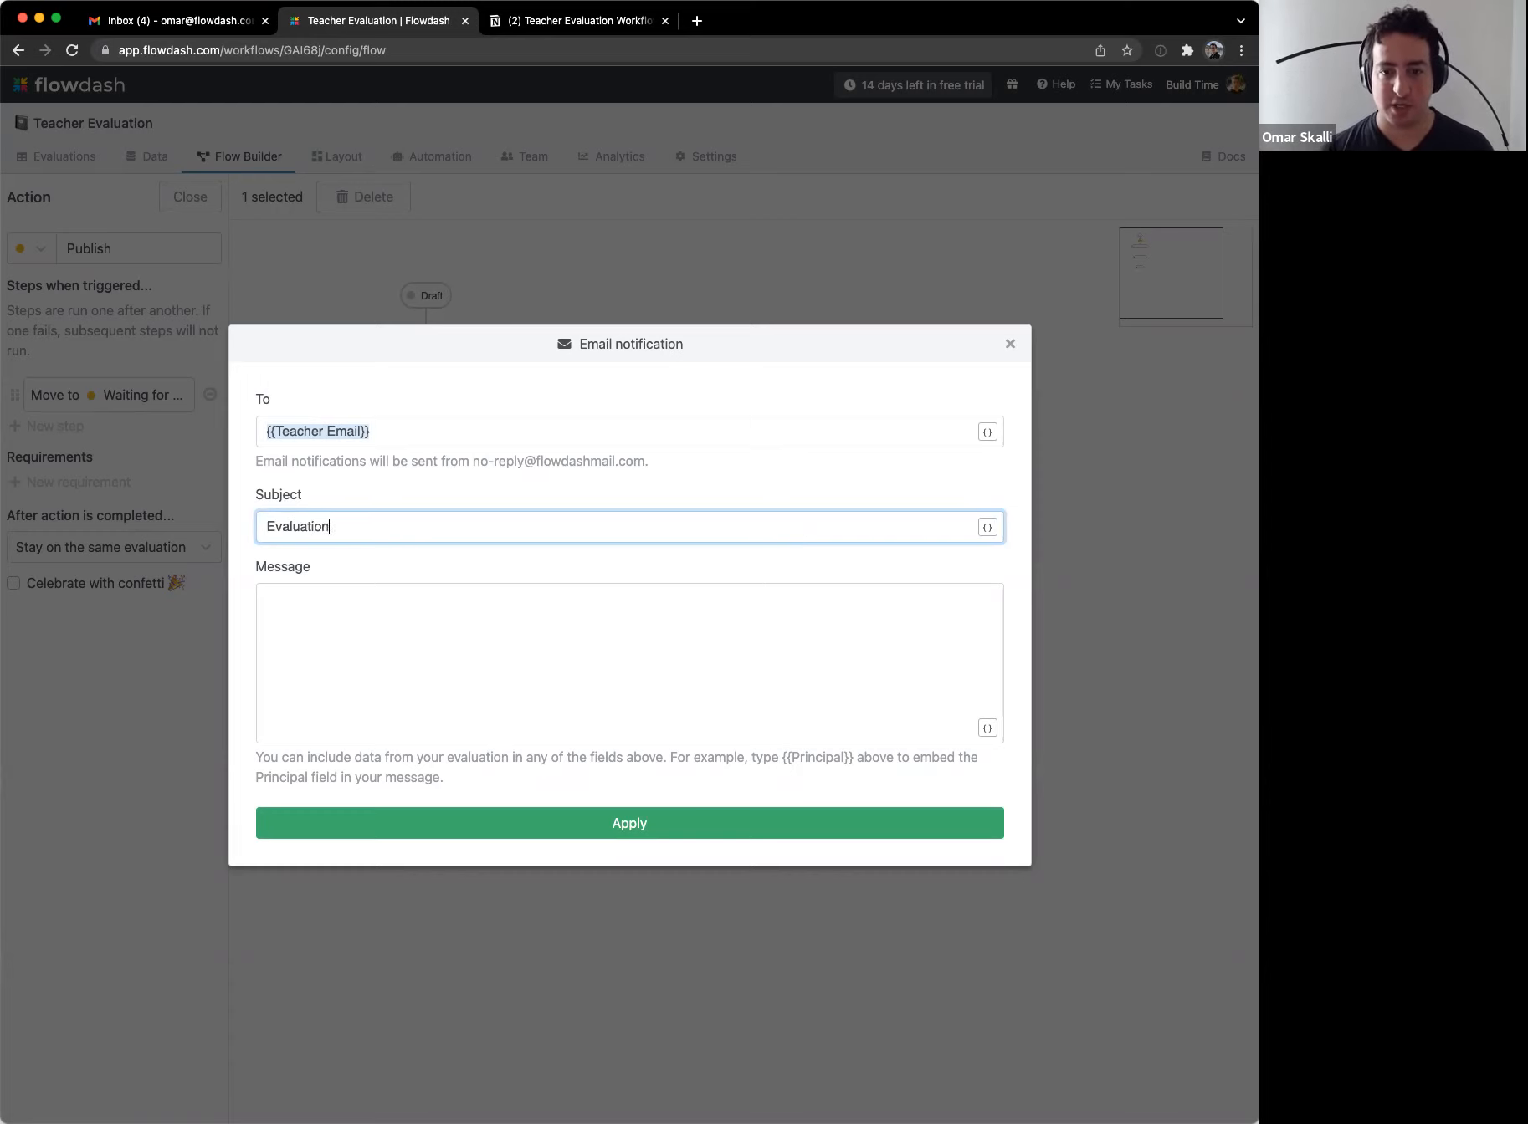
{"action": "type", "text": "draft for {{"}
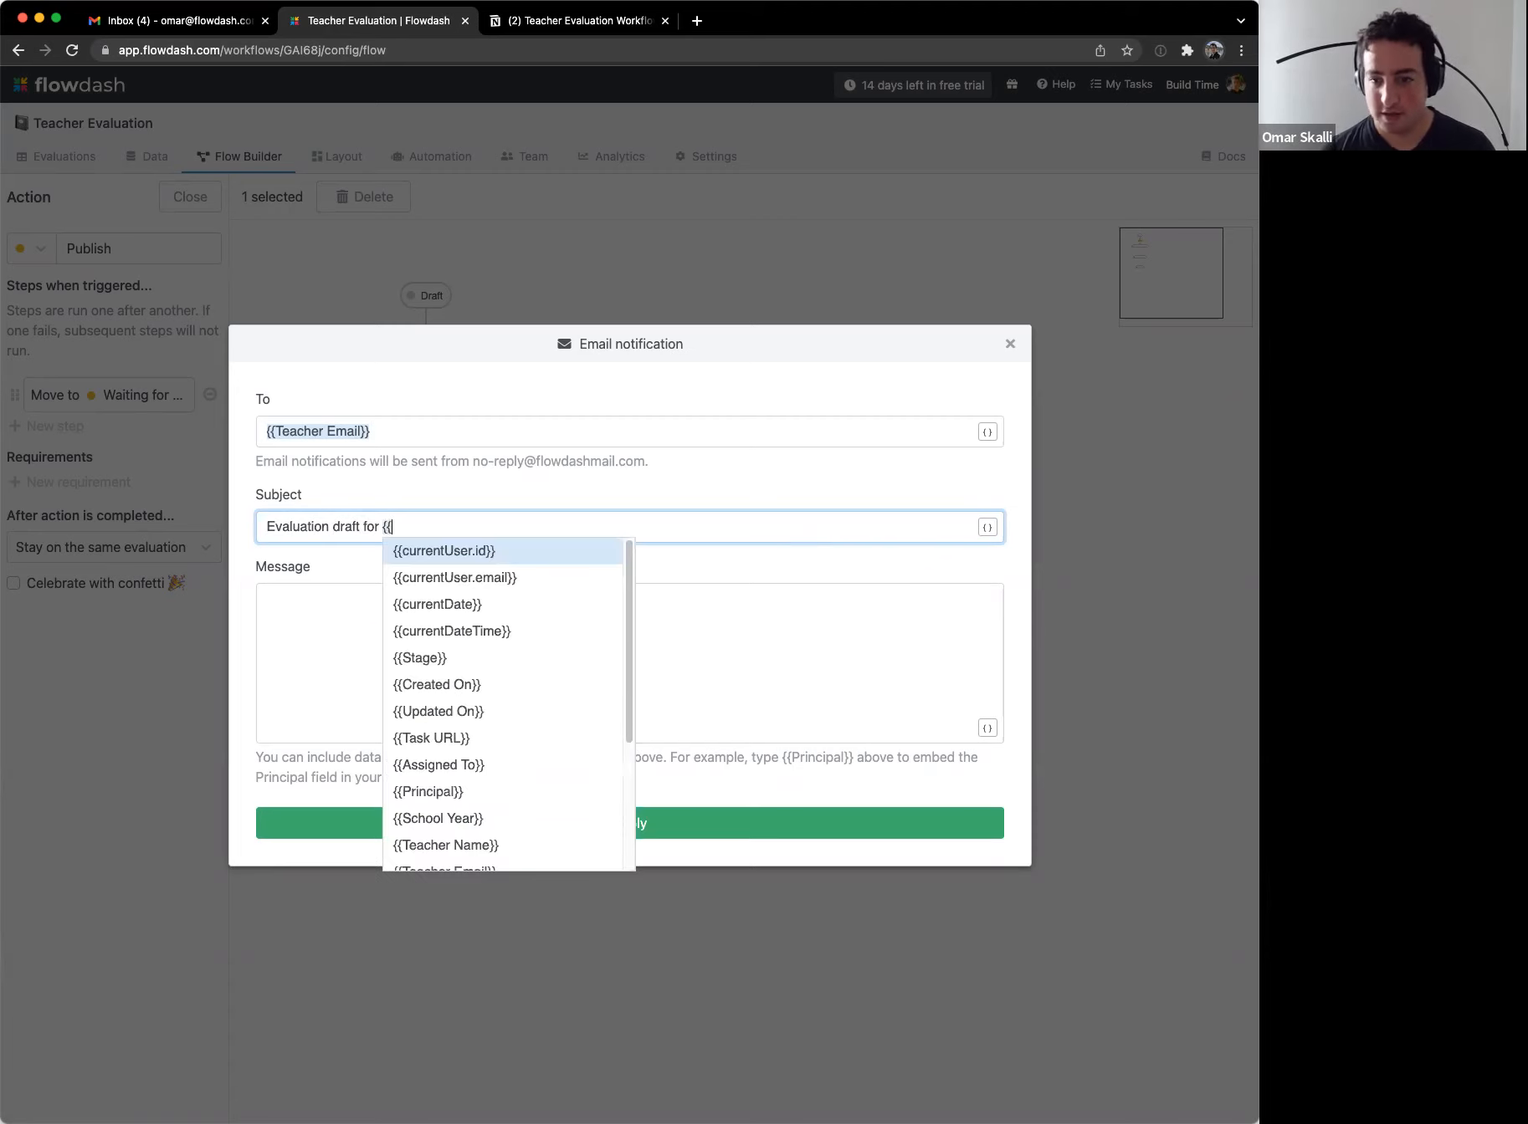
{"action": "key", "text": "Down"}
{"action": "key", "text": "Down"}
{"action": "key", "text": "Down"}
{"action": "key", "text": "Down"}
{"action": "key", "text": "Down"}
{"action": "key", "text": "Down"}
{"action": "key", "text": "Down"}
{"action": "key", "text": "Down"}
{"action": "key", "text": "Down"}
{"action": "key", "text": "Down"}
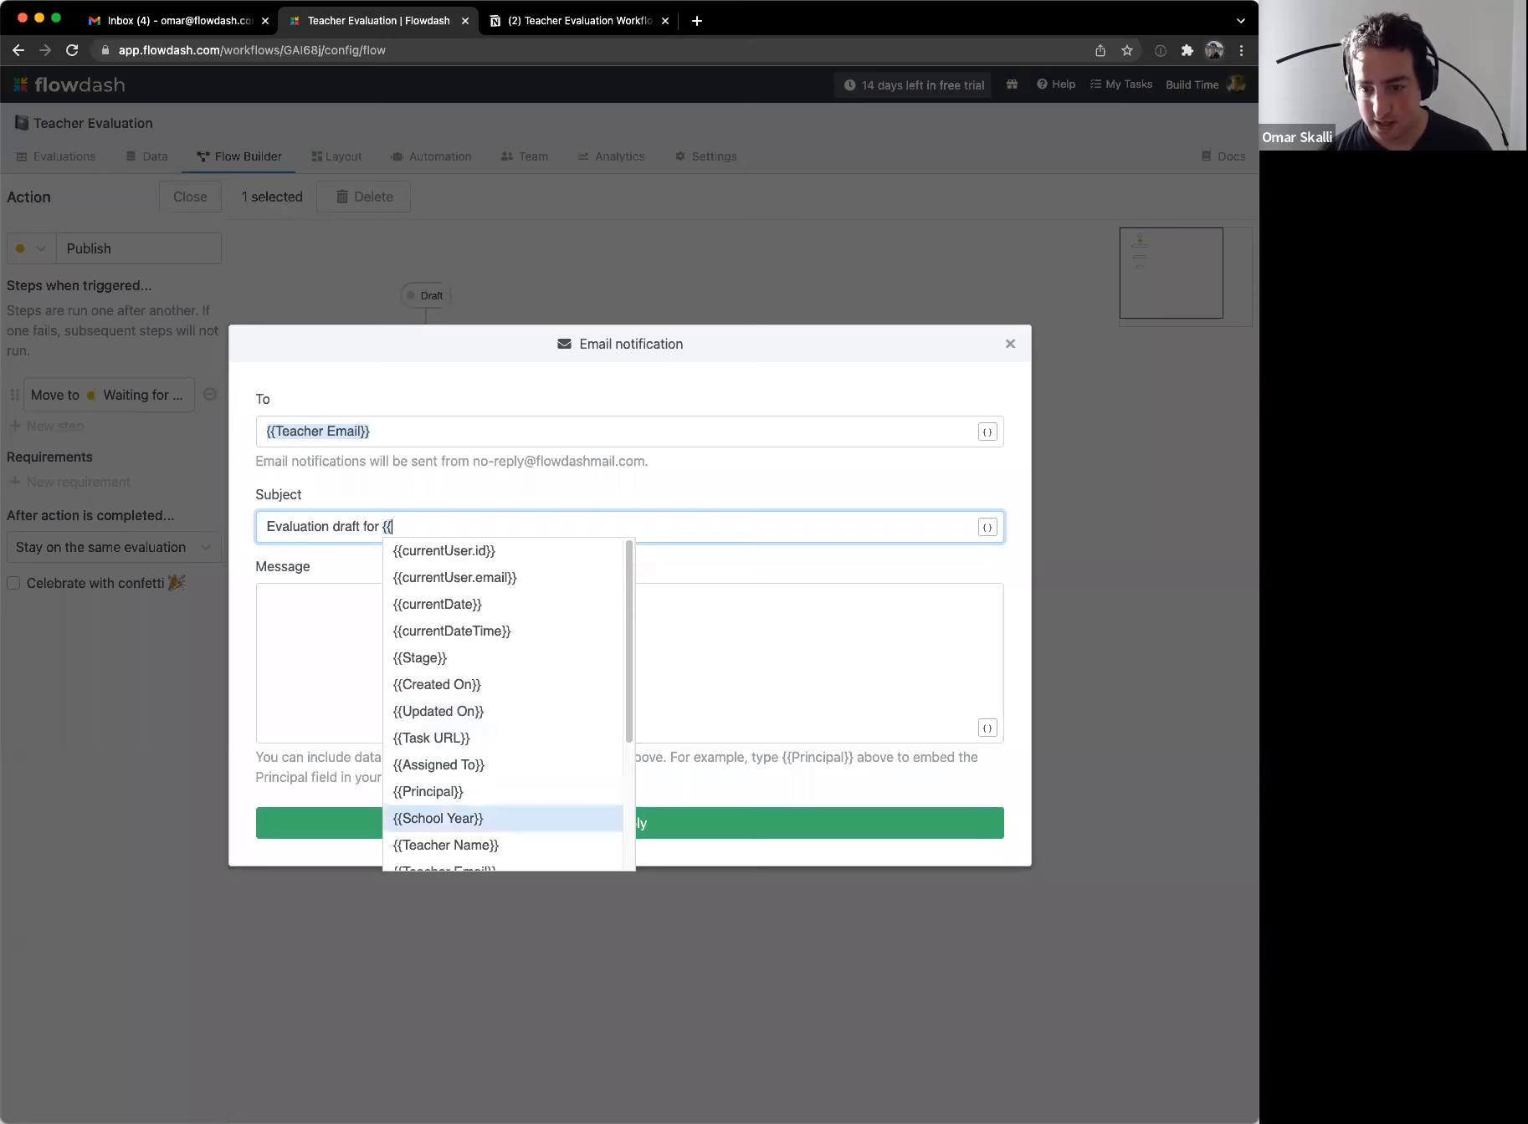
{"action": "key", "text": "Return"}
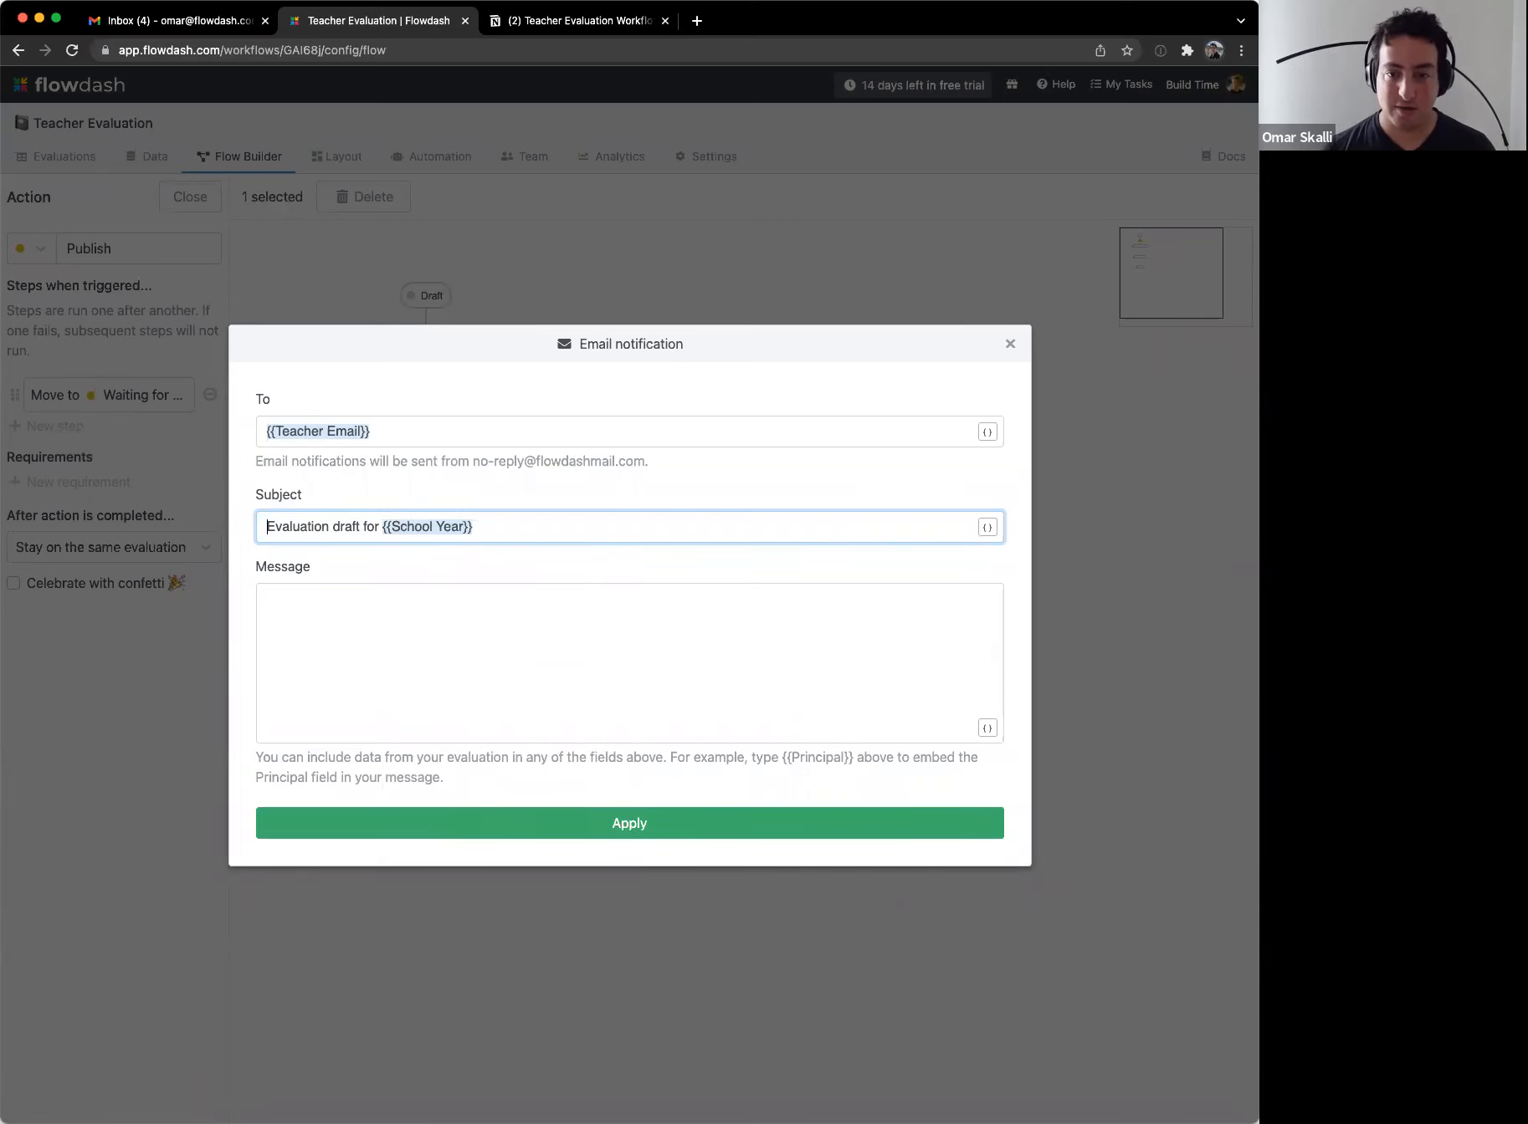
{"action": "key", "text": "alt+Right"}
{"action": "key", "text": "alt+Right"}
{"action": "type", "text": "ready"}
{"action": "key", "text": "alt+Right"}
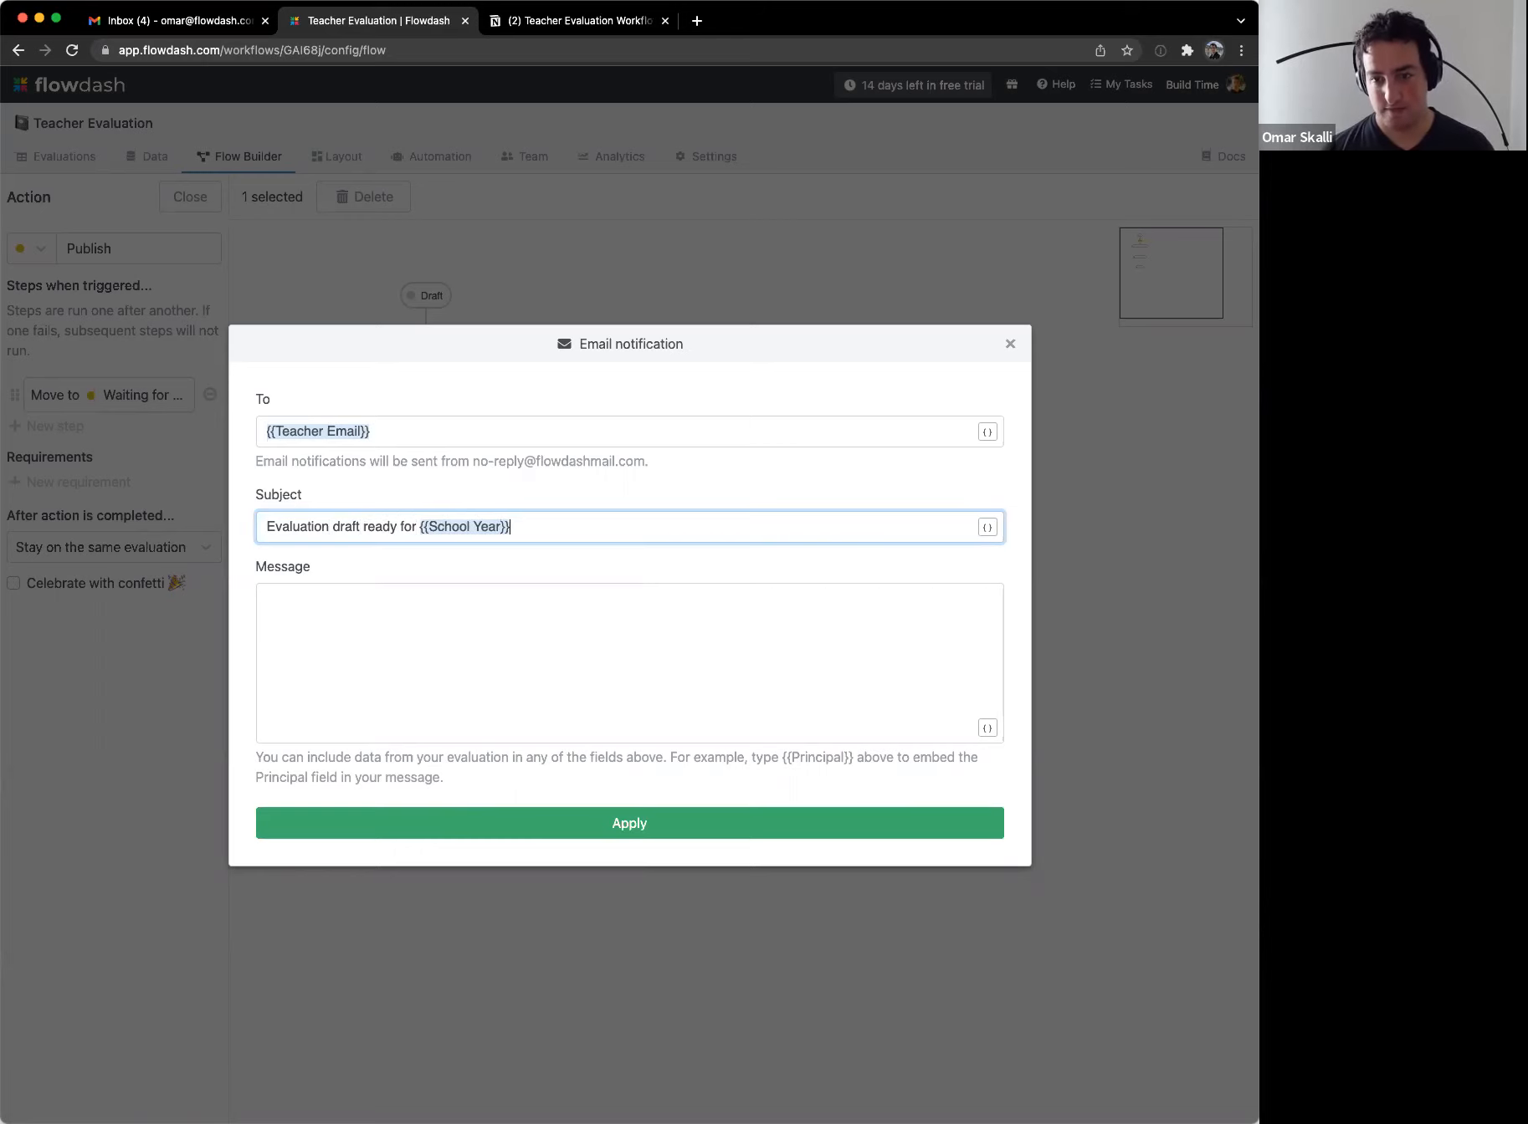
{"action": "key", "text": "Tab"}
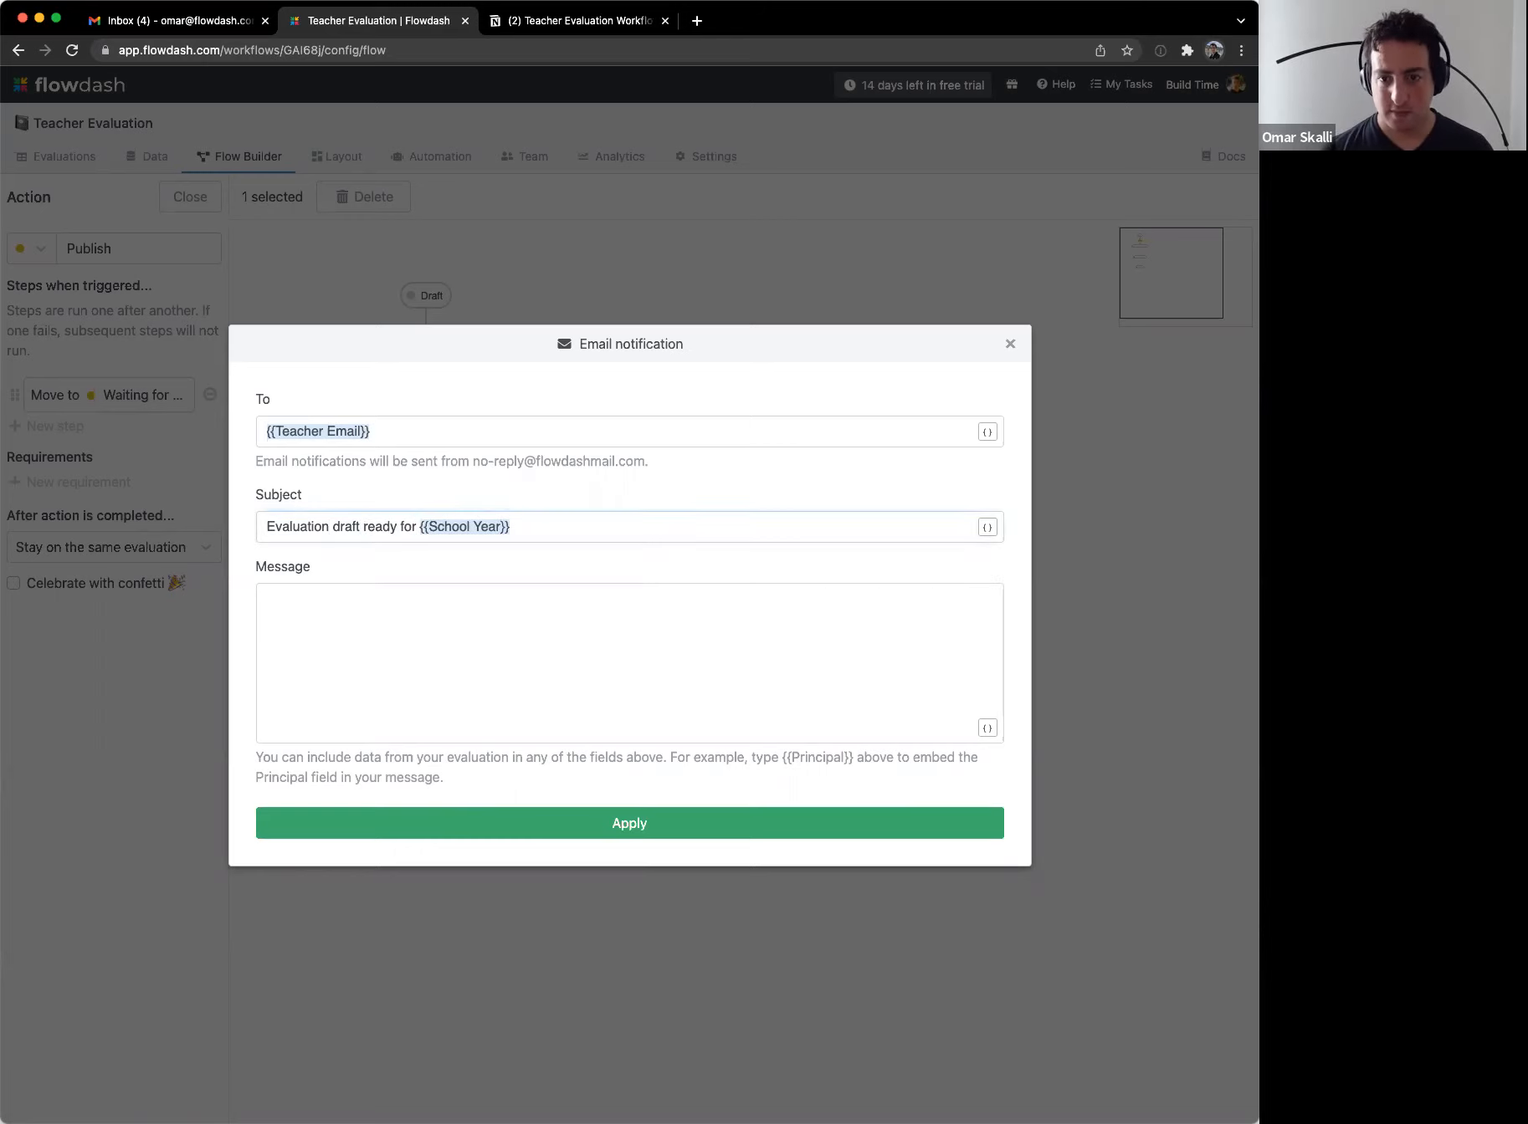
{"action": "key", "text": "Tab"}
Step: Write 'Hello {{Teacher Name}},' then 'Your evaluation is ready for review. Below are your scores:'
{"action": "type", "text": "Hello "}
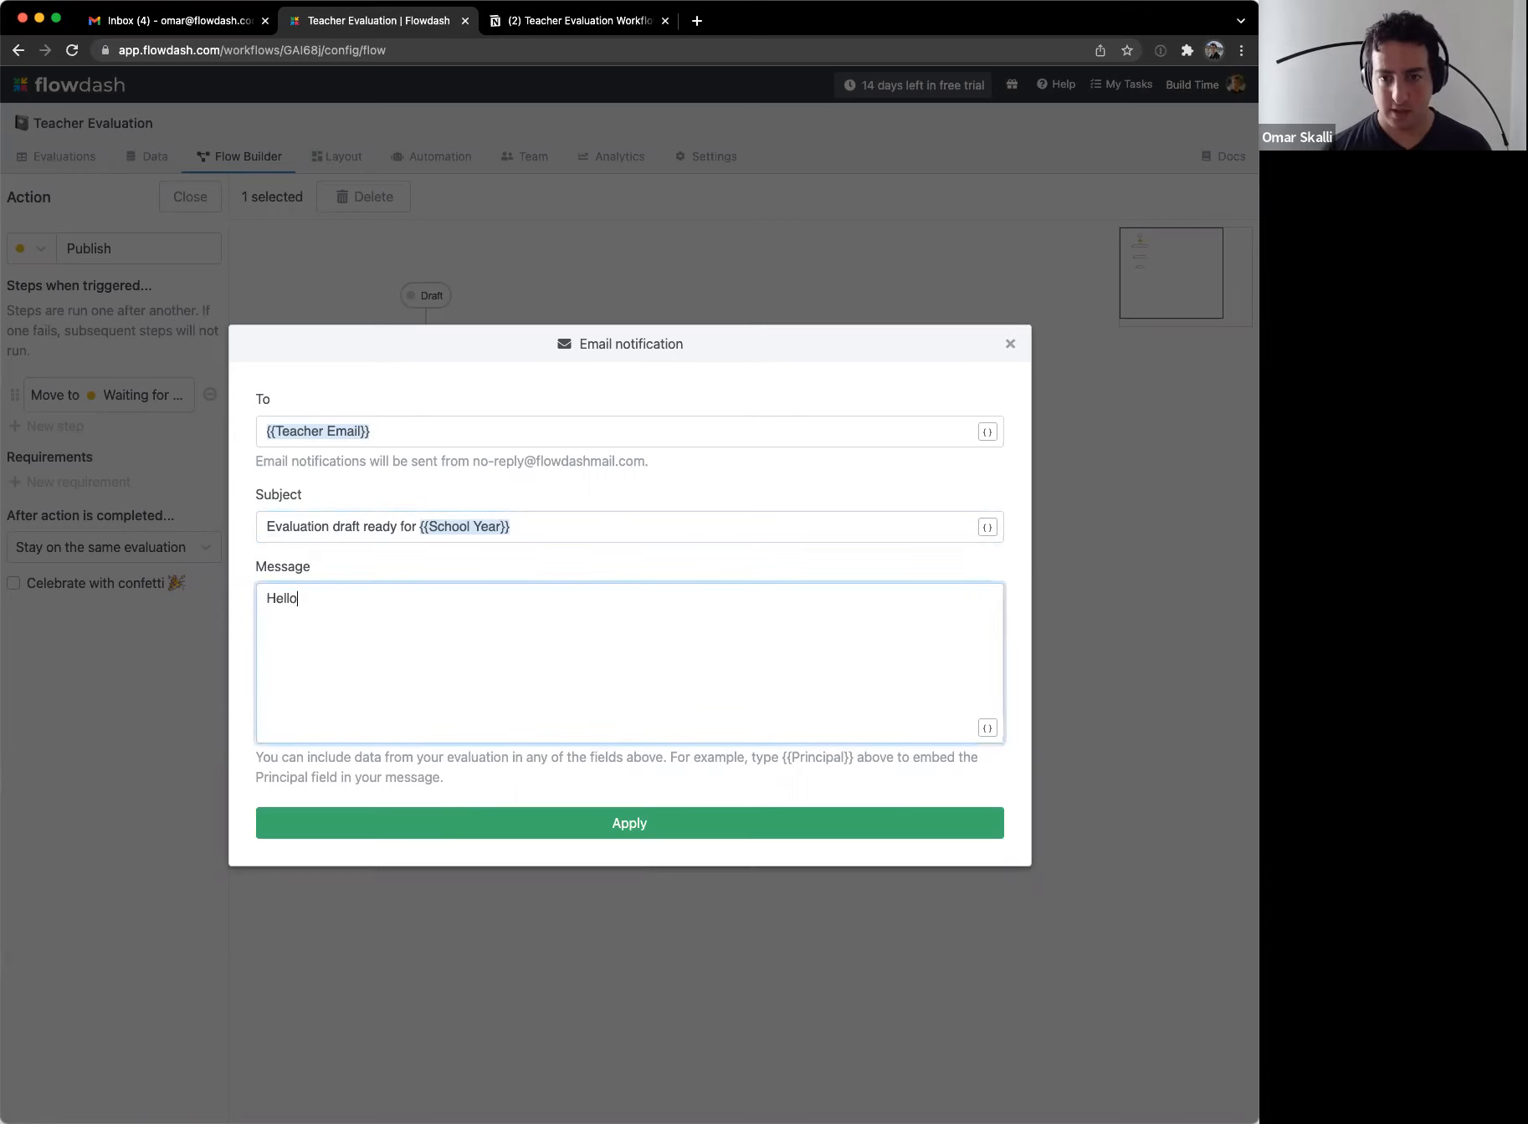
{"action": "type", "text": "{{"}
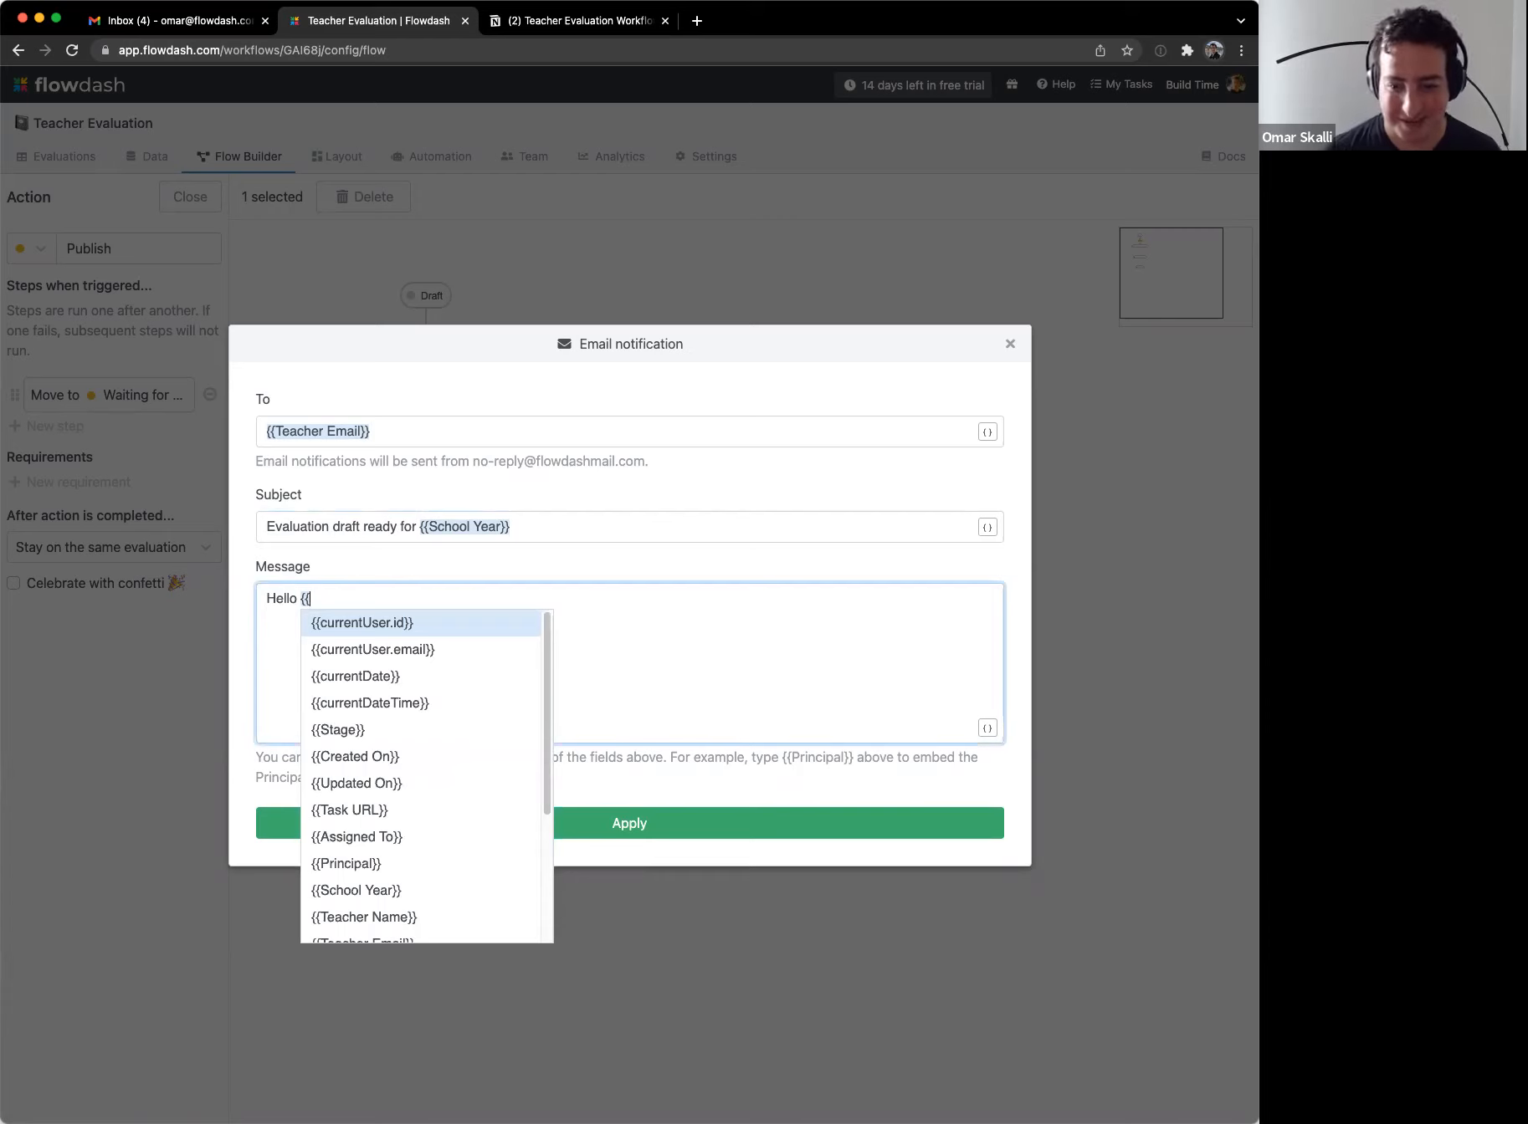
{"action": "key", "text": "Down"}
{"action": "key", "text": "Down"}
{"action": "key", "text": "Down"}
{"action": "key", "text": "Down"}
{"action": "key", "text": "Down"}
{"action": "key", "text": "Down"}
{"action": "key", "text": "Down"}
{"action": "key", "text": "Down"}
{"action": "key", "text": "Down"}
{"action": "key", "text": "Down"}
{"action": "key", "text": "Down"}
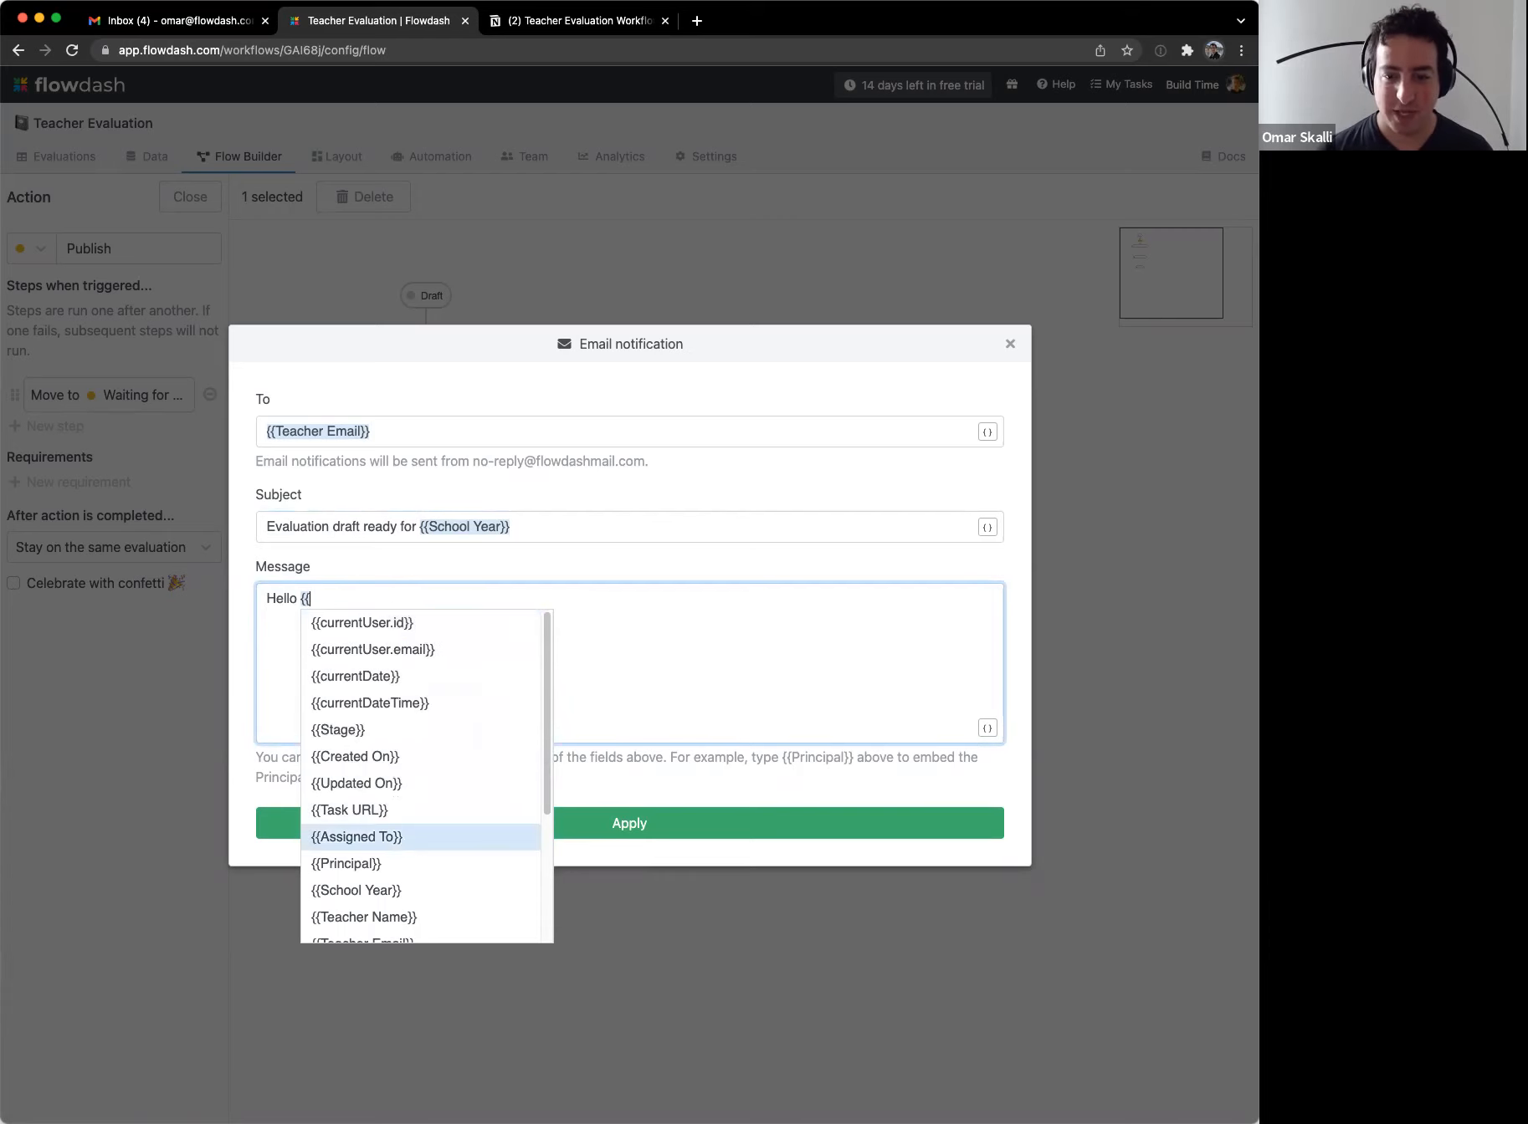
{"action": "key", "text": "Return"}
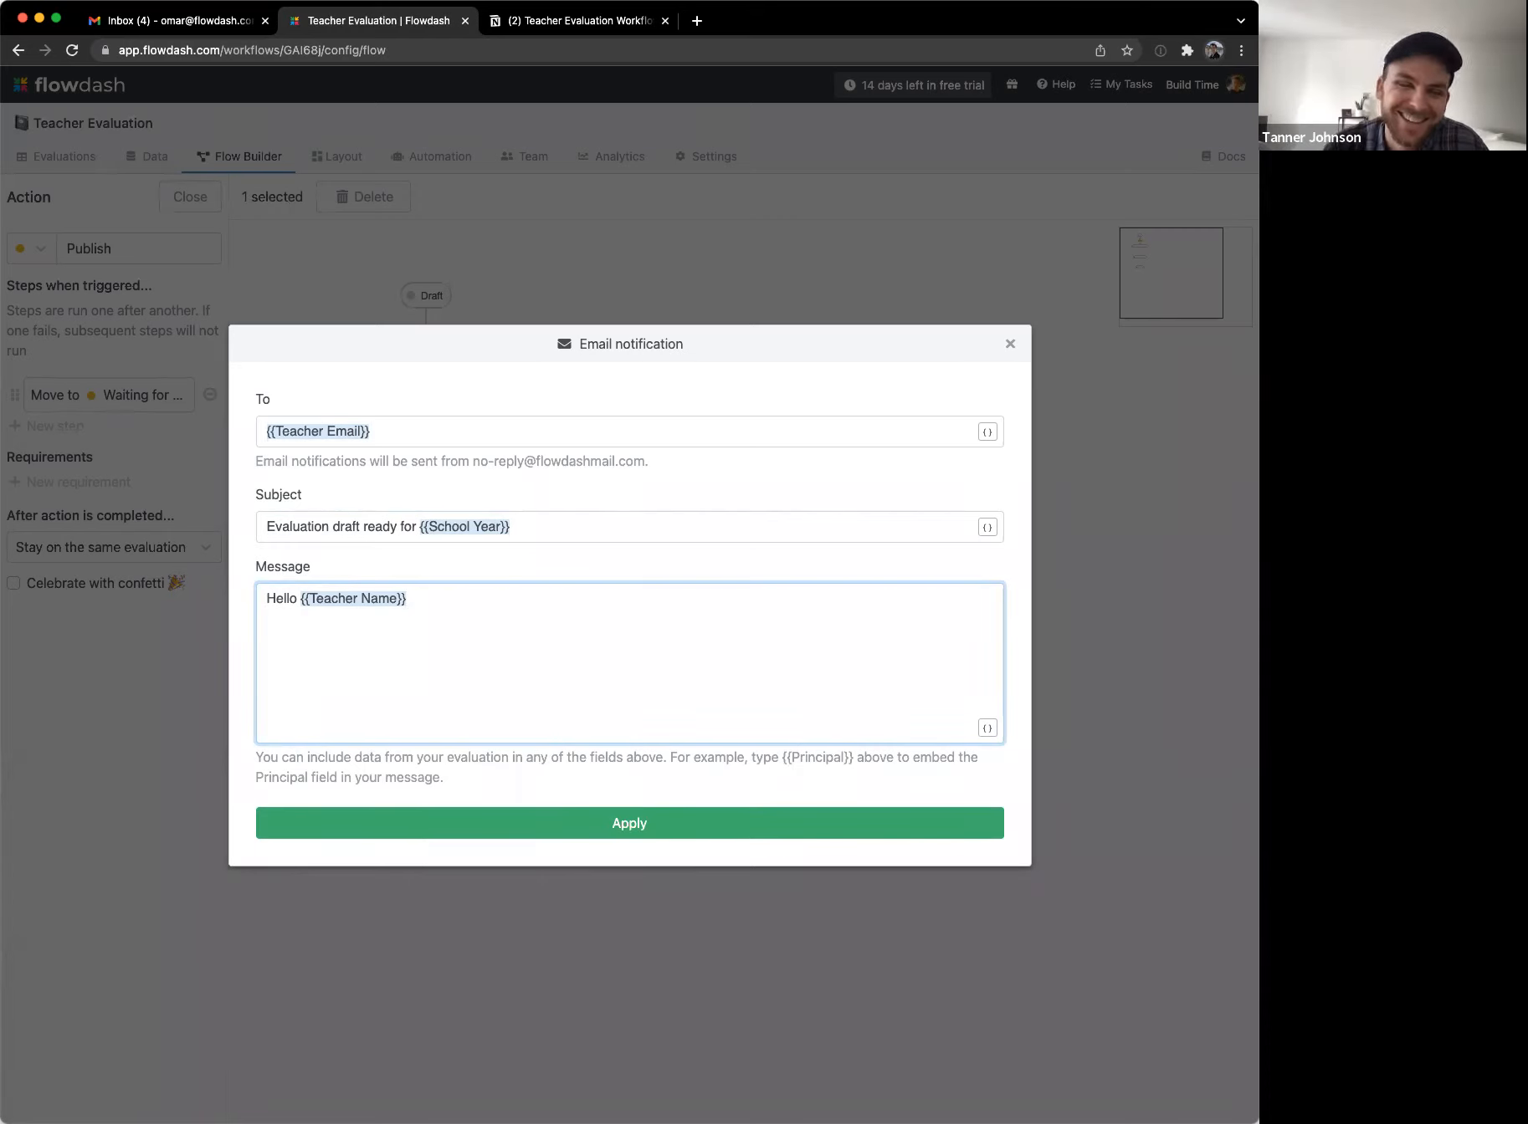
{"action": "type", "text": ","}
{"action": "key", "text": "Return"}
{"action": "key", "text": "Return"}
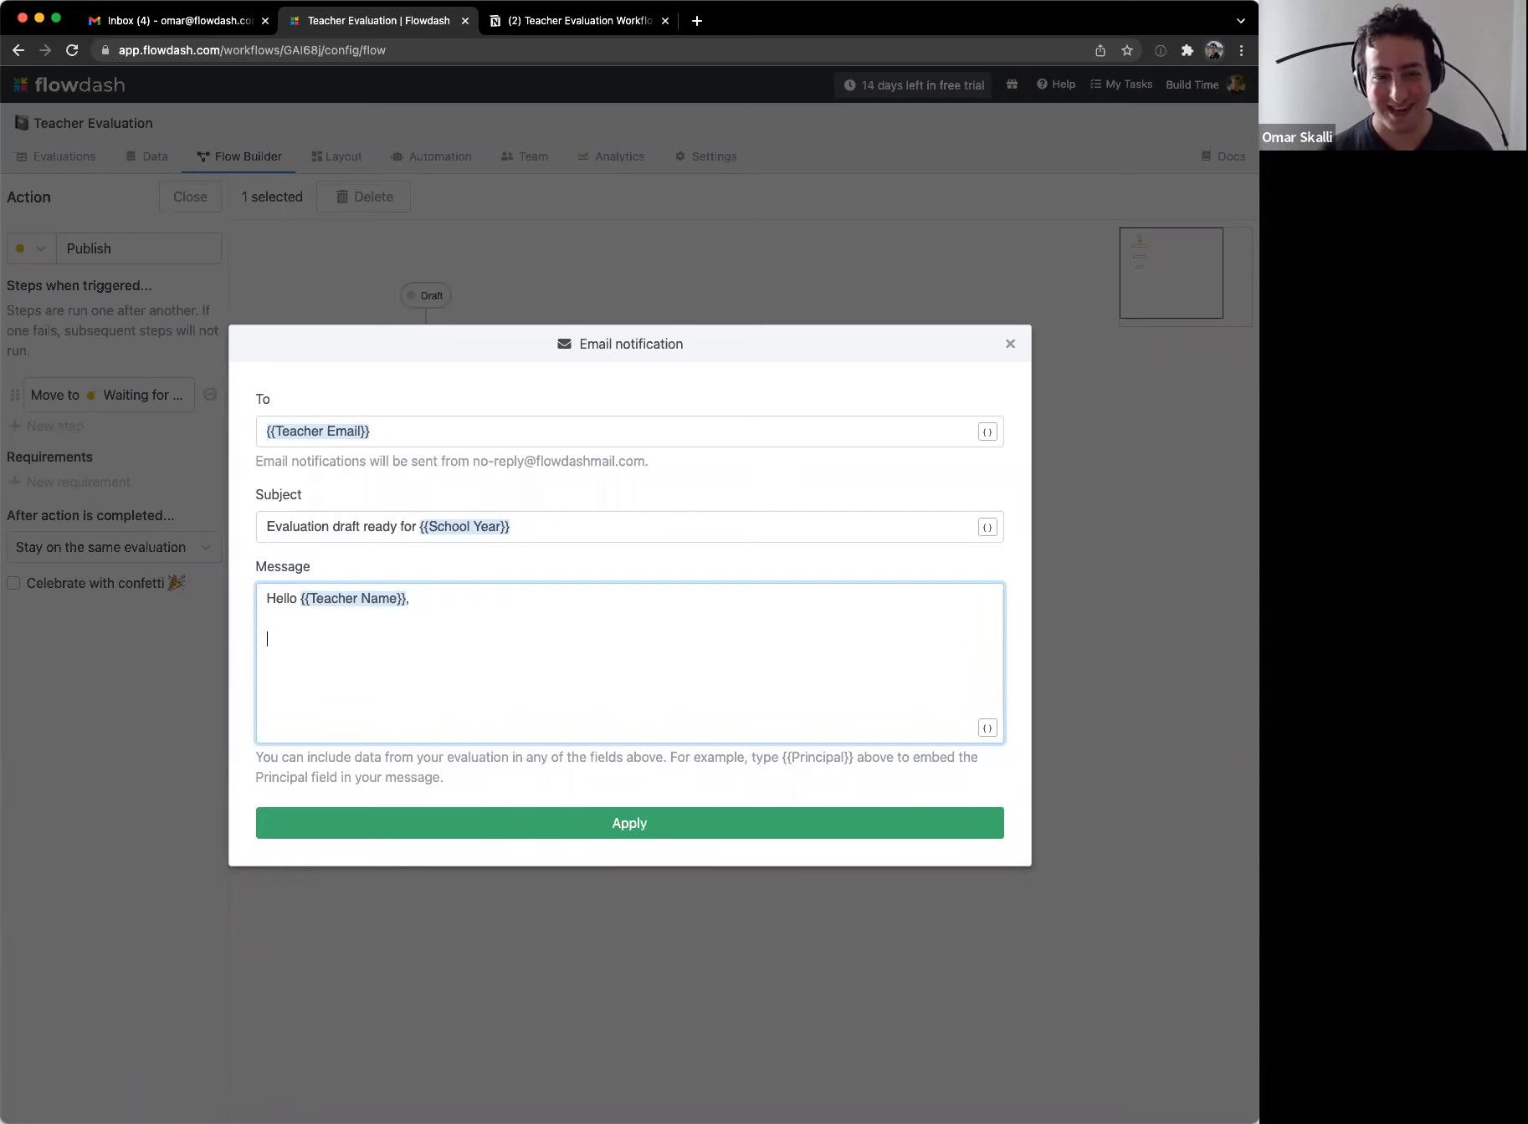
{"action": "type", "text": "Your e"}
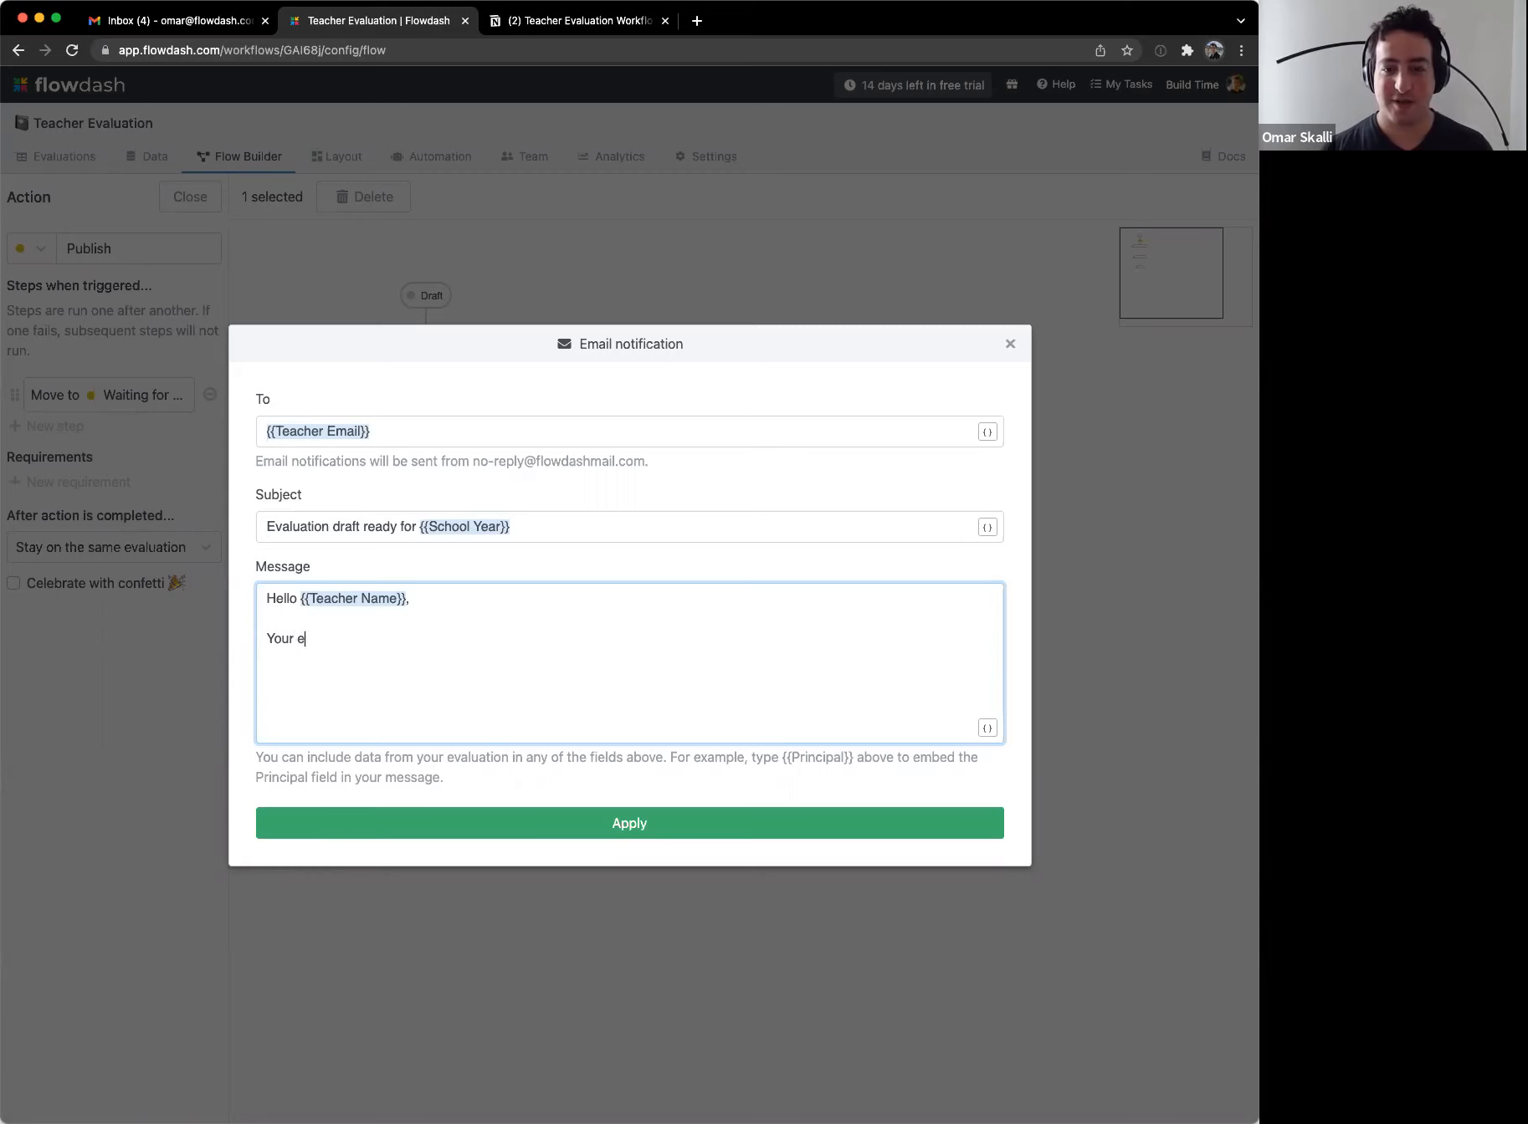
{"action": "type", "text": "valuation is ready fo"}
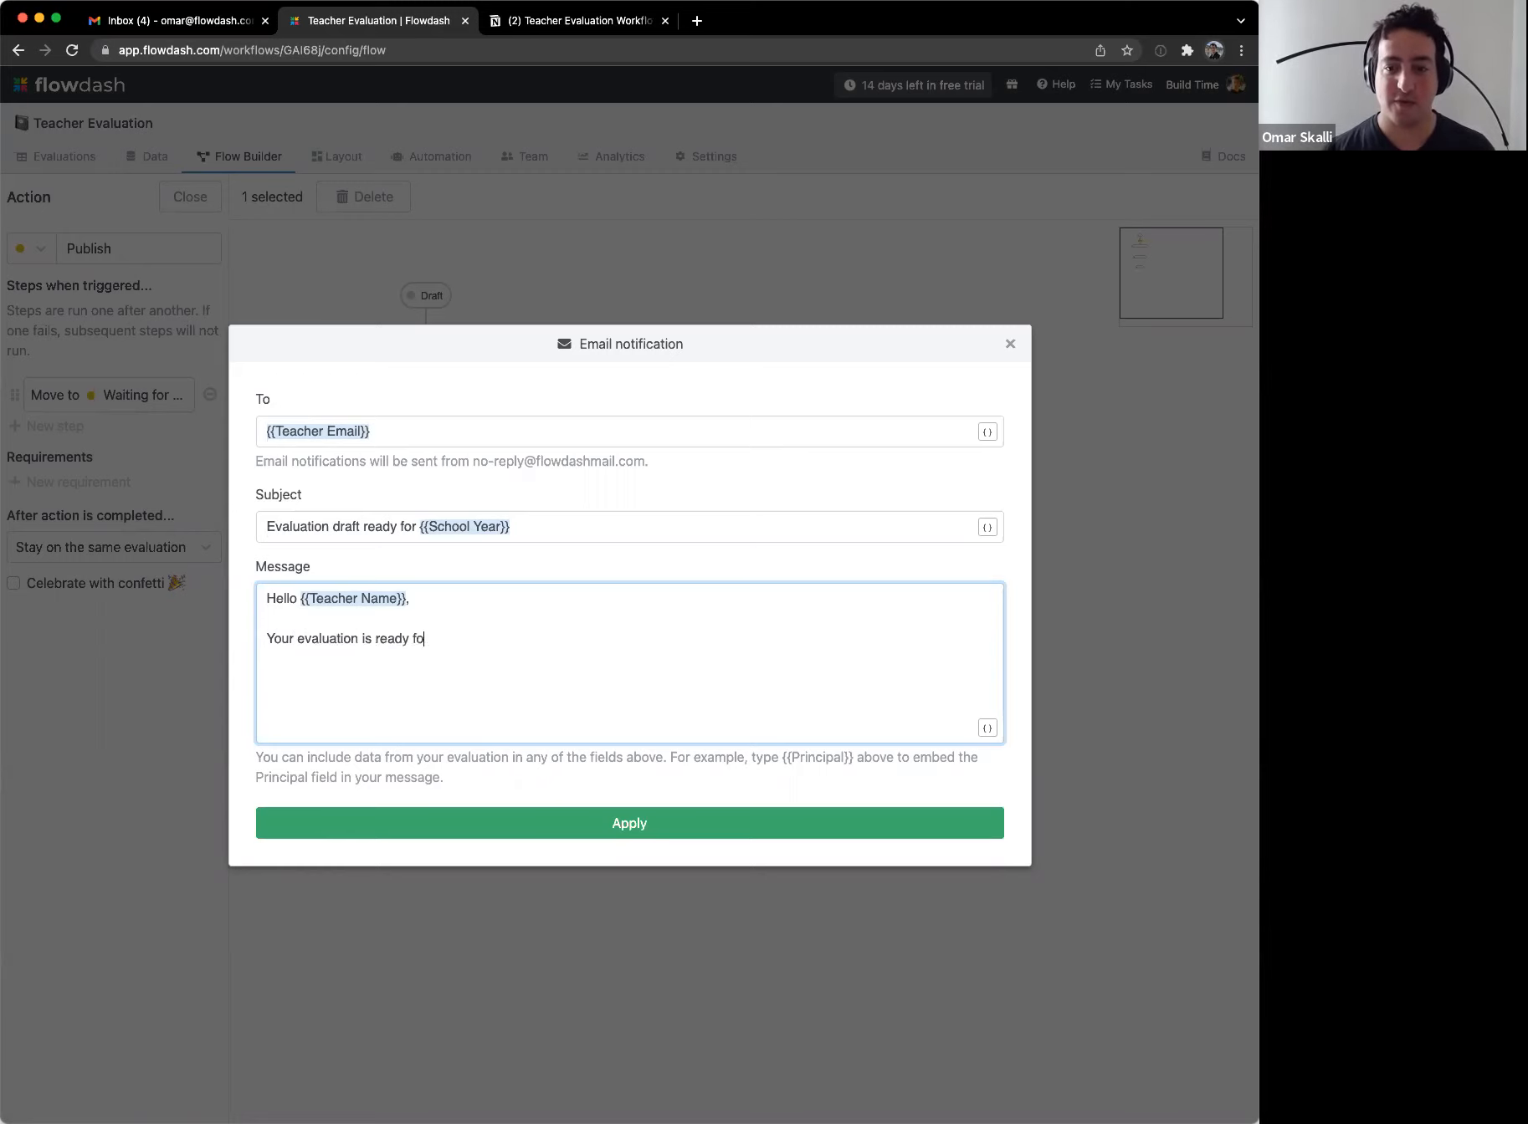
{"action": "type", "text": "r review. Below are"}
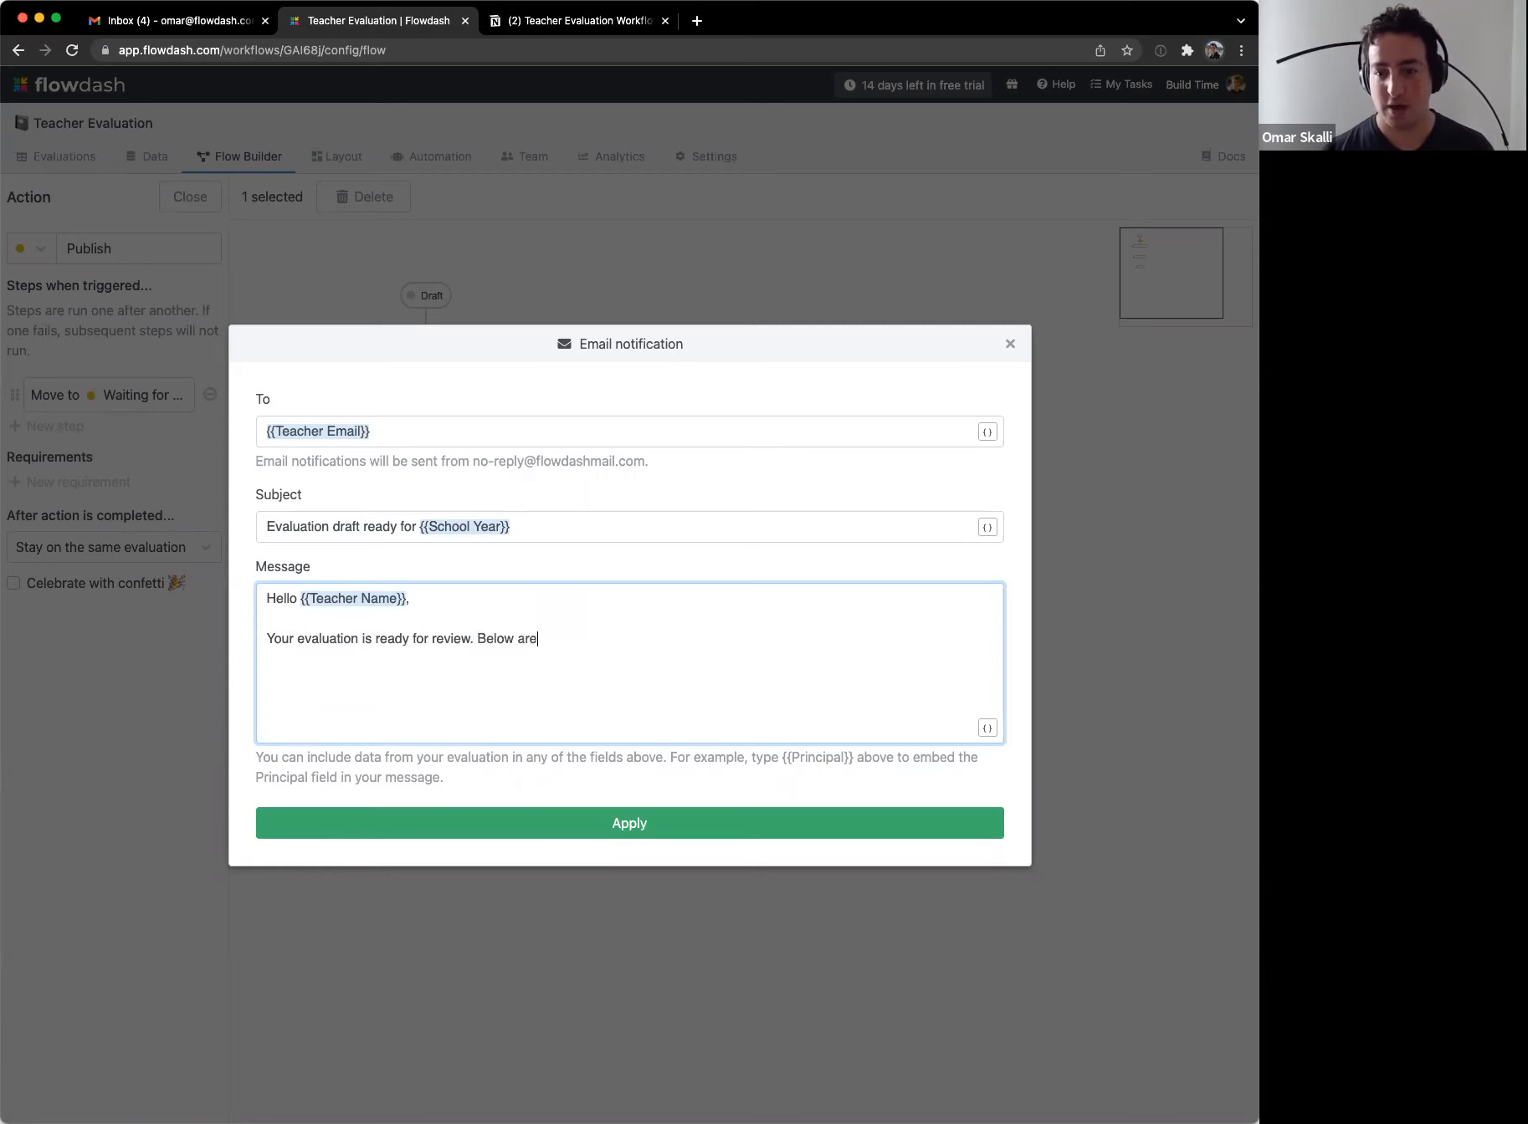
{"action": "type", "text": " your sco"}
{"action": "key", "text": "BackSpace"}
{"action": "key", "text": "BackSpace"}
{"action": "key", "text": "BackSpace"}
{"action": "type", "text": "your sc"}
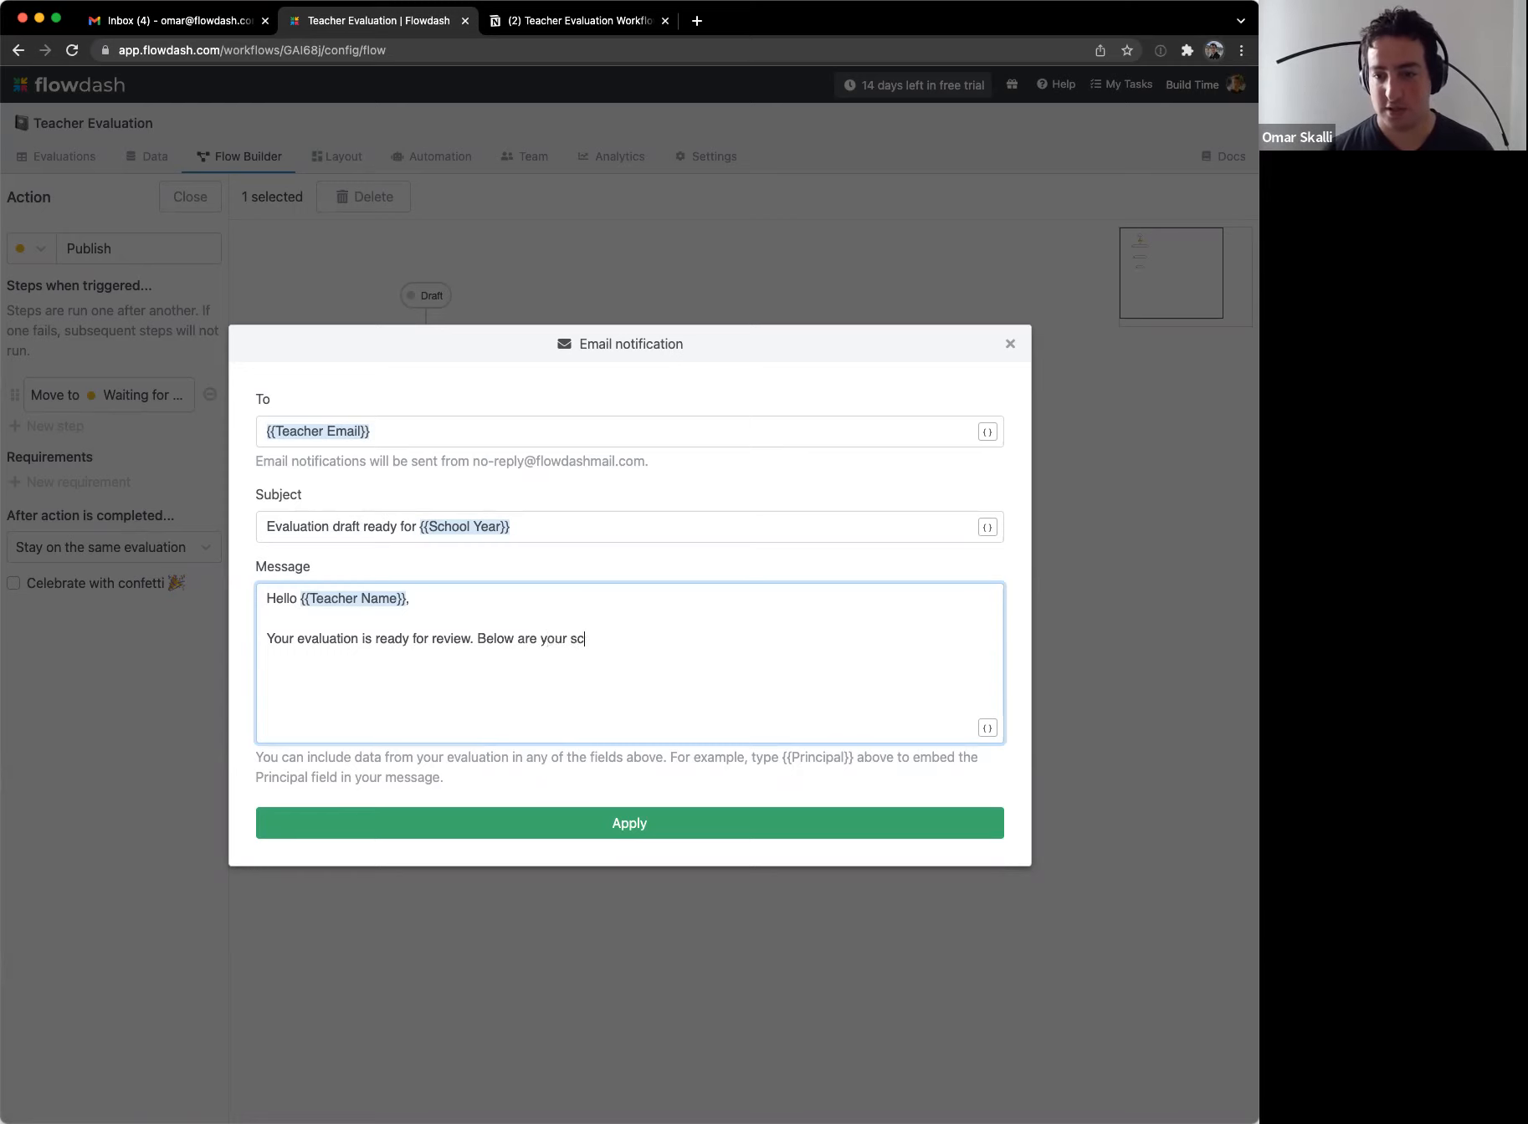
{"action": "type", "text": "ores:"}
{"action": "key", "text": "Return"}
{"action": "key", "text": "Return"}
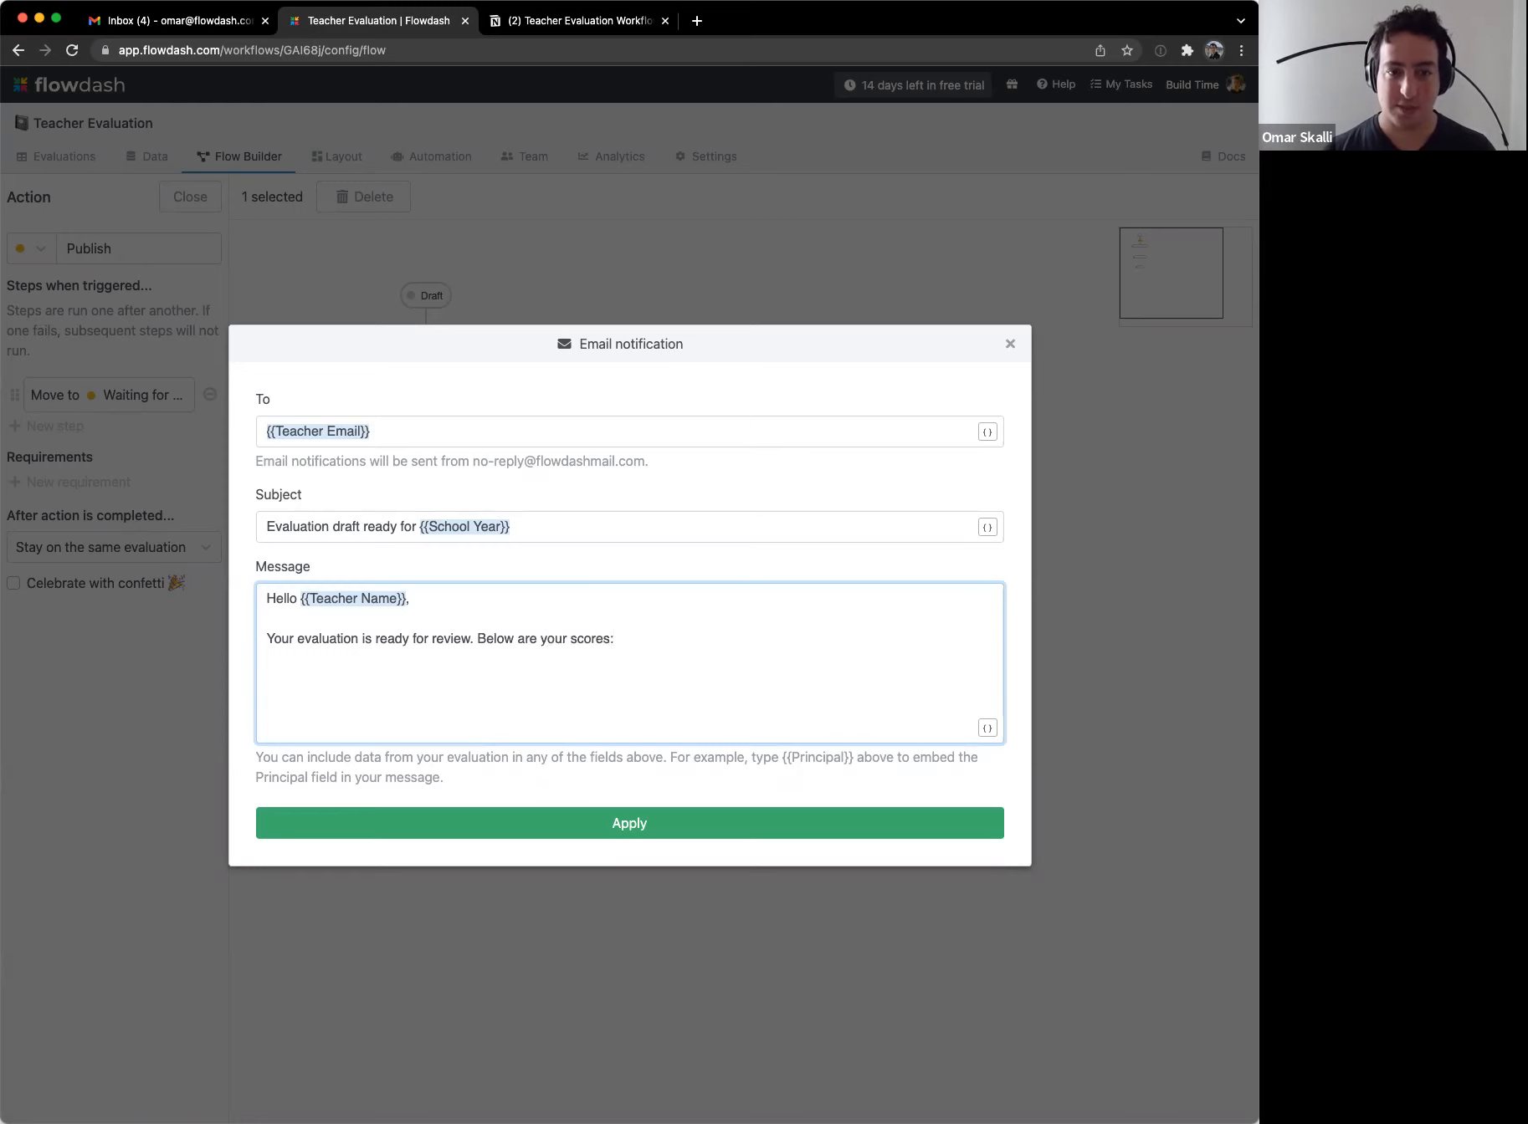
Step: Add the score line 'Teacher is well prepared for class:' with its field inserted
{"action": "type", "text": "{{"}
{"action": "key", "text": "Down"}
{"action": "key", "text": "Down"}
{"action": "key", "text": "Down"}
{"action": "key", "text": "Down"}
{"action": "key", "text": "Down"}
{"action": "key", "text": "Down"}
{"action": "key", "text": "Down"}
{"action": "key", "text": "Down"}
{"action": "key", "text": "Down"}
{"action": "key", "text": "Down"}
{"action": "key", "text": "Down"}
{"action": "key", "text": "Down"}
{"action": "key", "text": "Down"}
{"action": "key", "text": "Down"}
{"action": "key", "text": "Down"}
{"action": "key", "text": "Down"}
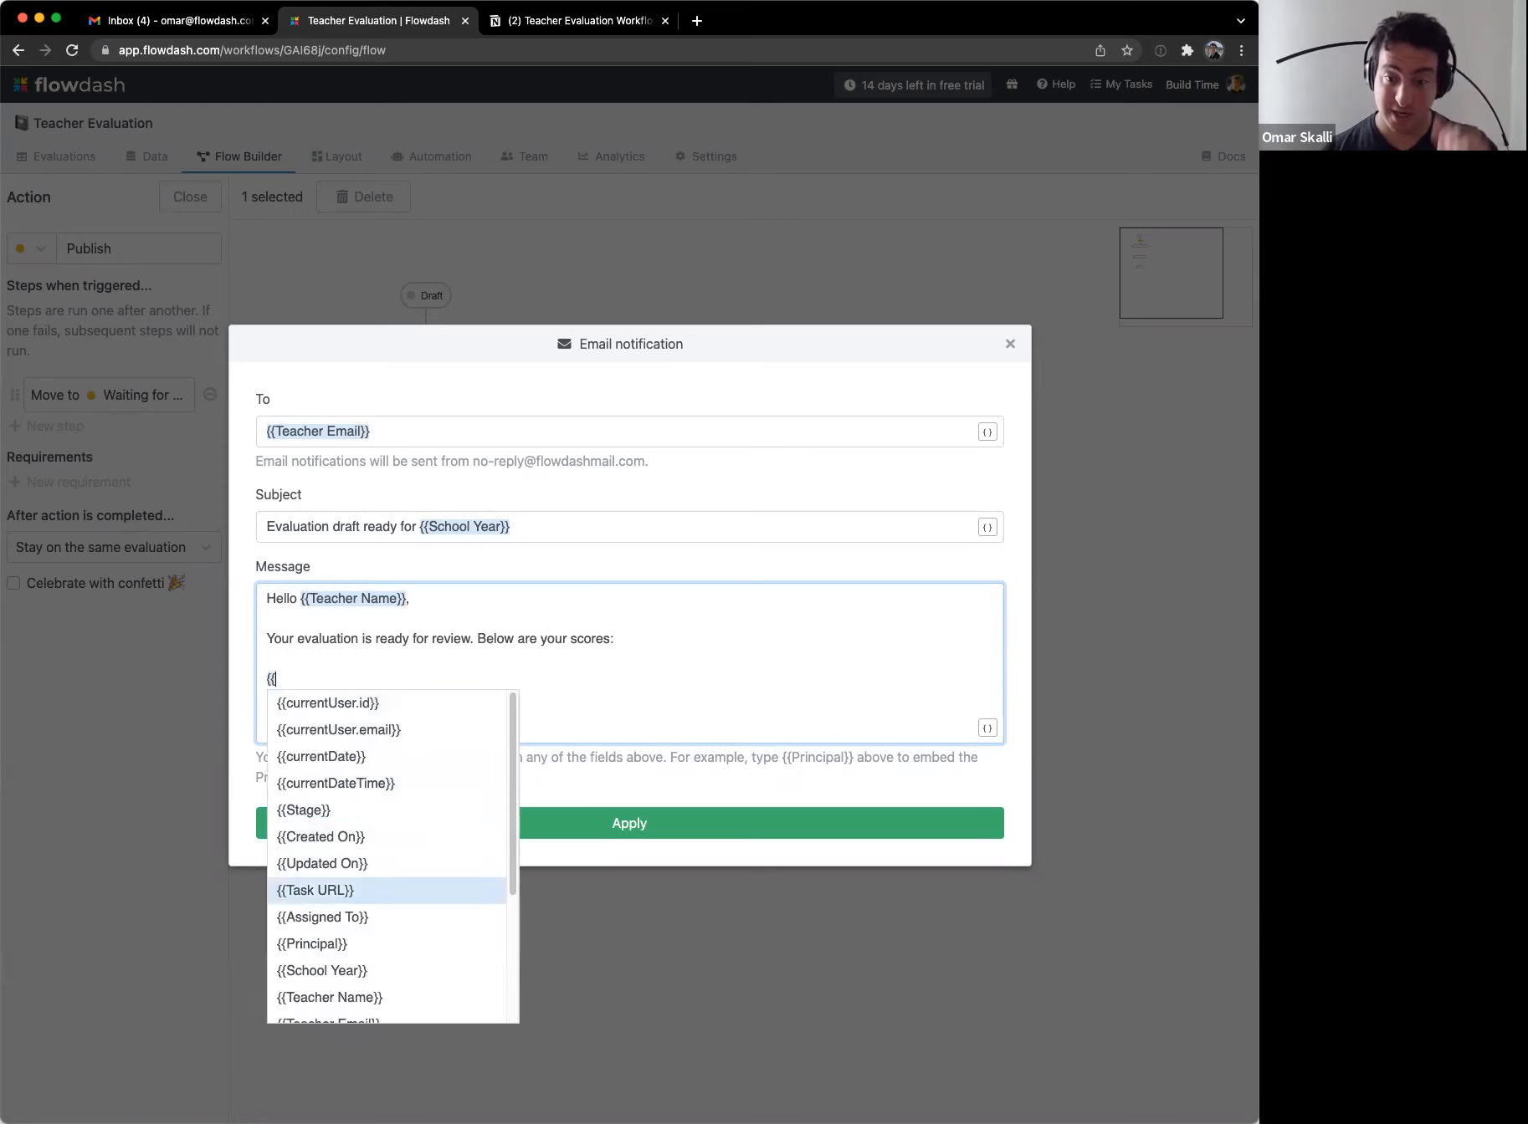
{"action": "key", "text": "Up"}
{"action": "key", "text": "Up"}
{"action": "key", "text": "Up"}
{"action": "key", "text": "Return"}
{"action": "key", "text": "super+Left"}
{"action": "type", "text": "Techer is well prepared f"}
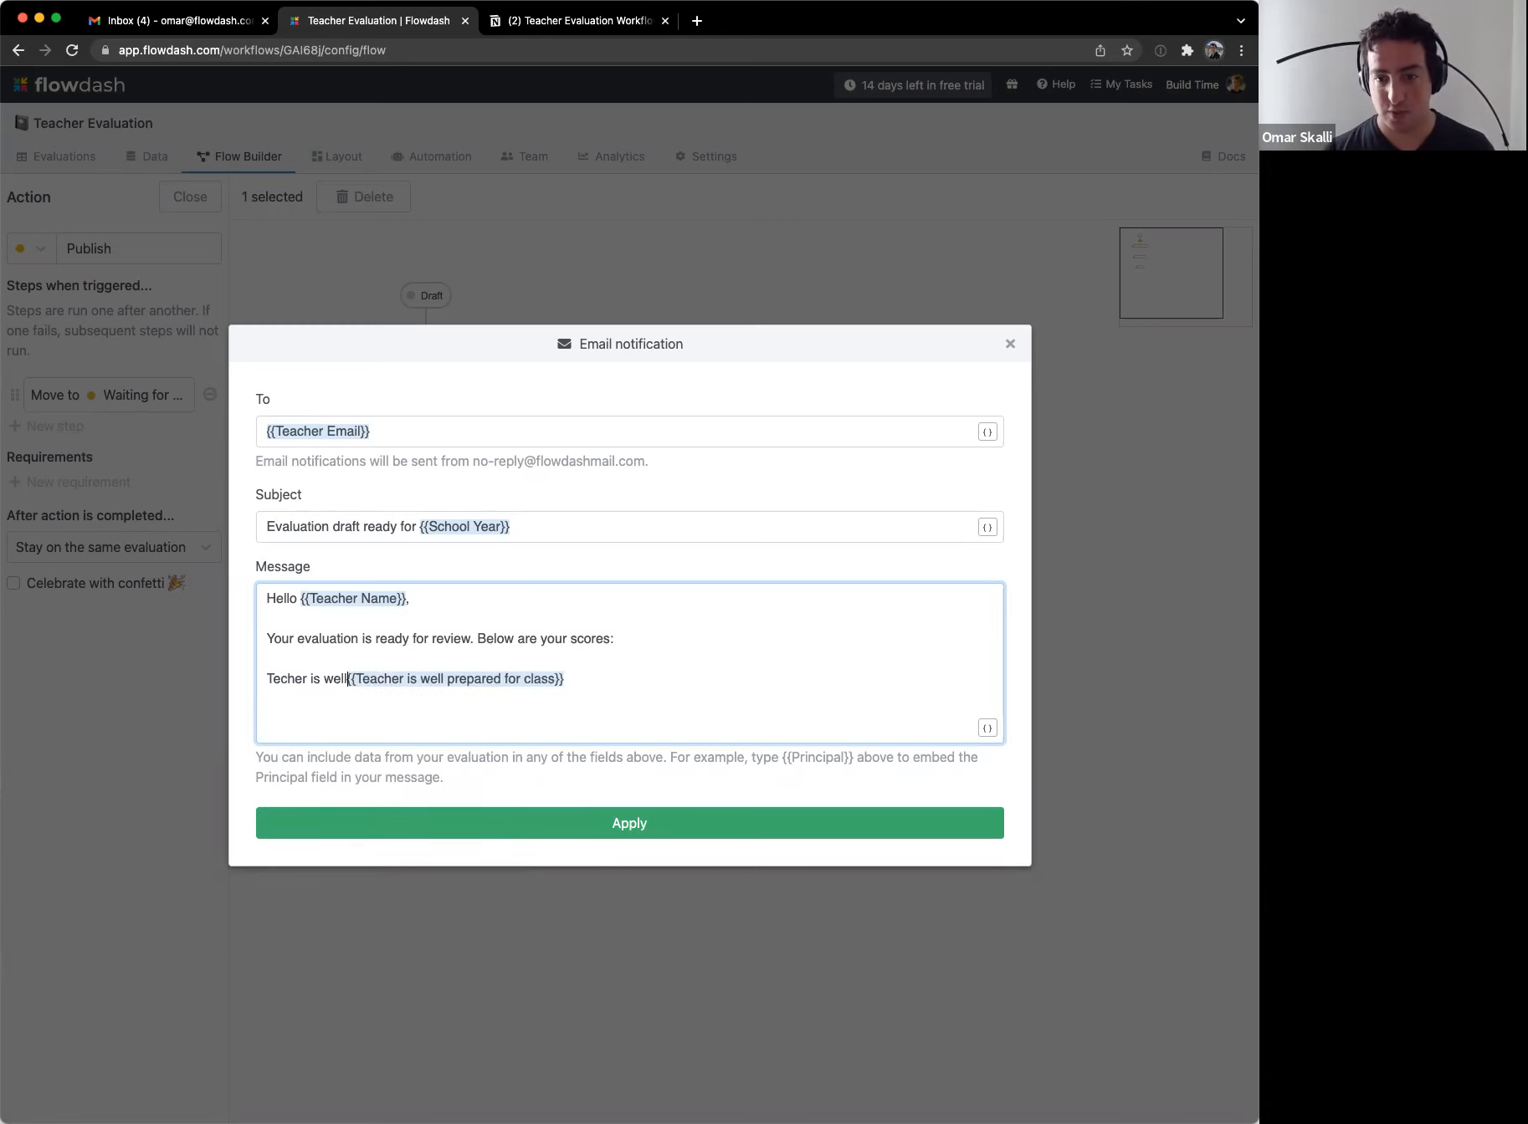
{"action": "type", "text": "ass:"}
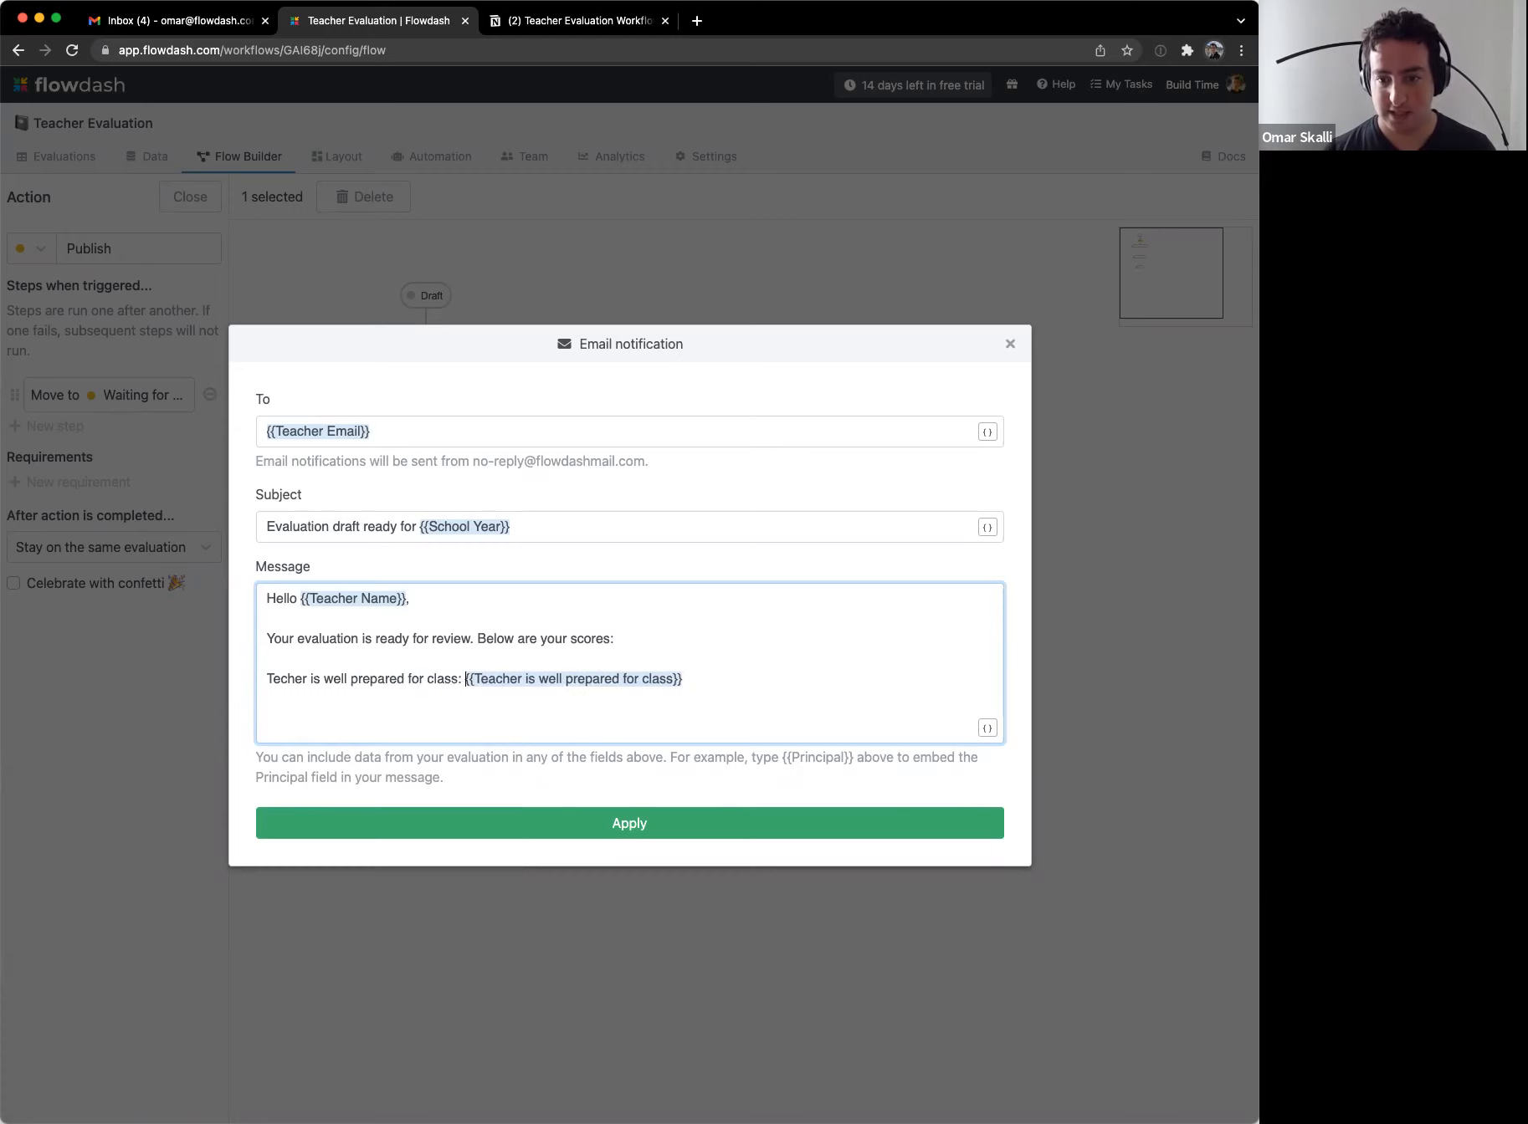
{"action": "key", "text": "Return"}
{"action": "key", "text": "Return"}
{"action": "key", "text": "Up"}
{"action": "key", "text": "Up"}
{"action": "key", "text": "Right"}
{"action": "key", "text": "Right"}
{"action": "type", "text": "a"}
{"action": "key", "text": "Down"}
{"action": "key", "text": "Return"}
Step: Add the score line 'Teacher is organized and neat:' with its field inserted
{"action": "type", "text": "Teacher is {"}
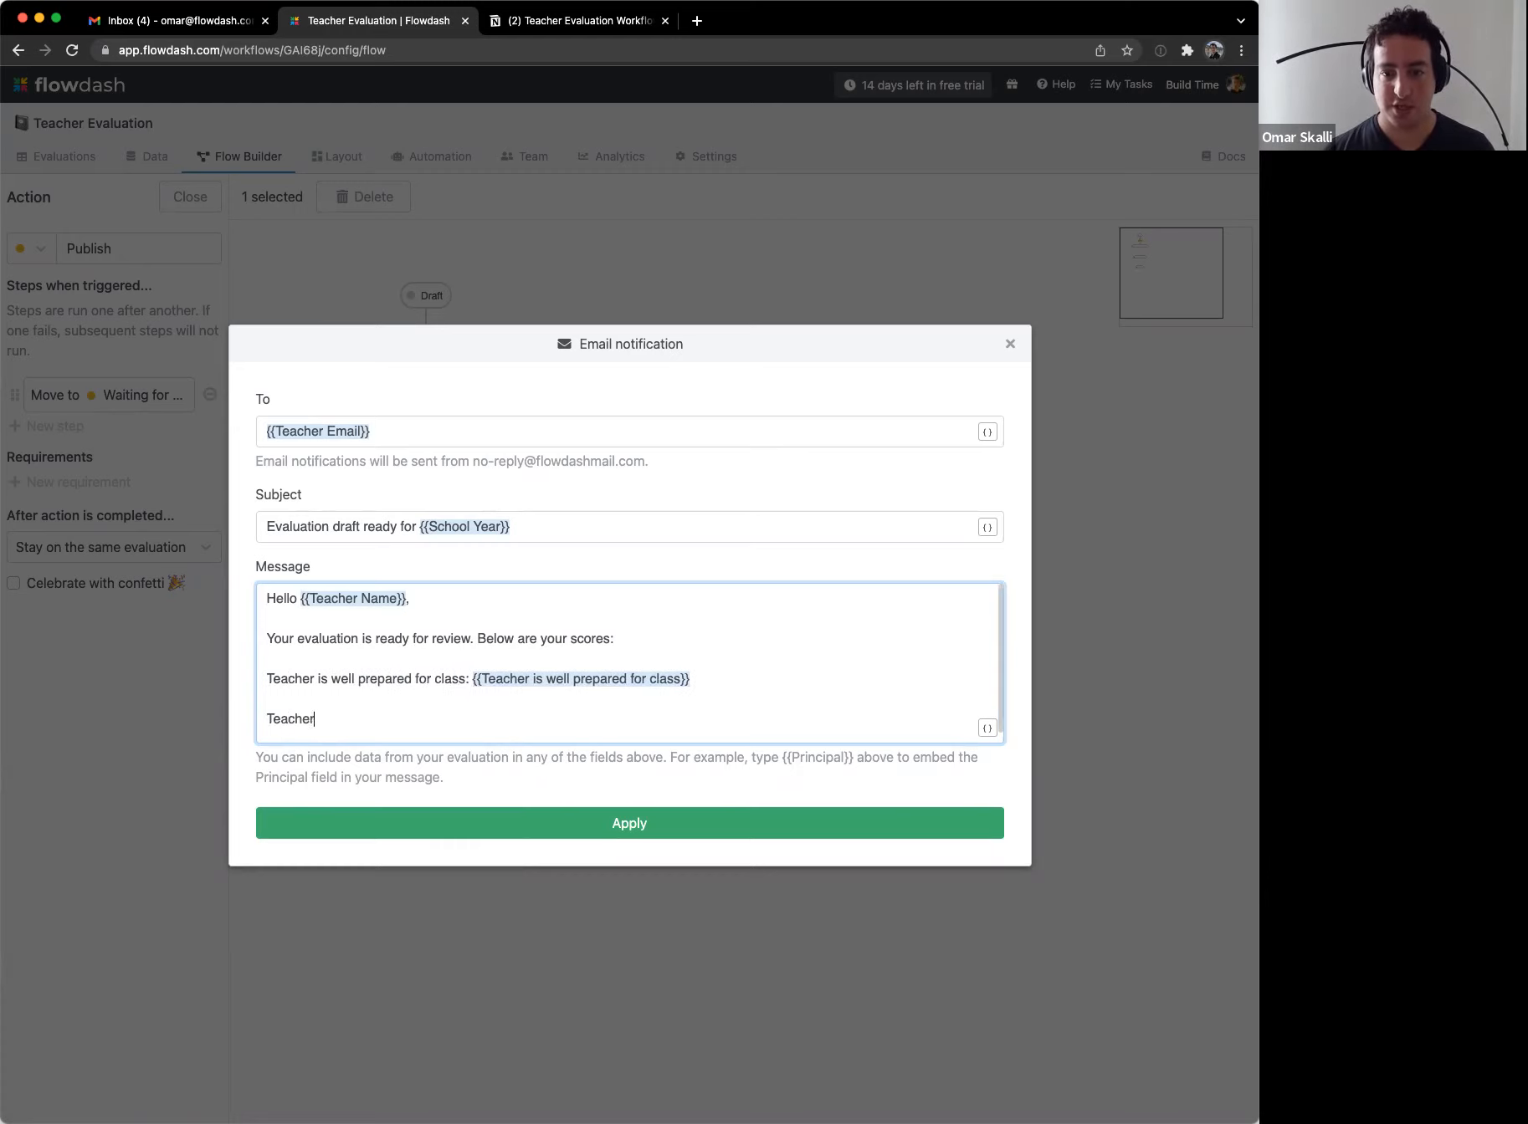
{"action": "type", "text": "{"}
{"action": "key", "text": "Down"}
{"action": "key", "text": "Down"}
{"action": "key", "text": "Down"}
{"action": "key", "text": "Down"}
{"action": "key", "text": "Down"}
{"action": "key", "text": "Down"}
{"action": "key", "text": "Down"}
{"action": "key", "text": "Down"}
{"action": "key", "text": "Down"}
{"action": "key", "text": "Down"}
{"action": "key", "text": "Down"}
{"action": "key", "text": "Down"}
{"action": "key", "text": "Down"}
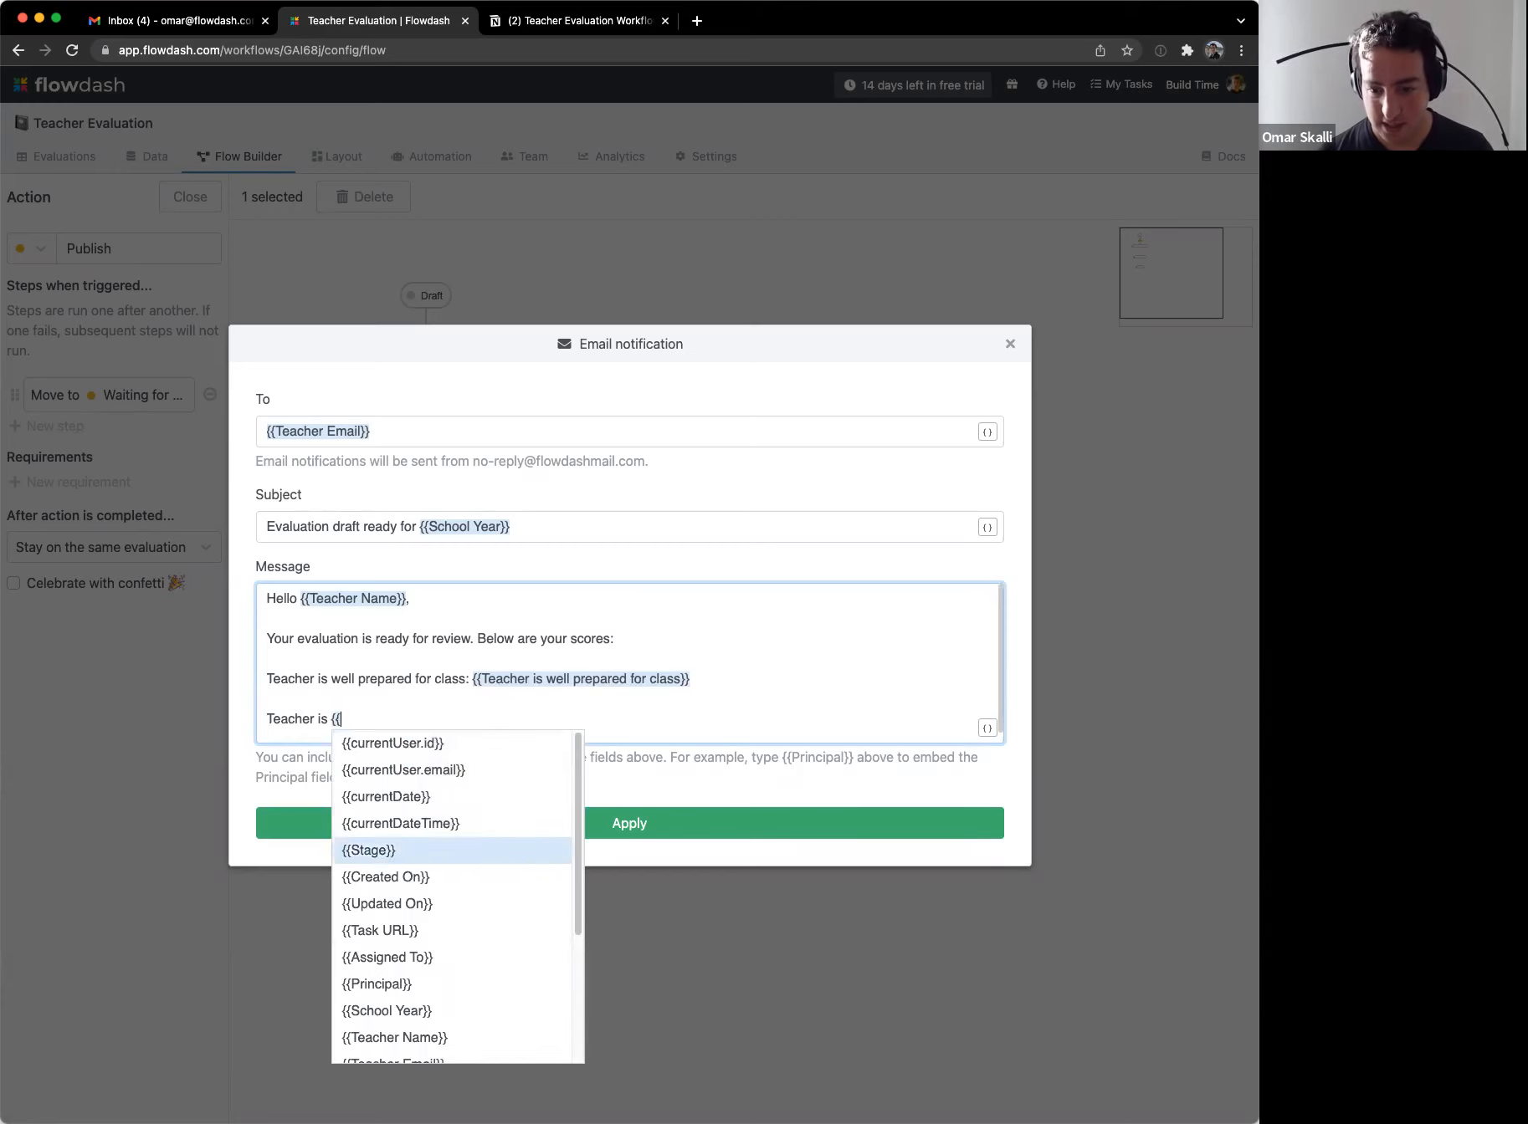
{"action": "key", "text": "Down"}
{"action": "key", "text": "Return"}
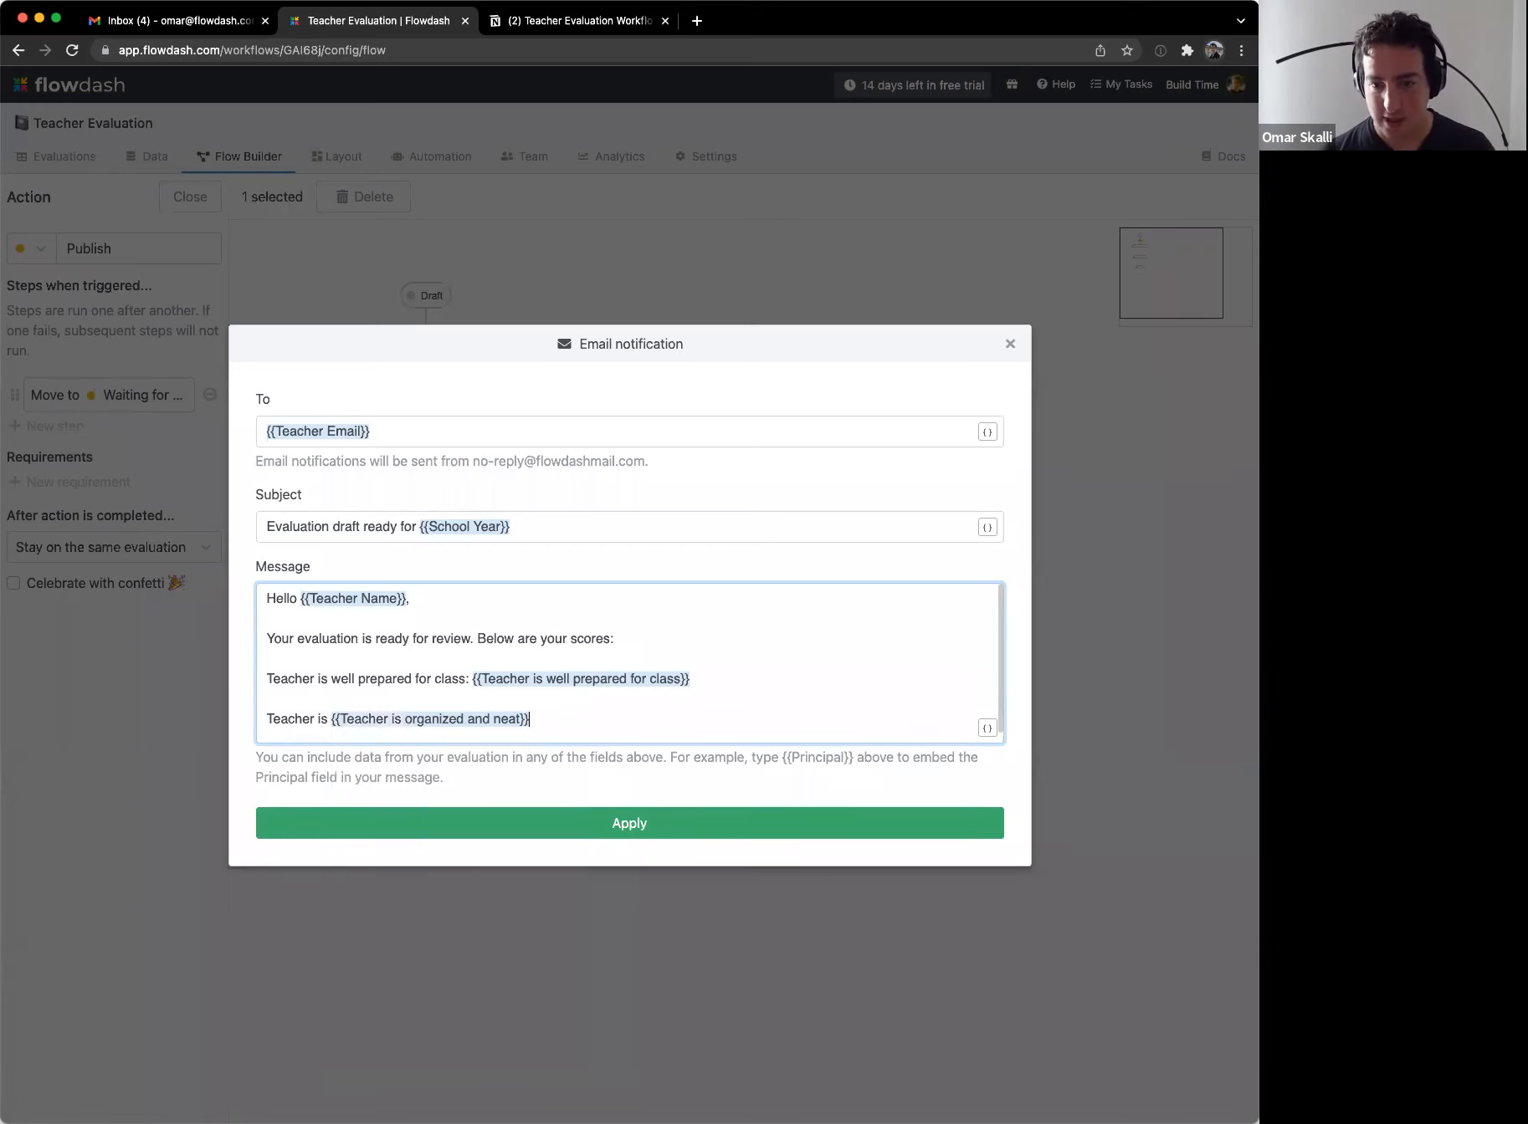
{"action": "key", "text": "Left"}
{"action": "type", "text": "organized and neat:"}
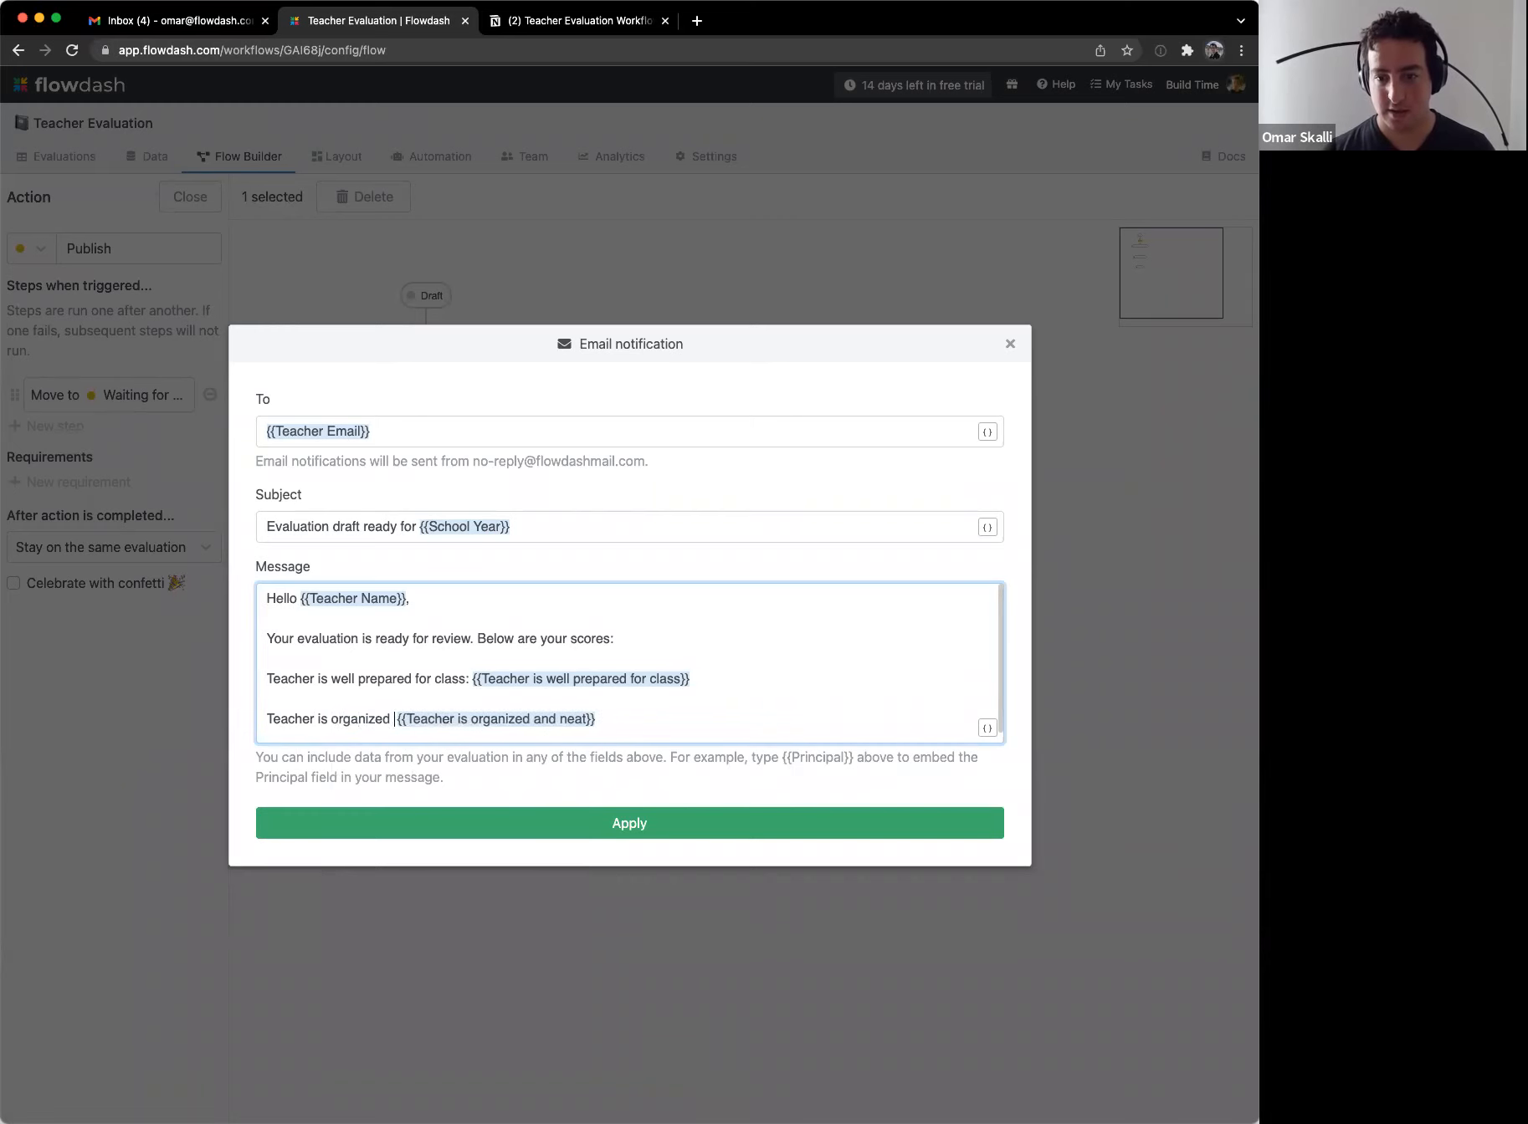
{"action": "key", "text": "End"}
{"action": "key", "text": "Return"}
{"action": "key", "text": "Return"}
Step: Add the score line 'Teacher knows its subject:' with its field inserted
{"action": "type", "text": "Teace"}
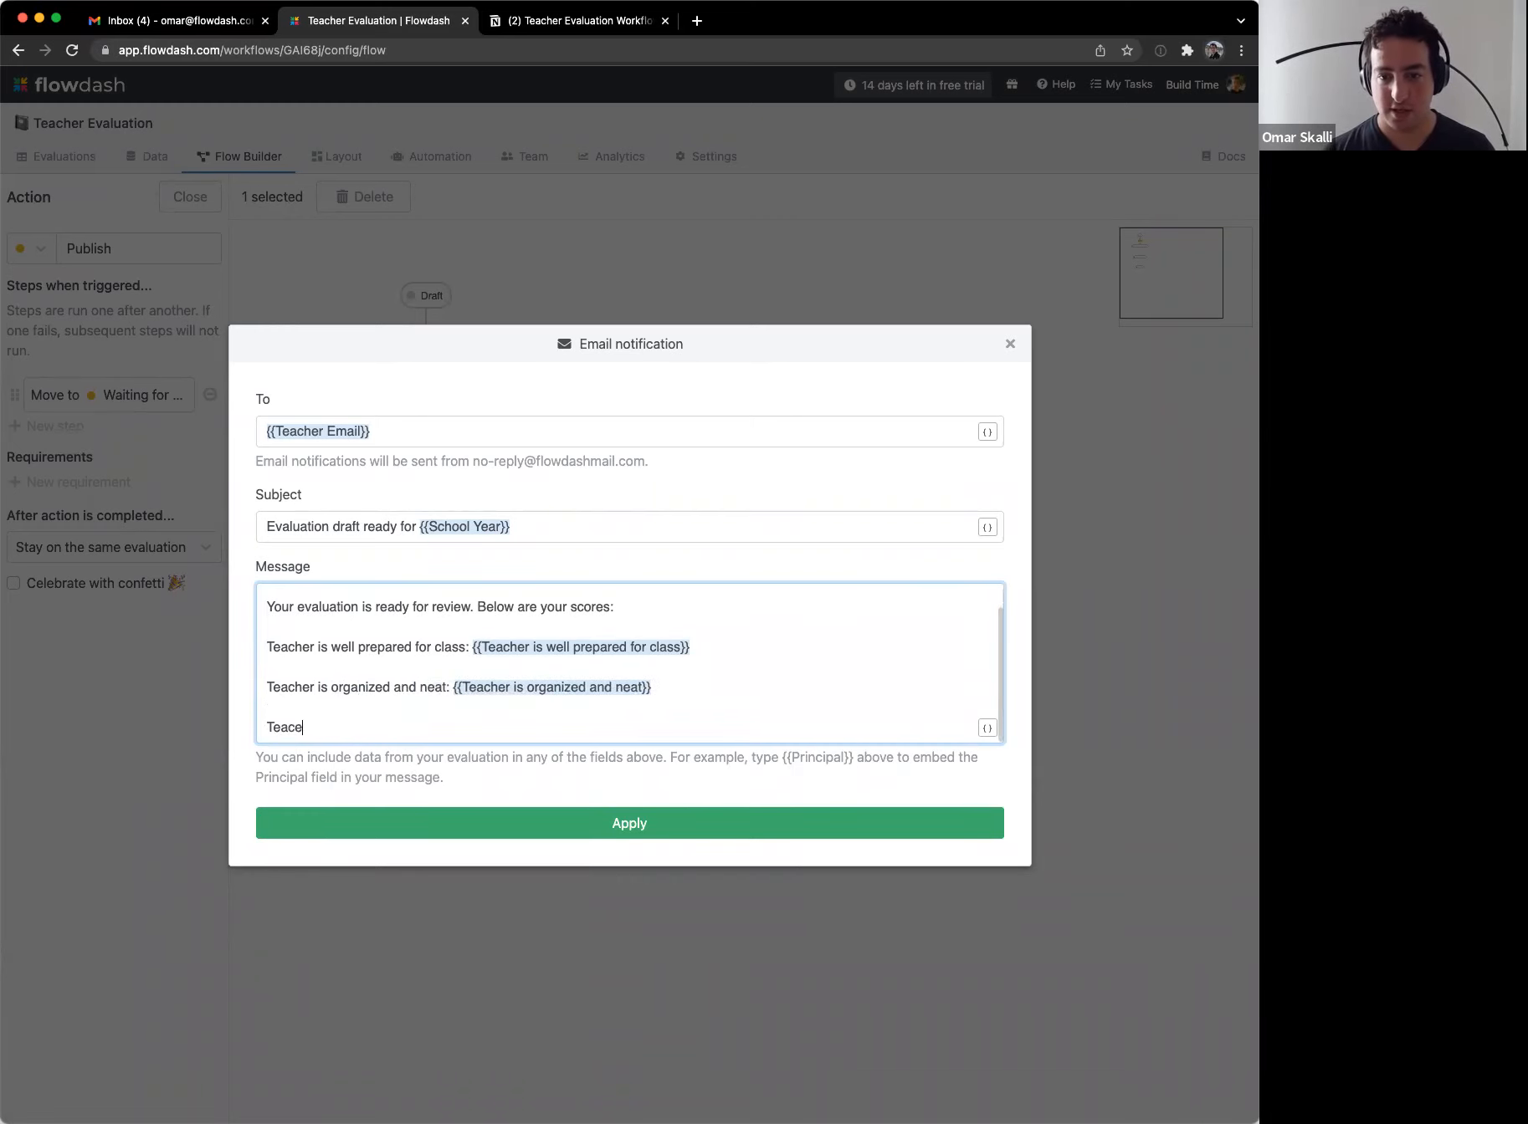
{"action": "key", "text": "BackSpace"}
{"action": "type", "text": "her is {{"}
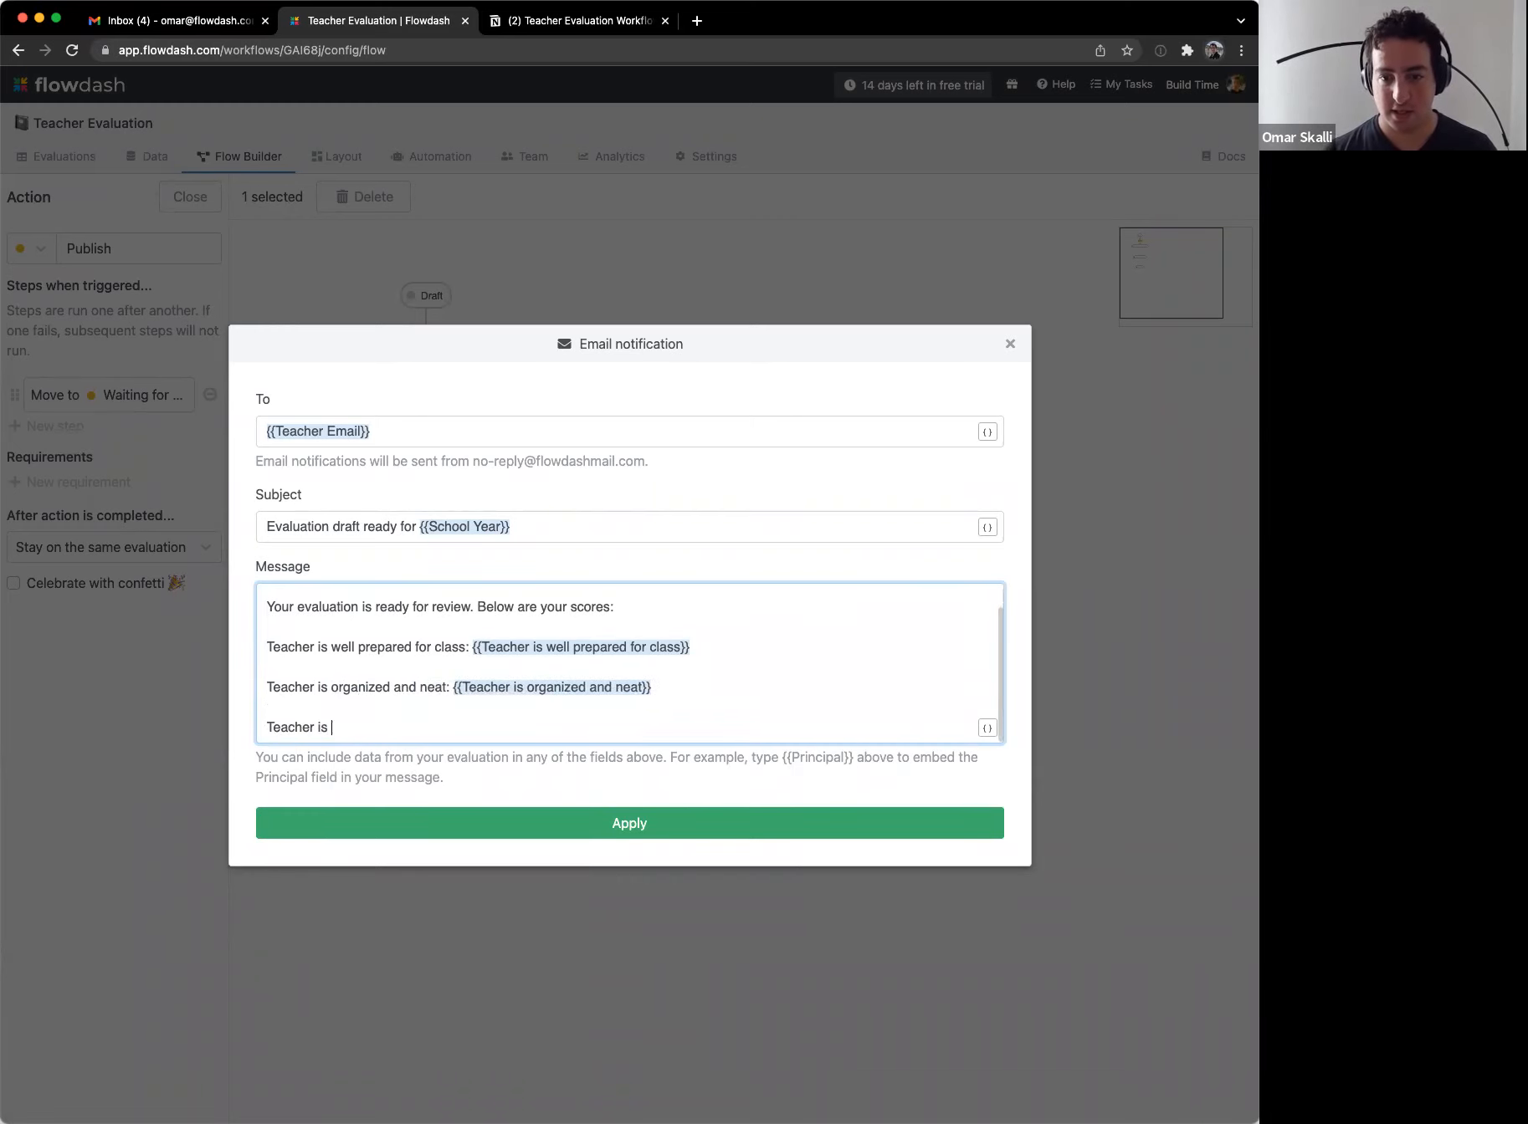
{"action": "key", "text": "Down"}
{"action": "key", "text": "Down"}
{"action": "key", "text": "Down"}
{"action": "key", "text": "Down"}
{"action": "key", "text": "Down"}
{"action": "key", "text": "Down"}
{"action": "key", "text": "Down"}
{"action": "key", "text": "Down"}
{"action": "key", "text": "Down"}
{"action": "key", "text": "Down"}
{"action": "key", "text": "Down"}
{"action": "key", "text": "Down"}
{"action": "key", "text": "Down"}
{"action": "key", "text": "Down"}
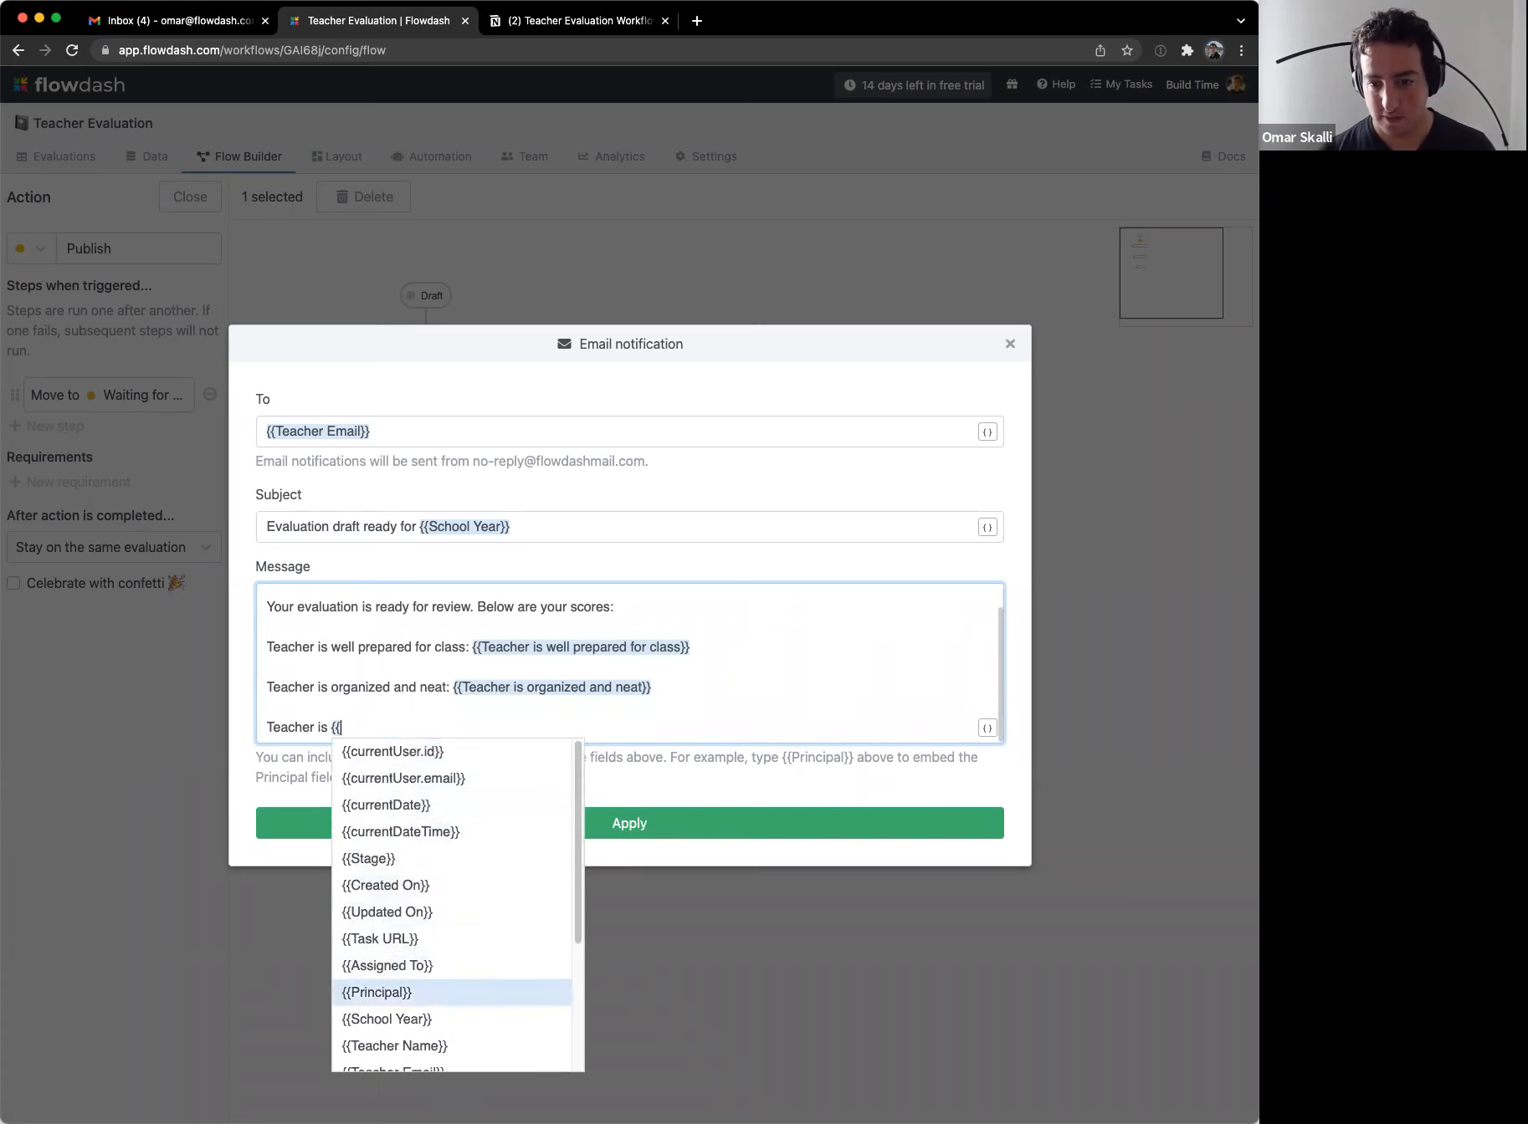
{"action": "key", "text": "Return"}
{"action": "key", "text": "Up"}
{"action": "key", "text": "Right"}
{"action": "key", "text": "alt+Right"}
{"action": "key", "text": "alt+Right"}
{"action": "key", "text": "alt+shift+Left"}
{"action": "type", "text": "known"}
{"action": "key", "text": "BackSpace"}
{"action": "type", "text": "s its subject:"}
Step: Sign off the message with 'Thank you!' and 'Your principal'
{"action": "key", "text": "Up"}
{"action": "key", "text": "Up"}
{"action": "key", "text": "Up"}
{"action": "key", "text": "Down"}
{"action": "key", "text": "Down"}
{"action": "key", "text": "Down"}
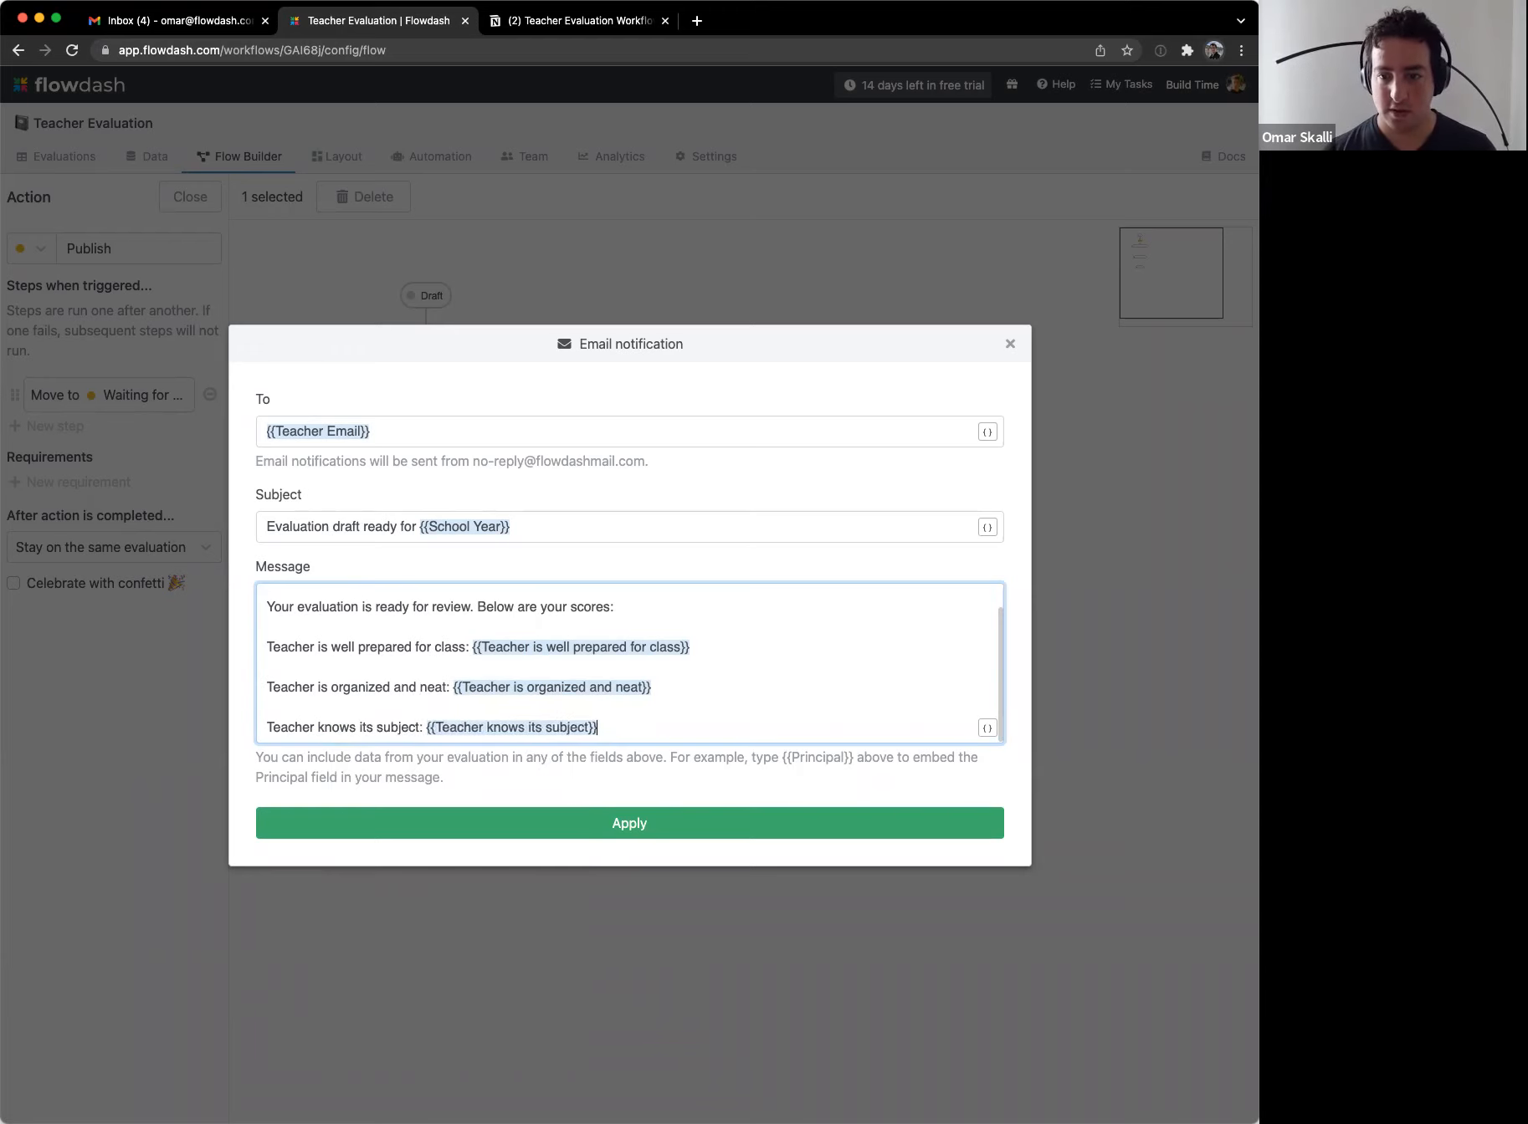
{"action": "key", "text": "Return"}
{"action": "key", "text": "Return"}
{"action": "type", "text": "You will receive a n a"}
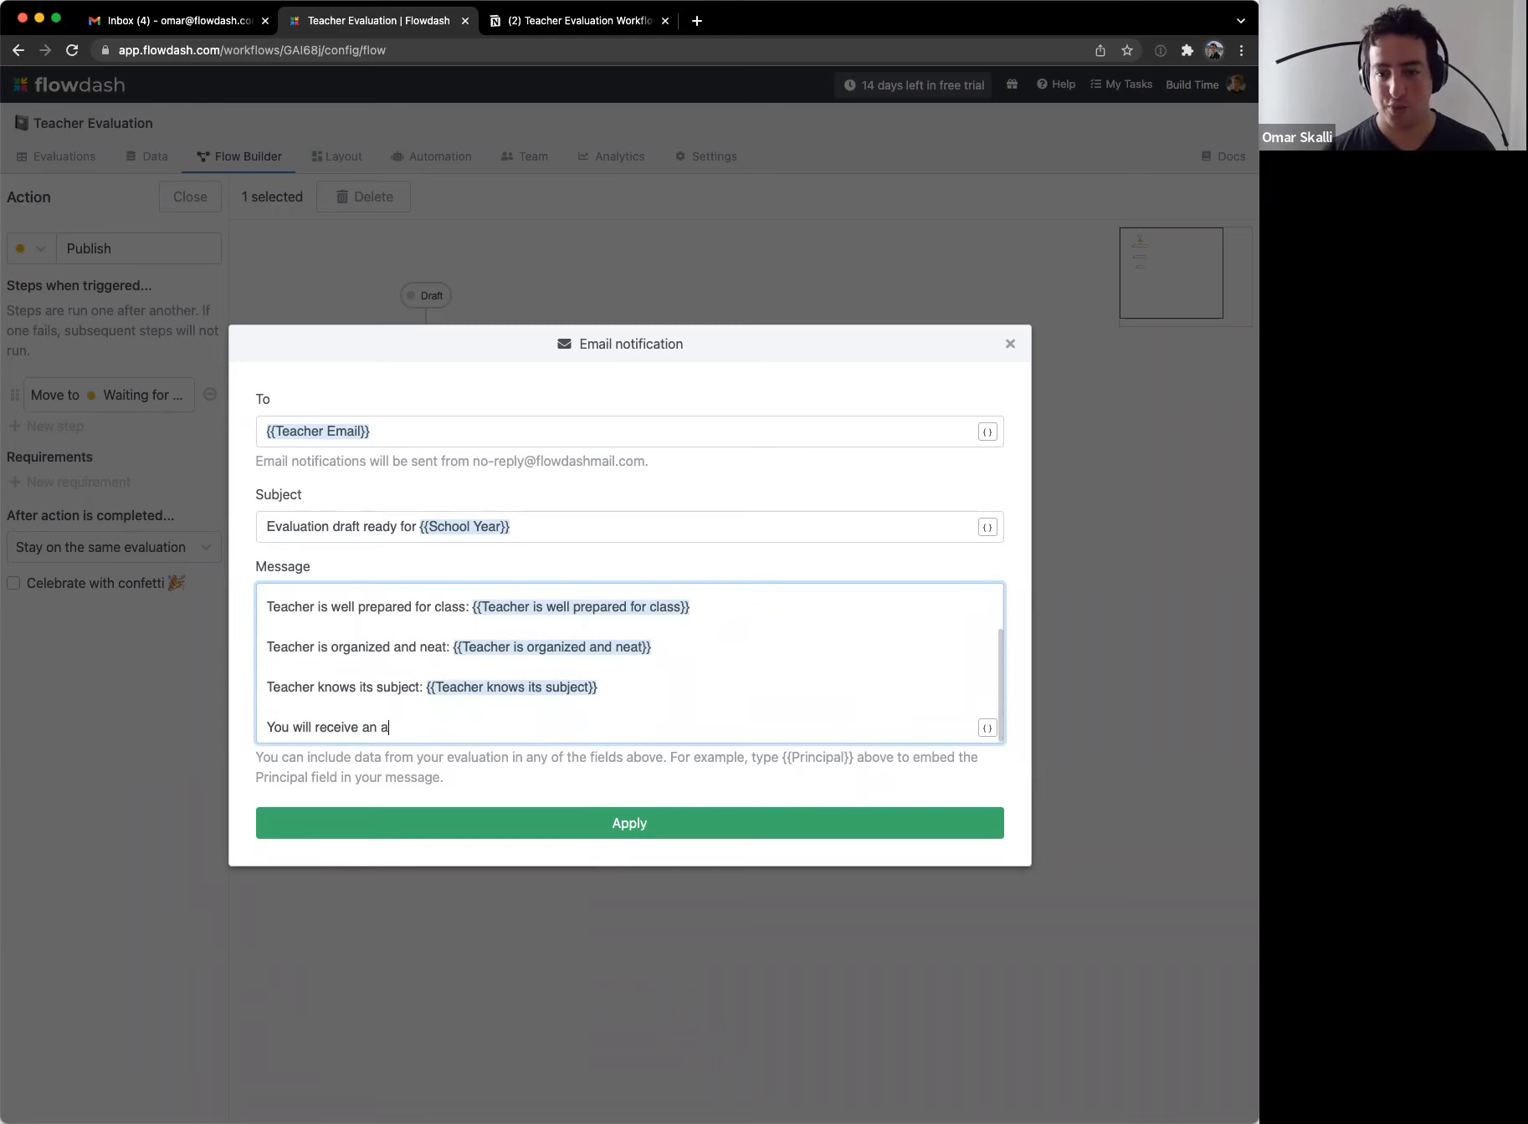
{"action": "type", "text": "pproval form short"}
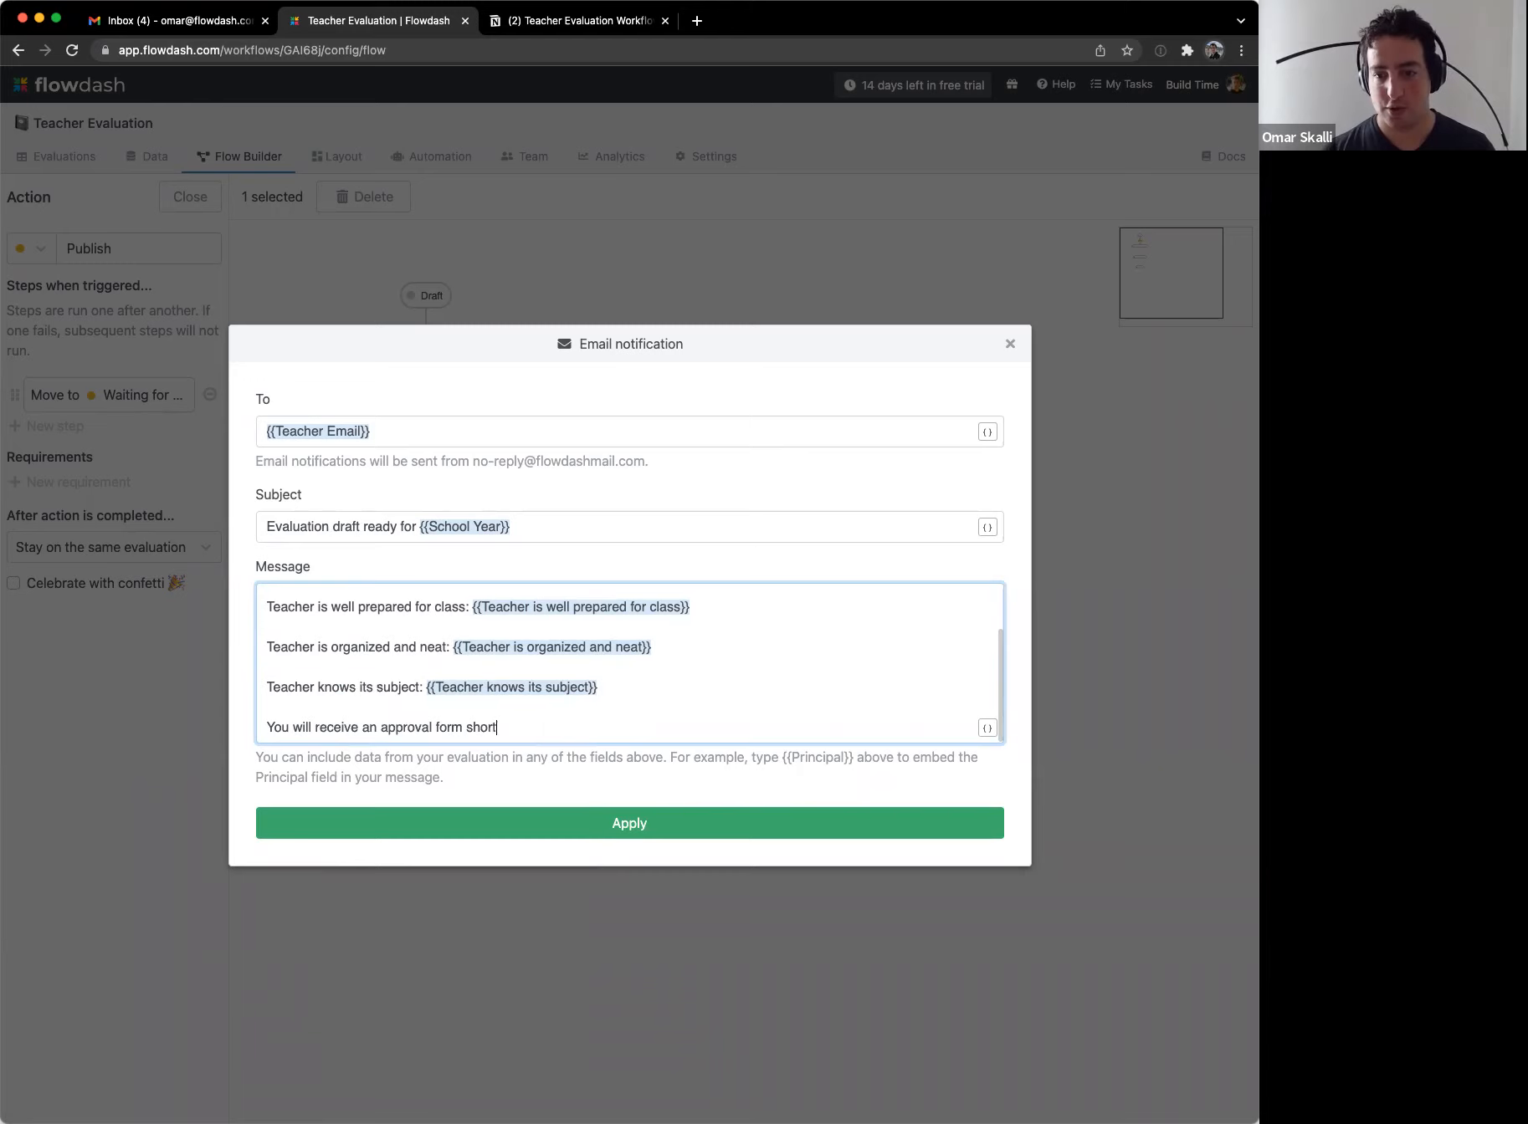
{"action": "type", "text": "ly. You can decide to aa"}
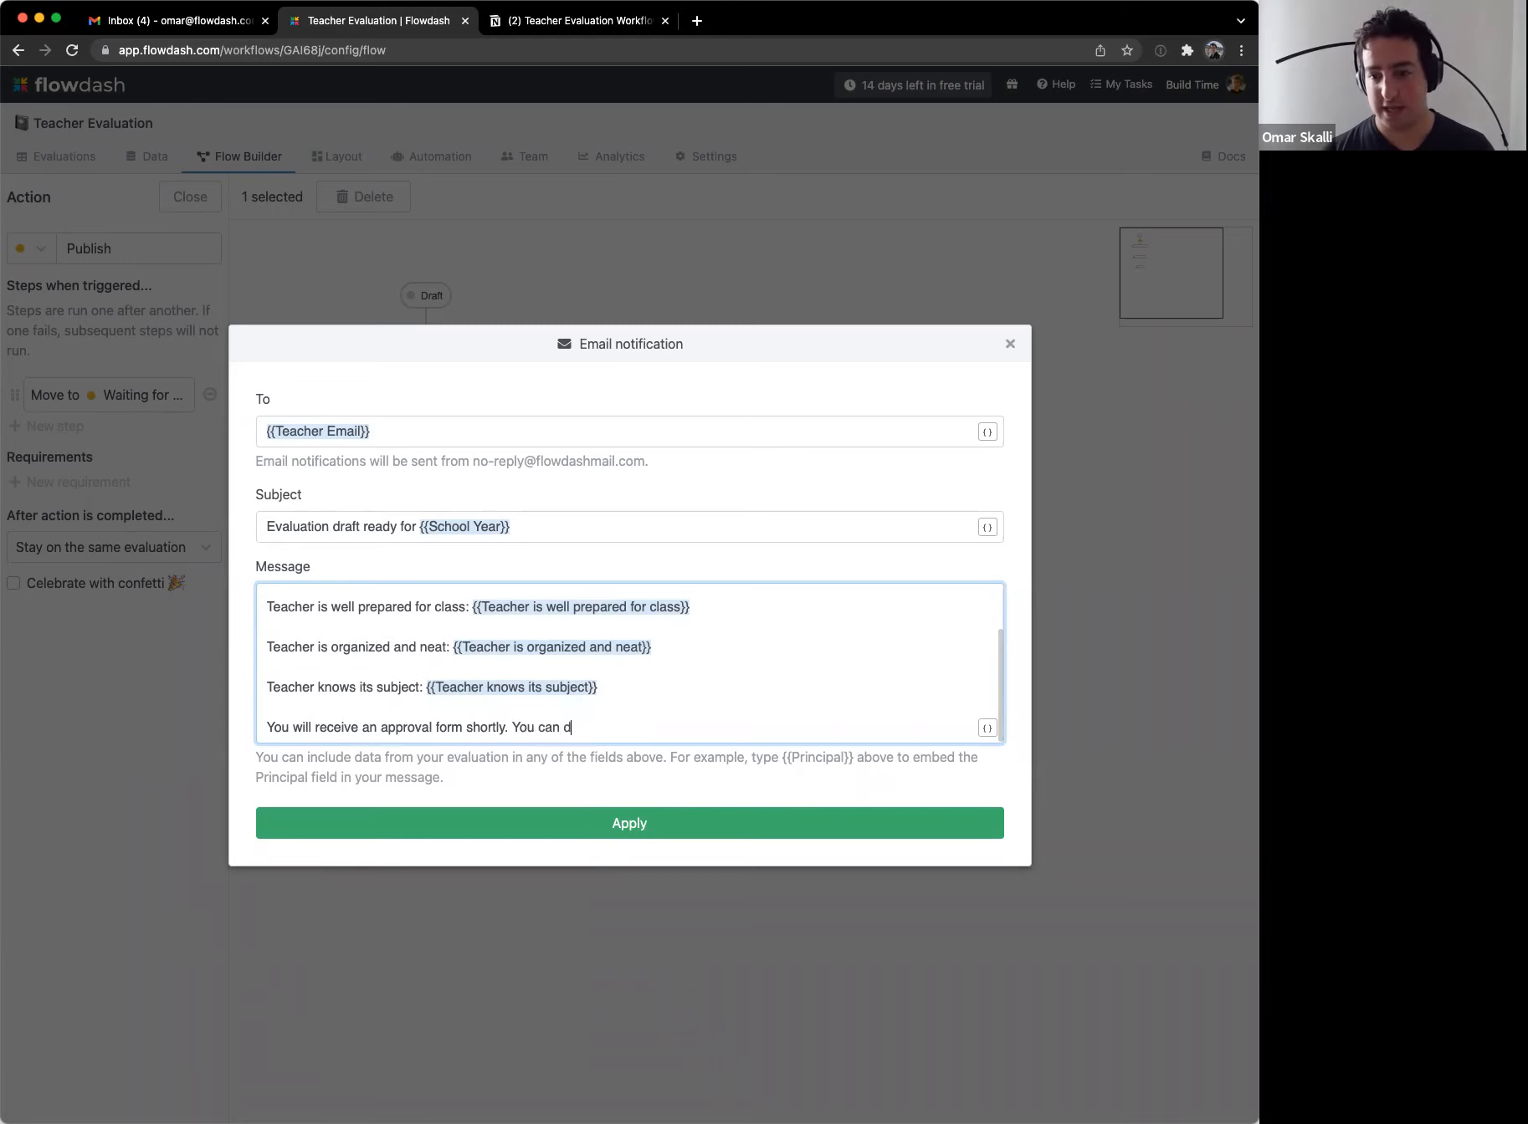
{"action": "key", "text": "BackSpace"}
{"action": "key", "text": "BackSpace"}
{"action": "key", "text": "BackSpace"}
{"action": "key", "text": "BackSpace"}
{"action": "key", "text": "BackSpace"}
{"action": "key", "text": "BackSpace"}
{"action": "key", "text": "BackSpace"}
{"action": "key", "text": "BackSpace"}
{"action": "key", "text": "BackSpace"}
{"action": "key", "text": "BackSpace"}
{"action": "key", "text": "BackSpace"}
{"action": "key", "text": "BackSpace"}
{"action": "key", "text": "BackSpace"}
{"action": "key", "text": "BackSpace"}
{"action": "key", "text": "BackSpace"}
{"action": "key", "text": "BackSpace"}
{"action": "key", "text": "BackSpace"}
{"action": "key", "text": "BackSpace"}
{"action": "key", "text": "BackSpace"}
{"action": "key", "text": "BackSpace"}
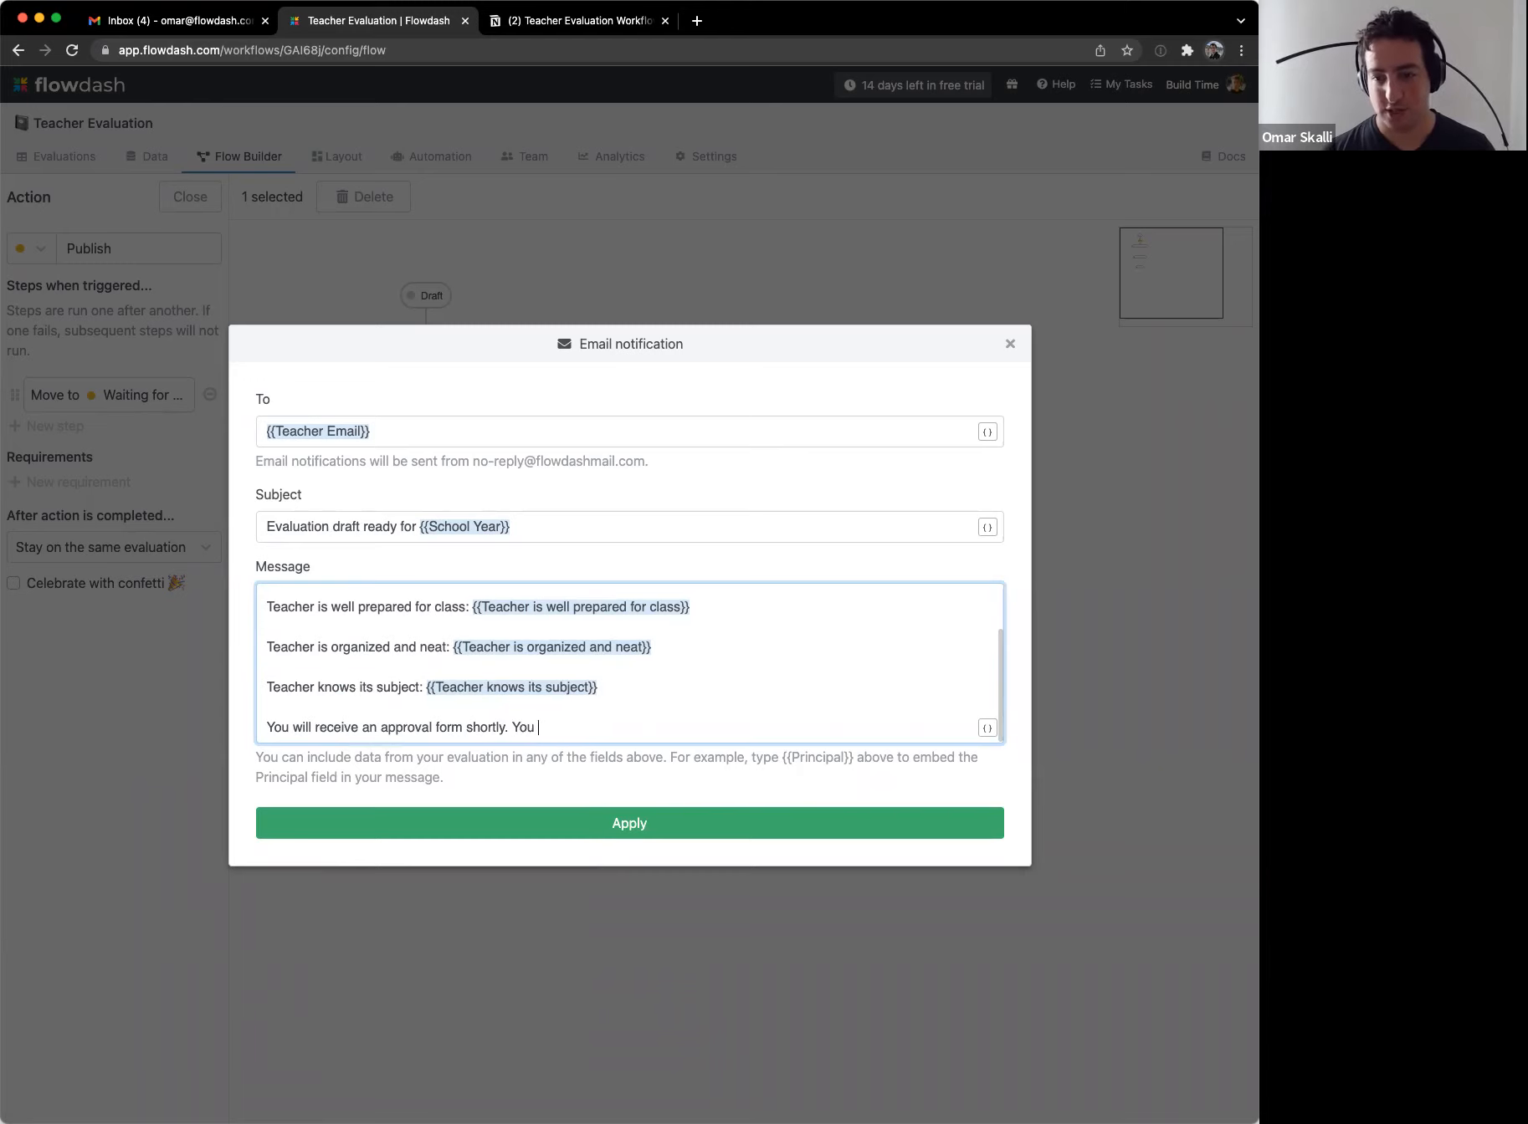
{"action": "key", "text": "Return"}
{"action": "key", "text": "Return"}
{"action": "type", "text": "Thank you,"}
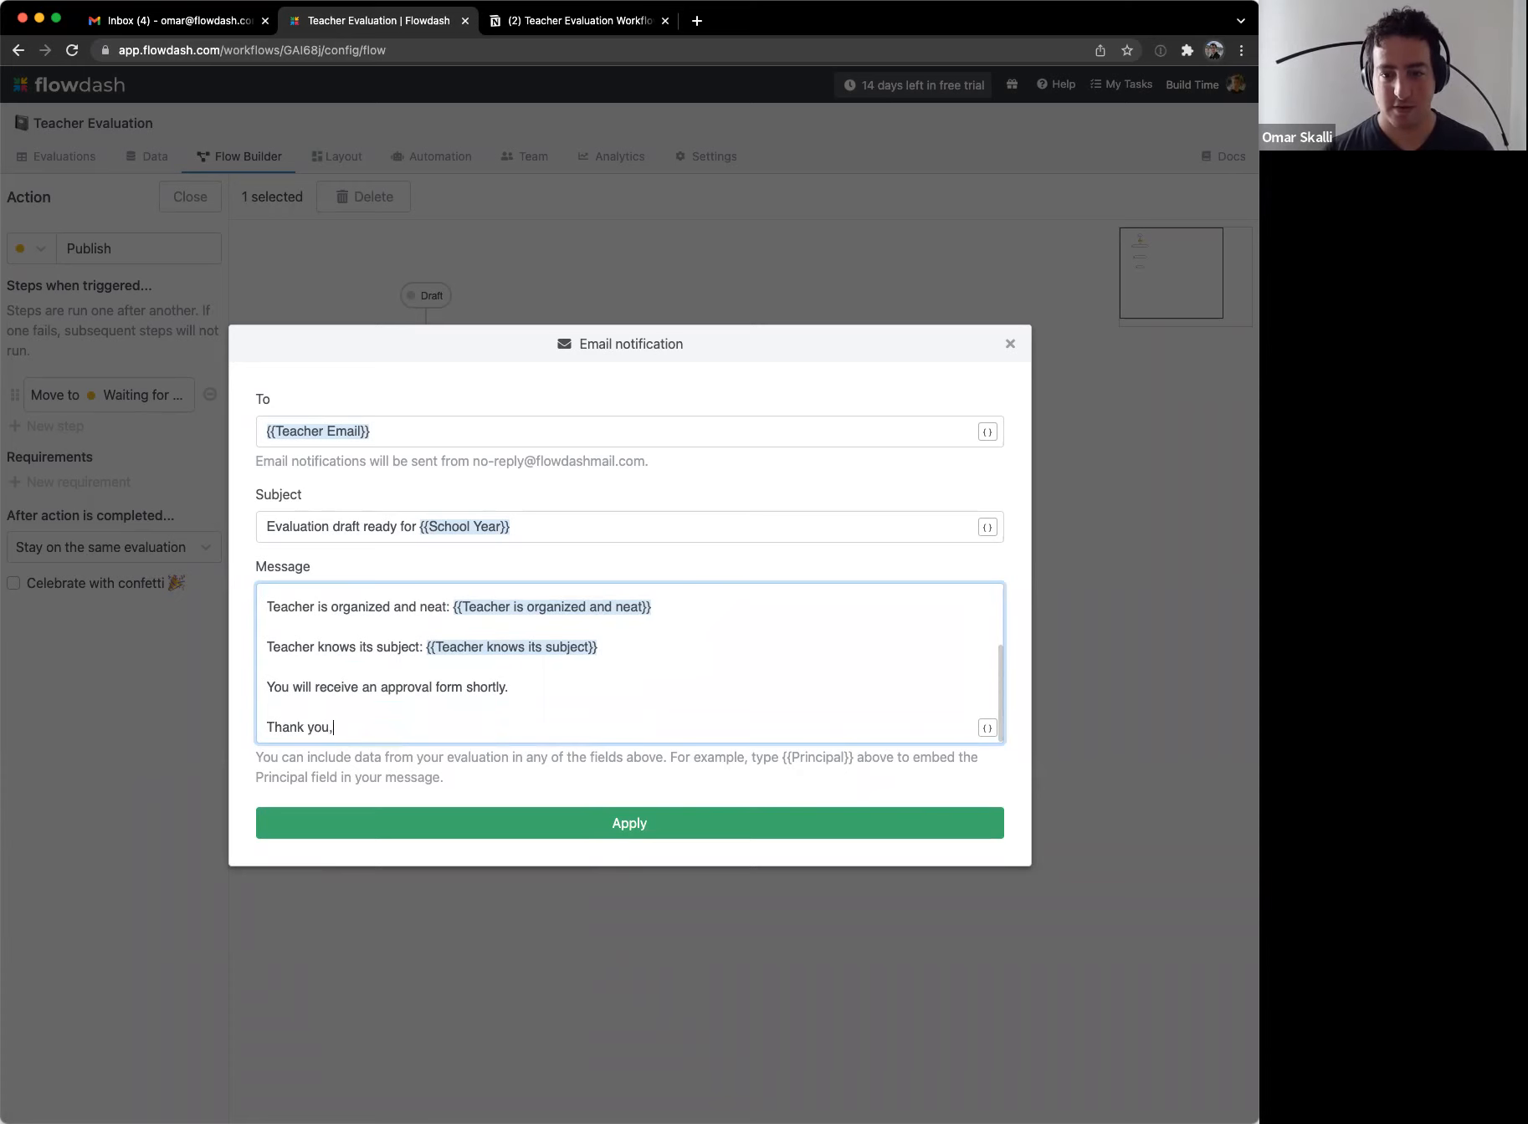
{"action": "key", "text": "Return"}
{"action": "type", "text": "{{"}
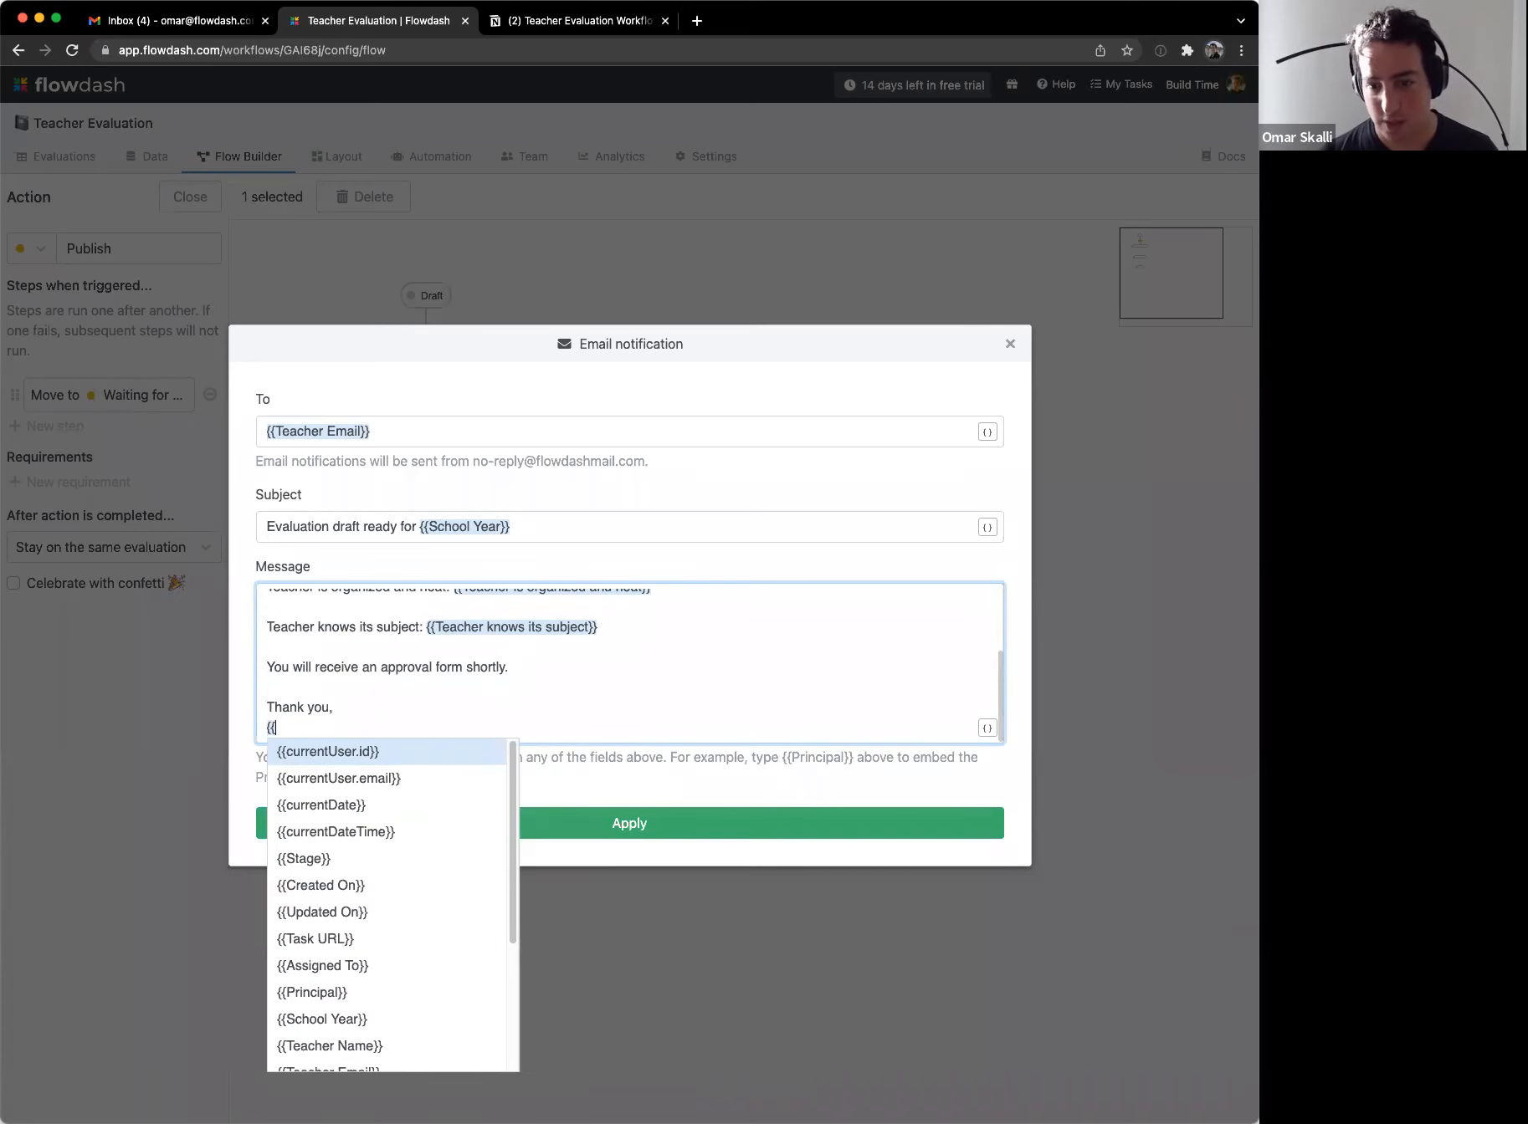
{"action": "key", "text": "Escape"}
{"action": "key", "text": "BackSpace"}
{"action": "key", "text": "BackSpace"}
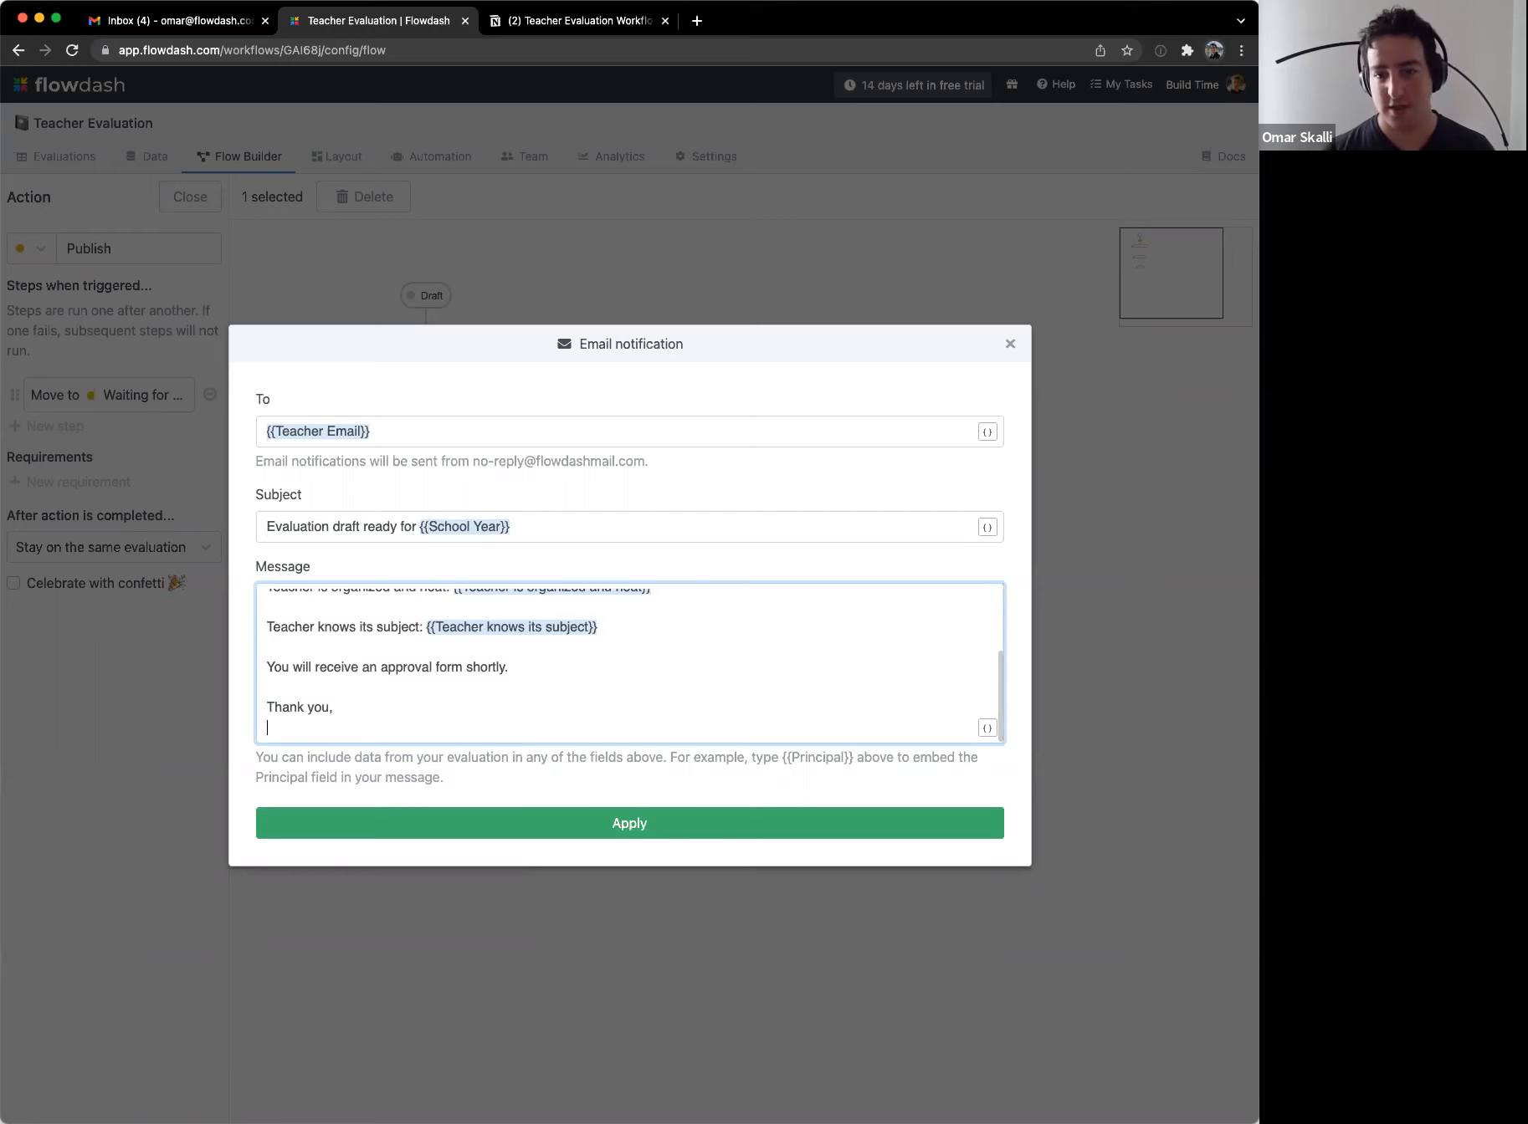
{"action": "key", "text": "BackSpace"}
{"action": "key", "text": "BackSpace"}
{"action": "type", "text": "!"}
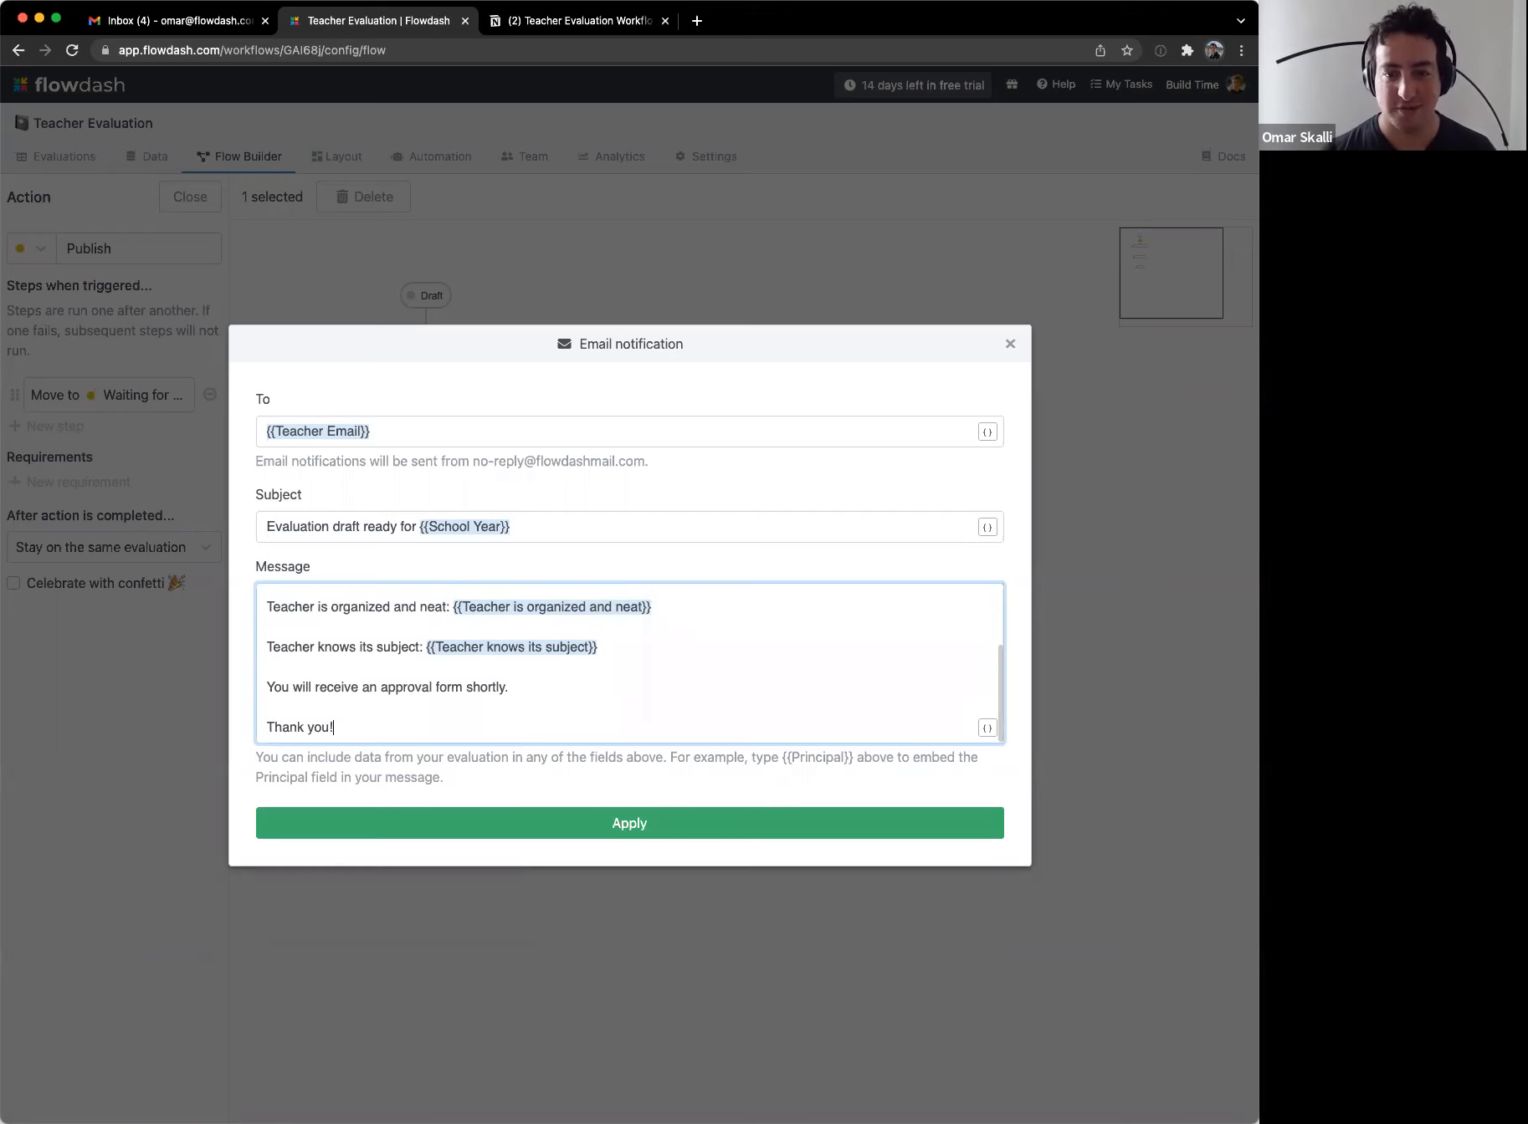
{"action": "key", "text": "Return"}
{"action": "type", "text": "Your principal"}
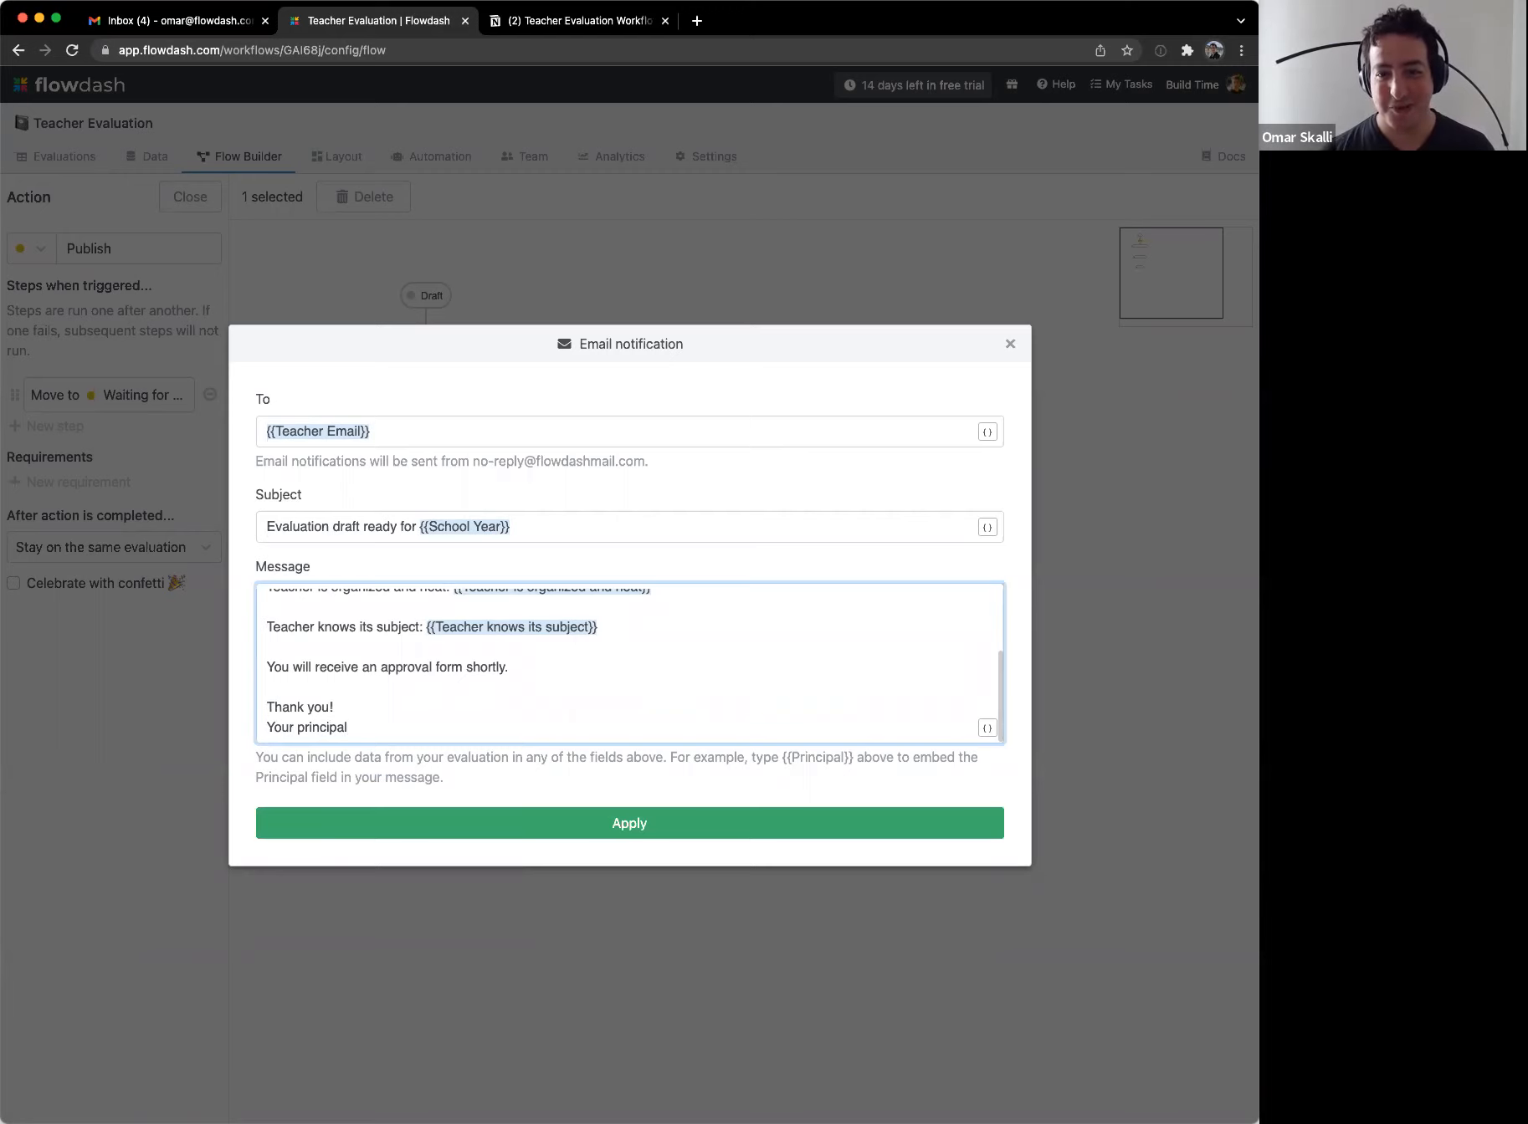
Step: Review the email, apply it, and save the Publish action
{"action": "scroll", "coordinate": [611, 636], "scroll_direction": "up", "scroll_amount": 5}
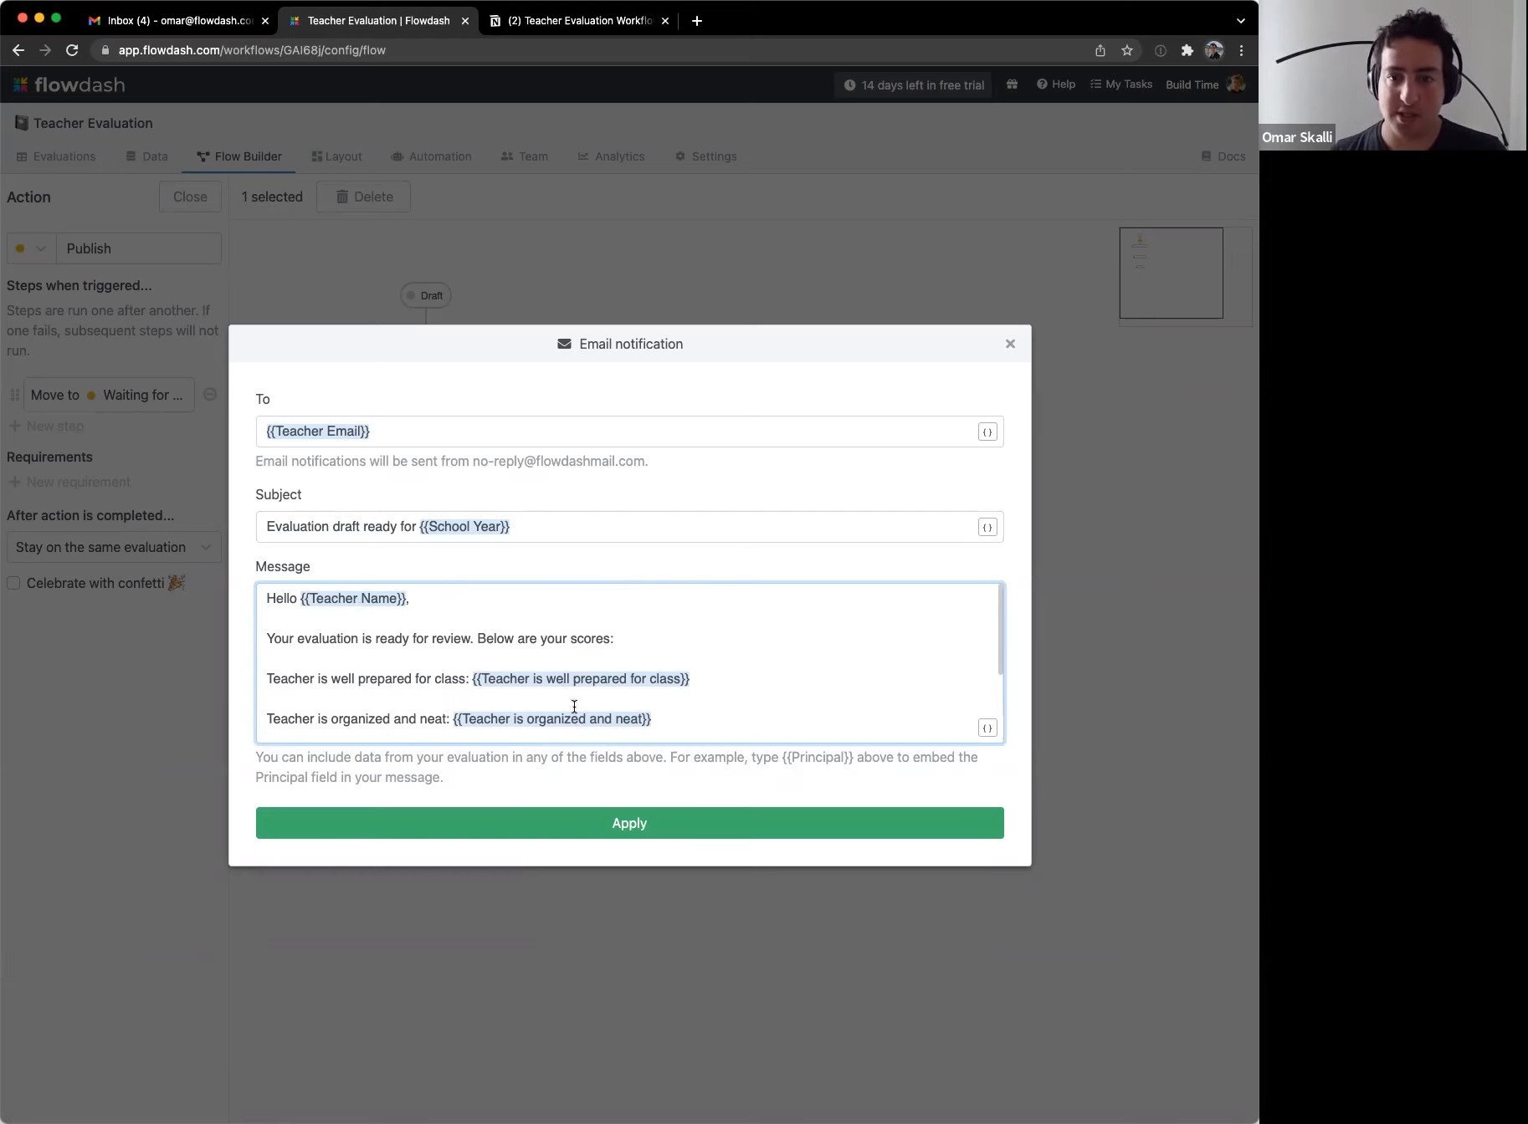
{"action": "left_click", "coordinate": [465, 529]}
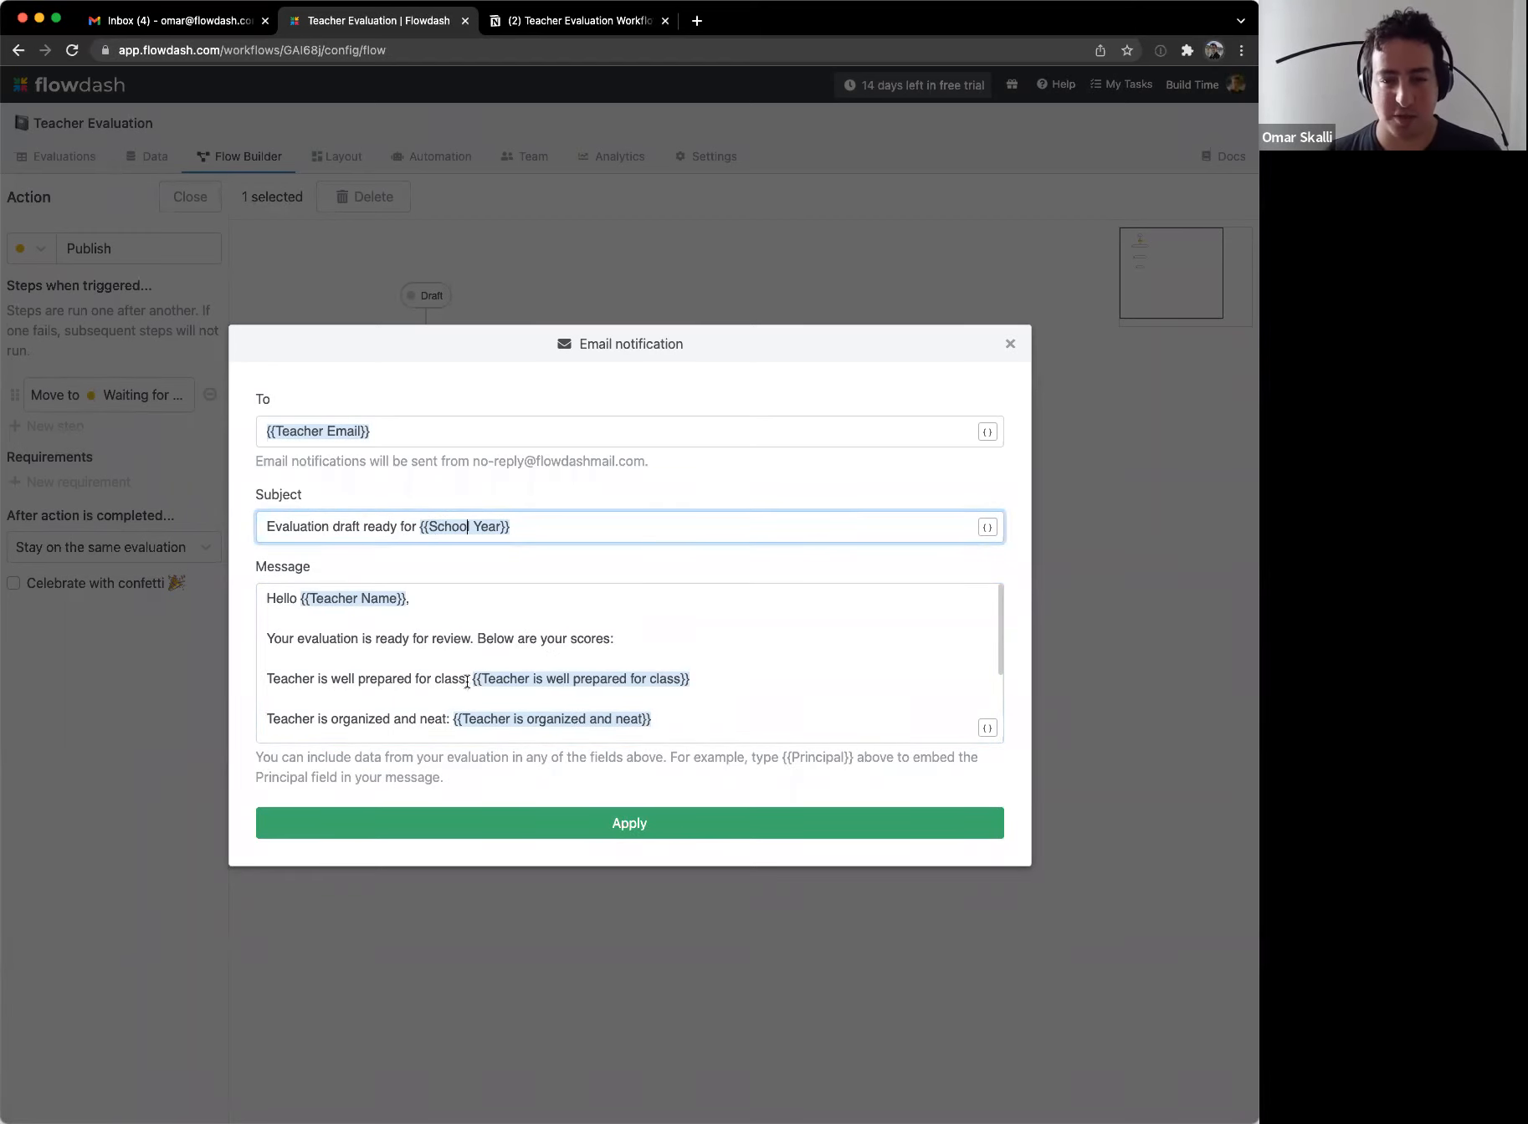
{"action": "scroll", "coordinate": [443, 661], "scroll_direction": "down", "scroll_amount": 1}
{"action": "left_click", "coordinate": [421, 645]}
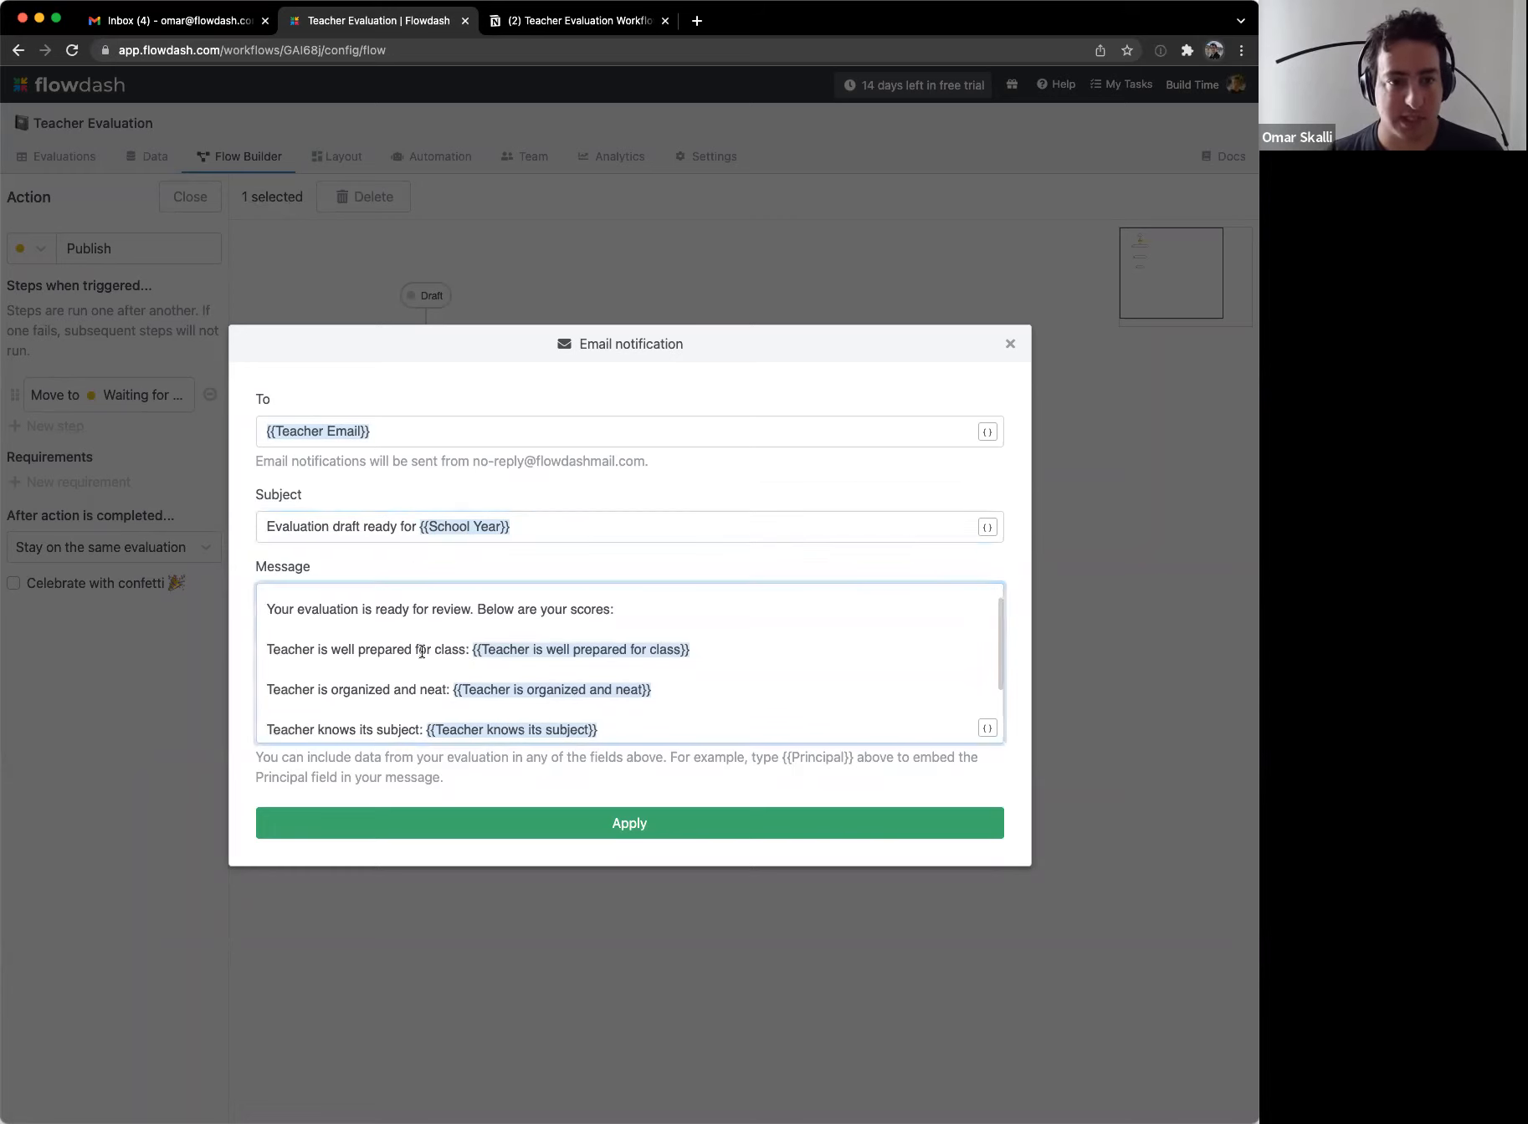
{"action": "left_click", "coordinate": [502, 840]}
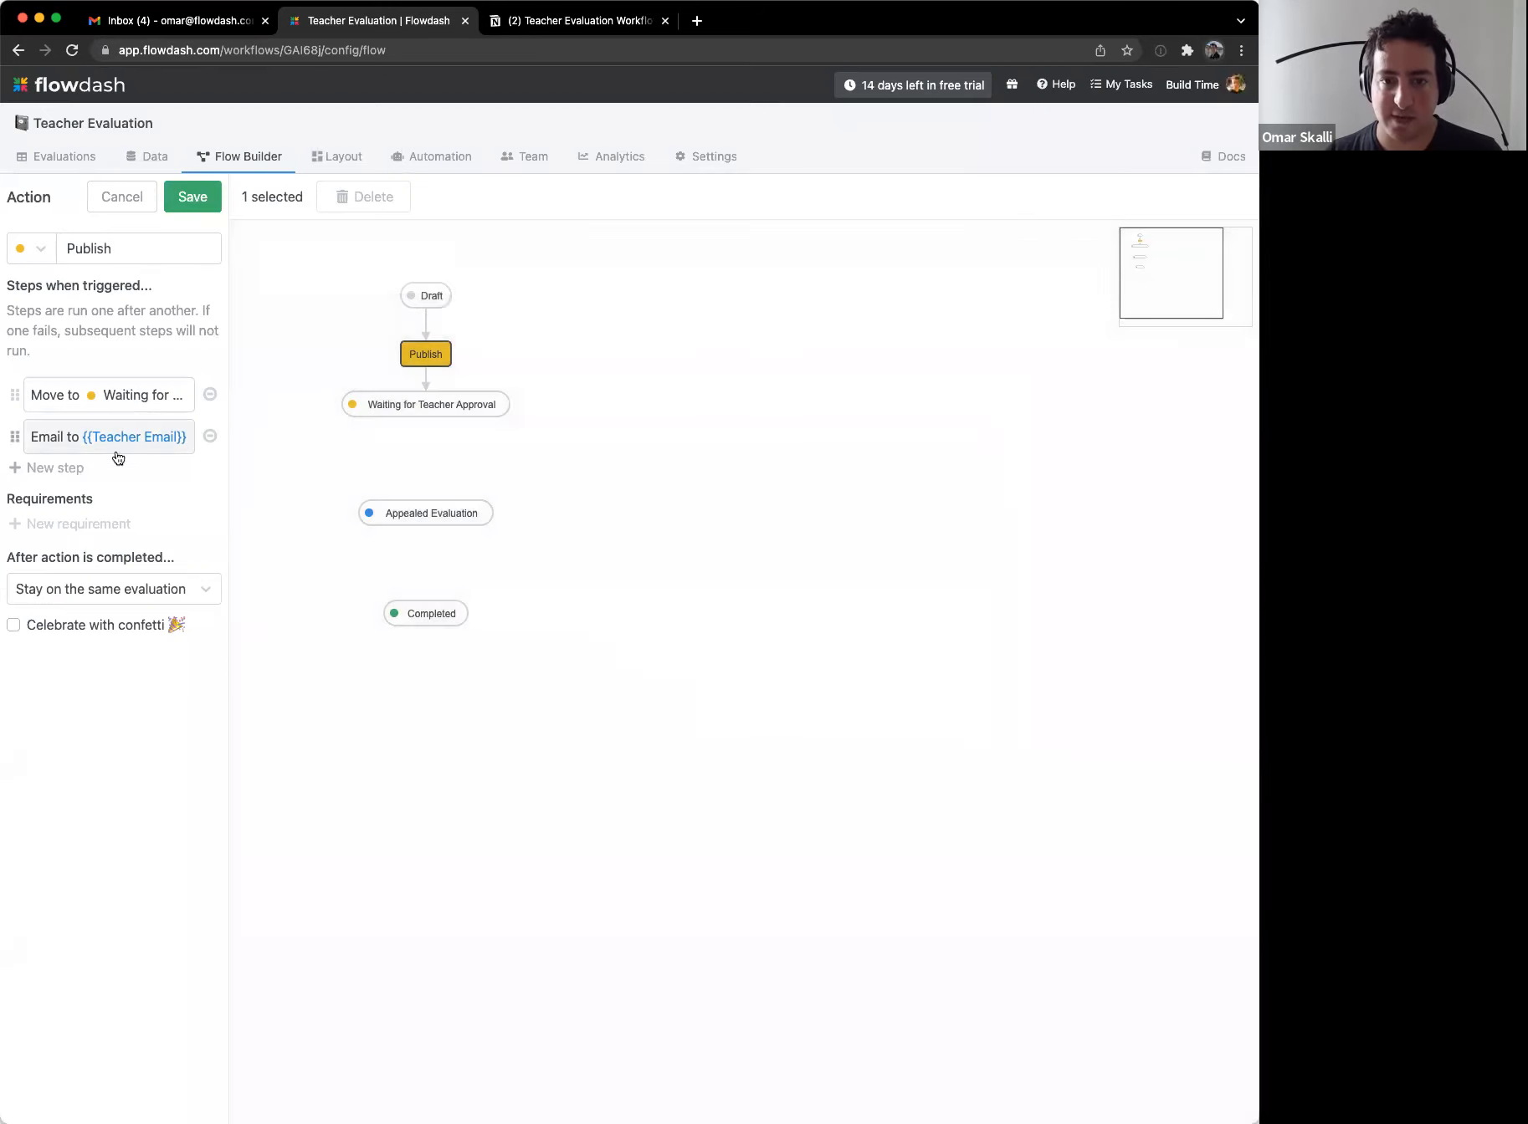
{"action": "left_click", "coordinate": [197, 201]}
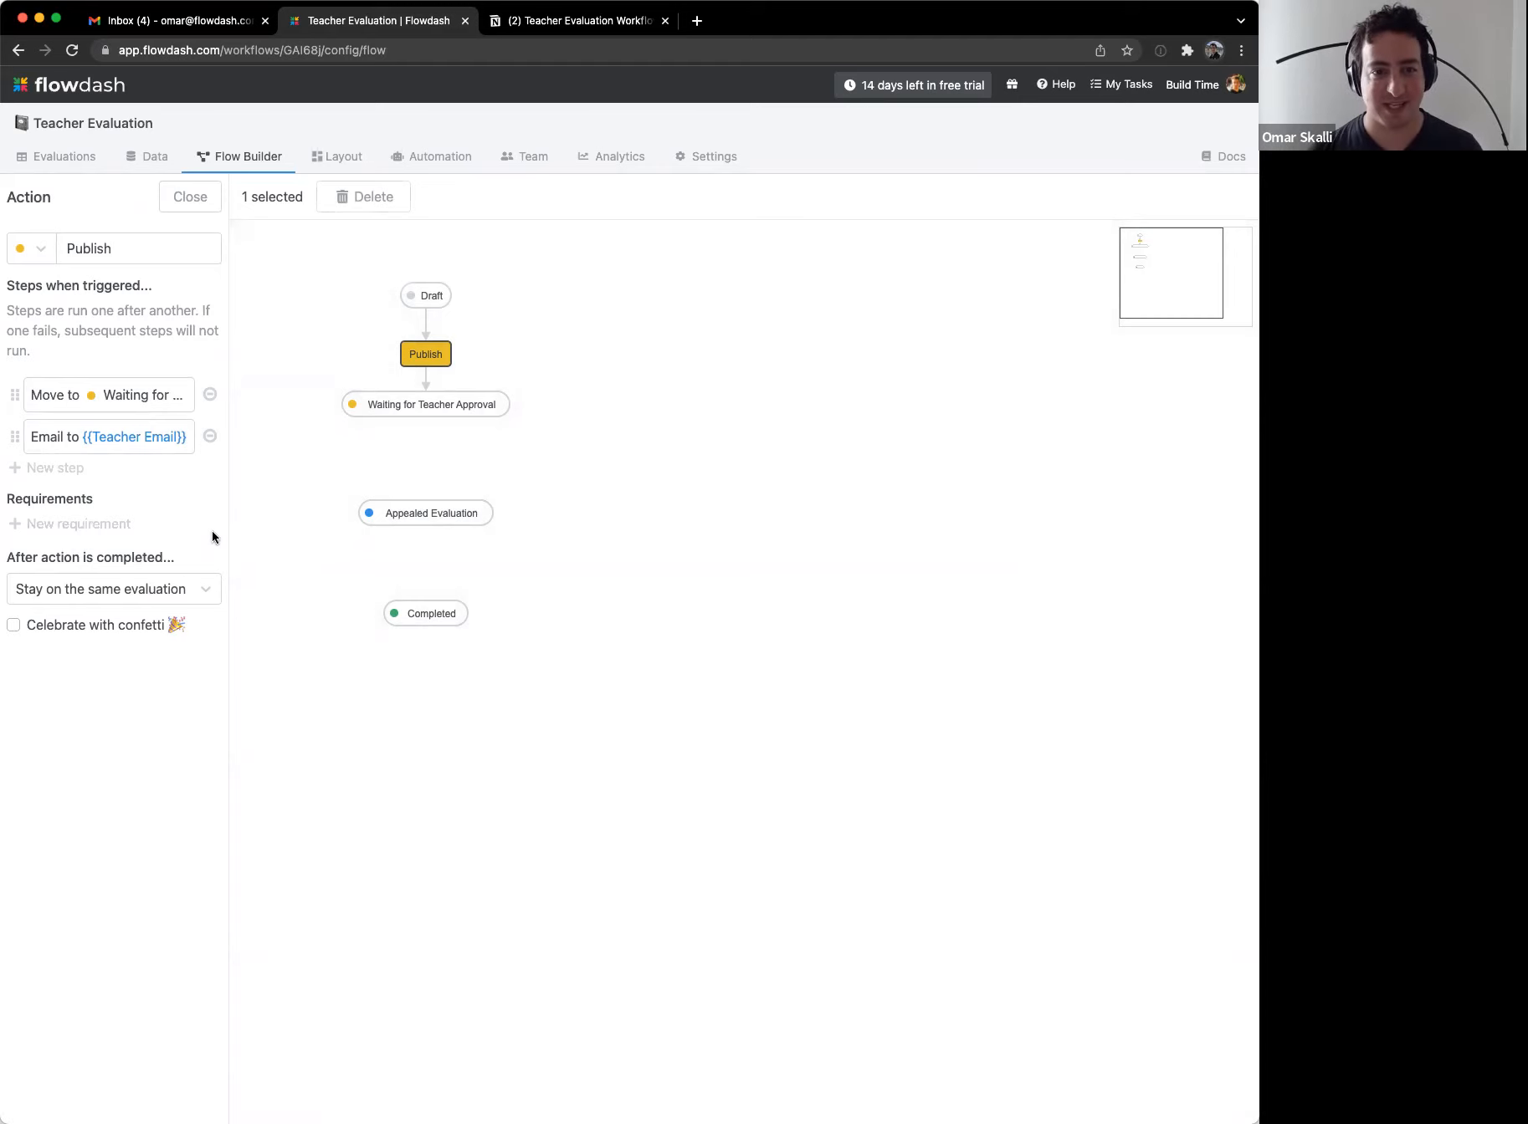
{"action": "left_click", "coordinate": [82, 525]}
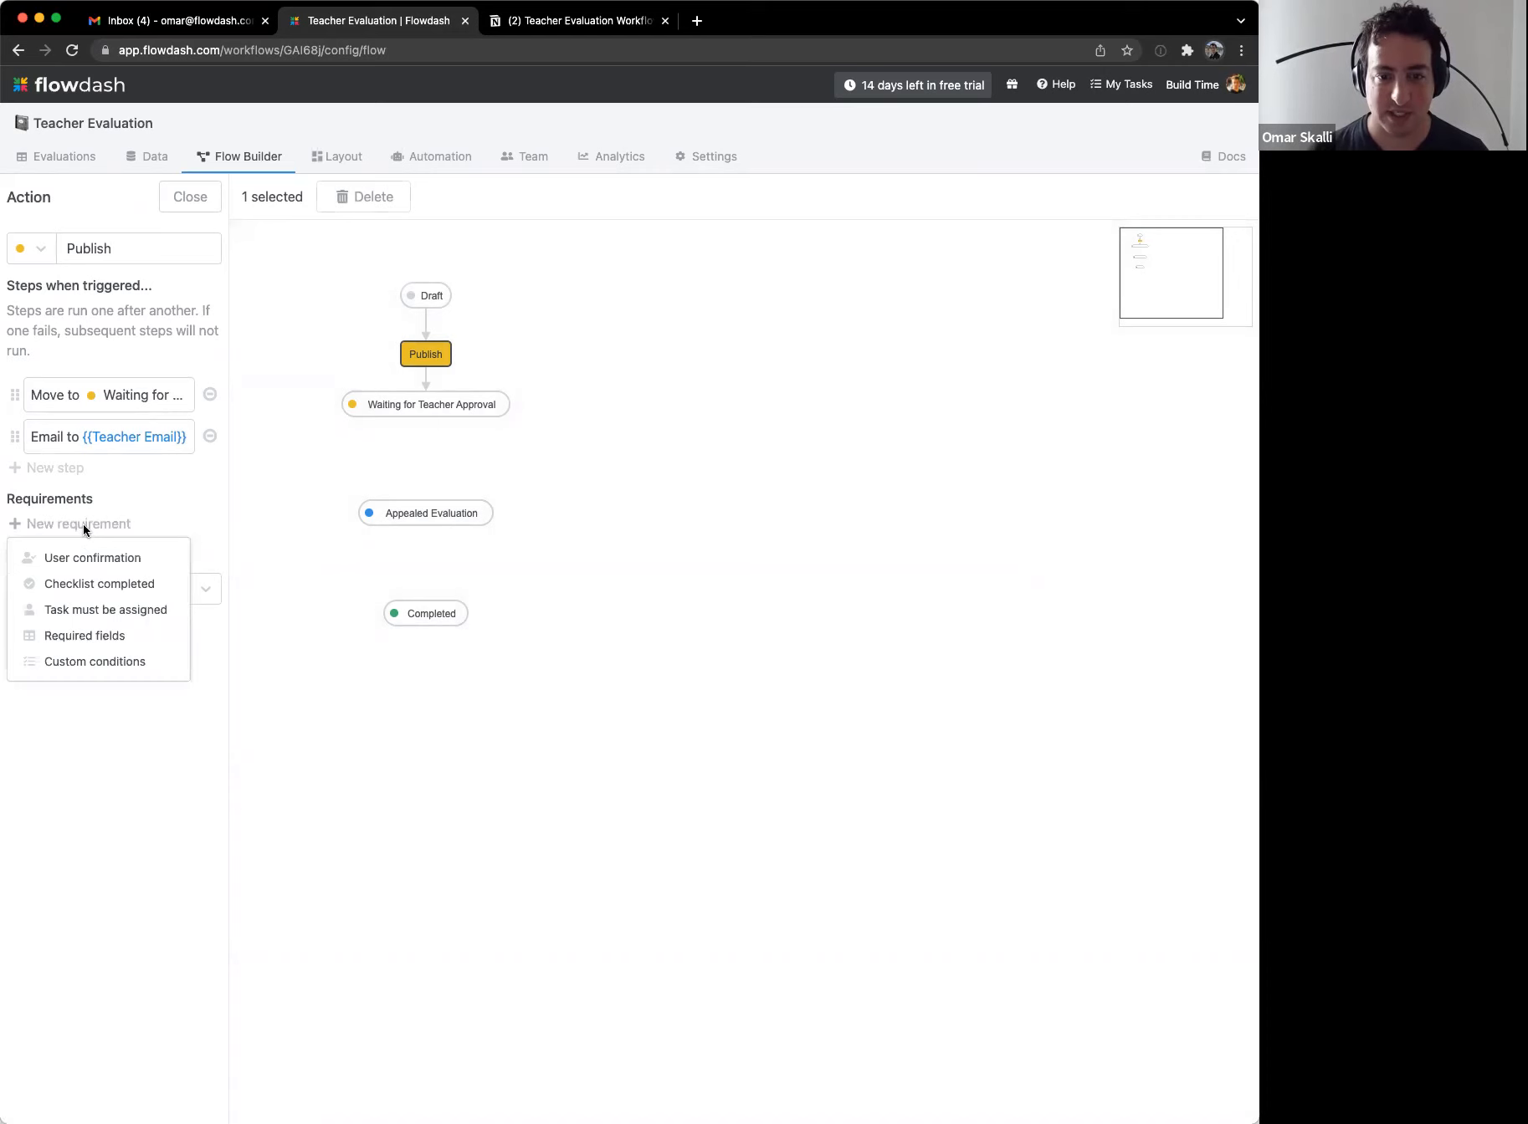
Step: Add a Required fields requirement ticking School Year, Teacher Name, Teacher Email and the three scores
{"action": "left_click", "coordinate": [128, 636]}
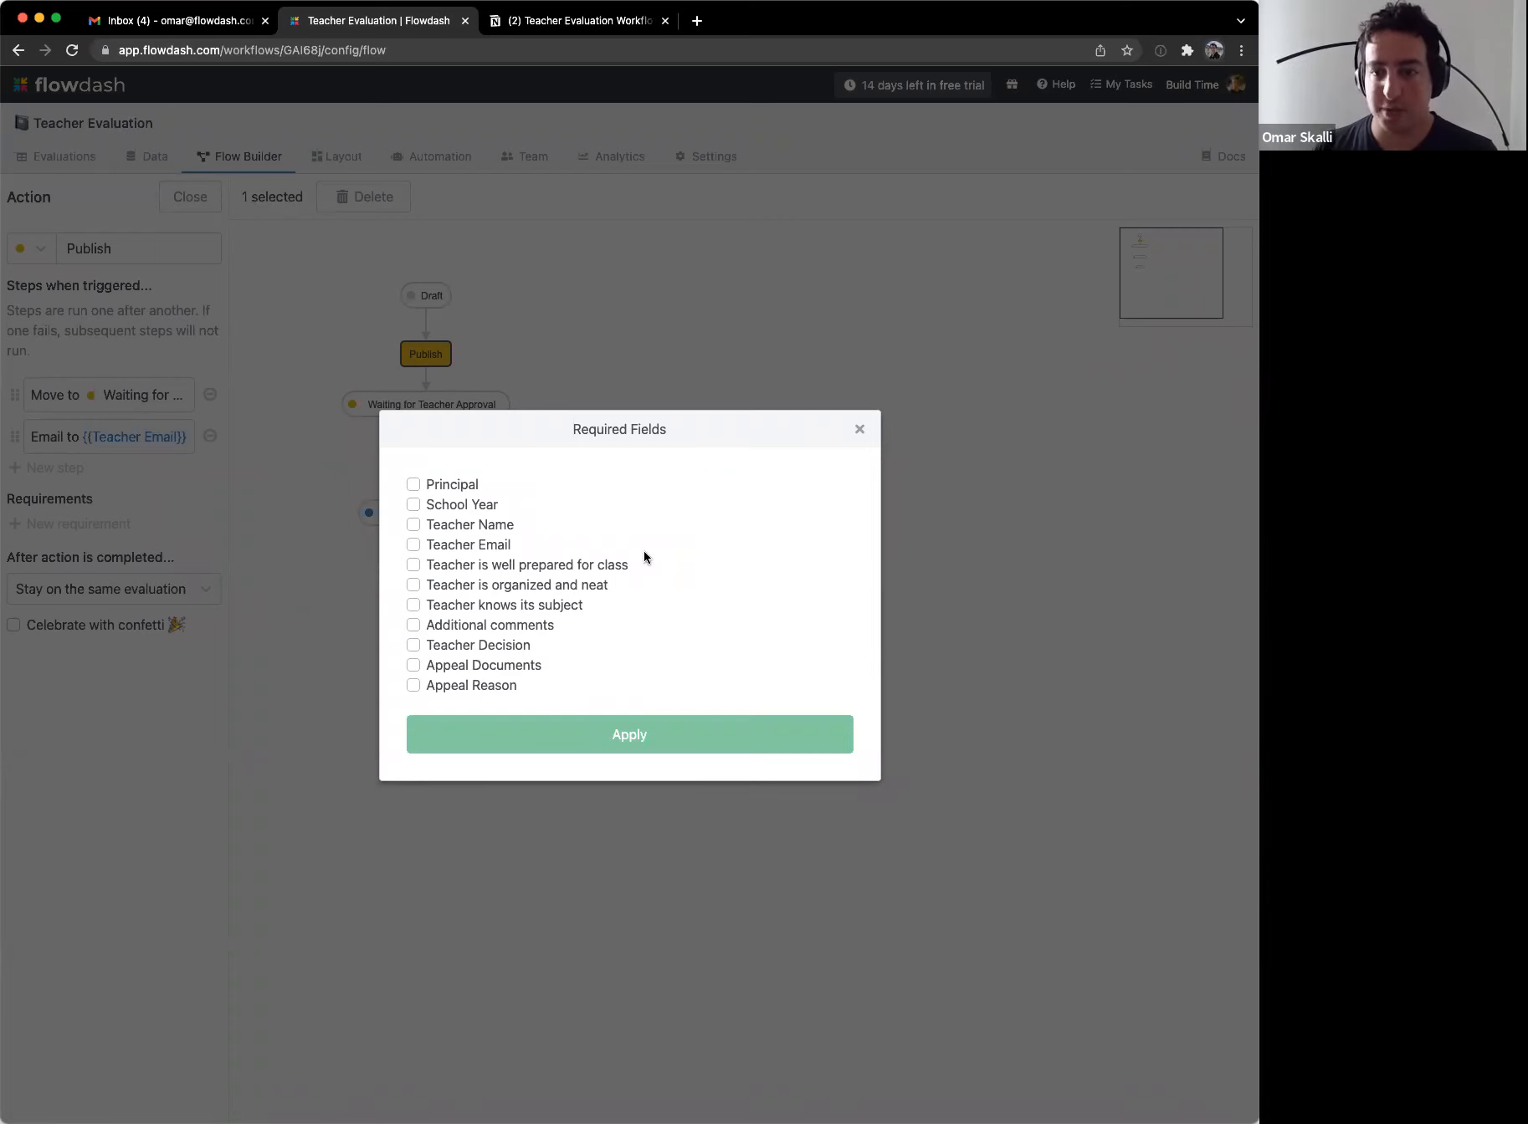
{"action": "left_click", "coordinate": [413, 525]}
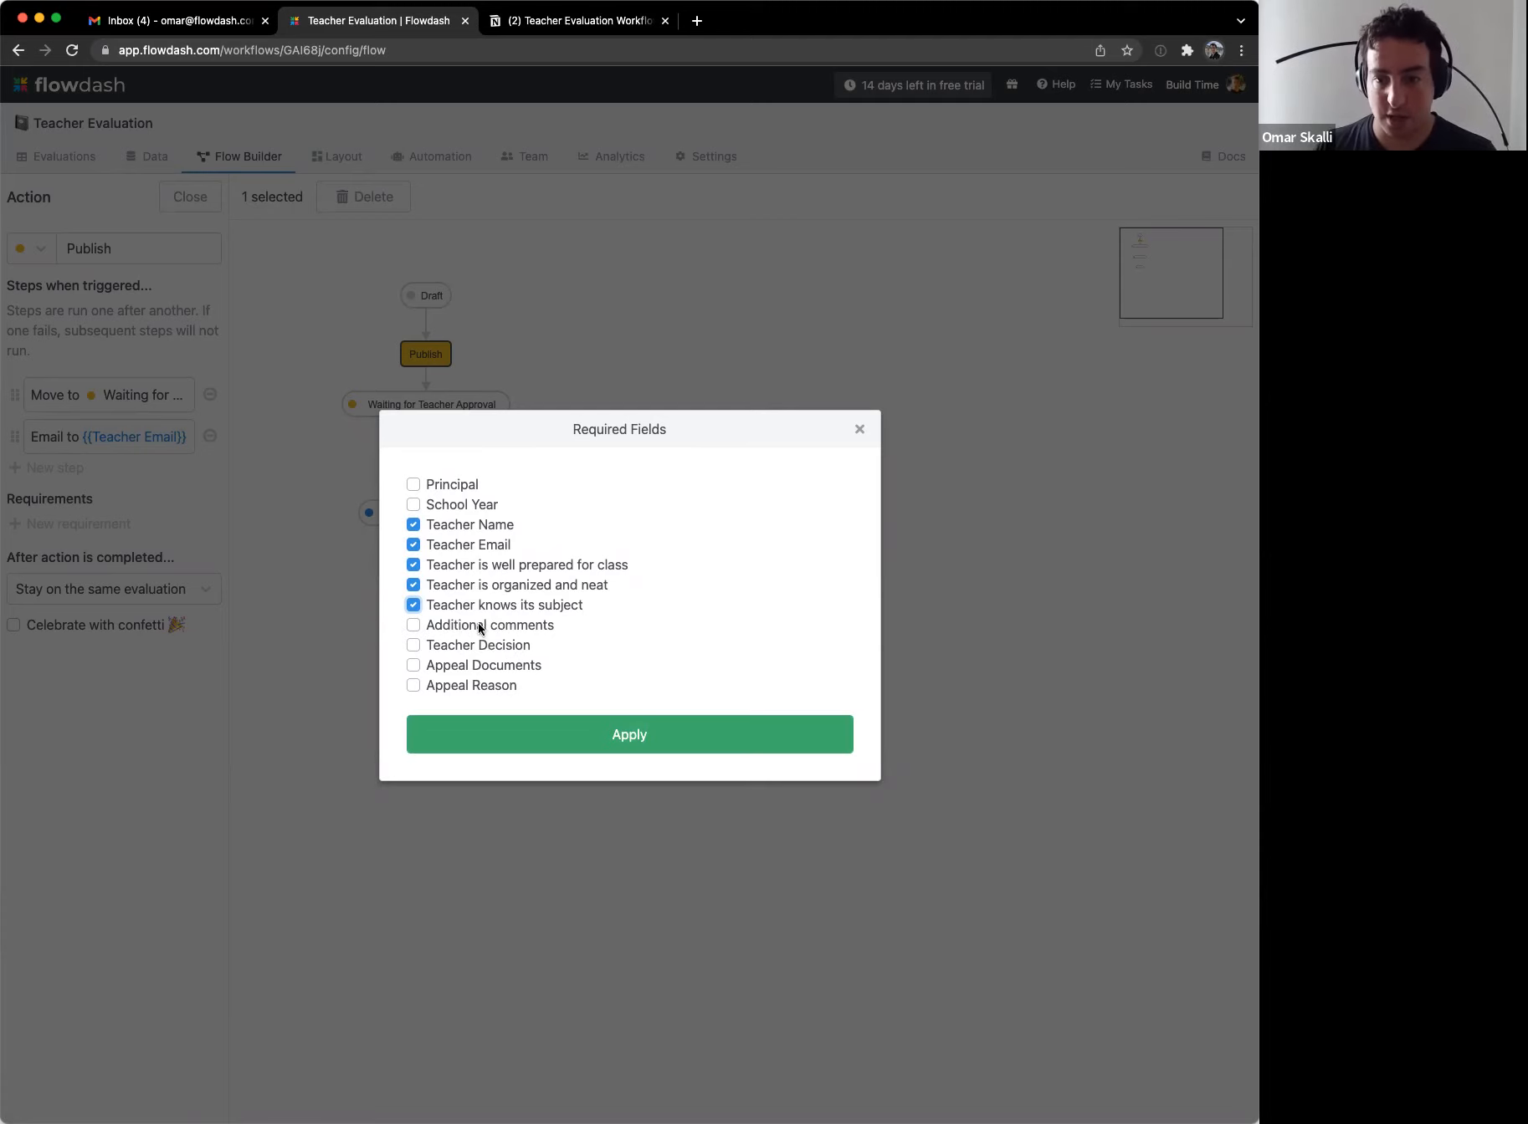
{"action": "left_click", "coordinate": [443, 517]}
{"action": "left_click", "coordinate": [448, 529]}
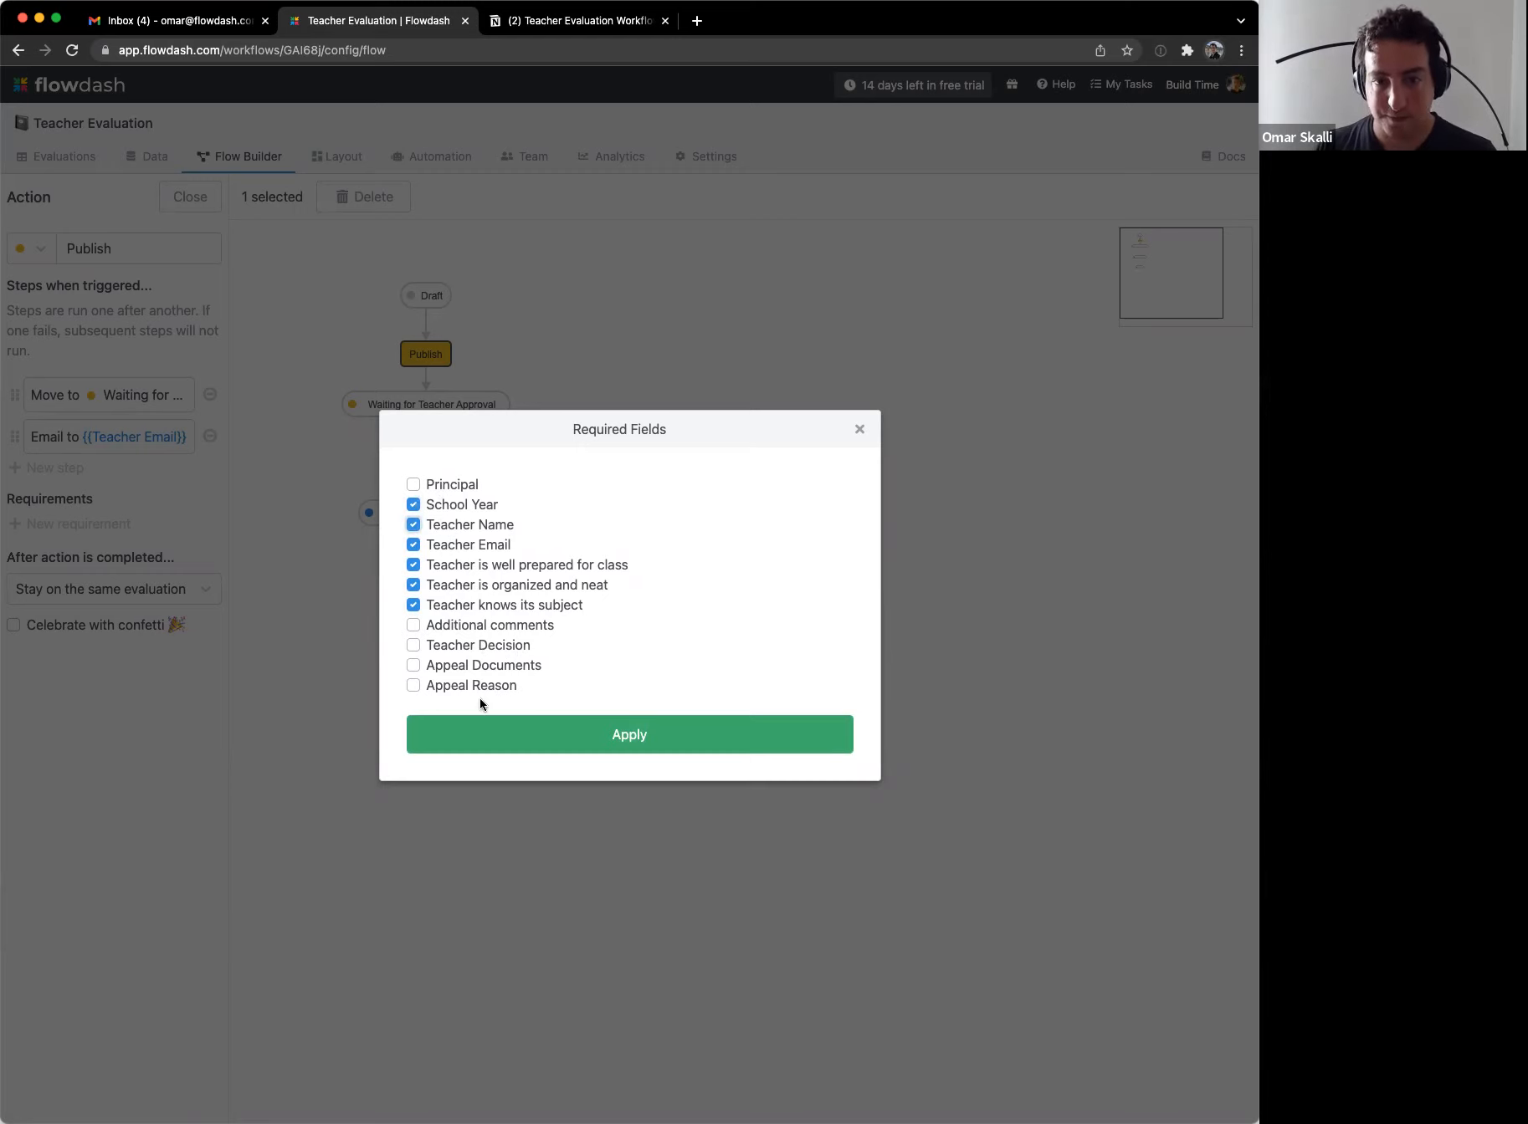
{"action": "left_click", "coordinate": [531, 733]}
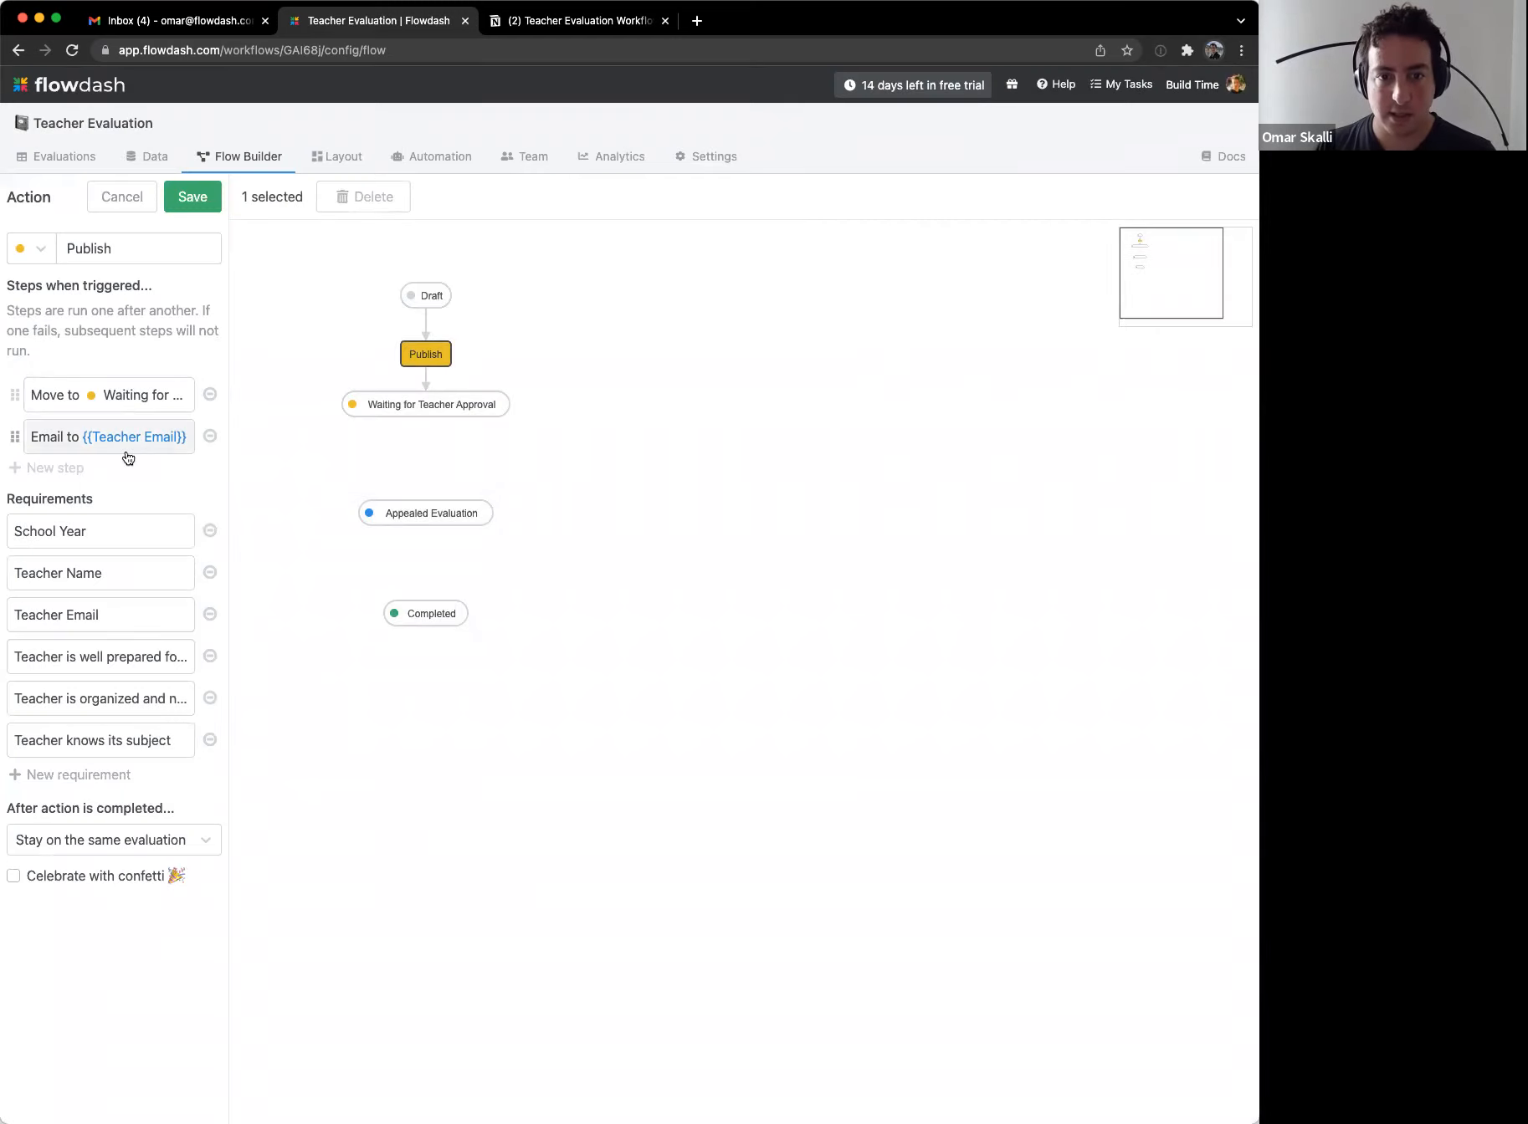
Step: Add an 'Additional comments: {{Additional comments}}' line to the teacher email and save the action
{"action": "left_click", "coordinate": [125, 441]}
{"action": "scroll", "coordinate": [515, 742], "scroll_direction": "down", "scroll_amount": 3}
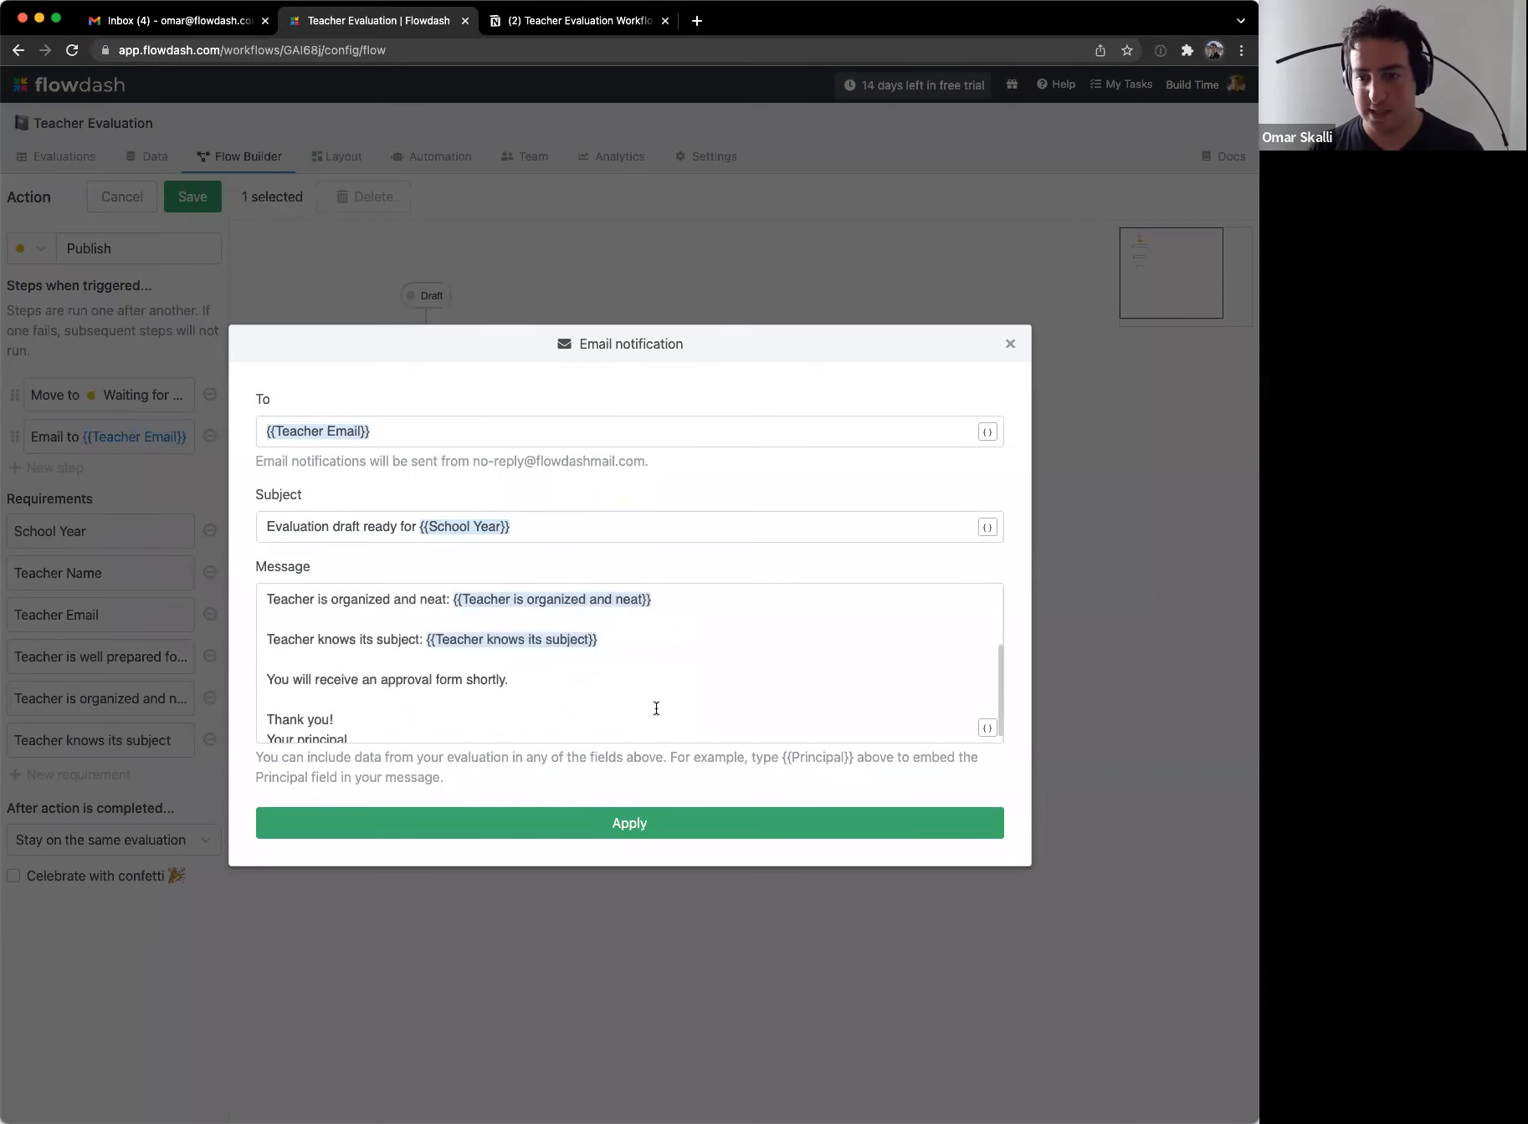
{"action": "left_click", "coordinate": [689, 644]}
{"action": "key", "text": "Return"}
{"action": "type", "text": "A"}
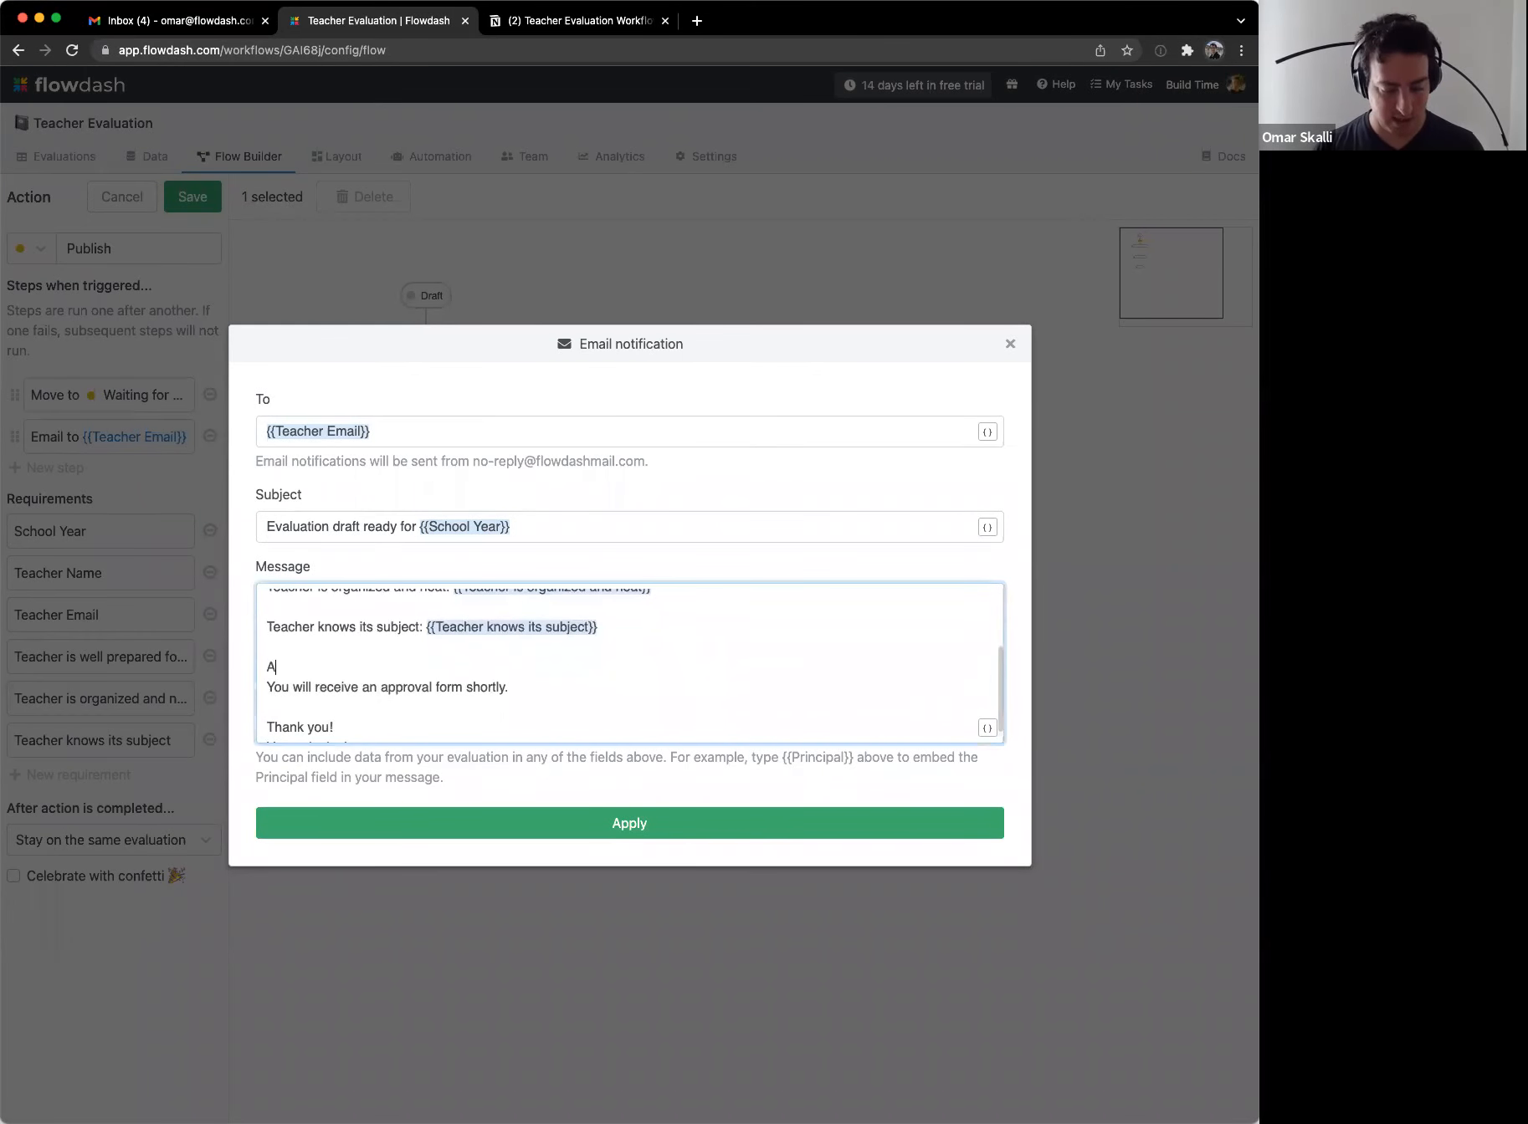
{"action": "type", "text": "dditional comments: {{add"}
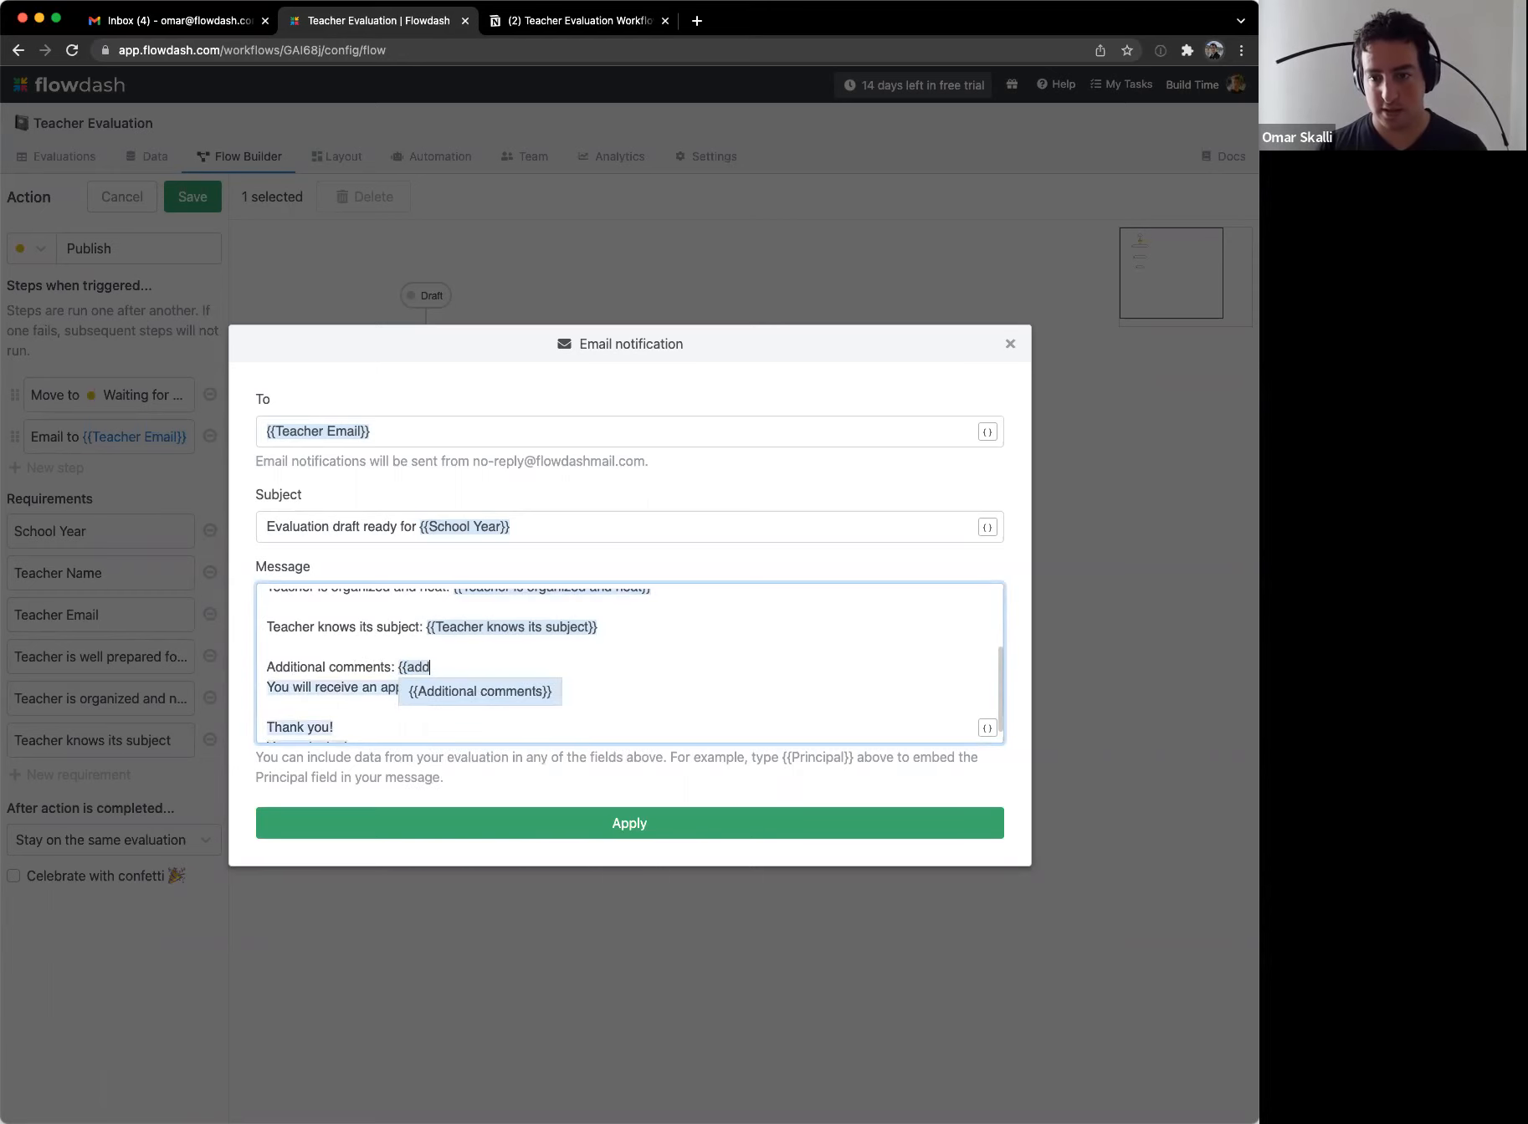
{"action": "key", "text": "Return"}
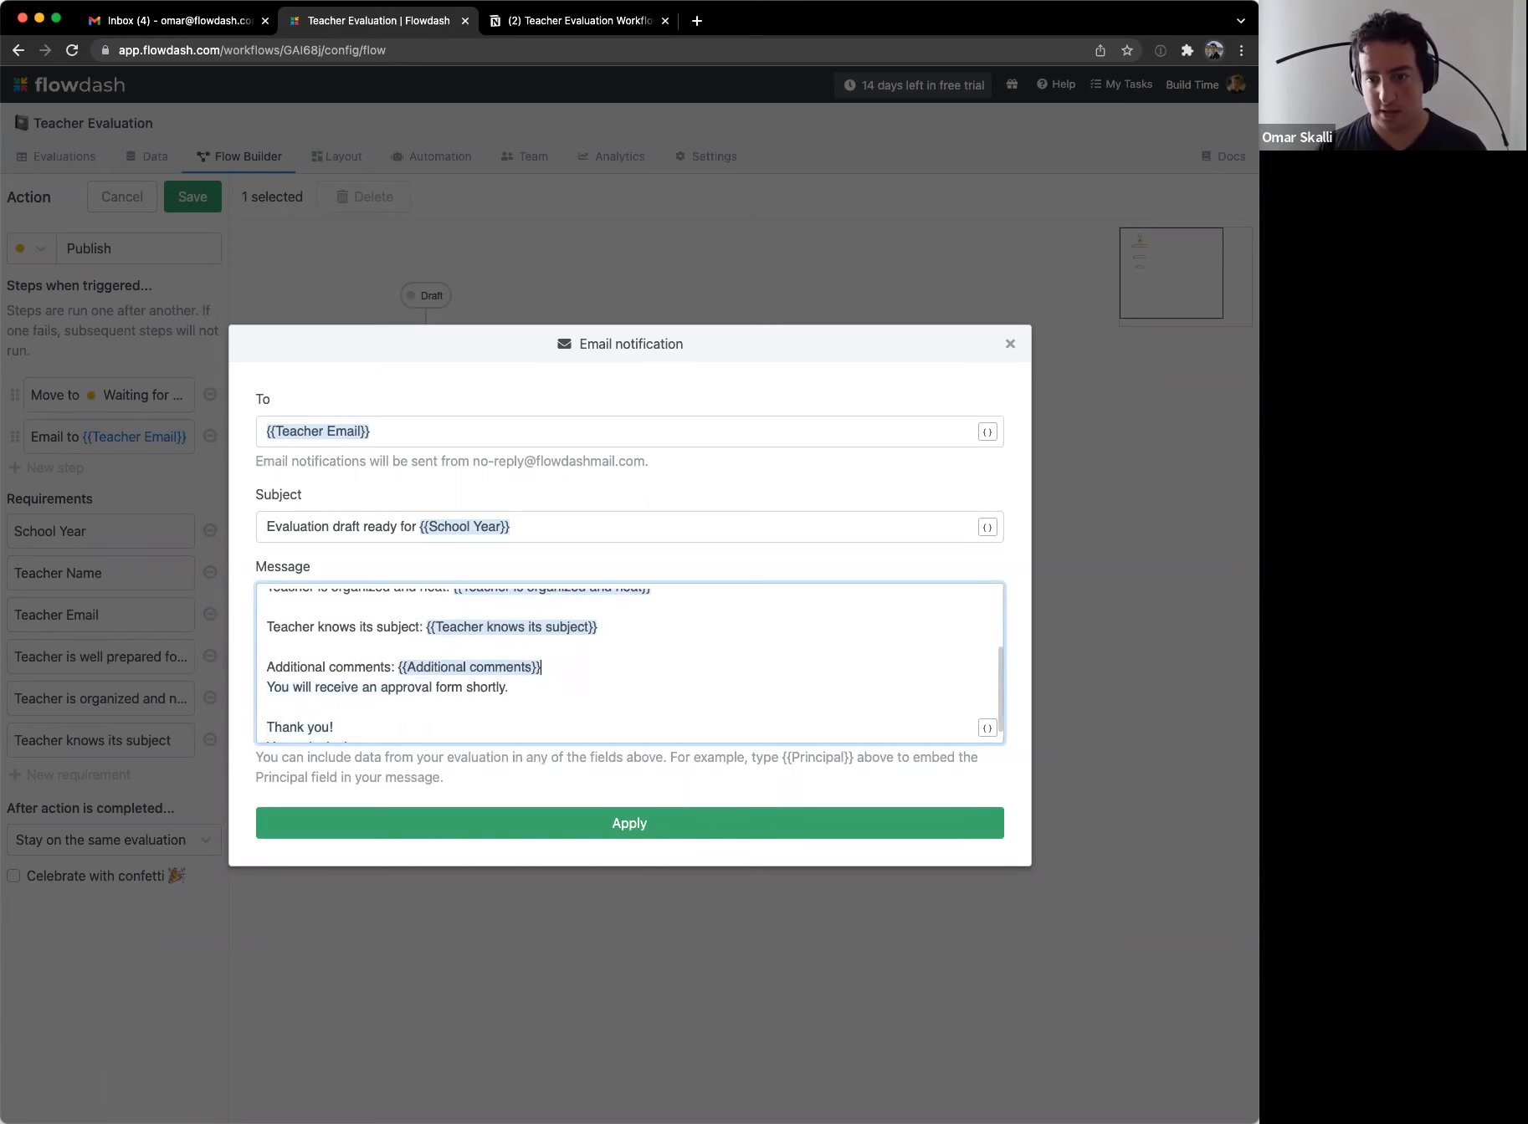
{"action": "key", "text": "Return"}
{"action": "scroll", "coordinate": [653, 623], "scroll_direction": "up", "scroll_amount": 5}
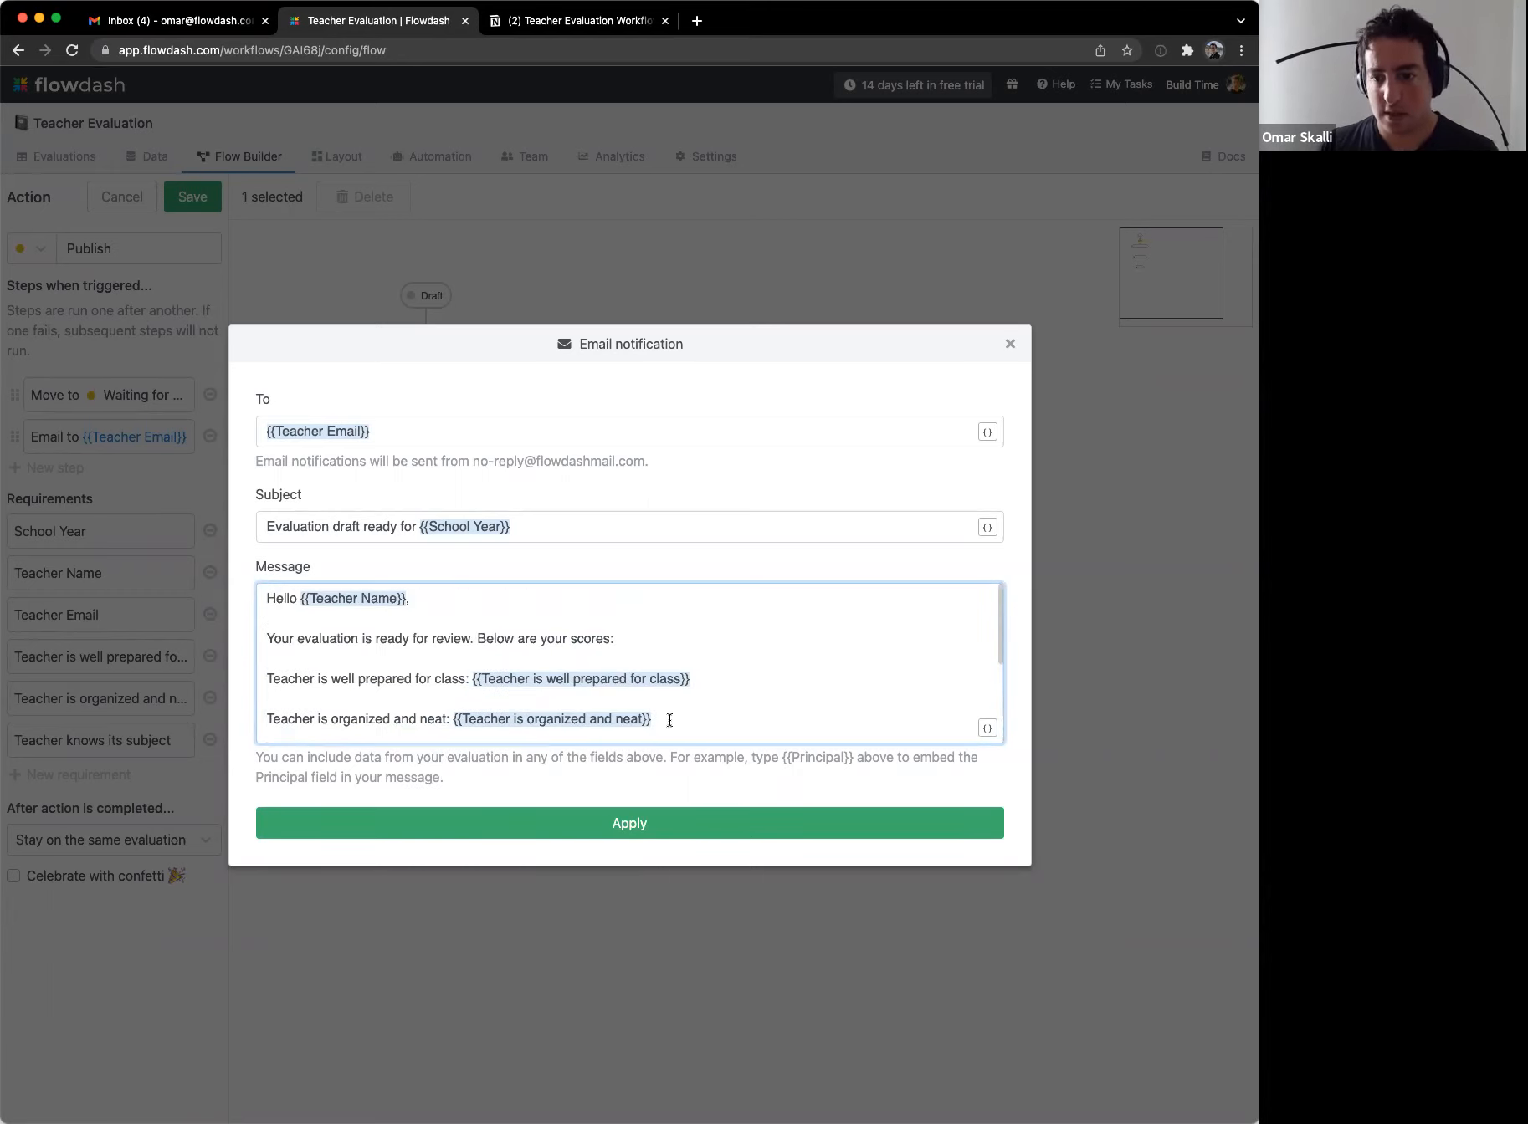
{"action": "left_click", "coordinate": [676, 823]}
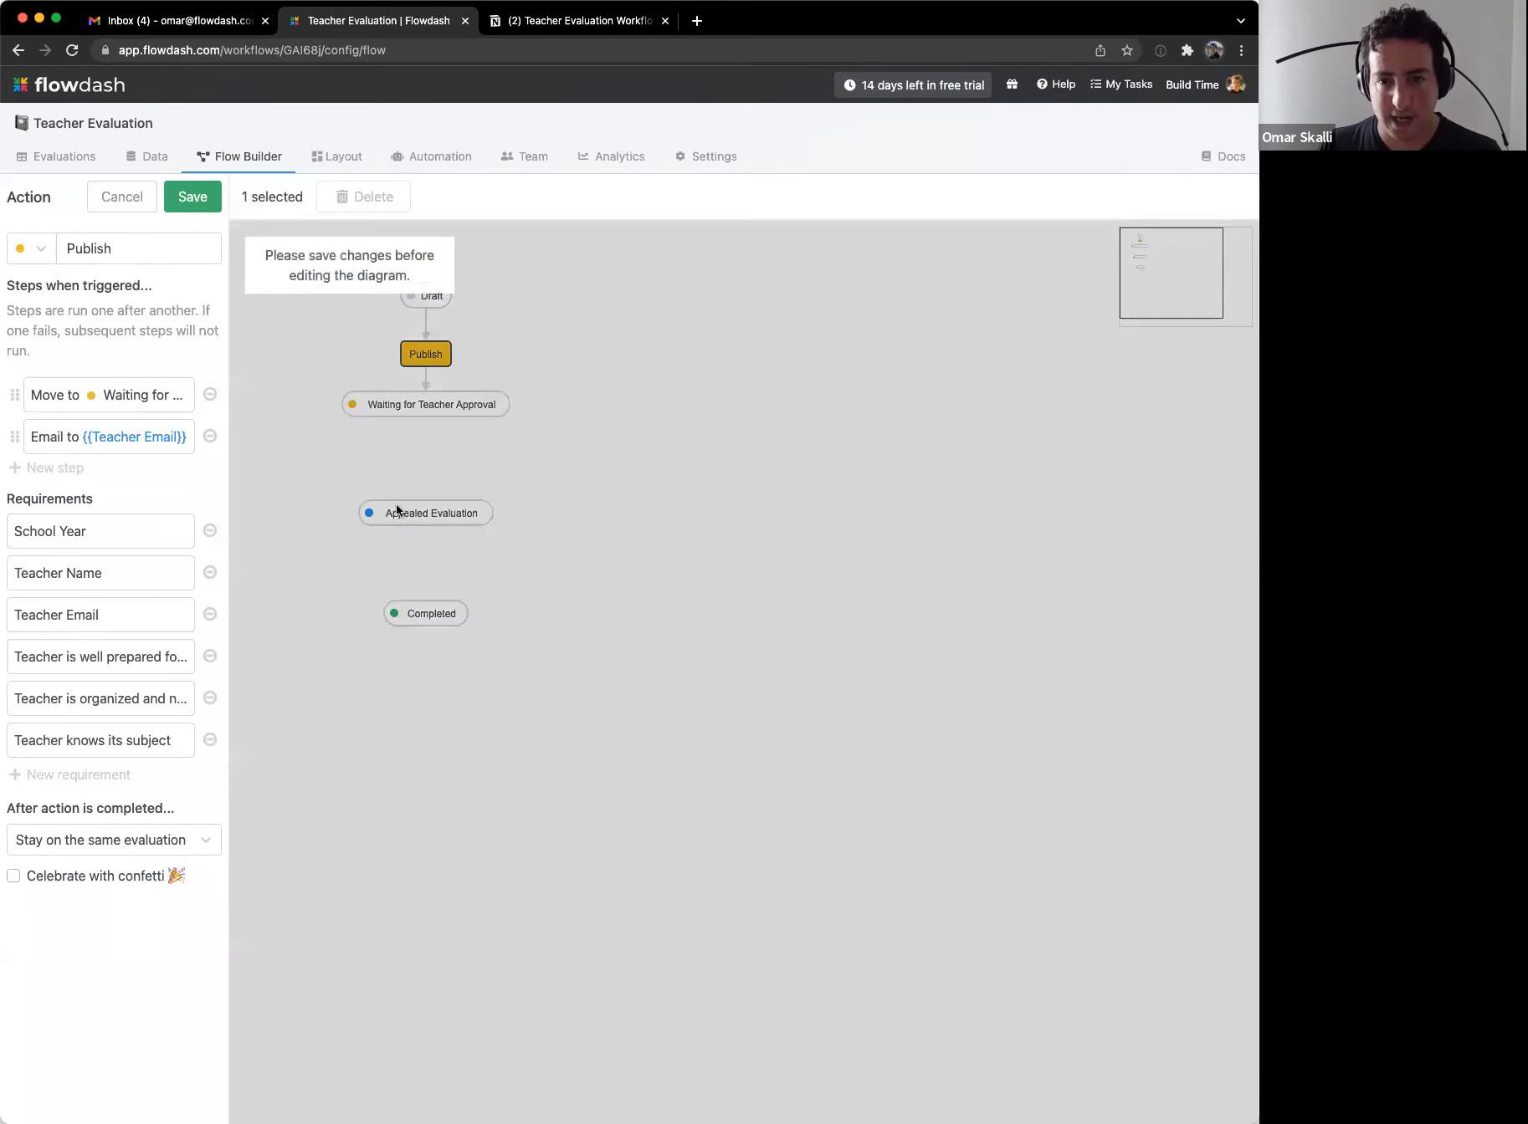
{"action": "left_click", "coordinate": [209, 199]}
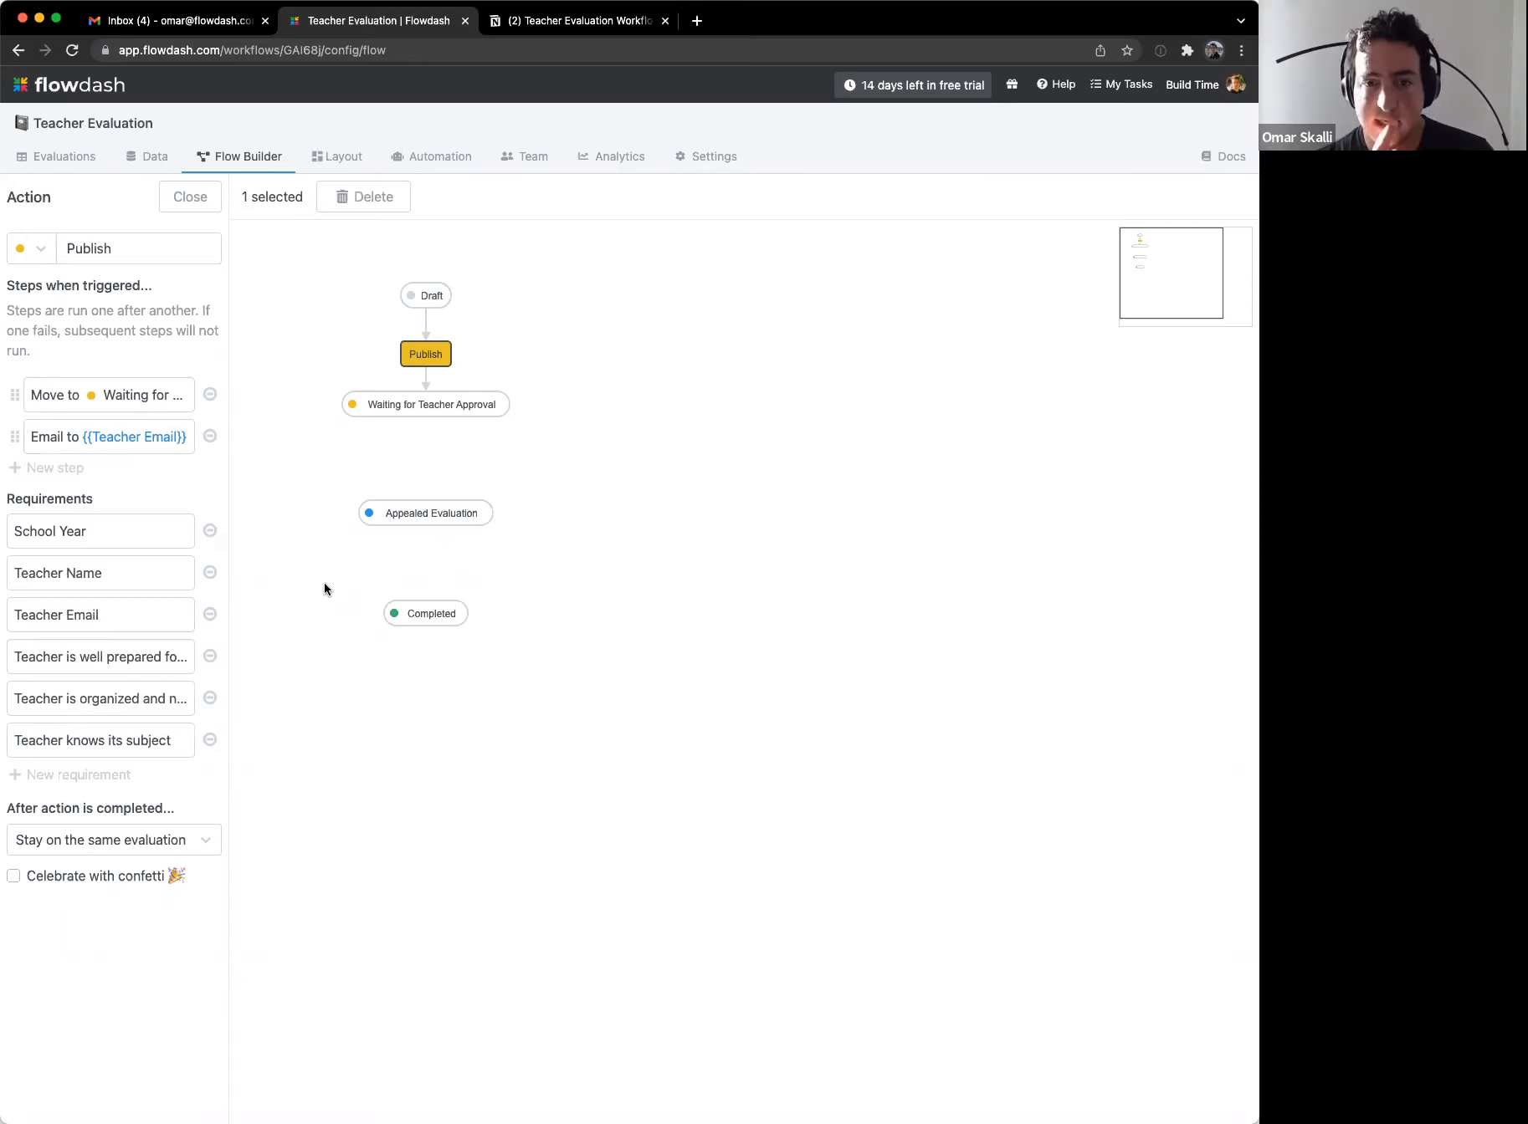
Step: Add a User confirmation requirement to the Publish action and save it
{"action": "left_click", "coordinate": [58, 779]}
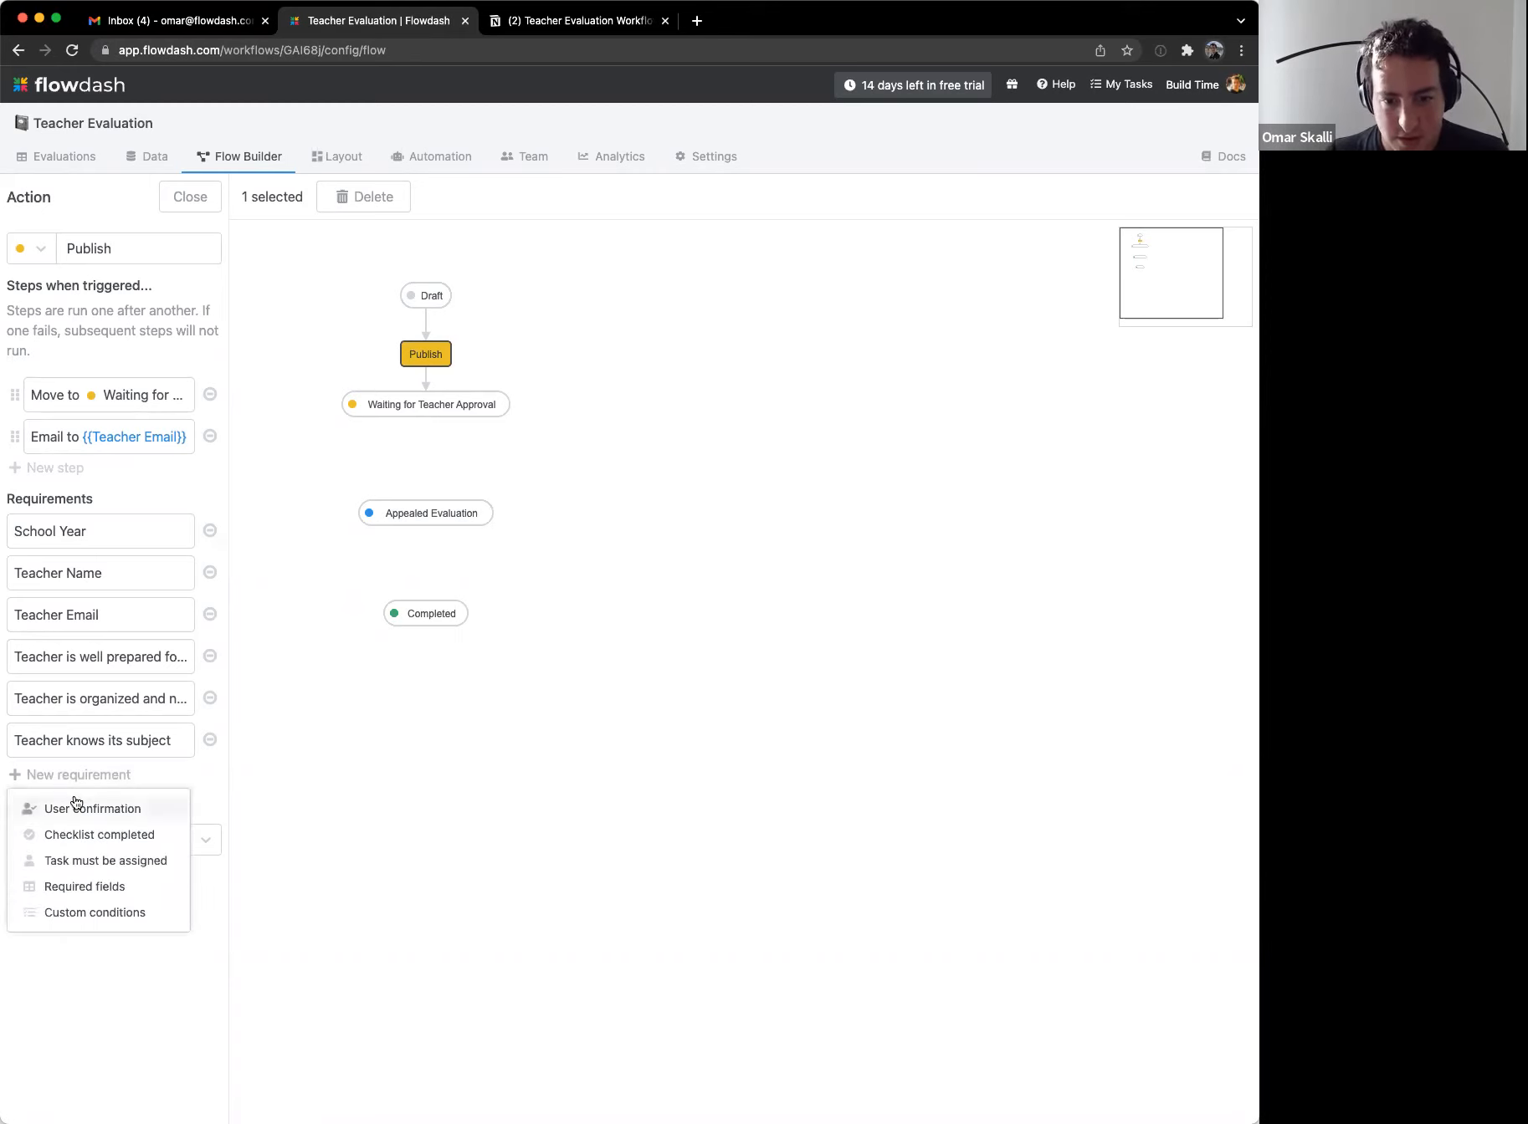
{"action": "left_click", "coordinate": [118, 808]}
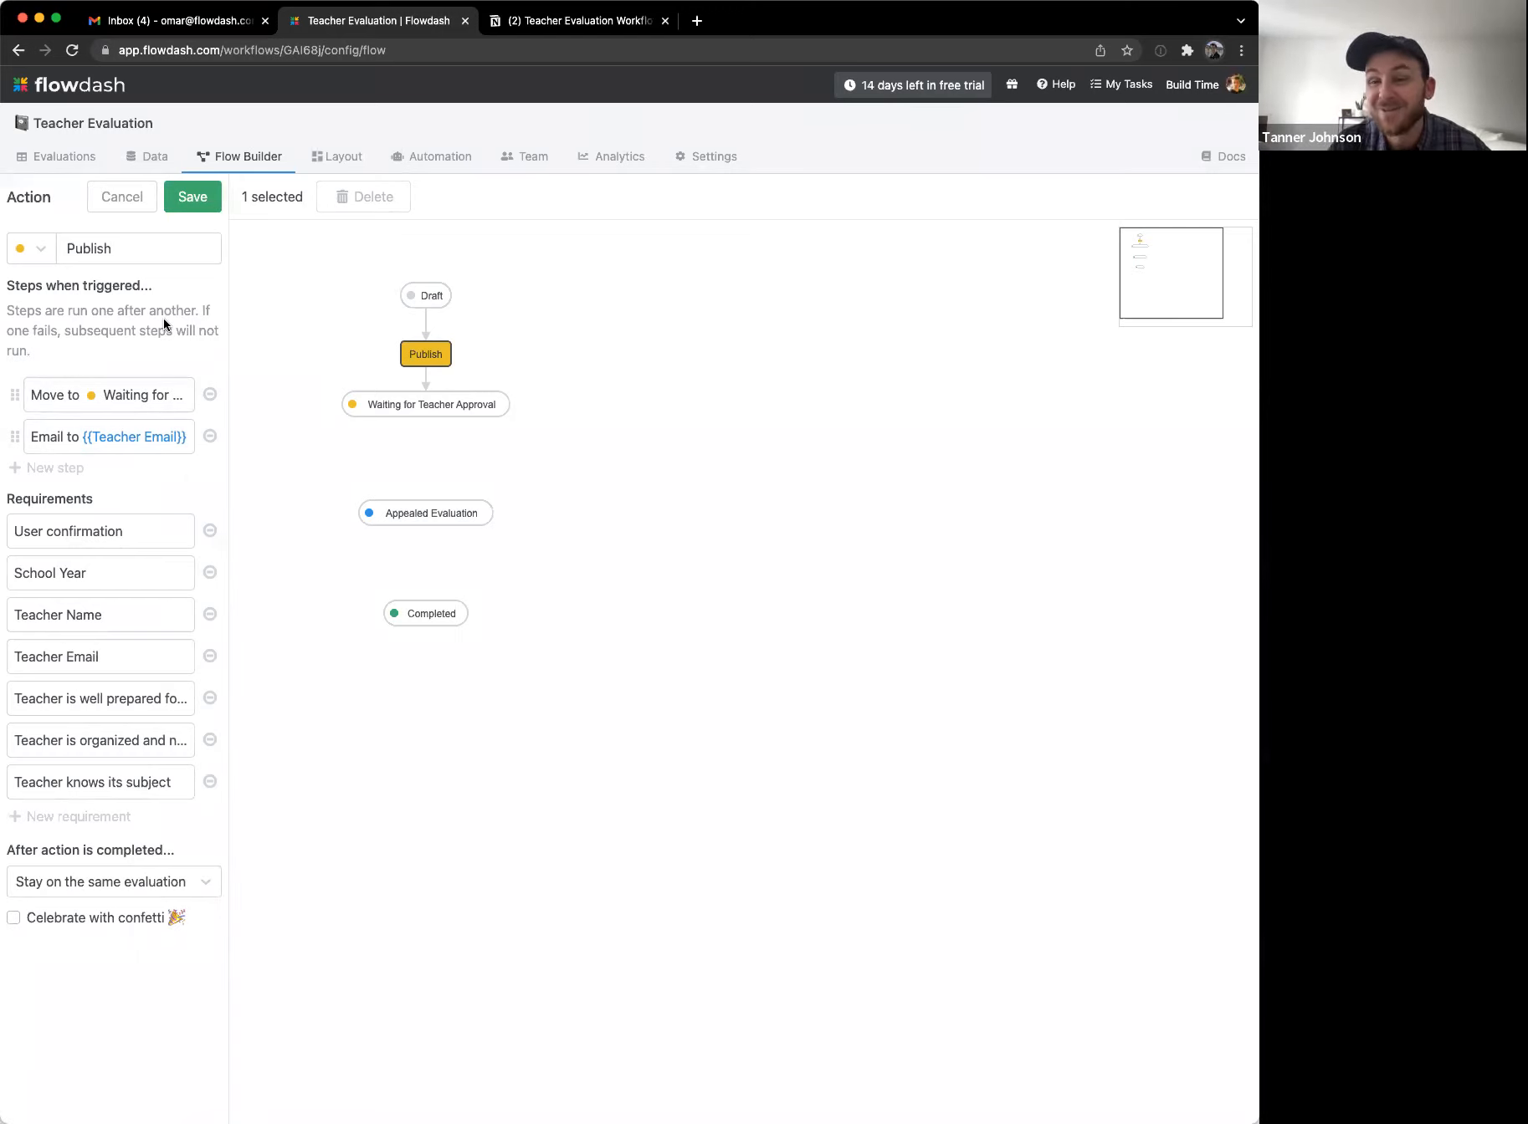
{"action": "left_click", "coordinate": [192, 196]}
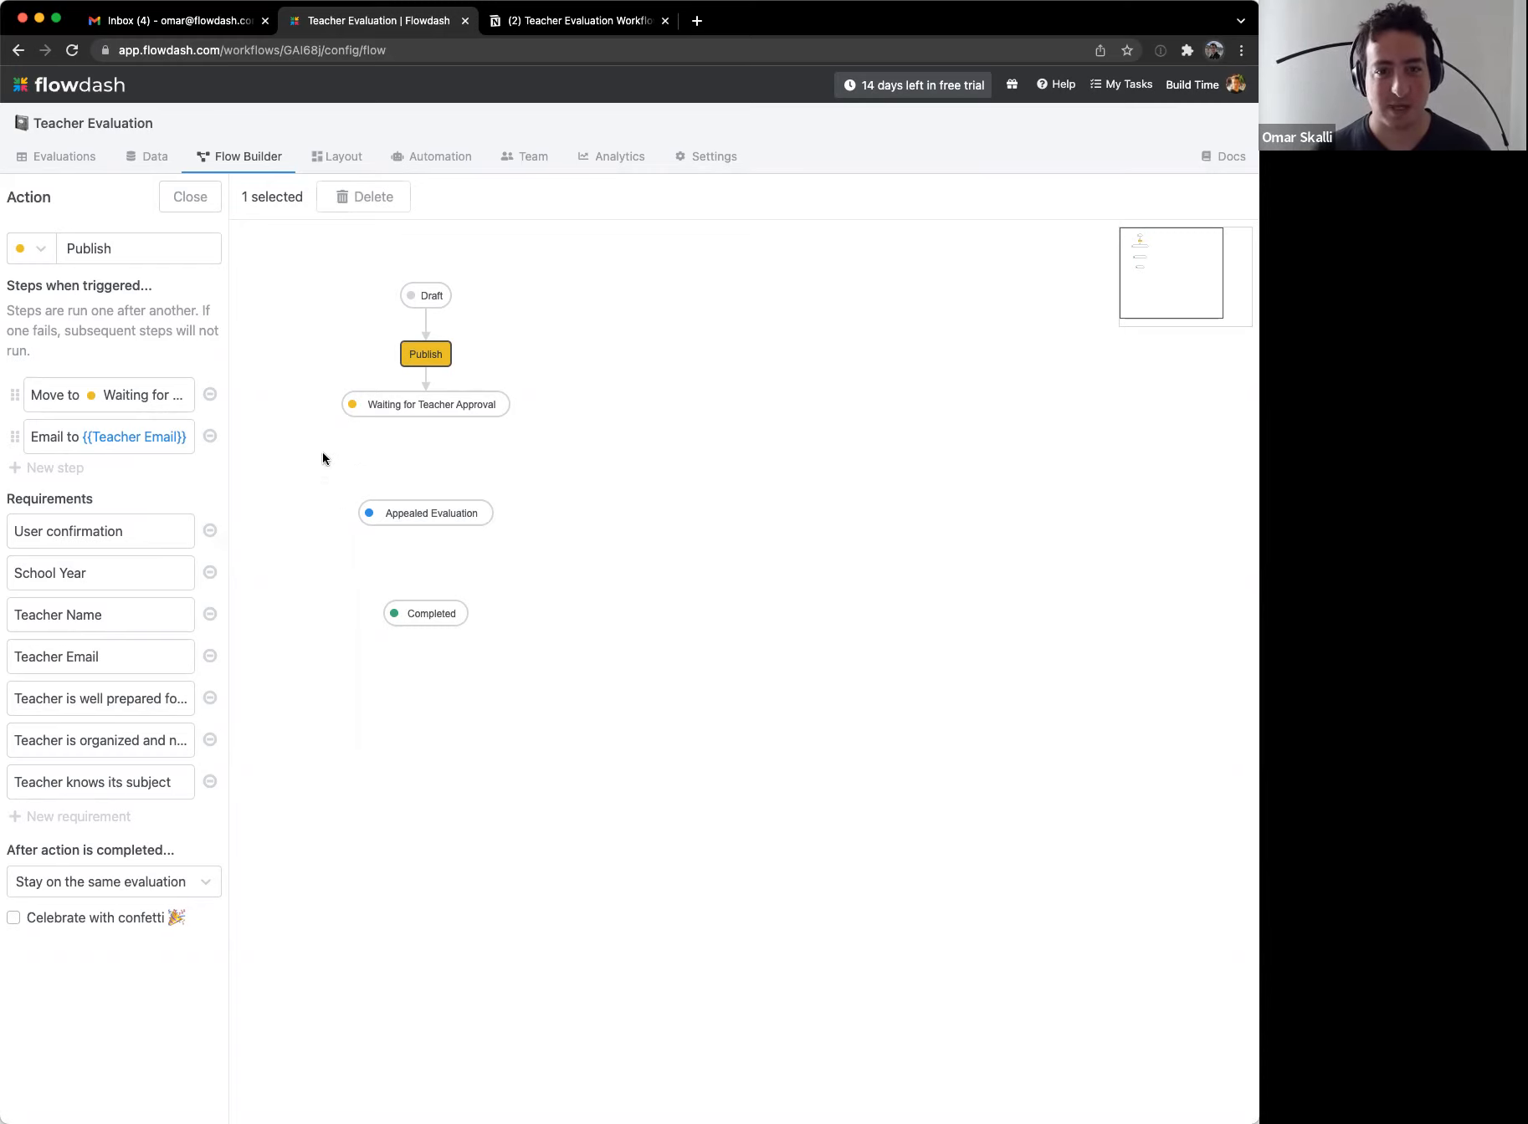
Step: Assign draft evaluation aGgto3 to yourself in the Evaluations list and open it
{"action": "left_click", "coordinate": [202, 200]}
{"action": "left_click", "coordinate": [65, 158]}
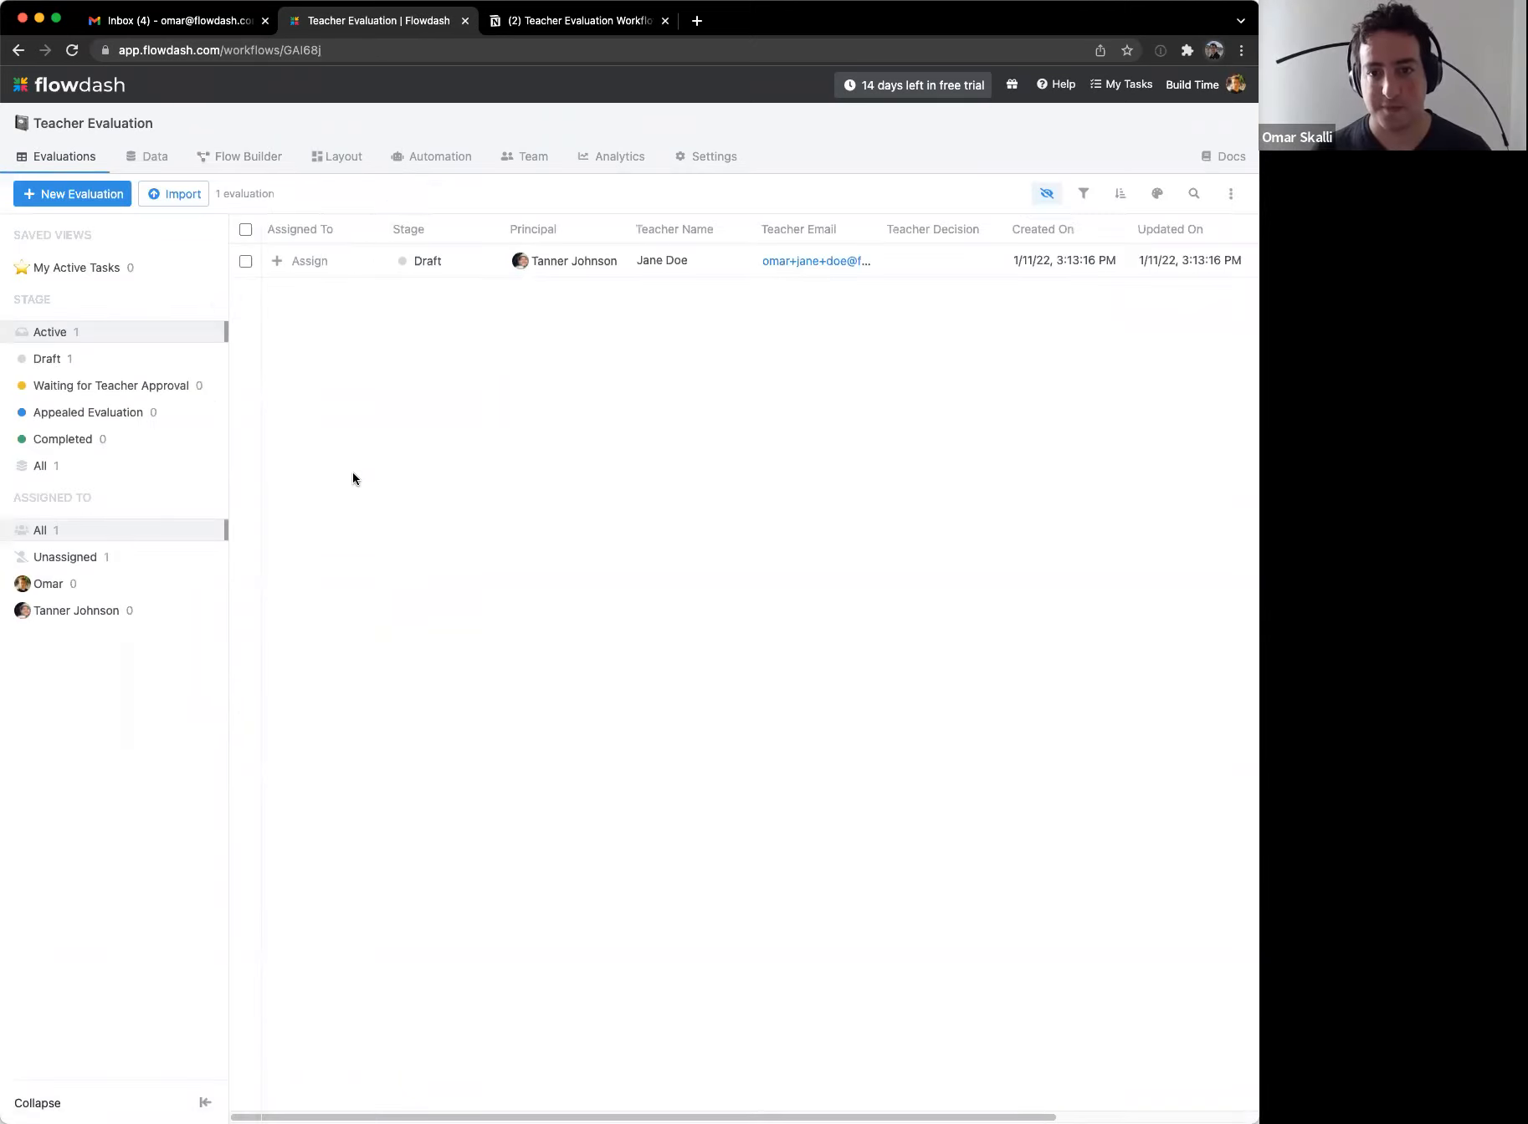
{"action": "left_click", "coordinate": [307, 260]}
{"action": "left_click", "coordinate": [319, 297]}
{"action": "left_click", "coordinate": [307, 263]}
{"action": "left_click", "coordinate": [314, 296]}
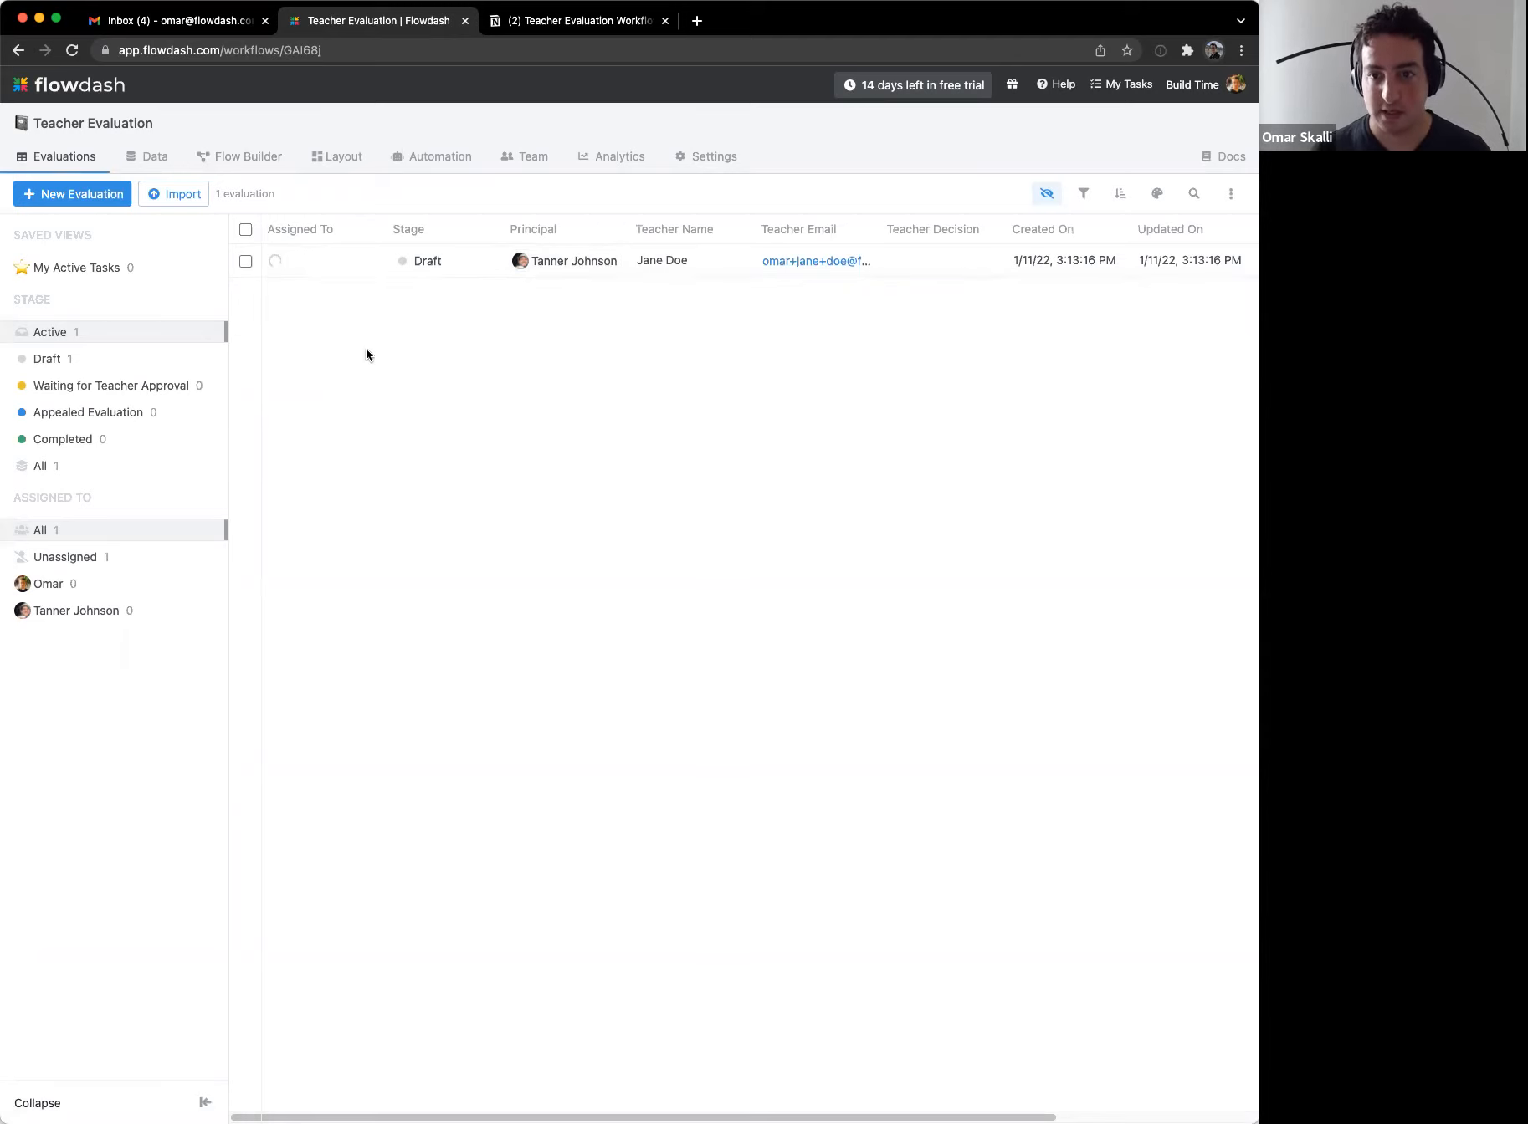
{"action": "left_click", "coordinate": [678, 256]}
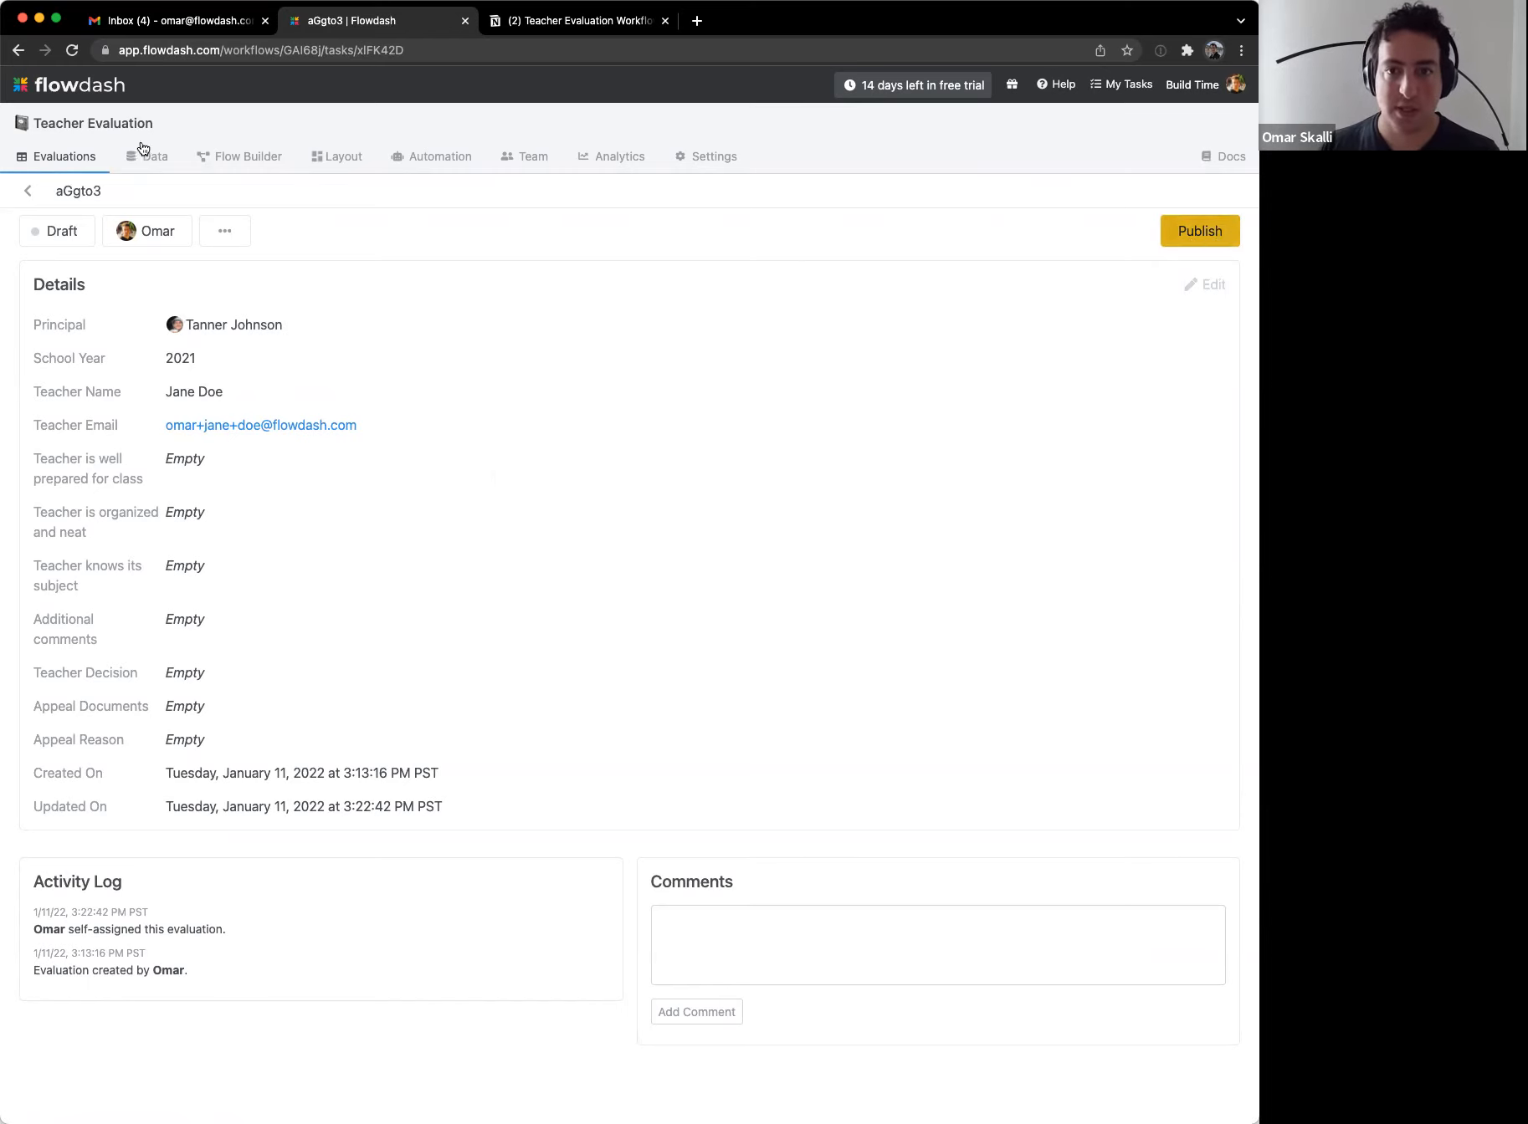
Step: Publish evaluation aGgto3 with all three ratings set to '3 - All the time'
{"action": "left_click", "coordinate": [1227, 241]}
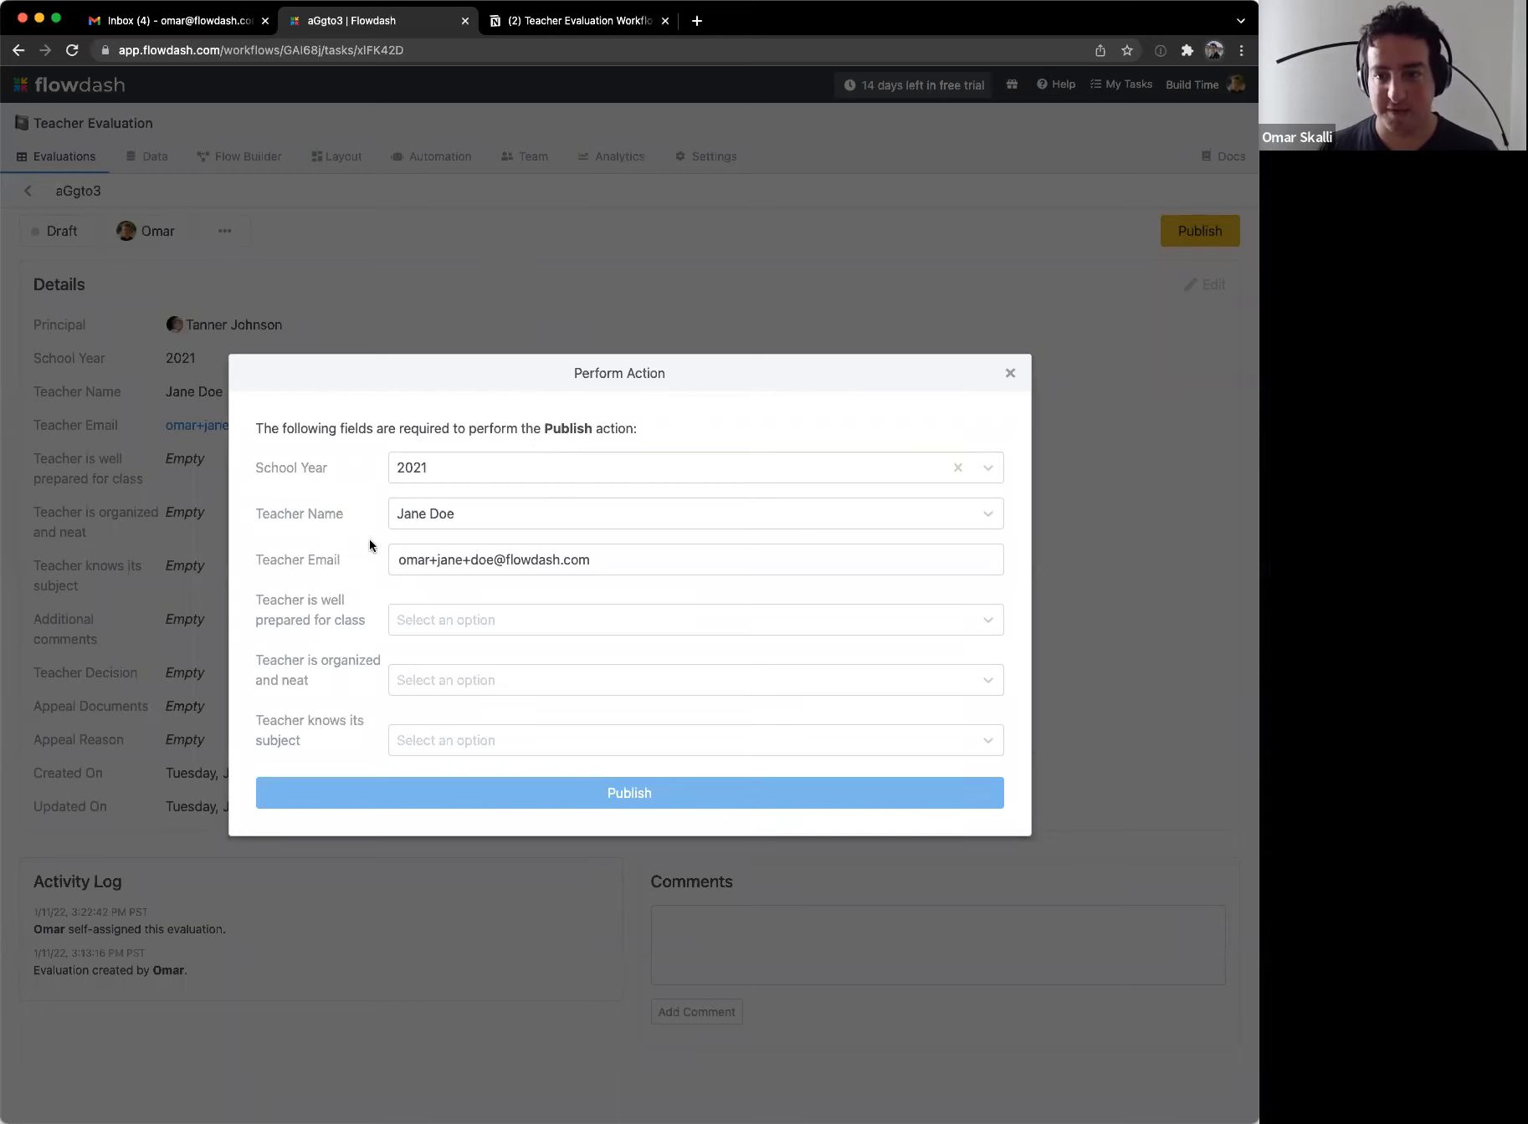
{"action": "left_click_drag", "start_coordinate": [387, 430], "coordinate": [465, 429]}
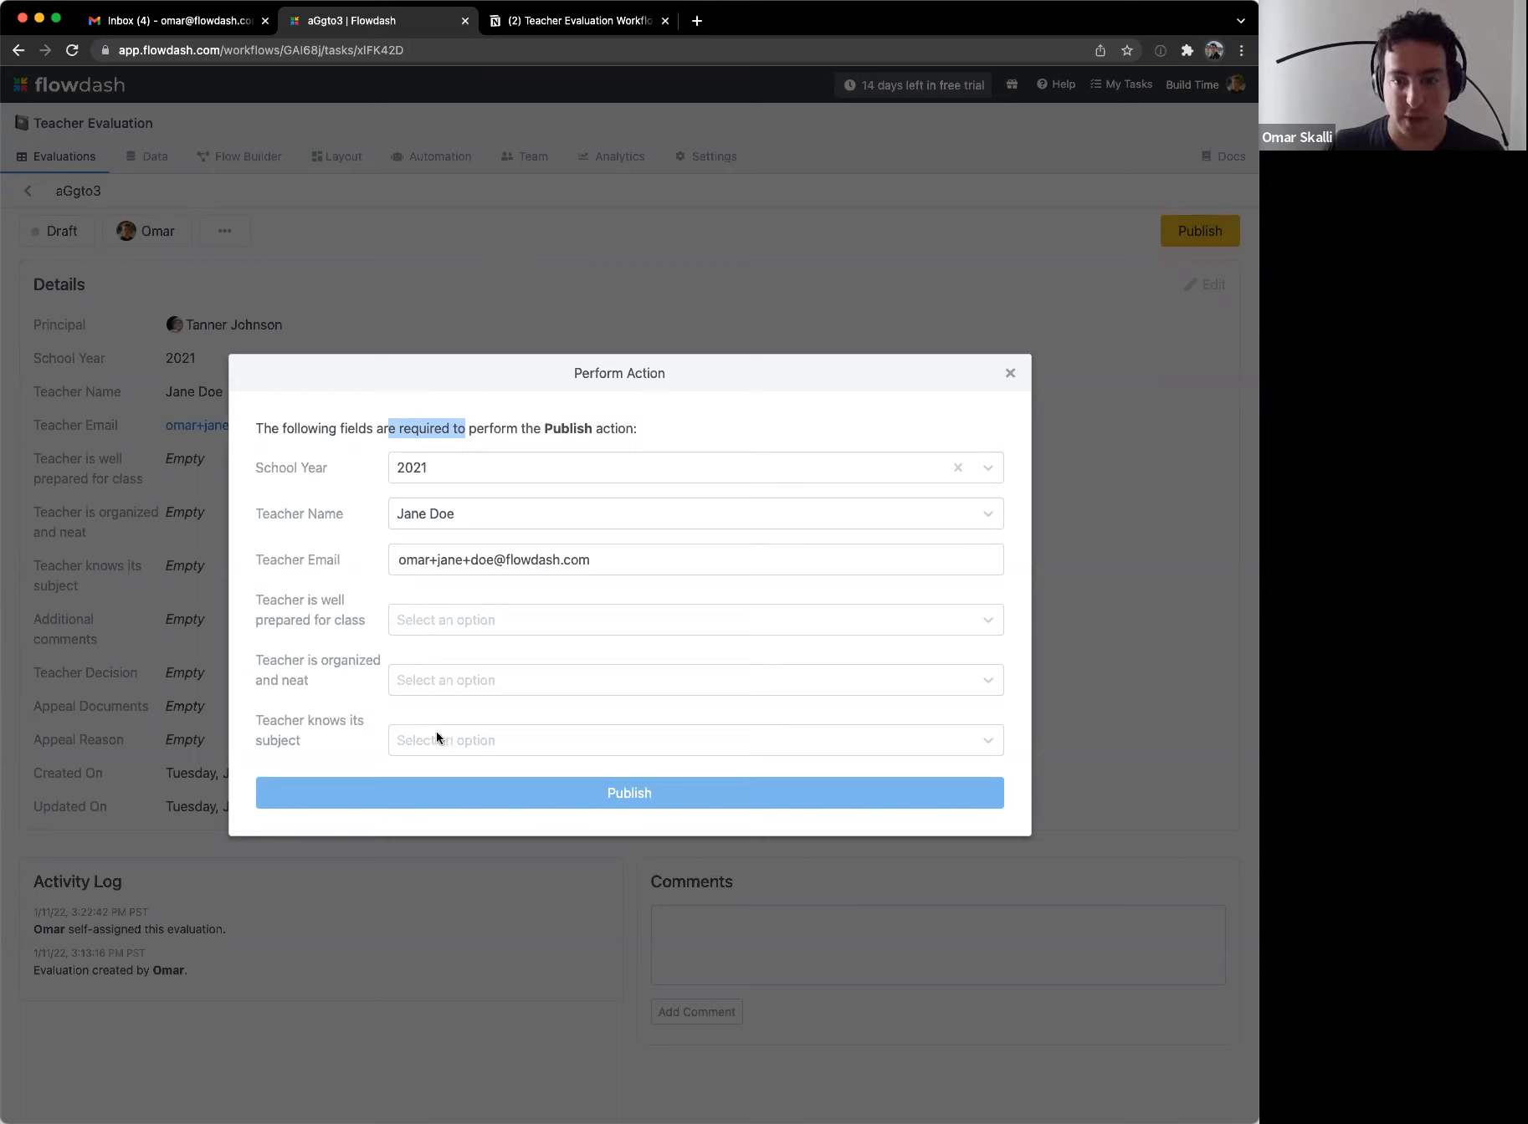
{"action": "left_click", "coordinate": [451, 630]}
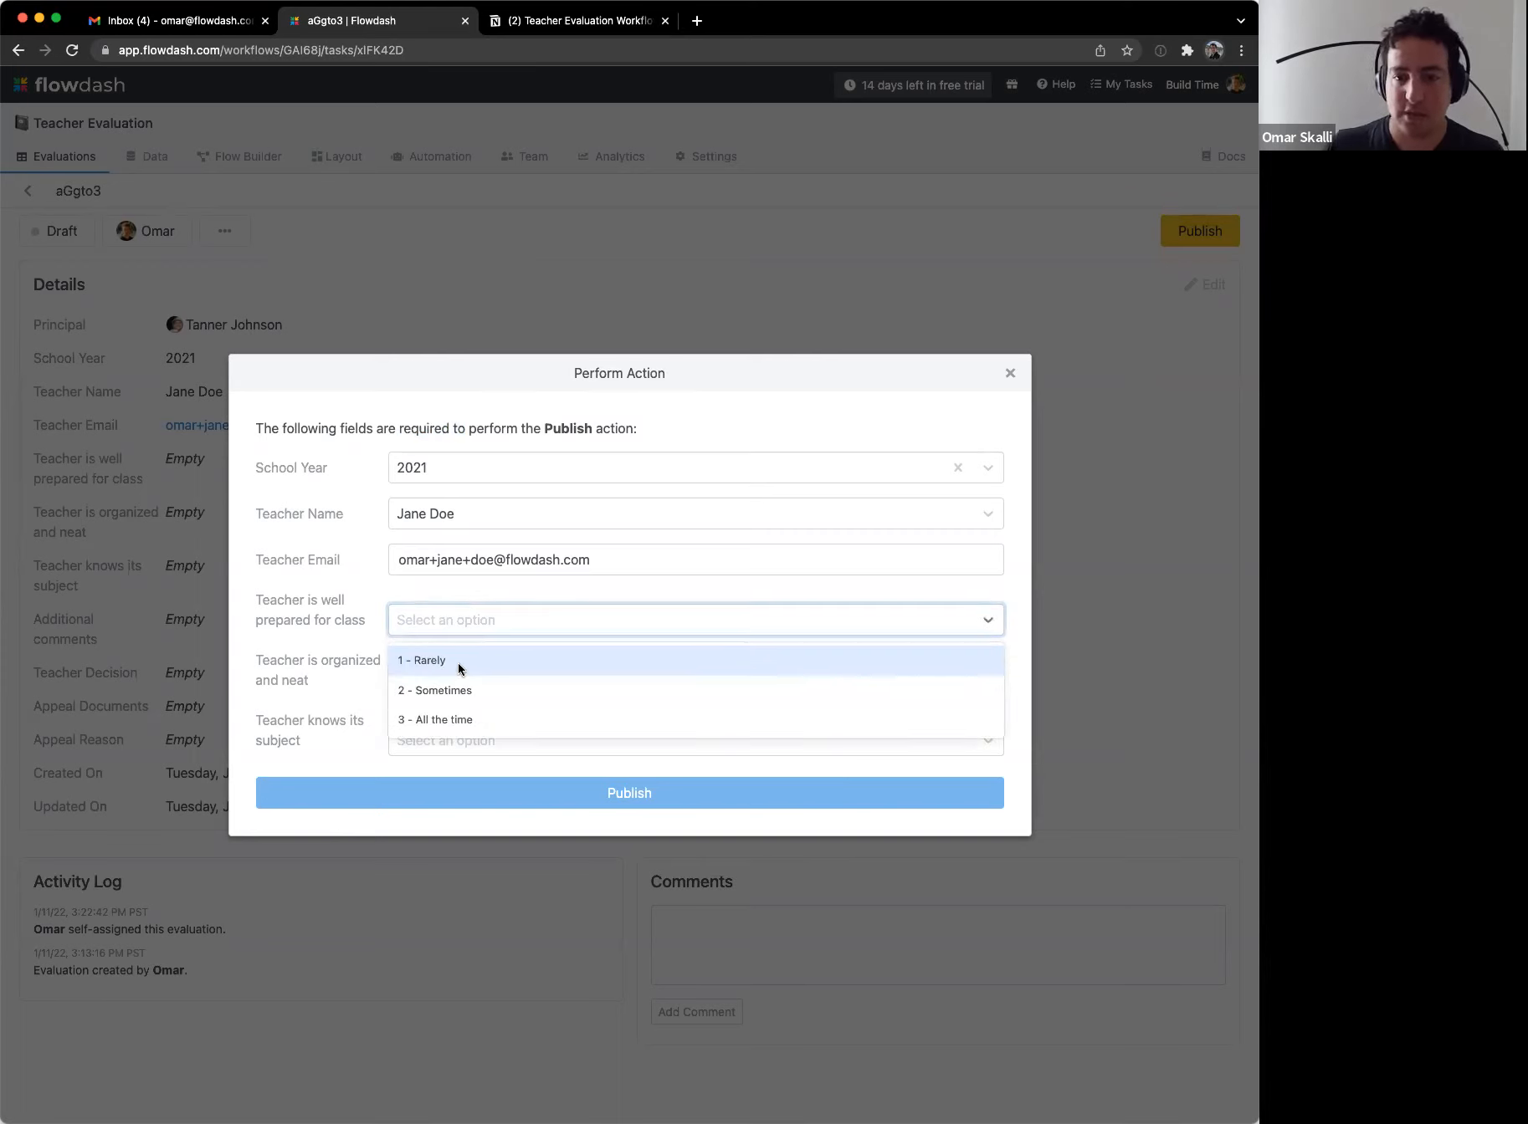
{"action": "left_click", "coordinate": [454, 720]}
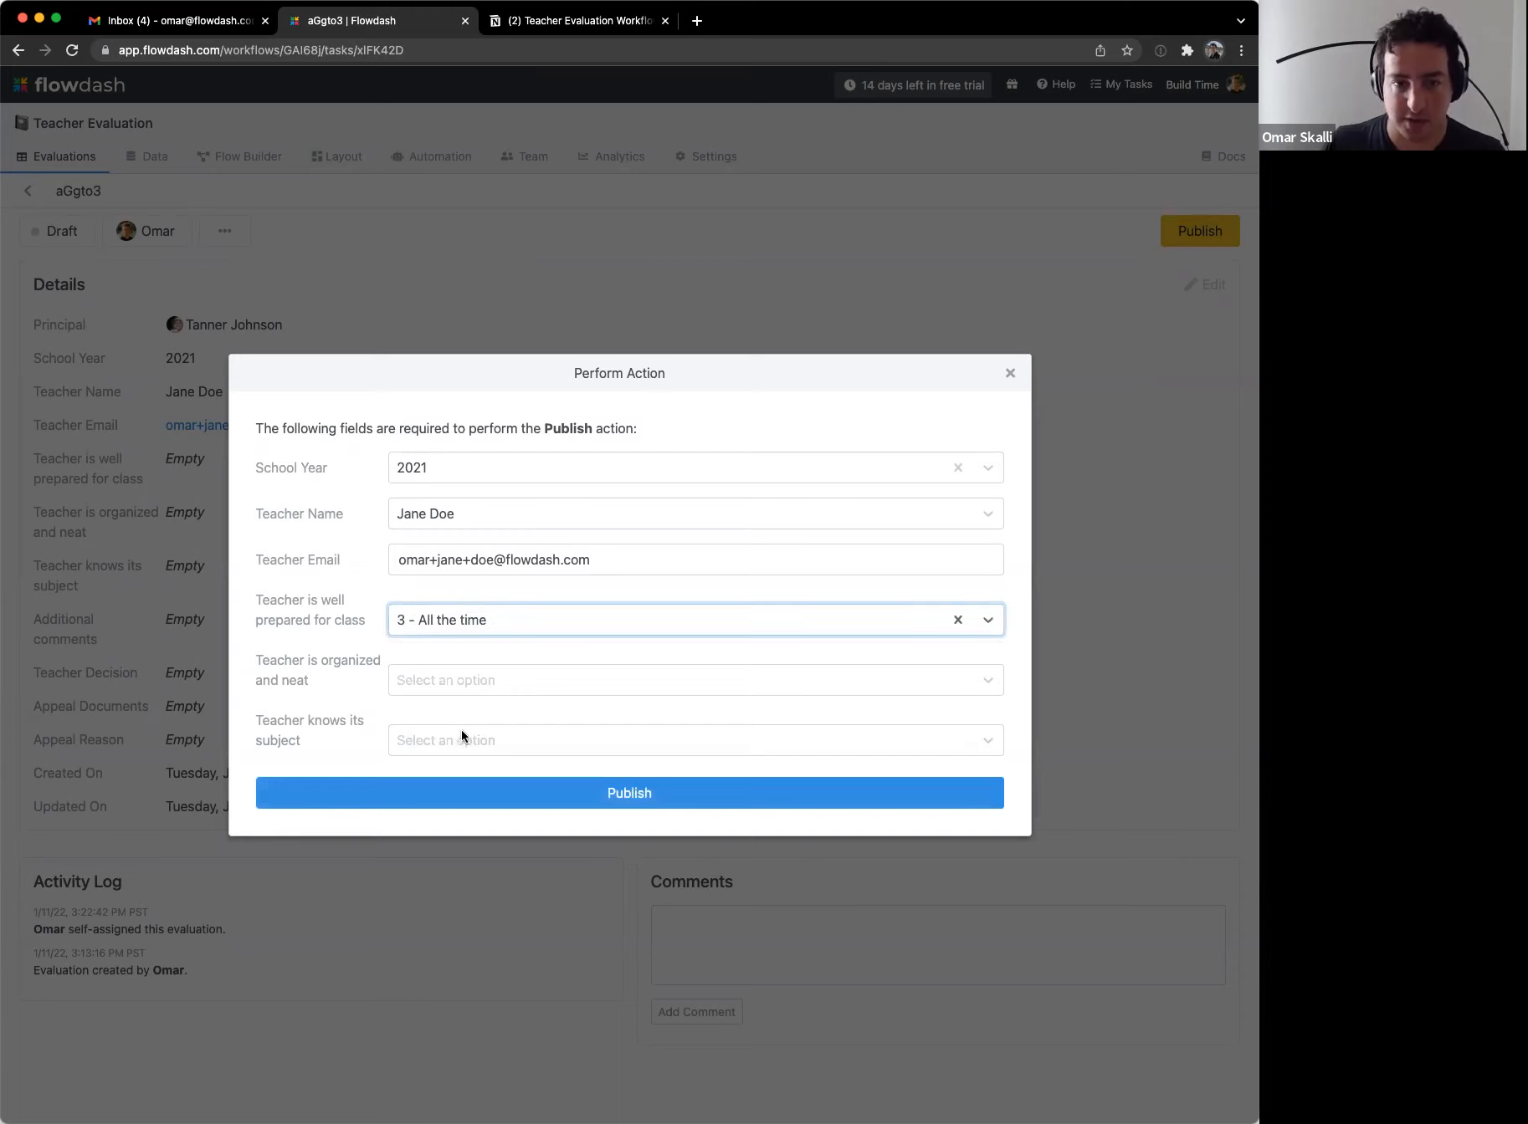
{"action": "left_click", "coordinate": [441, 677]}
{"action": "left_click", "coordinate": [437, 776]}
{"action": "left_click", "coordinate": [434, 743]}
{"action": "left_click", "coordinate": [439, 839]}
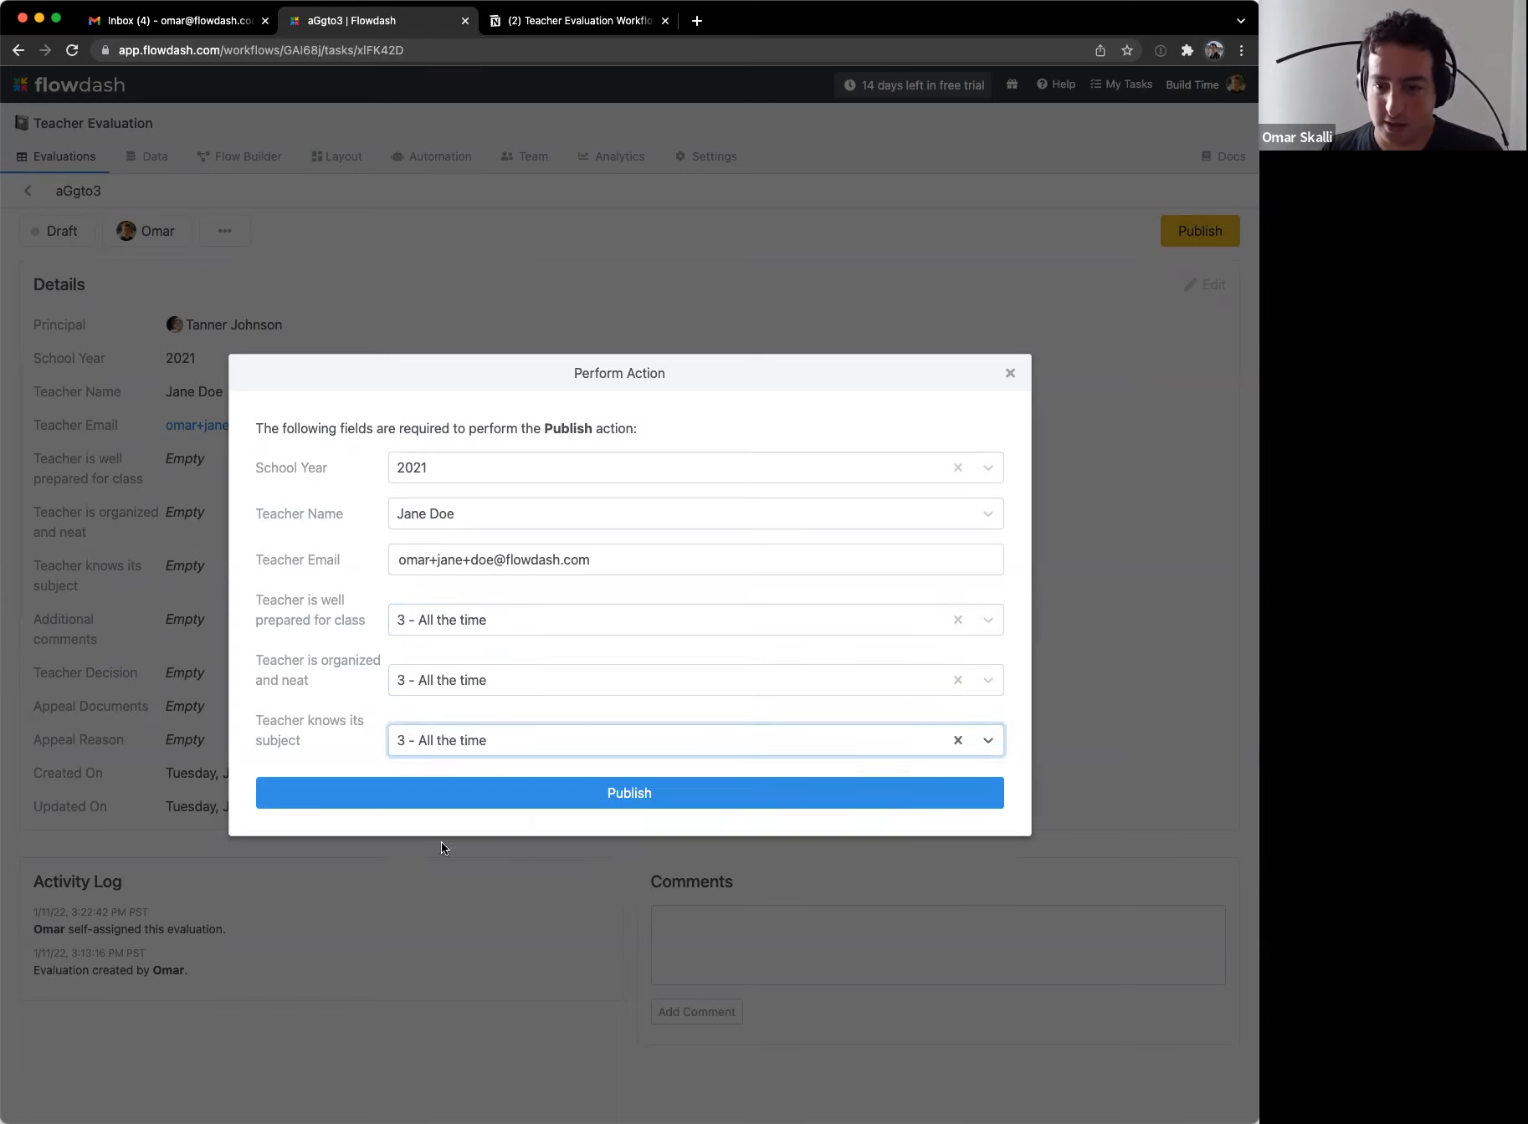
{"action": "left_click", "coordinate": [316, 703]}
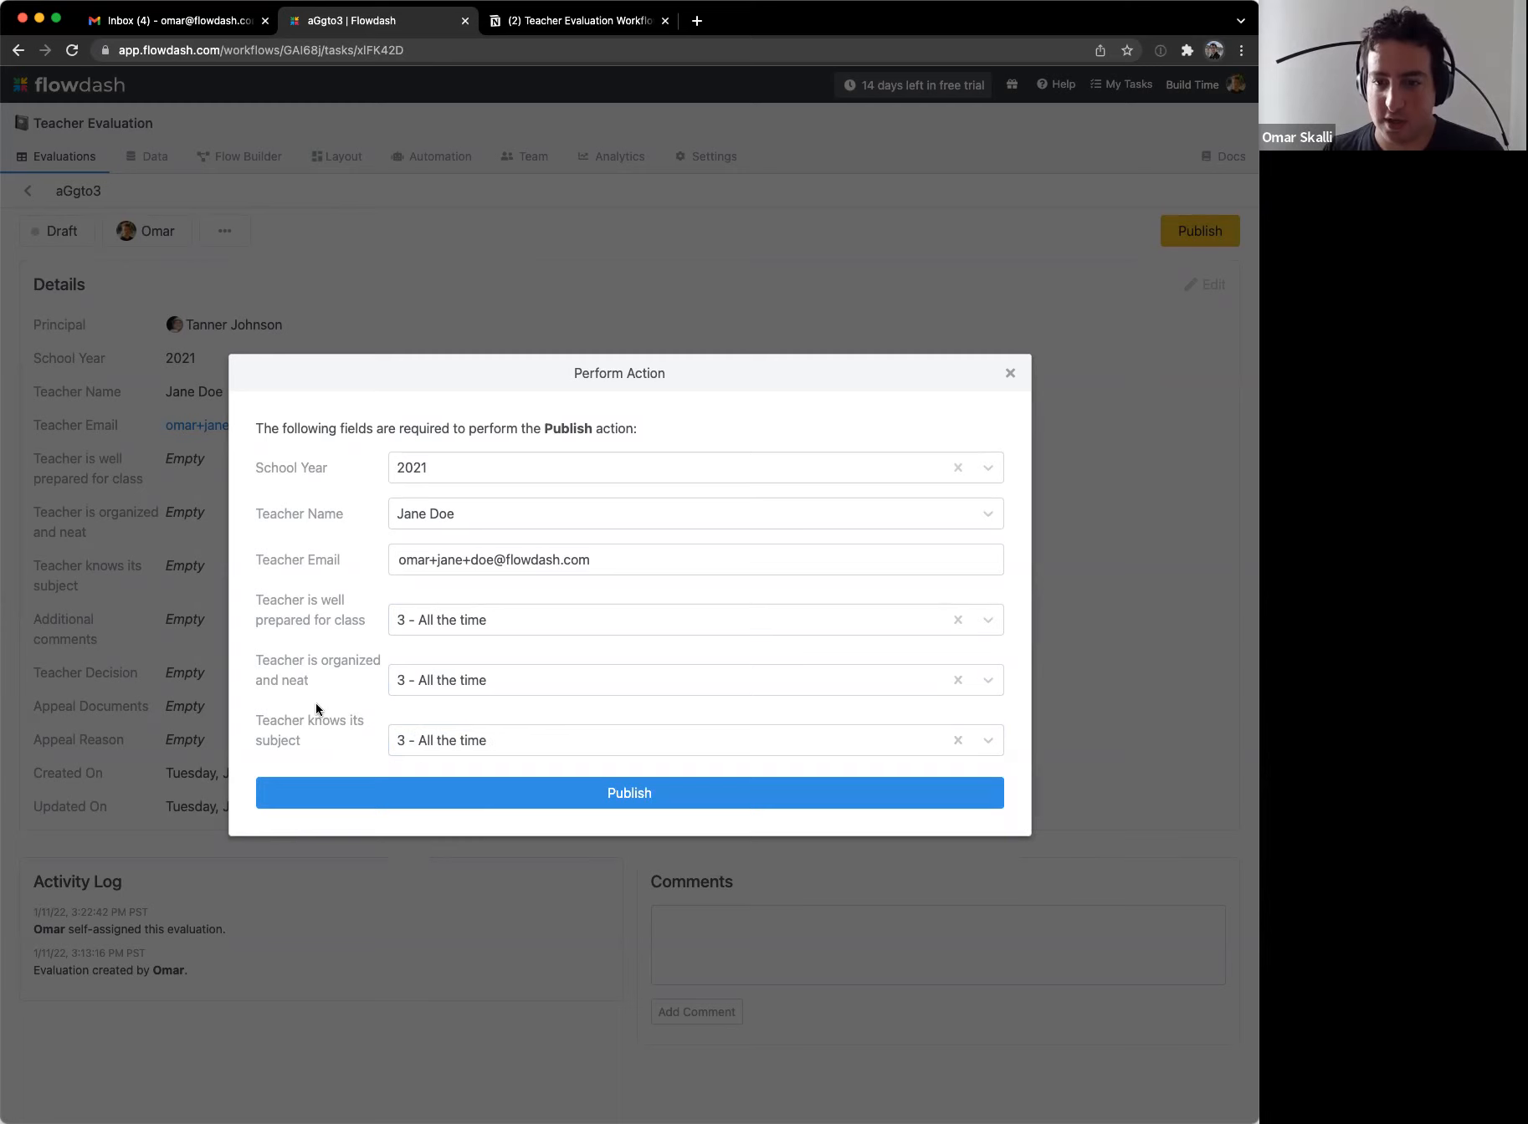
{"action": "left_click", "coordinate": [401, 790]}
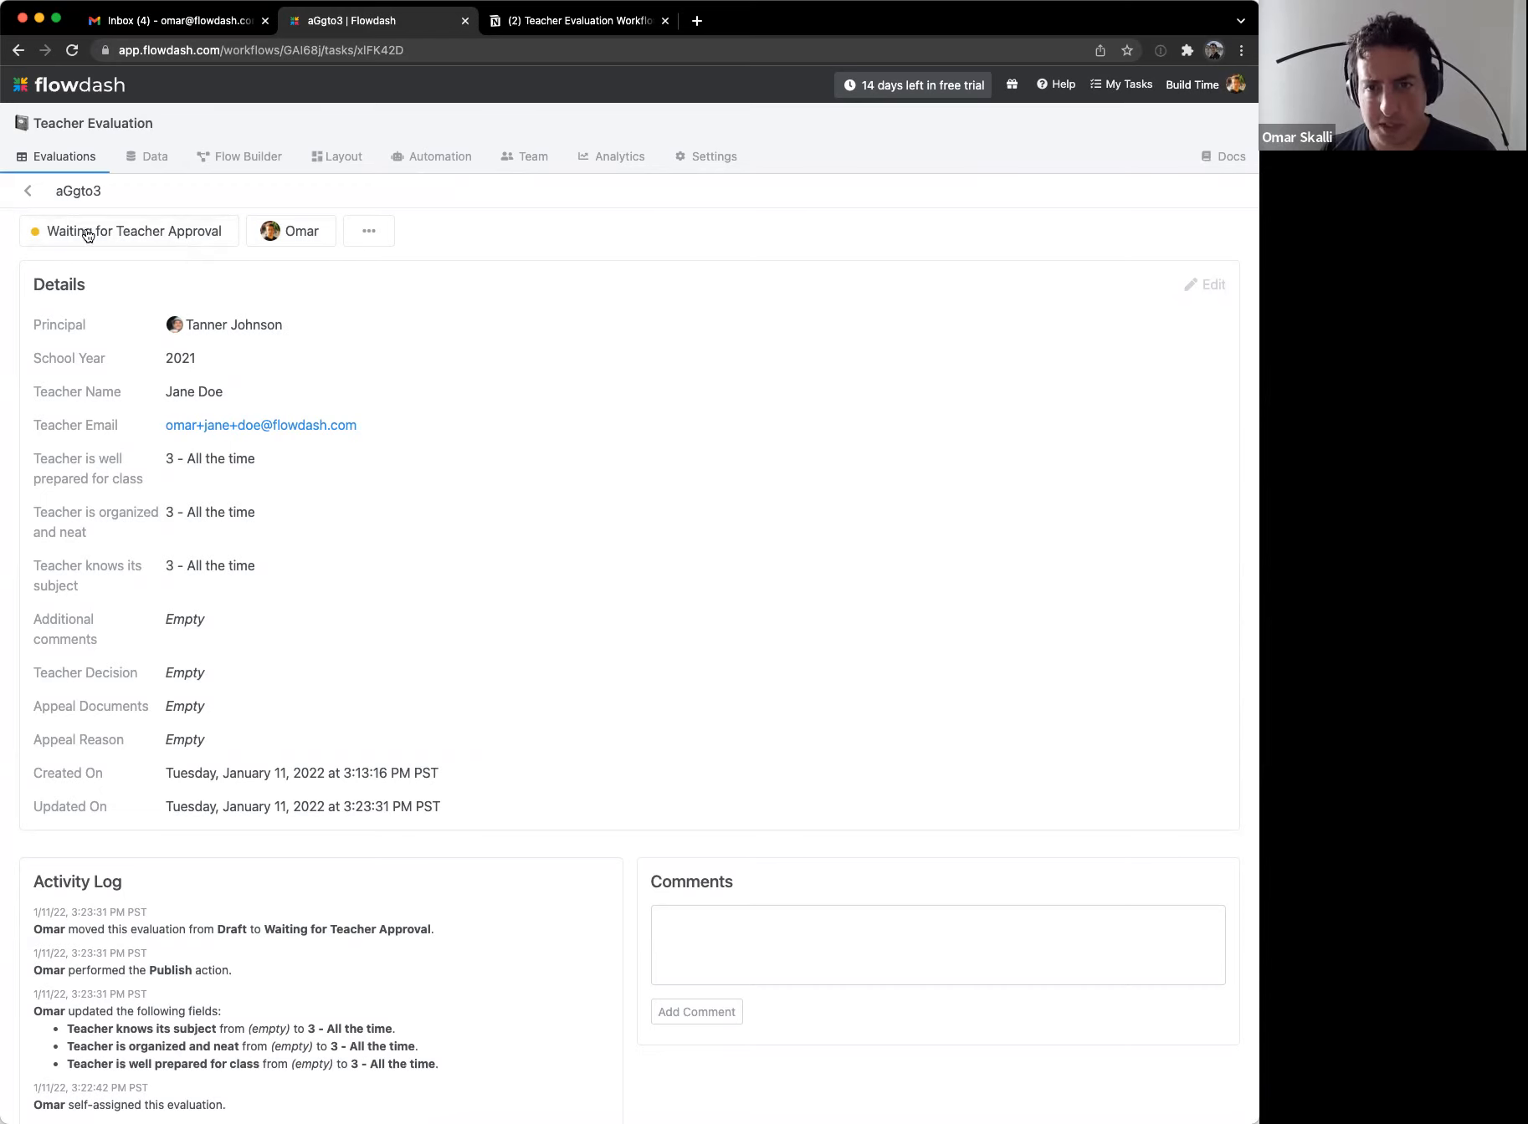
{"action": "double_click", "coordinate": [66, 192]}
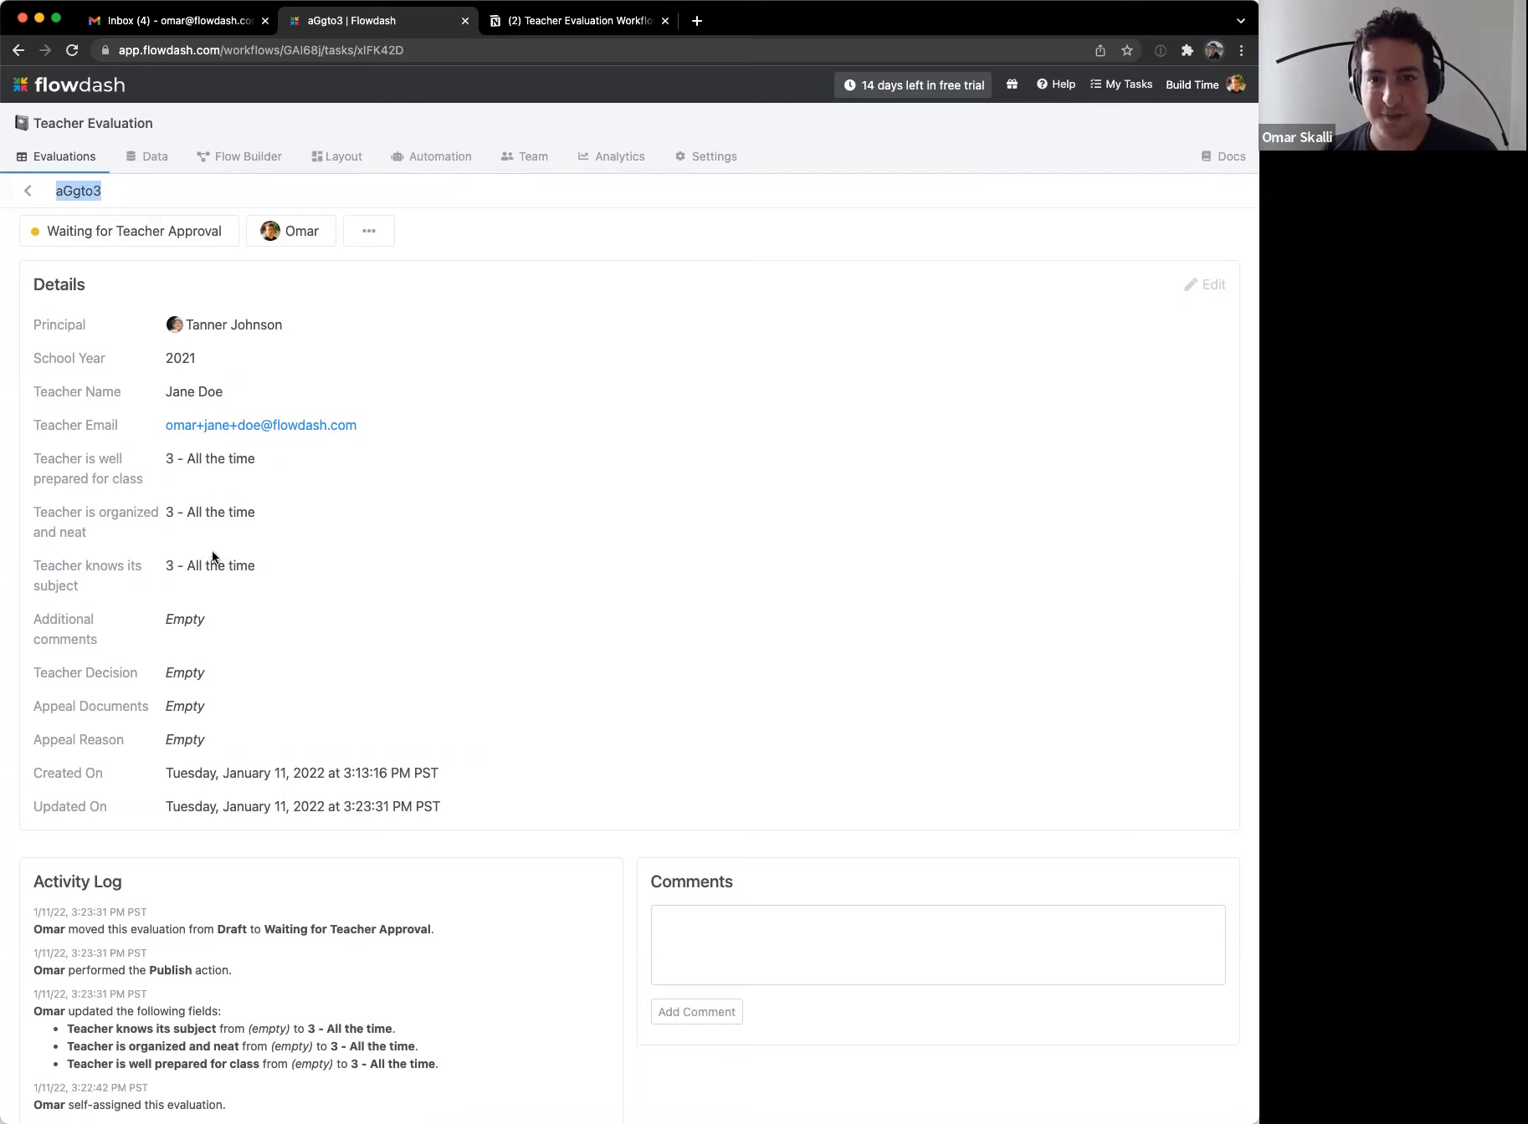
{"action": "left_click_drag", "start_coordinate": [55, 193], "coordinate": [95, 192]}
{"action": "double_click", "coordinate": [94, 192]}
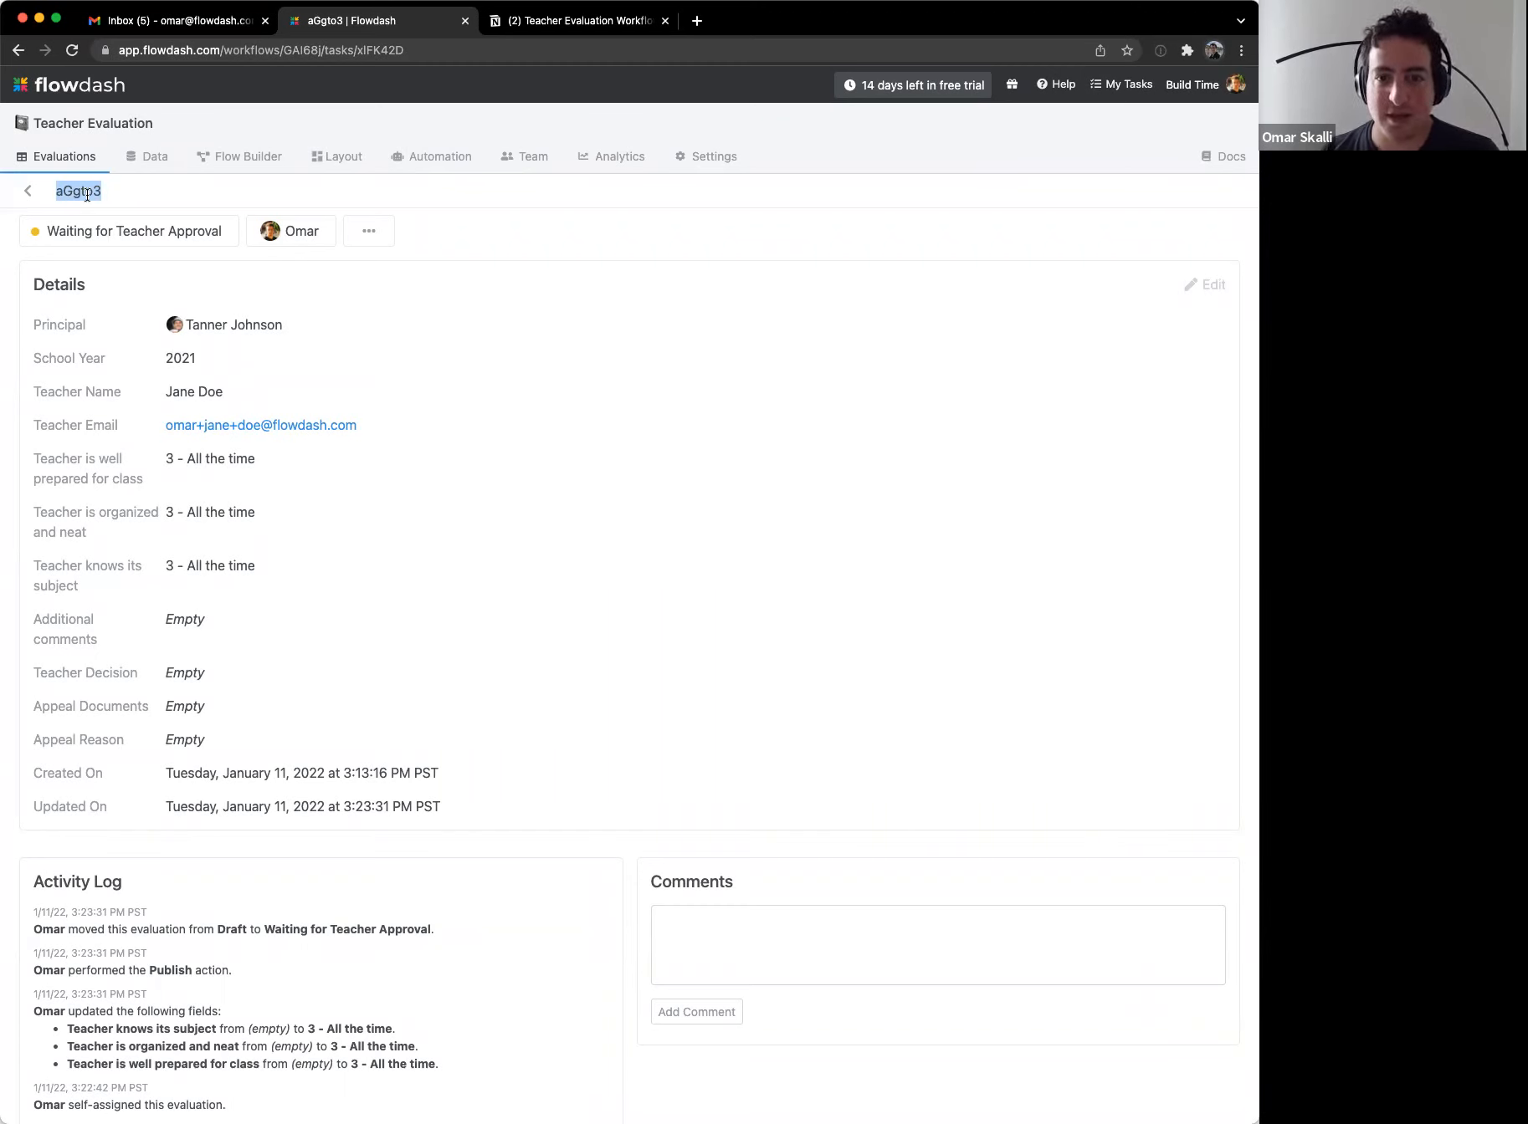
{"action": "left_click_drag", "start_coordinate": [167, 393], "coordinate": [238, 394]}
{"action": "left_click", "coordinate": [240, 393]}
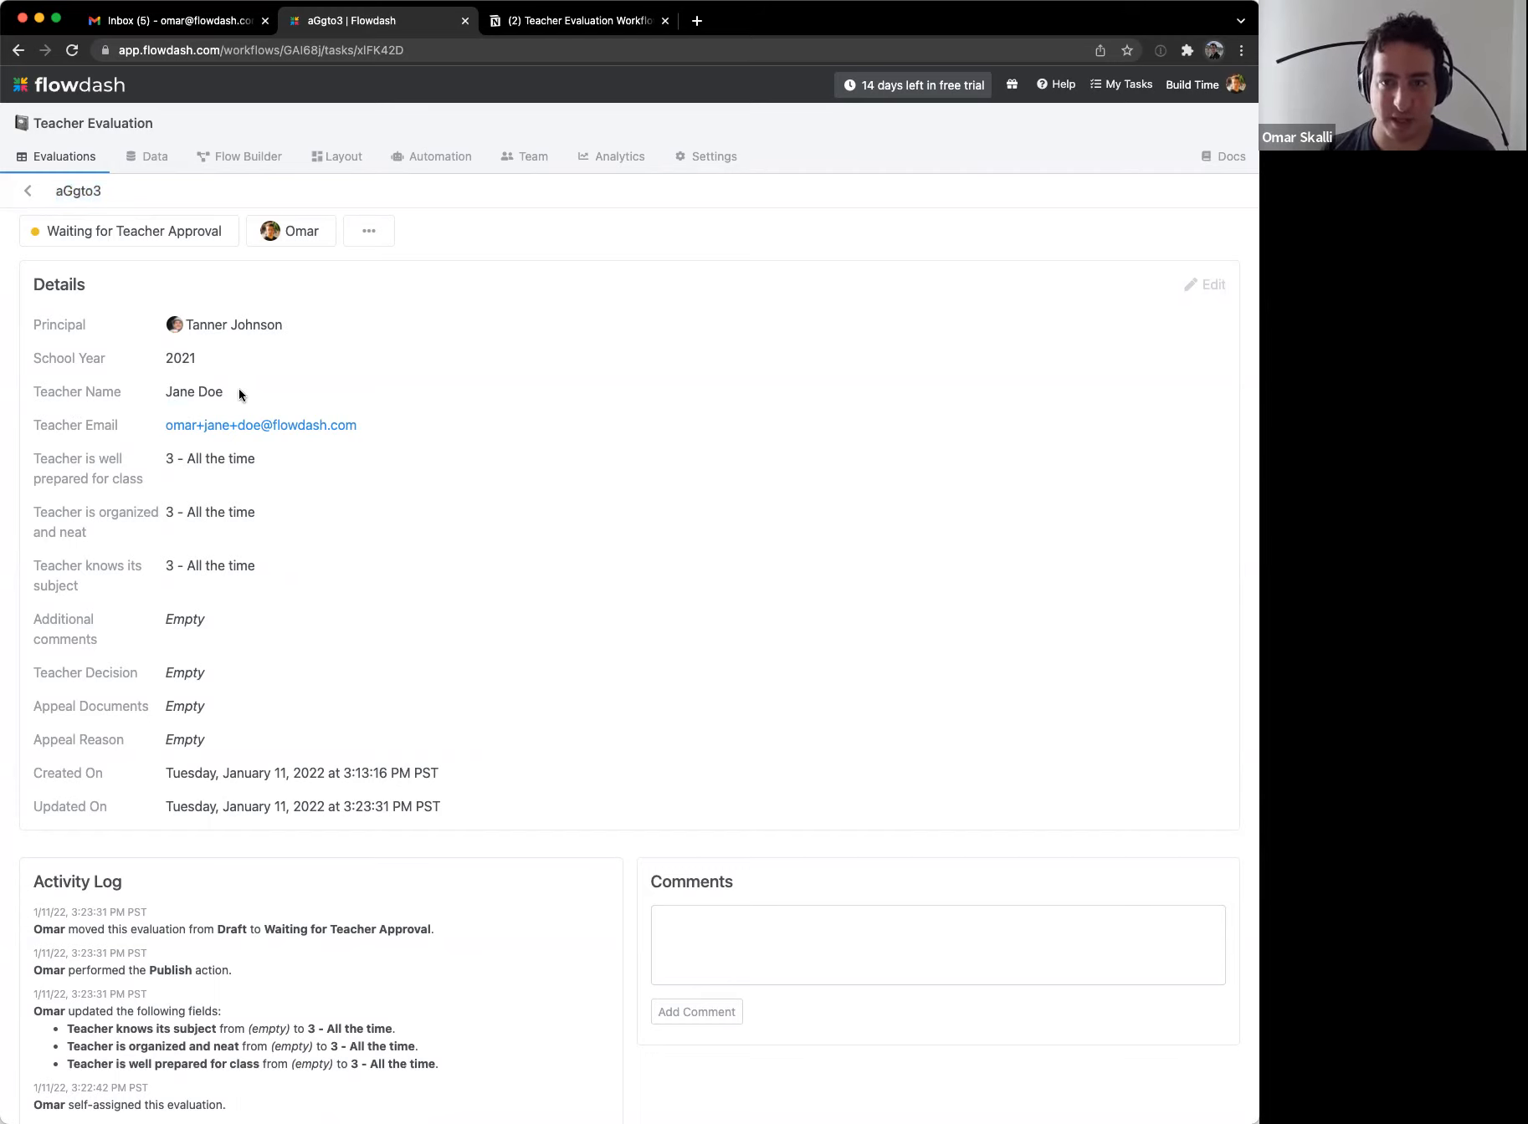
Step: Set the record name format to '{{School Year}} Evaluation for {{Teacher Name}}' and save it
{"action": "left_click", "coordinate": [714, 156]}
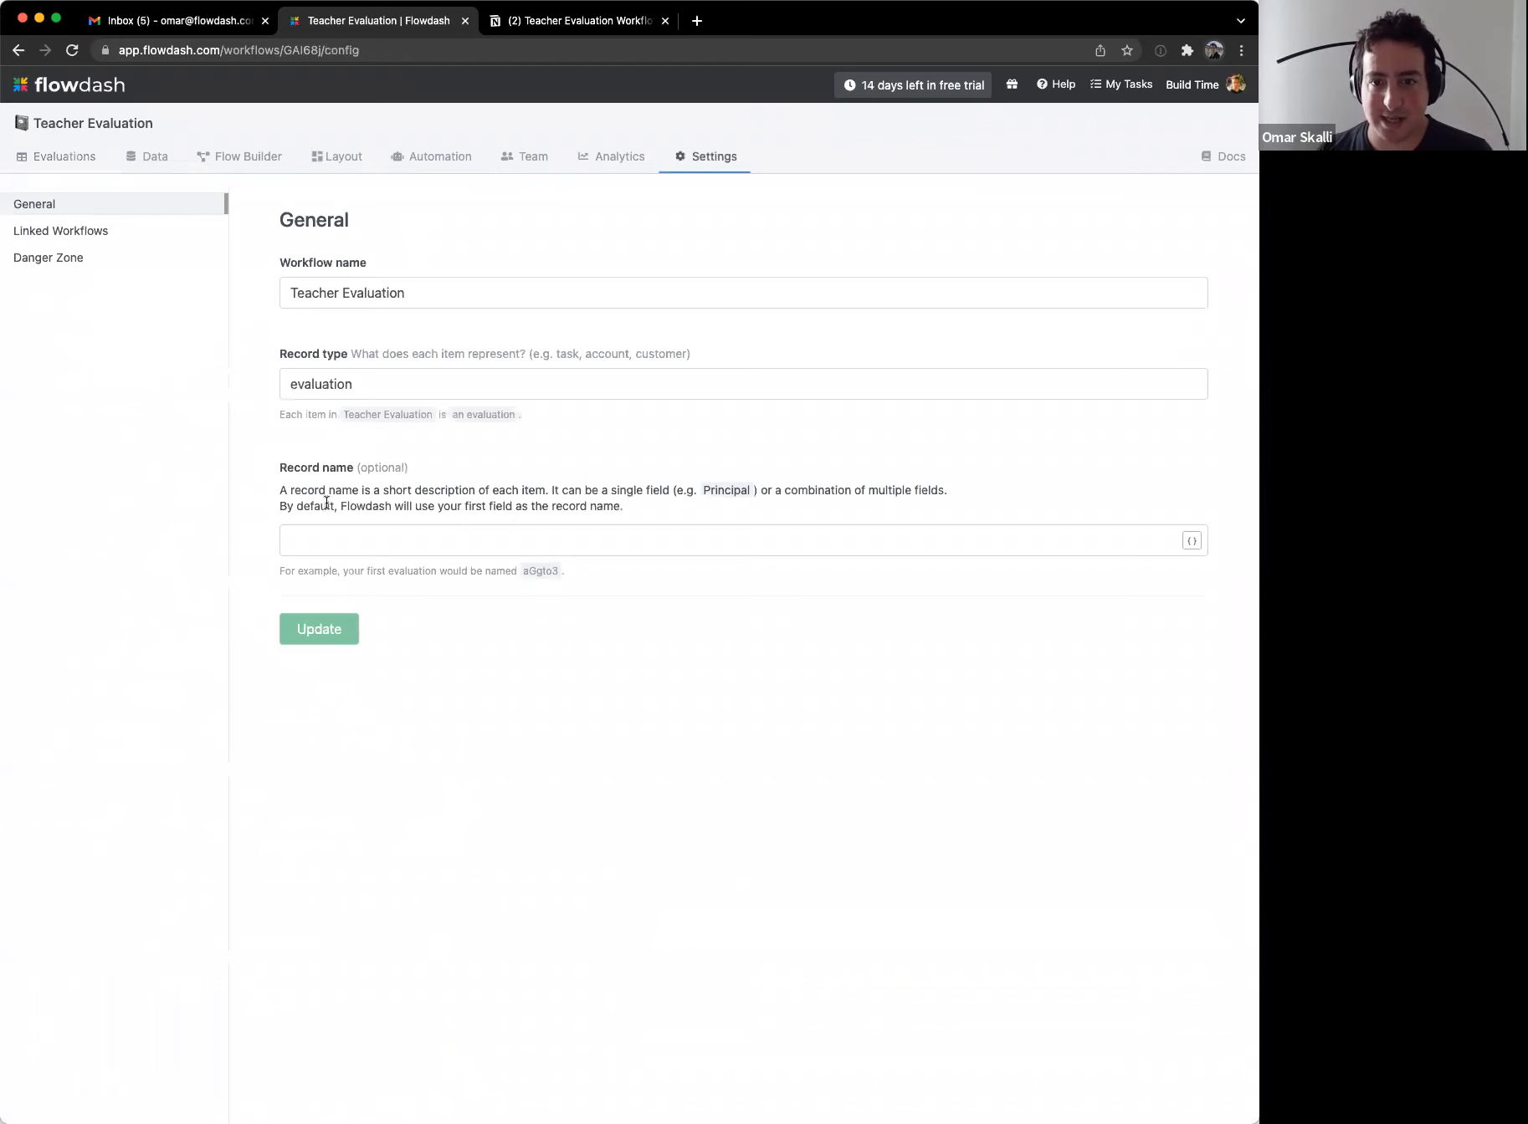
{"action": "left_click", "coordinate": [328, 535]}
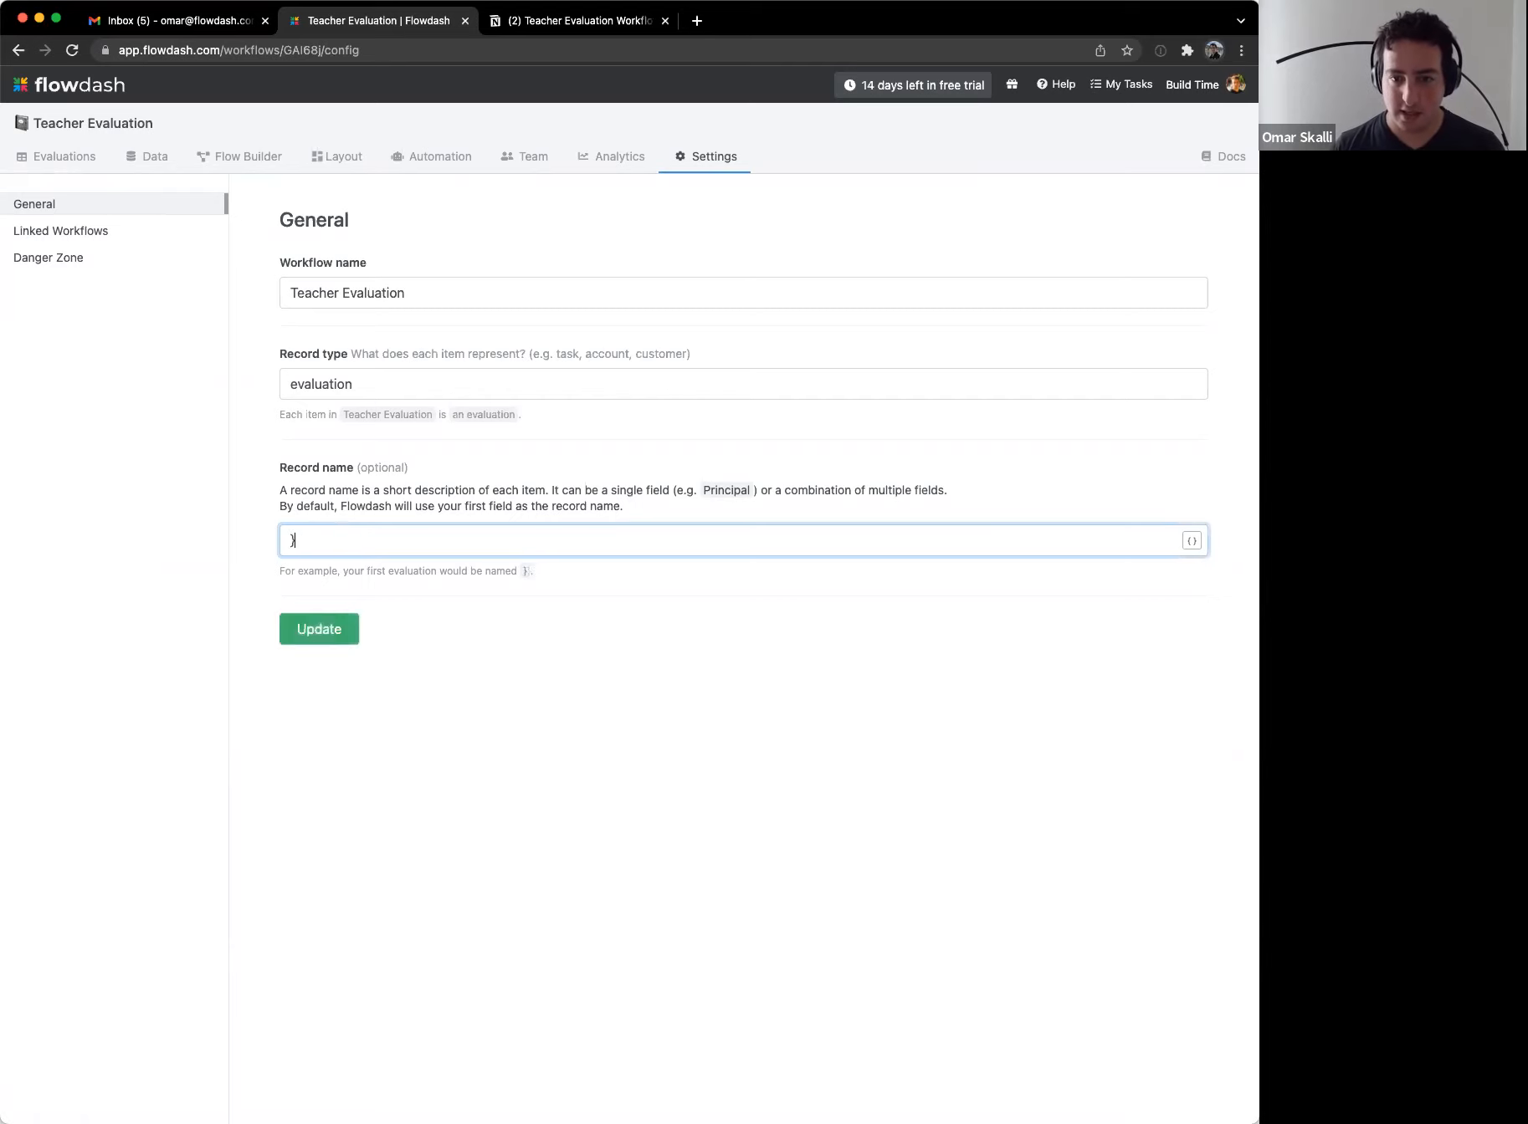
{"action": "type", "text": "{{"}
{"action": "key", "text": "Down"}
{"action": "key", "text": "Return"}
{"action": "type", "text": "E"}
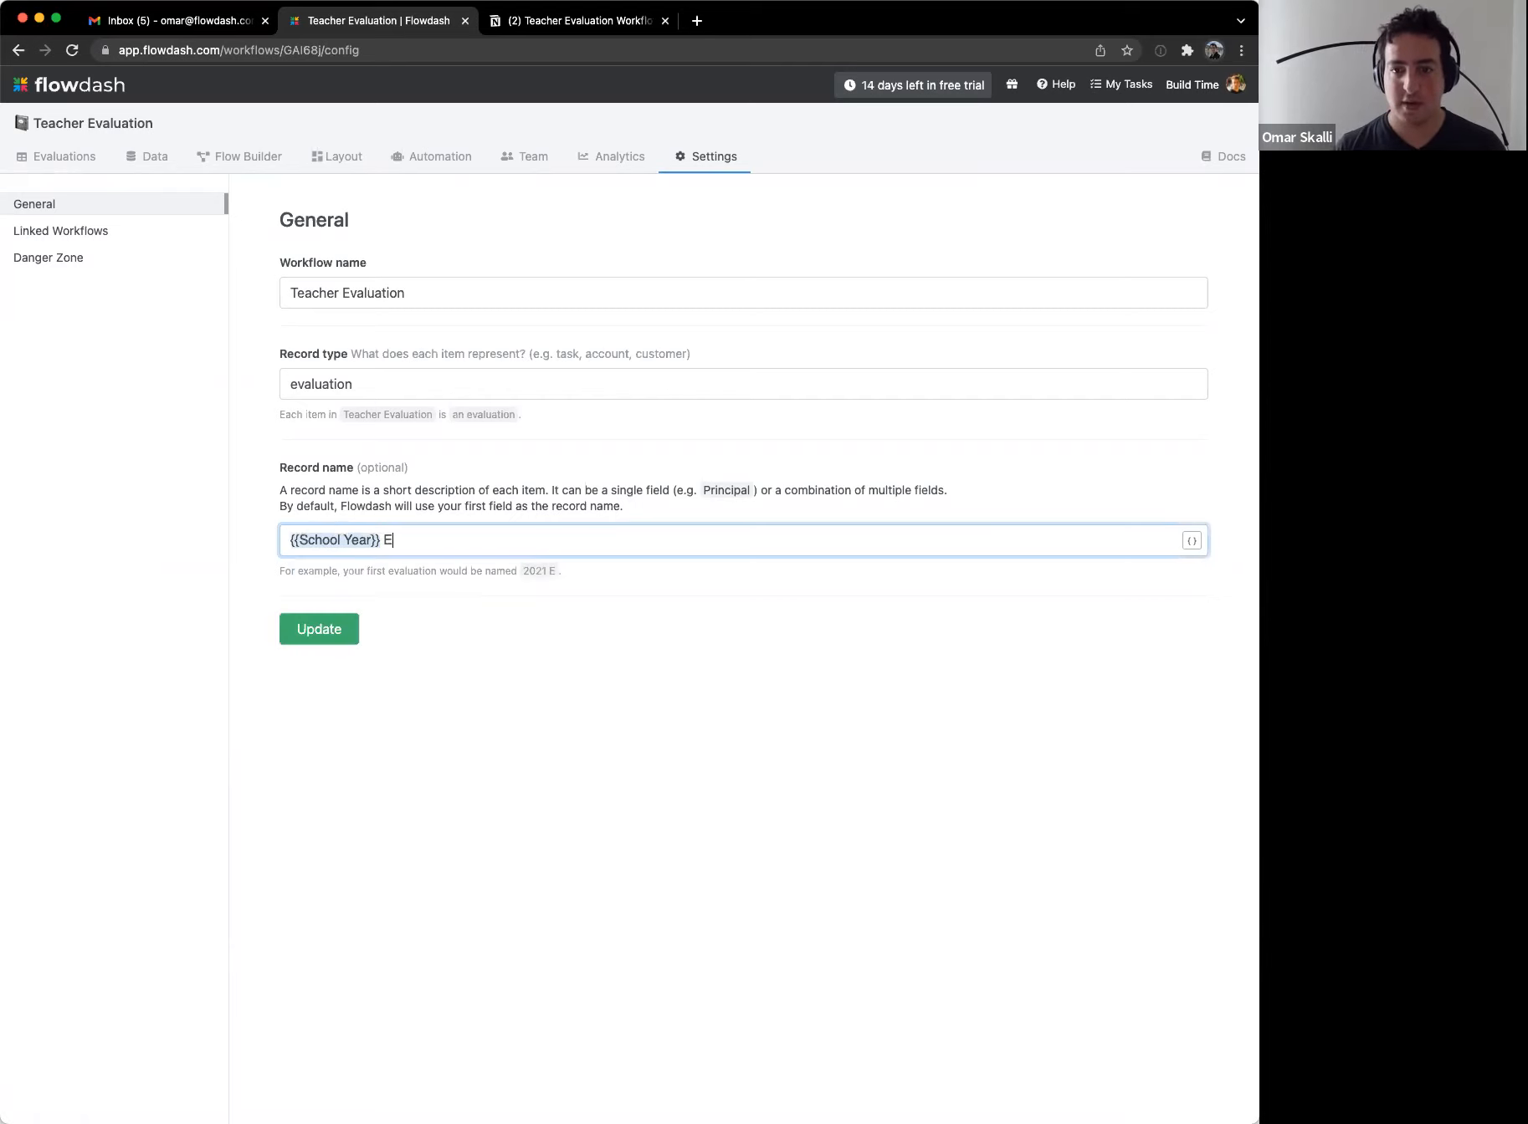
{"action": "type", "text": "valuation for {{"}
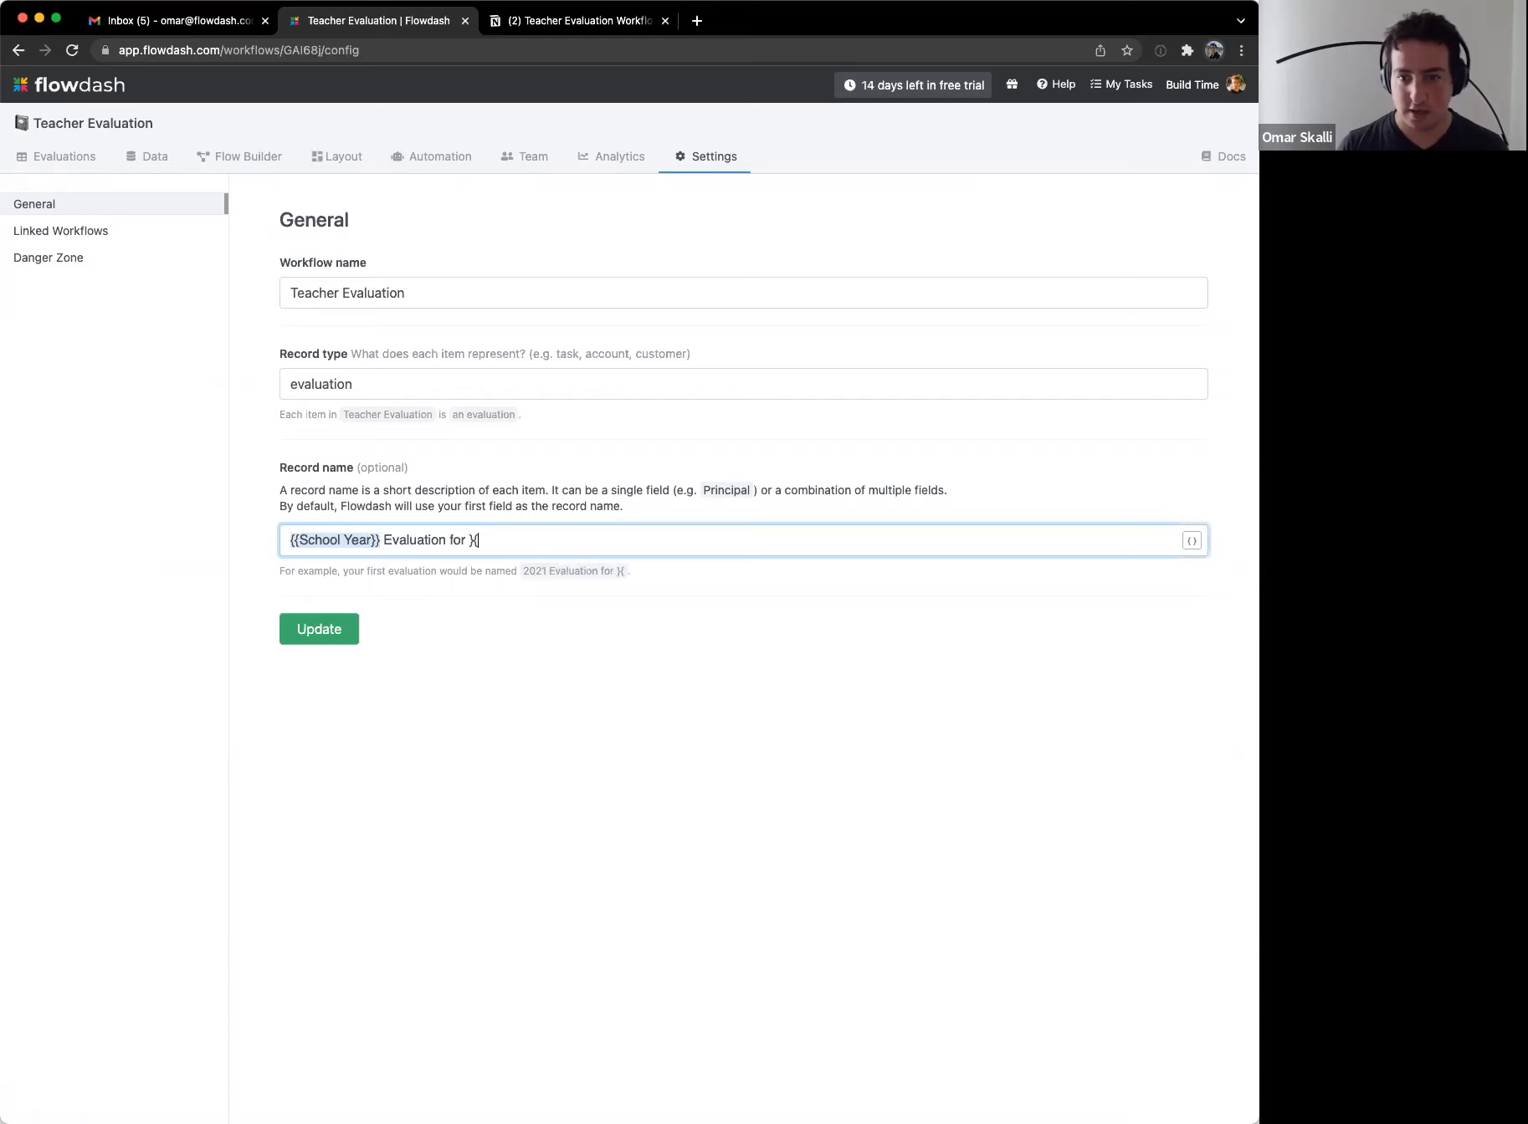
{"action": "key", "text": "Down"}
{"action": "key", "text": "Down"}
{"action": "key", "text": "Return"}
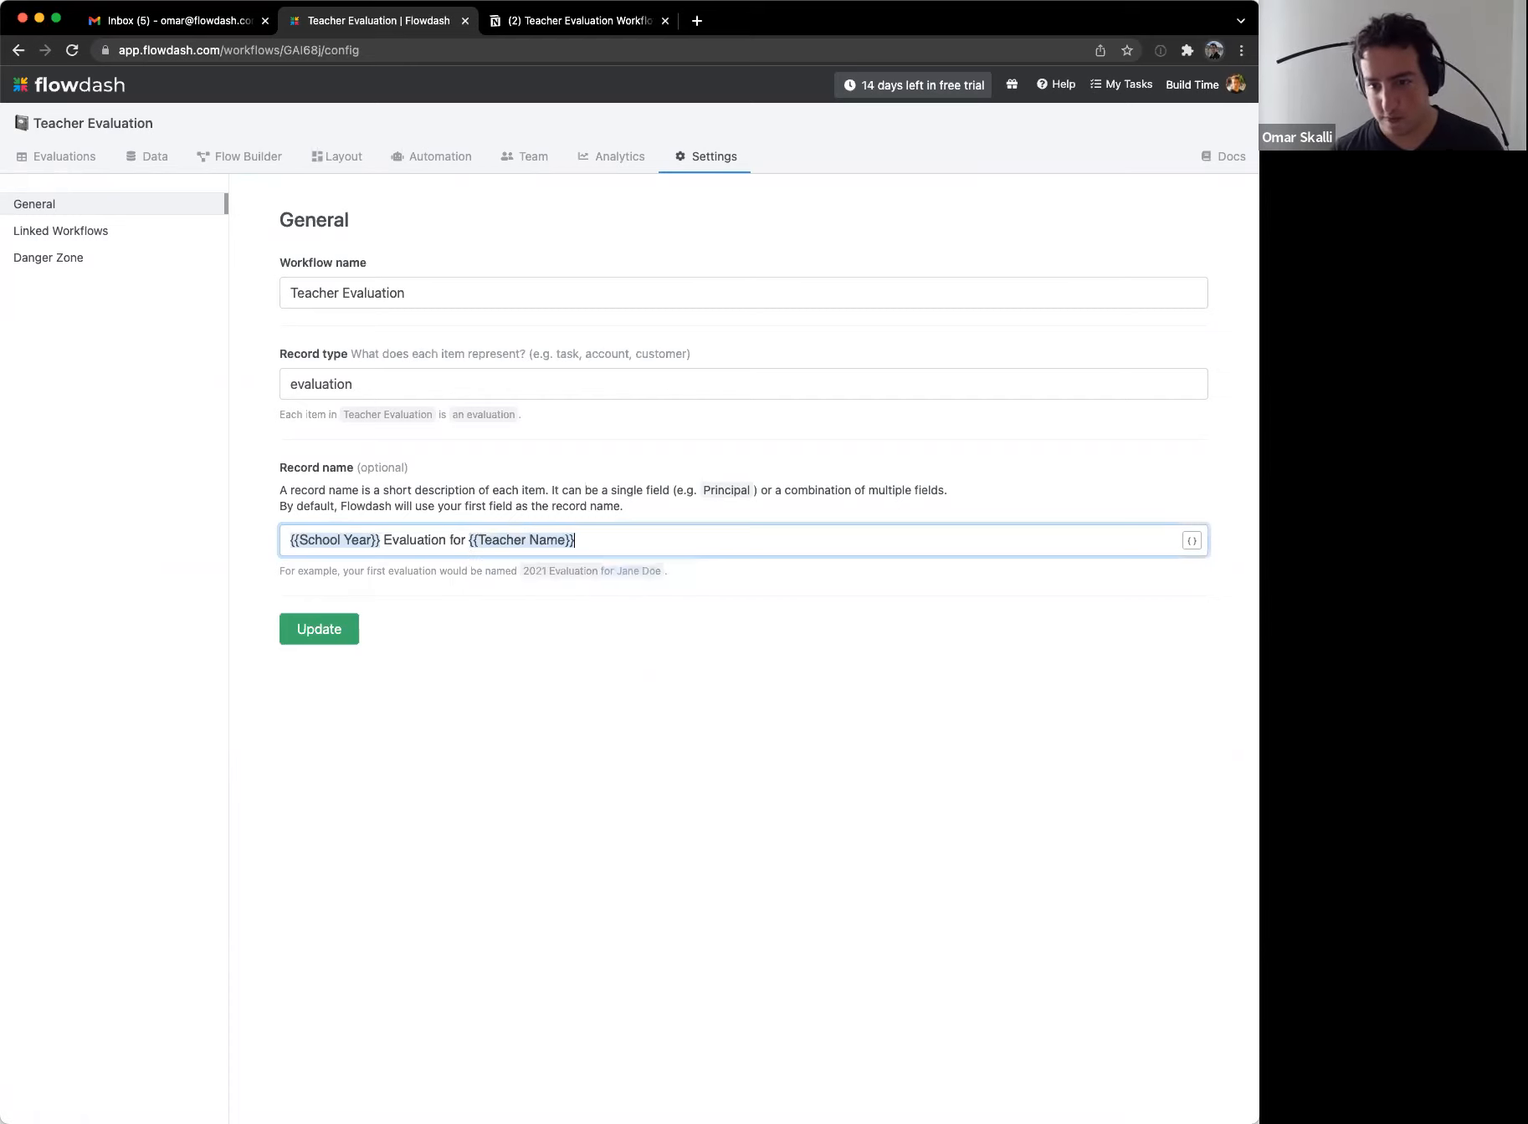
{"action": "left_click", "coordinate": [299, 628]}
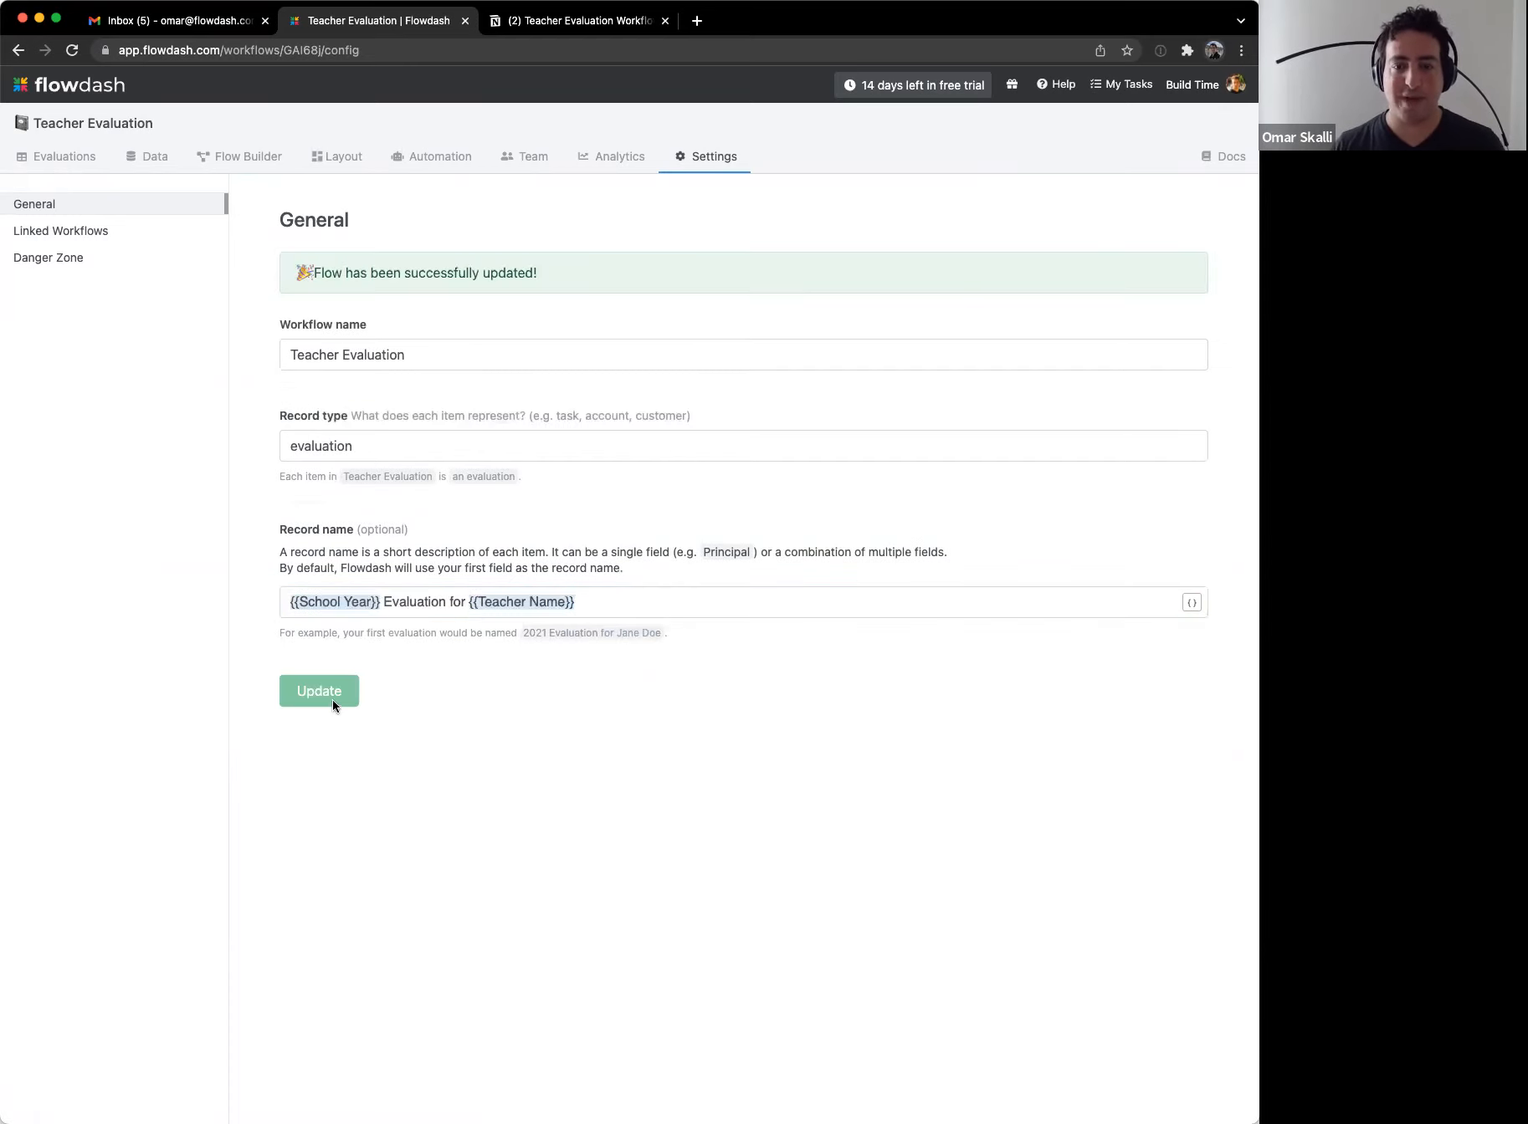
Step: Check the evaluation's new title, return to the list, and switch to the Gmail draft email
{"action": "left_click", "coordinate": [84, 156]}
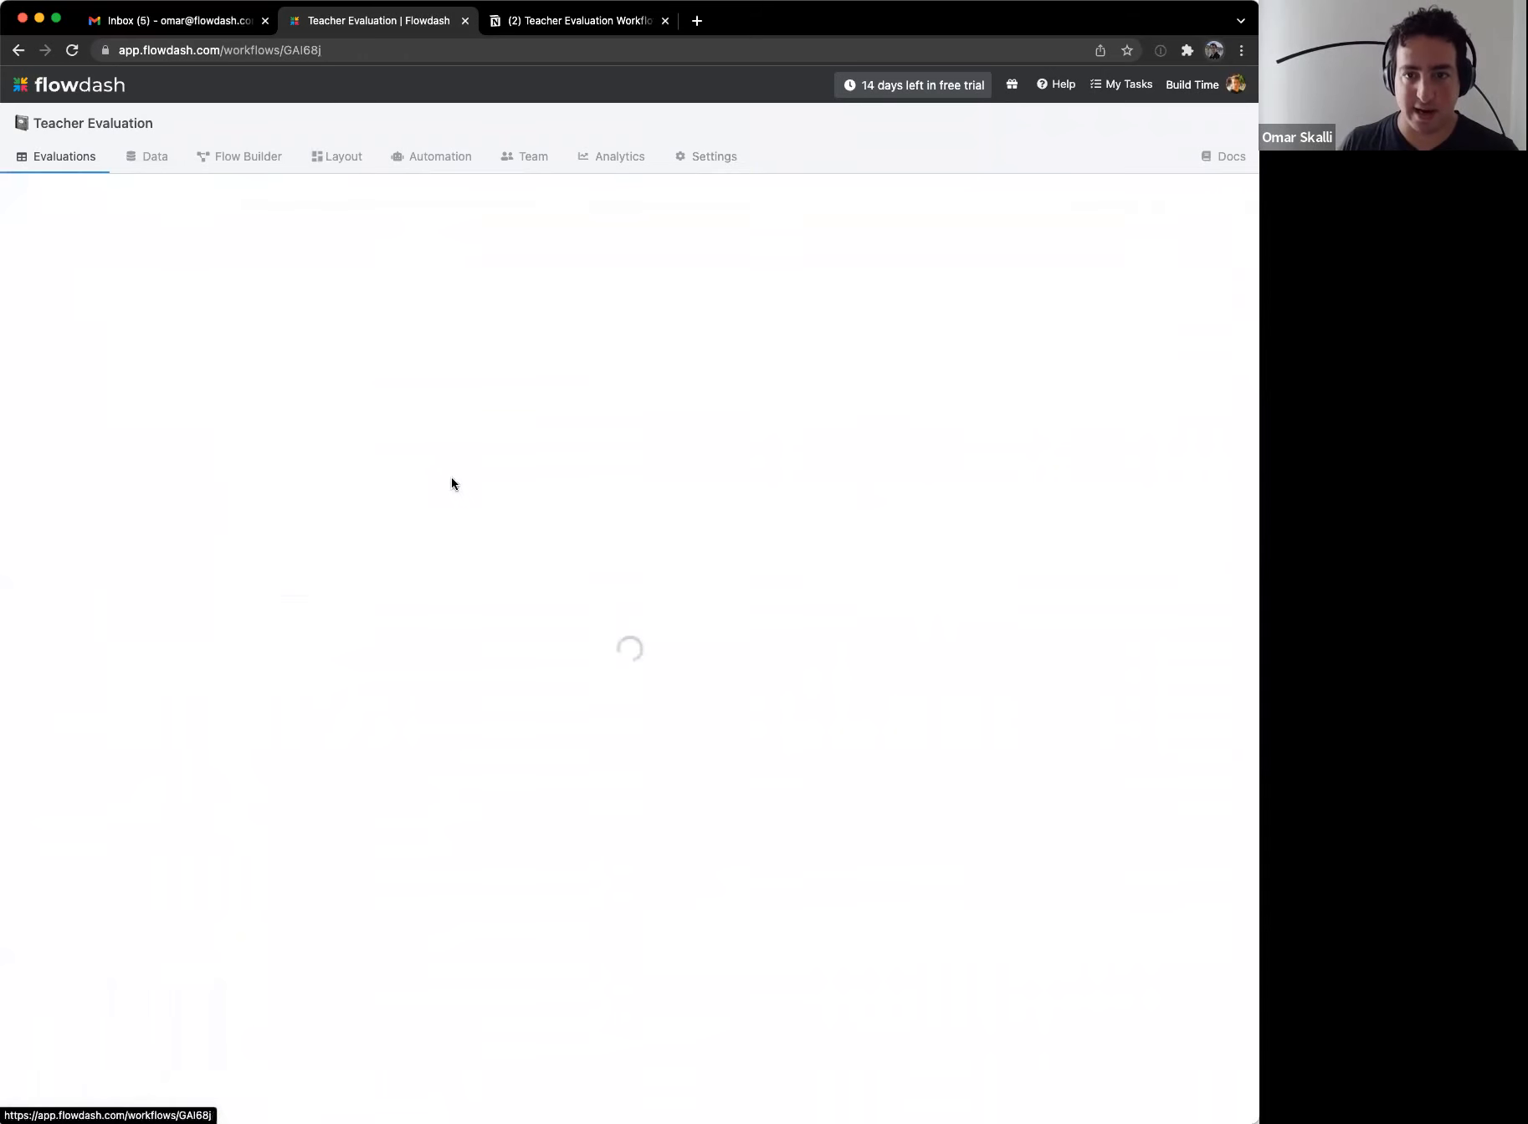
{"action": "left_click", "coordinate": [932, 261]}
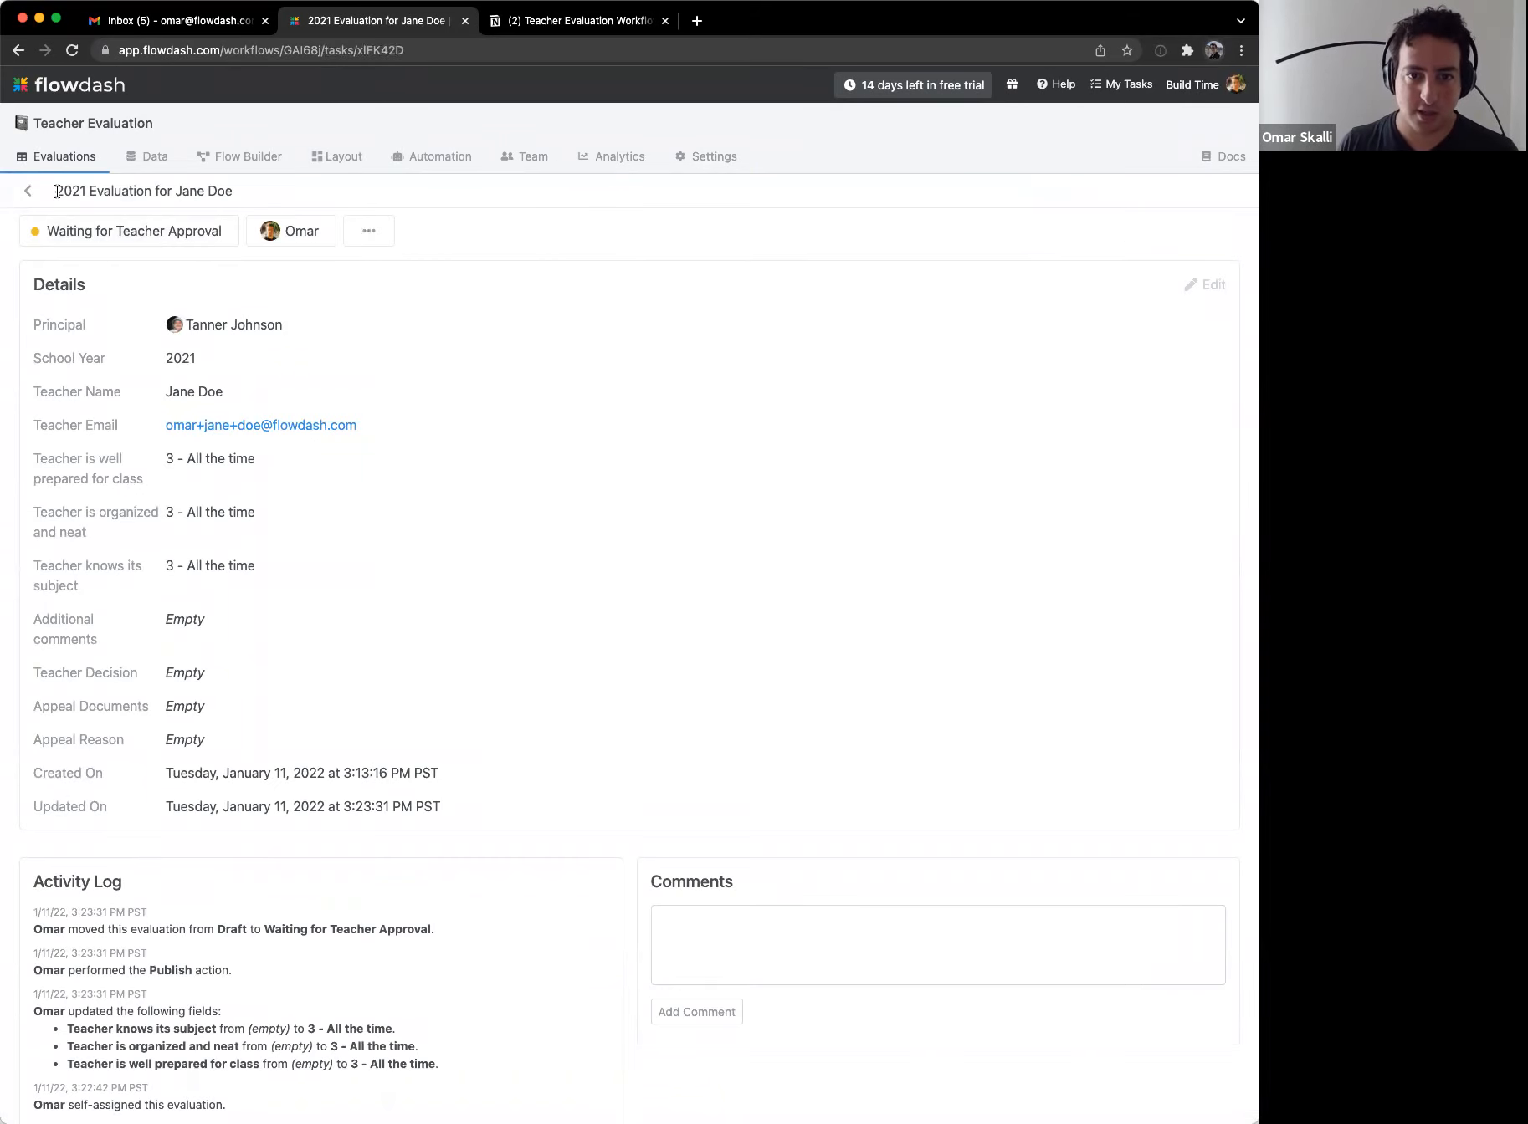
{"action": "left_click_drag", "start_coordinate": [55, 191], "coordinate": [226, 196]}
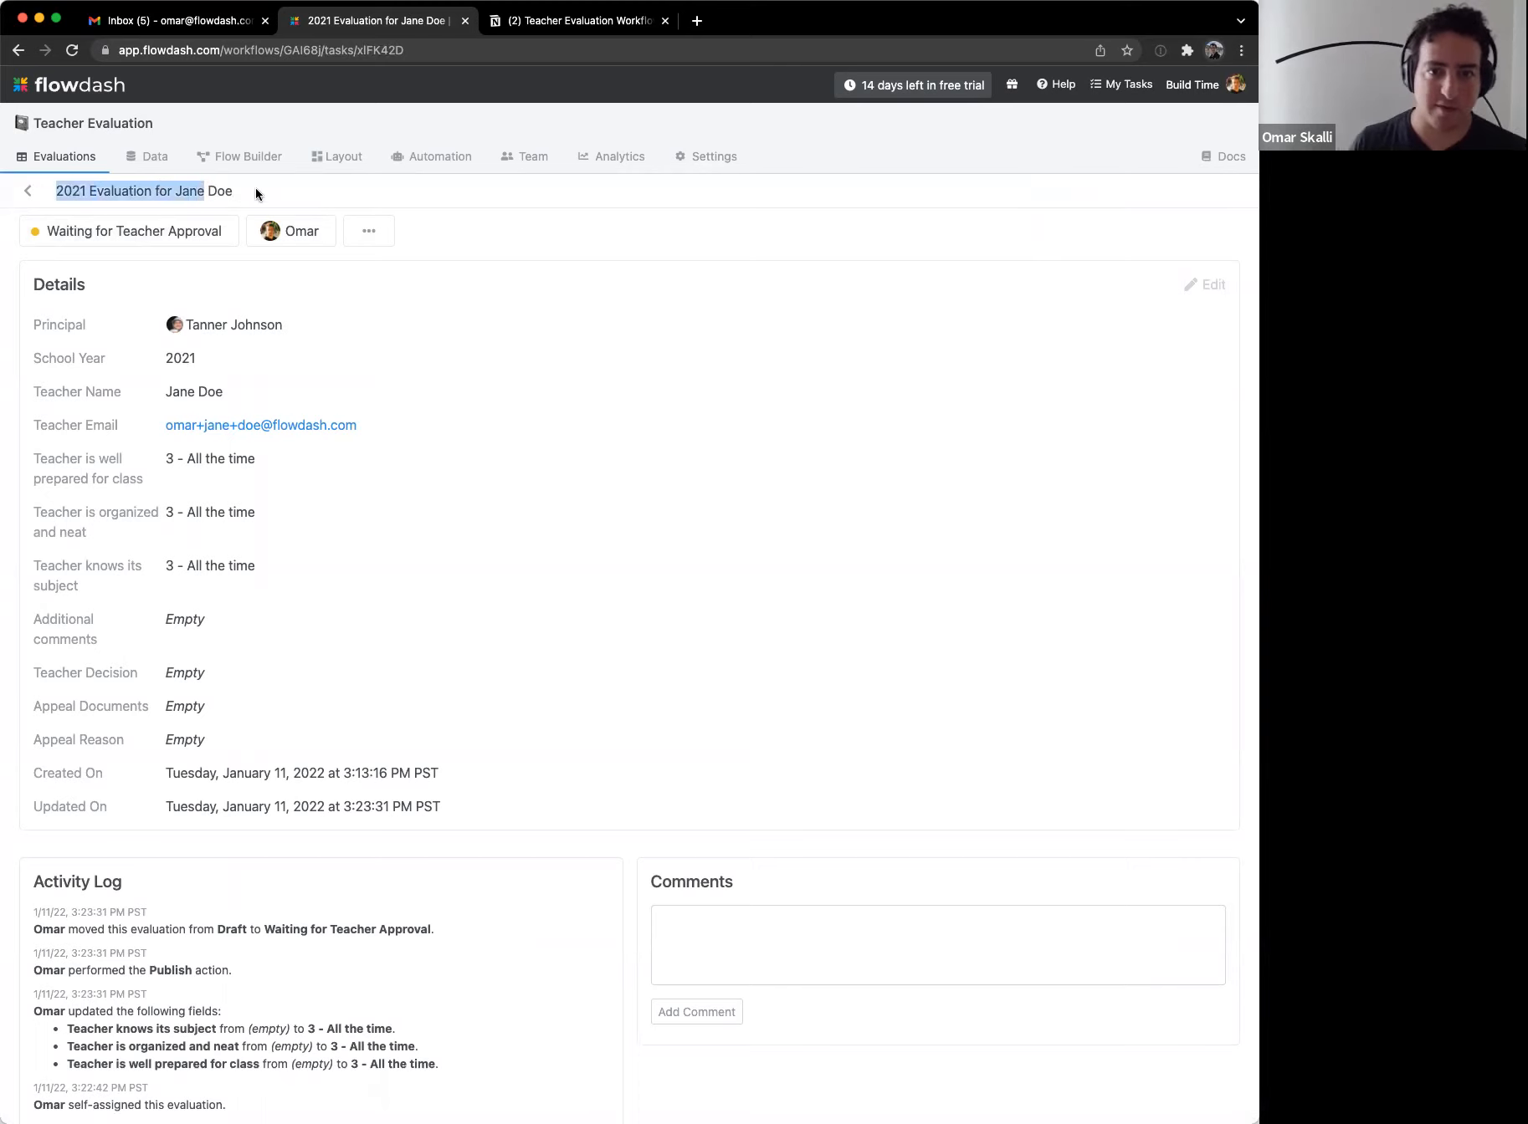
{"action": "left_click", "coordinate": [255, 188]}
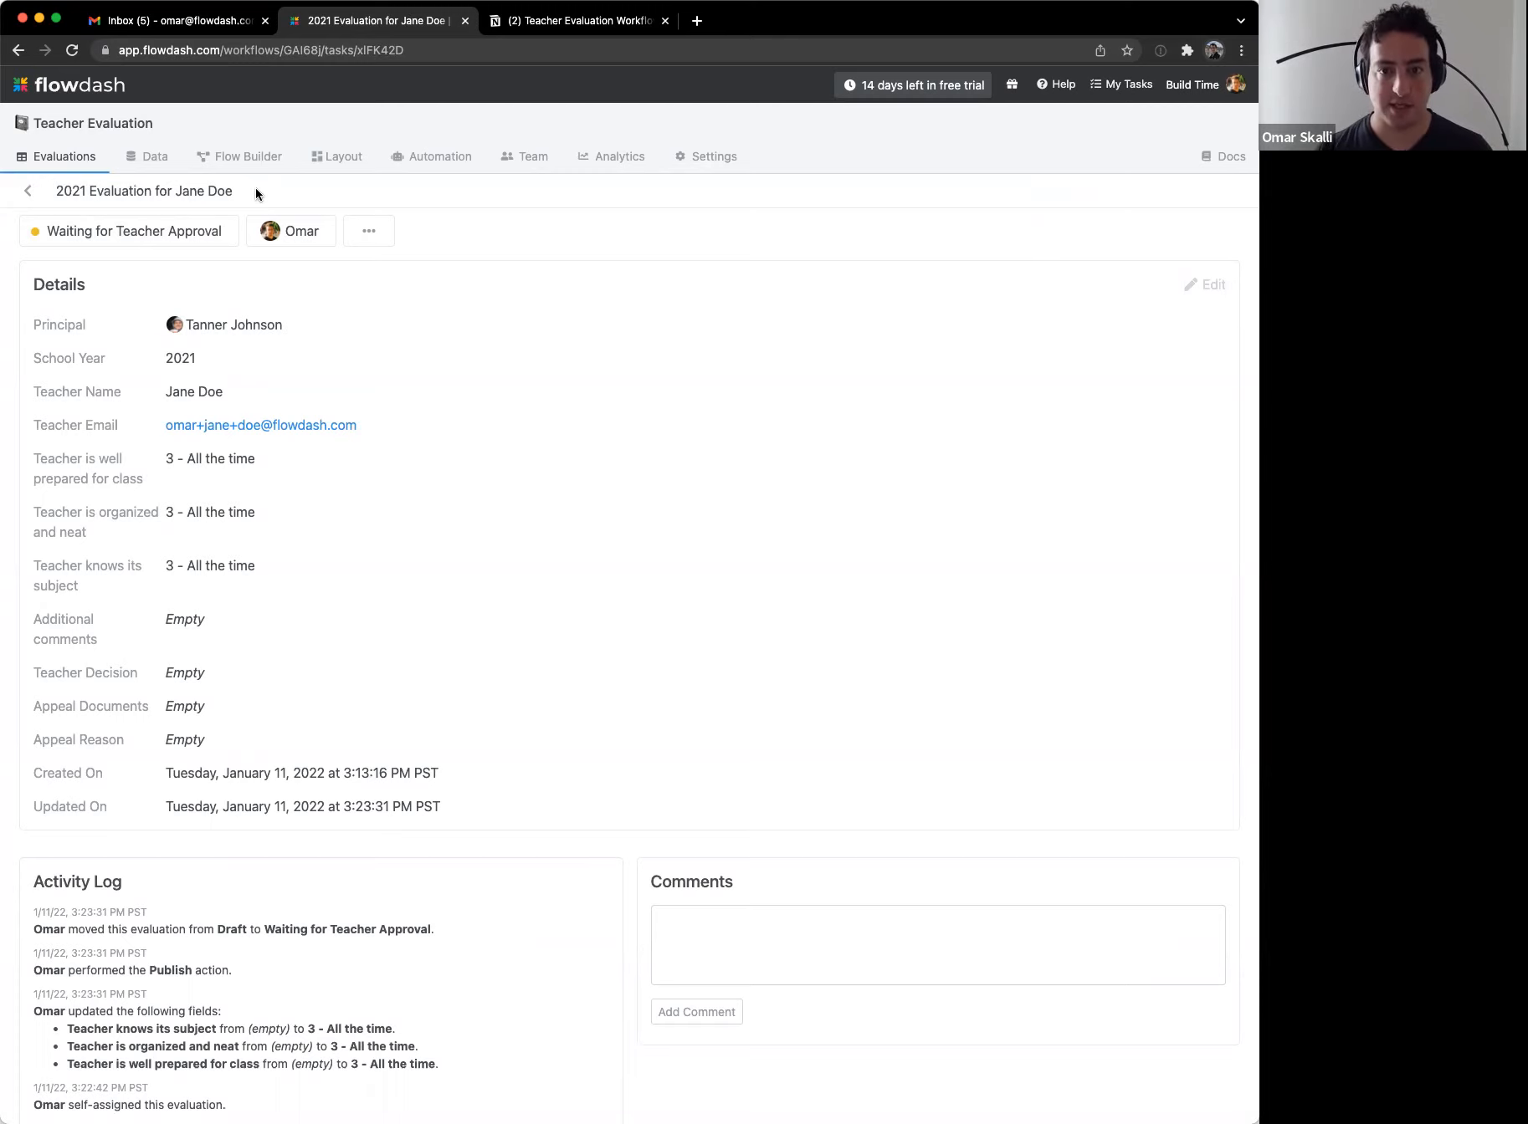
{"action": "left_click", "coordinate": [28, 191]}
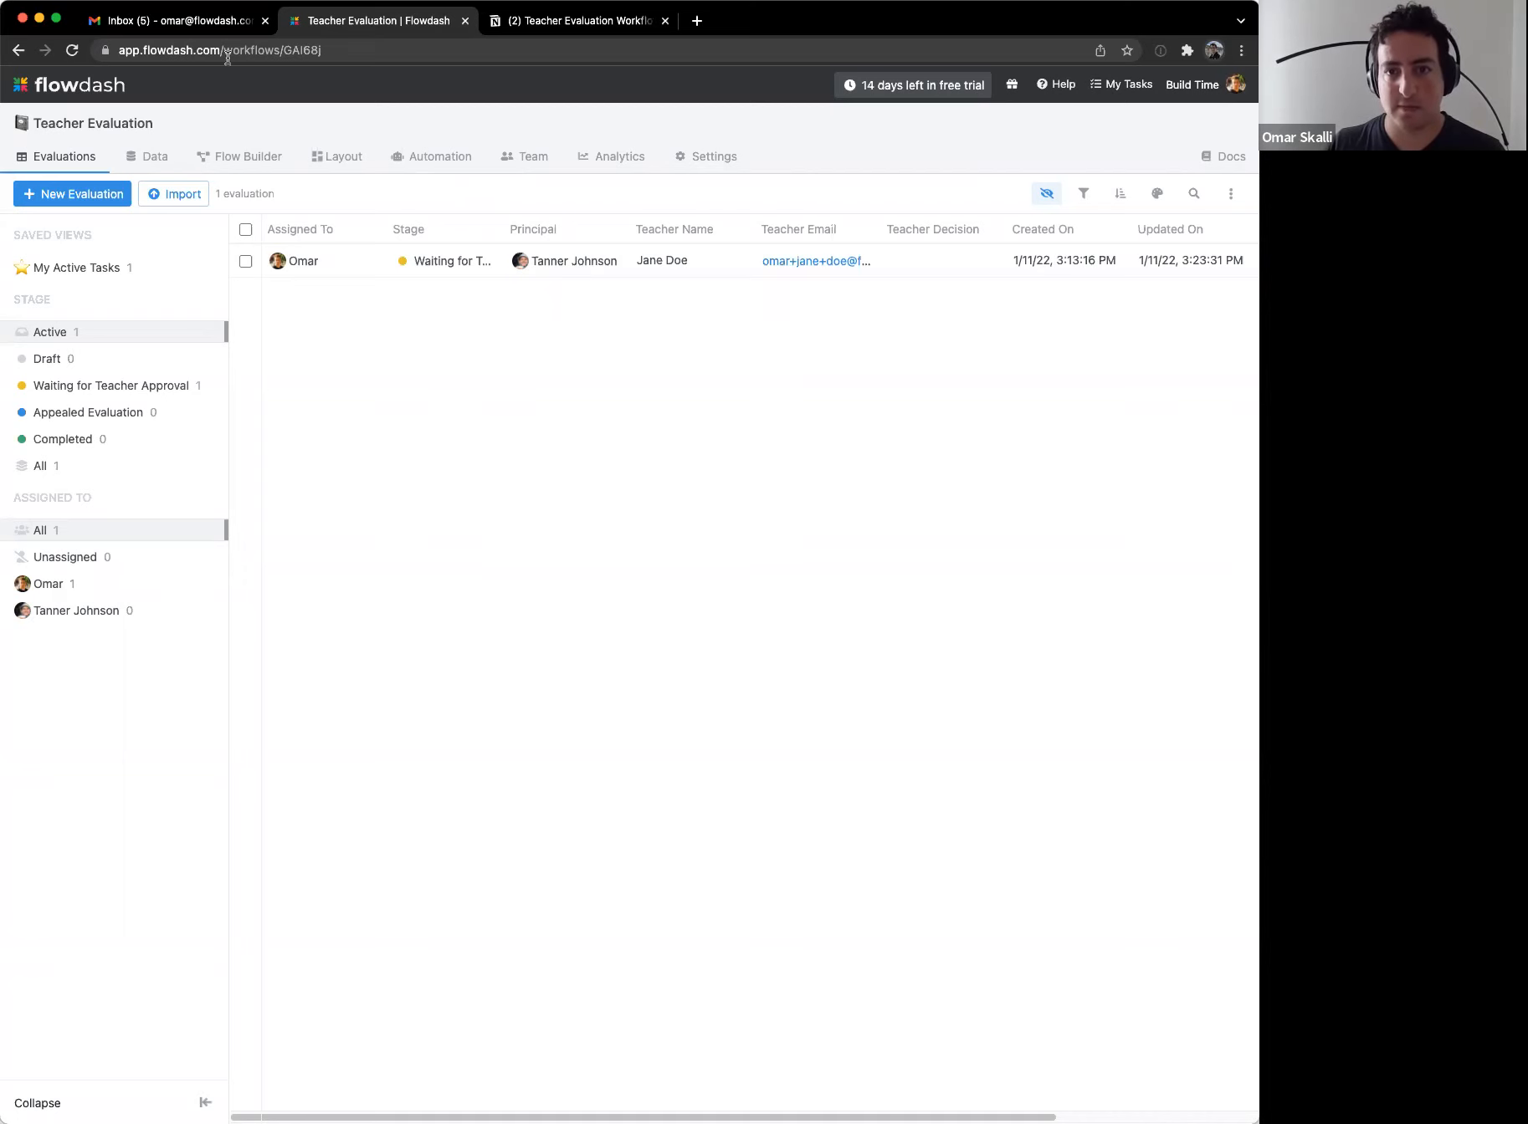
{"action": "left_click", "coordinate": [209, 21]}
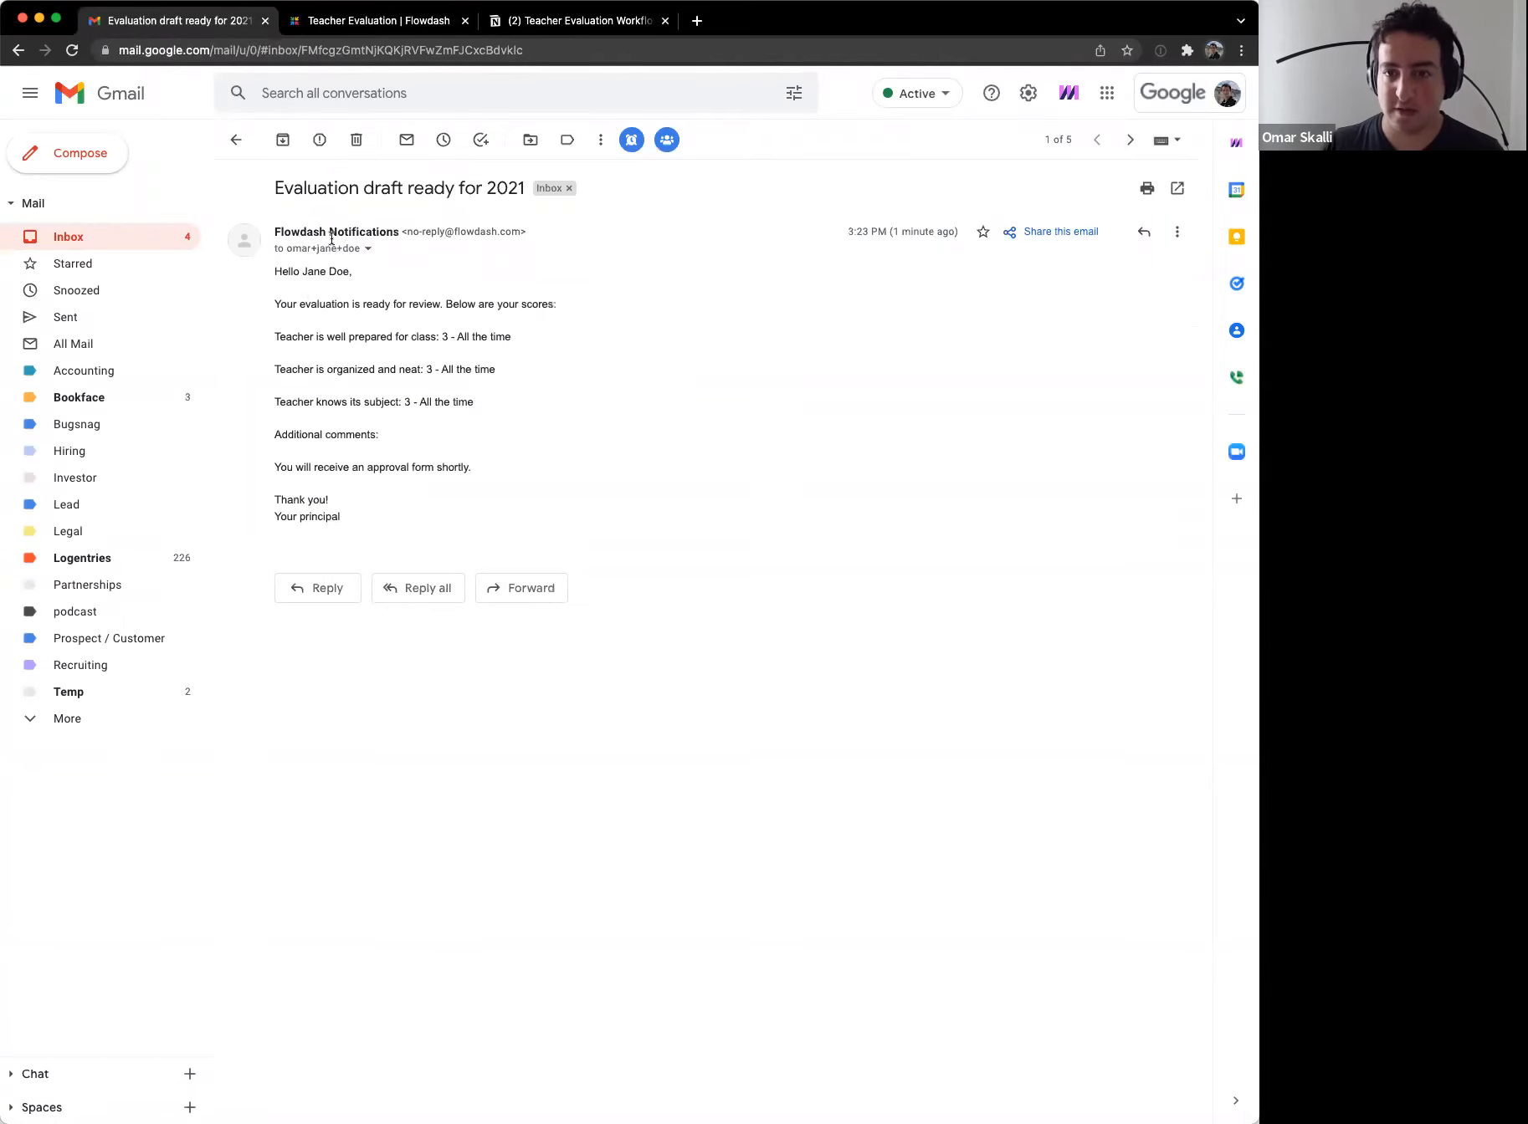
Step: Point out the email's sender, intro, score lines and Additional comments, then return to Flowdash
{"action": "left_click_drag", "start_coordinate": [301, 227], "coordinate": [420, 233]}
{"action": "left_click", "coordinate": [460, 383]}
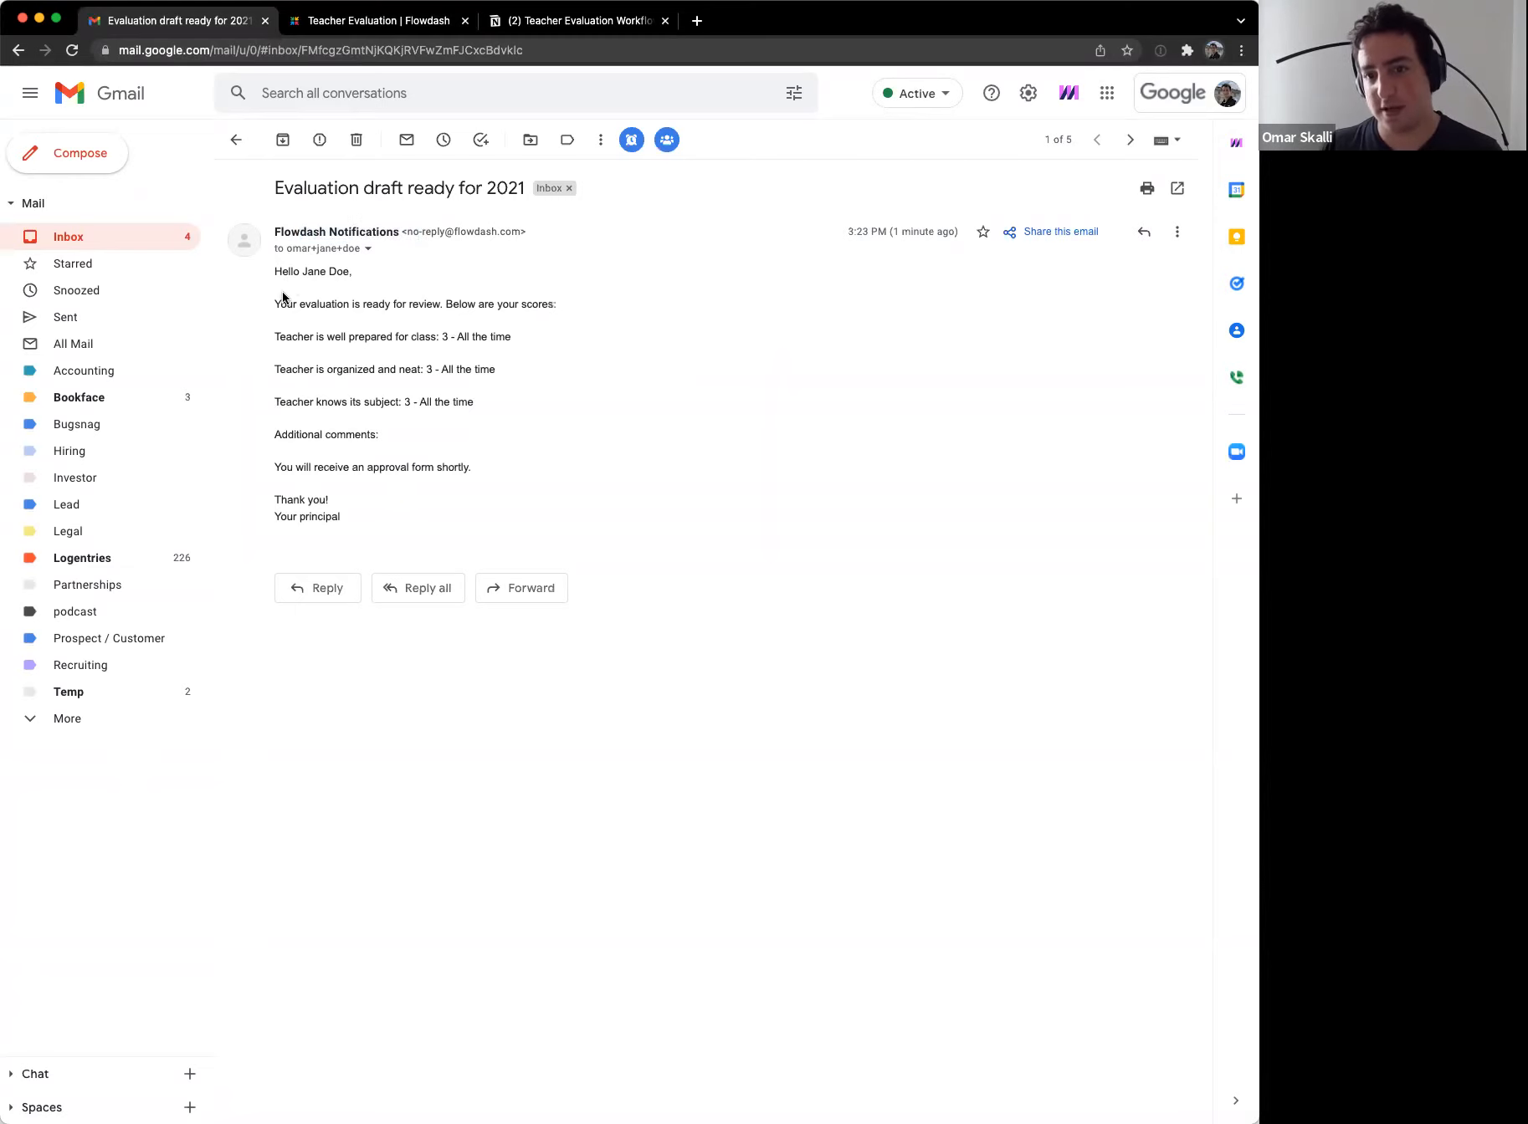
{"action": "left_click_drag", "start_coordinate": [286, 293], "coordinate": [522, 327]}
{"action": "left_click", "coordinate": [495, 337]}
{"action": "left_click_drag", "start_coordinate": [421, 321], "coordinate": [497, 405]}
{"action": "left_click", "coordinate": [487, 412]}
{"action": "left_click_drag", "start_coordinate": [409, 425], "coordinate": [415, 552]}
{"action": "left_click", "coordinate": [414, 452]}
{"action": "left_click", "coordinate": [420, 540]}
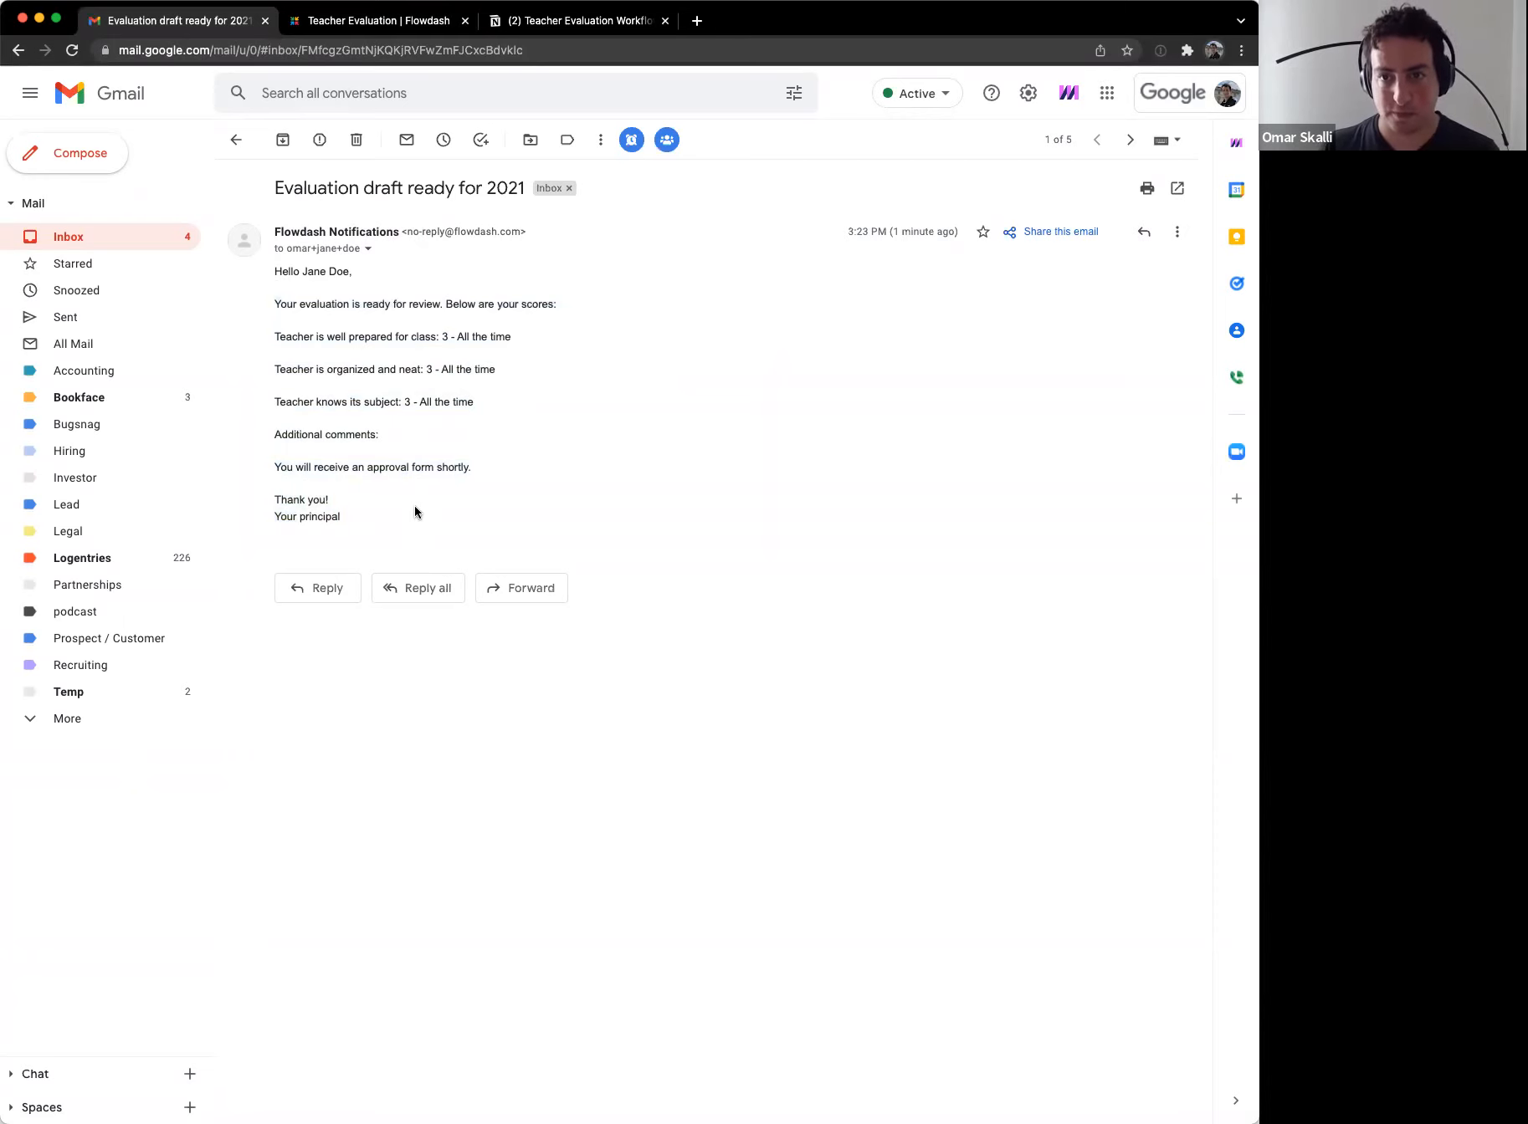
{"action": "left_click", "coordinate": [375, 21]}
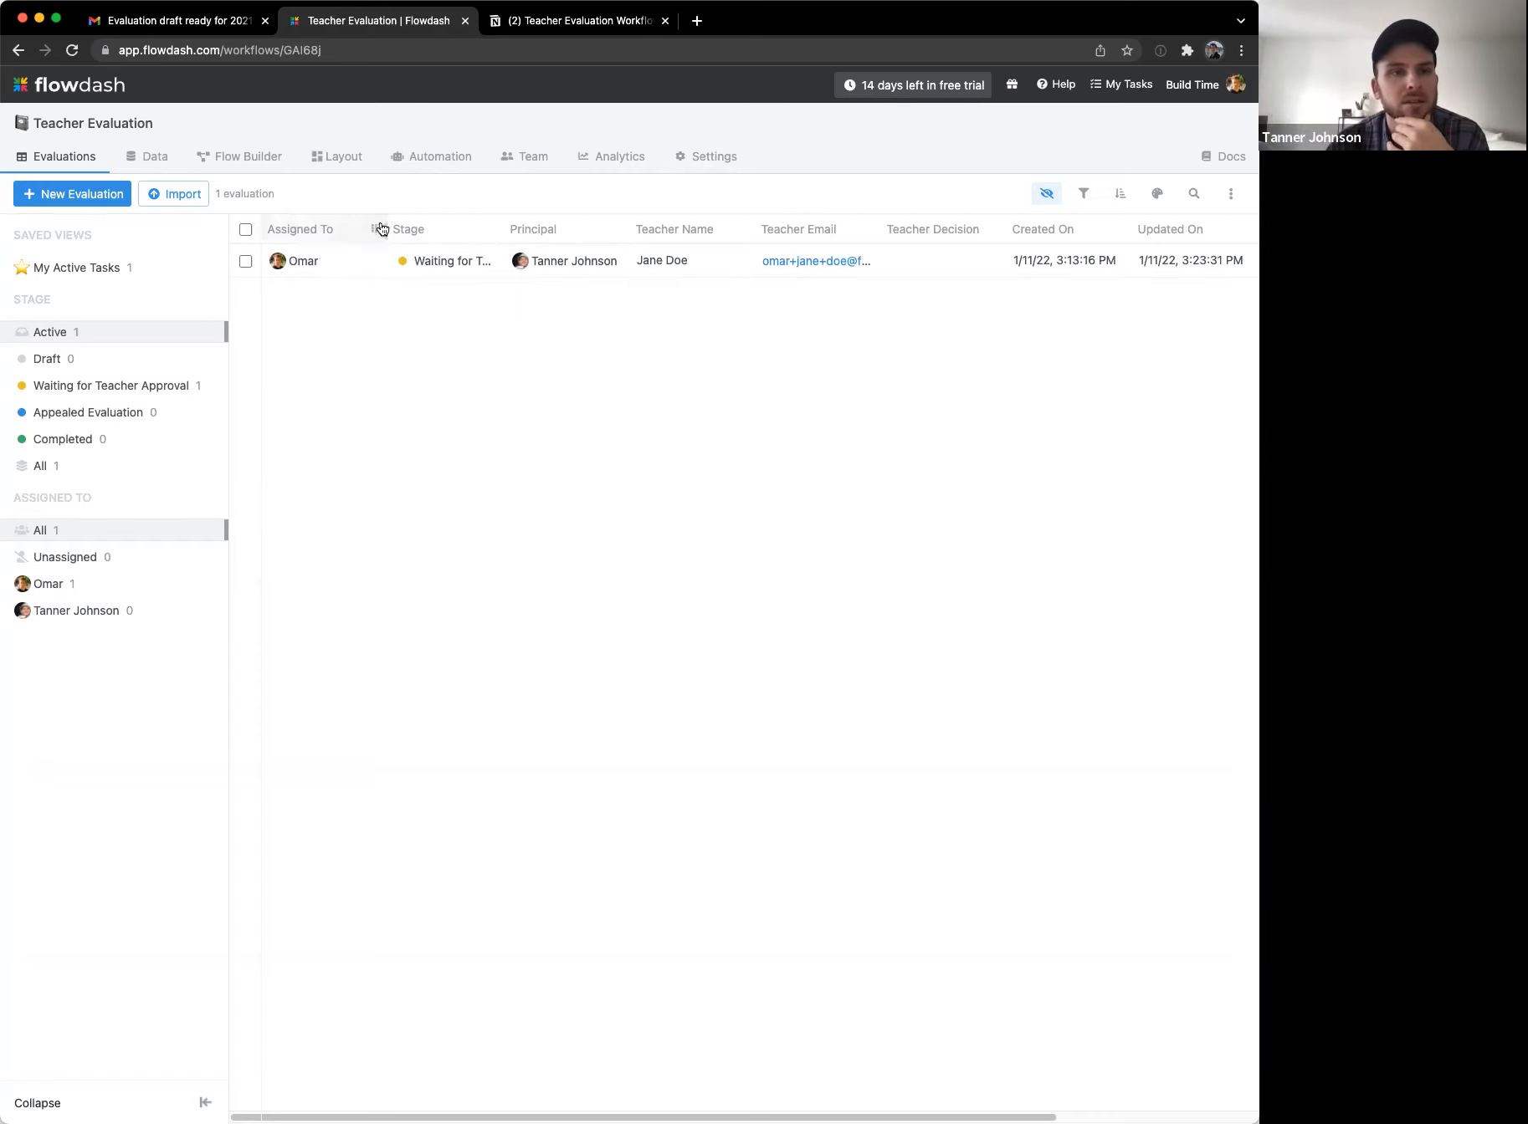
Step: Narrow the Assigned To column and switch to the Flow Builder stage diagram
{"action": "left_click_drag", "start_coordinate": [381, 226], "coordinate": [361, 226]}
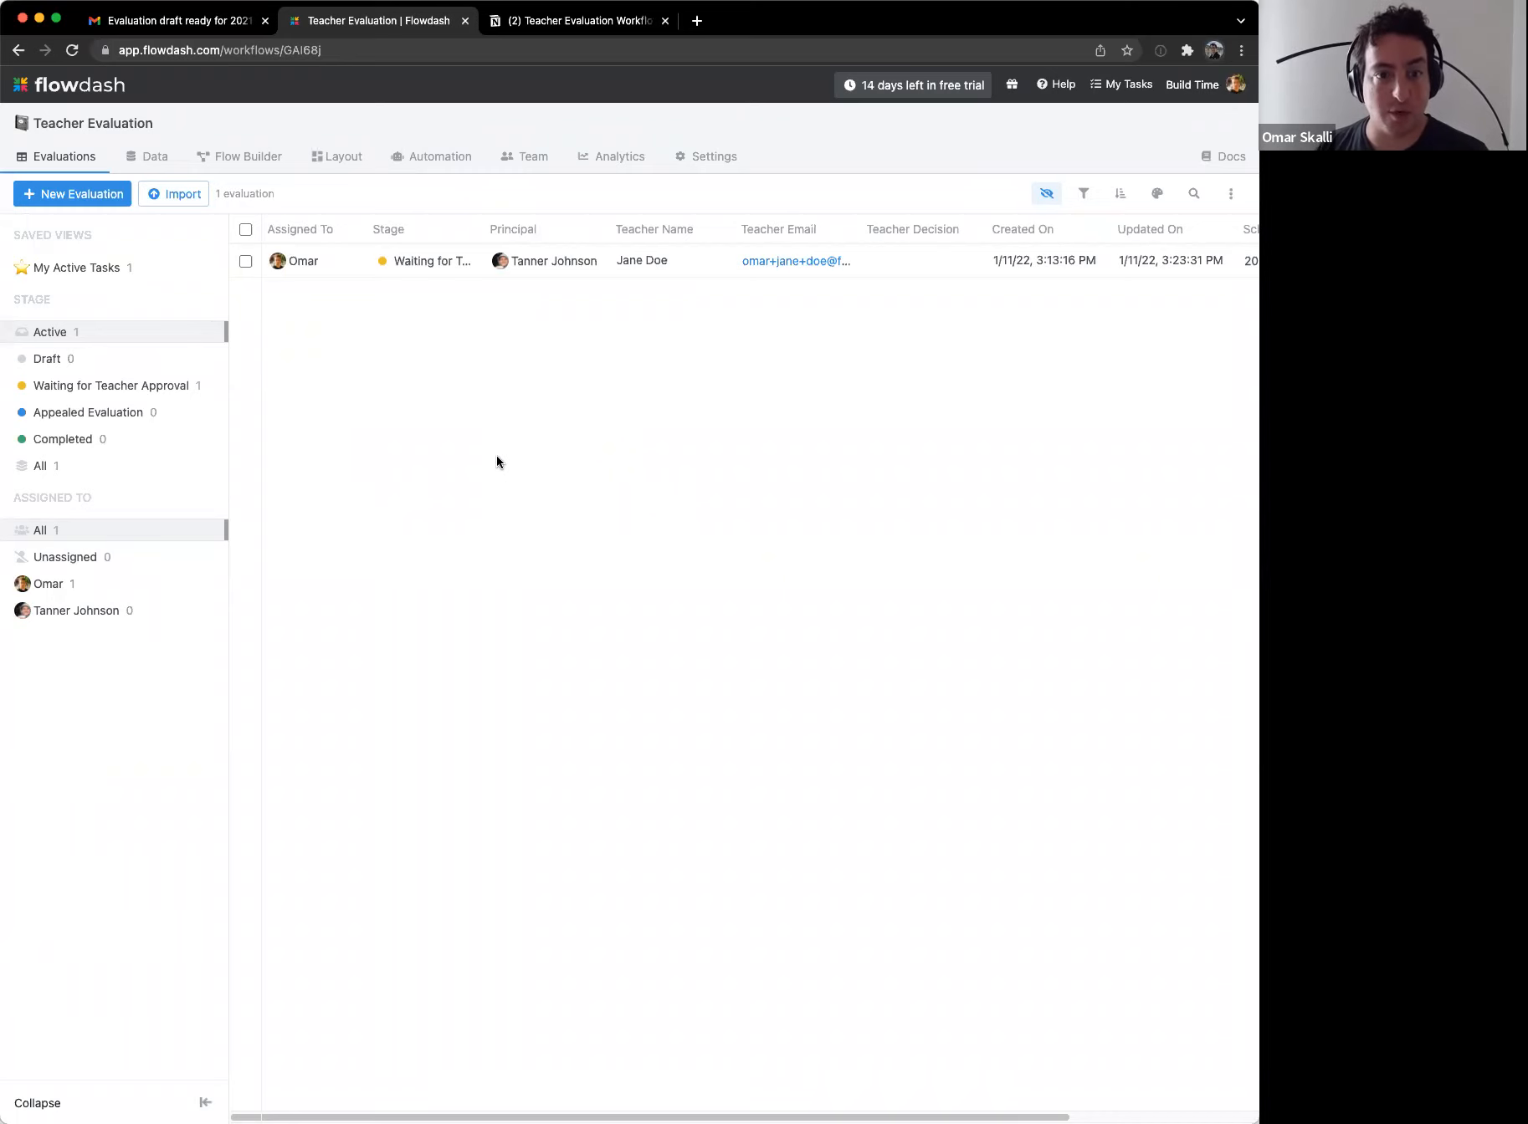
{"action": "left_click", "coordinate": [237, 159]}
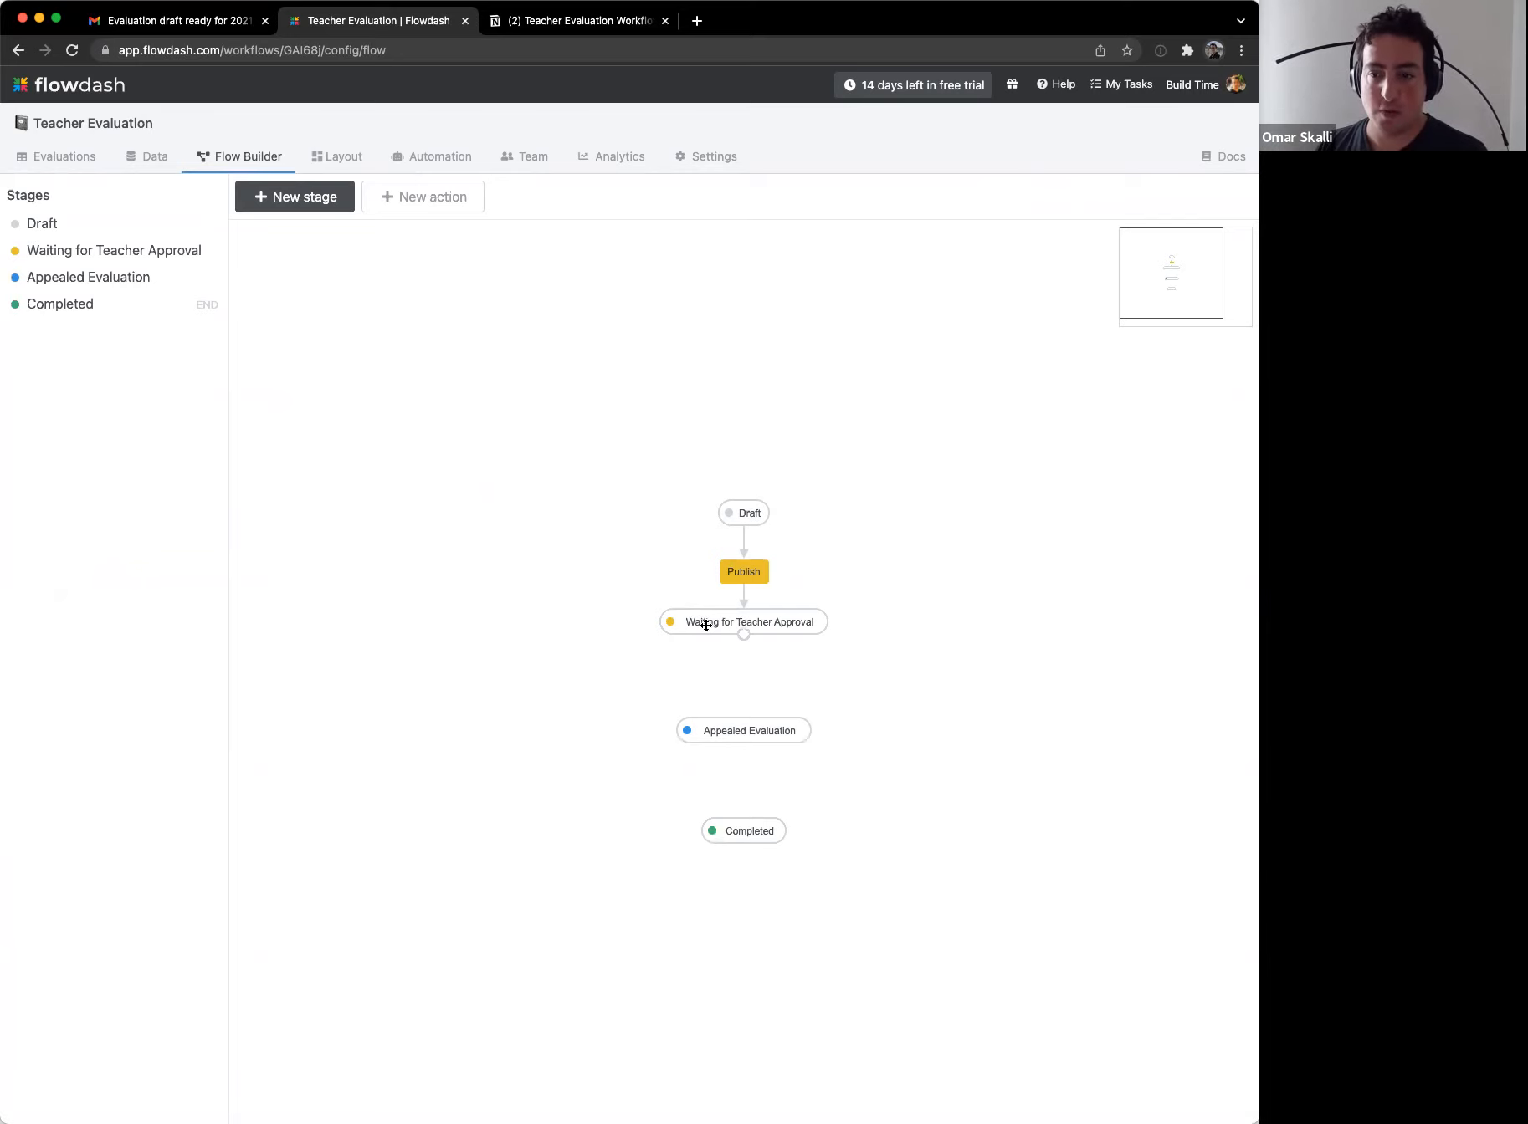
Step: Create a new form named 'Confirmation form' under Data > Forms
{"action": "left_click", "coordinate": [157, 157]}
{"action": "left_click", "coordinate": [118, 263]}
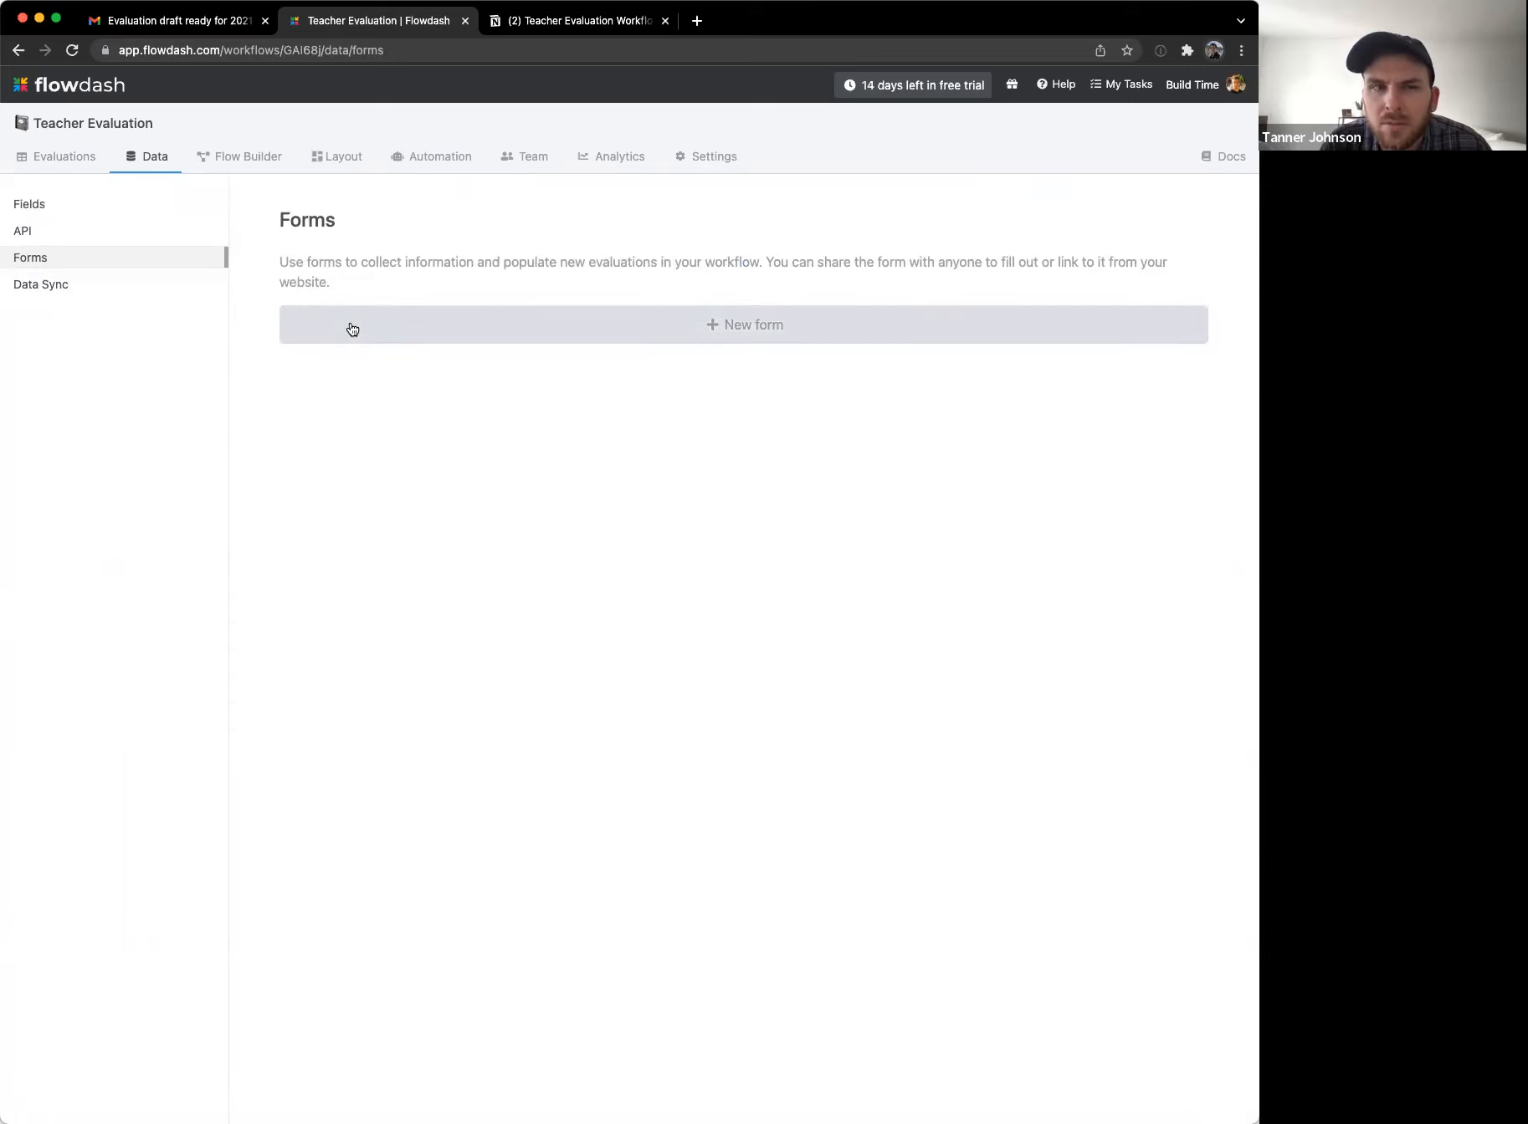
{"action": "left_click", "coordinate": [745, 324]}
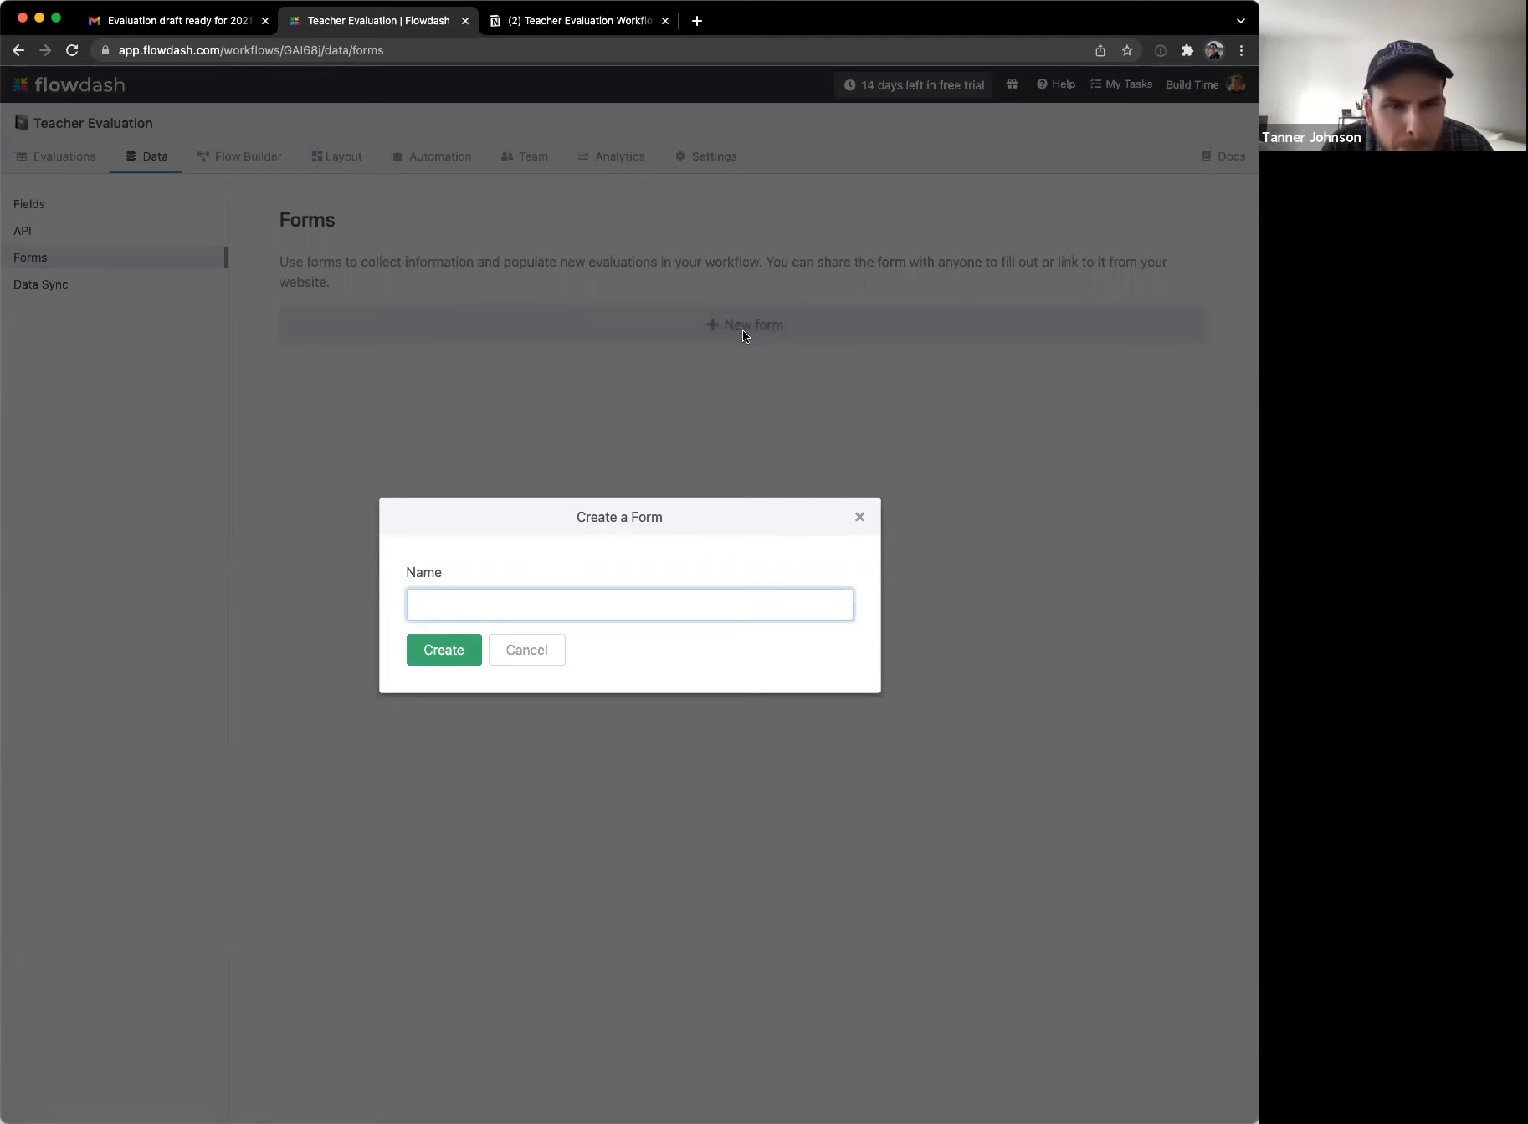
{"action": "type", "text": "Confirmation form"}
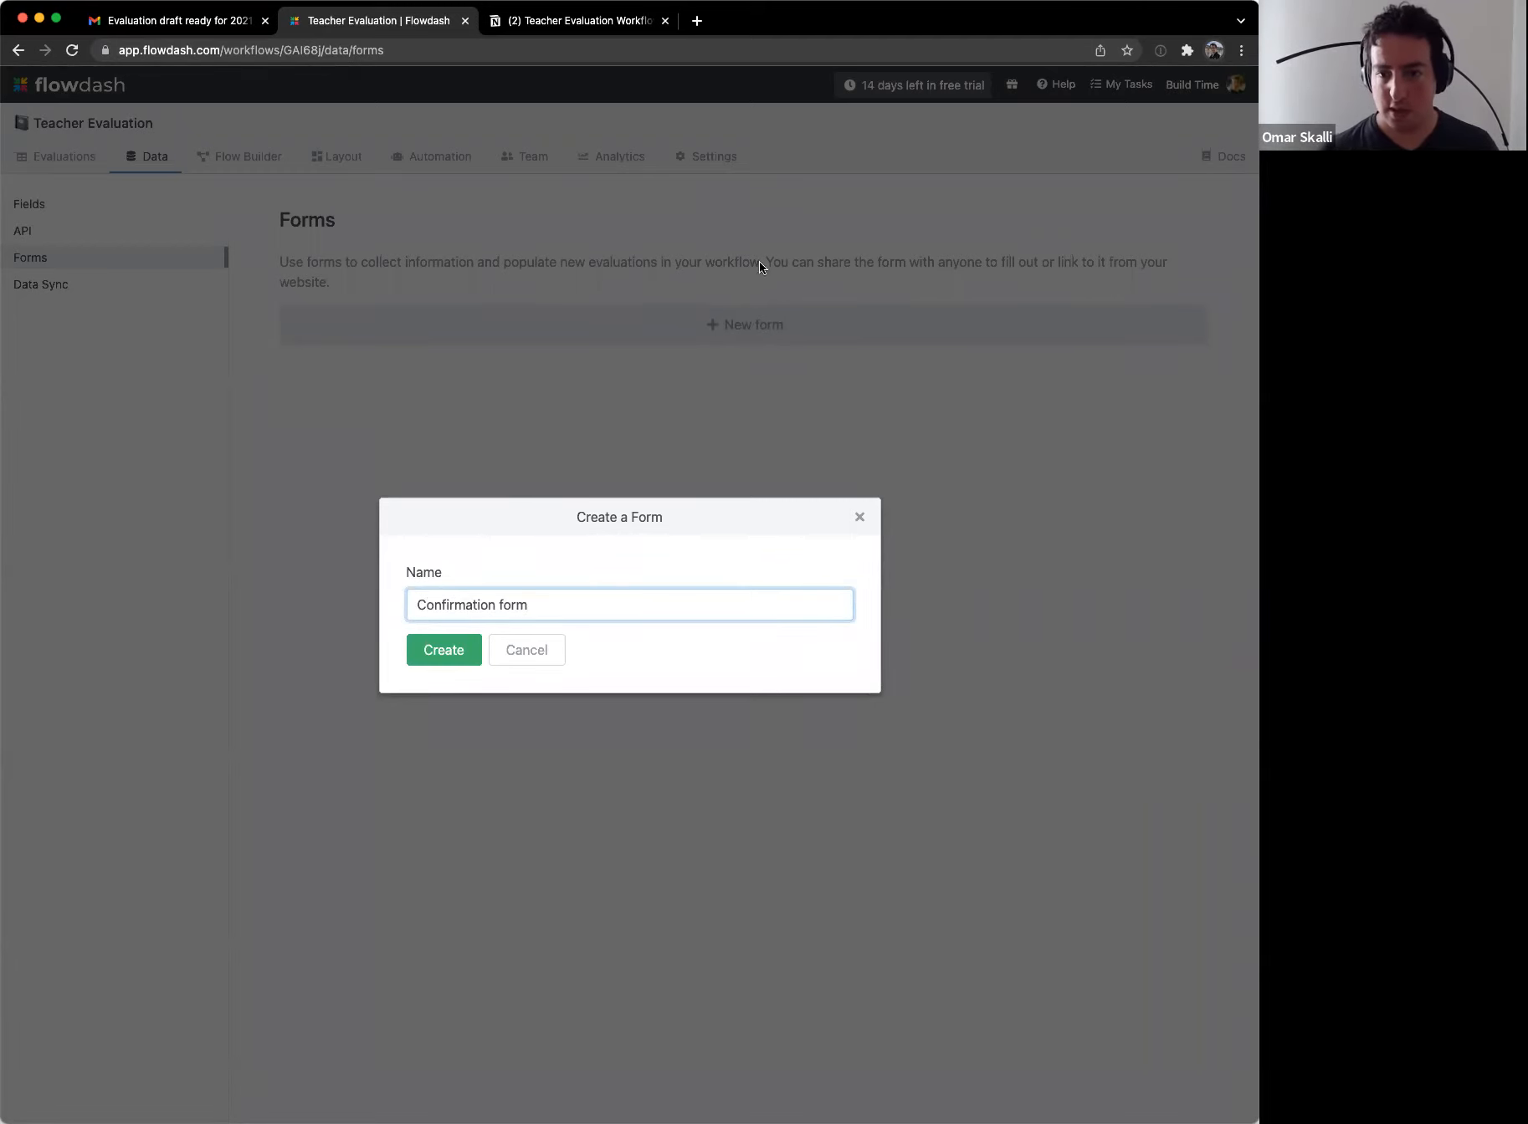
{"action": "left_click", "coordinate": [444, 650]}
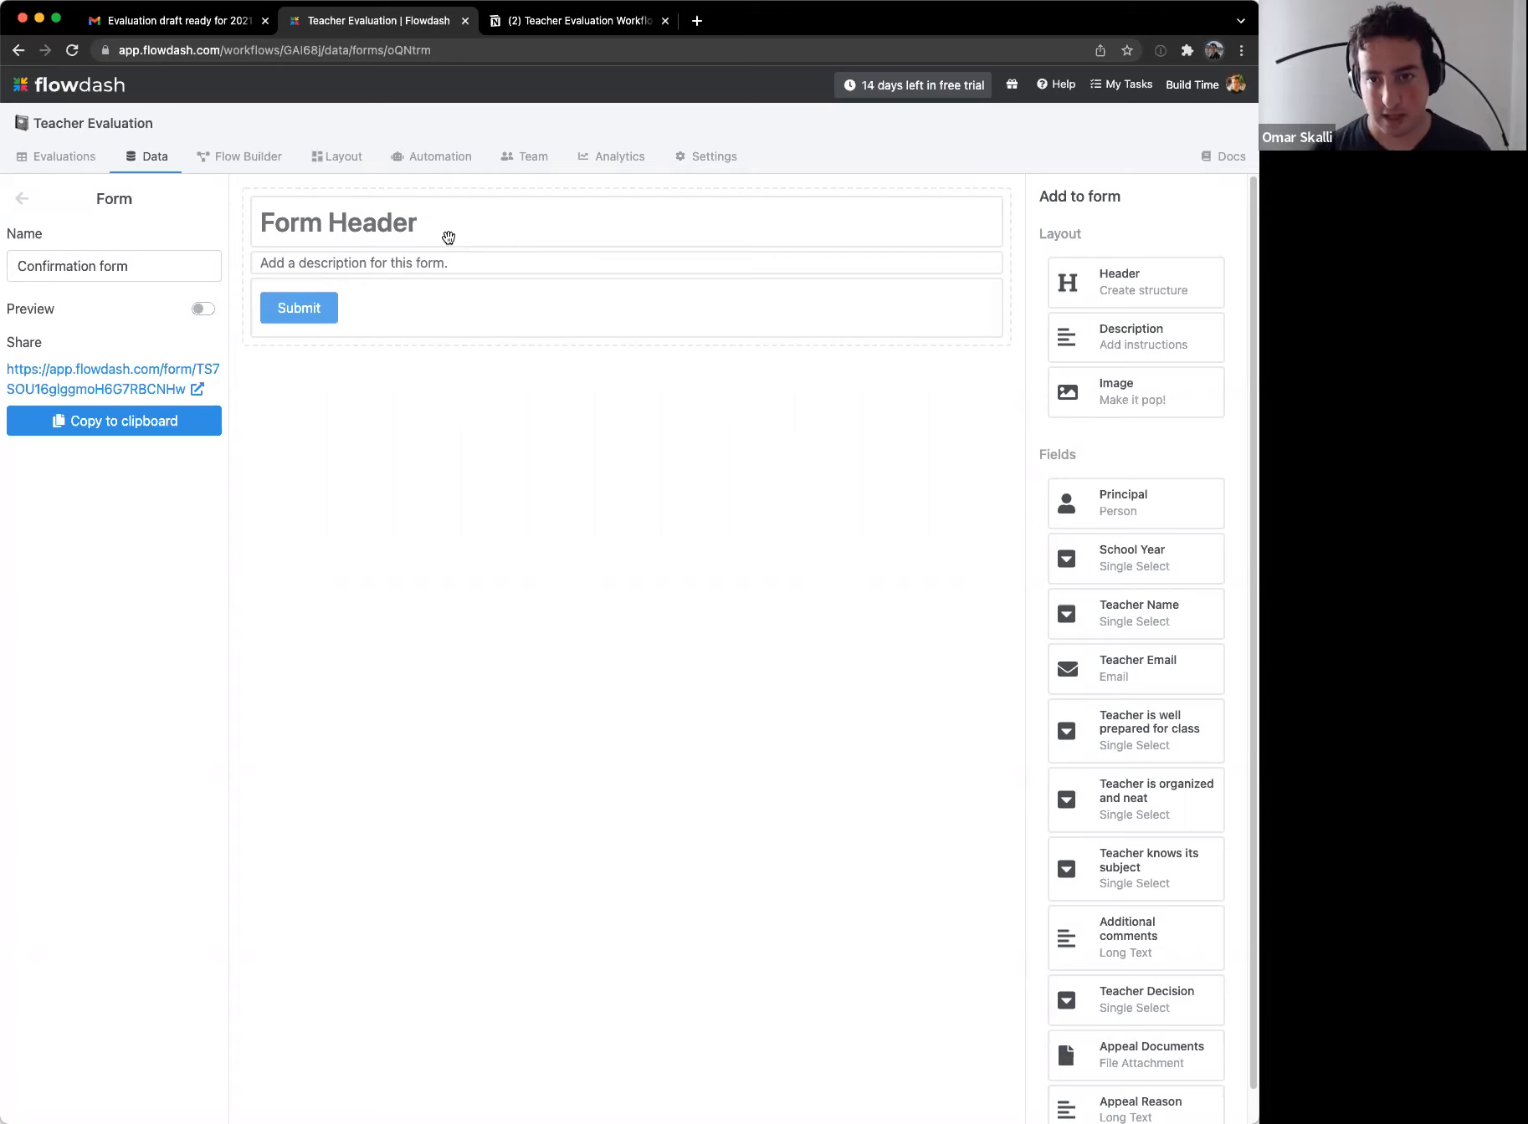
Step: Set the form header to 'Review your evaluation'
{"action": "left_click", "coordinate": [446, 235]}
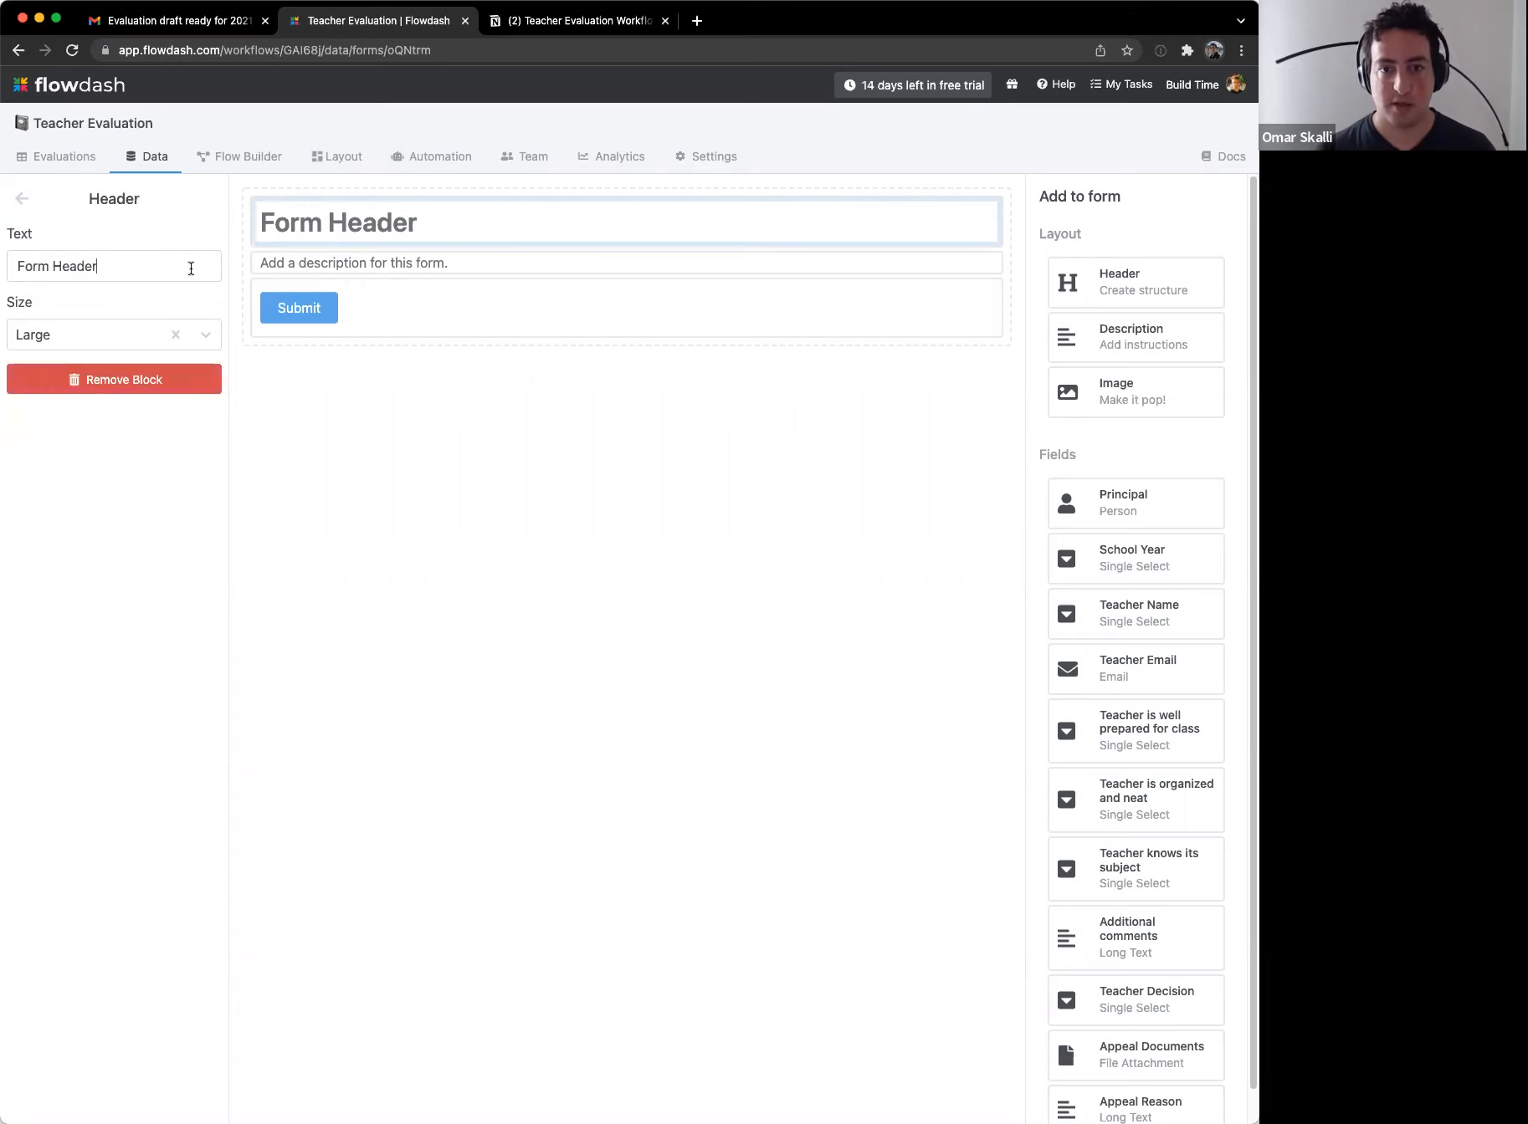
{"action": "triple_click", "coordinate": [190, 268]}
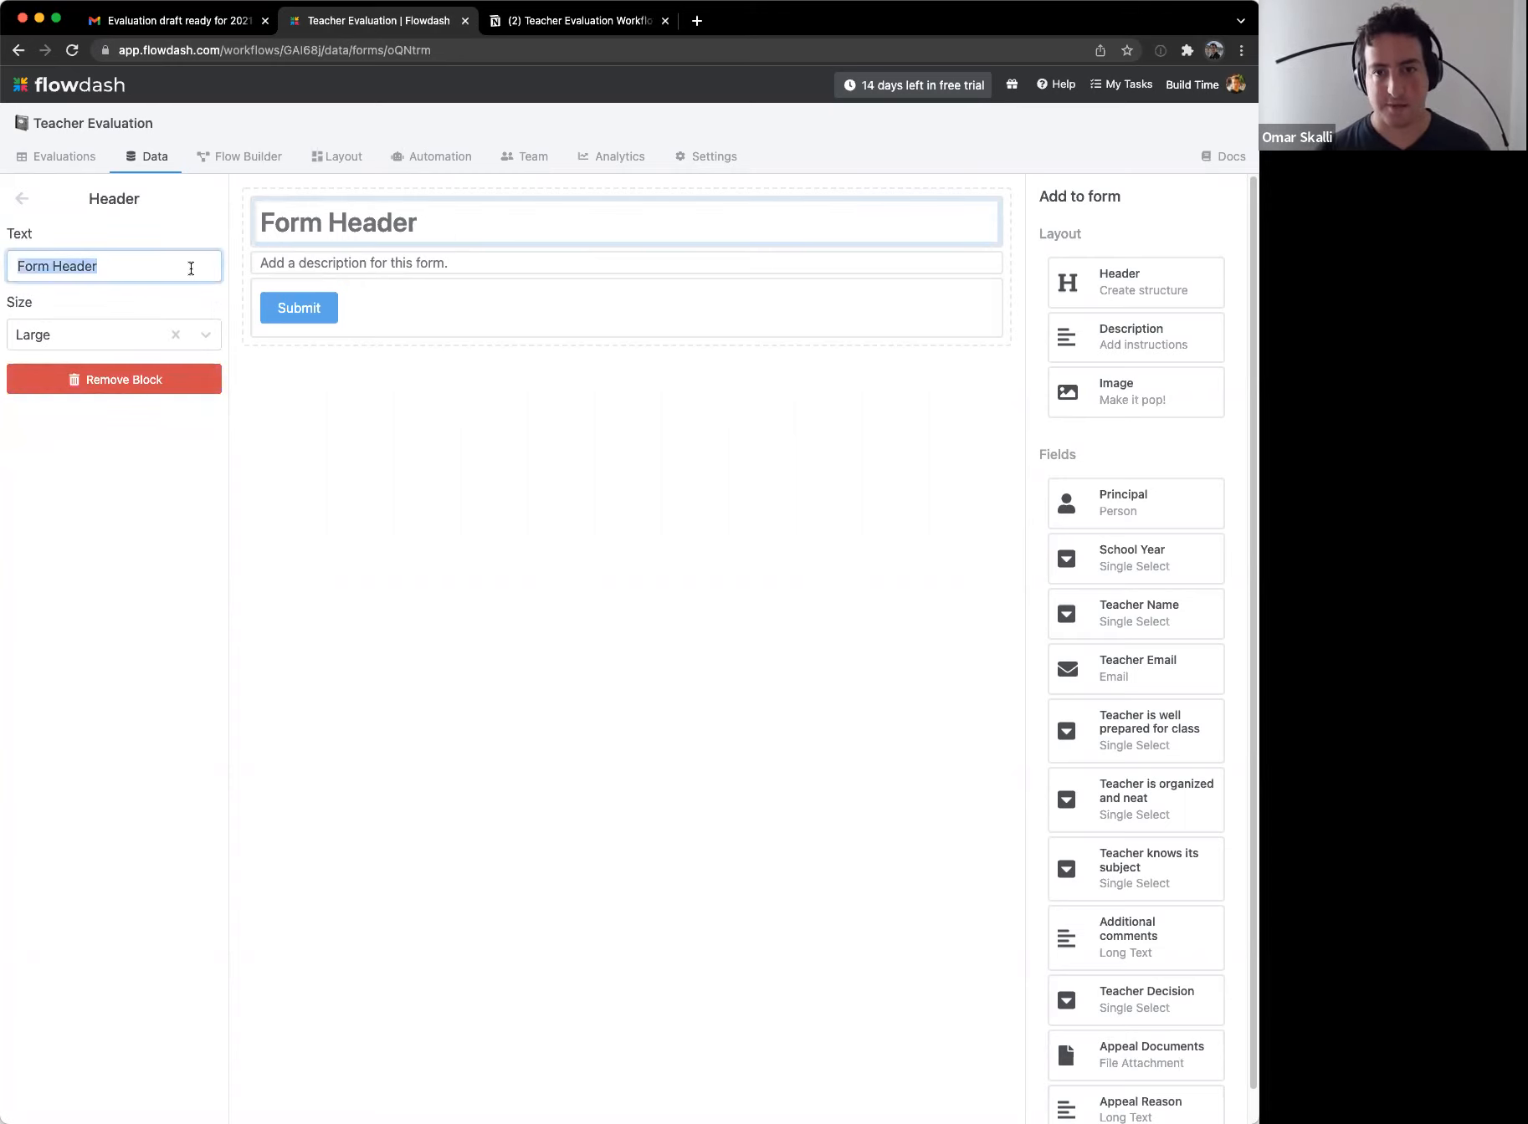
{"action": "type", "text": "Evaluat"}
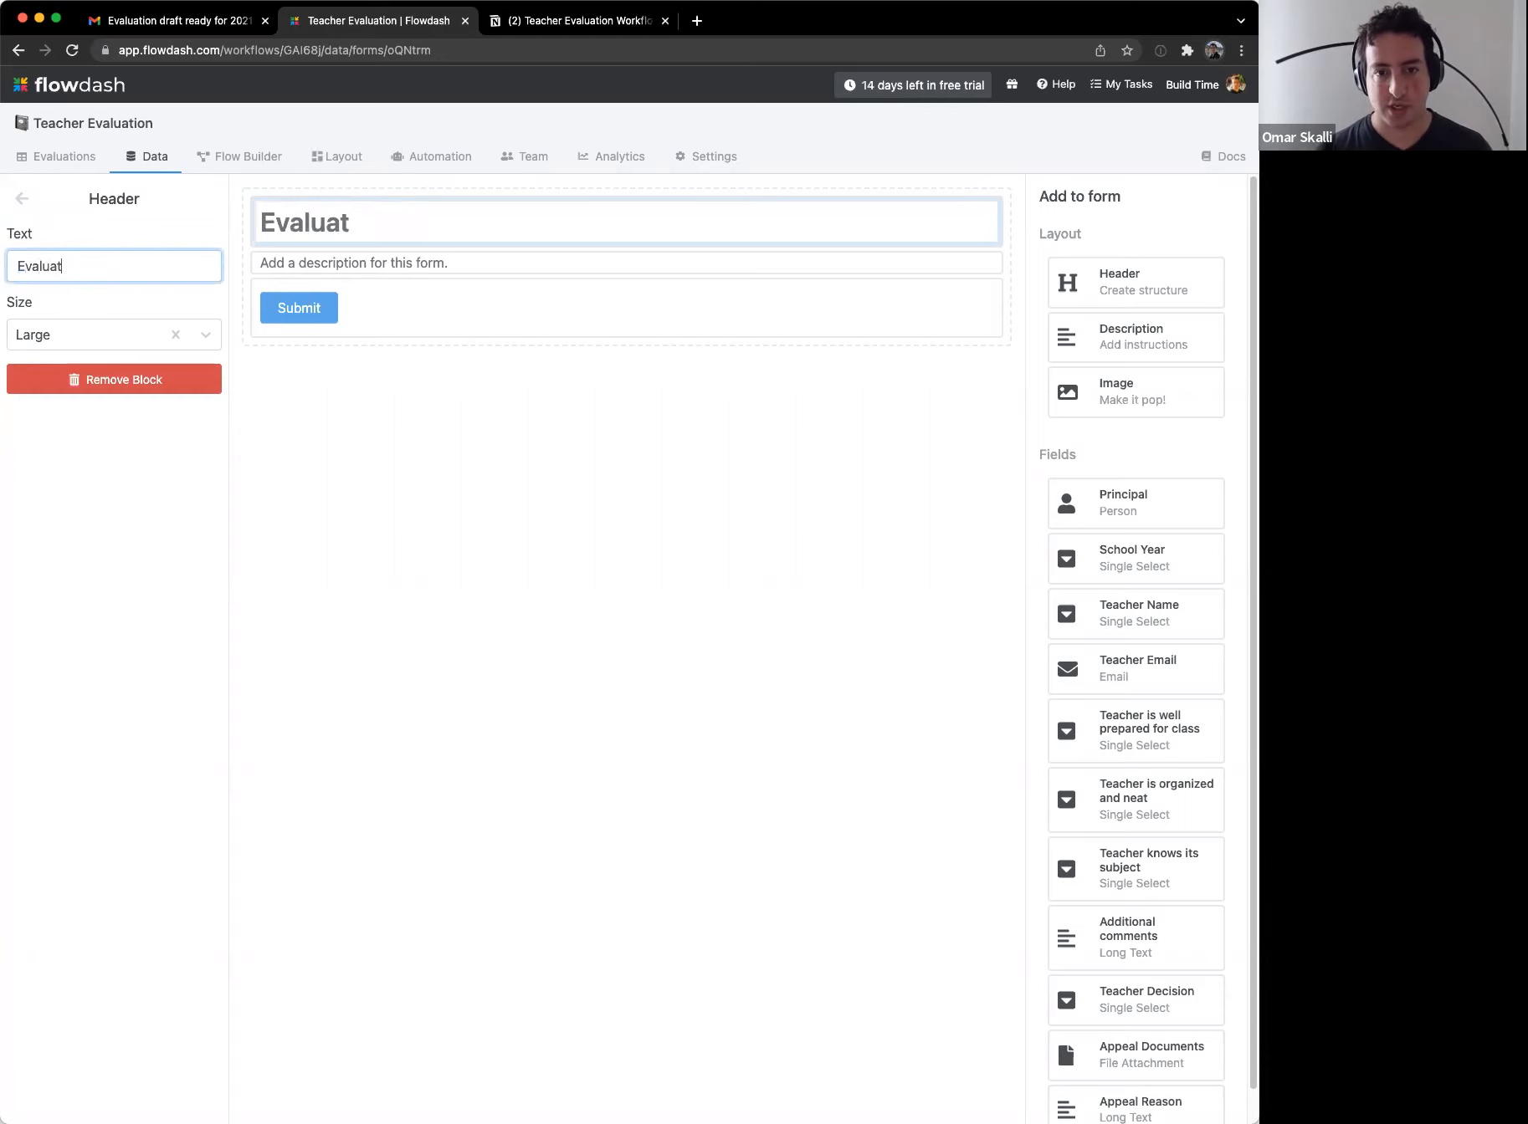
{"action": "type", "text": "ion Review"}
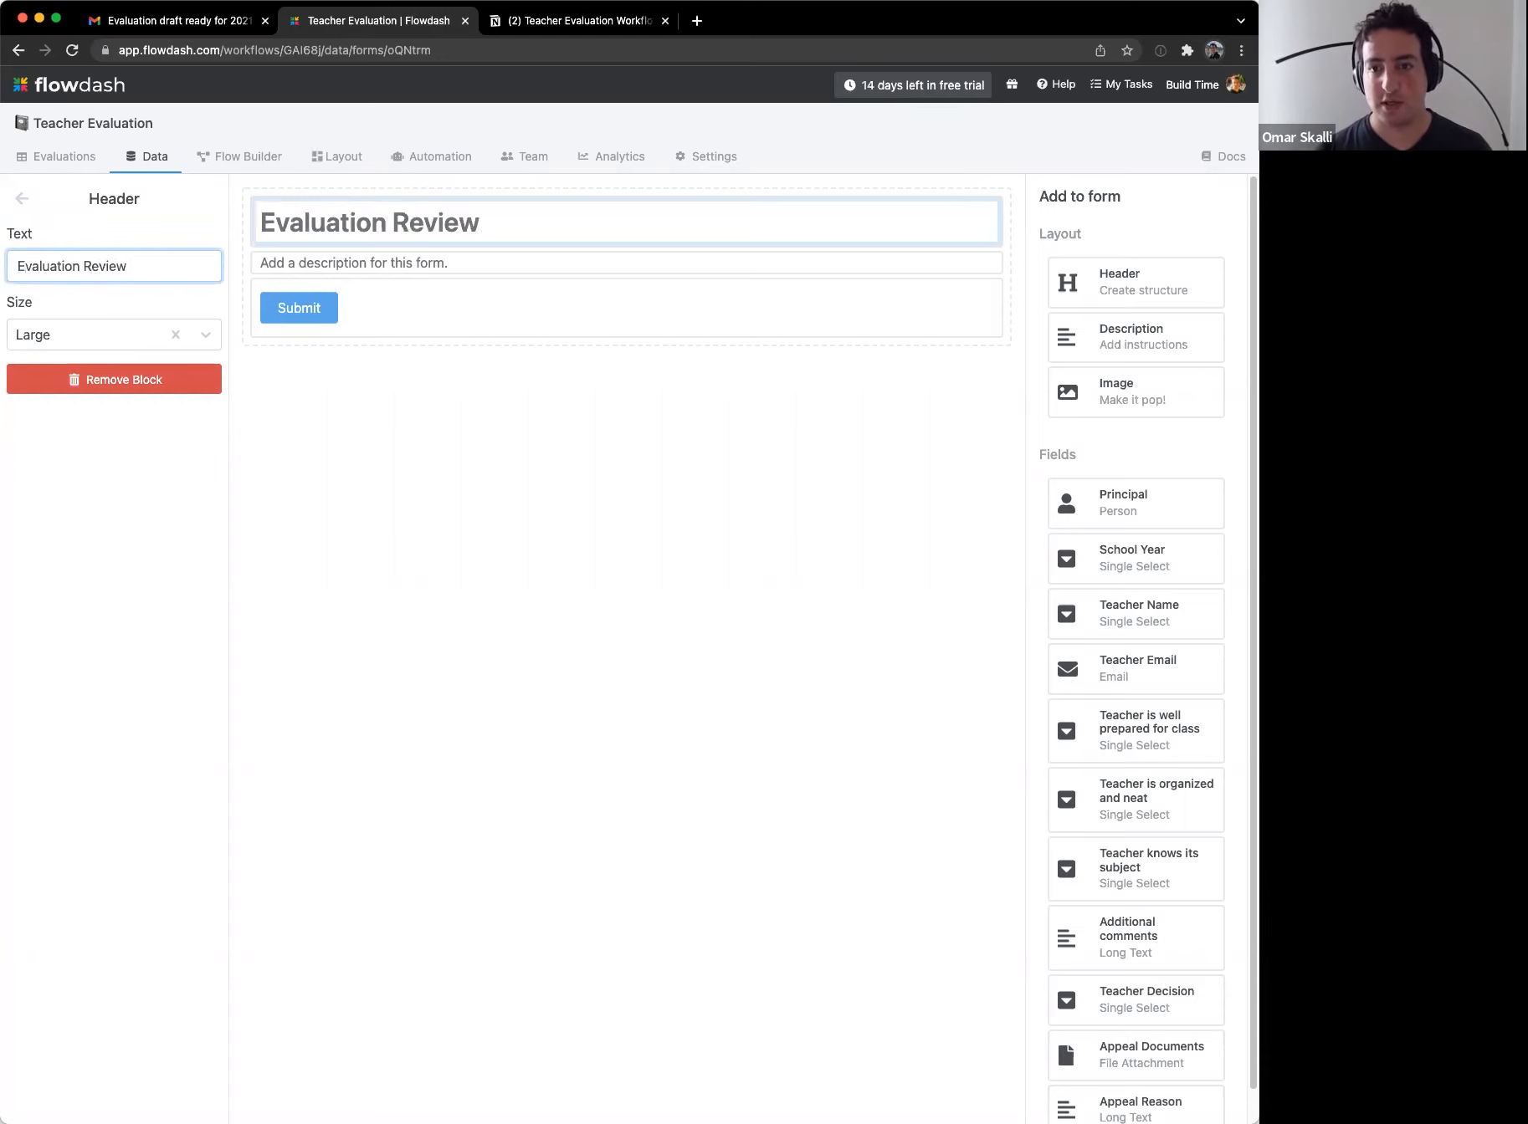
{"action": "key", "text": "super+a"}
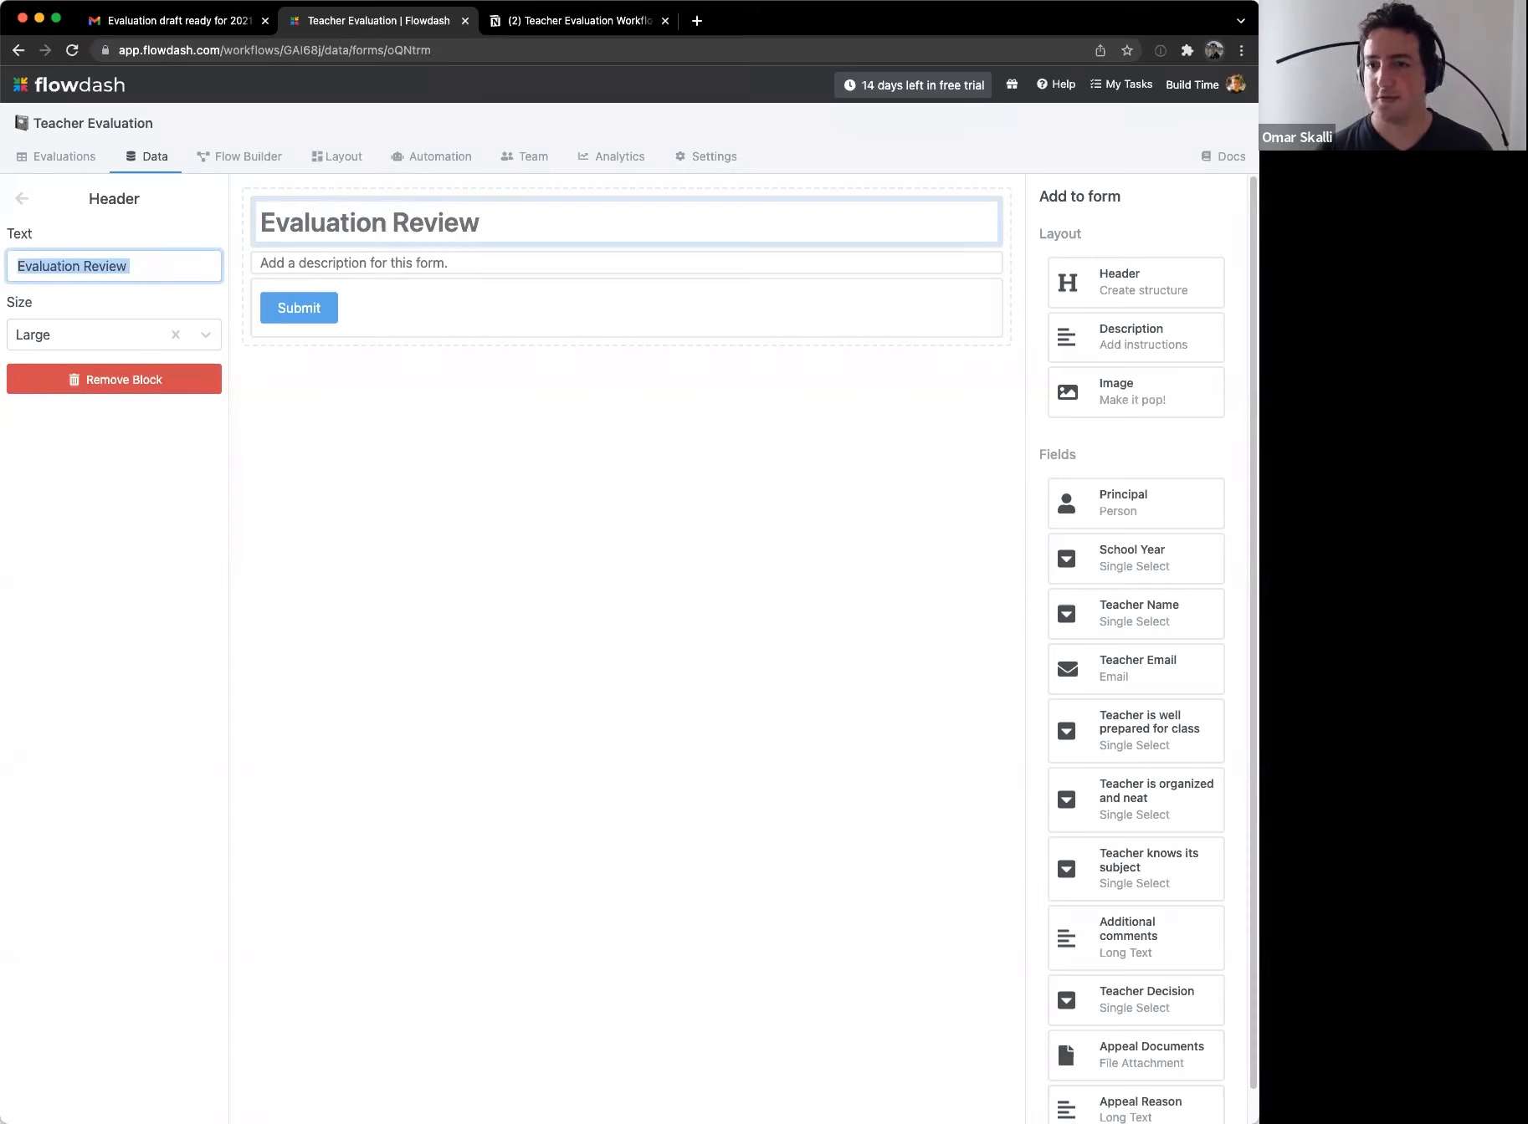
{"action": "type", "text": "Evaluation"}
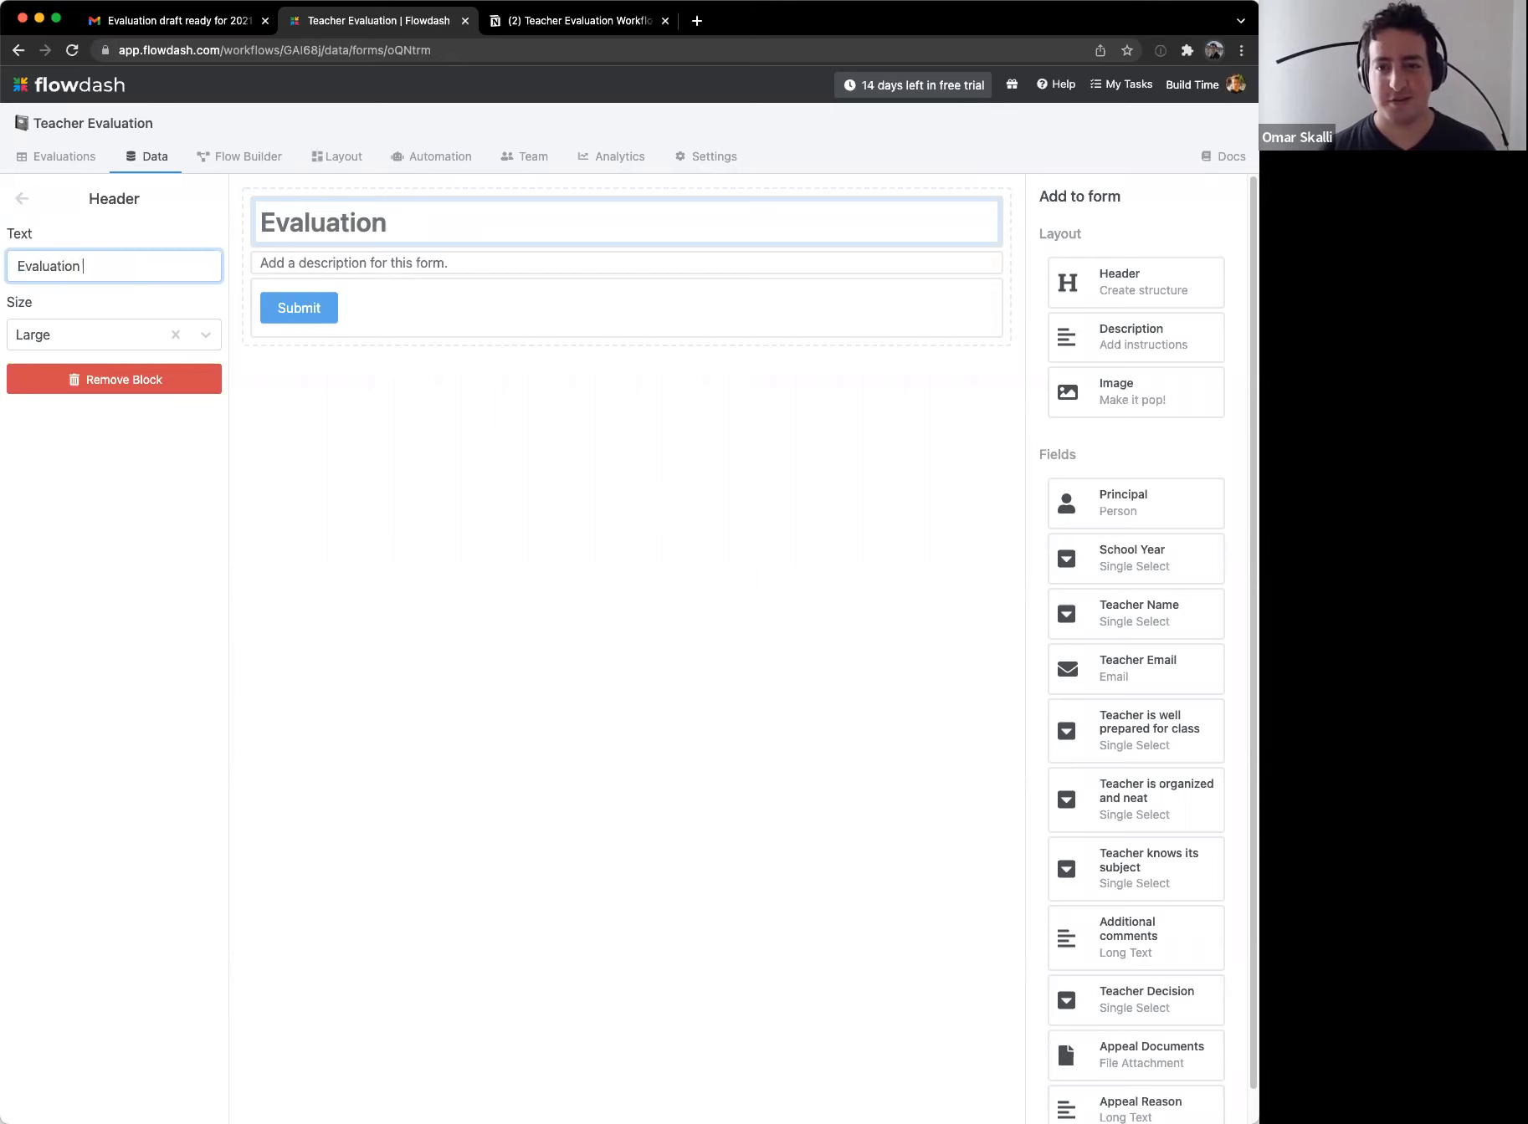
{"action": "key", "text": "super+a"}
{"action": "type", "text": "Review "}
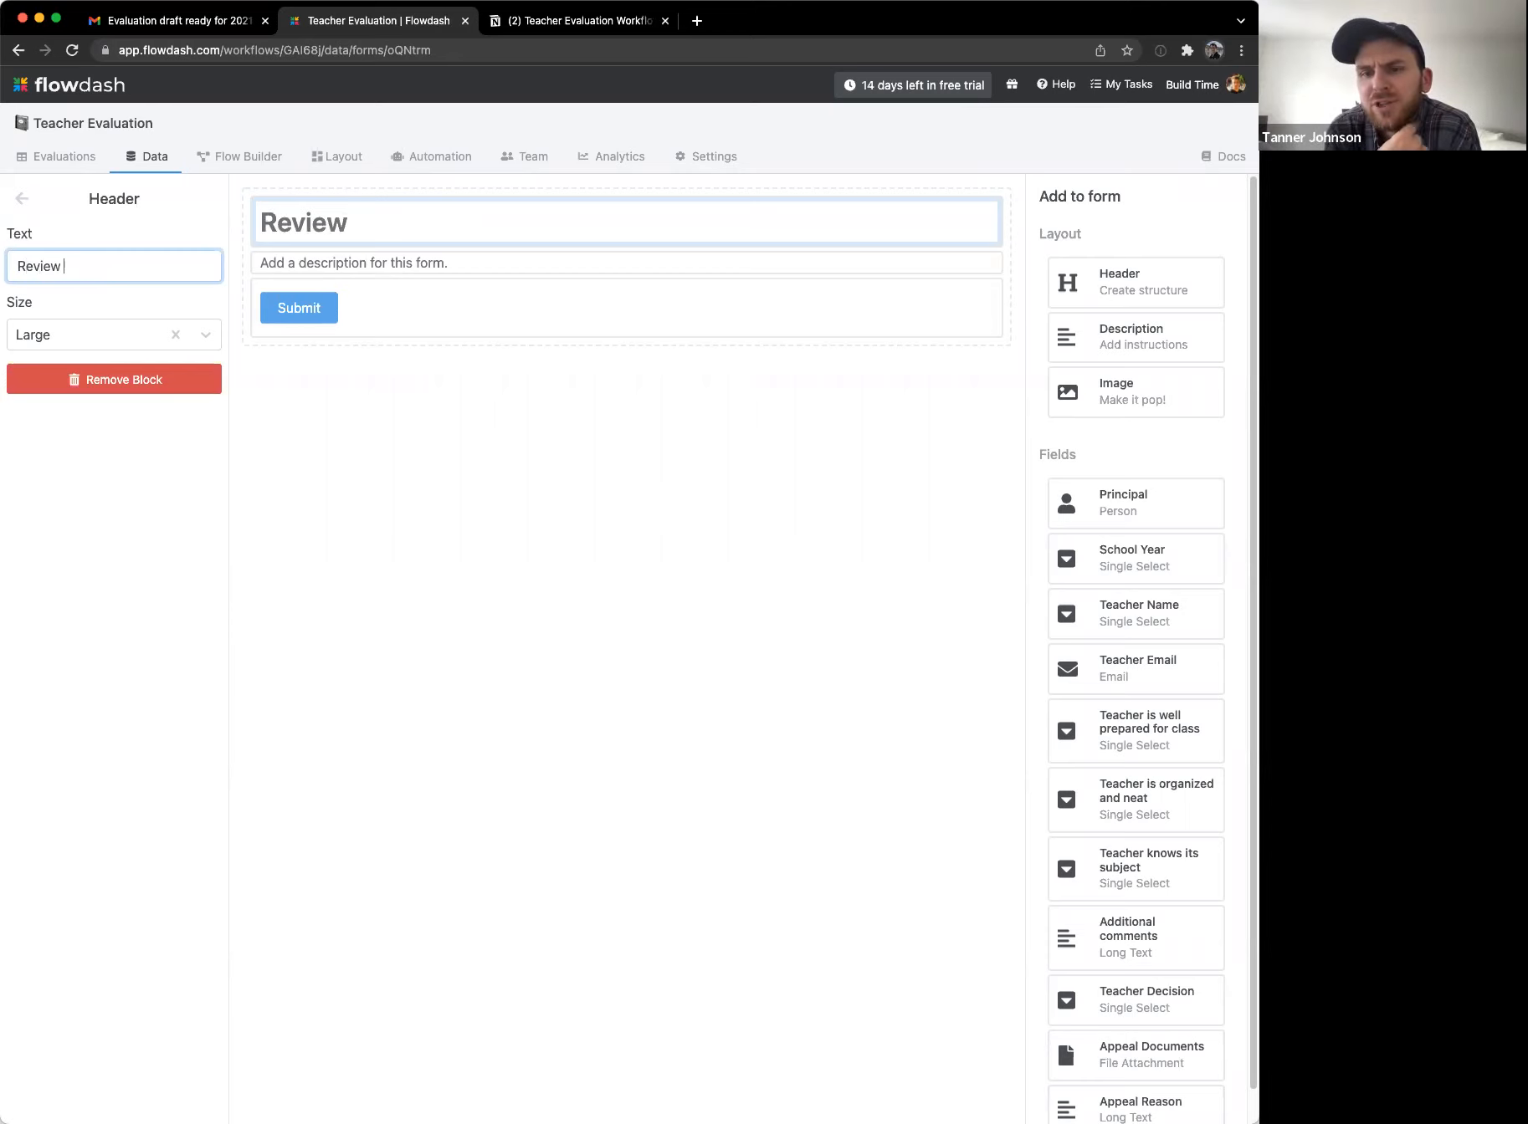
{"action": "type", "text": "your evaluation"}
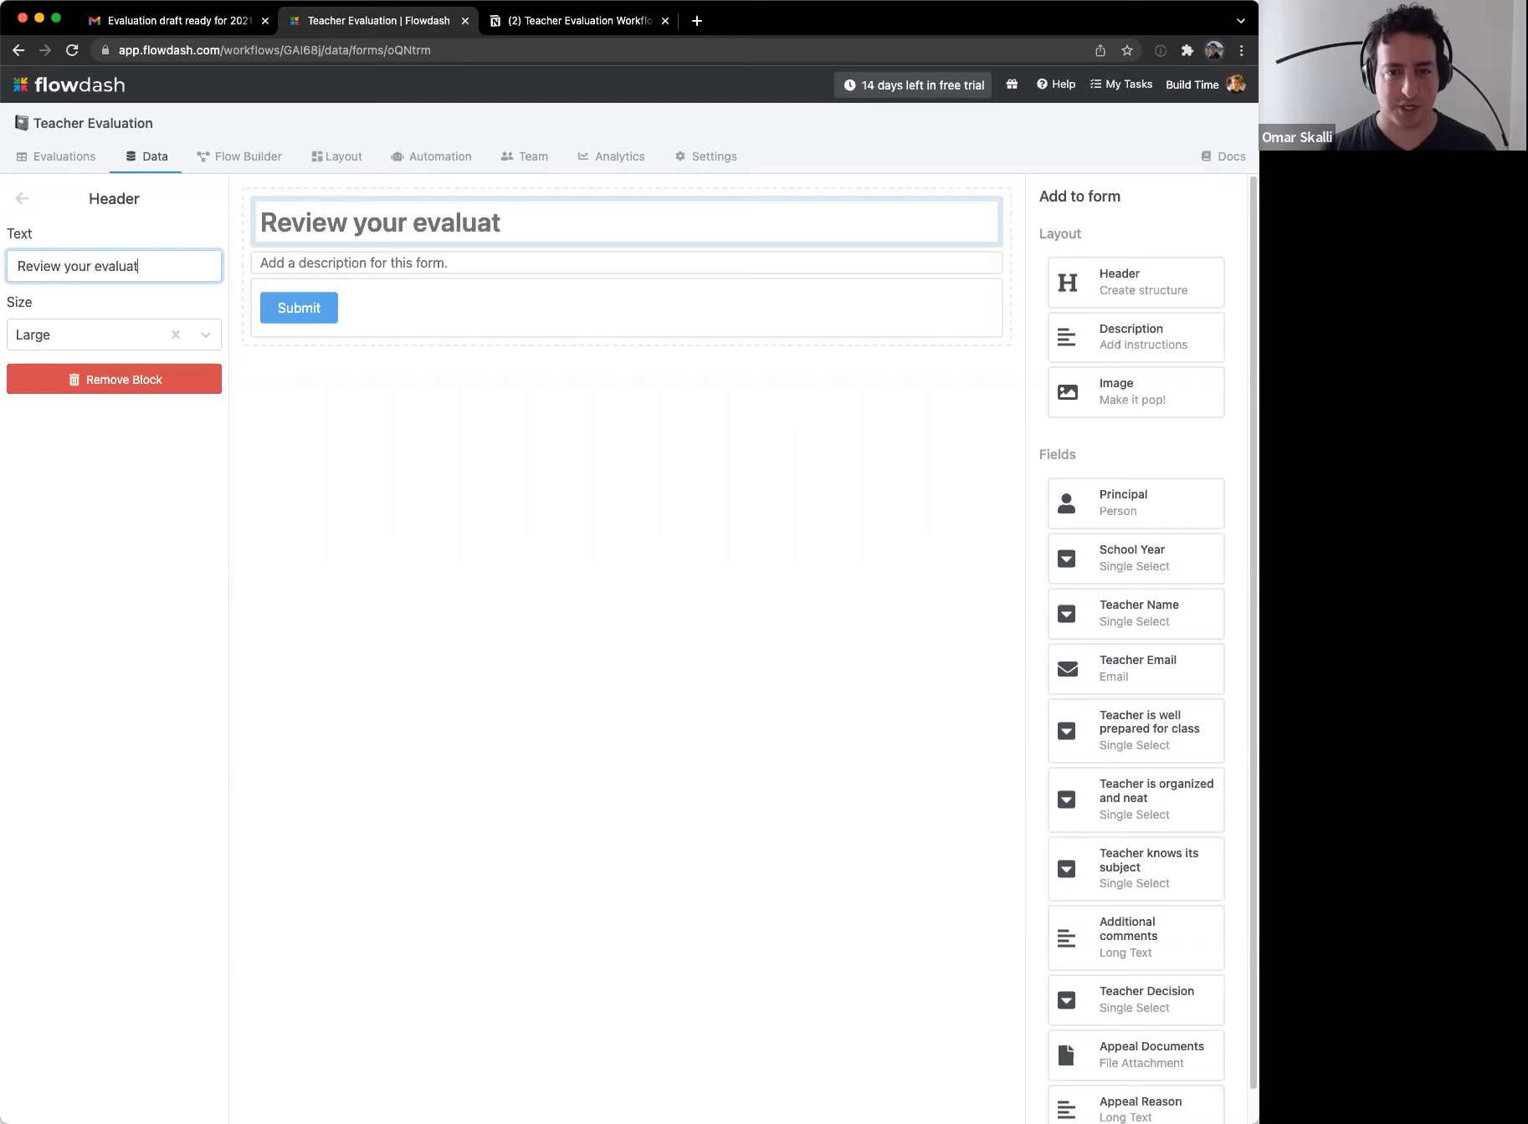
Step: Replace the description with a note asking the teacher to look over and approve/appeal their evaluation
{"action": "left_click", "coordinate": [422, 266]}
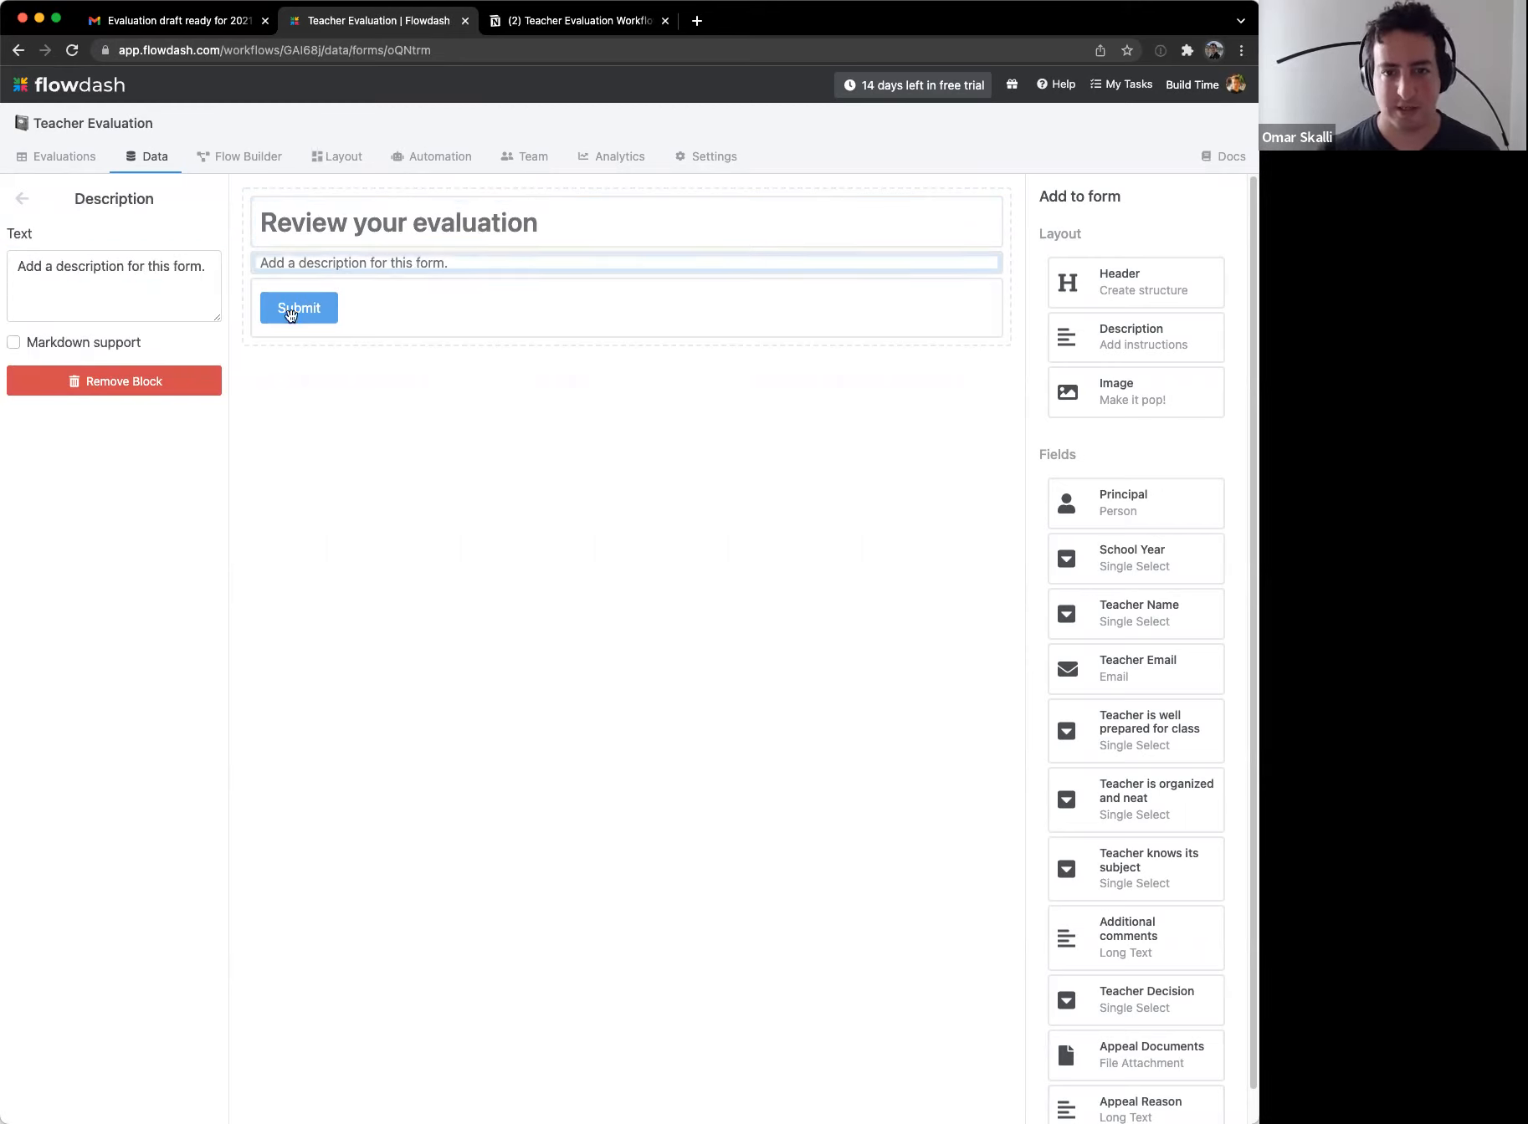
{"action": "triple_click", "coordinate": [129, 268]}
{"action": "type", "text": "Hello,"}
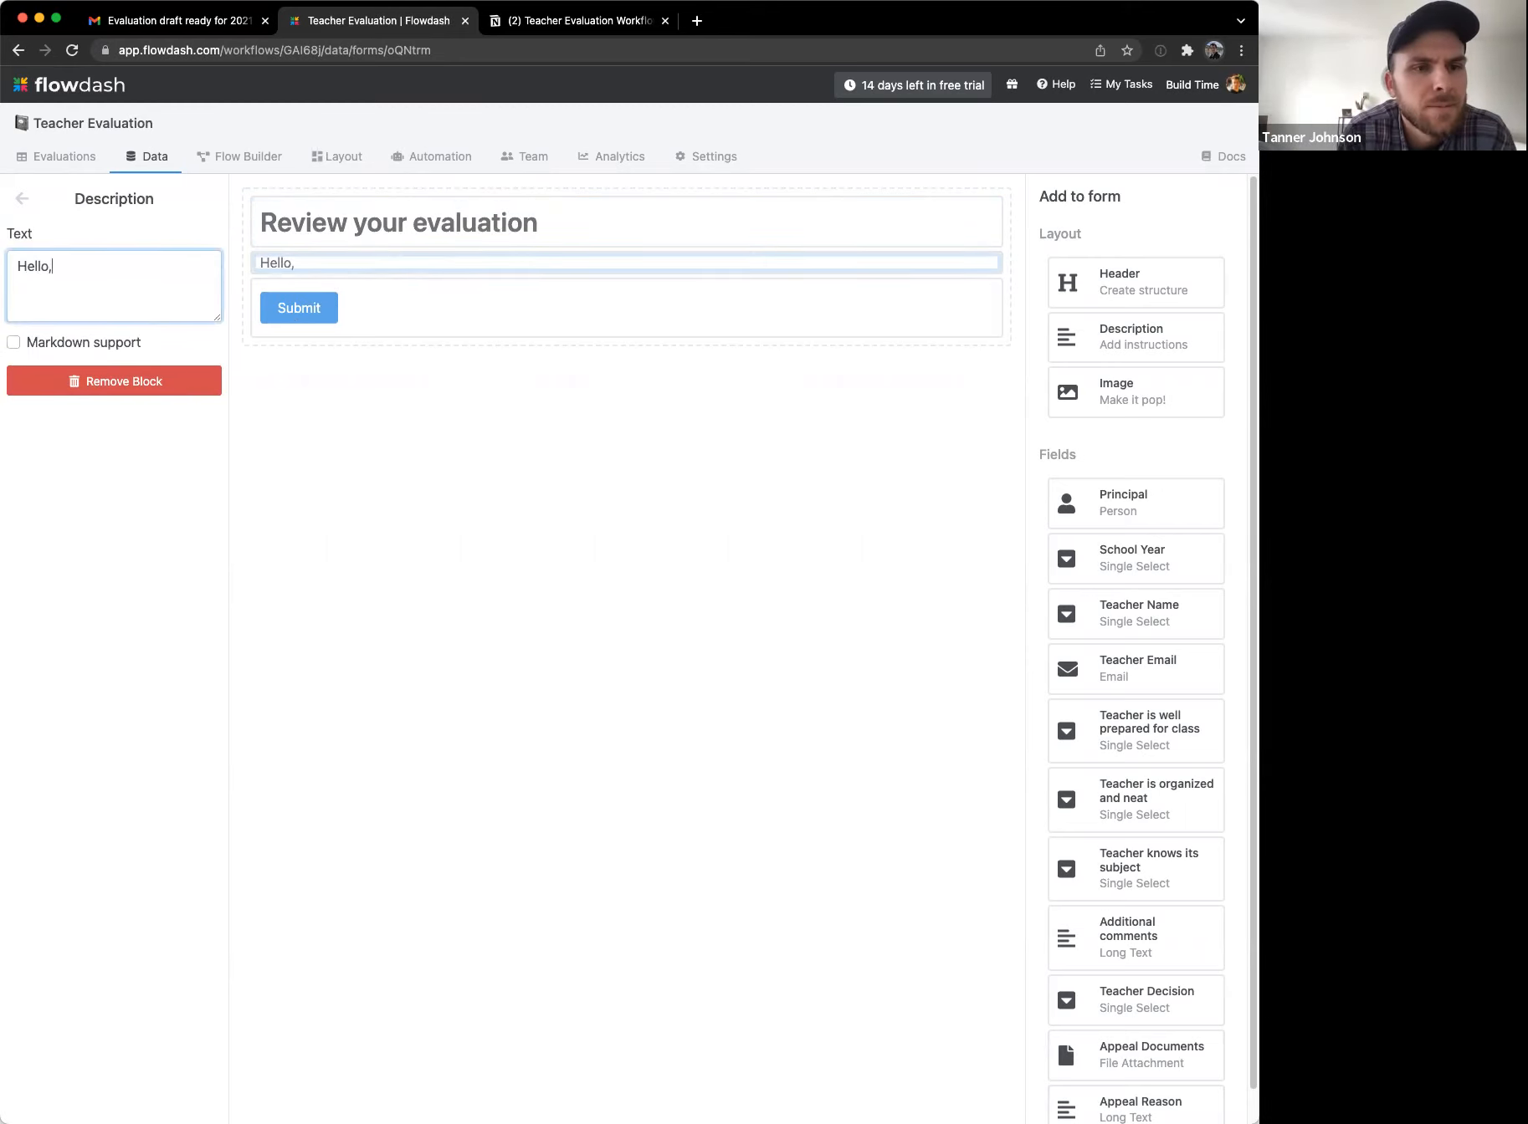
{"action": "type", "text": " you should have rec"}
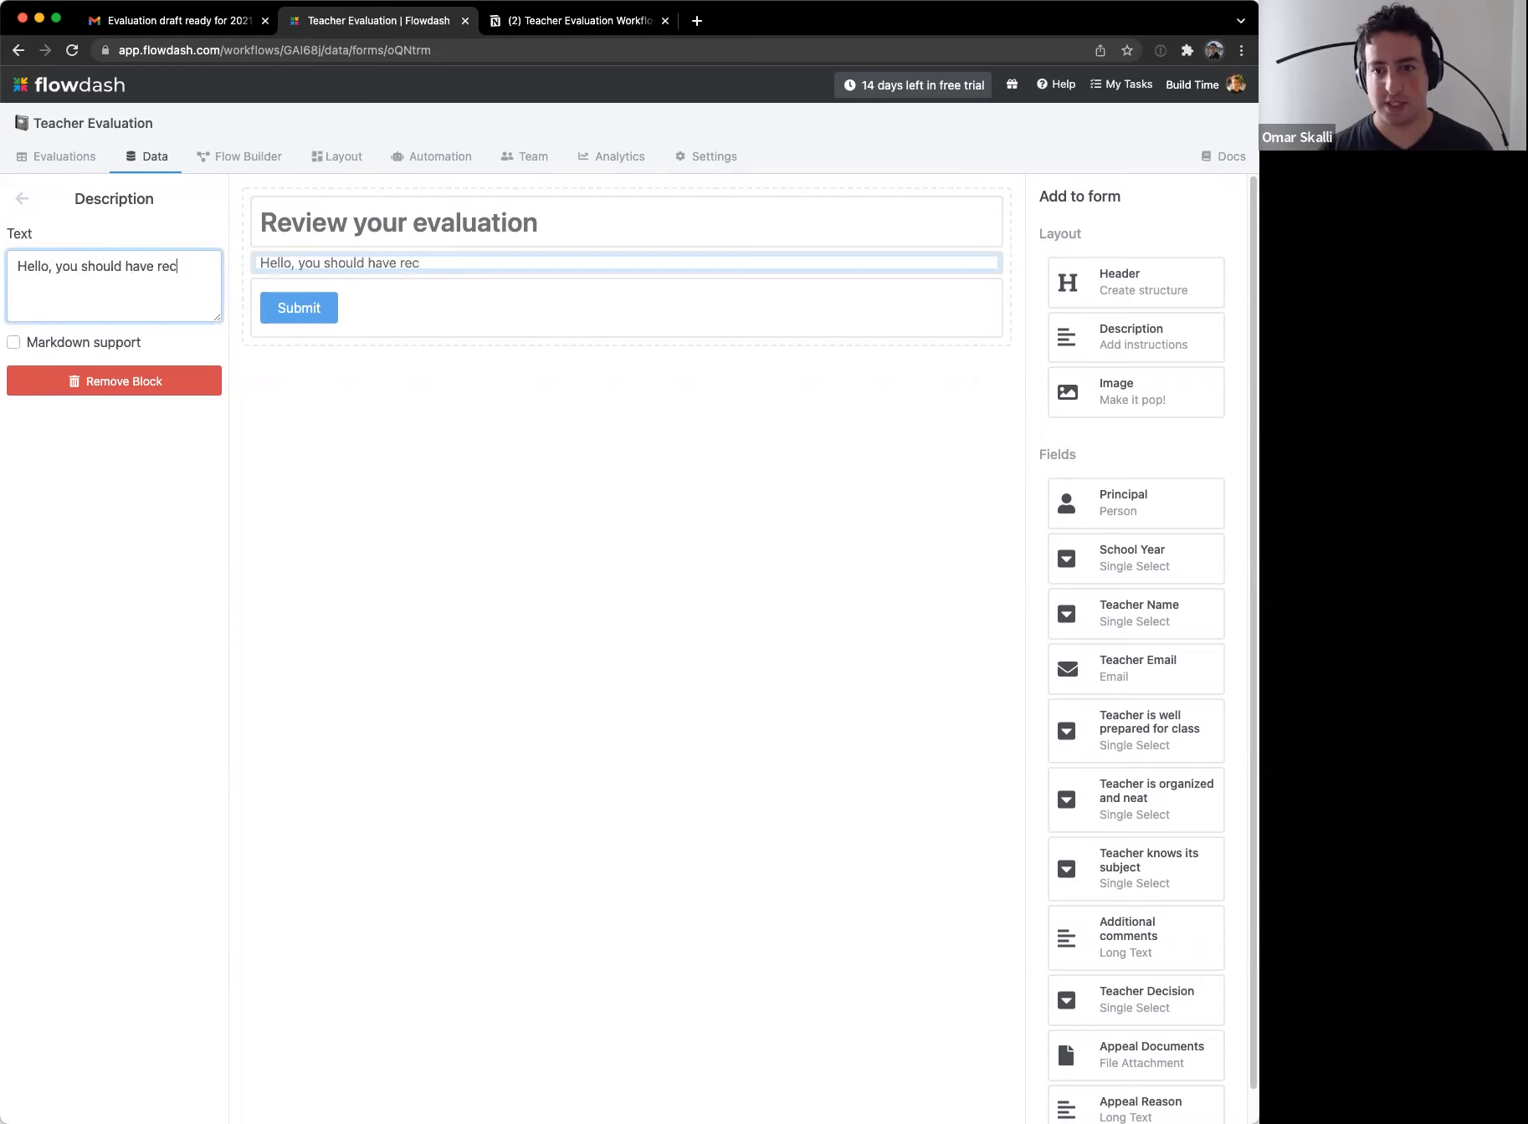
{"action": "type", "text": "eived your evaluatio"}
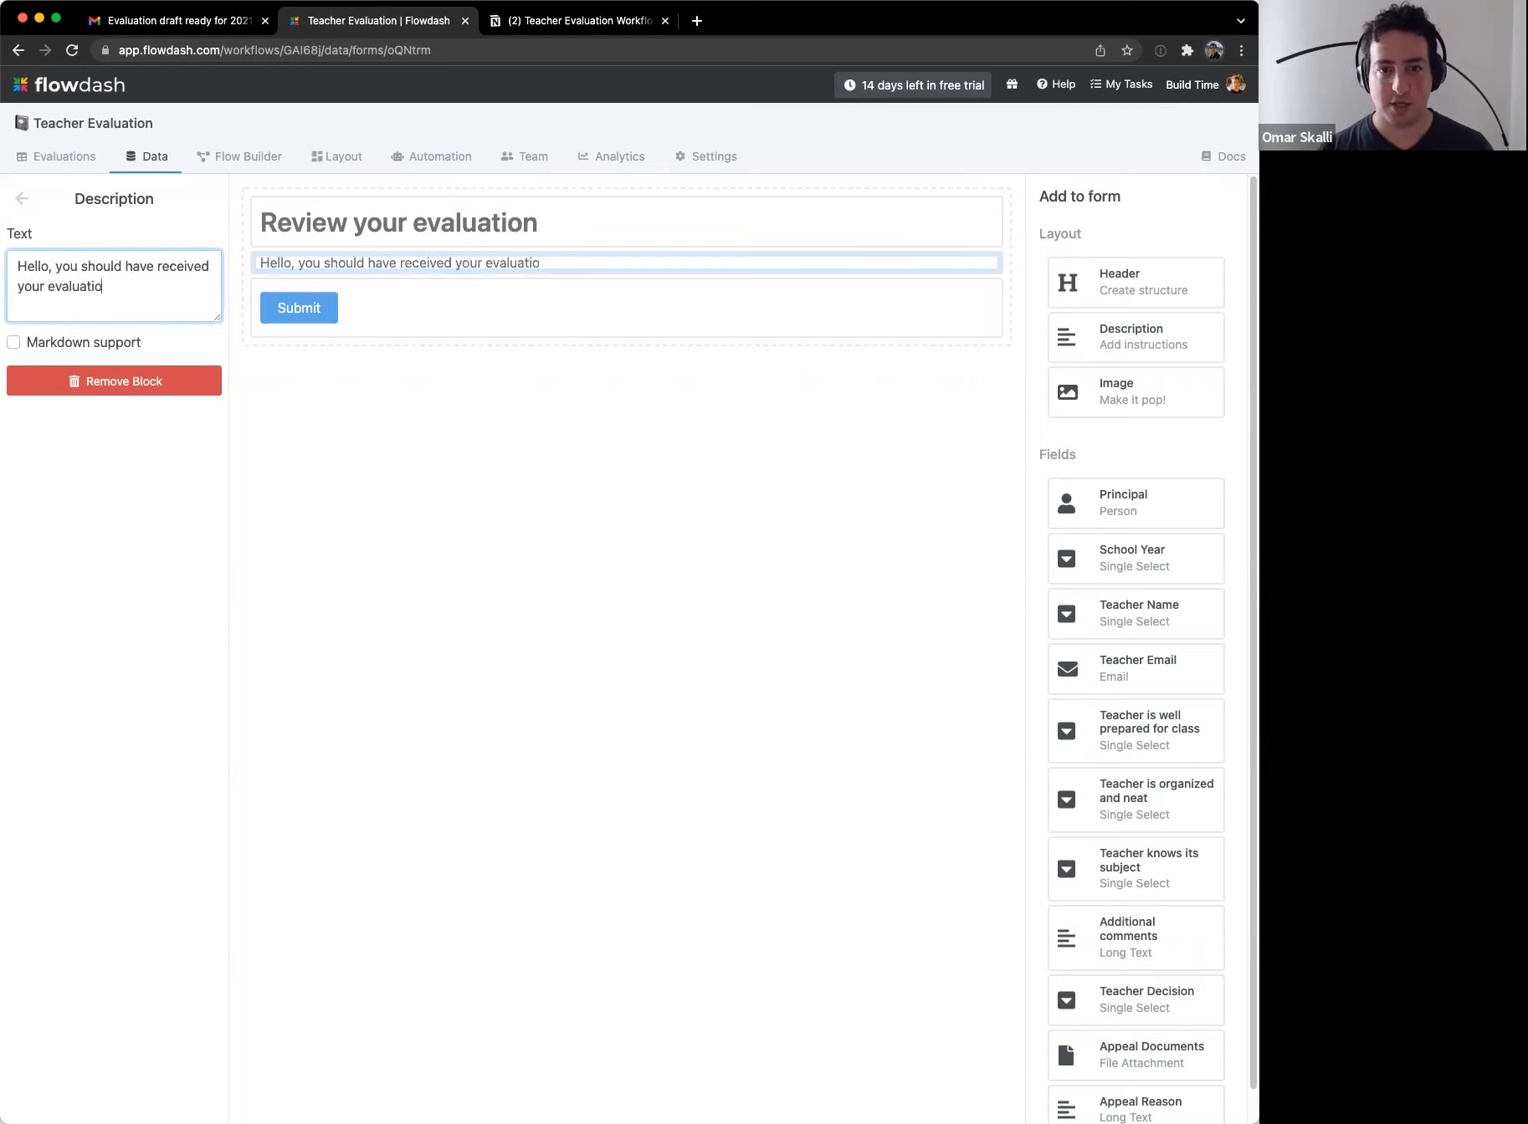
{"action": "type", "text": "n draft already. Please take"}
{"action": "type", "text": "ok and "}
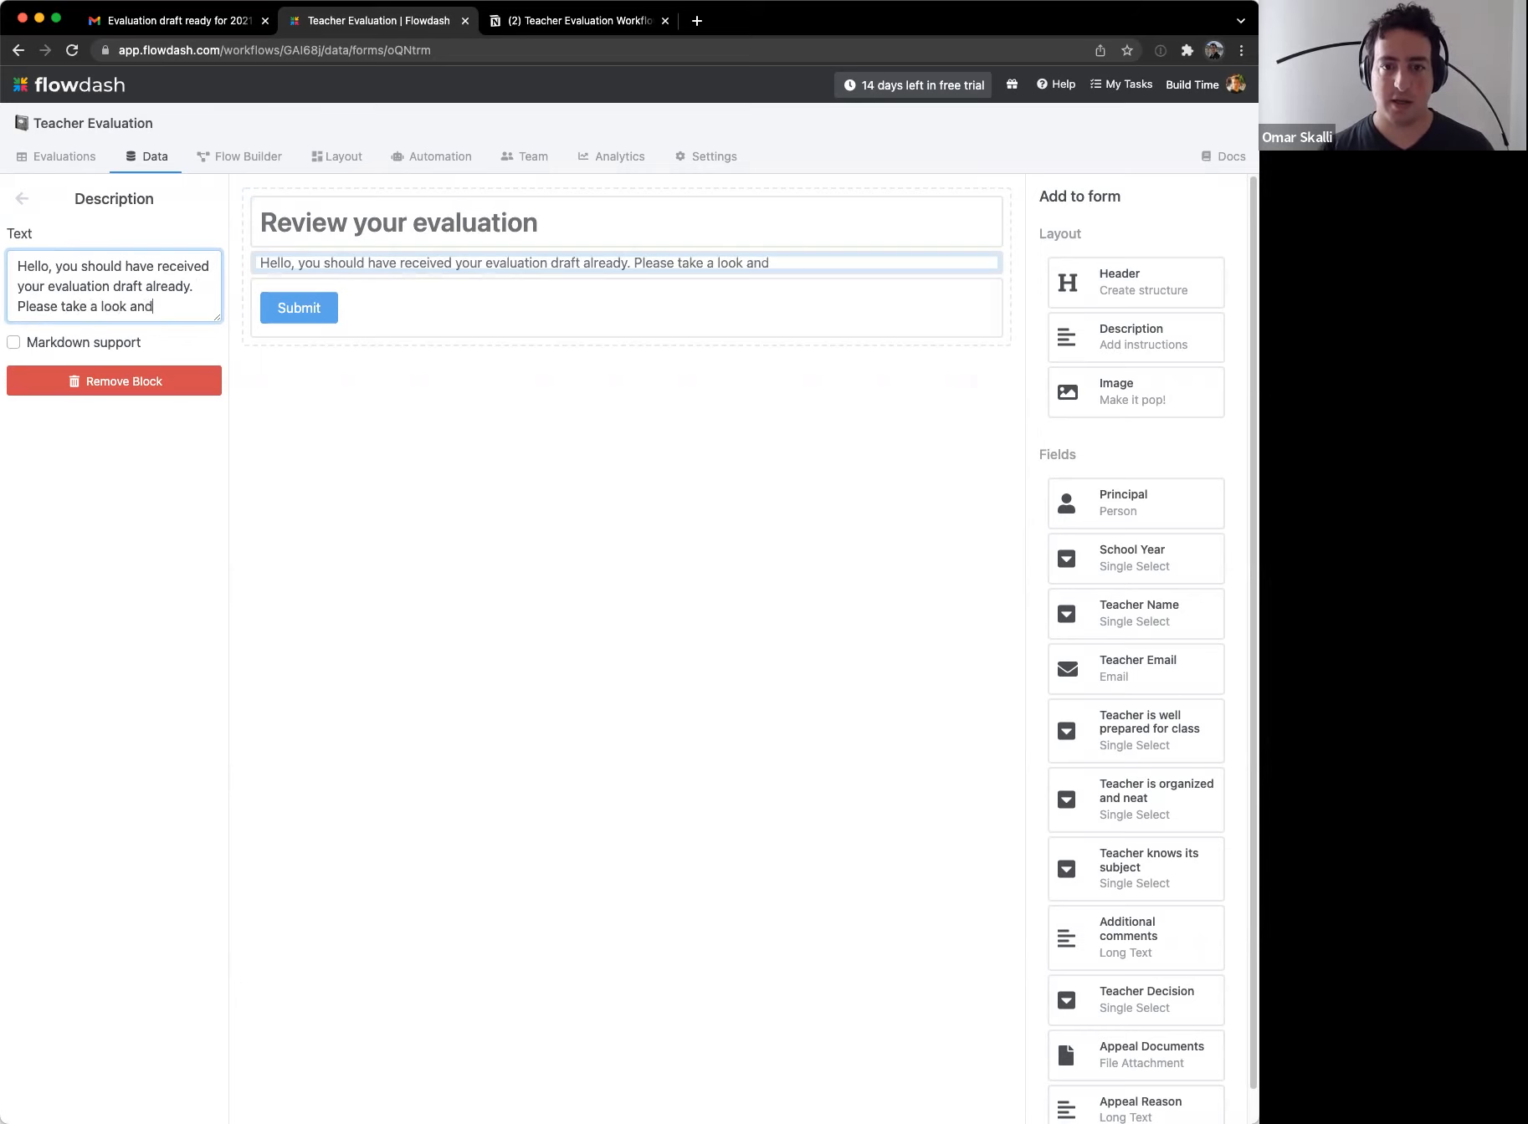
{"action": "type", "text": "approve "}
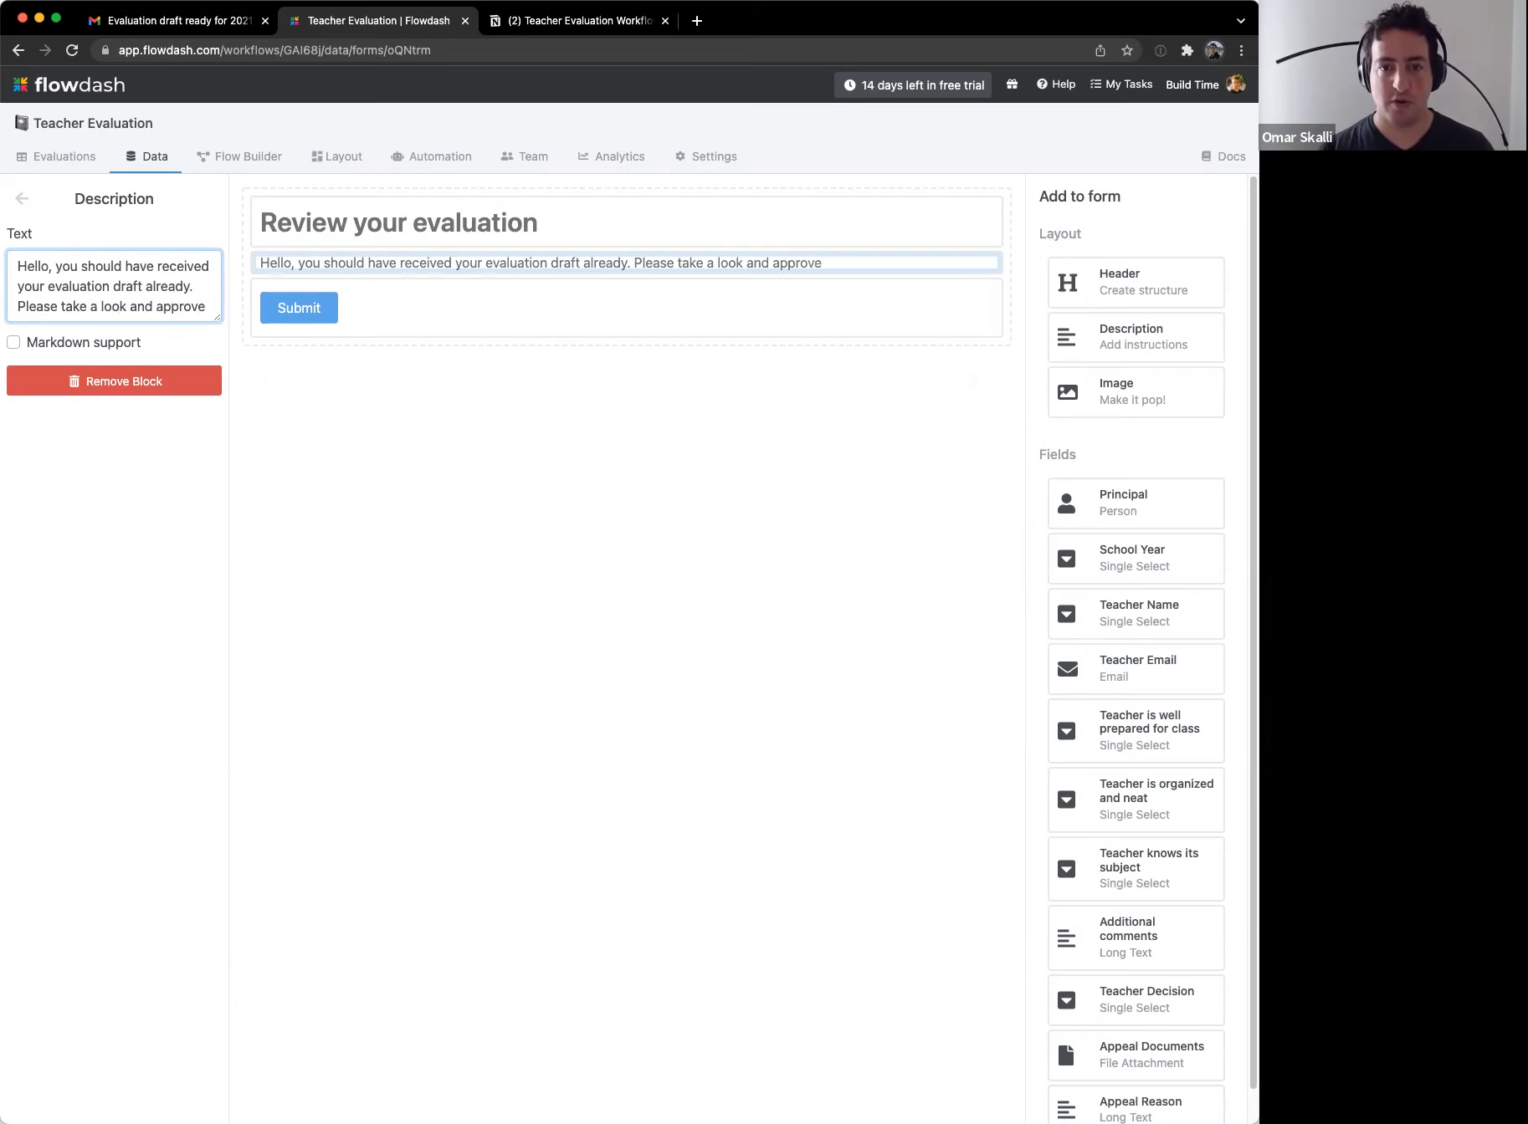
{"action": "type", "text": "the evaluation"}
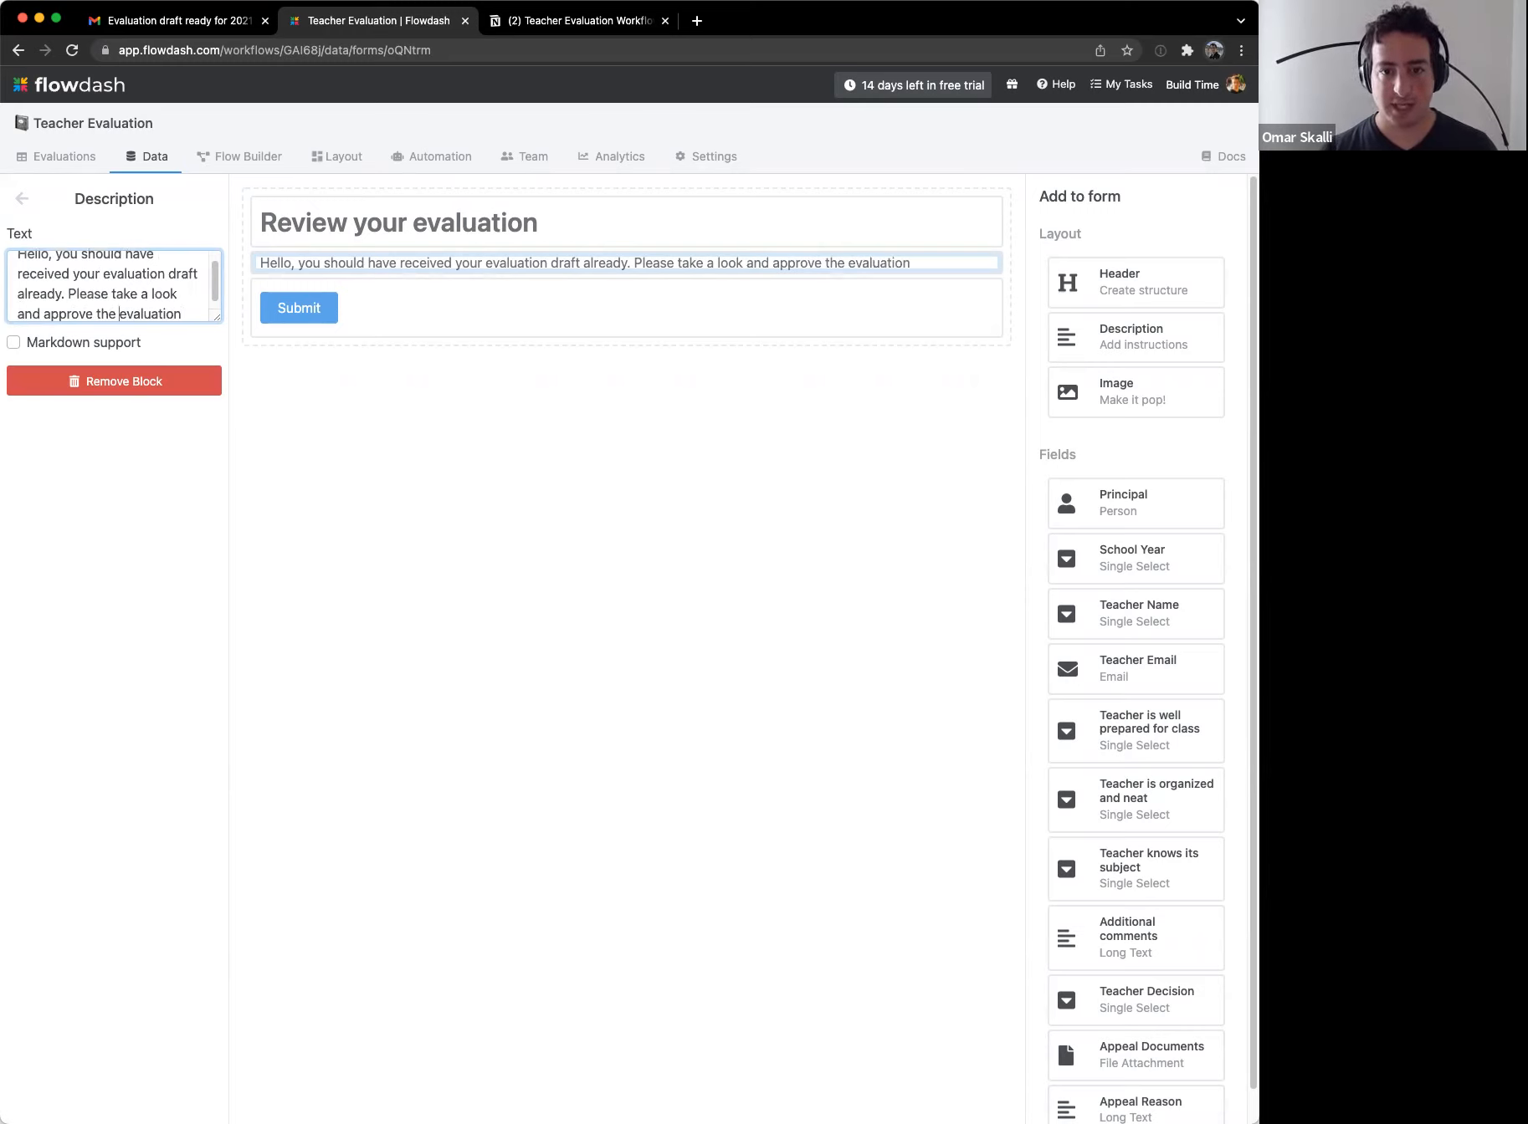
{"action": "type", "text": "/appeal"}
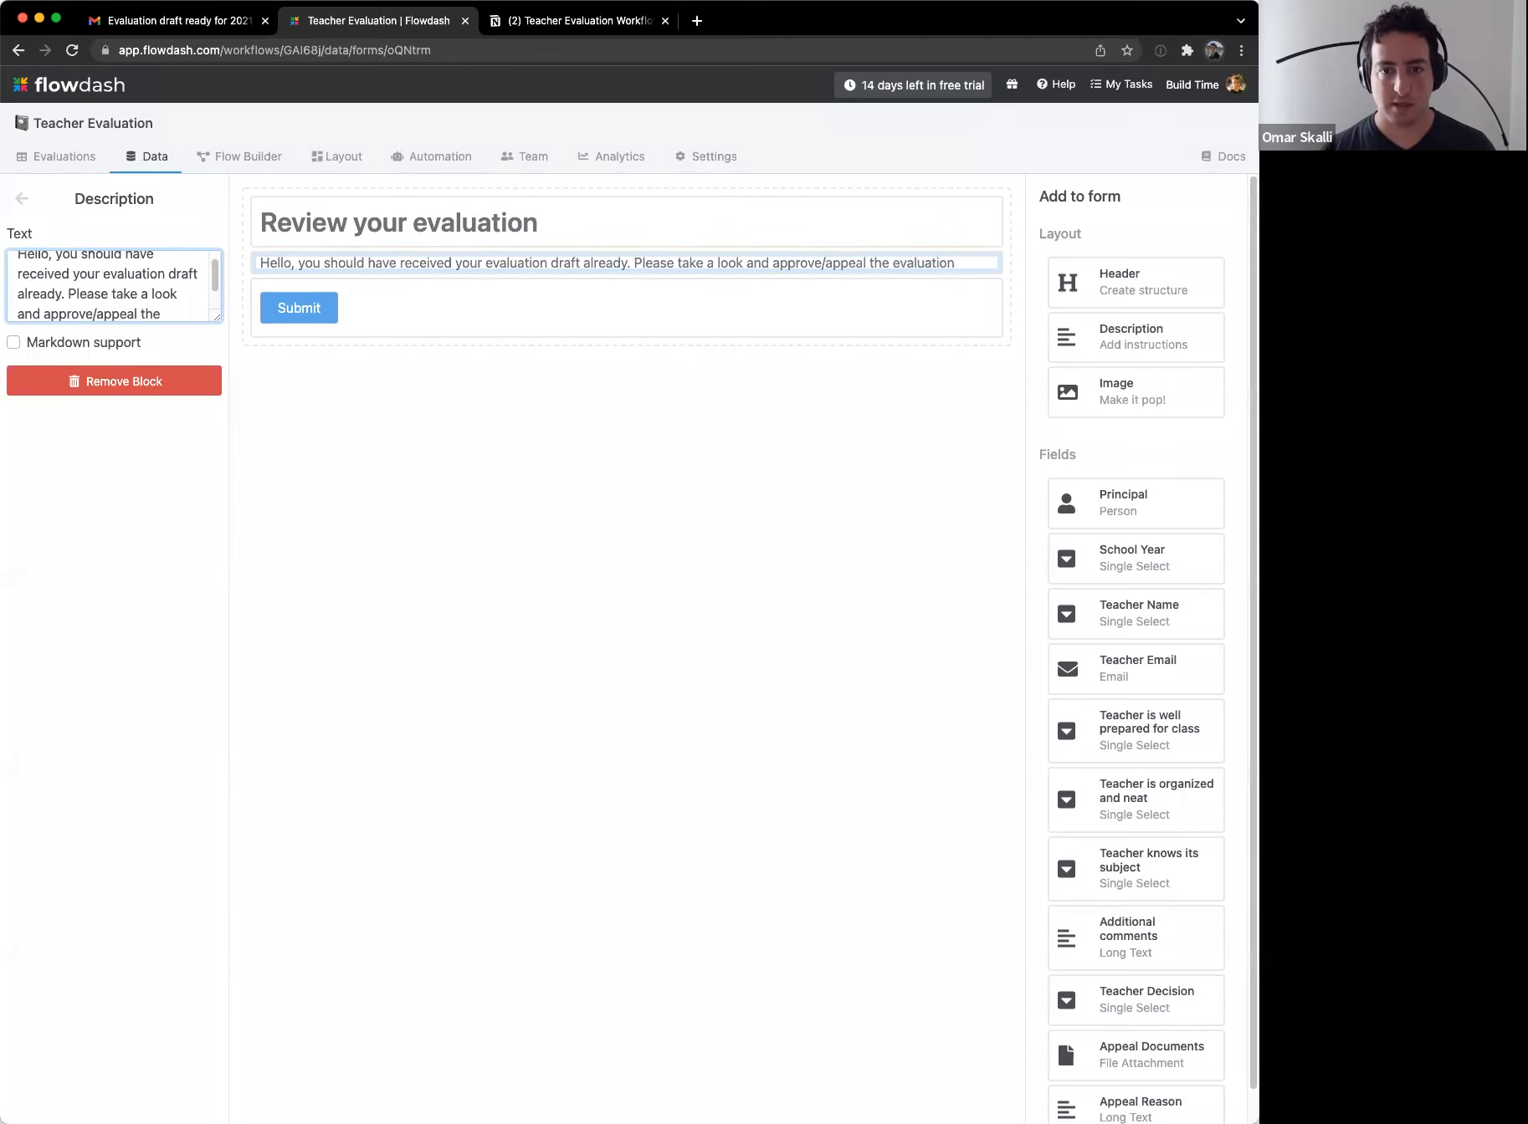
{"action": "key", "text": "Down"}
{"action": "key", "text": "alt+shift+Left"}
{"action": "type", "text": "your"}
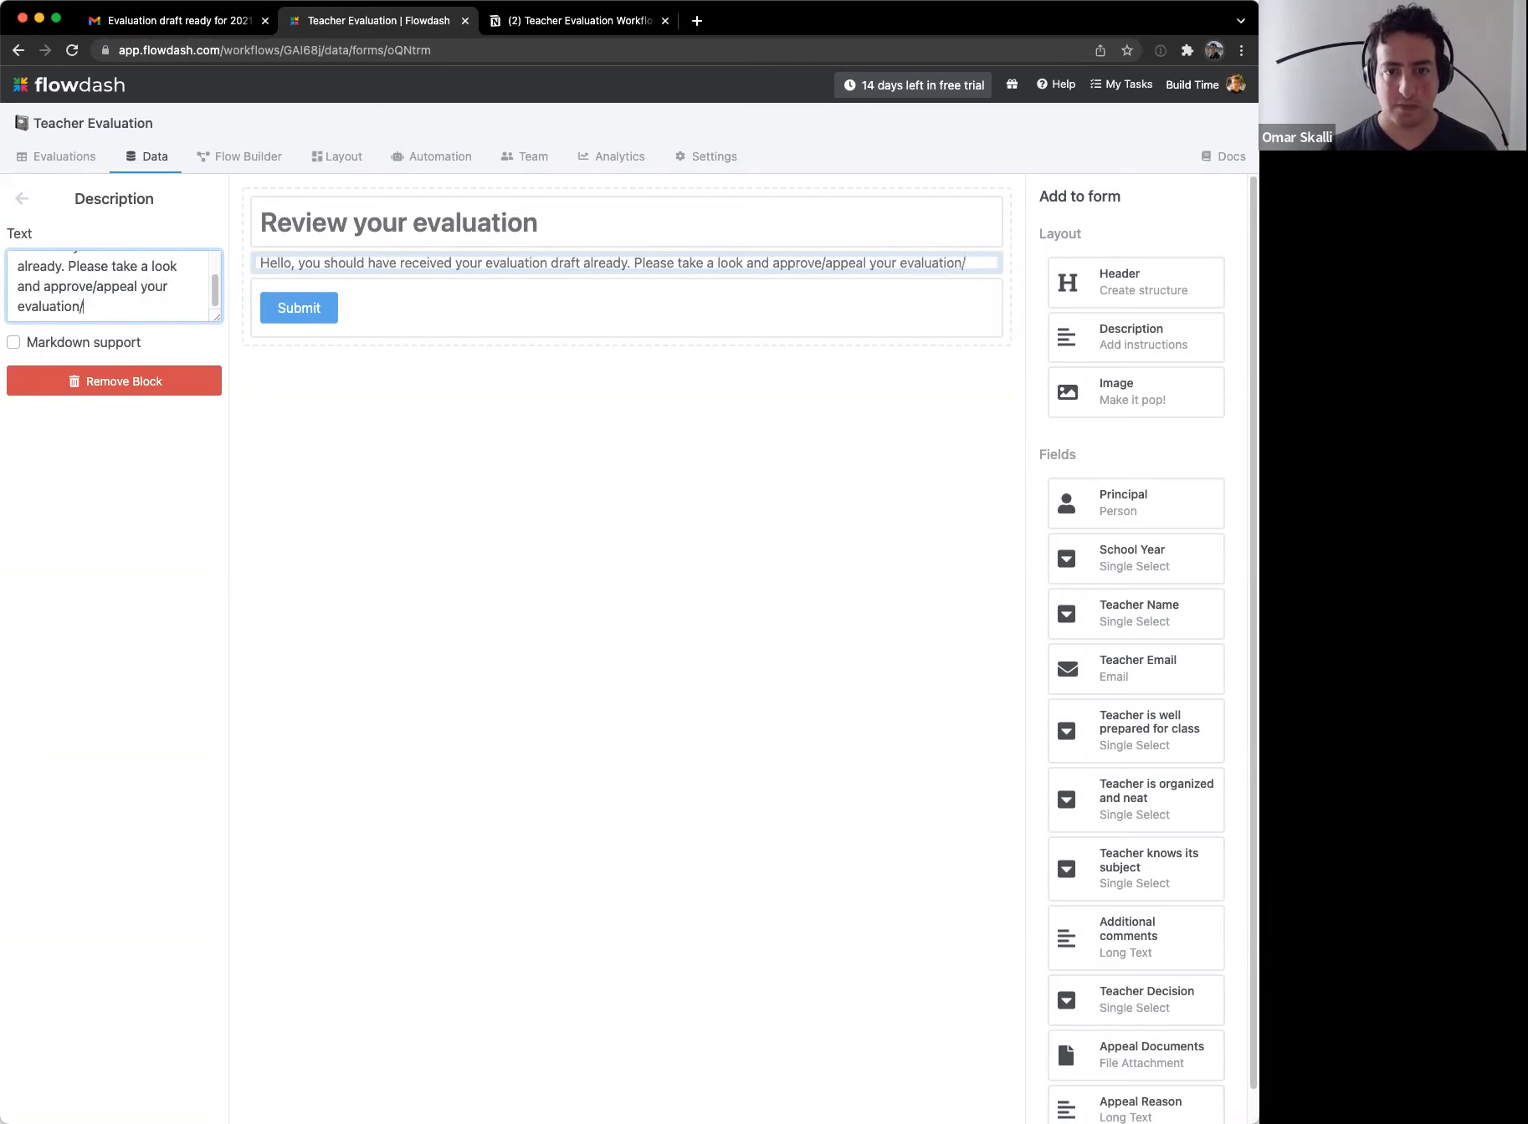
{"action": "key", "text": "BackSpace"}
{"action": "type", "text": "."}
{"action": "left_click", "coordinate": [416, 433]}
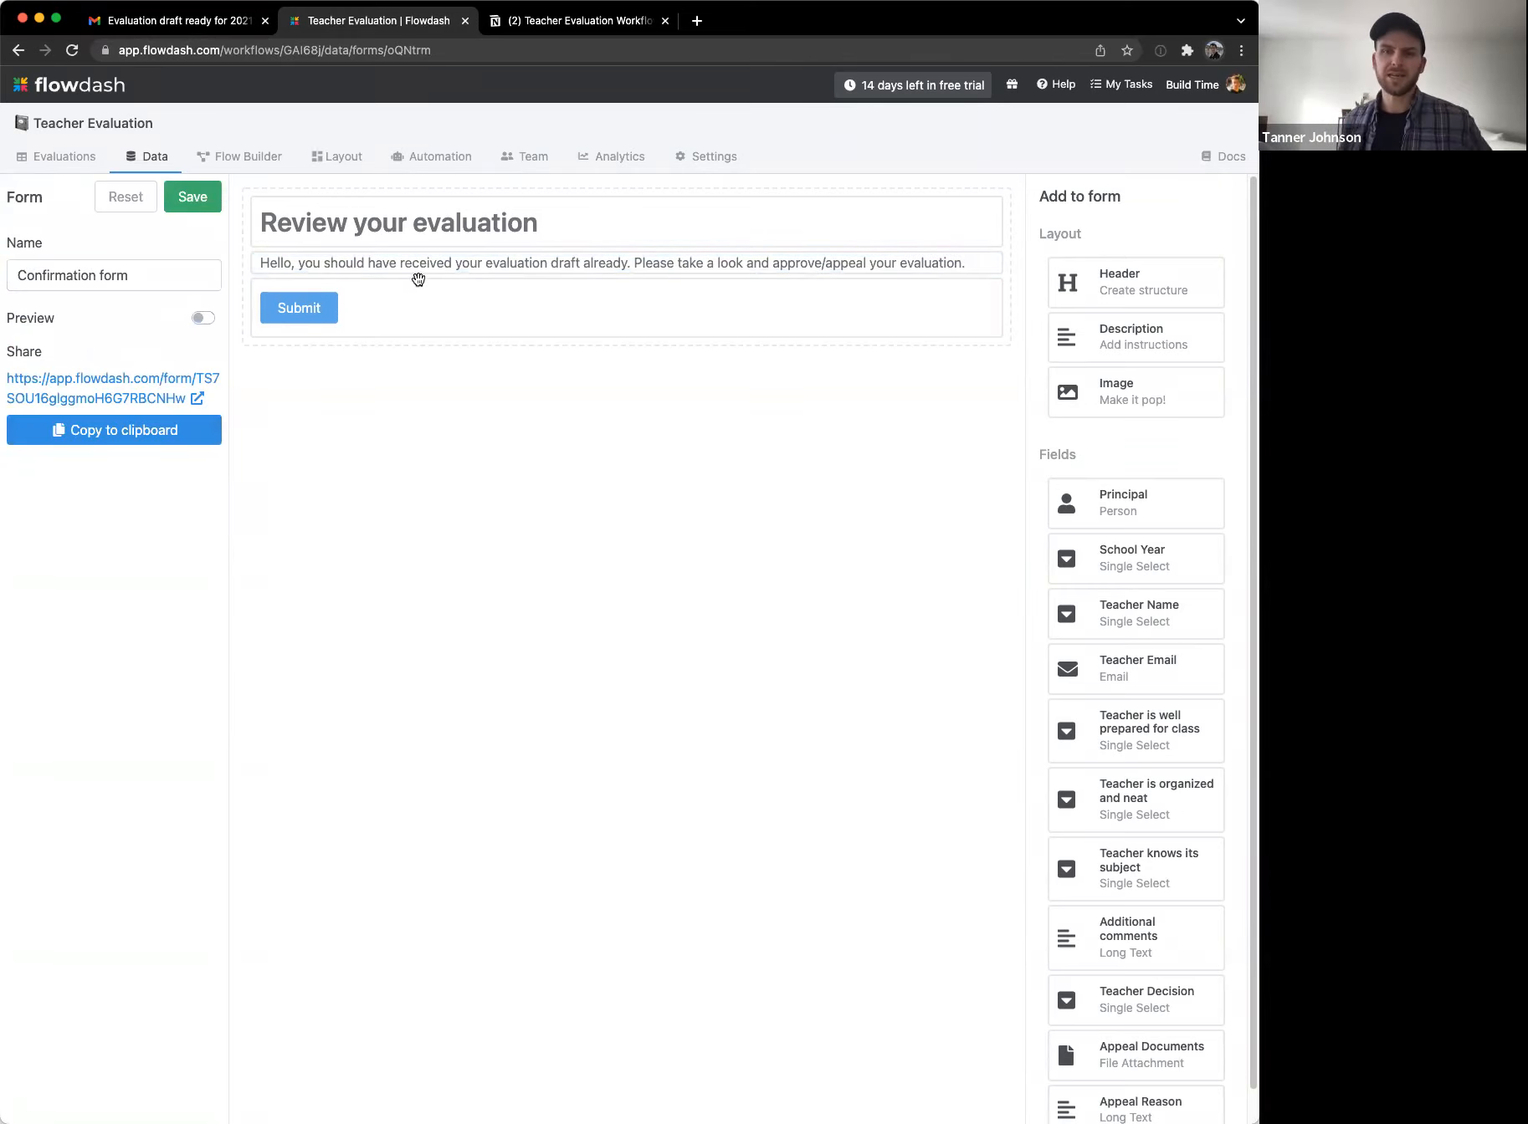
{"action": "left_click", "coordinate": [424, 268]}
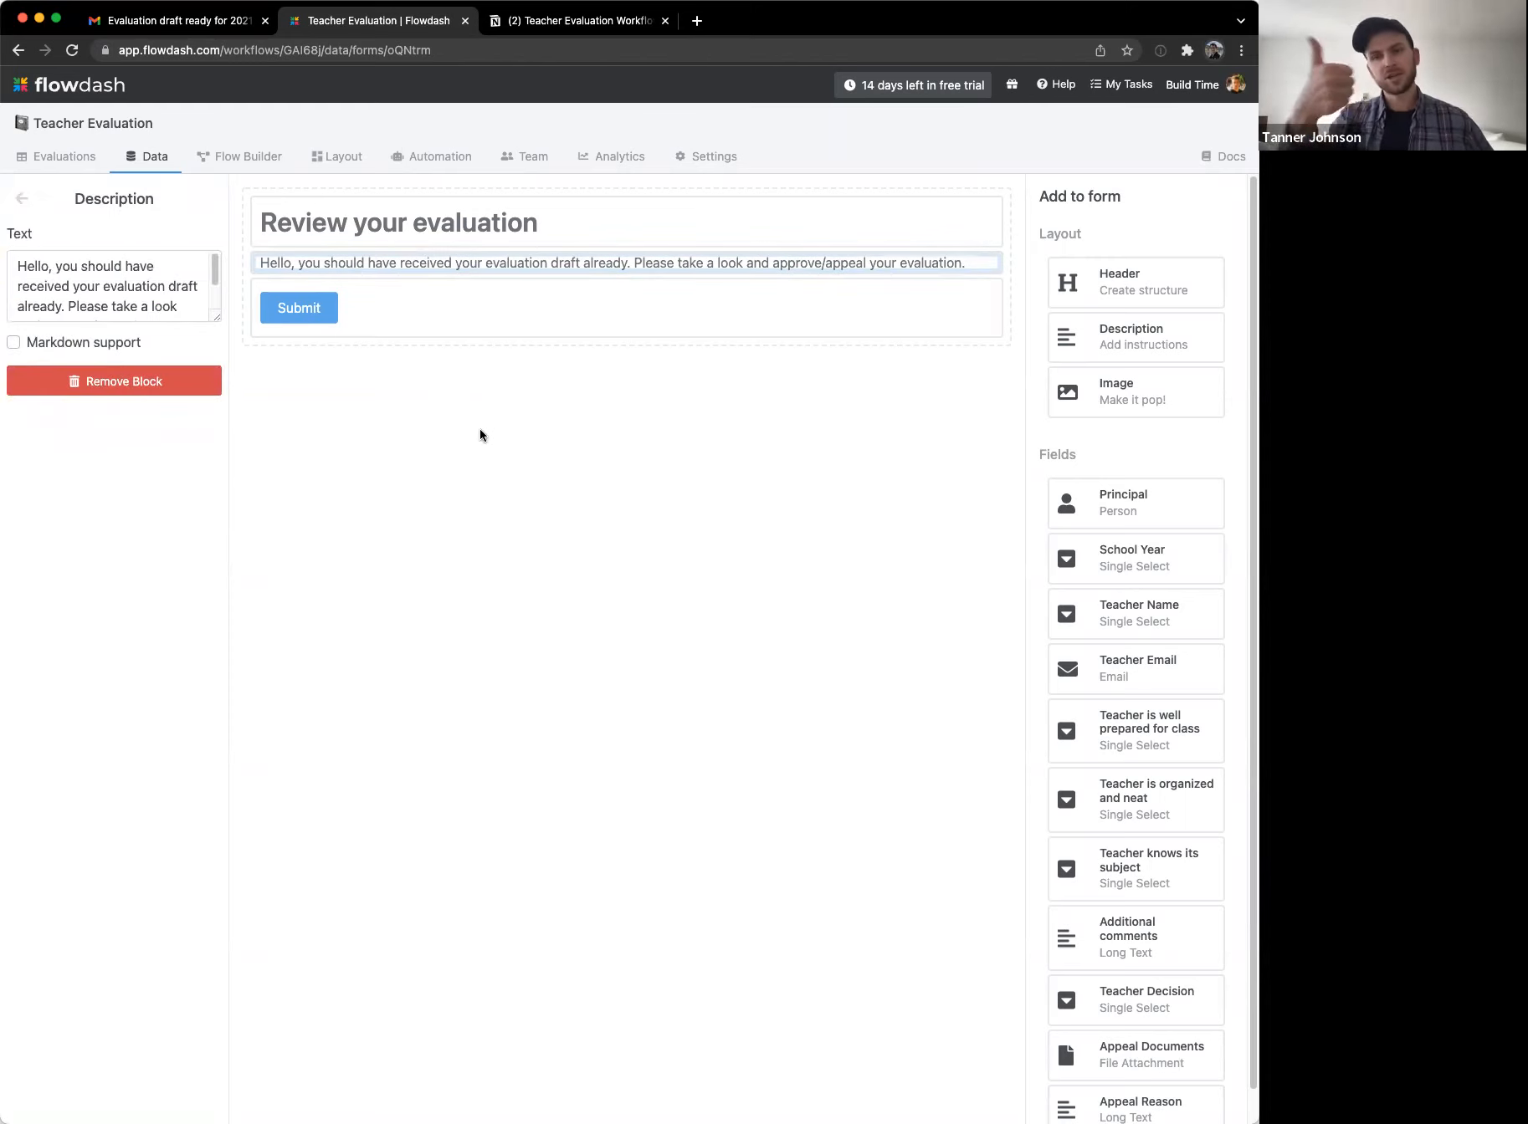
{"action": "left_click", "coordinate": [481, 447]}
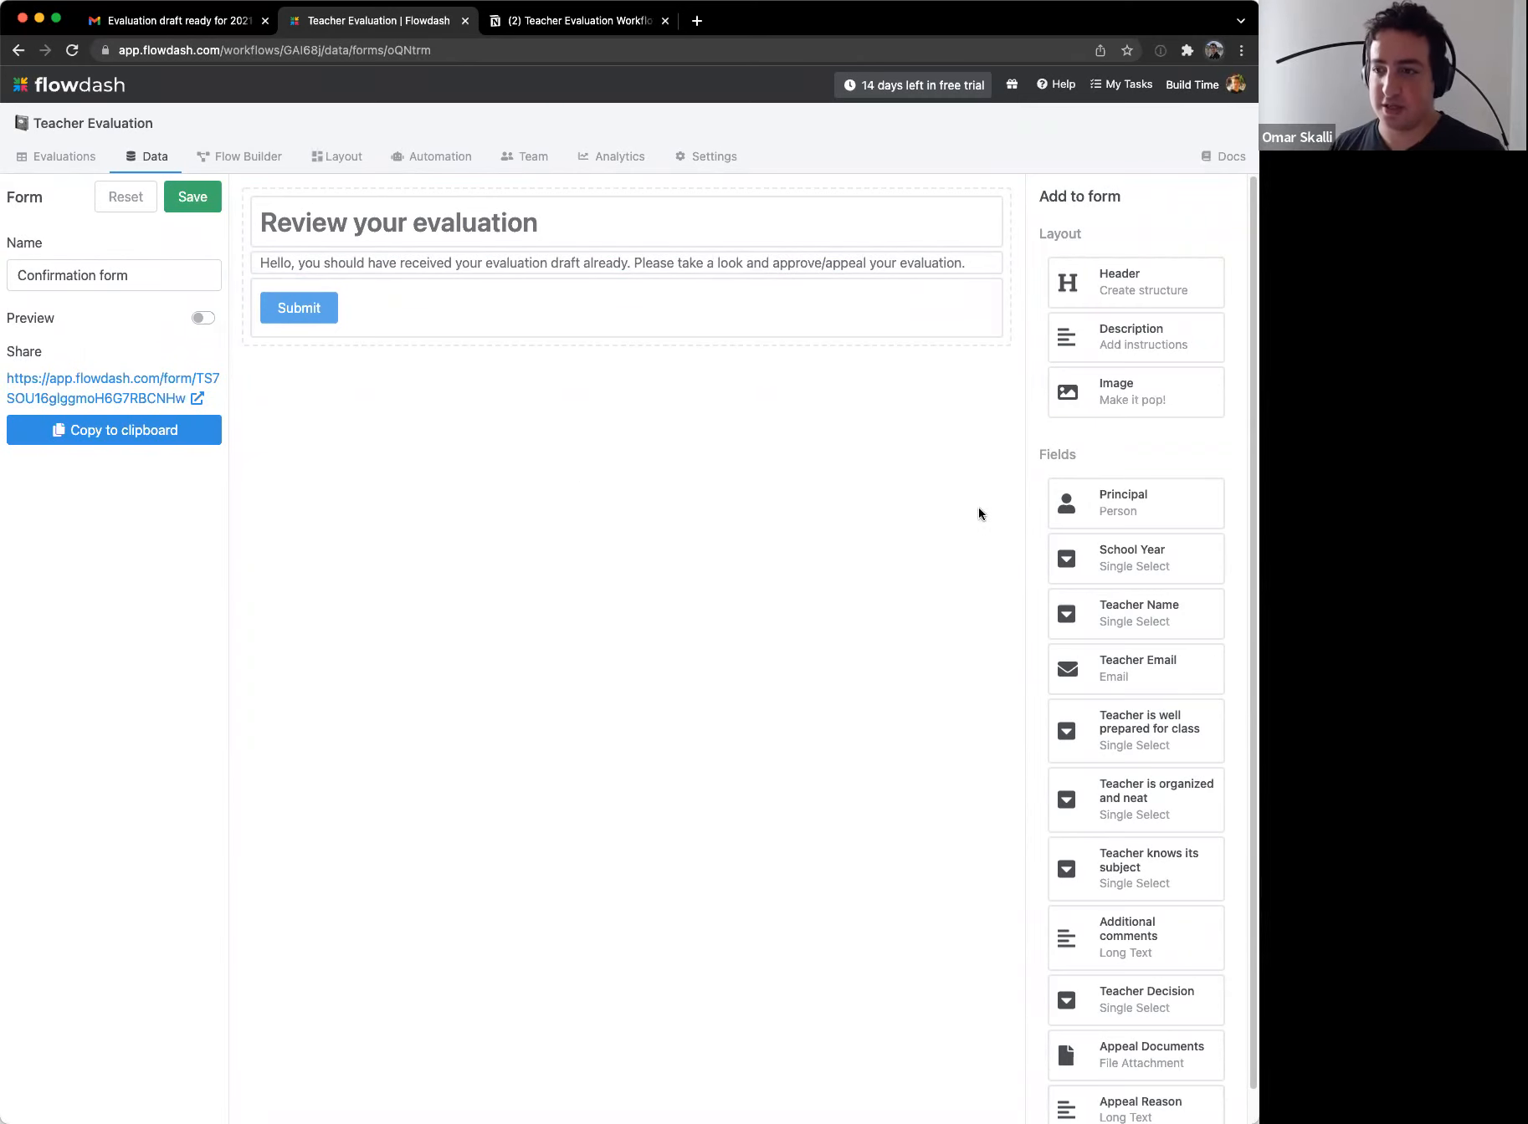
{"action": "scroll", "coordinate": [1121, 577], "scroll_direction": "down", "scroll_amount": 1}
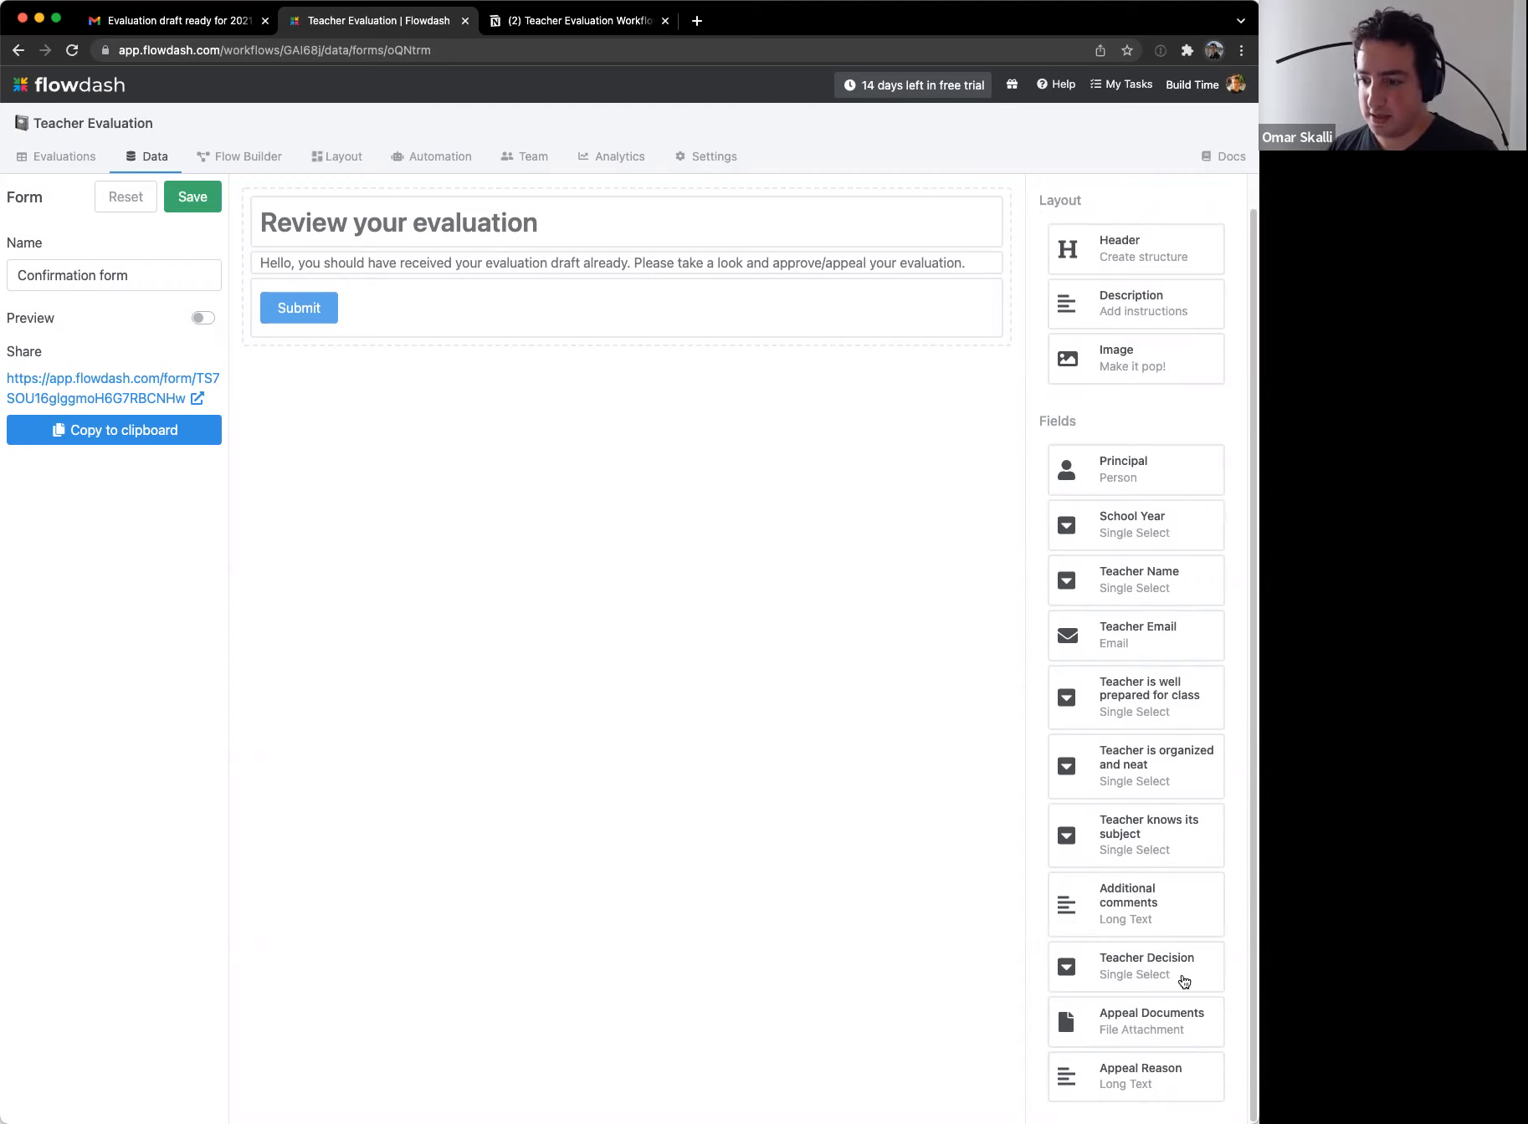
Step: Add the Teacher Decision, Appeal Documents and Appeal Reason fields above Submit
{"action": "left_click_drag", "start_coordinate": [1160, 968], "coordinate": [589, 316]}
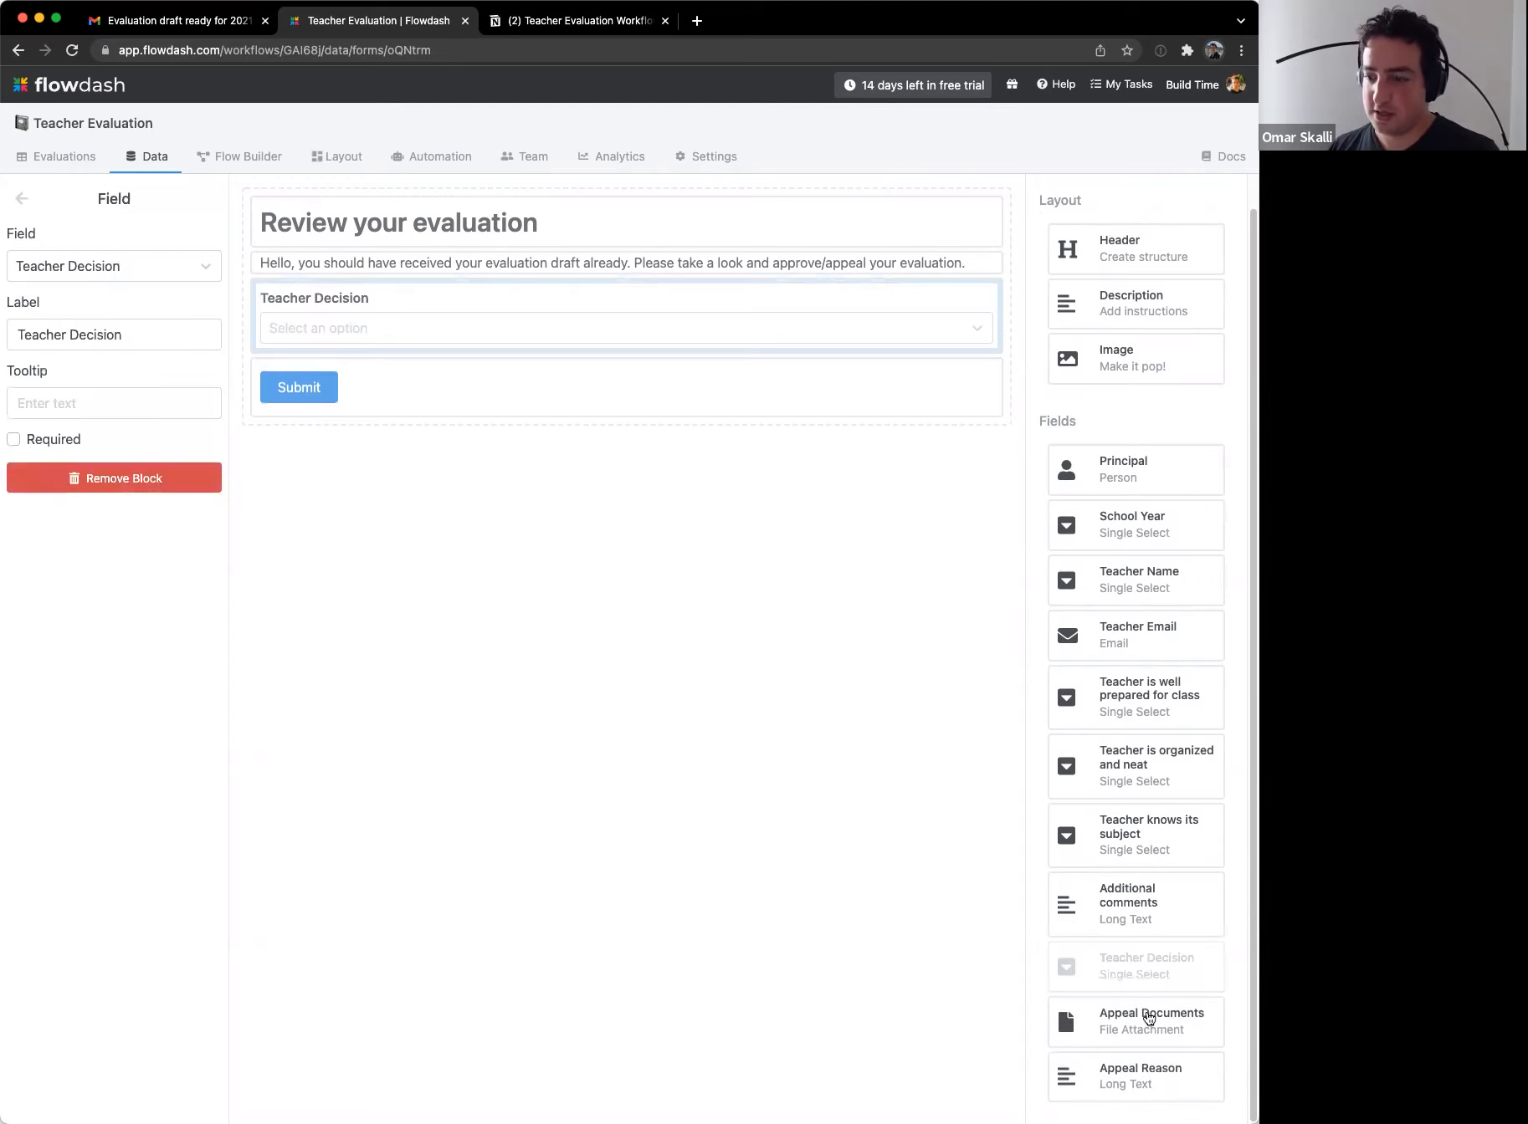
{"action": "left_click_drag", "start_coordinate": [1159, 1021], "coordinate": [490, 368]}
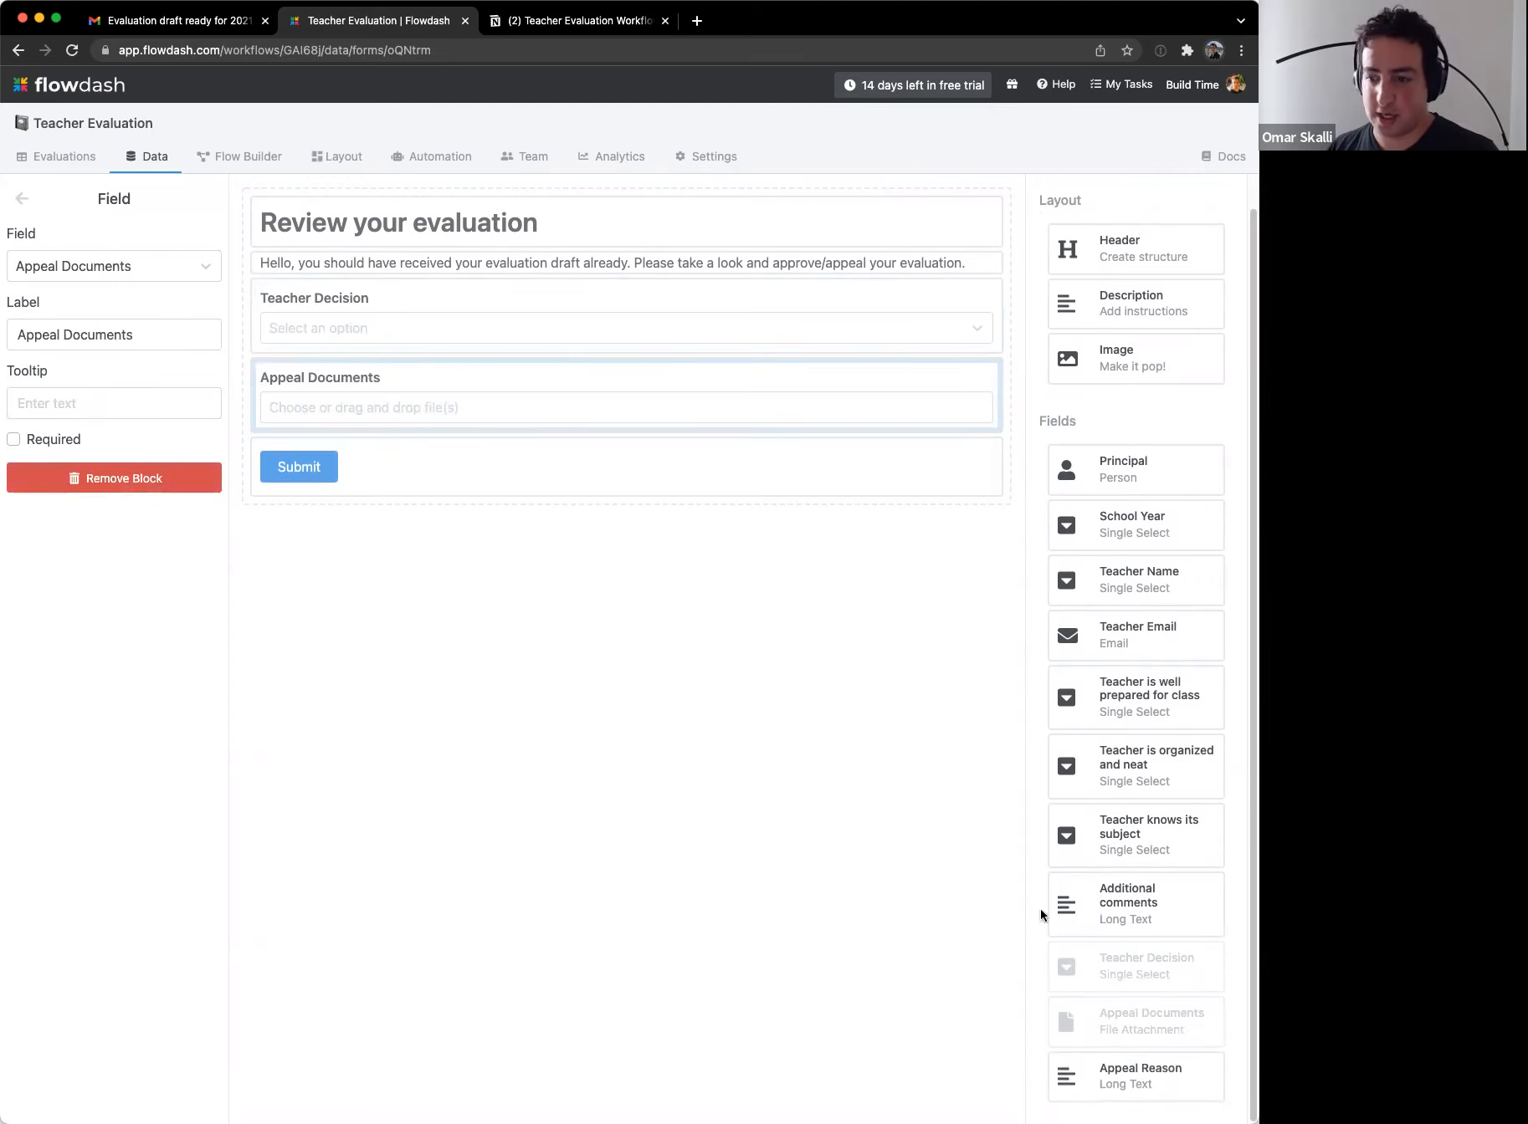
{"action": "left_click_drag", "start_coordinate": [1128, 1069], "coordinate": [364, 452]}
Step: Relabel the Teacher Decision field 'Choose a decision:'
{"action": "left_click", "coordinate": [355, 329]}
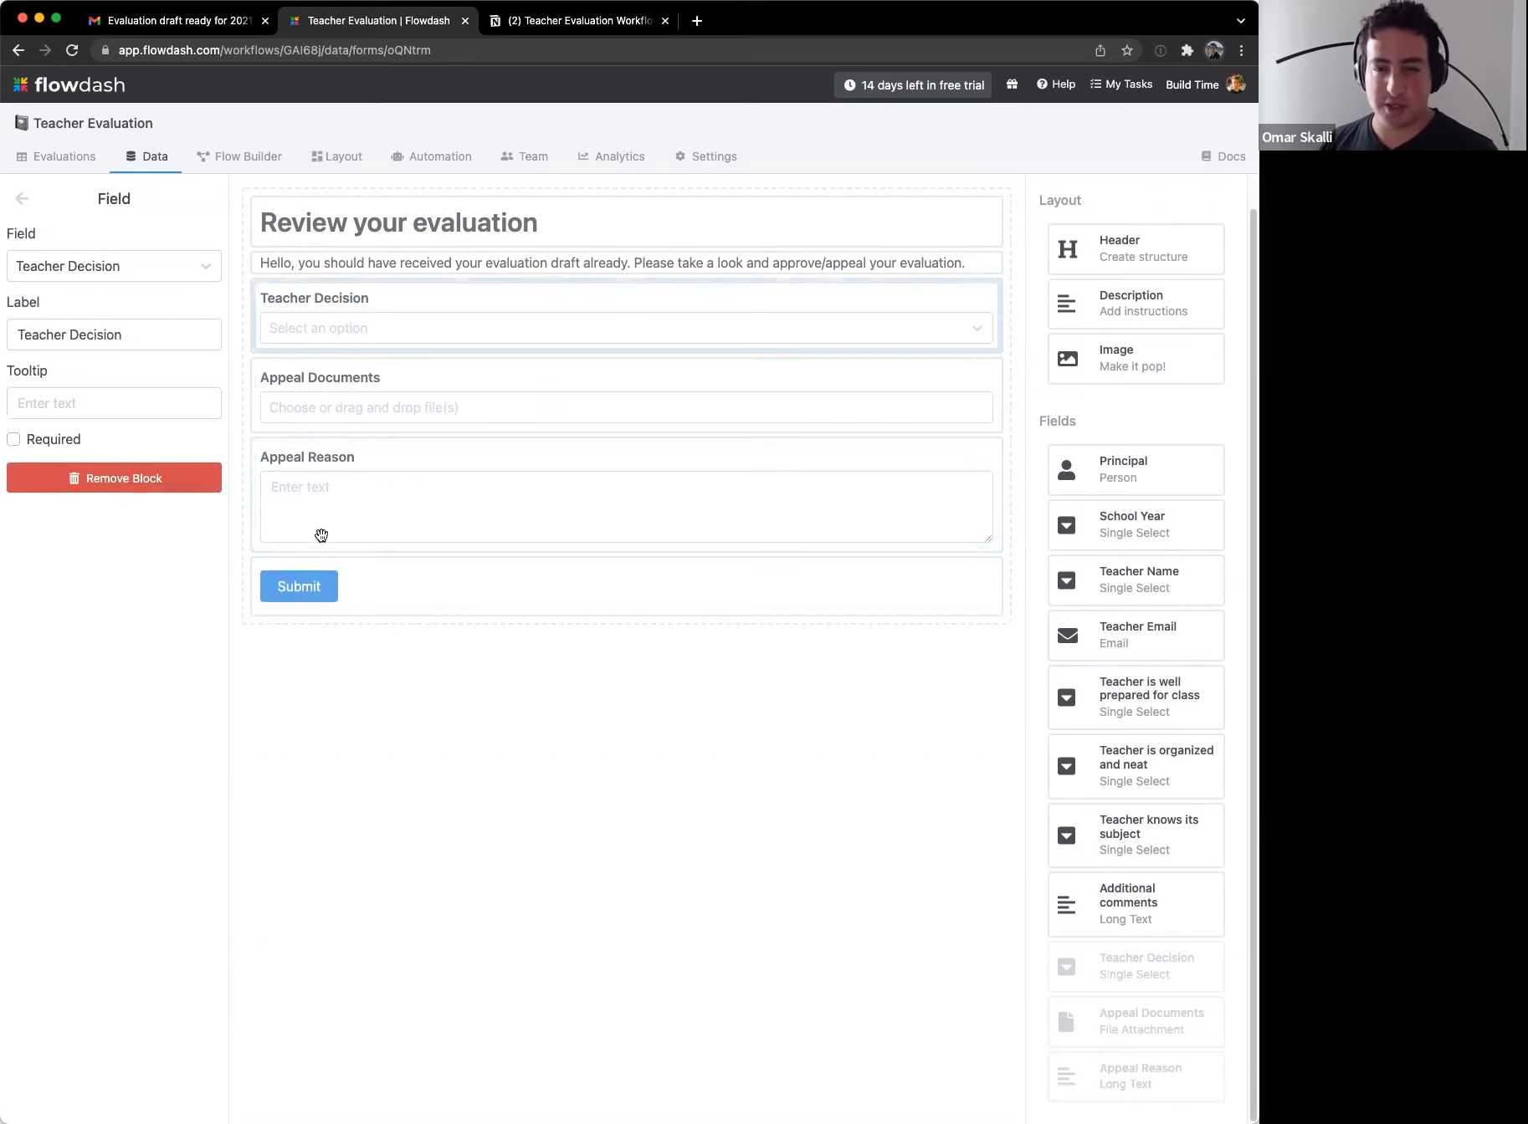
{"action": "left_click", "coordinate": [143, 342]}
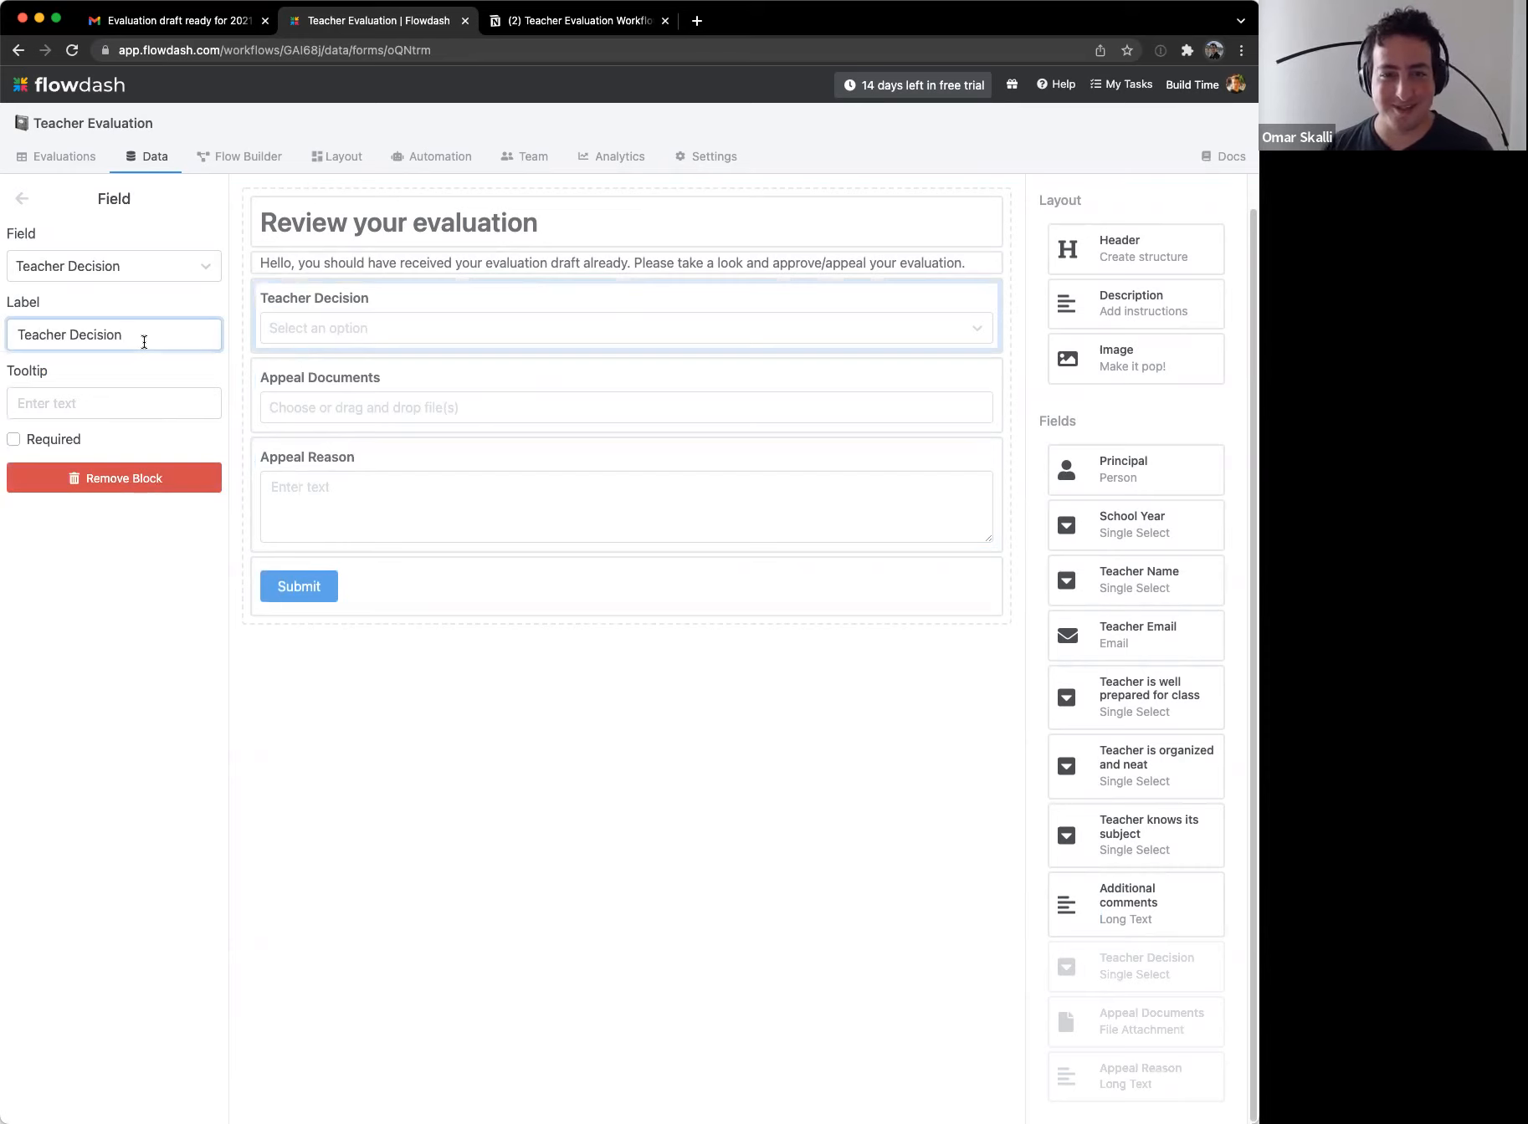
{"action": "key", "text": "super+a"}
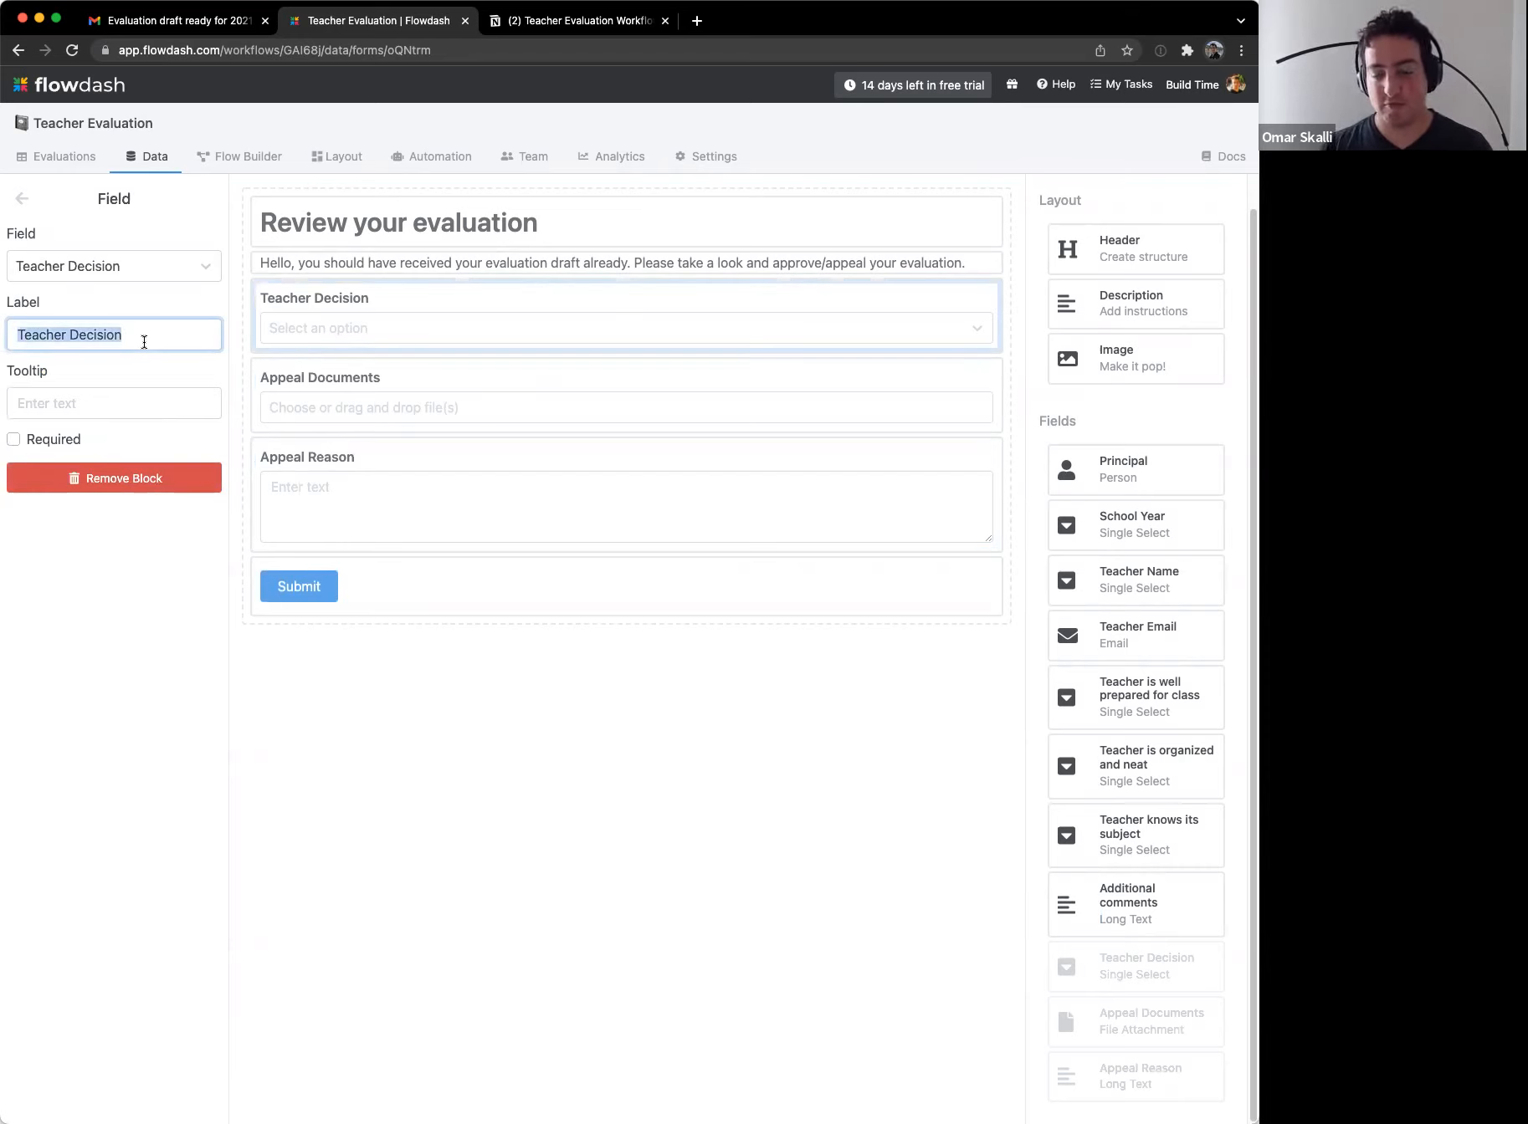
{"action": "type", "text": "What"}
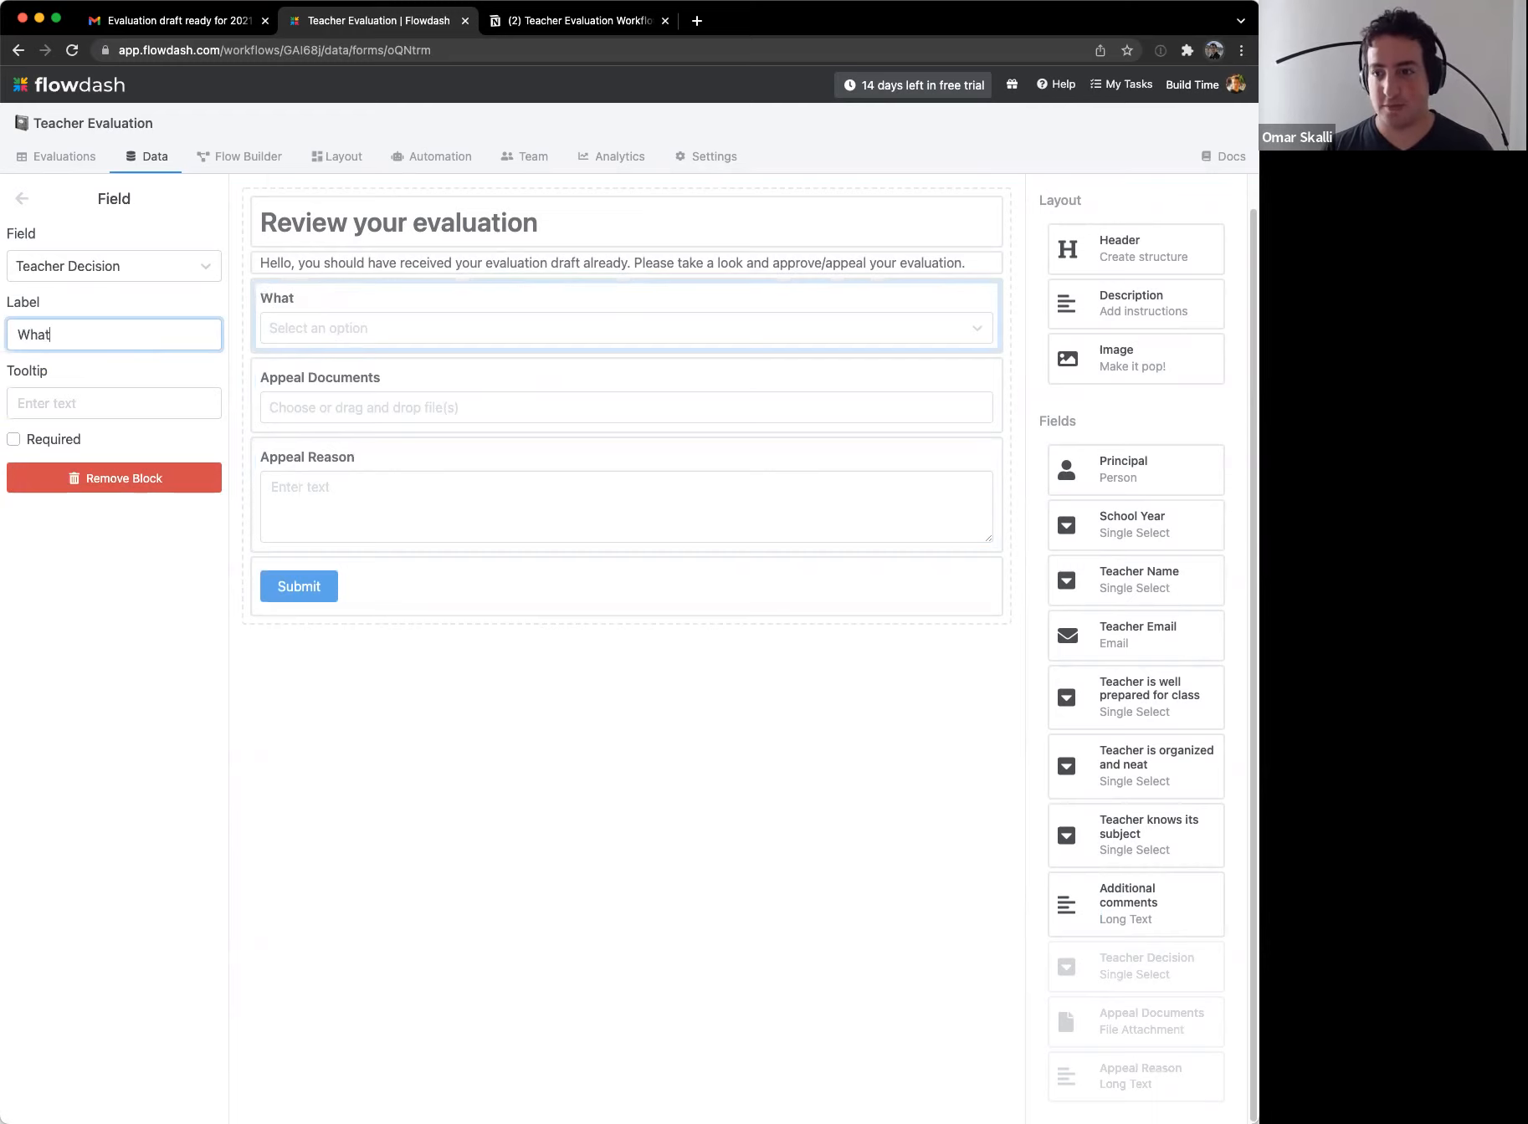
{"action": "key", "text": "super+a"}
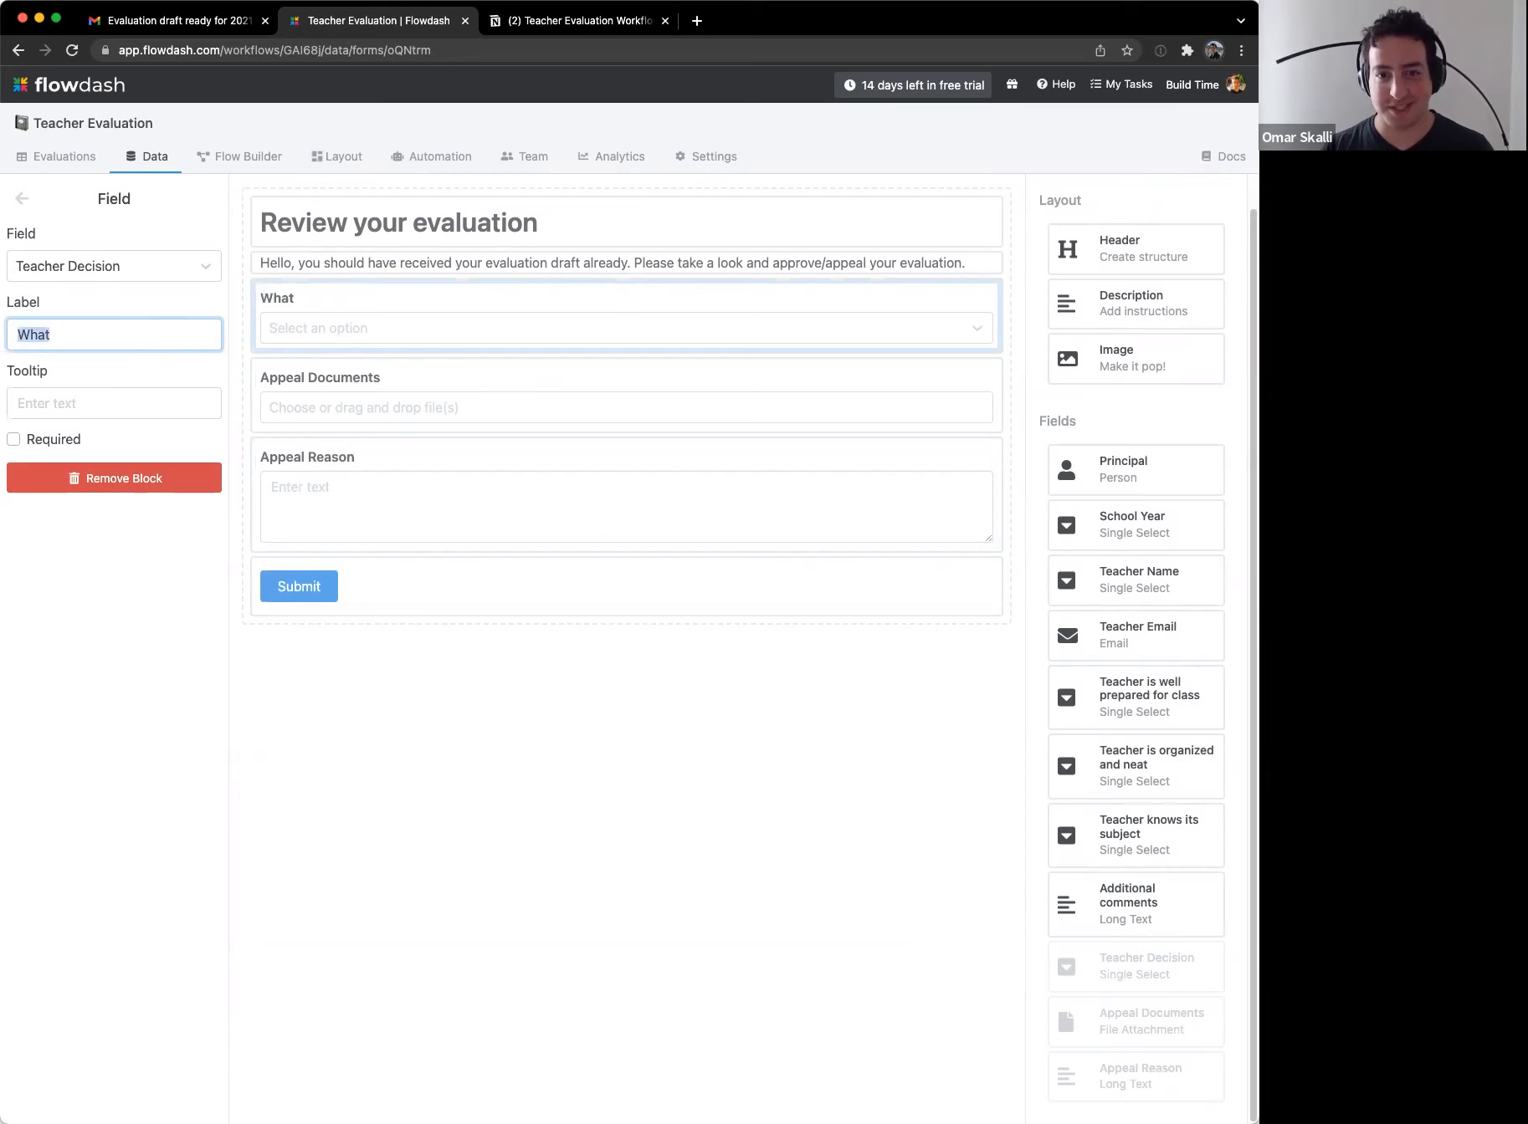
{"action": "key", "text": "Right"}
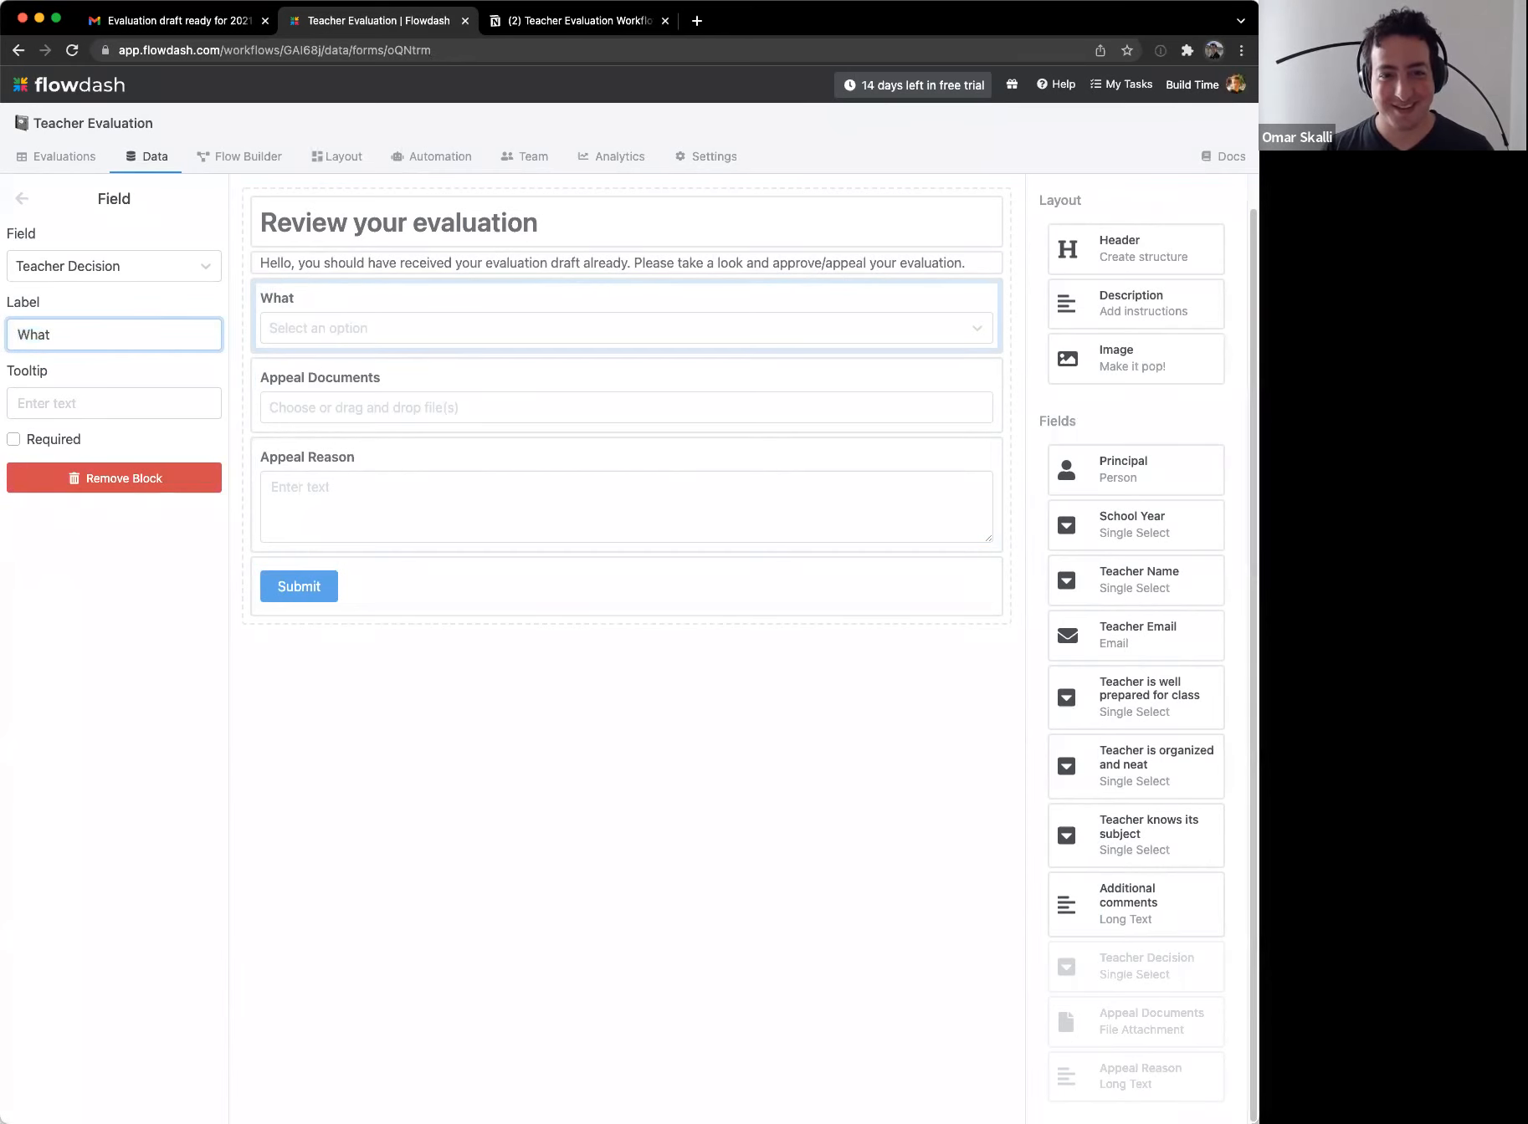
{"action": "key", "text": "super+a"}
{"action": "type", "text": "Choose a"}
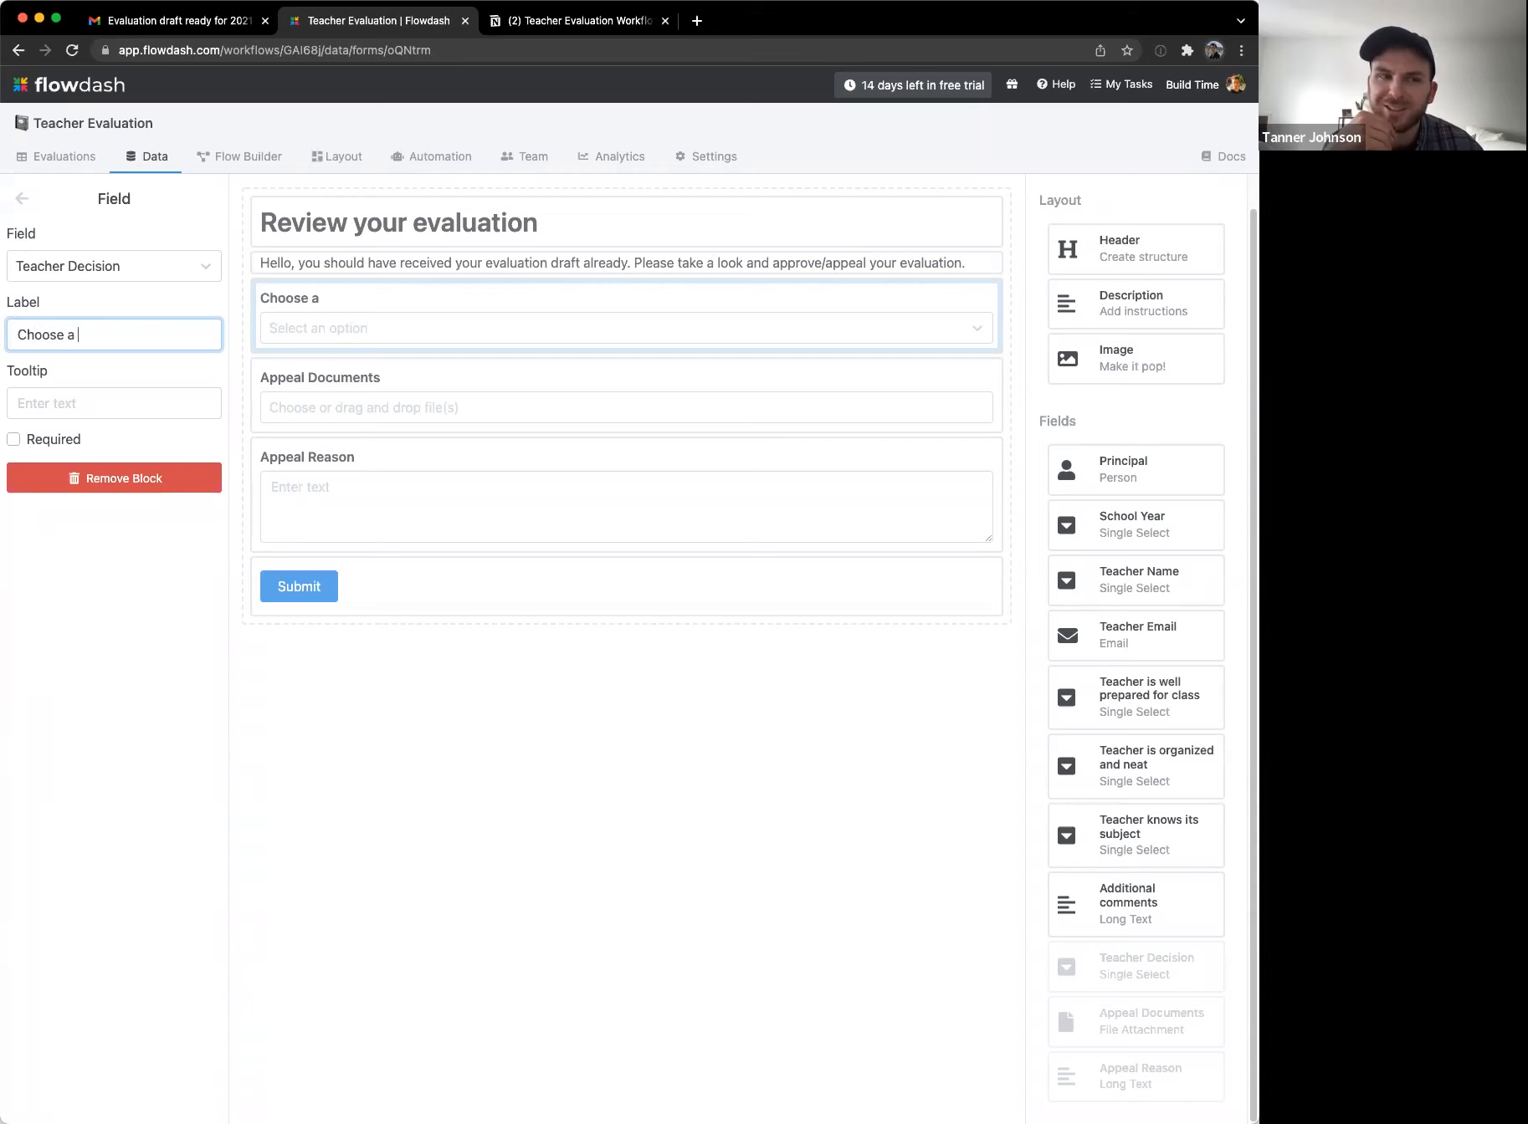
{"action": "key", "text": "super+a"}
{"action": "type", "text": "Mak"}
{"action": "key", "text": "super+a"}
{"action": "type", "text": "Choose a decision:"}
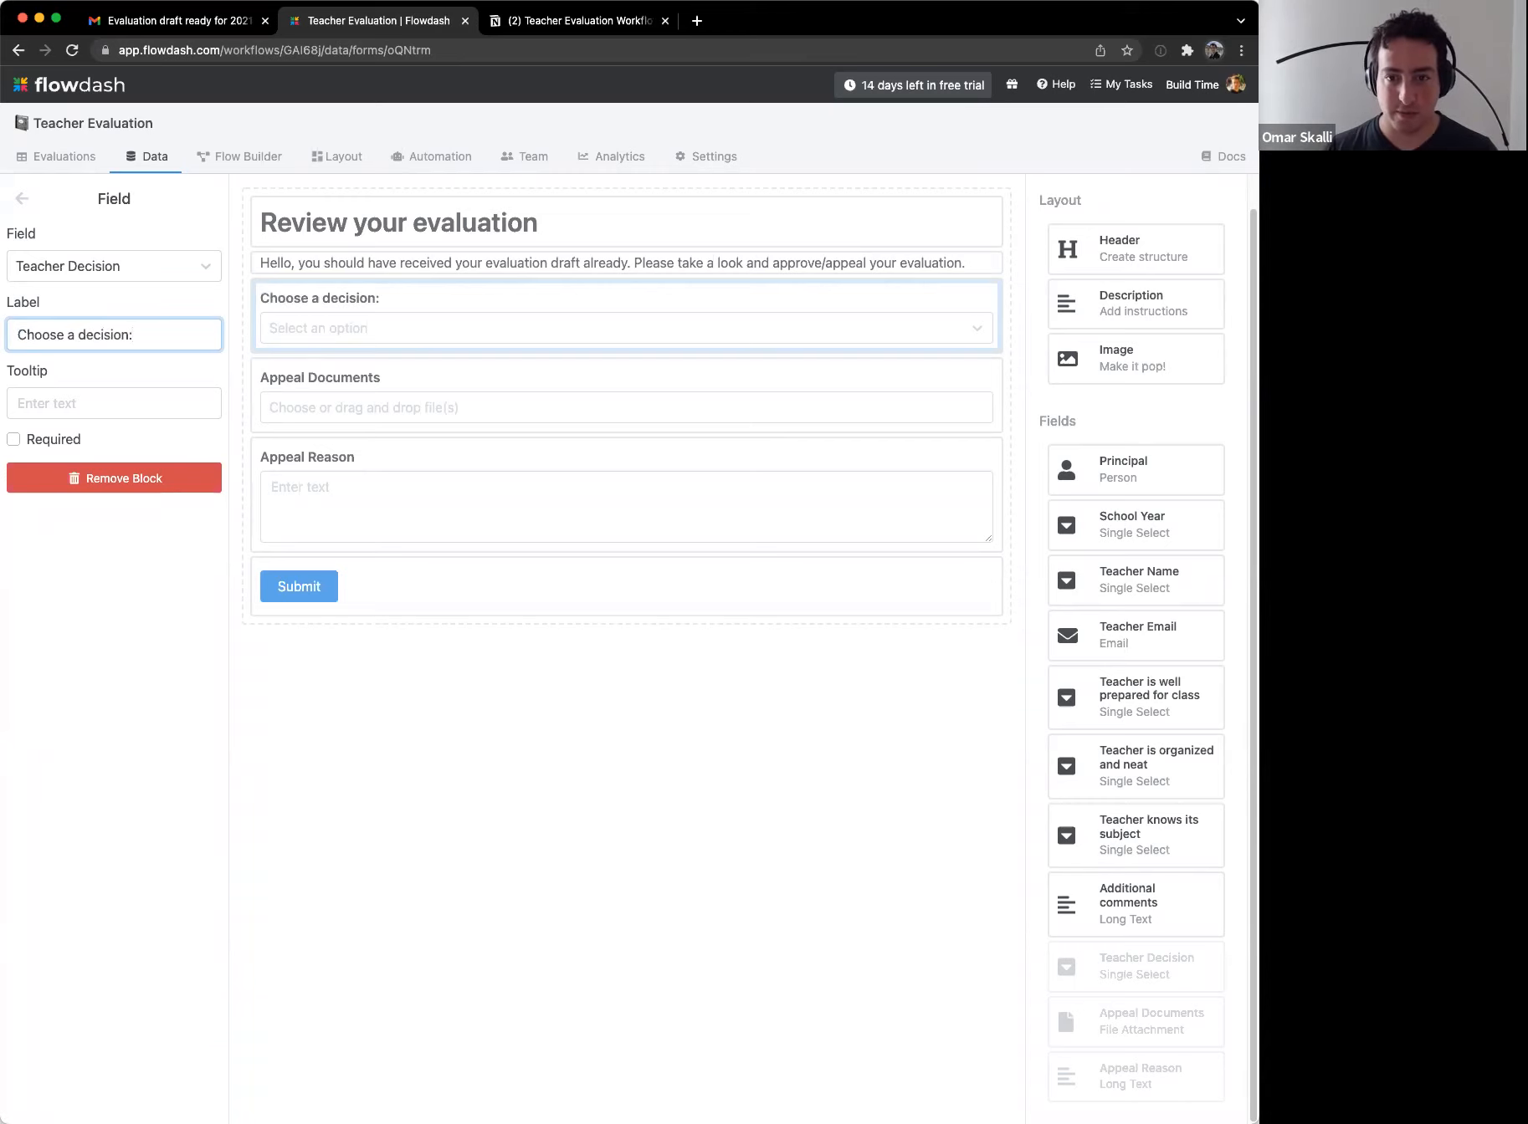
Step: Append '(optional)' to the Appeal Reason and Appeal Documents labels and save the form
{"action": "left_click", "coordinate": [355, 408]}
{"action": "left_click", "coordinate": [169, 427]}
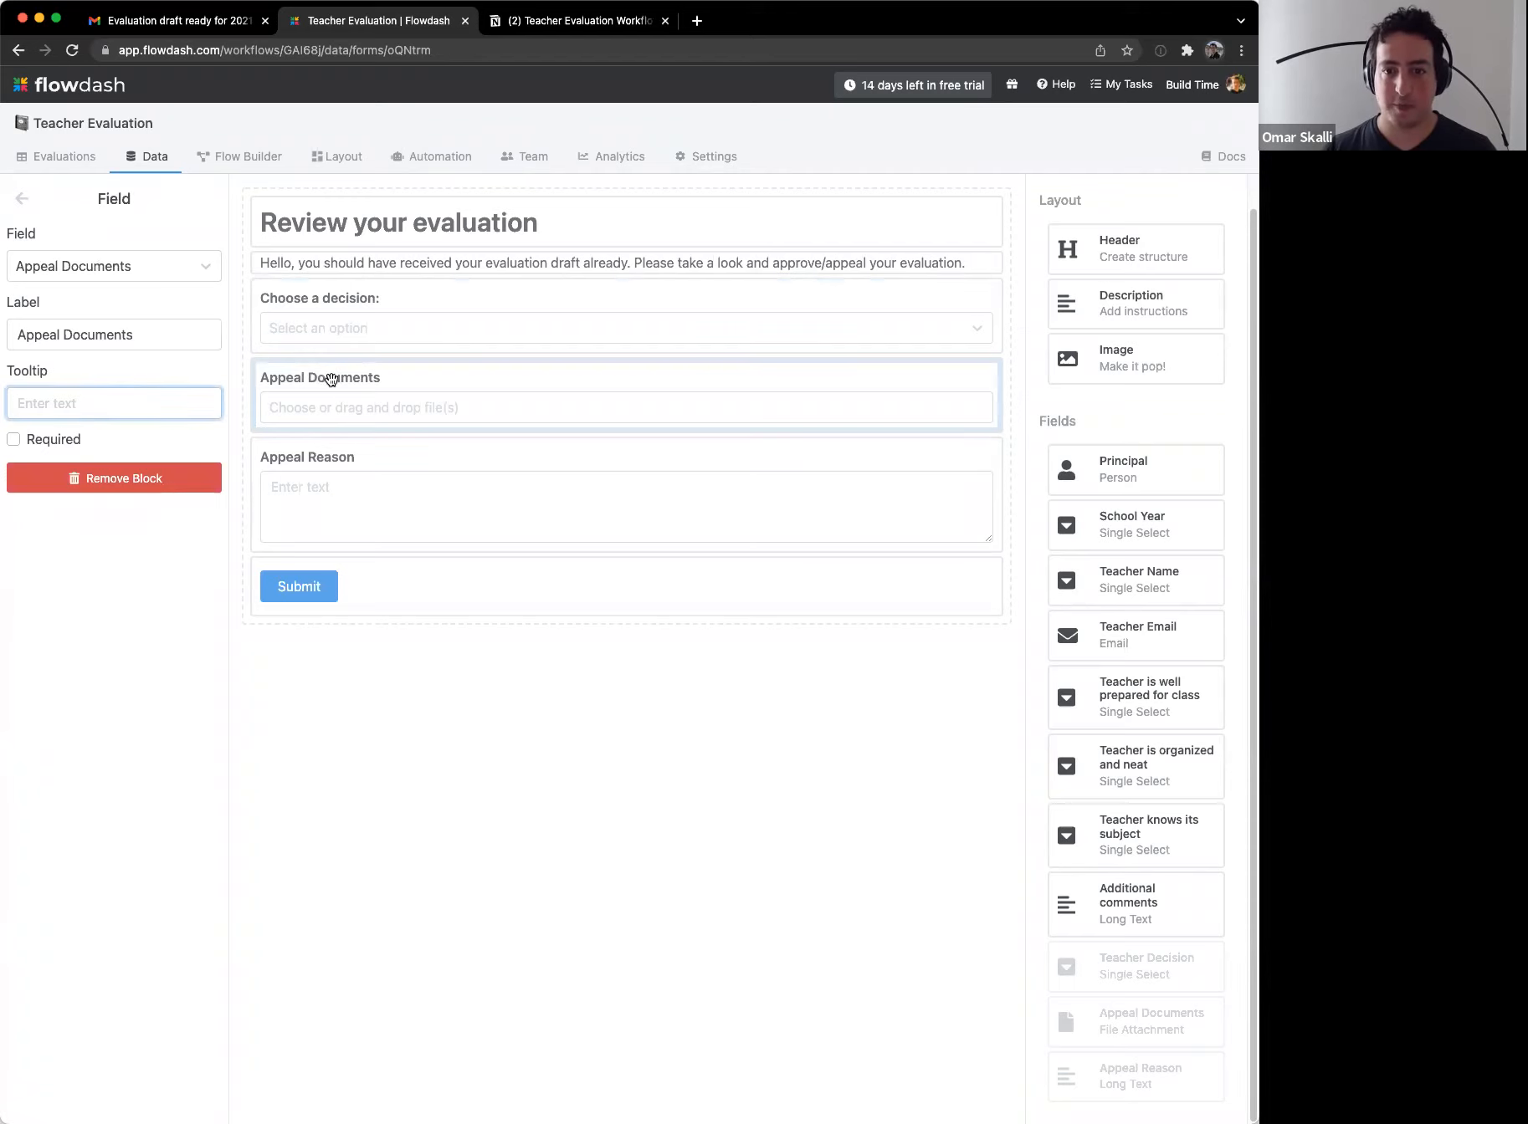
{"action": "left_click", "coordinate": [340, 461]}
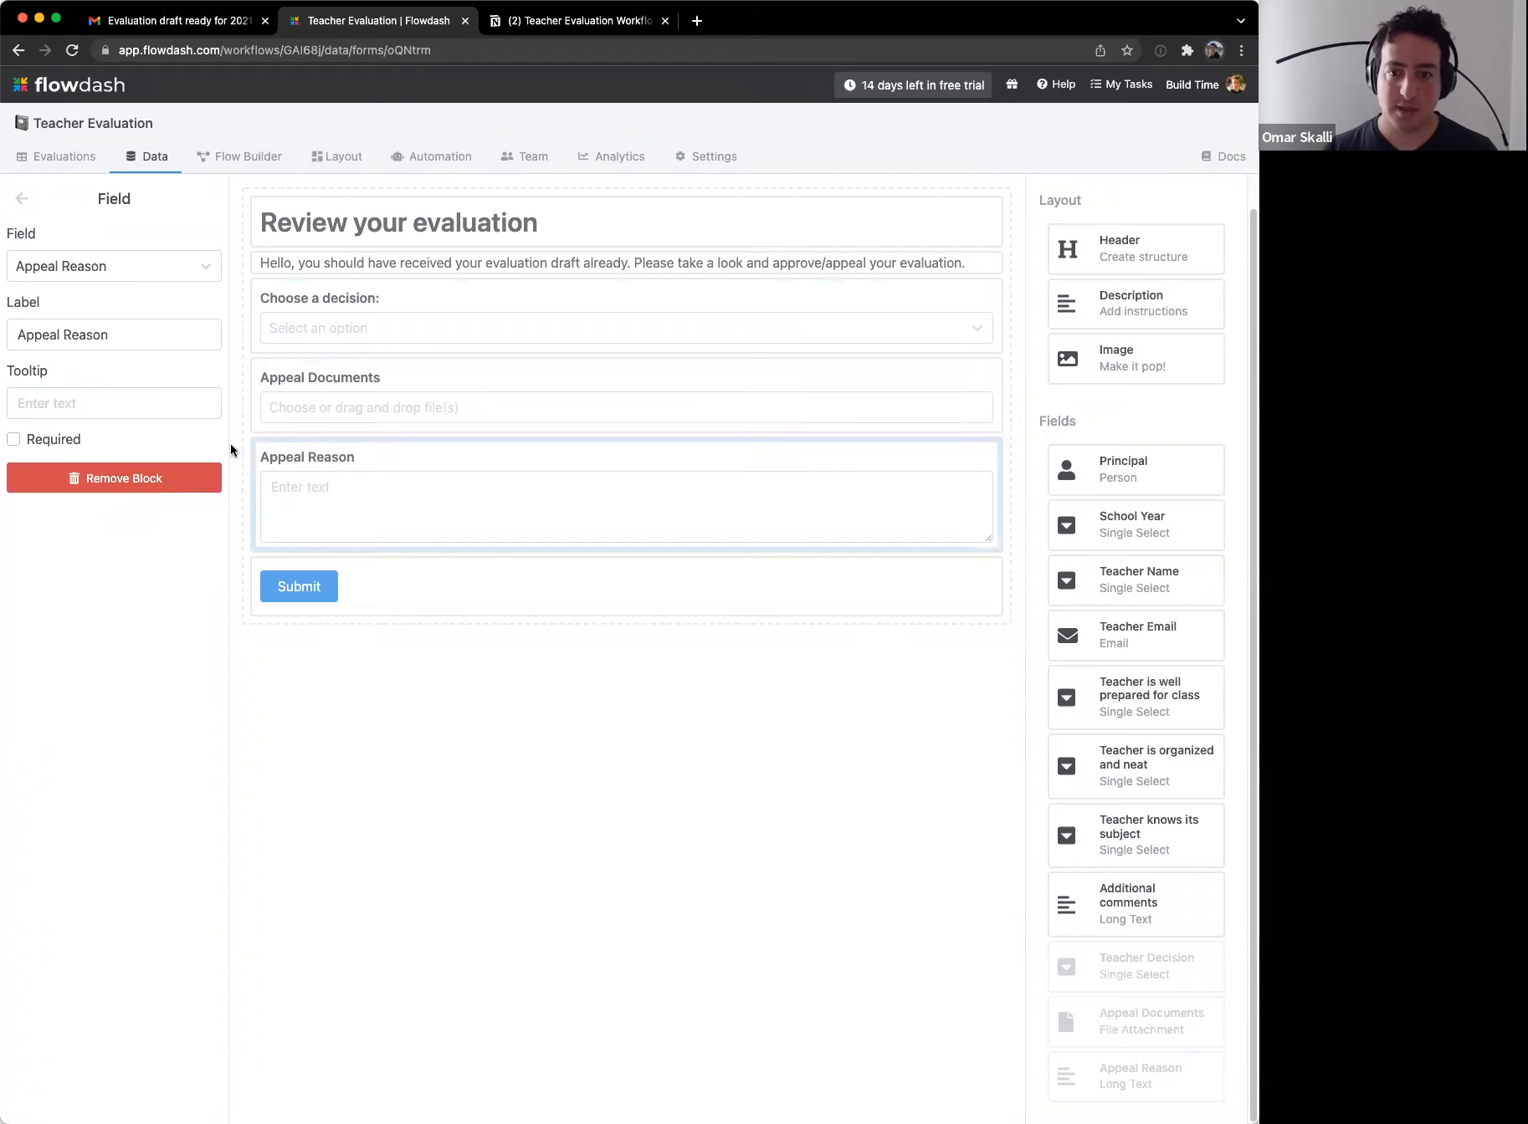
{"action": "left_click", "coordinate": [161, 333]}
{"action": "type", "text": "(opt"}
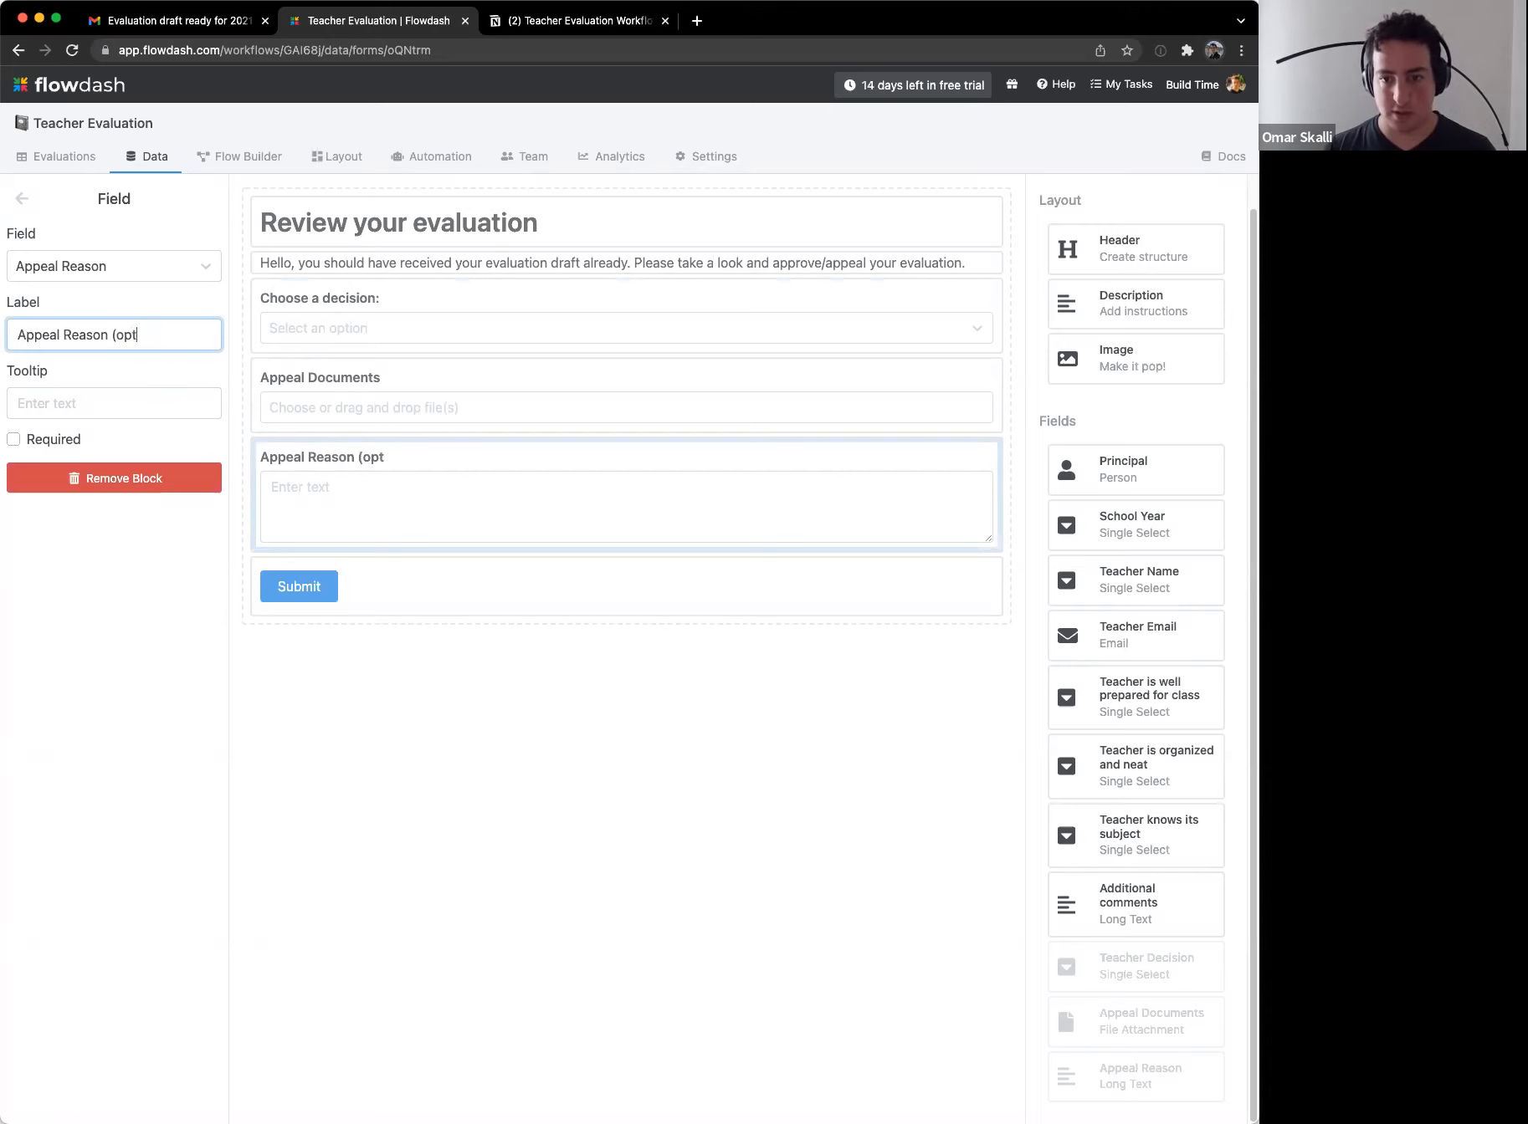
{"action": "type", "text": "ional)"}
{"action": "left_click", "coordinate": [413, 386]}
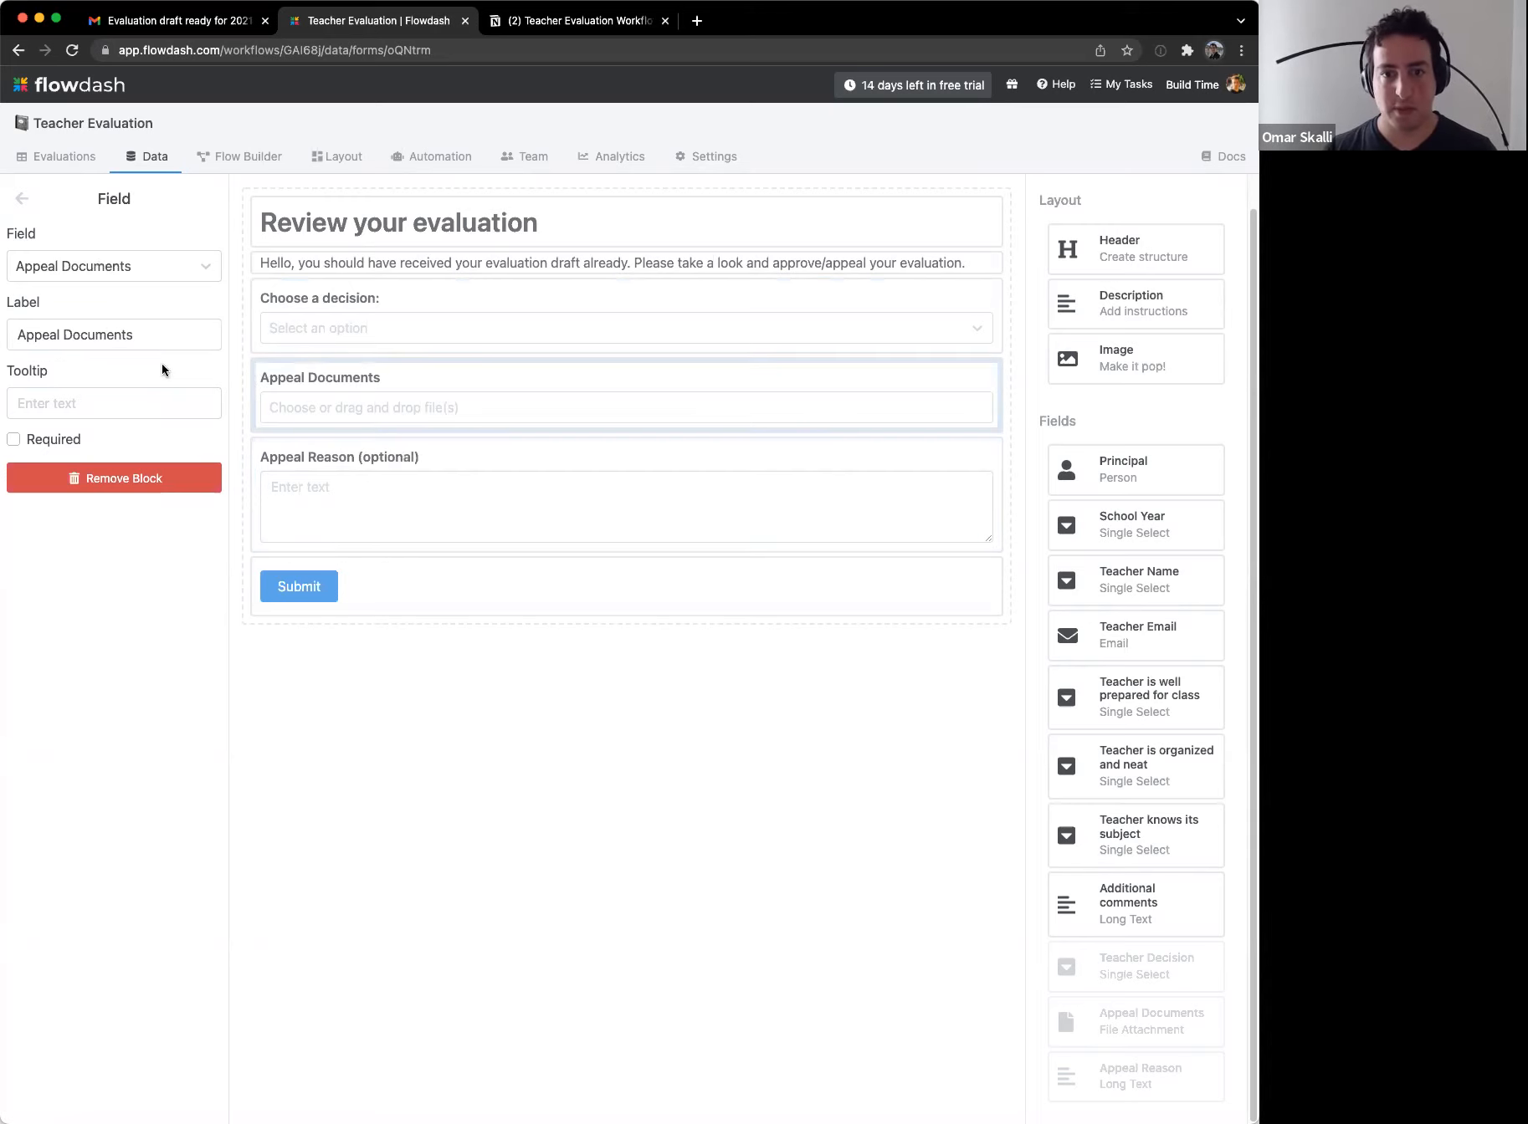
{"action": "left_click", "coordinate": [149, 335]}
{"action": "type", "text": "(optiona"}
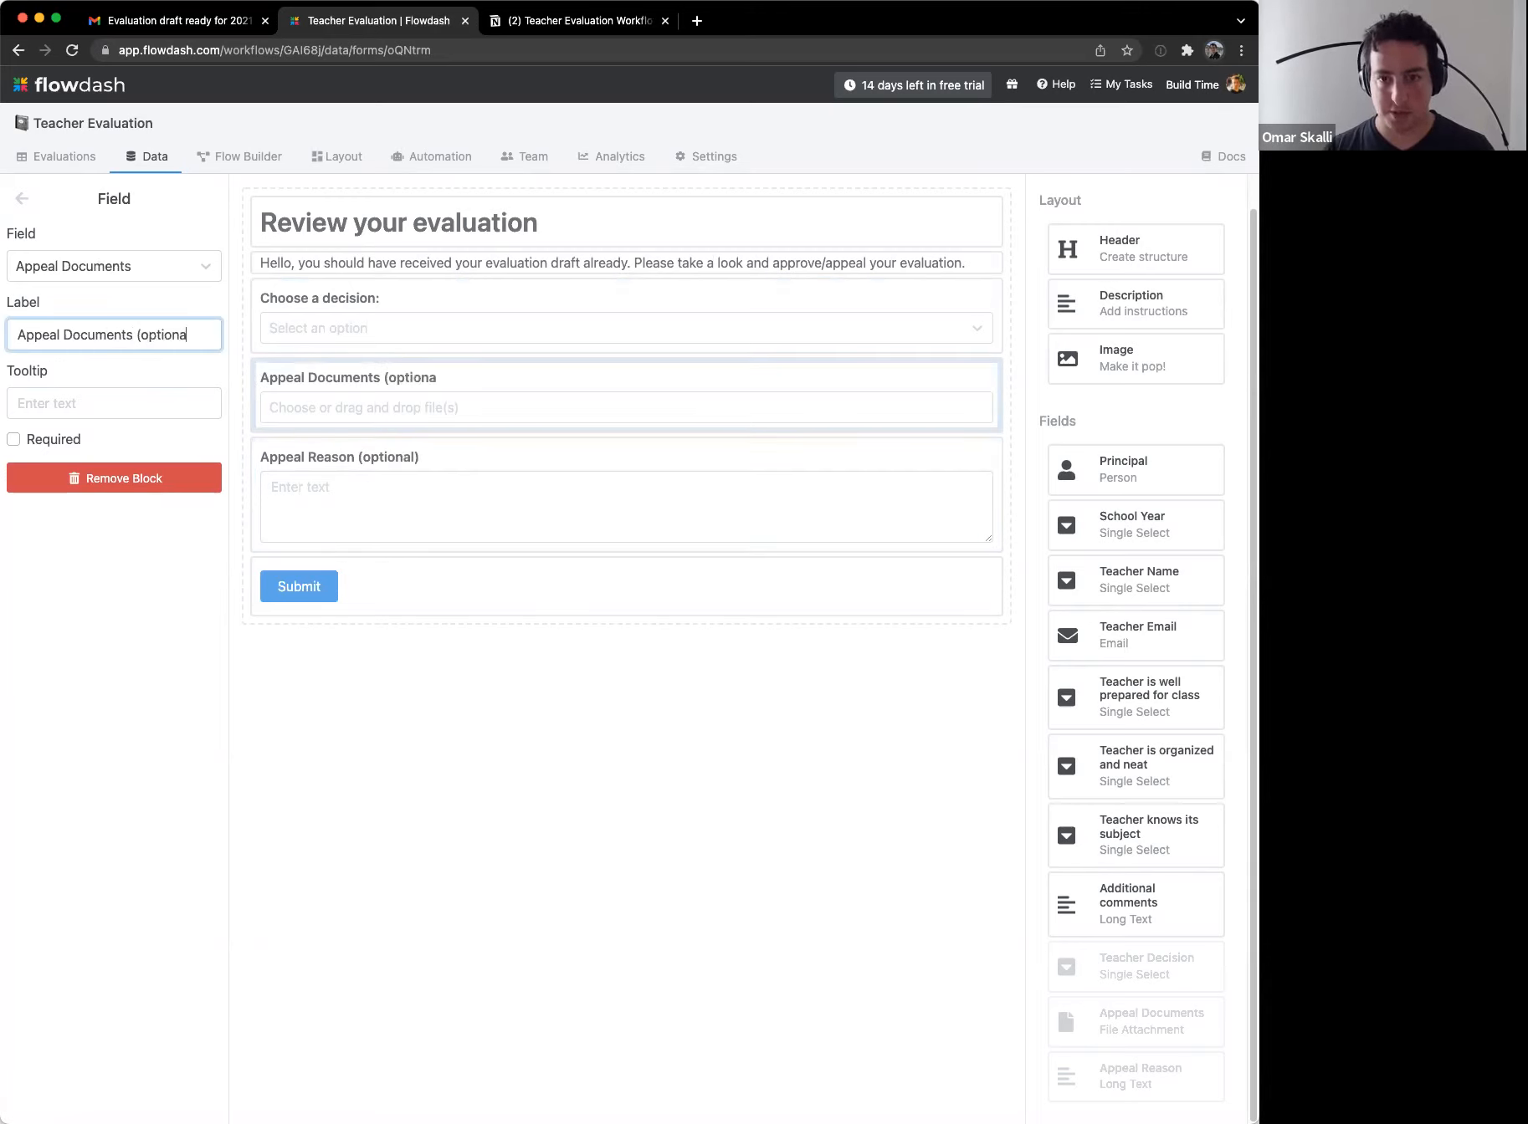
{"action": "type", "text": "l)"}
{"action": "left_click", "coordinate": [636, 836]}
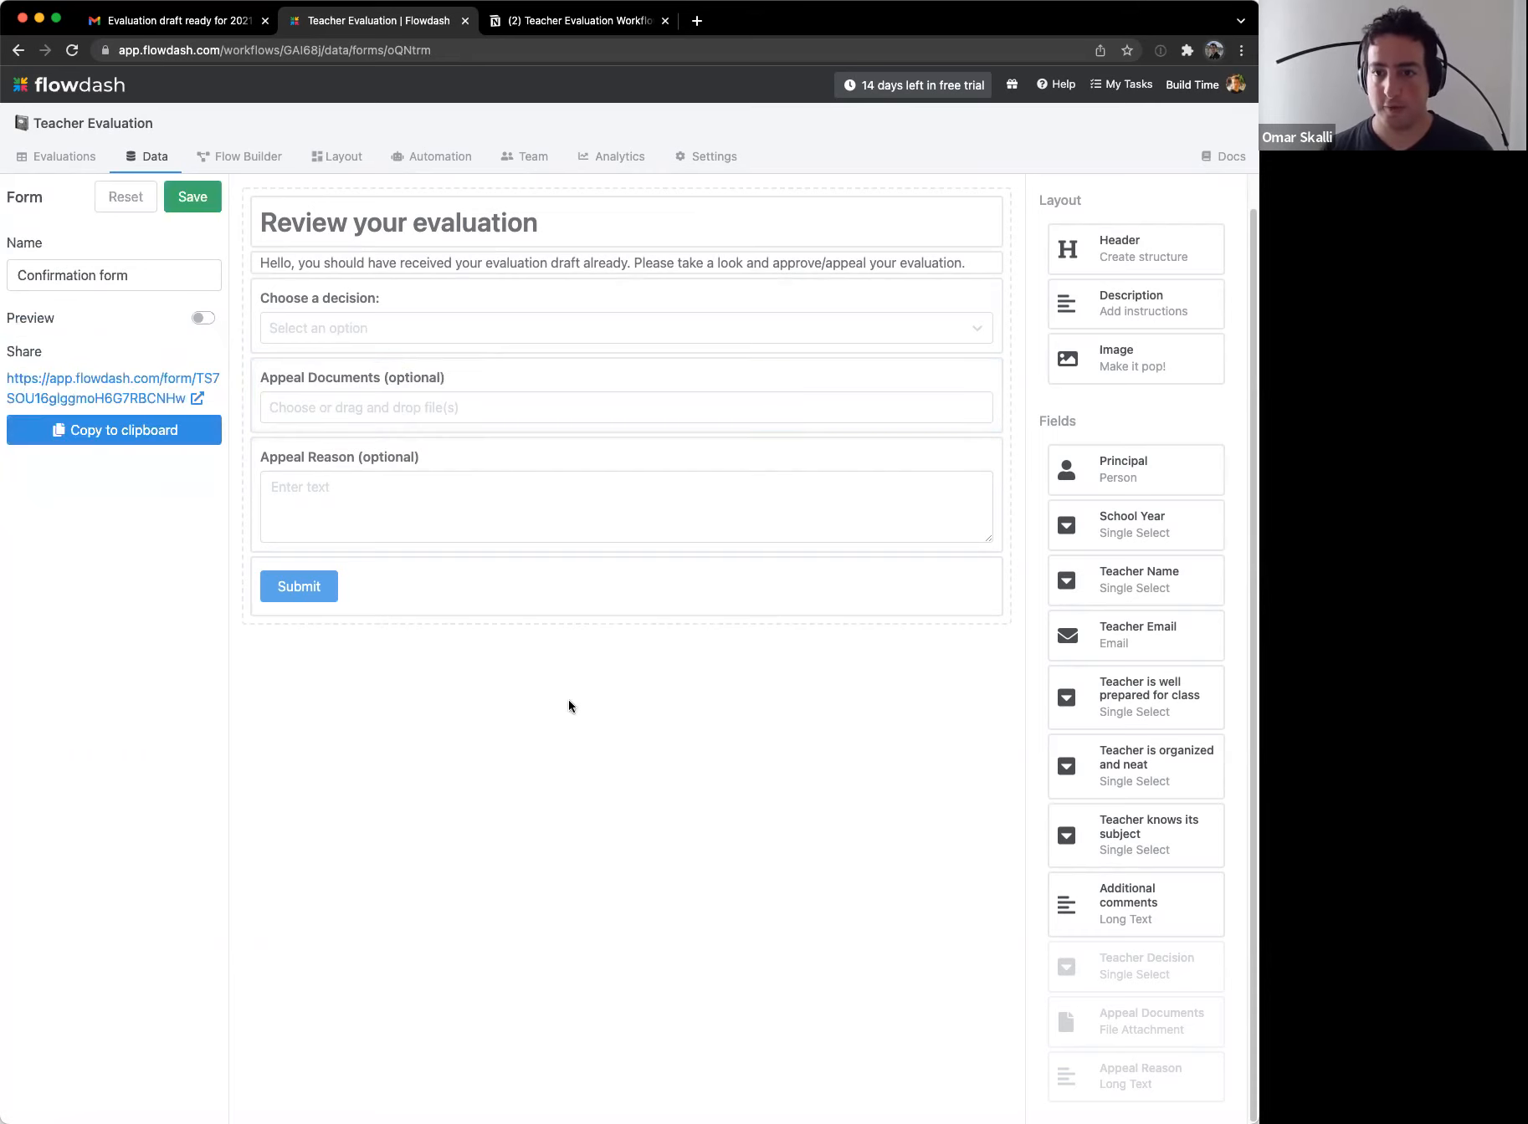
{"action": "left_click", "coordinate": [194, 201]}
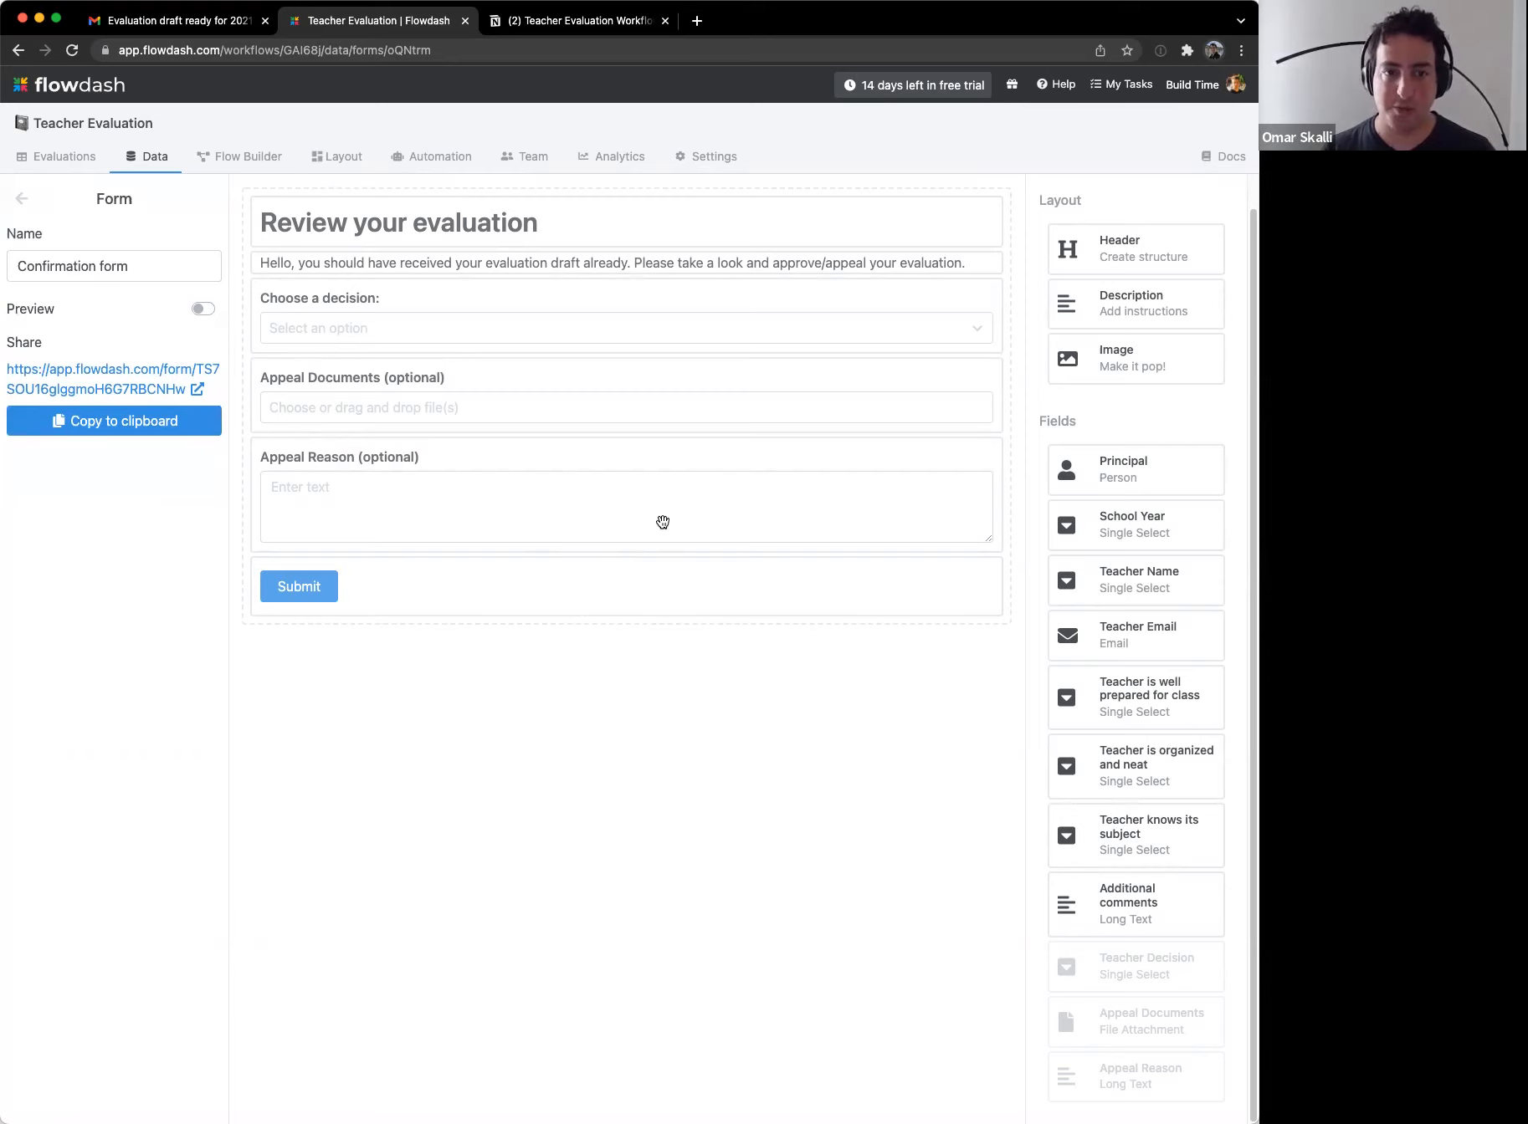
{"action": "left_click_drag", "start_coordinate": [1108, 368], "coordinate": [330, 230]}
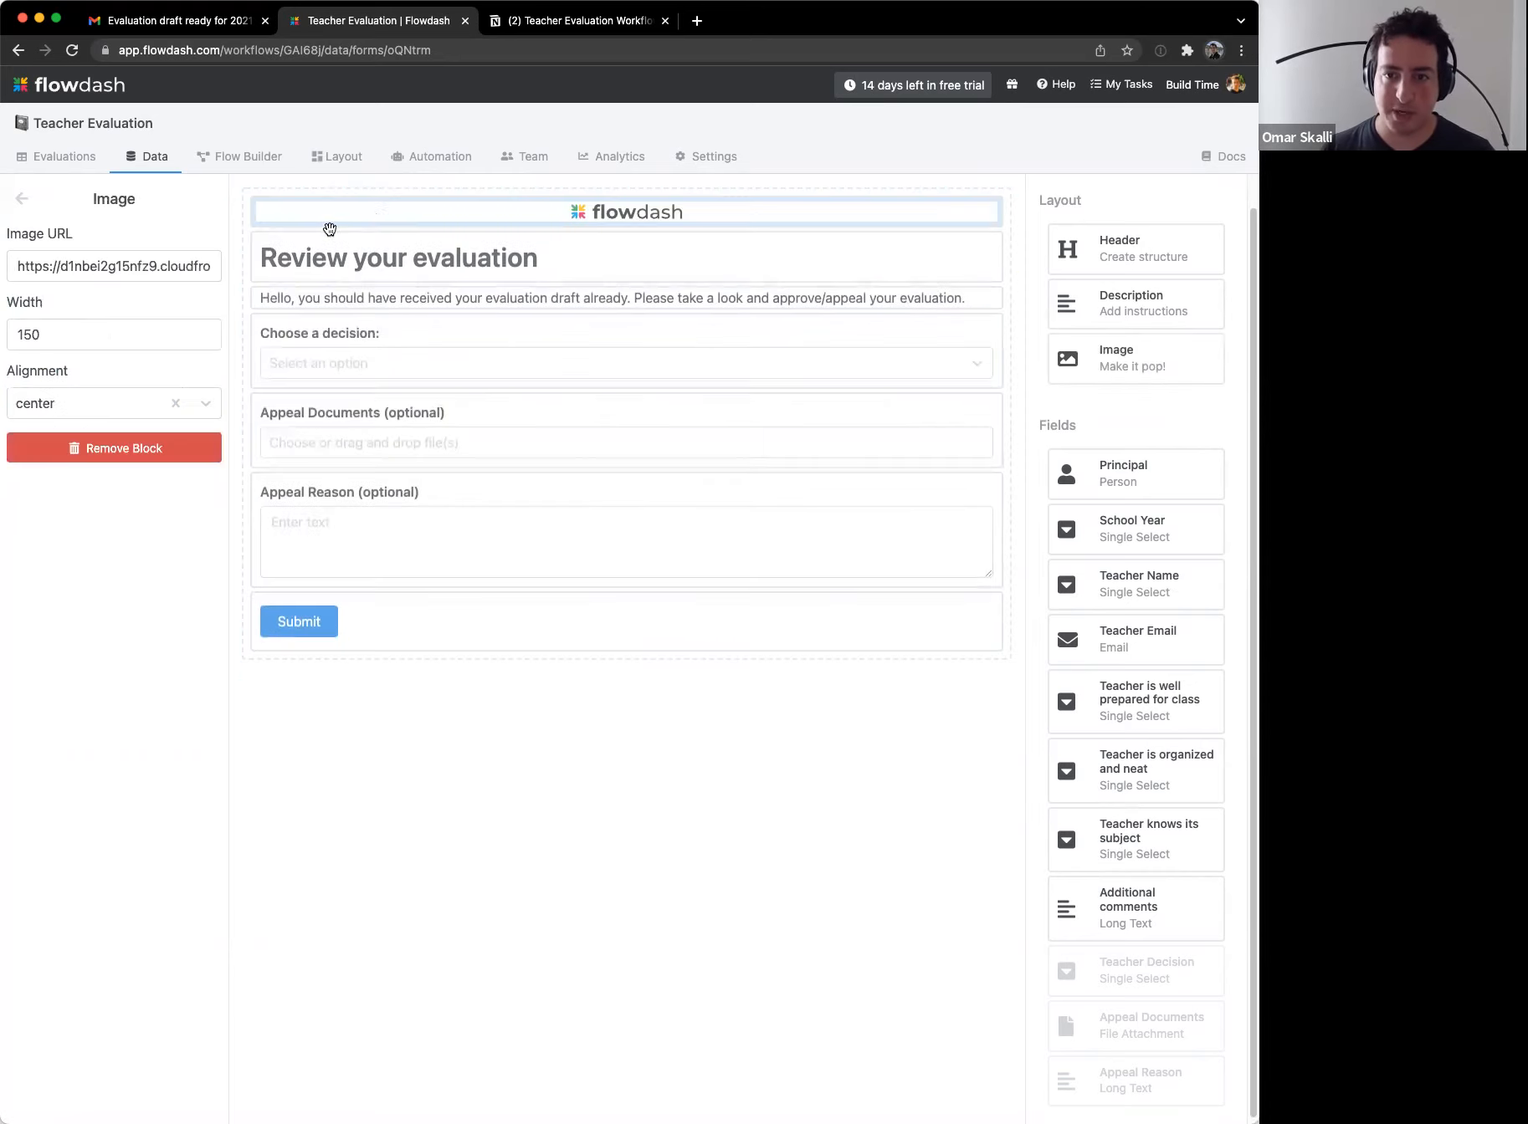
{"action": "left_click", "coordinate": [109, 403]}
{"action": "left_click", "coordinate": [72, 442]}
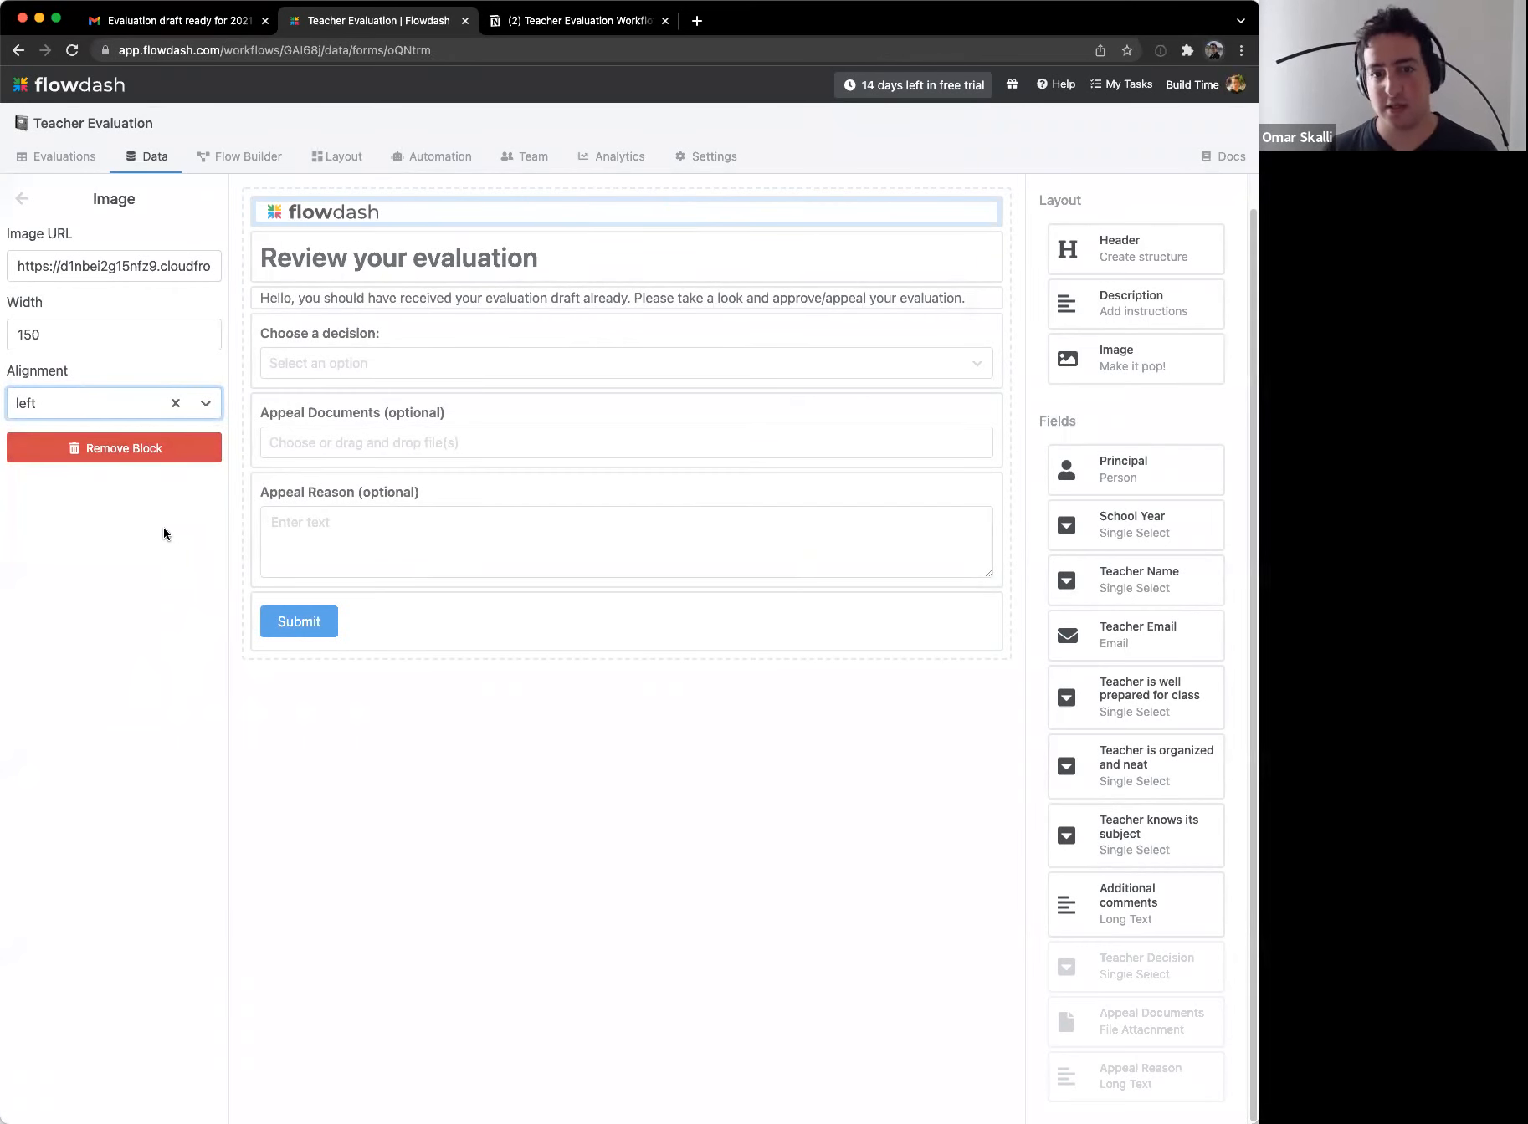
{"action": "left_click", "coordinate": [169, 450]}
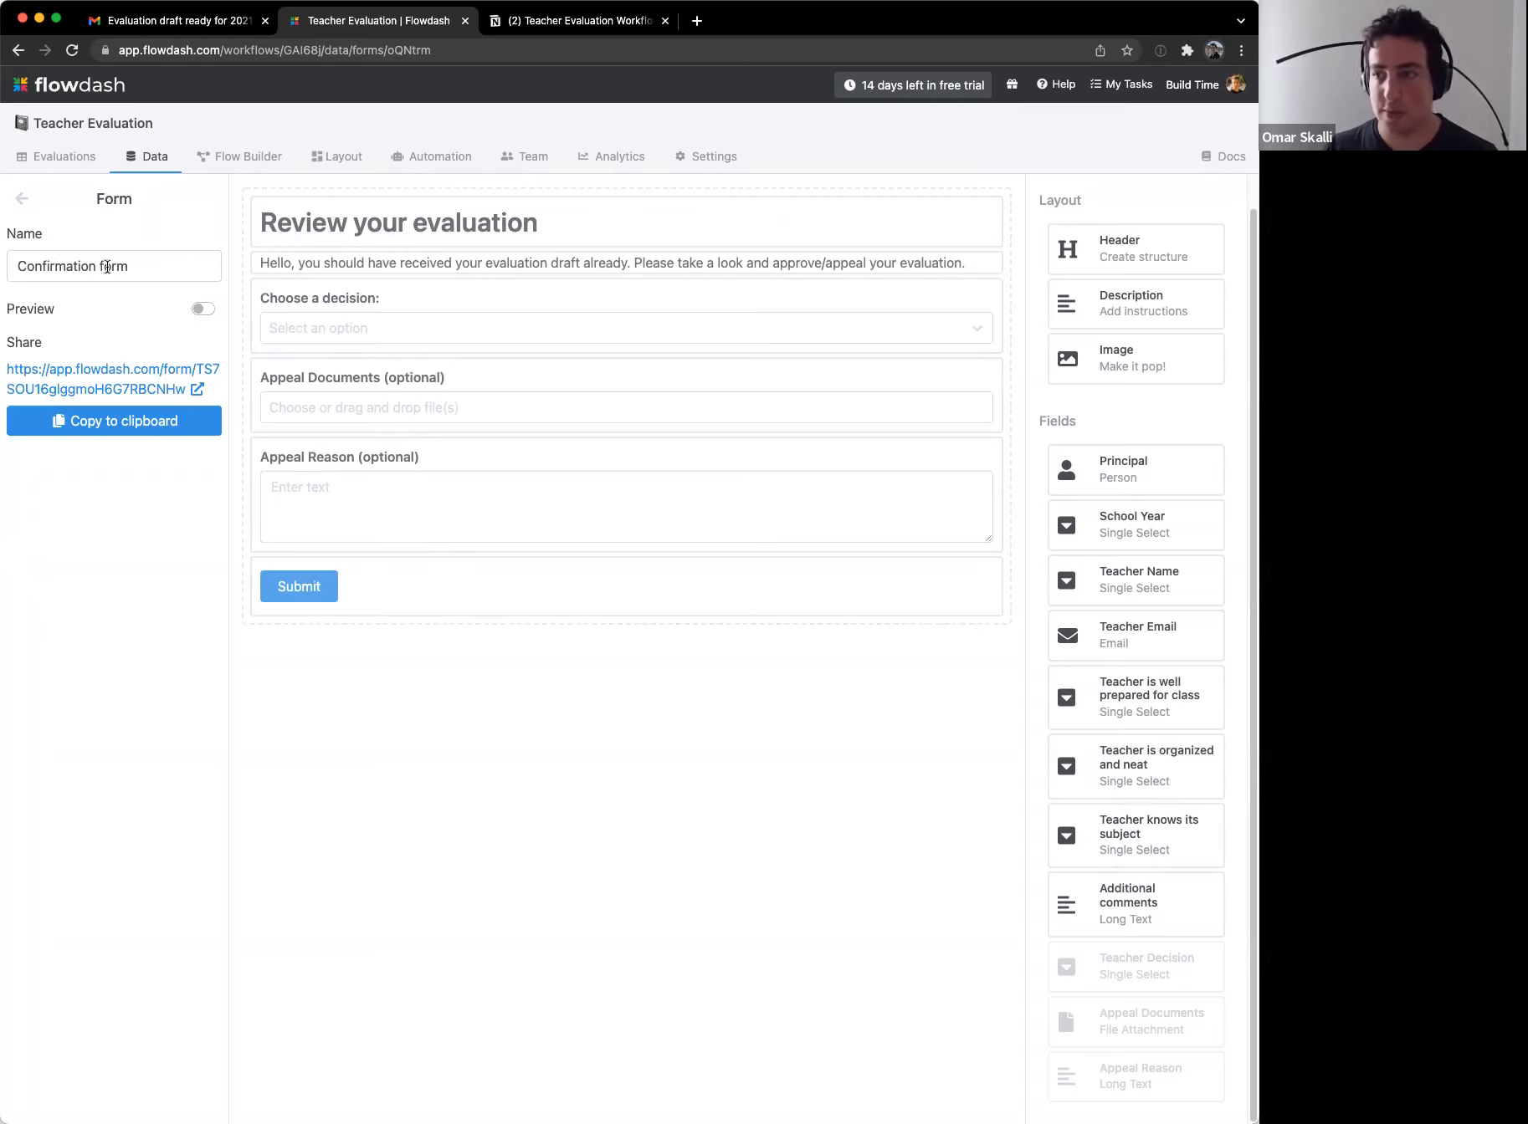
Step: Glance at the Publish action's settings in the stage diagram, then return to the form editor
{"action": "left_click", "coordinate": [230, 159]}
{"action": "left_click", "coordinate": [741, 572]}
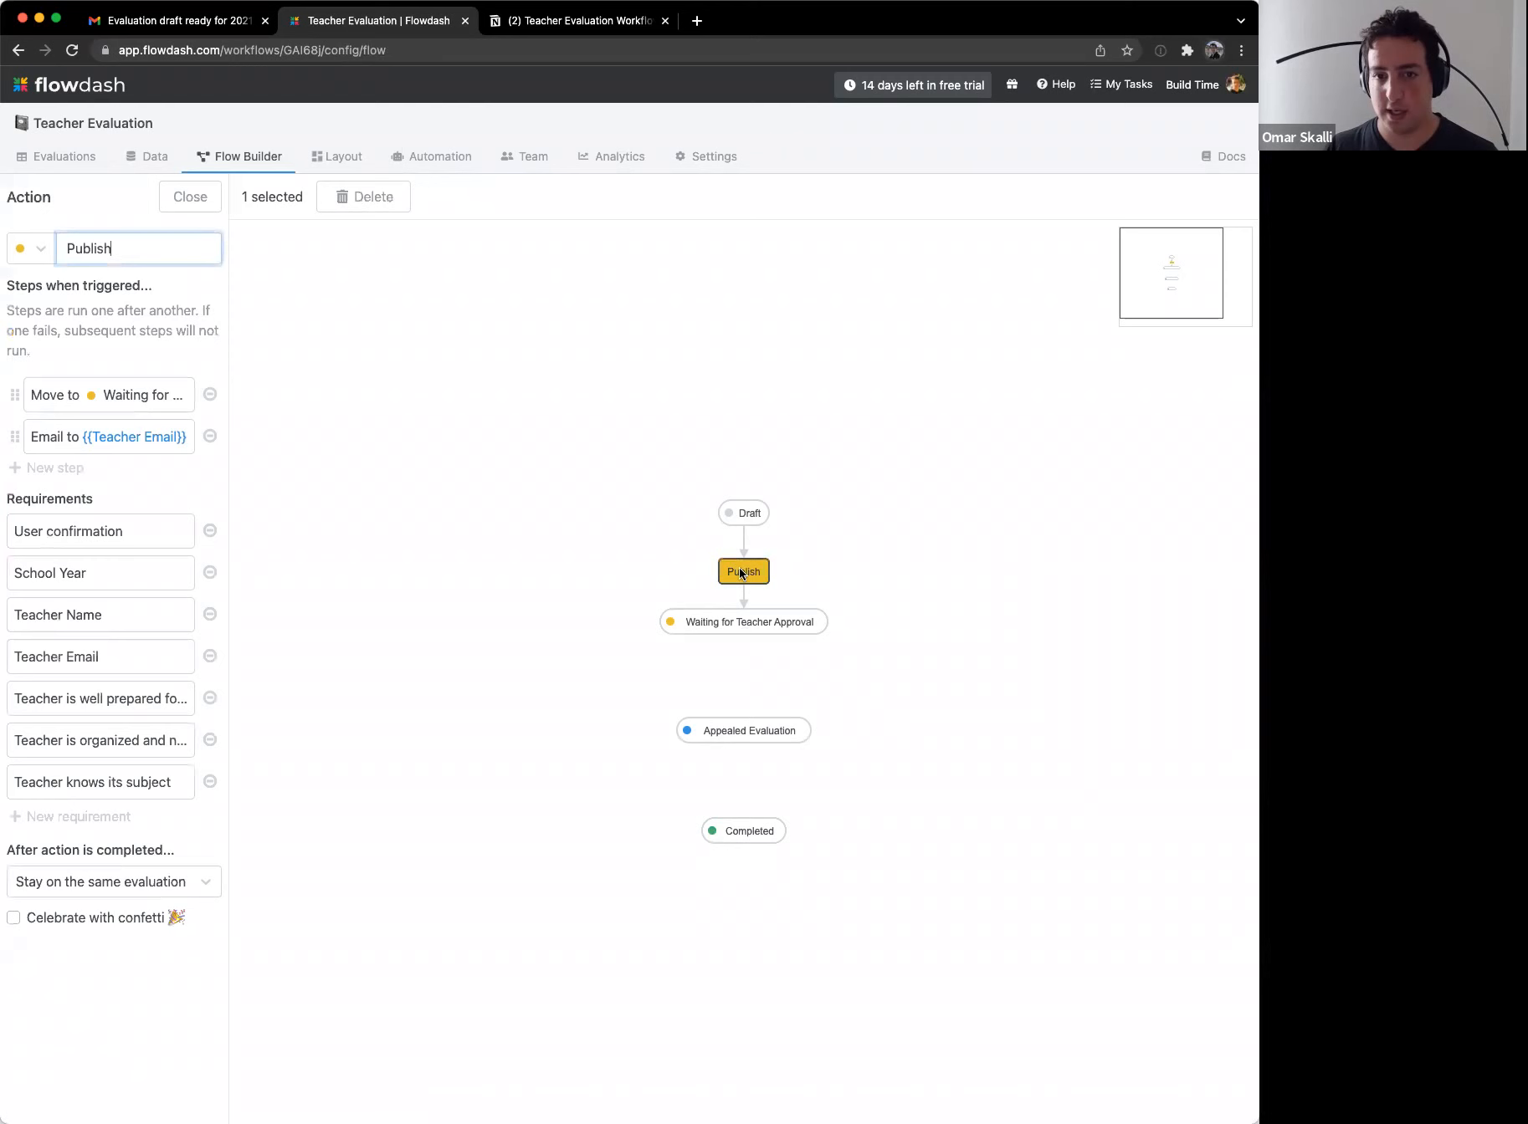
{"action": "left_click", "coordinate": [378, 403]}
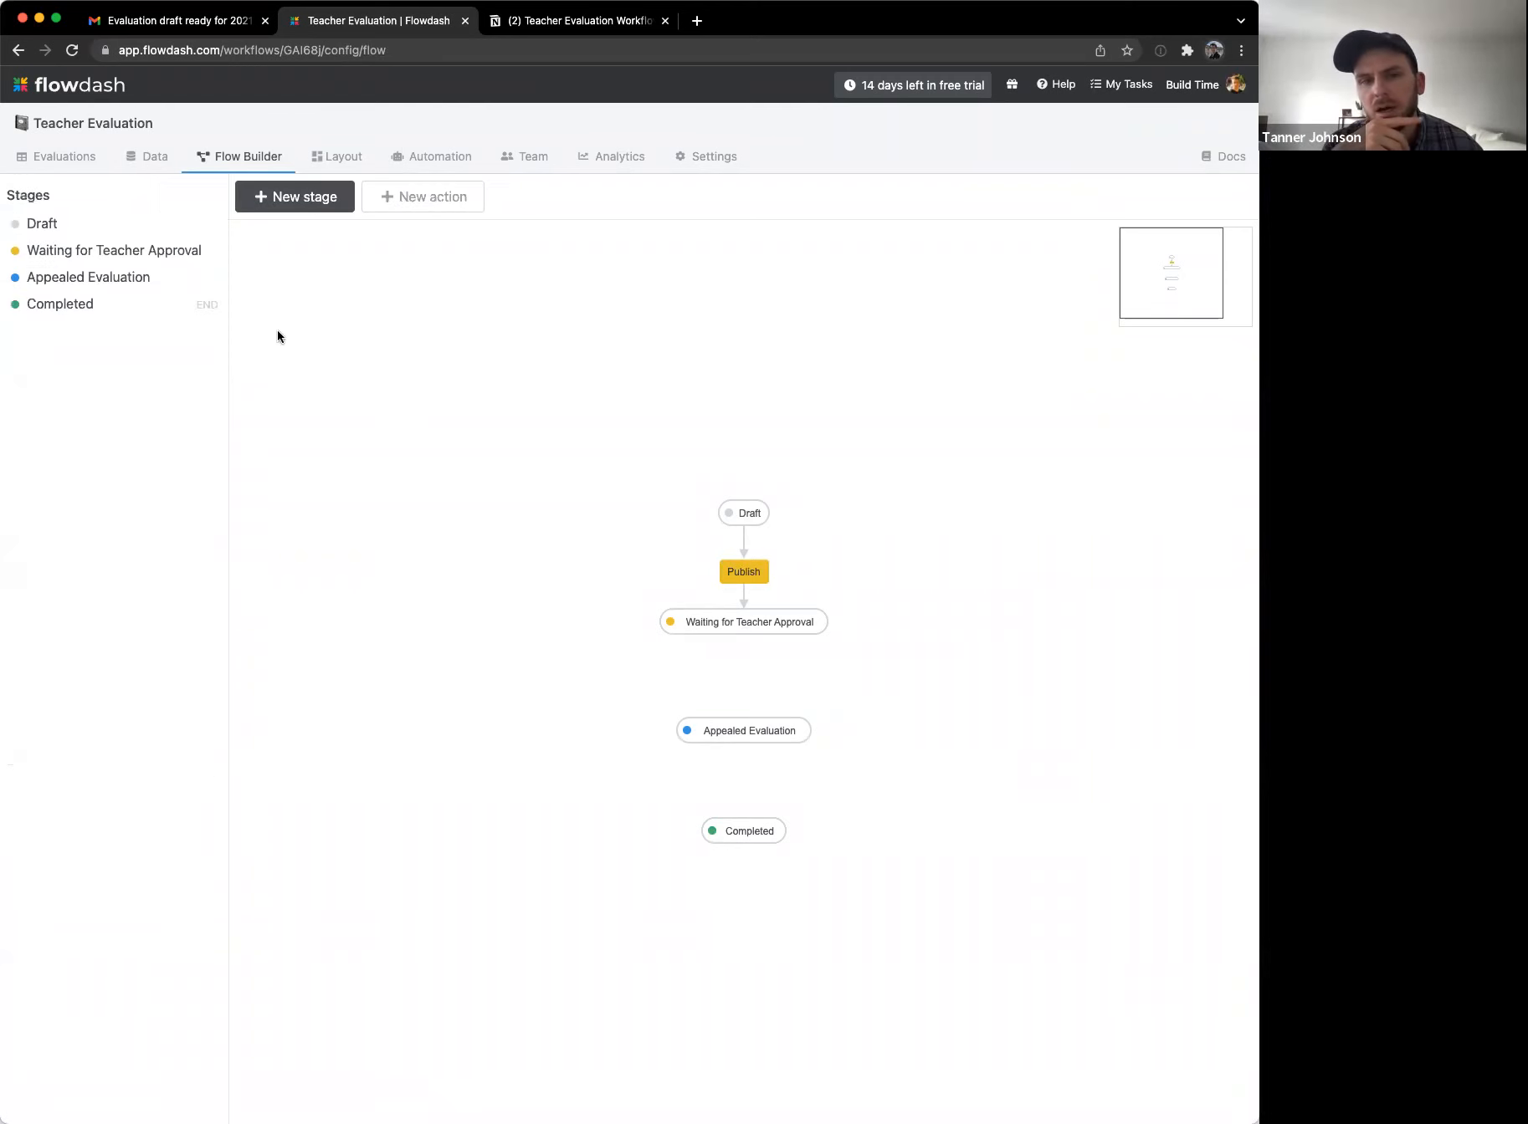
{"action": "left_click", "coordinate": [18, 51]}
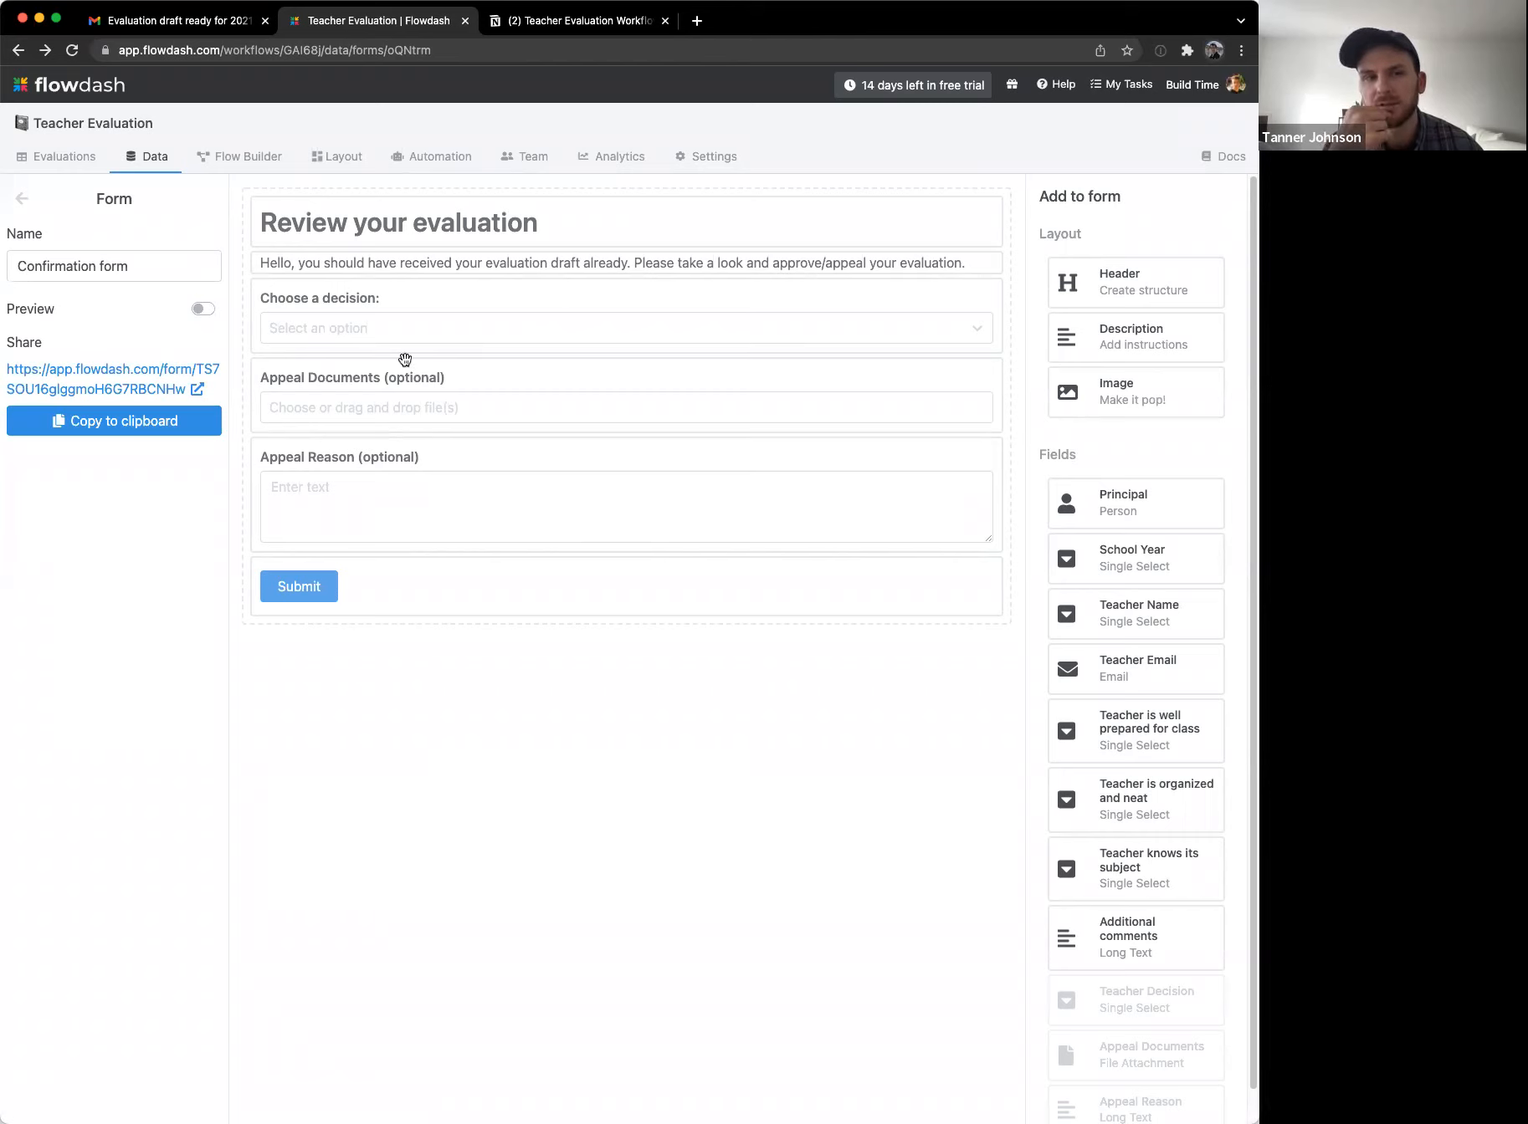
Step: Make the 'Choose a decision:' field required
{"action": "left_click", "coordinate": [403, 321]}
{"action": "left_click", "coordinate": [47, 436]}
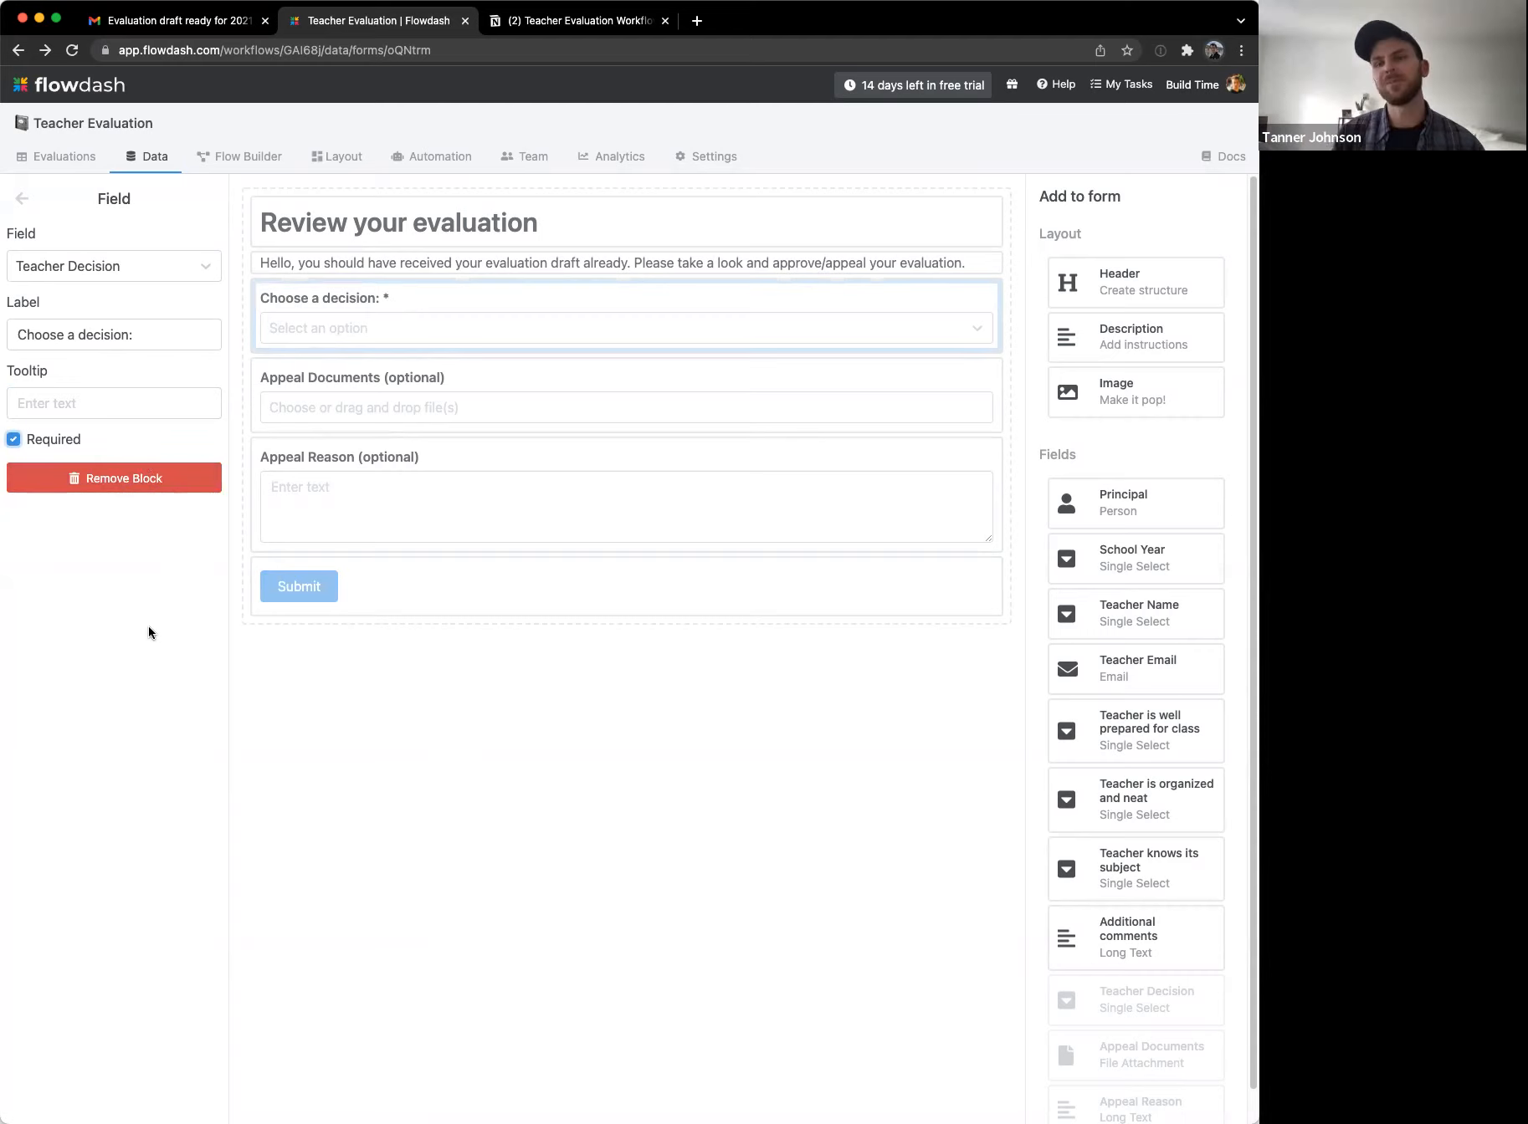
{"action": "left_click", "coordinate": [23, 201]}
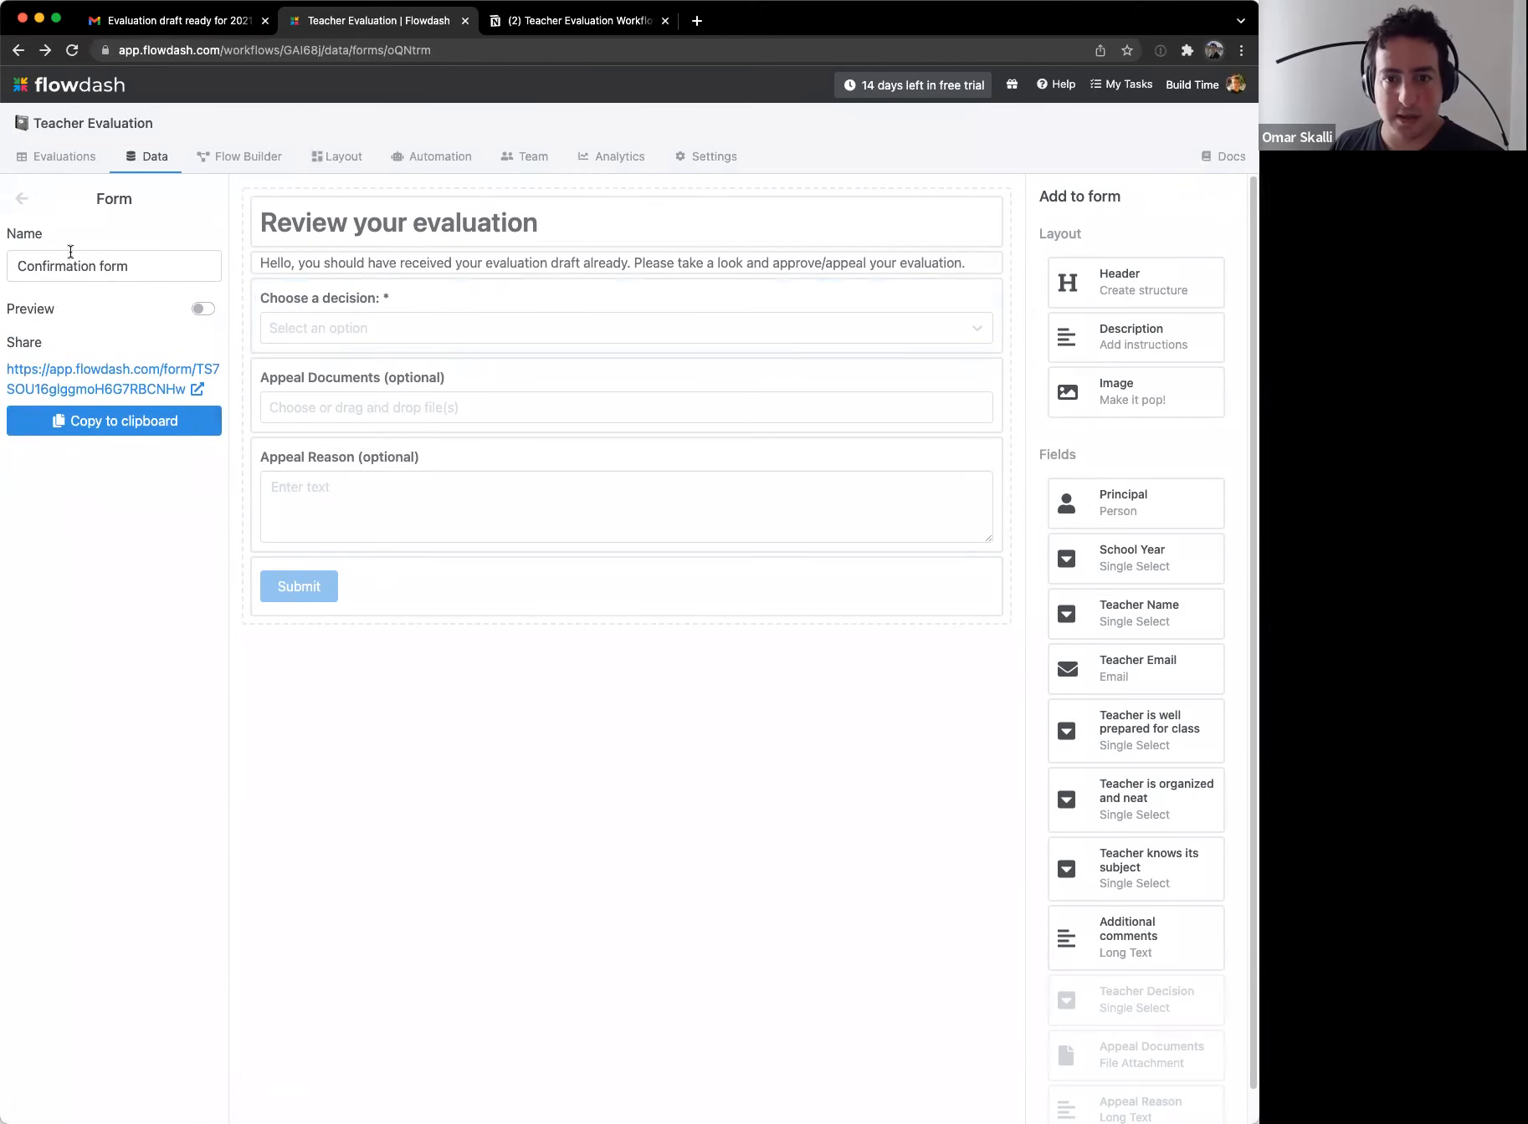
Step: Preview the Confirmation form as the teacher sees it, then go back to the Flow Builder
{"action": "left_click", "coordinate": [203, 308]}
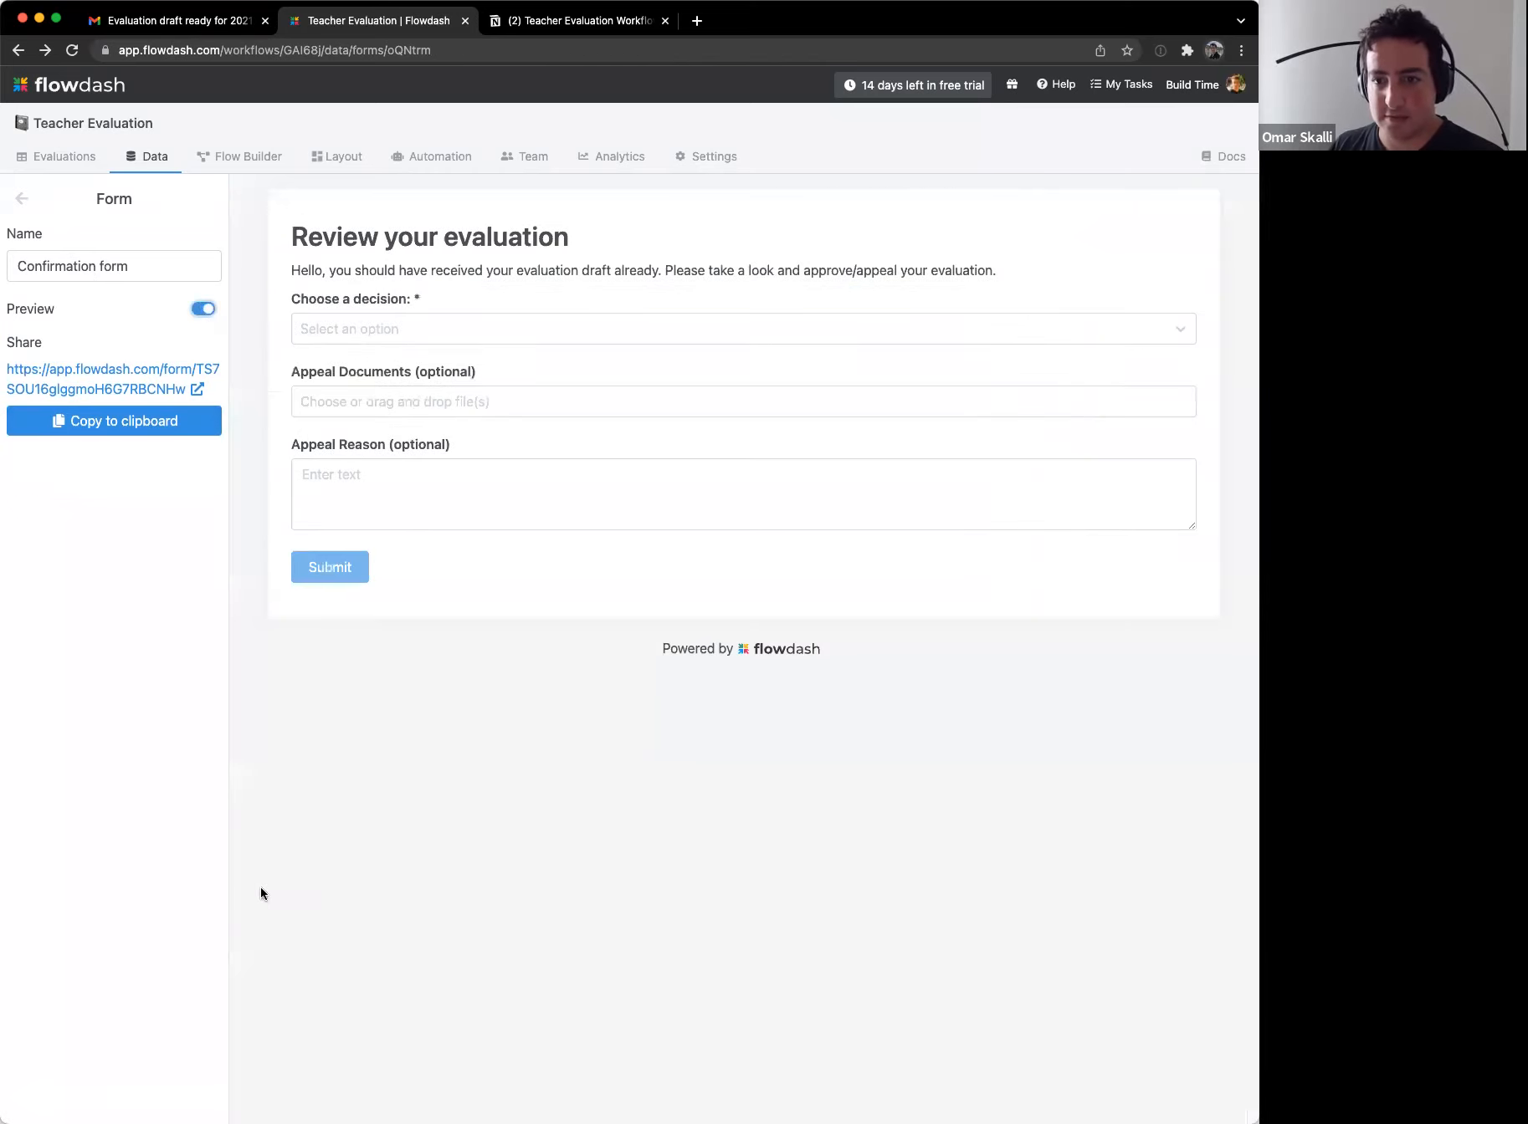
{"action": "left_click", "coordinate": [202, 309]}
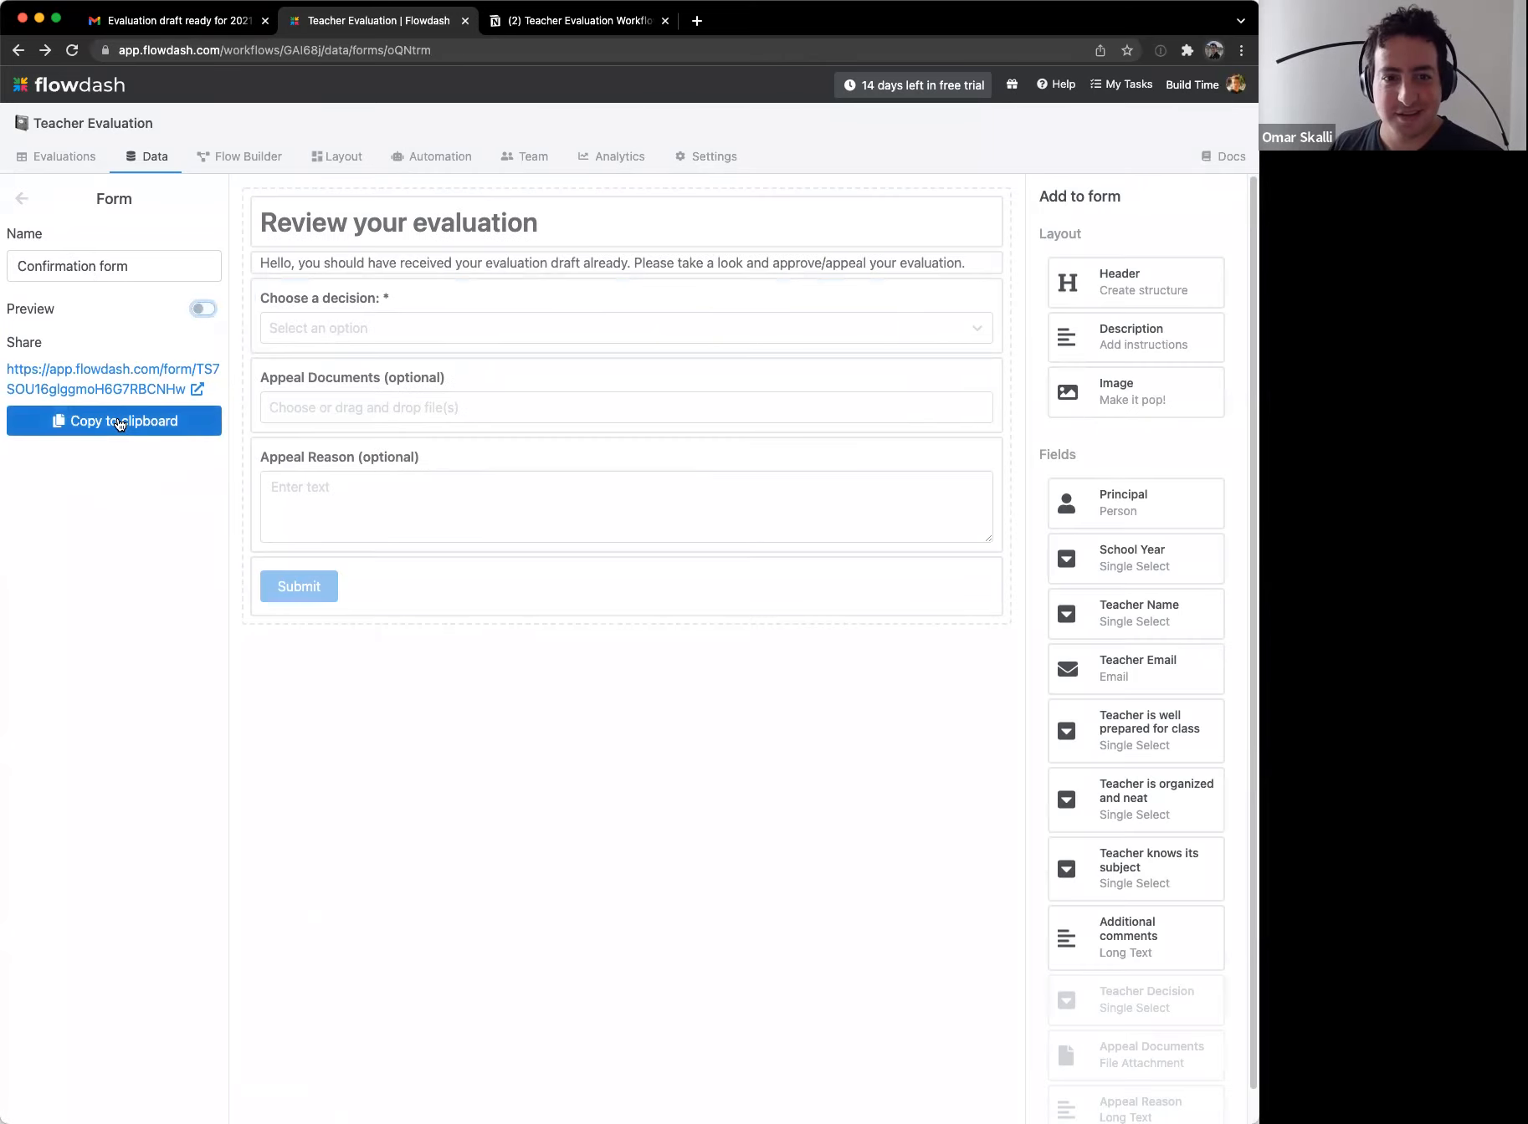
{"action": "left_click", "coordinate": [240, 156]}
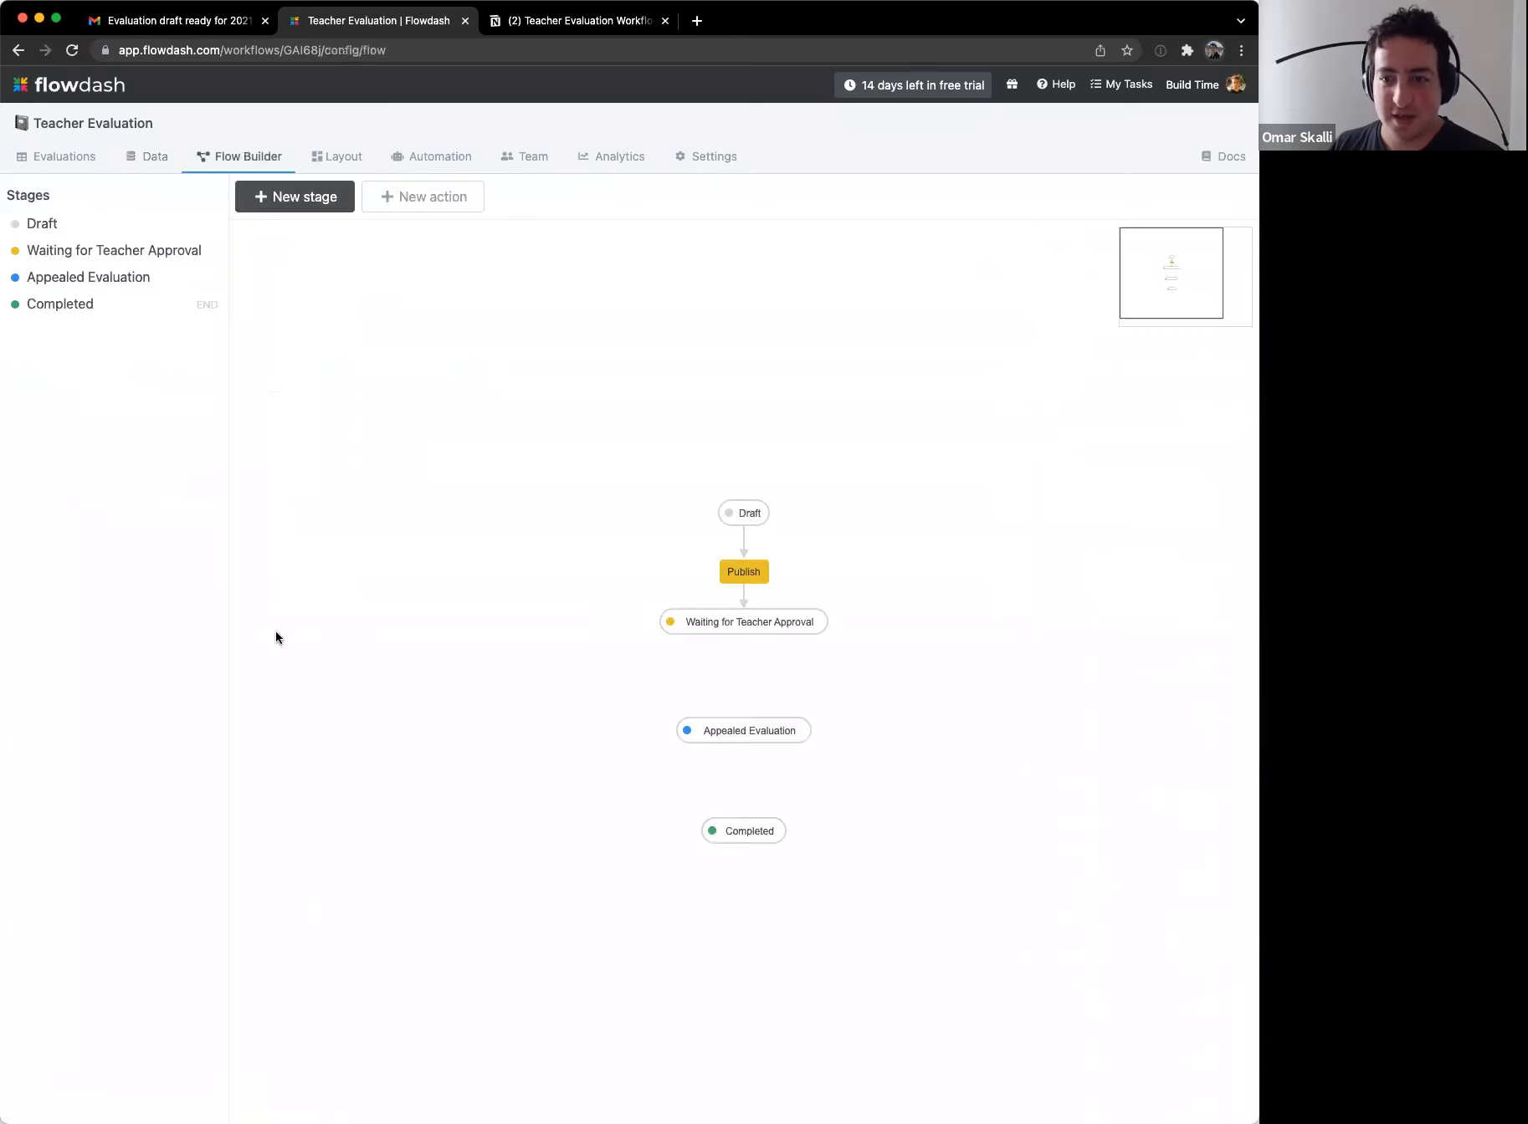
Step: Start an email-a-form step on Publish addressed to Teacher Email, then abandon it
{"action": "left_click", "coordinate": [752, 573]}
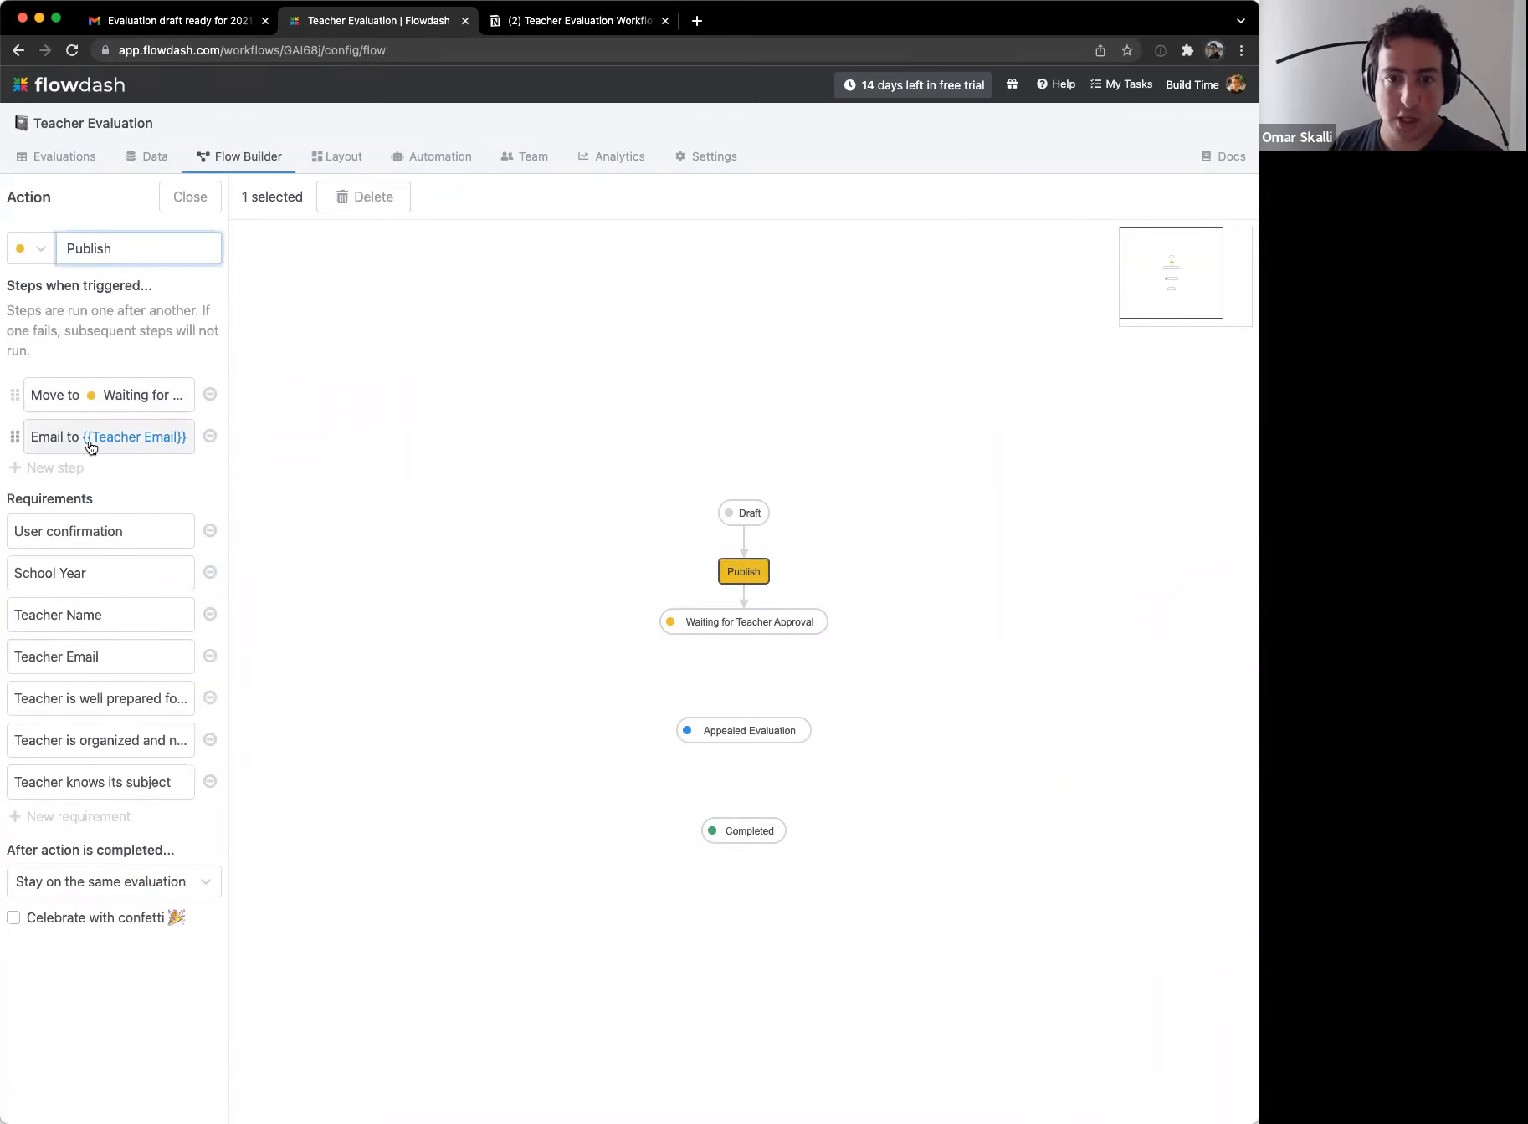
{"action": "left_click", "coordinate": [43, 468]}
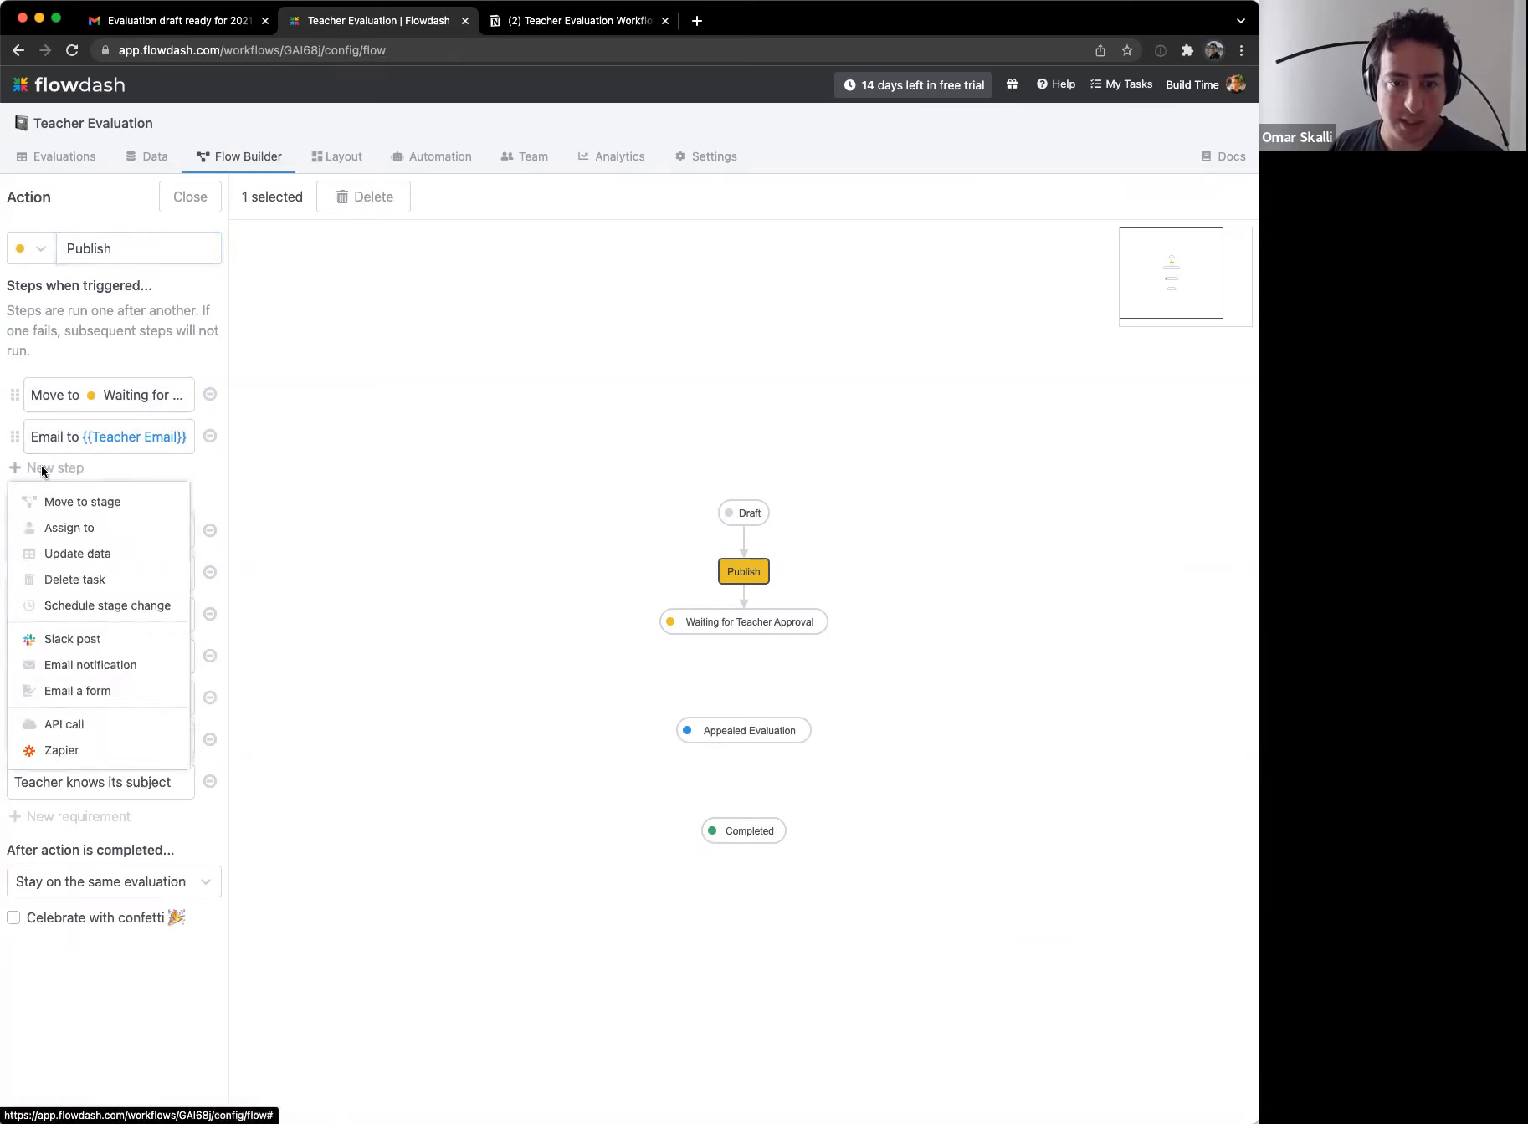
{"action": "left_click", "coordinate": [136, 690]}
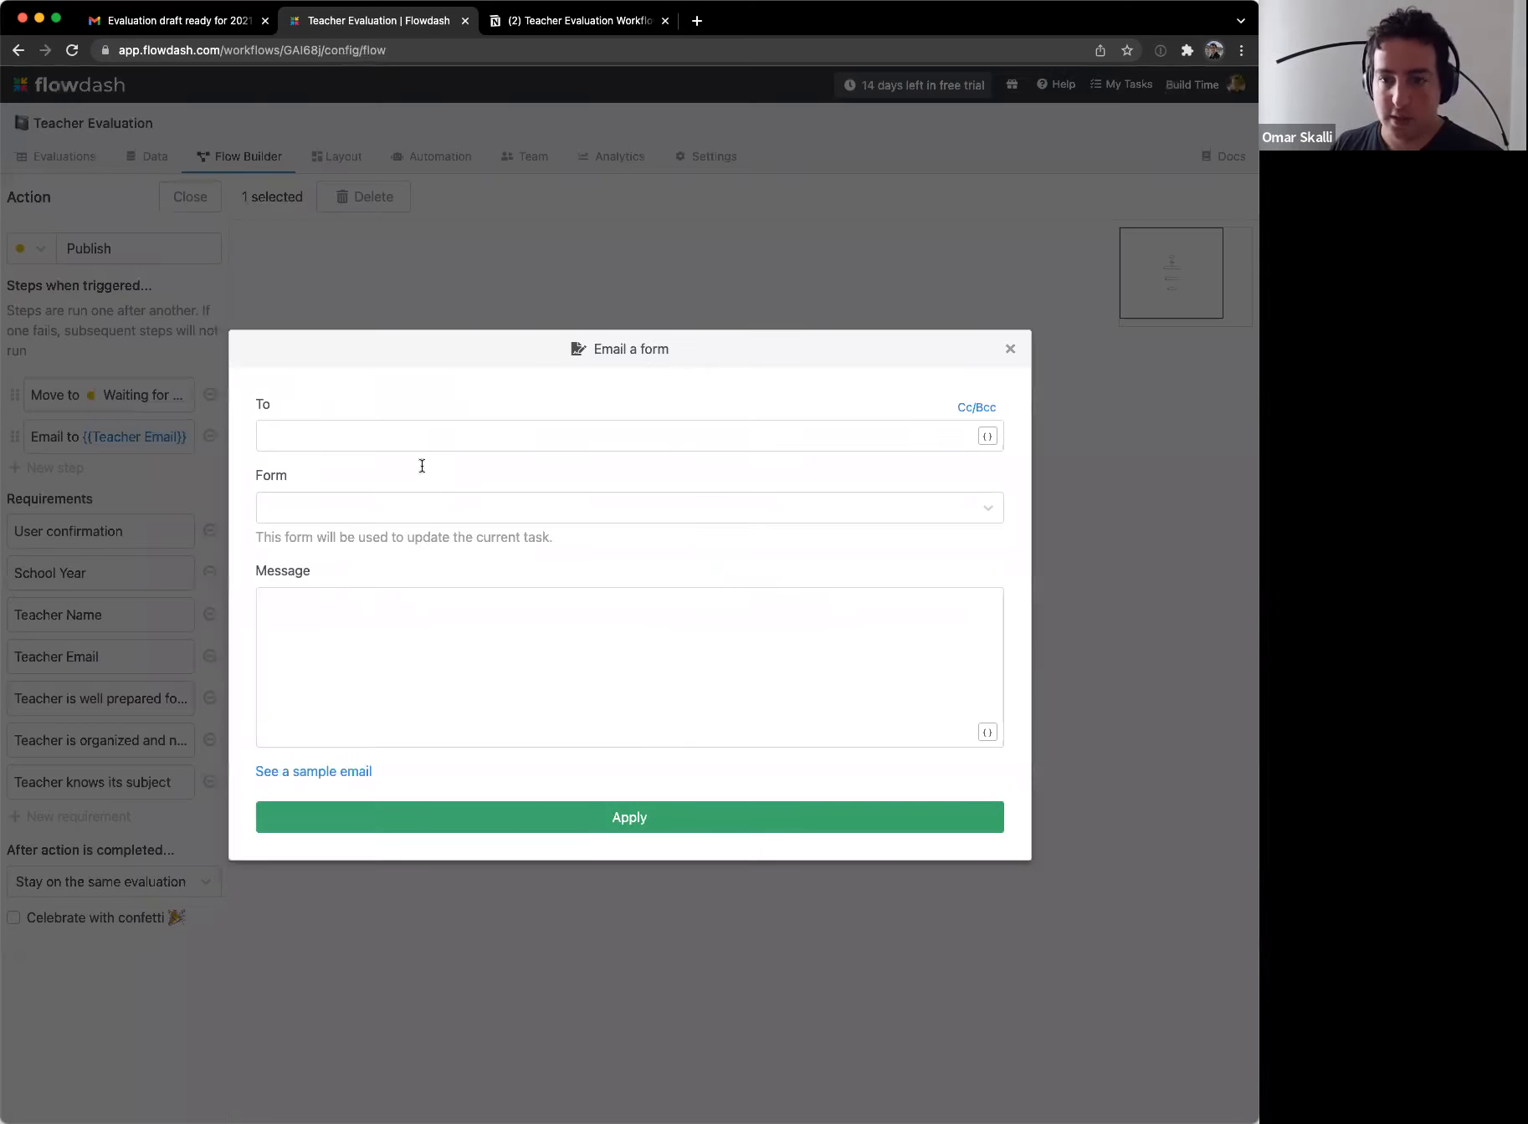
{"action": "left_click", "coordinate": [995, 436]}
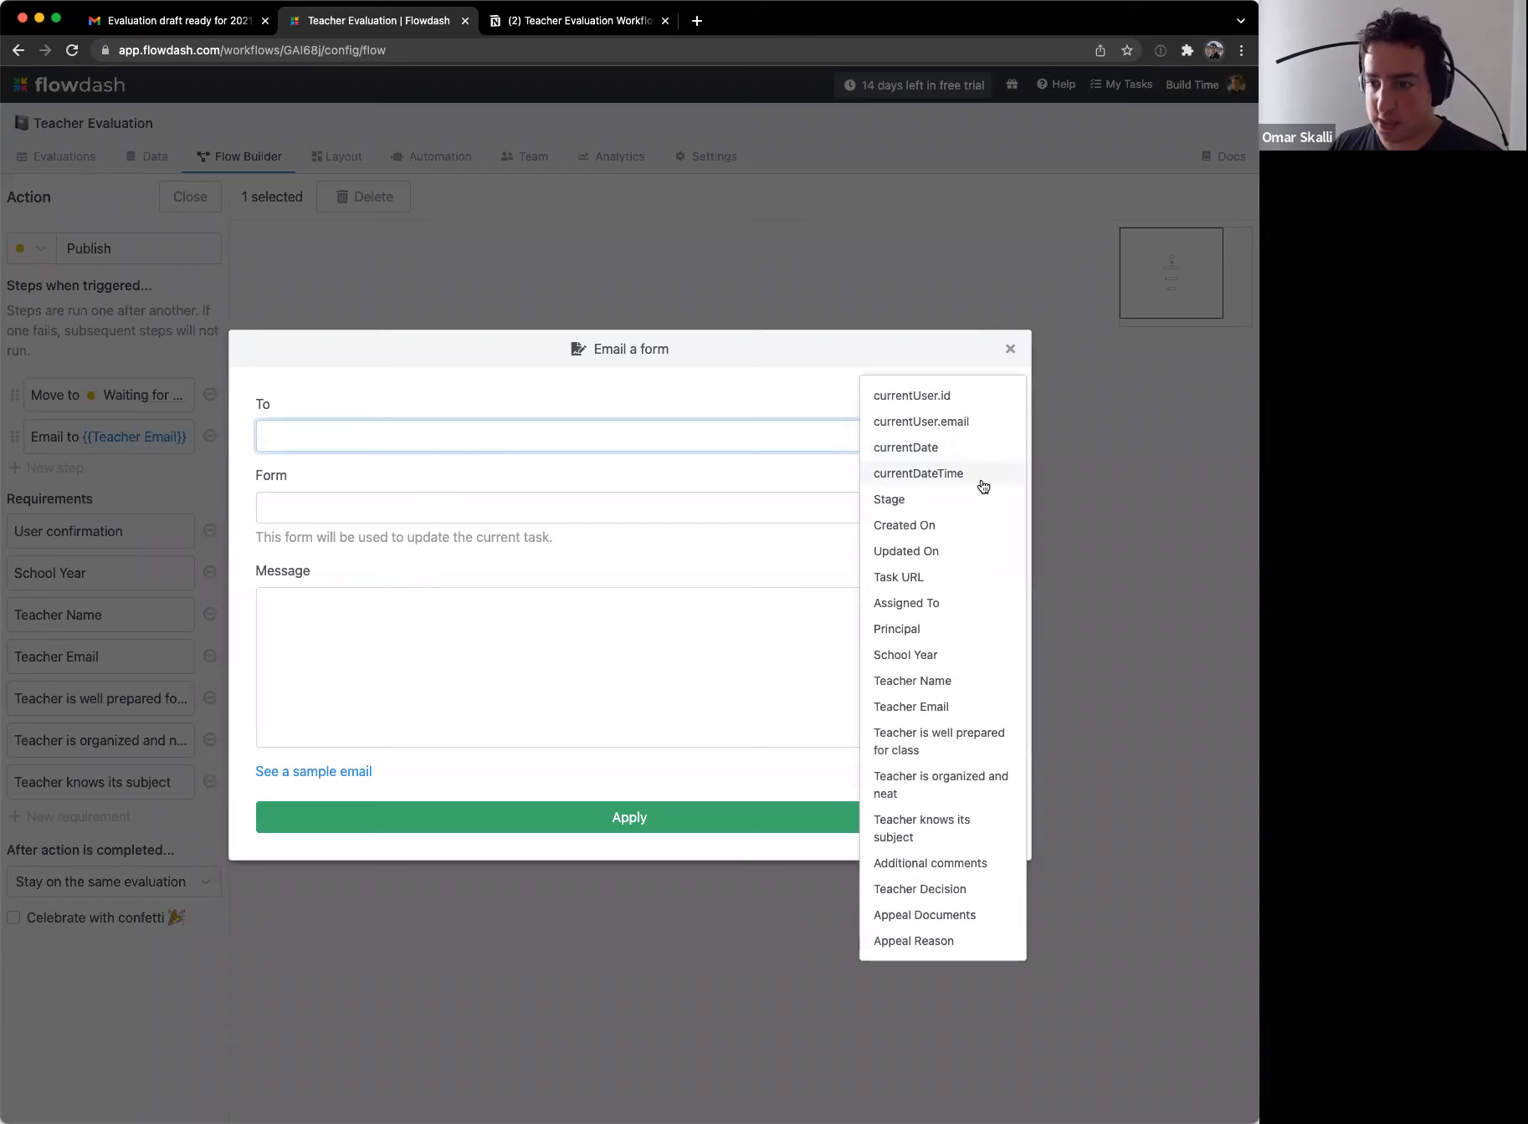
{"action": "left_click", "coordinate": [965, 711]}
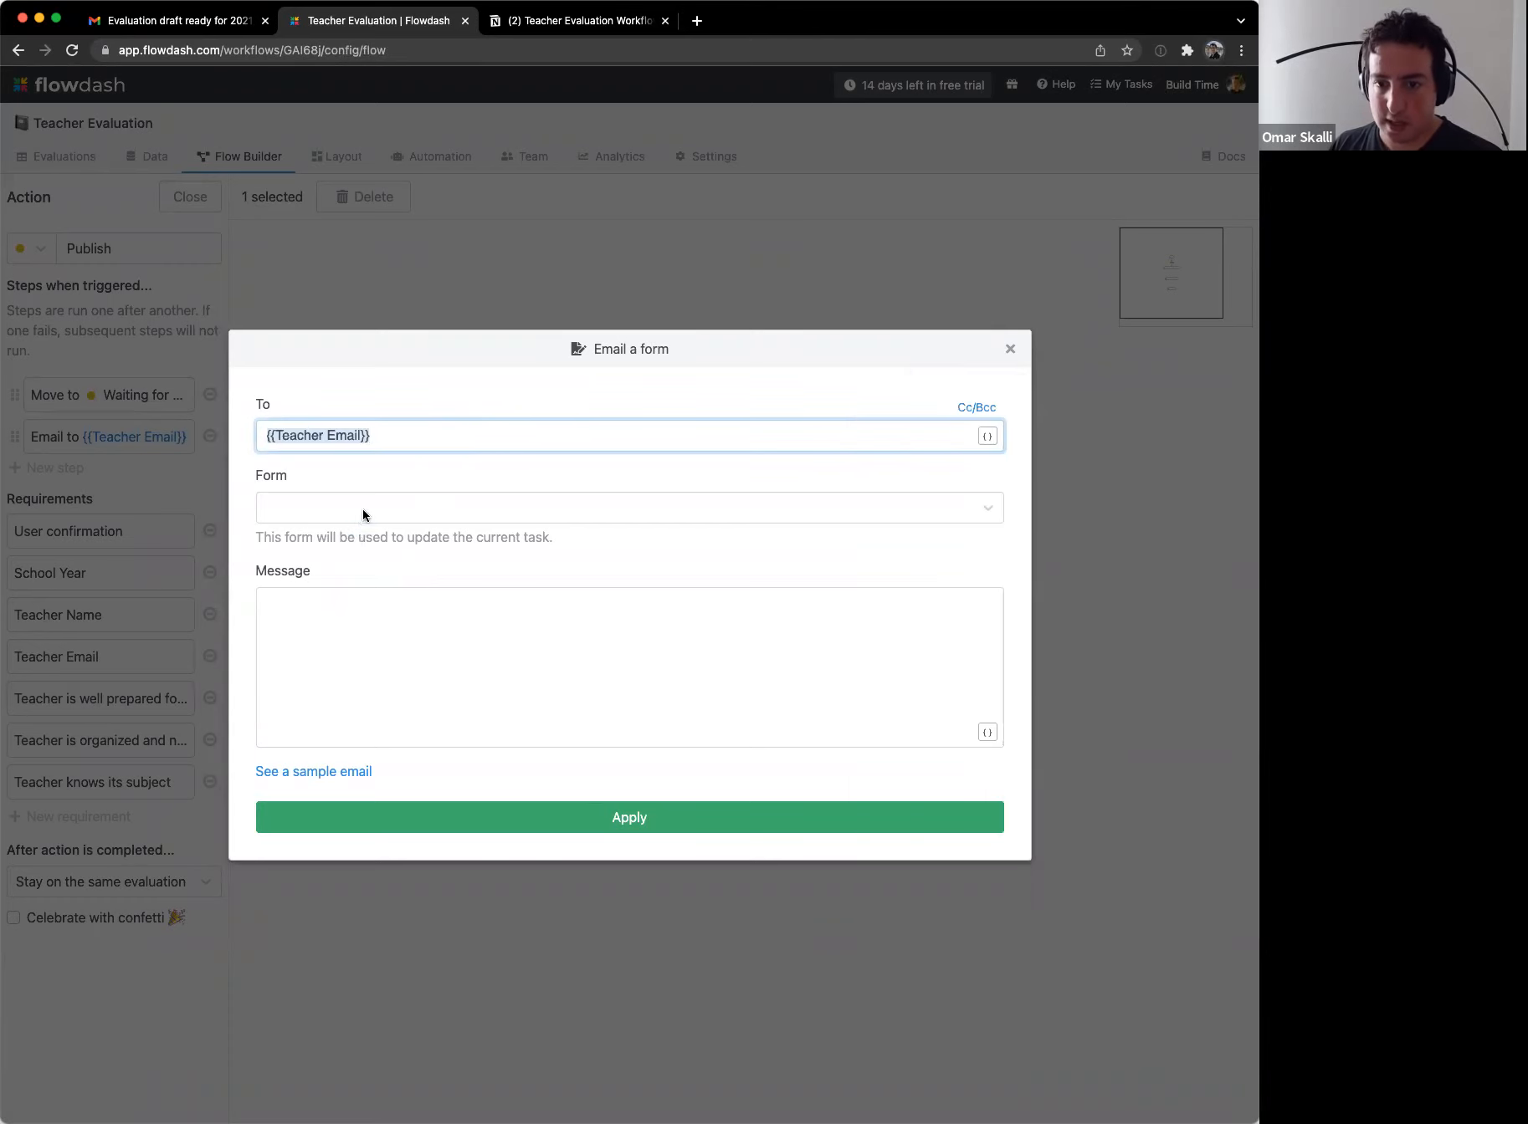
{"action": "left_click", "coordinate": [363, 514]}
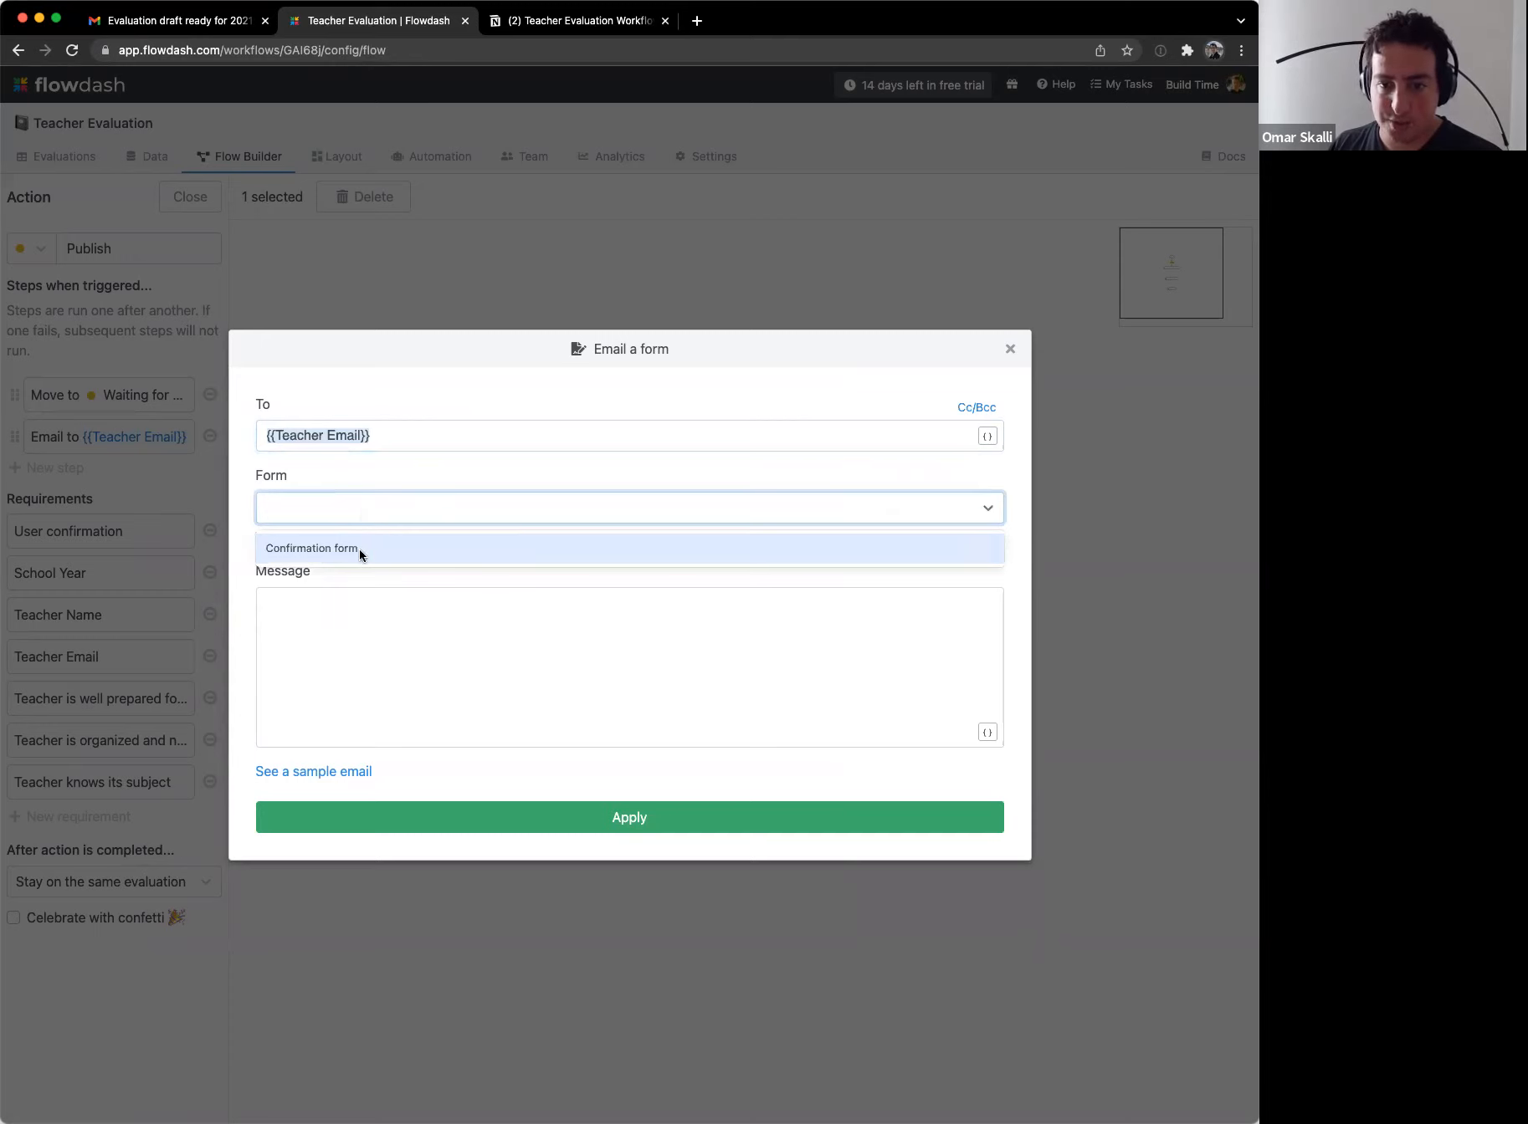
{"action": "left_click", "coordinate": [347, 632]}
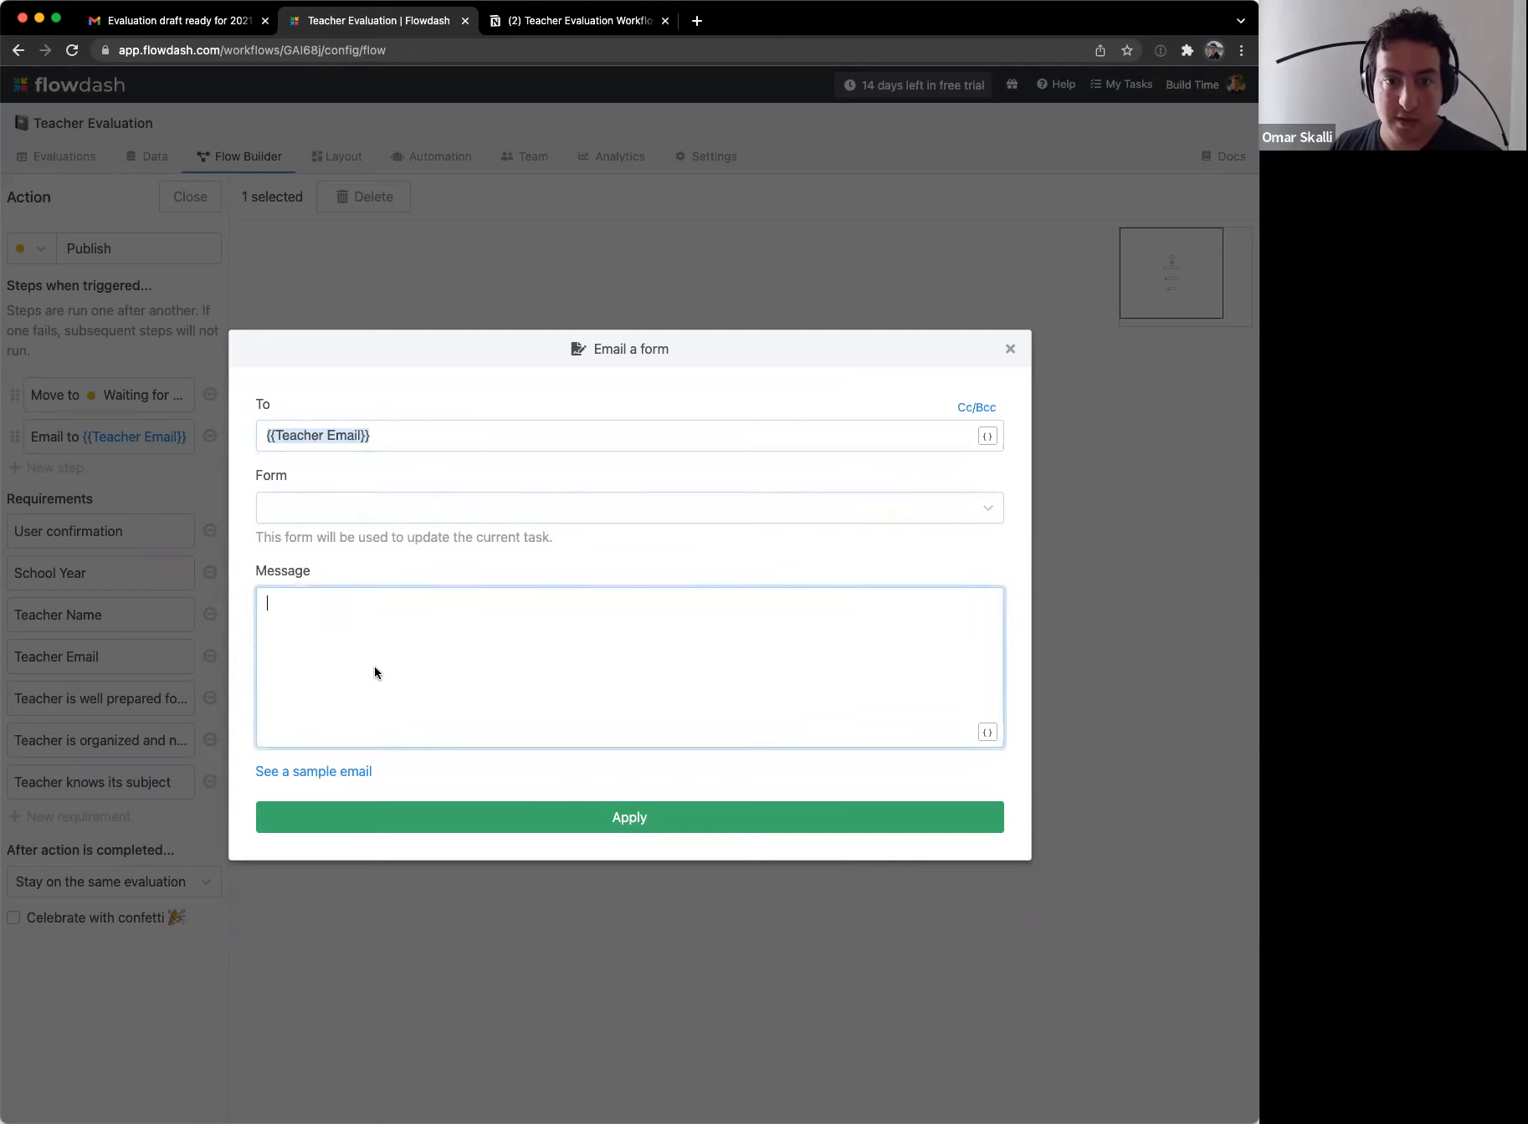
{"action": "left_click", "coordinate": [1010, 350]}
Step: Copy the old teacher email step's message and delete that step
{"action": "left_click", "coordinate": [154, 437]}
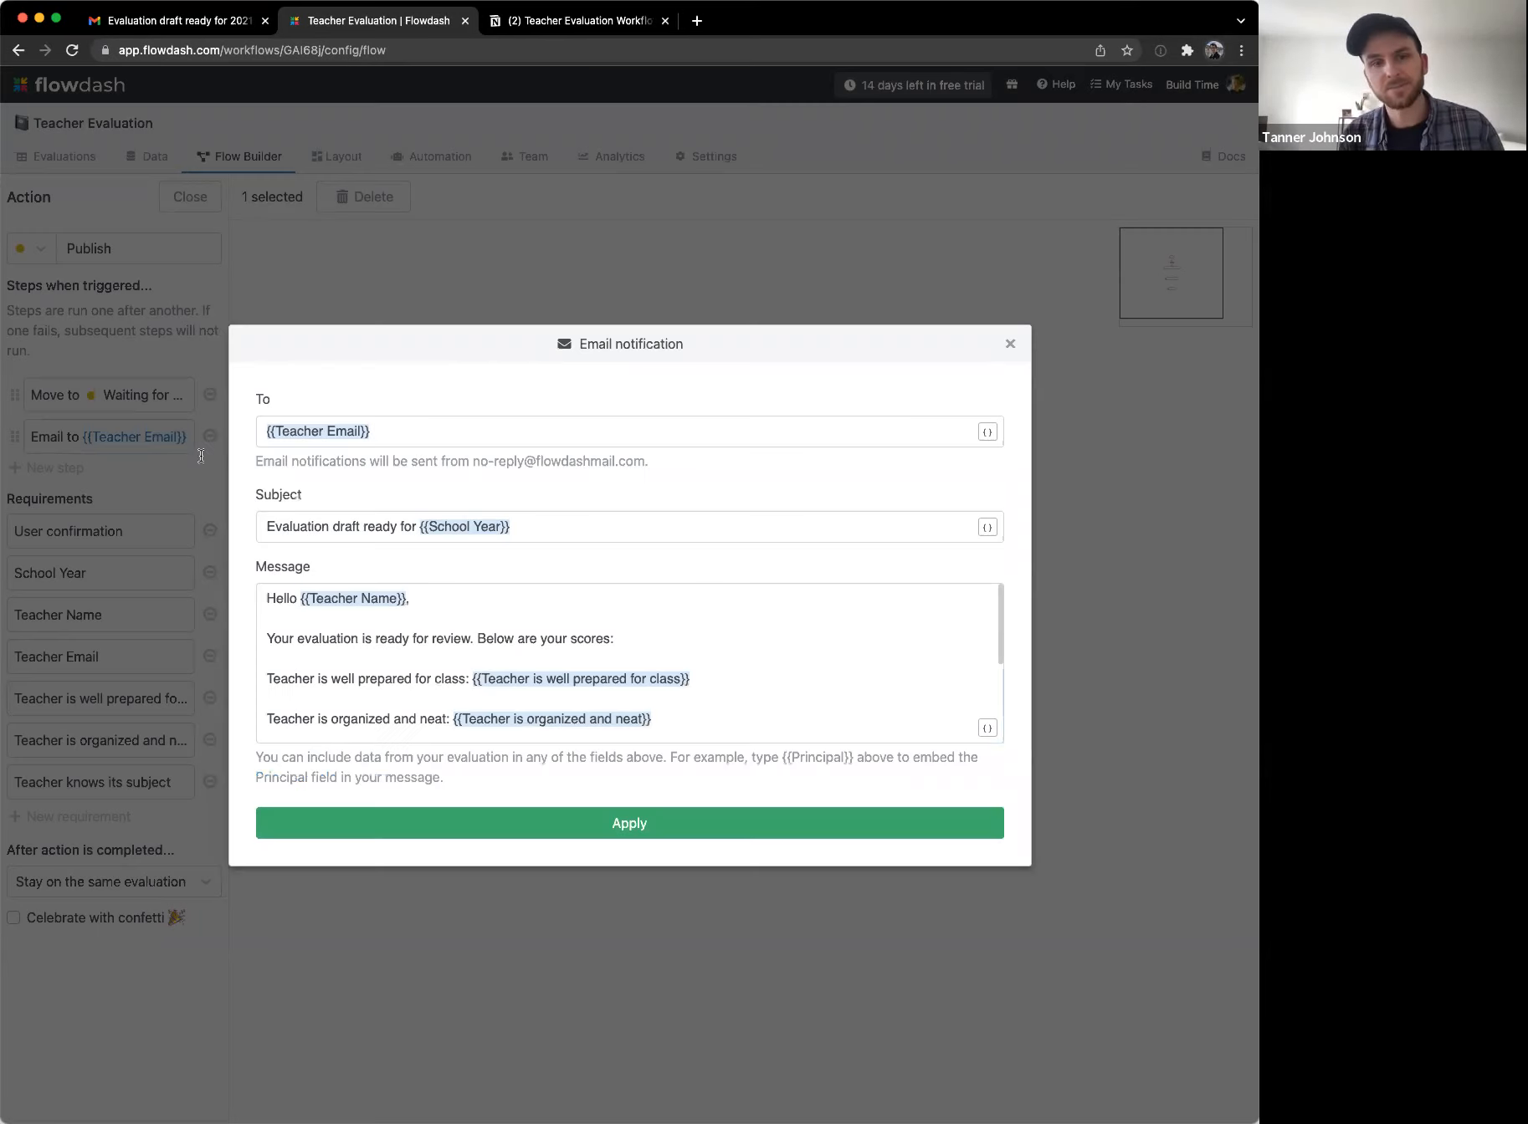
{"action": "left_click", "coordinate": [515, 658]}
{"action": "key", "text": "ctrl+a"}
{"action": "key", "text": "super+c"}
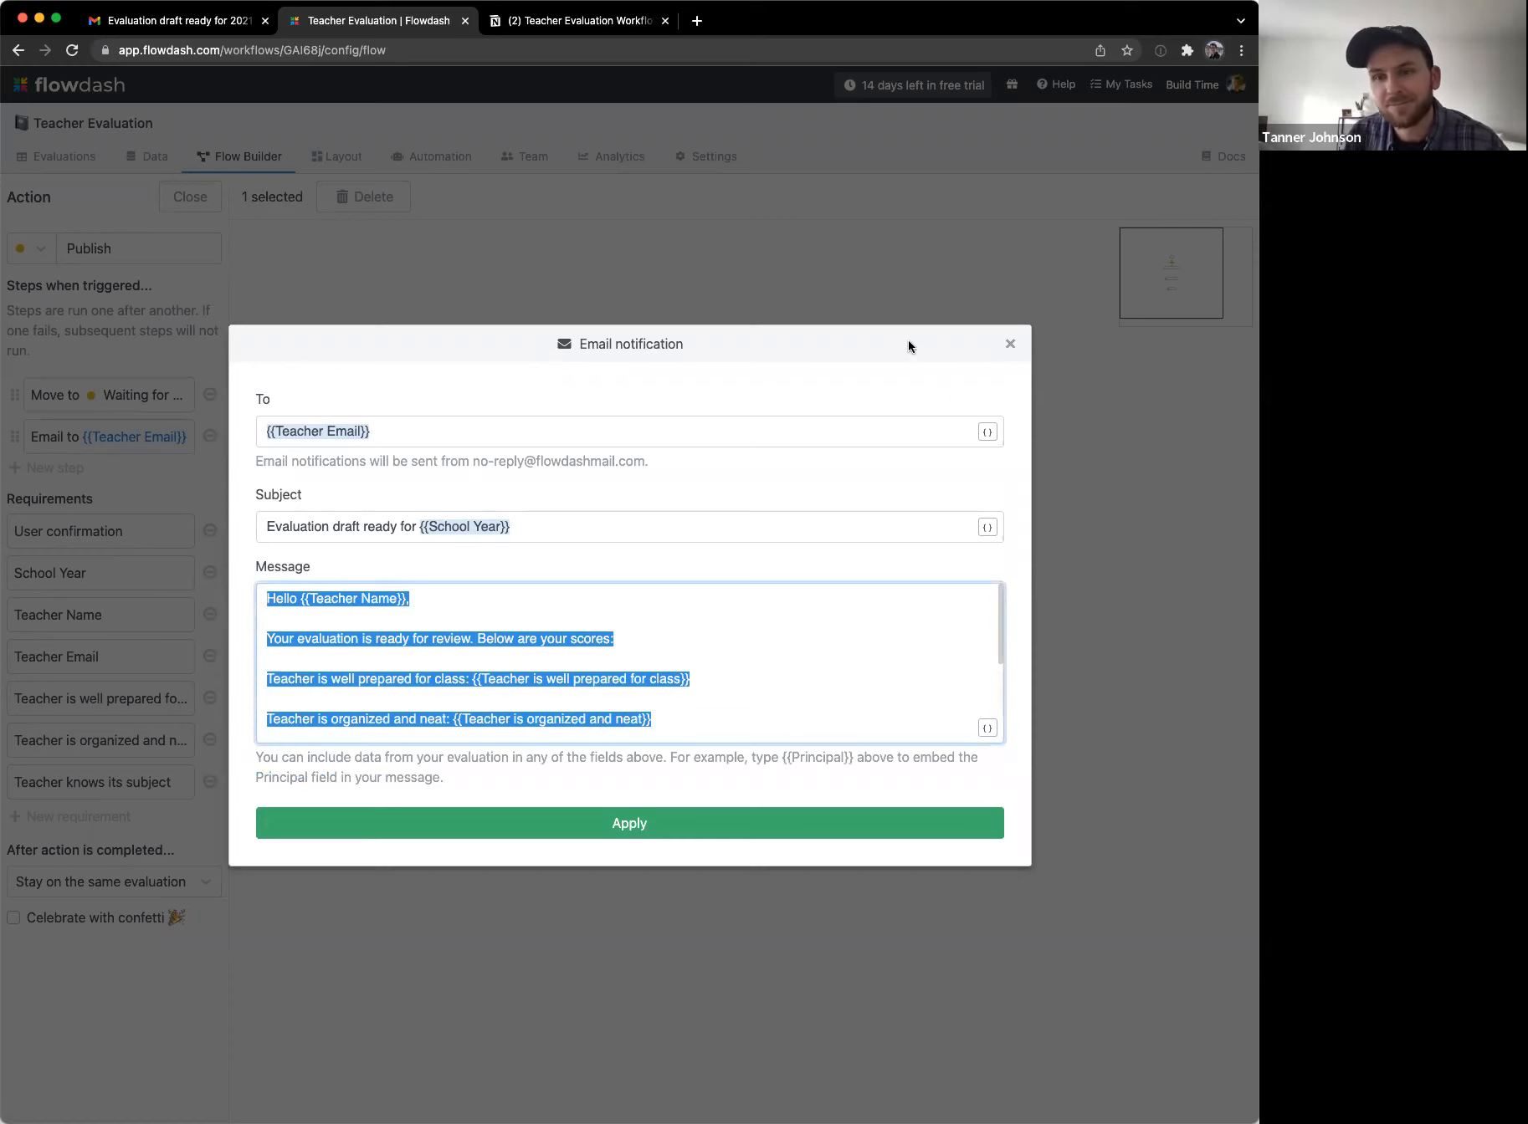
{"action": "left_click", "coordinate": [1010, 344]}
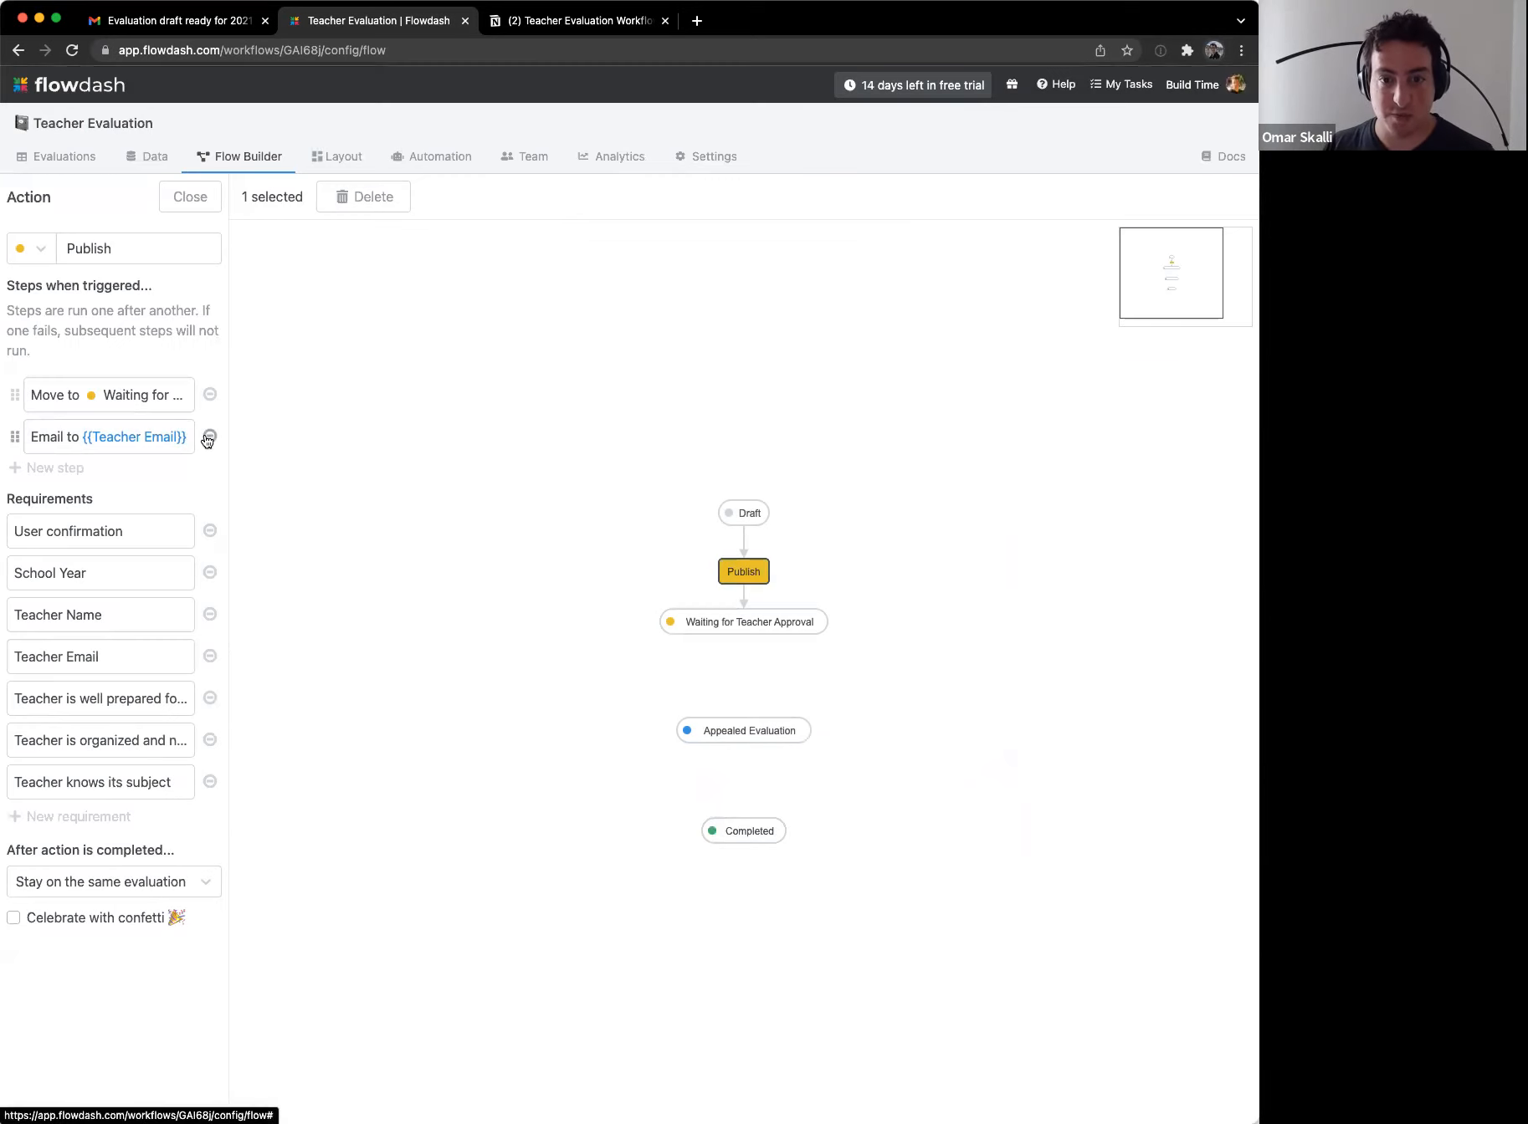
{"action": "left_click", "coordinate": [210, 436]}
Step: Add an email-a-form step with the pasted message, replacing the approval-form line with 'Please review and approve,'
{"action": "left_click", "coordinate": [80, 472]}
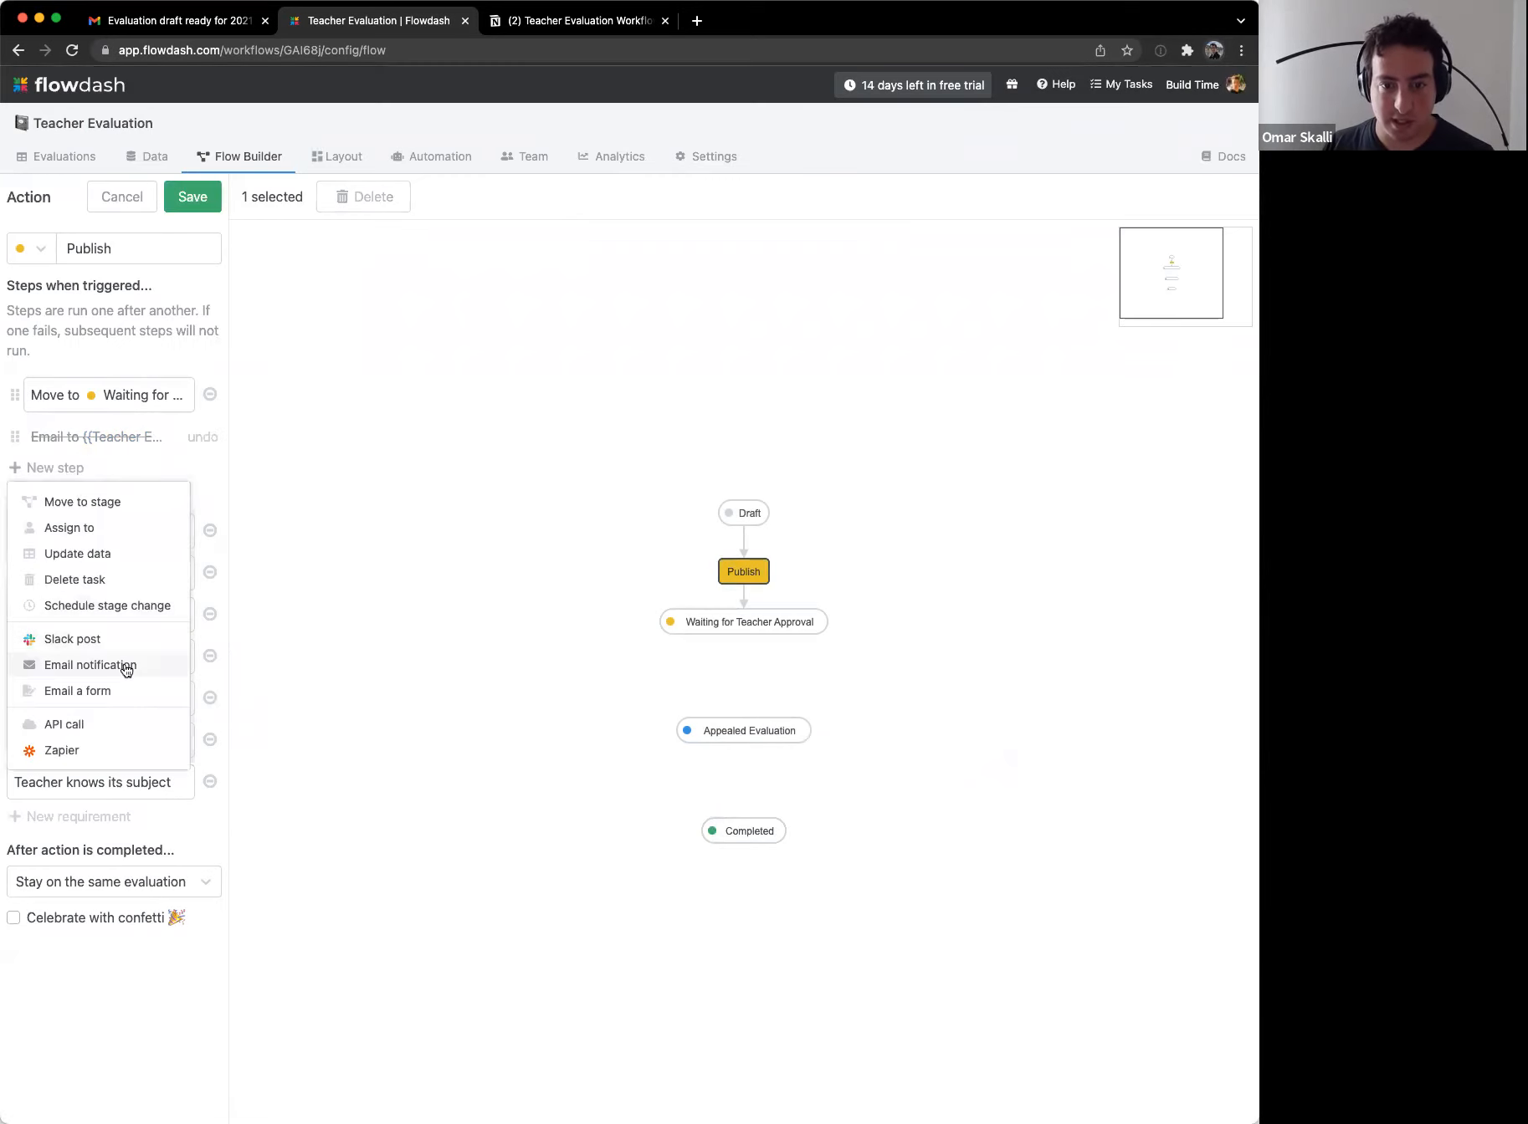
{"action": "left_click", "coordinate": [145, 689]}
{"action": "key", "text": "super+v"}
{"action": "scroll", "coordinate": [450, 649], "scroll_direction": "up", "scroll_amount": 5}
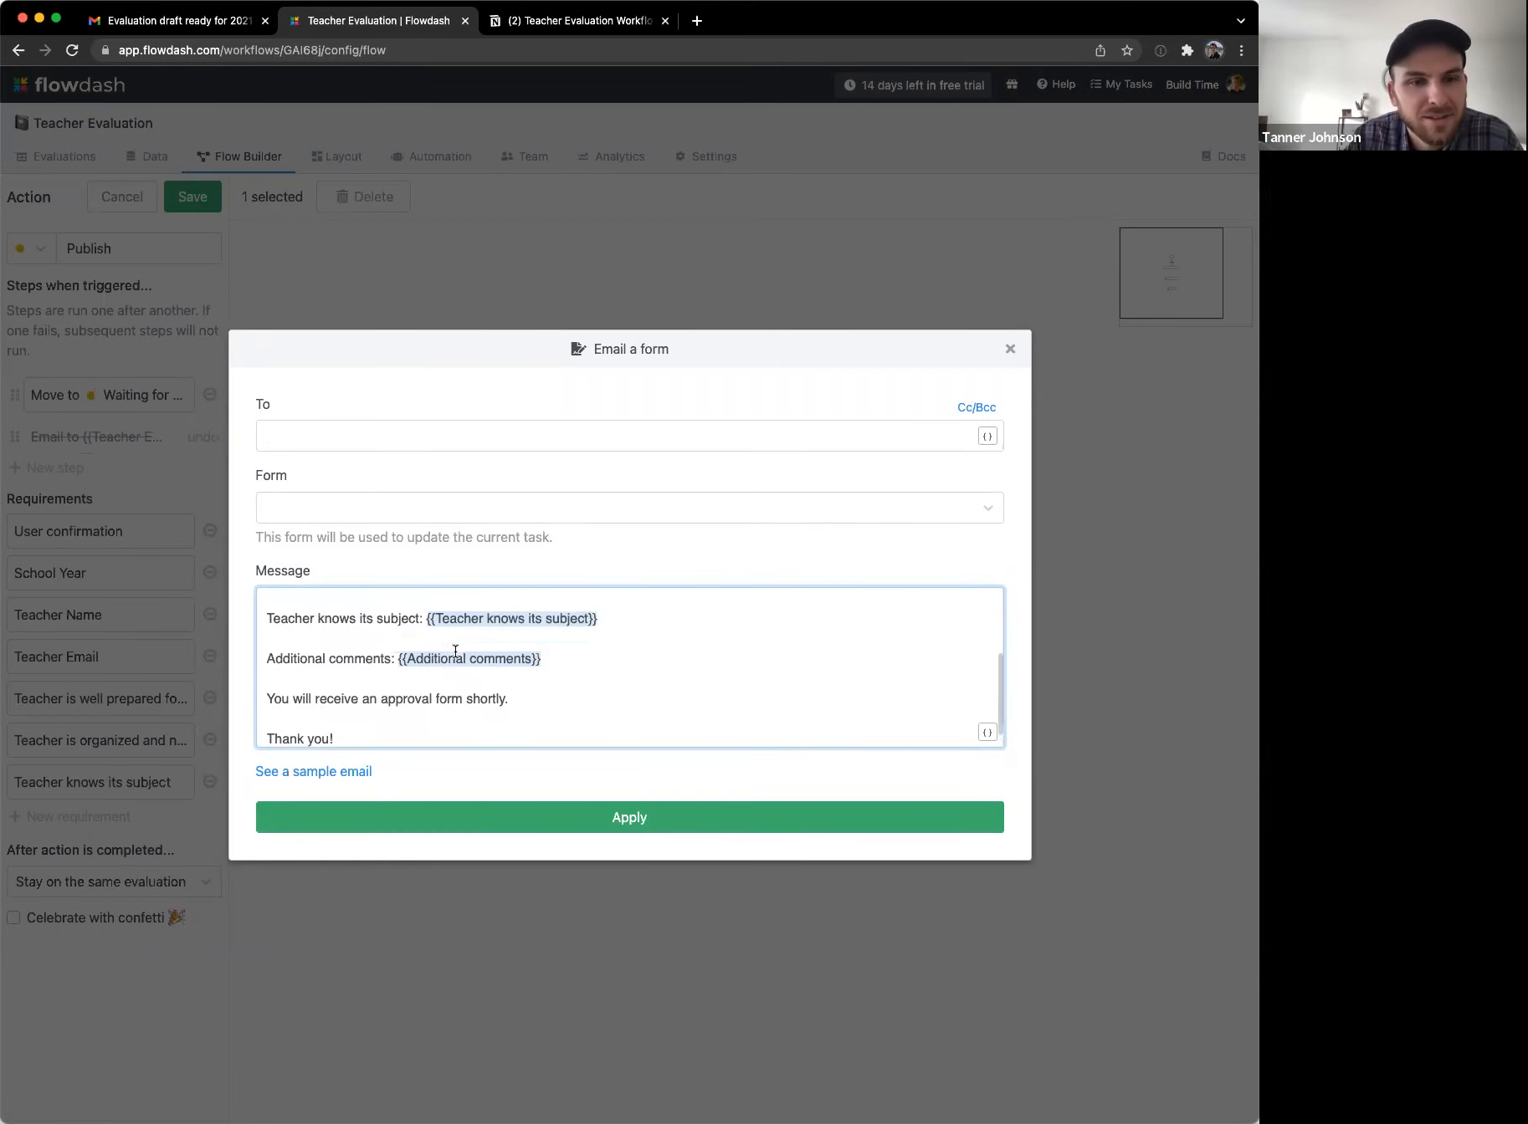
{"action": "scroll", "coordinate": [662, 647], "scroll_direction": "down", "scroll_amount": 5}
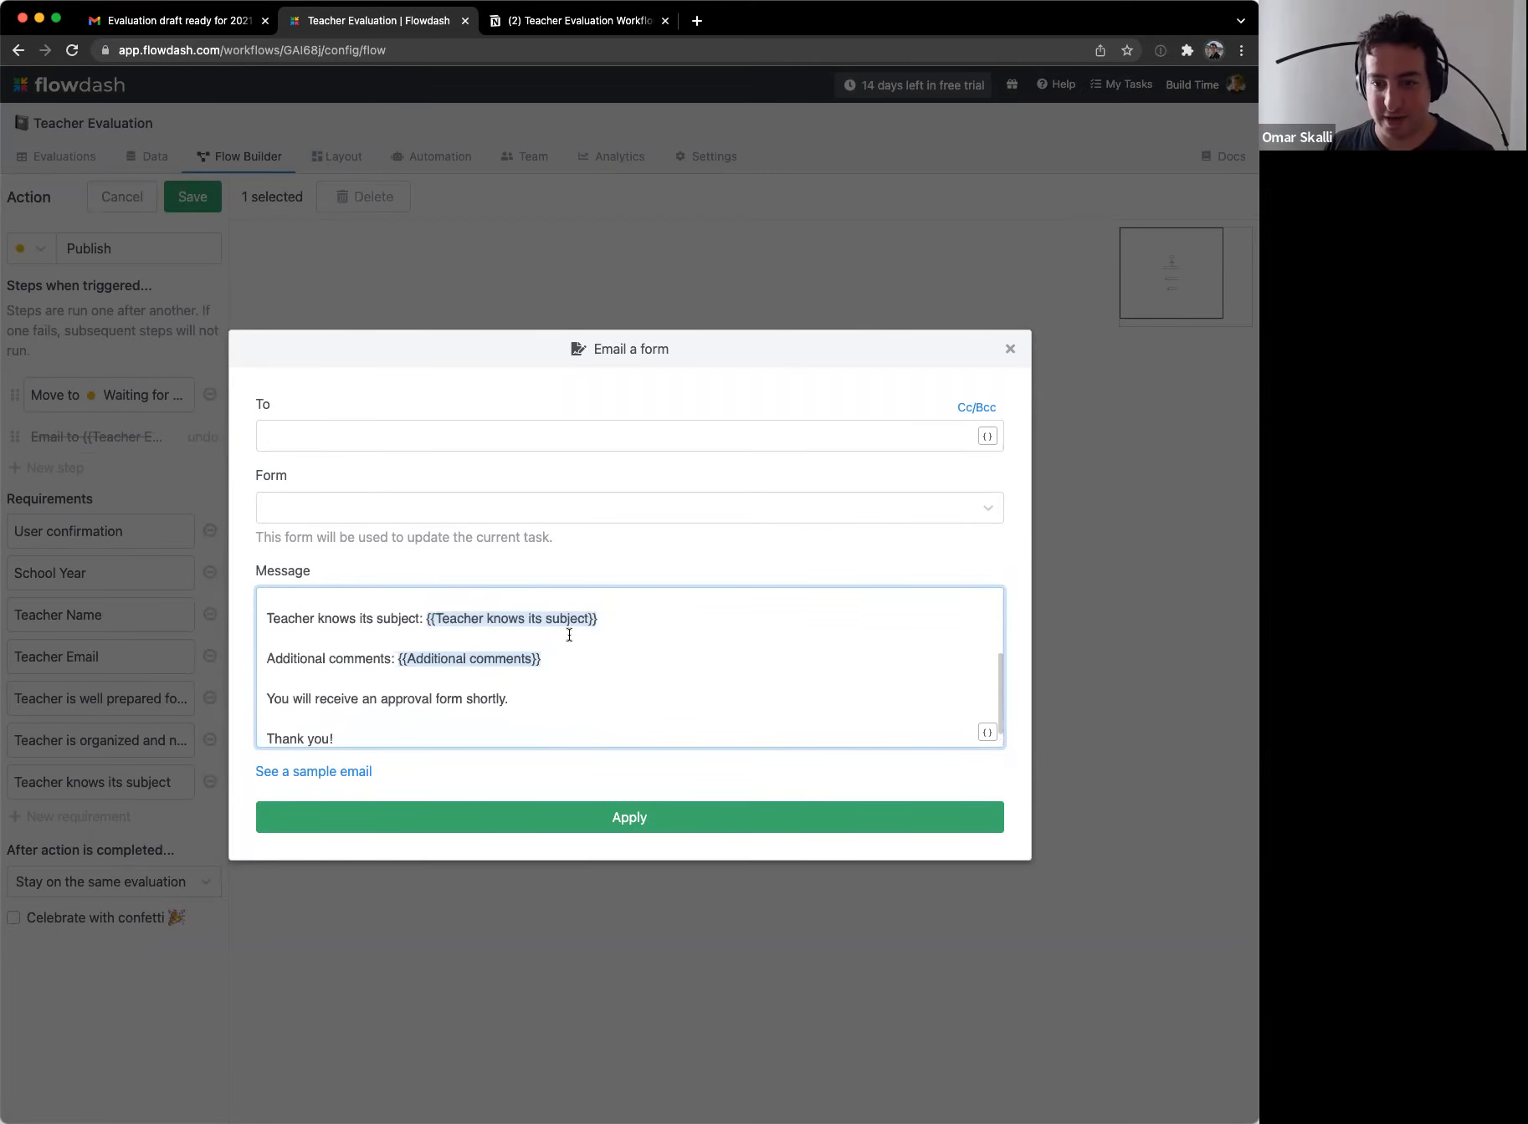
{"action": "left_click_drag", "start_coordinate": [266, 671], "coordinate": [412, 694]}
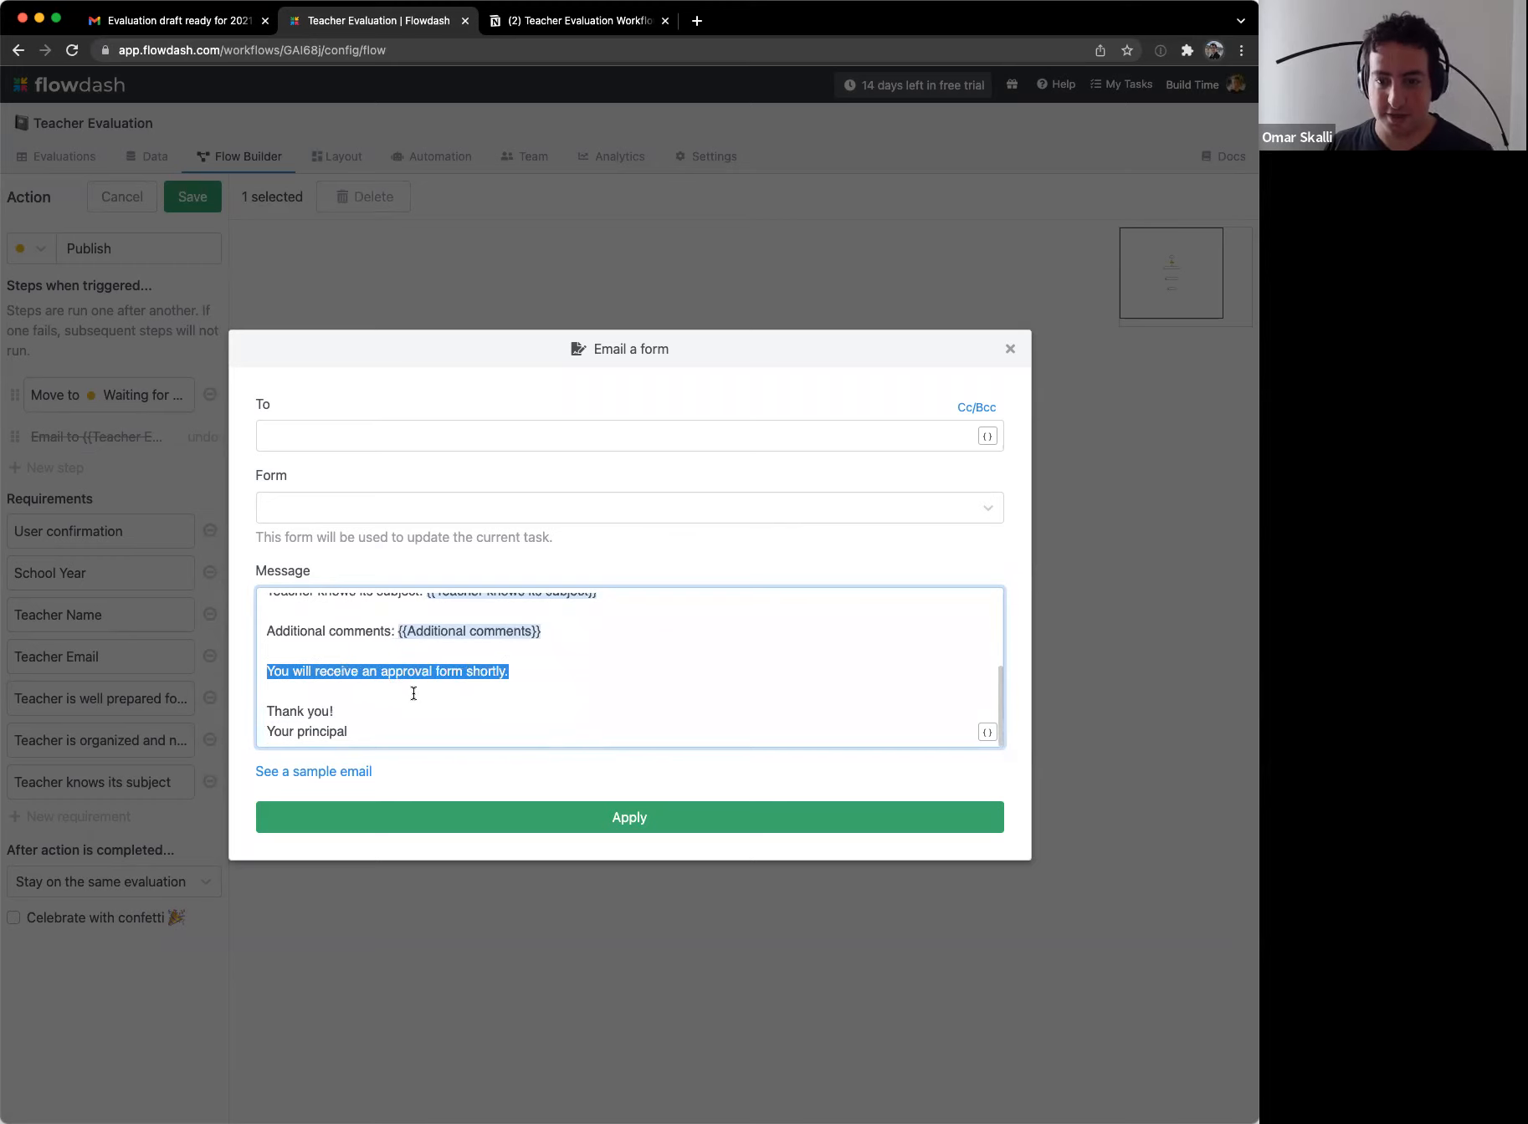
{"action": "key", "text": "BackSpace"}
{"action": "type", "text": "Please review and approve"}
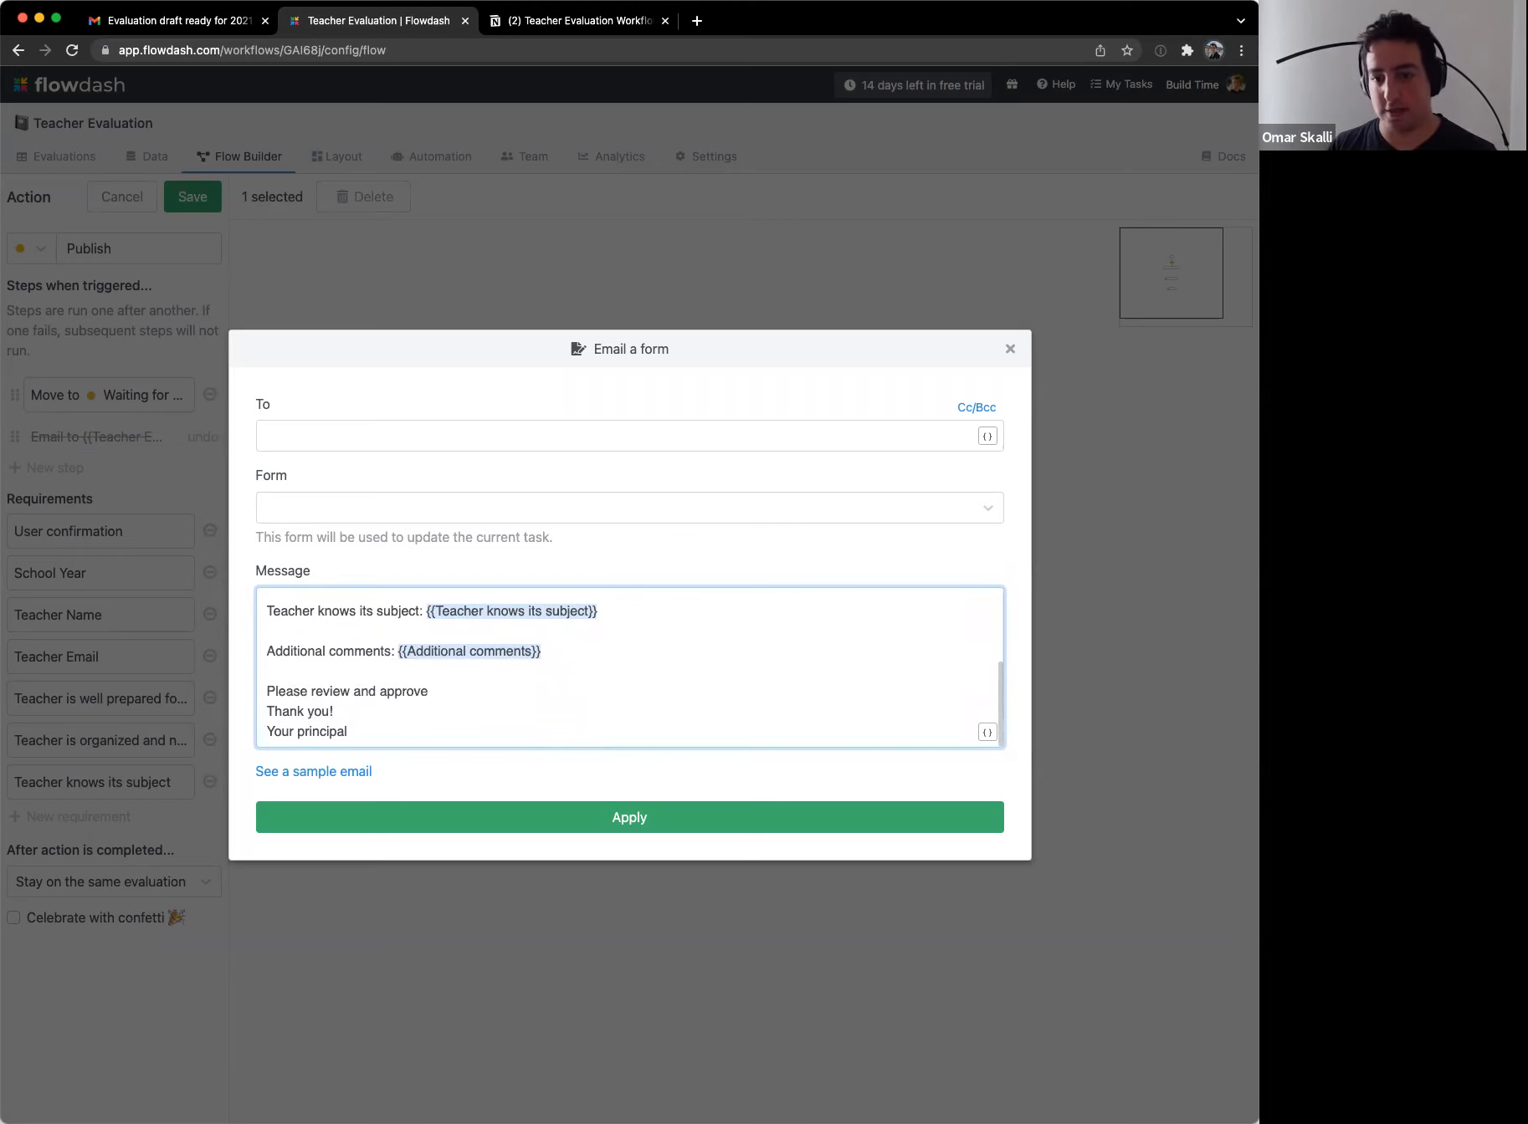
{"action": "type", "text": ","}
{"action": "key", "text": "Return"}
{"action": "key", "text": "Down"}
{"action": "key", "text": "Down"}
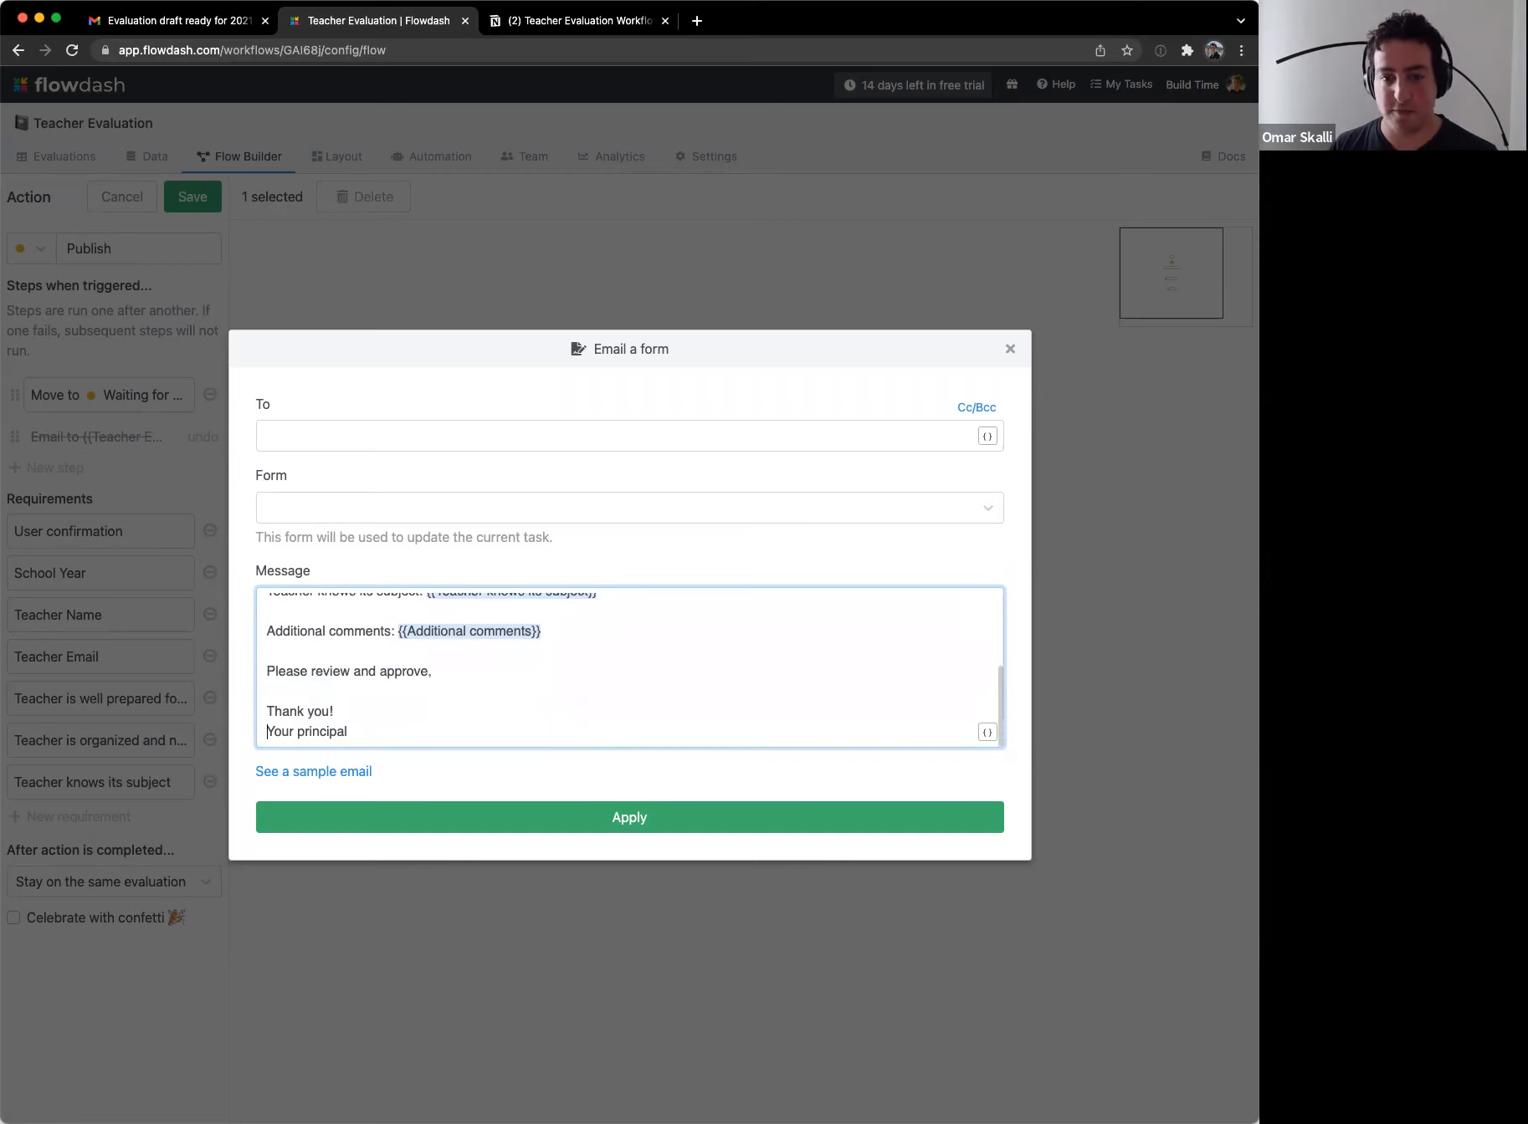
Step: Send the step to {{Teacher Email}} with the Confirmation form, add it and save Publish
{"action": "left_click", "coordinate": [973, 434]}
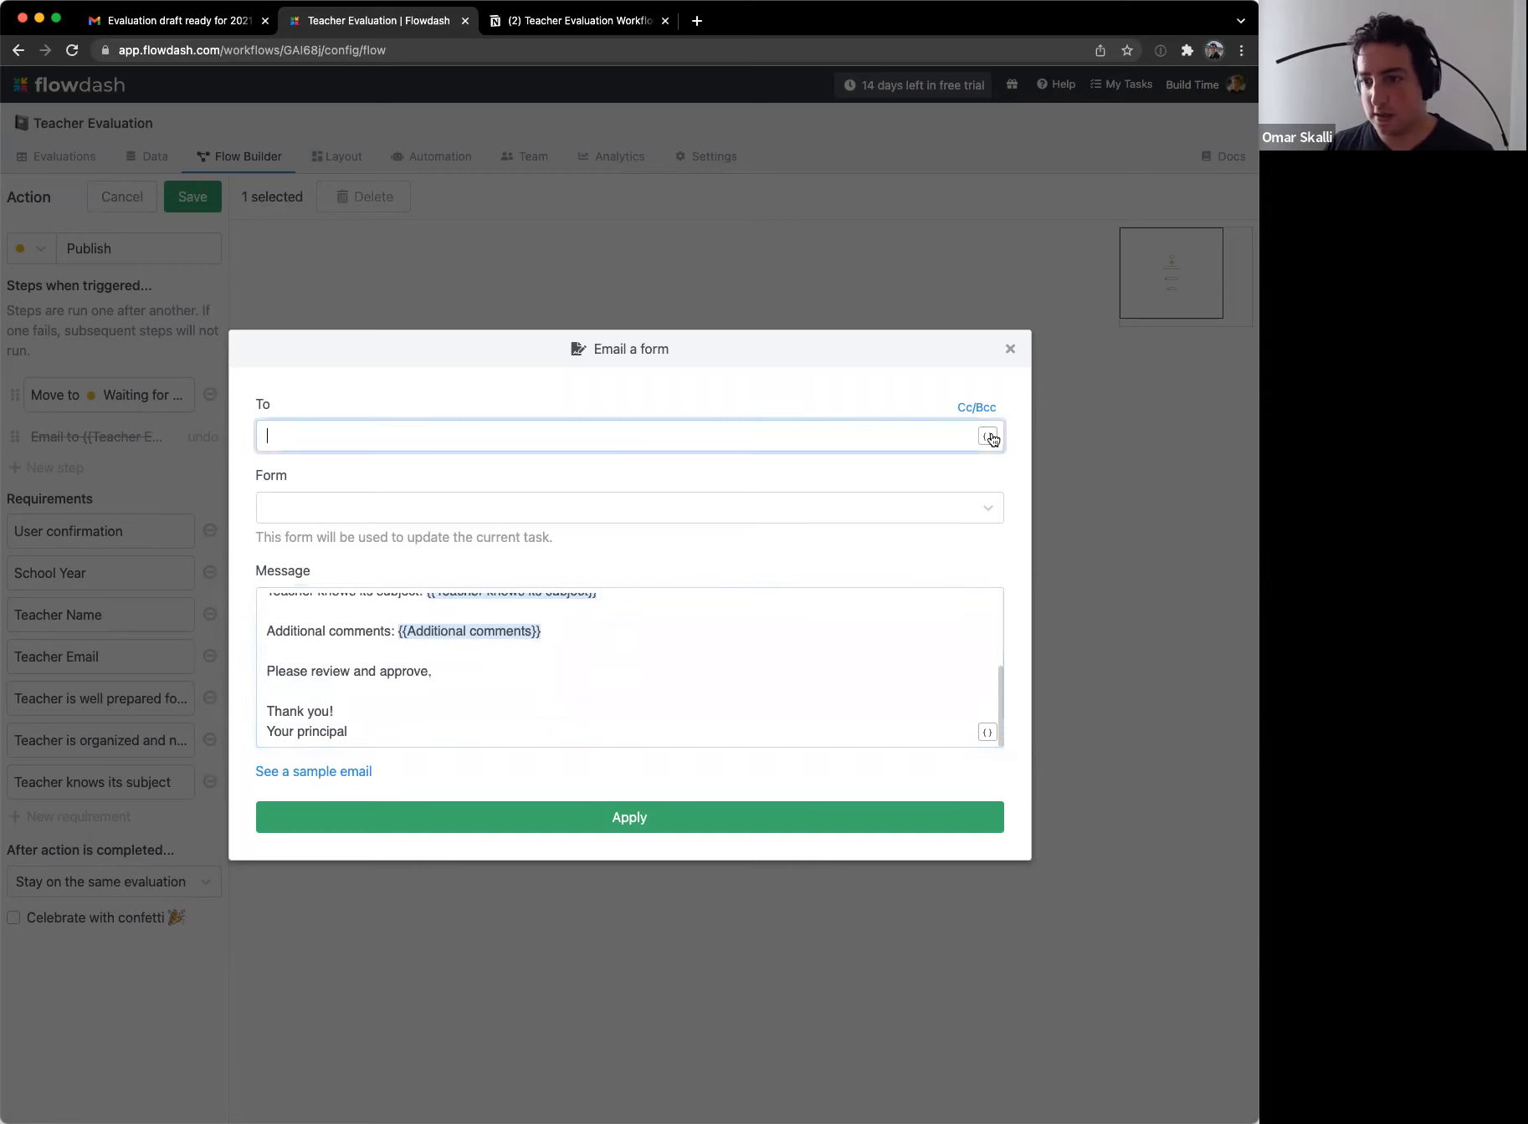
{"action": "left_click", "coordinate": [987, 436]}
{"action": "left_click", "coordinate": [957, 705]}
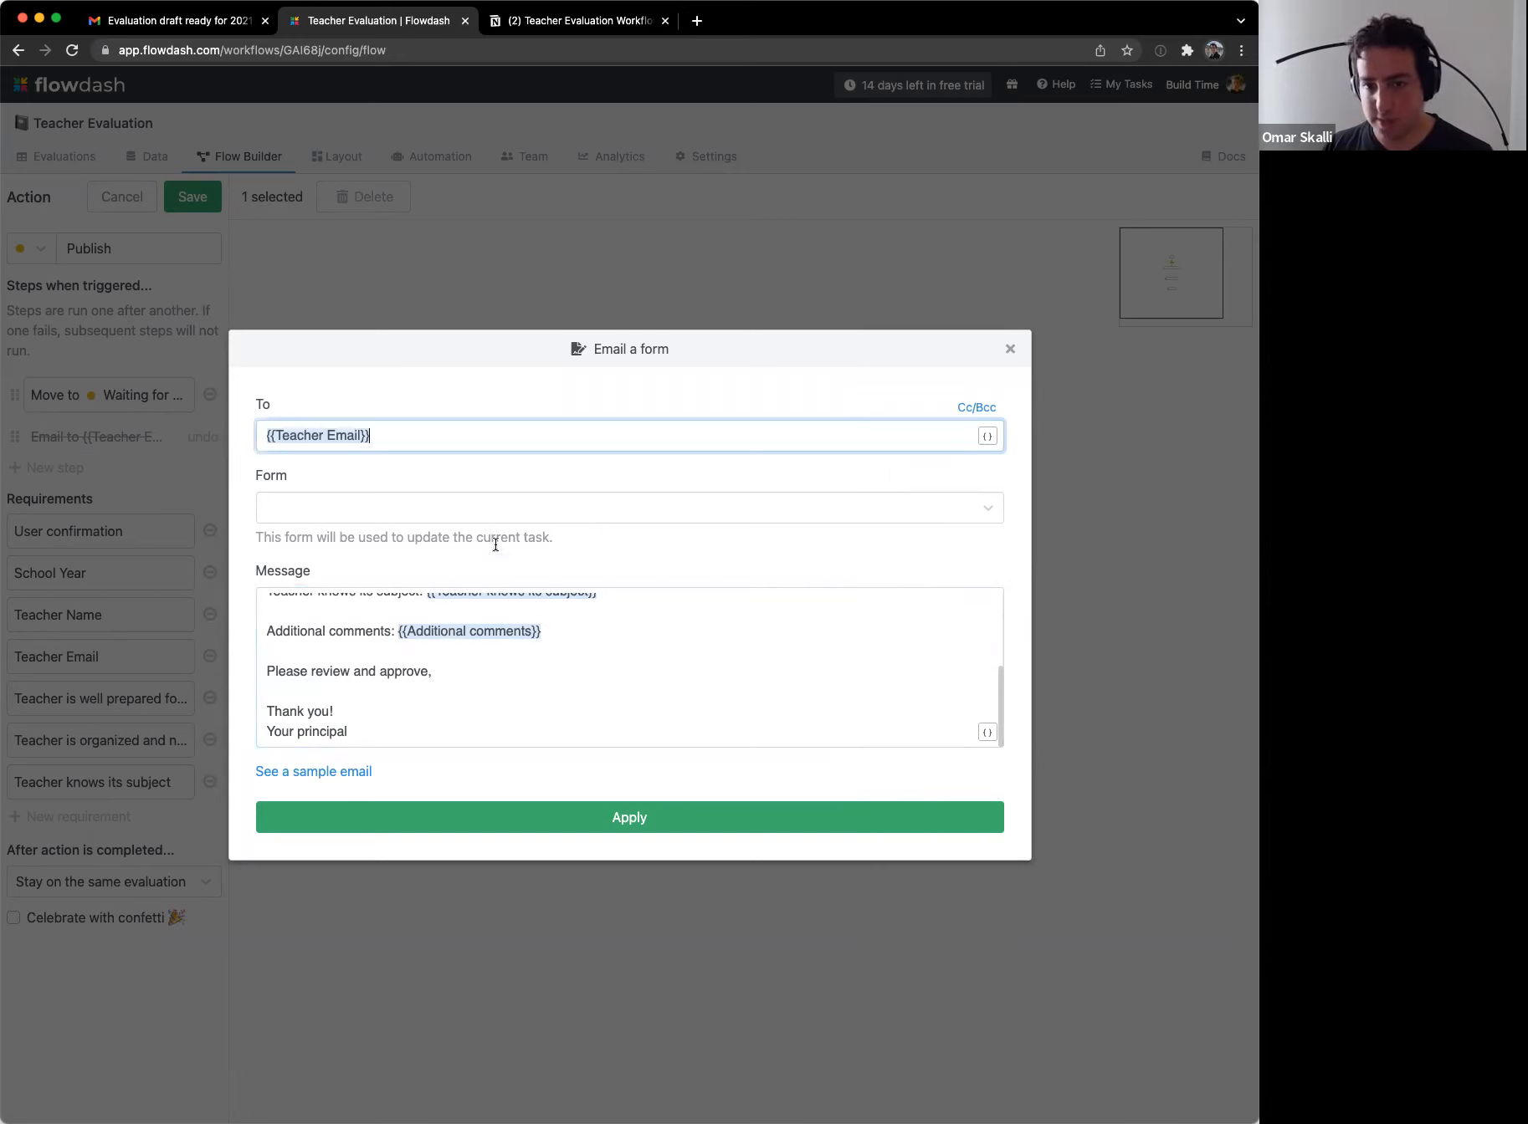
{"action": "left_click", "coordinate": [492, 512]}
{"action": "left_click", "coordinate": [372, 549]}
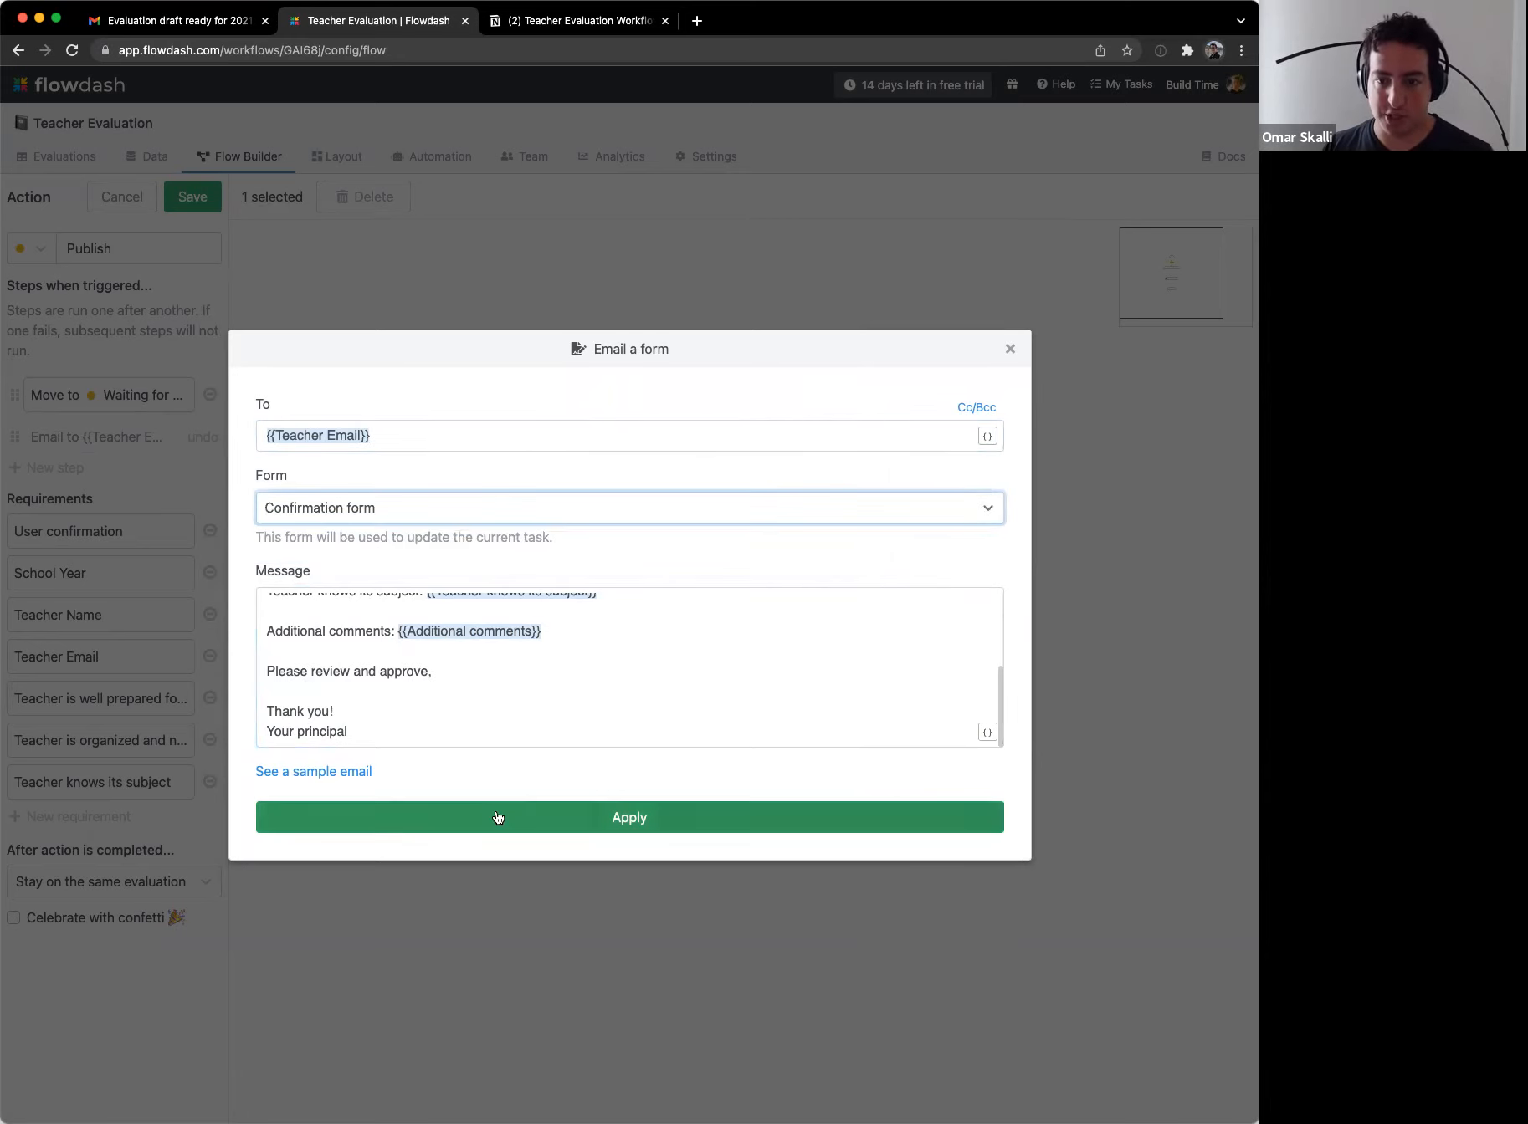
{"action": "left_click", "coordinate": [630, 817]}
{"action": "left_click", "coordinate": [192, 197]}
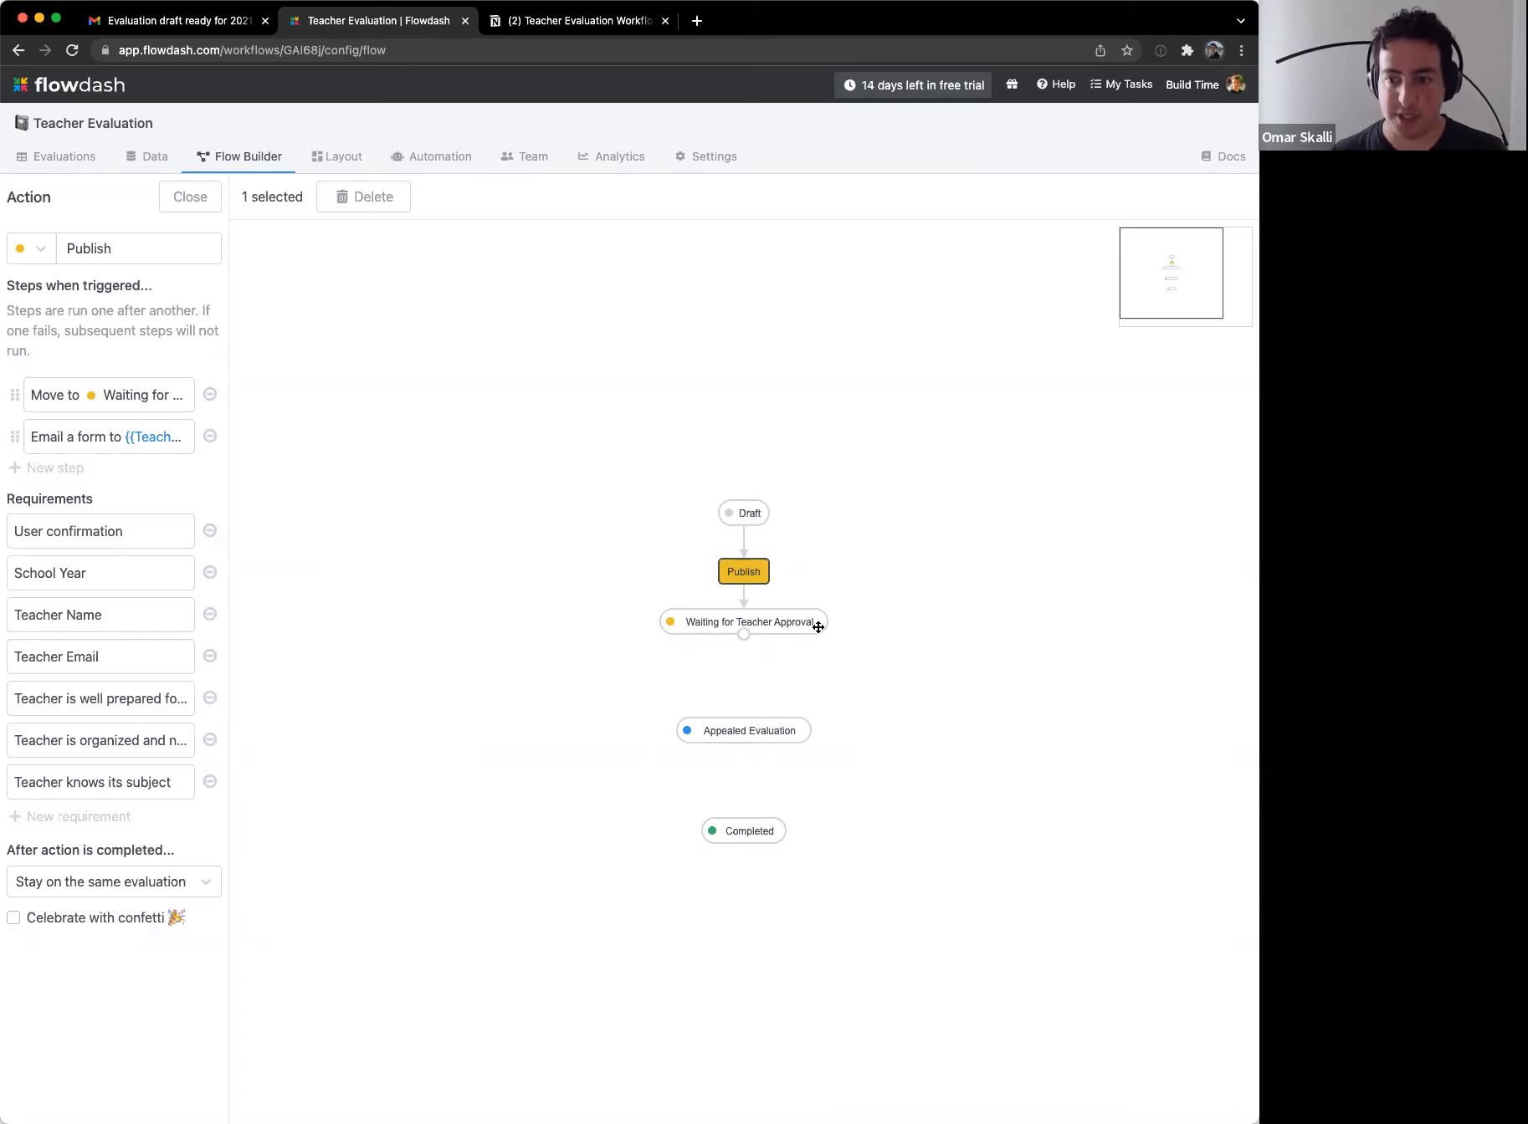
Step: Move Appealed Evaluation up-left and Completed up-right so they sit side by side
{"action": "left_click", "coordinate": [619, 682]}
{"action": "left_click_drag", "start_coordinate": [776, 730], "coordinate": [684, 696]}
{"action": "left_click_drag", "start_coordinate": [777, 832], "coordinate": [892, 702]}
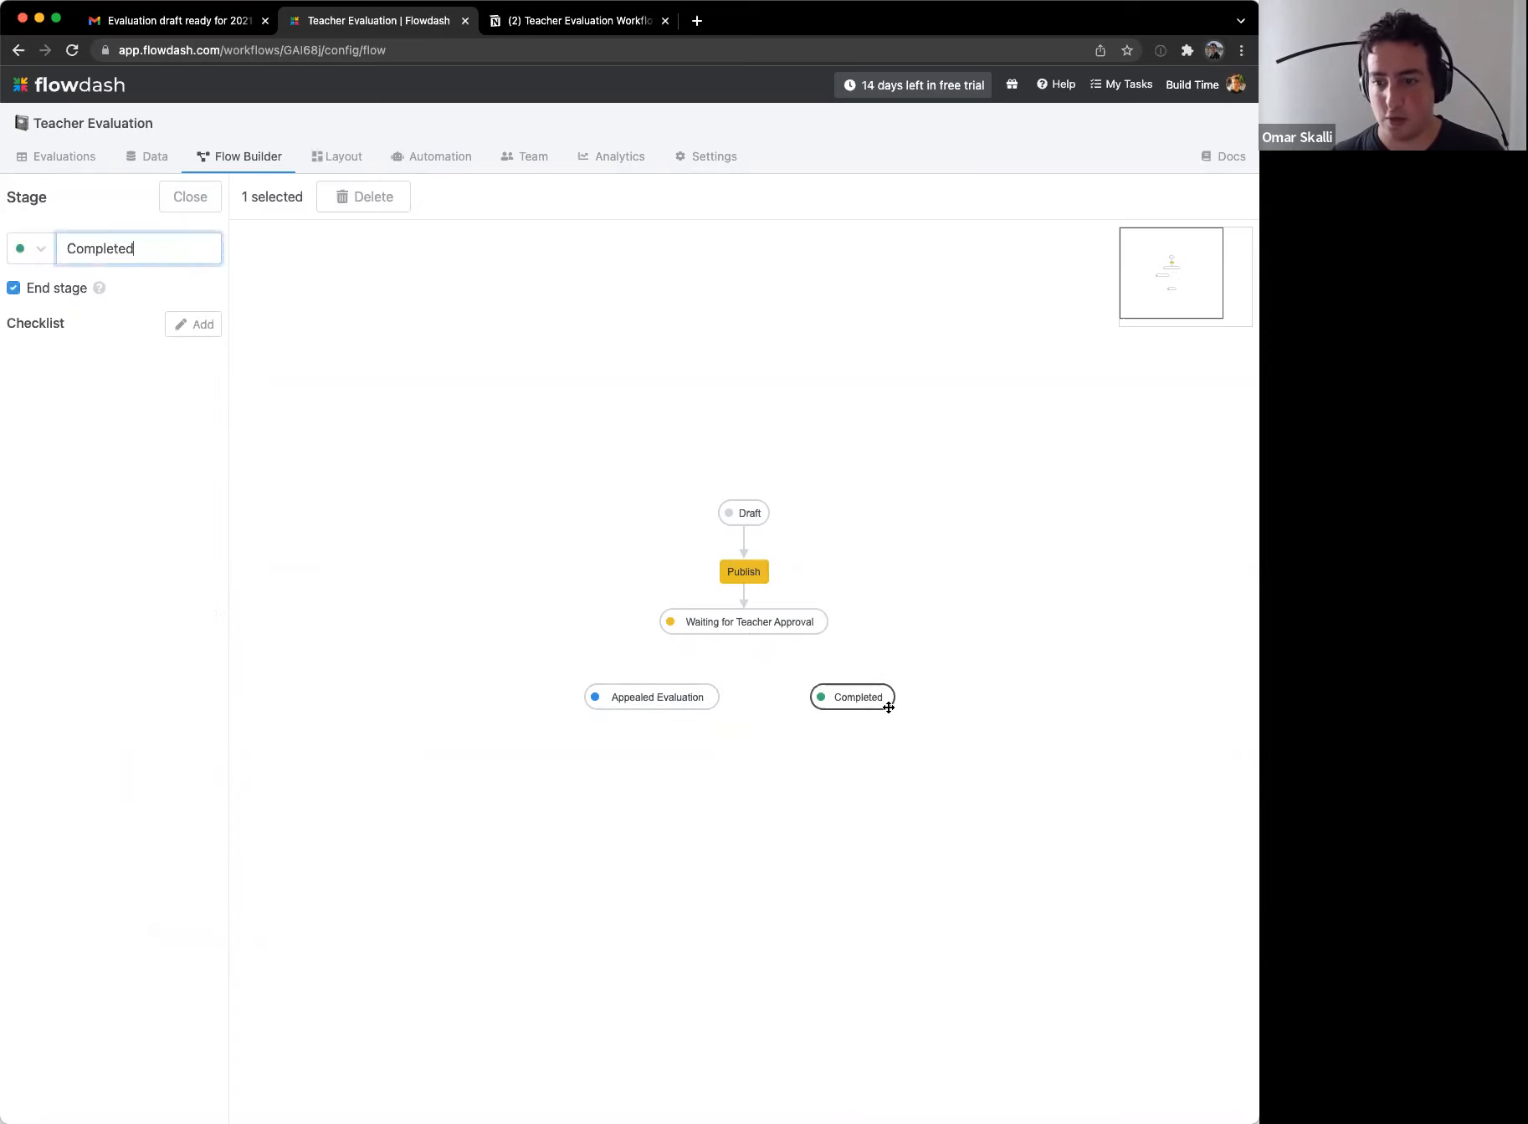
{"action": "left_click", "coordinate": [685, 756]}
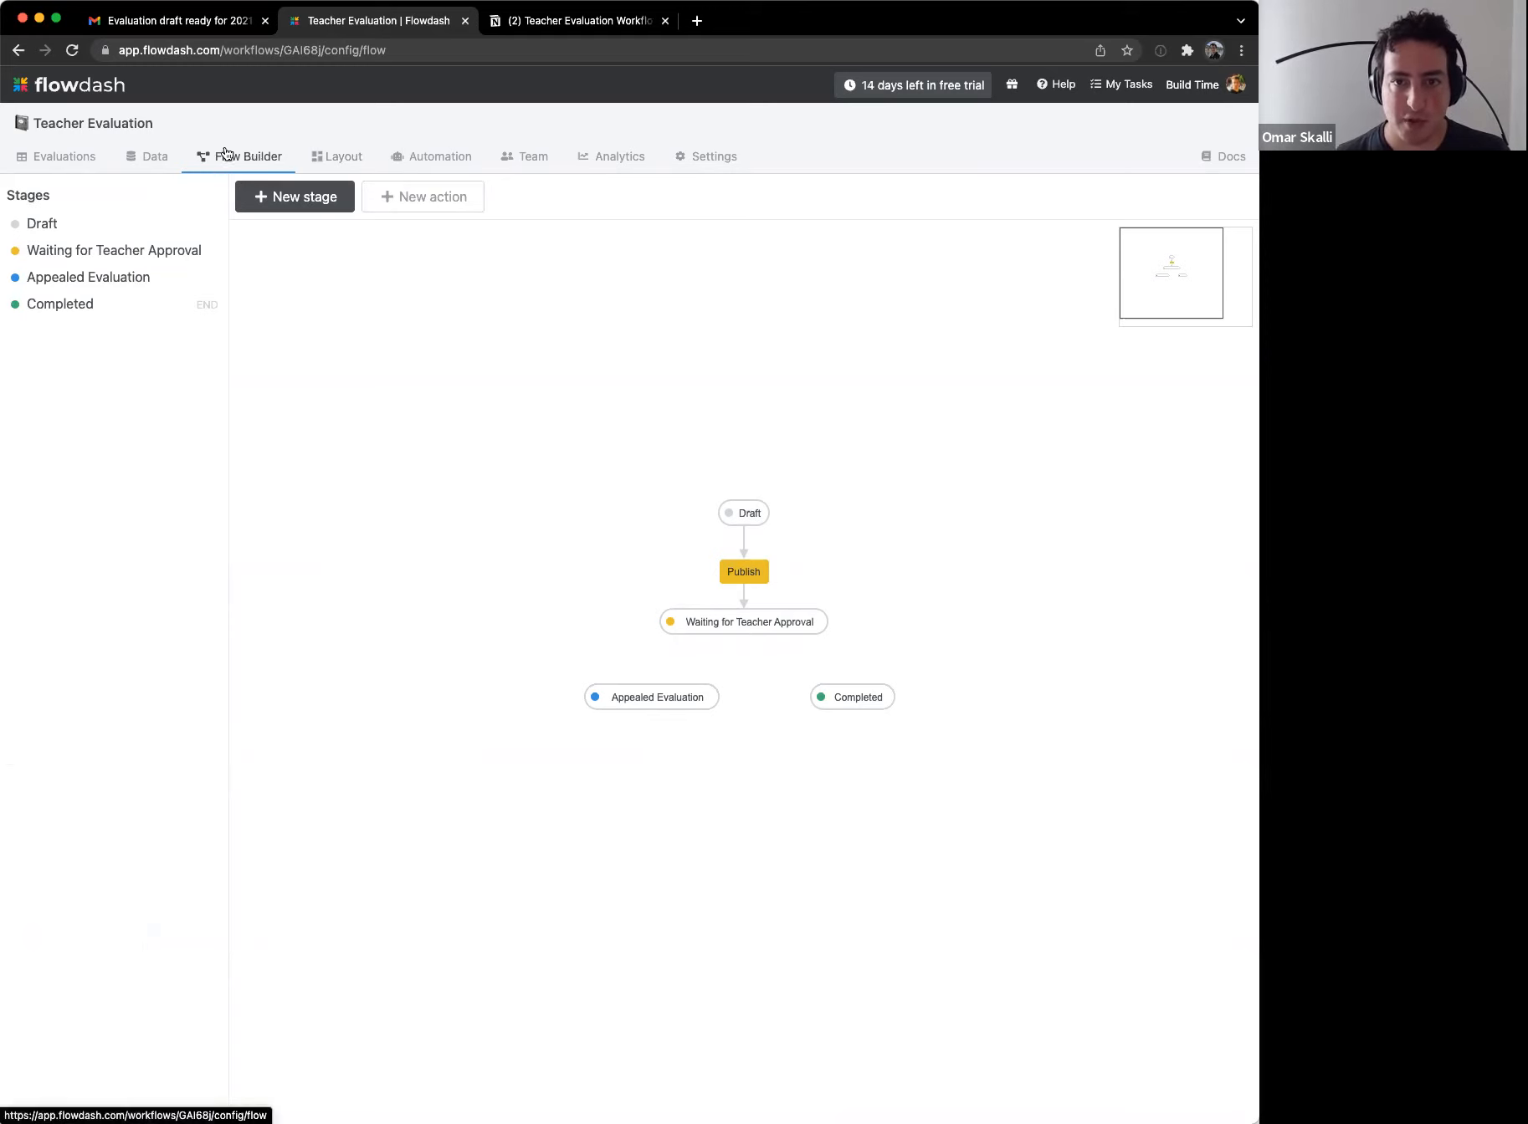
{"action": "left_click", "coordinate": [169, 162]}
Step: Check the Confirmation form's decision field, then start a new automation named 'Approve evaluation'
{"action": "left_click", "coordinate": [112, 259]}
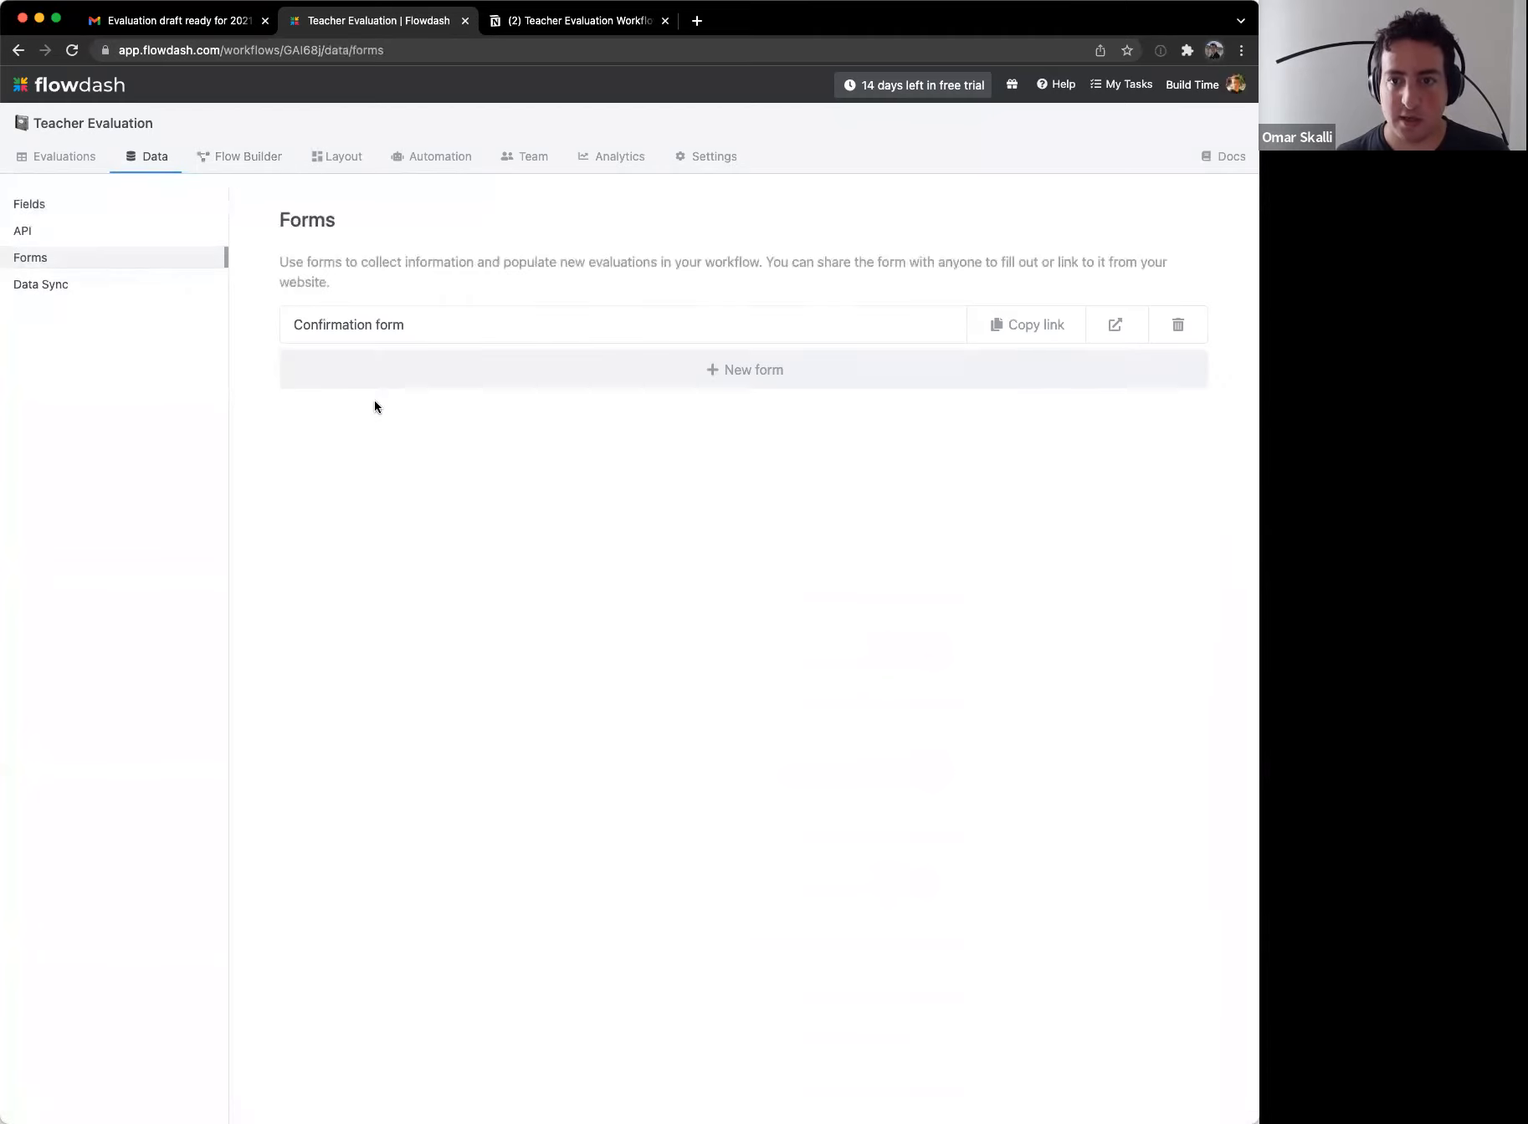
{"action": "left_click", "coordinate": [411, 342]}
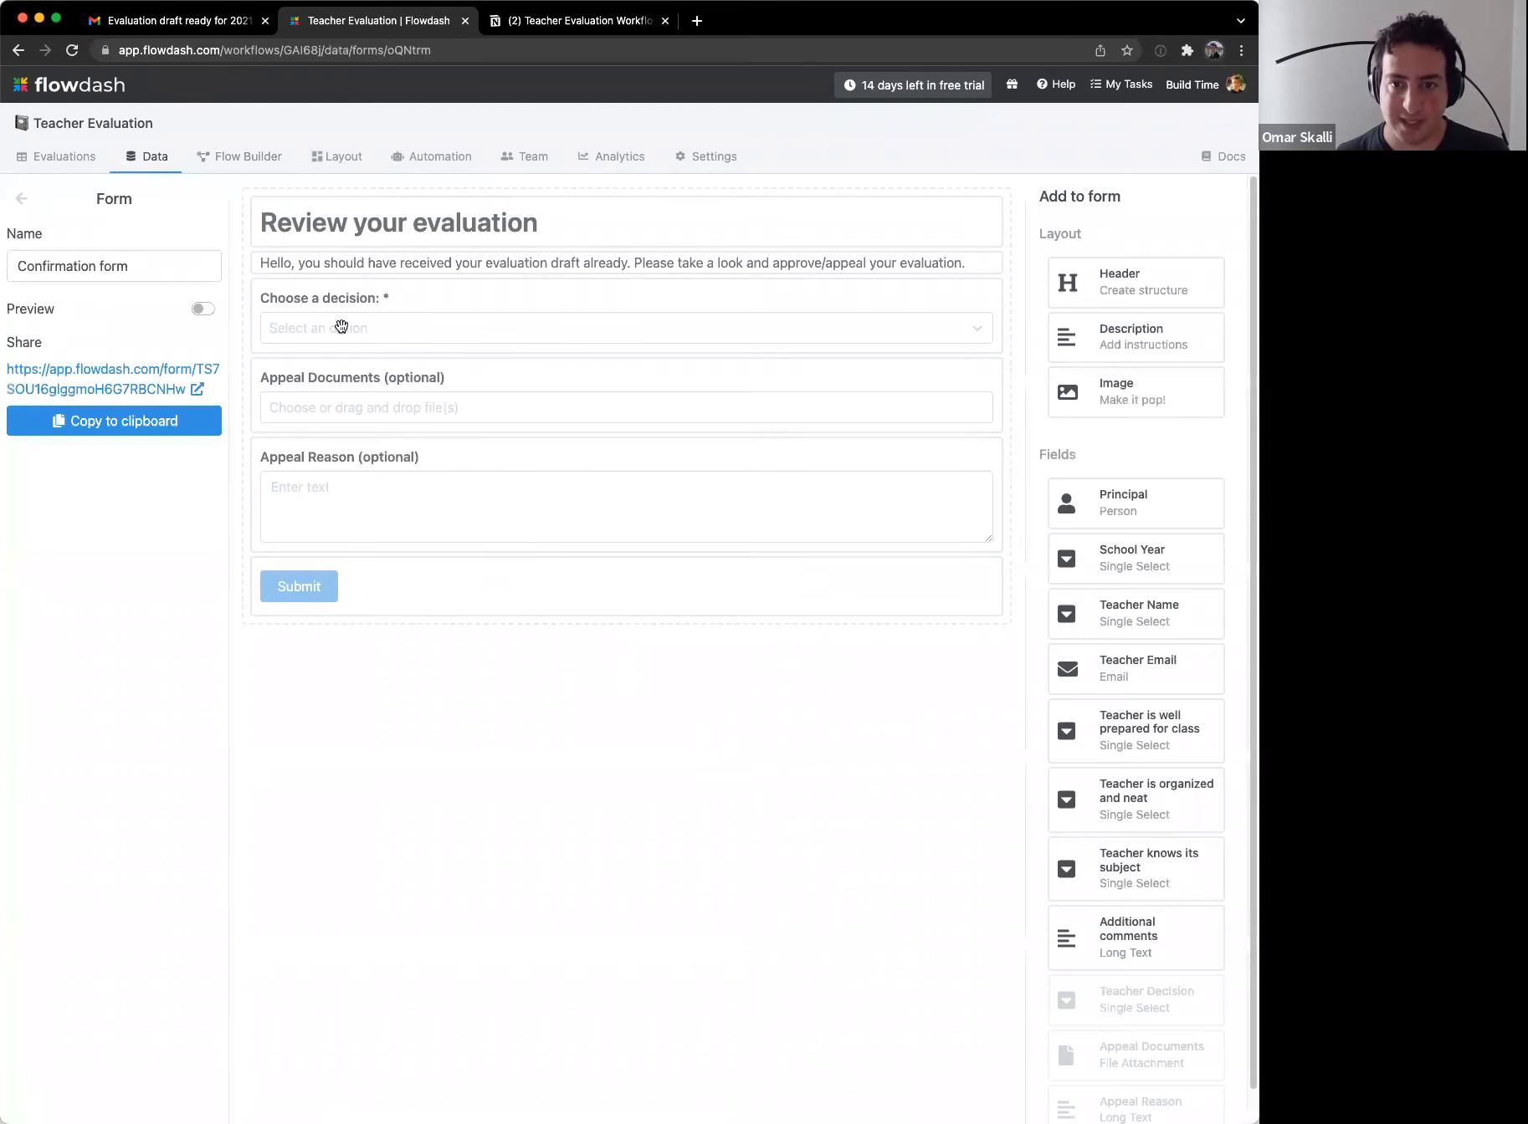
{"action": "left_click", "coordinate": [336, 303]}
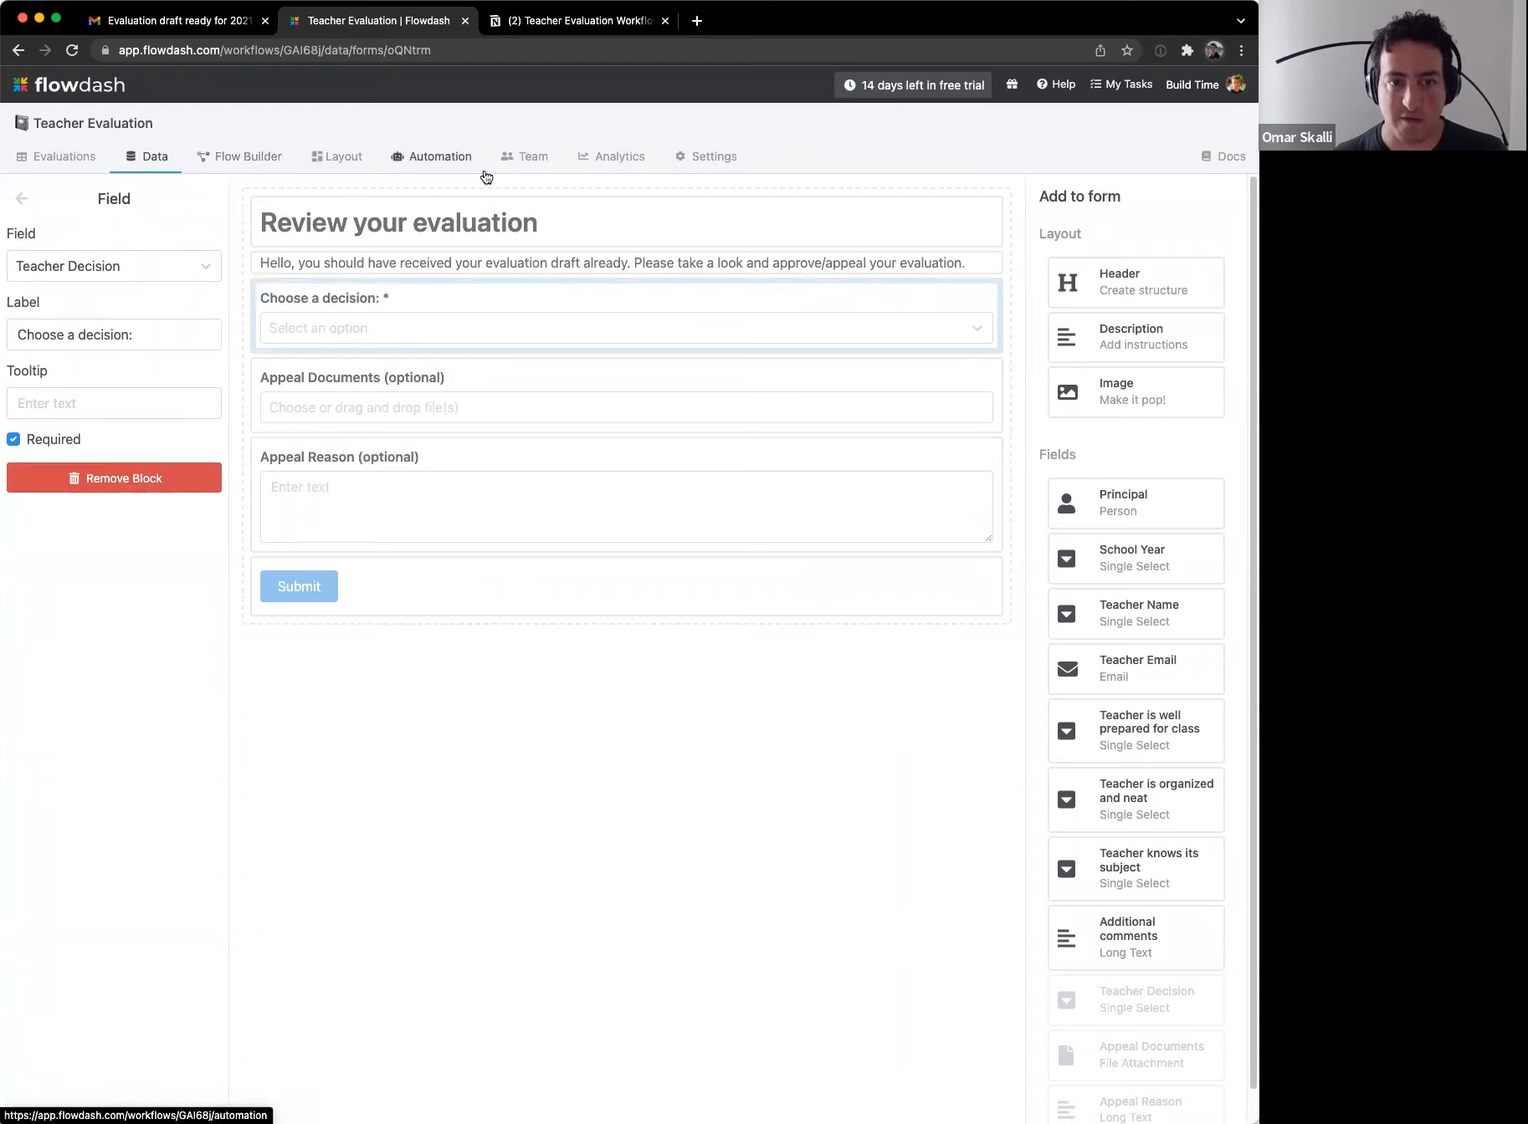
{"action": "left_click", "coordinate": [458, 161]}
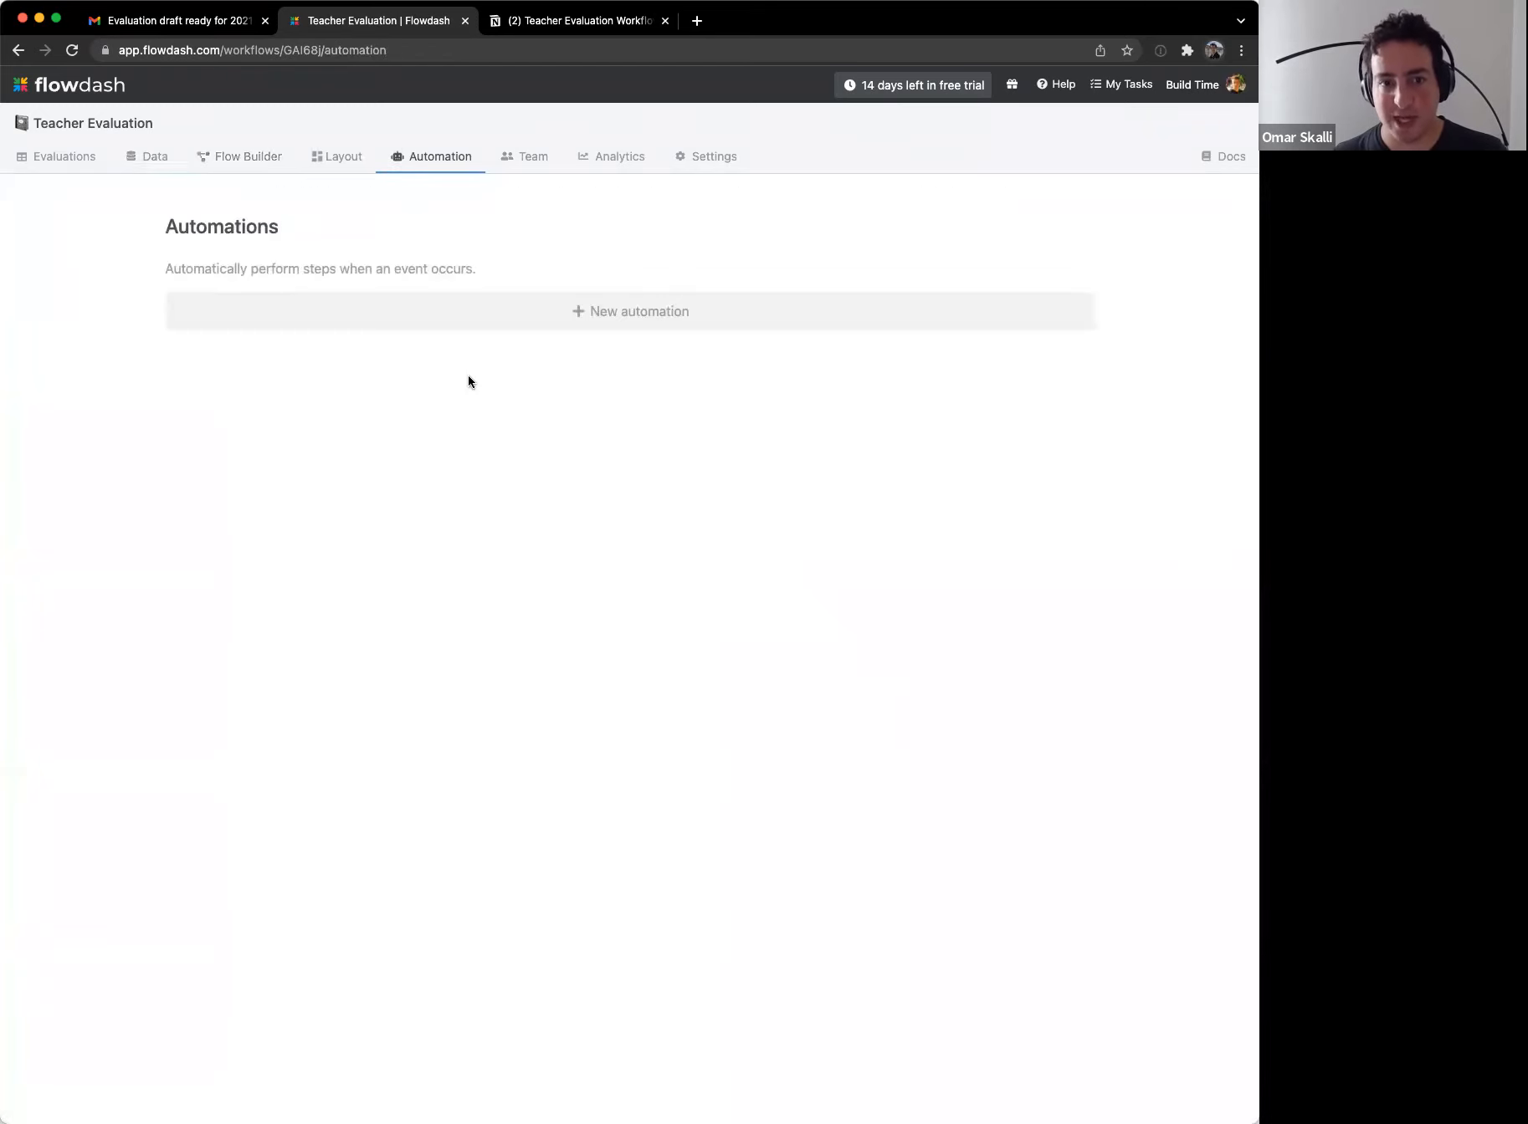
{"action": "left_click", "coordinate": [475, 315]}
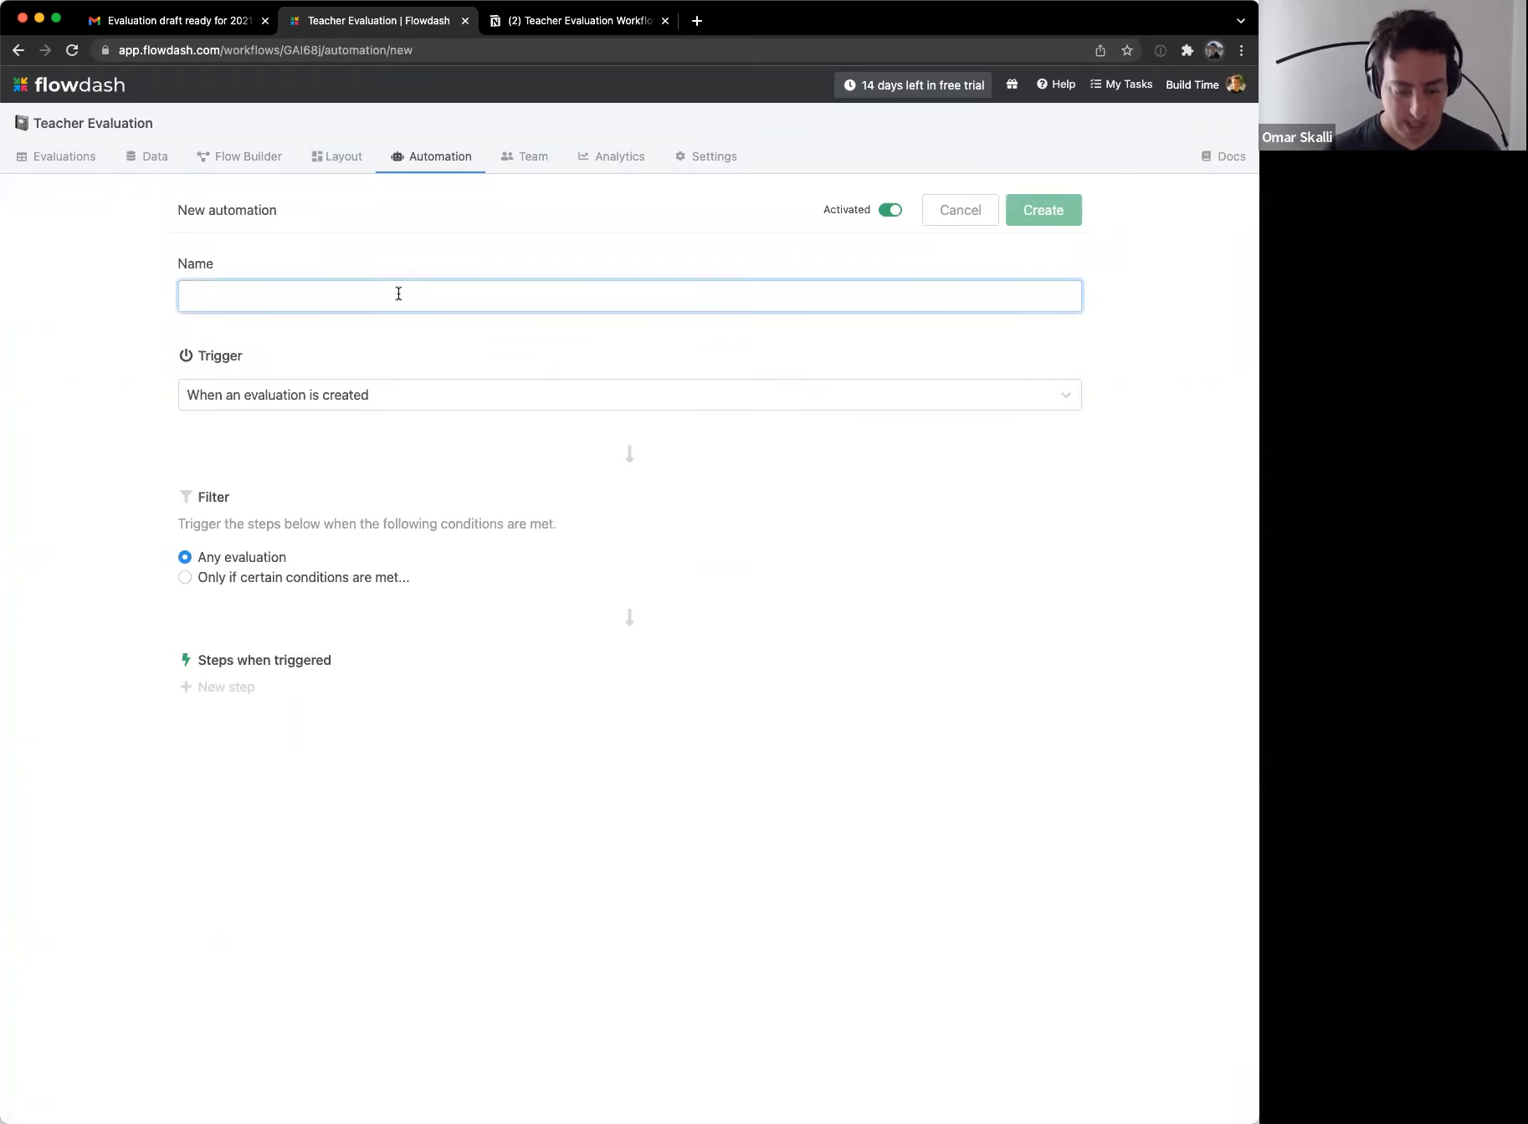
{"action": "type", "text": "Approve"}
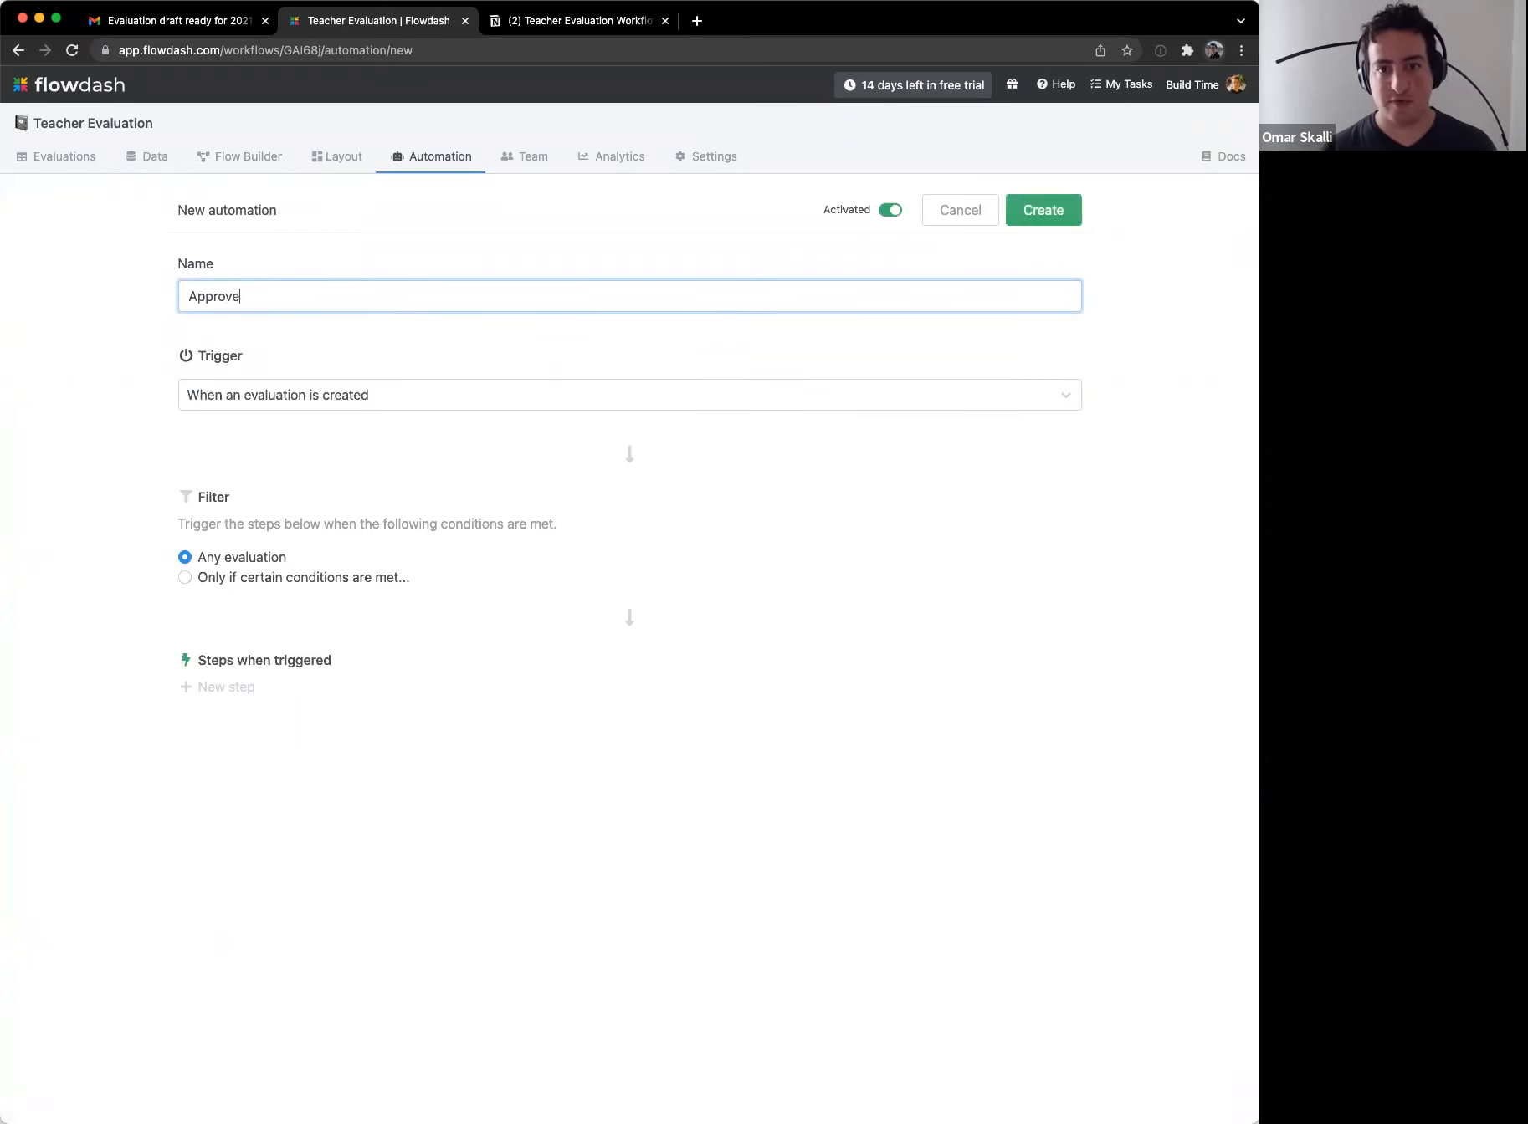
{"action": "type", "text": " evaluation"}
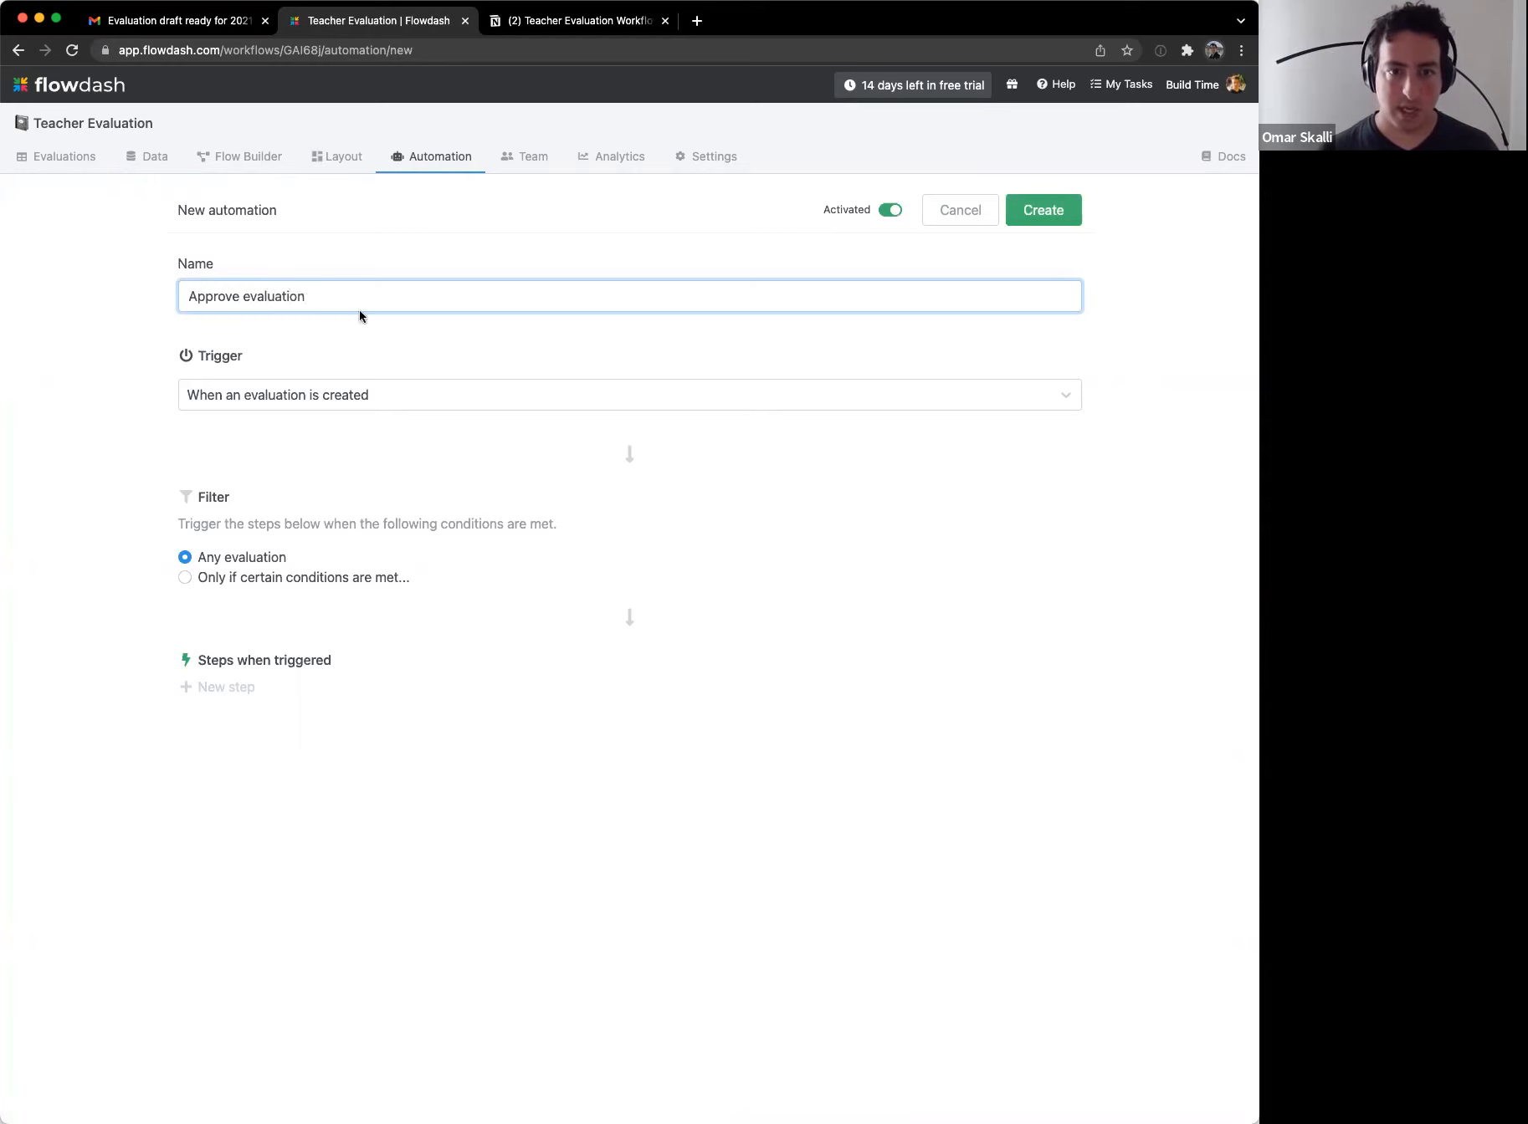
Step: Set the trigger to run when the Teacher Decision field is updated
{"action": "left_click", "coordinate": [366, 390]}
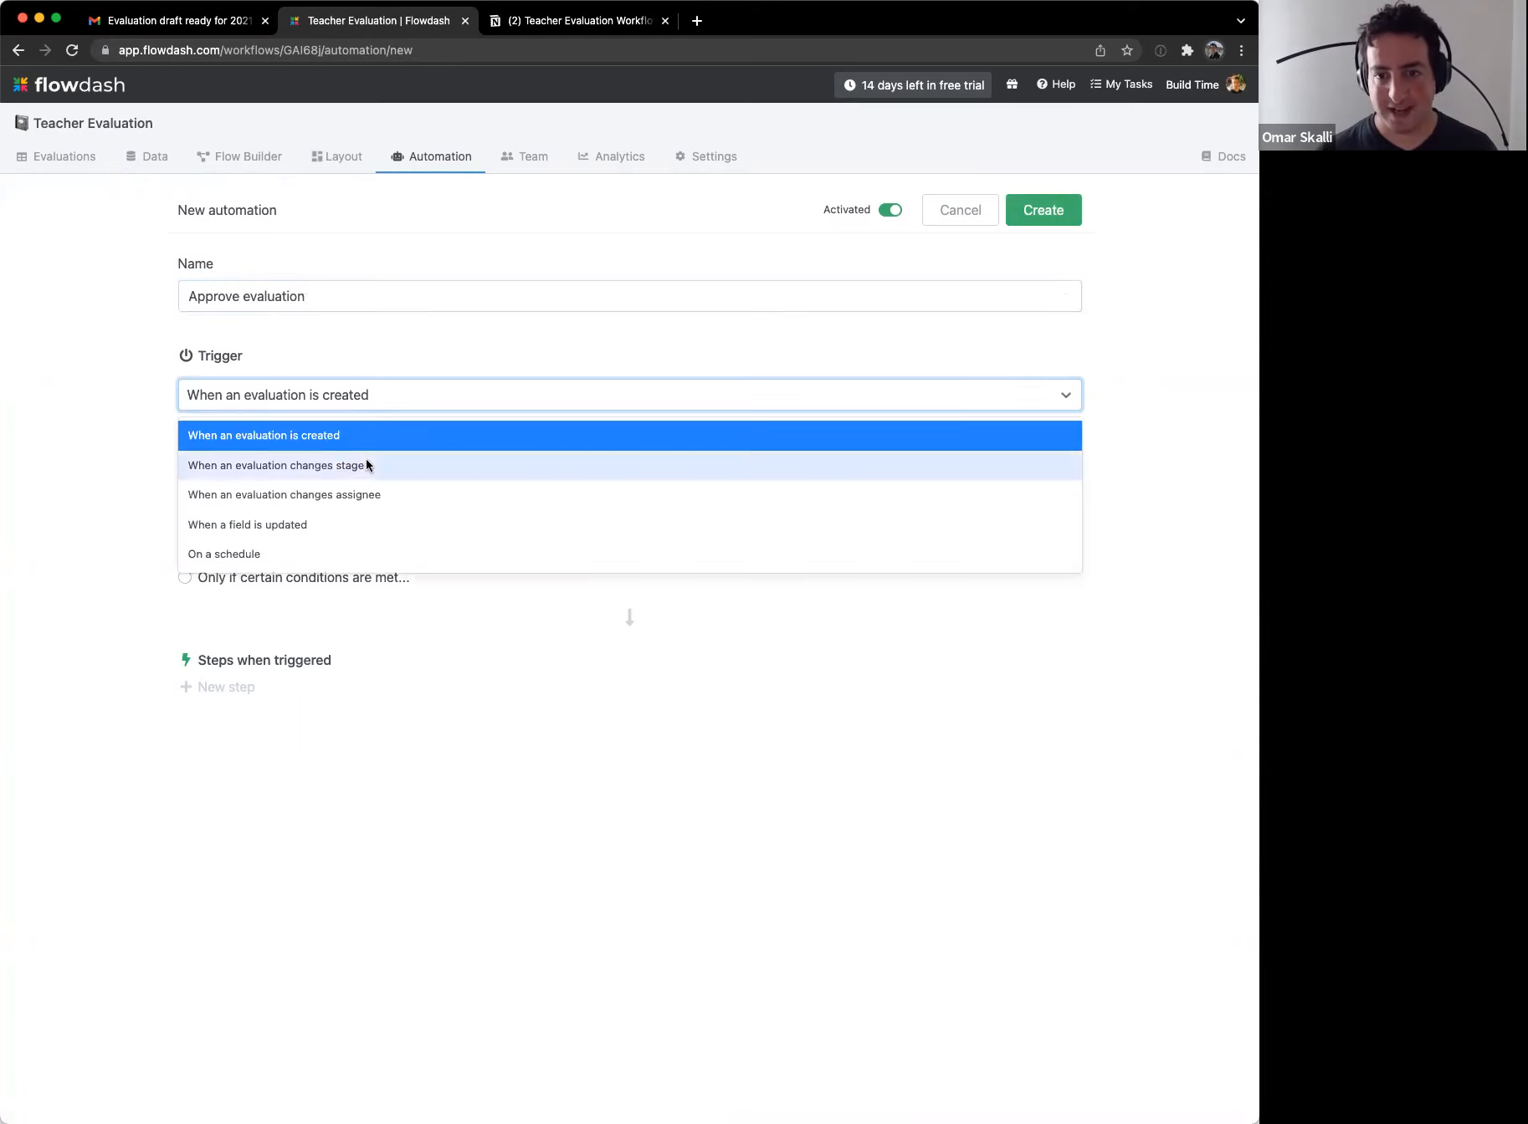
{"action": "left_click", "coordinate": [369, 523]}
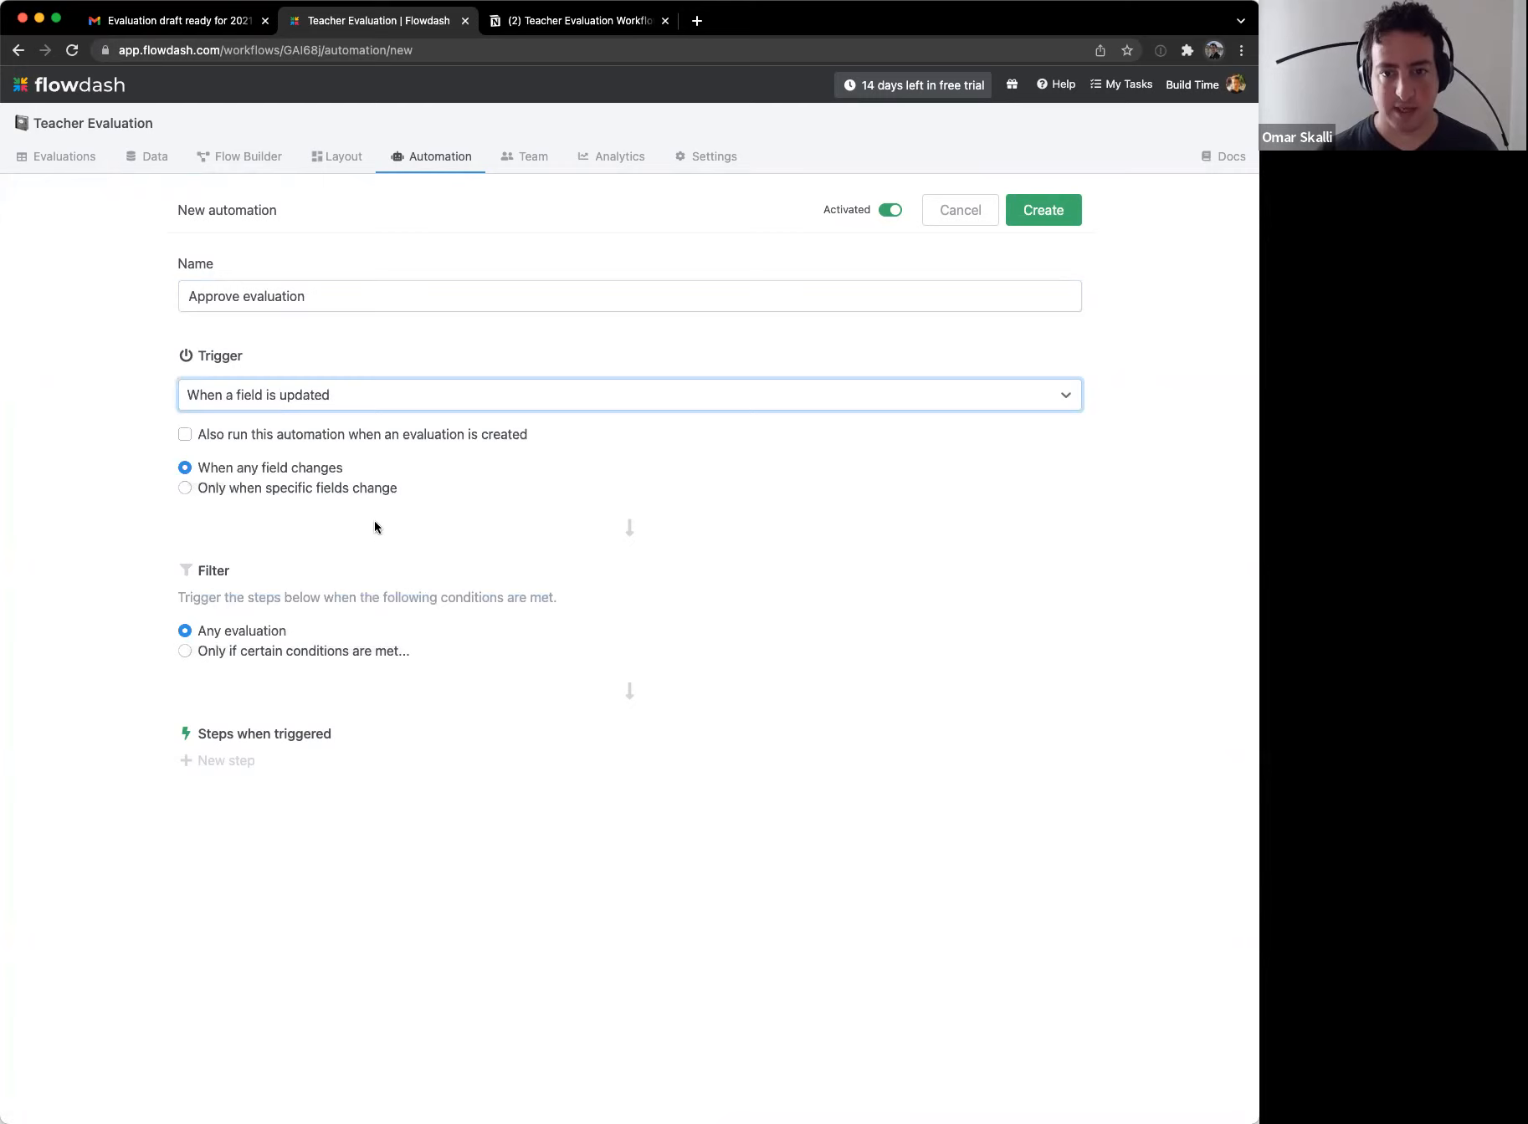
{"action": "left_click", "coordinate": [330, 487]}
{"action": "left_click", "coordinate": [294, 519]}
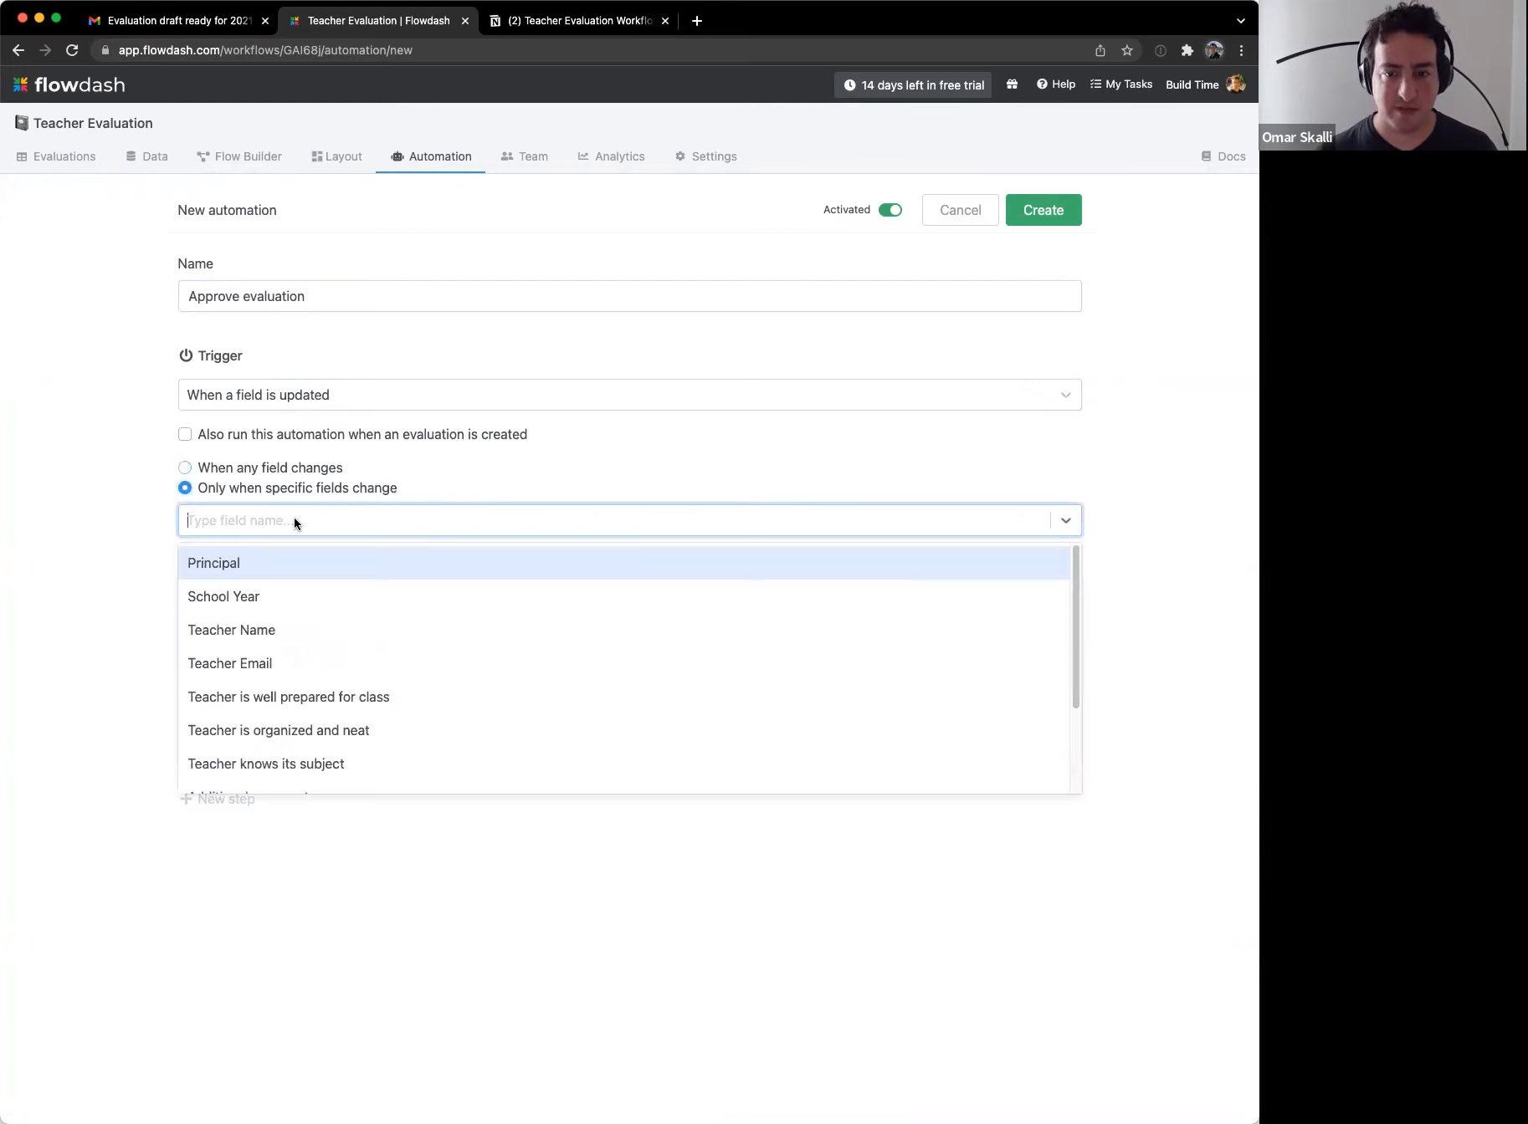
{"action": "scroll", "coordinate": [416, 634], "scroll_direction": "down", "scroll_amount": 3}
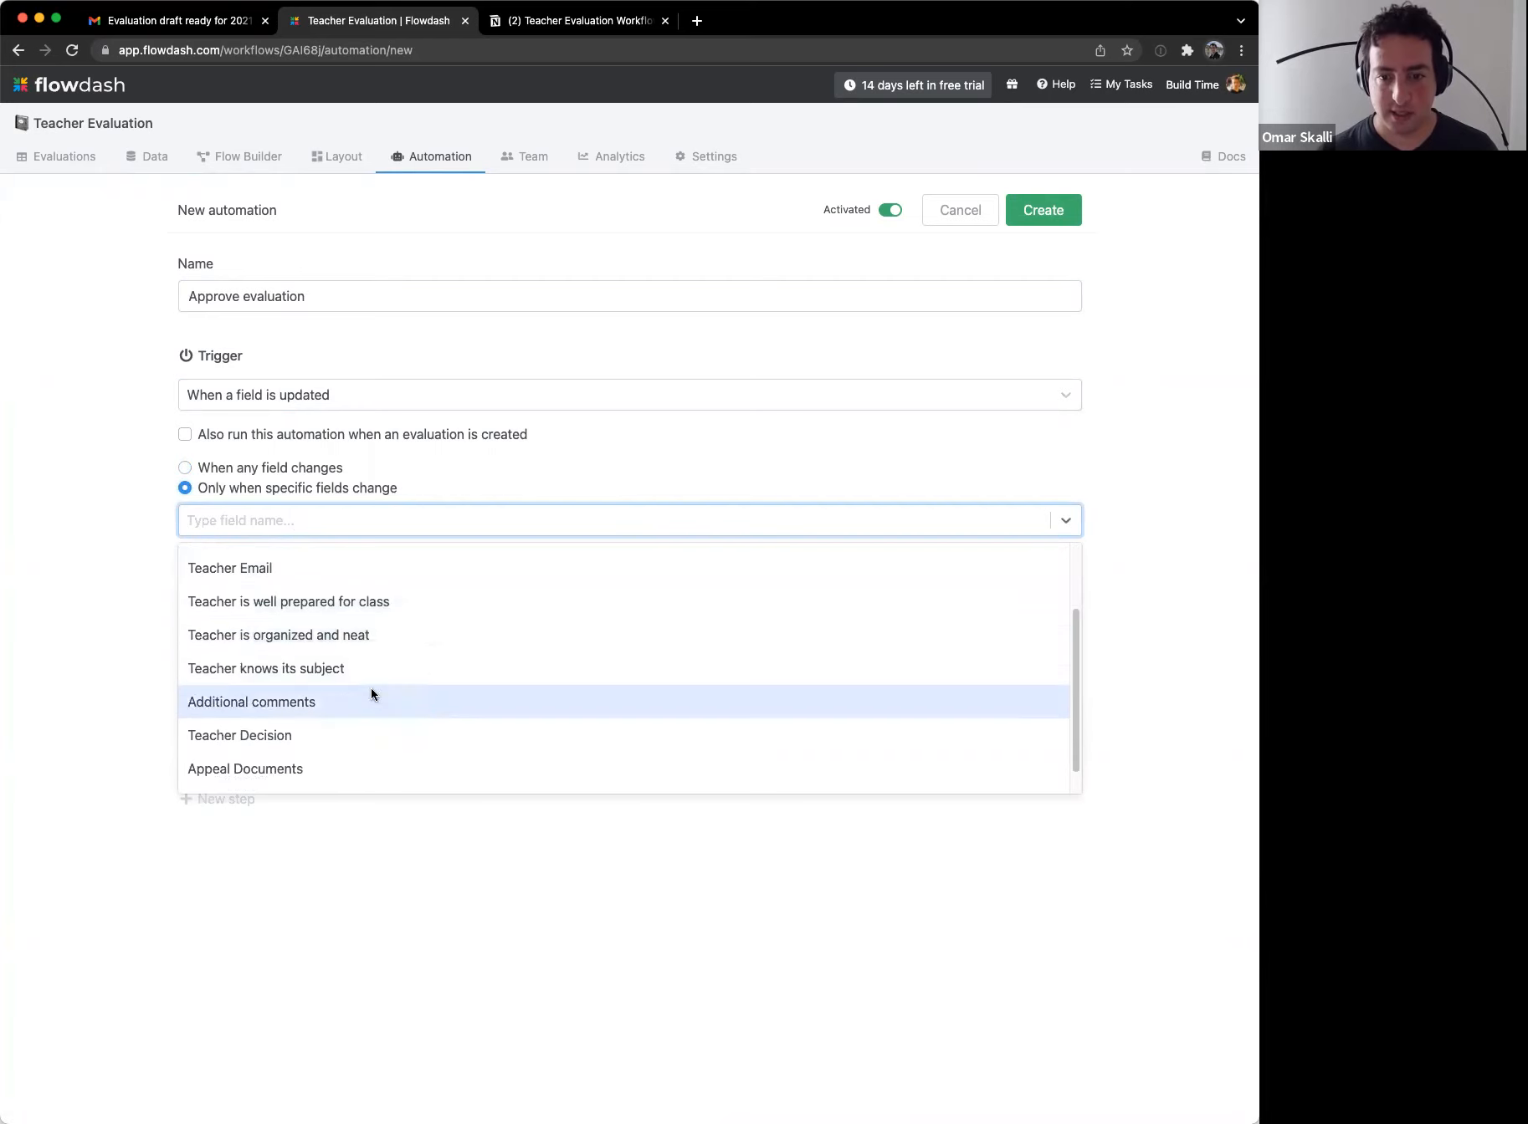
{"action": "left_click", "coordinate": [327, 735]}
{"action": "left_click", "coordinate": [111, 533]}
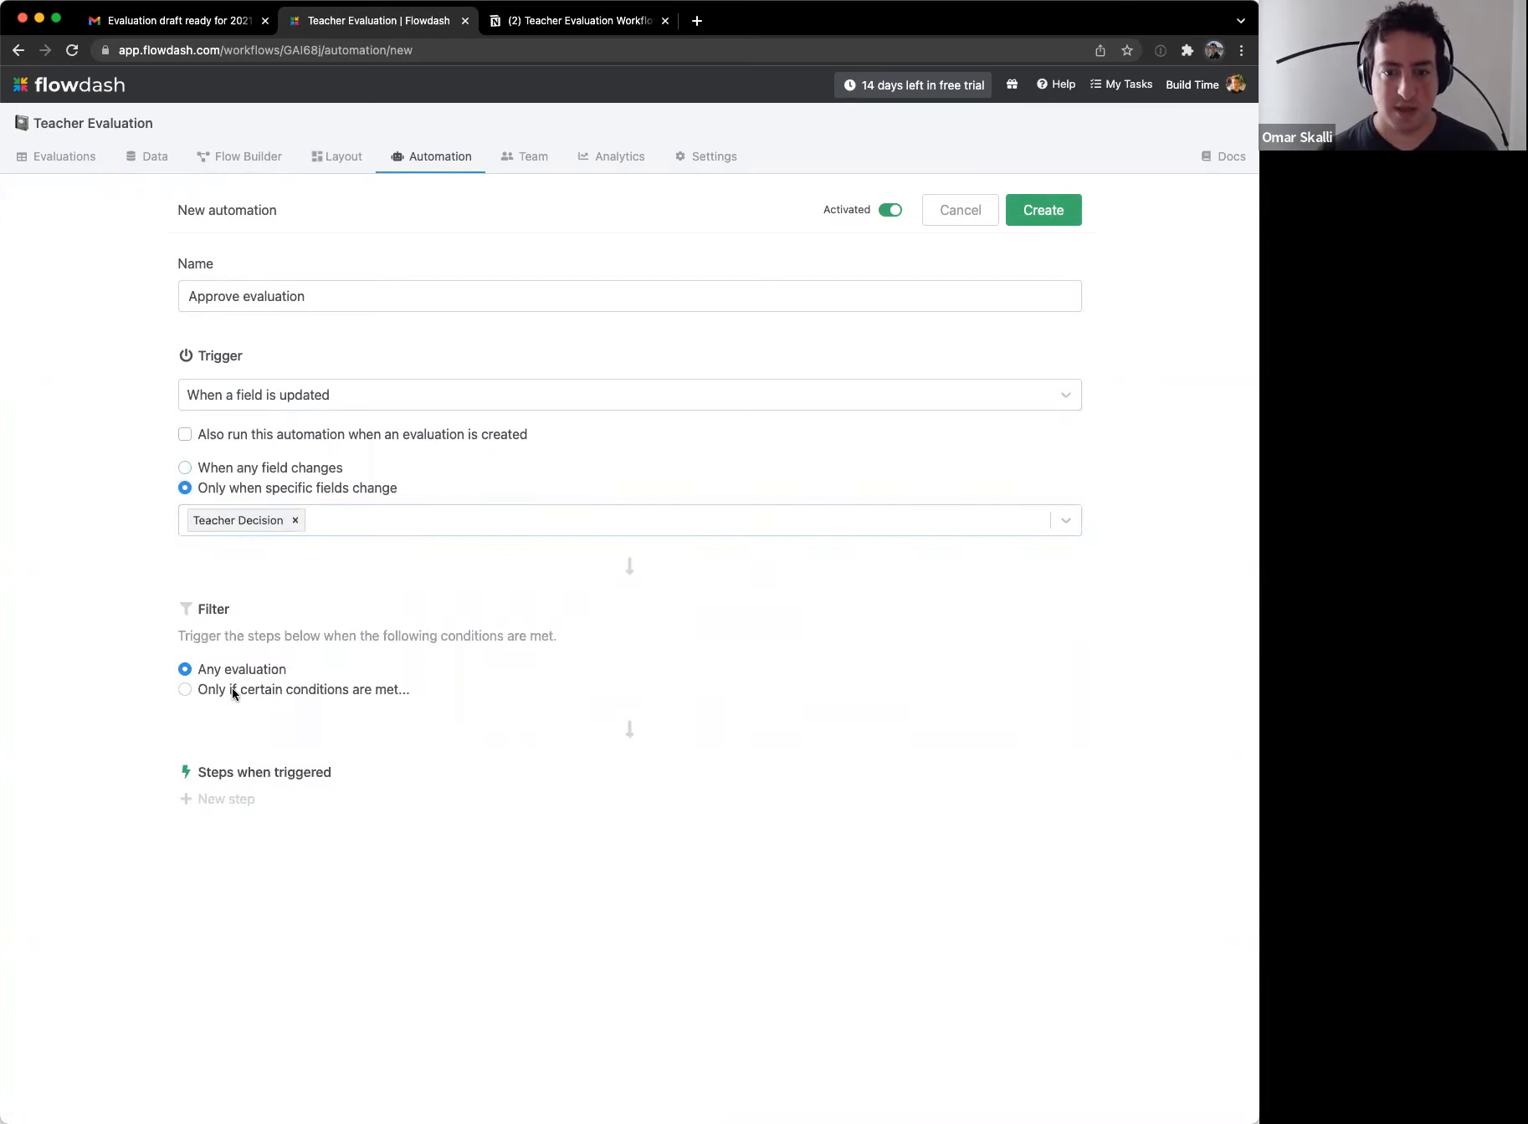
Step: Add a filter so it only acts when Teacher Decision is Approve
{"action": "left_click", "coordinate": [184, 689]}
{"action": "left_click", "coordinate": [356, 743]}
{"action": "scroll", "coordinate": [408, 855], "scroll_direction": "down", "scroll_amount": 5}
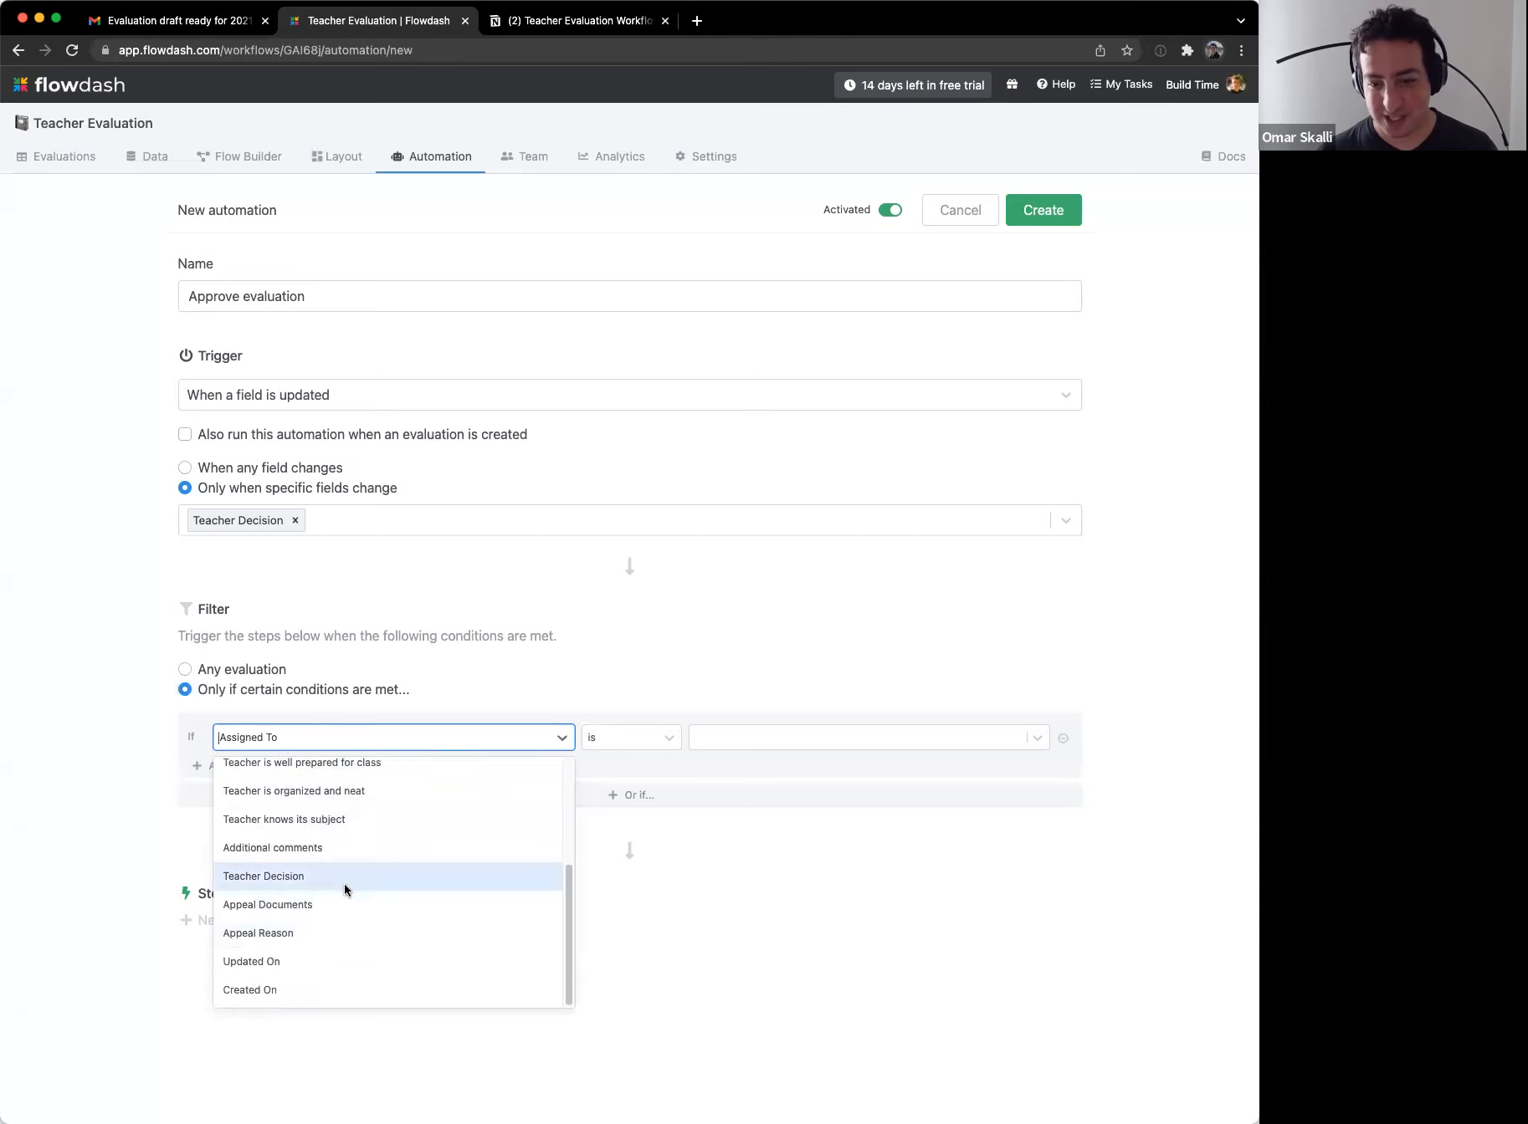
{"action": "left_click", "coordinate": [413, 872]}
{"action": "left_click", "coordinate": [738, 737]}
{"action": "left_click", "coordinate": [728, 775]}
Step: Add a Move to stage Completed step and create the automation
{"action": "left_click", "coordinate": [218, 923]}
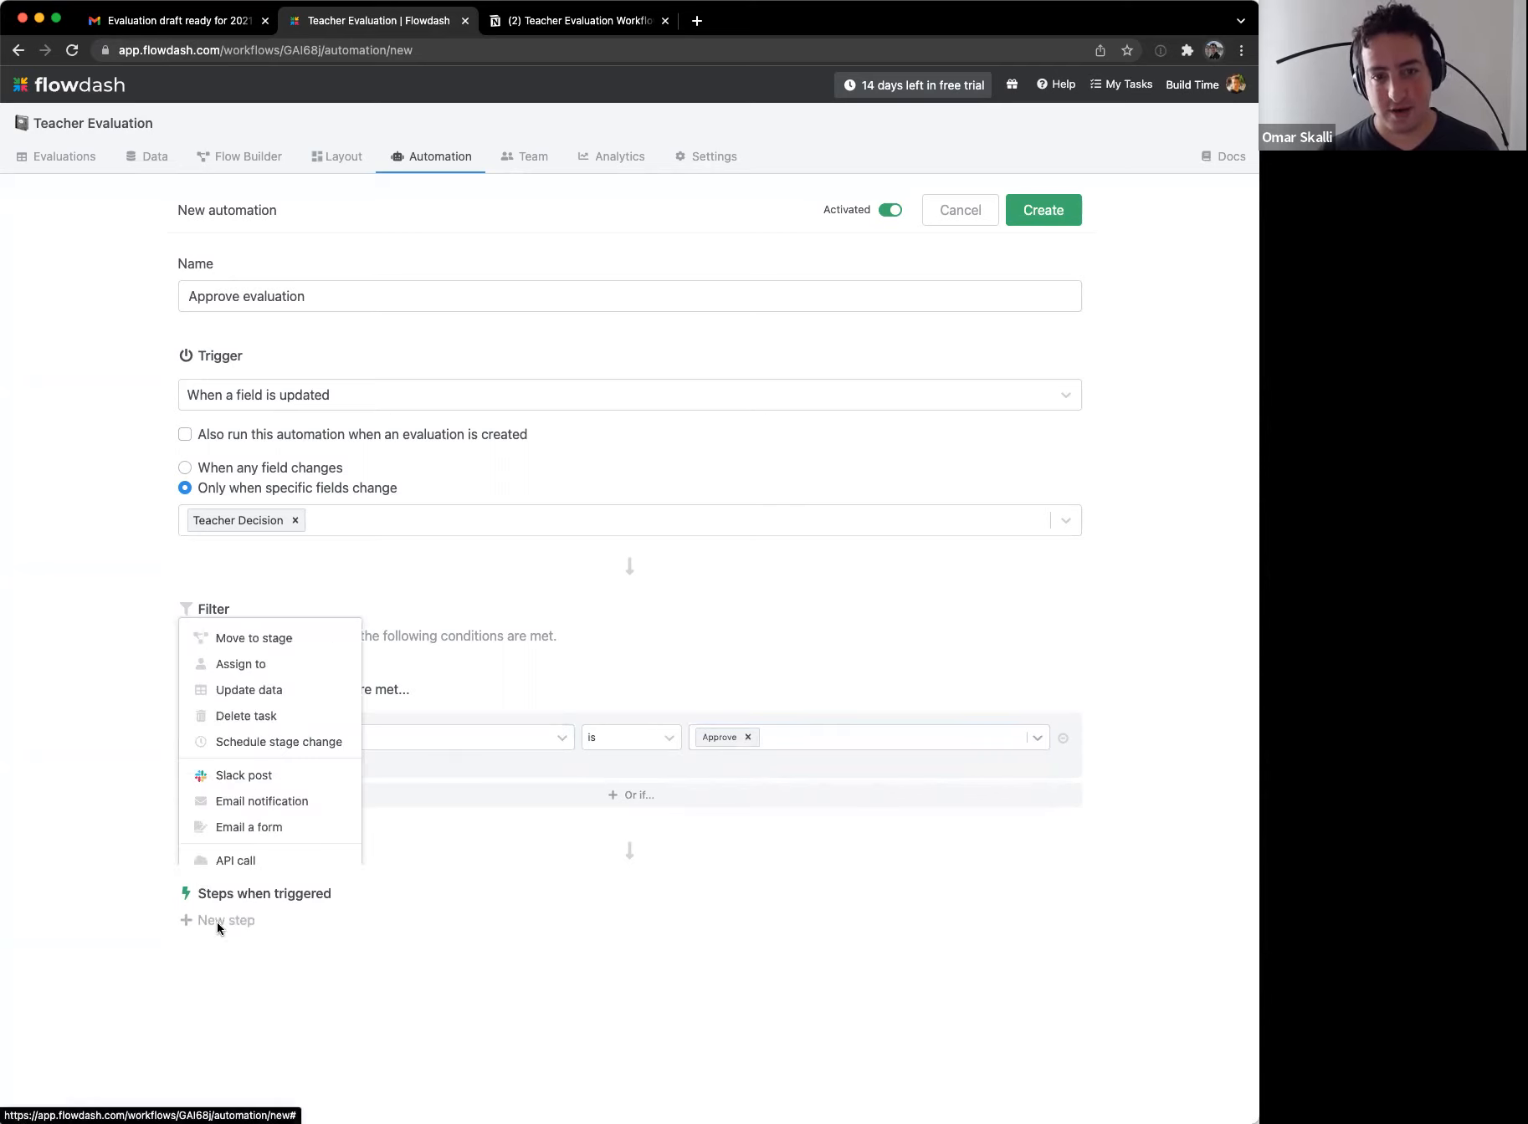
{"action": "left_click", "coordinate": [283, 643]}
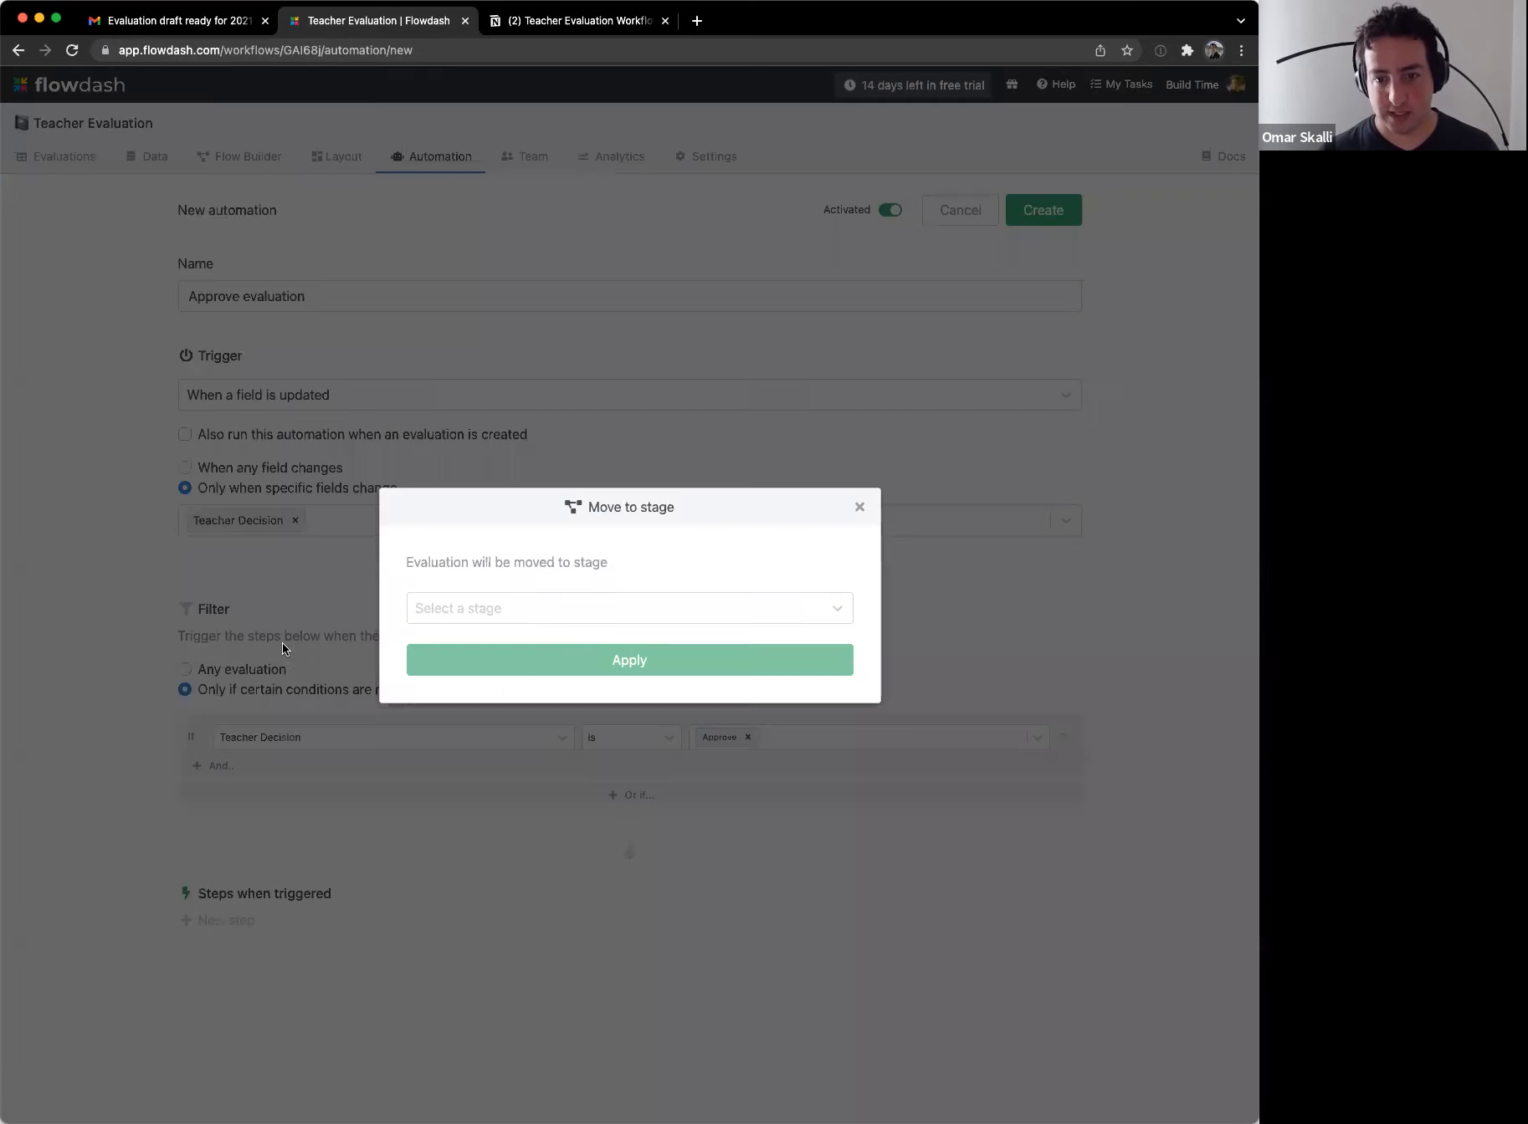
{"action": "left_click", "coordinate": [547, 608]}
{"action": "left_click", "coordinate": [501, 729]}
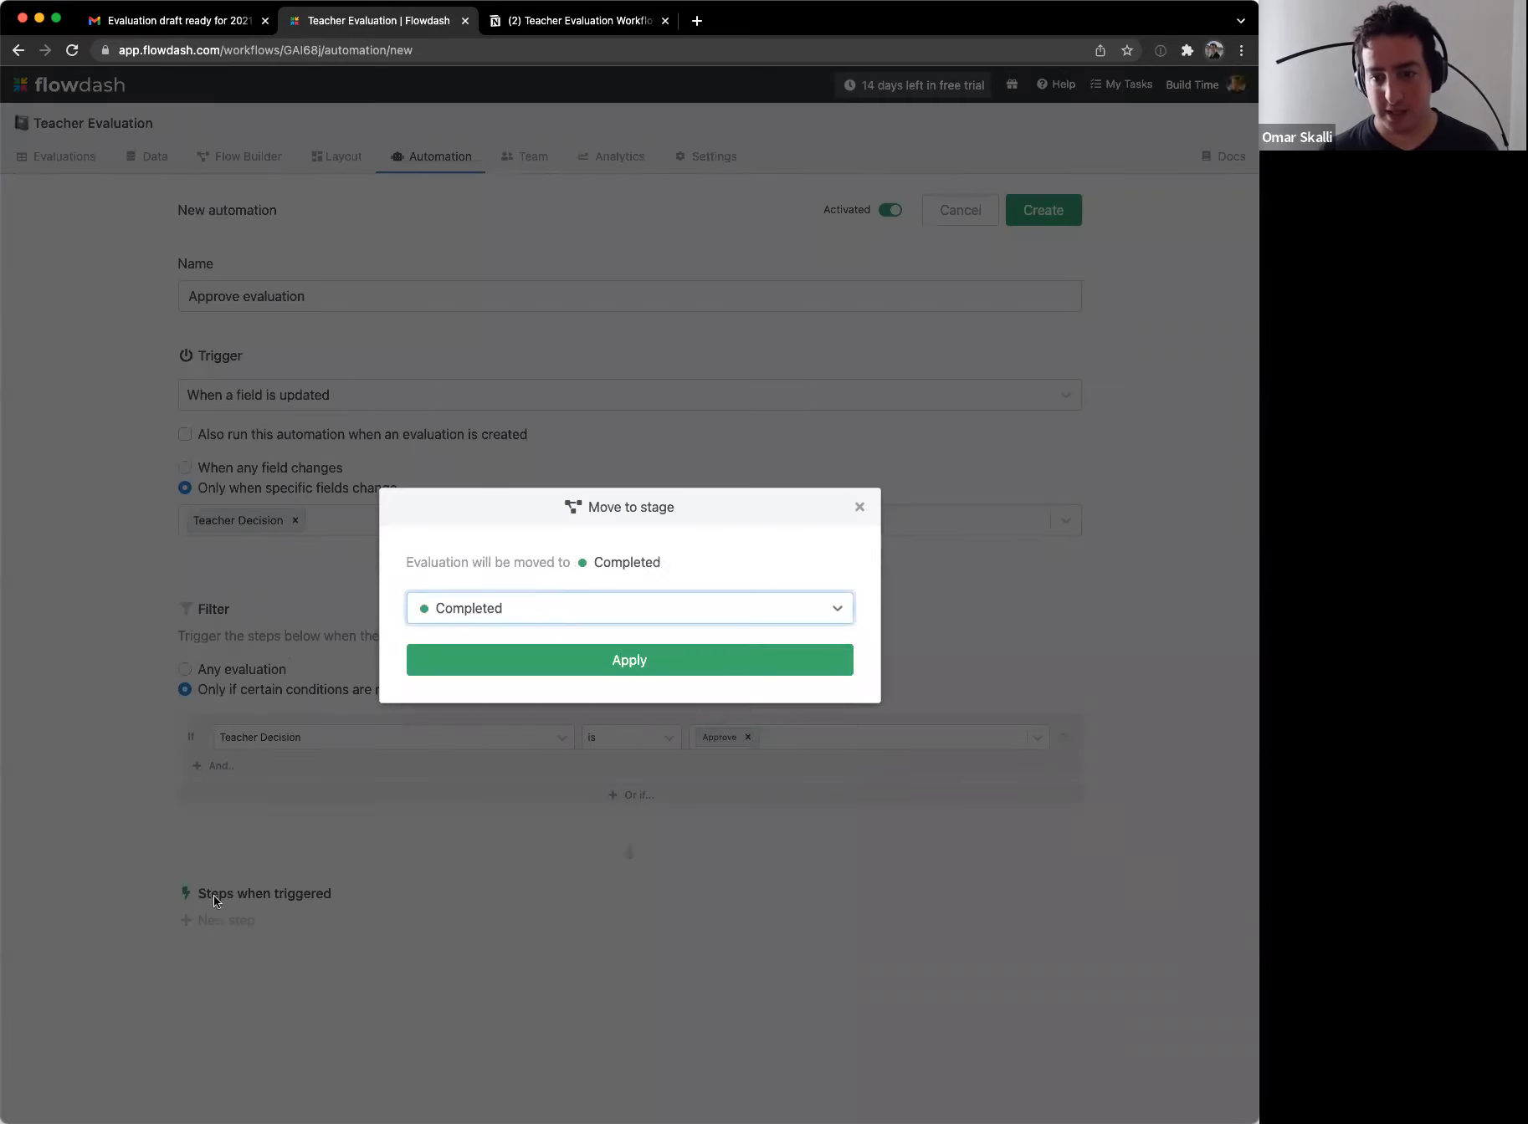
{"action": "left_click", "coordinate": [505, 666]}
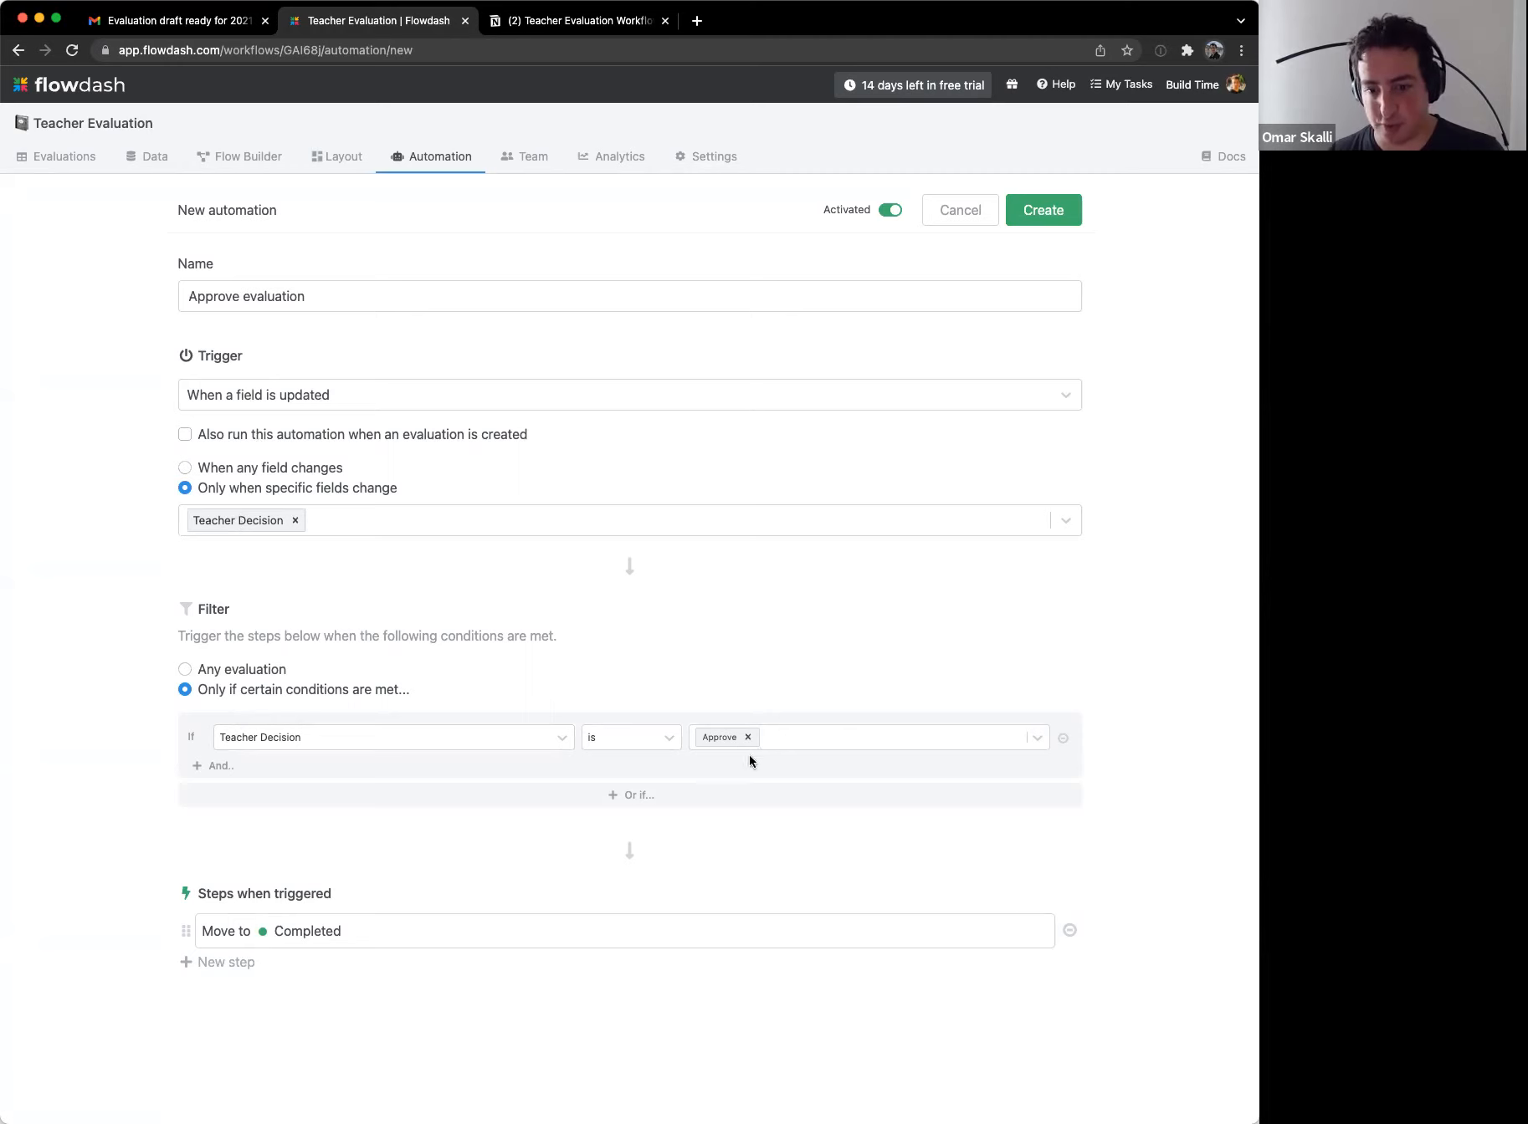
{"action": "left_click", "coordinate": [1059, 217]}
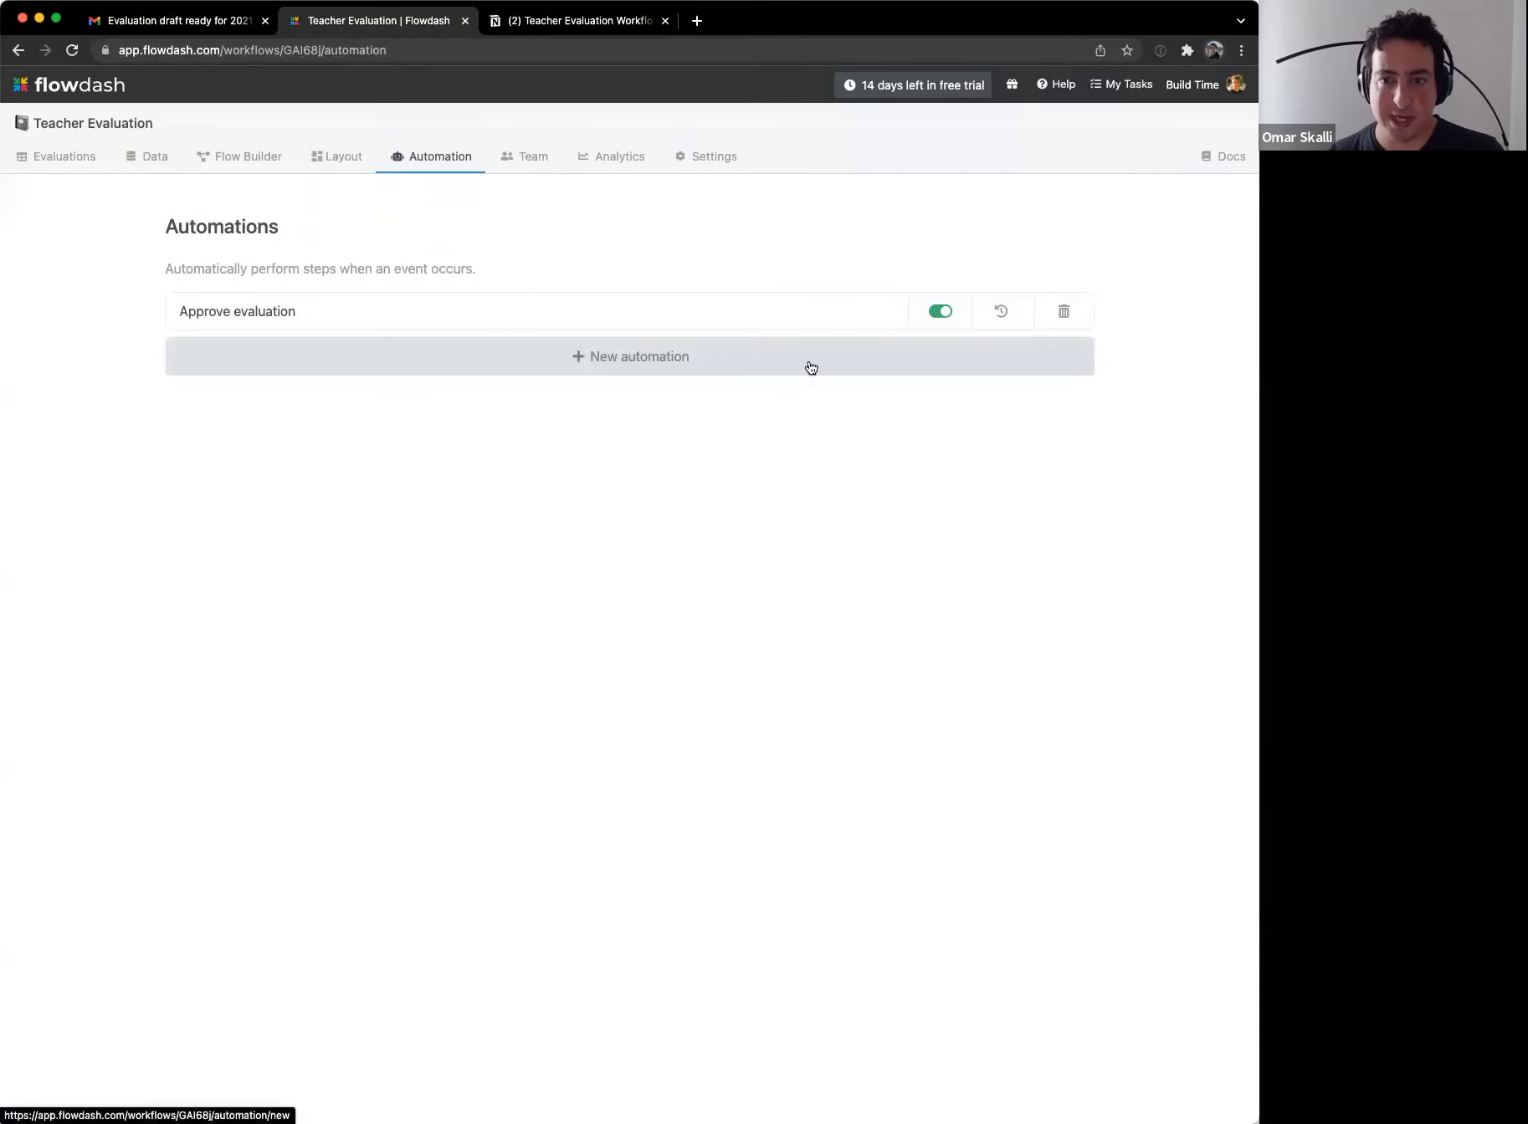
Step: Start a new automation 'Appeal Evaluation' triggered by updates to Teacher Decision
{"action": "left_click", "coordinate": [597, 376]}
{"action": "left_click", "coordinate": [300, 295]}
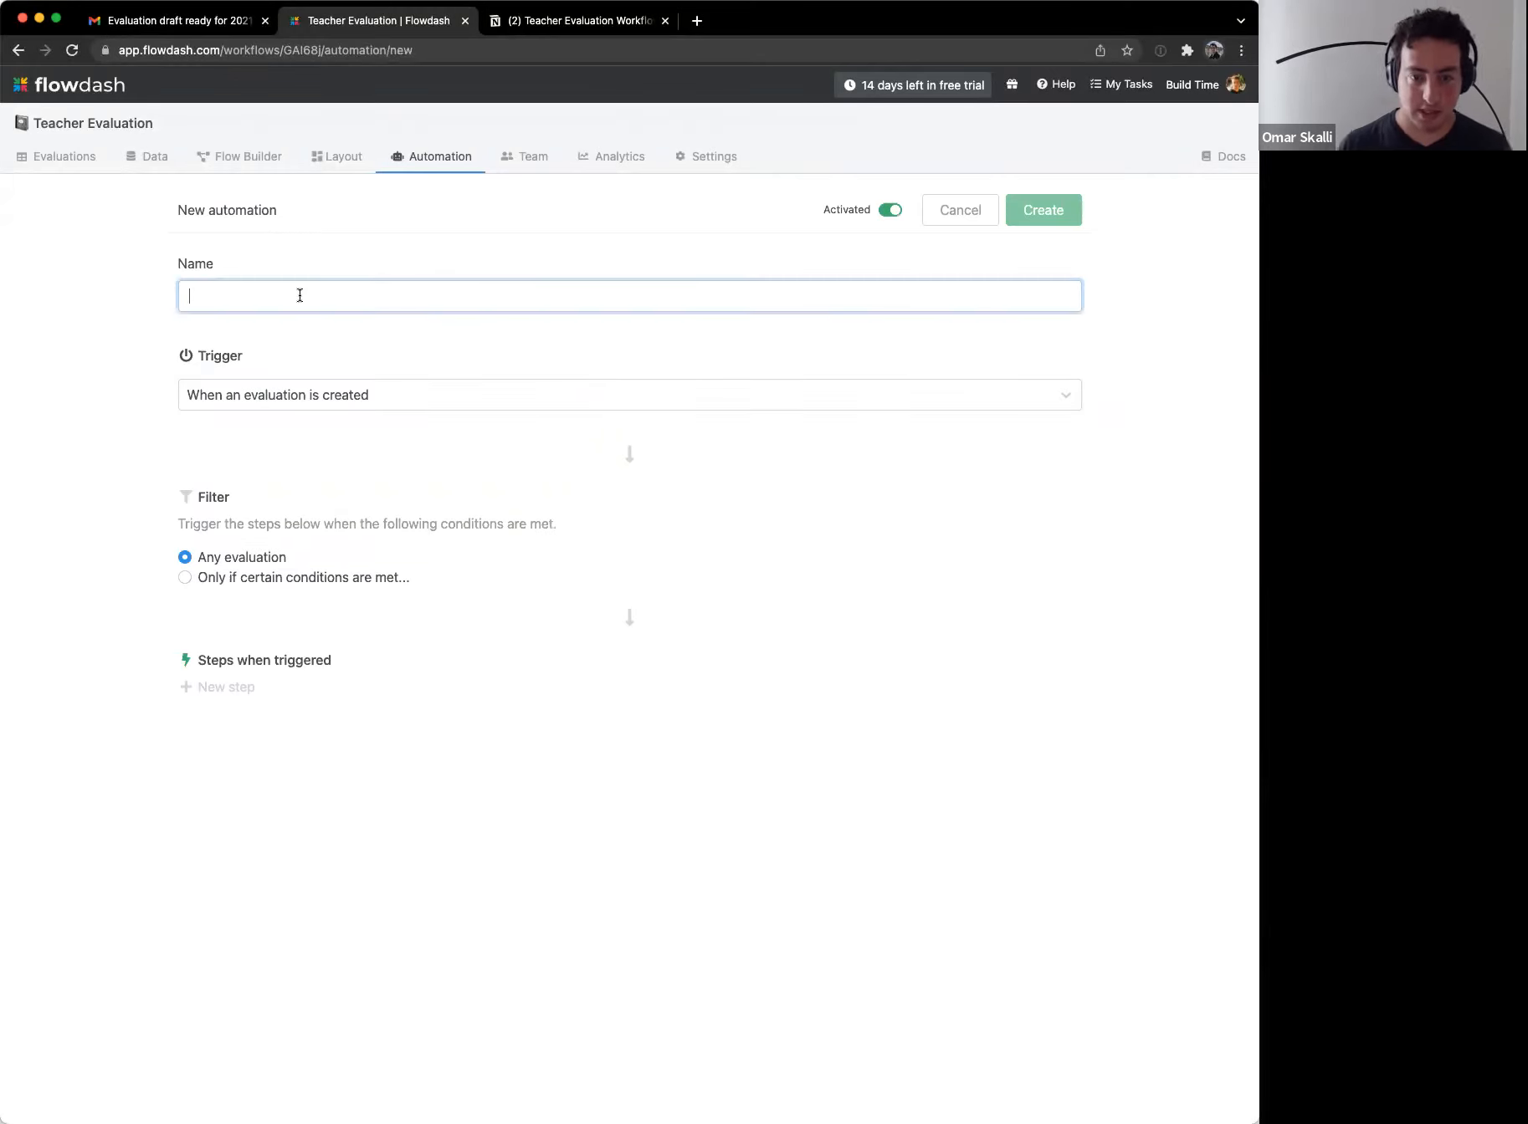
{"action": "type", "text": "Appeal"}
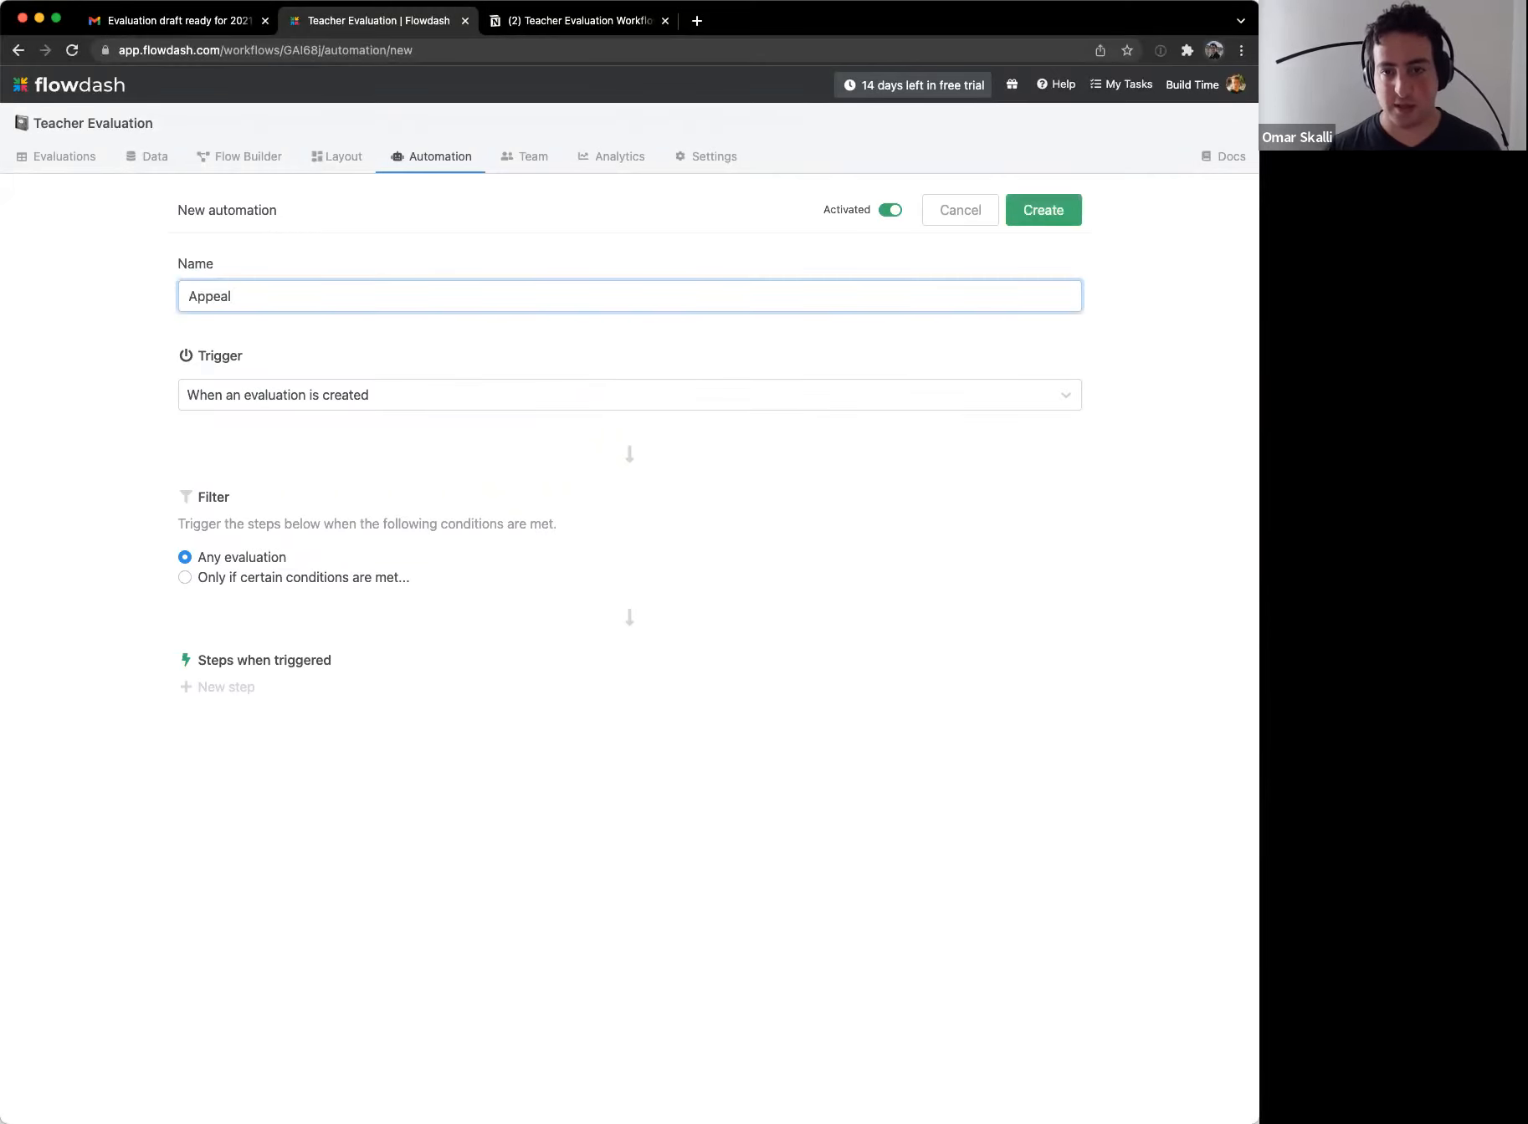
{"action": "type", "text": " Evaluation"}
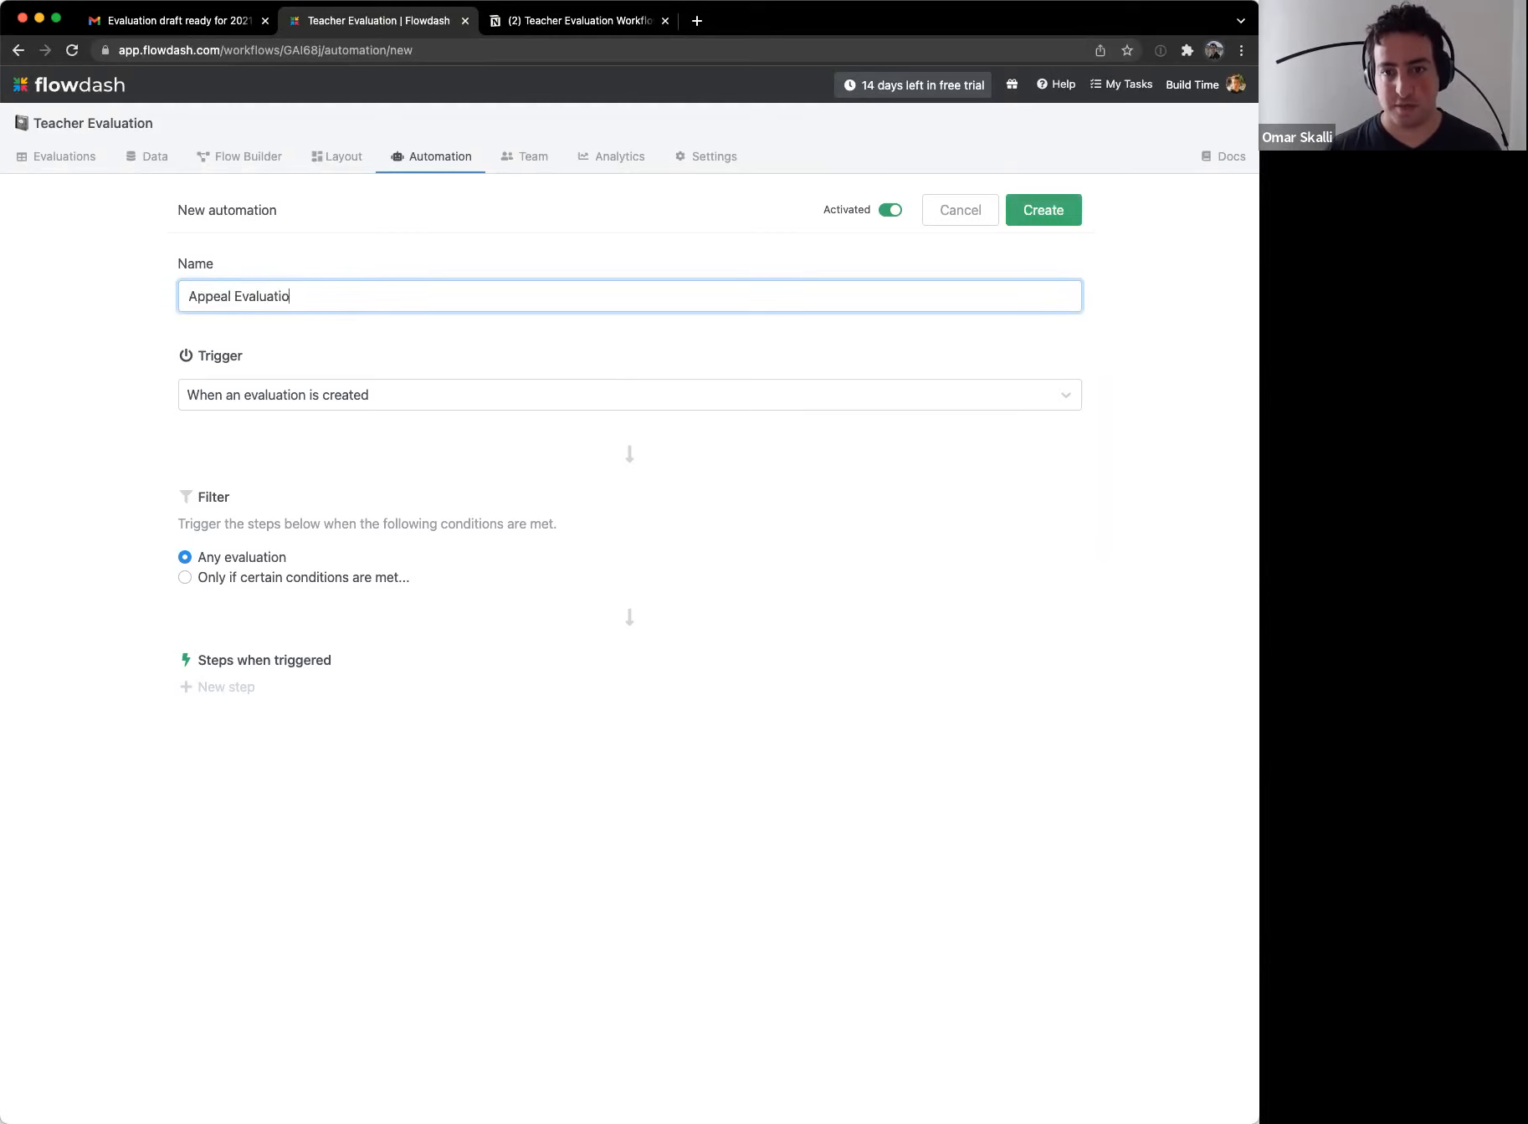
{"action": "left_click", "coordinate": [319, 402]}
{"action": "left_click", "coordinate": [306, 523]}
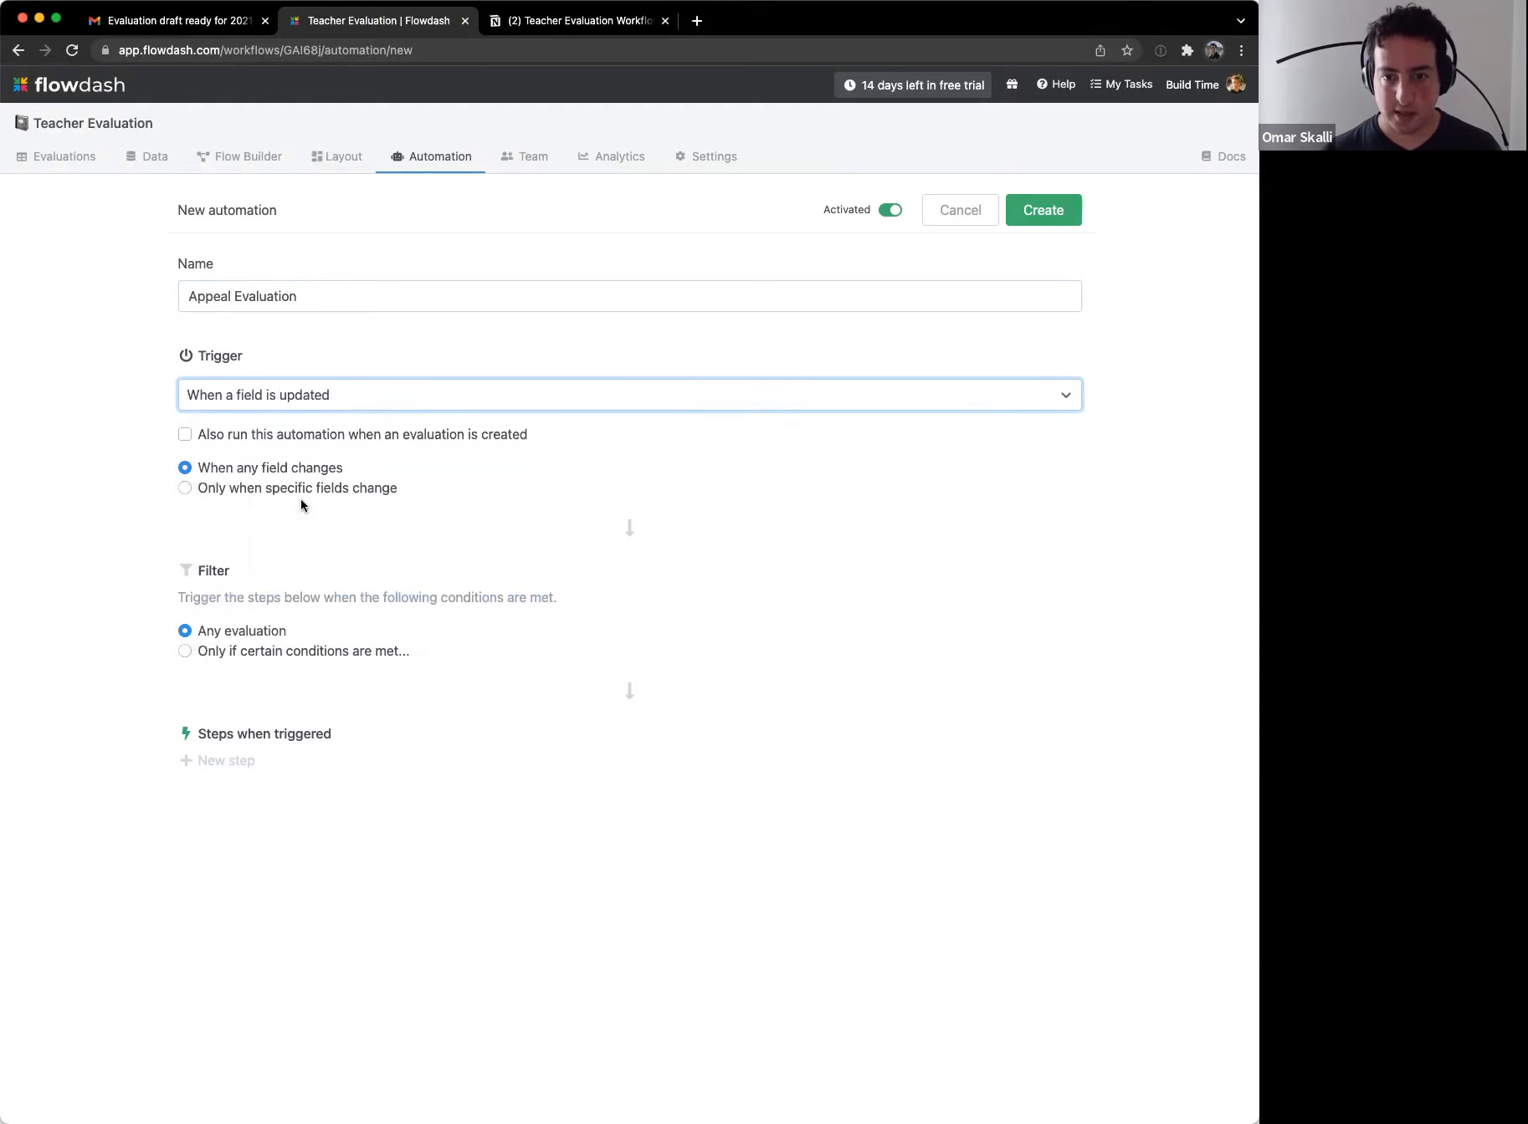
{"action": "left_click", "coordinate": [302, 492]}
{"action": "left_click", "coordinate": [305, 520]}
{"action": "scroll", "coordinate": [335, 721], "scroll_direction": "down", "scroll_amount": 2}
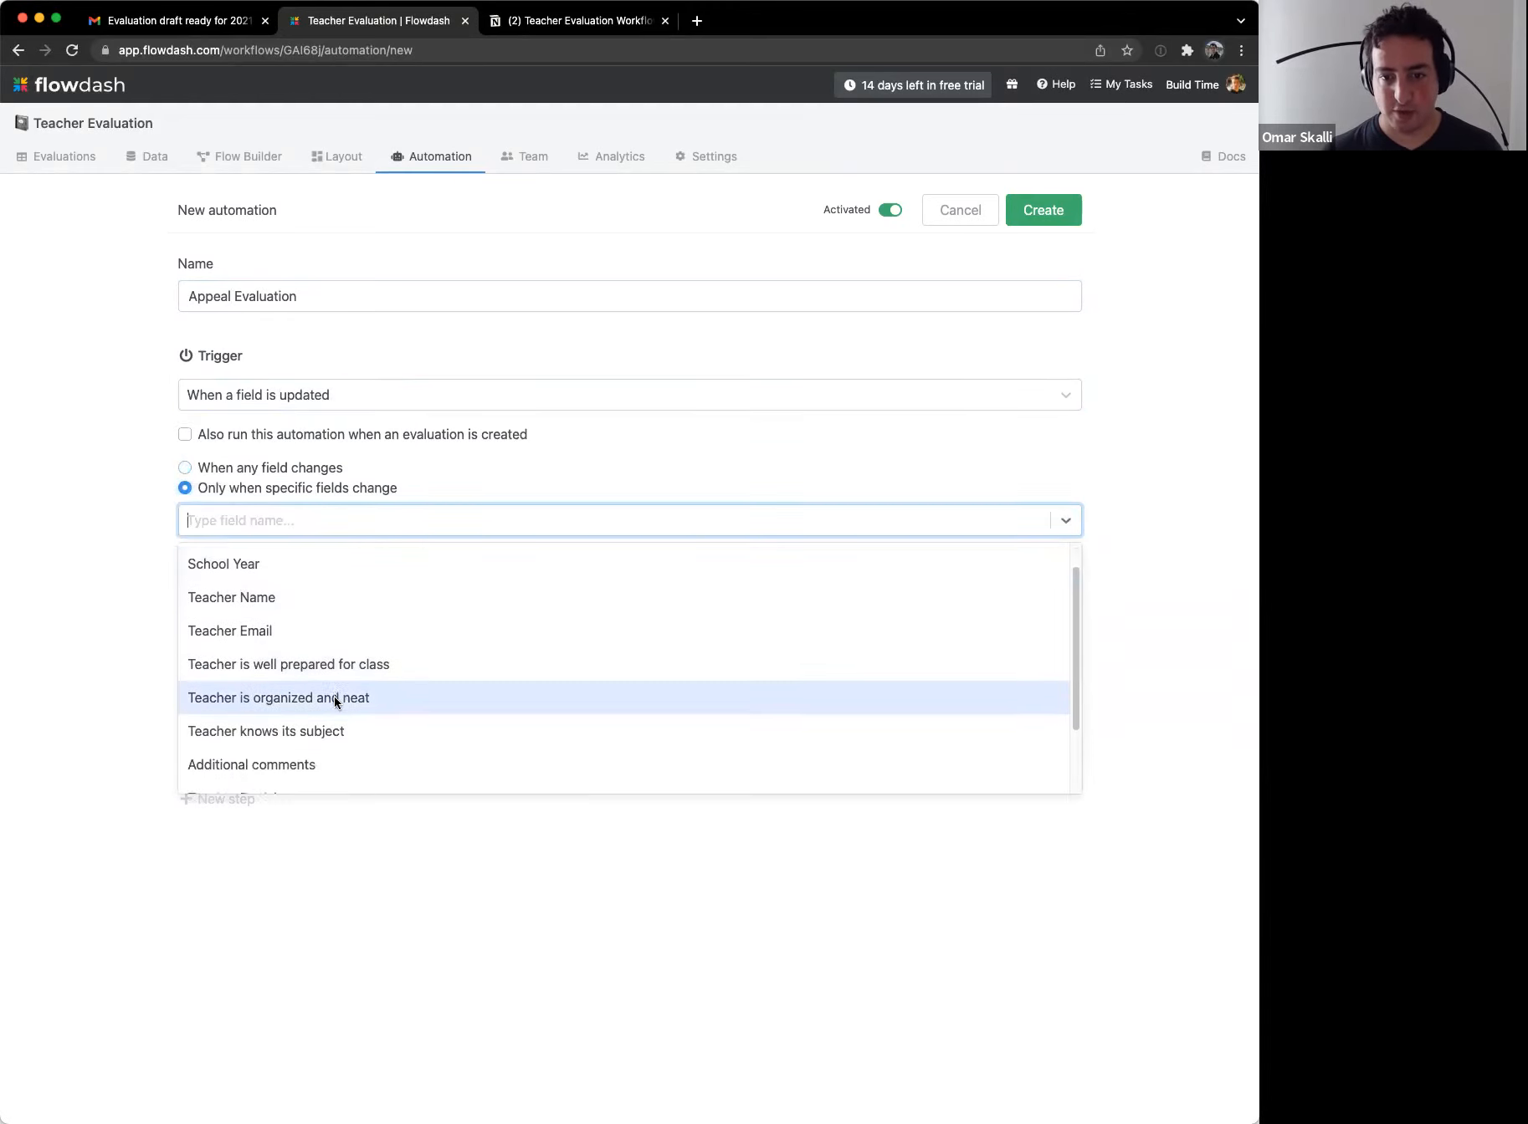
{"action": "left_click", "coordinate": [305, 756]}
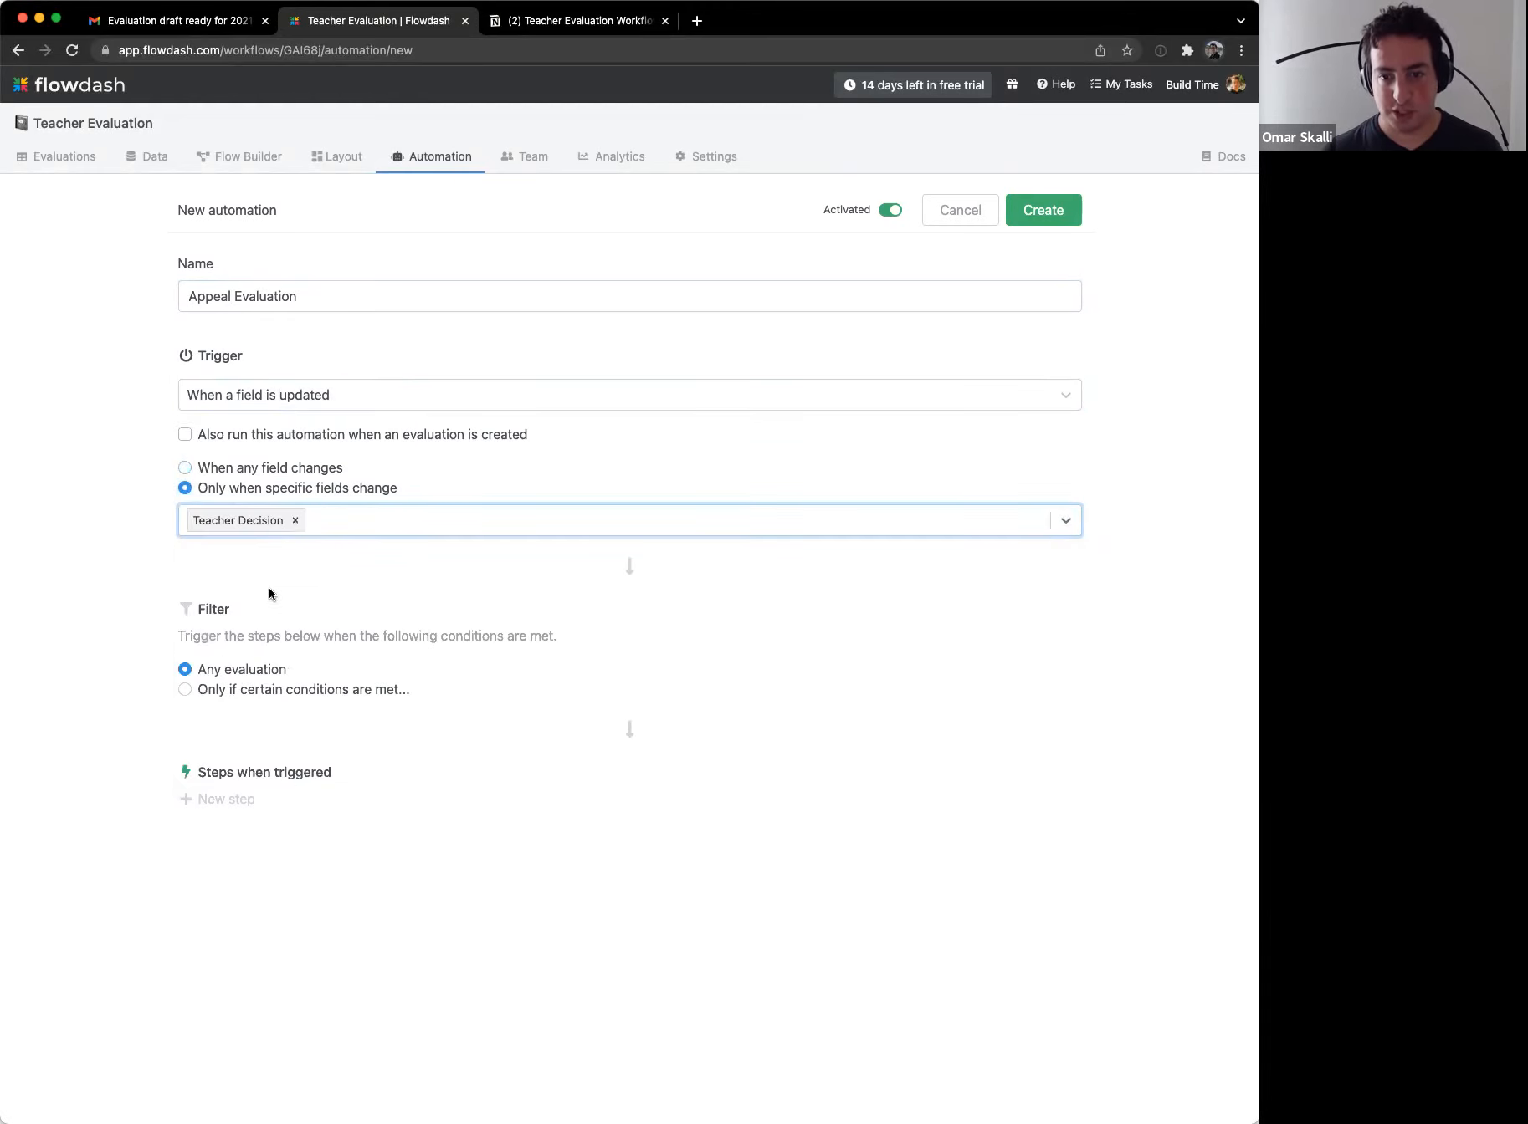
Step: Filter the automation to evaluations where Teacher Decision is Appeal
{"action": "left_click", "coordinate": [249, 687]}
{"action": "left_click", "coordinate": [526, 732]}
{"action": "scroll", "coordinate": [413, 871], "scroll_direction": "down", "scroll_amount": 2}
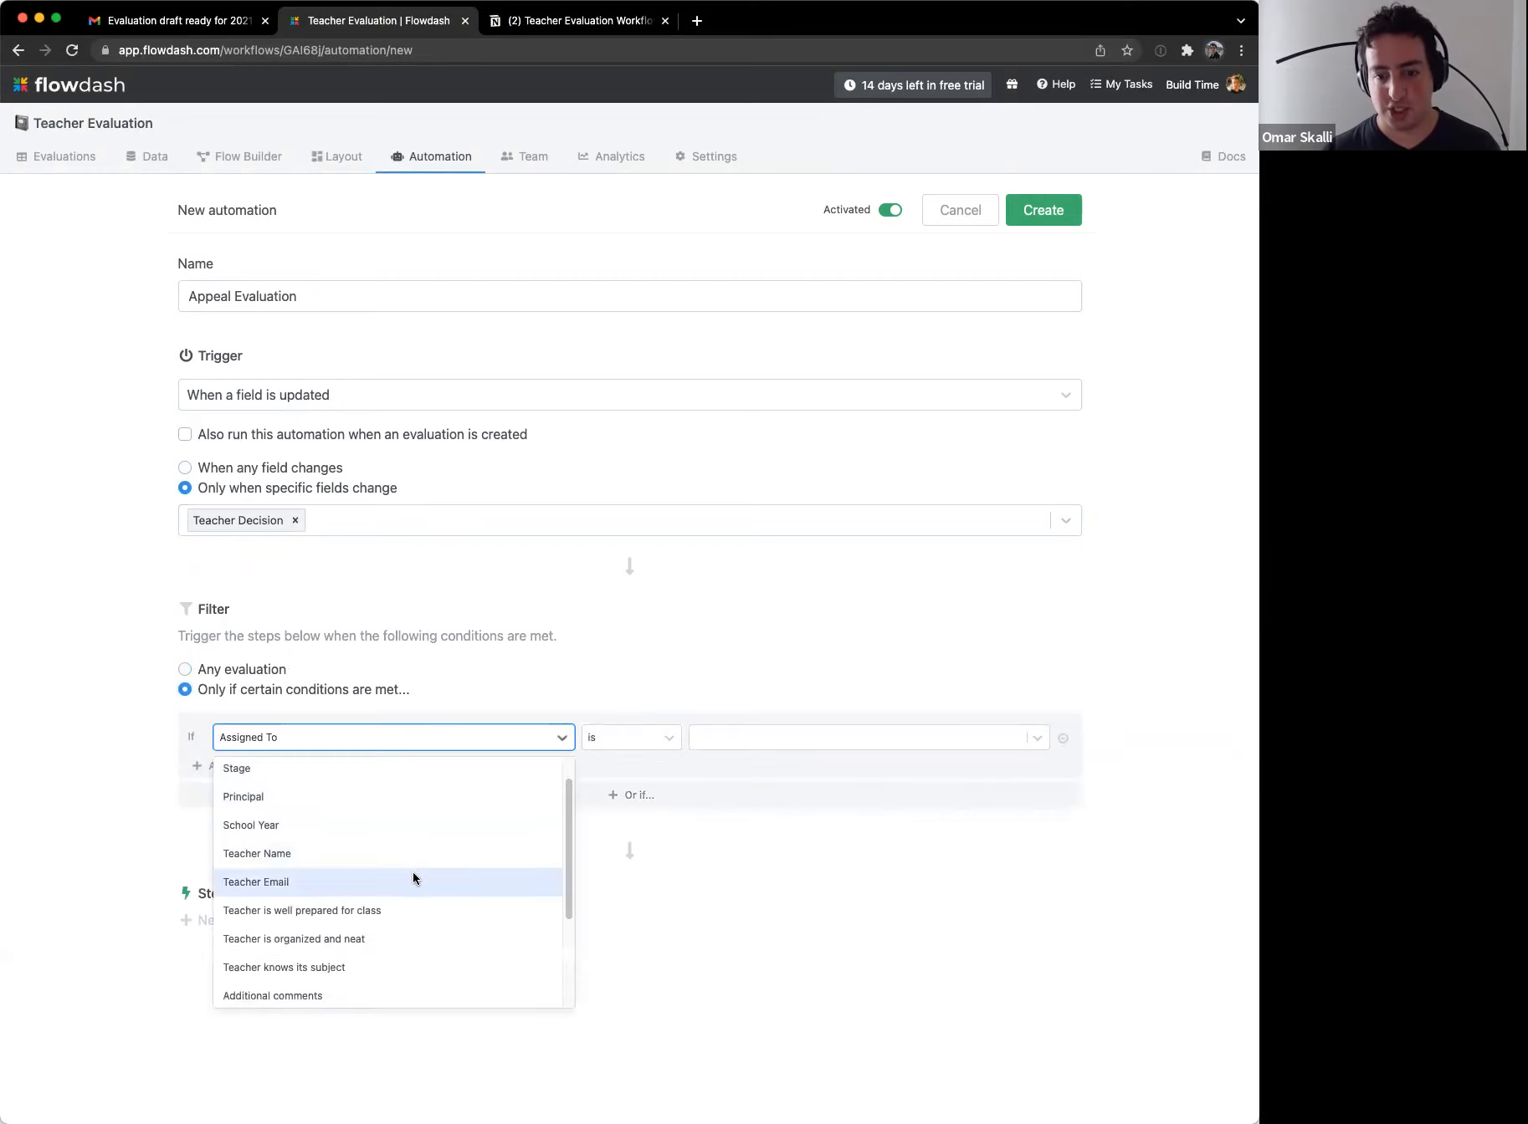
{"action": "left_click", "coordinate": [358, 989]}
{"action": "left_click", "coordinate": [788, 734]}
{"action": "left_click", "coordinate": [759, 803]}
Step: Add a Move to stage Appealed Evaluation step, followed by an email notification step
{"action": "left_click", "coordinate": [227, 920]}
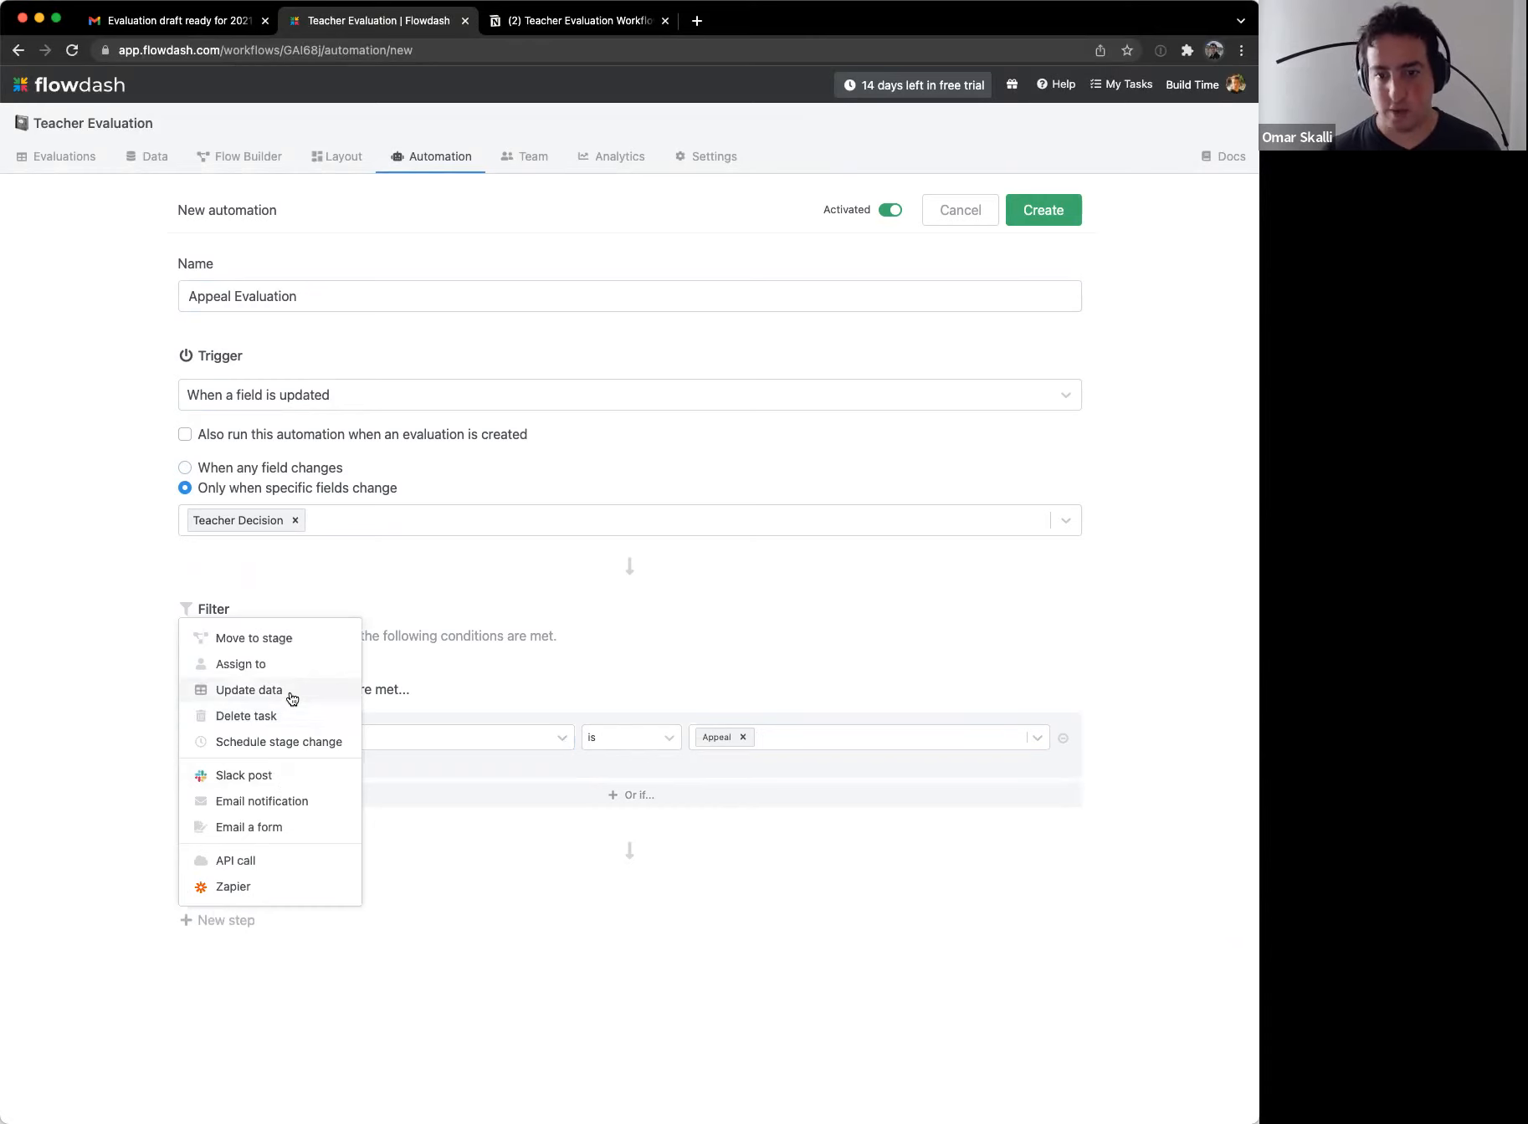
{"action": "left_click", "coordinate": [293, 637]}
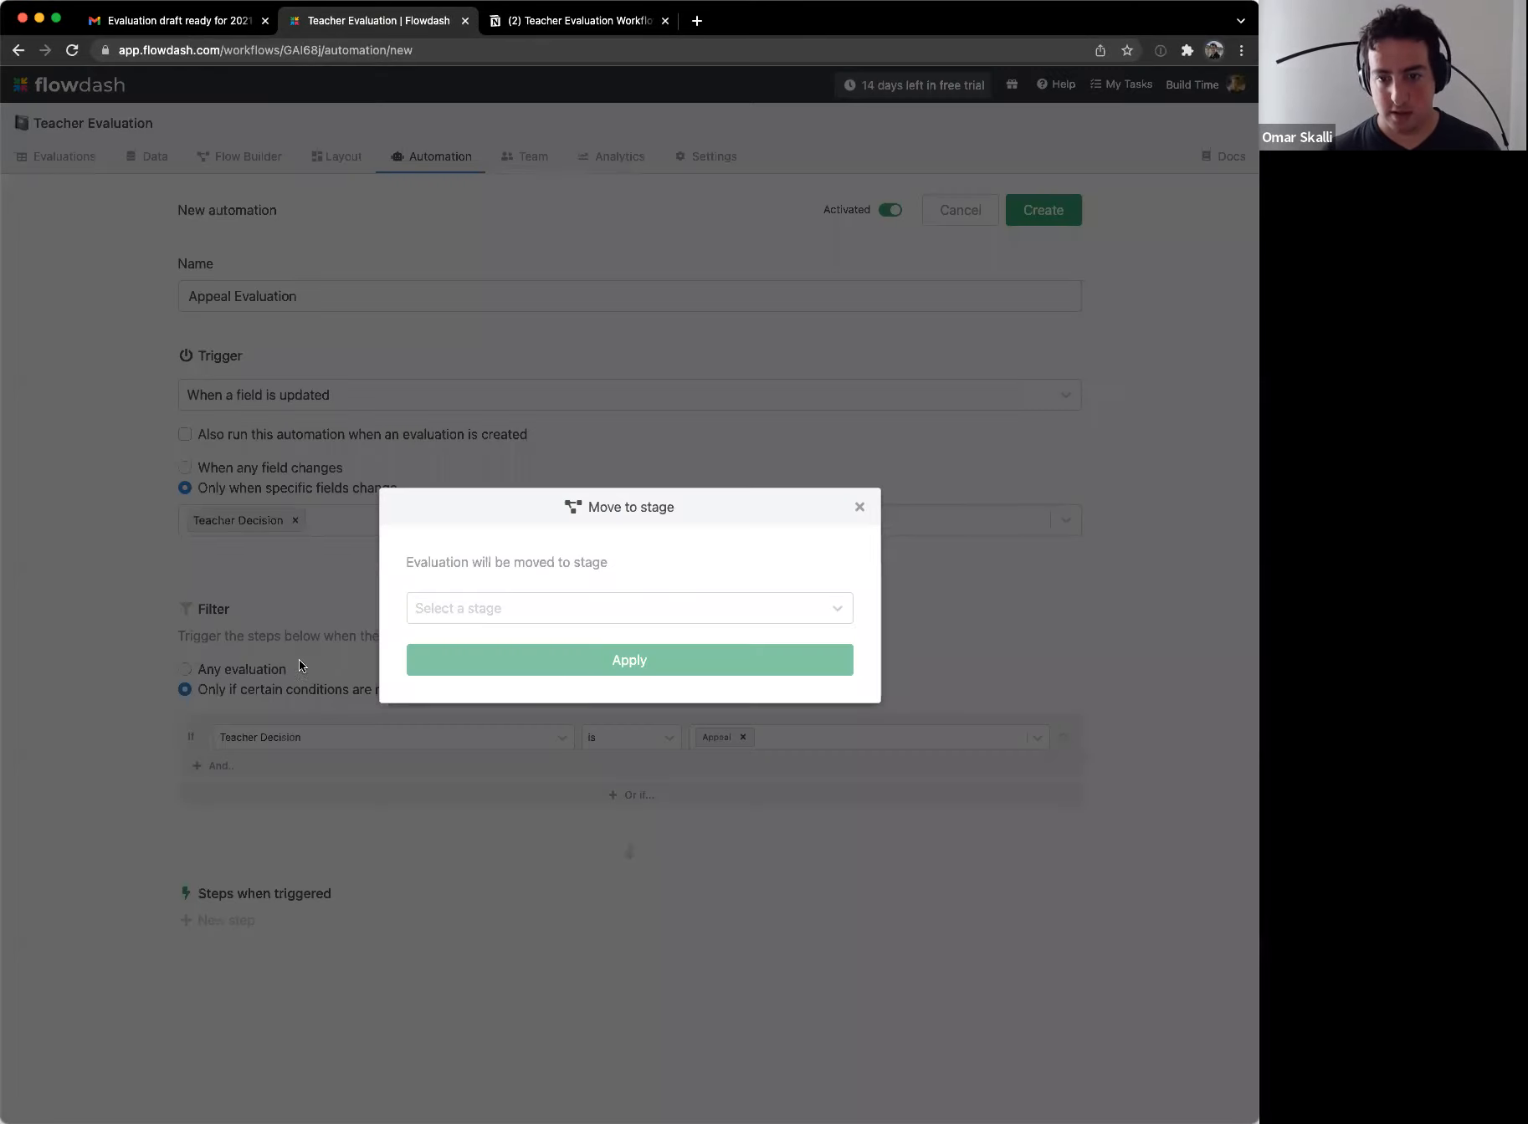
{"action": "left_click", "coordinate": [573, 608]}
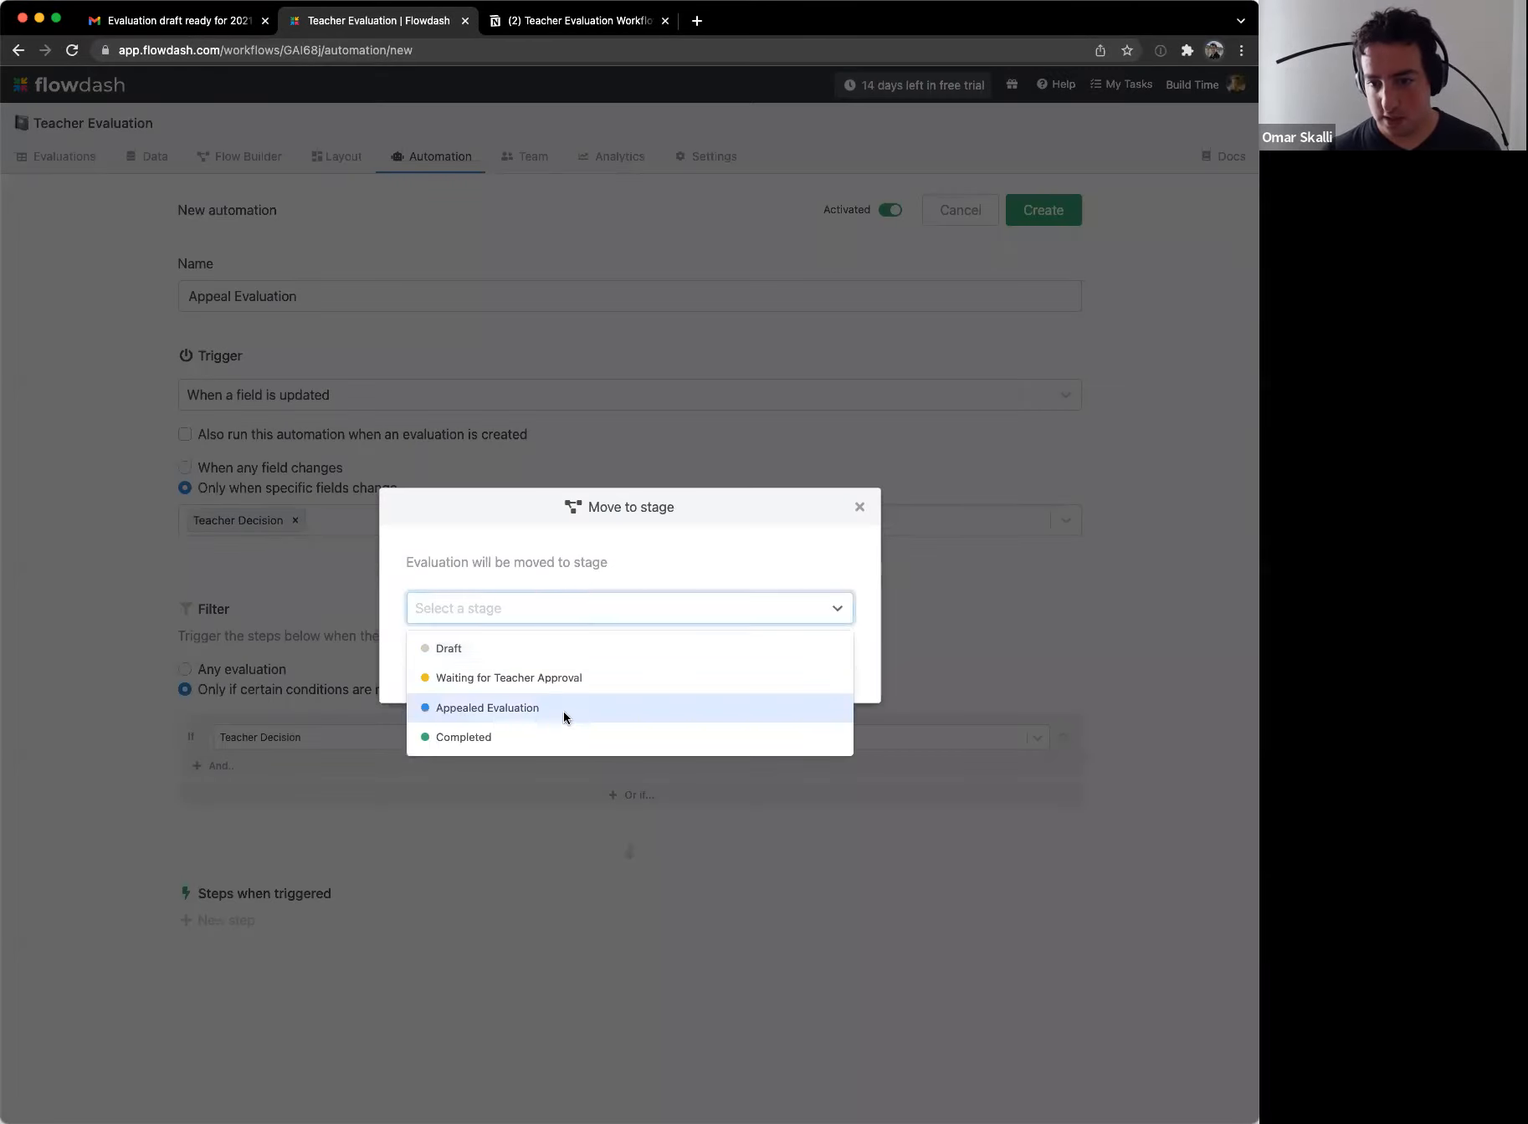
{"action": "left_click", "coordinate": [563, 708]}
{"action": "left_click", "coordinate": [609, 673]}
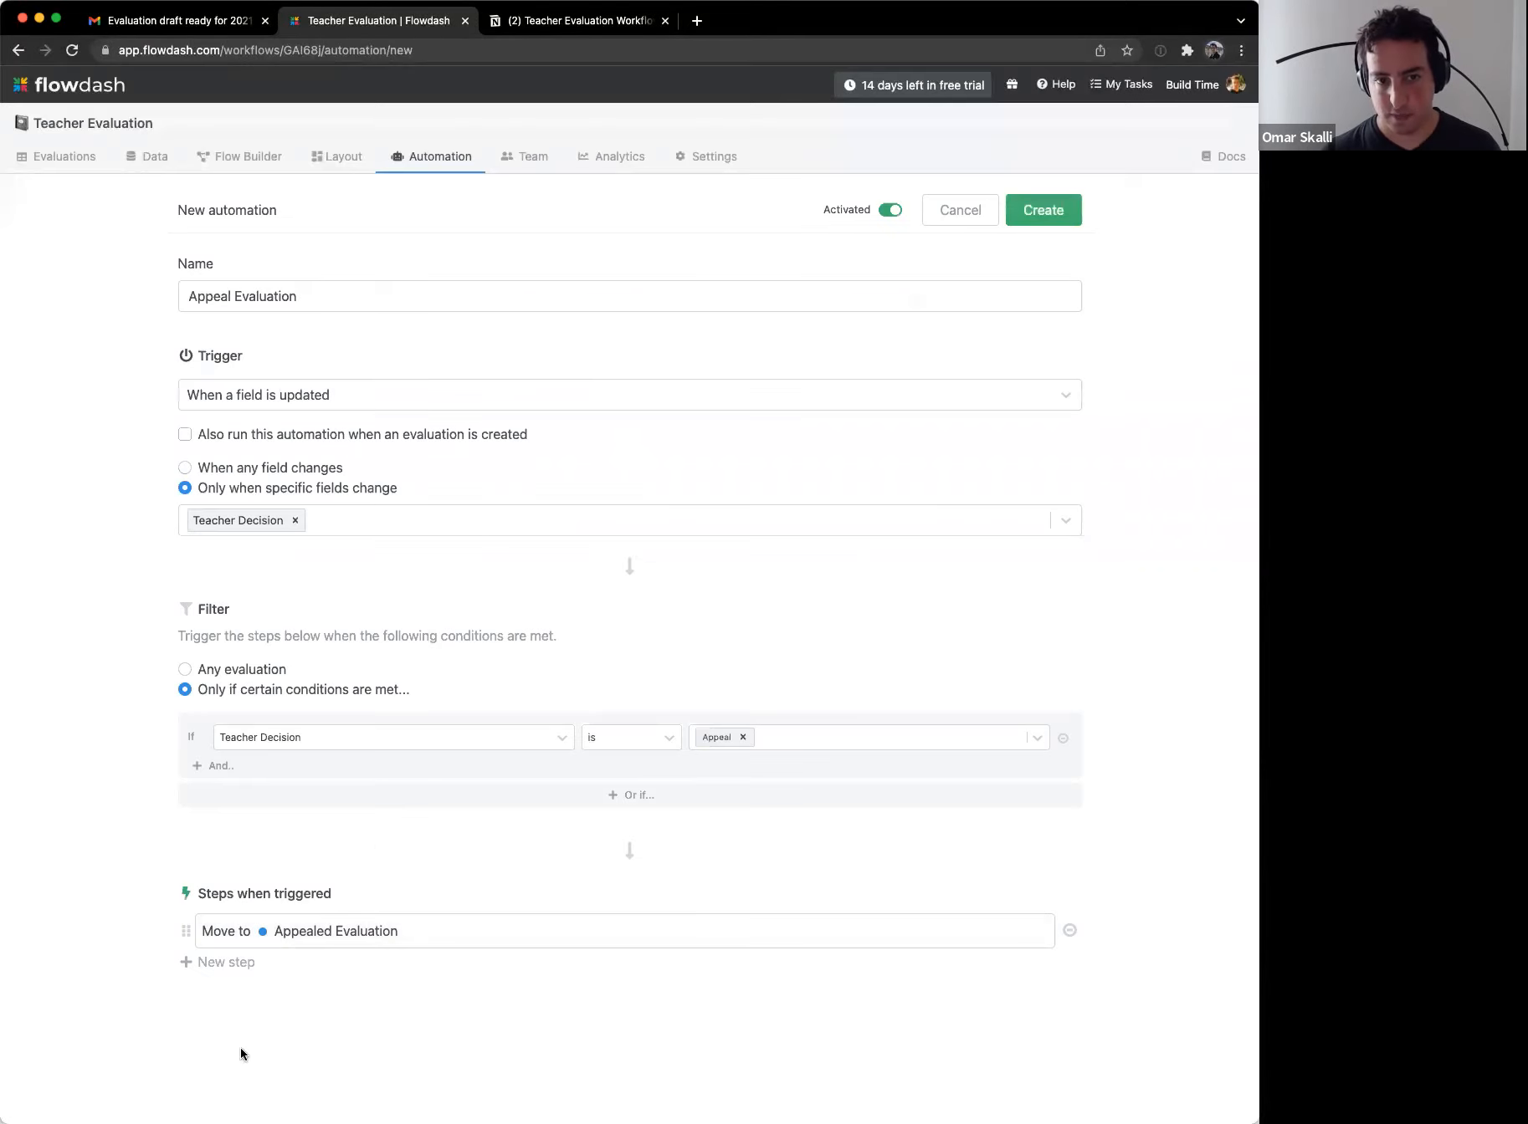
{"action": "left_click", "coordinate": [213, 964]}
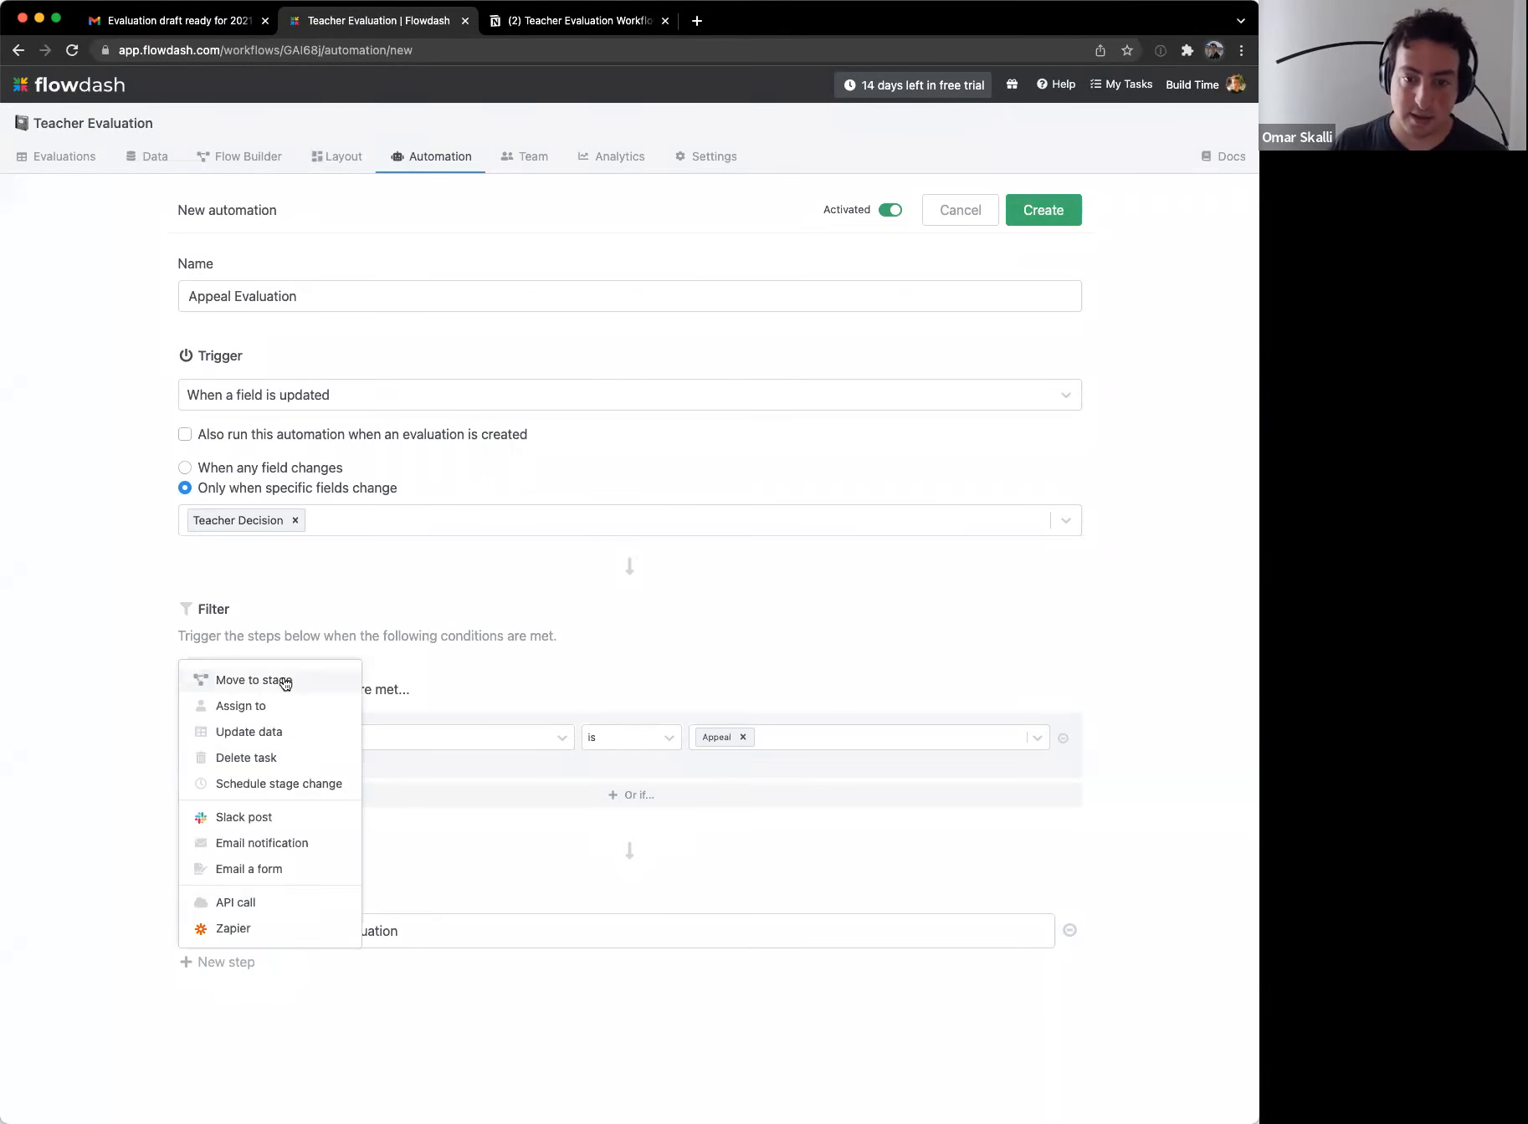
{"action": "left_click", "coordinate": [283, 844]}
Step: Send the email to the Principal field, starting the subject with {{School Year}} Evaluation
{"action": "left_click", "coordinate": [989, 434]}
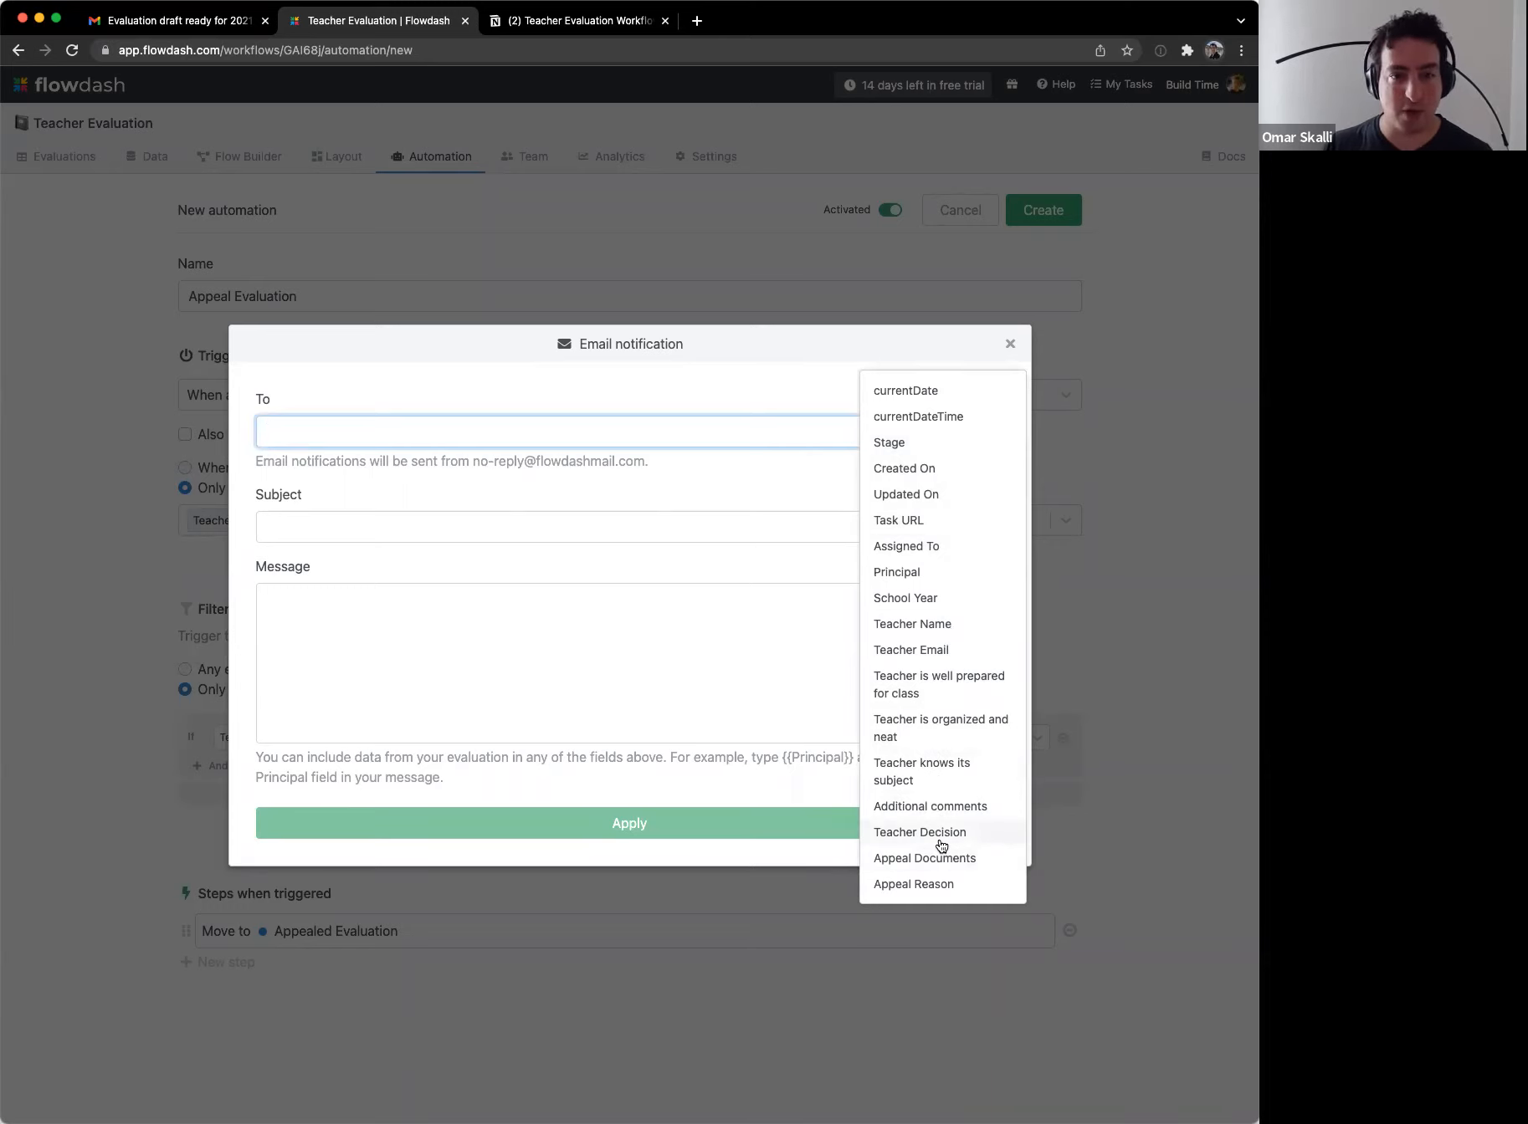
{"action": "left_click", "coordinate": [919, 574]}
{"action": "left_click", "coordinate": [368, 521]}
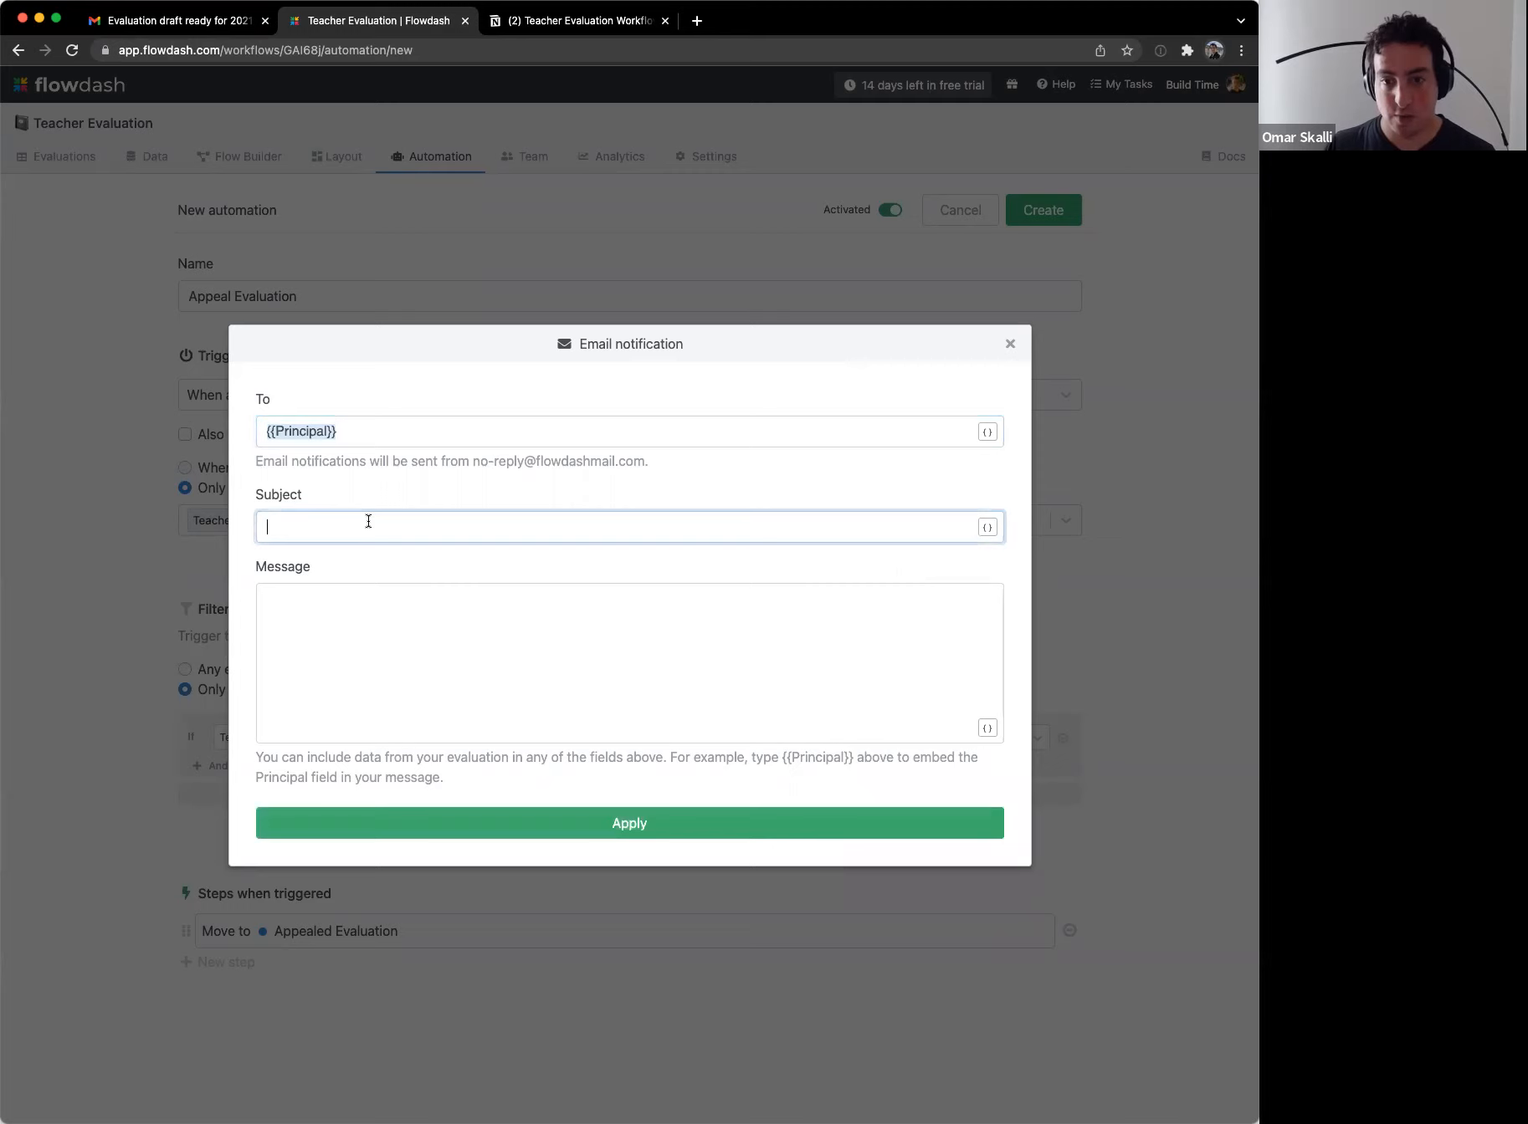
{"action": "type", "text": "Eva"}
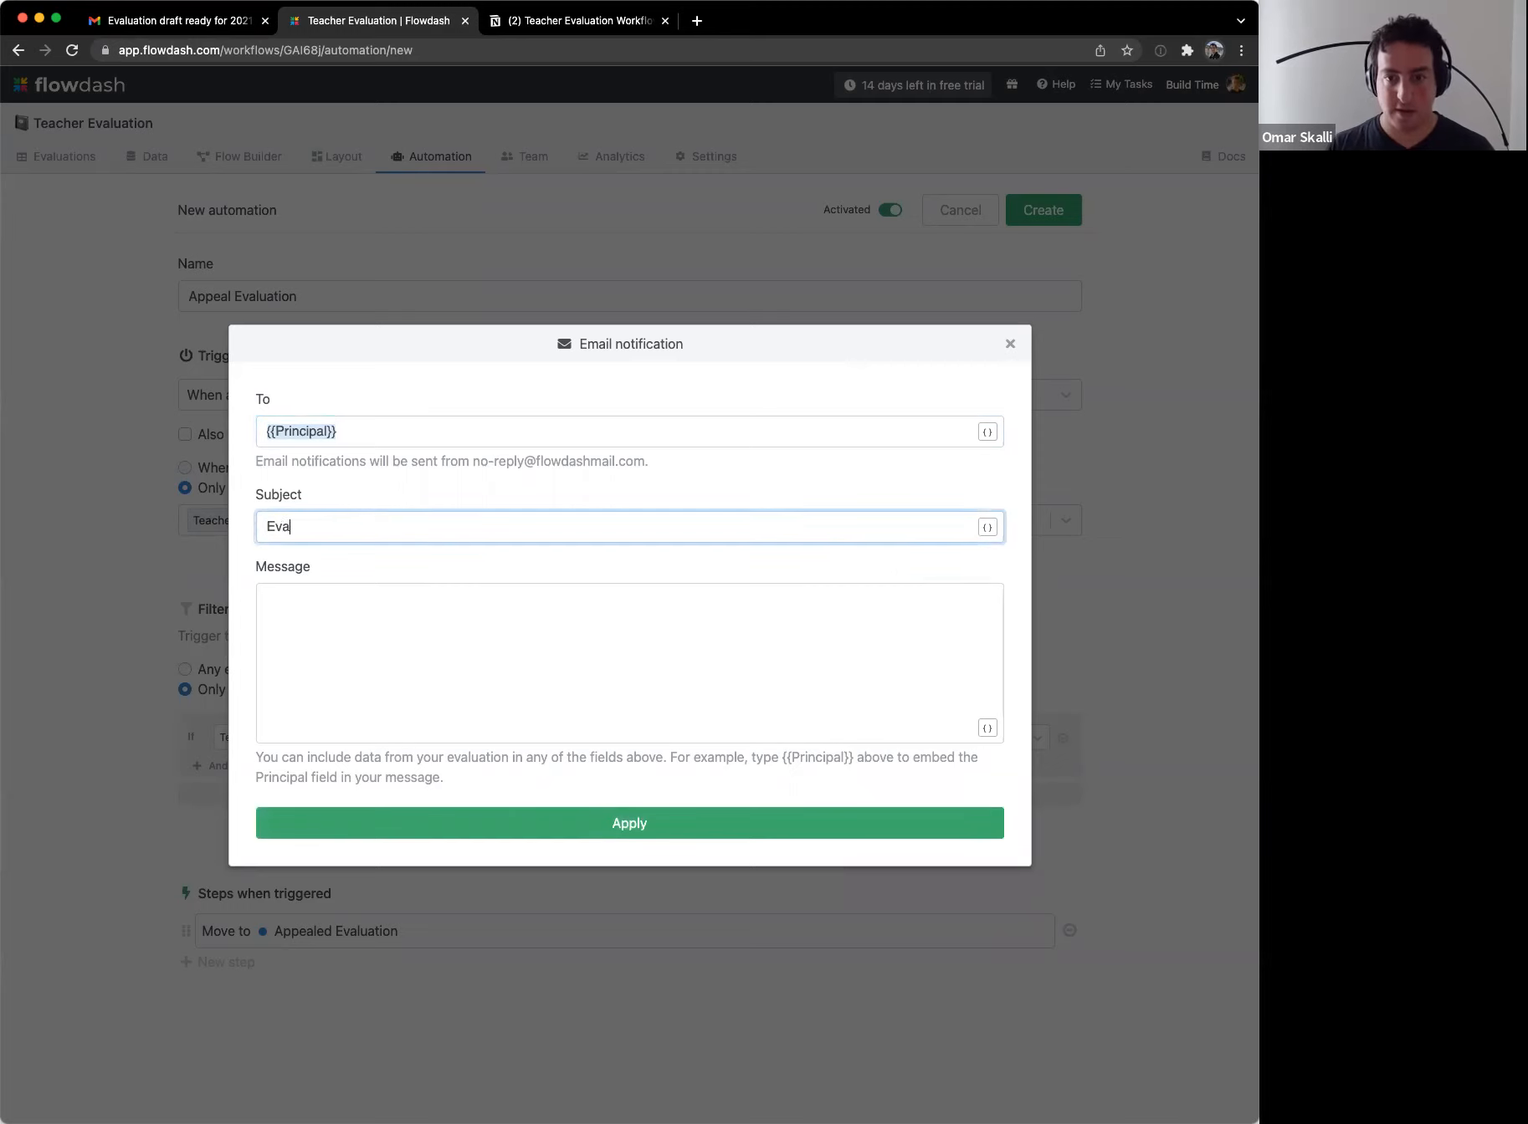
{"action": "type", "text": "luation"}
{"action": "key", "text": "super+a"}
{"action": "key", "text": "Left"}
{"action": "type", "text": "{{"}
{"action": "key", "text": "BackSpace"}
{"action": "type", "text": "{"}
{"action": "key", "text": "Down"}
{"action": "key", "text": "Down"}
{"action": "key", "text": "Down"}
{"action": "key", "text": "Down"}
{"action": "key", "text": "Down"}
{"action": "key", "text": "Down"}
{"action": "key", "text": "Down"}
{"action": "key", "text": "Down"}
{"action": "key", "text": "Return"}
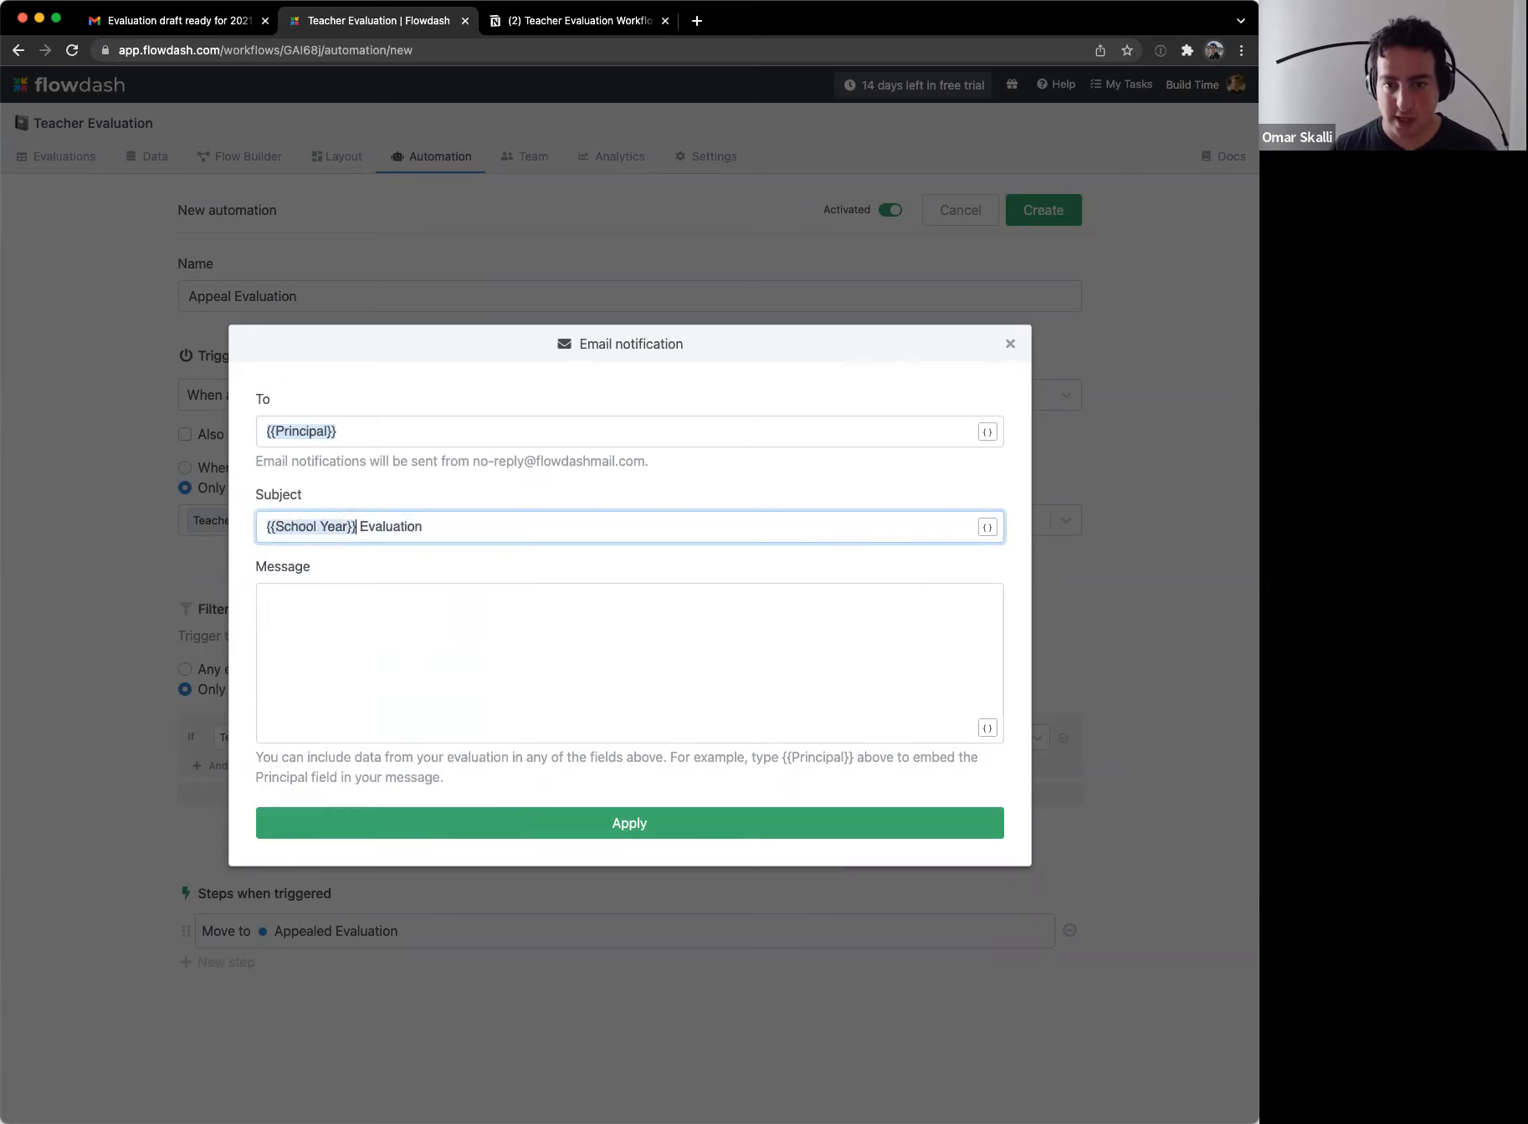
Step: Complete the subject as 'for {{Teacher Name}} was appealed!', fixing the typo
{"action": "type", "text": "for {{Teach"}
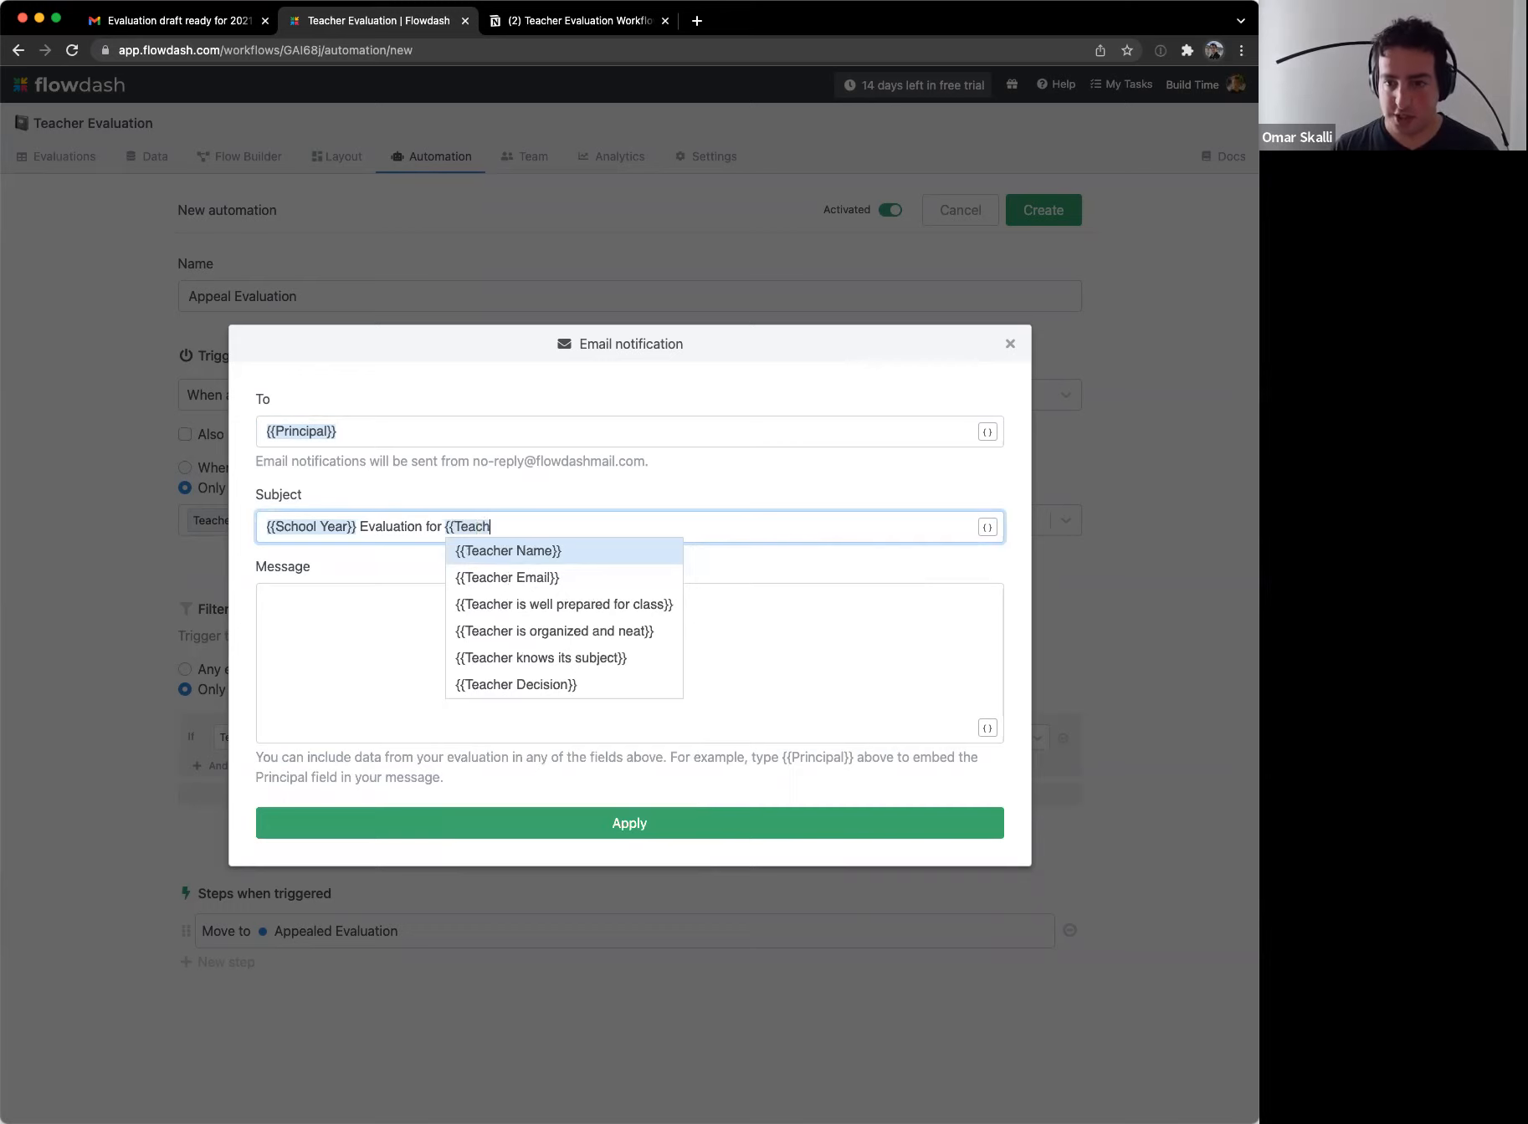
{"action": "key", "text": "Return"}
{"action": "type", "text": "waas appea"}
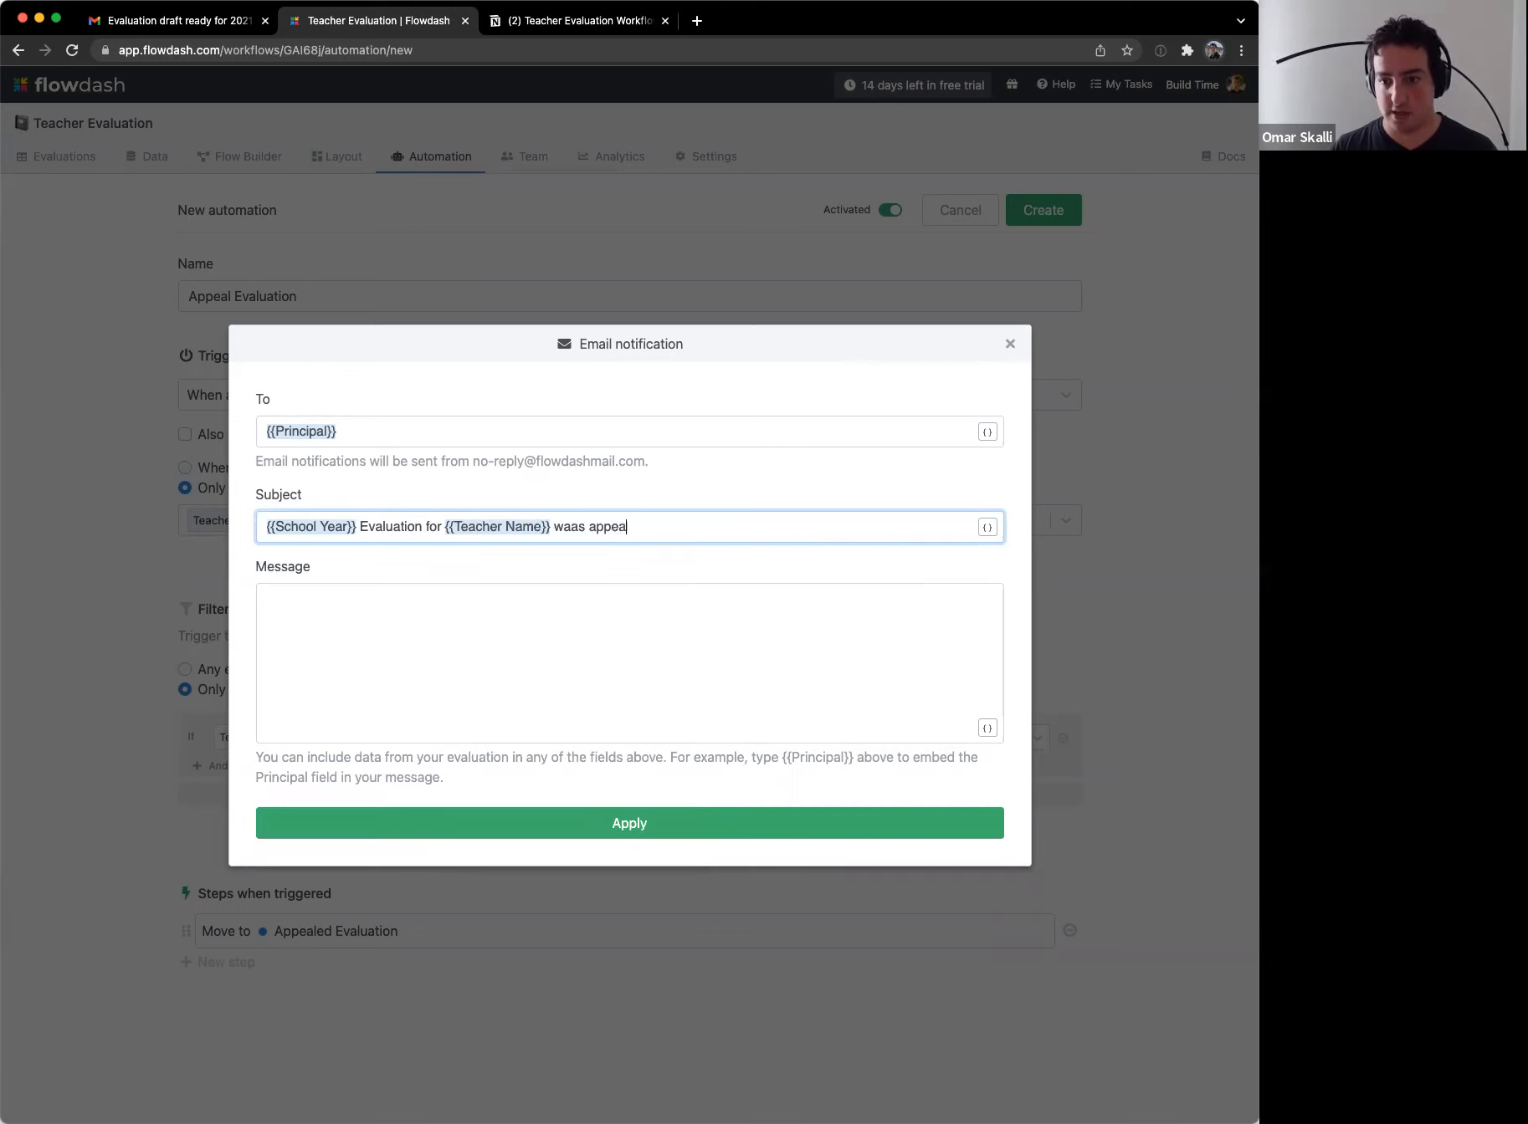
{"action": "type", "text": "led!"}
{"action": "key", "text": "Left"}
{"action": "key", "text": "alt+Left"}
{"action": "key", "text": "Left"}
{"action": "key", "text": "Left"}
{"action": "key", "text": "BackSpace"}
{"action": "left_click", "coordinate": [332, 603]}
Step: Write the message with Reason: {{Appeal Reason}} and Review appeal here: {{Task URL}}, then create the automation
{"action": "left_click", "coordinate": [326, 676]}
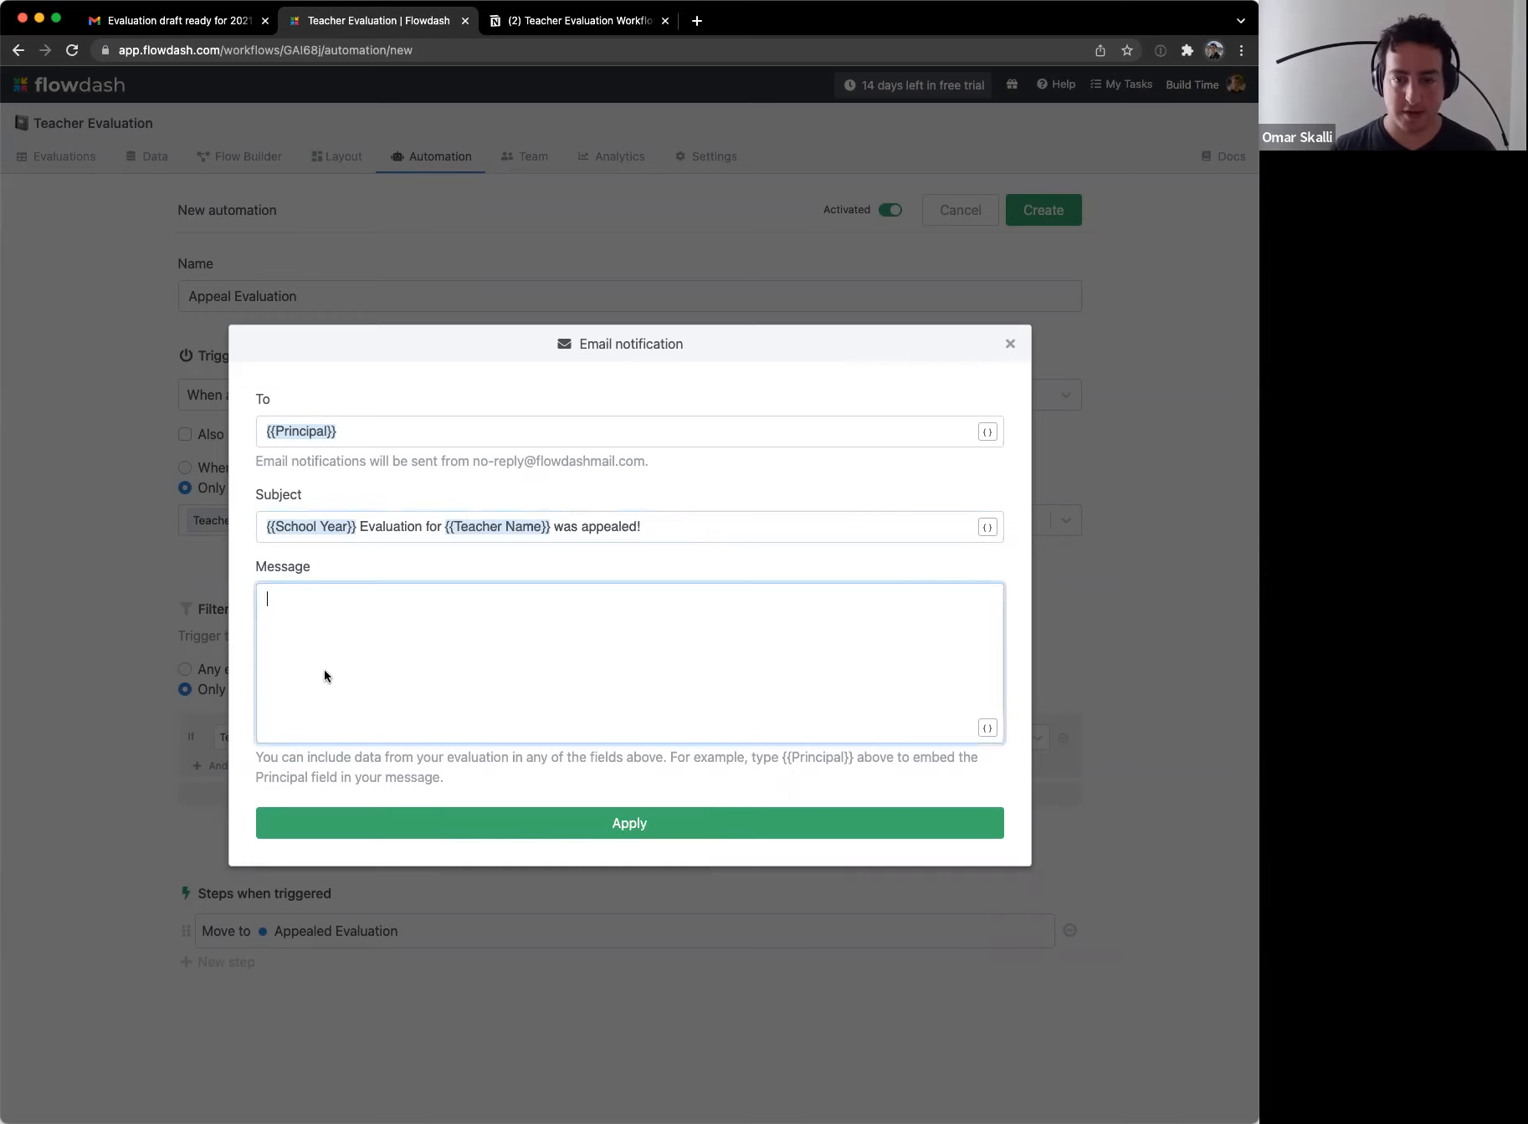
{"action": "type", "text": "Reason: {{App"}
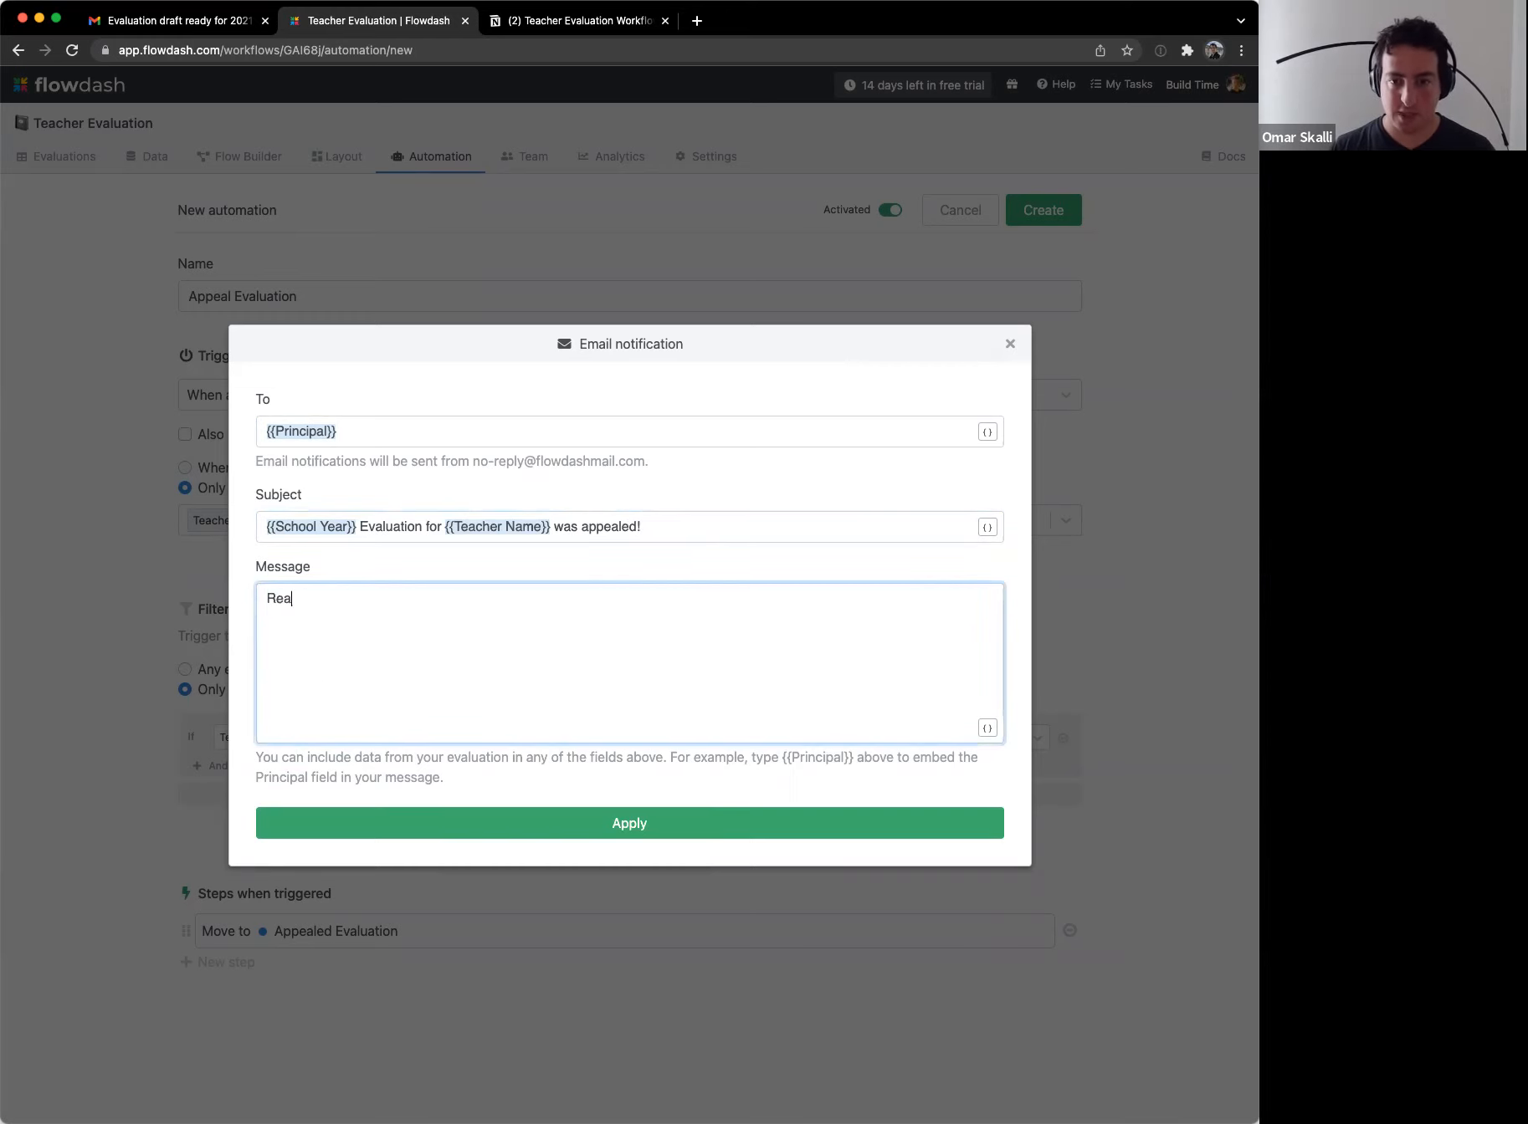
{"action": "key", "text": "Down"}
{"action": "key", "text": "Return"}
{"action": "key", "text": "Return"}
{"action": "key", "text": "Return"}
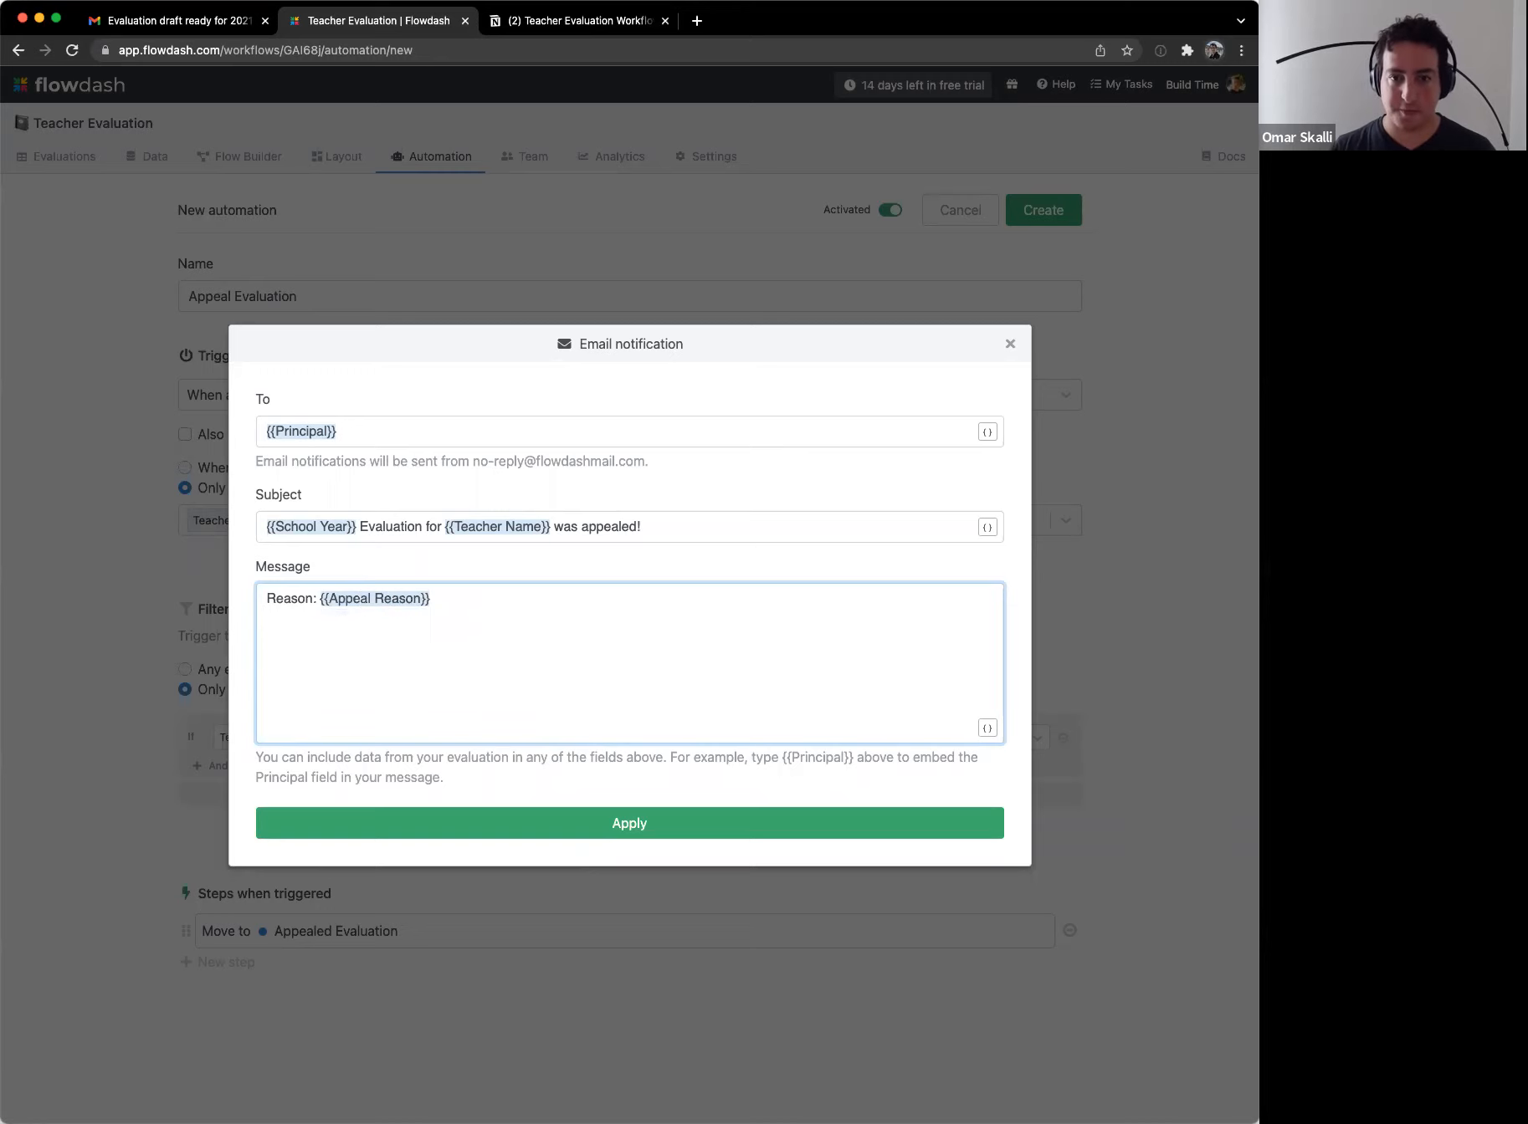
{"action": "type", "text": "Review app"}
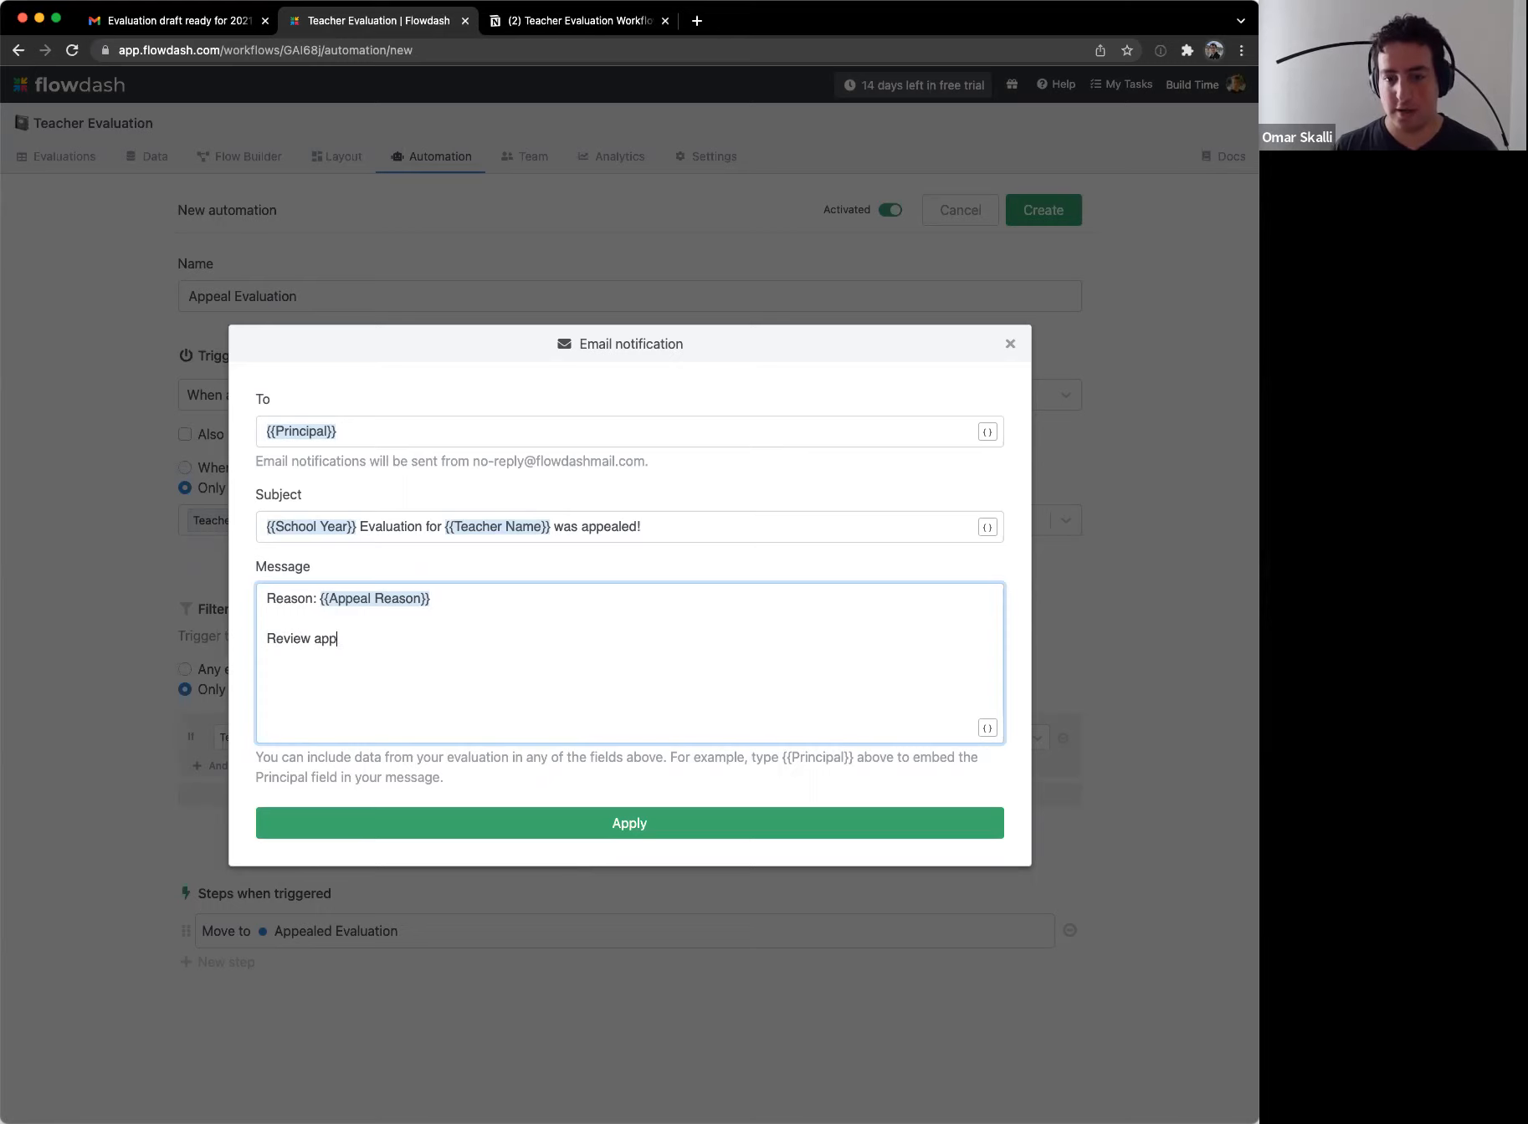
{"action": "type", "text": "eal here: {{"}
{"action": "key", "text": "Down"}
{"action": "key", "text": "Down"}
{"action": "key", "text": "Down"}
{"action": "key", "text": "Down"}
{"action": "key", "text": "Down"}
{"action": "key", "text": "Return"}
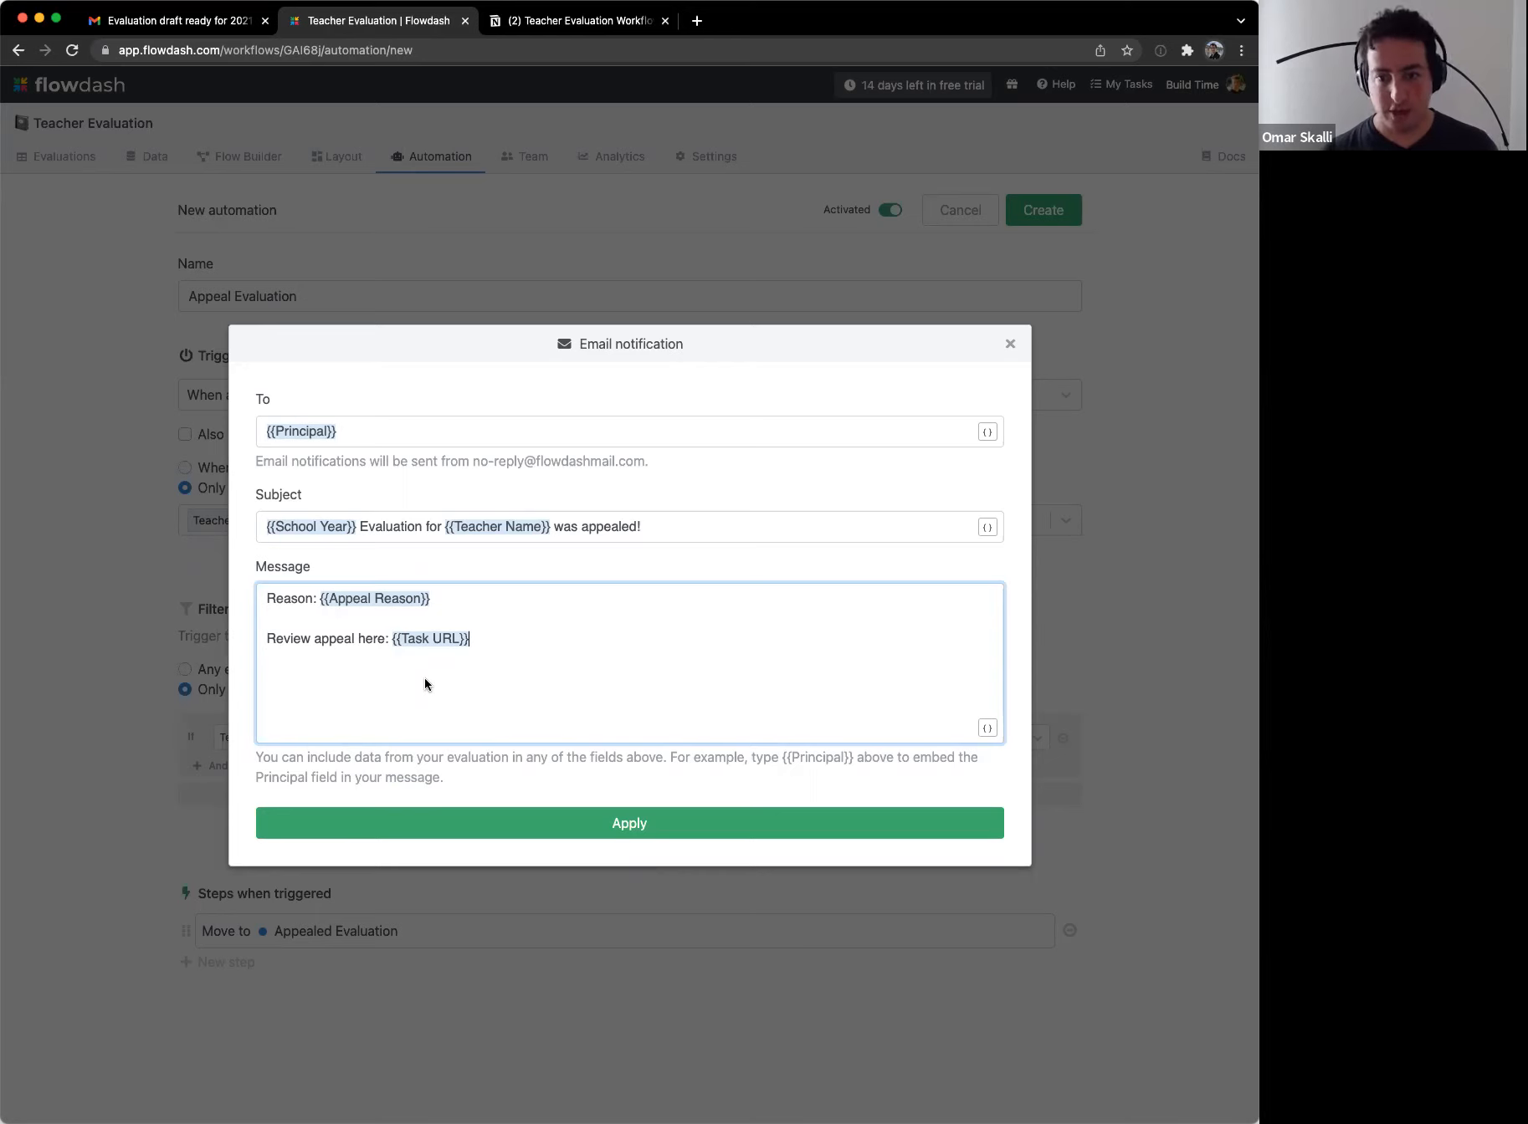
{"action": "left_click", "coordinate": [580, 832]}
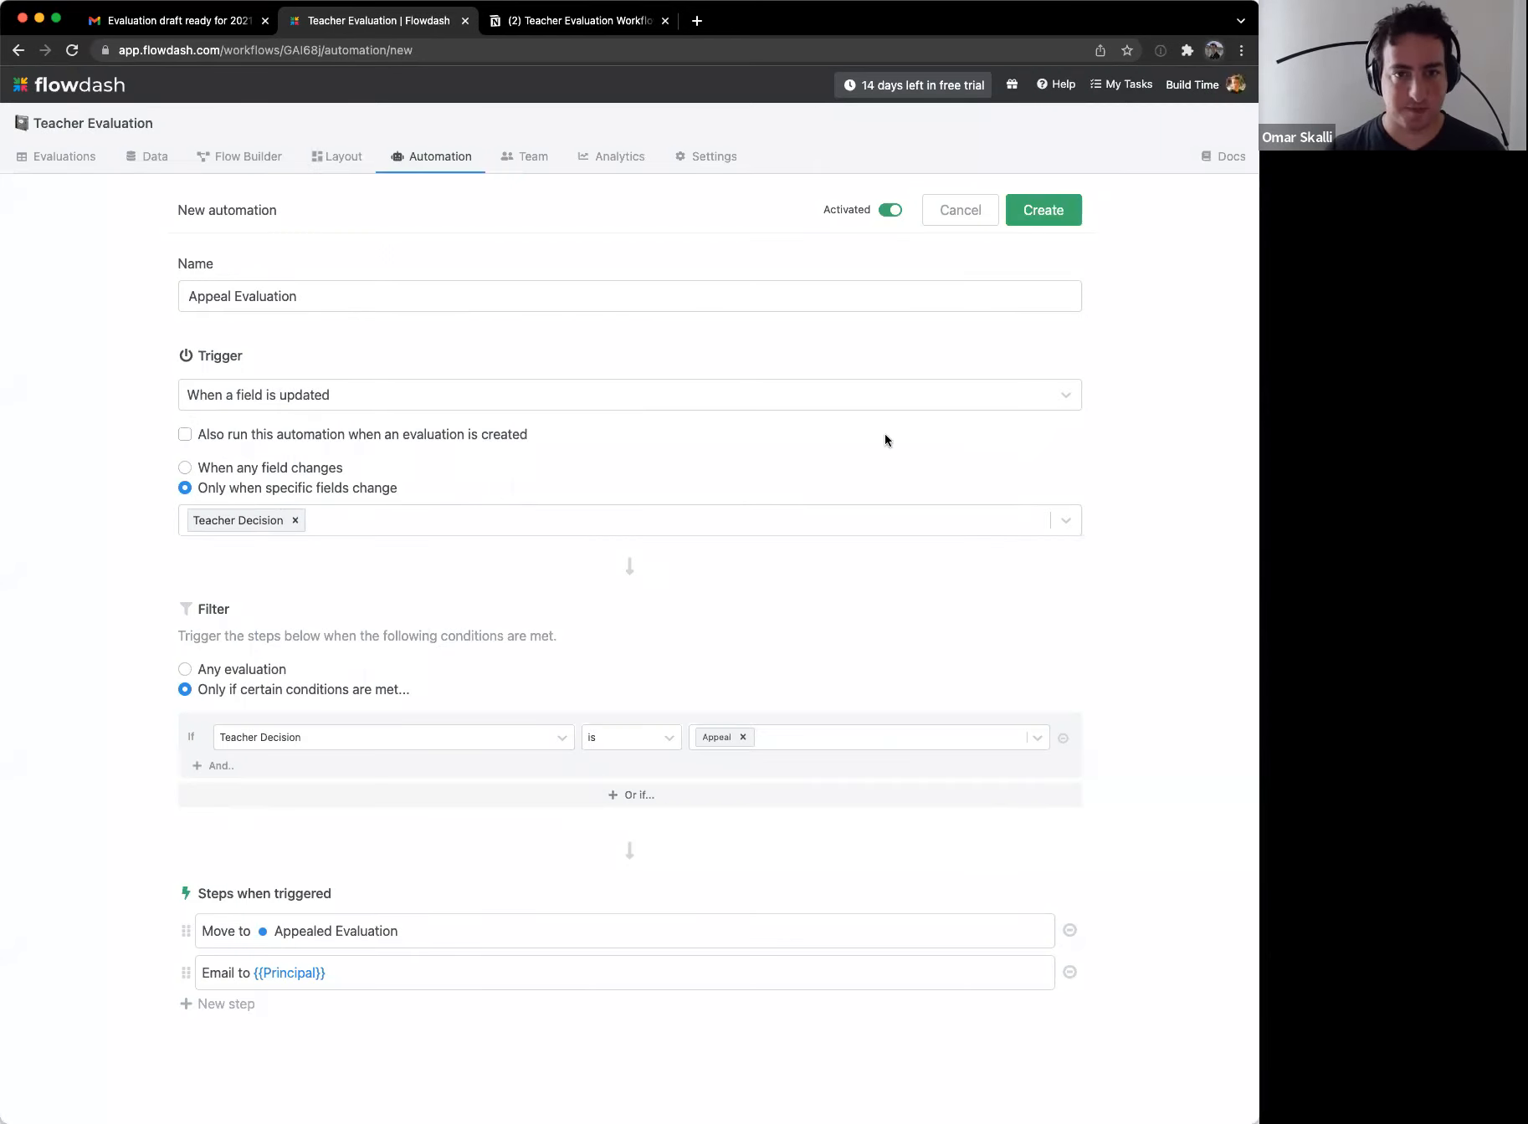
{"action": "left_click", "coordinate": [1042, 211]}
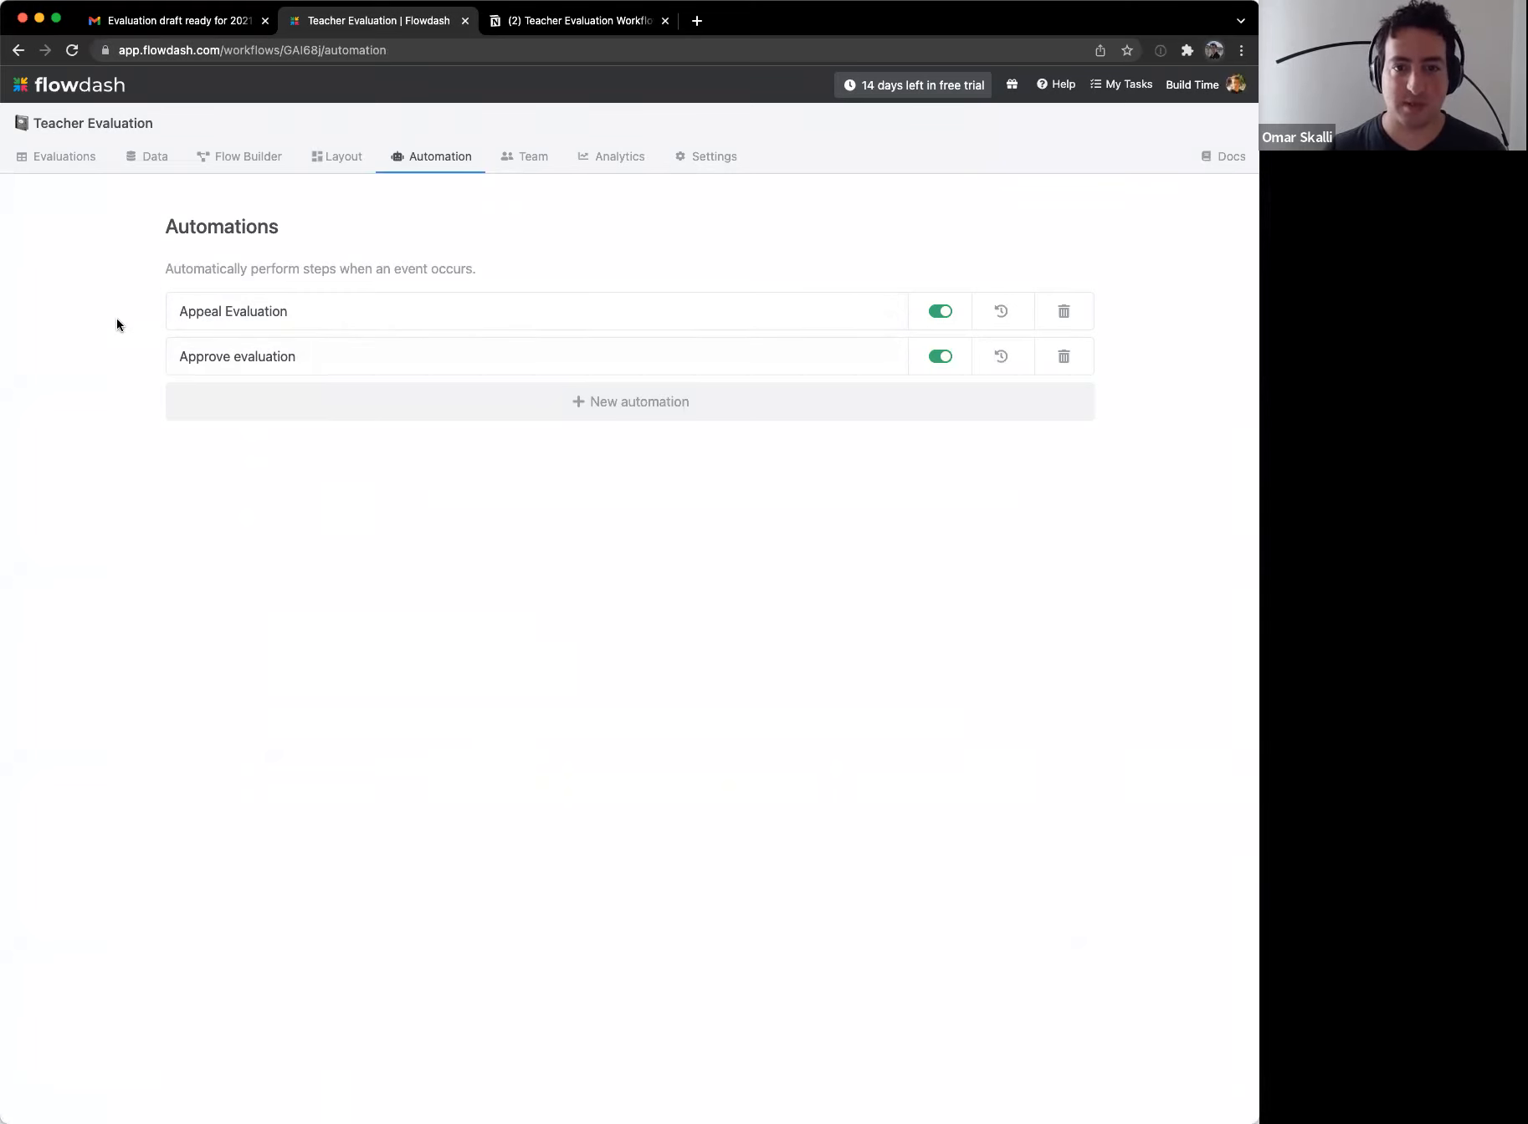
Step: In the stage diagram, draw an action from Appealed Evaluation to Completed and position it
{"action": "left_click", "coordinate": [245, 157]}
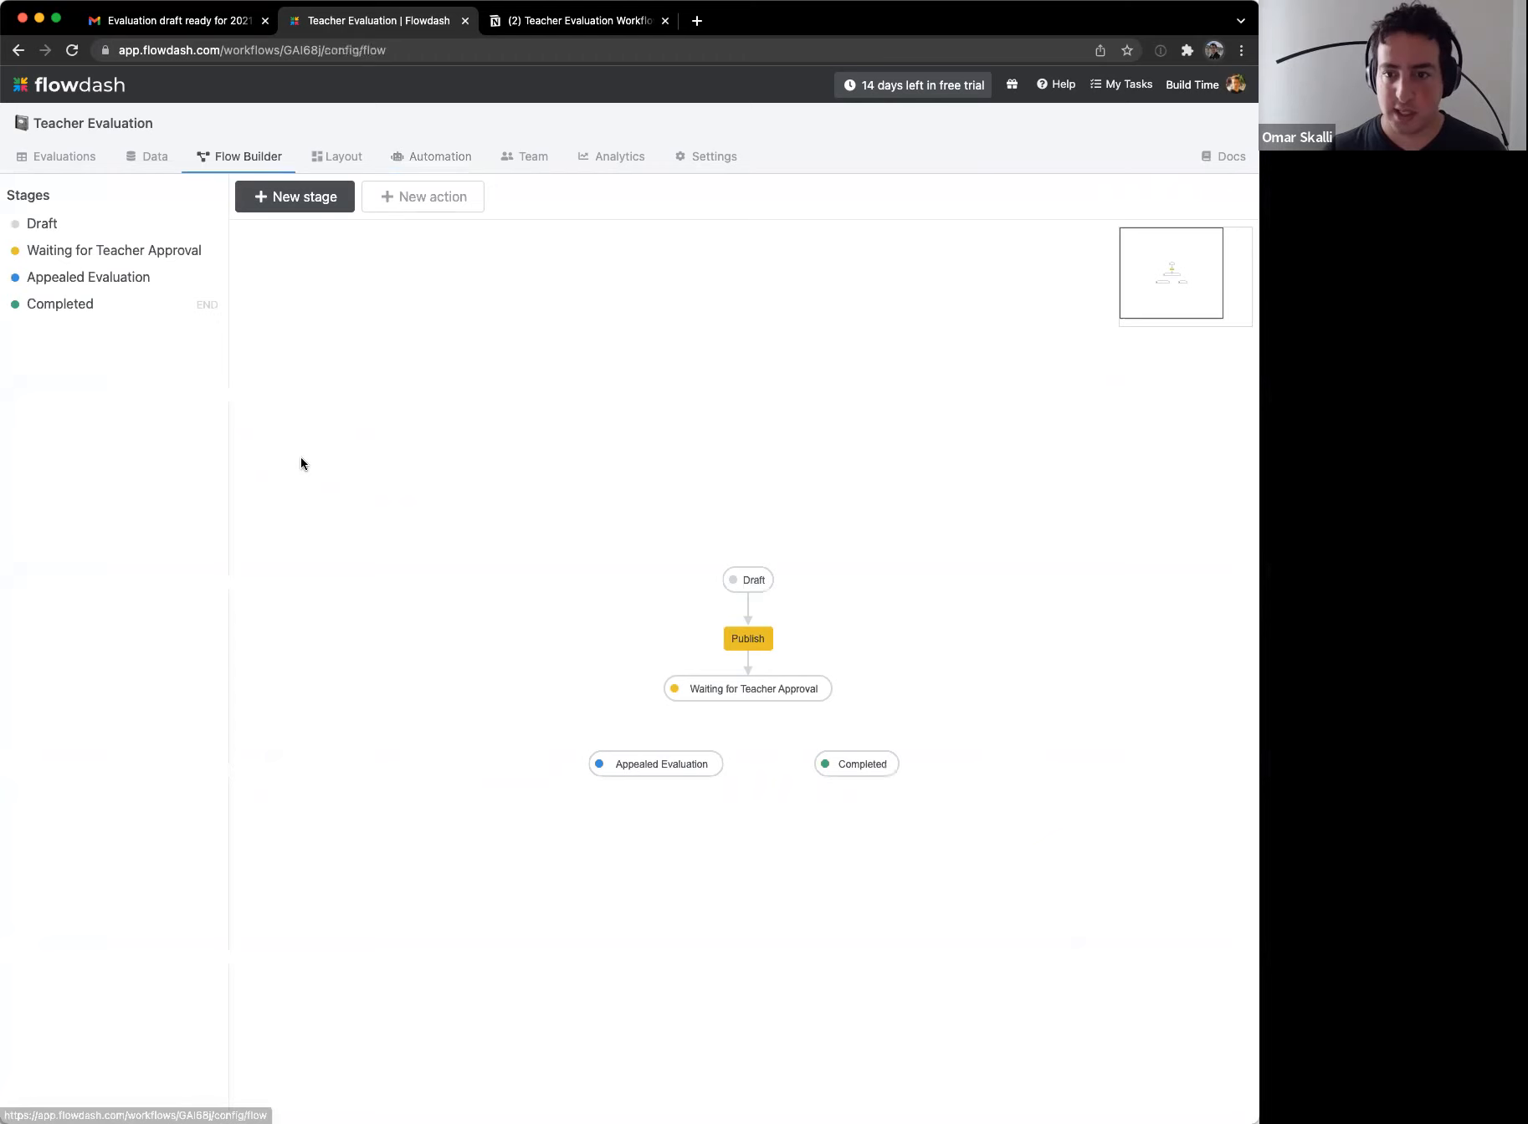
{"action": "left_click_drag", "start_coordinate": [662, 778], "coordinate": [863, 774]}
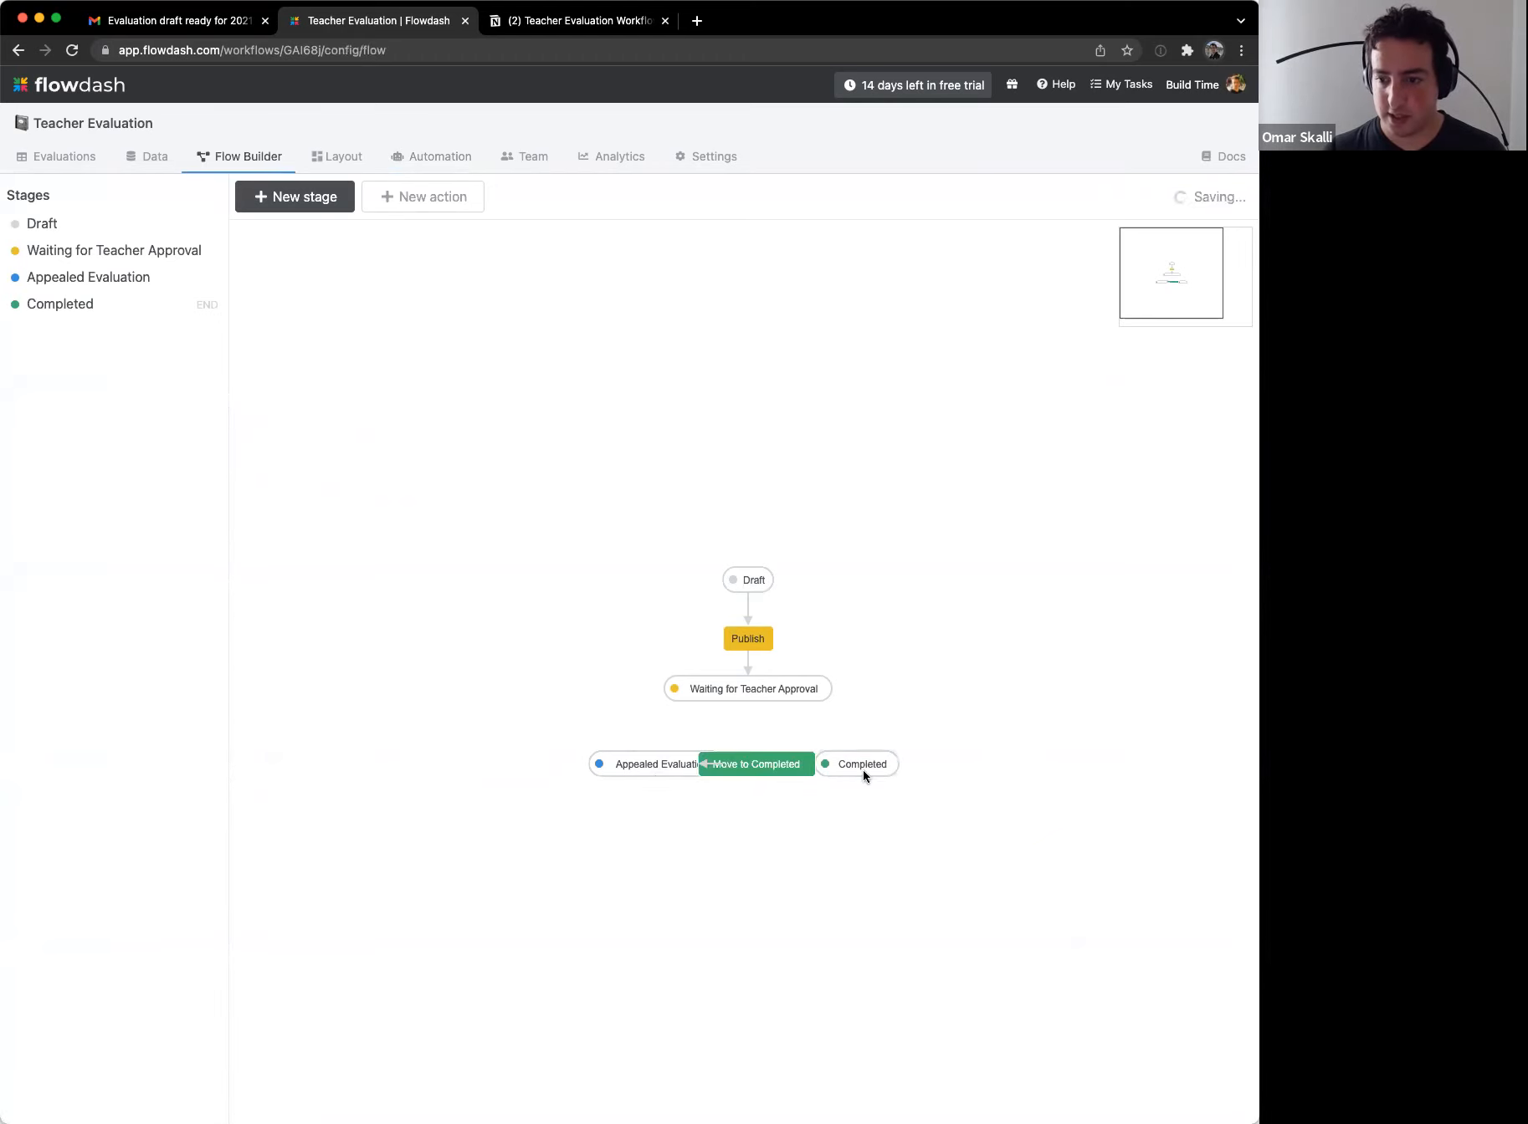
{"action": "left_click_drag", "start_coordinate": [769, 772], "coordinate": [780, 844]}
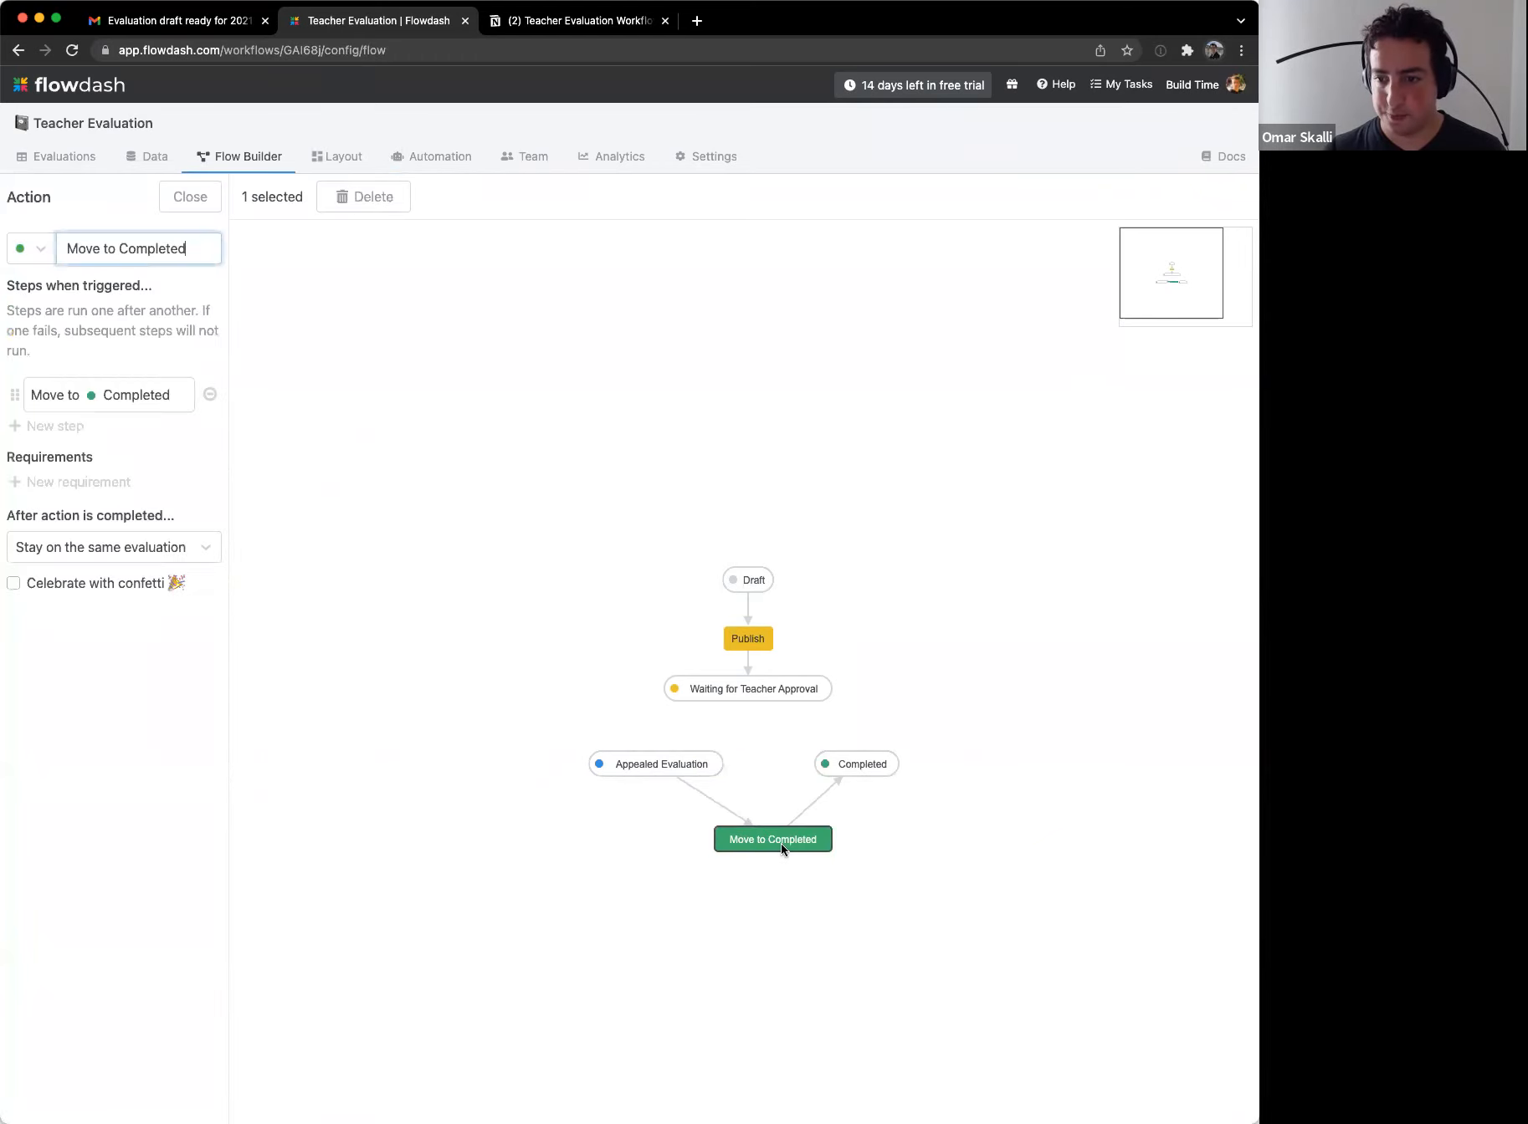
{"action": "left_click", "coordinate": [885, 764]}
{"action": "left_click_drag", "start_coordinate": [695, 769], "coordinate": [620, 765]}
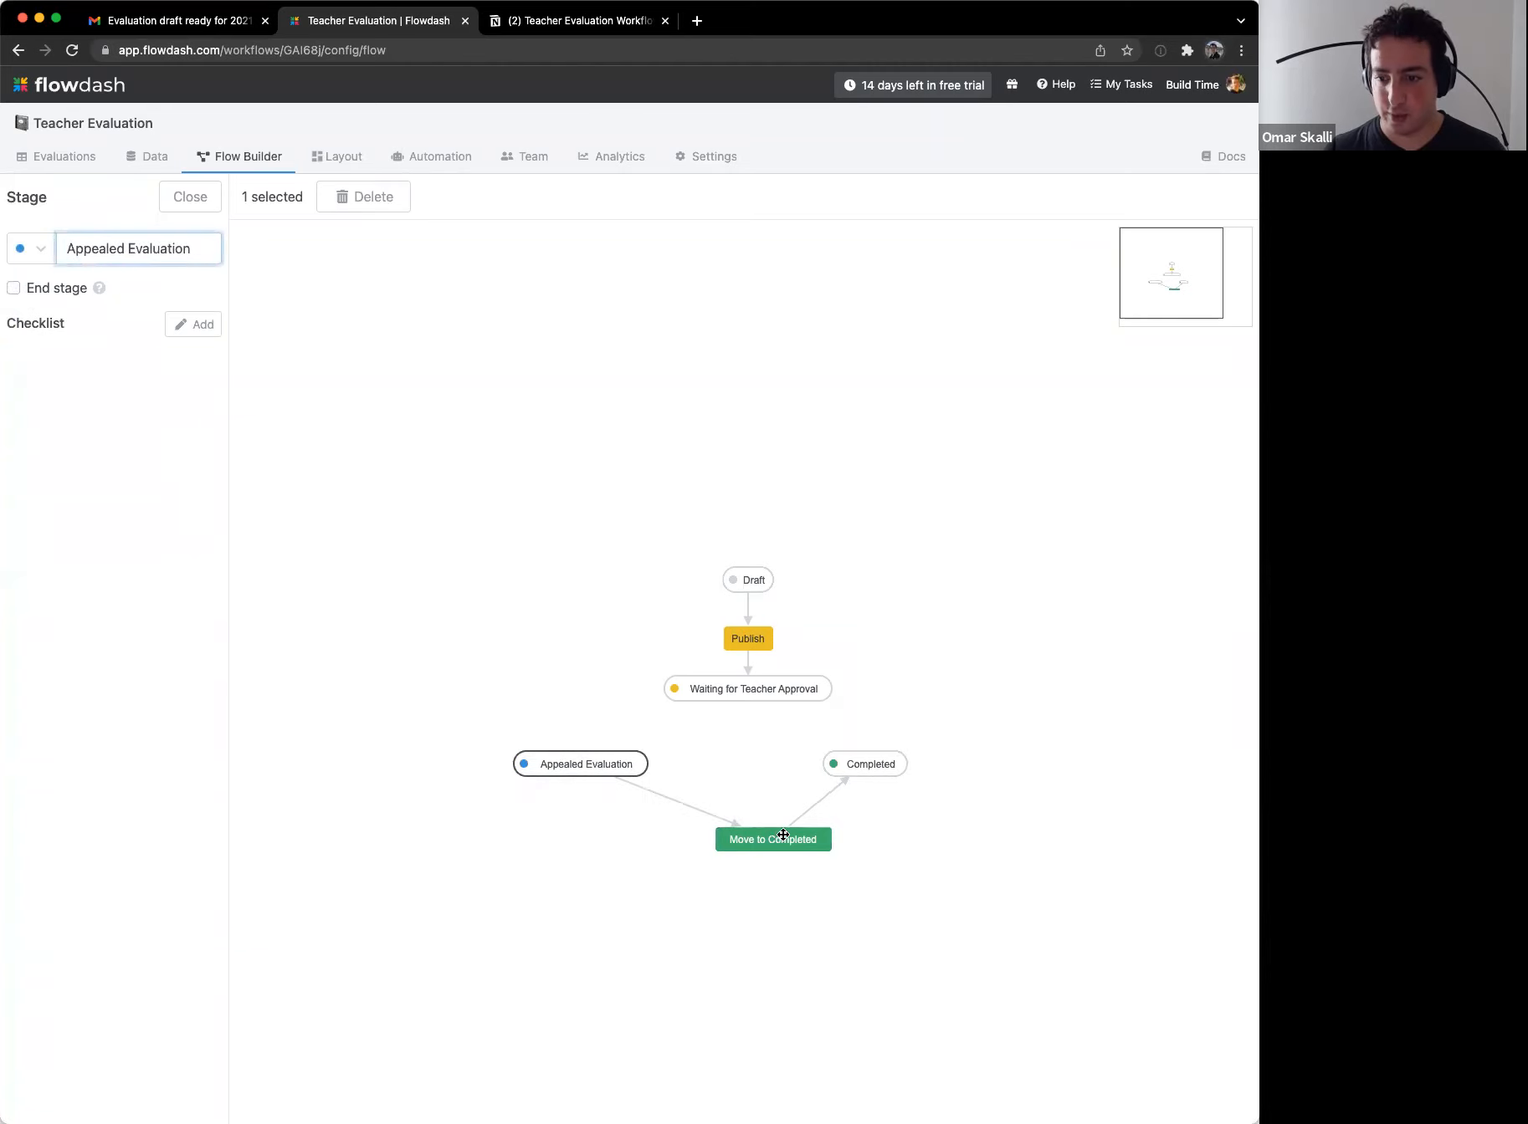
{"action": "left_click_drag", "start_coordinate": [778, 839], "coordinate": [738, 762]}
Step: Rename the new action to 'Done'
{"action": "key", "text": "super+a"}
{"action": "type", "text": "Done"}
{"action": "key", "text": "Return"}
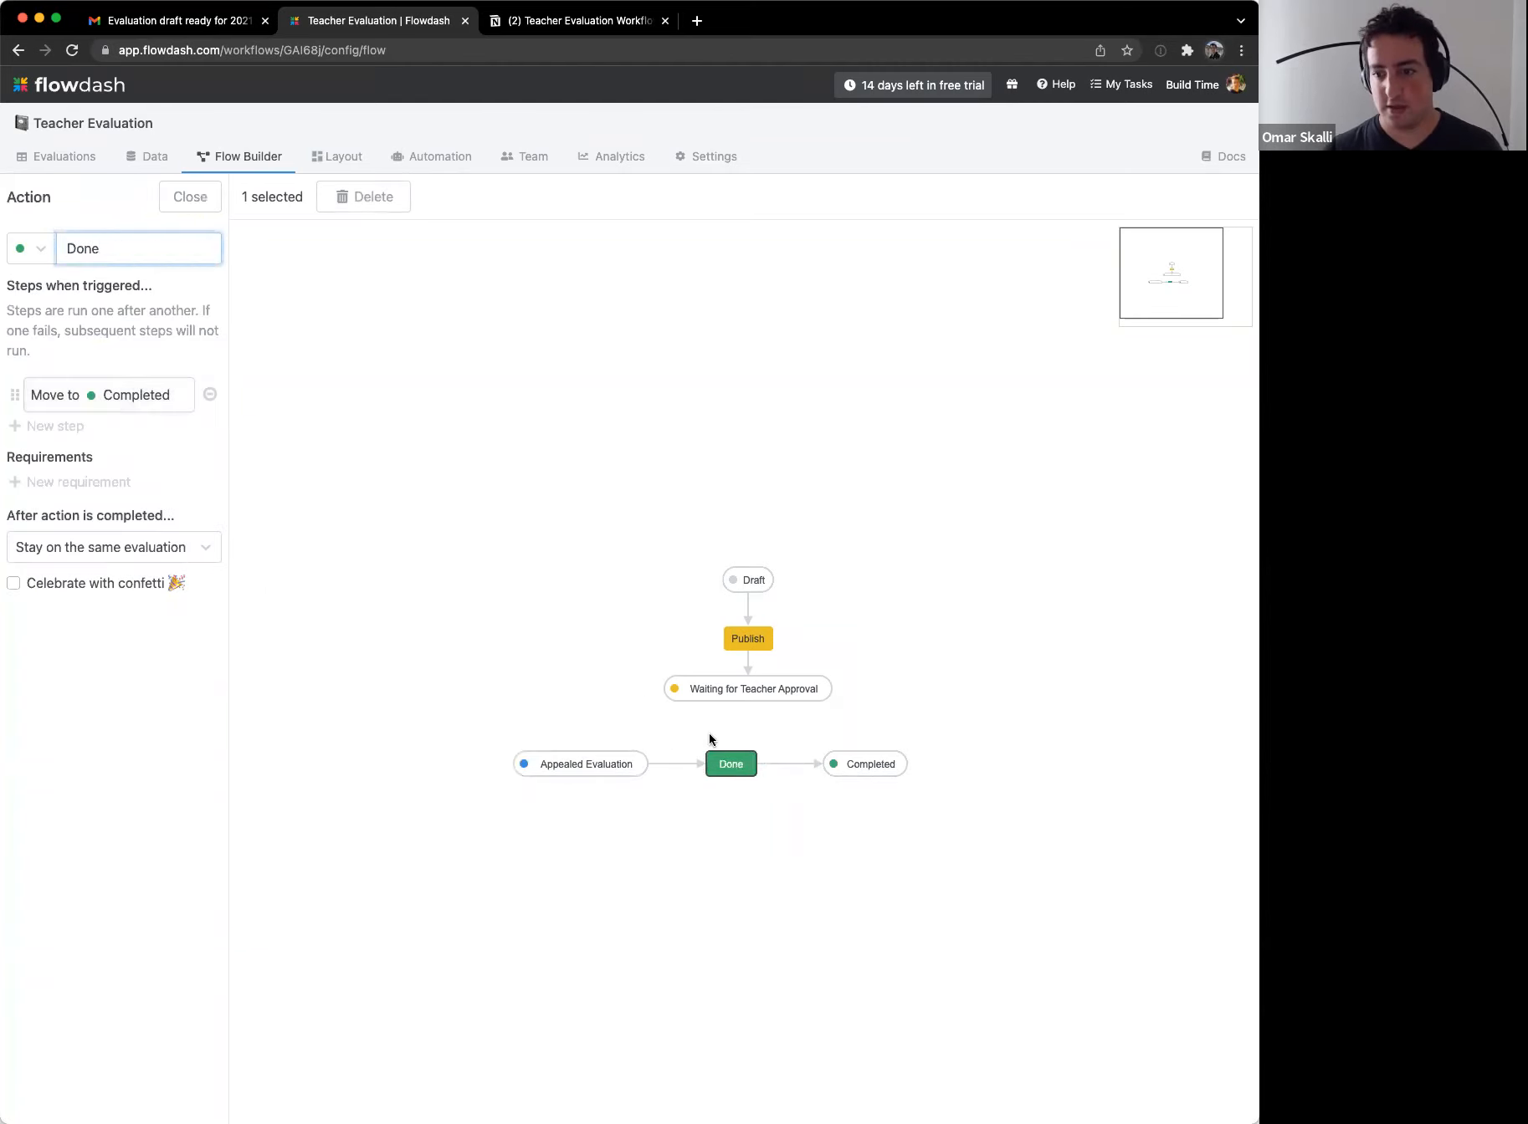
{"action": "left_click_drag", "start_coordinate": [742, 763], "coordinate": [776, 771]}
{"action": "left_click", "coordinate": [655, 882]}
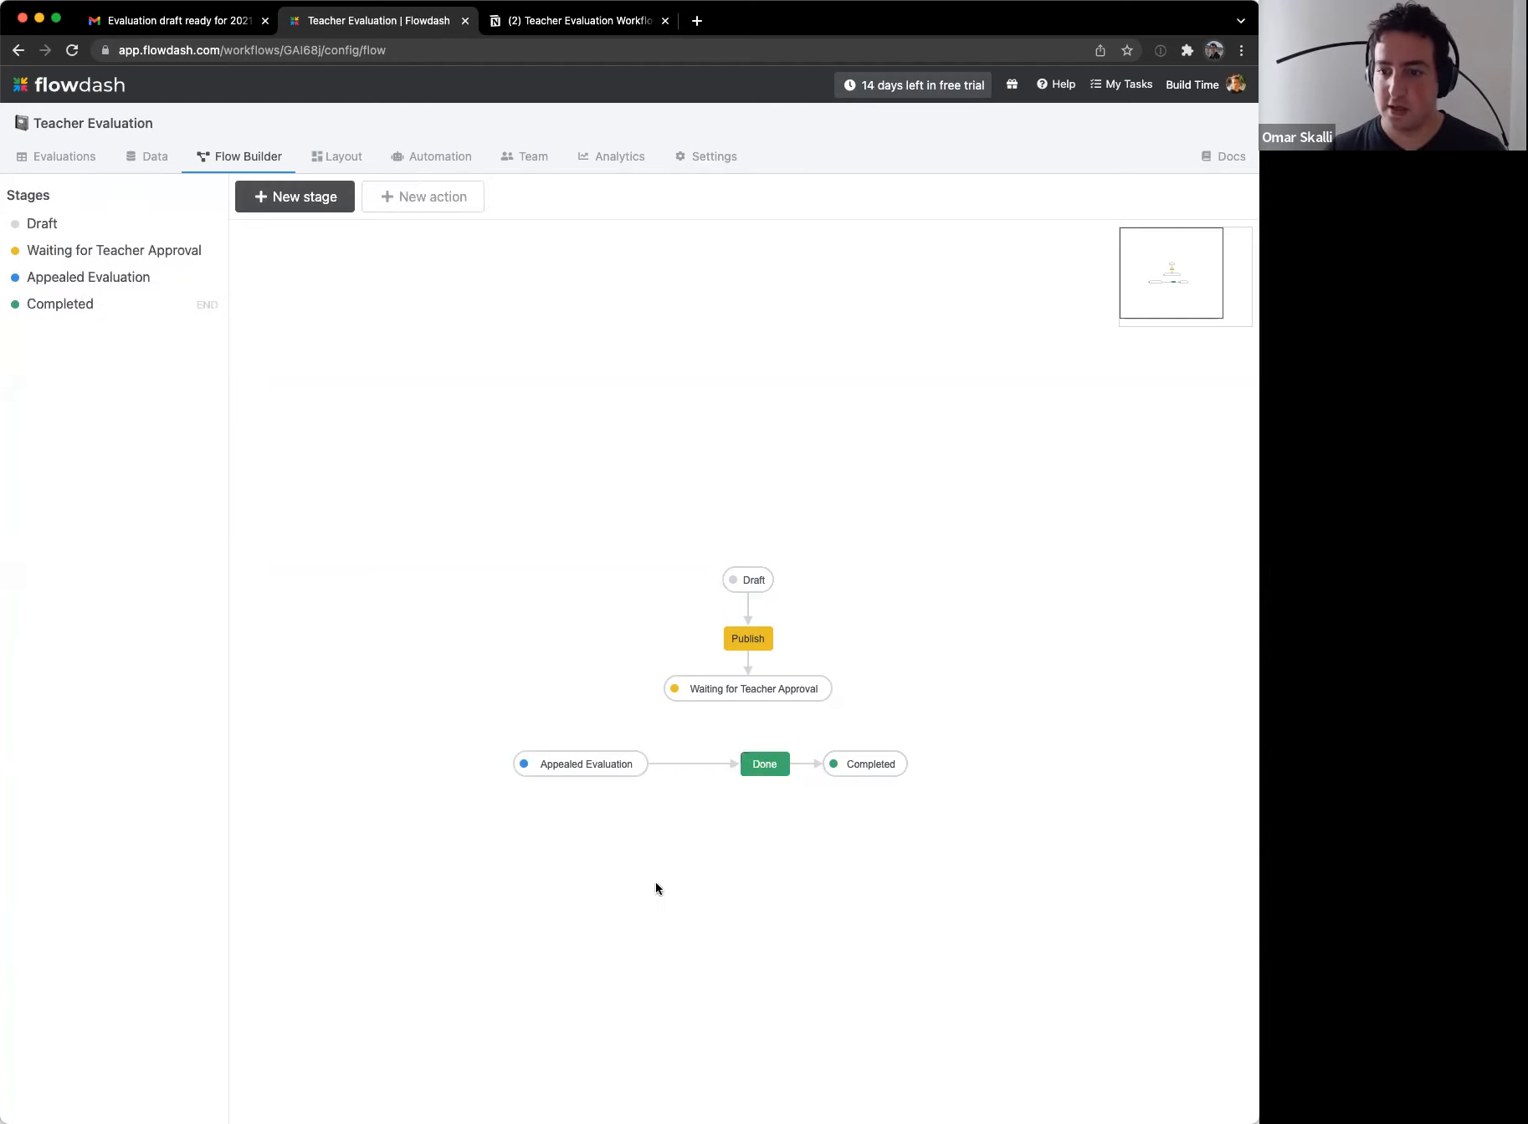
Step: Review the Draft, Appealed Evaluation and Completed stages and tidy the diagram layout
{"action": "left_click", "coordinate": [750, 580]}
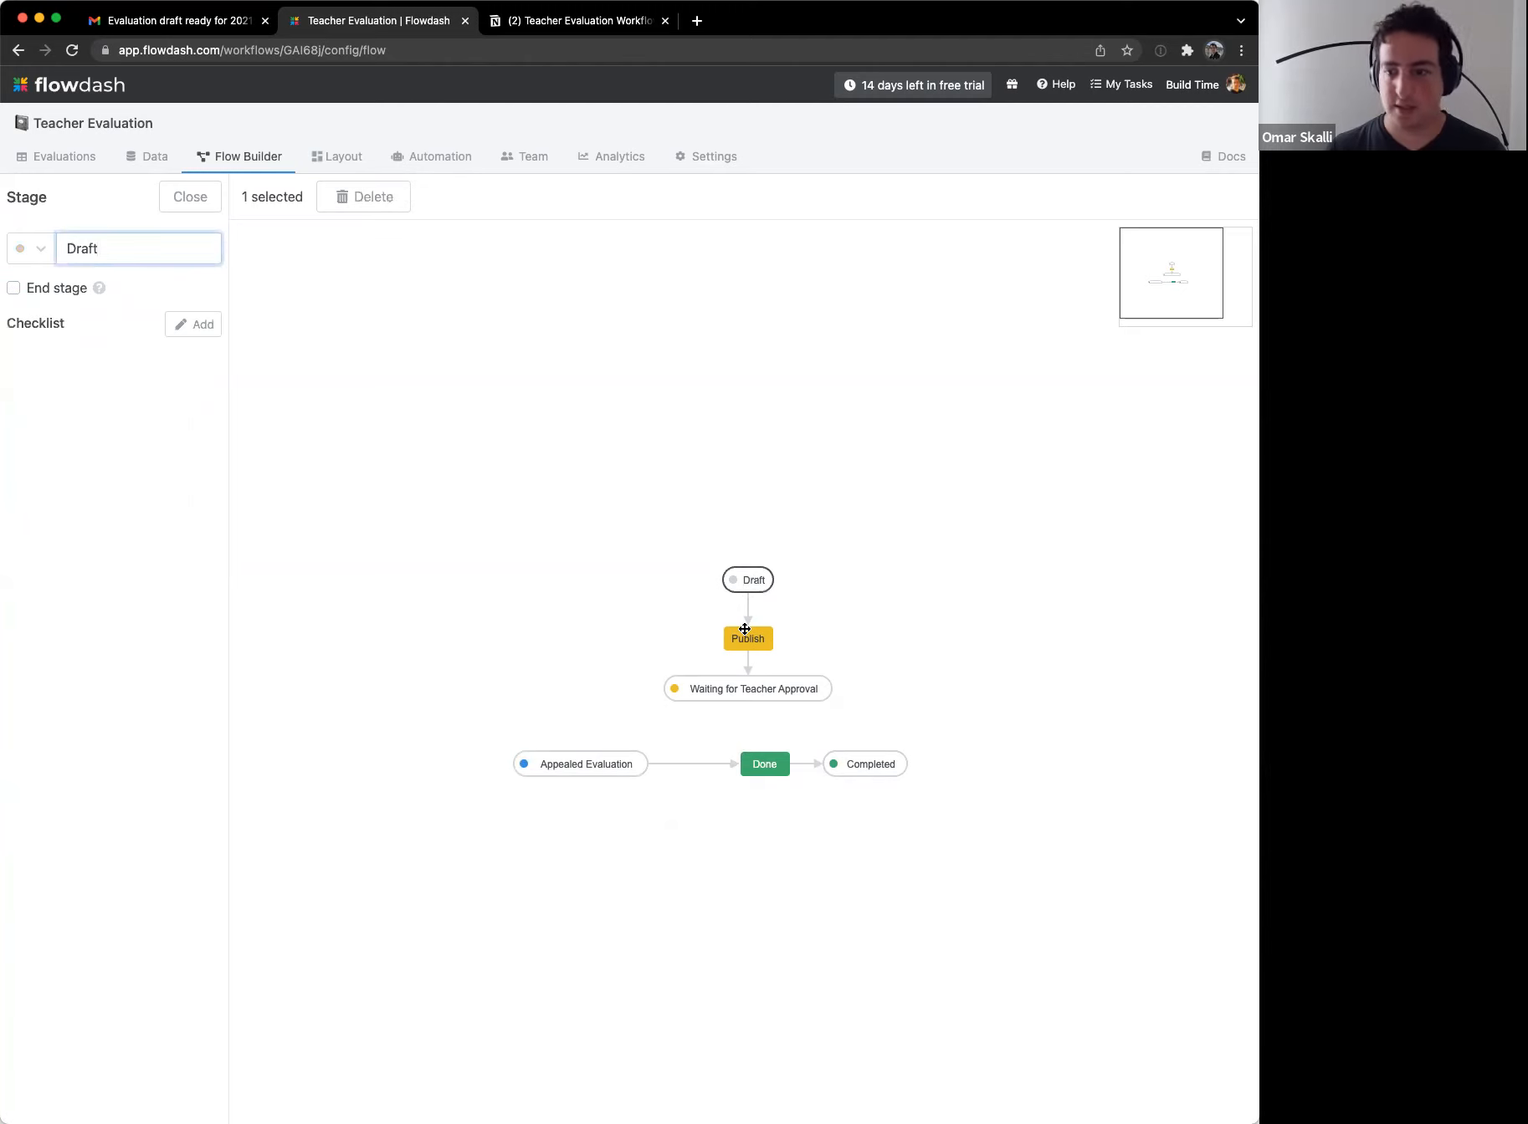
{"action": "left_click", "coordinate": [500, 678]}
{"action": "left_click", "coordinate": [622, 770]}
{"action": "left_click_drag", "start_coordinate": [622, 770], "coordinate": [661, 769]}
{"action": "left_click", "coordinate": [875, 765]}
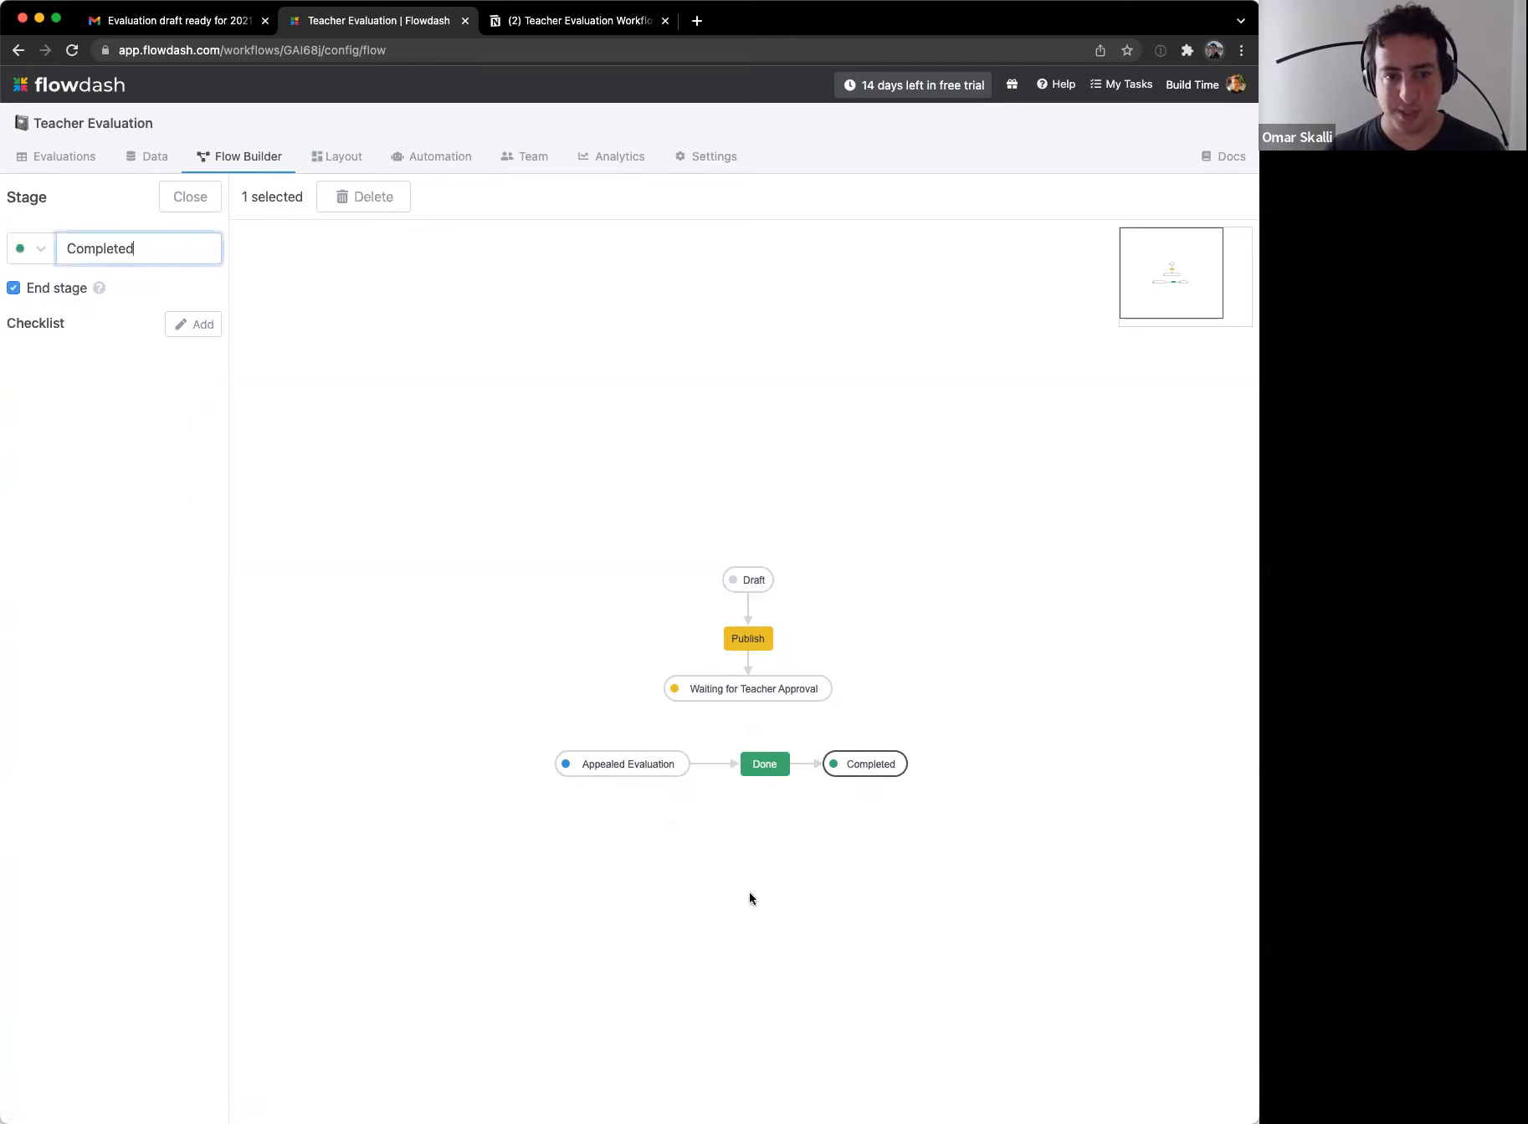
{"action": "left_click", "coordinate": [749, 897]}
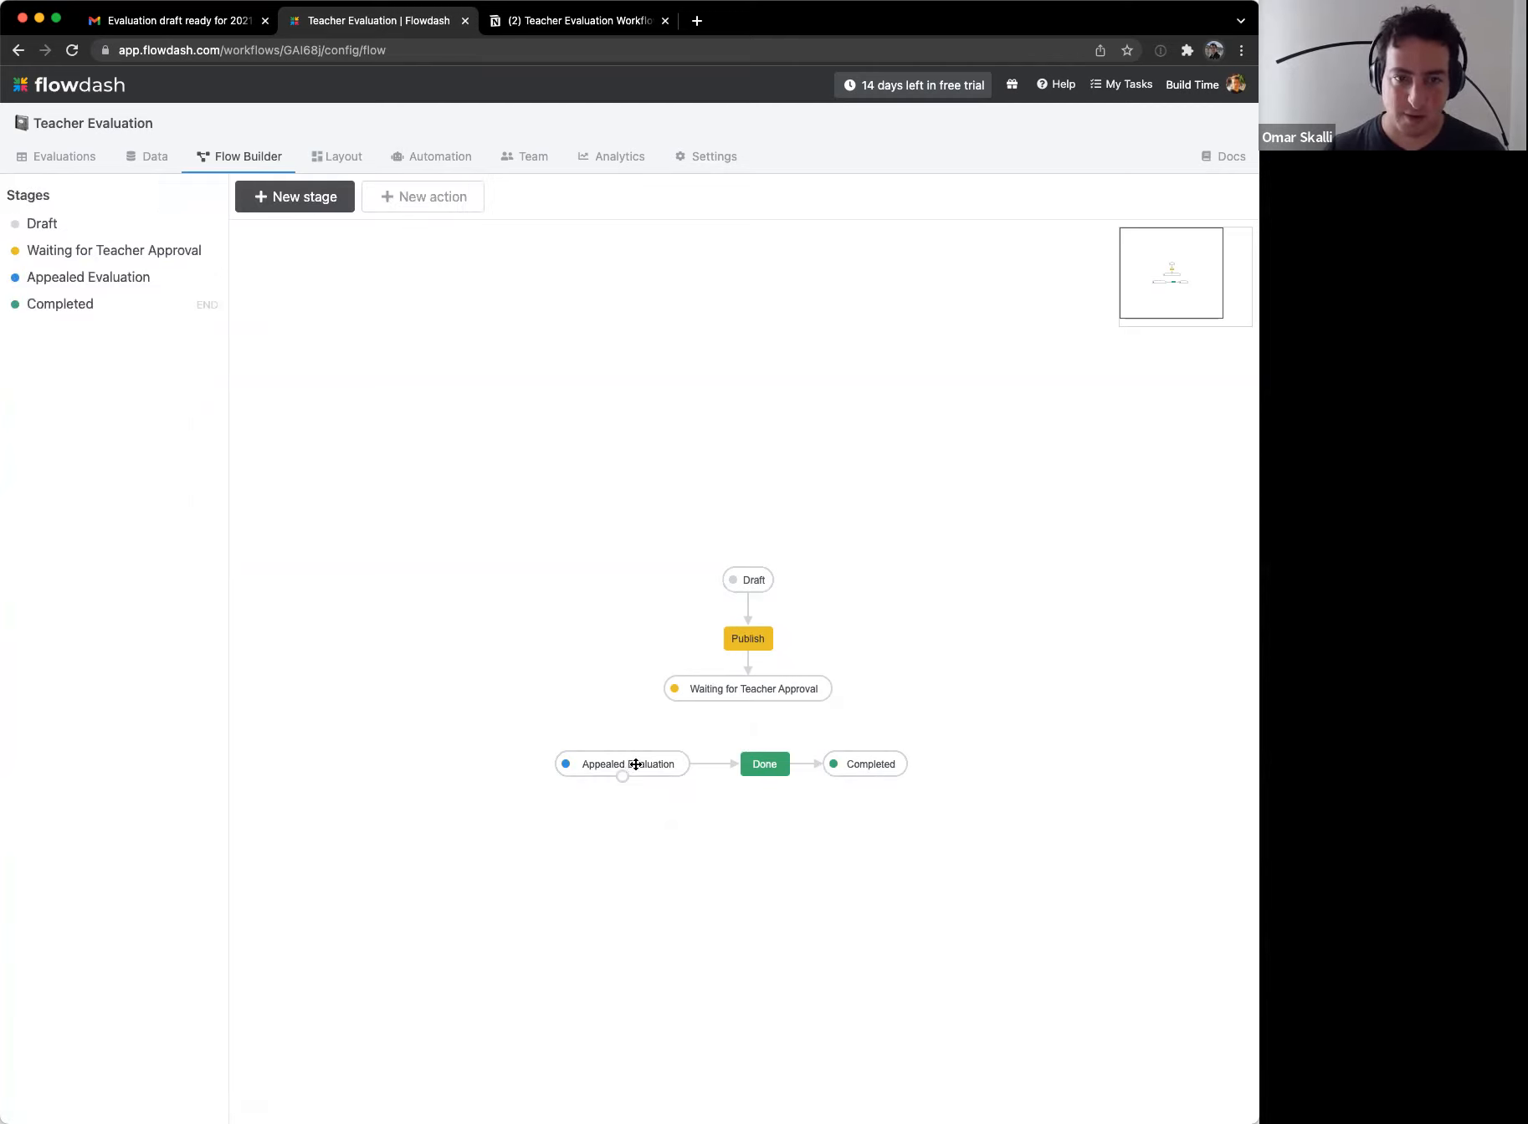
Step: Turn on Celebrate with confetti for the Done action and save it
{"action": "left_click", "coordinate": [764, 764]}
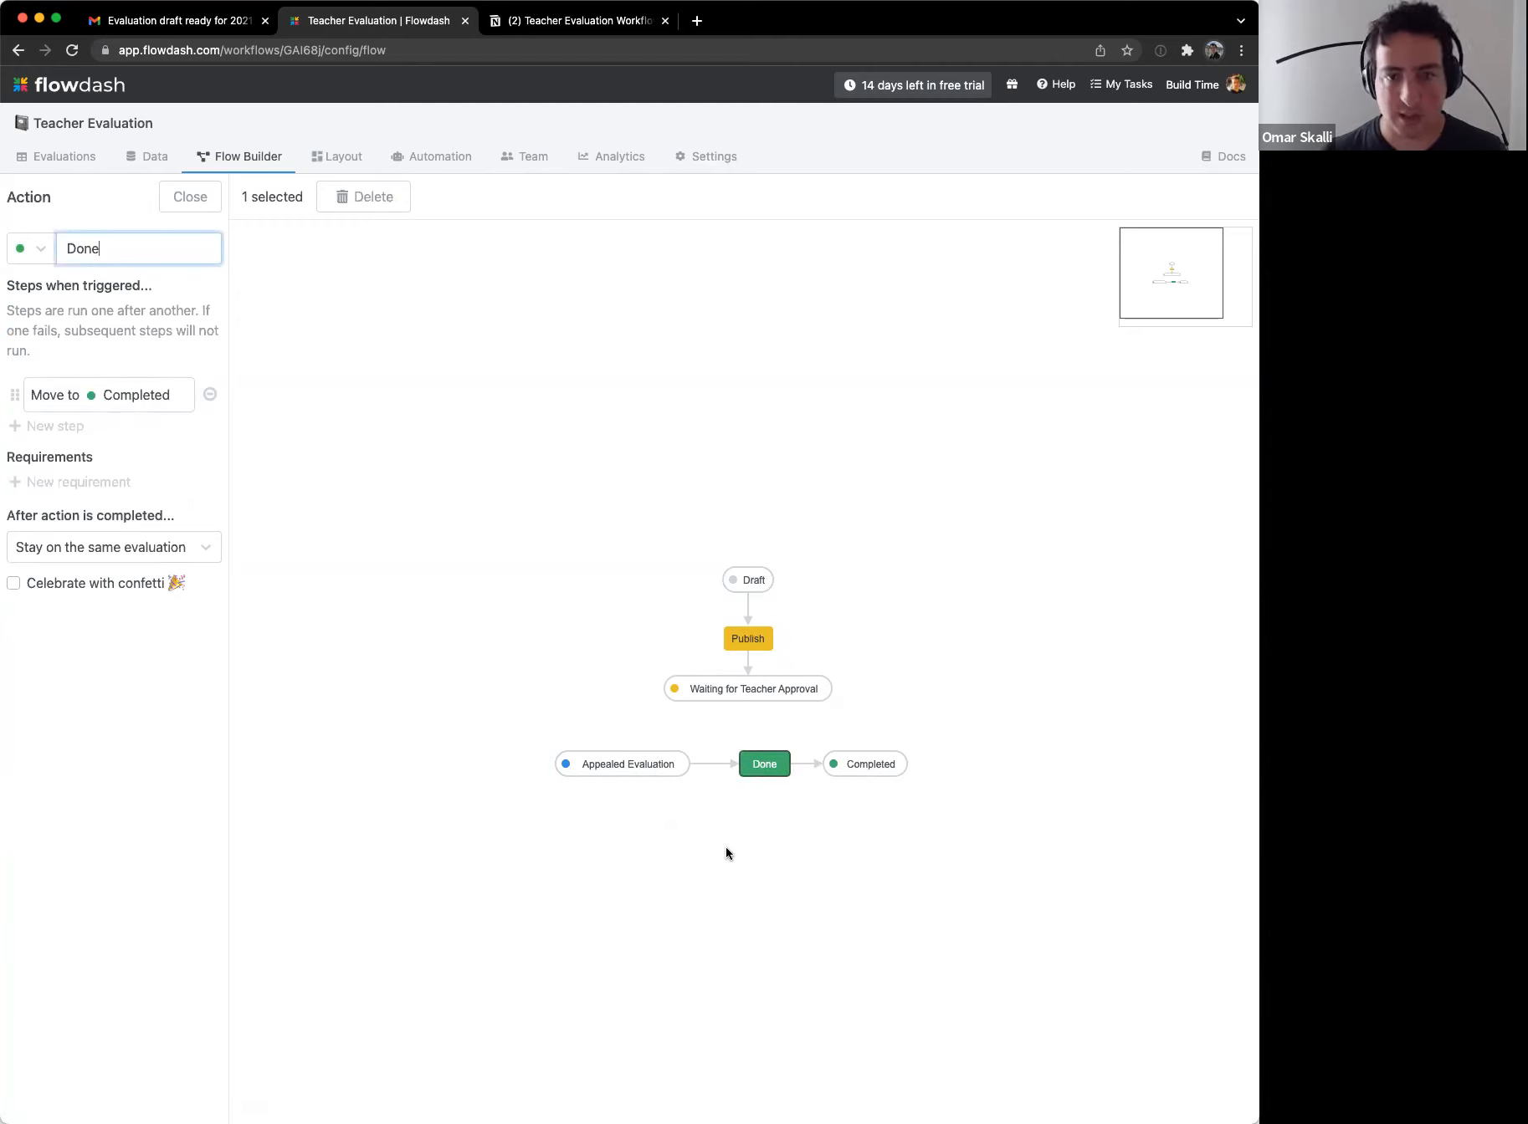
{"action": "left_click", "coordinate": [46, 579]}
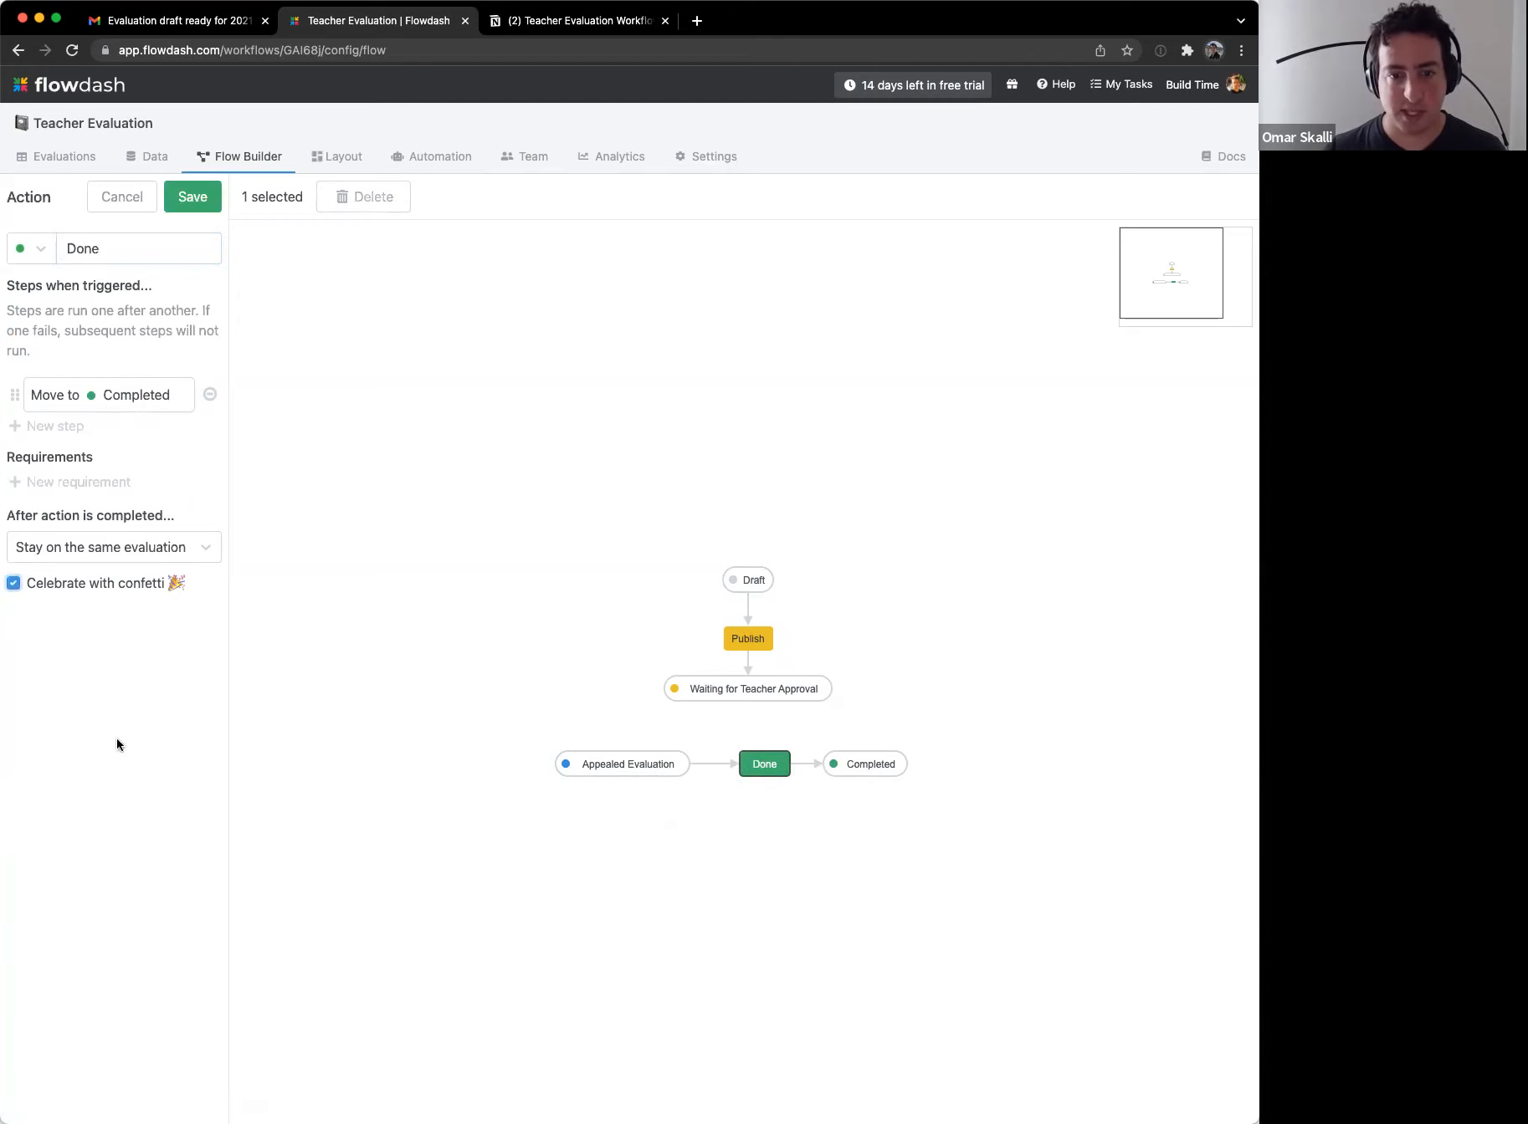
{"action": "left_click", "coordinate": [215, 210]}
{"action": "left_click", "coordinate": [495, 856]}
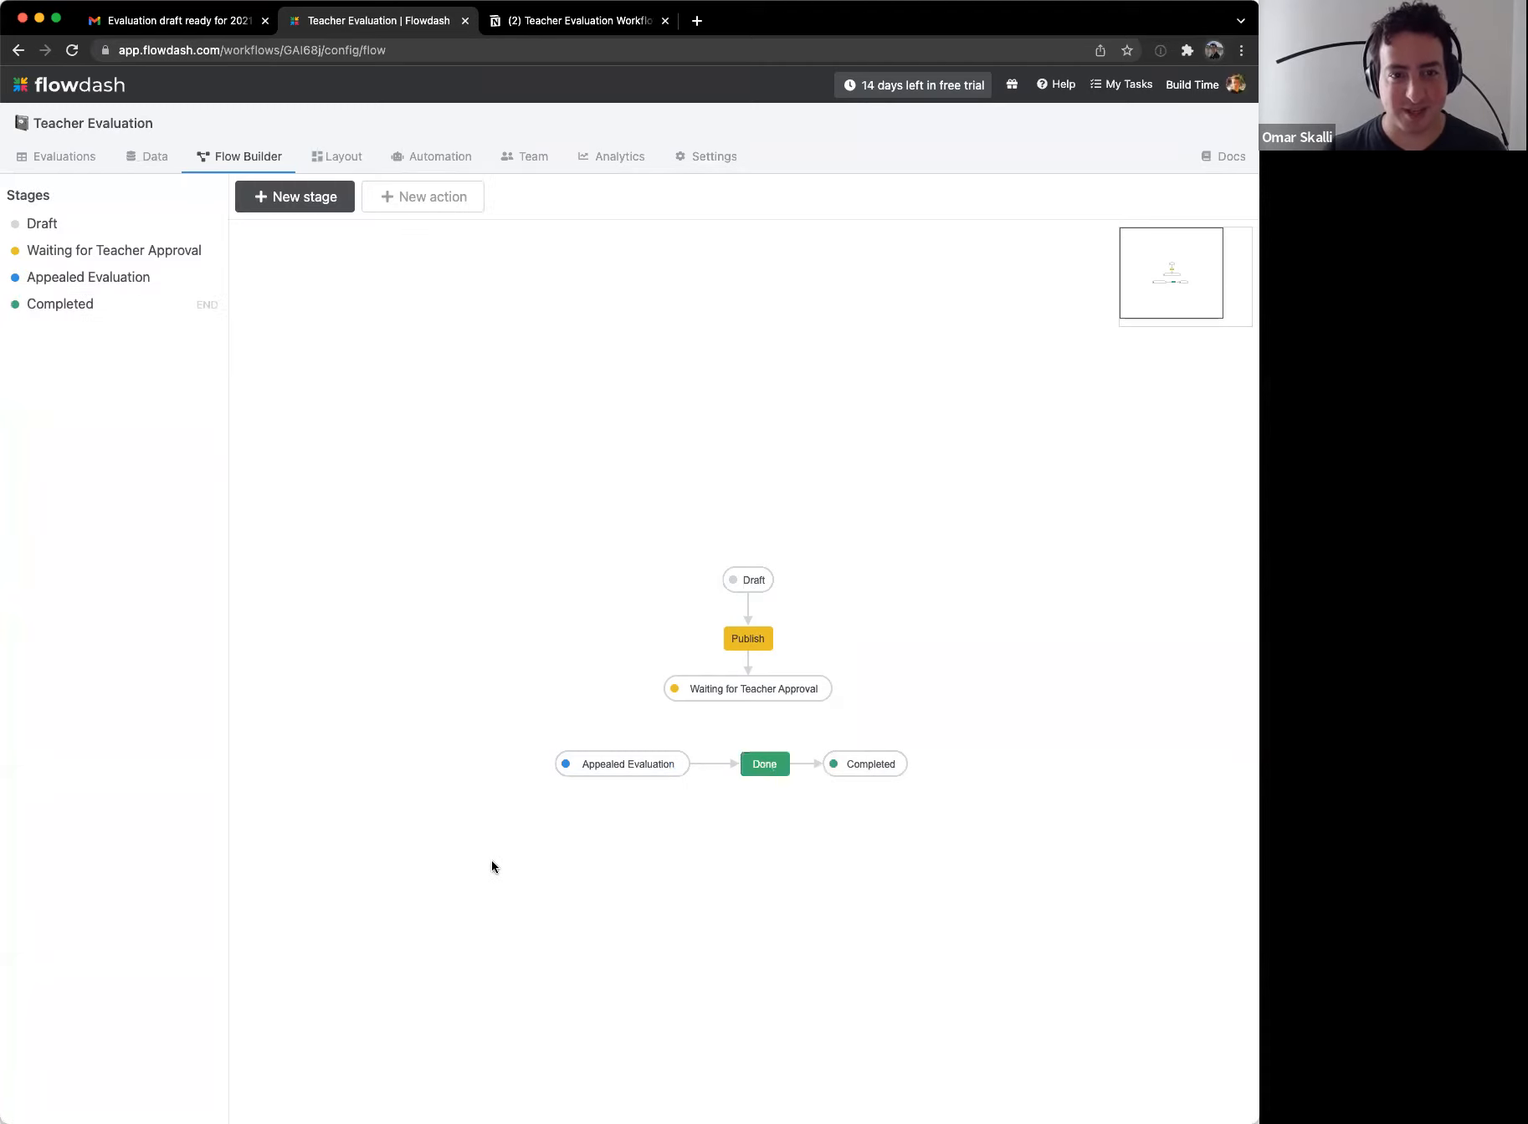
{"action": "left_click", "coordinate": [761, 766]}
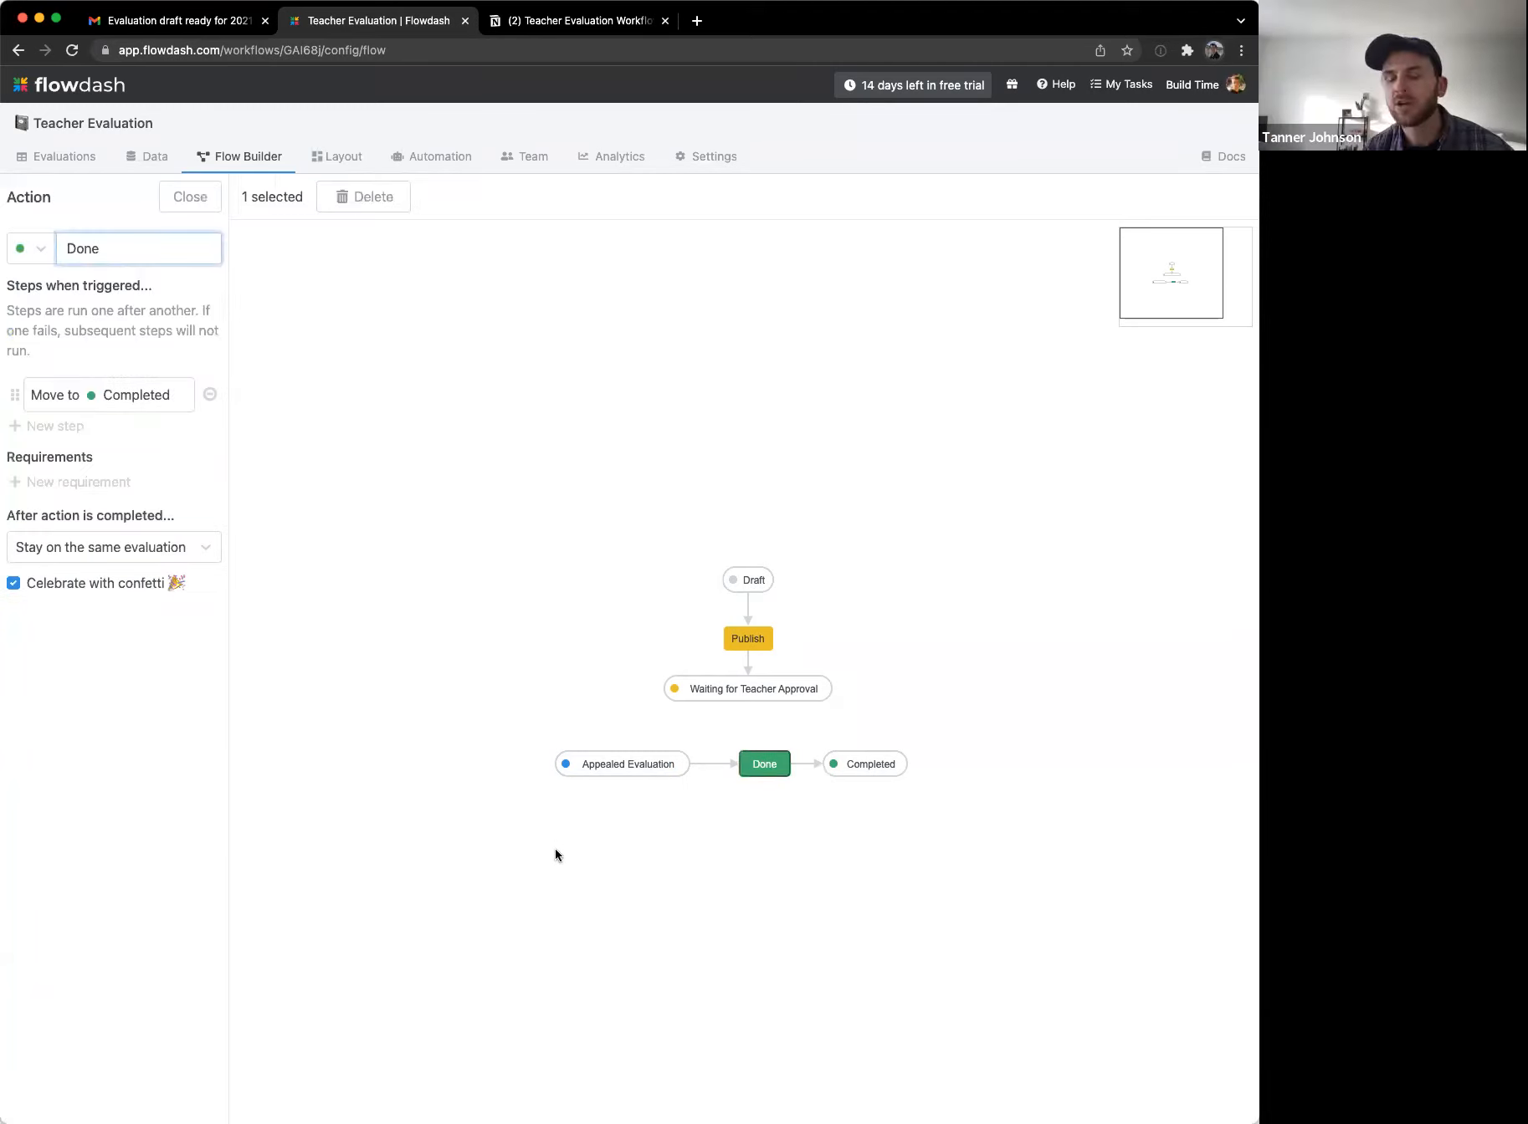
Step: In the Evaluations table, move the School Year column to third place, right after Stage
{"action": "left_click", "coordinate": [469, 159]}
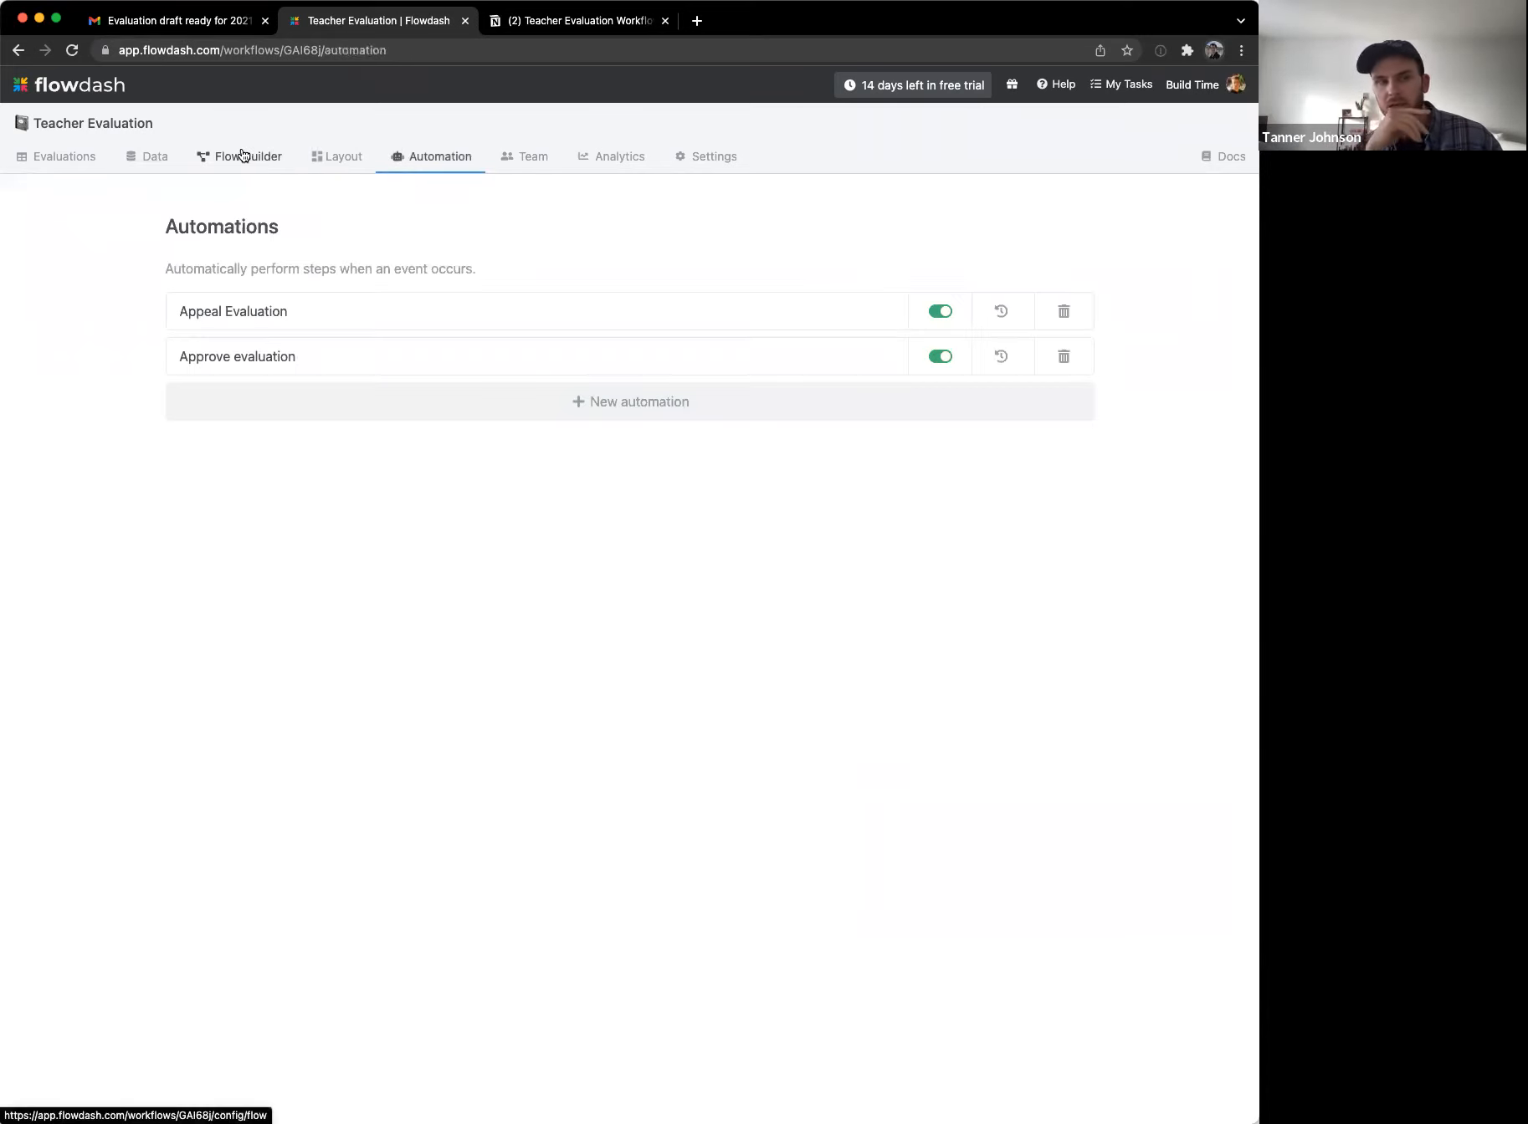
{"action": "left_click", "coordinate": [87, 154]}
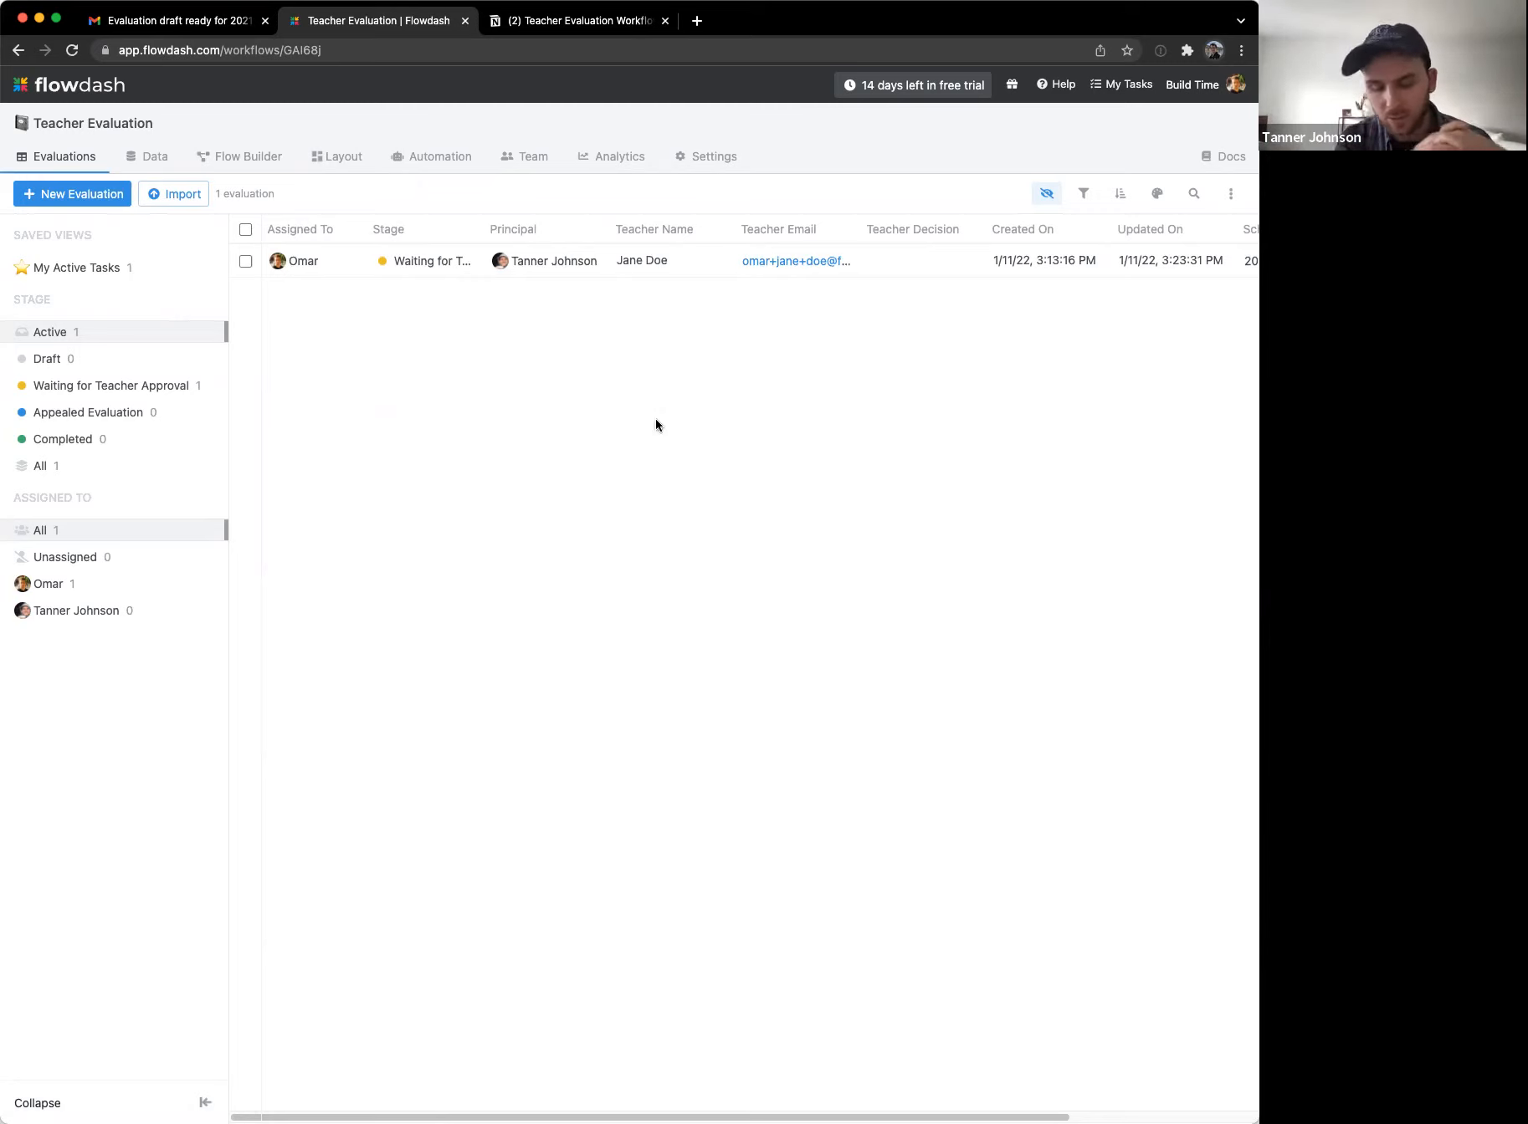
{"action": "left_click", "coordinate": [1051, 200]}
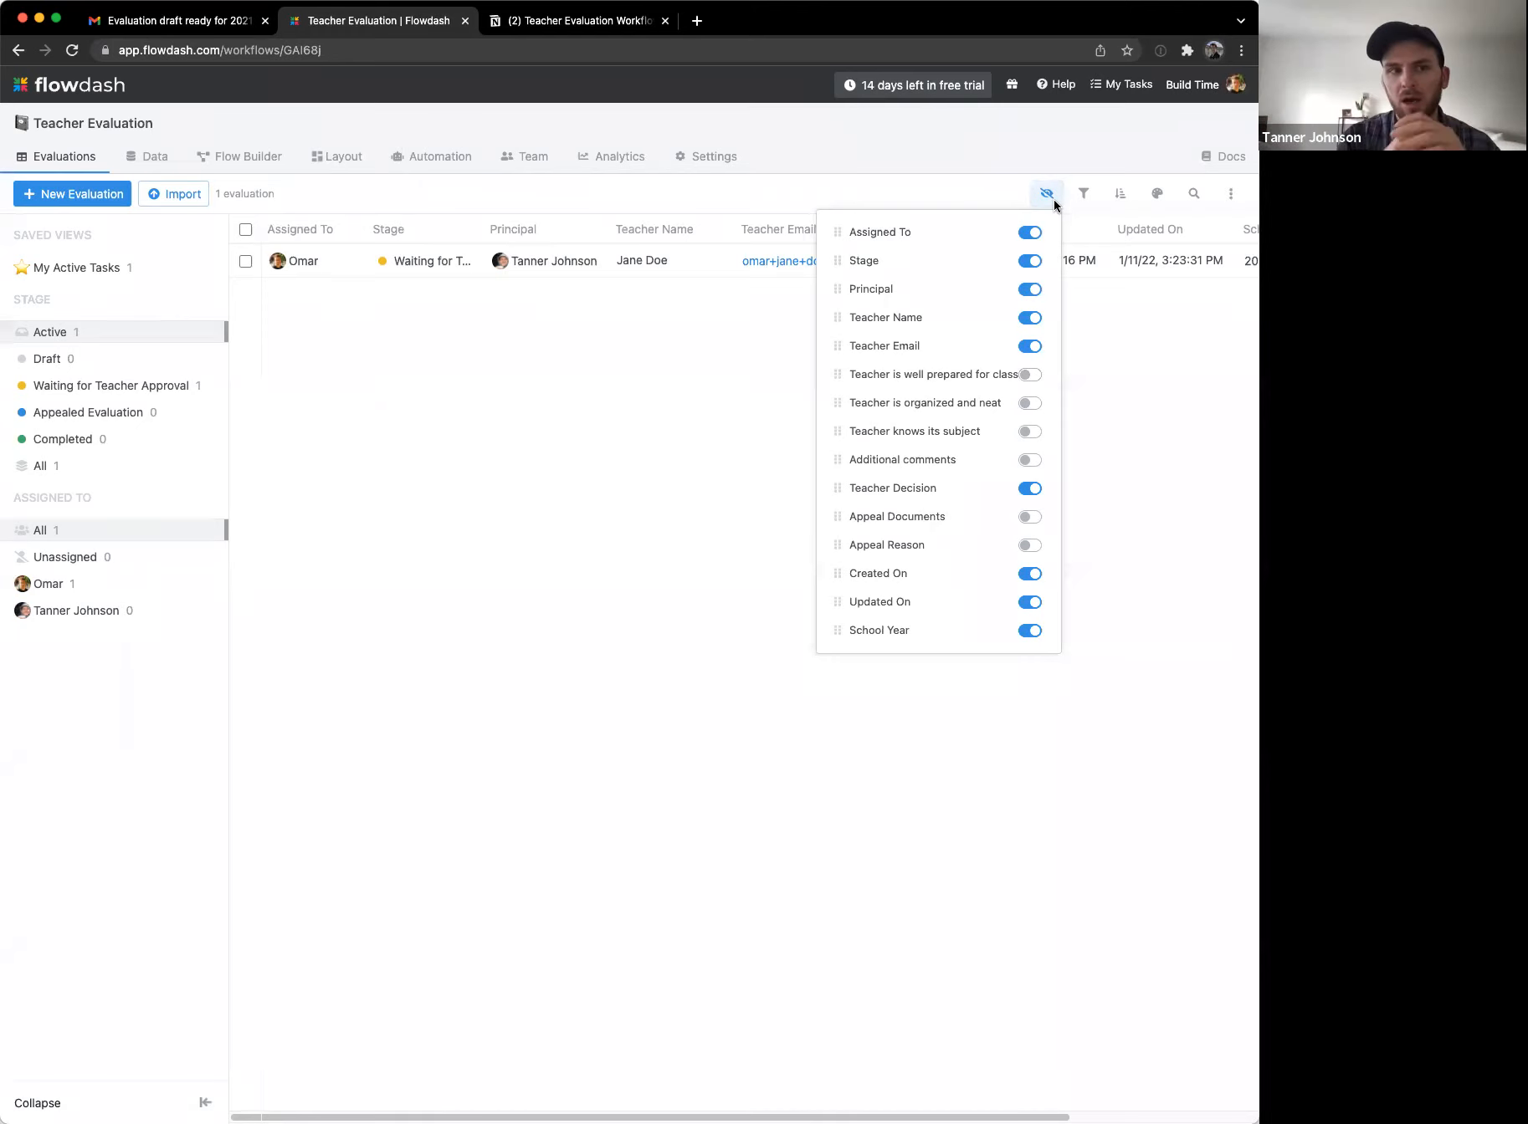
{"action": "left_click_drag", "start_coordinate": [835, 630], "coordinate": [852, 294]}
{"action": "left_click", "coordinate": [532, 542]}
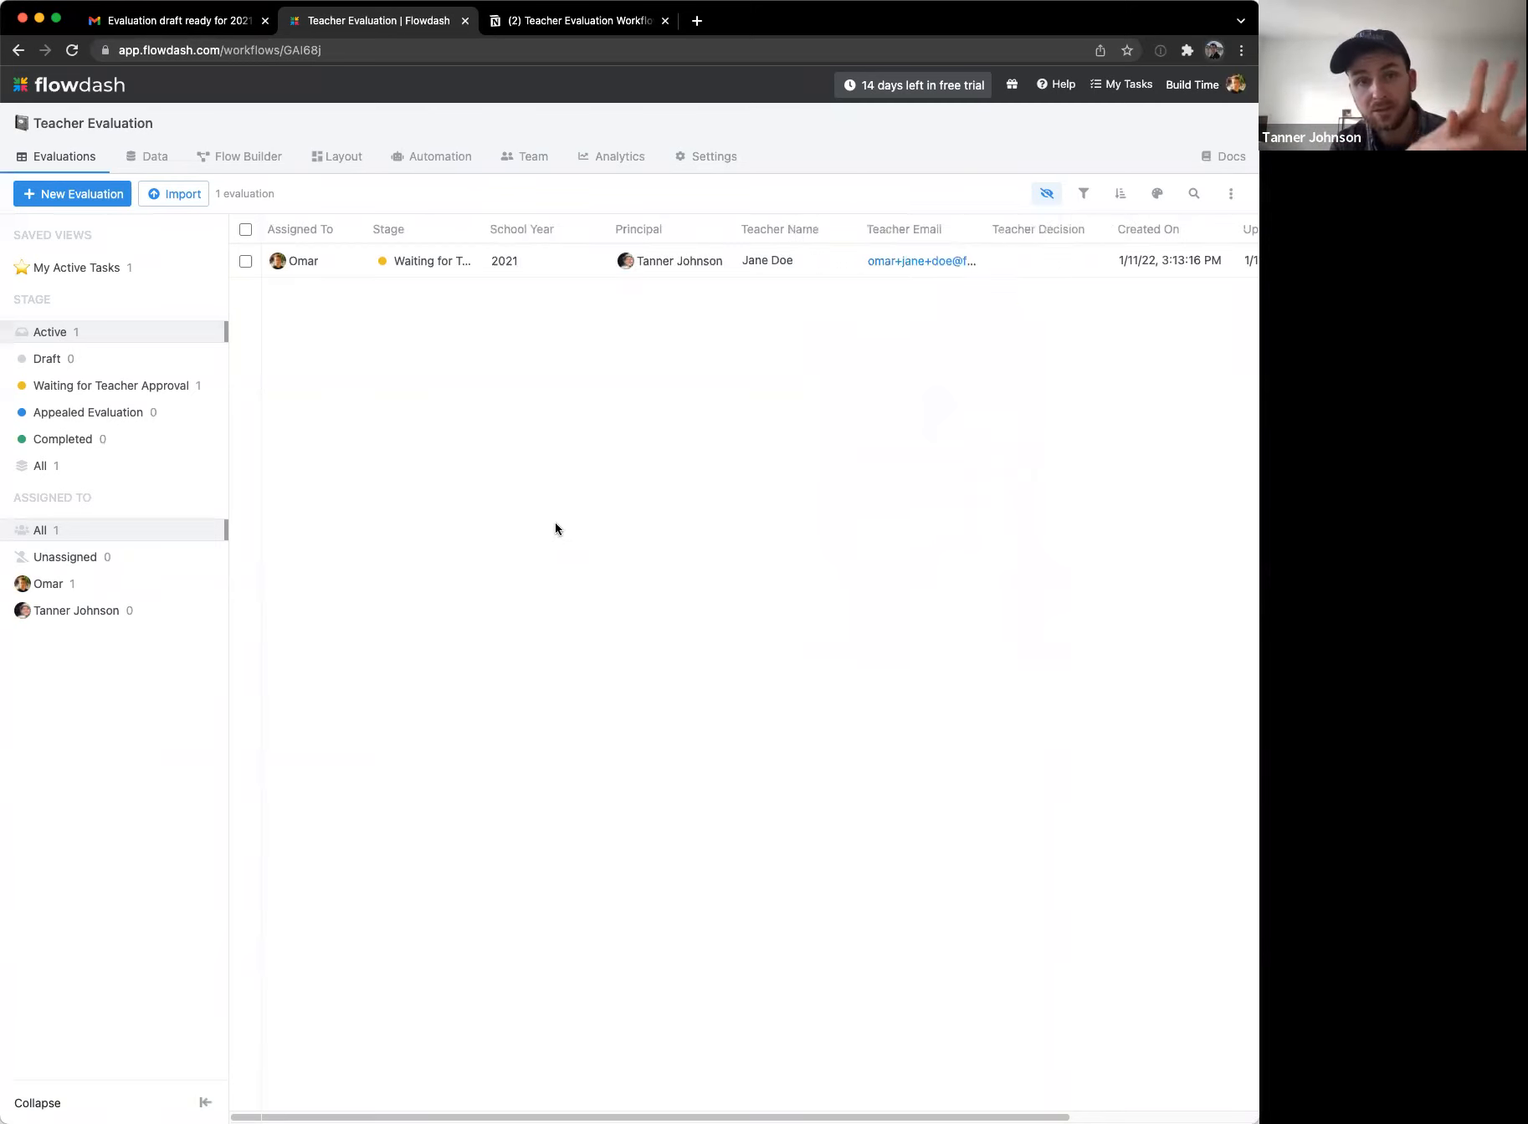
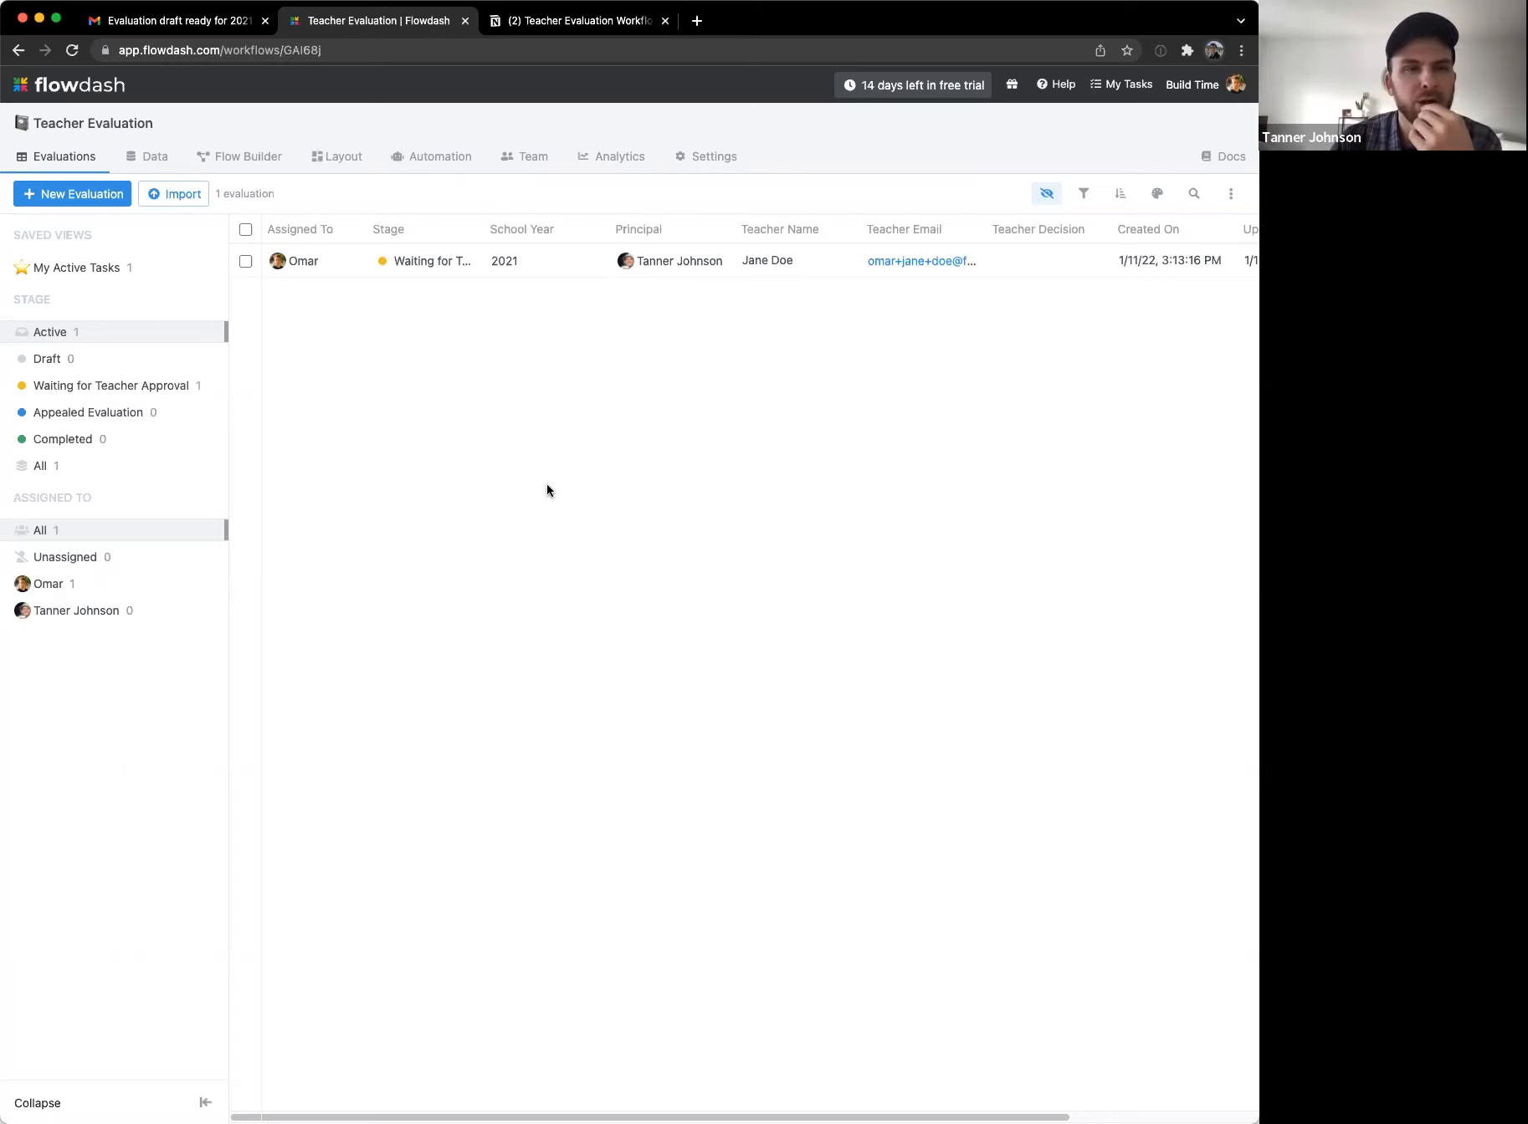
Step: Widen the Stage column in the Evaluations table and bring up the Teacher Evaluation flow diagram
{"action": "left_click_drag", "start_coordinate": [483, 229], "coordinate": [501, 230]}
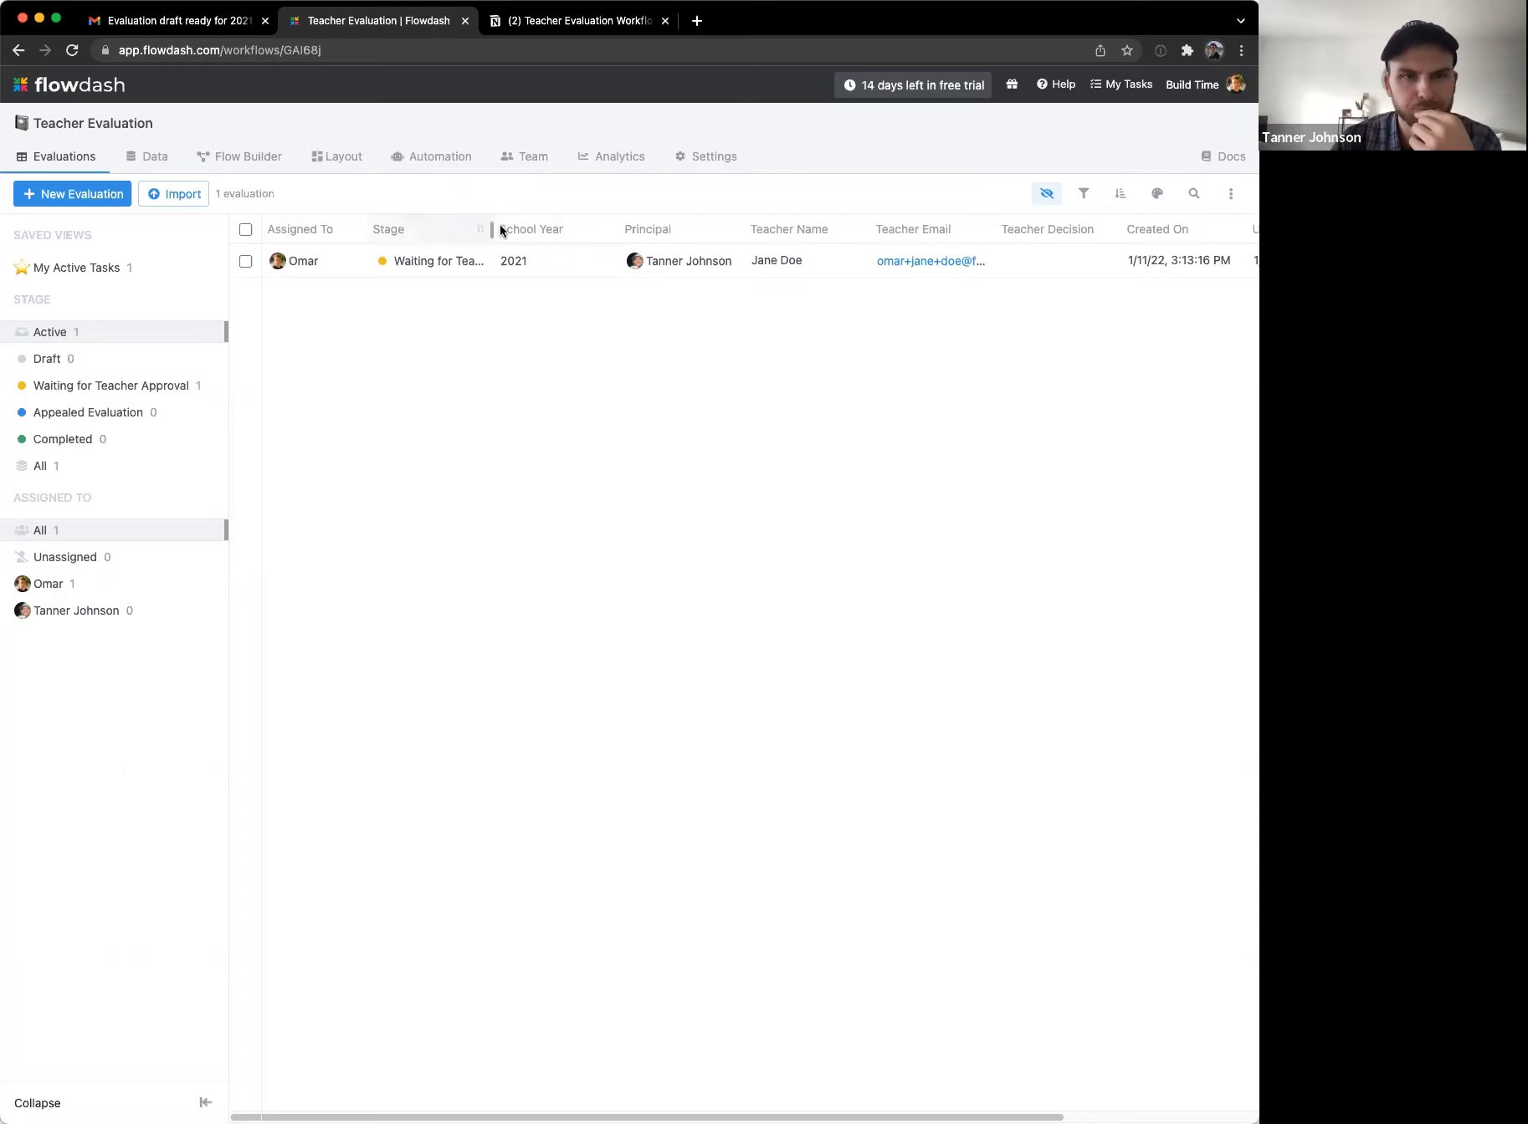
{"action": "left_click", "coordinate": [219, 159]}
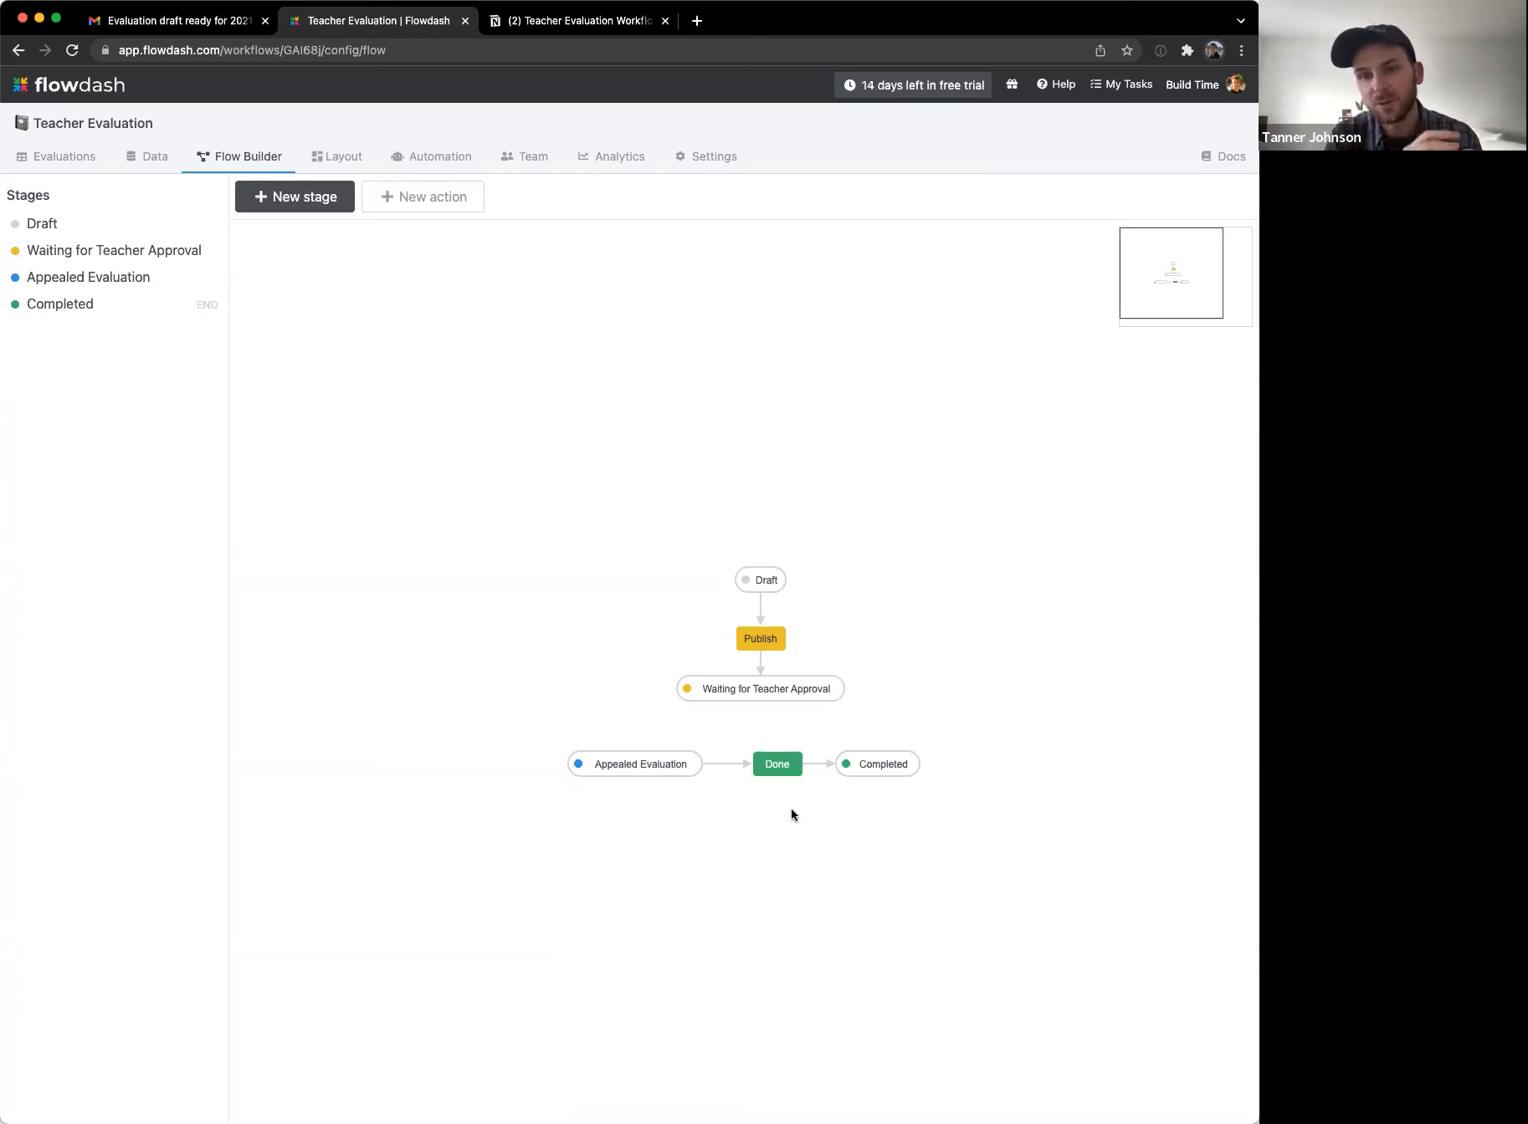
Step: Delete the Done action and reposition the Appealed Evaluation and Completed stages
{"action": "left_click", "coordinate": [756, 763]}
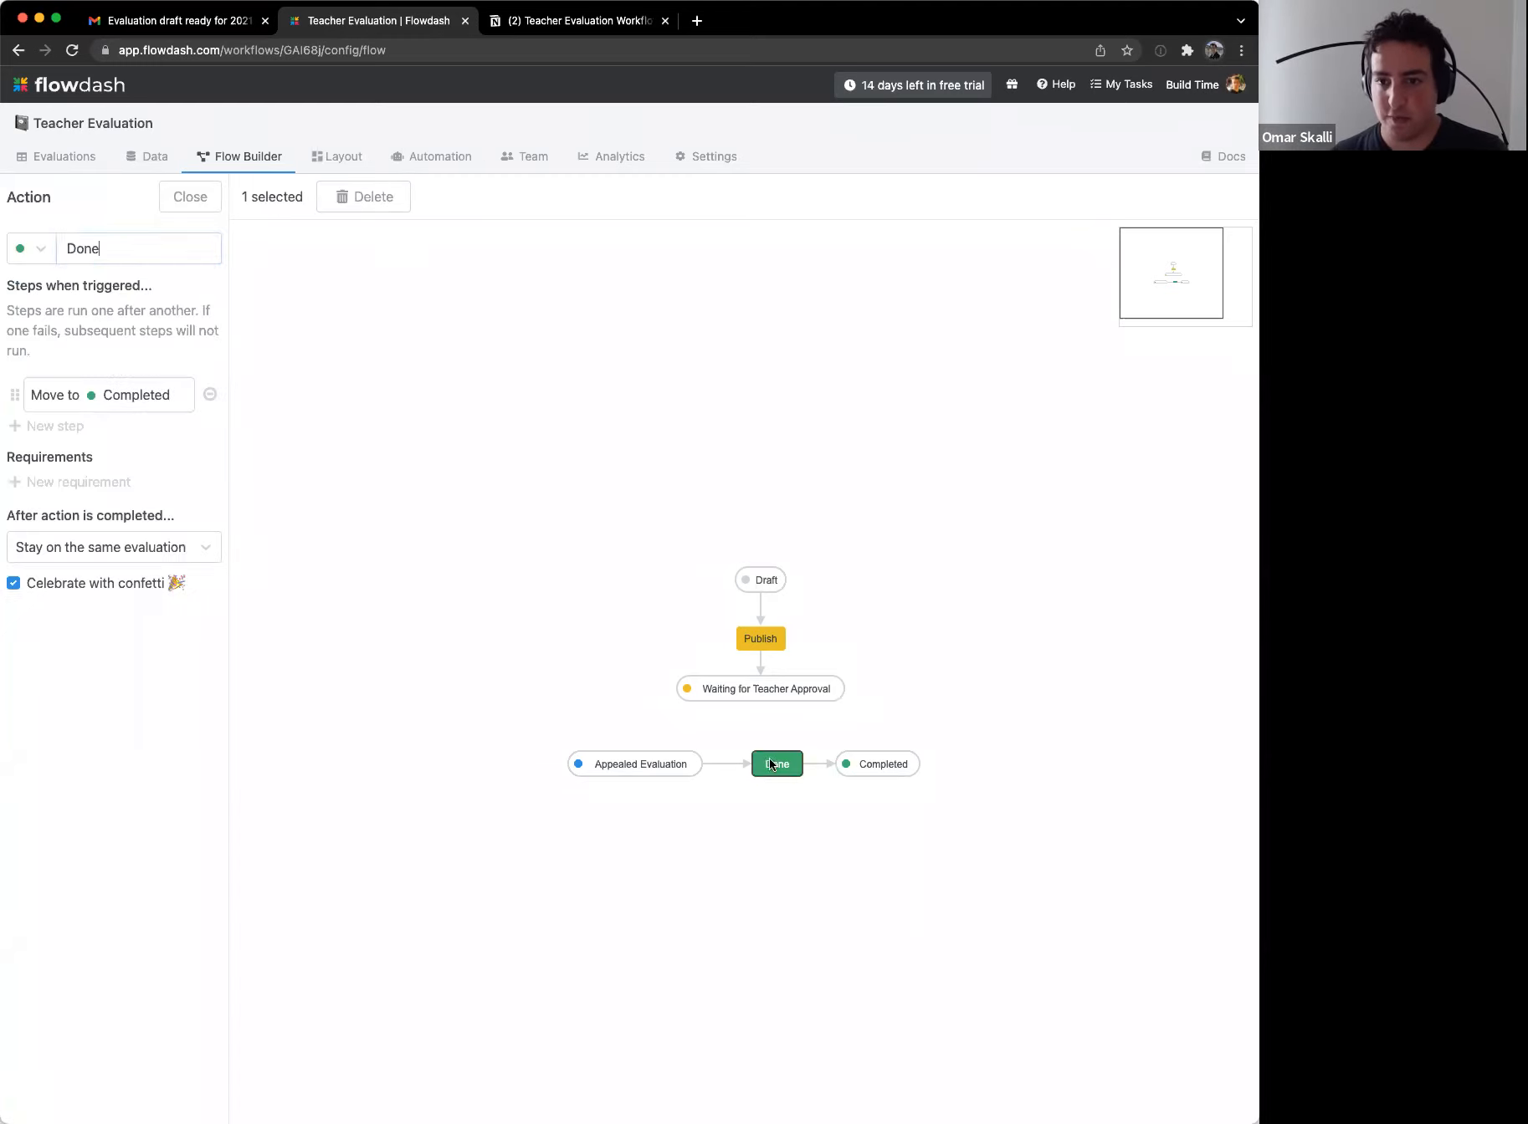
{"action": "left_click", "coordinate": [377, 201]}
{"action": "left_click", "coordinate": [522, 333]}
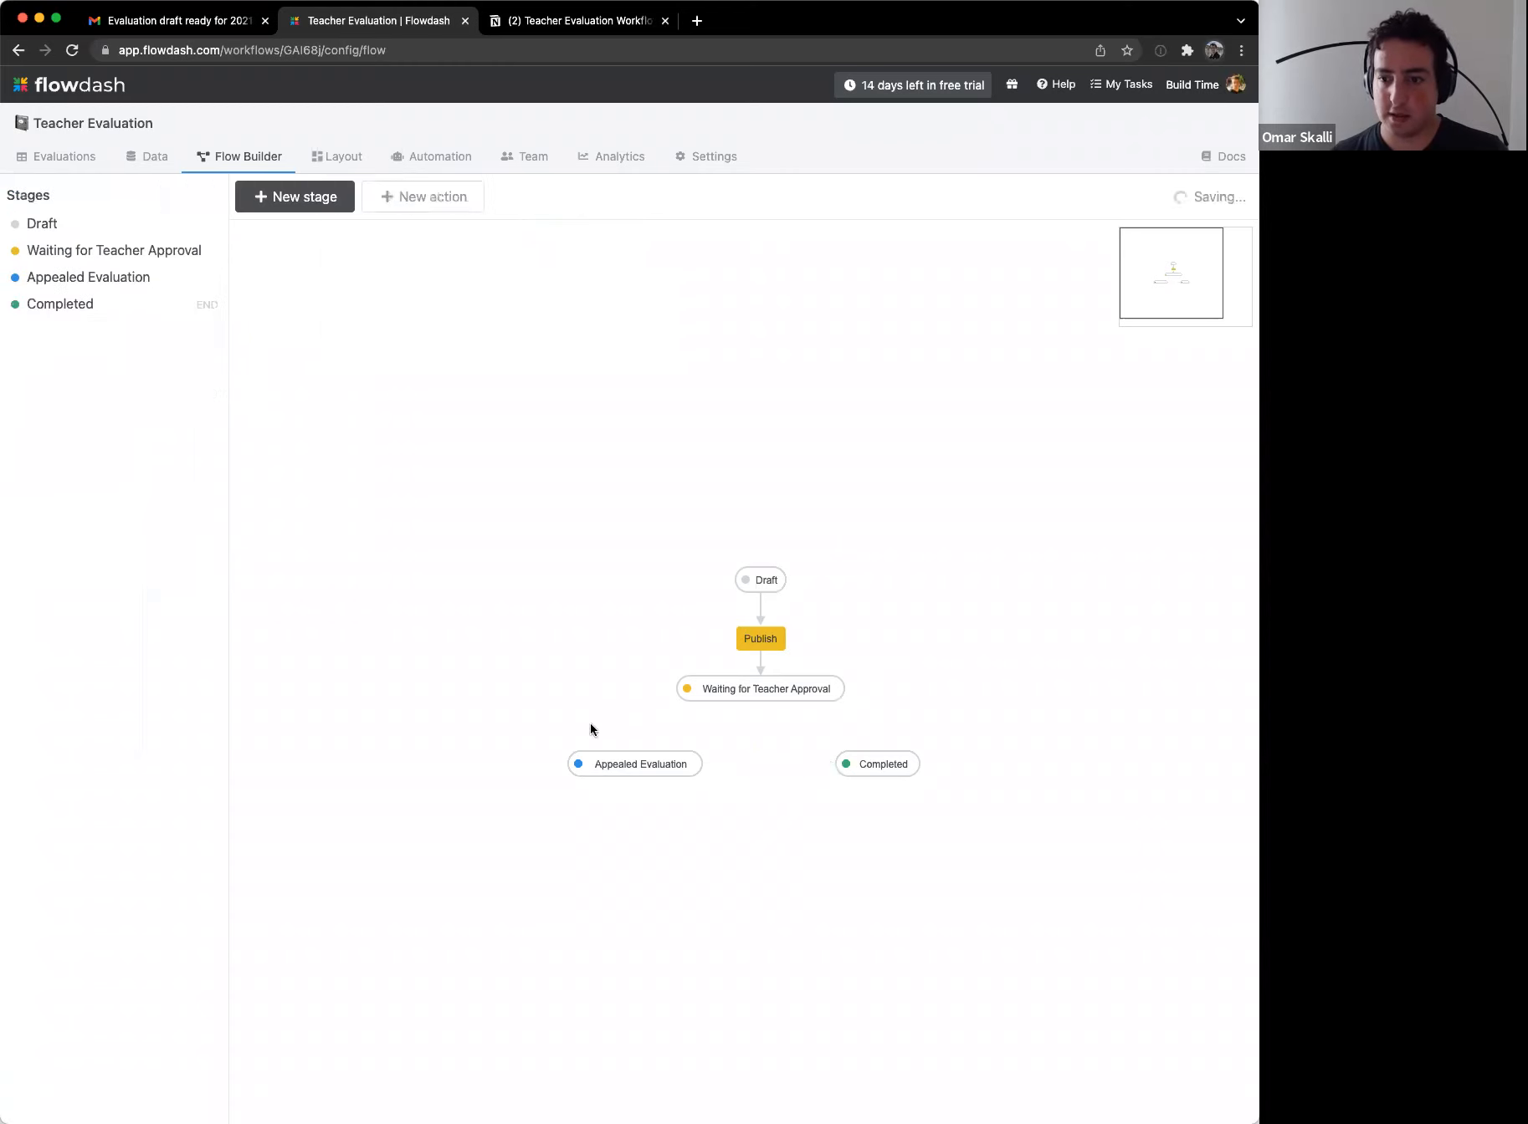
{"action": "left_click_drag", "start_coordinate": [604, 759], "coordinate": [786, 634]}
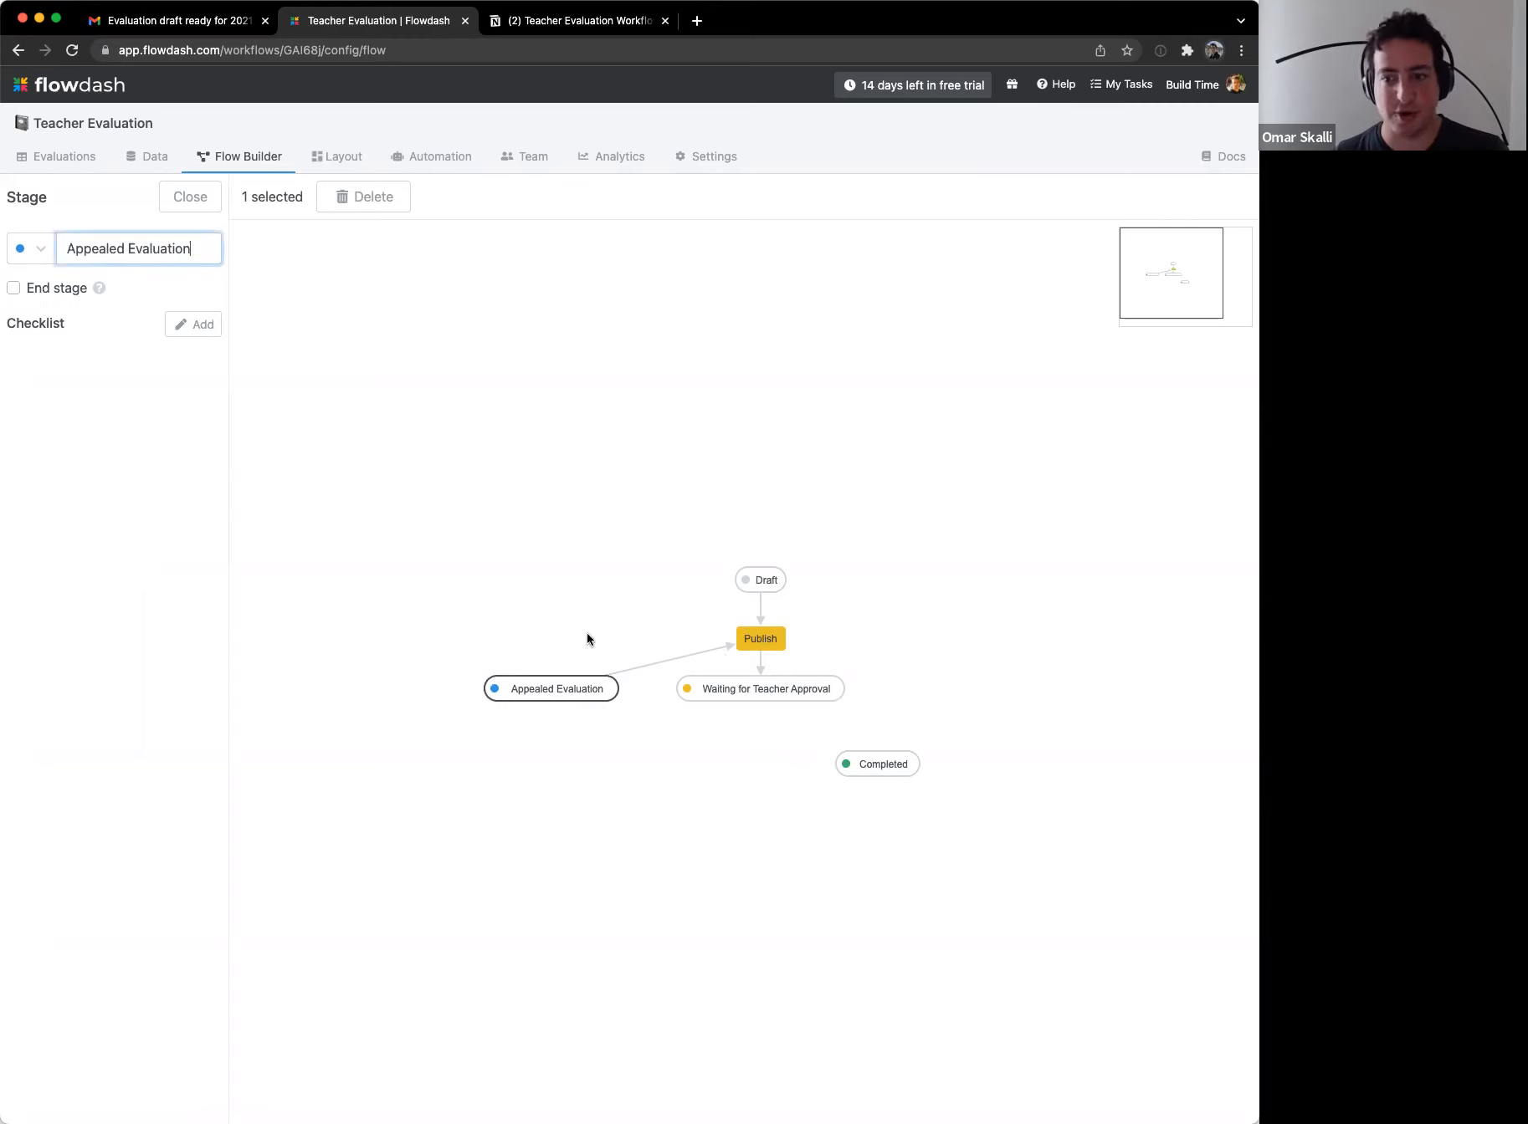
{"action": "left_click_drag", "start_coordinate": [897, 782], "coordinate": [784, 774]}
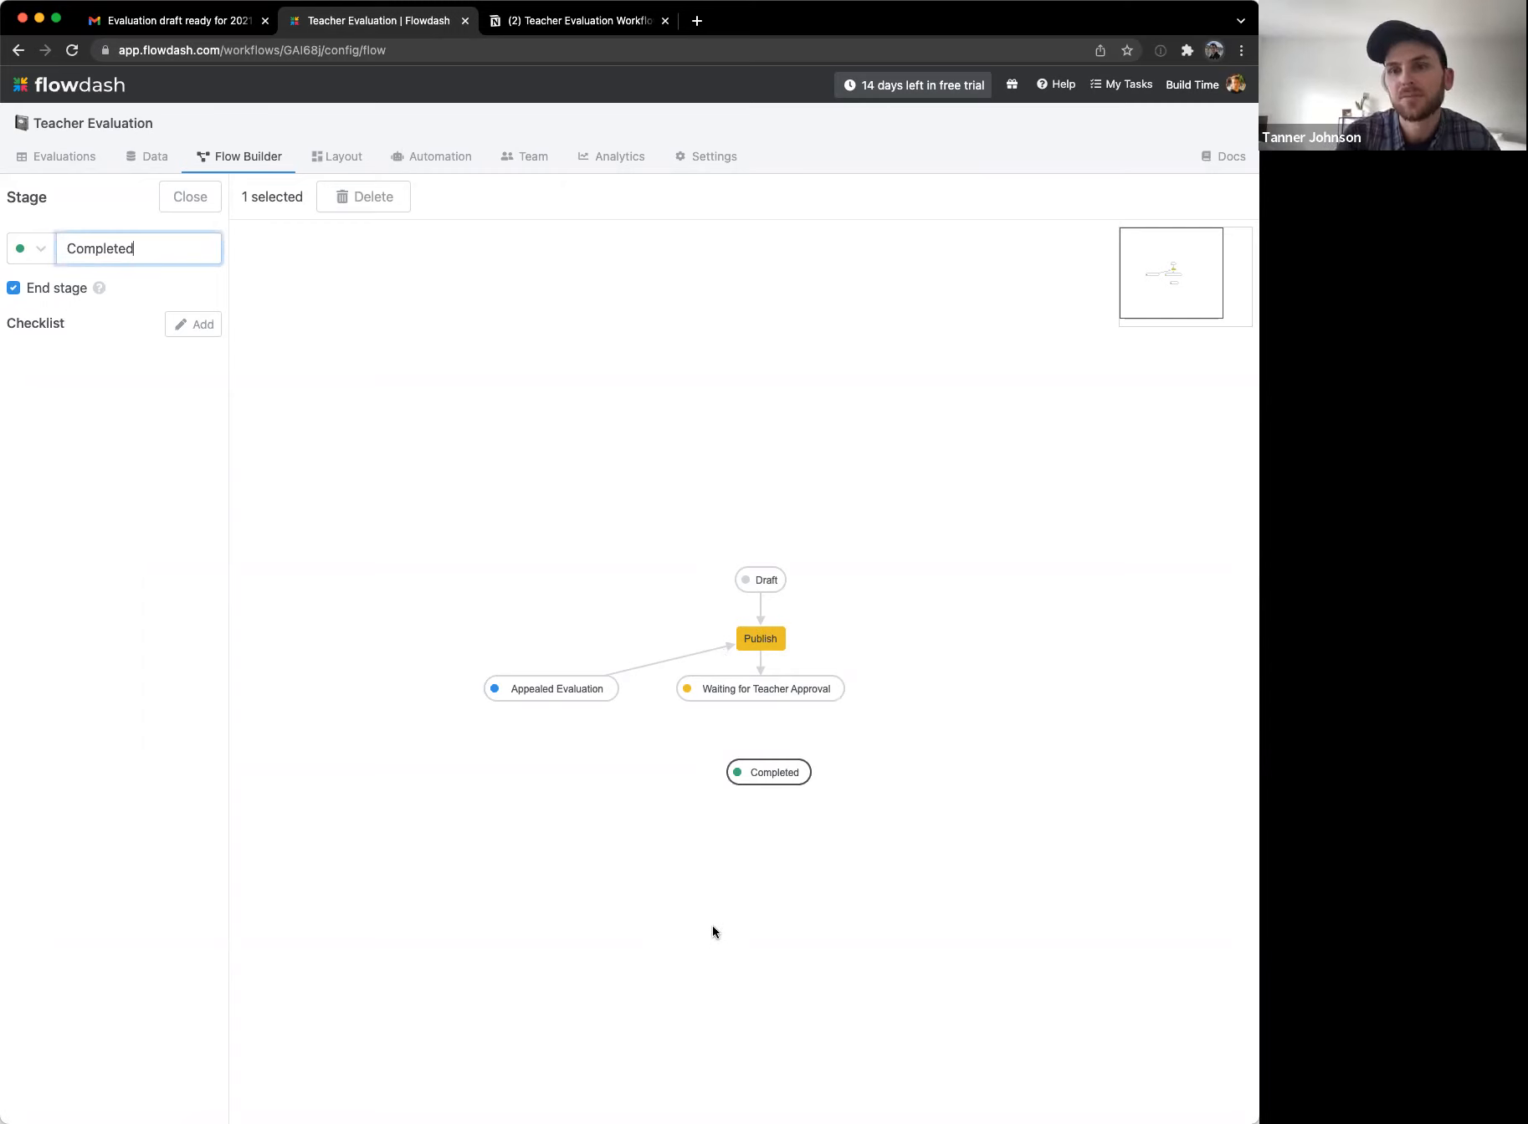
Step: Reconnect Appealed Evaluation to Completed through Move to Completed and tidy the appeal branch
{"action": "left_click", "coordinate": [725, 647]}
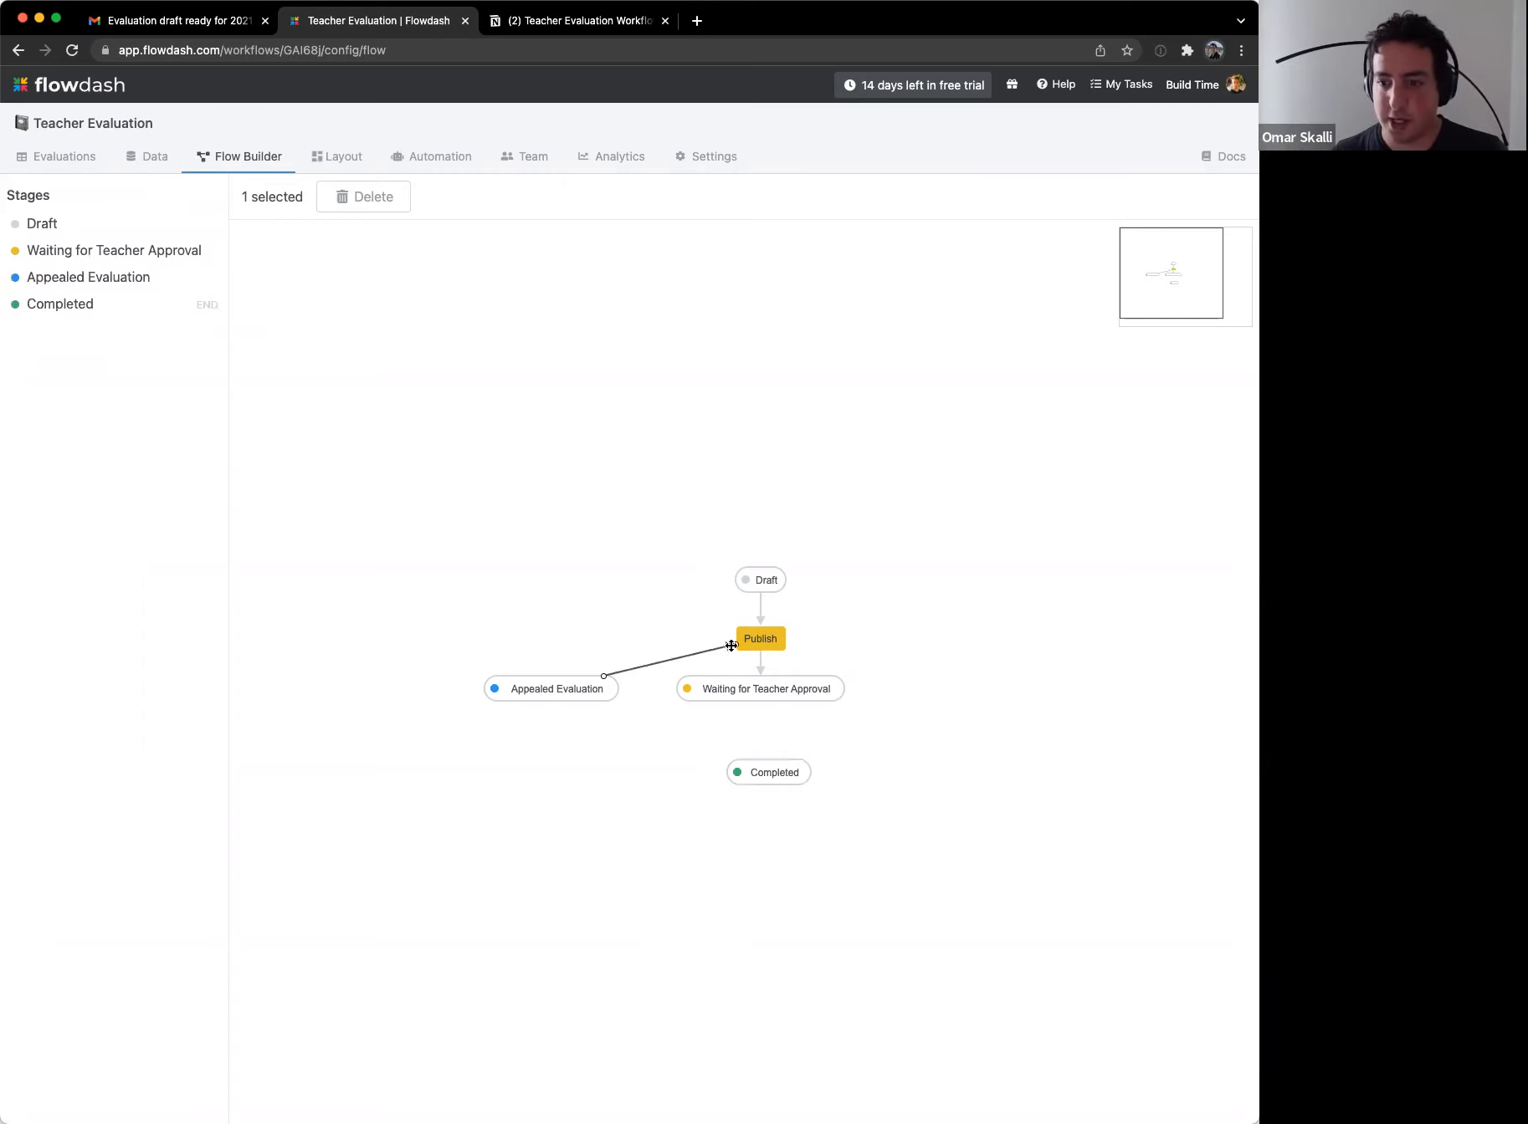
{"action": "left_click_drag", "start_coordinate": [735, 644], "coordinate": [897, 765]}
{"action": "left_click_drag", "start_coordinate": [701, 738], "coordinate": [785, 770]}
{"action": "left_click_drag", "start_coordinate": [526, 681], "coordinate": [536, 757]}
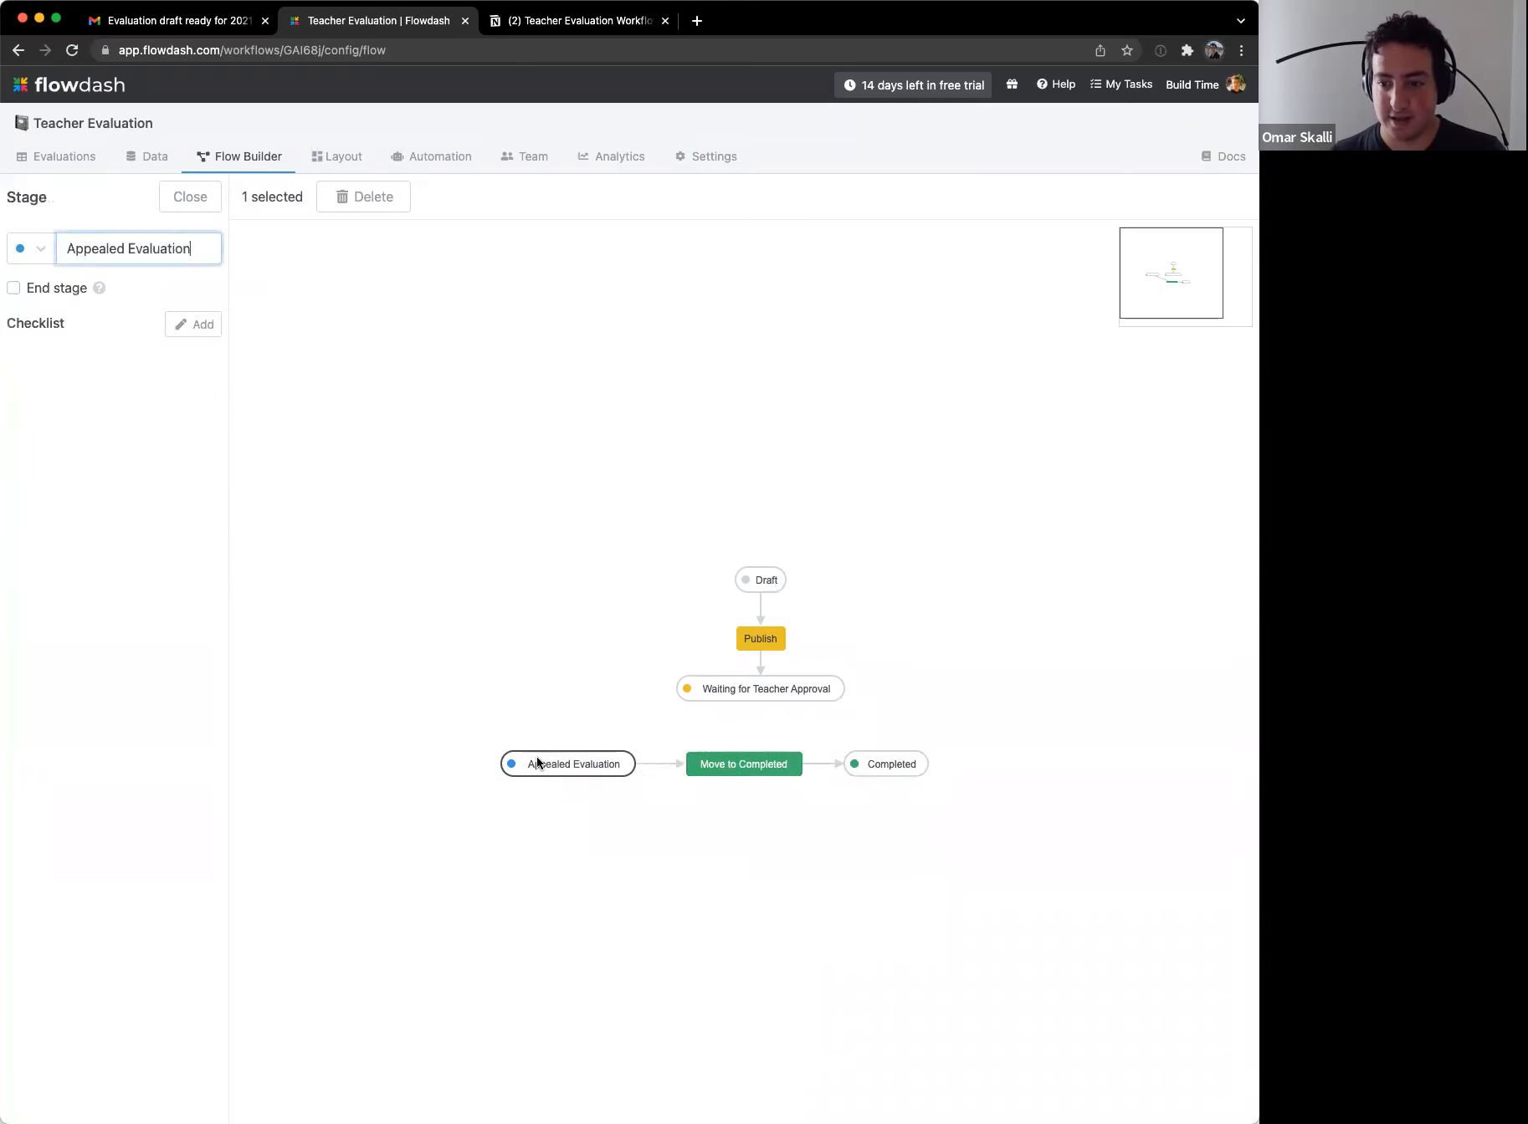
{"action": "left_click_drag", "start_coordinate": [393, 702], "coordinate": [962, 825]}
{"action": "left_click_drag", "start_coordinate": [742, 753], "coordinate": [767, 753]}
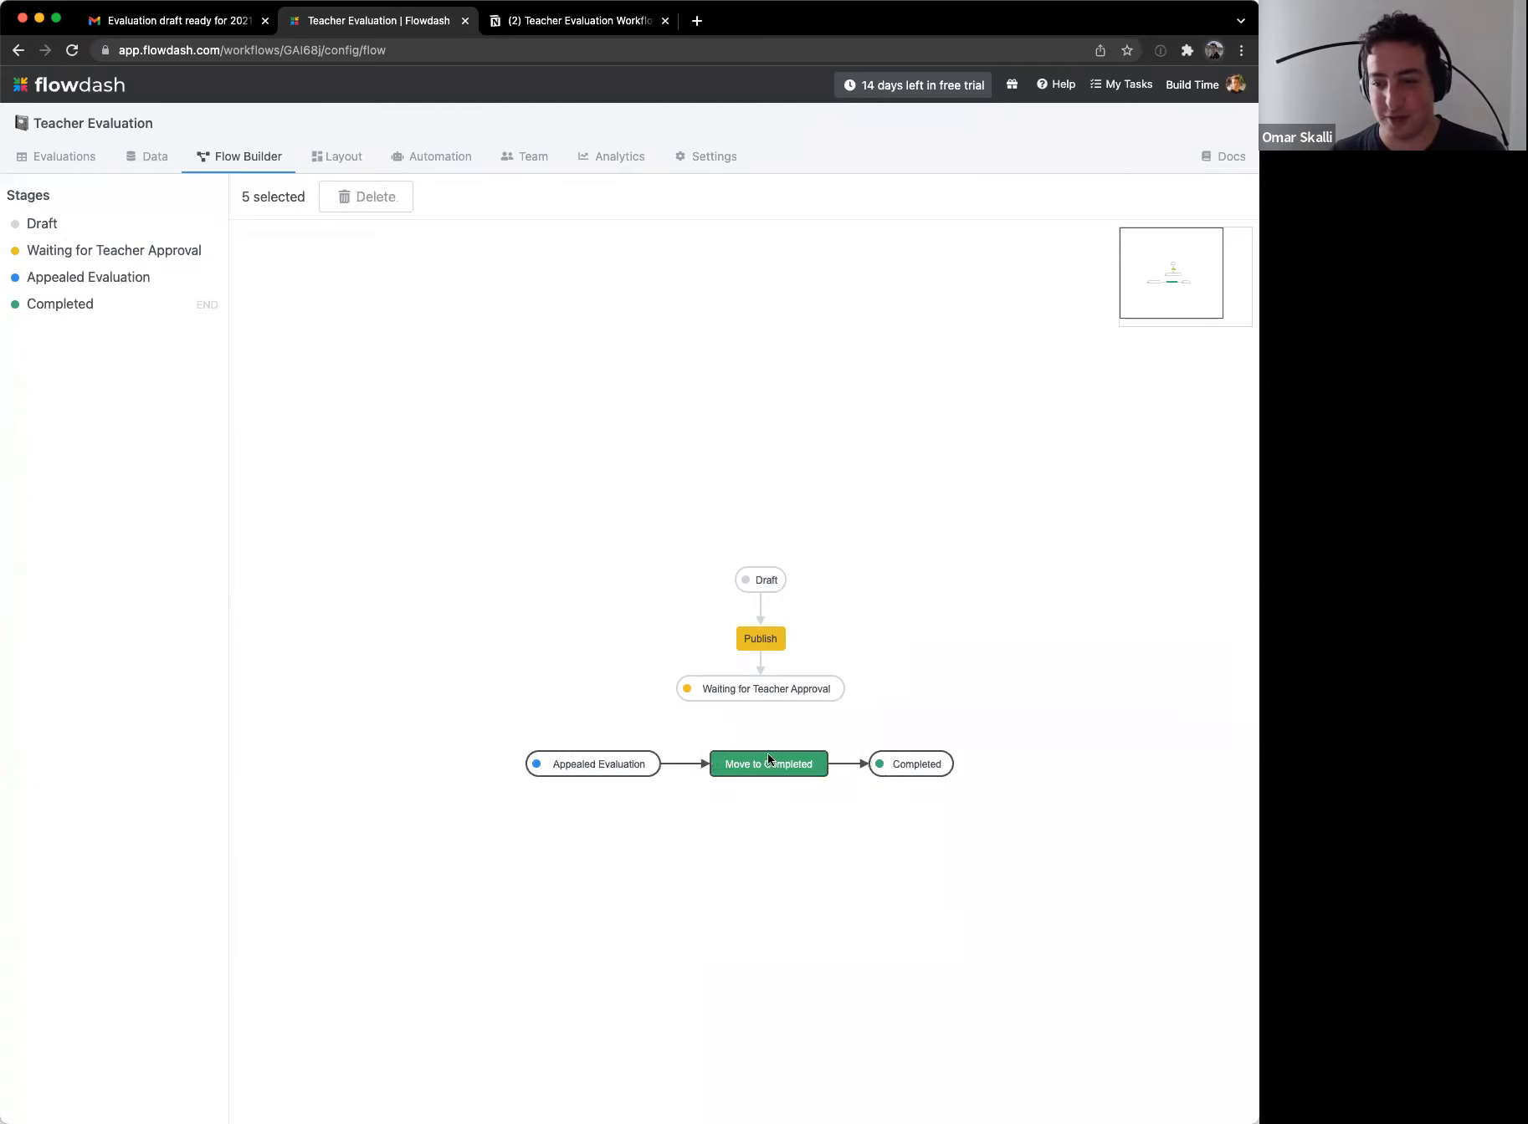
{"action": "left_click", "coordinate": [694, 717]}
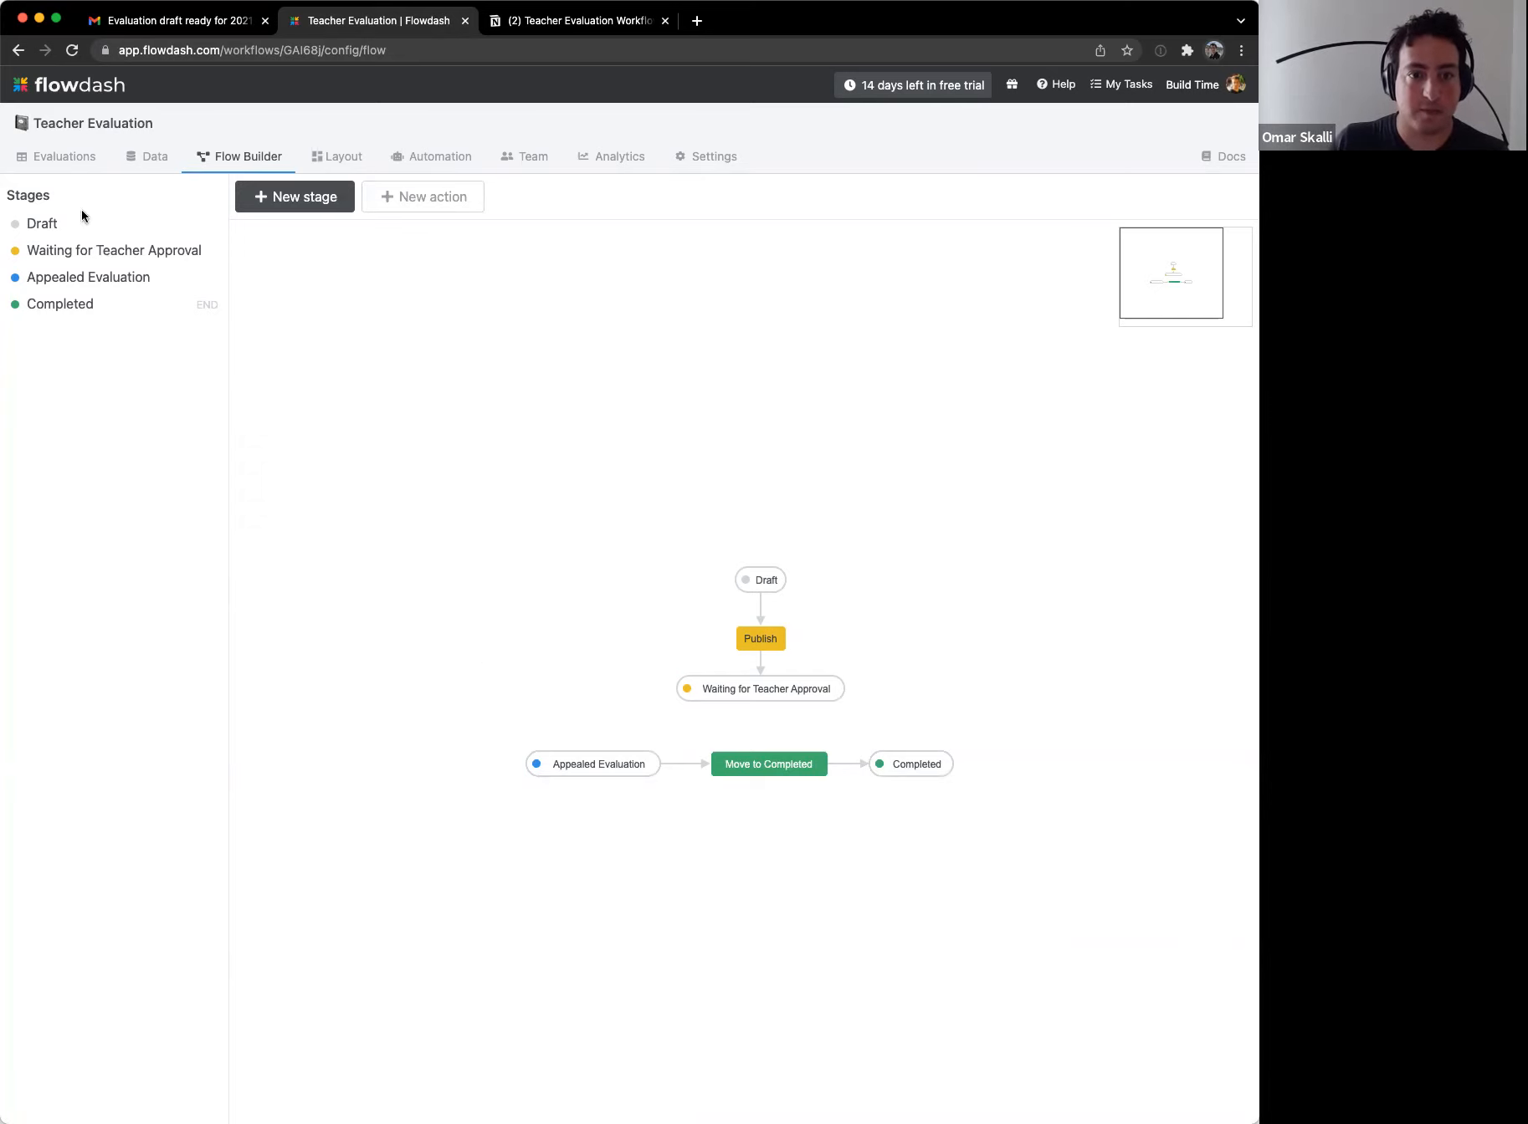
{"action": "left_click", "coordinate": [50, 158]}
Step: Bulk-delete all existing evaluations from the Evaluations list
{"action": "left_click", "coordinate": [242, 229]}
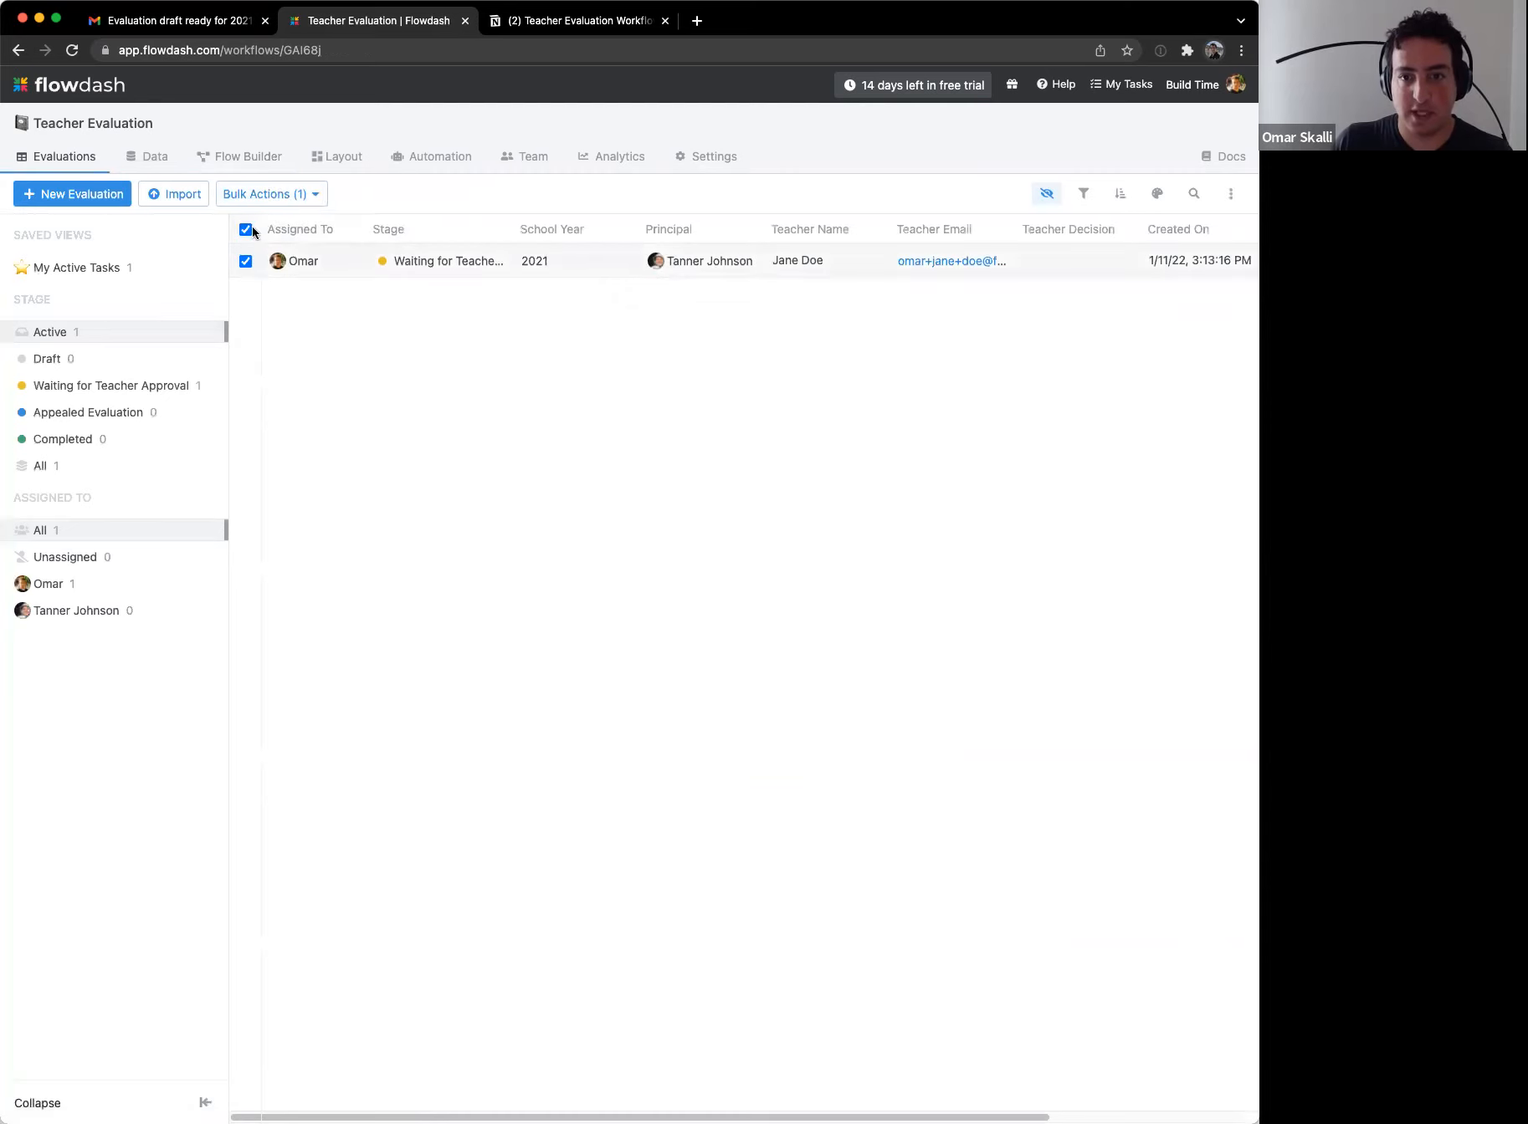
{"action": "left_click", "coordinate": [310, 194]}
{"action": "left_click", "coordinate": [292, 327]}
{"action": "left_click", "coordinate": [413, 629]}
{"action": "left_click", "coordinate": [443, 668]}
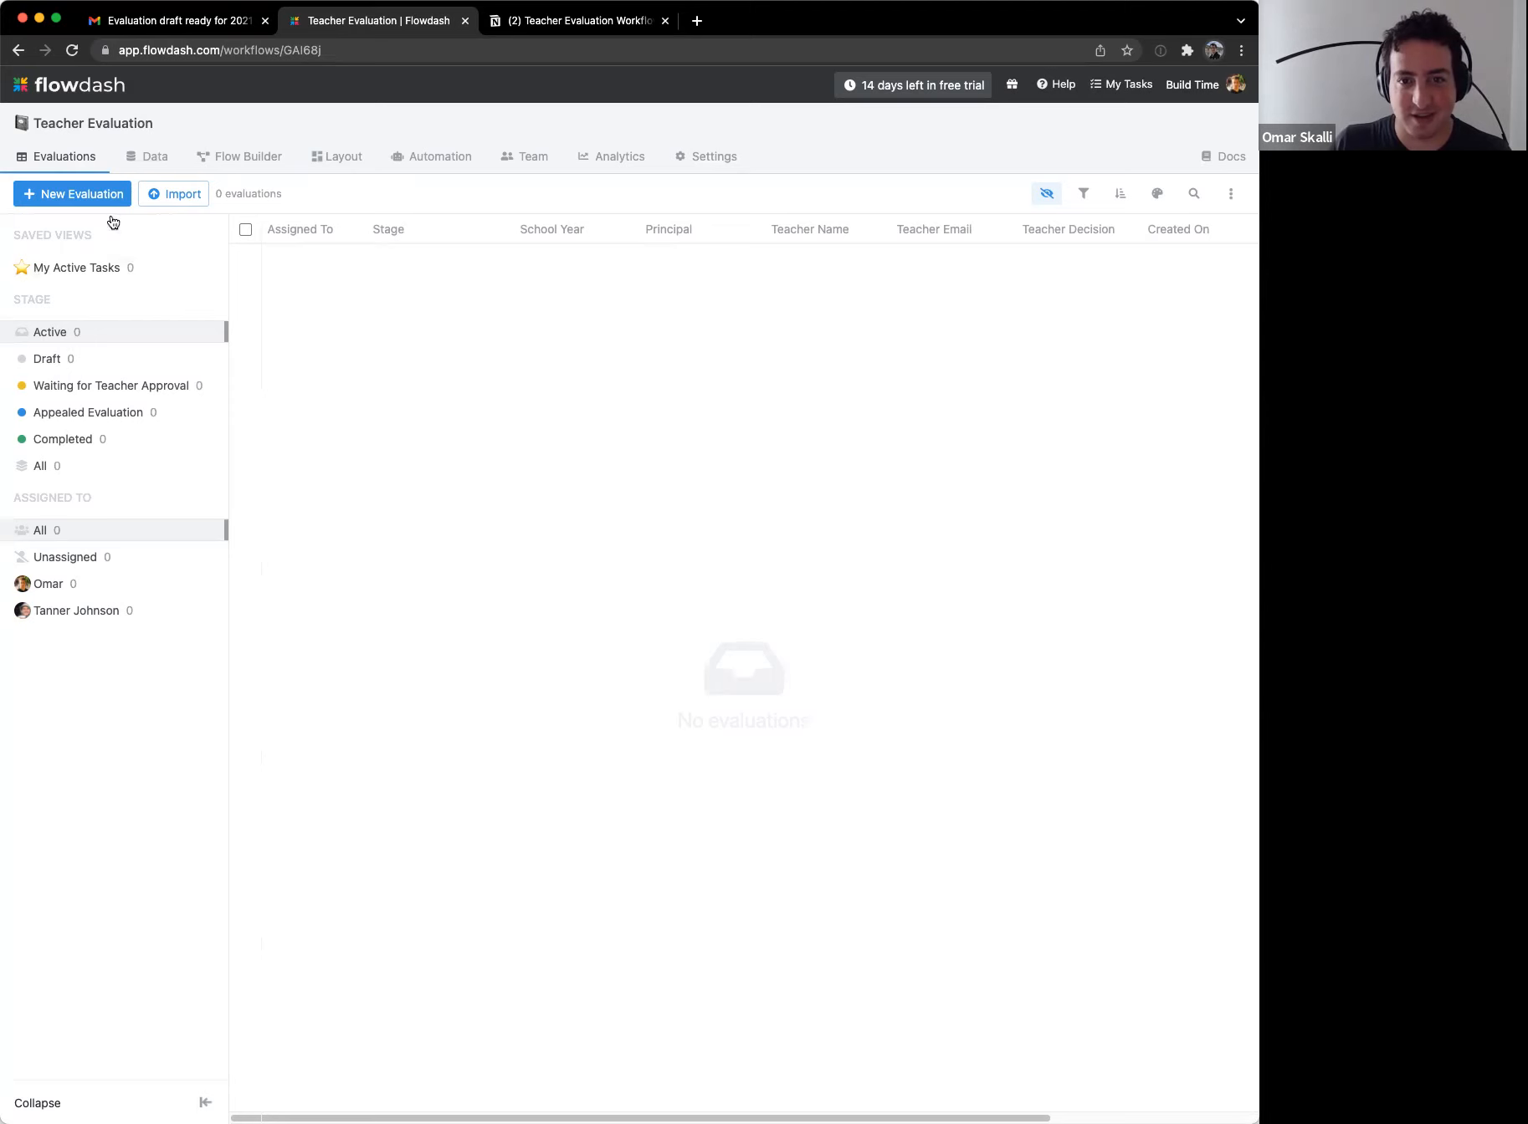
Step: Create a 2021 evaluation with a principal, teacher name and teacher email, then open its record
{"action": "left_click", "coordinate": [99, 195]}
{"action": "left_click", "coordinate": [471, 271]}
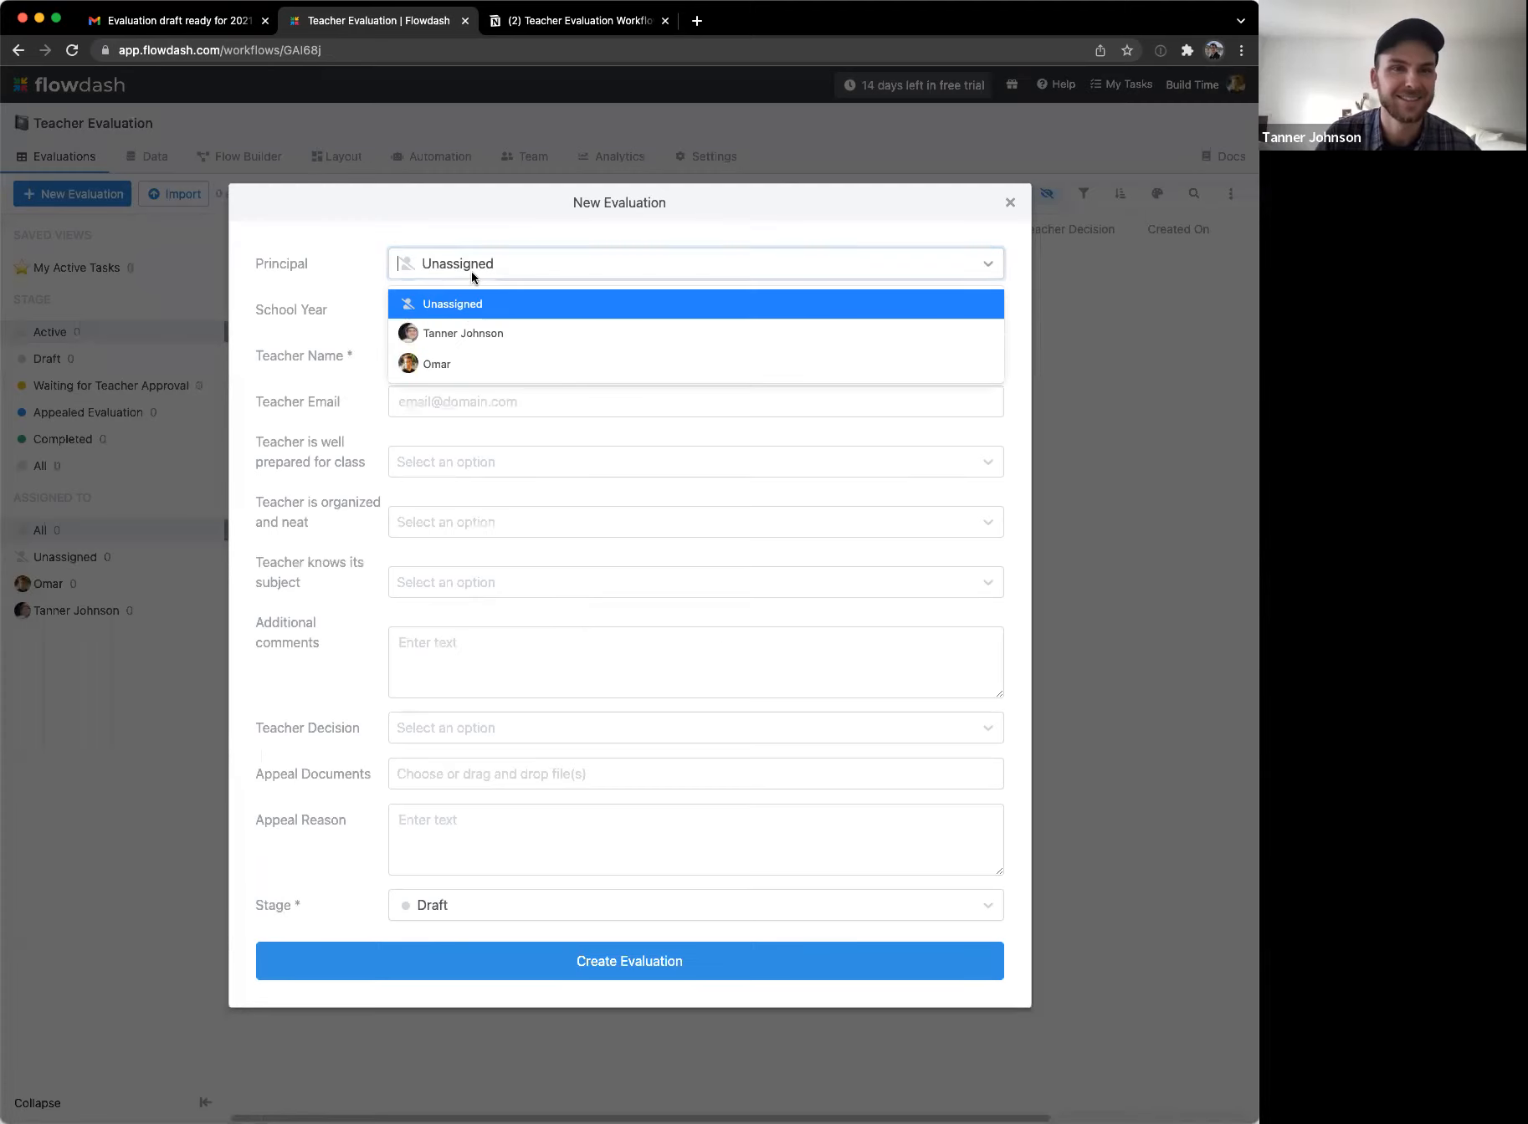
{"action": "left_click", "coordinate": [476, 332]}
{"action": "left_click", "coordinate": [476, 317]}
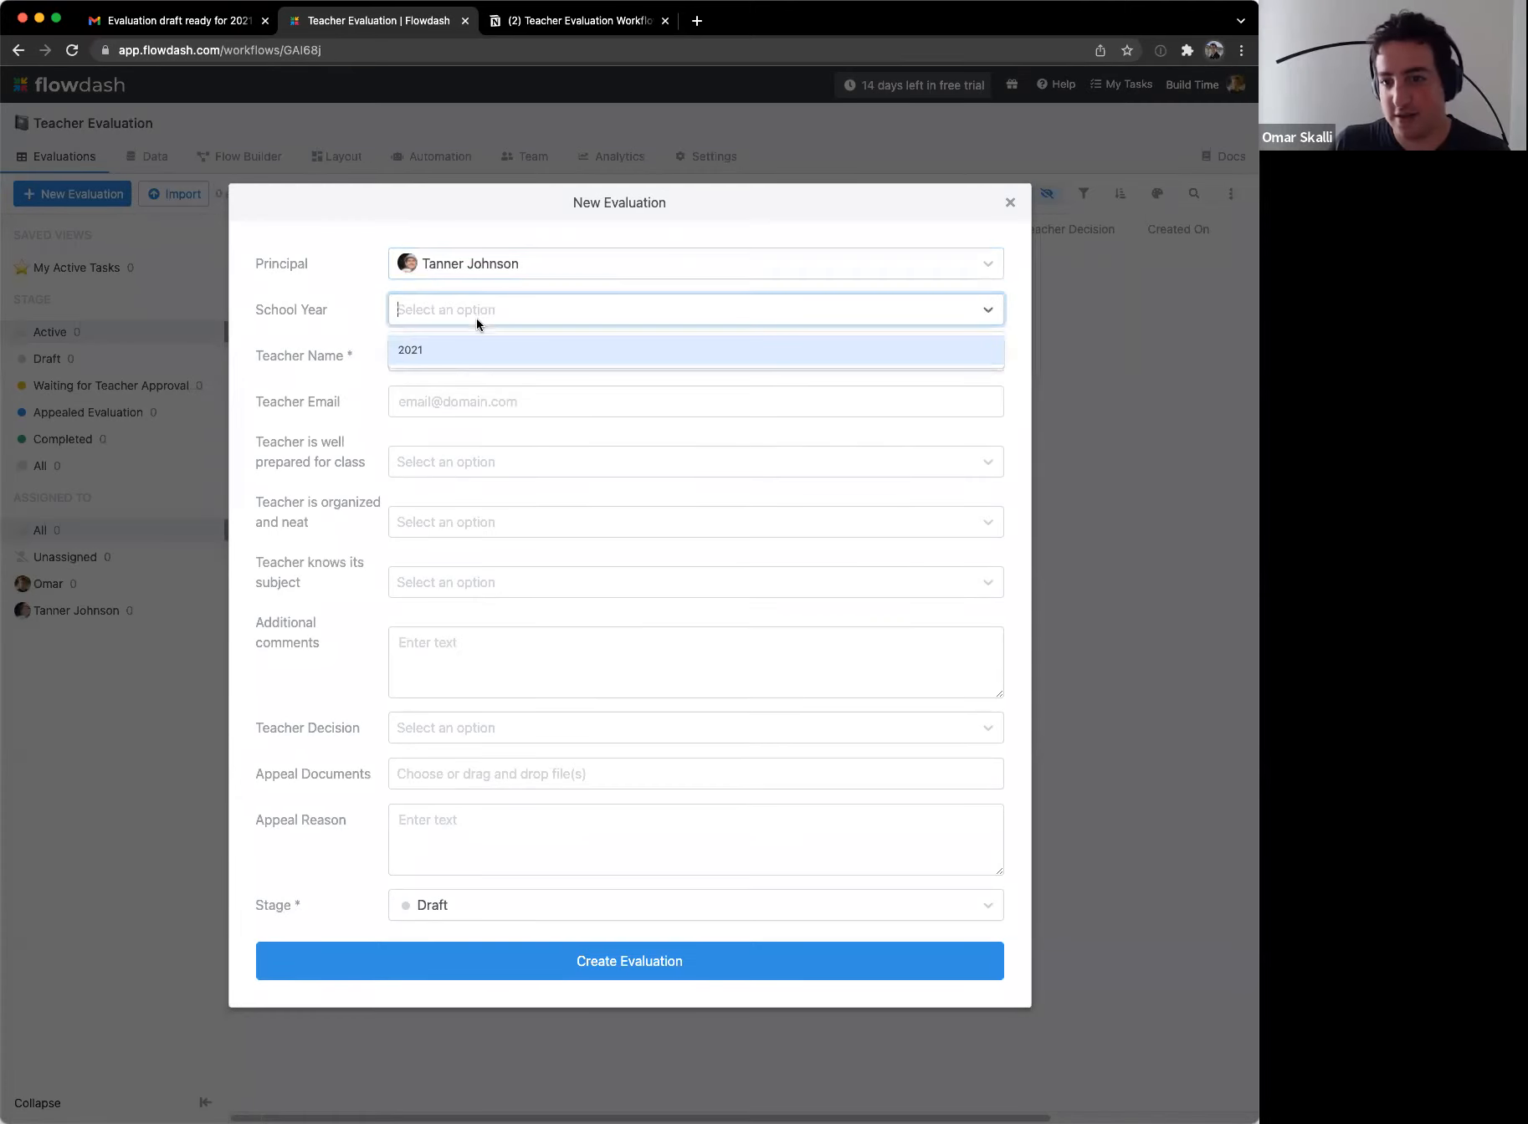
{"action": "left_click", "coordinate": [471, 350]}
{"action": "left_click", "coordinate": [471, 360]}
{"action": "left_click", "coordinate": [460, 397]}
{"action": "left_click", "coordinate": [460, 396]}
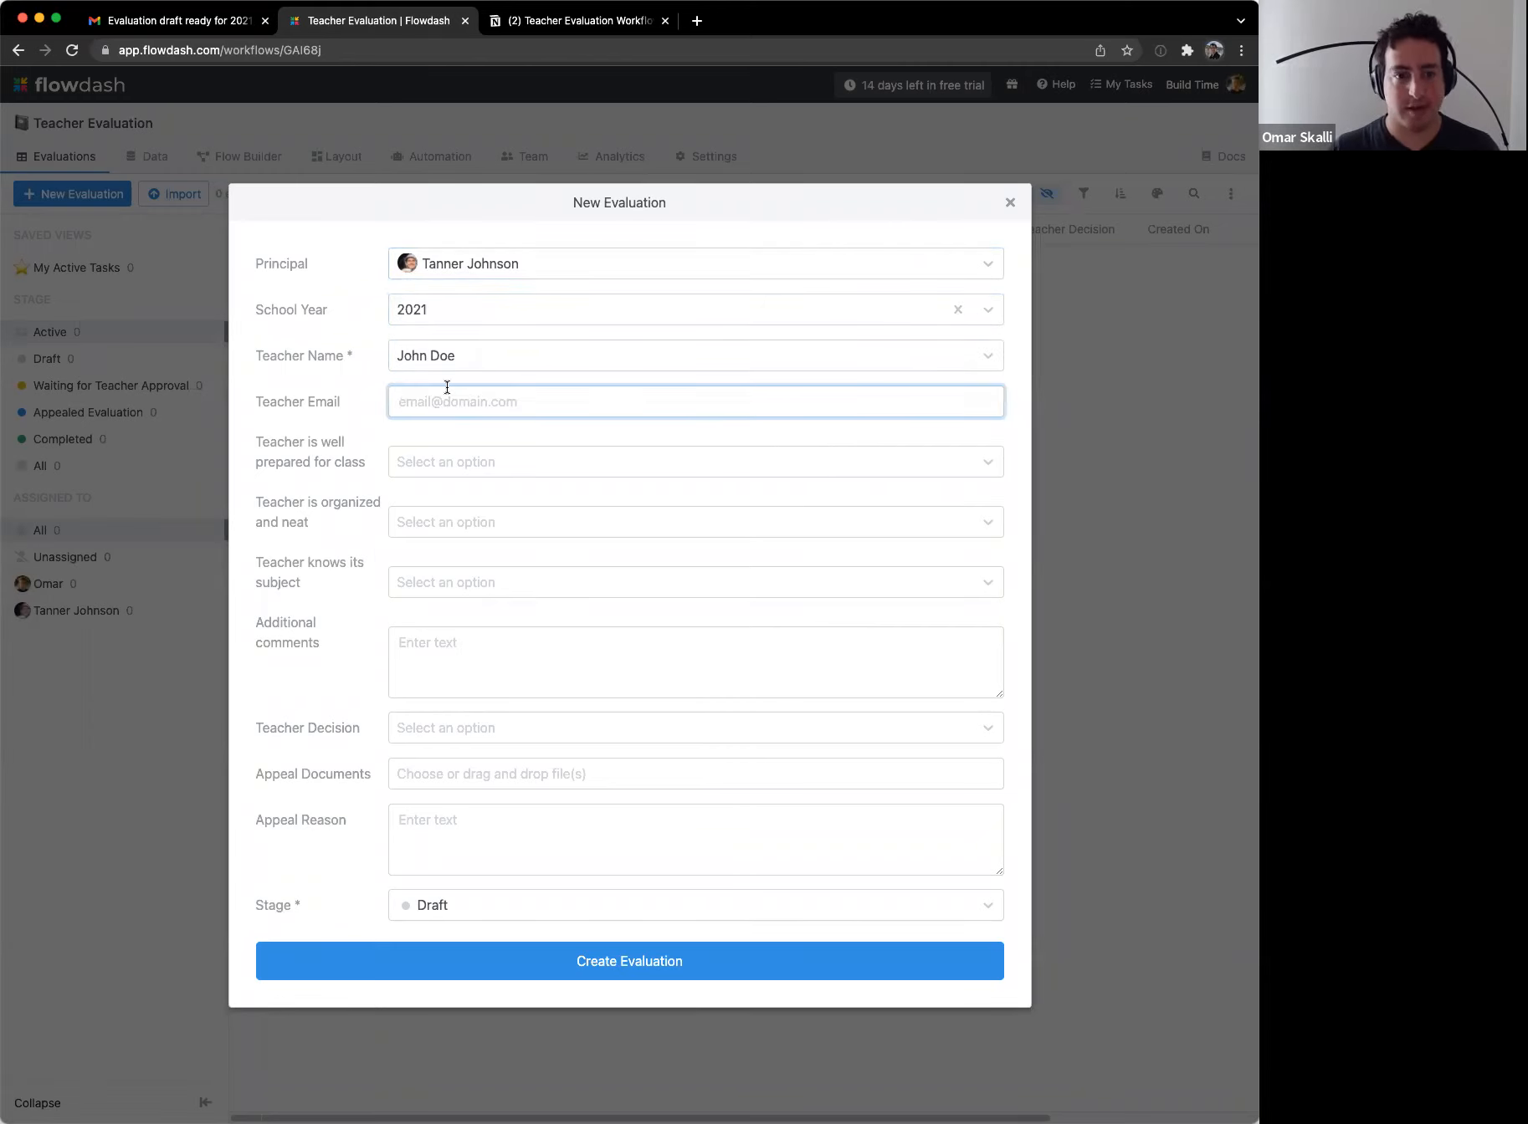
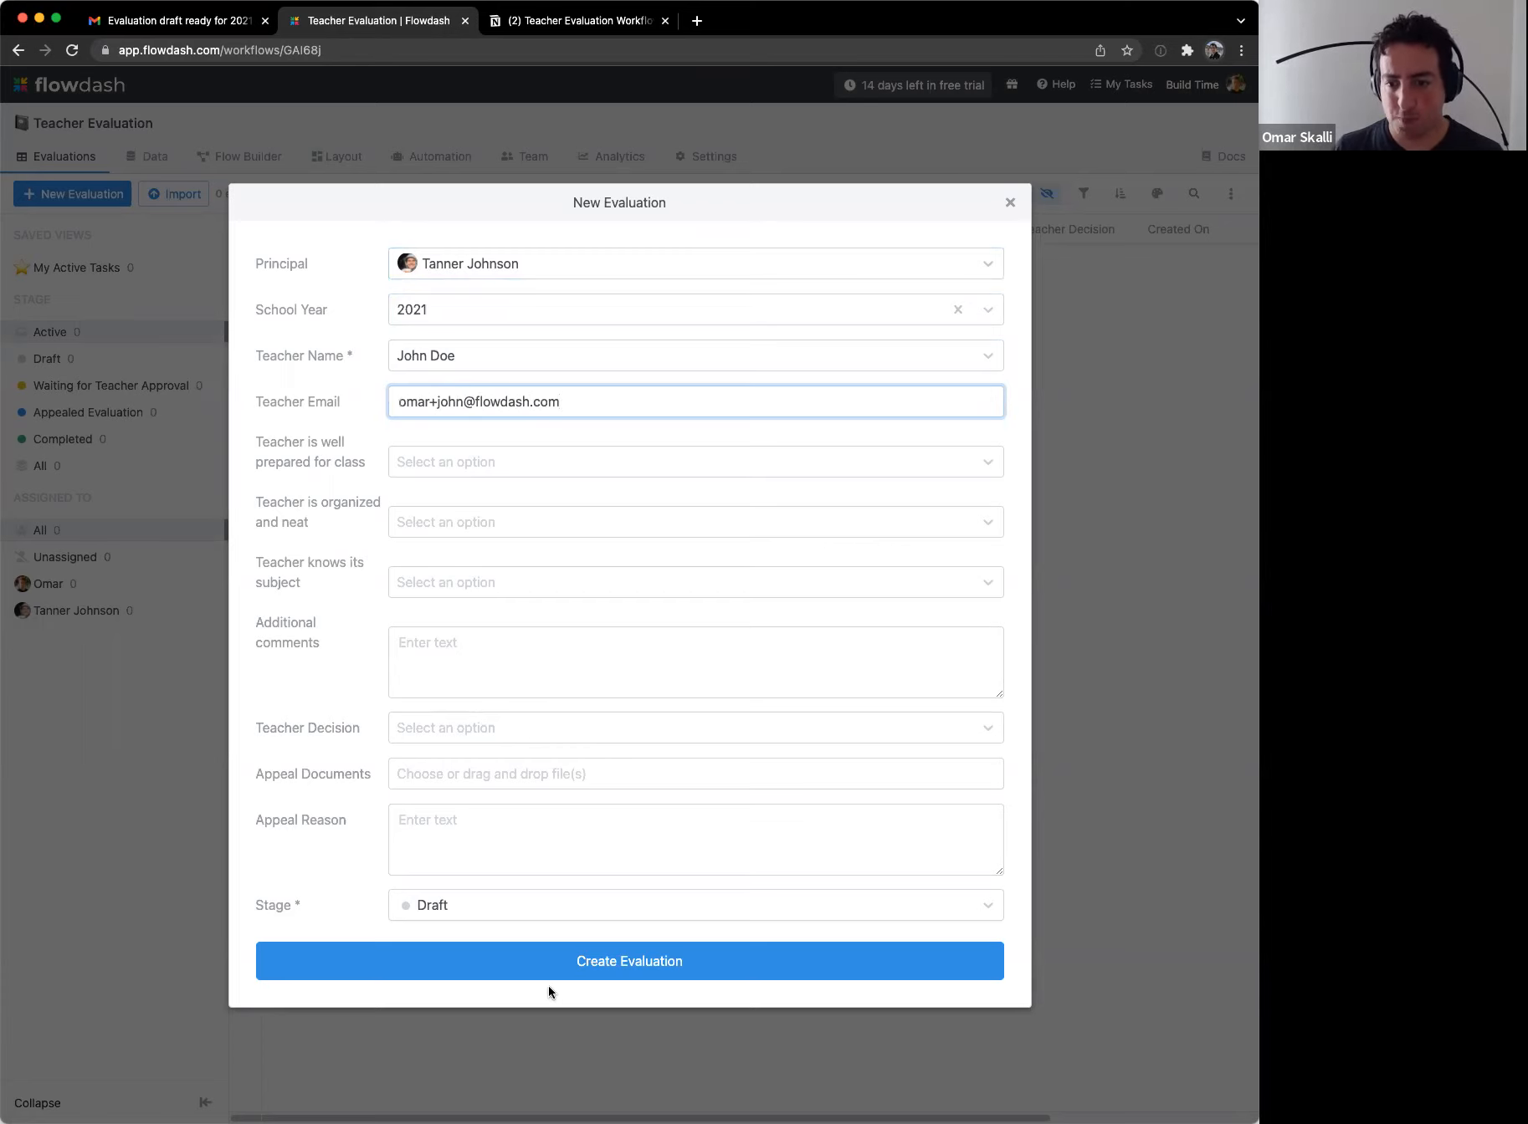
{"action": "left_click", "coordinate": [550, 960]}
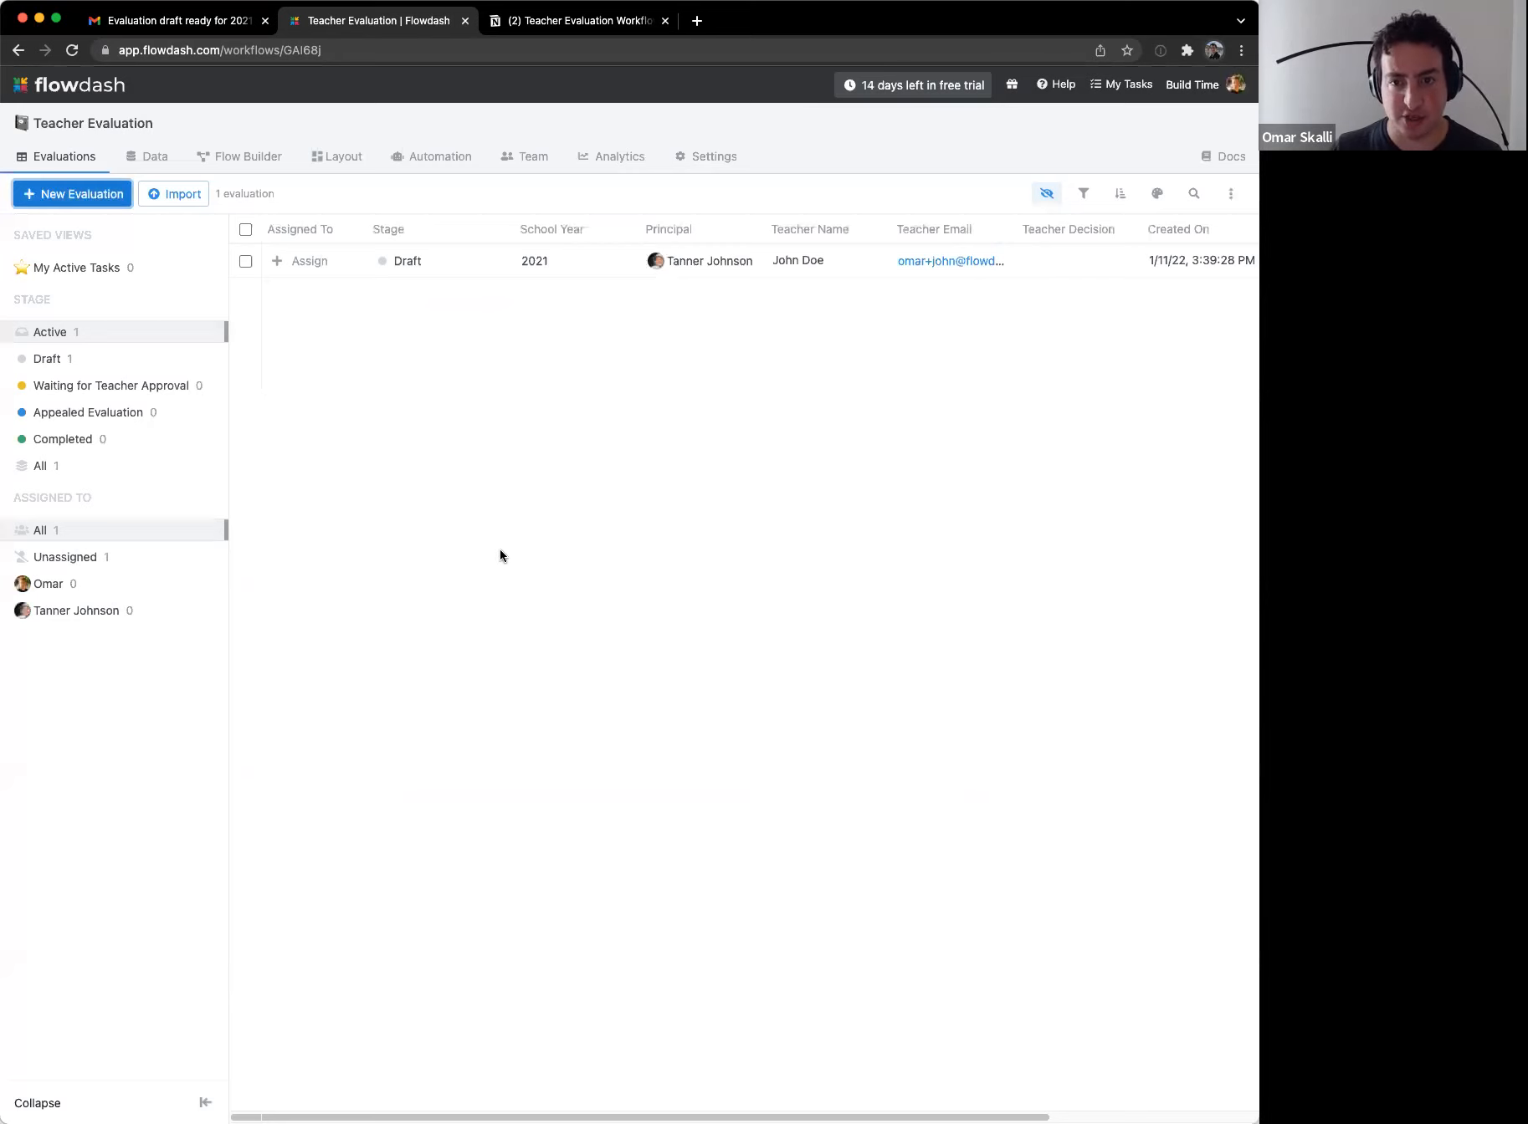
{"action": "left_click", "coordinate": [580, 260]}
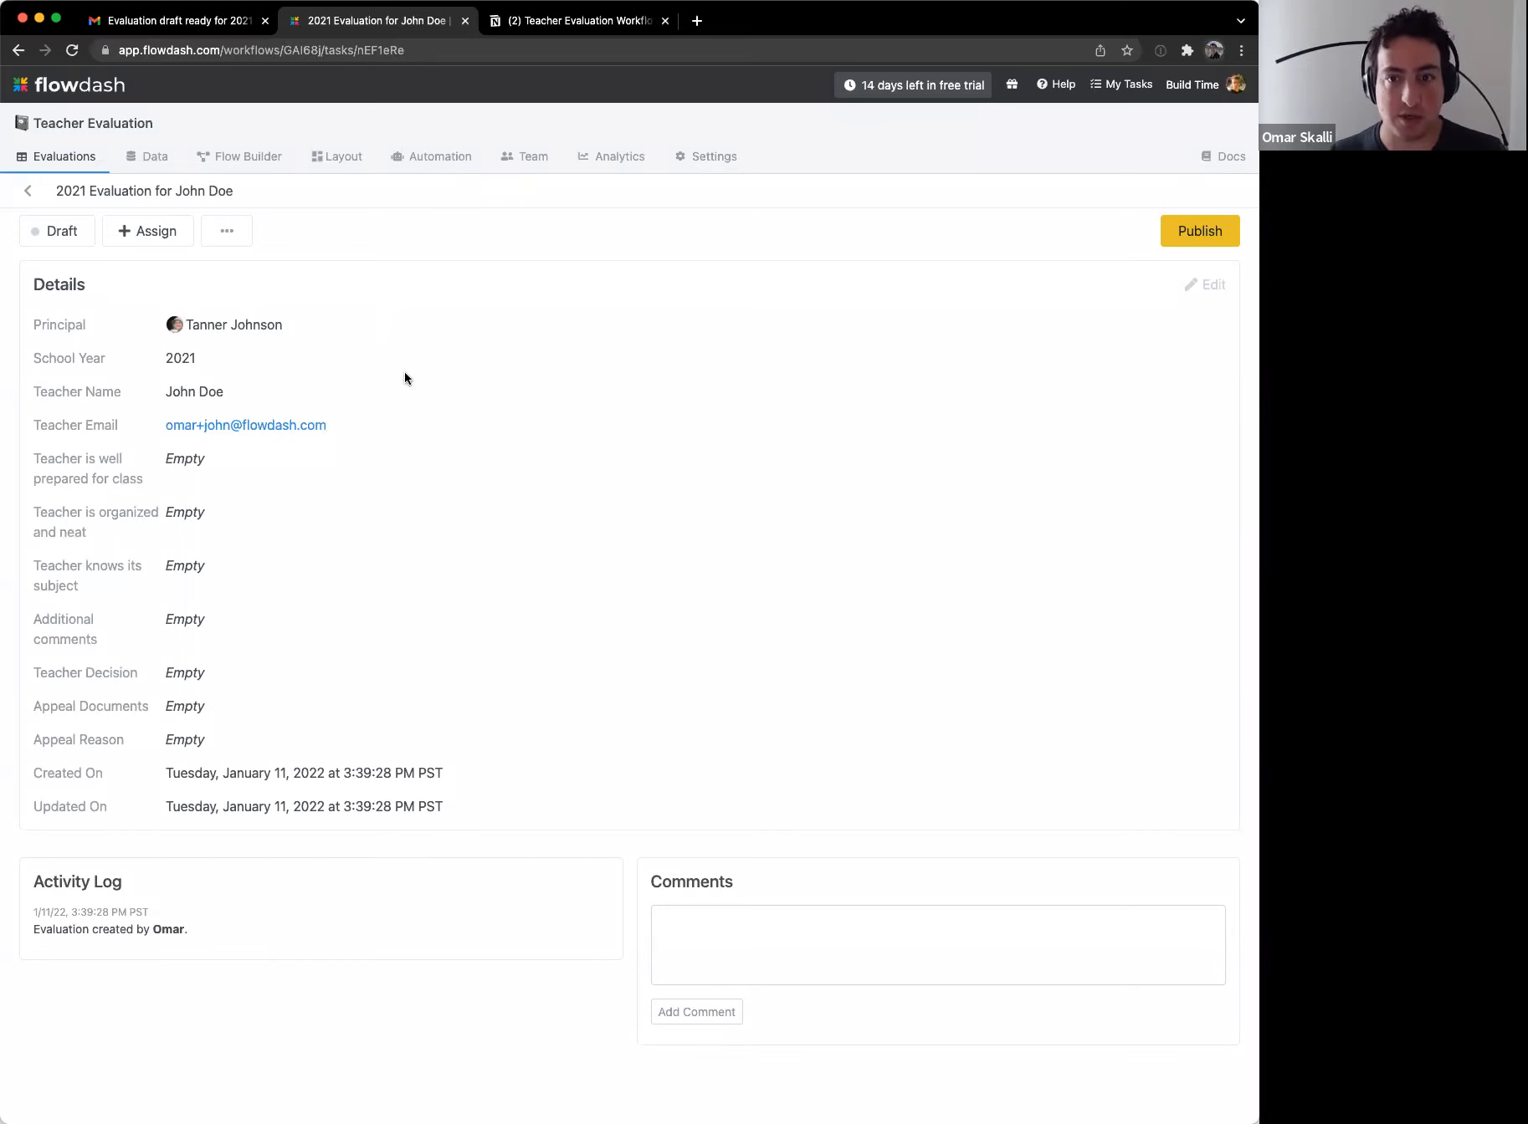
Step: Switch the record layout to two columns and rename the Details block to 'Evaluation Details'
{"action": "left_click", "coordinate": [340, 166]}
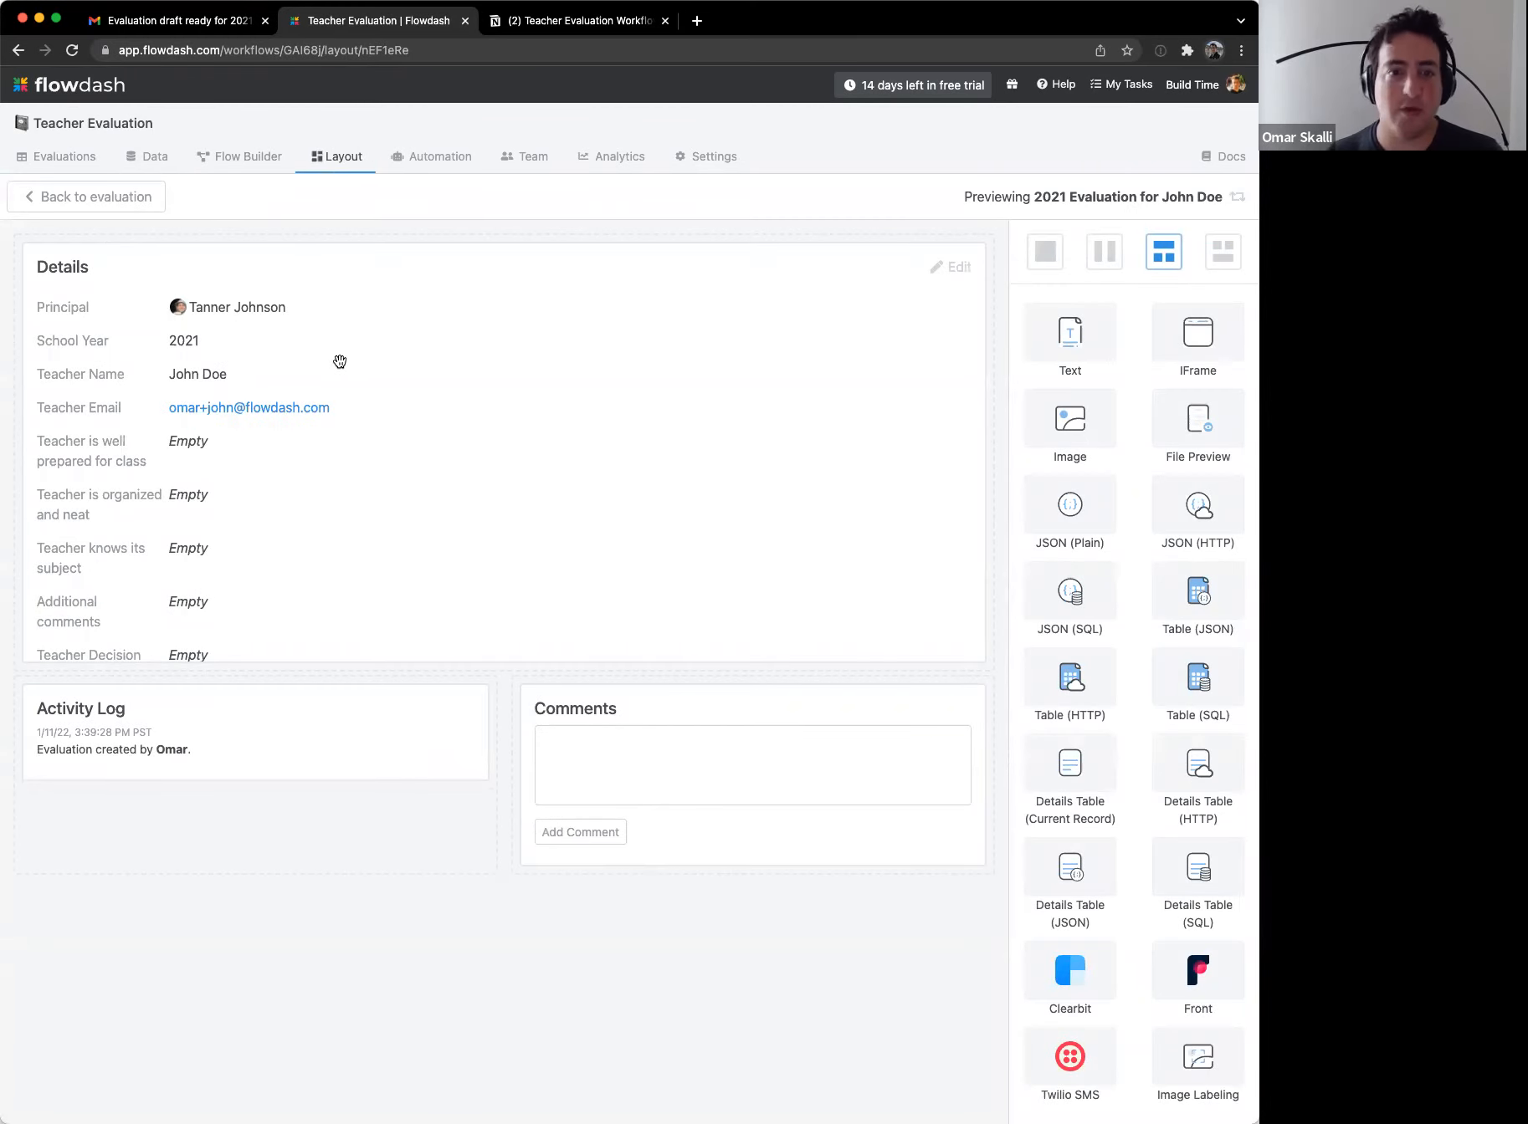
{"action": "left_click", "coordinate": [1103, 251]}
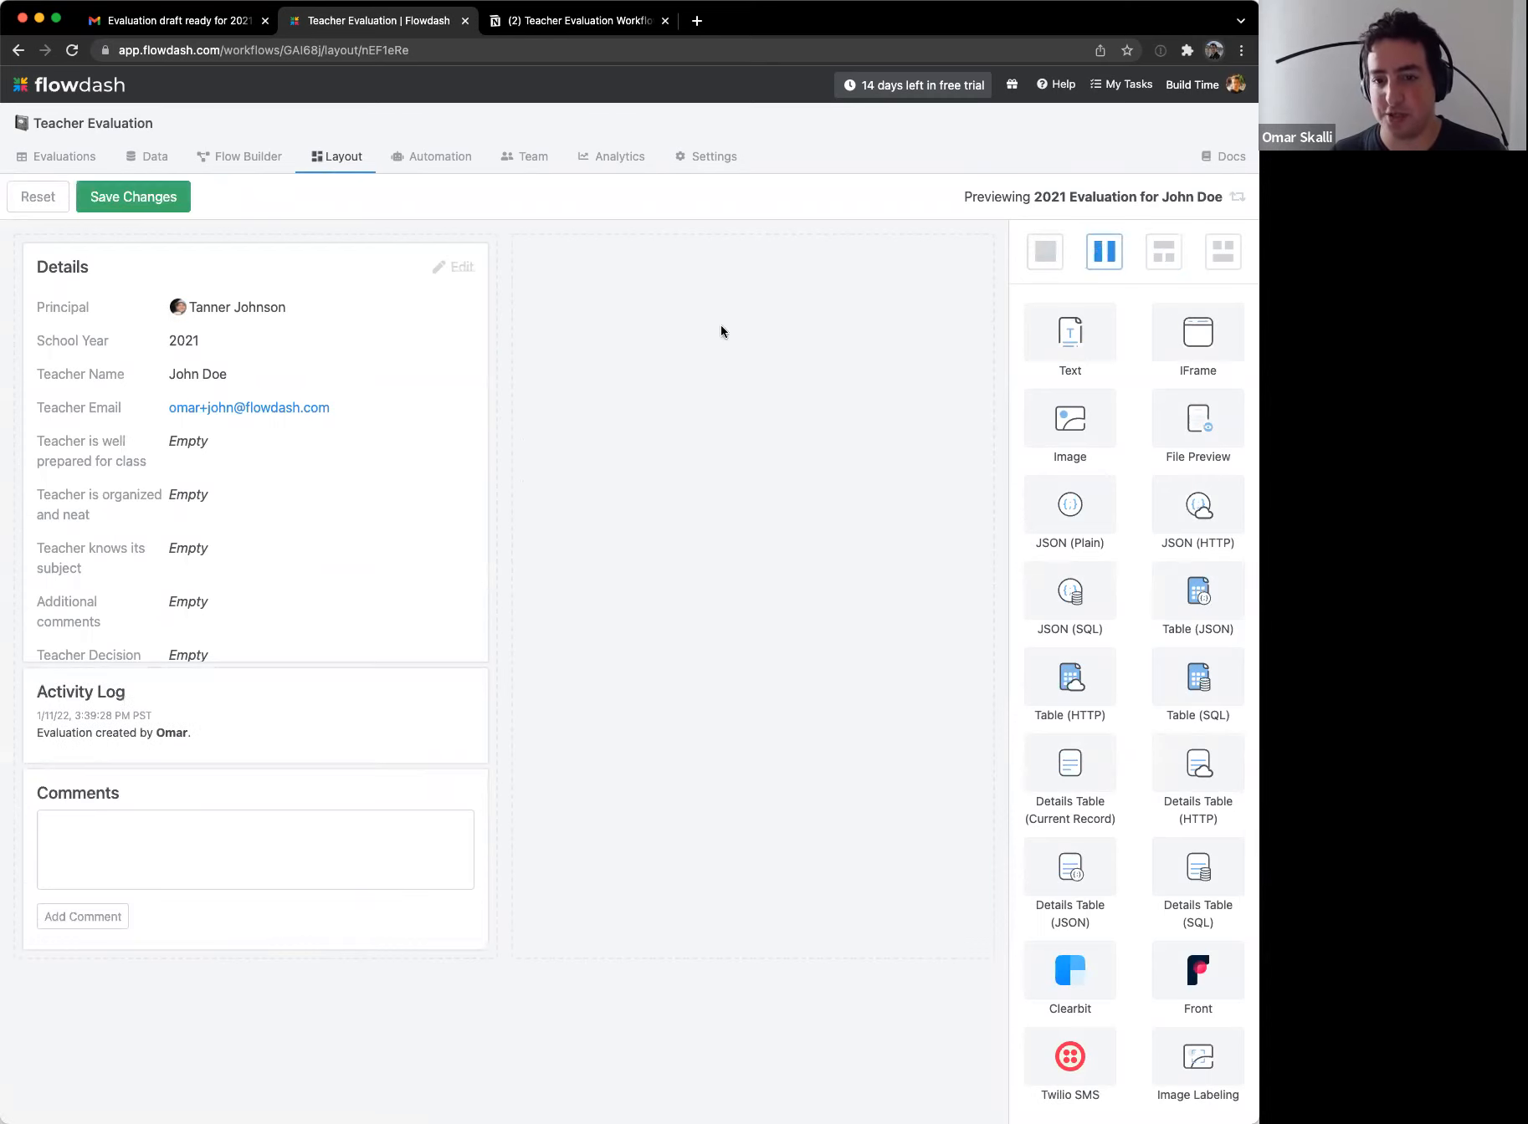
{"action": "left_click", "coordinate": [335, 388]}
{"action": "left_click", "coordinate": [1066, 352]}
{"action": "type", "text": "Evaluatio"}
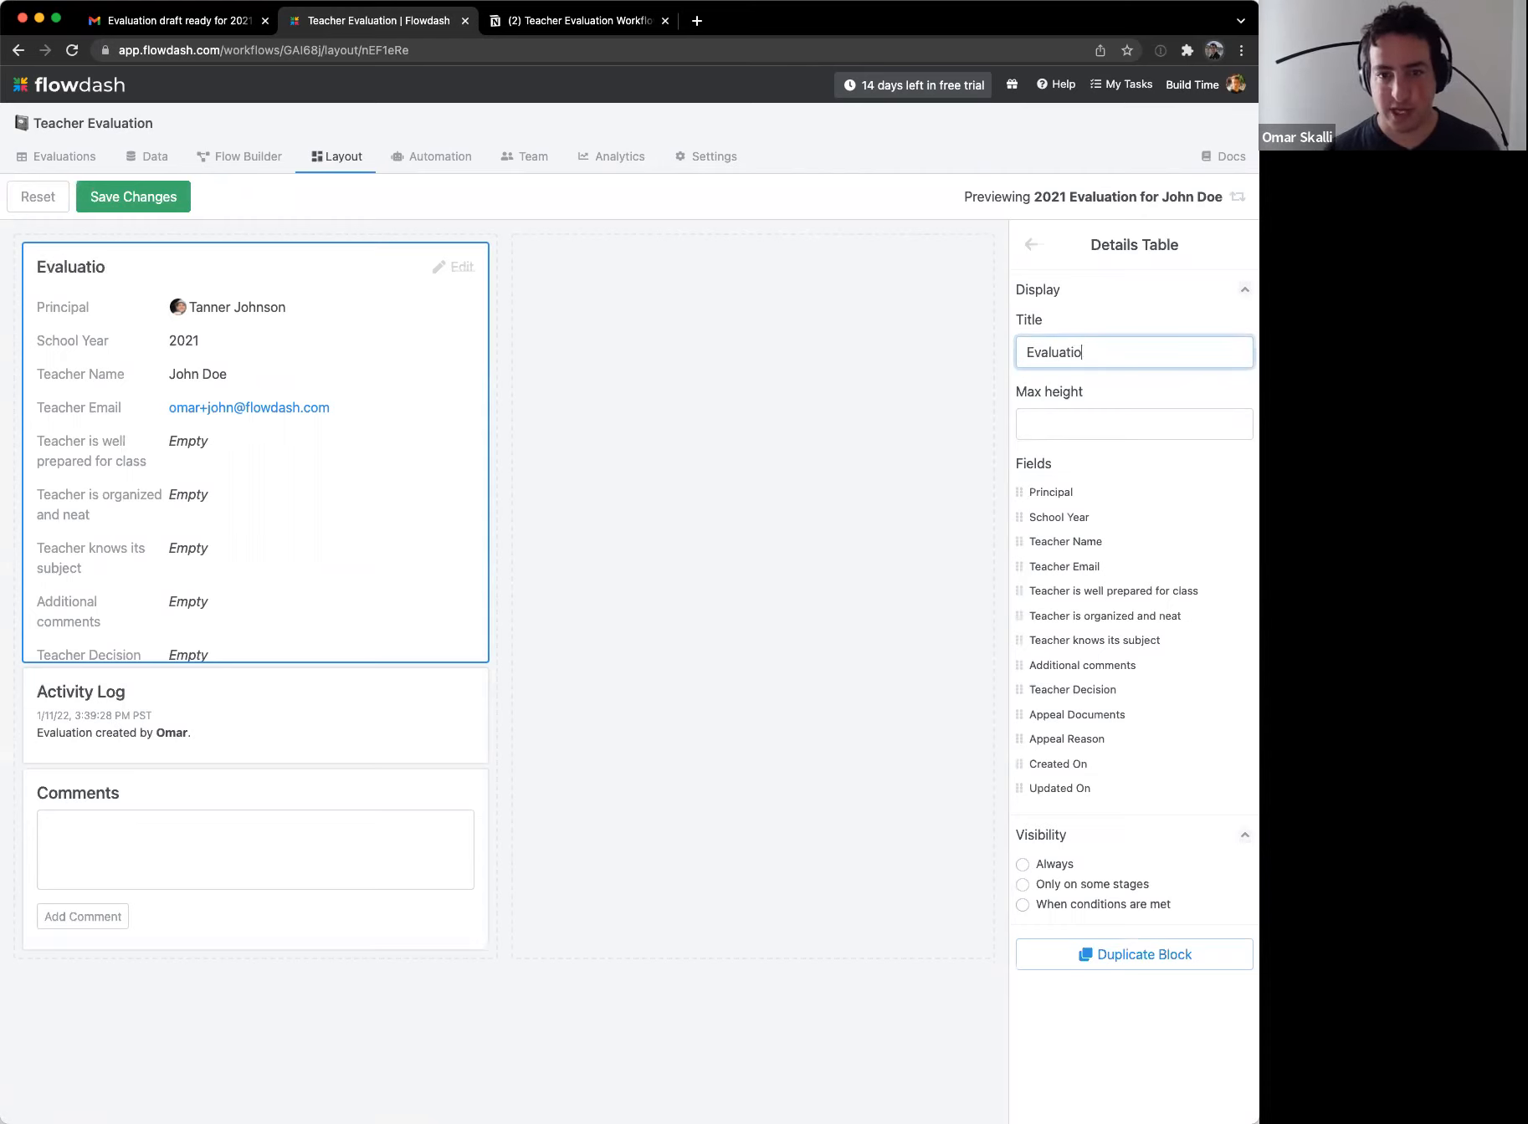
{"action": "type", "text": "n Details"}
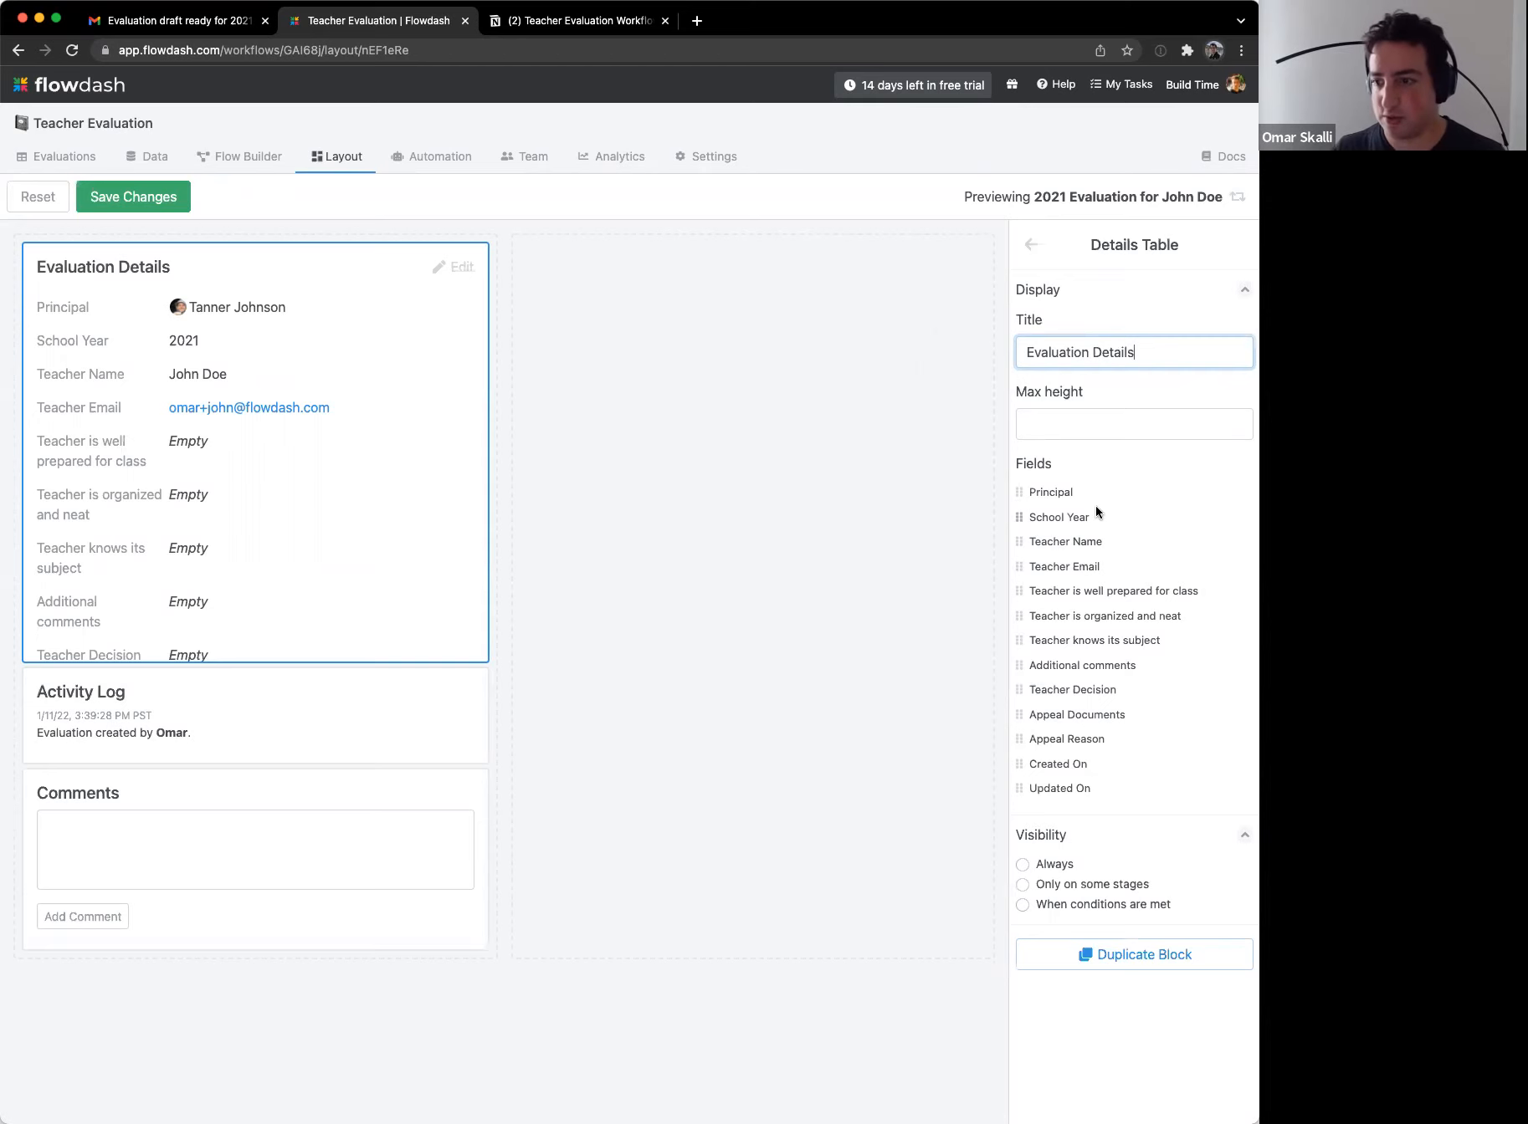
Step: Hide the rating, comment, decision, appeal and timestamp fields from Evaluation Details
{"action": "left_click", "coordinate": [1243, 592]}
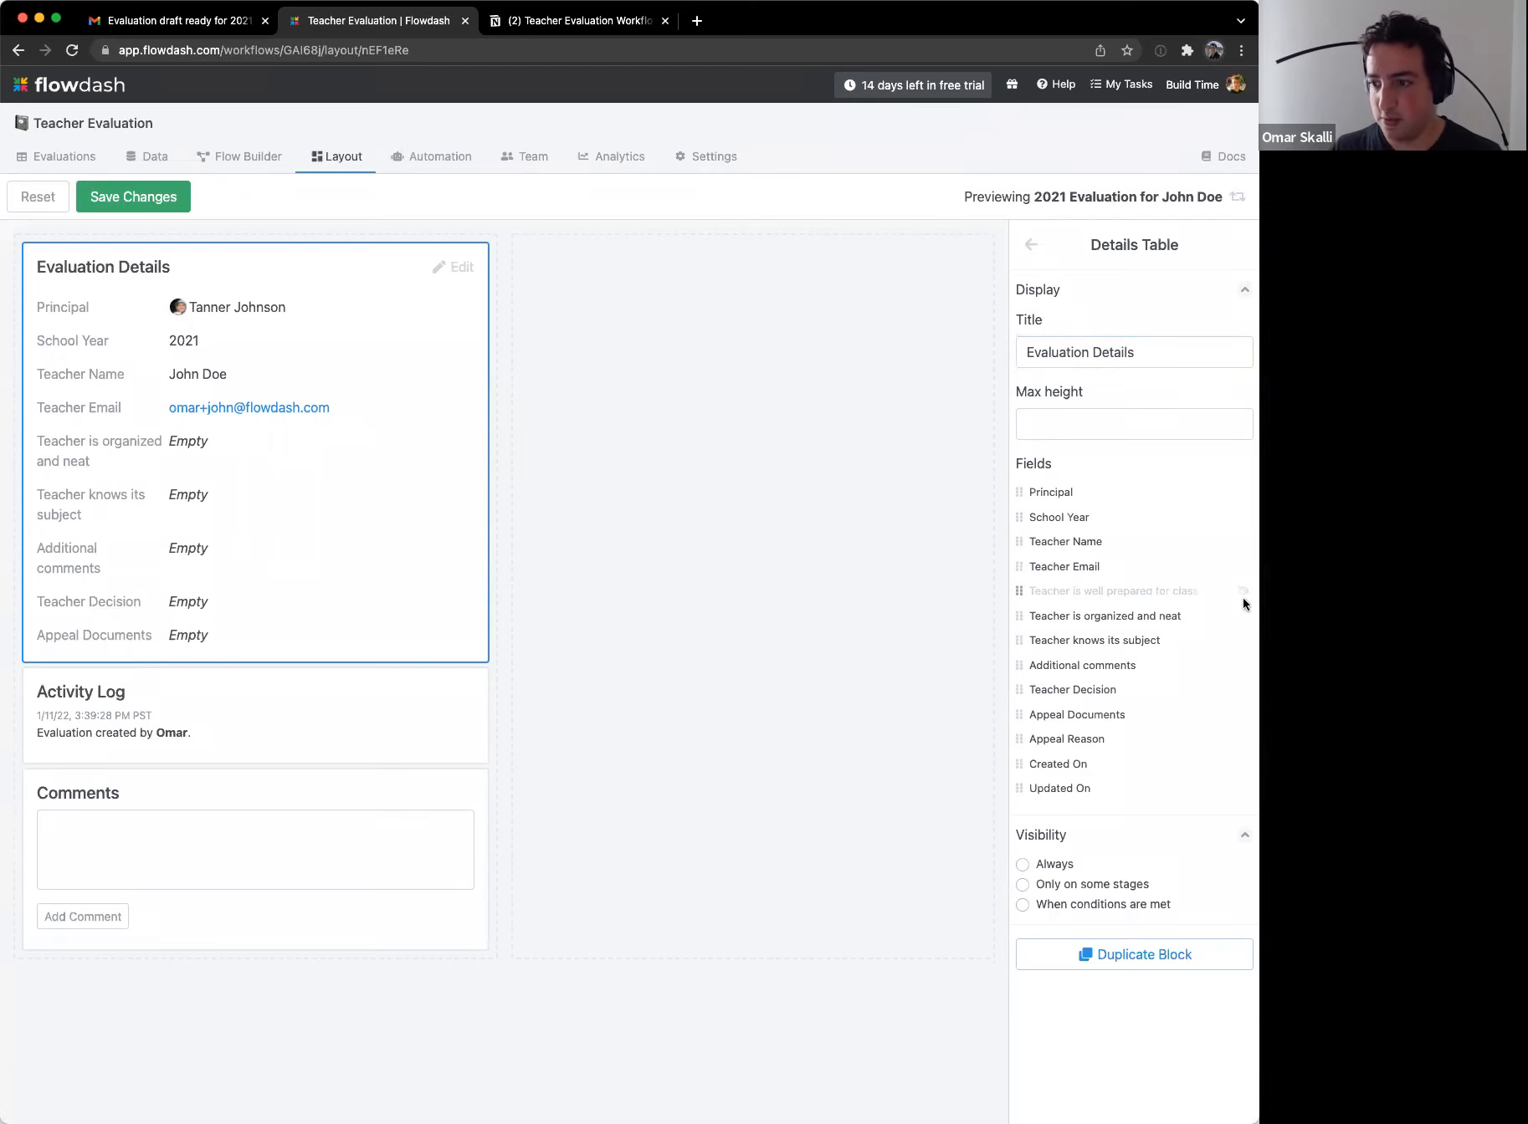
{"action": "left_click", "coordinate": [1243, 616]}
{"action": "left_click", "coordinate": [1244, 640]}
{"action": "left_click", "coordinate": [1243, 665]}
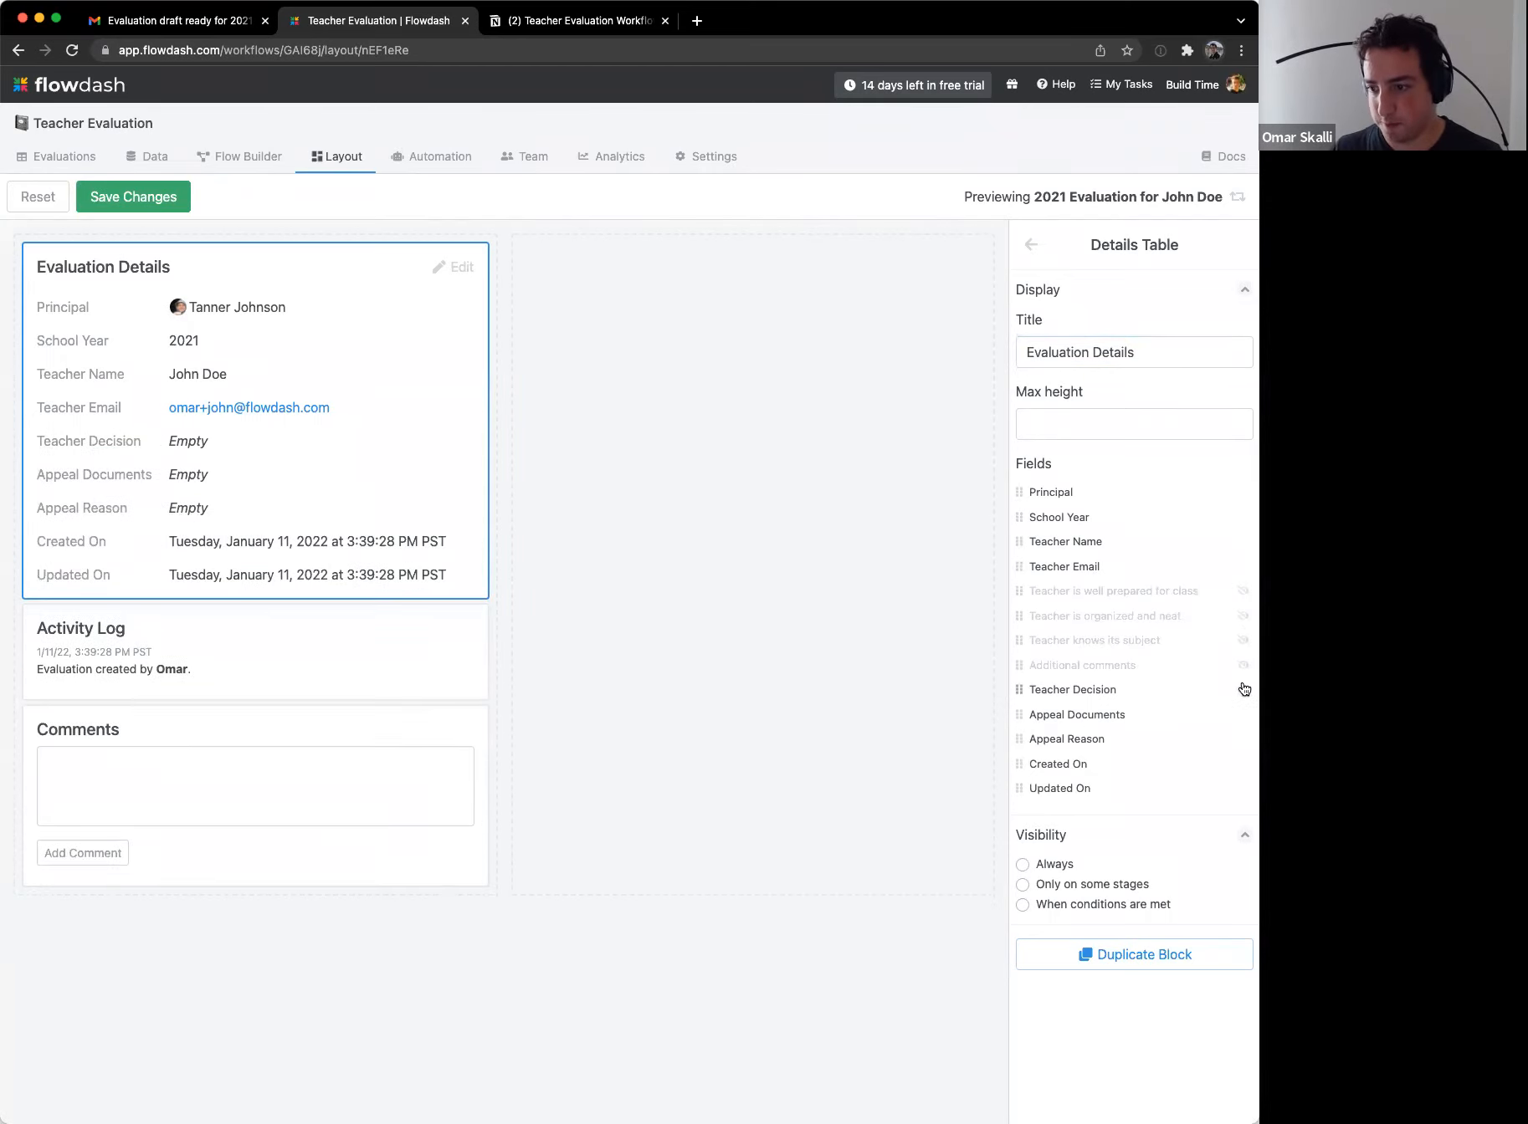
{"action": "left_click", "coordinate": [1243, 689]}
{"action": "left_click", "coordinate": [1244, 715]}
{"action": "left_click", "coordinate": [1243, 738]}
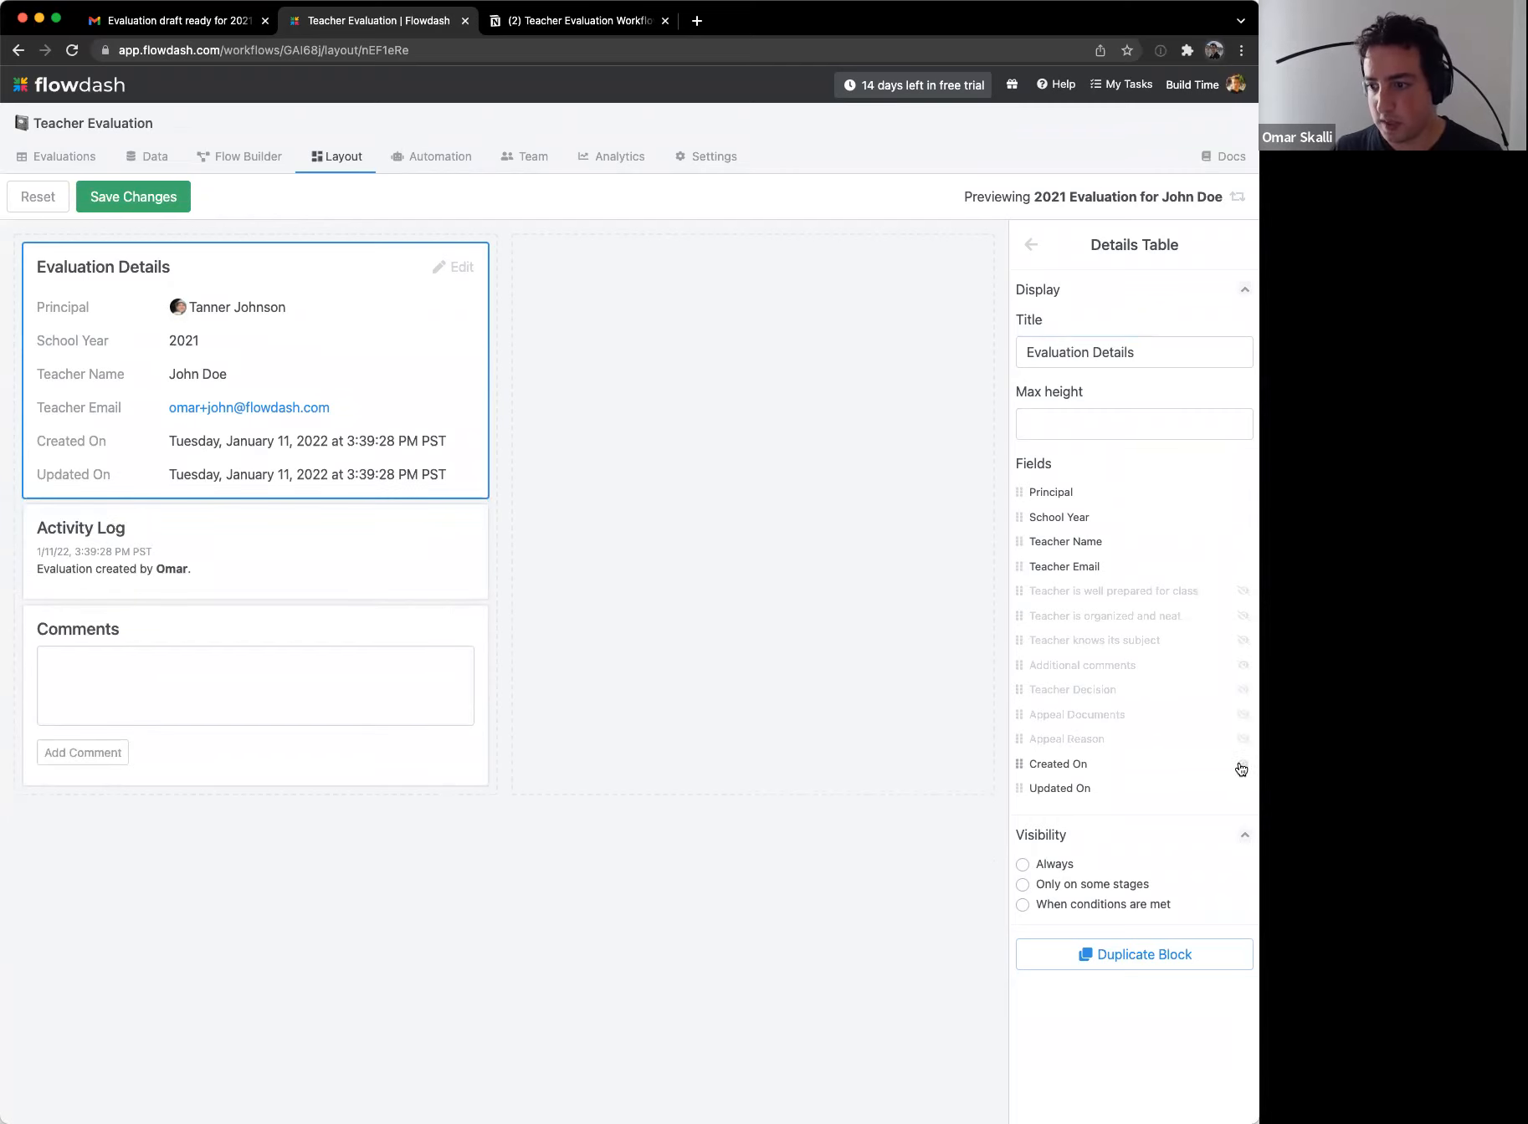
{"action": "left_click", "coordinate": [1243, 764]}
{"action": "left_click", "coordinate": [1244, 788]}
{"action": "left_click", "coordinate": [681, 402]}
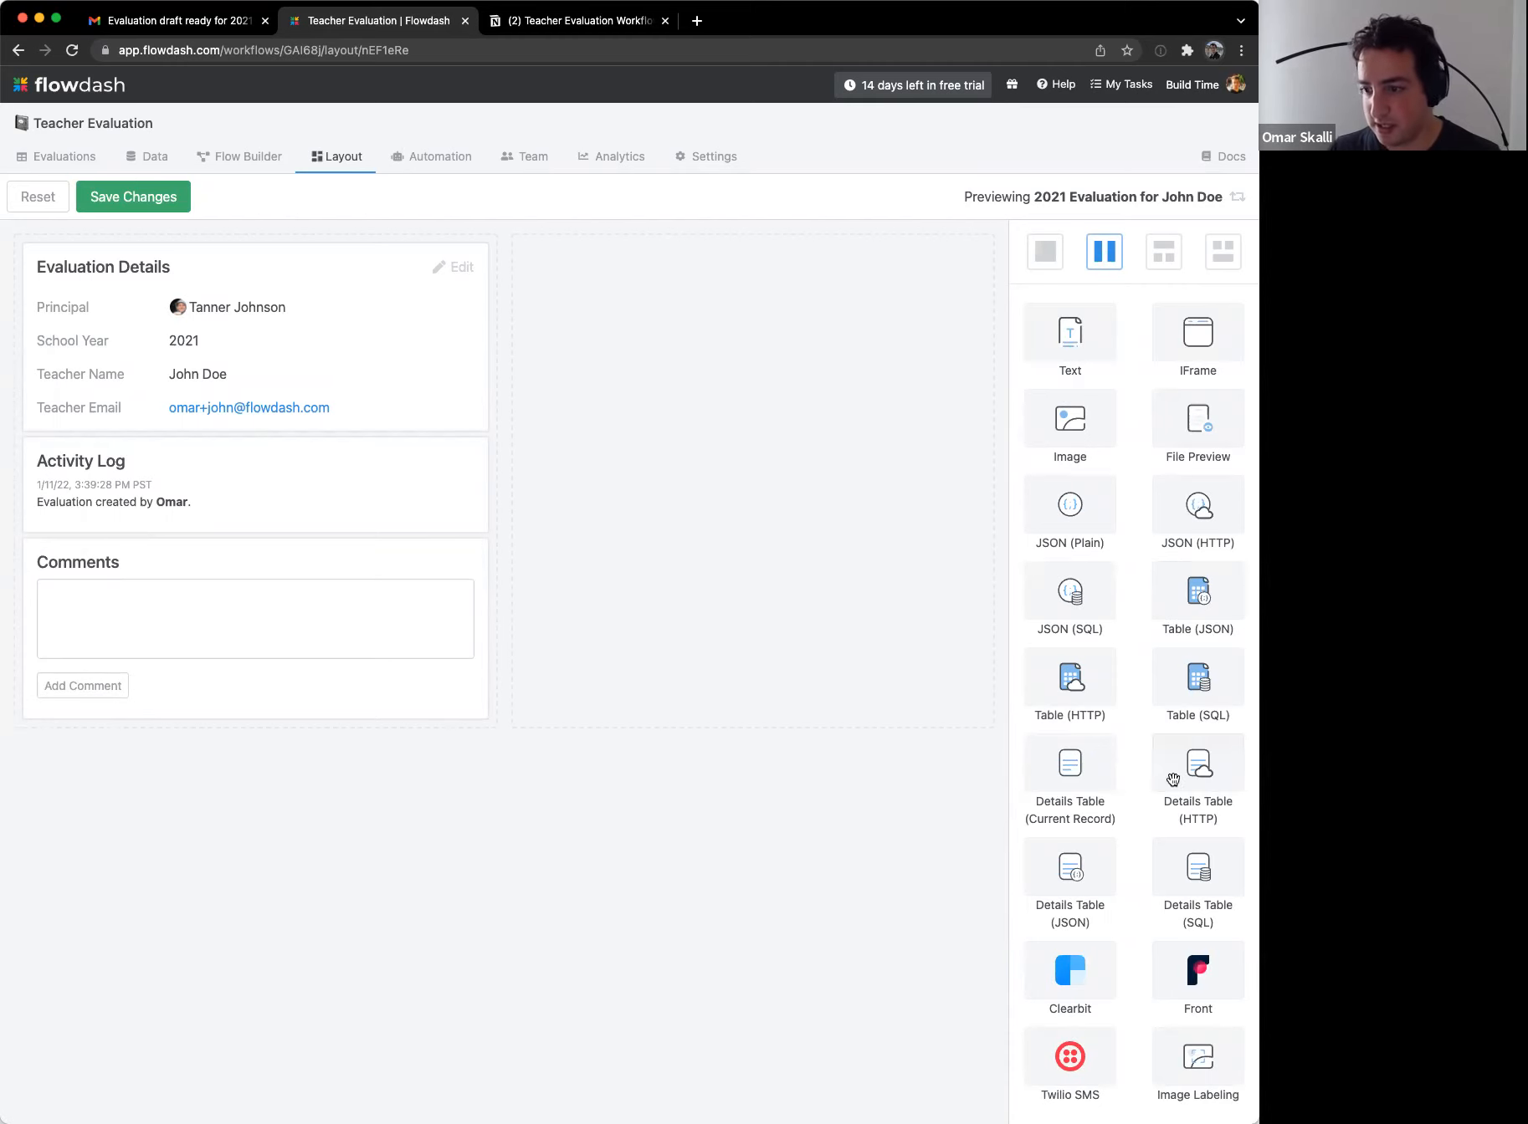
Step: Add a second details block in the right column titled 'Evaluation Scorecard'
{"action": "left_click_drag", "start_coordinate": [1073, 758], "coordinate": [661, 697]}
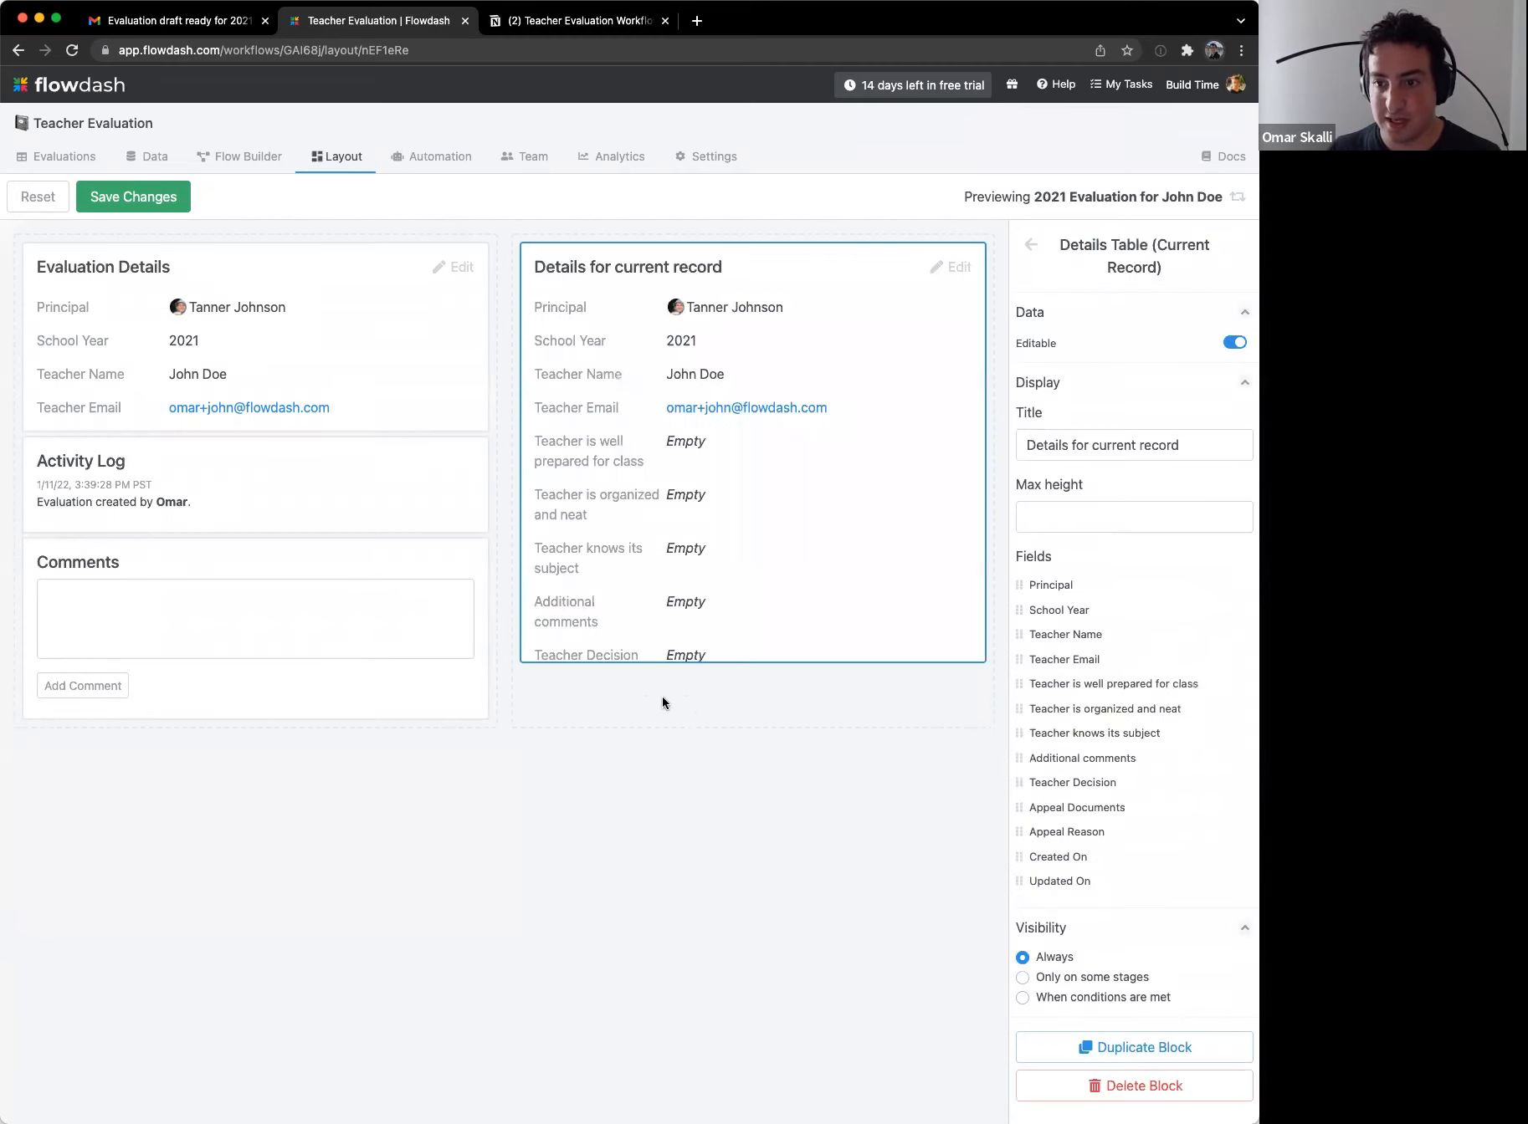
{"action": "left_click", "coordinate": [1157, 452]}
{"action": "key", "text": "super+a"}
{"action": "type", "text": "Evaluation "}
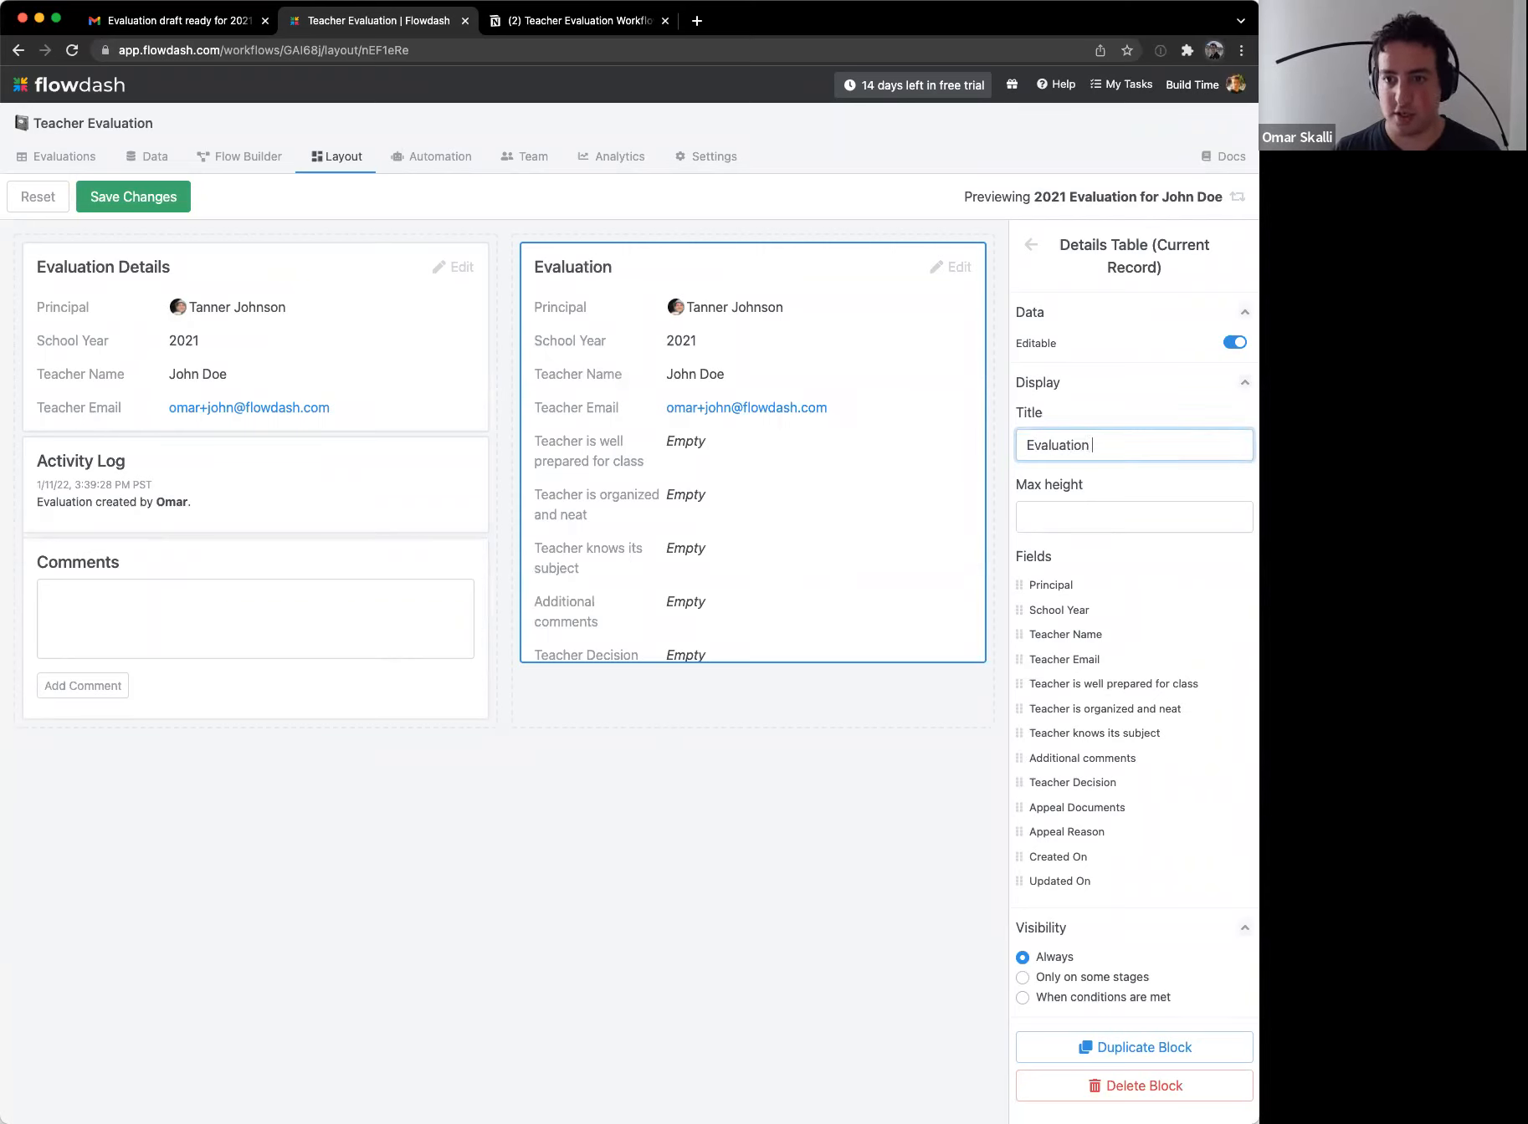
{"action": "type", "text": "Scorecard"}
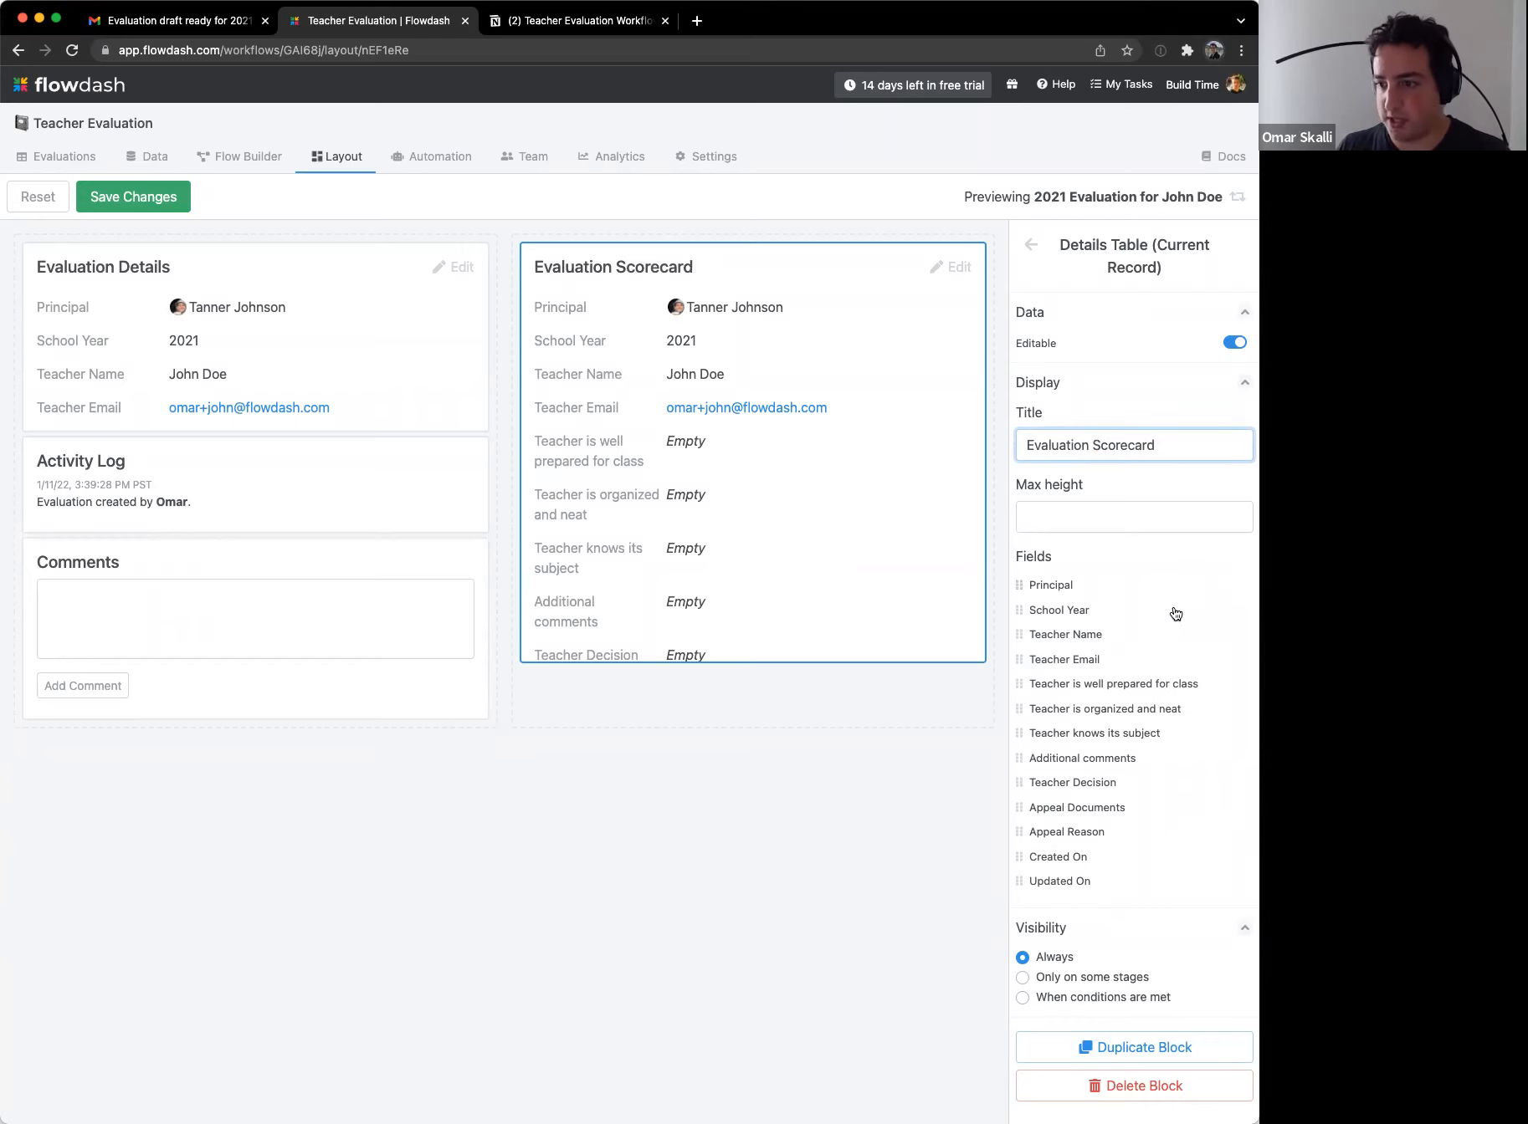
Step: Hide the teacher, decision, appeal and timestamp fields from the scorecard, save, and move Comments beneath it
{"action": "left_click", "coordinate": [1240, 587]}
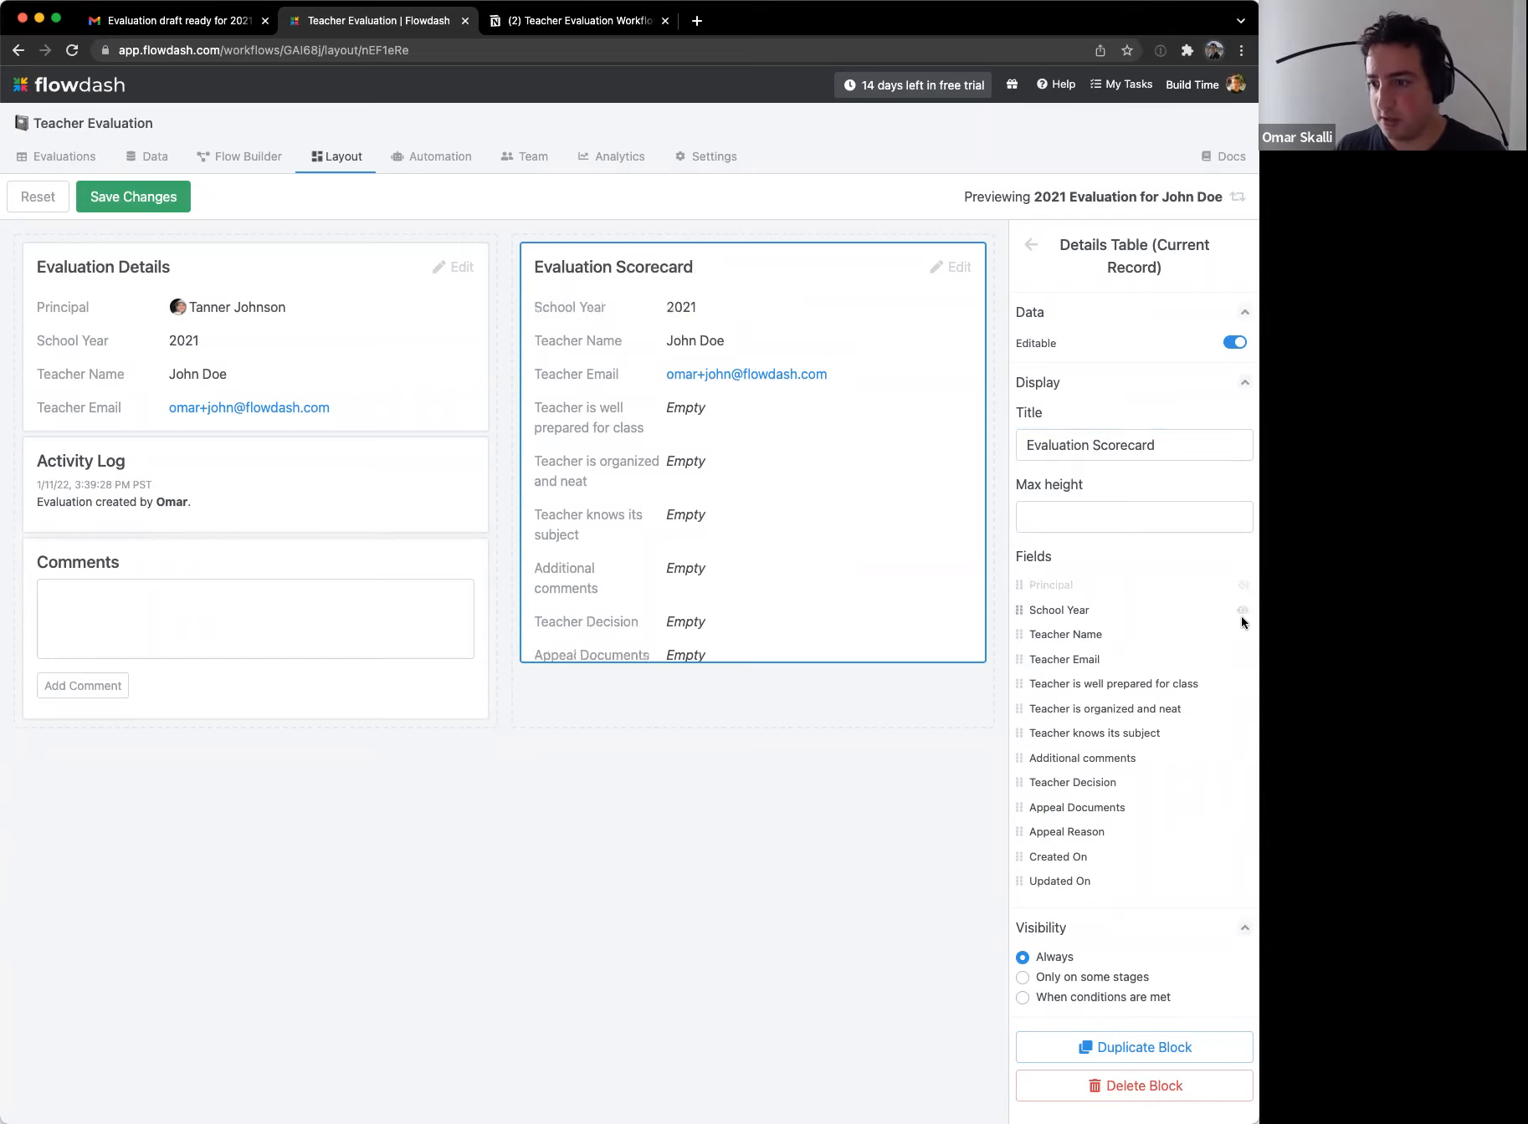
{"action": "left_click", "coordinate": [1242, 610]}
{"action": "left_click", "coordinate": [1243, 635]}
{"action": "left_click", "coordinate": [1242, 659]}
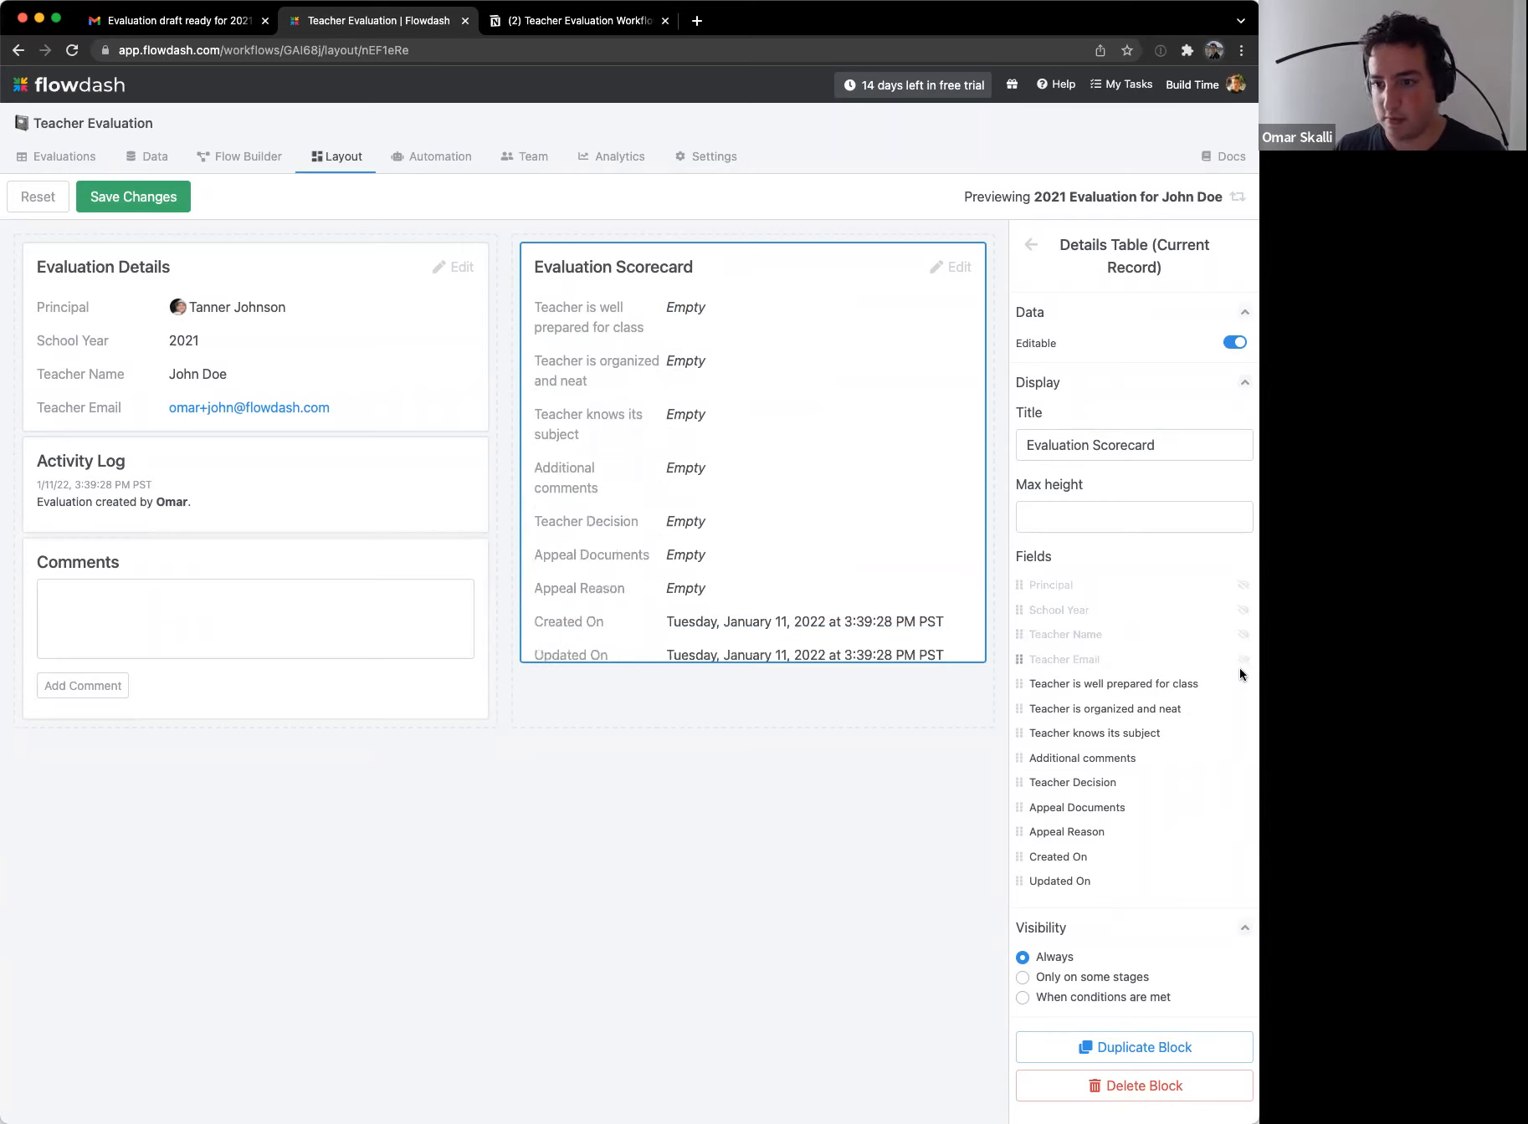
{"action": "left_click", "coordinate": [1243, 783]}
{"action": "left_click", "coordinate": [1242, 807]}
{"action": "left_click", "coordinate": [1243, 831]}
{"action": "left_click", "coordinate": [1238, 860]}
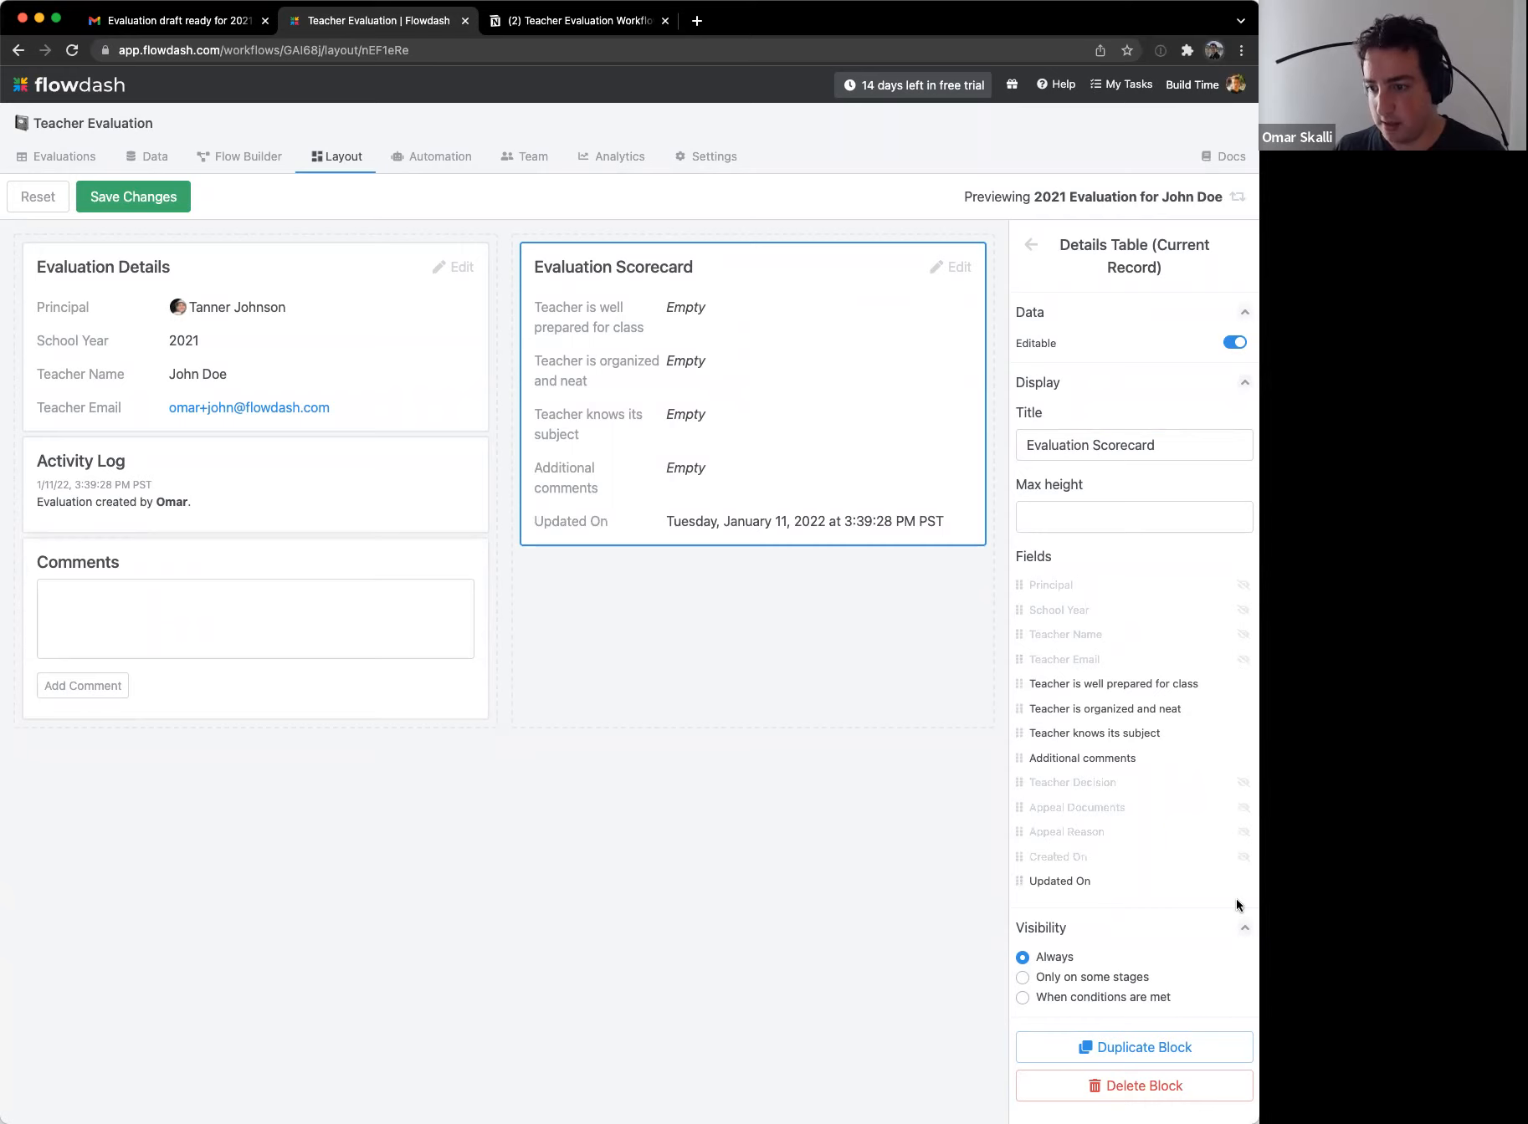
{"action": "left_click", "coordinate": [1242, 882]}
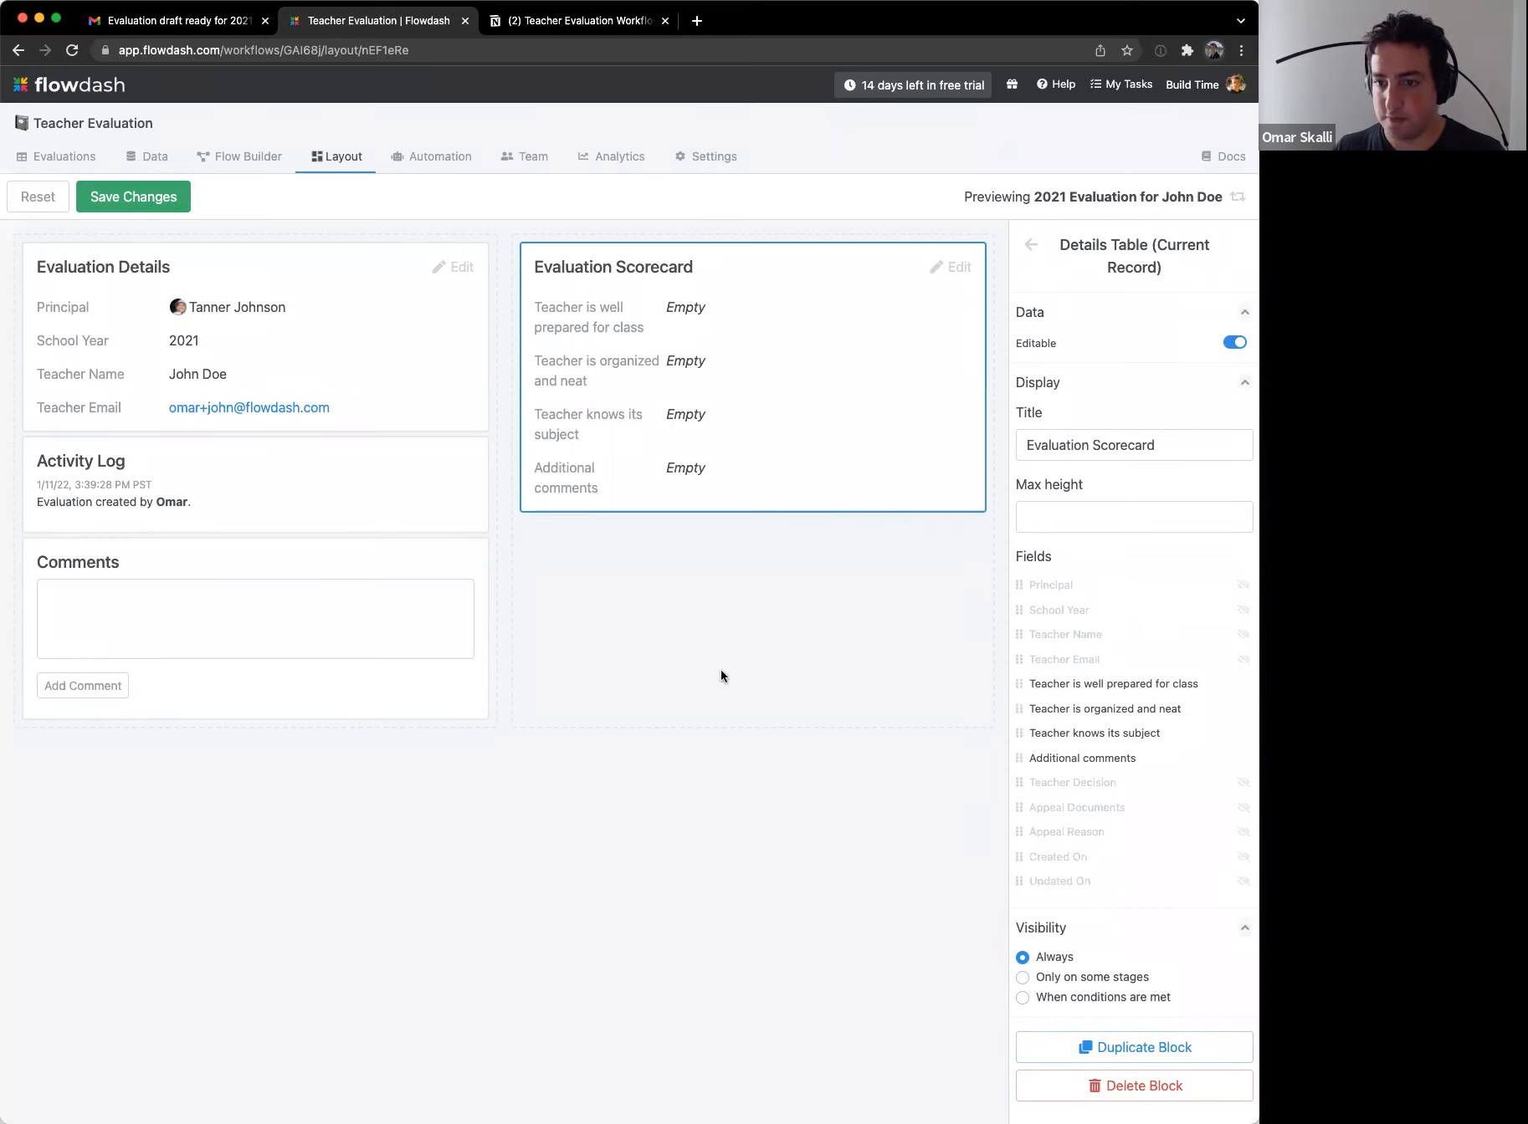
{"action": "left_click", "coordinate": [123, 196]}
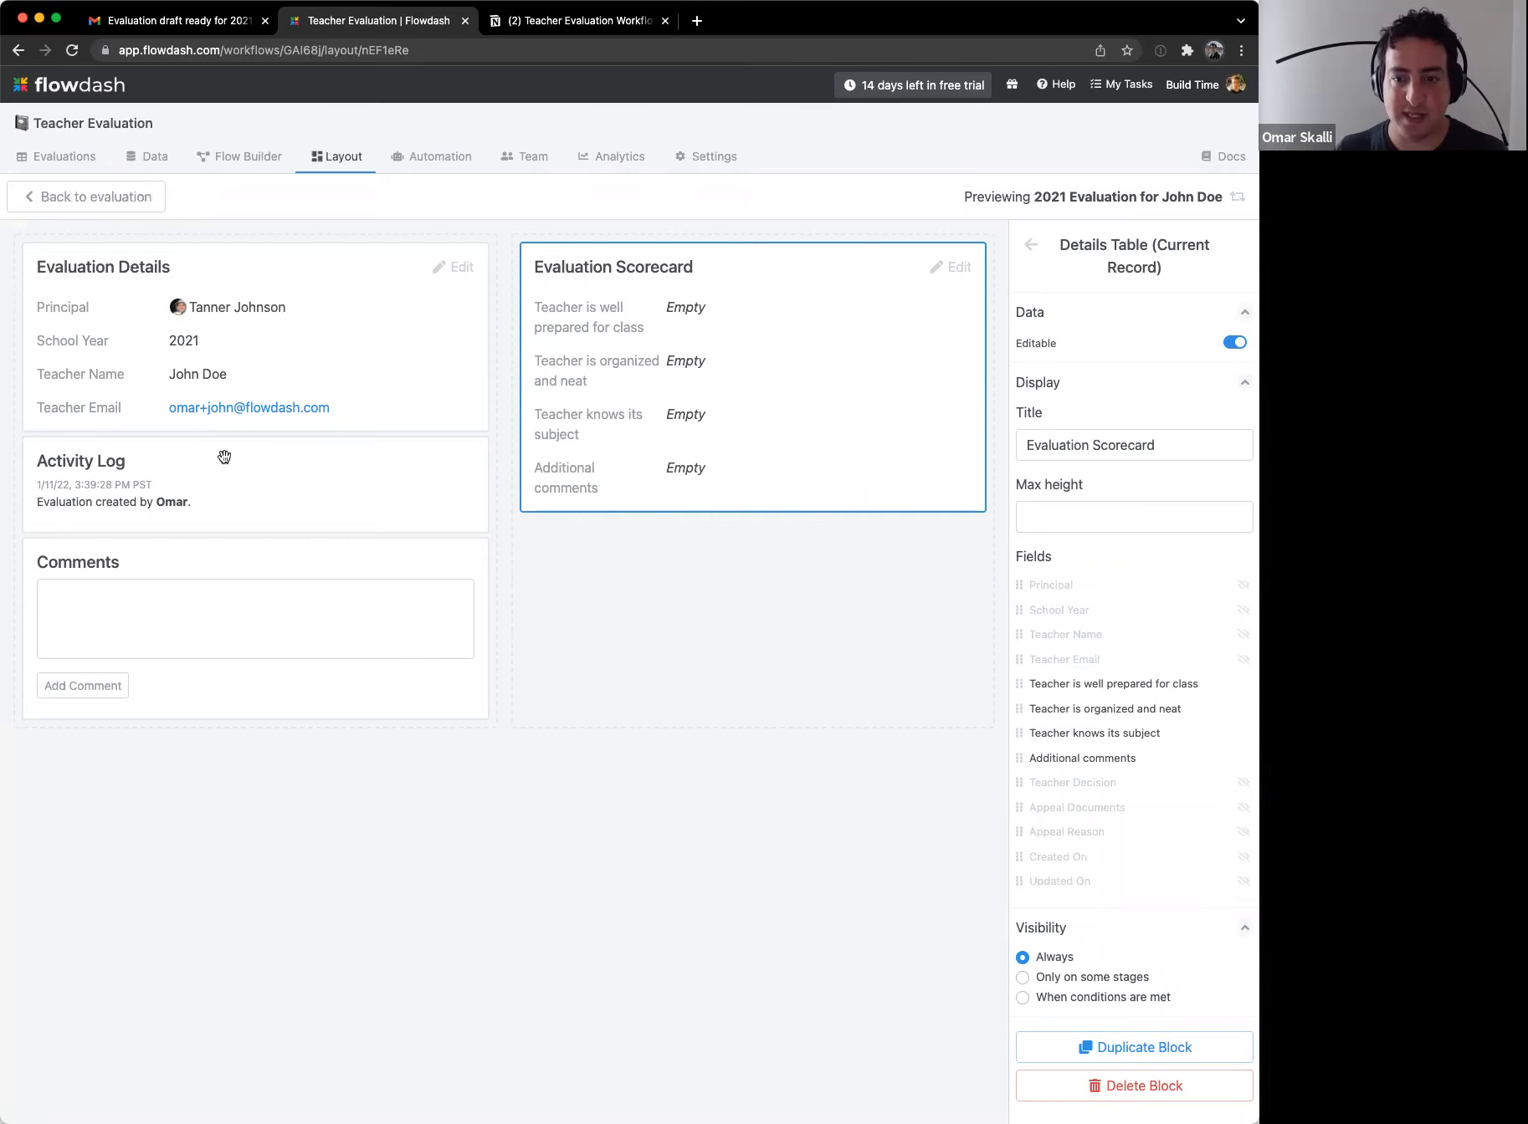
{"action": "left_click_drag", "start_coordinate": [365, 624], "coordinate": [753, 598]}
Step: Save the layout and return to the 2021 evaluation record to review its details
{"action": "left_click", "coordinate": [134, 197]}
{"action": "left_click", "coordinate": [49, 199]}
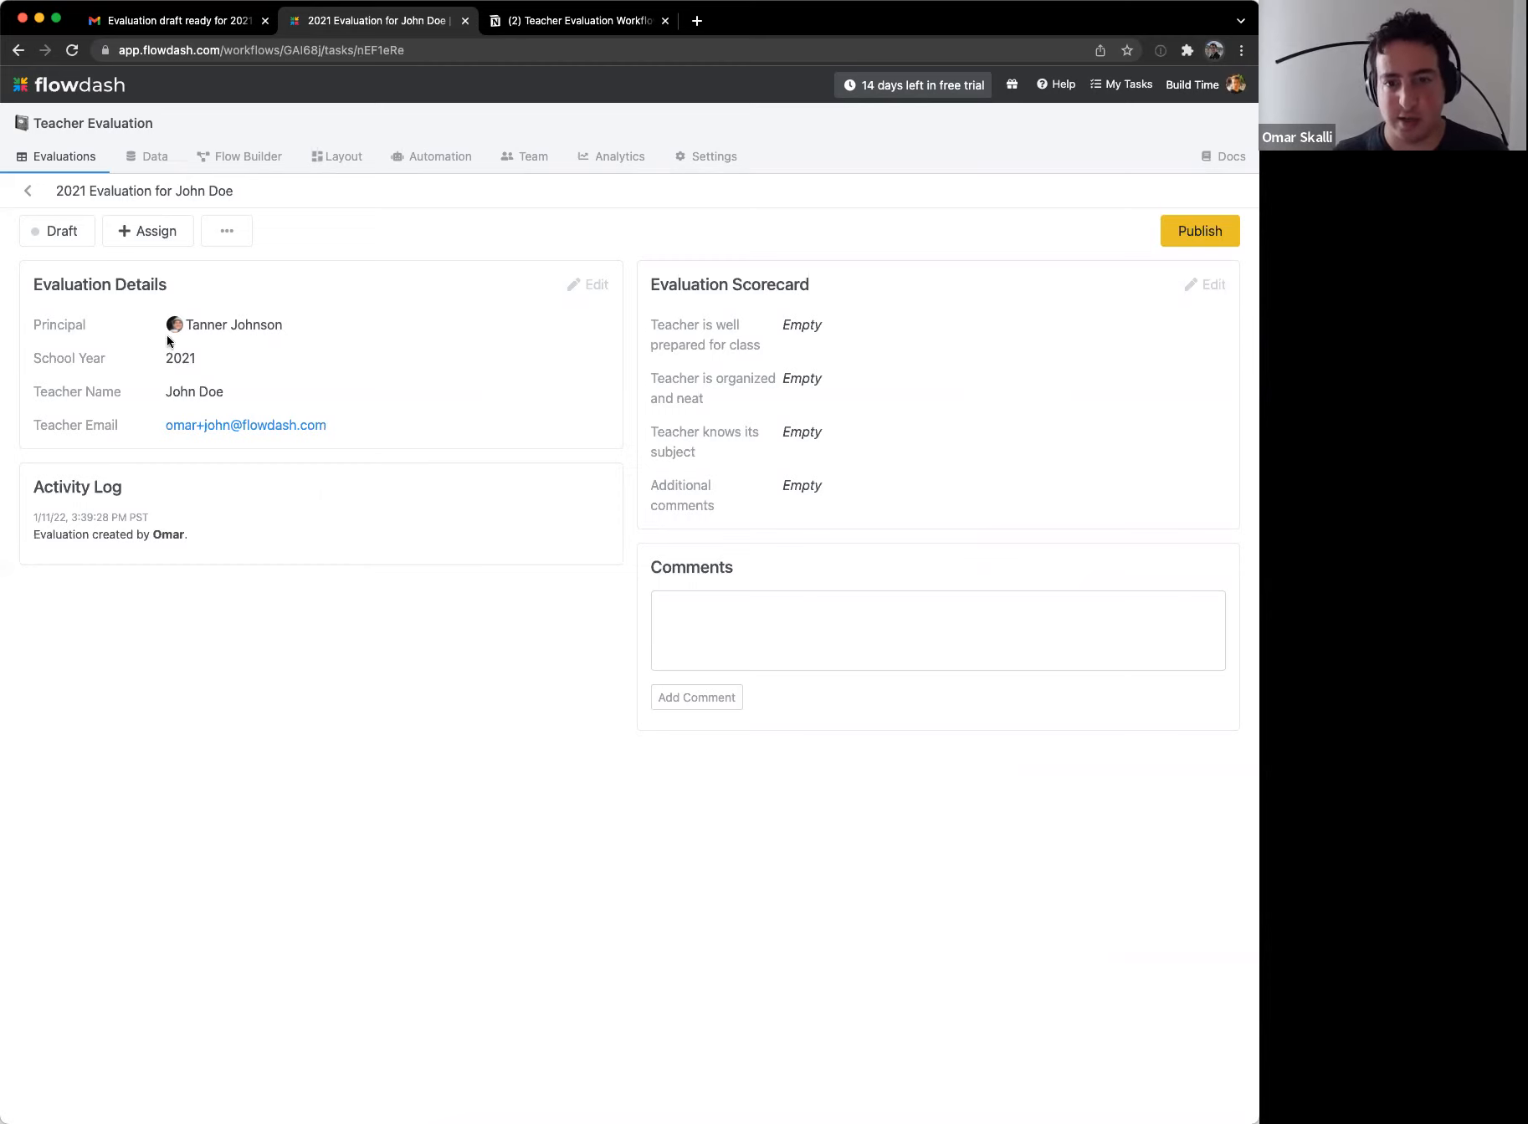
{"action": "left_click_drag", "start_coordinate": [130, 375], "coordinate": [469, 464]}
{"action": "left_click", "coordinate": [469, 464]}
{"action": "left_click_drag", "start_coordinate": [265, 298], "coordinate": [421, 457]}
{"action": "left_click", "coordinate": [422, 457]}
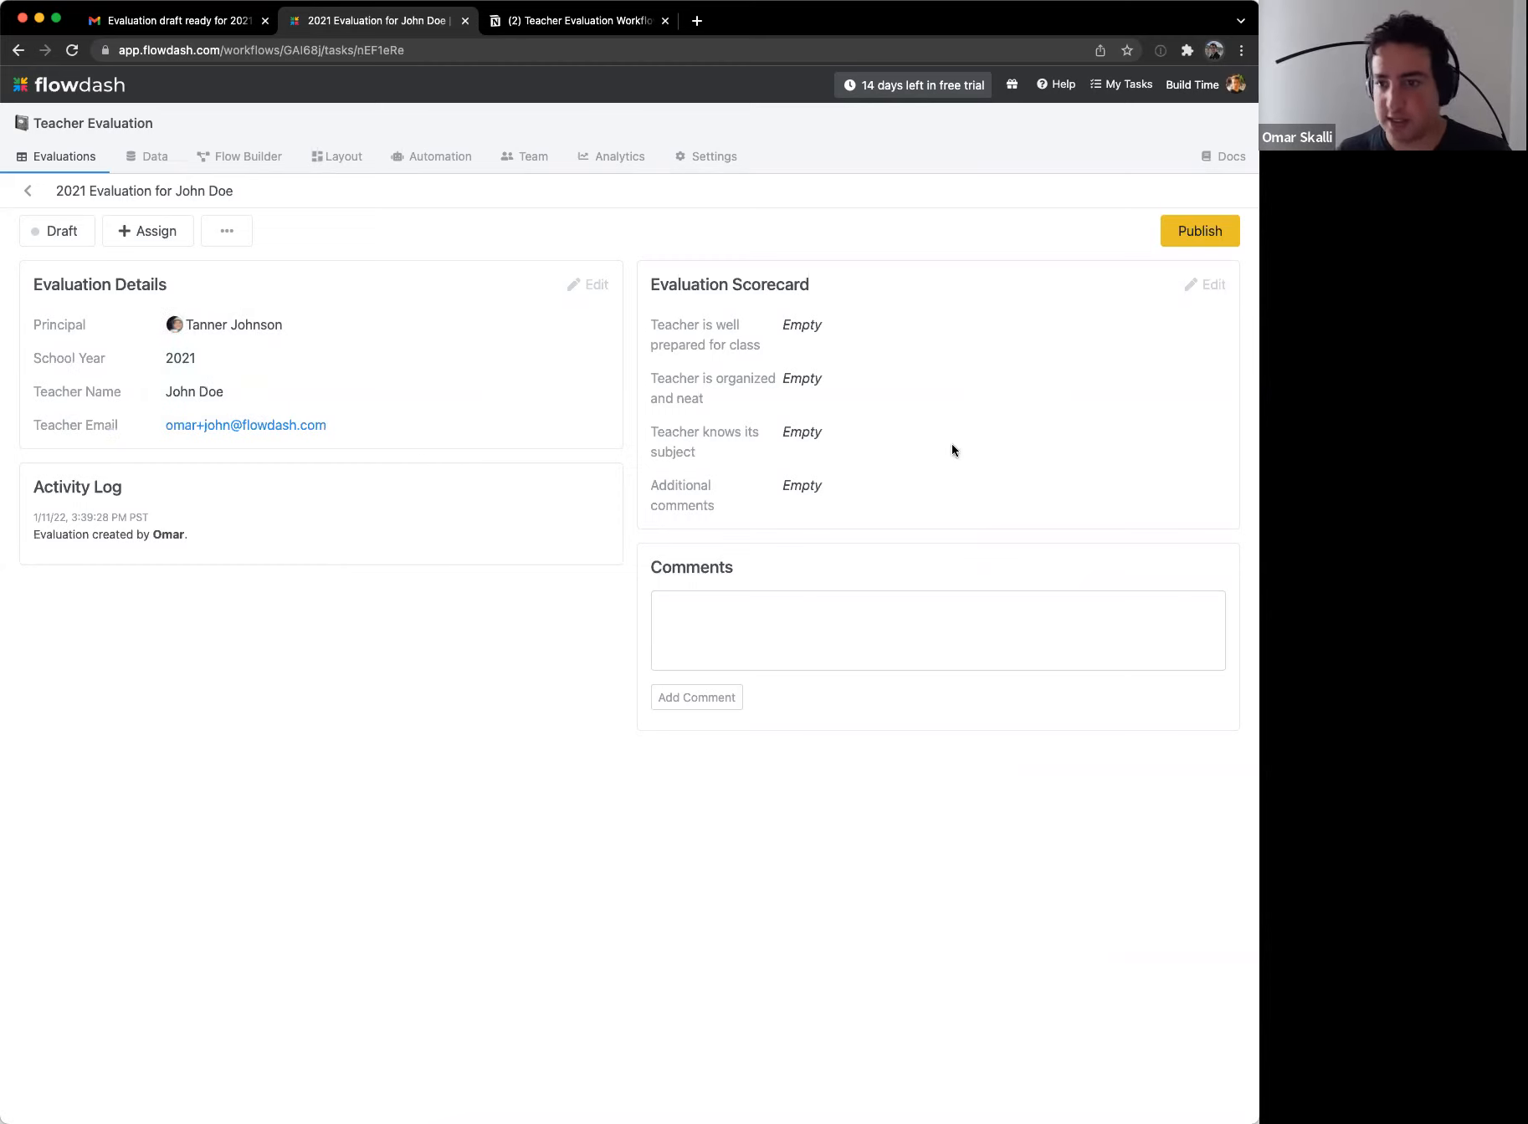
Step: Rate preparation 2 - Sometimes, organization and subject knowledge 3 - All the time, and add a preparation comment
{"action": "left_click", "coordinate": [1212, 292]}
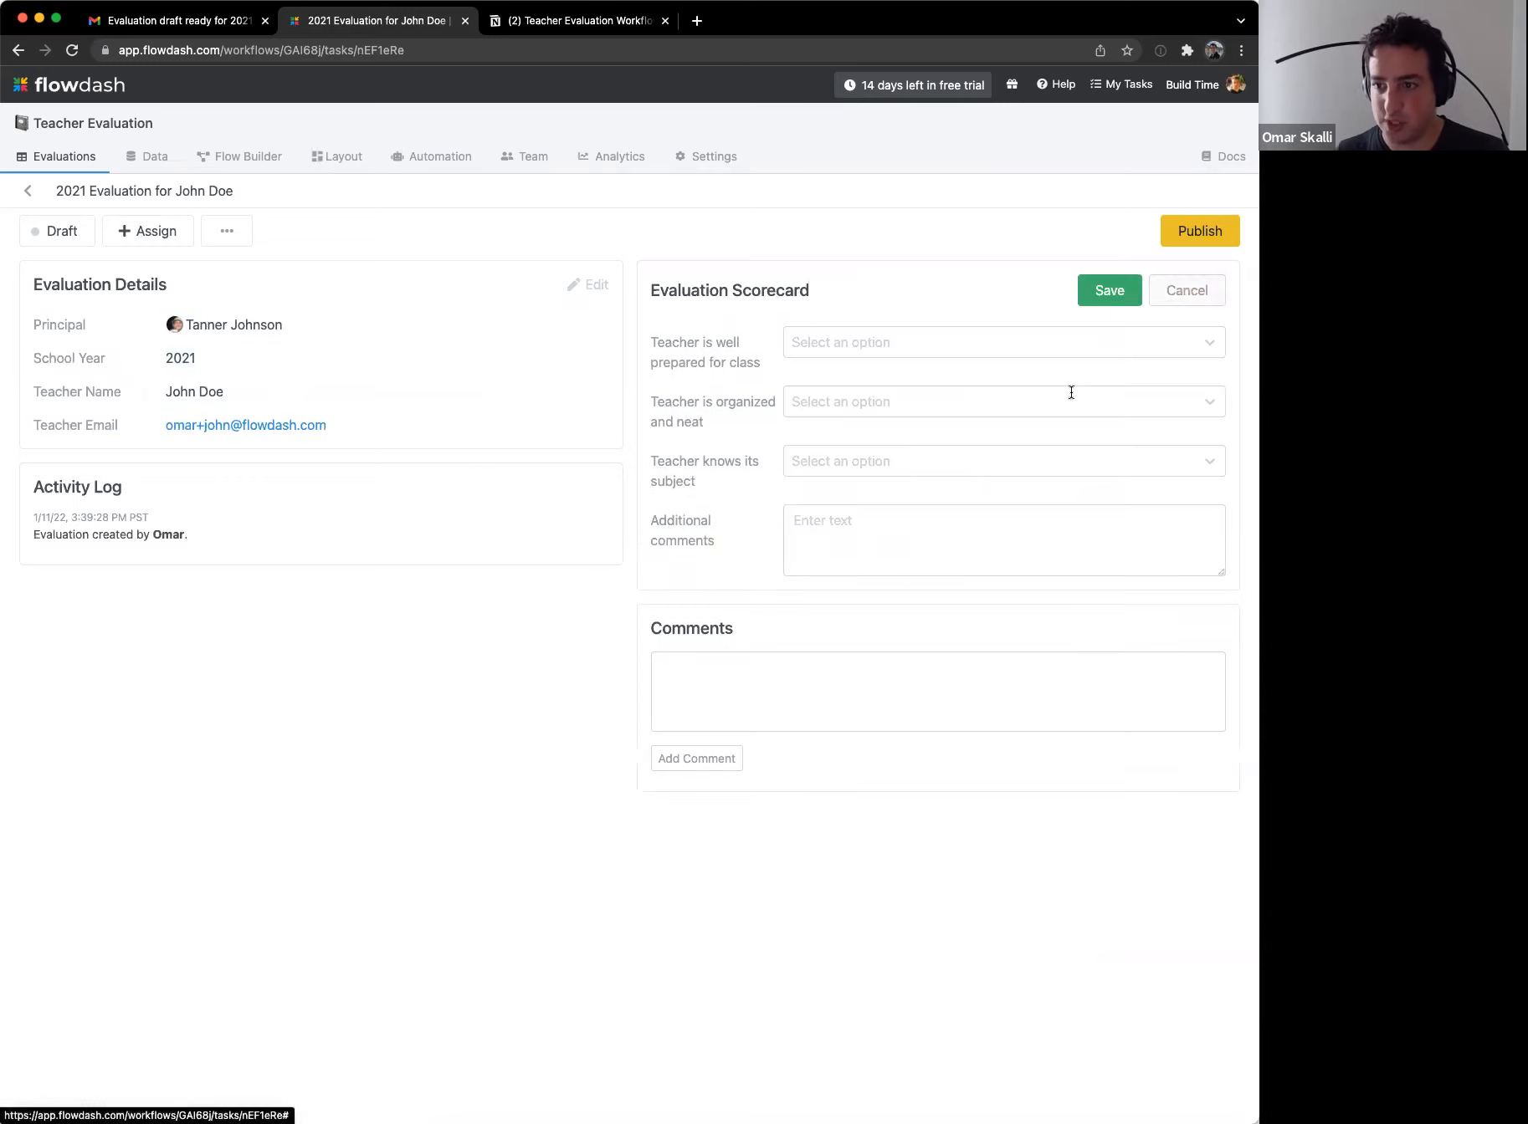
{"action": "left_click", "coordinate": [909, 343]}
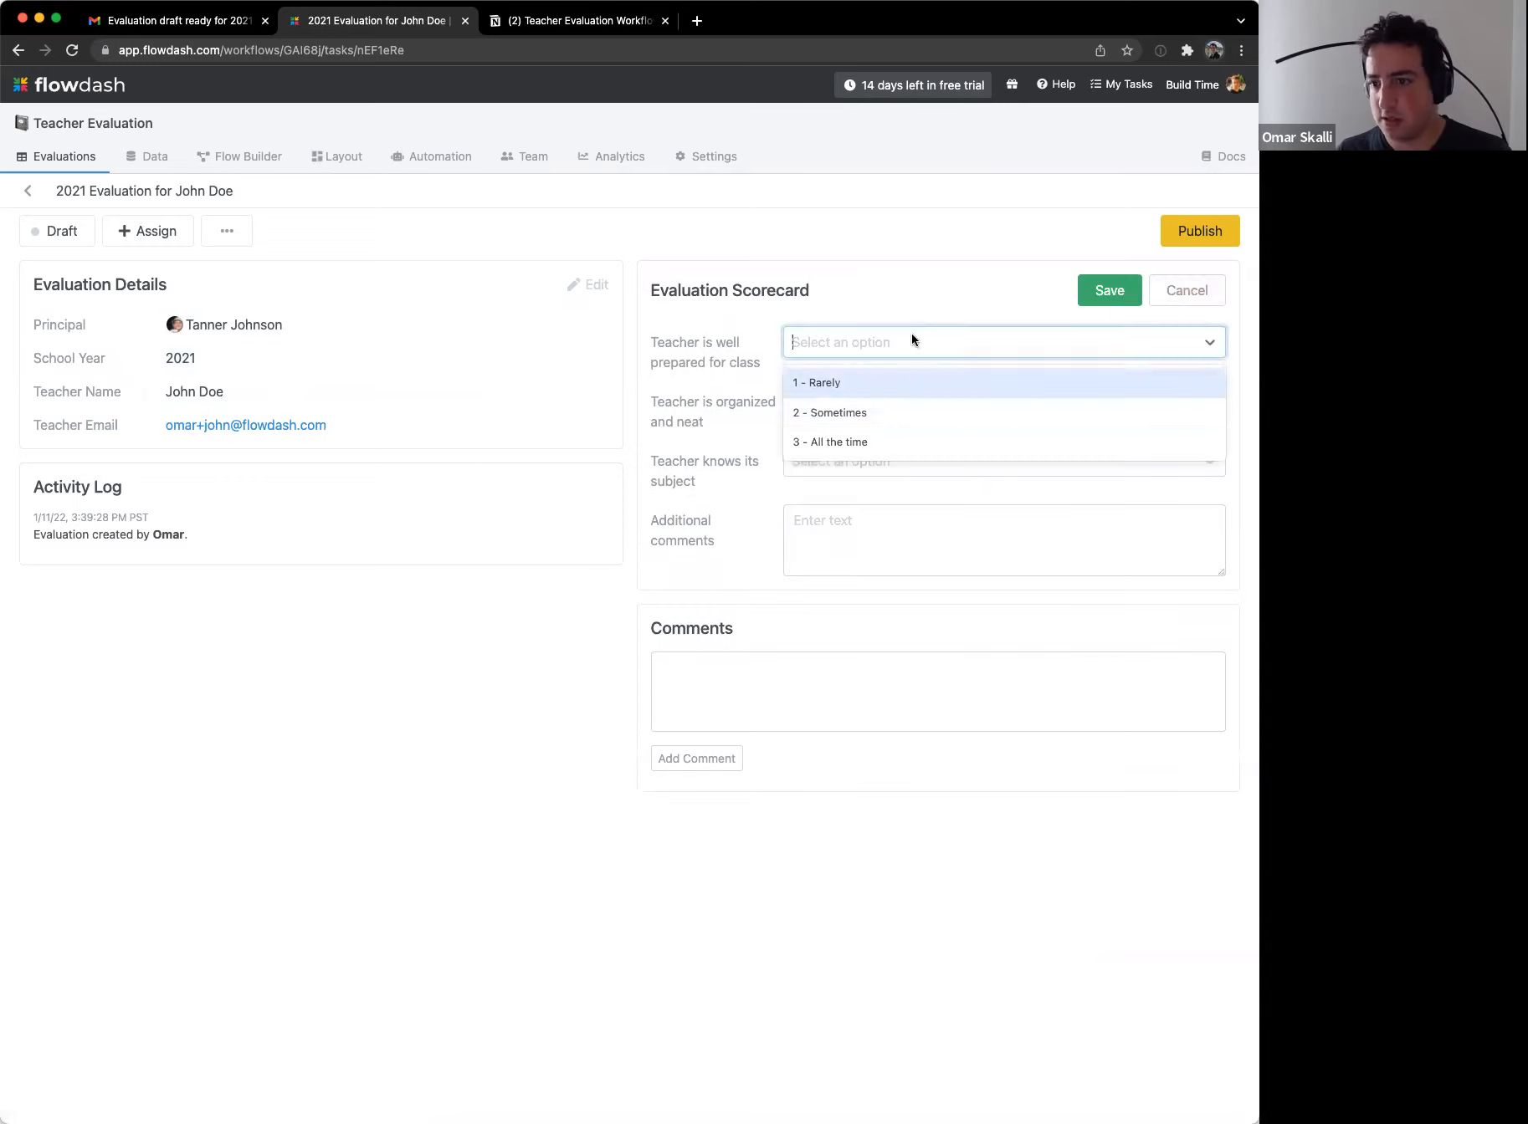
{"action": "left_click", "coordinate": [900, 405]}
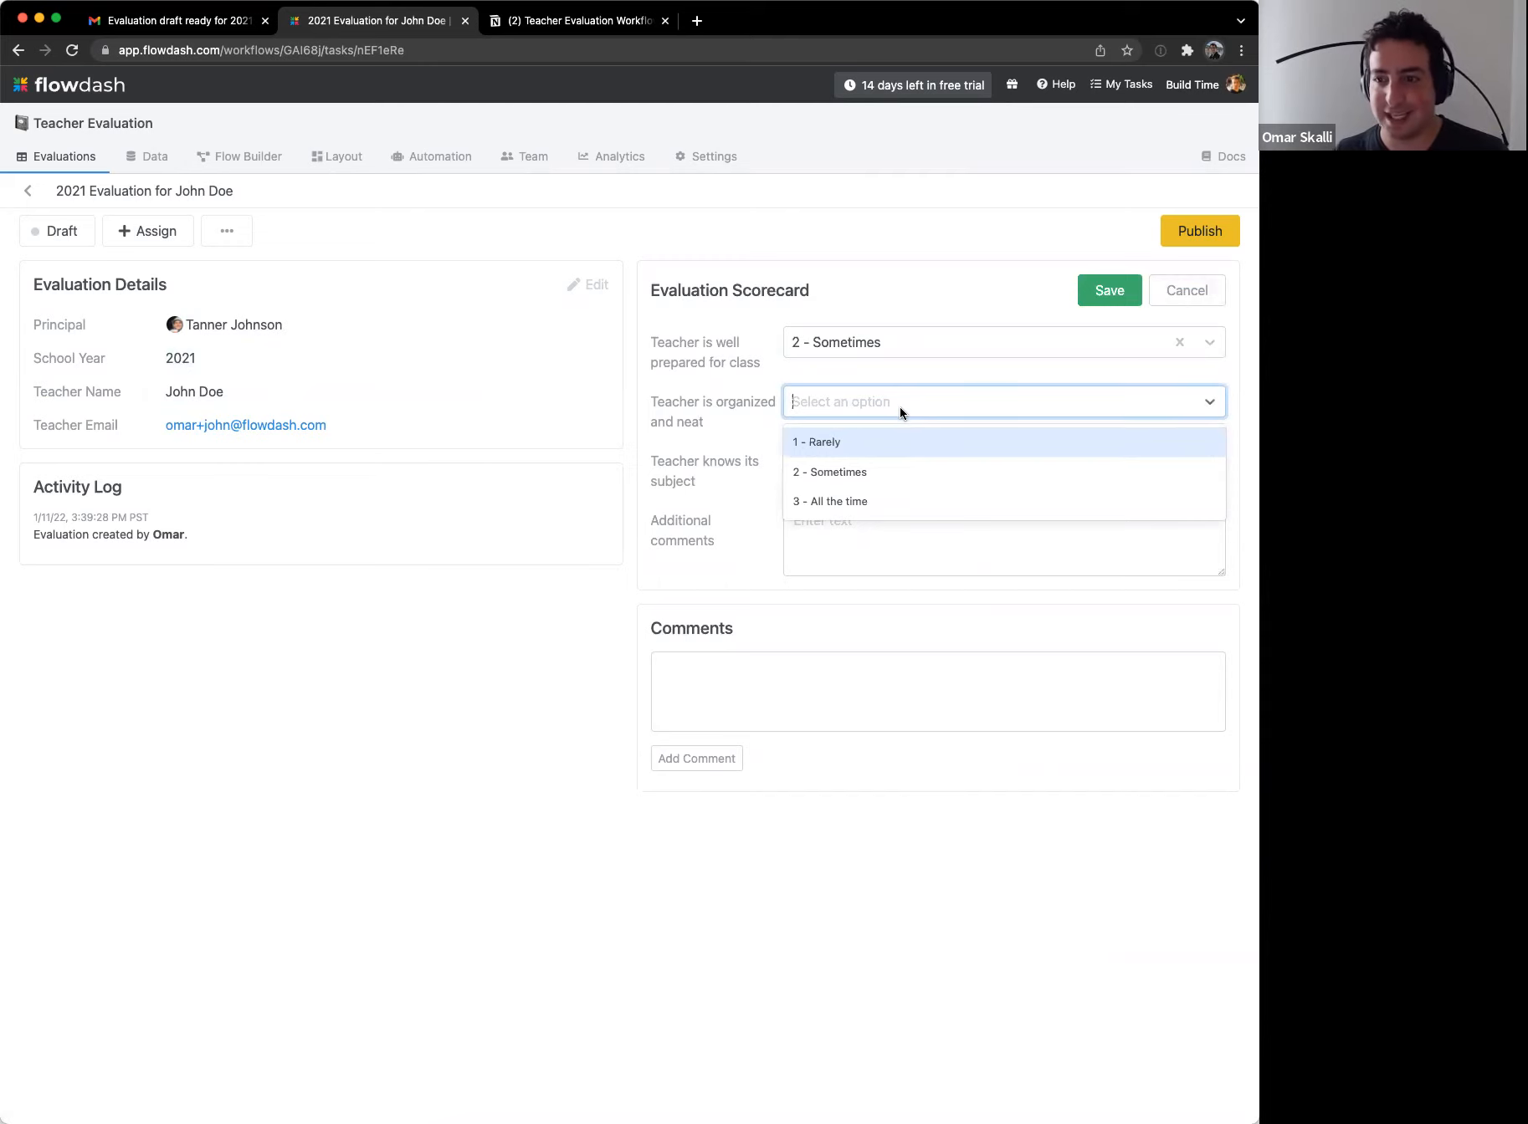
{"action": "left_click", "coordinate": [839, 500]}
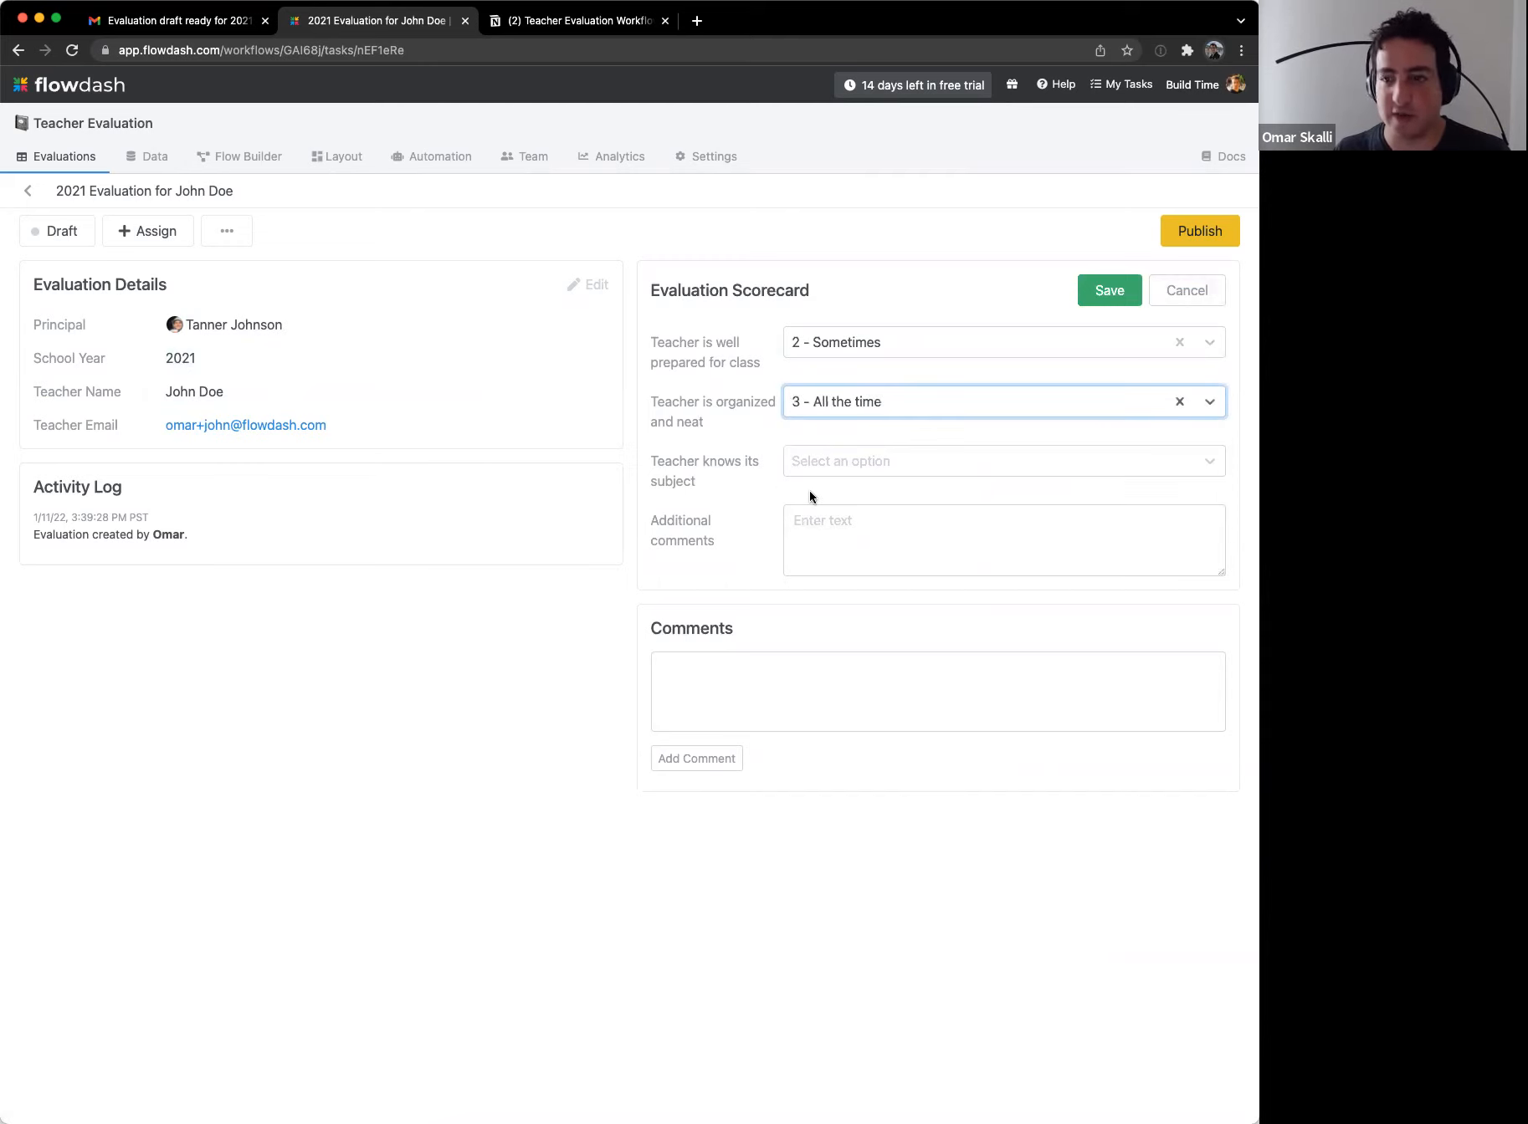
{"action": "left_click", "coordinate": [868, 456]}
{"action": "left_click", "coordinate": [864, 561]}
{"action": "left_click", "coordinate": [860, 561]}
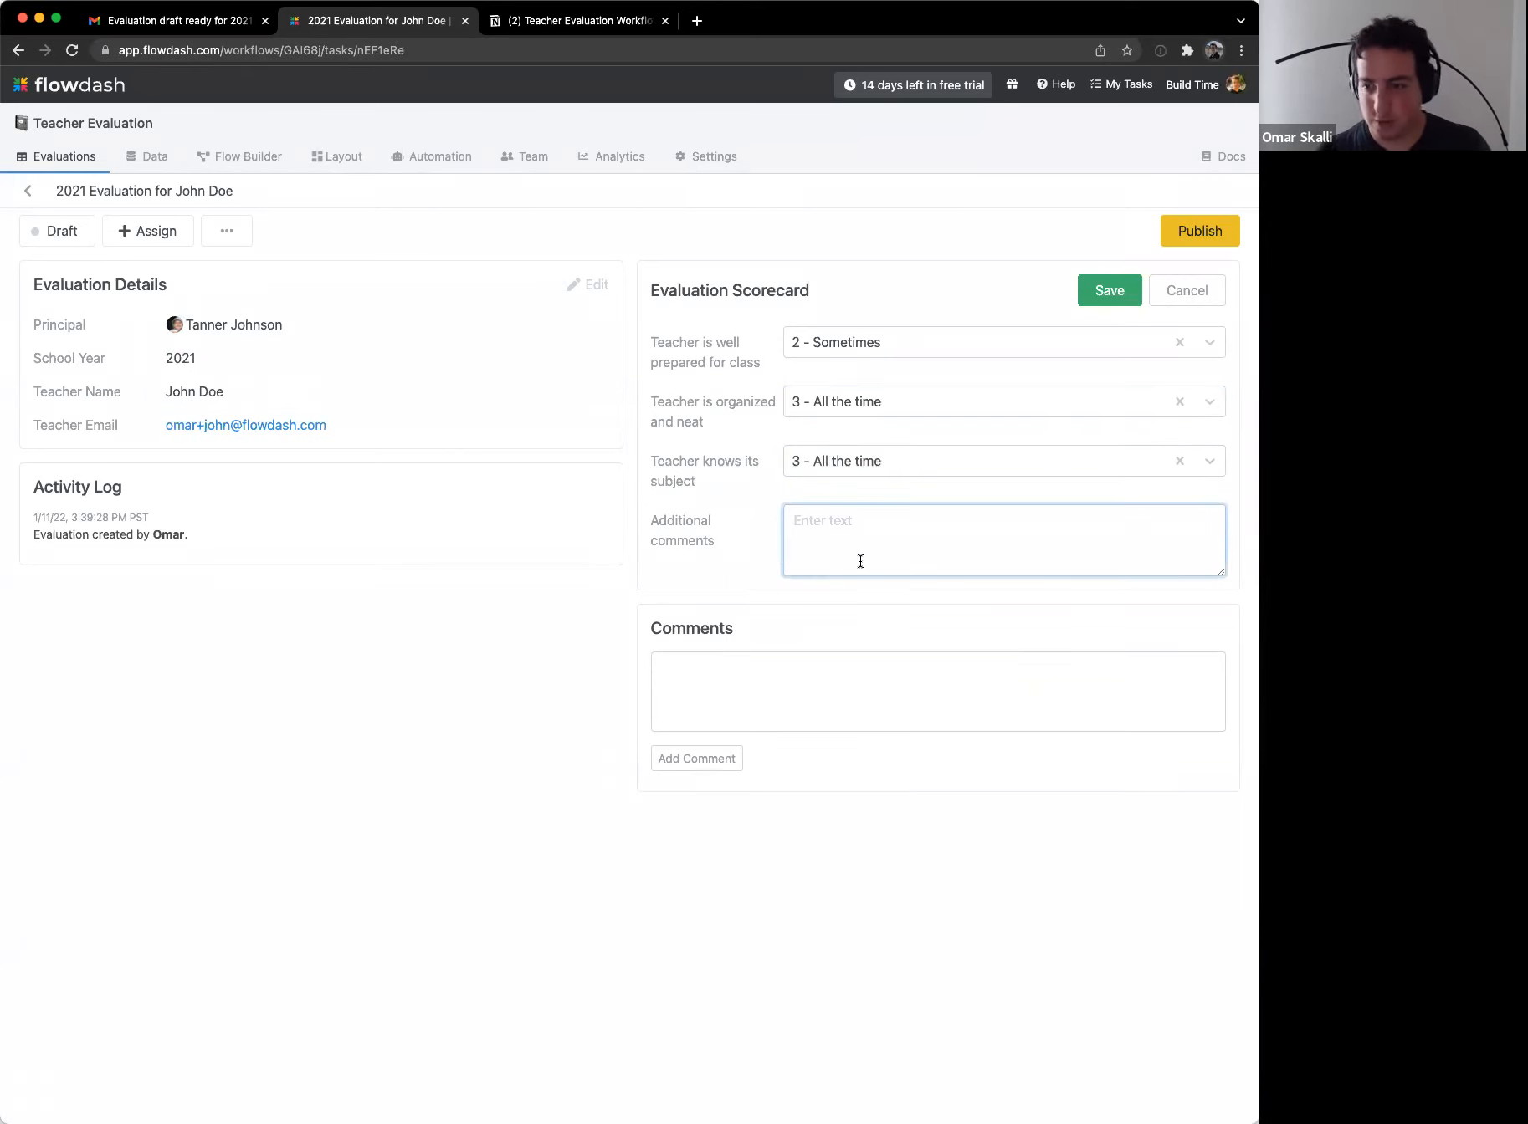
{"action": "type", "text": "Ov"}
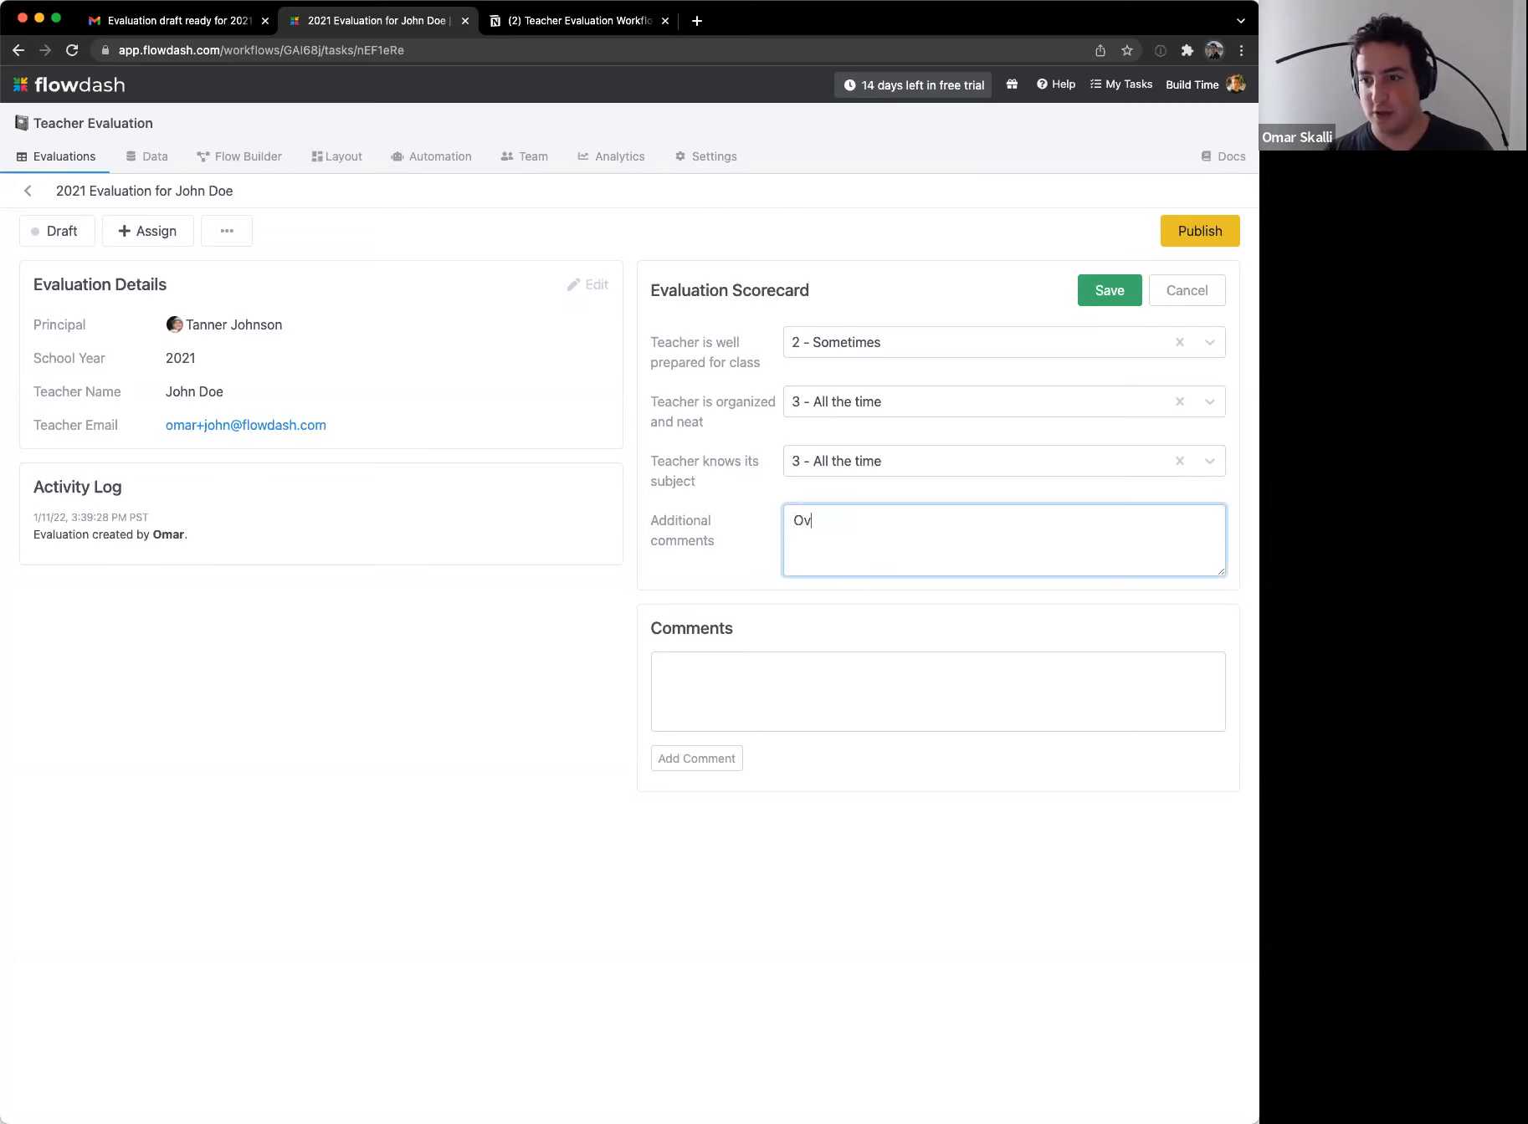
{"action": "type", "text": "erall, great job "}
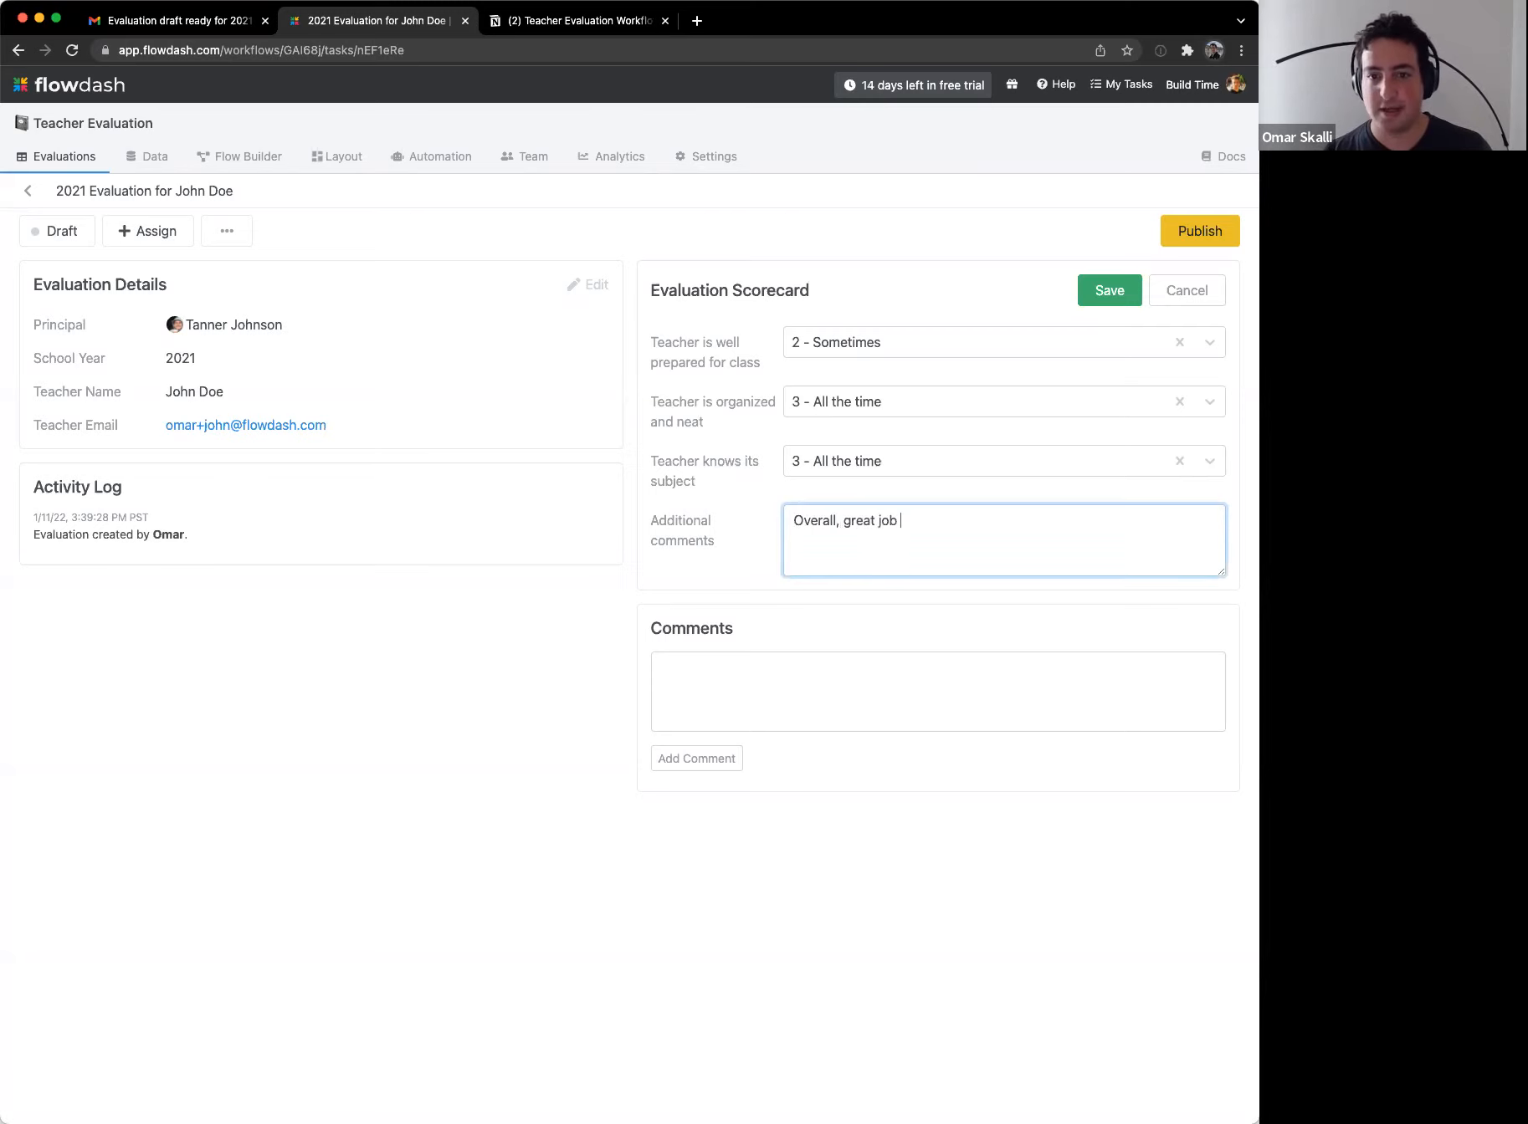
{"action": "type", "text": "John. "}
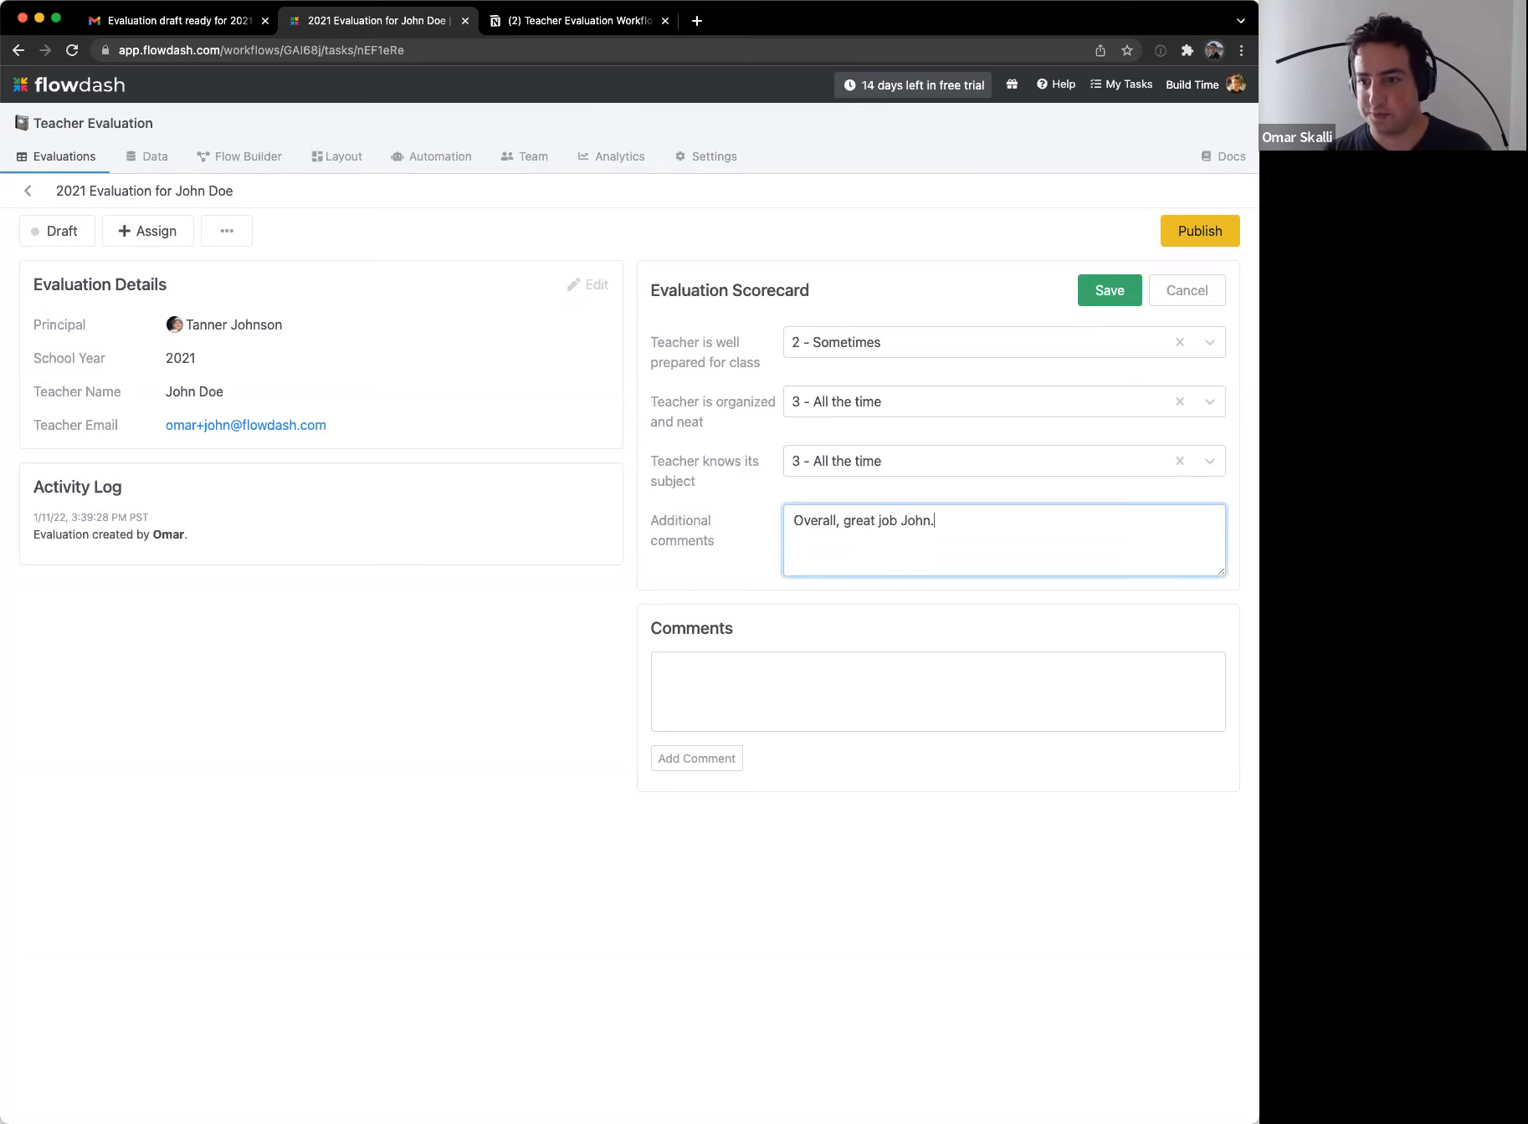
{"action": "type", "text": "Maybe you"}
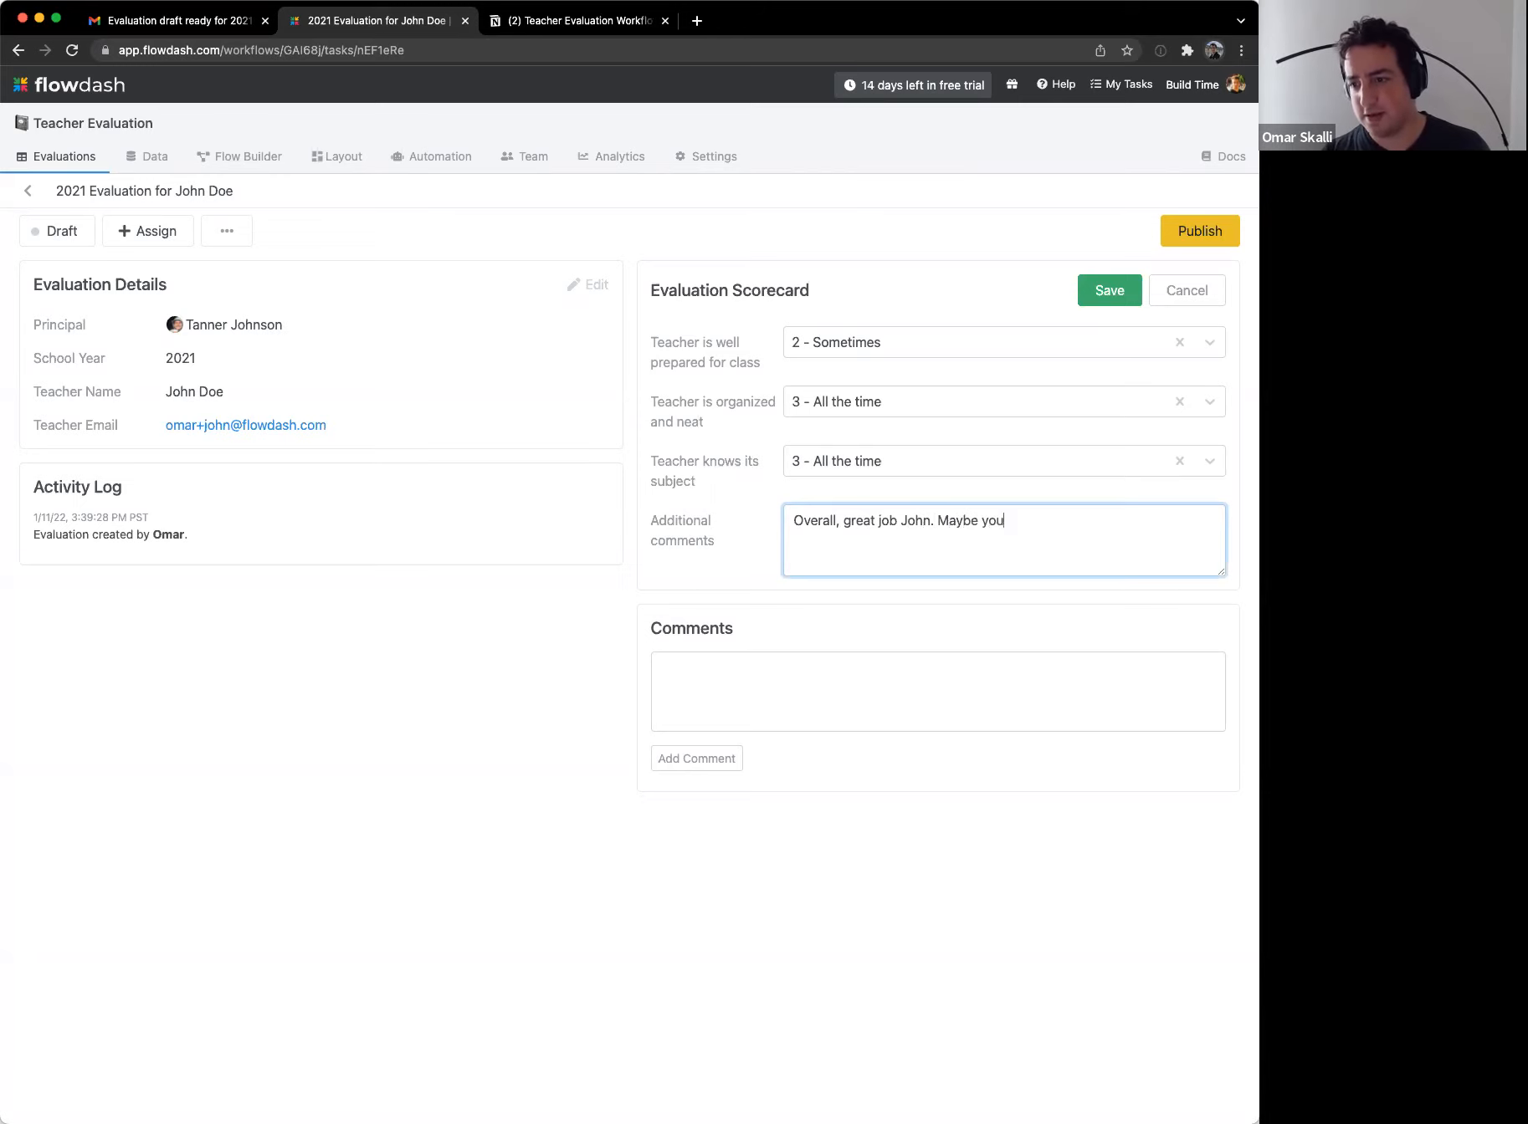
{"action": "type", "text": " can prepare a little b"}
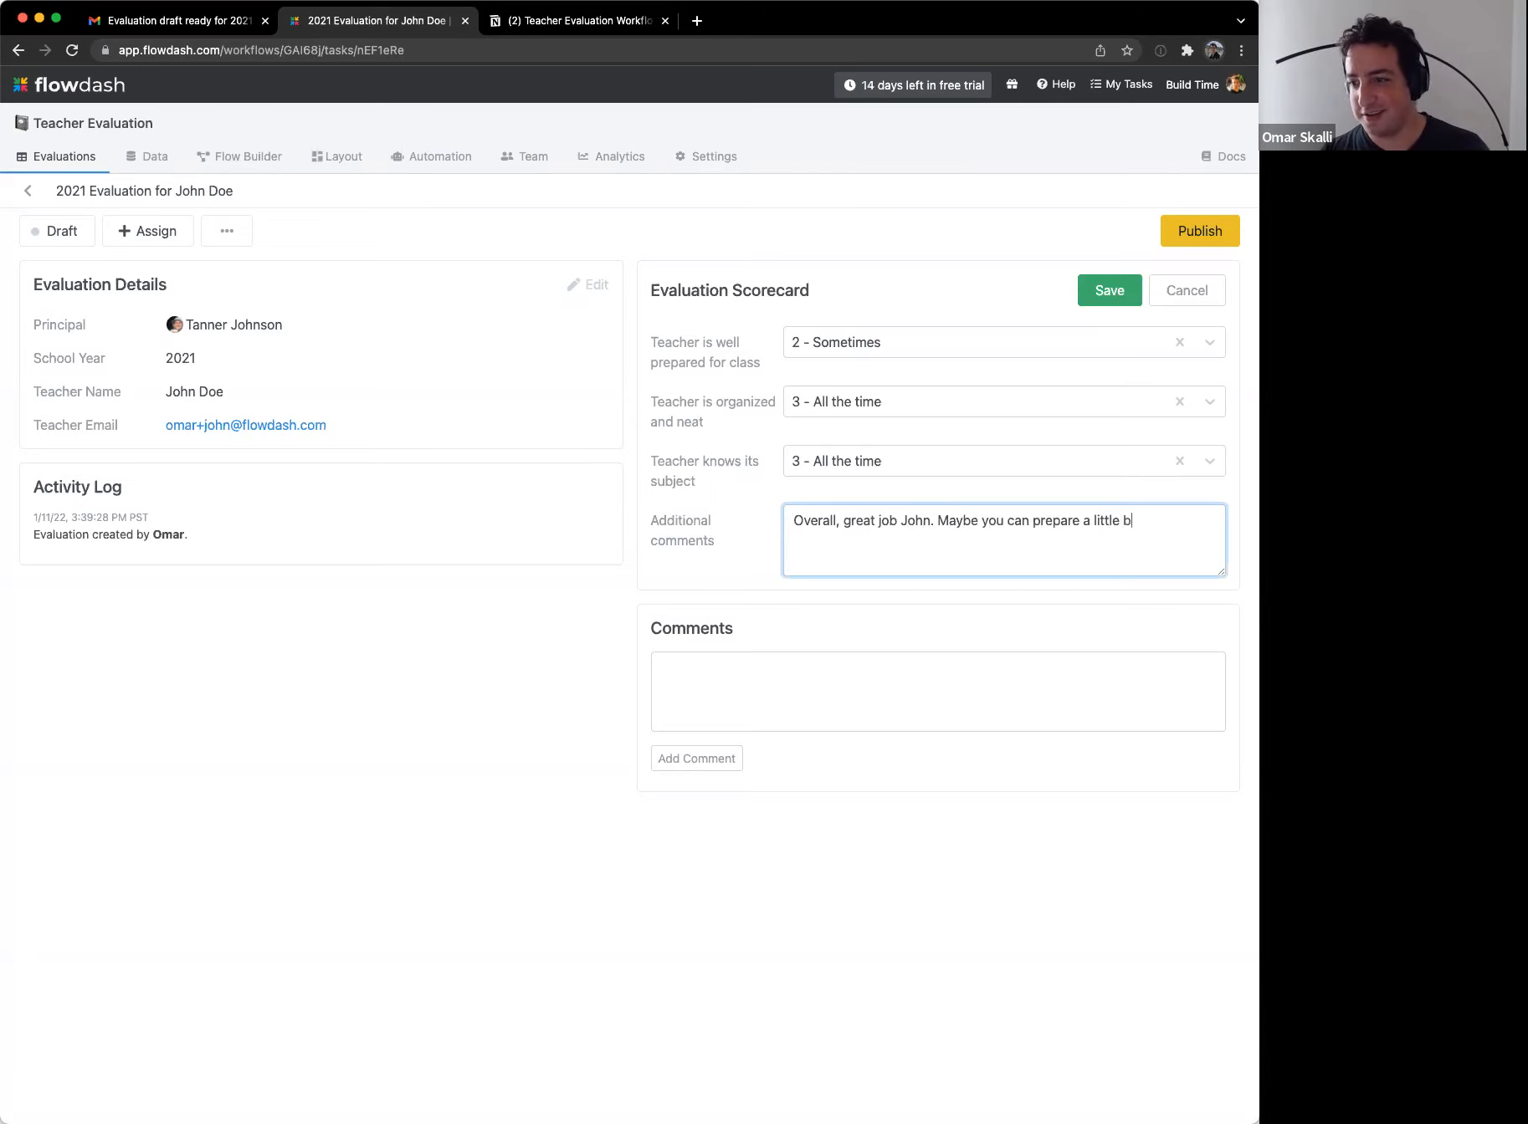
{"action": "type", "text": "etter for class"}
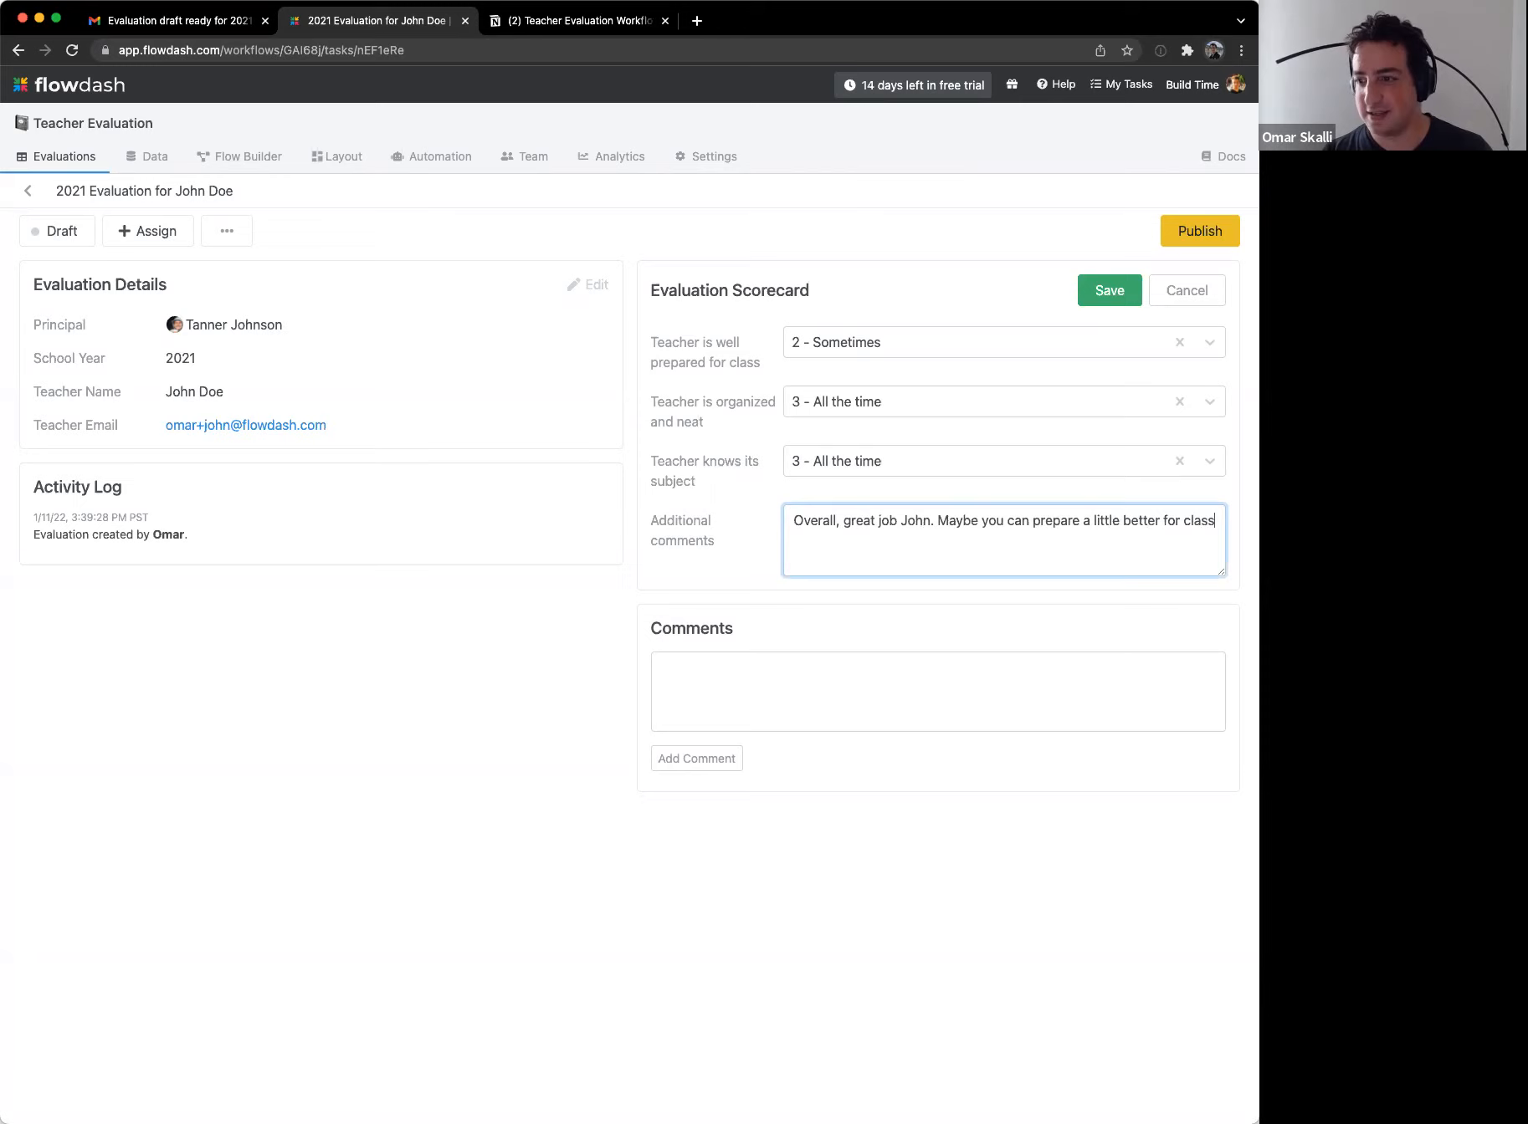
{"action": "type", "text": " in the future."}
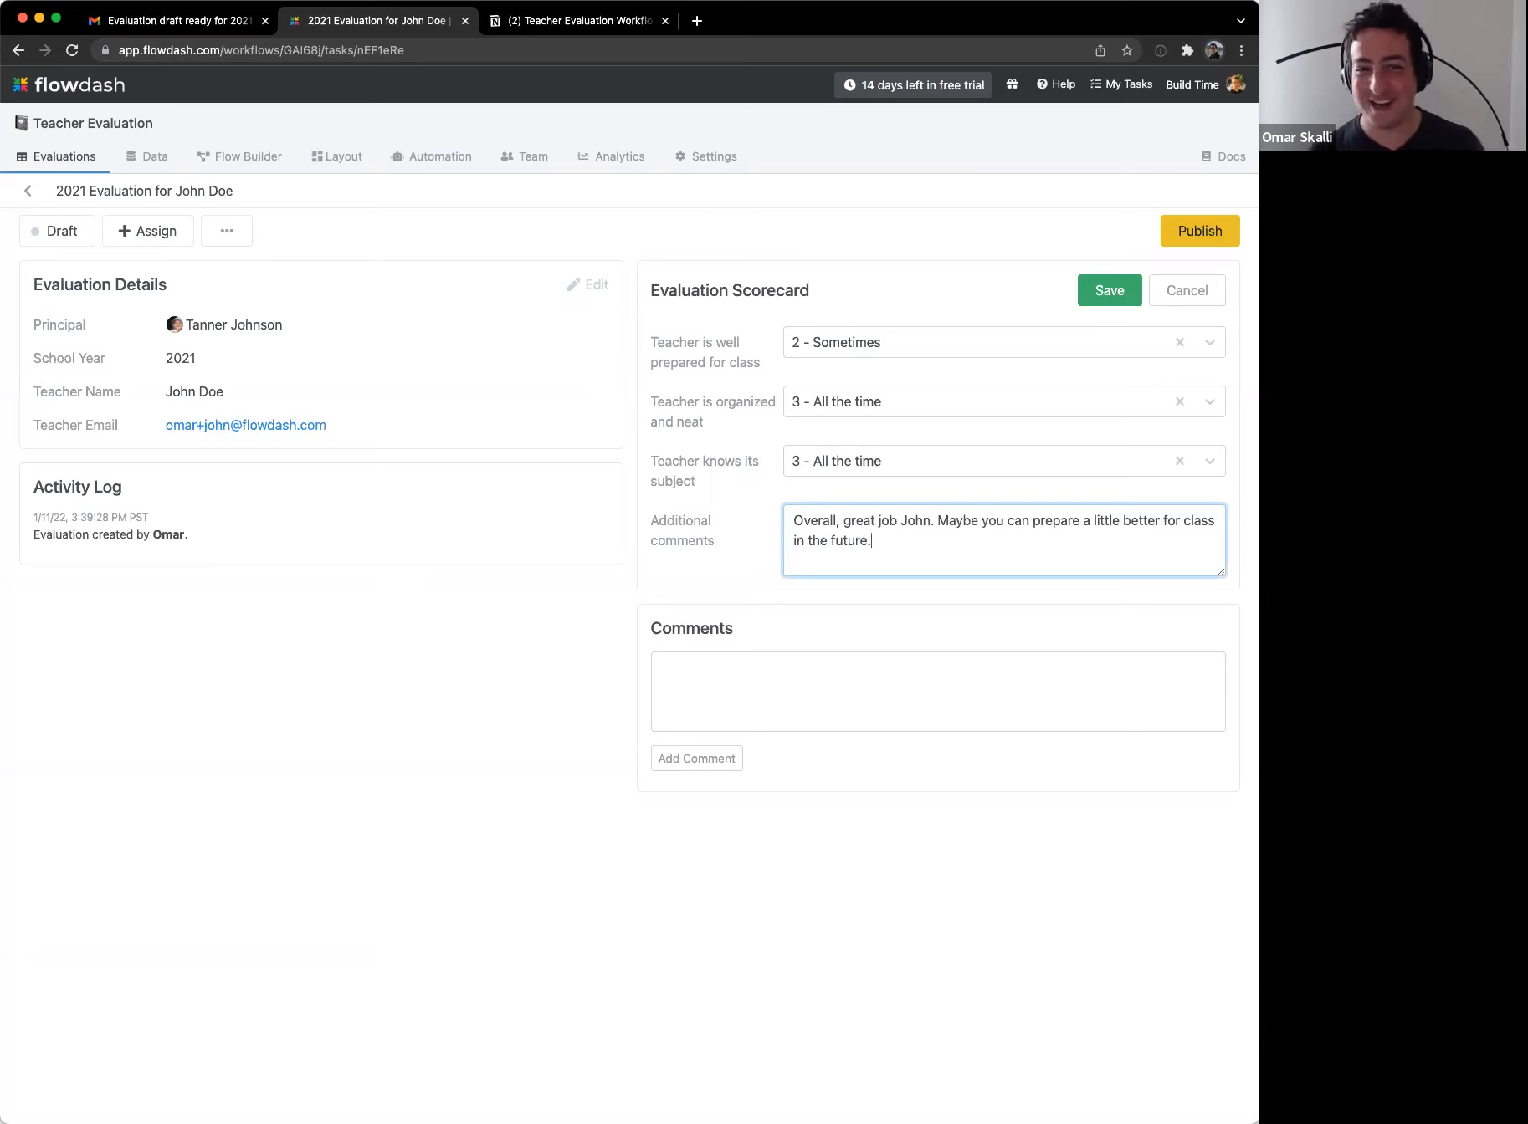
{"action": "left_click", "coordinate": [710, 498]}
Step: Save the scorecard ratings and additional comment
{"action": "left_click", "coordinate": [1104, 299]}
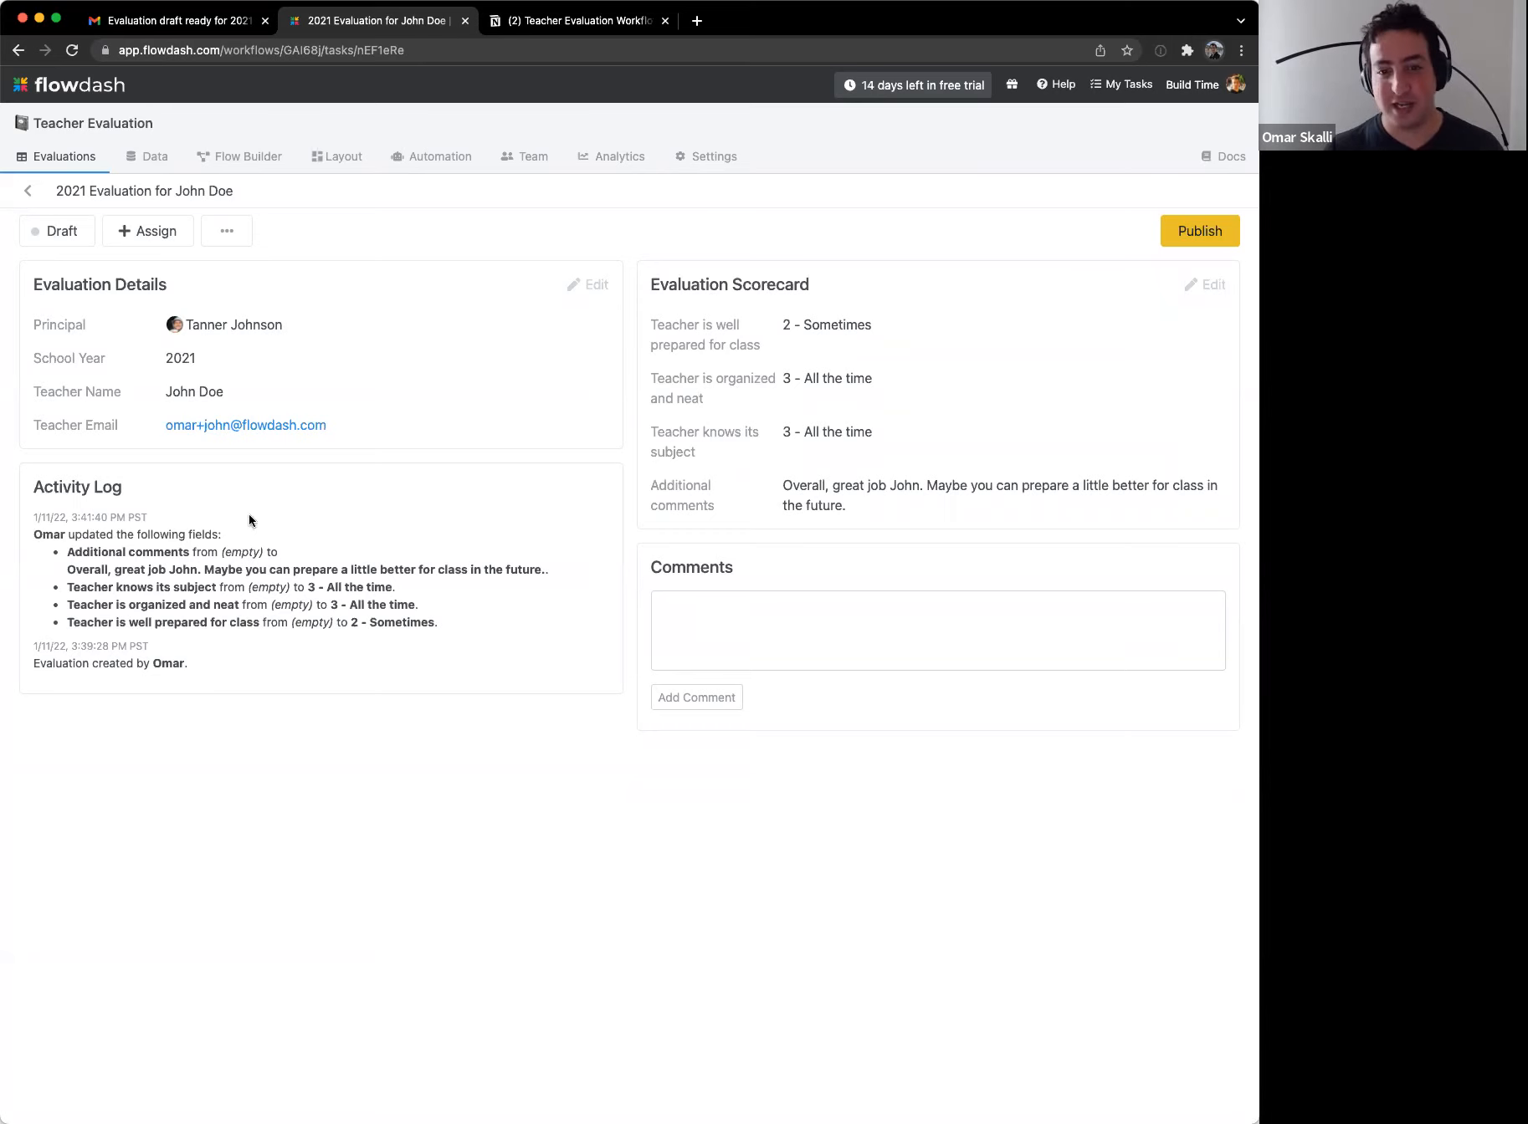
{"action": "left_click_drag", "start_coordinate": [159, 505], "coordinate": [270, 675]}
{"action": "left_click", "coordinate": [269, 675]}
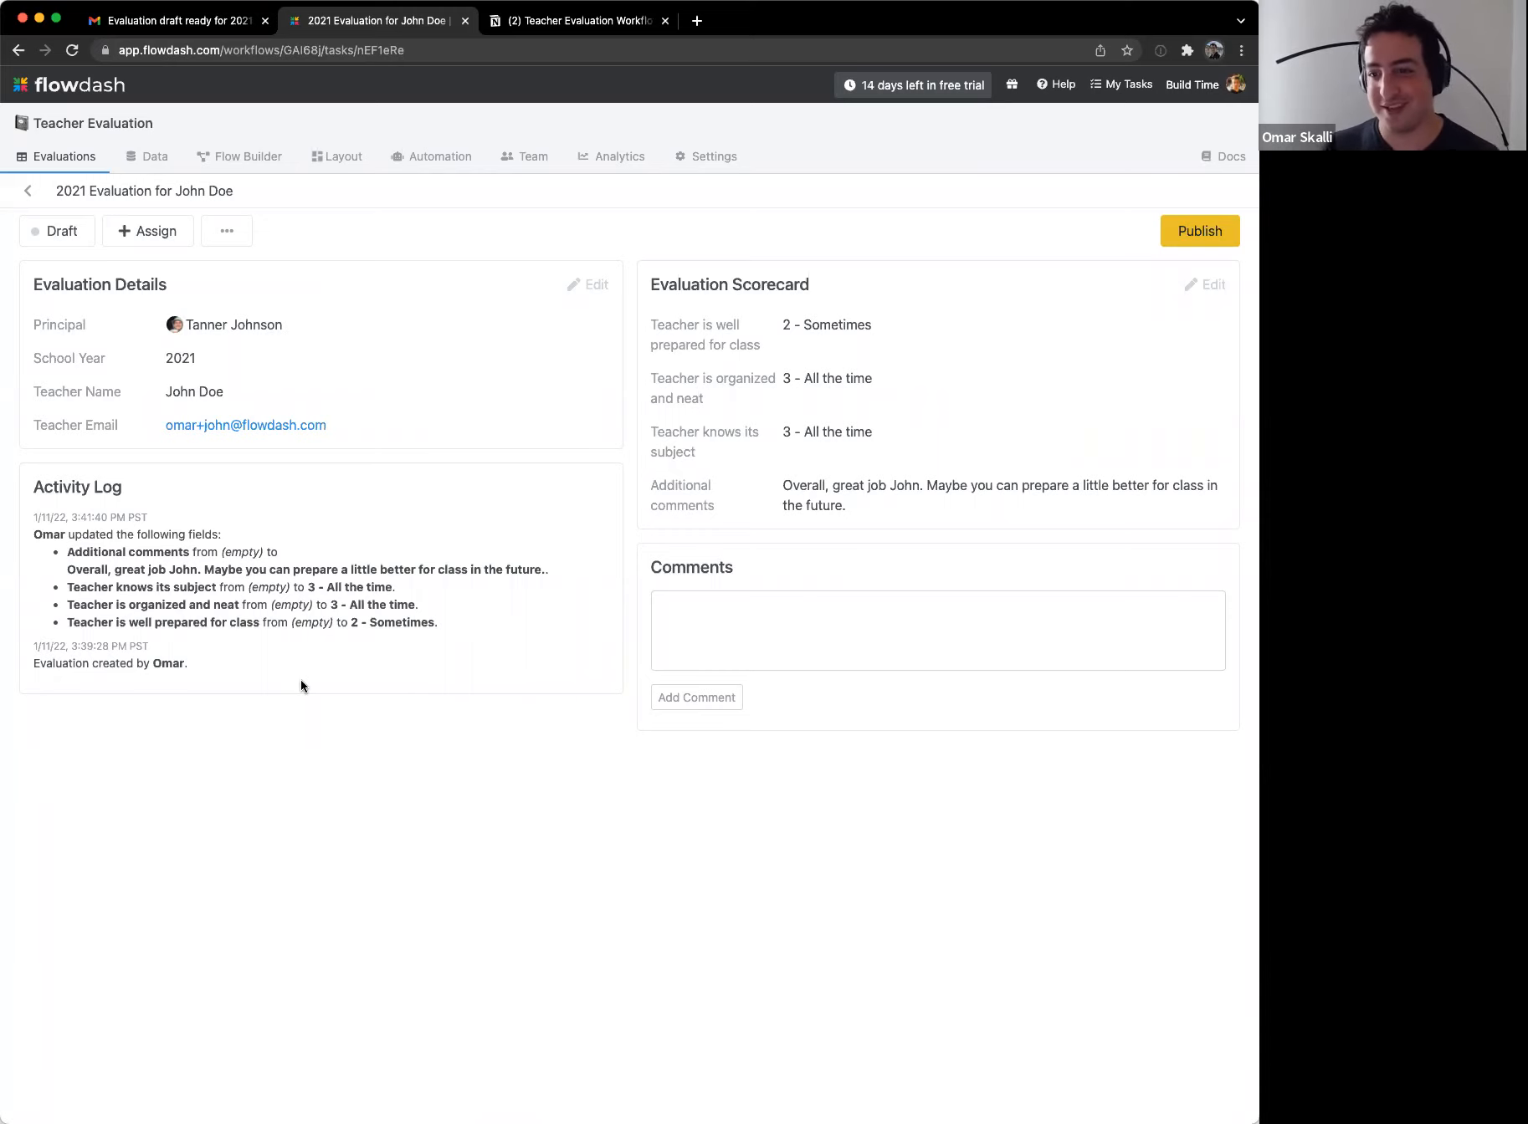
Step: Review the logged field changes in the Activity Log, then start publishing the evaluation
{"action": "left_click_drag", "start_coordinate": [102, 508], "coordinate": [137, 554]}
{"action": "left_click", "coordinate": [138, 557]}
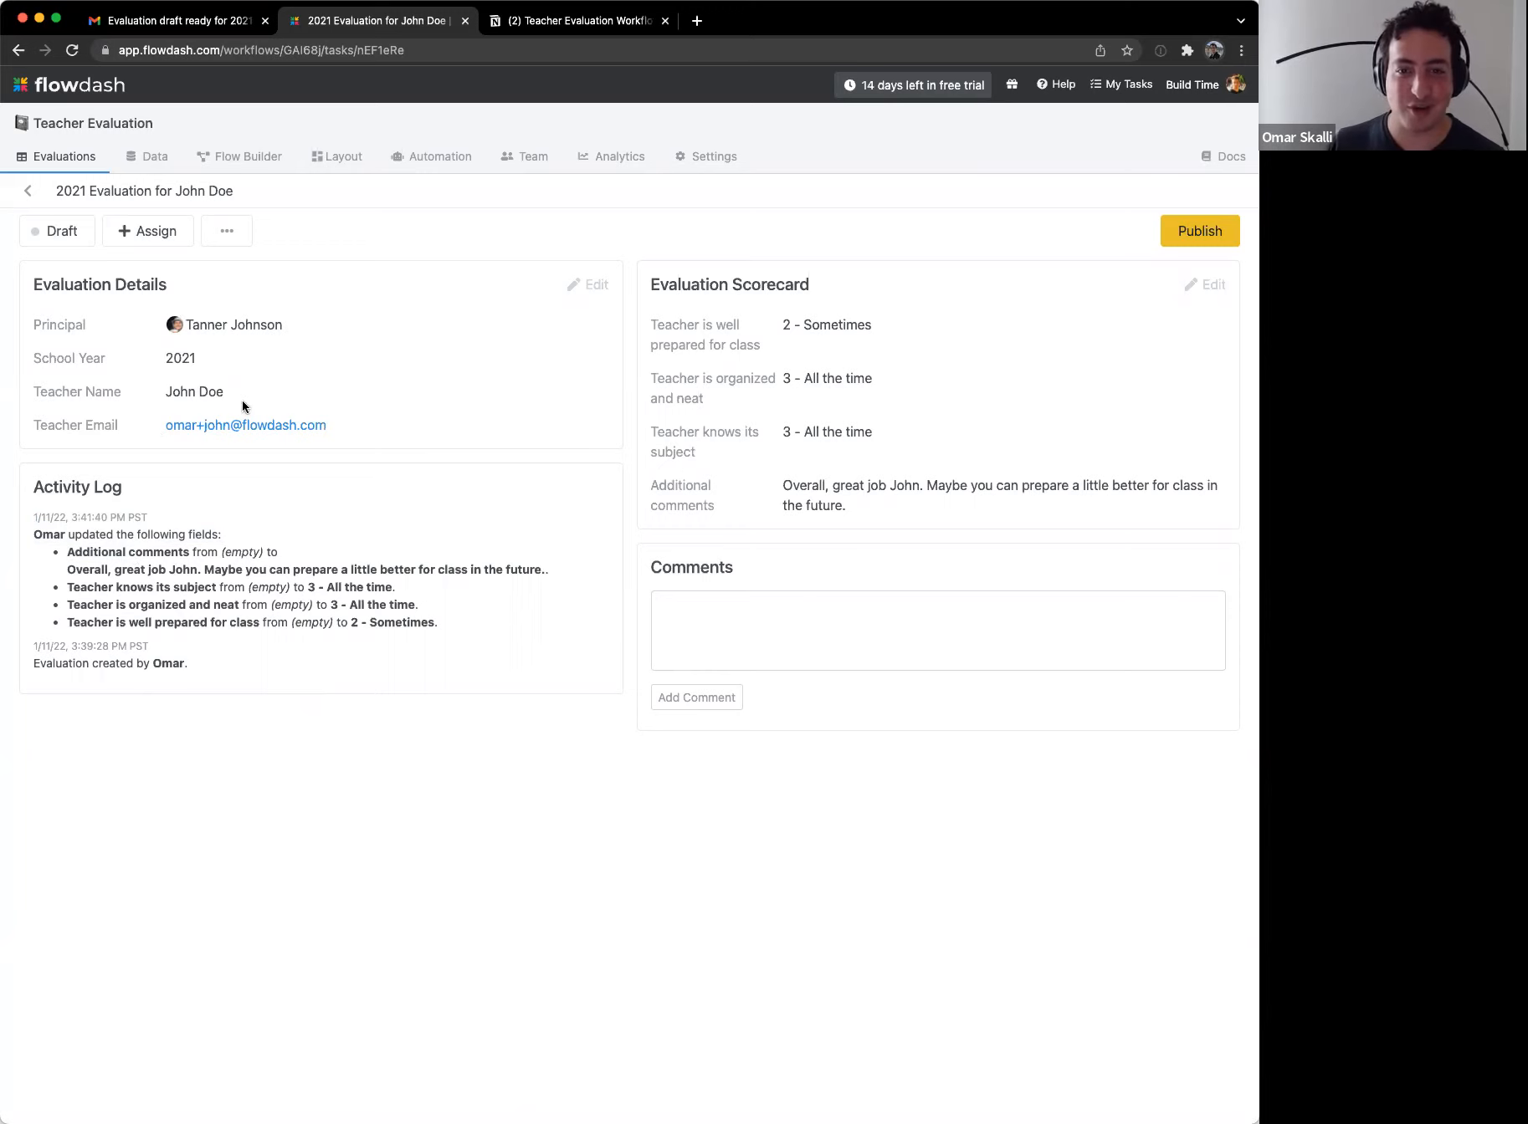
{"action": "left_click_drag", "start_coordinate": [34, 515], "coordinate": [114, 599]}
{"action": "left_click", "coordinate": [114, 599]}
{"action": "left_click_drag", "start_coordinate": [10, 474], "coordinate": [153, 624]}
{"action": "left_click", "coordinate": [159, 631]}
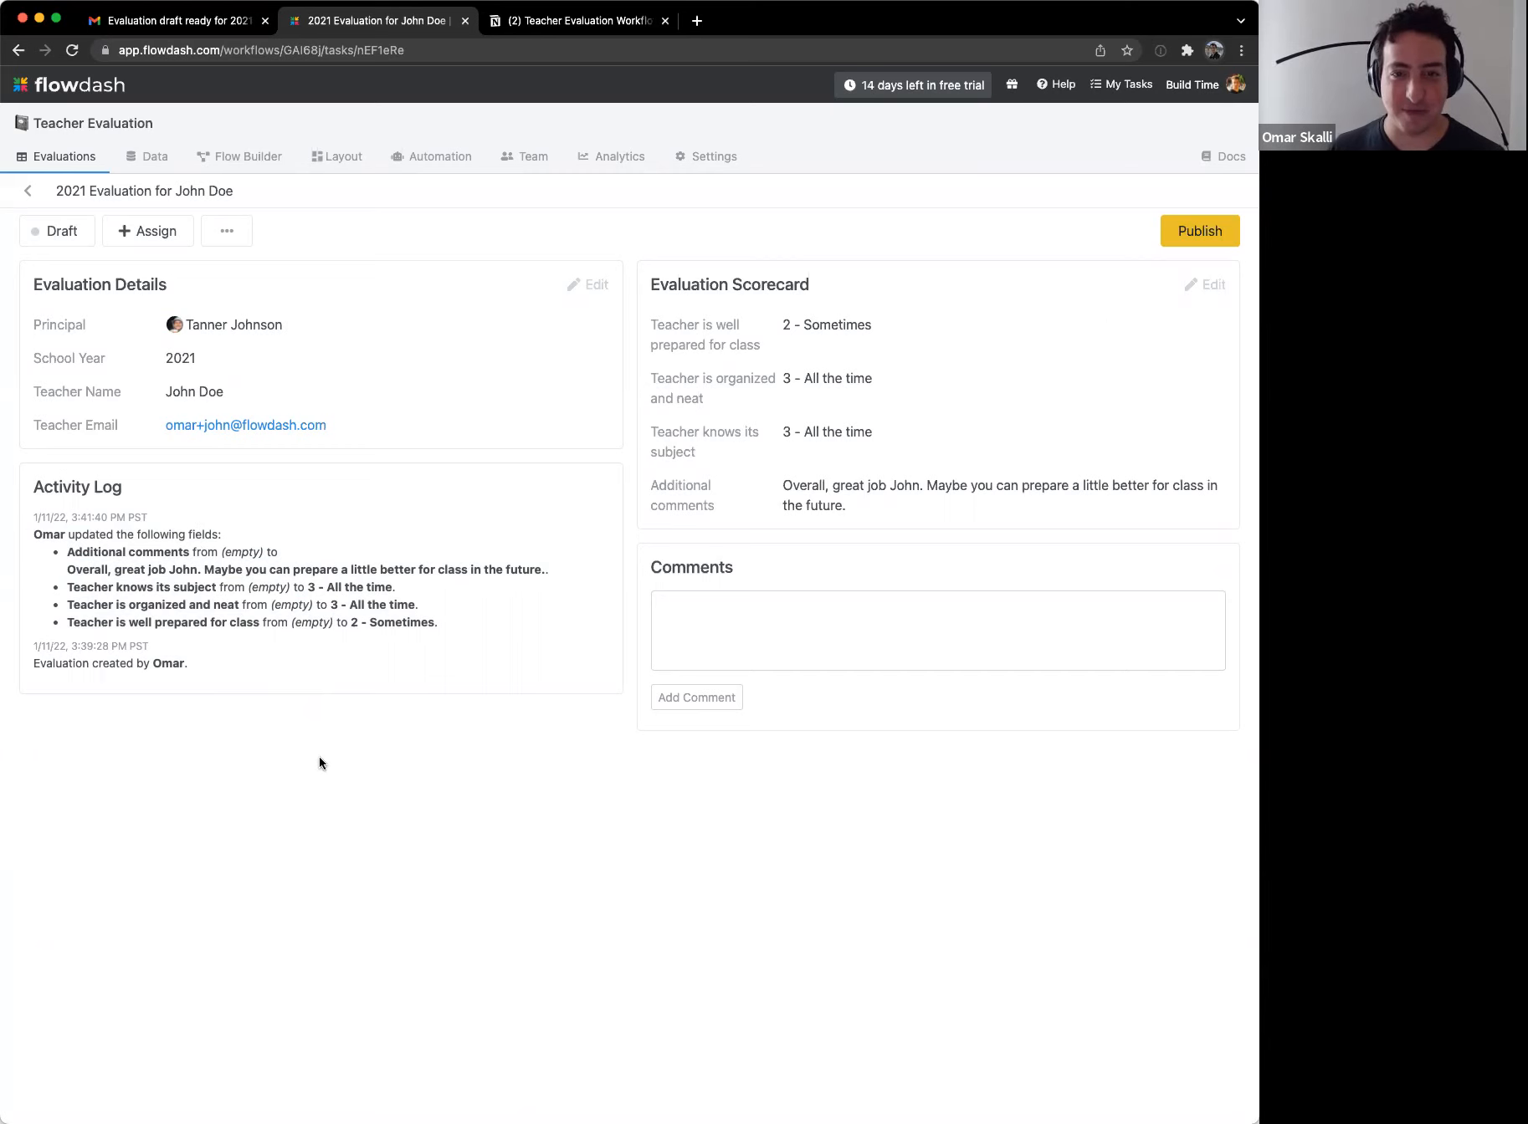
{"action": "left_click", "coordinate": [1200, 231]}
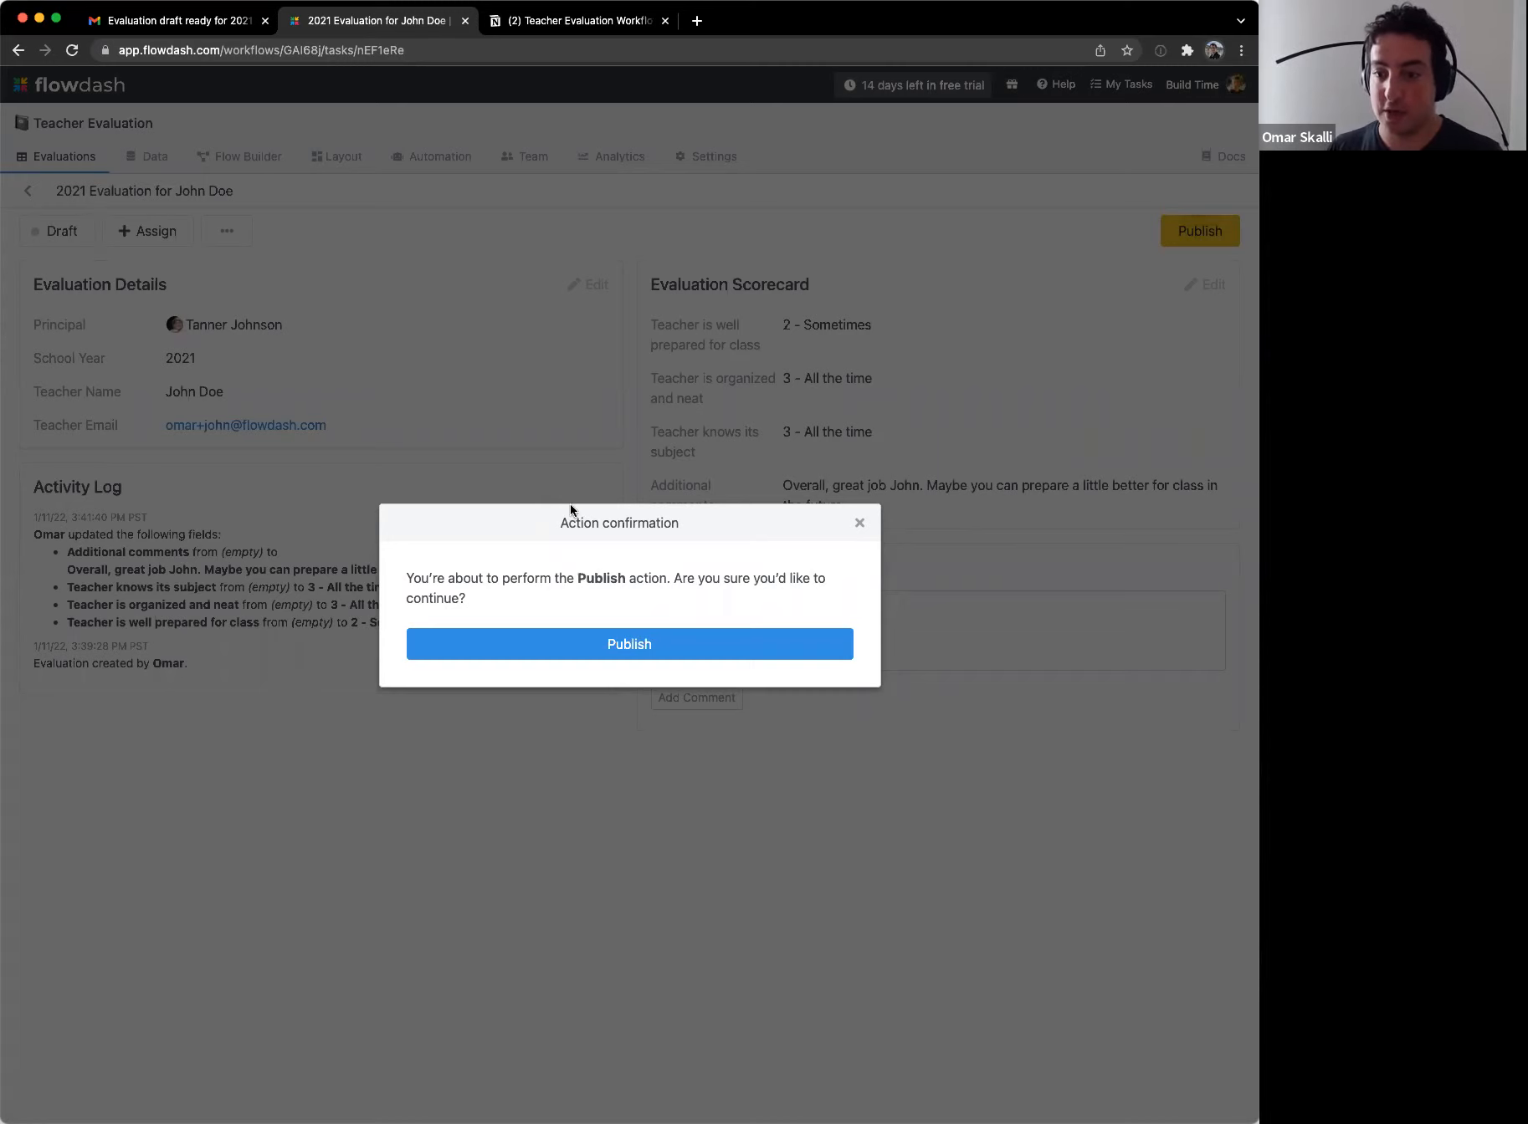
Step: Confirm Publish to move the evaluation to Waiting for Teacher Approval and view the confirmation email in Gmail
{"action": "left_click", "coordinate": [530, 649]}
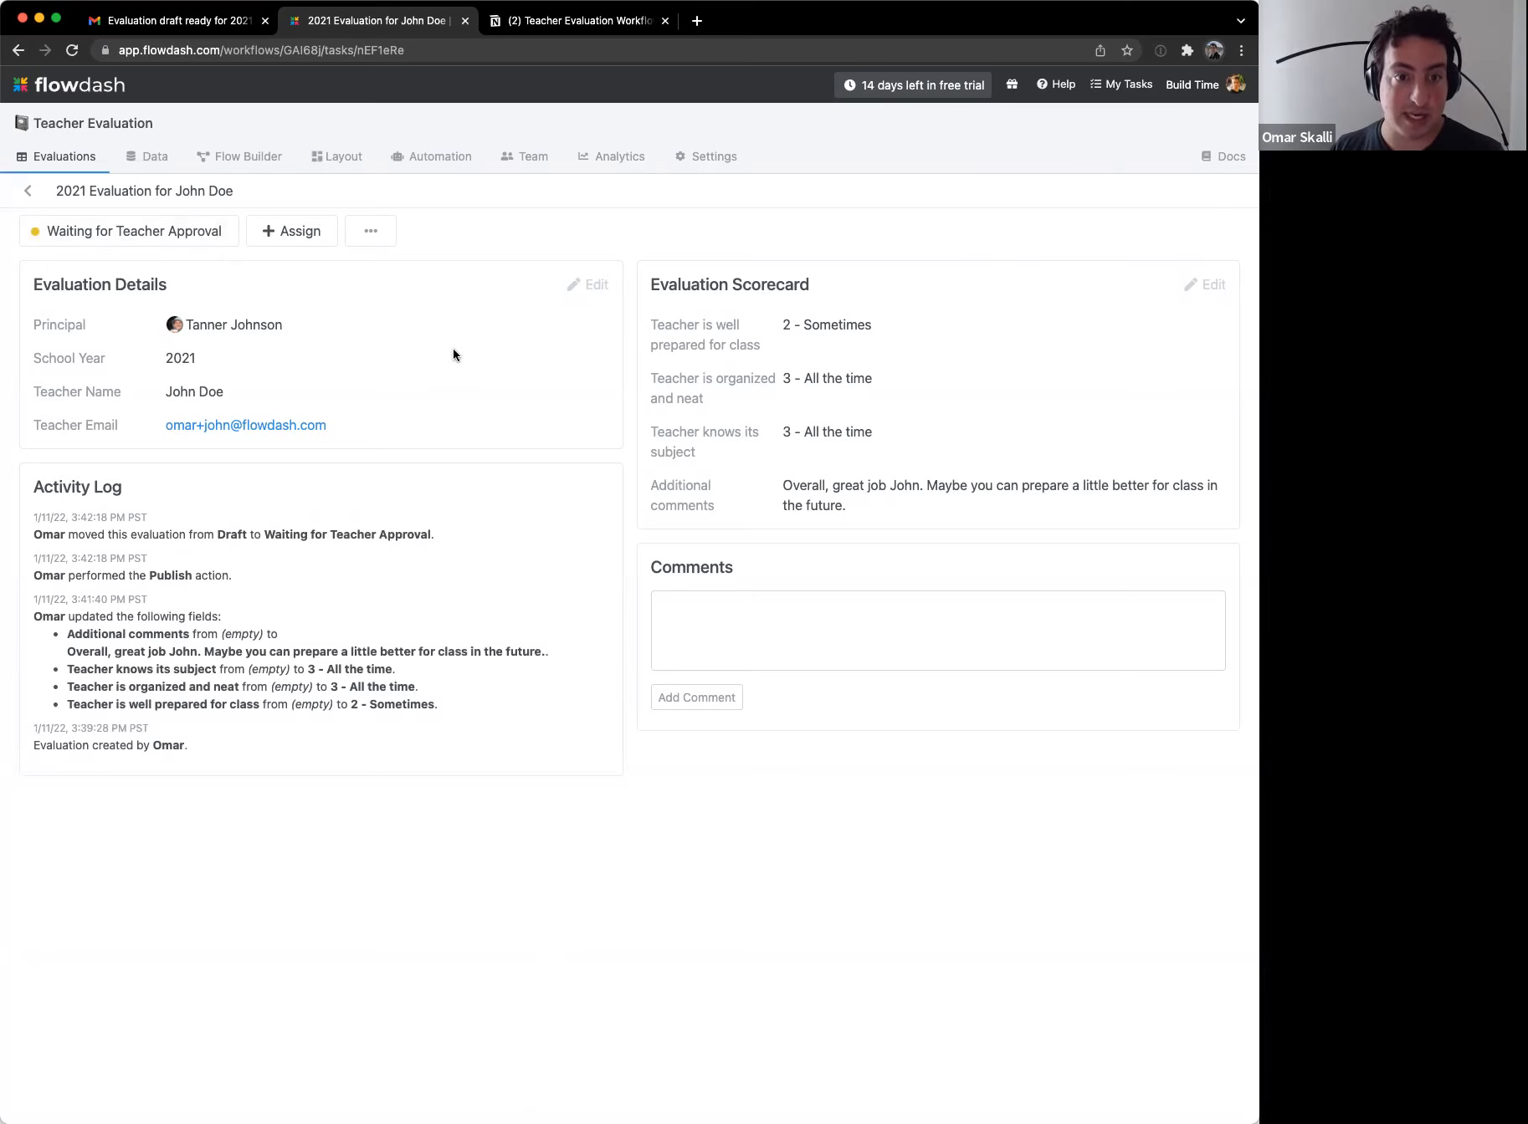
{"action": "left_click", "coordinate": [234, 23]}
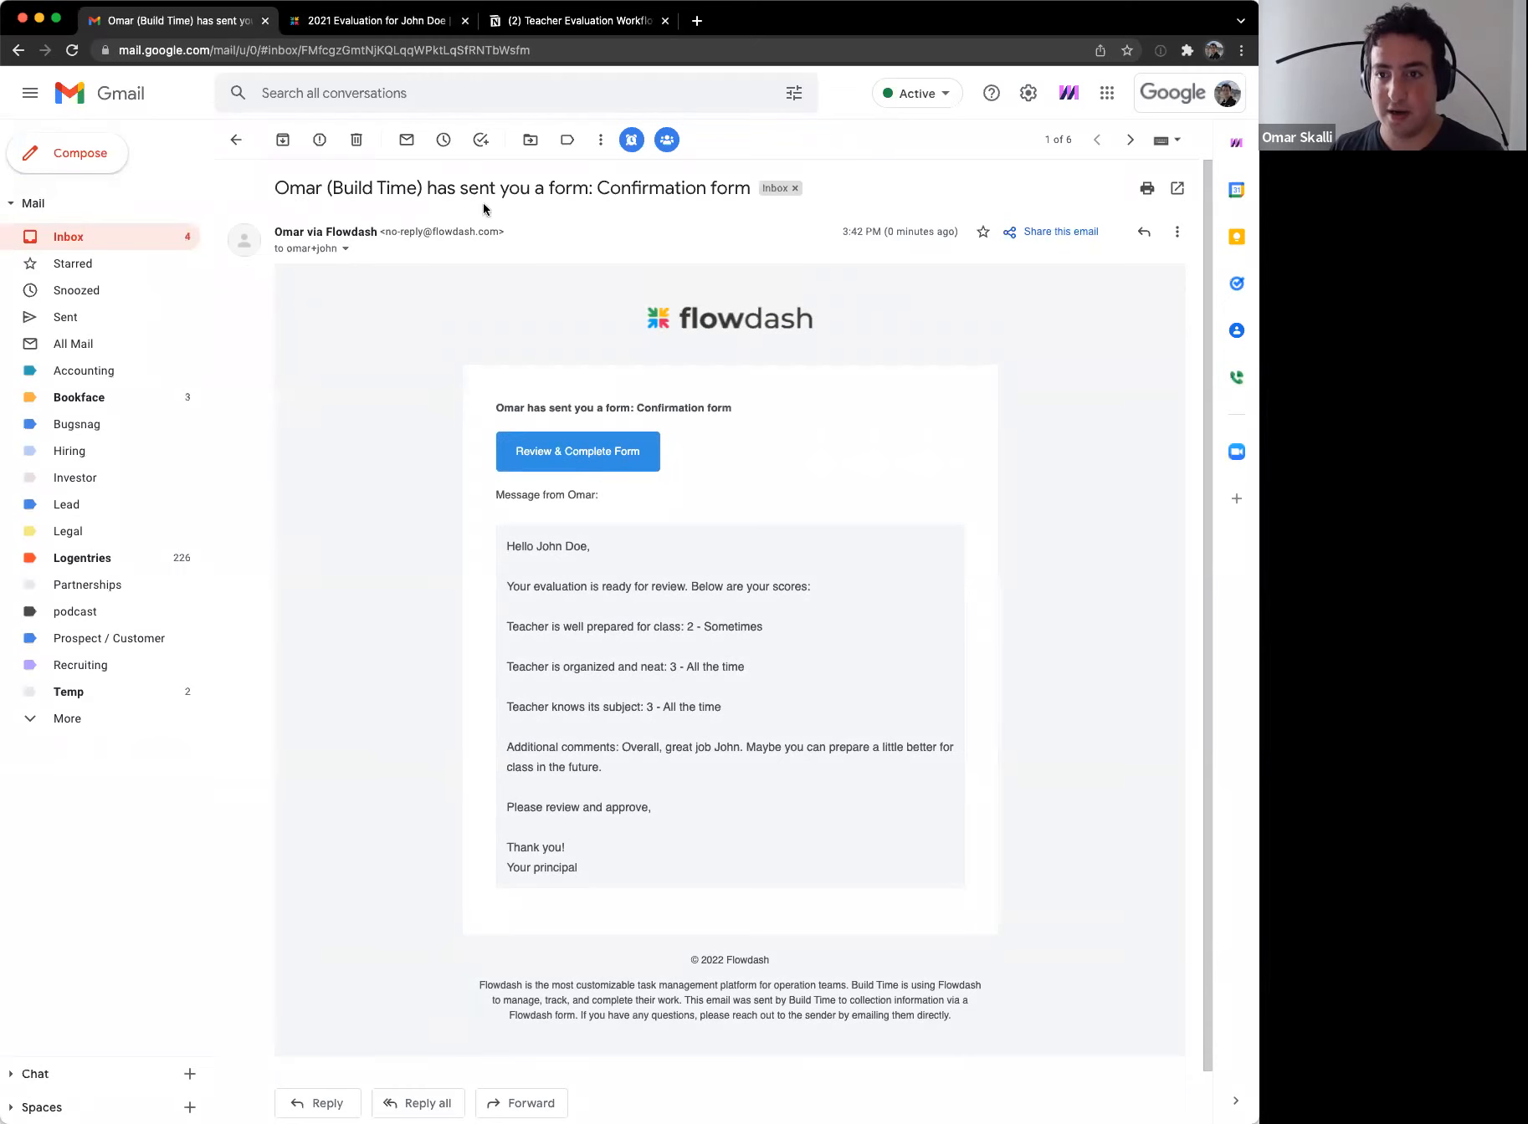
Step: Read through the confirmation email's subject line and sender
{"action": "left_click_drag", "start_coordinate": [599, 188], "coordinate": [732, 192]}
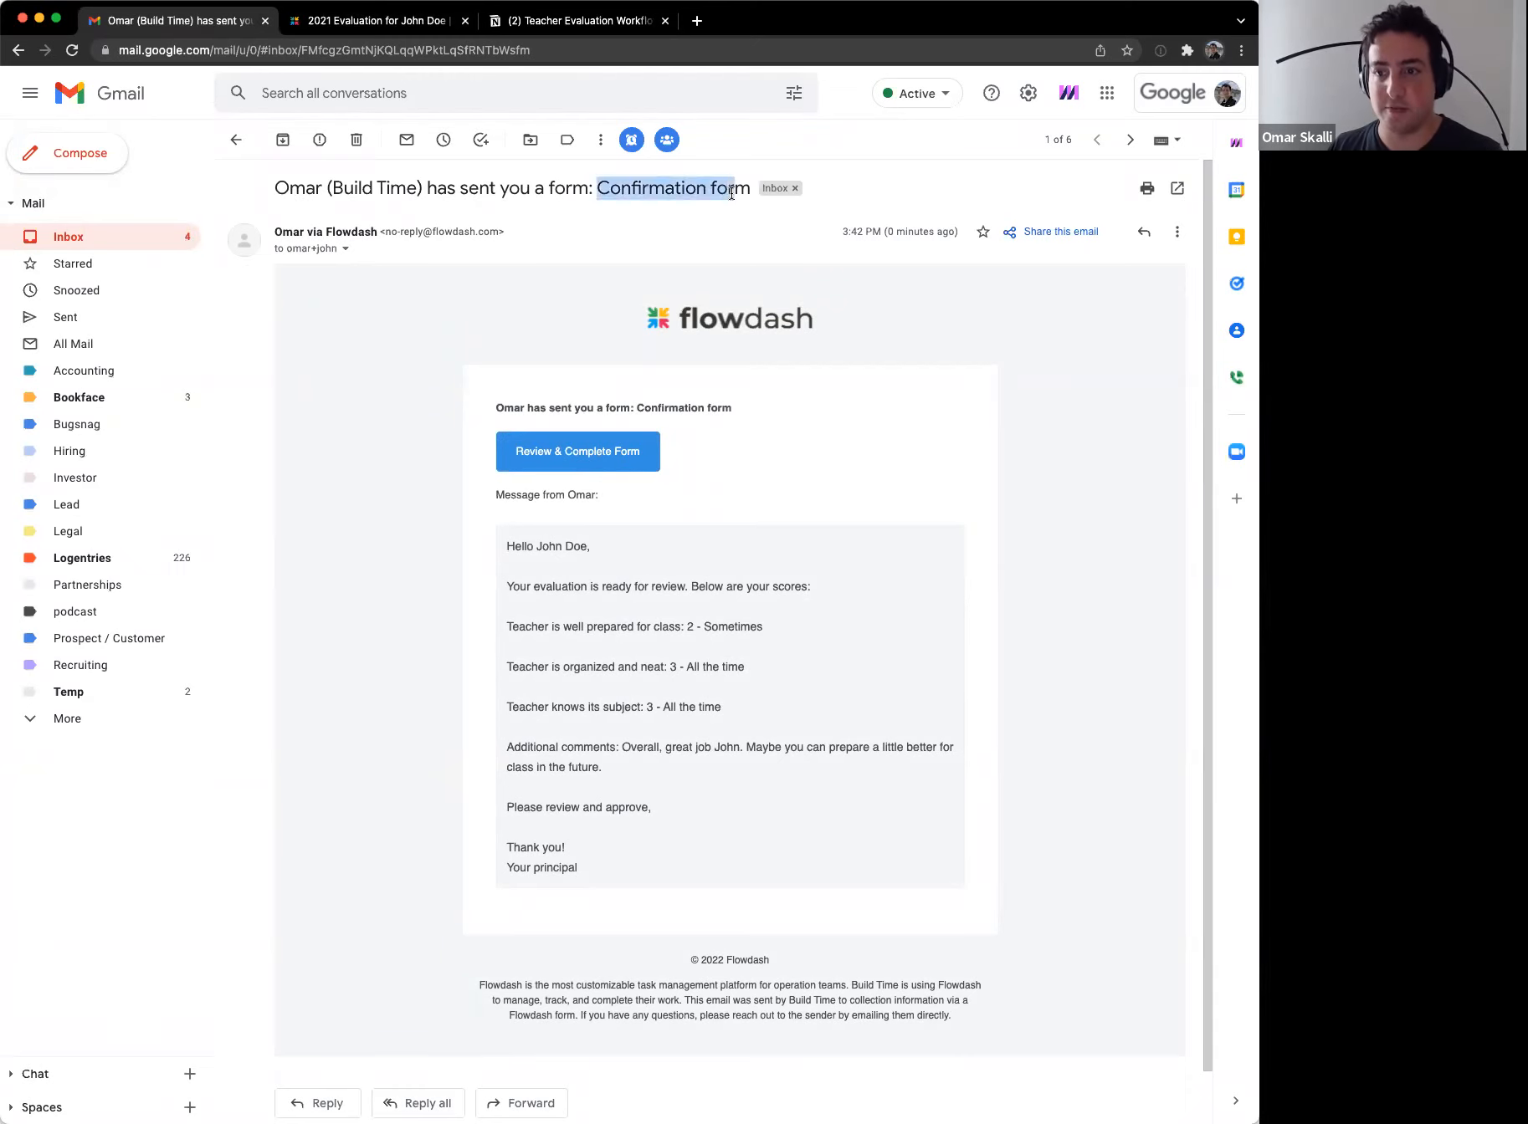
{"action": "left_click", "coordinate": [415, 366]}
{"action": "scroll", "coordinate": [418, 502], "scroll_direction": "down", "scroll_amount": 1}
{"action": "scroll", "coordinate": [420, 500], "scroll_direction": "up", "scroll_amount": 1}
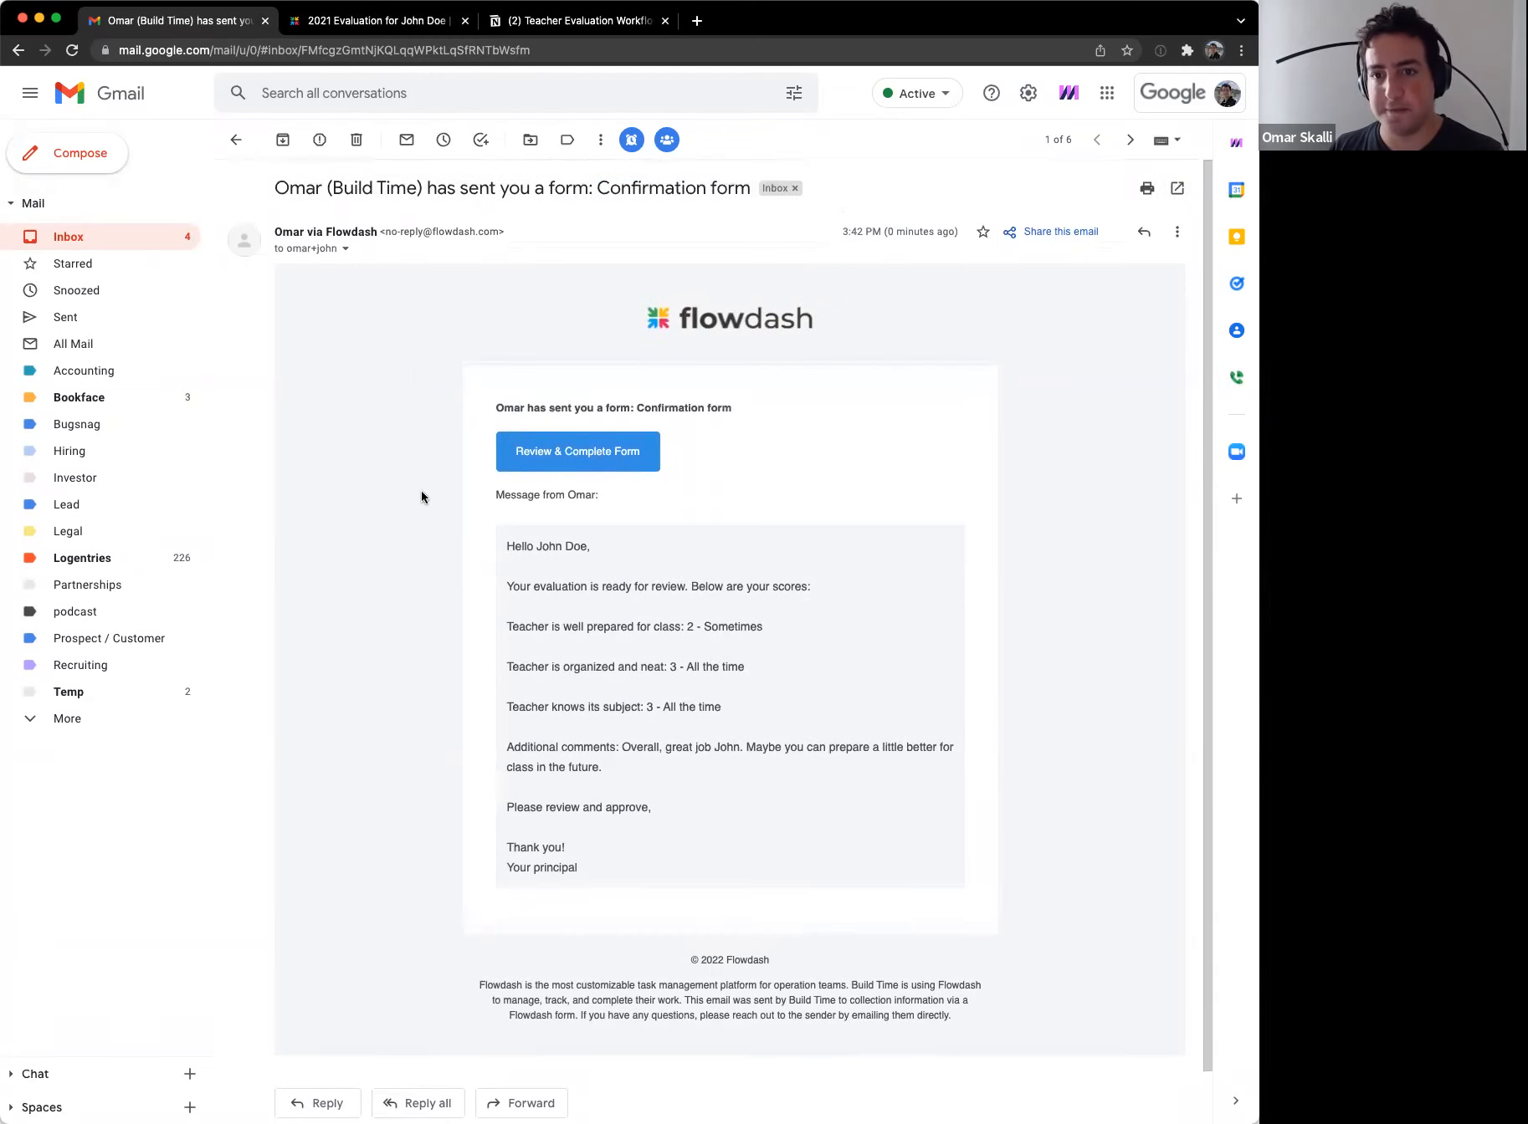
{"action": "left_click_drag", "start_coordinate": [332, 189], "coordinate": [422, 191]}
{"action": "left_click", "coordinate": [421, 191]}
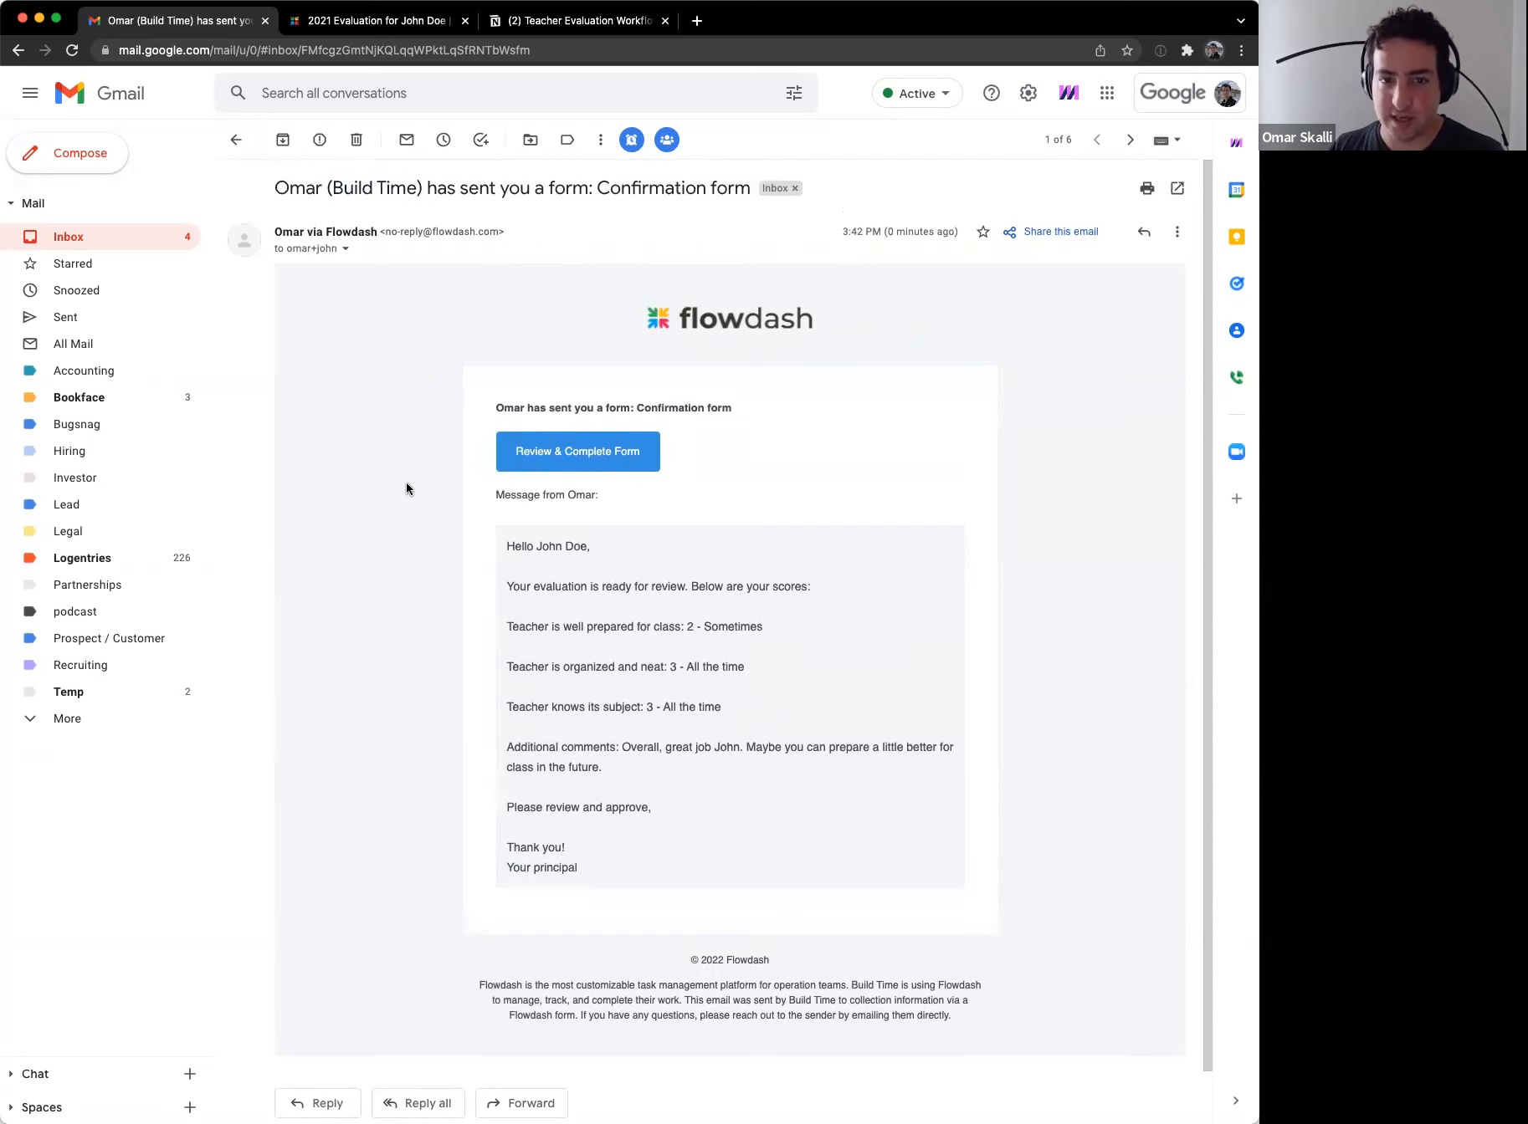
{"action": "left_click_drag", "start_coordinate": [276, 188], "coordinate": [496, 190]}
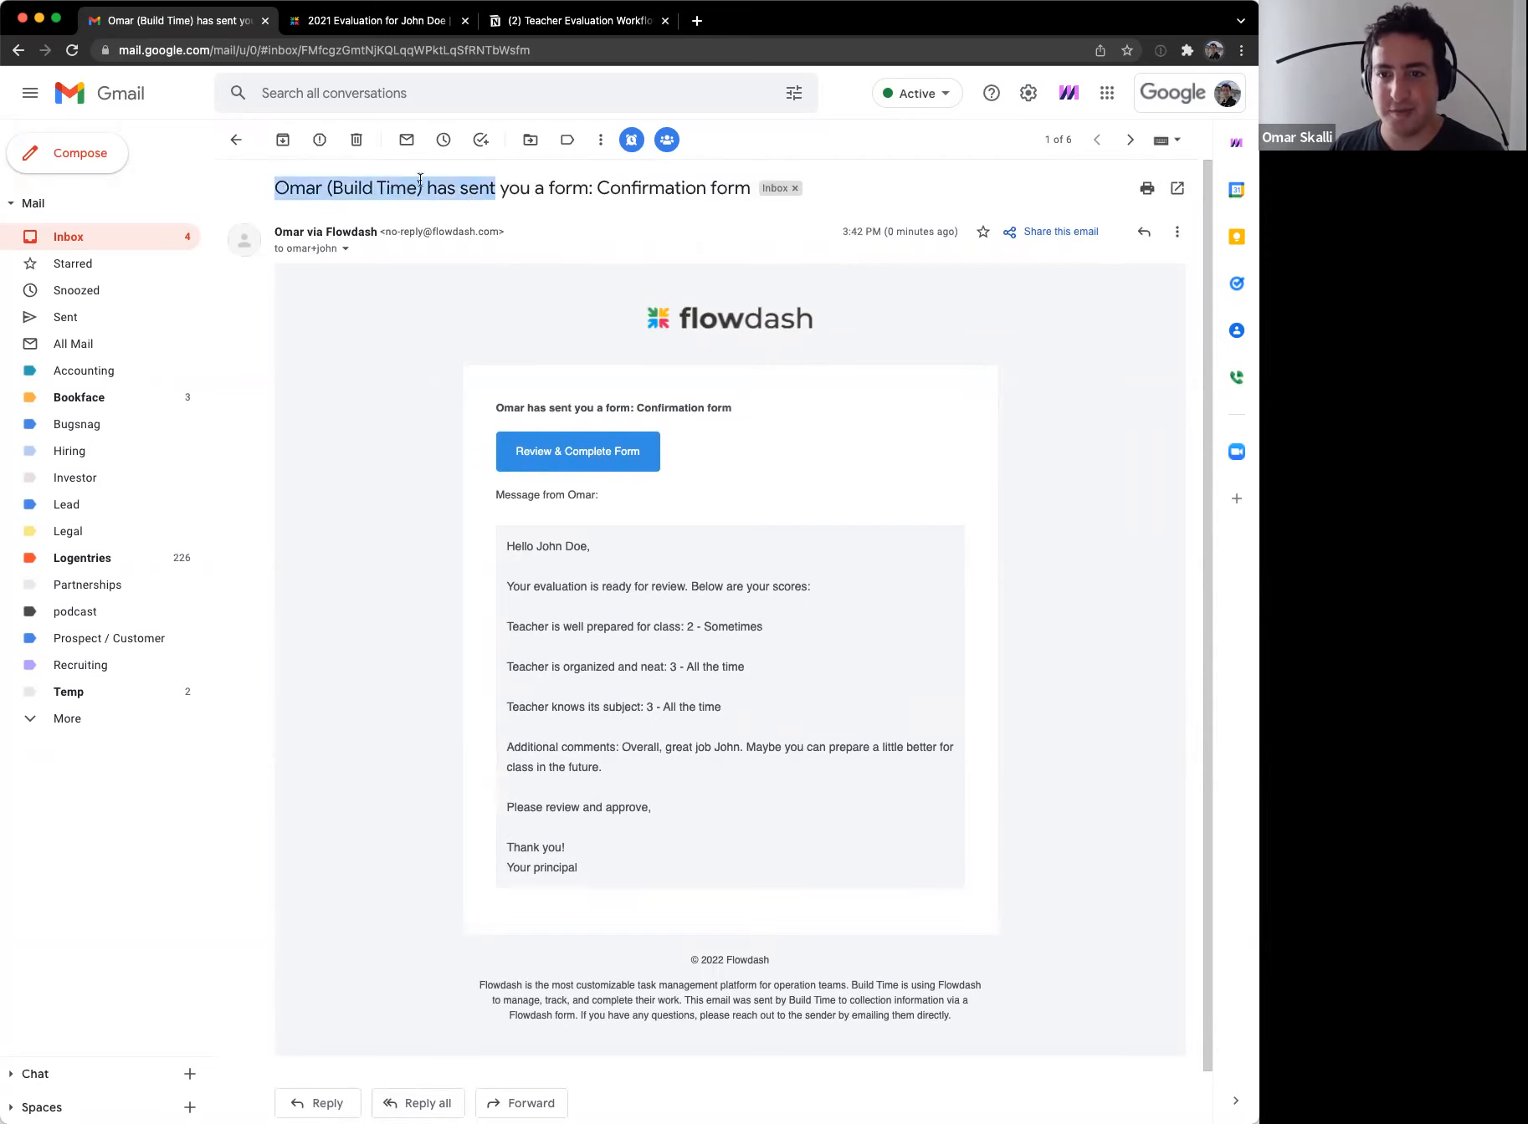
{"action": "left_click", "coordinate": [373, 580]}
{"action": "scroll", "coordinate": [382, 562], "scroll_direction": "down", "scroll_amount": 1}
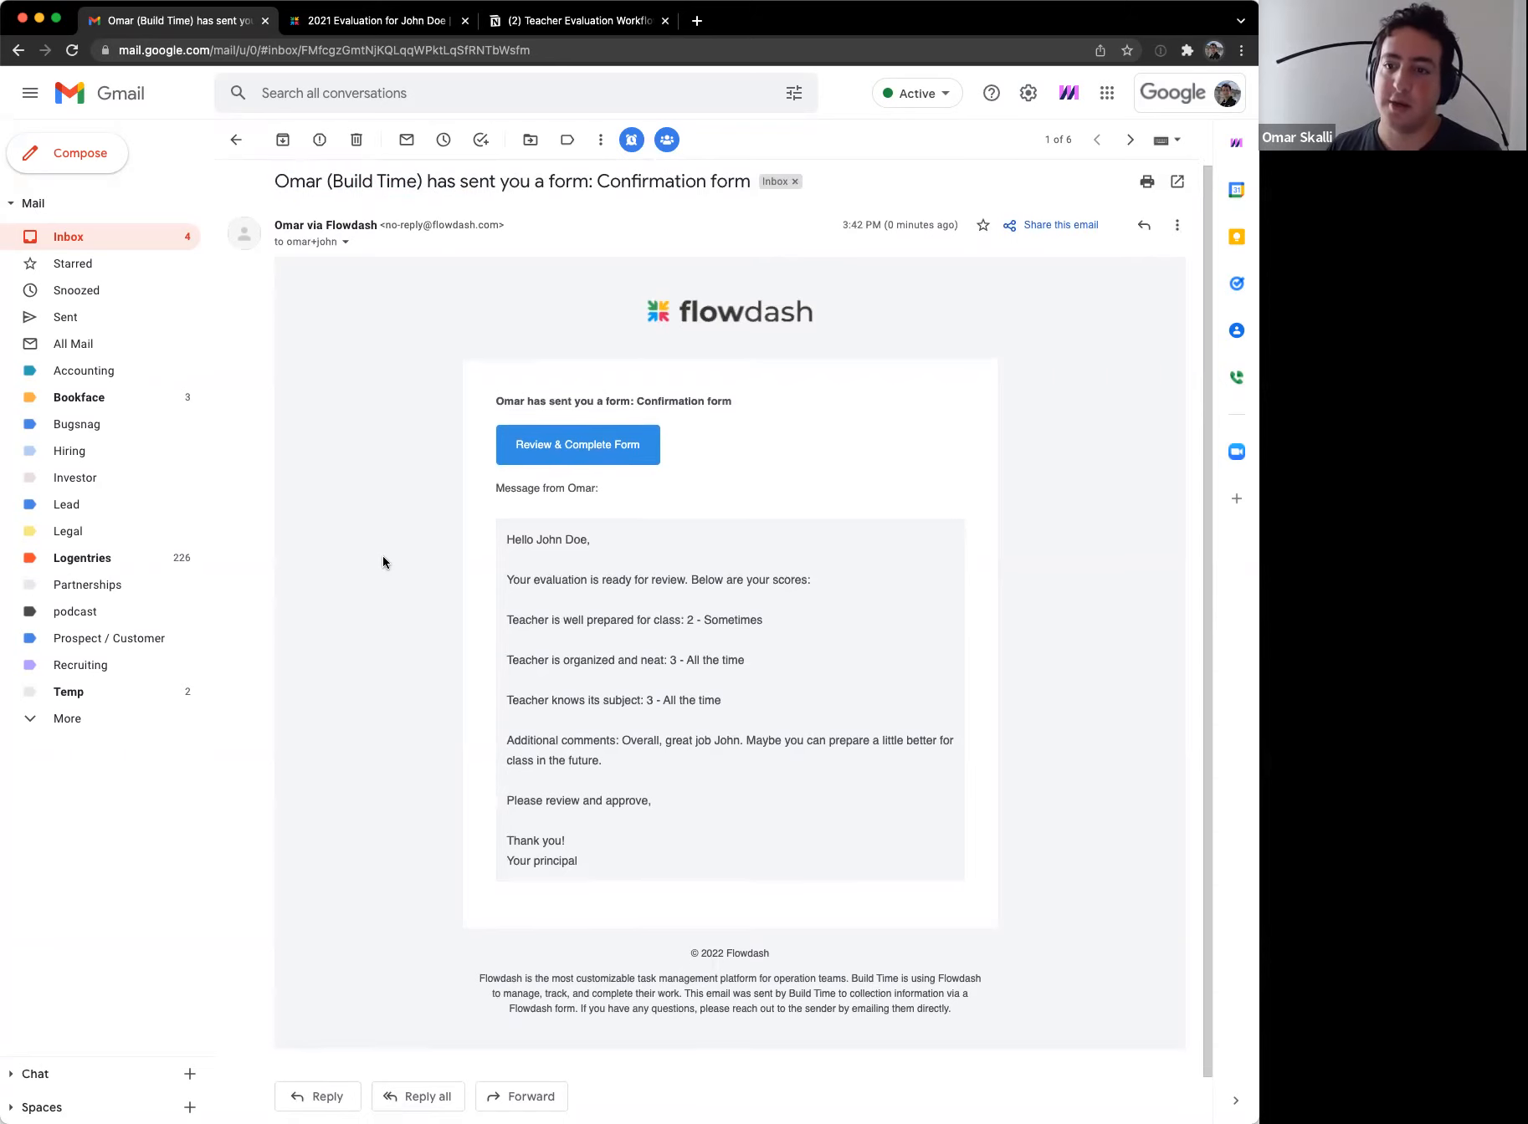
Step: Review the email's scores and additional comments, then open the Review & Complete Form
{"action": "left_click_drag", "start_coordinate": [742, 394], "coordinate": [664, 399]}
{"action": "left_click", "coordinate": [663, 400]}
{"action": "left_click_drag", "start_coordinate": [533, 537], "coordinate": [654, 799]}
{"action": "left_click", "coordinate": [754, 773]}
{"action": "triple_click", "coordinate": [779, 635]}
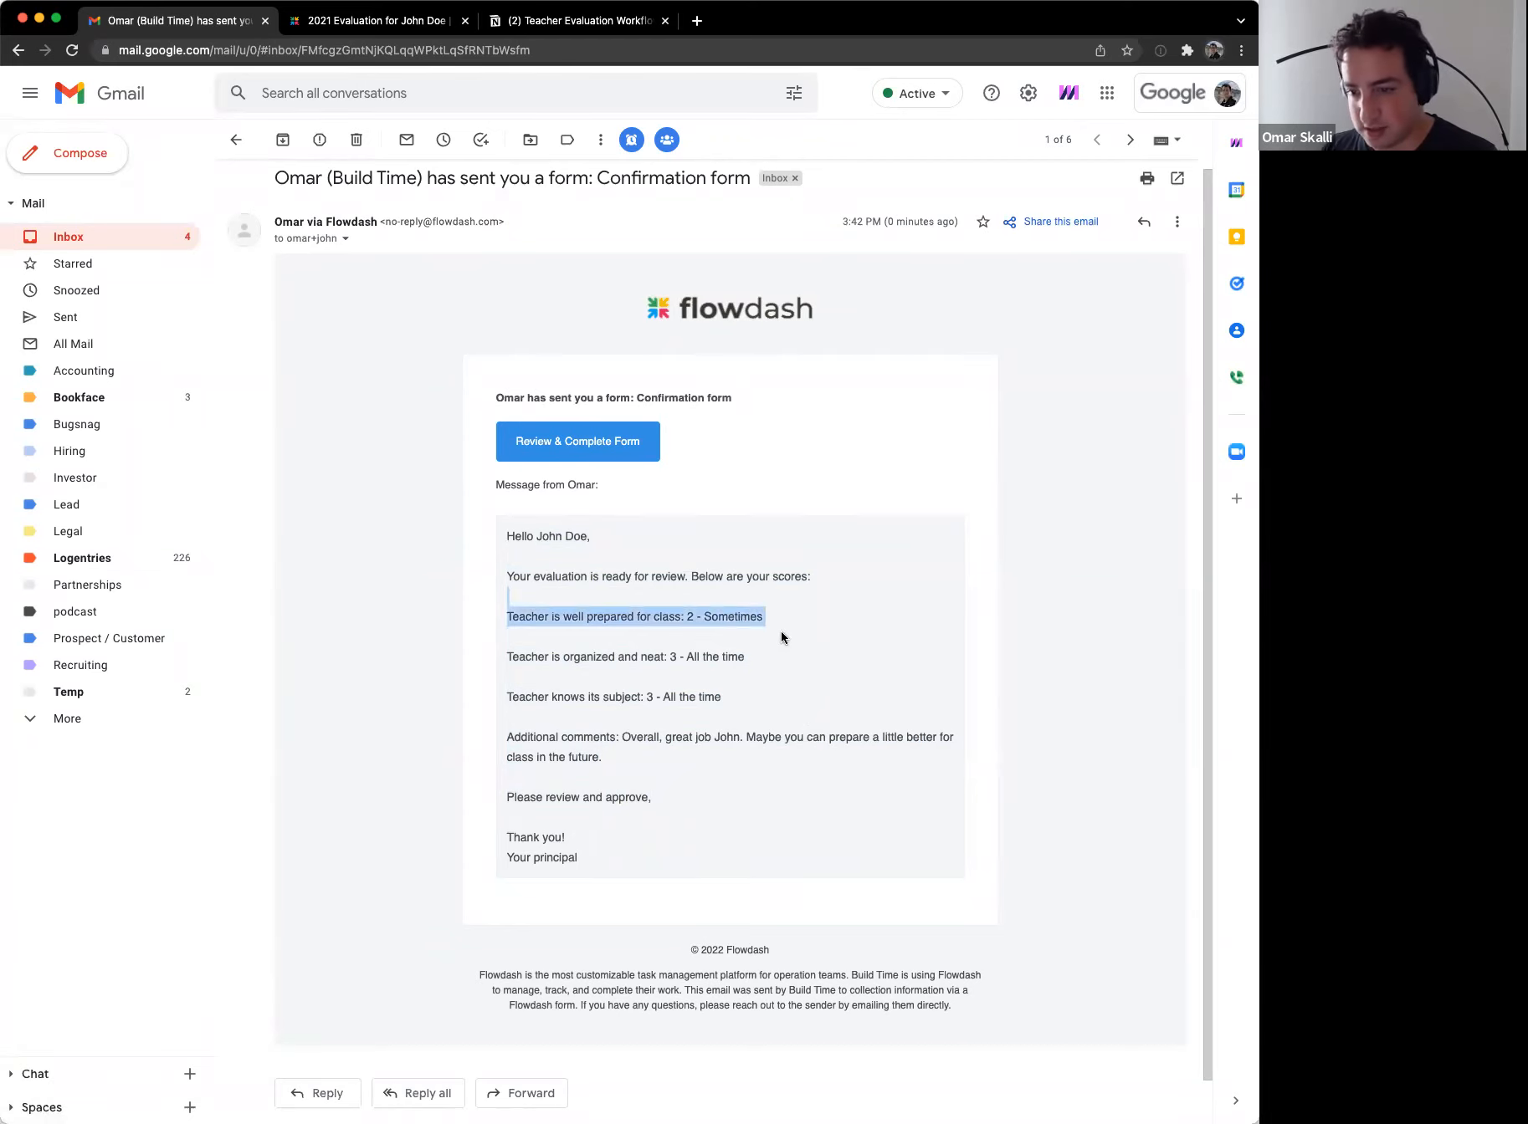
{"action": "left_click", "coordinate": [783, 639]}
{"action": "left_click_drag", "start_coordinate": [621, 730], "coordinate": [649, 776]}
{"action": "left_click", "coordinate": [649, 777]}
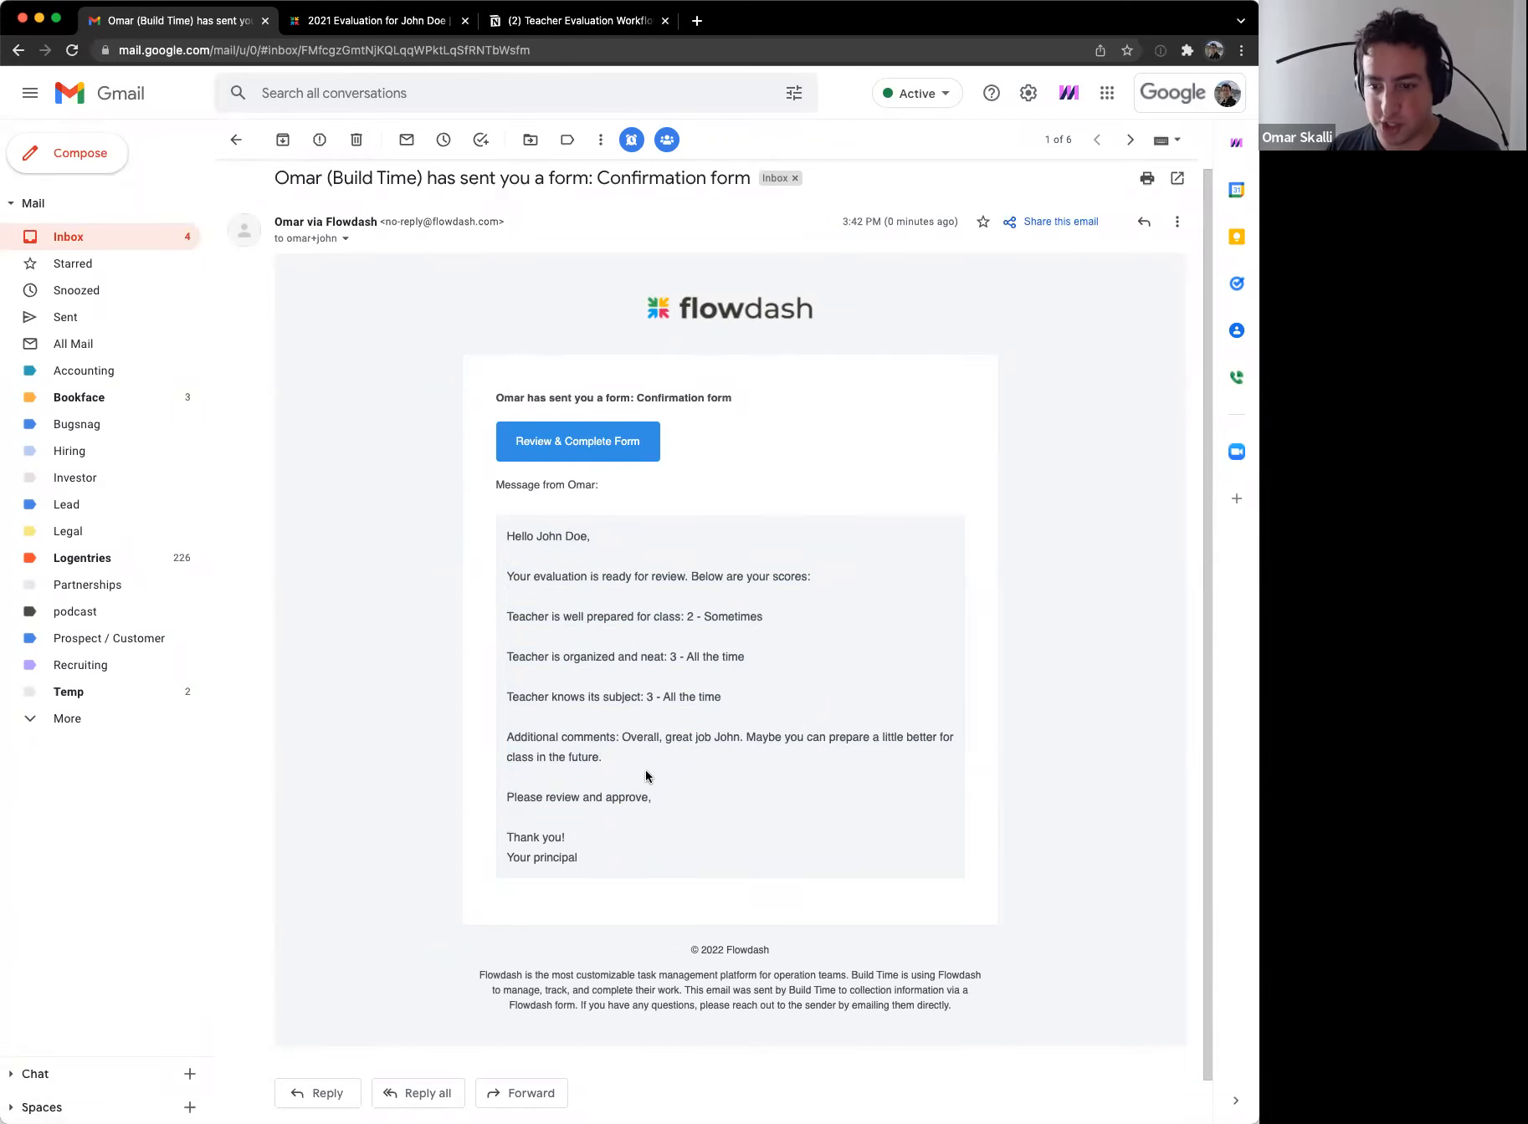
{"action": "left_click", "coordinate": [587, 454]}
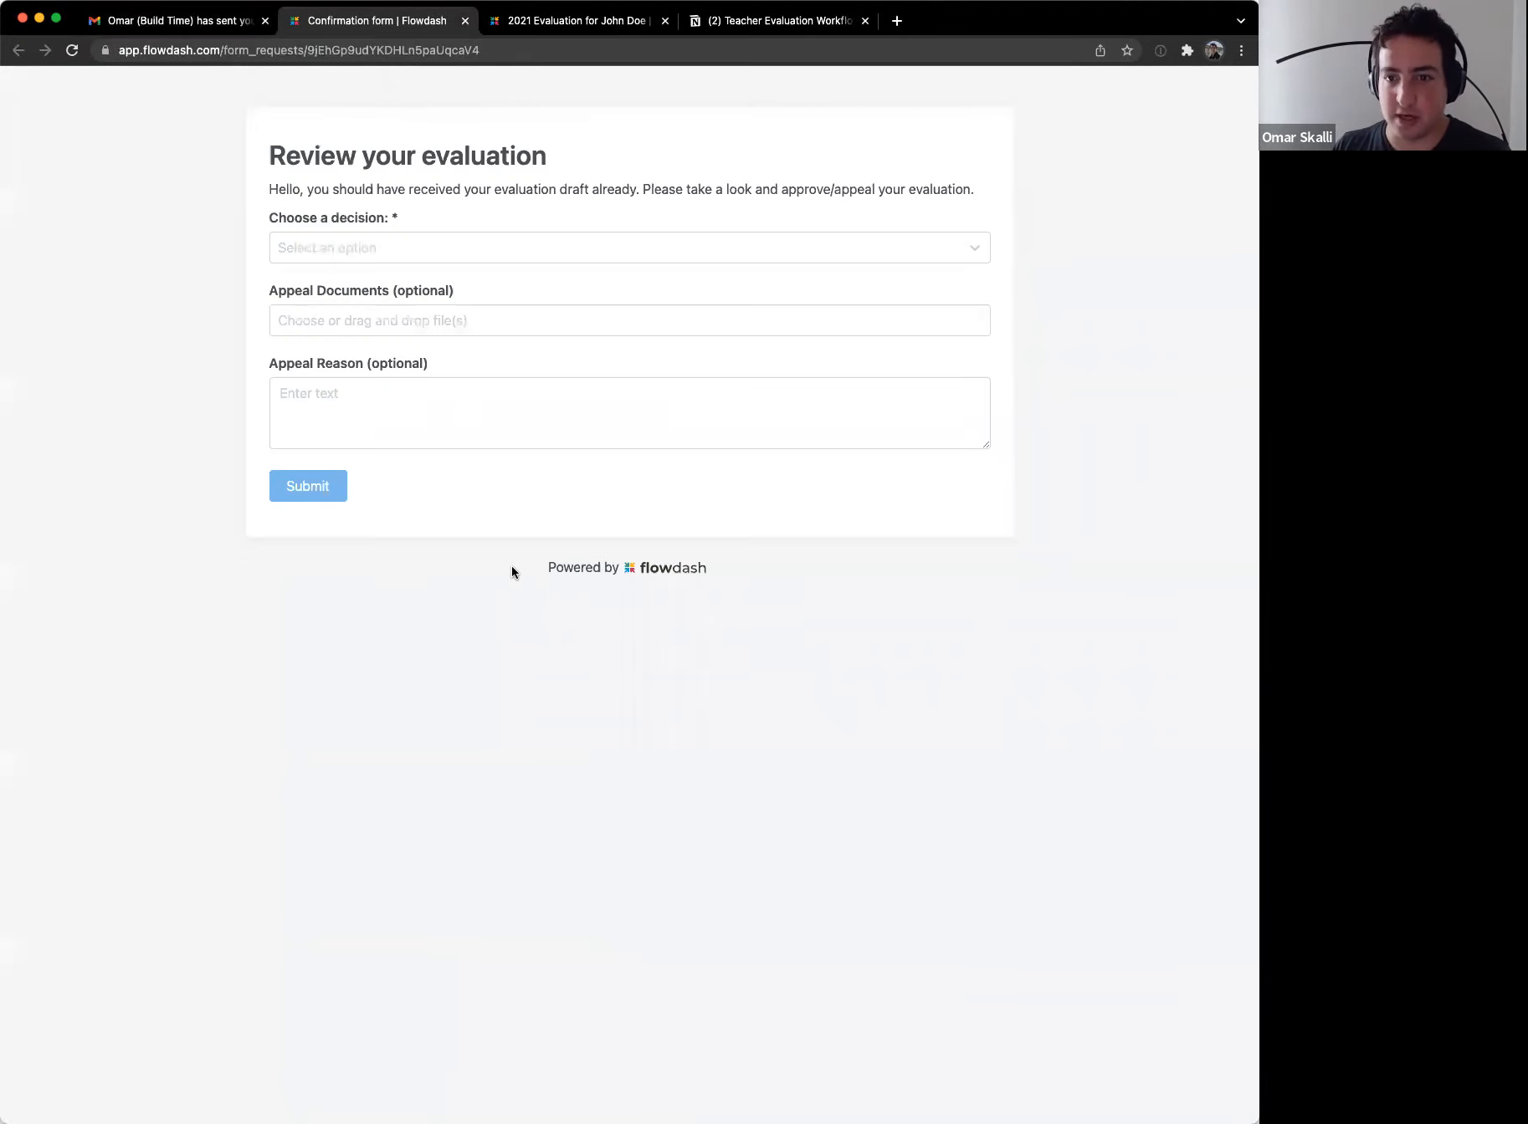
Step: Choose Appeal, write a reason saying the teacher is very well prepared plus a signature, and submit
{"action": "left_click", "coordinate": [371, 257]}
{"action": "left_click", "coordinate": [358, 317]}
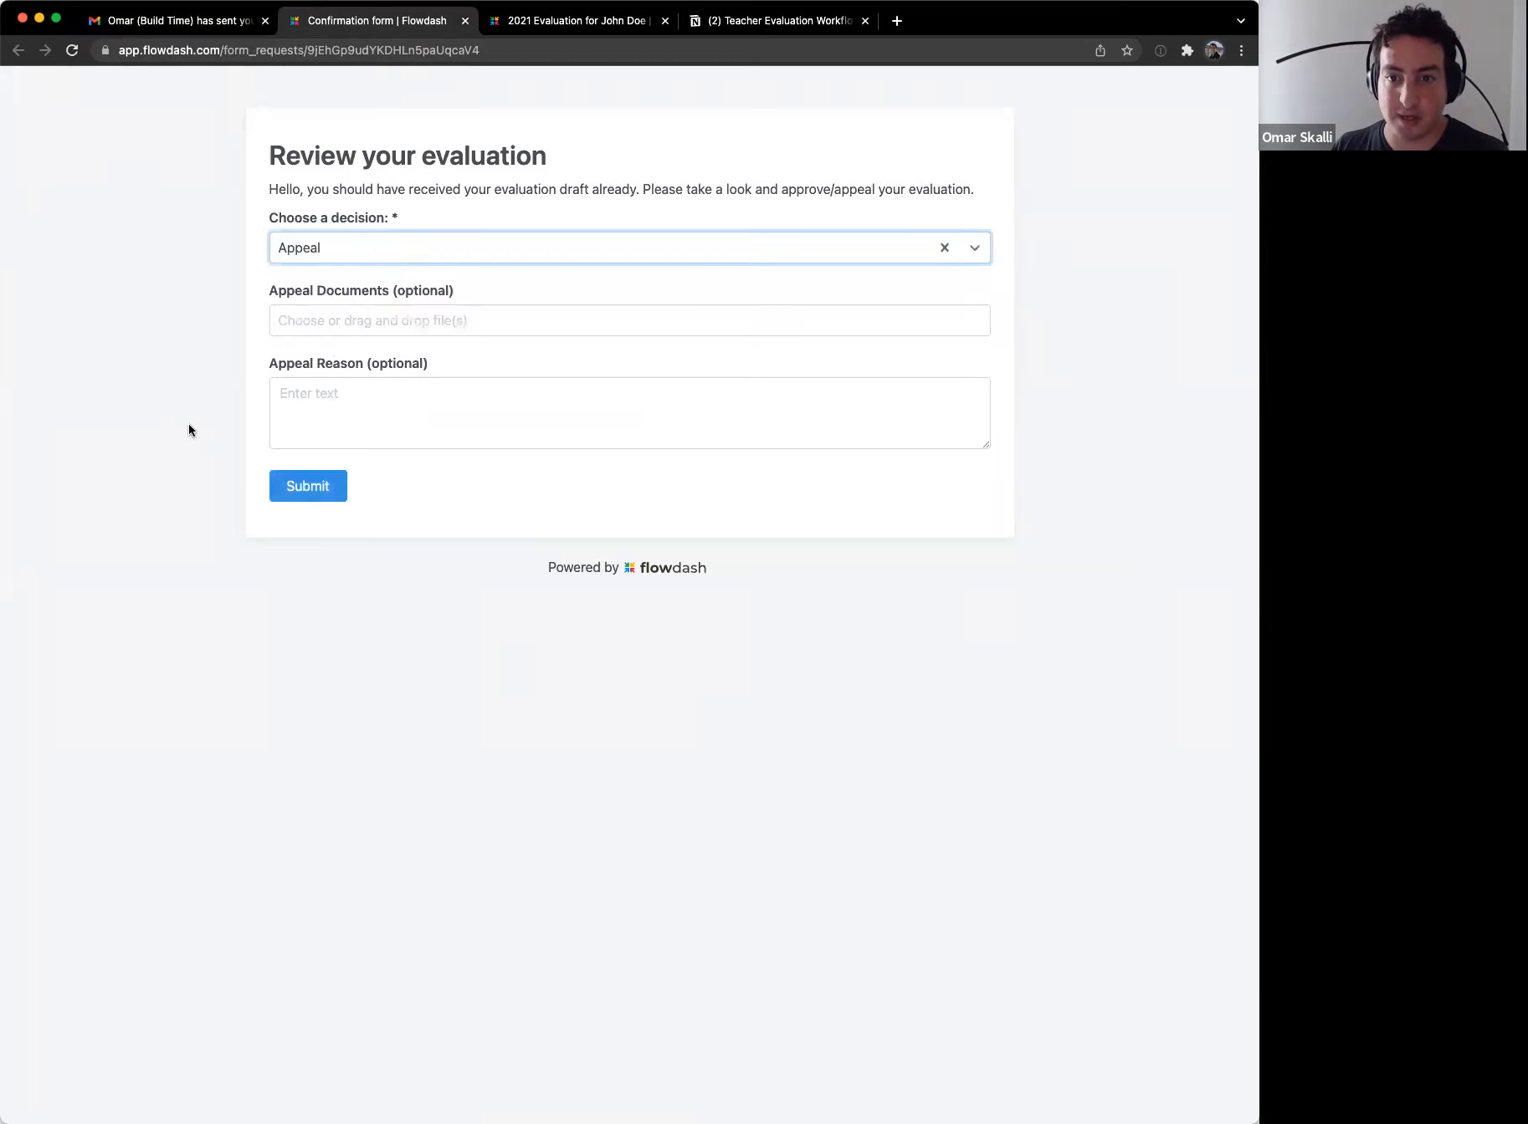
{"action": "left_click", "coordinate": [385, 422]}
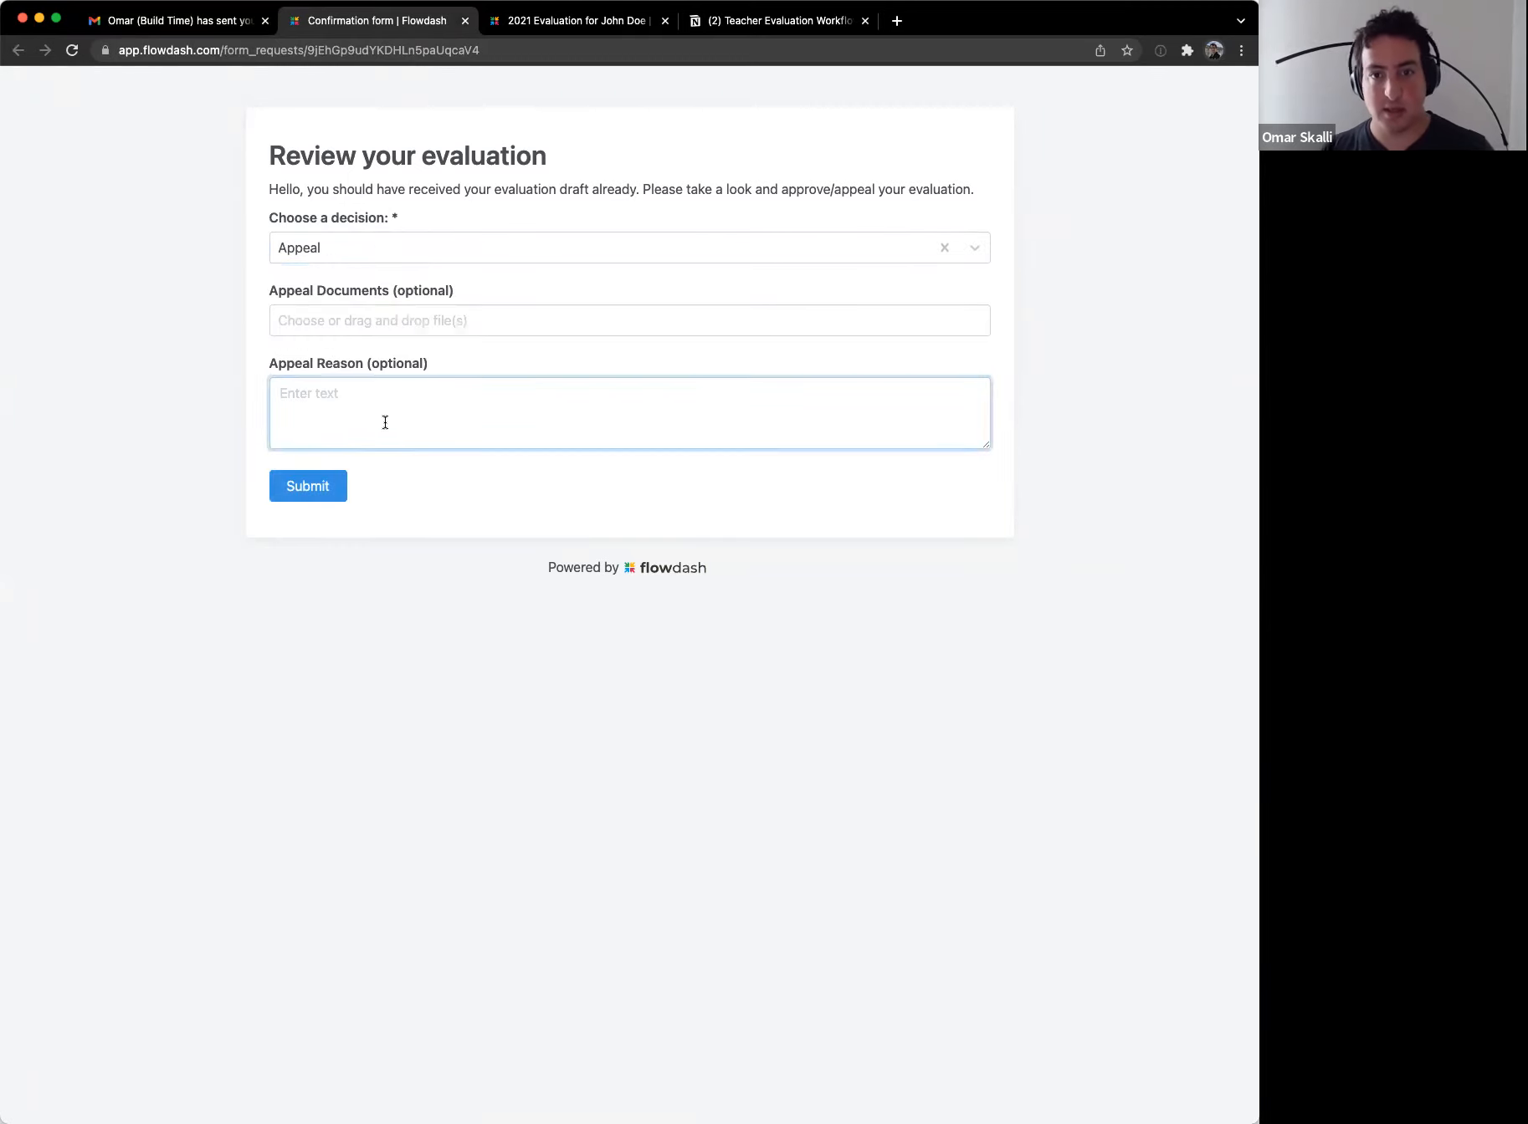
{"action": "key", "text": "ctrl+shift+Tab"}
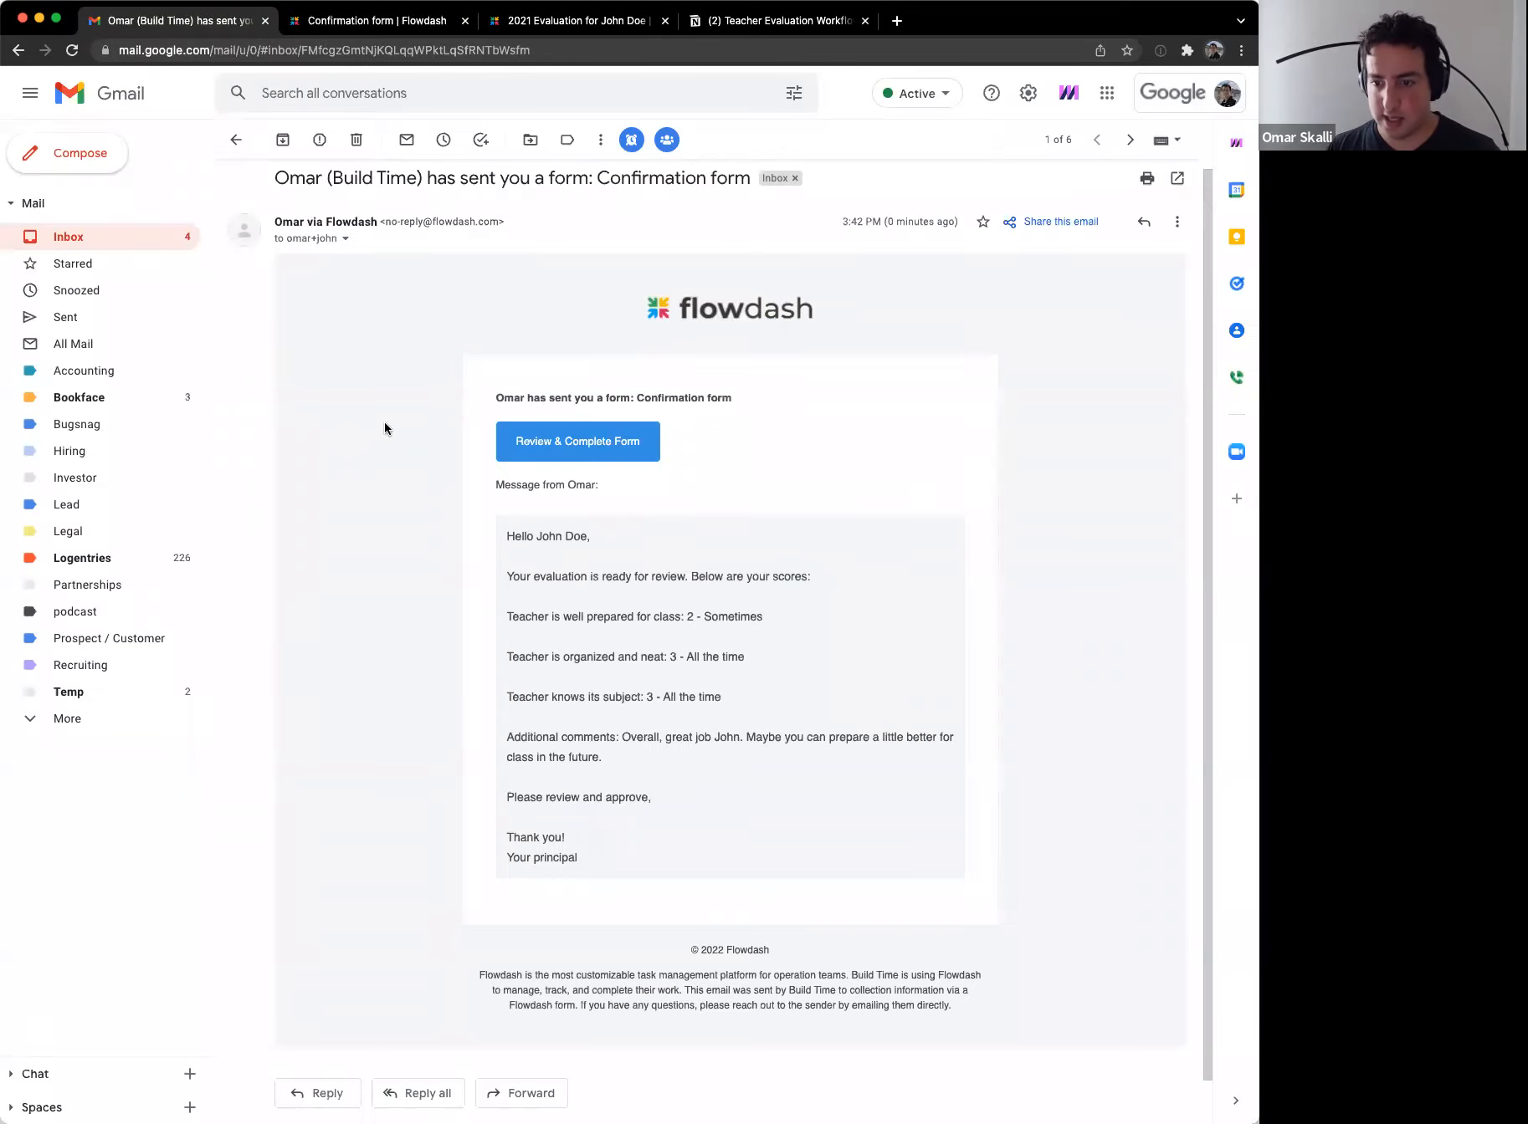
{"action": "key", "text": "ctrl+Tab"}
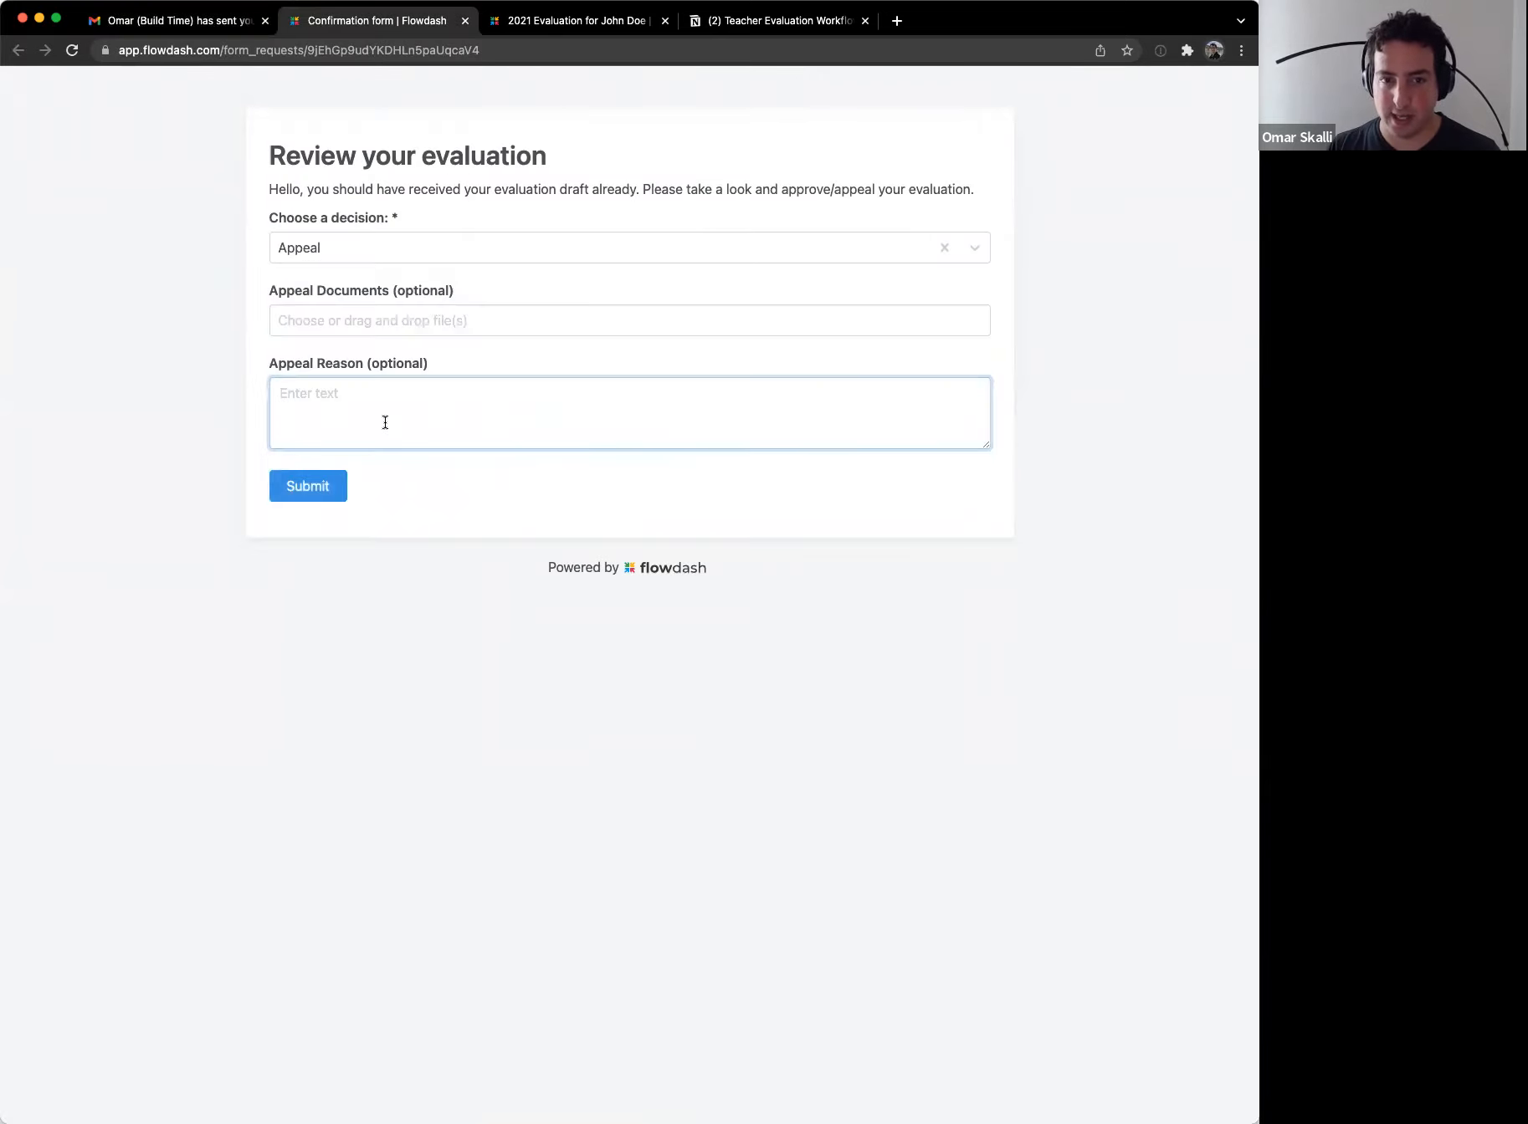
{"action": "type", "text": "I'm very well prep"}
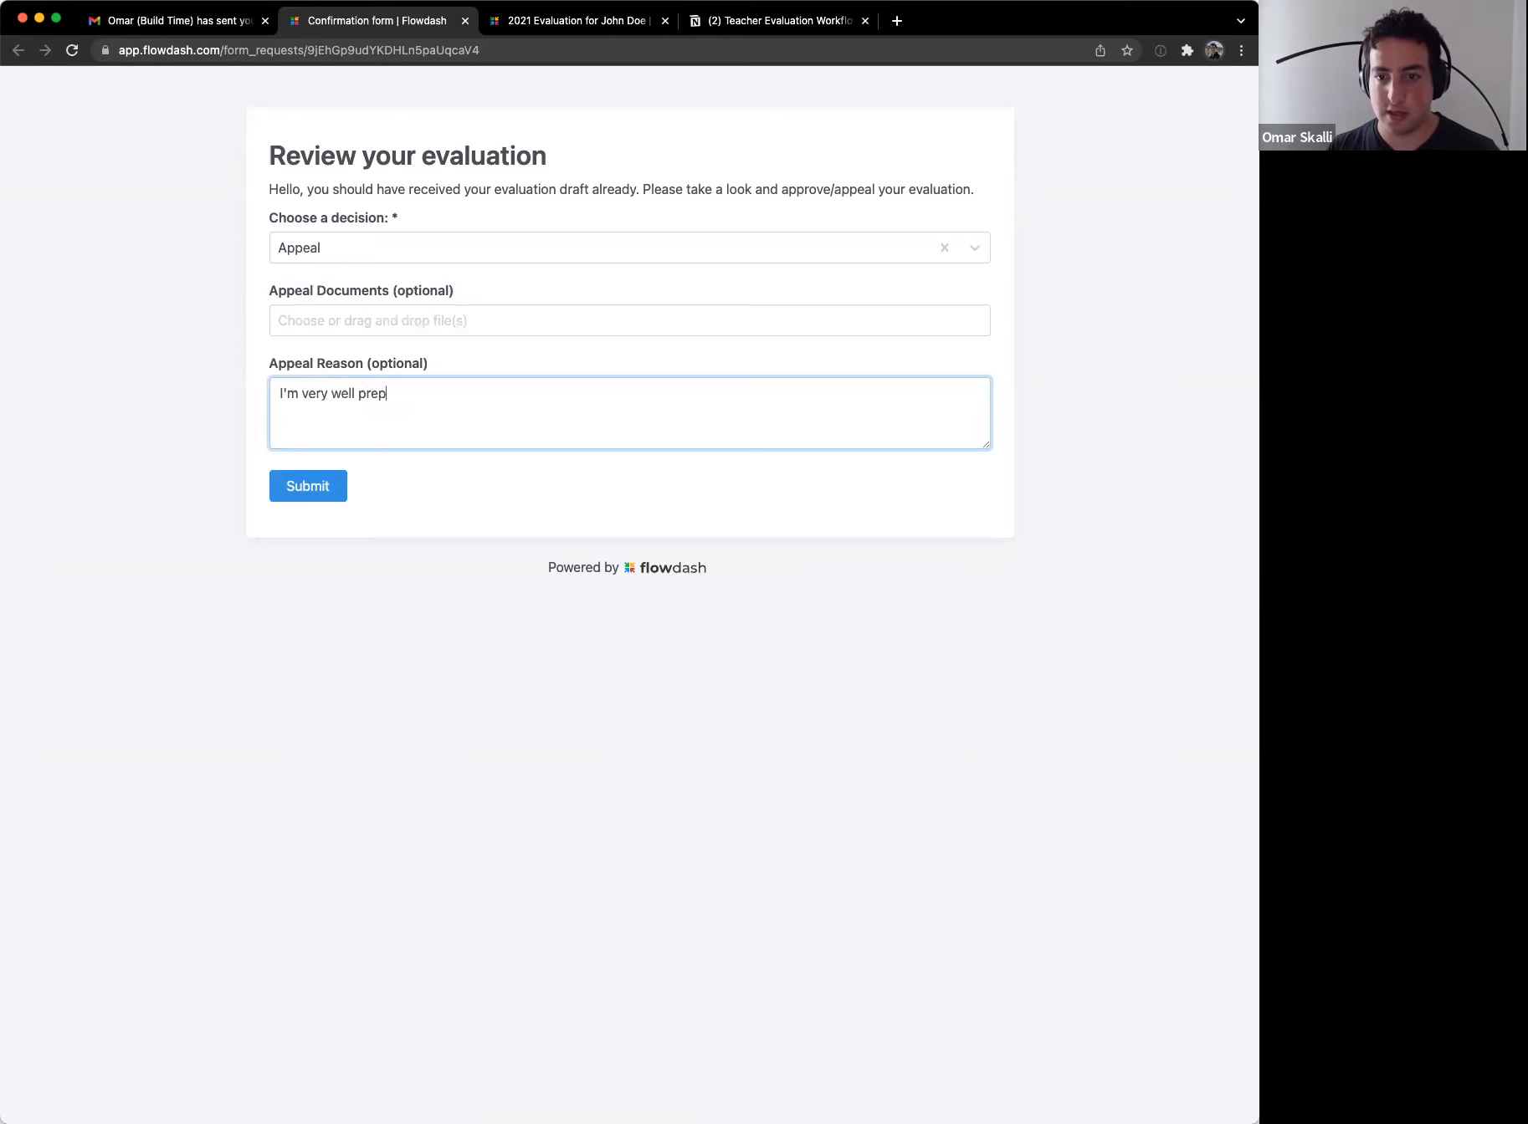
{"action": "type", "text": "ared for my cl"}
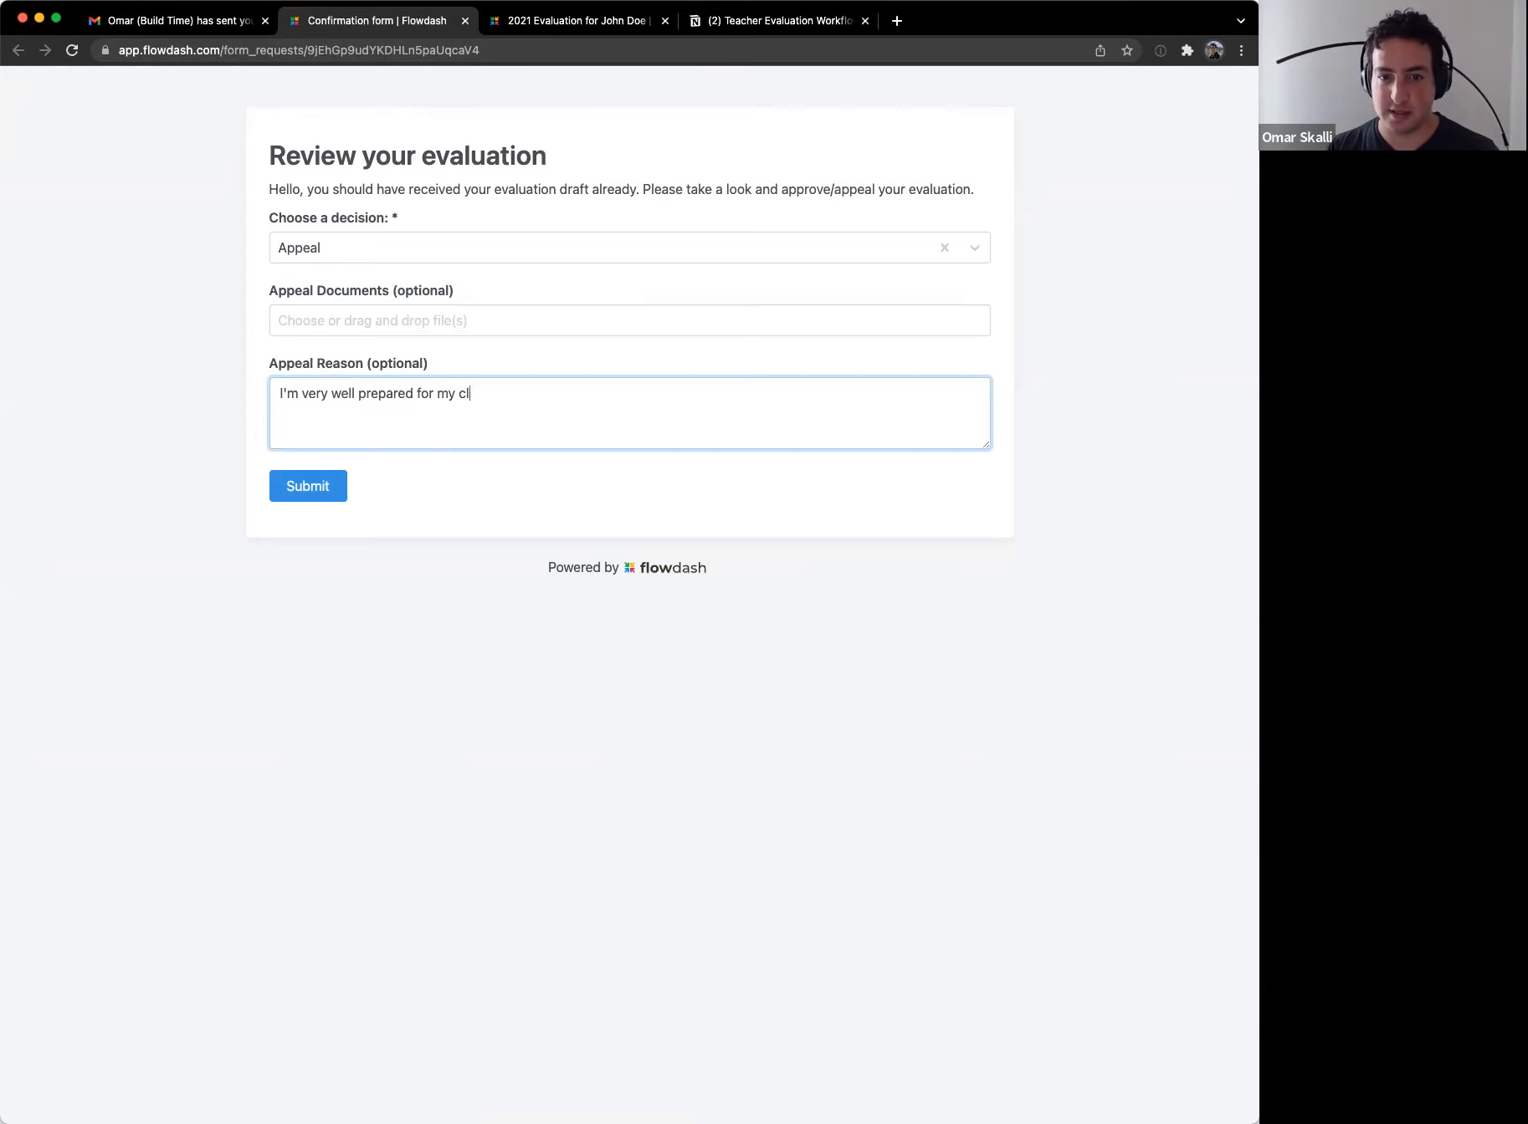
{"action": "type", "text": "asses. I invite you to"}
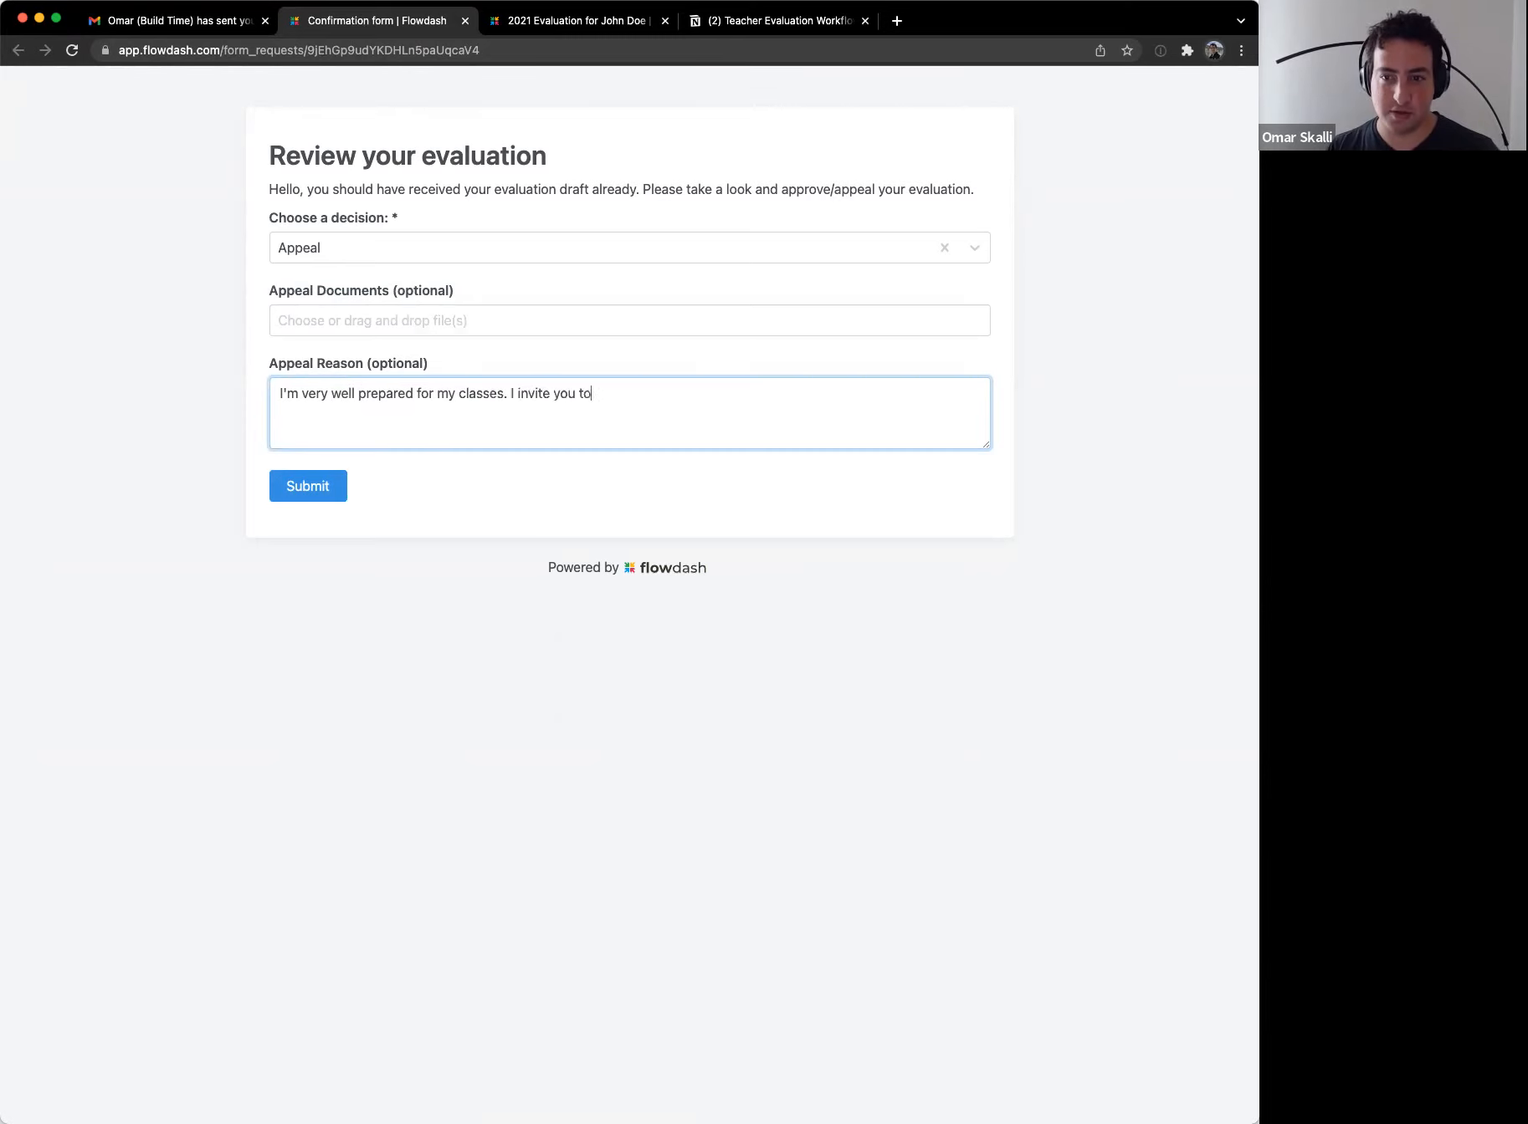
{"action": "type", "text": " join the next one to s"}
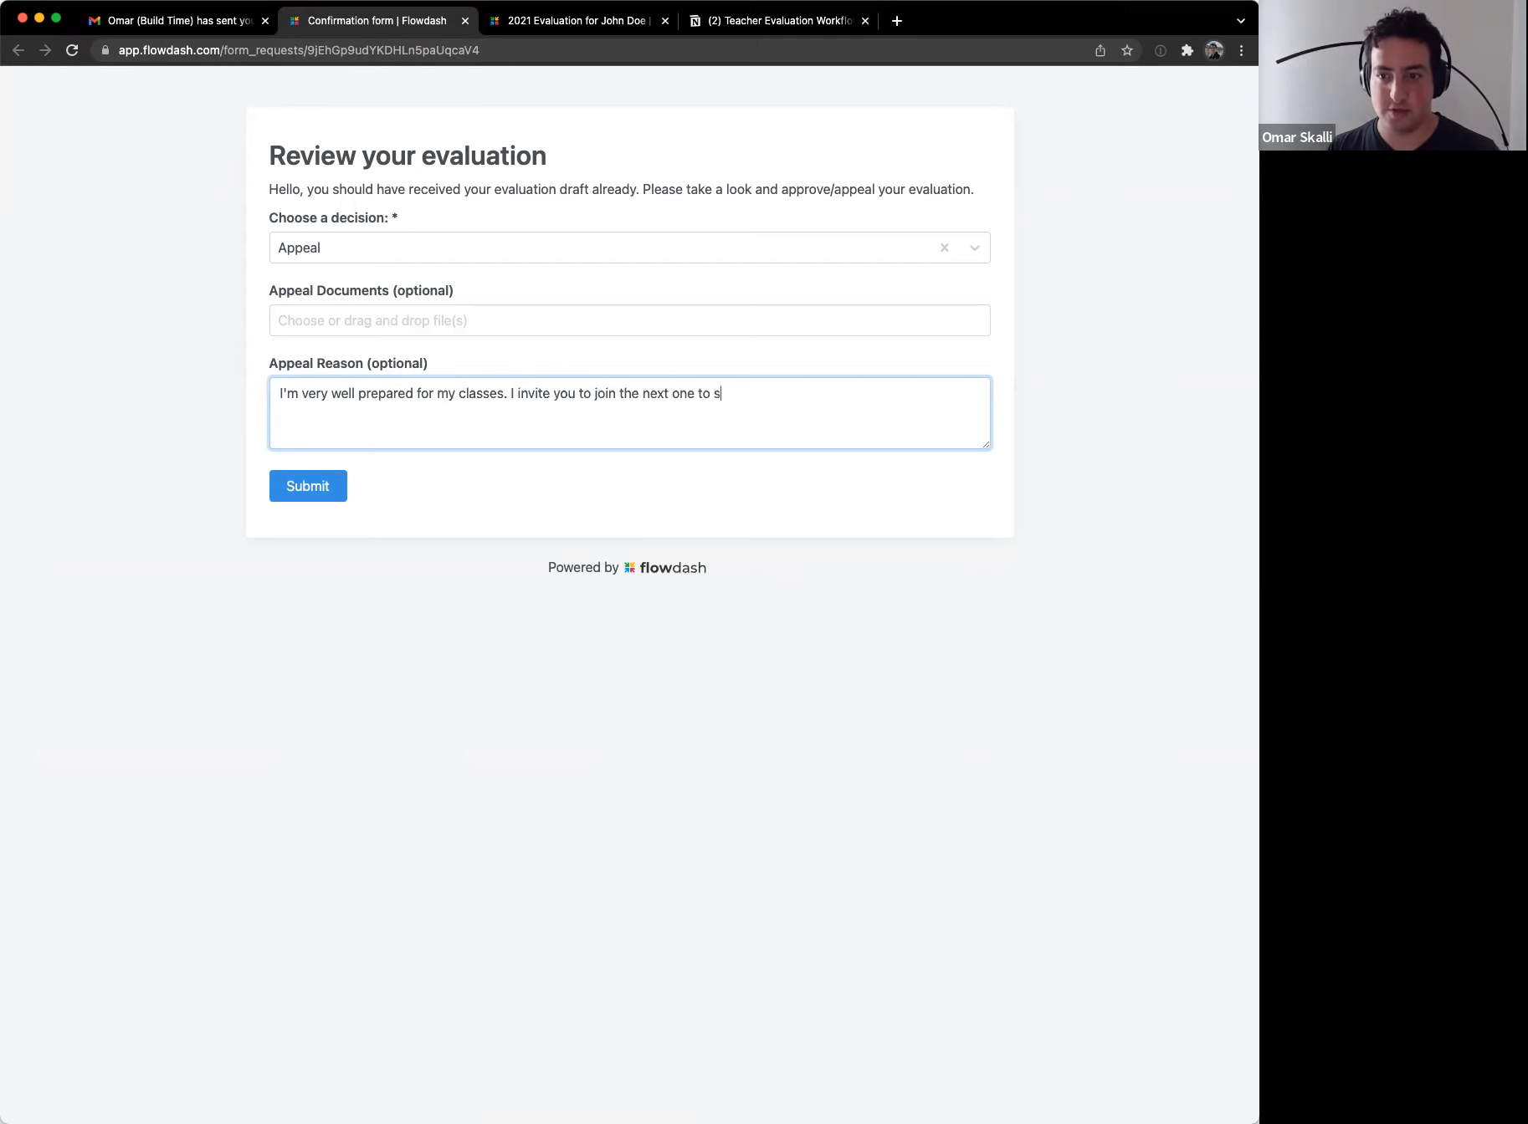
{"action": "type", "text": "ee for yourself!"}
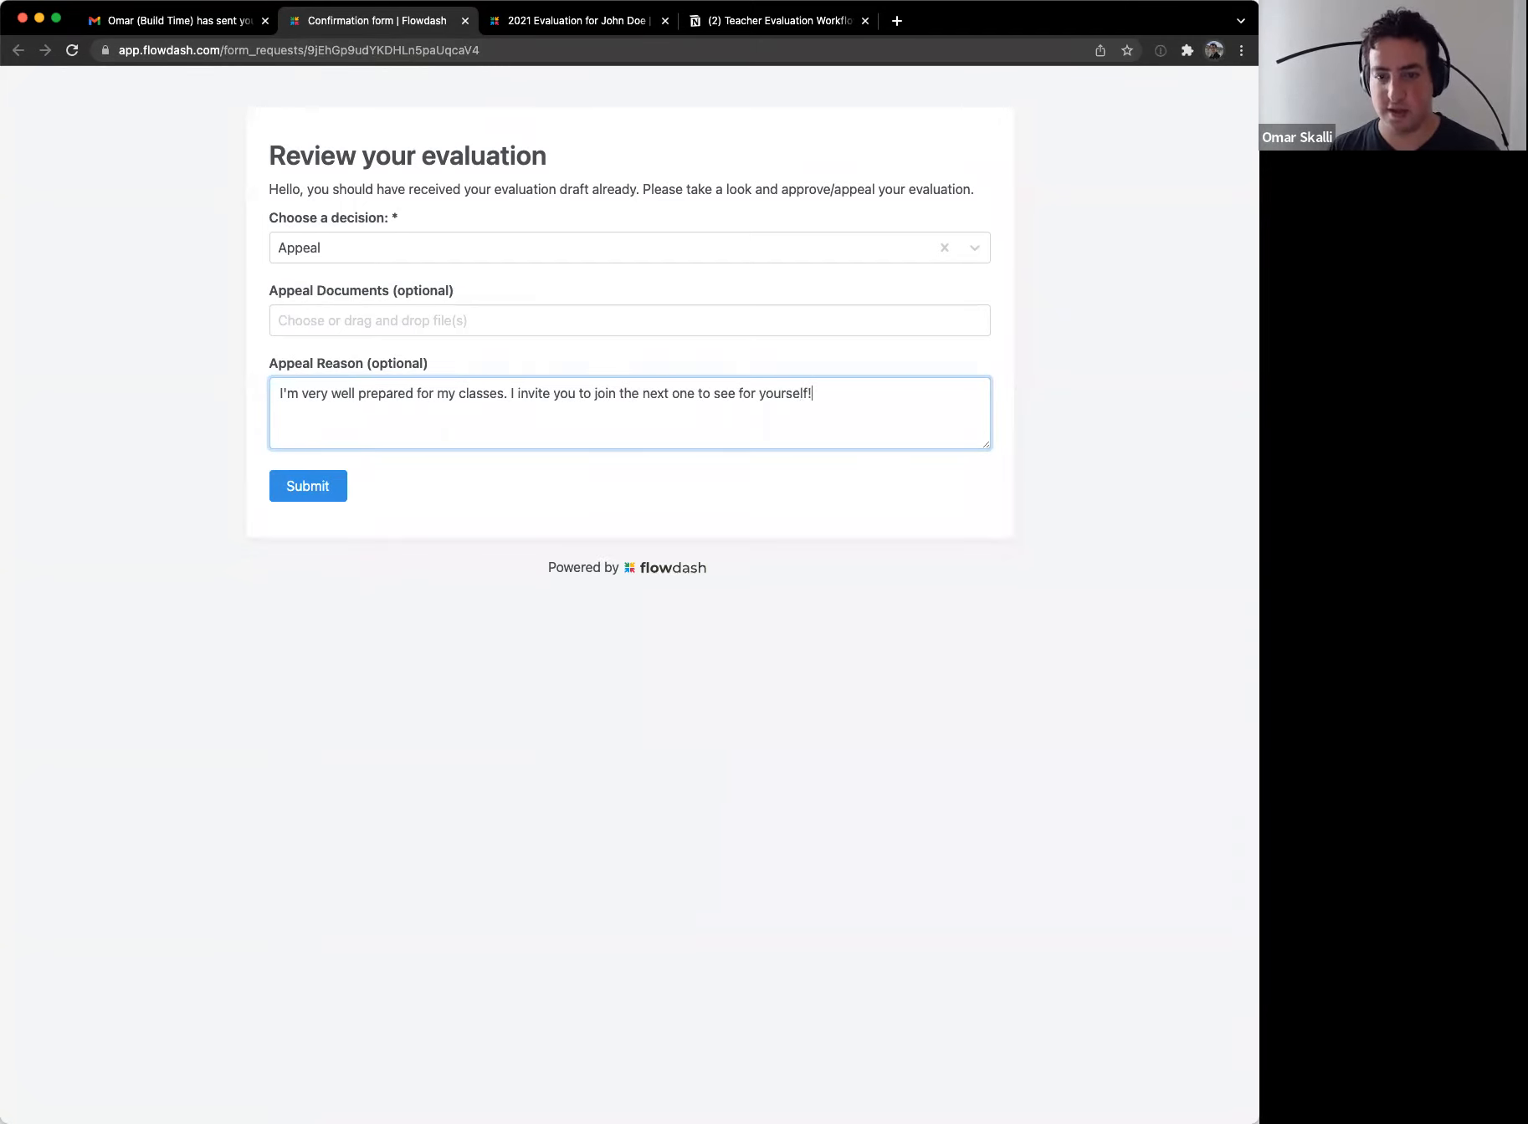
{"action": "key", "text": "Return"}
{"action": "key", "text": "Return"}
{"action": "type", "text": "John"}
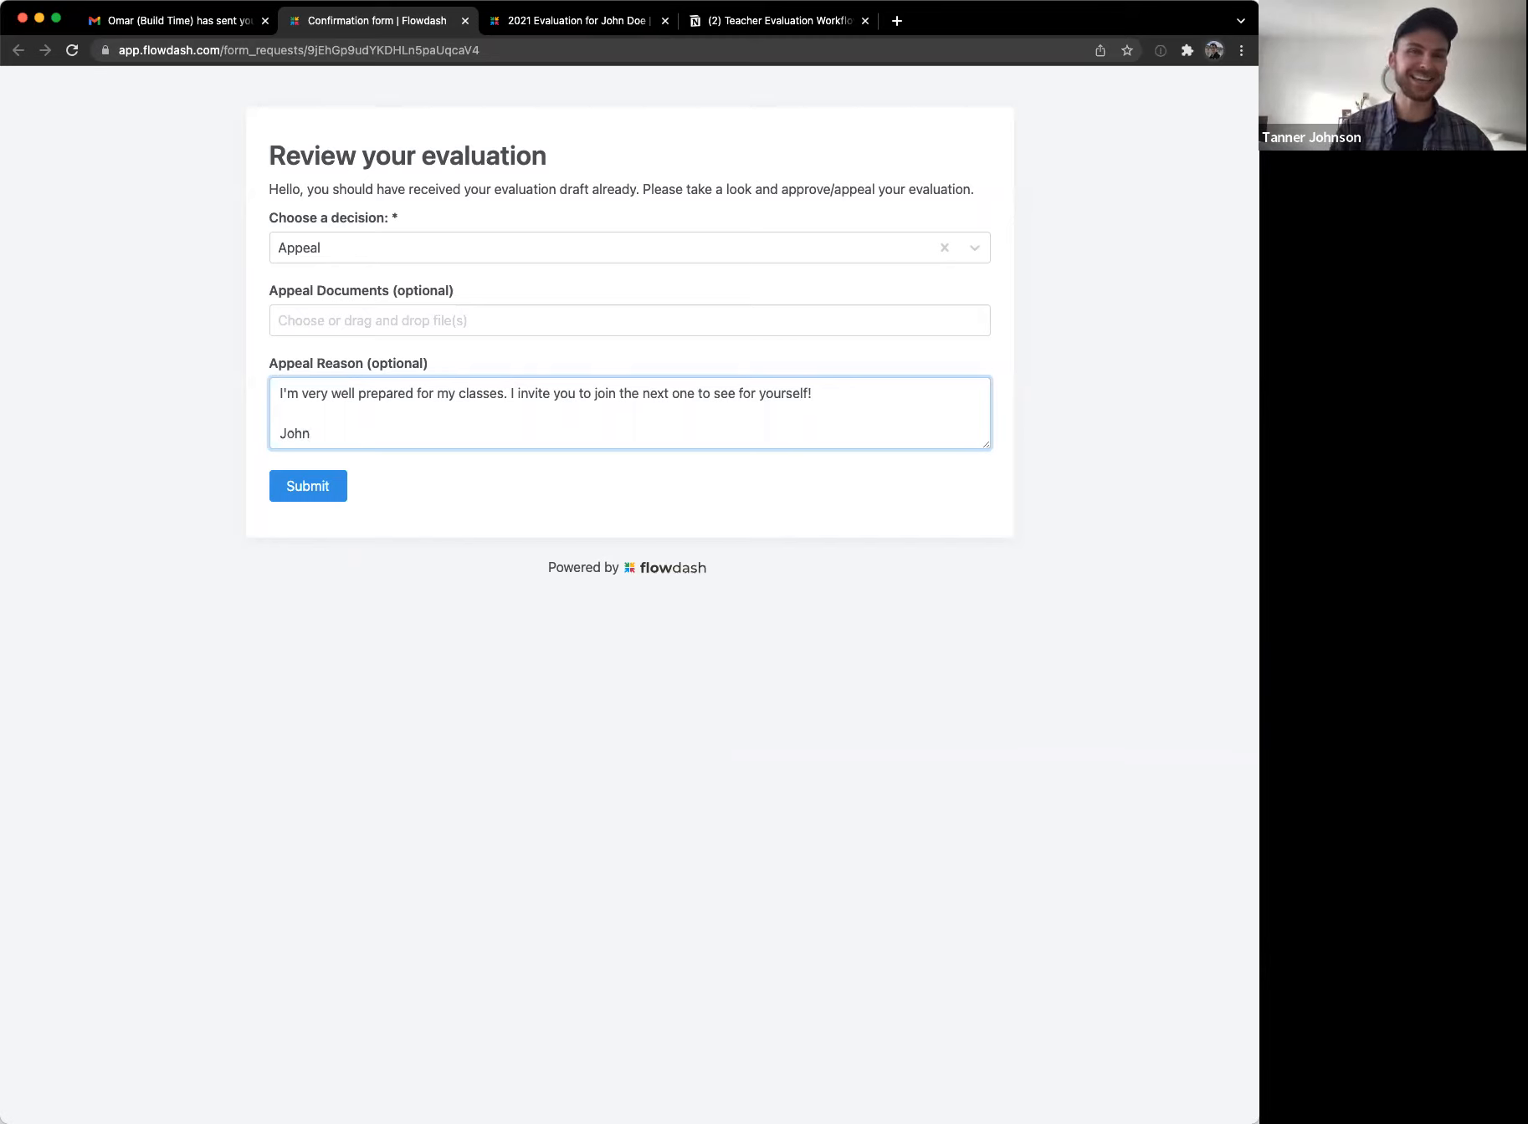
{"action": "left_click", "coordinate": [308, 486]}
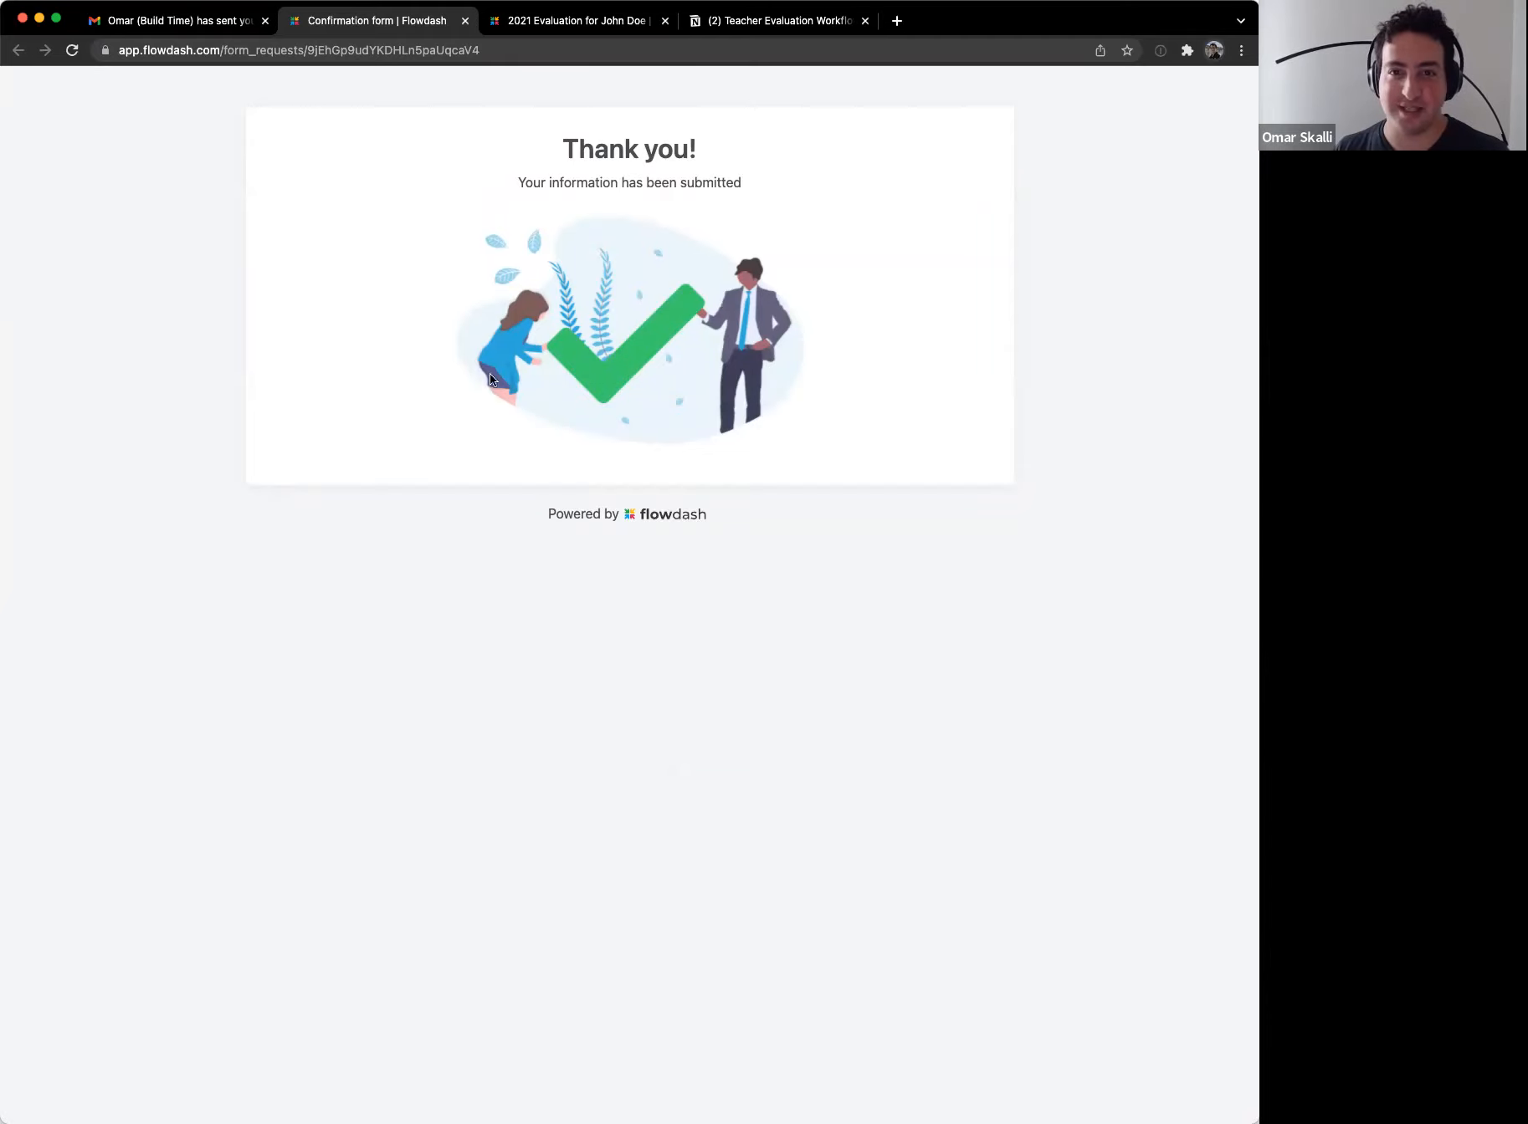
Step: Return to the 2021 evaluation record and go back to the Evaluations list
{"action": "left_click", "coordinate": [532, 23]}
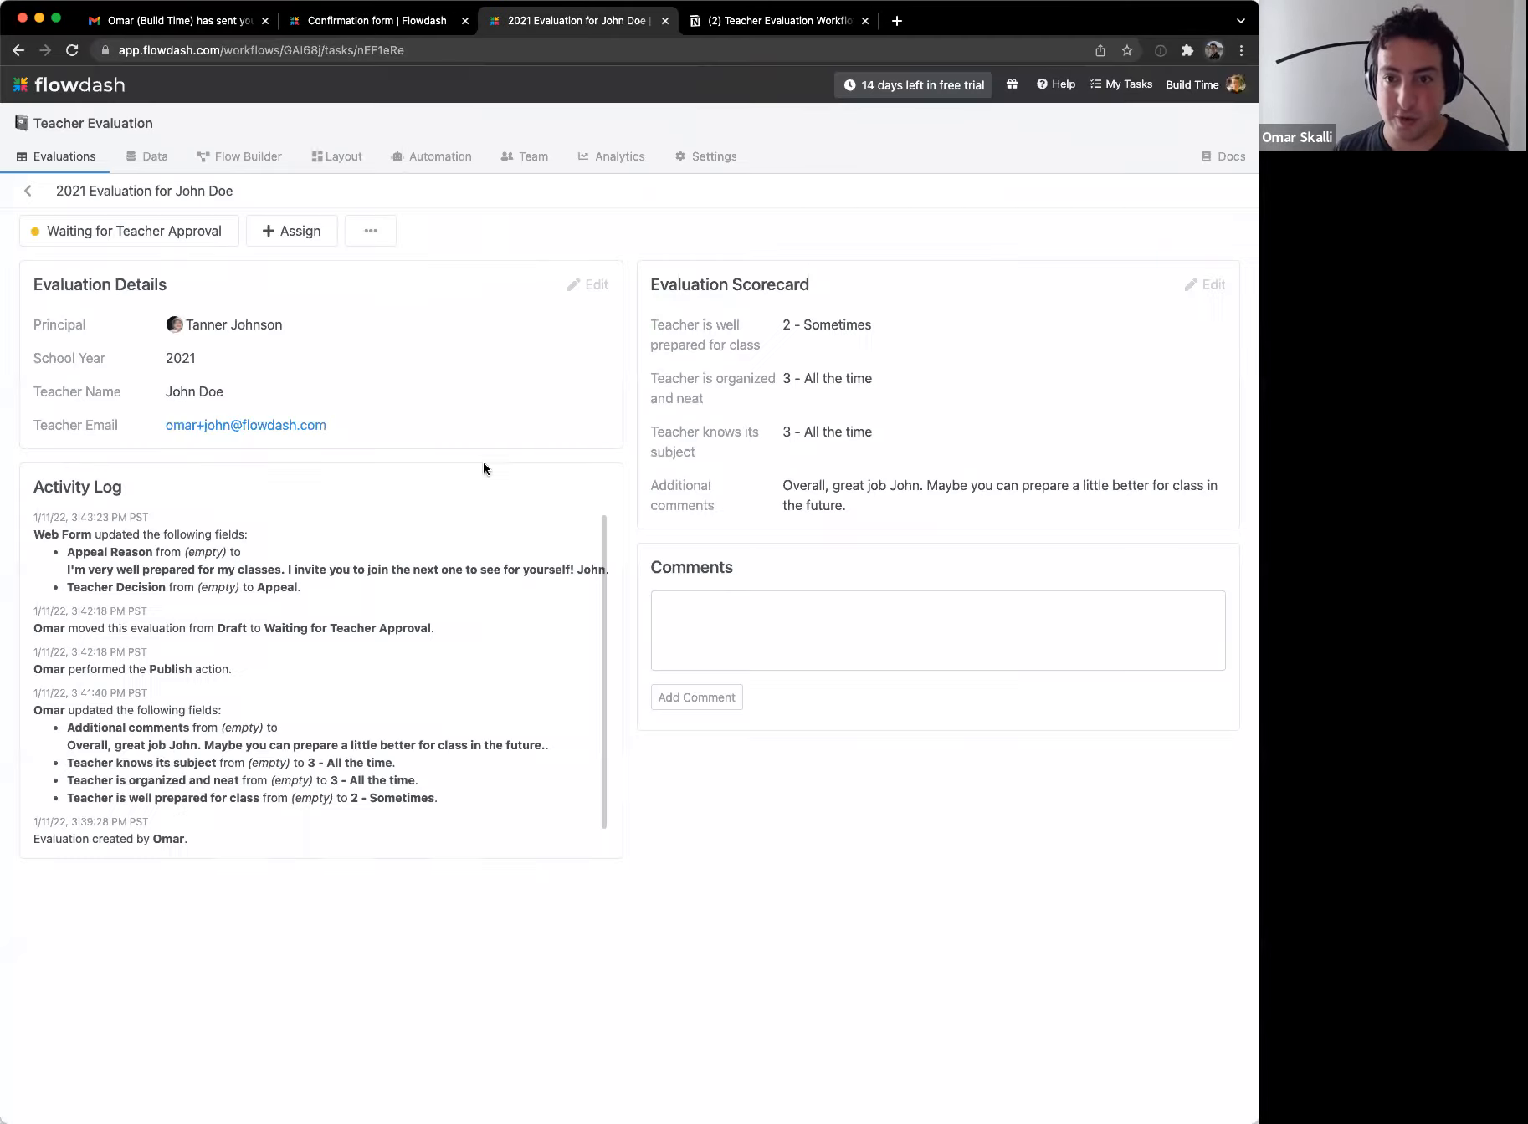
{"action": "left_click", "coordinate": [27, 190]}
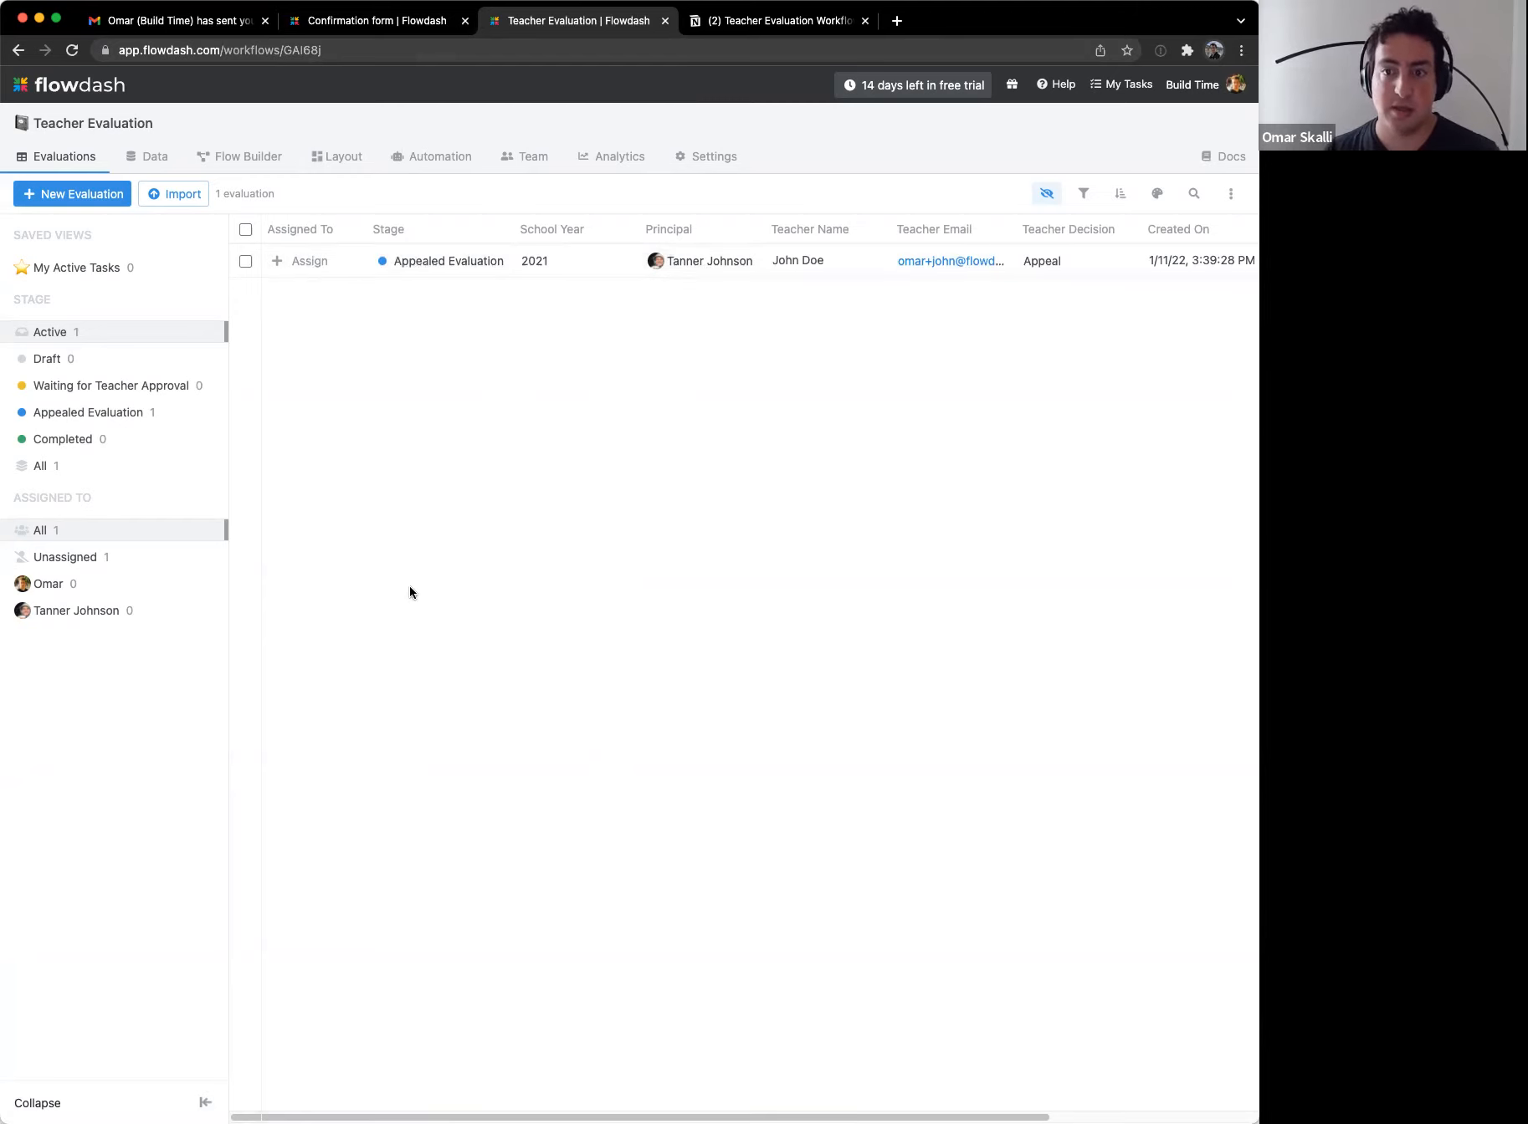
Step: Open the 2021 evaluation record from the evaluations list and switch to its Layout editor
{"action": "left_click", "coordinate": [137, 413]}
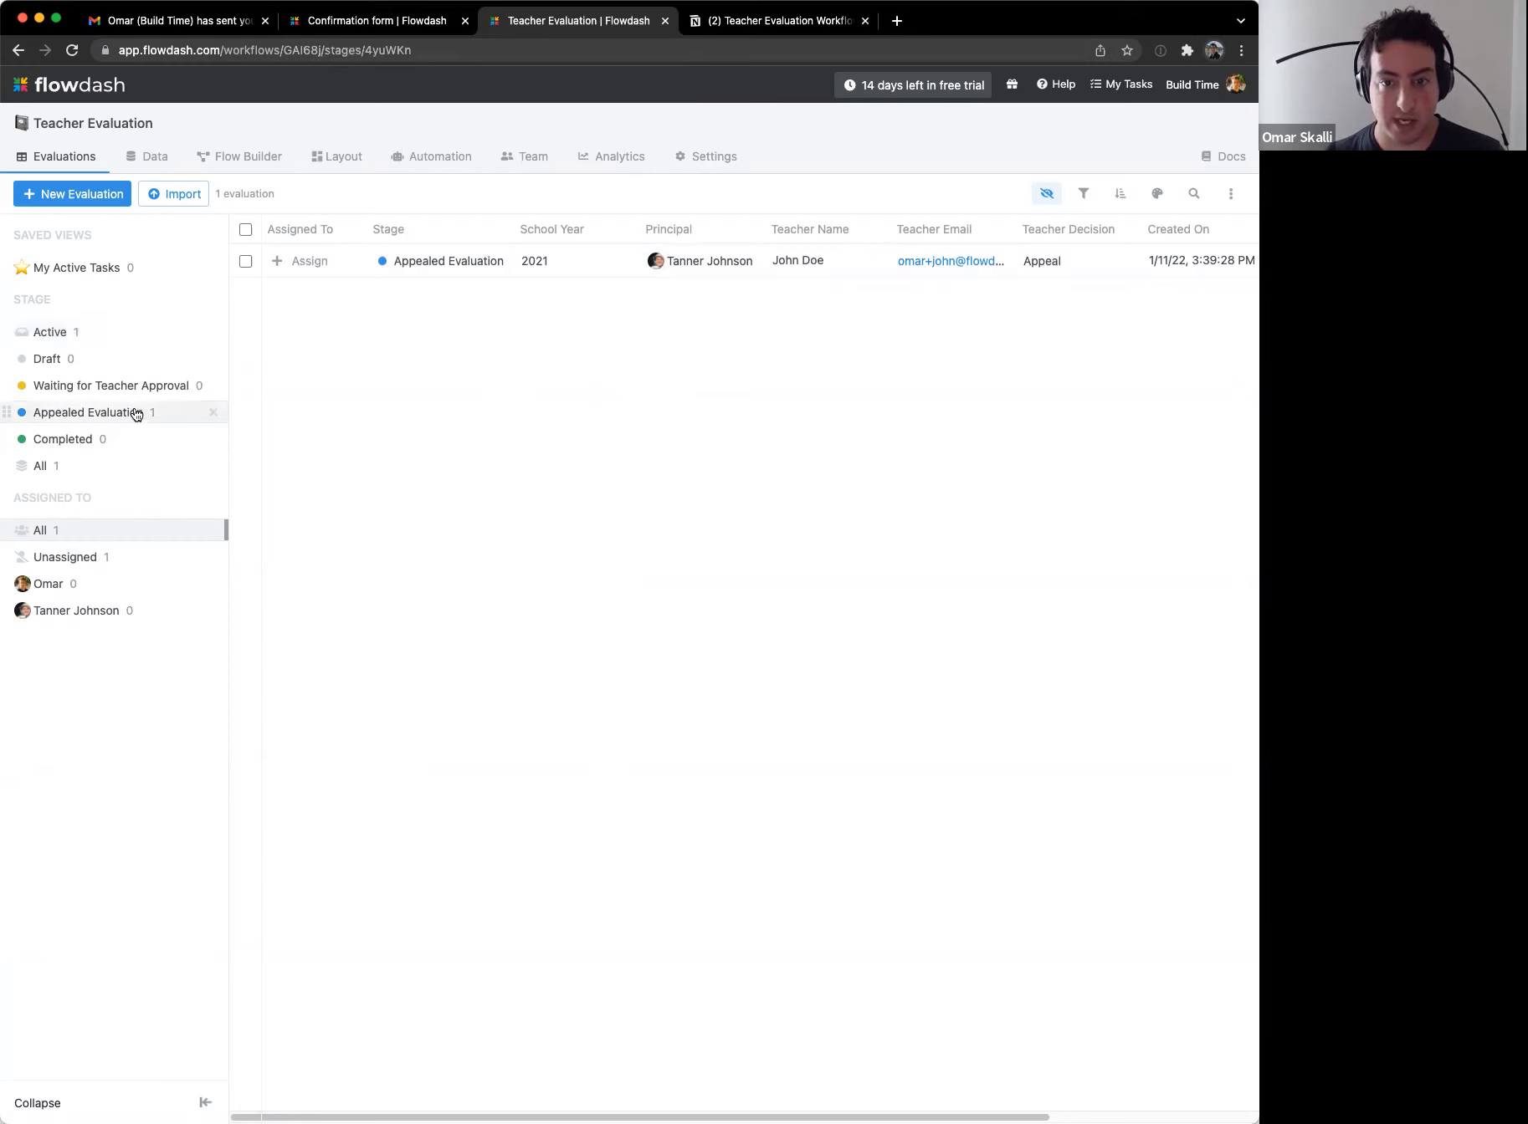
{"action": "left_click", "coordinate": [126, 336]}
{"action": "left_click", "coordinate": [596, 266]}
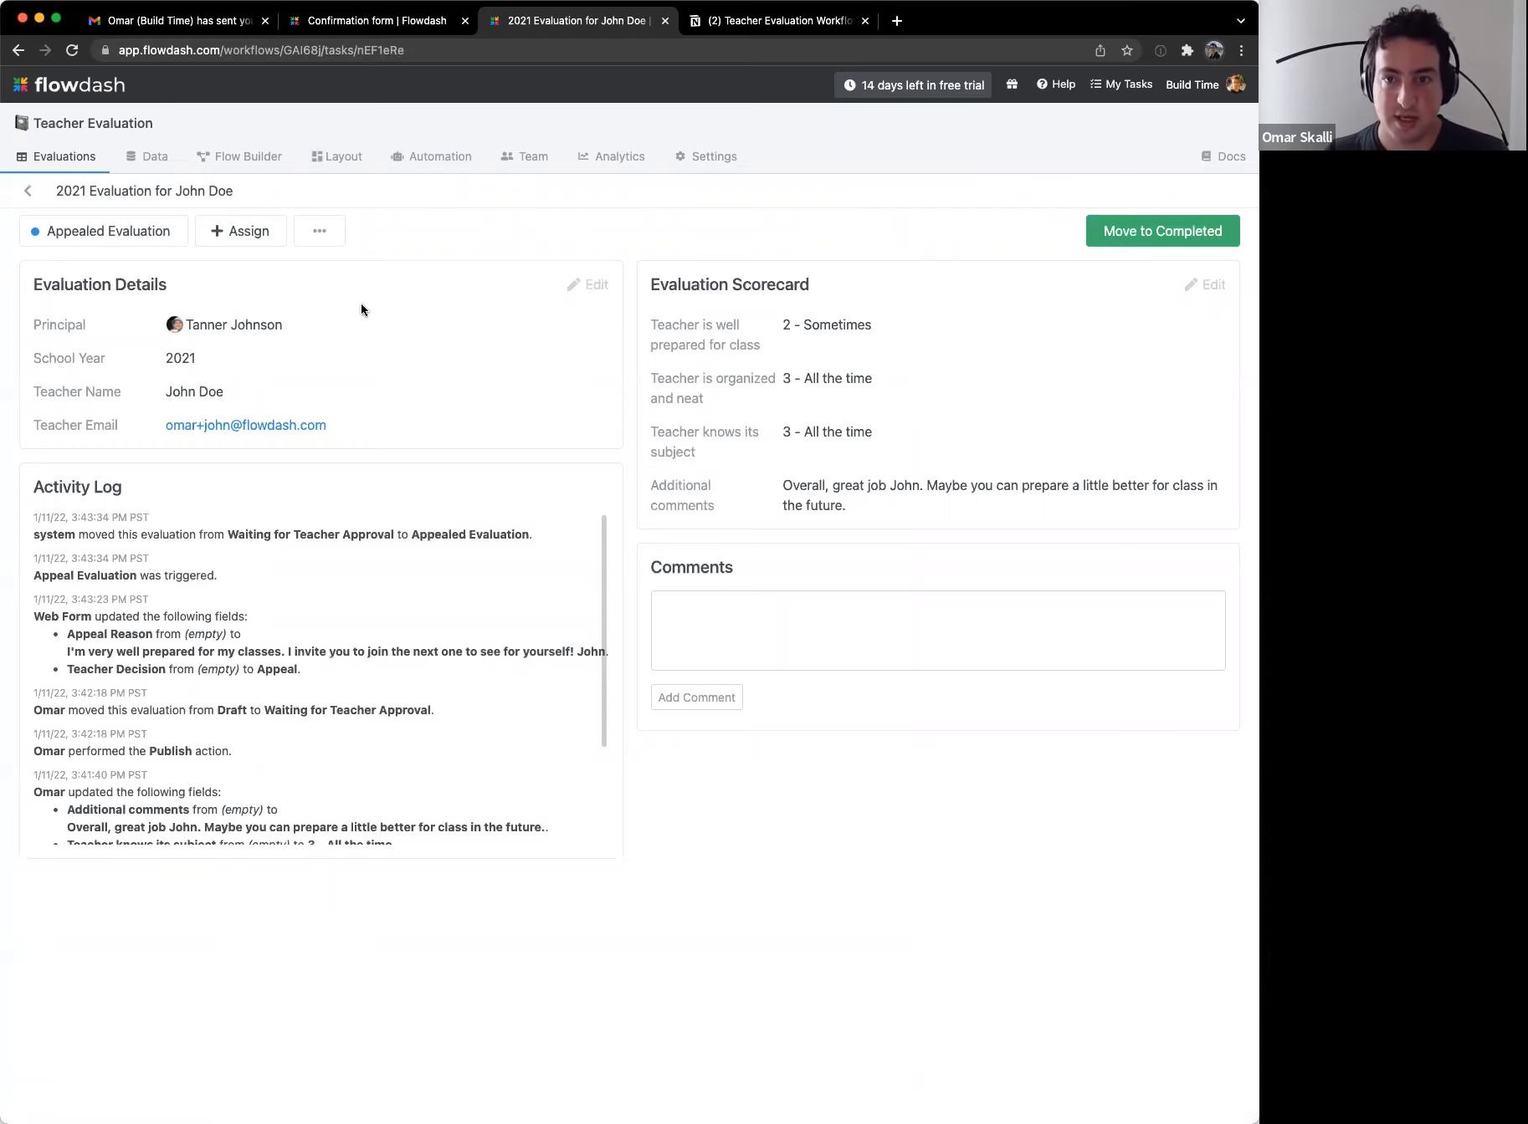
{"action": "left_click", "coordinate": [327, 164]}
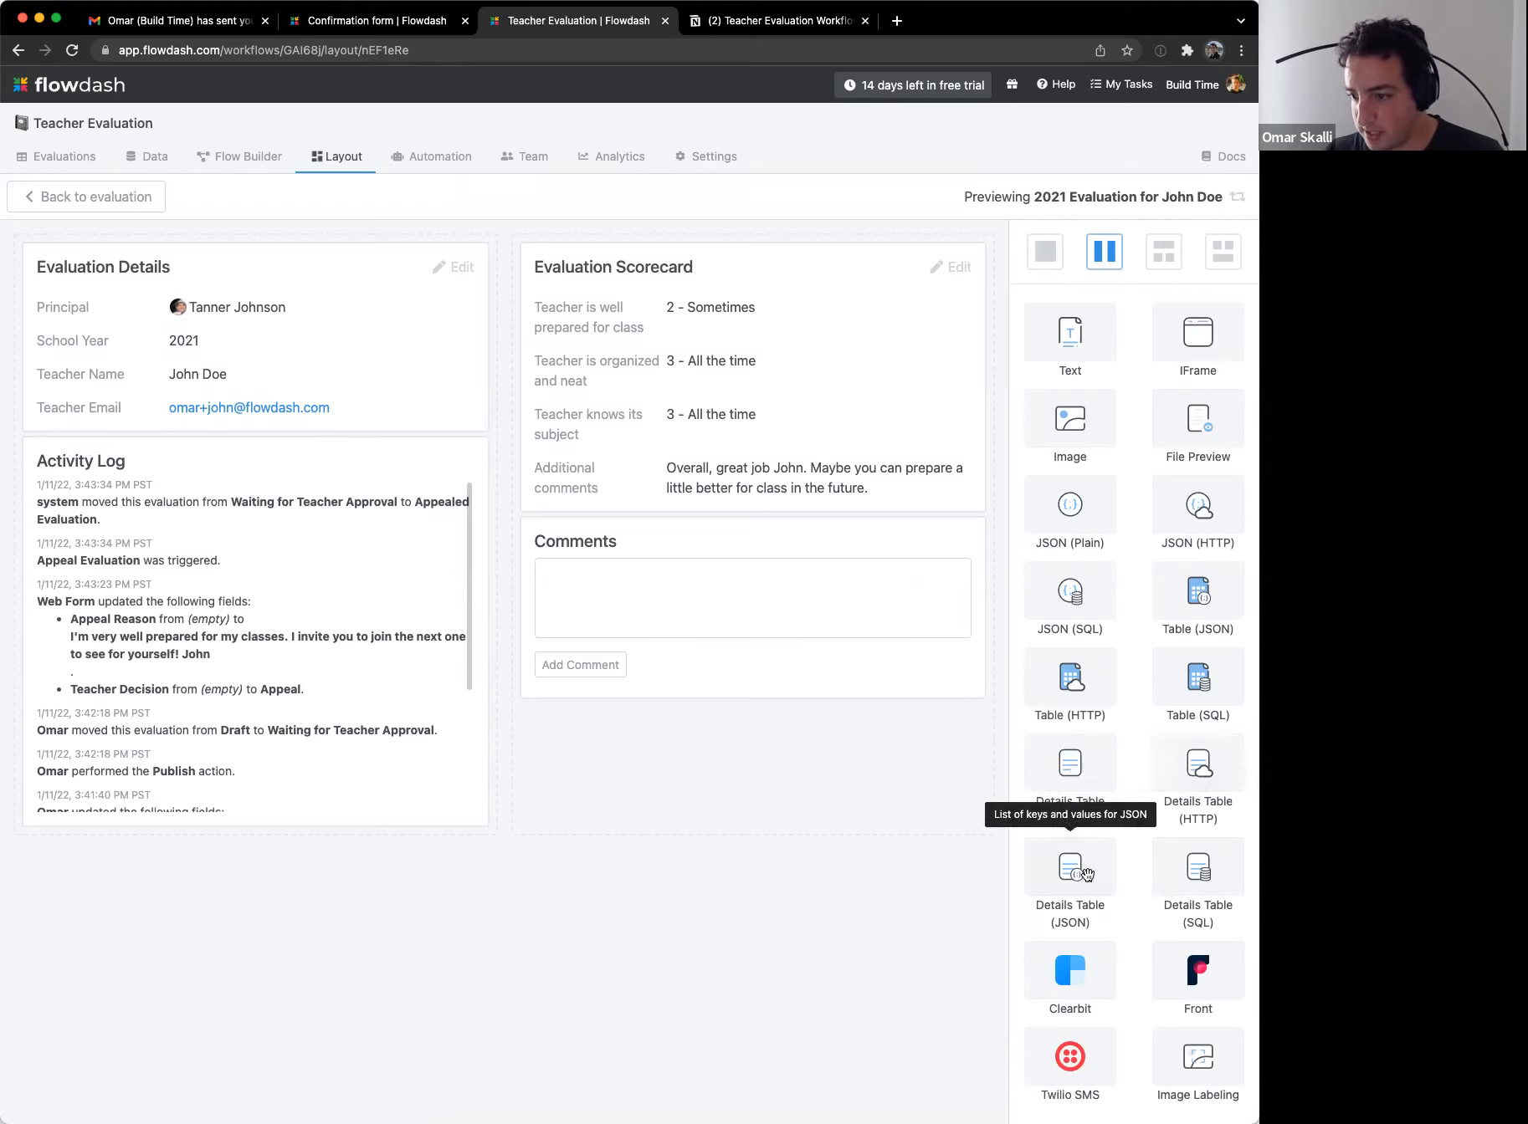
Step: Add a current-record details block to the middle column titled 'Appeal Details'
{"action": "left_click_drag", "start_coordinate": [1087, 757], "coordinate": [757, 641]}
{"action": "triple_click", "coordinate": [1107, 450]}
{"action": "type", "text": "Appeal Informat"}
{"action": "key", "text": "alt+BackSpace"}
{"action": "type", "text": "Details"}
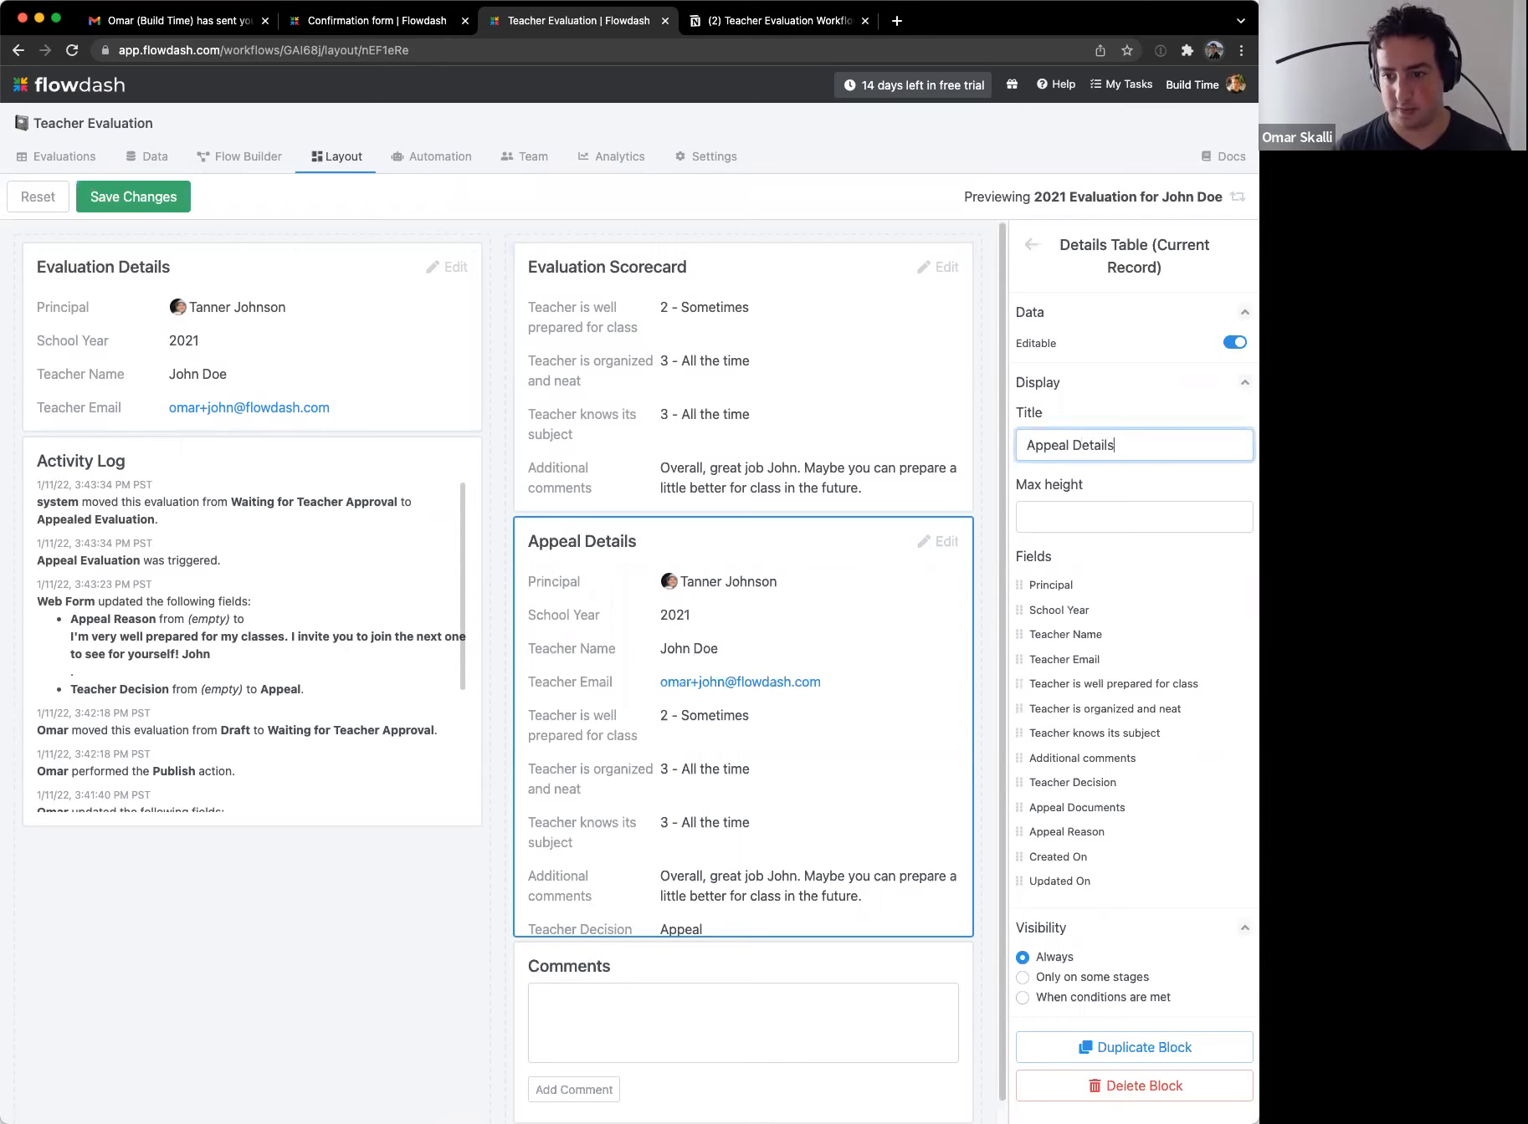
Step: Hide the block's ten default fields and move it above the Evaluation Scorecard
{"action": "left_click", "coordinate": [1242, 585]}
{"action": "left_click", "coordinate": [1242, 610]}
{"action": "left_click", "coordinate": [1242, 634]}
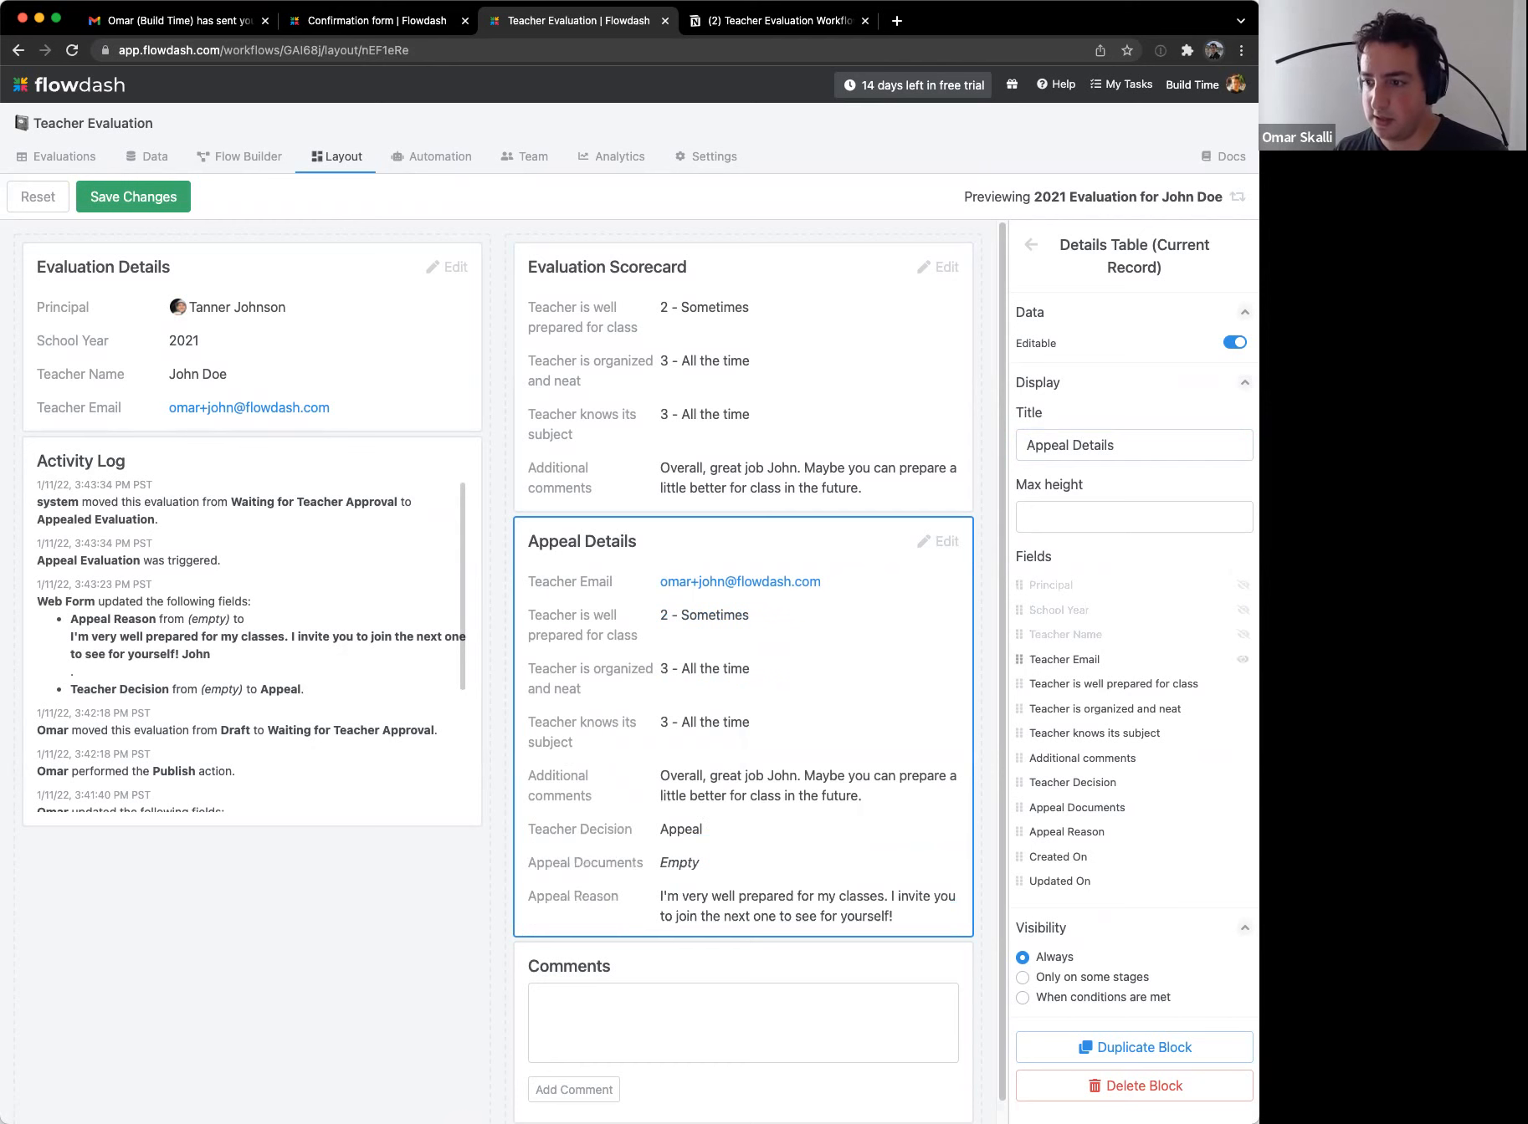
{"action": "left_click", "coordinate": [1243, 659]}
{"action": "left_click", "coordinate": [1242, 684]}
{"action": "left_click", "coordinate": [1242, 709]}
{"action": "left_click", "coordinate": [1242, 733]}
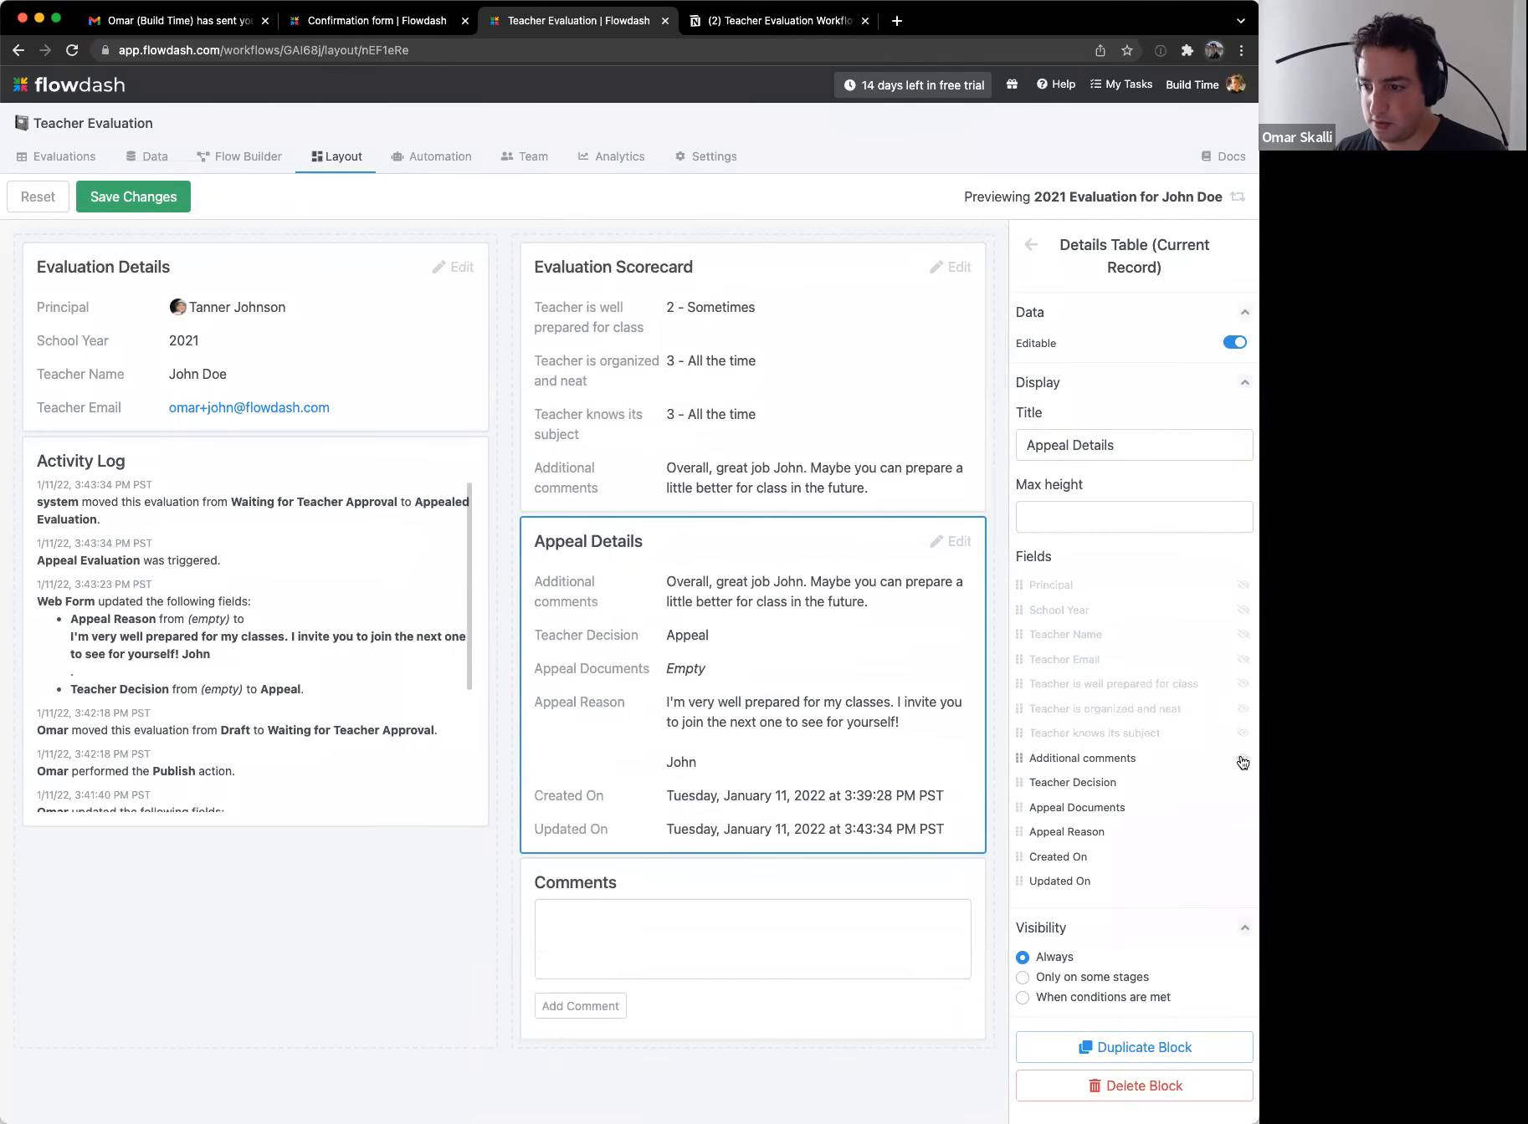
{"action": "left_click", "coordinate": [1243, 759]}
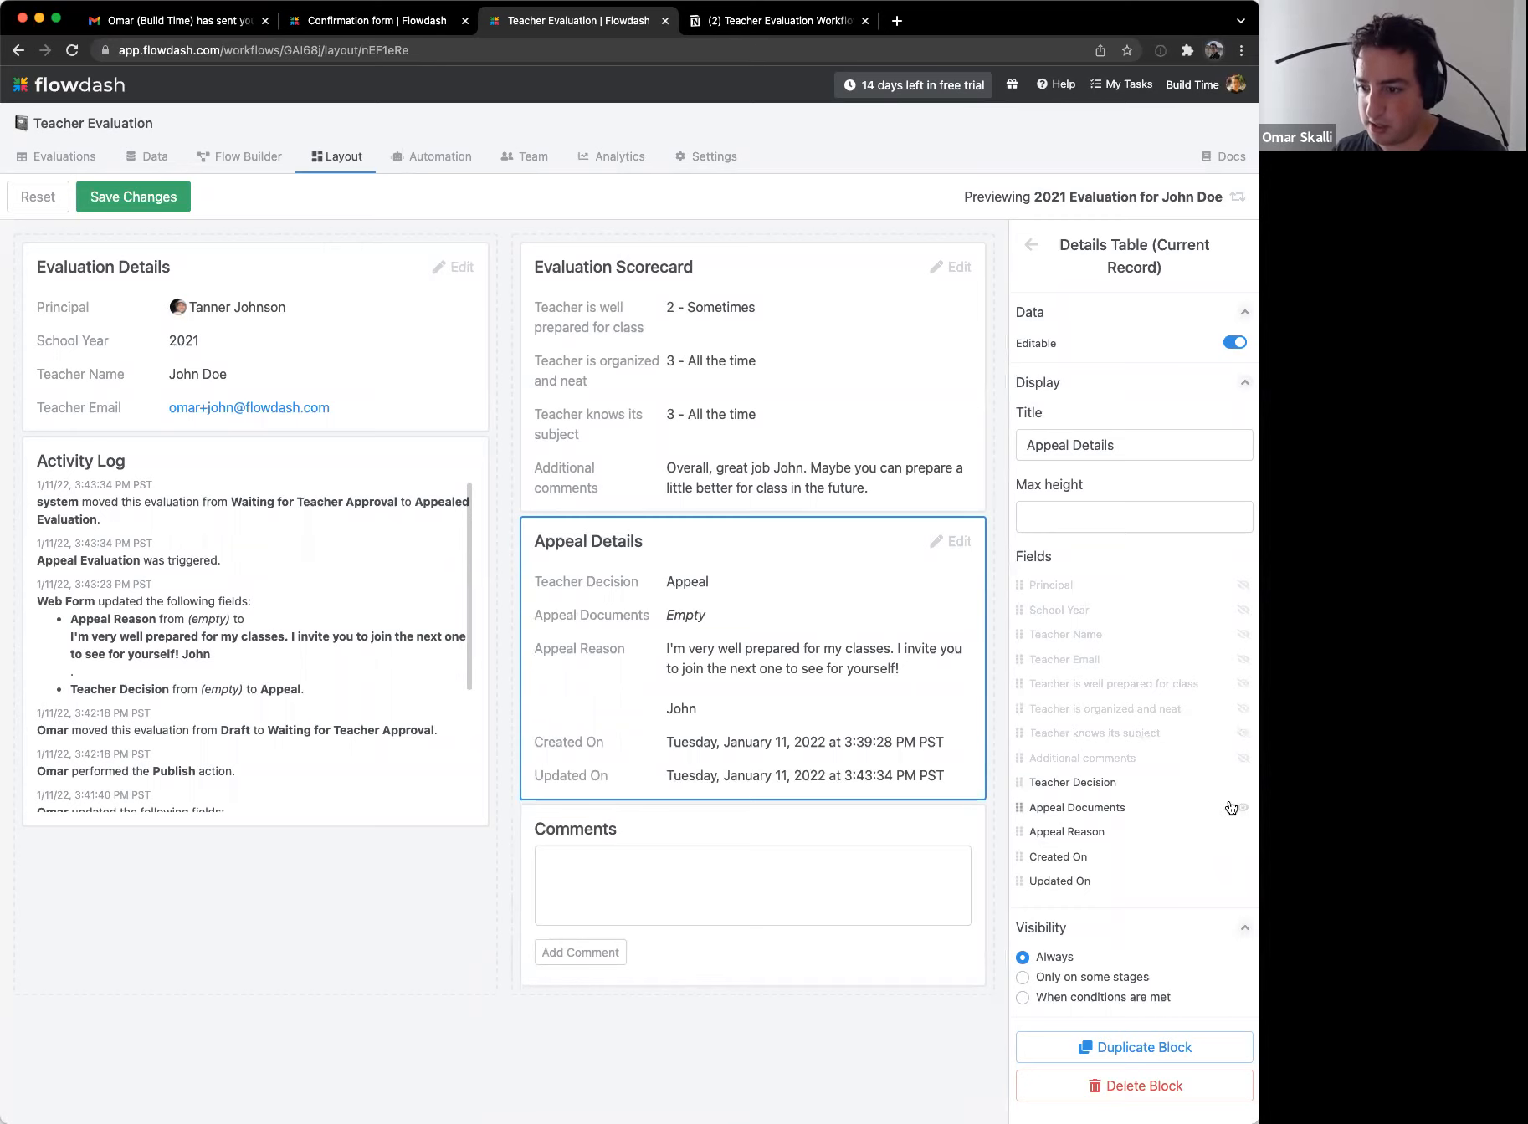
{"action": "left_click", "coordinate": [1242, 881]}
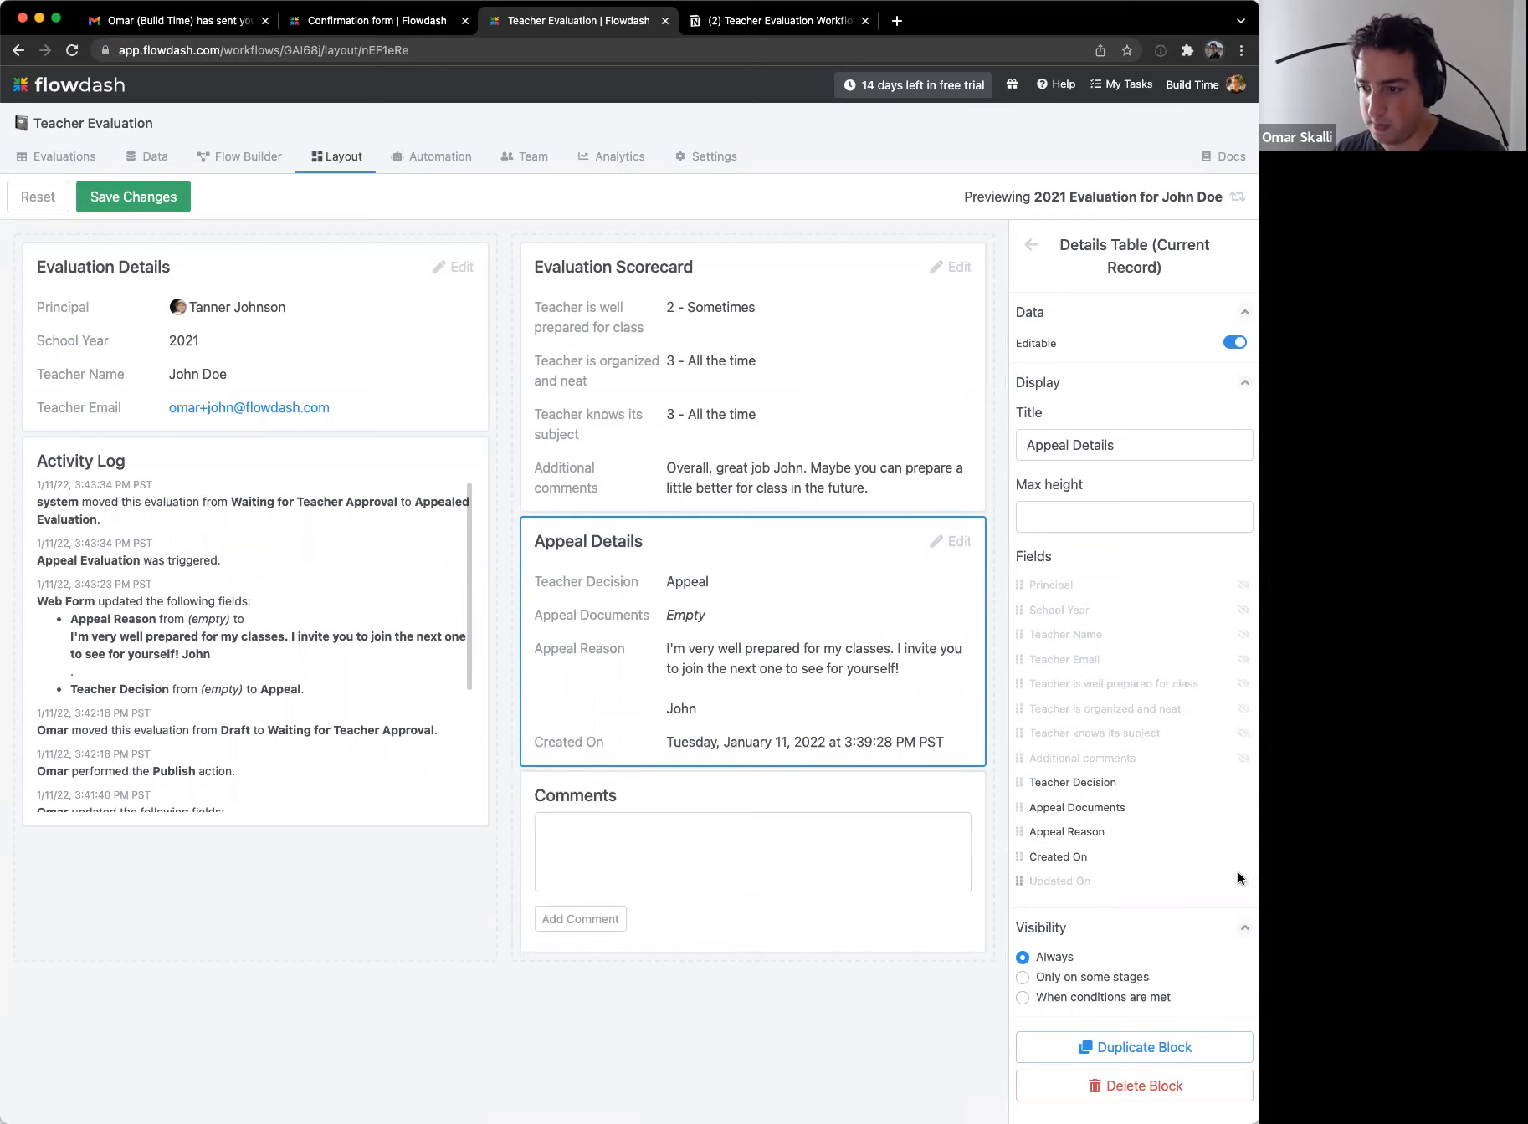
{"action": "left_click", "coordinate": [1242, 857]}
{"action": "left_click_drag", "start_coordinate": [649, 548], "coordinate": [636, 435]}
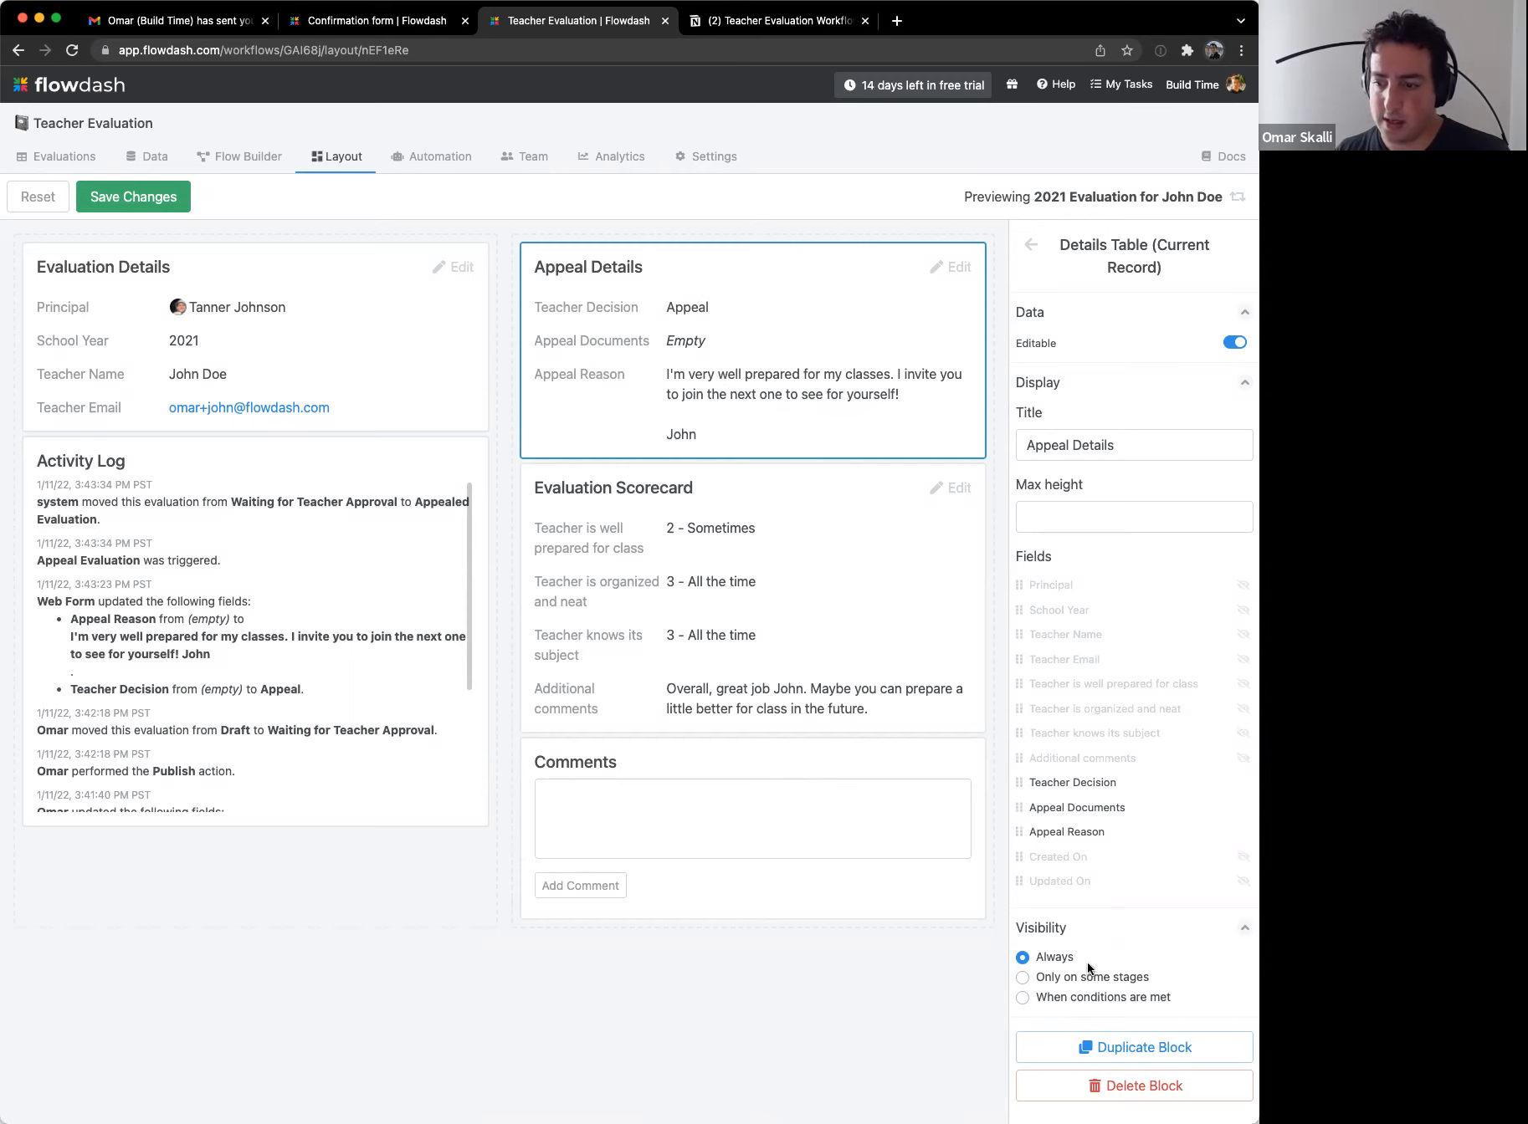
Step: Restrict the Appeal Details block's visibility to only the Appealed Evaluation stage
{"action": "left_click", "coordinate": [1151, 928]}
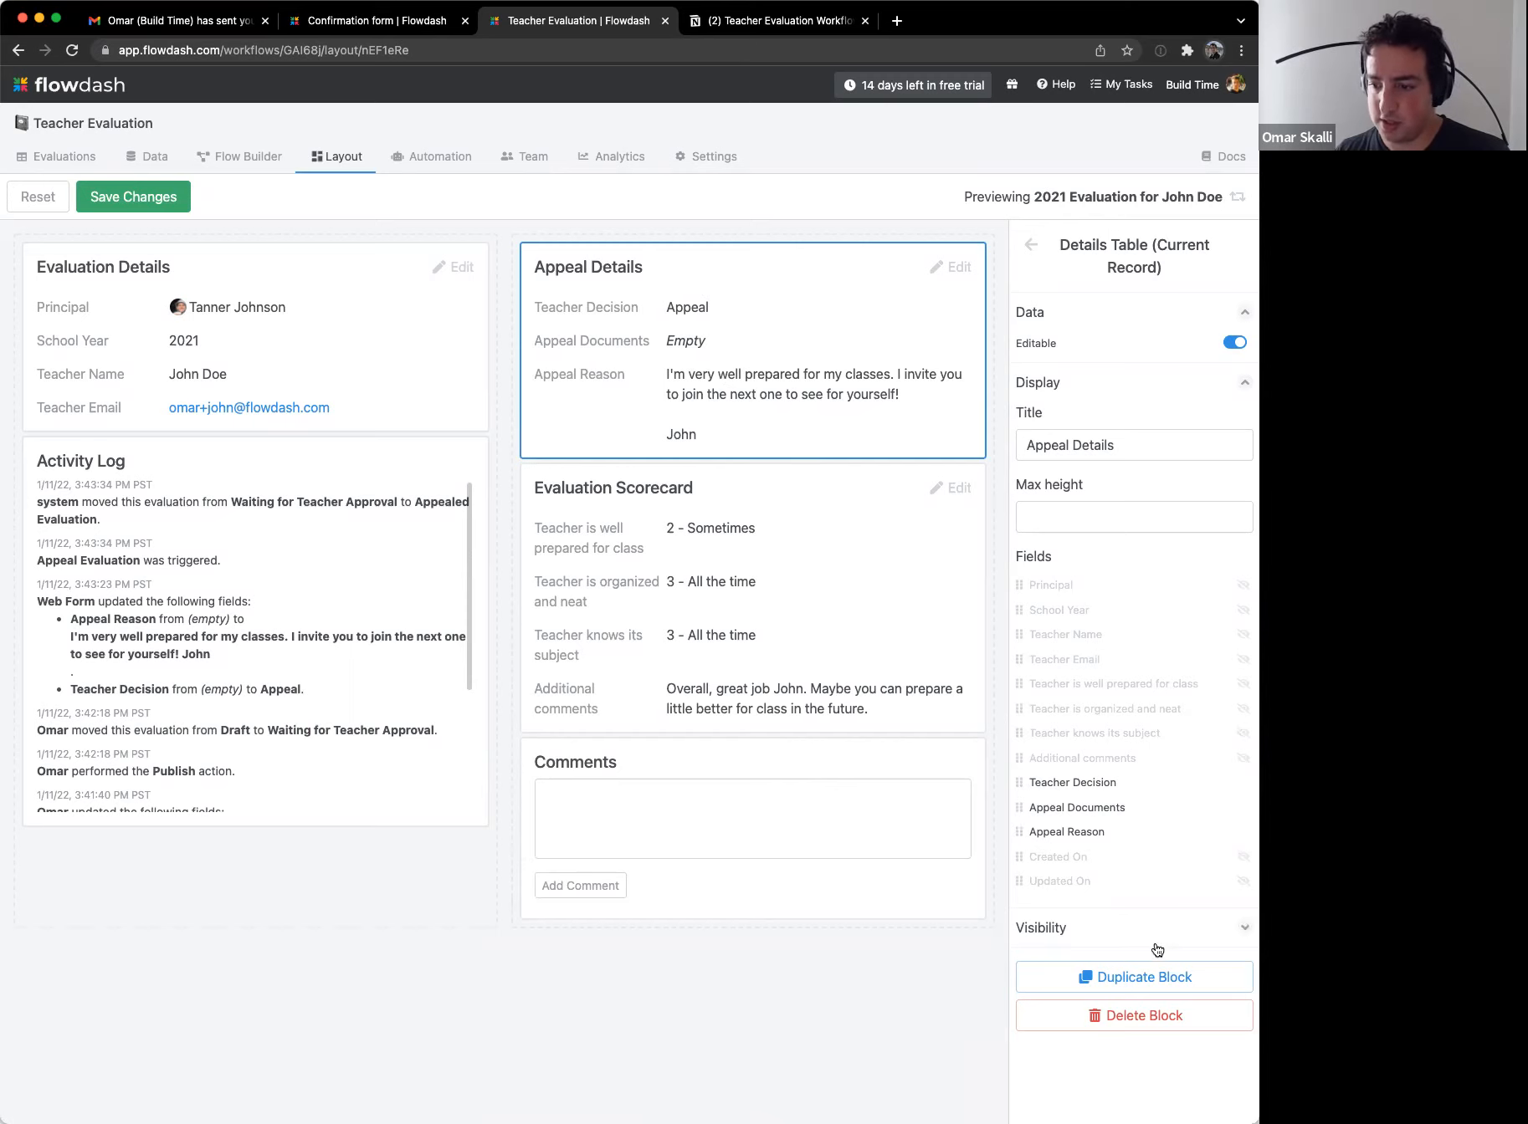
{"action": "left_click", "coordinate": [1142, 939]}
{"action": "left_click", "coordinate": [1101, 977]}
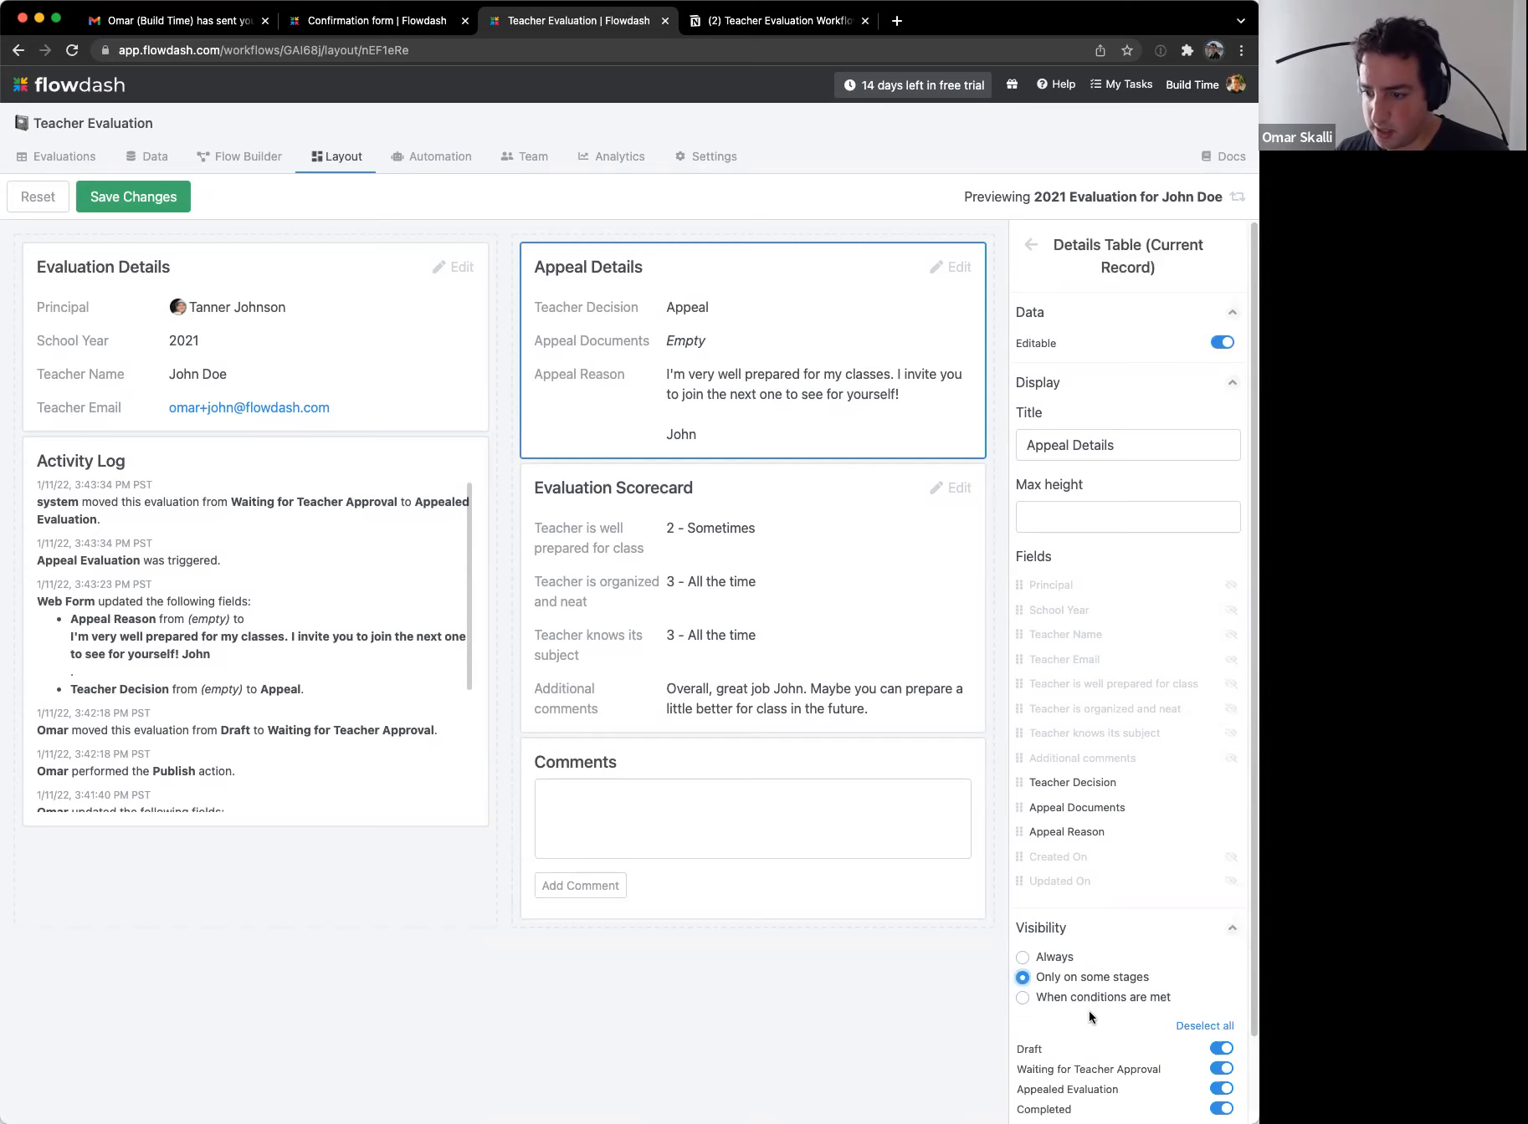
{"action": "scroll", "coordinate": [1088, 1004], "scroll_direction": "down", "scroll_amount": 2}
{"action": "left_click", "coordinate": [1205, 935]}
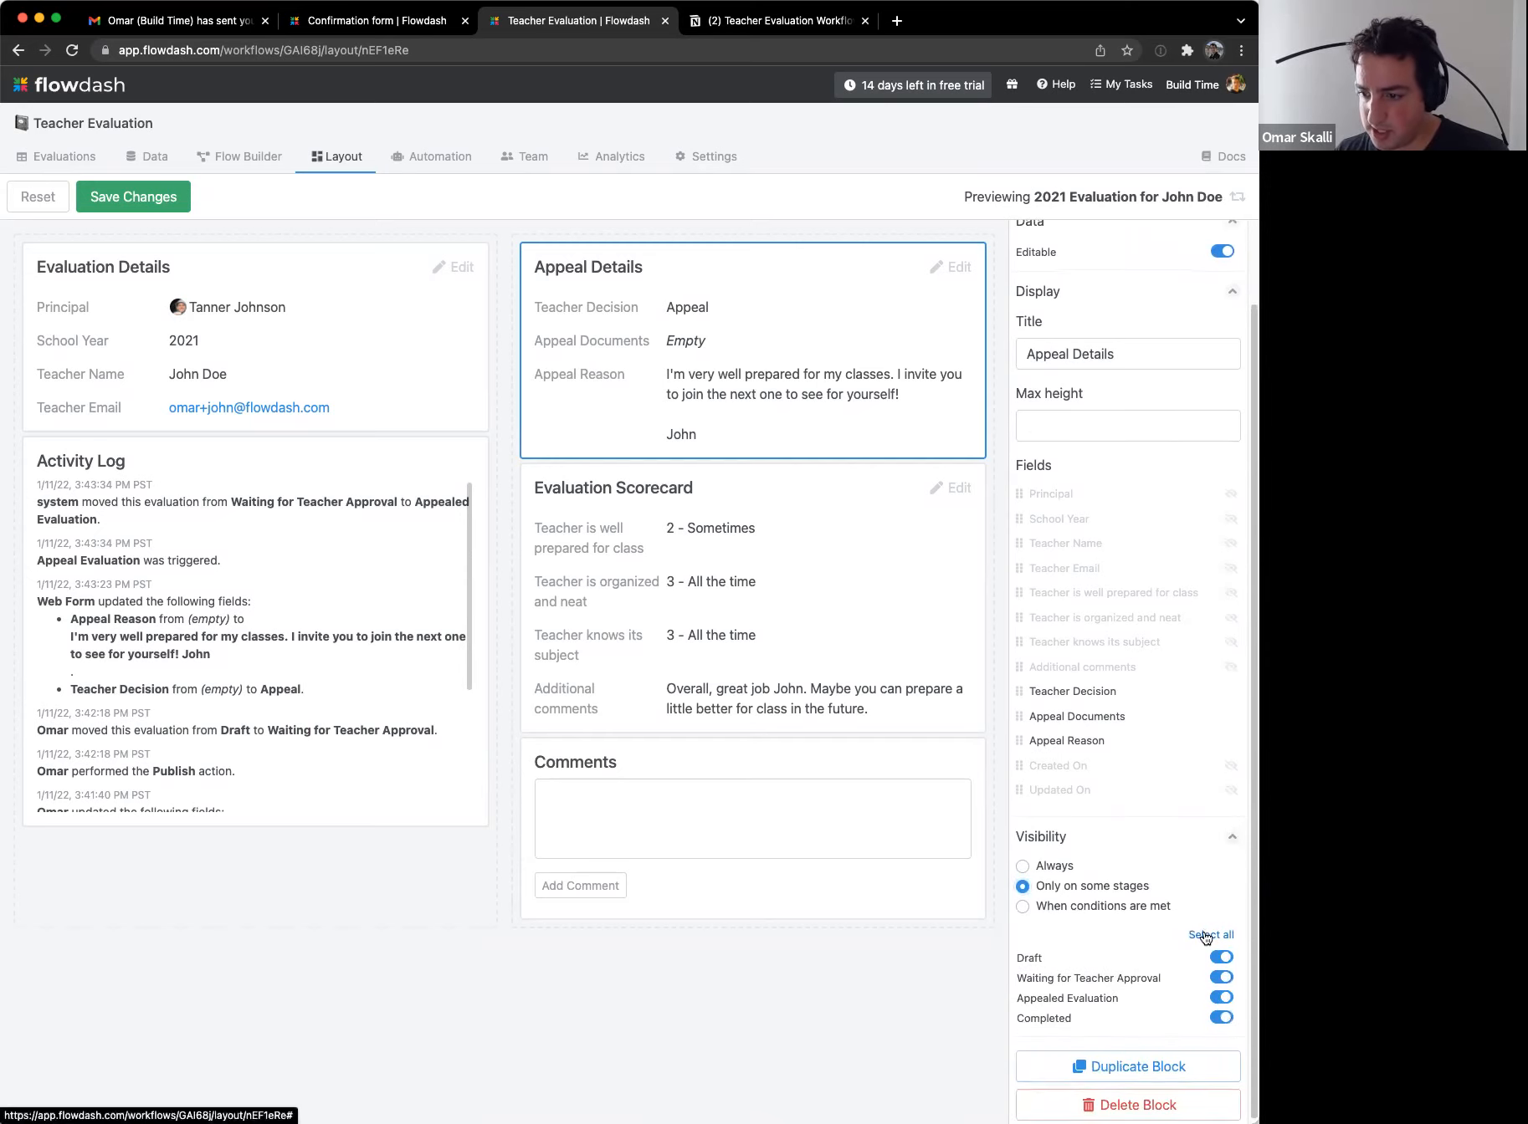
{"action": "left_click", "coordinate": [1220, 997]}
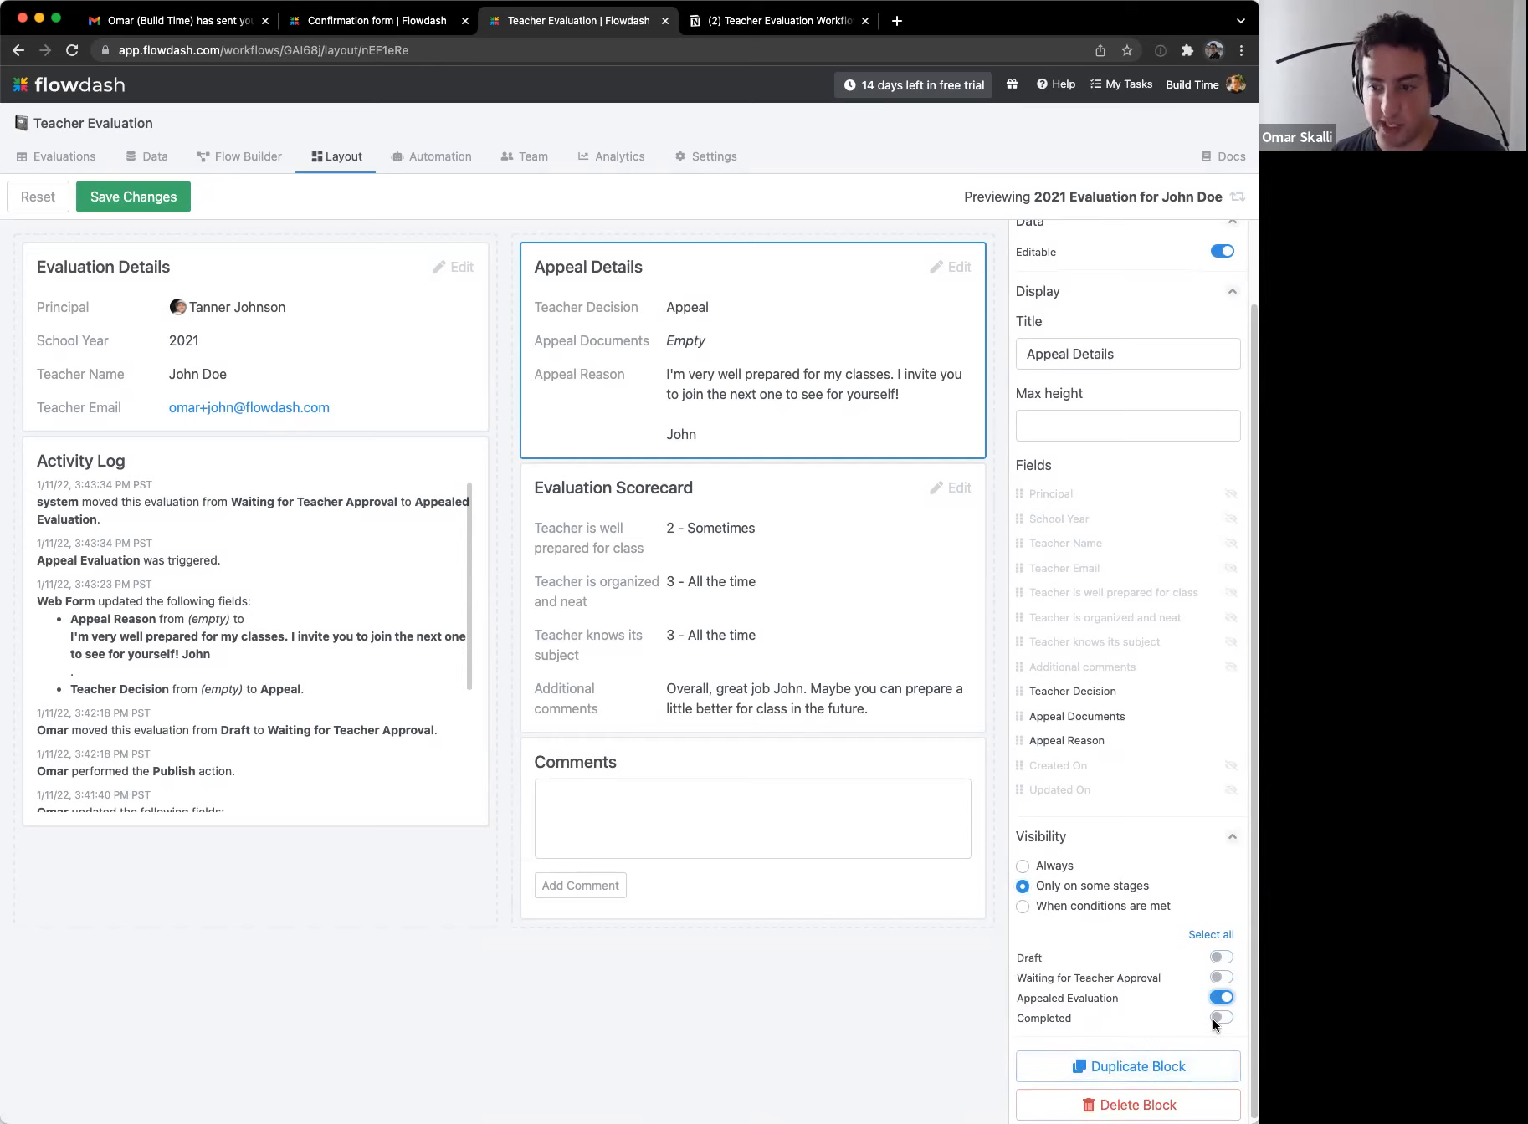
{"action": "left_click", "coordinate": [889, 1015]}
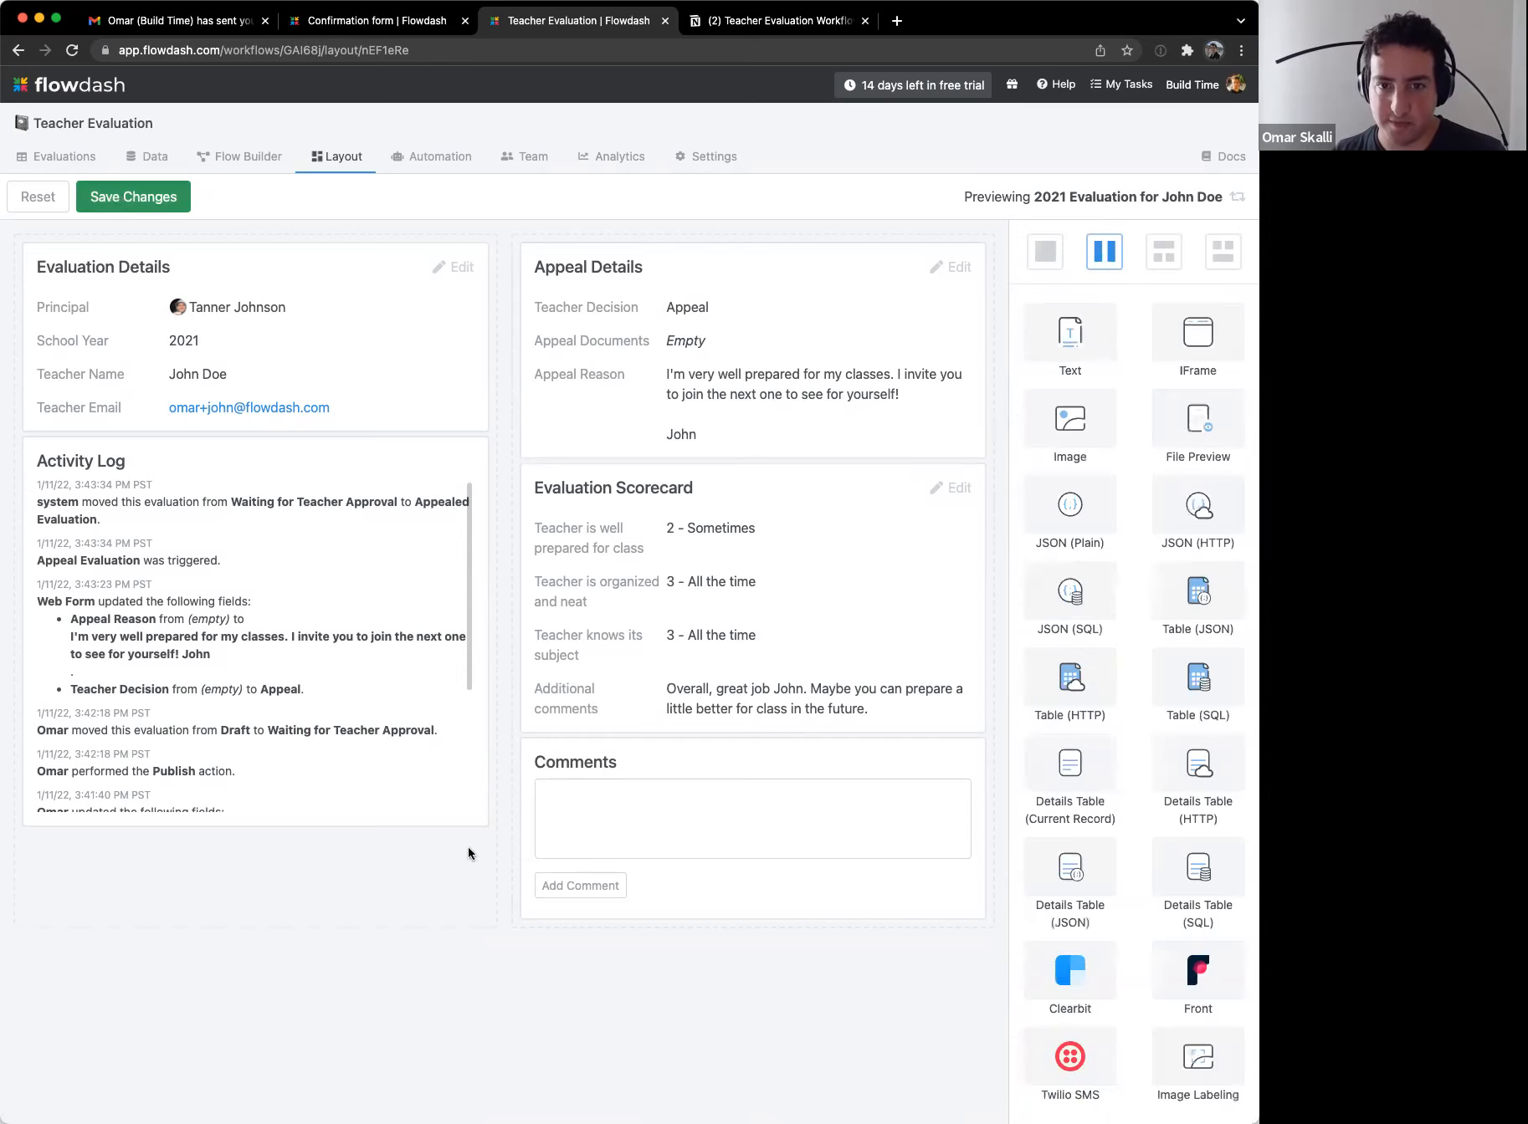
Step: Return to the evaluation record and review the appeal decision and Appeal Reason text
{"action": "left_click", "coordinate": [100, 195]}
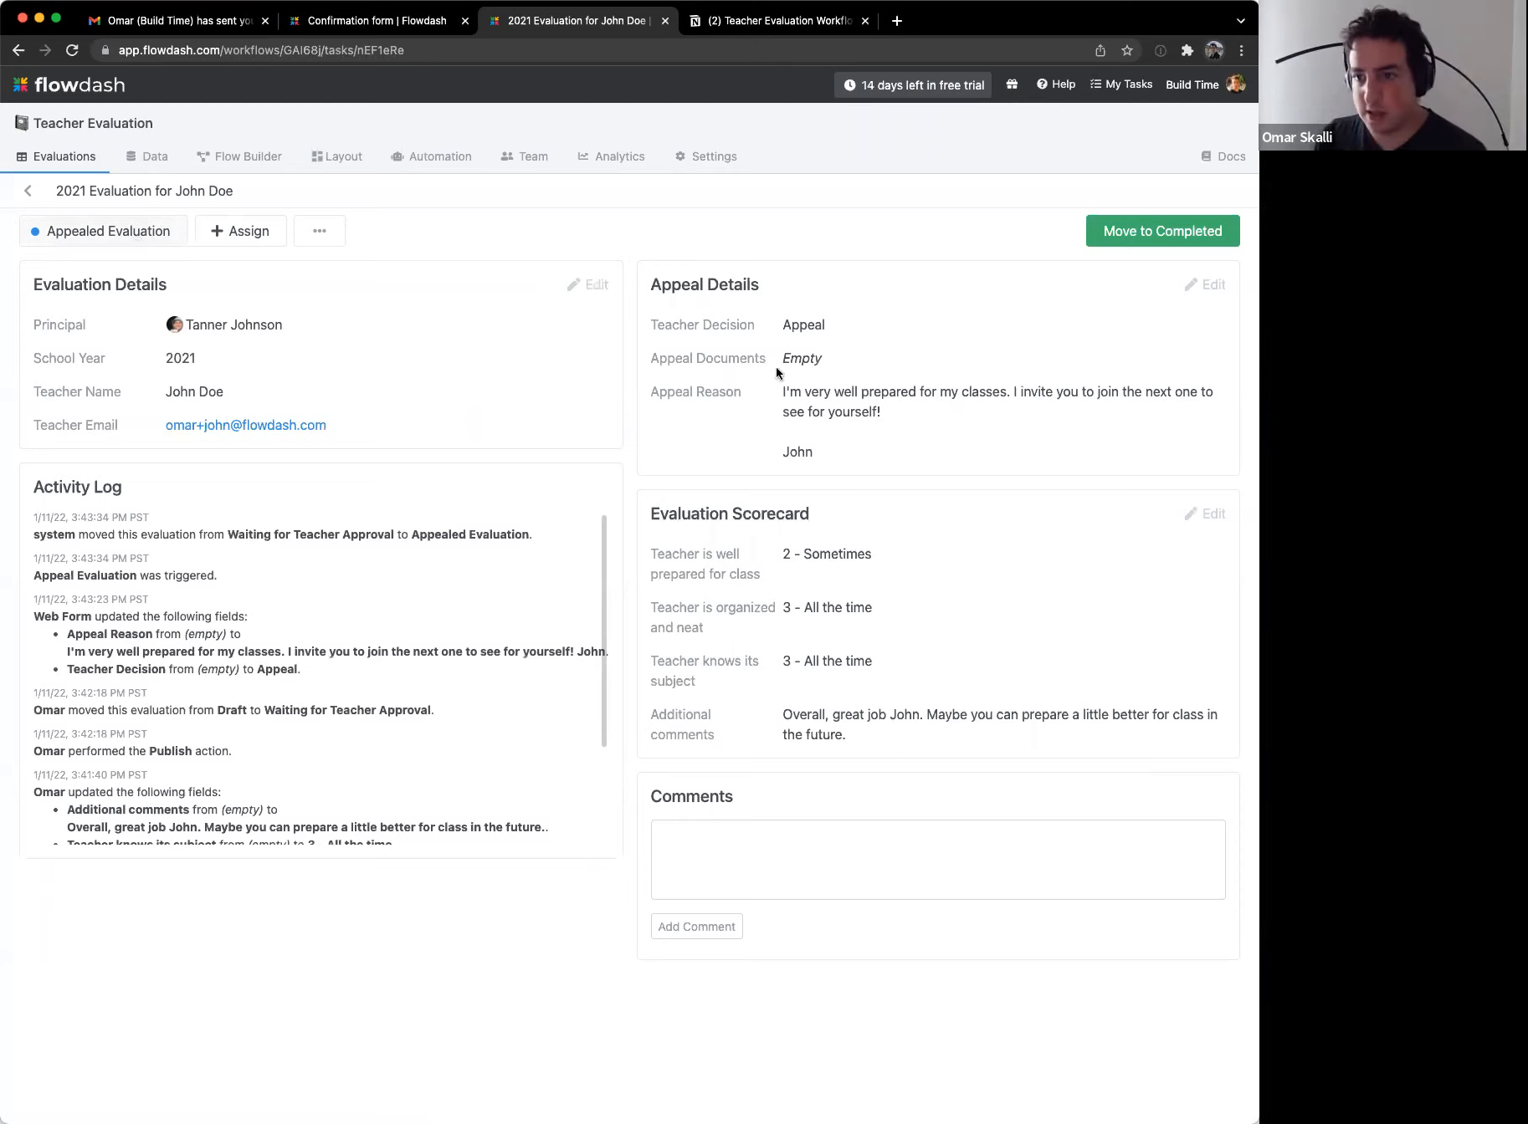
{"action": "left_click_drag", "start_coordinate": [784, 326], "coordinate": [872, 315]}
{"action": "double_click", "coordinate": [872, 331]}
{"action": "left_click", "coordinate": [887, 365]}
{"action": "triple_click", "coordinate": [936, 425]}
{"action": "left_click", "coordinate": [943, 453]}
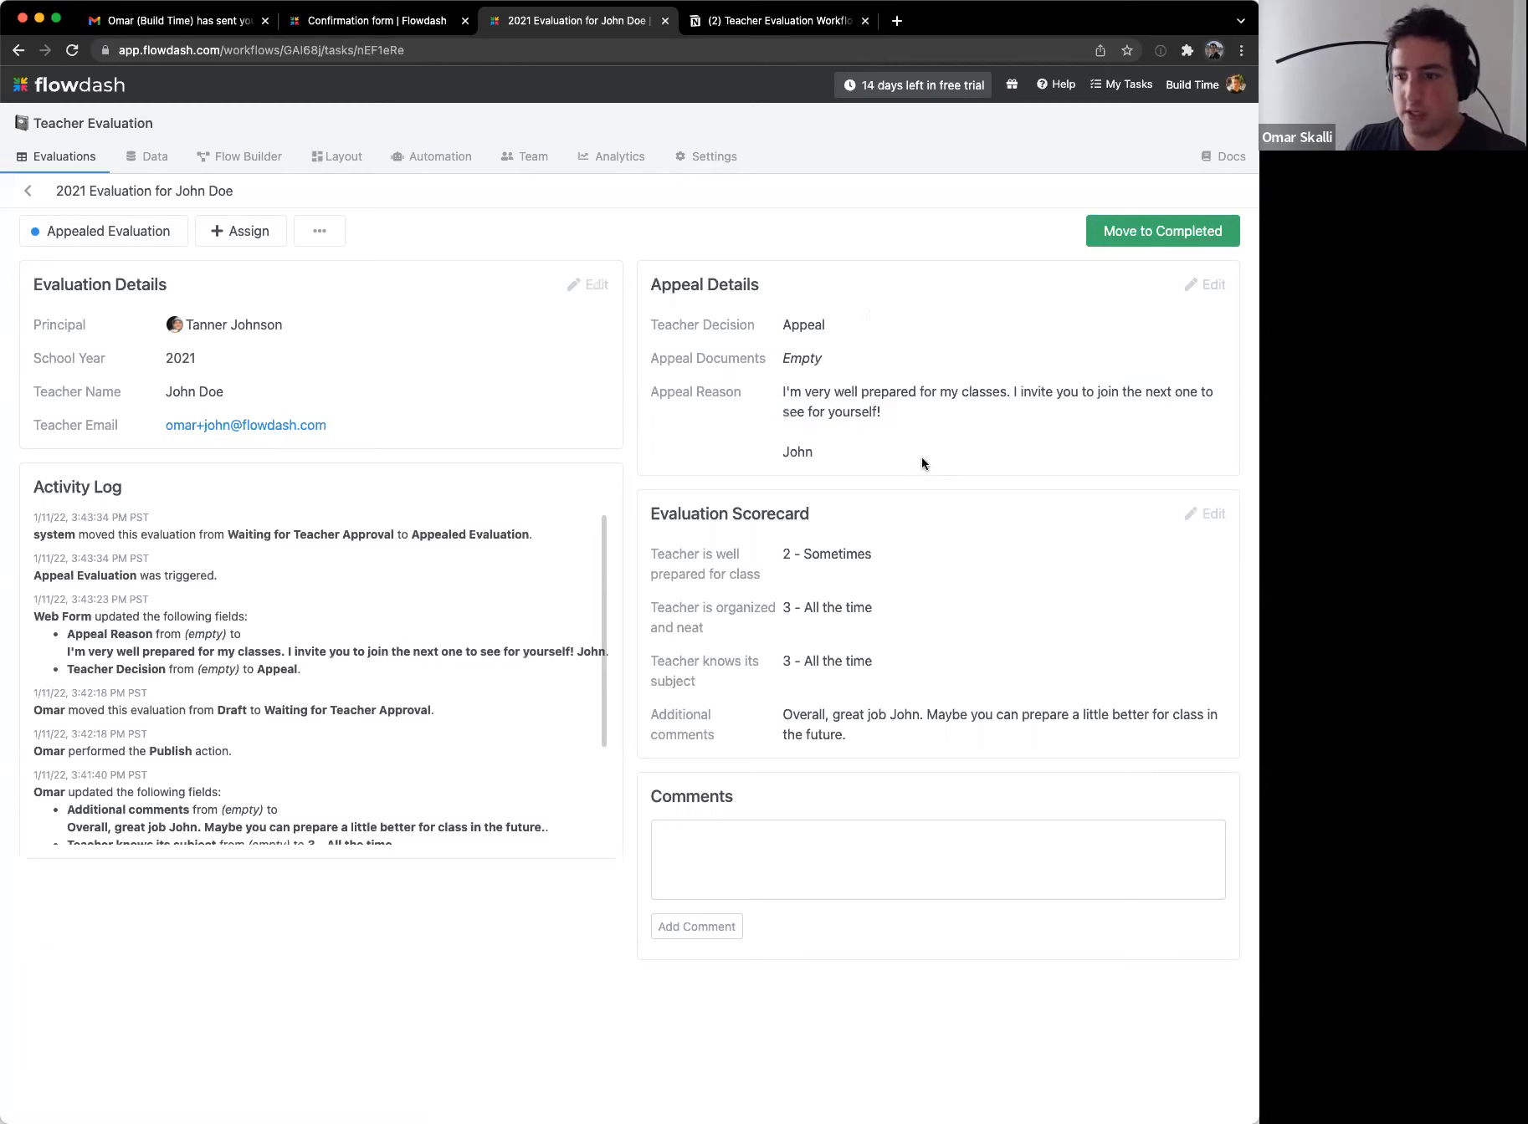
Step: Rescore the class-preparation rating to '3 - All the time' and save the scorecard
{"action": "left_click", "coordinate": [1205, 514]}
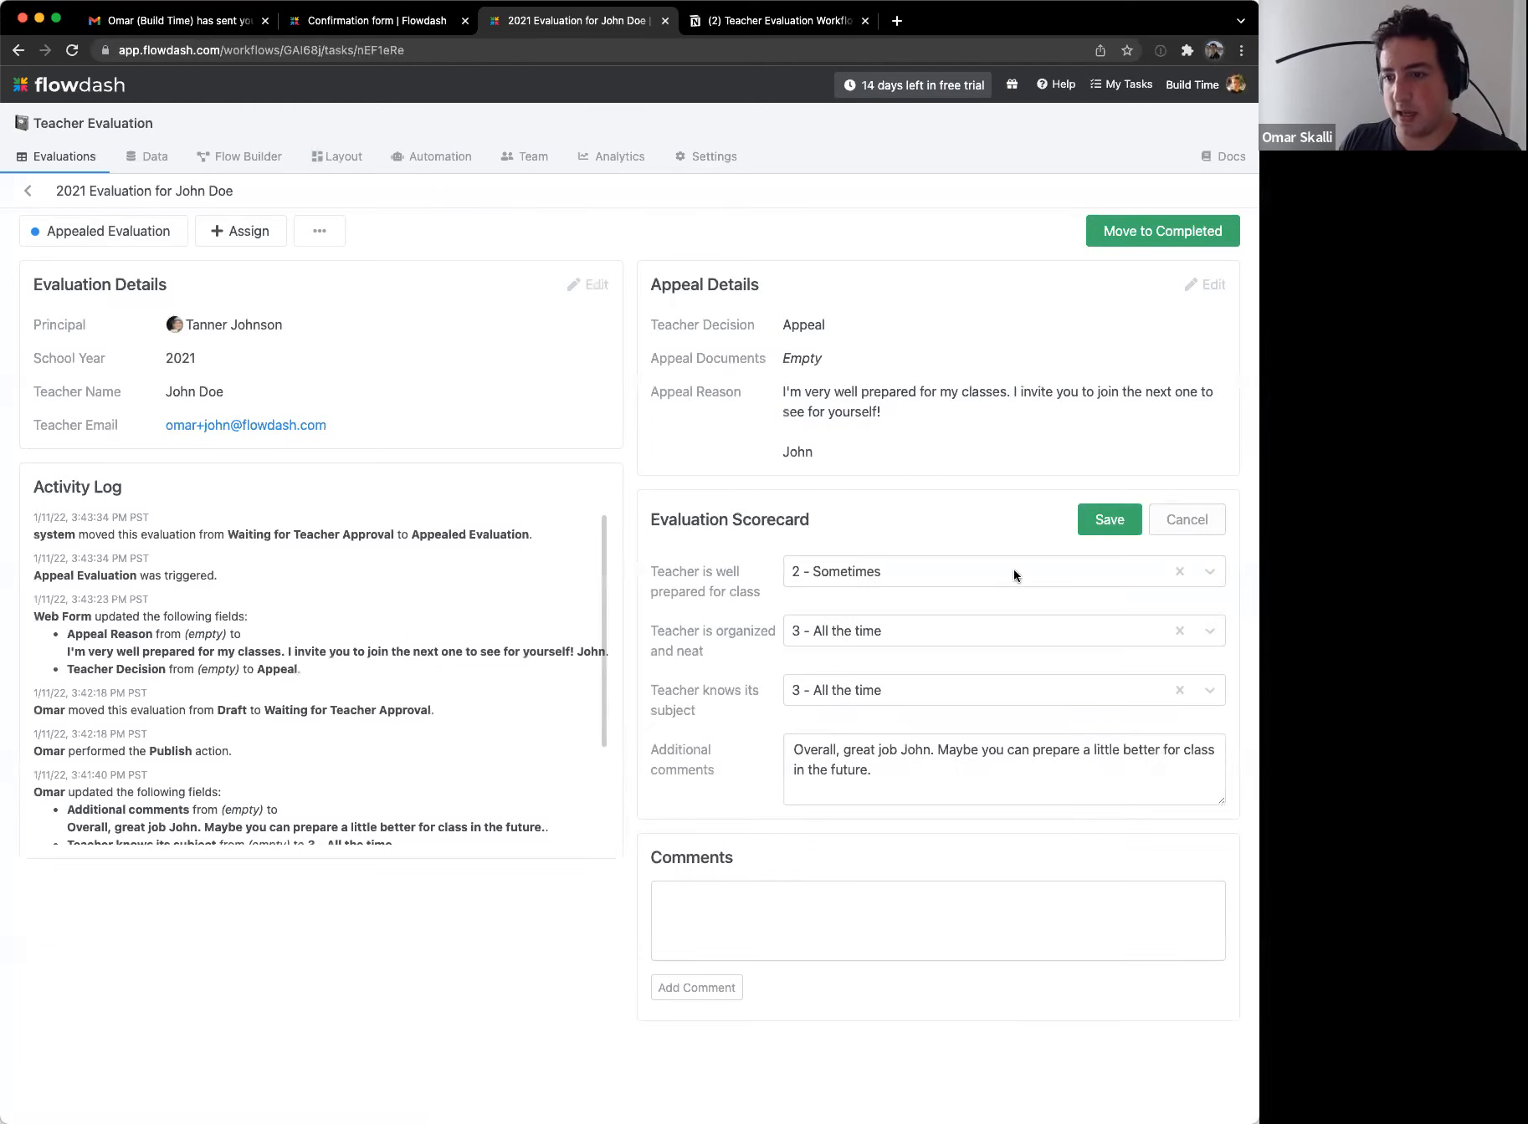
{"action": "left_click", "coordinate": [1013, 572]}
{"action": "left_click", "coordinate": [795, 674]}
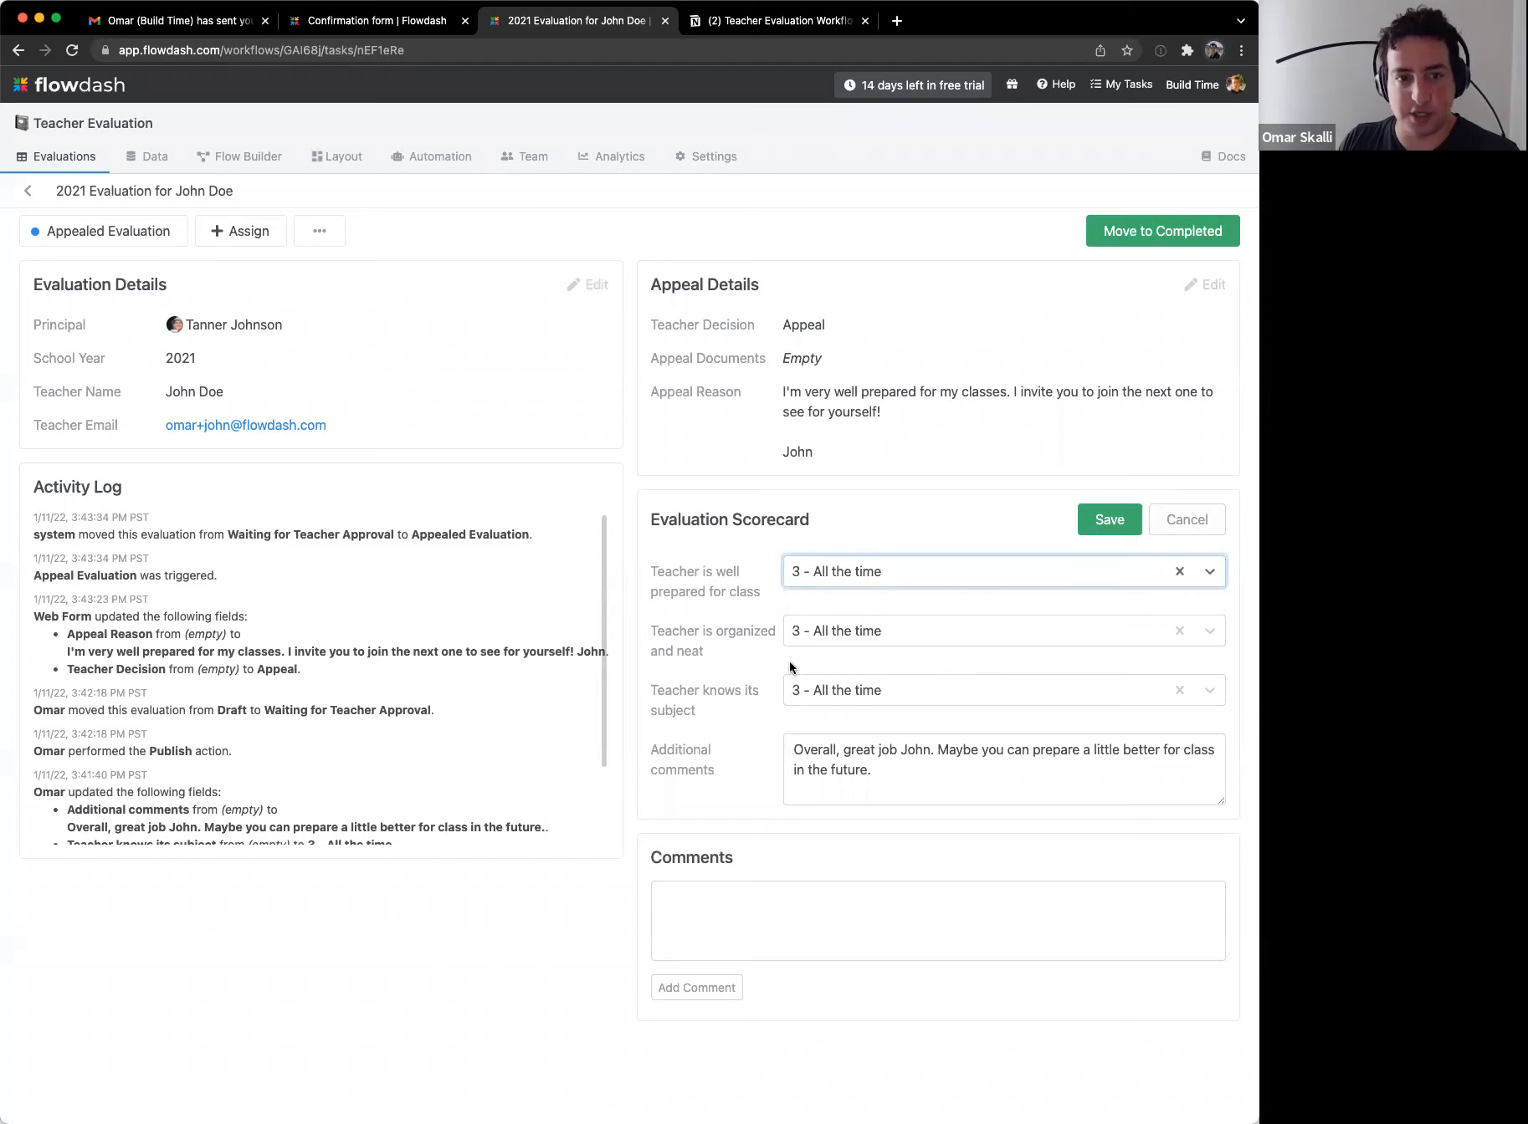
{"action": "left_click", "coordinate": [1109, 527]}
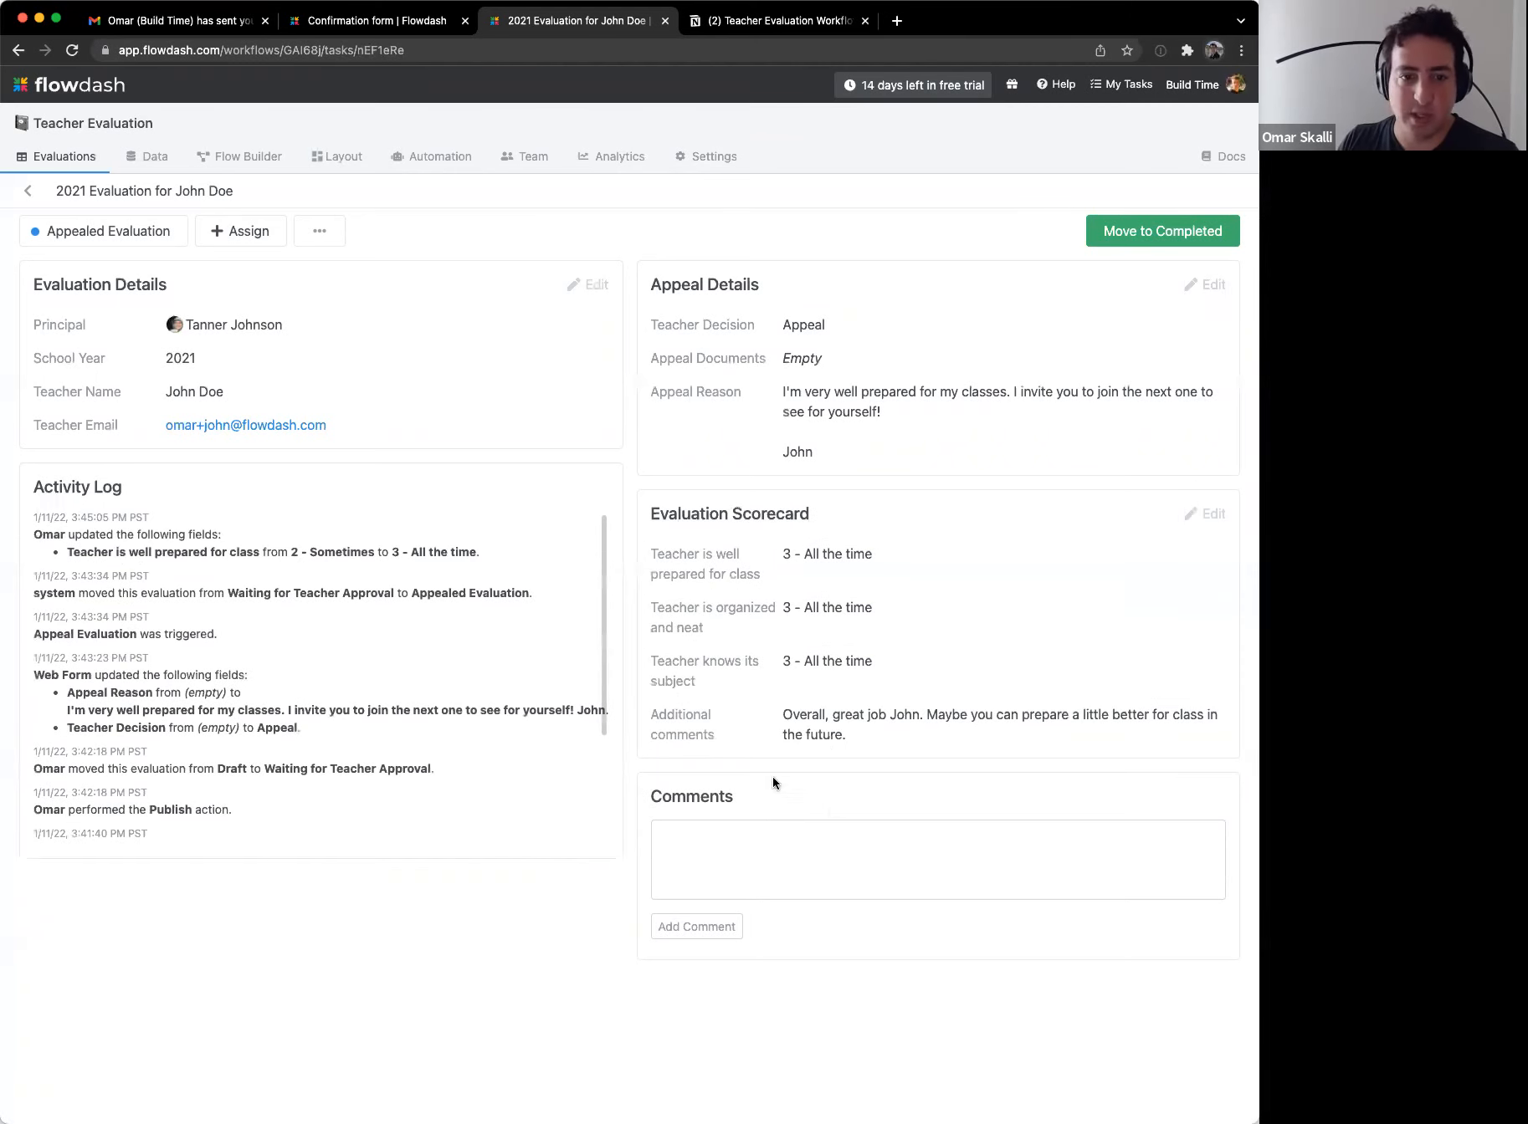
Step: Check the rescore's activity-log entry, then move the evaluation to Completed
{"action": "left_click_drag", "start_coordinate": [170, 535], "coordinate": [480, 566]}
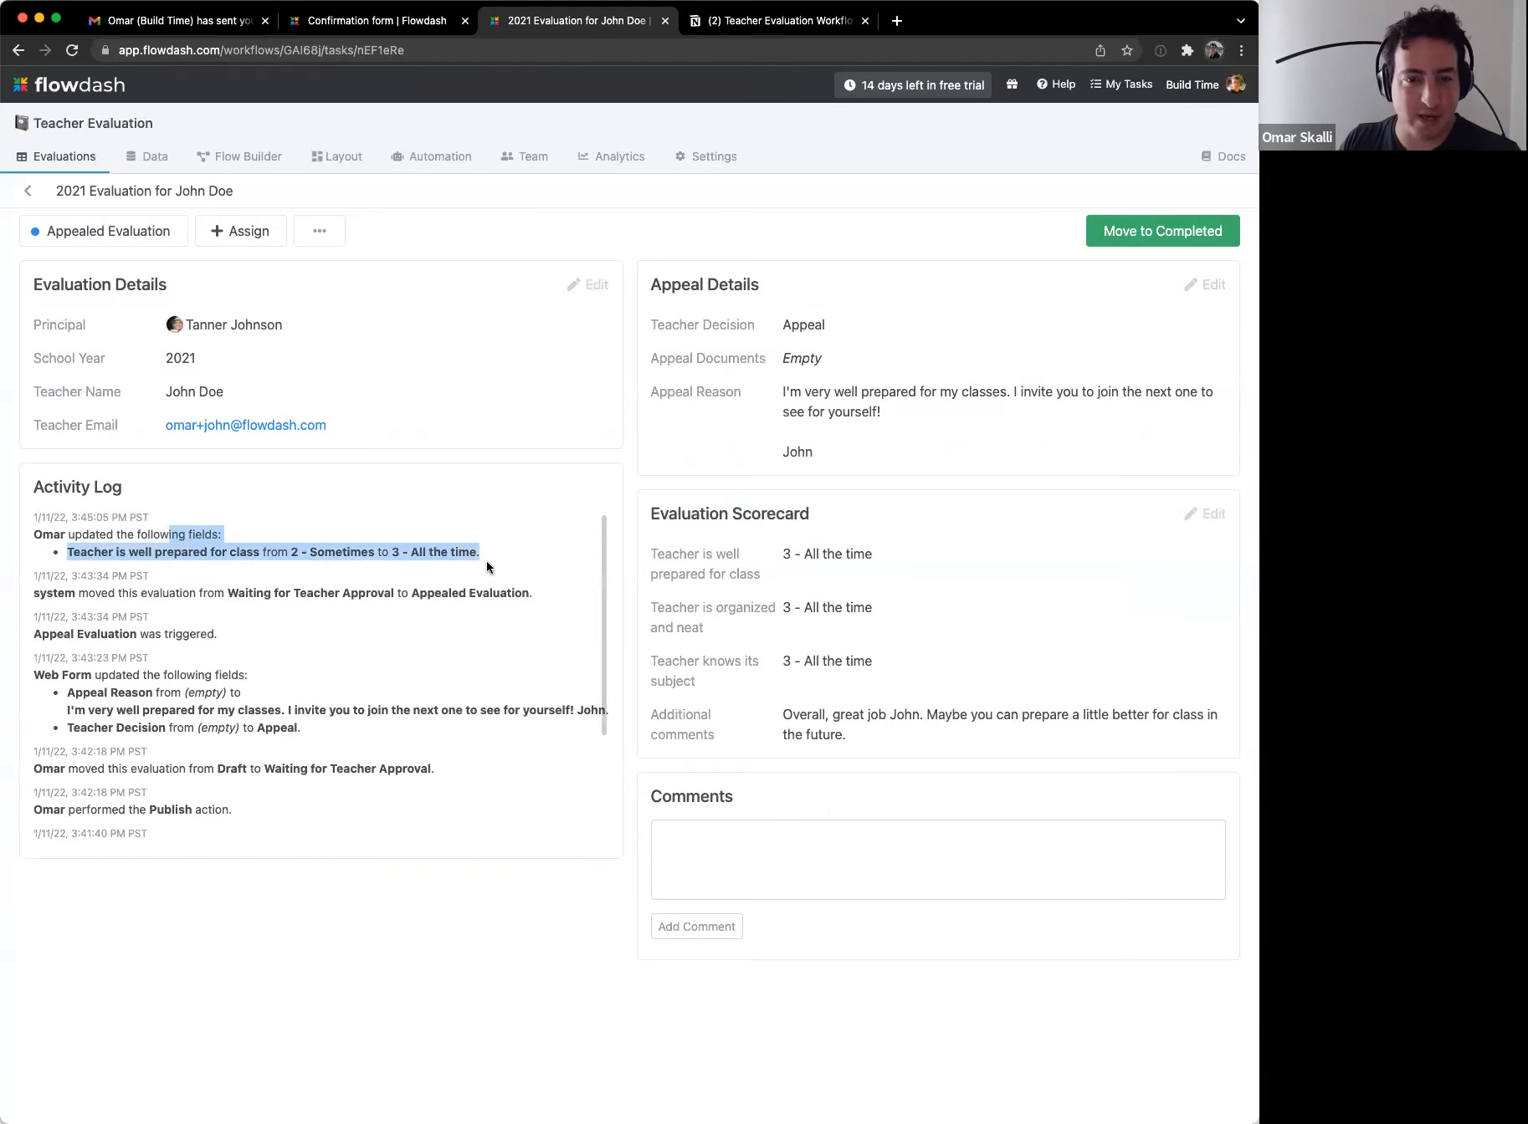
{"action": "left_click", "coordinate": [490, 571]}
{"action": "left_click", "coordinate": [1096, 238]}
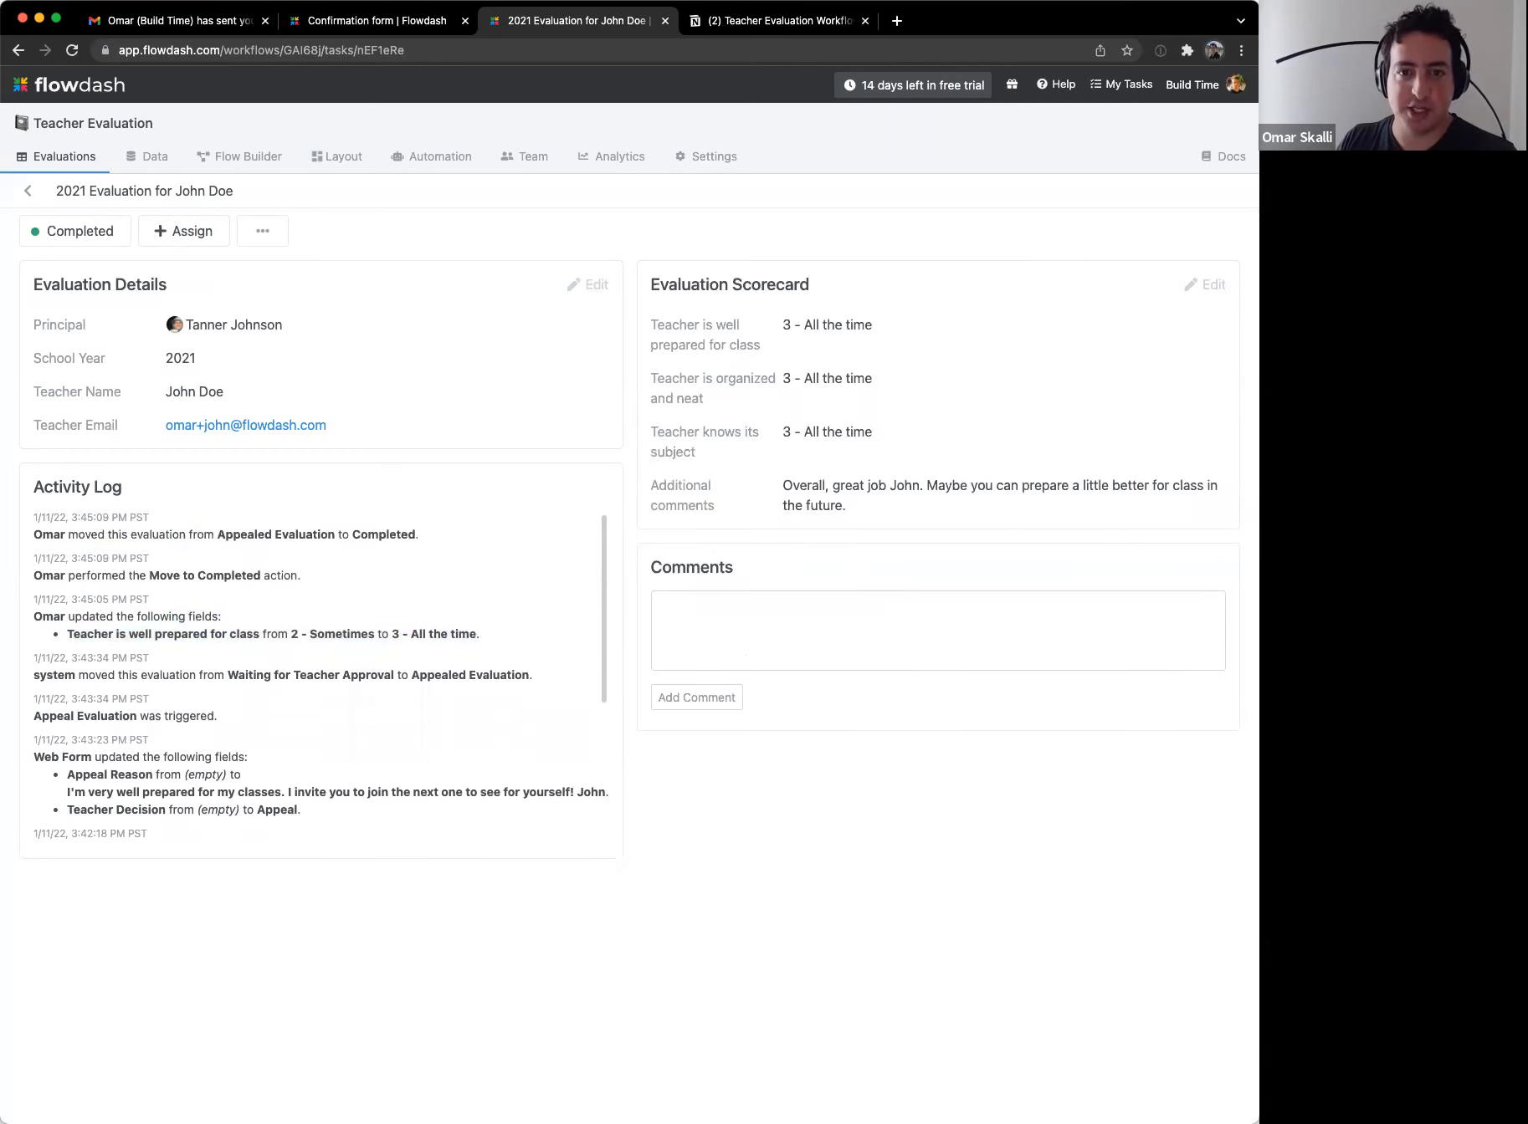
{"action": "left_click", "coordinate": [12, 187]}
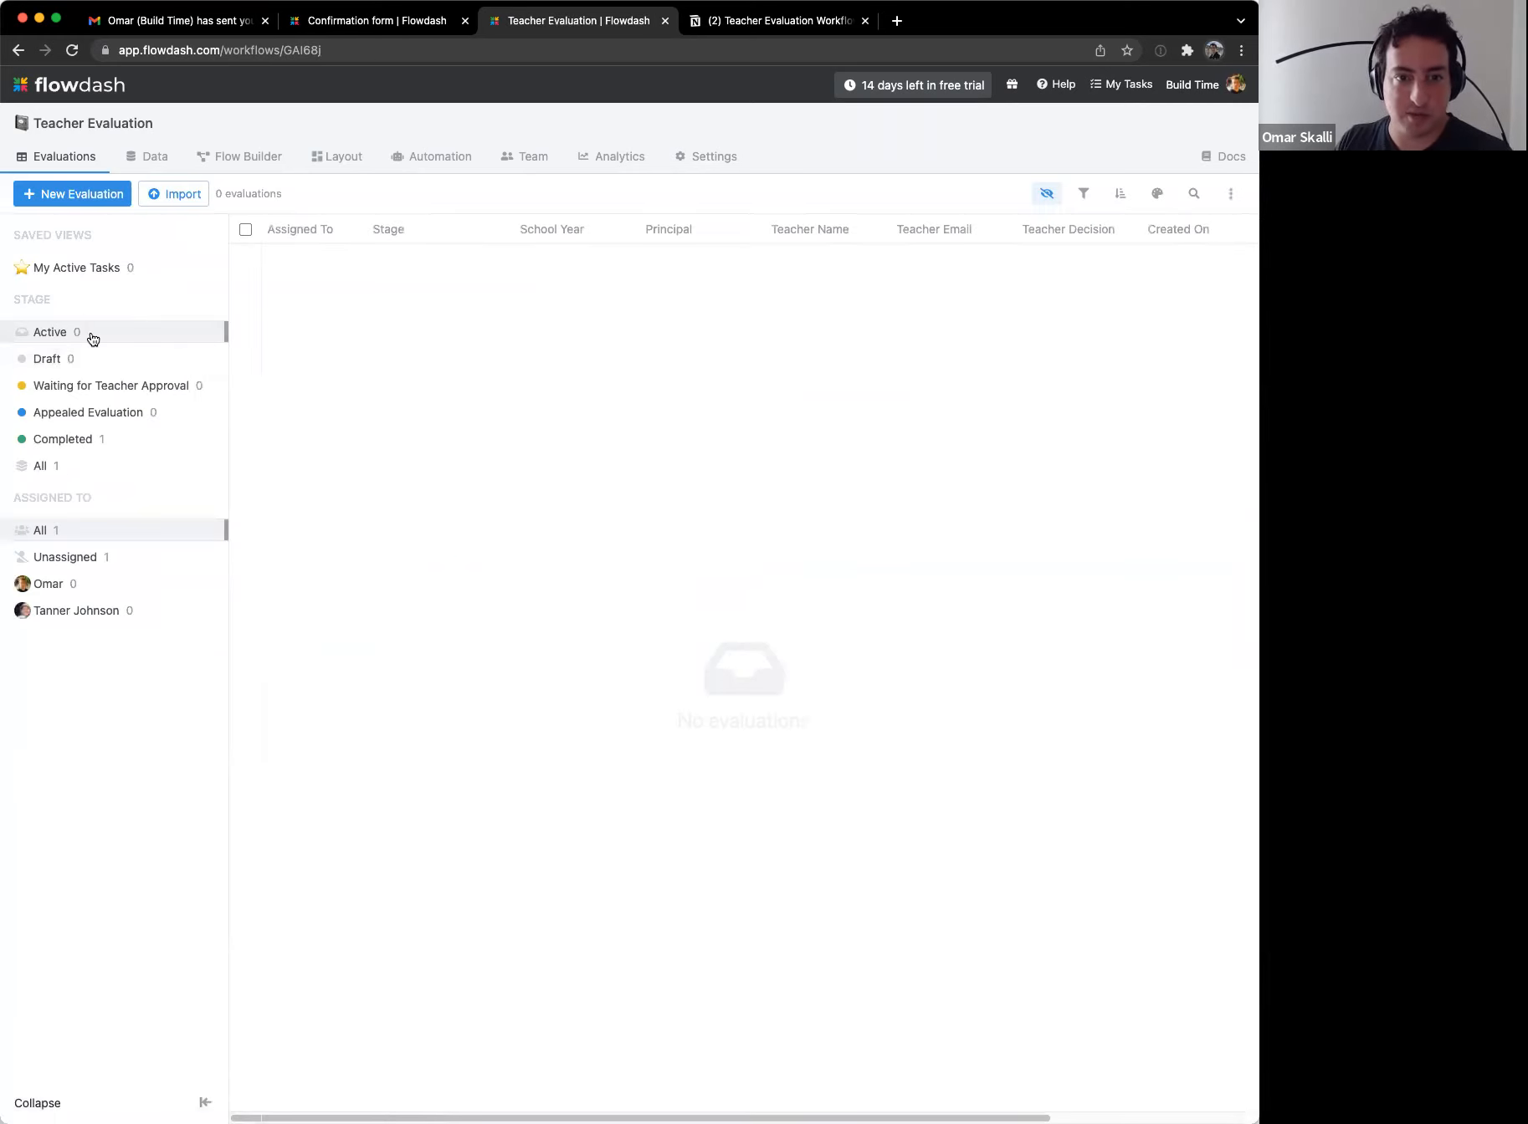
Step: Open the 2021 evaluation from the Completed stage and switch to its Layout editor
{"action": "left_click", "coordinate": [112, 443]}
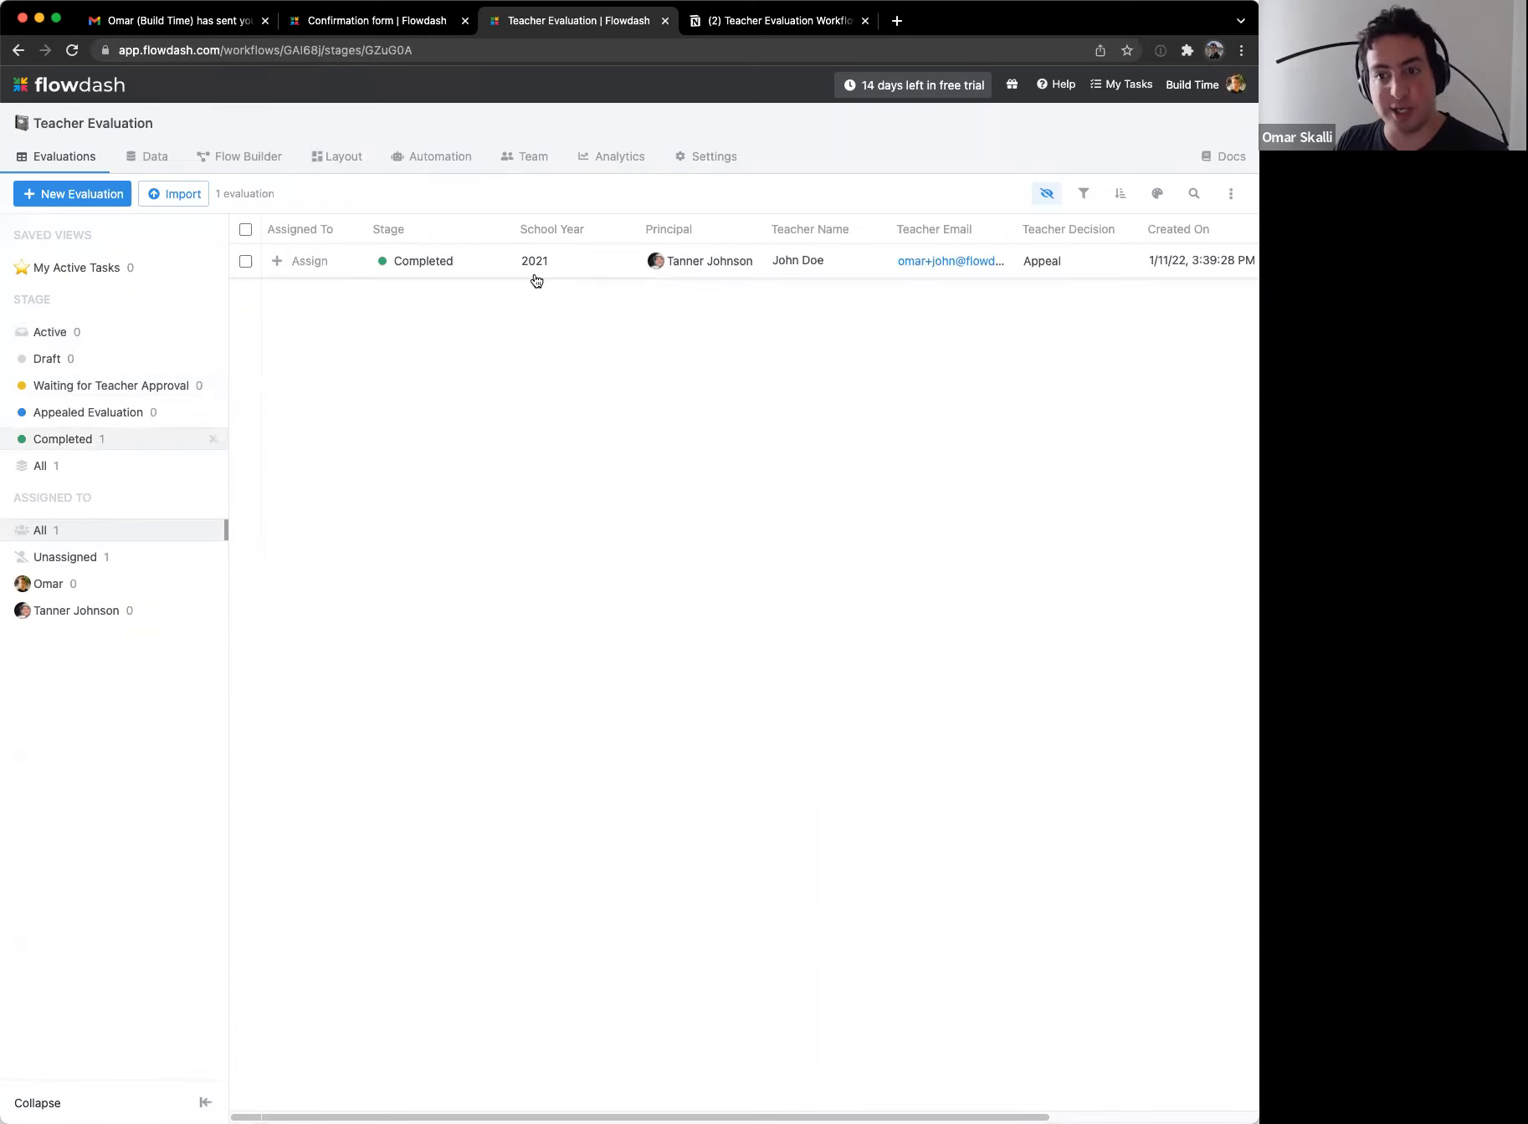
{"action": "left_click", "coordinate": [127, 338]}
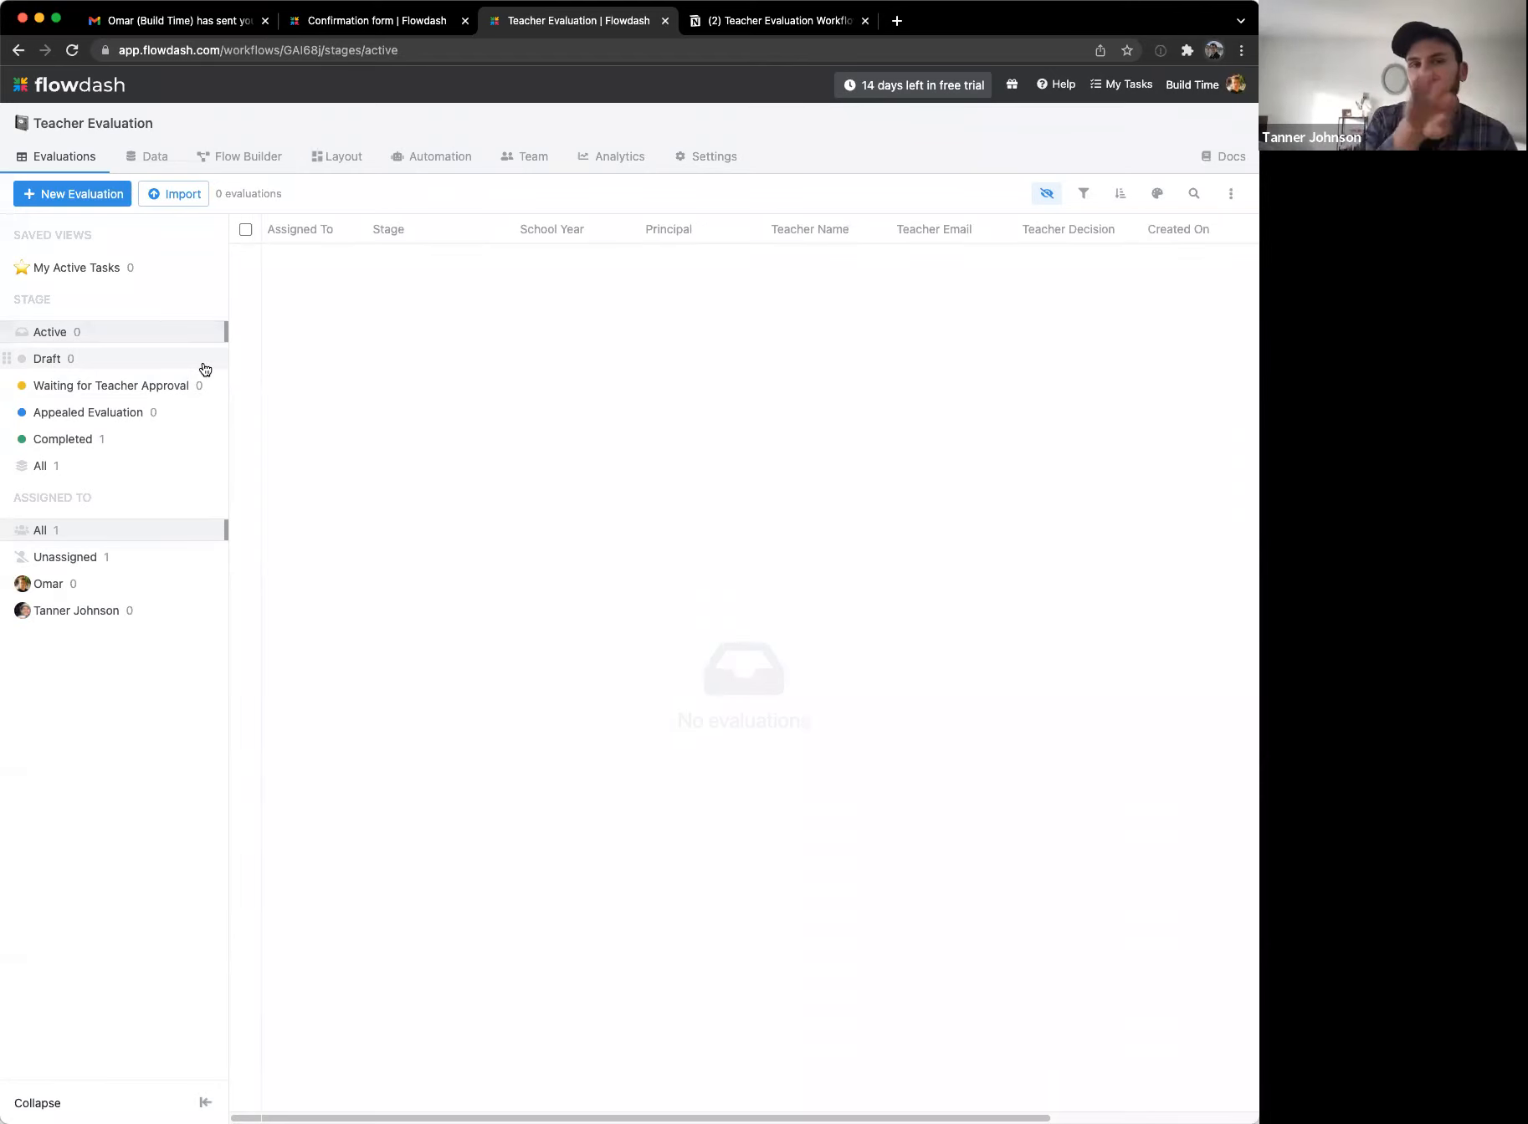
{"action": "left_click", "coordinate": [181, 436]}
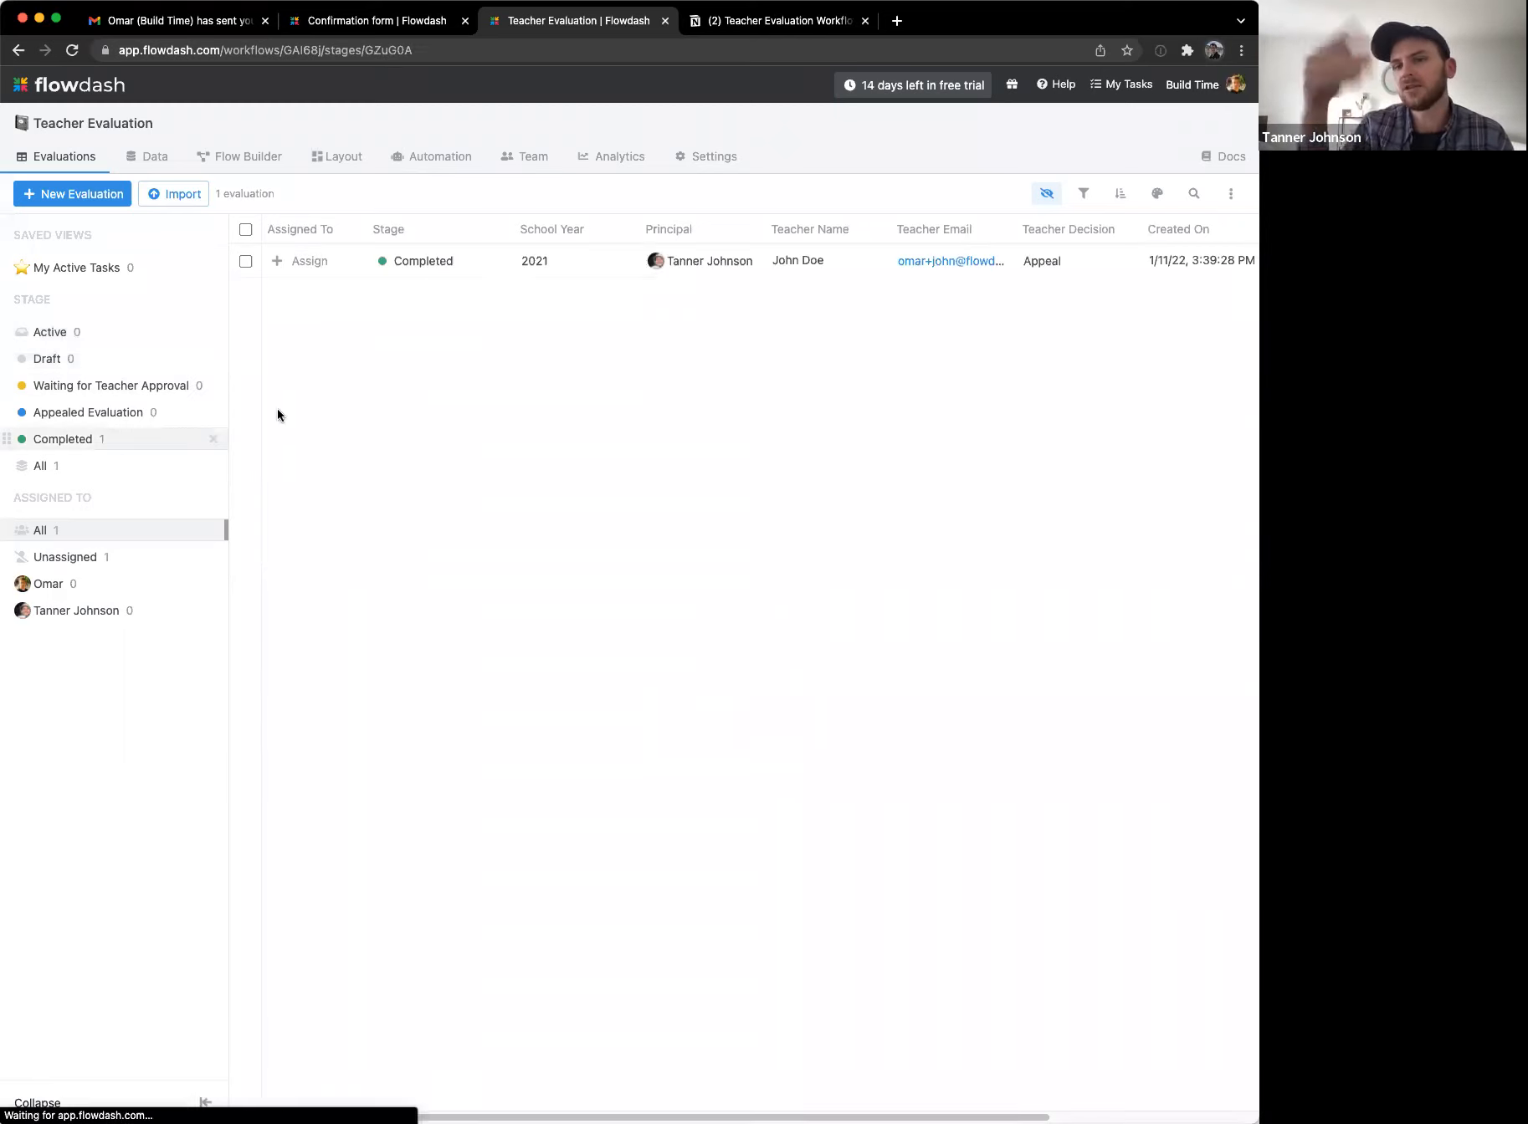
{"action": "left_click", "coordinate": [596, 264]}
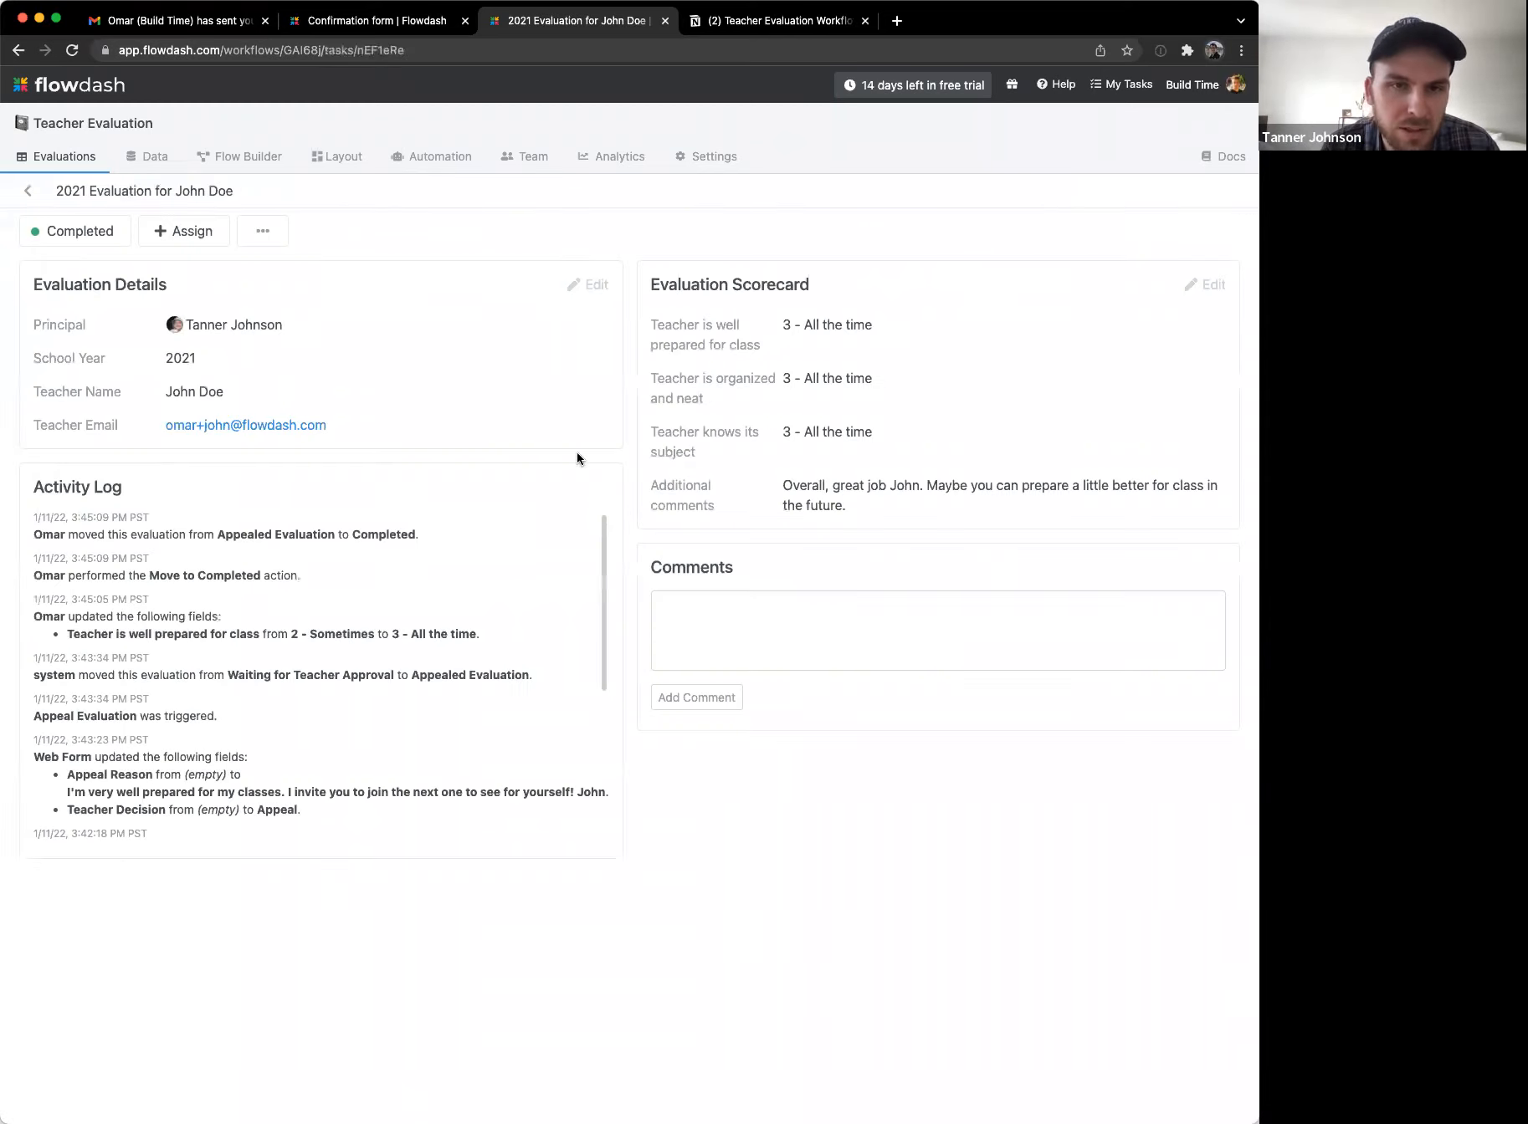
{"action": "left_click", "coordinate": [336, 156]}
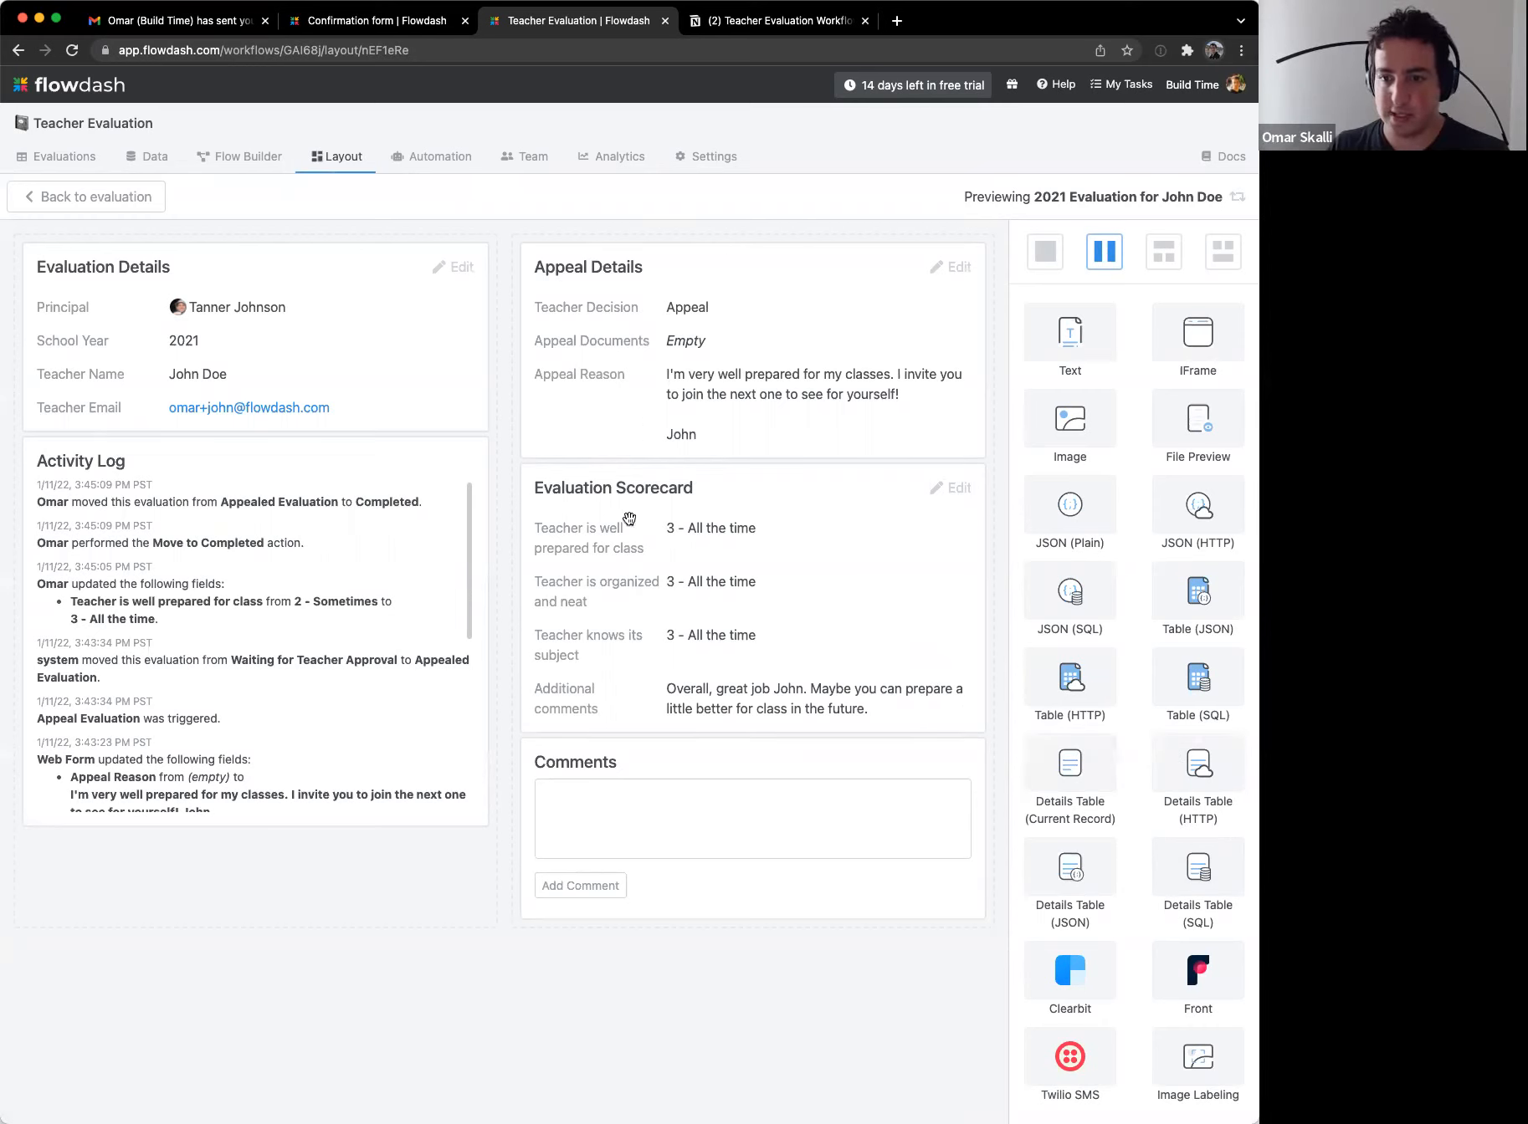
Step: Move the Evaluation Scorecard to the left column and add a File Preview block for Appeal Documents above Comments
{"action": "left_click_drag", "start_coordinate": [552, 544], "coordinate": [467, 705]}
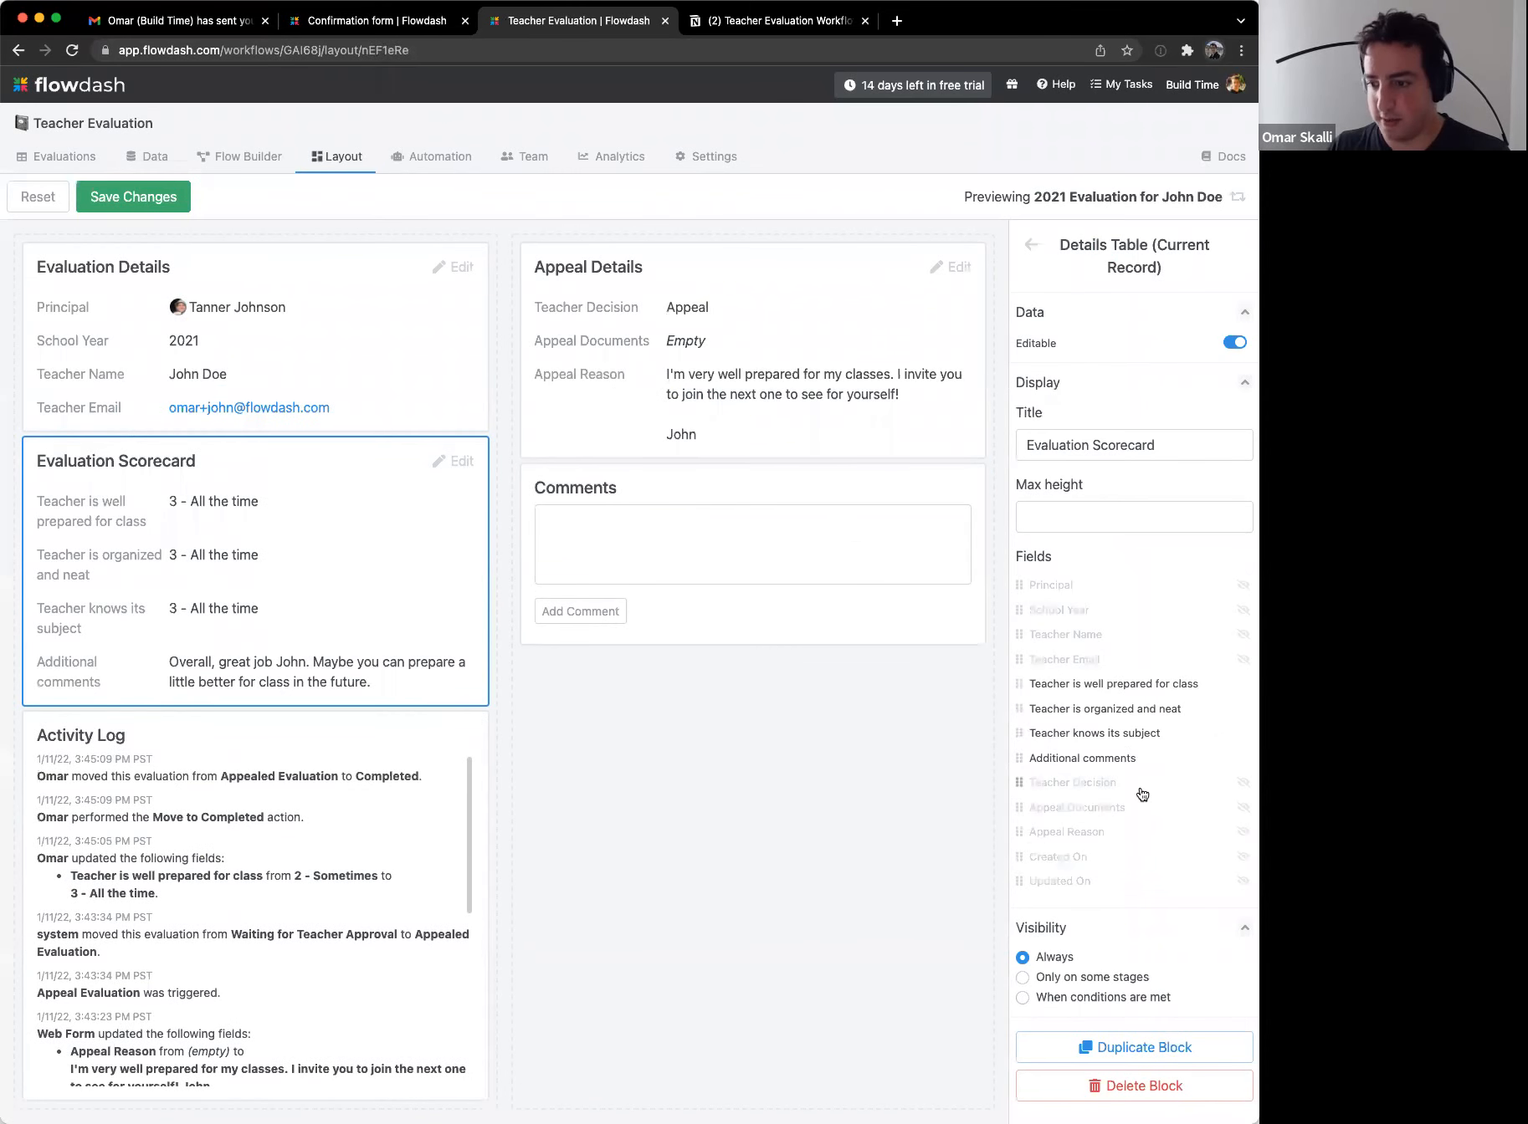
{"action": "left_click", "coordinate": [778, 818]}
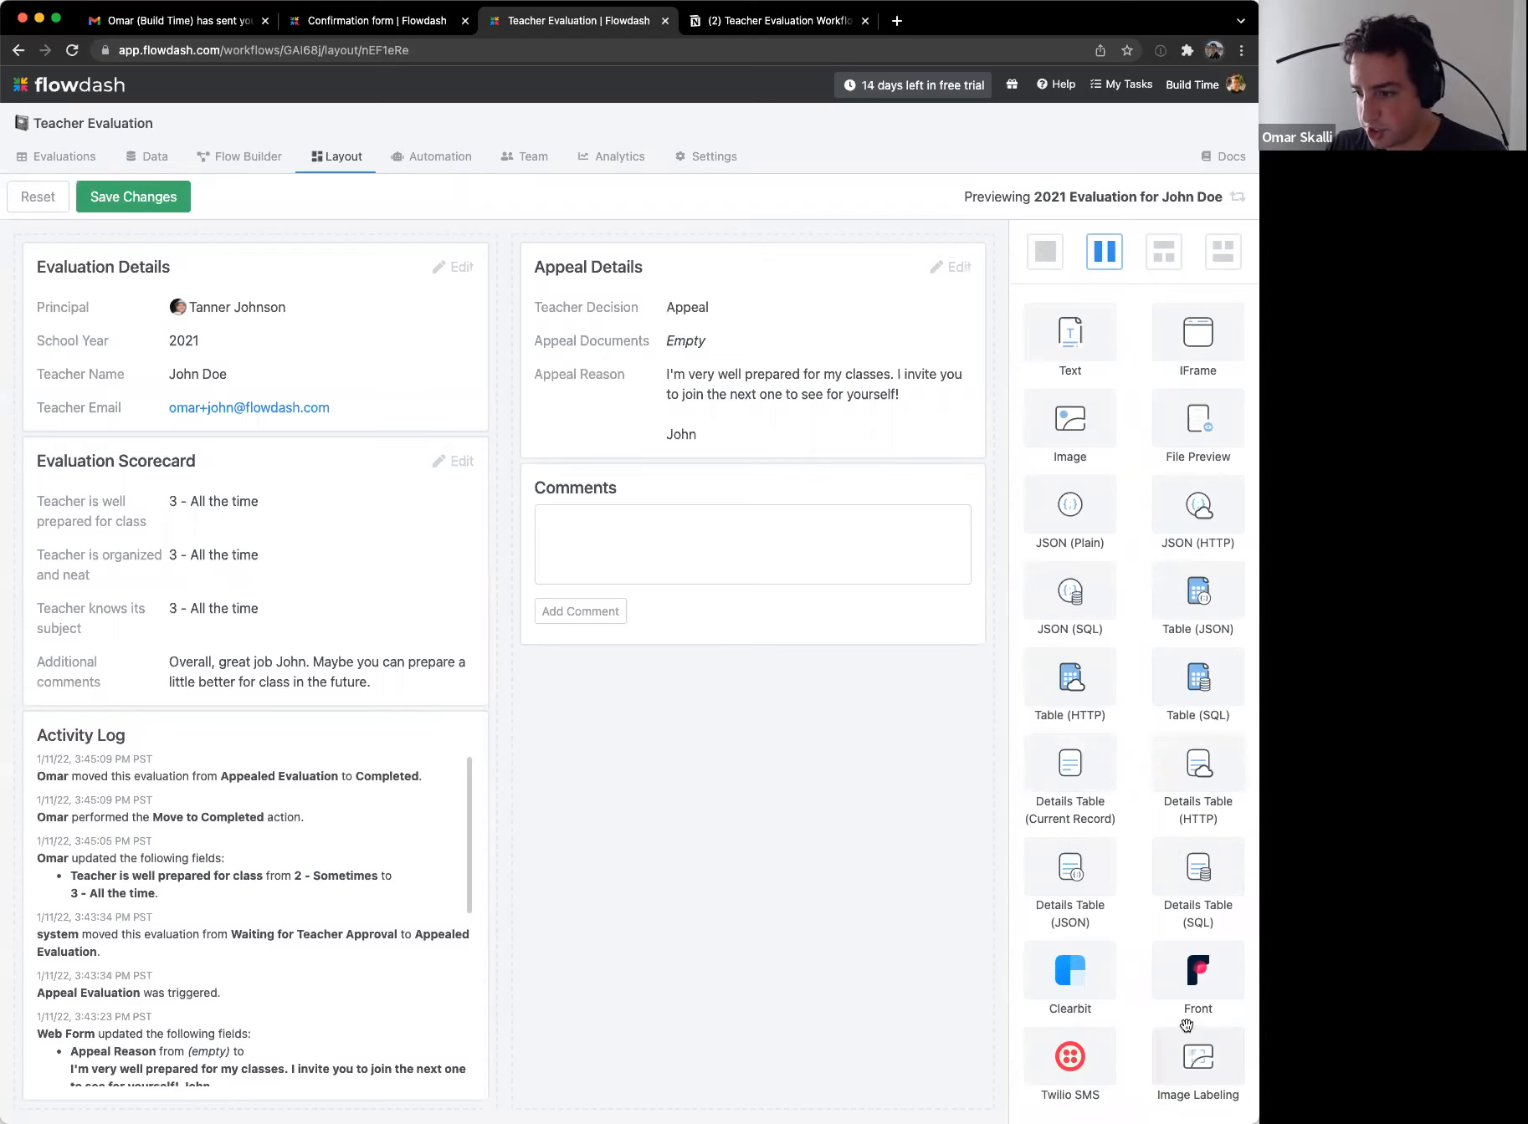
{"action": "left_click_drag", "start_coordinate": [1185, 422], "coordinate": [603, 524]}
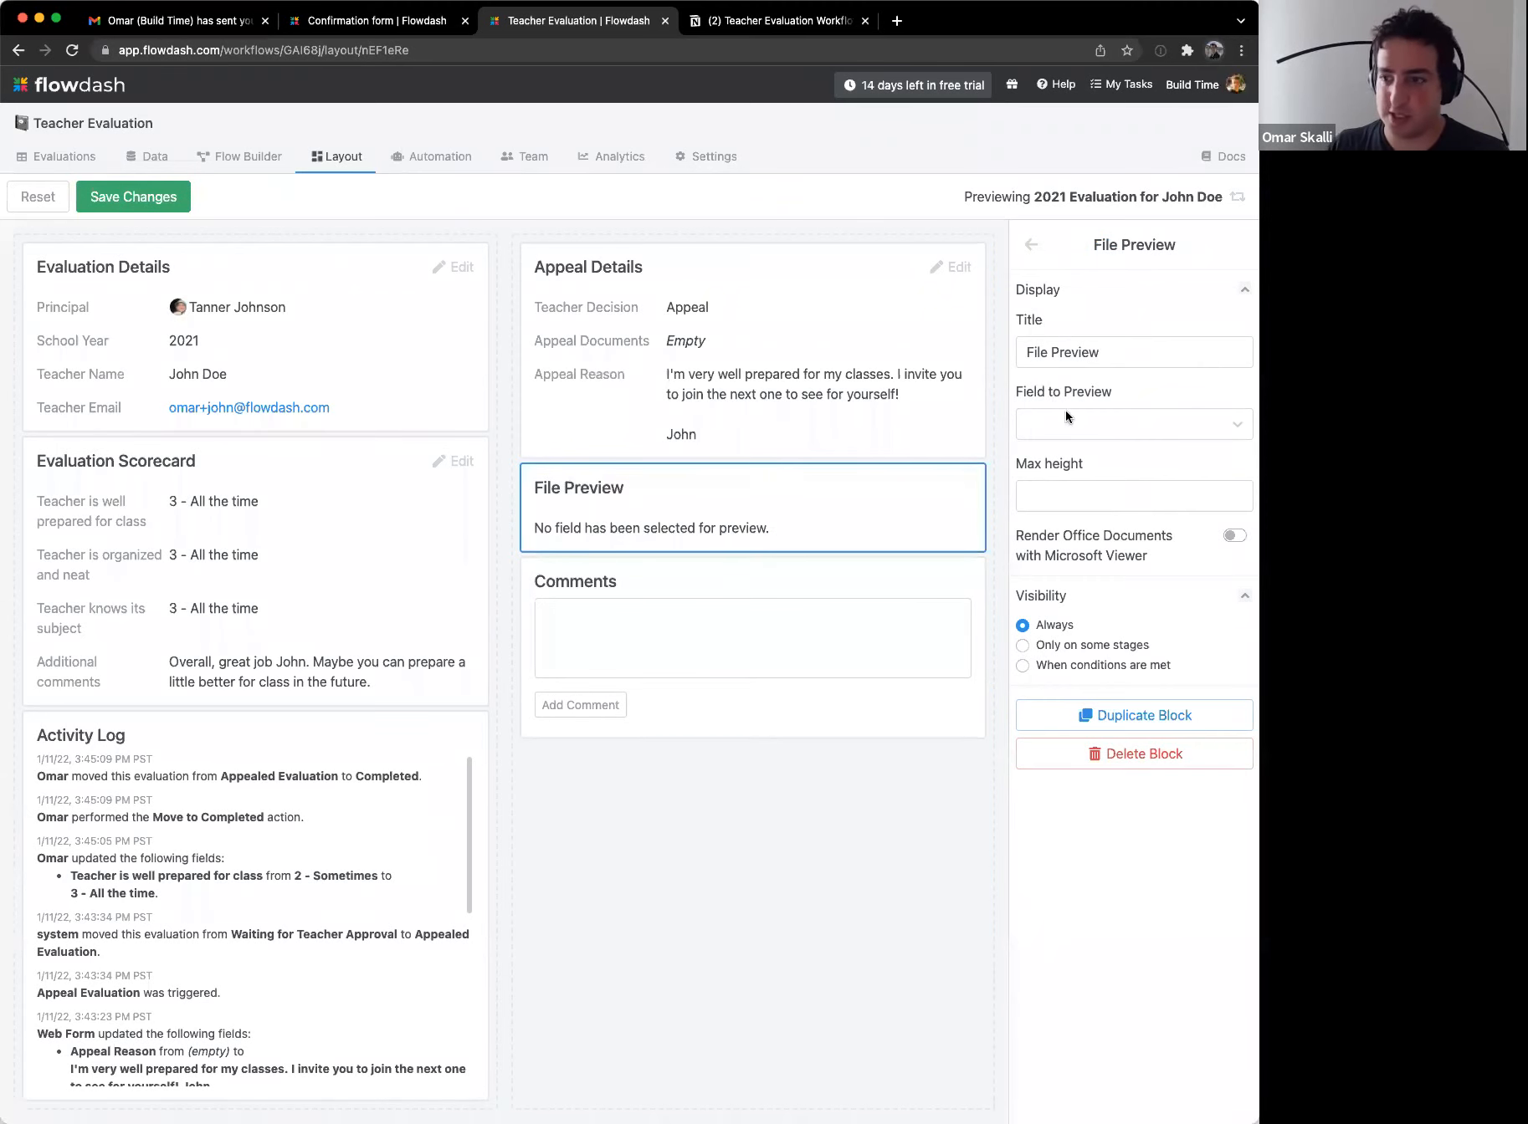
{"action": "left_click", "coordinate": [1118, 429]}
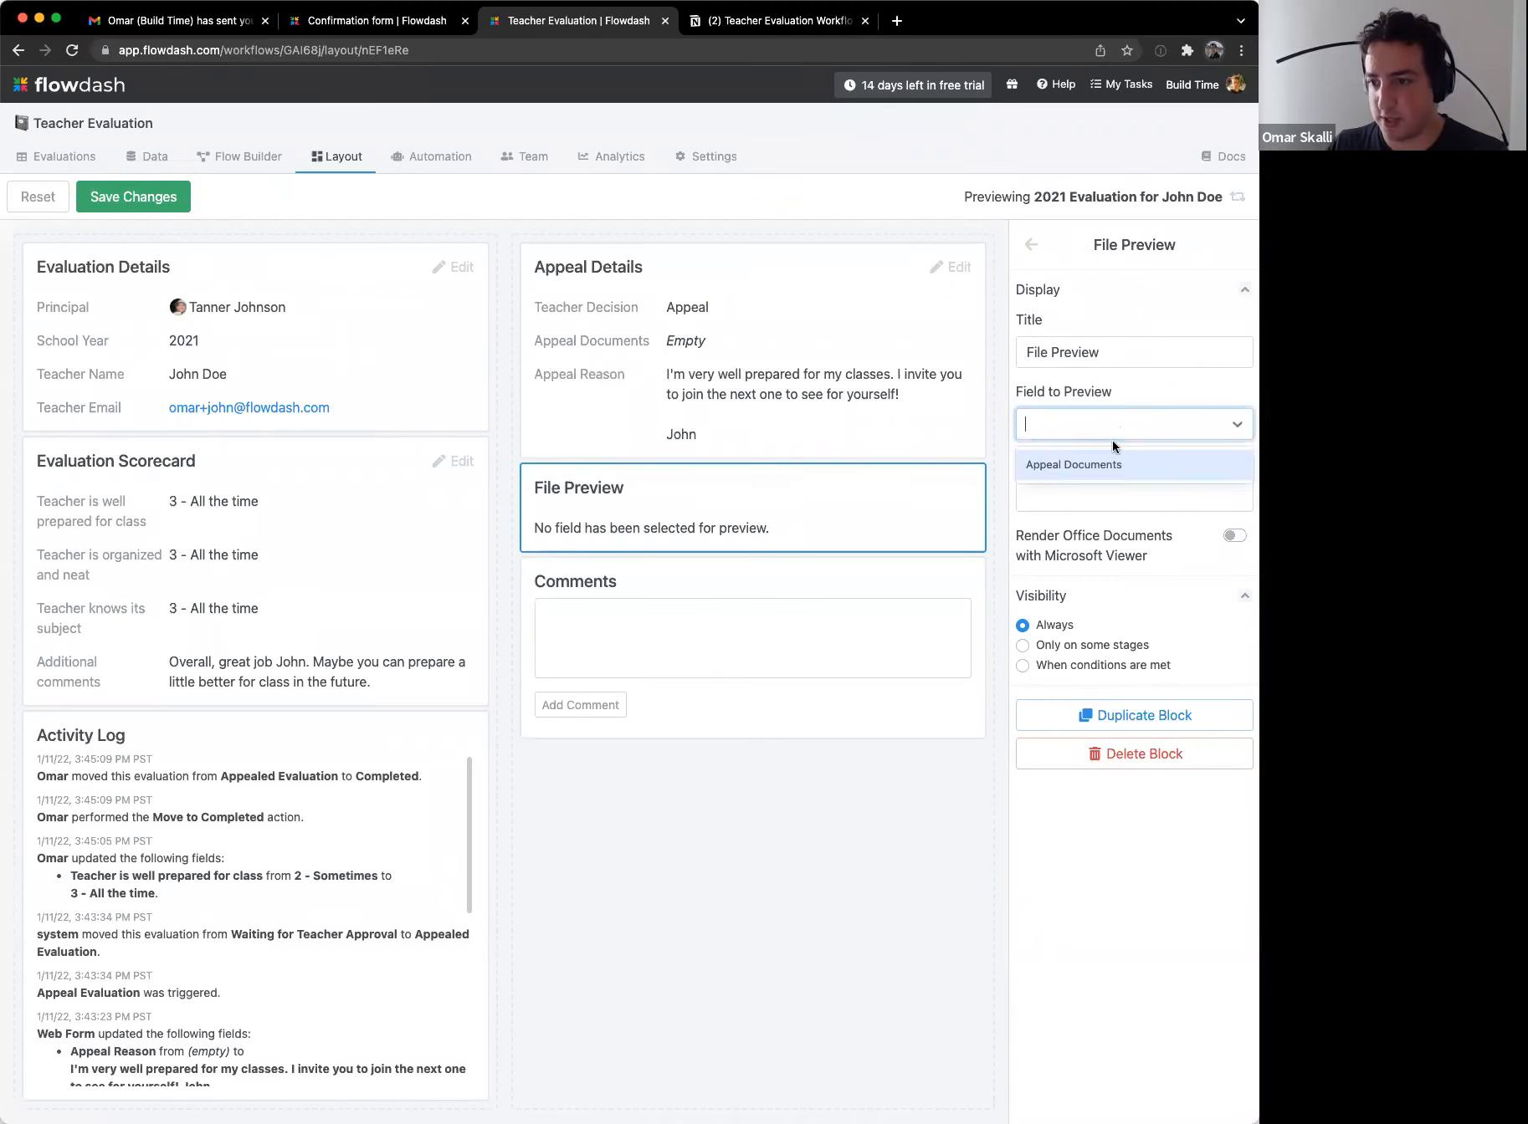
{"action": "left_click", "coordinate": [1100, 463]}
Step: Title the file preview block 'Appeal Documents' and save the layout
{"action": "left_click", "coordinate": [1077, 357]}
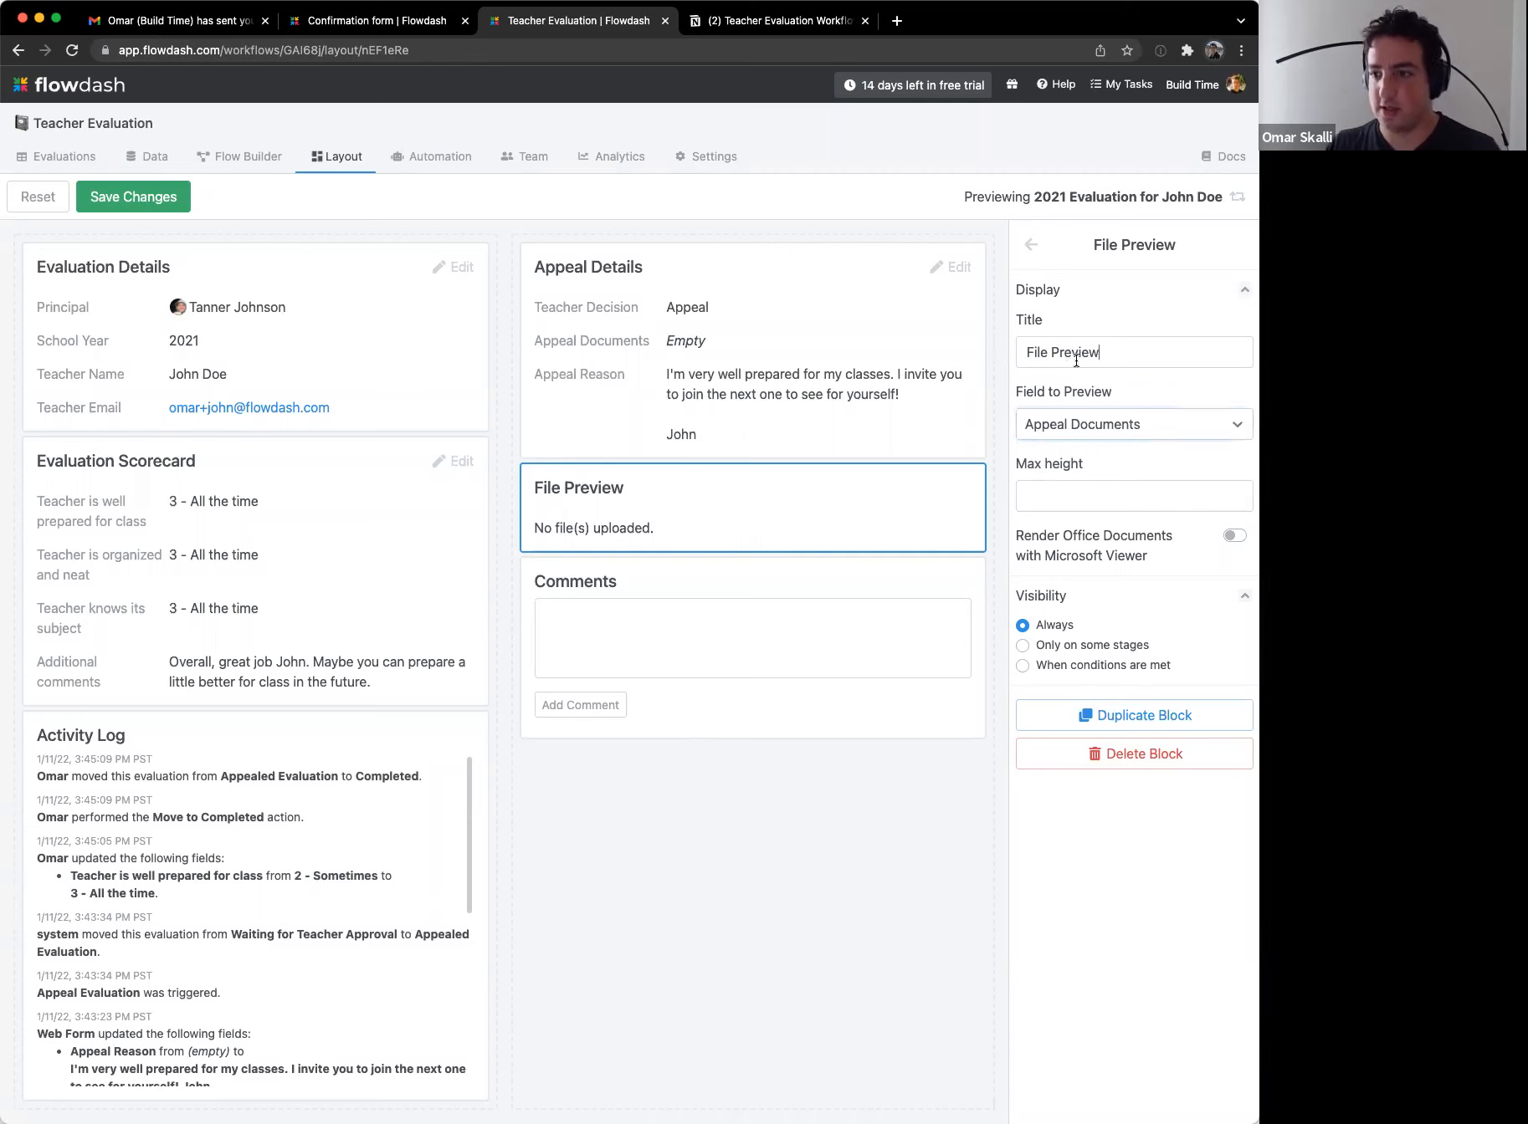
{"action": "key", "text": "super+a"}
{"action": "type", "text": "Appeal D"}
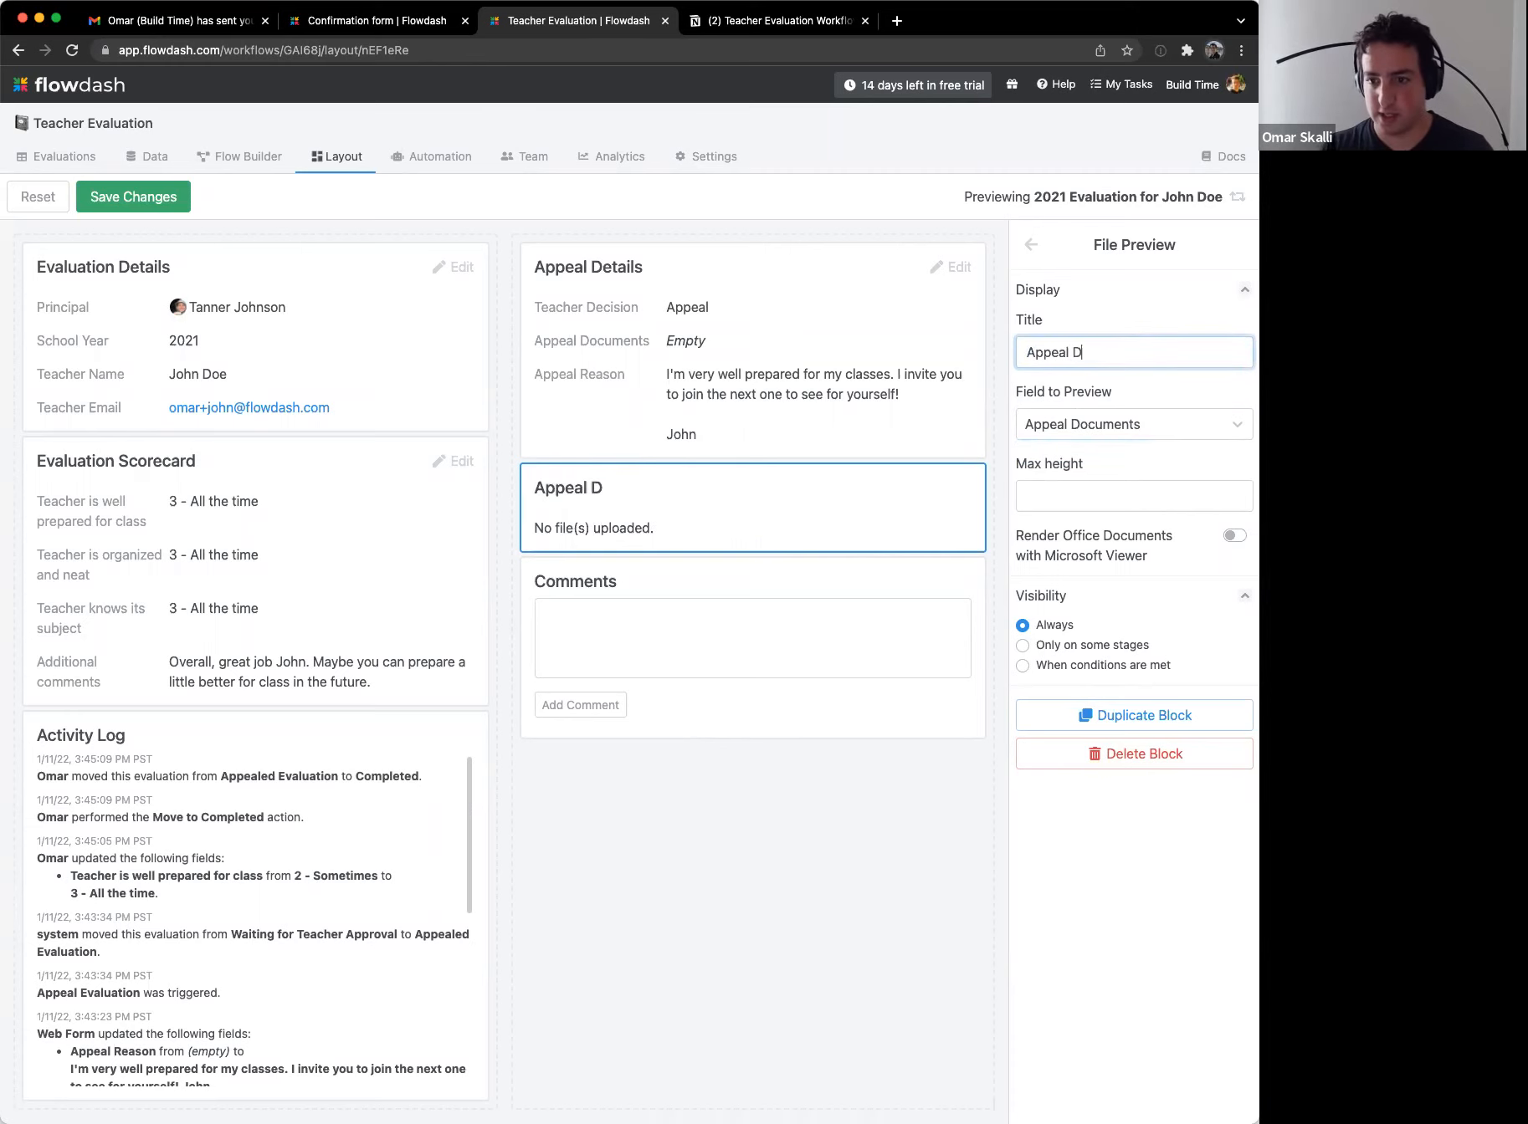
{"action": "type", "text": "ocuments"}
{"action": "left_click", "coordinate": [640, 813]}
{"action": "left_click", "coordinate": [175, 208]}
Step: Set the Appeal Details block to show at every stage and save the layout
{"action": "left_click", "coordinate": [132, 212]}
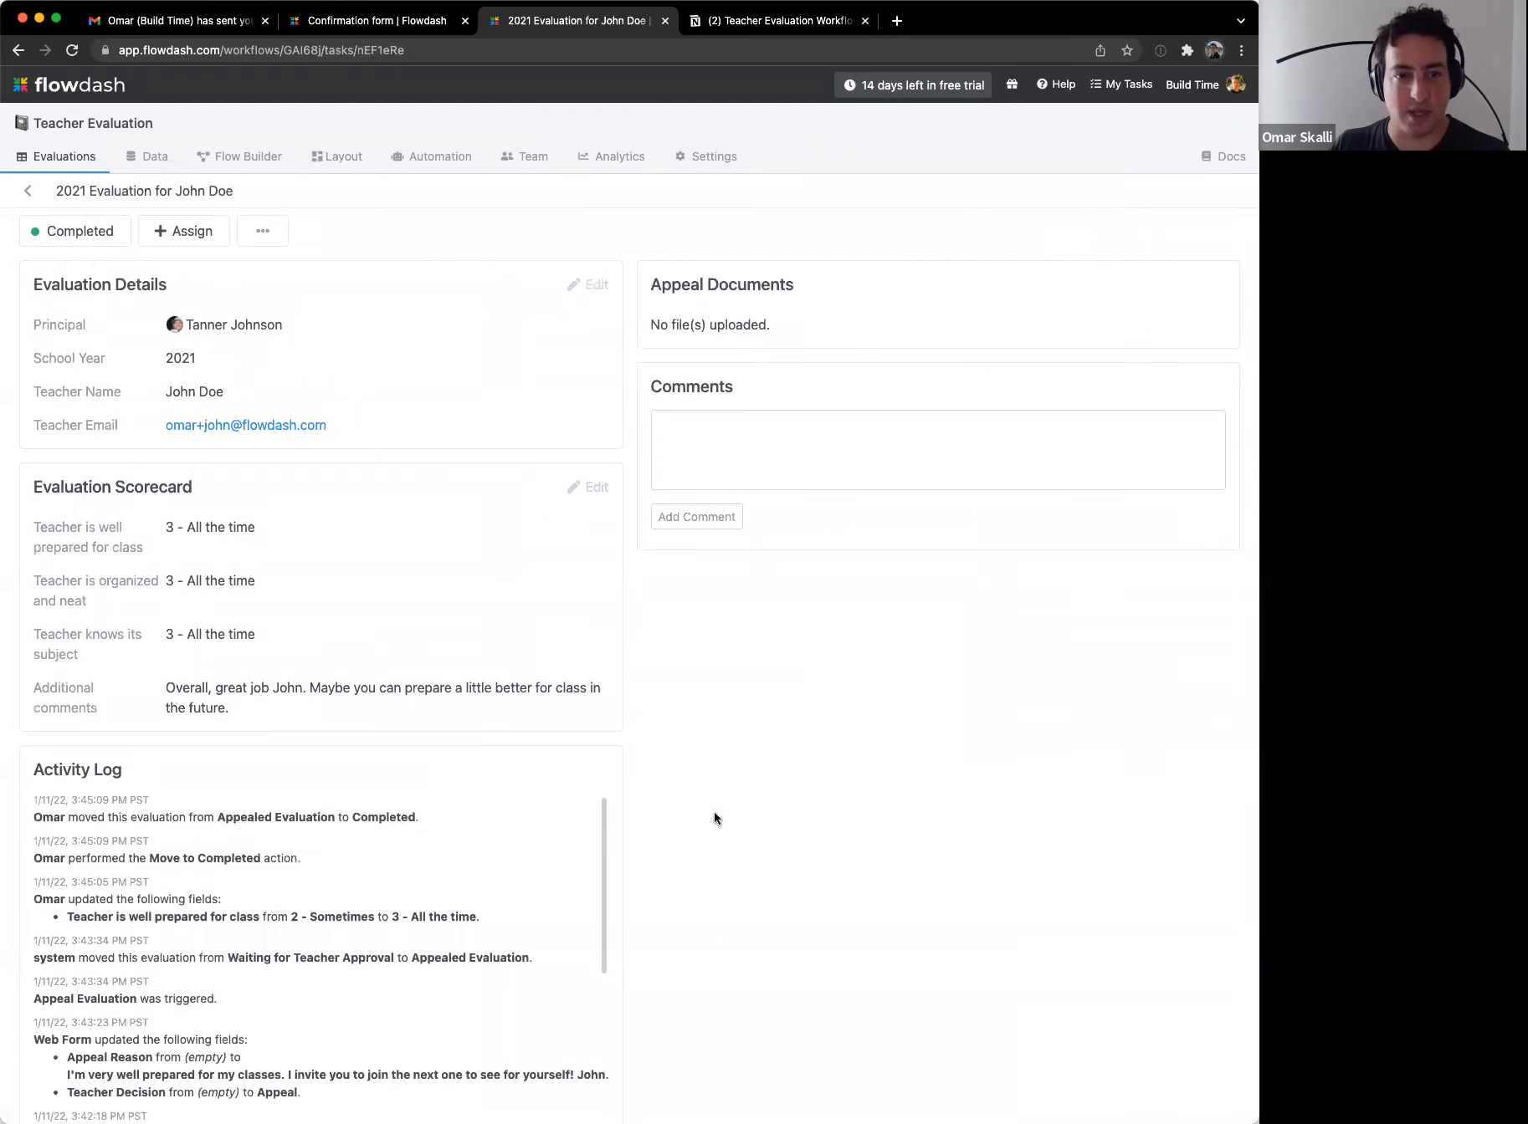
{"action": "left_click", "coordinate": [337, 161]}
{"action": "left_click", "coordinate": [759, 335]}
{"action": "scroll", "coordinate": [1186, 852], "scroll_direction": "down", "scroll_amount": 3}
{"action": "left_click", "coordinate": [711, 510]}
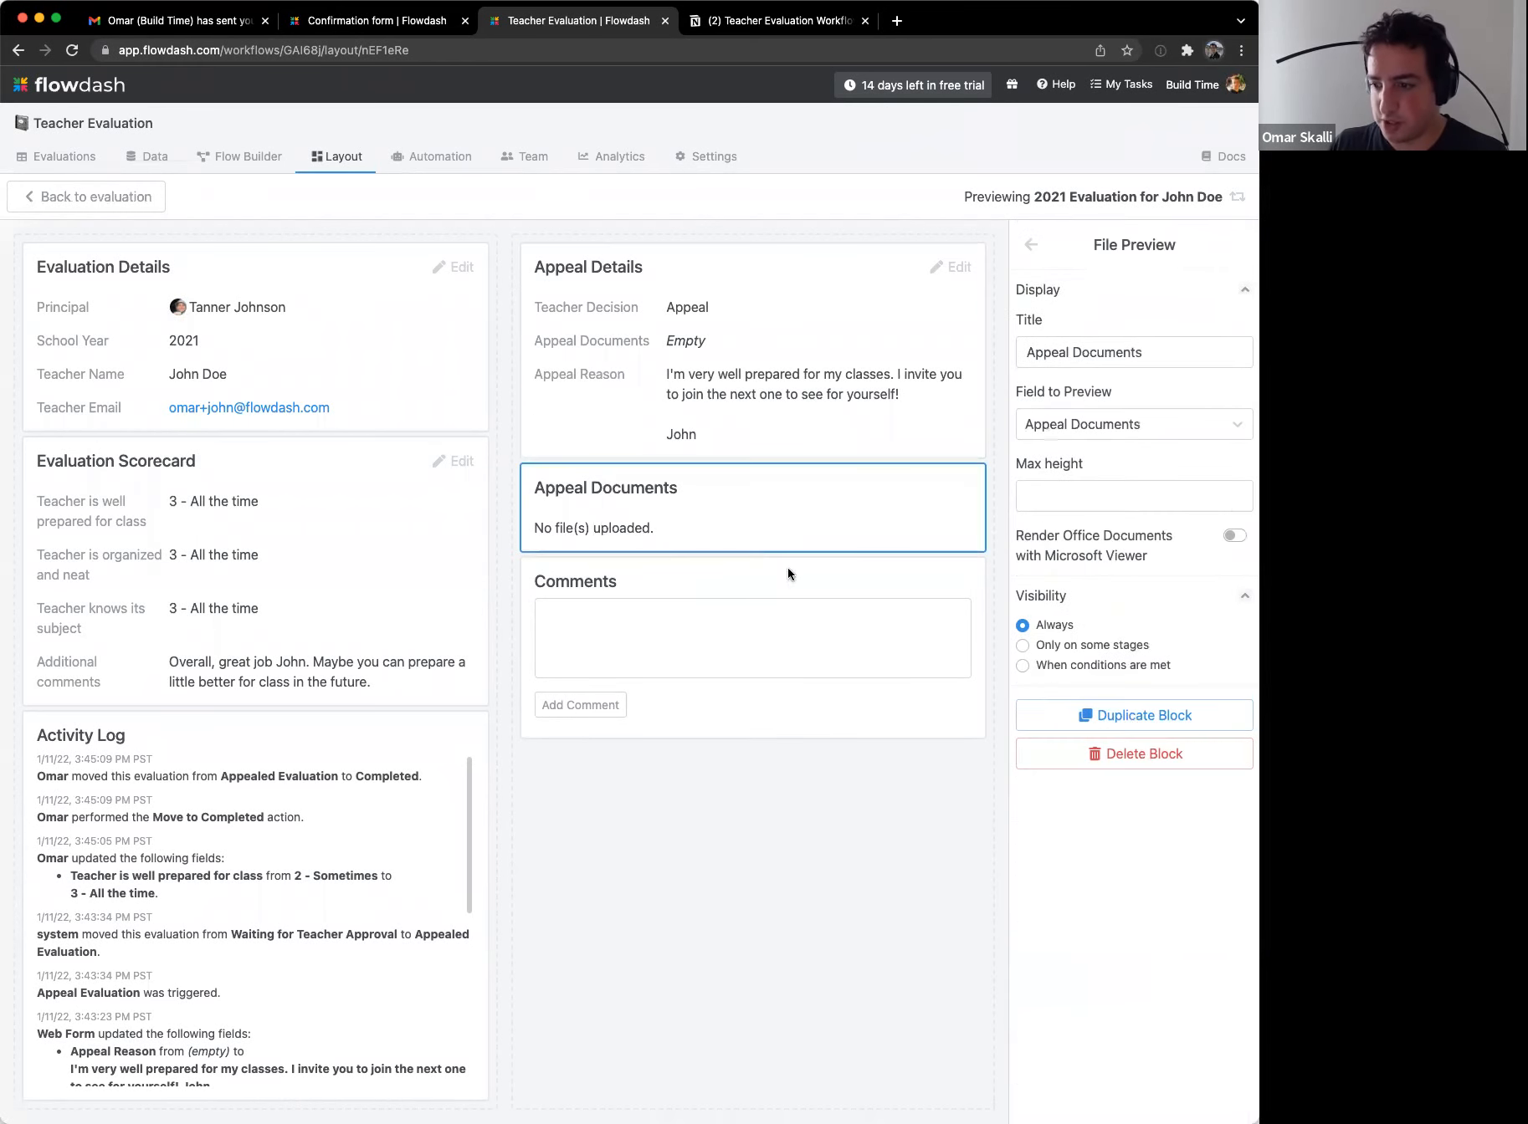
{"action": "left_click", "coordinate": [732, 389]}
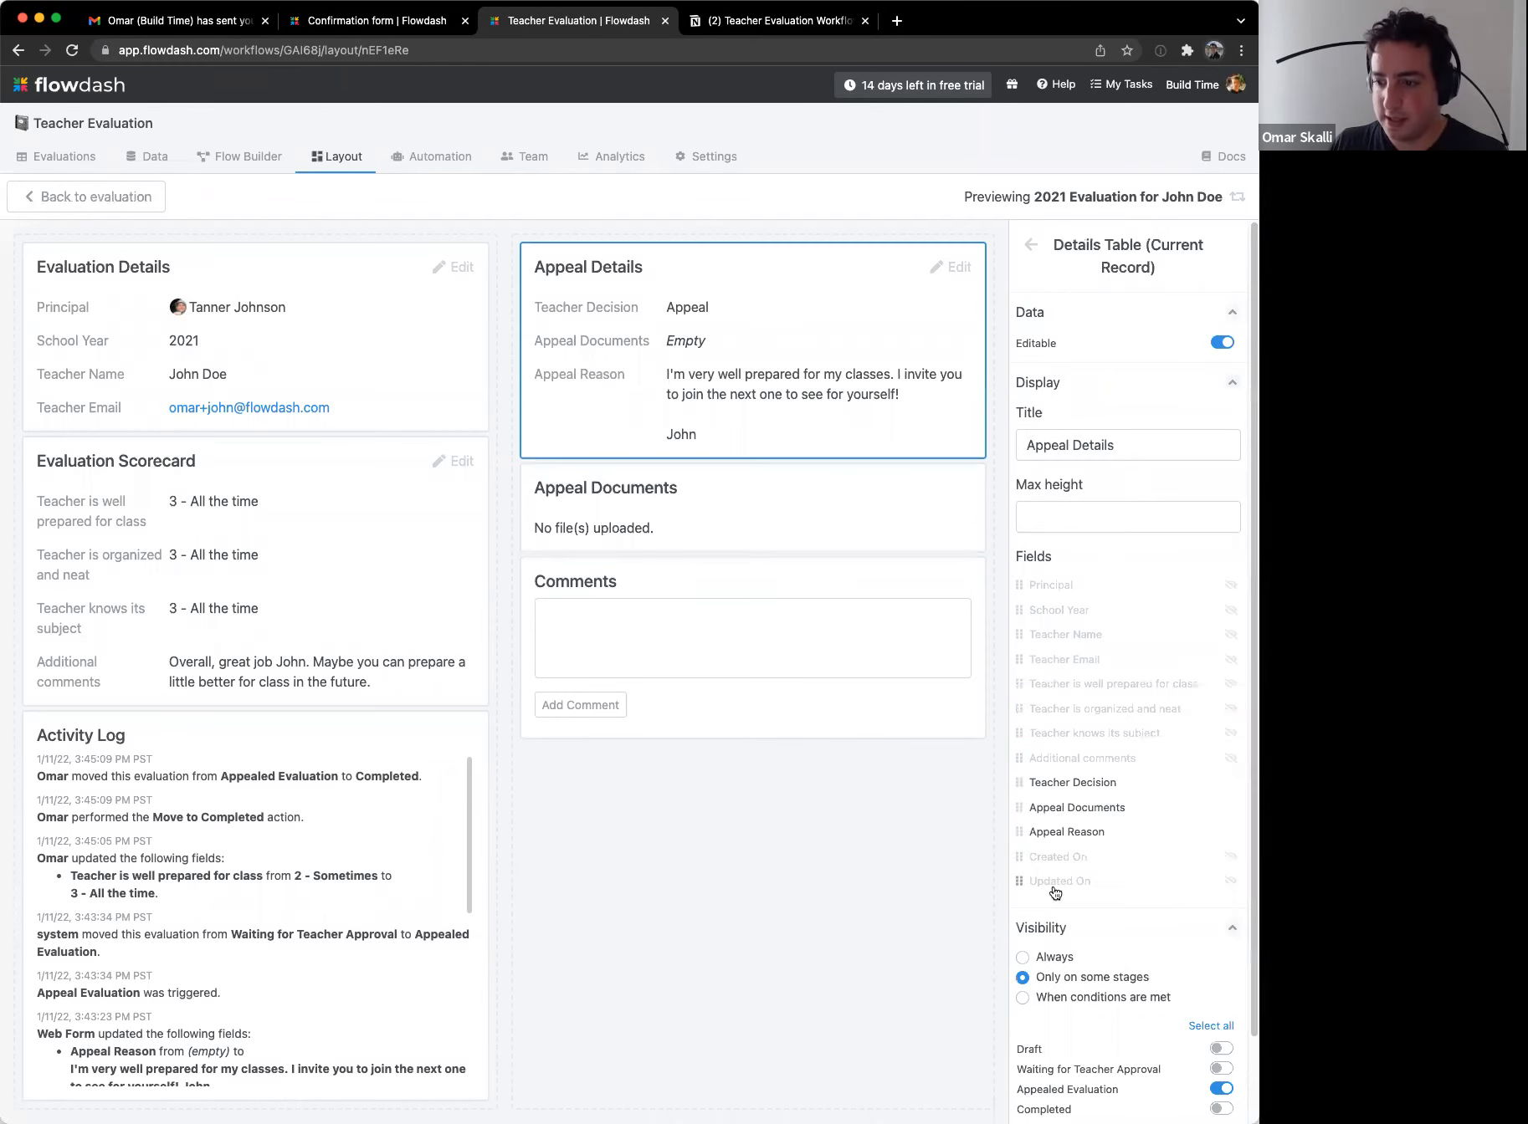
{"action": "left_click", "coordinate": [1056, 956]}
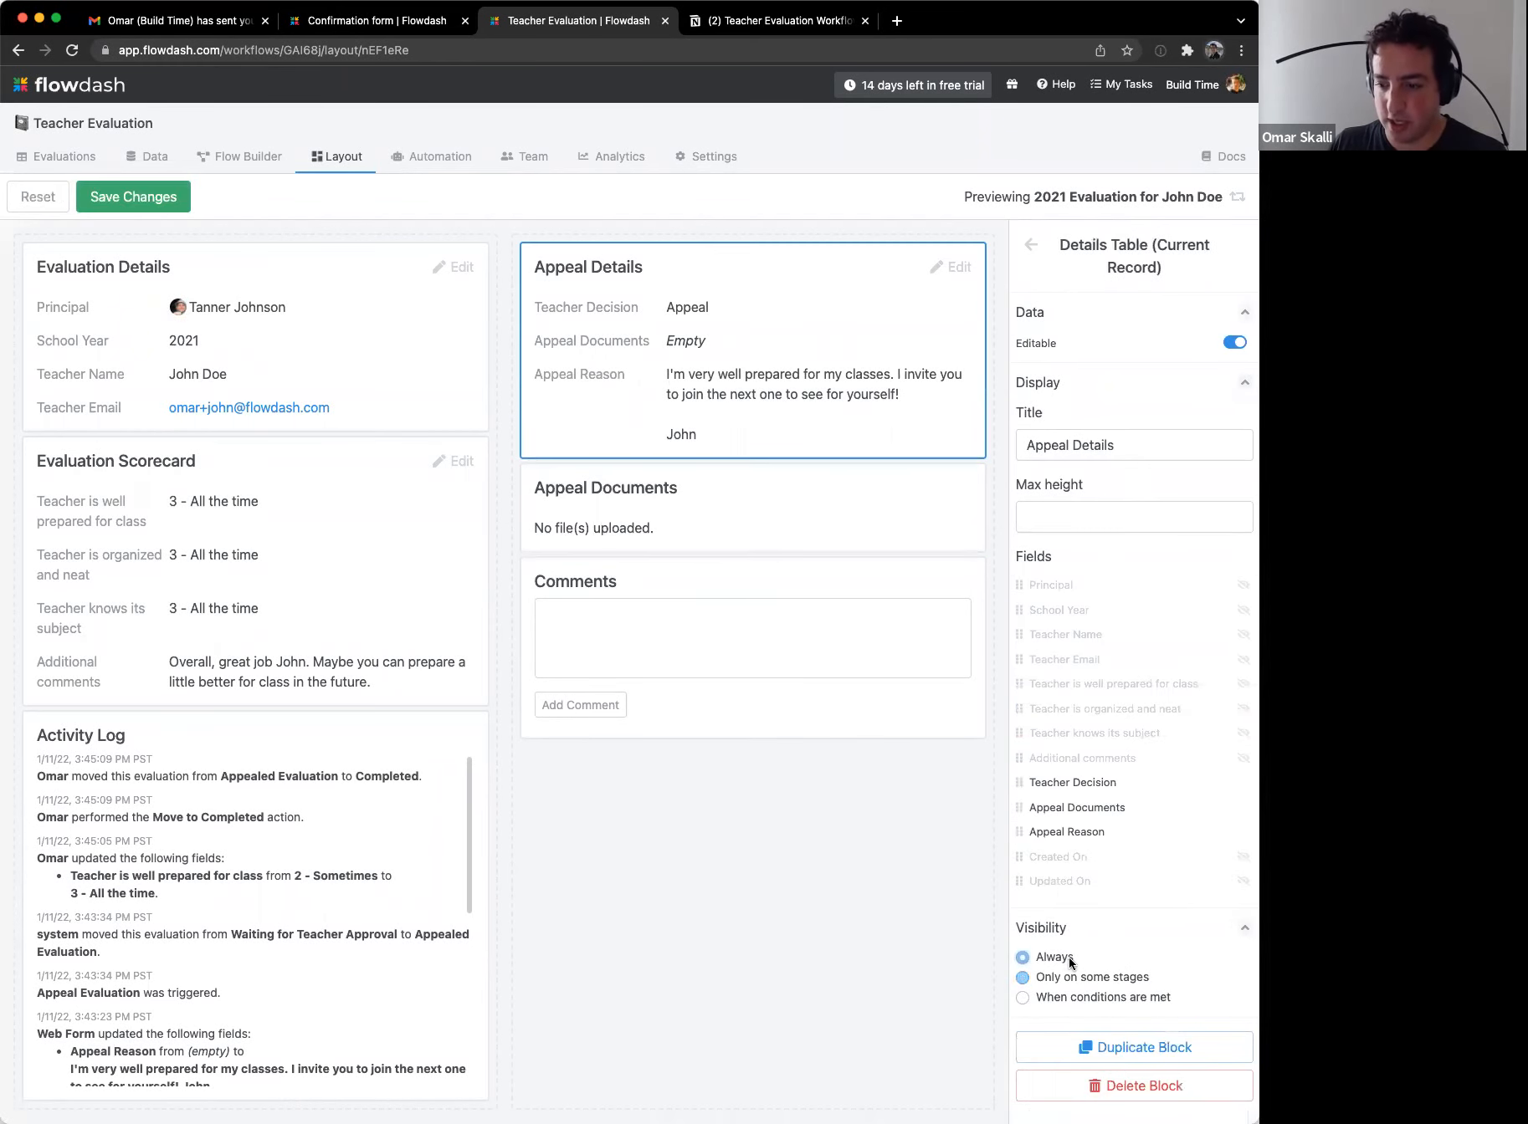
{"action": "left_click", "coordinate": [132, 198]}
Step: Review the Appeal Details and Appeal Documents blocks, then switch to the Active evaluations list
{"action": "left_click", "coordinate": [25, 197]}
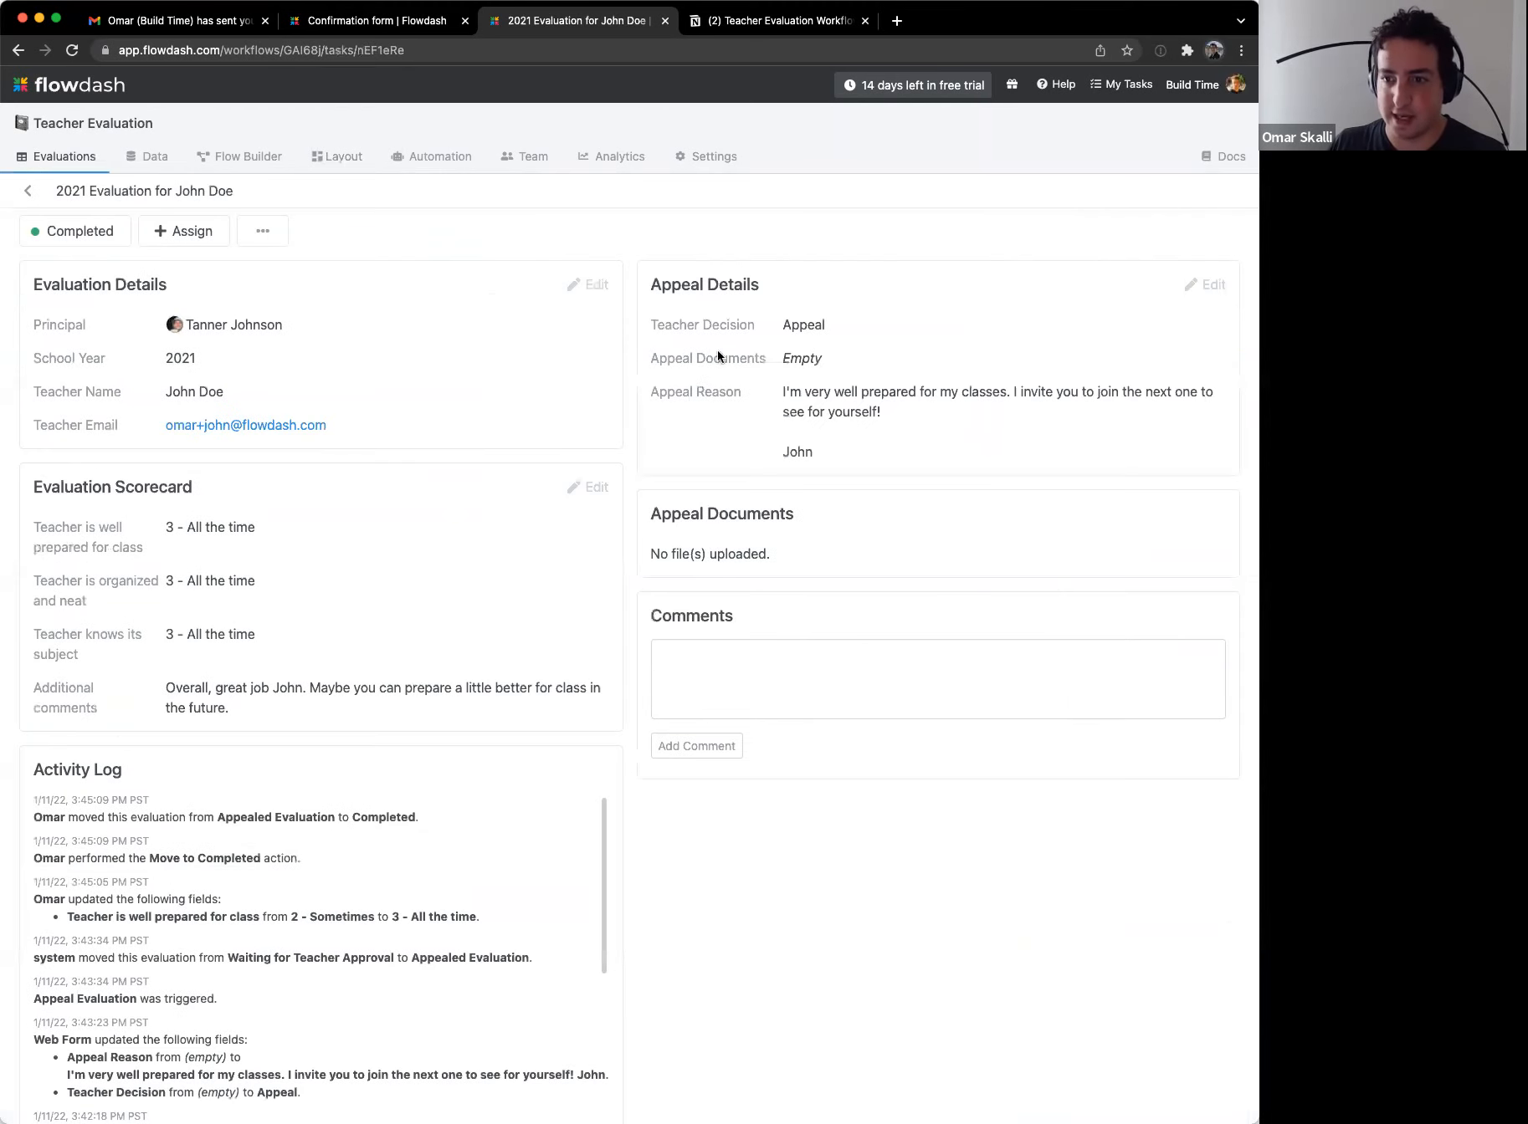
{"action": "left_click_drag", "start_coordinate": [708, 260], "coordinate": [842, 405]}
{"action": "left_click_drag", "start_coordinate": [720, 492], "coordinate": [792, 570]}
{"action": "left_click", "coordinate": [792, 571]}
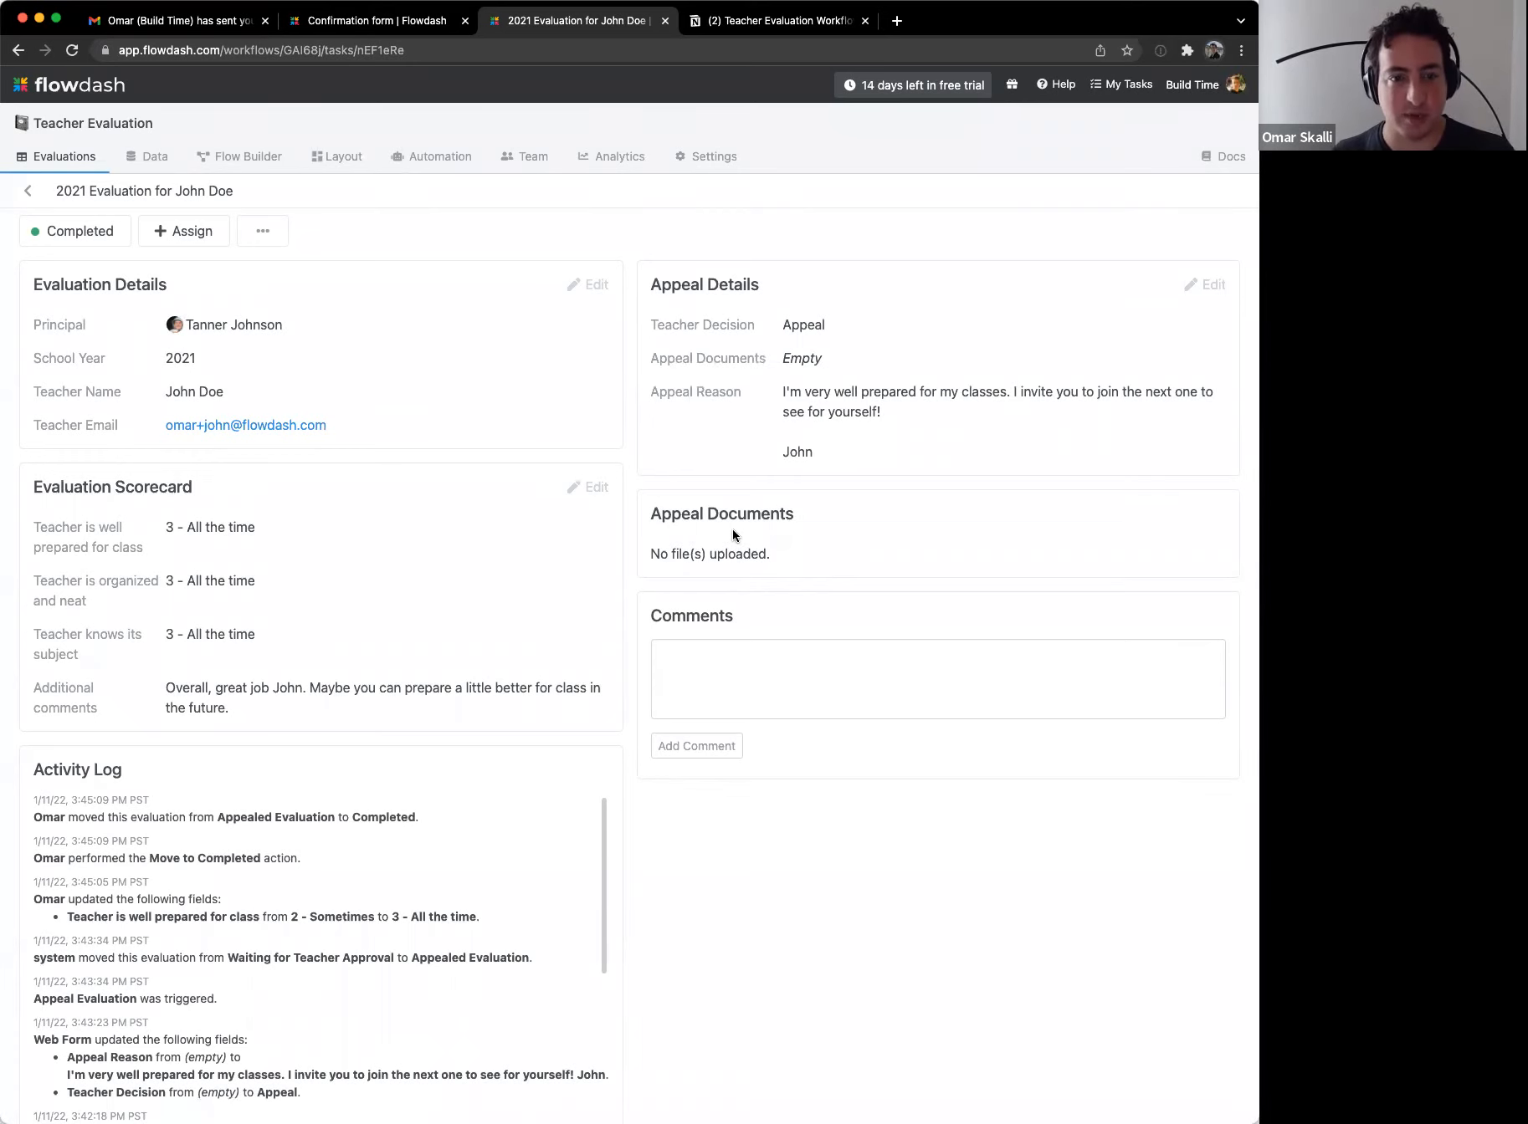
{"action": "left_click", "coordinate": [29, 192]}
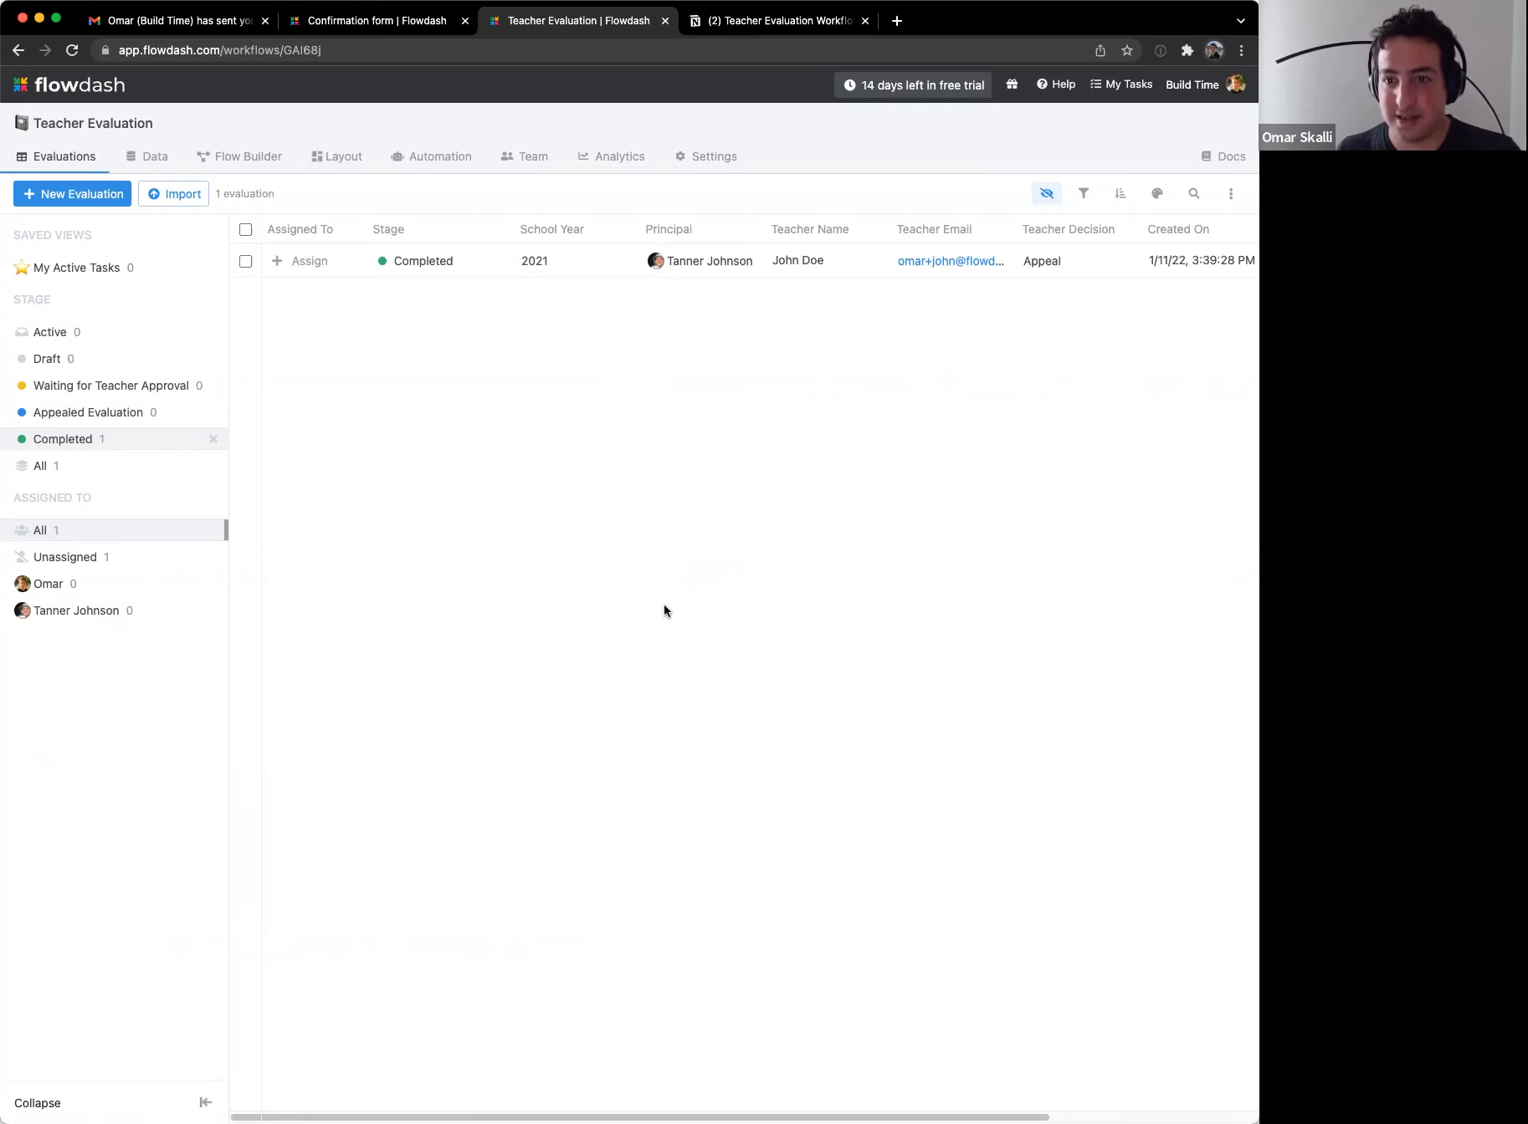
{"action": "left_click", "coordinate": [129, 334]}
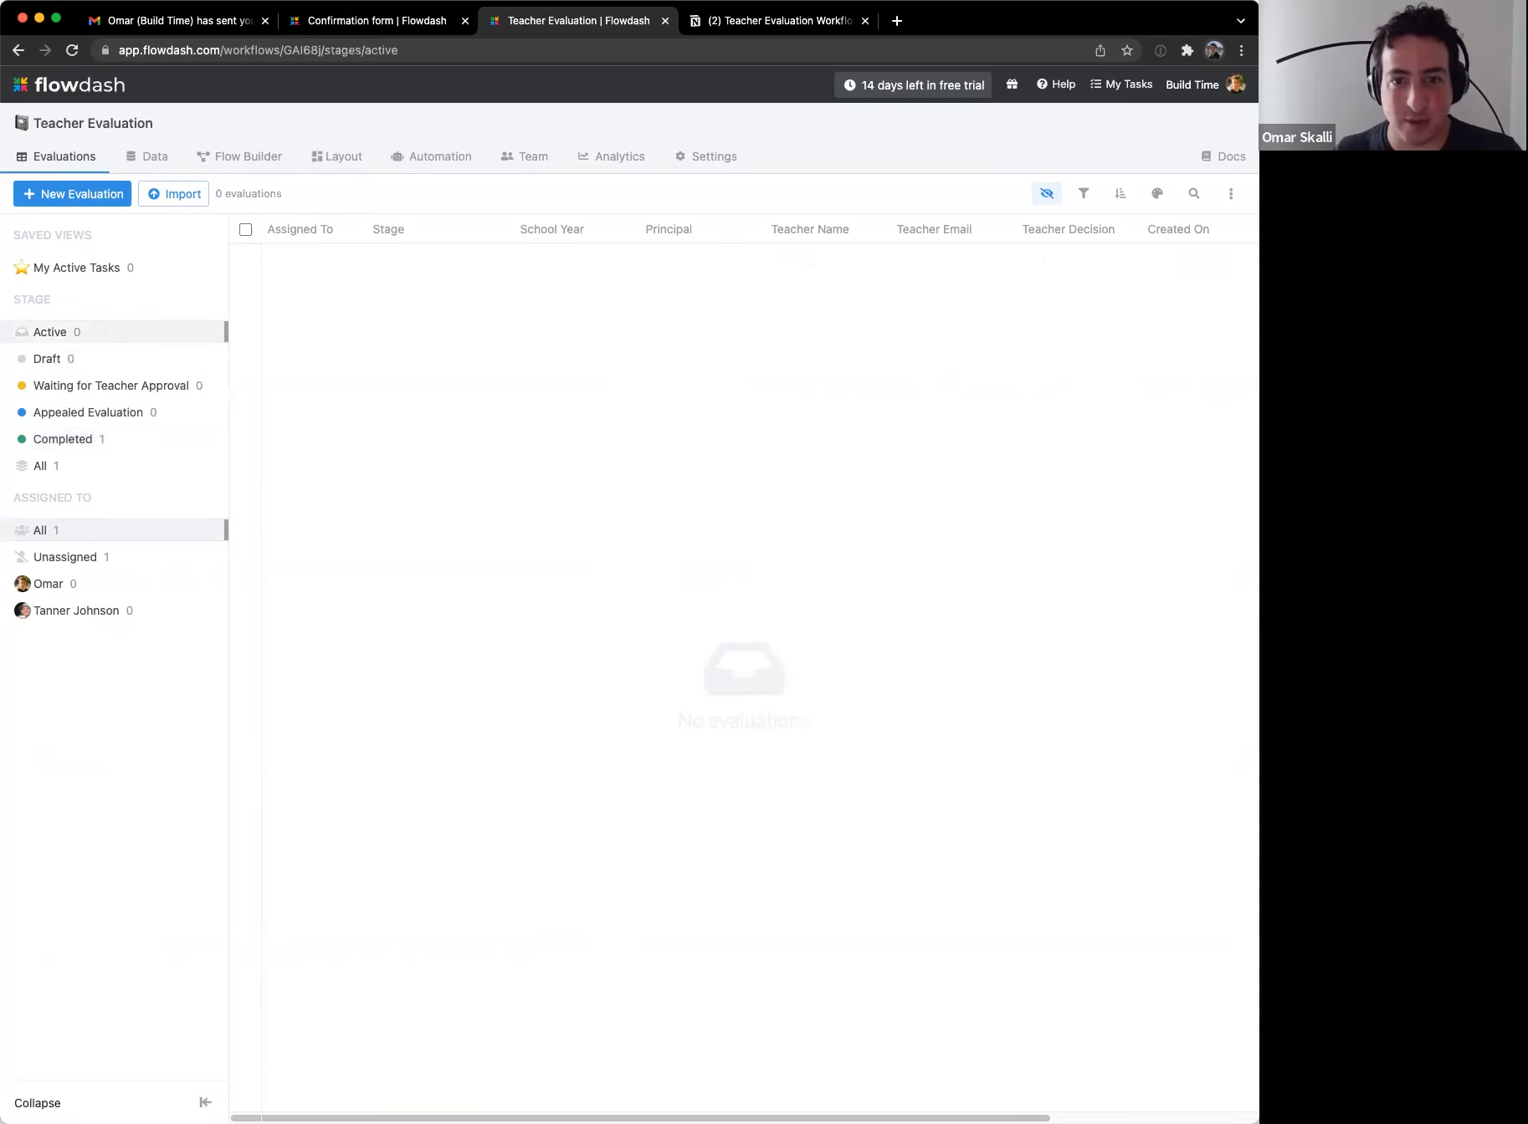